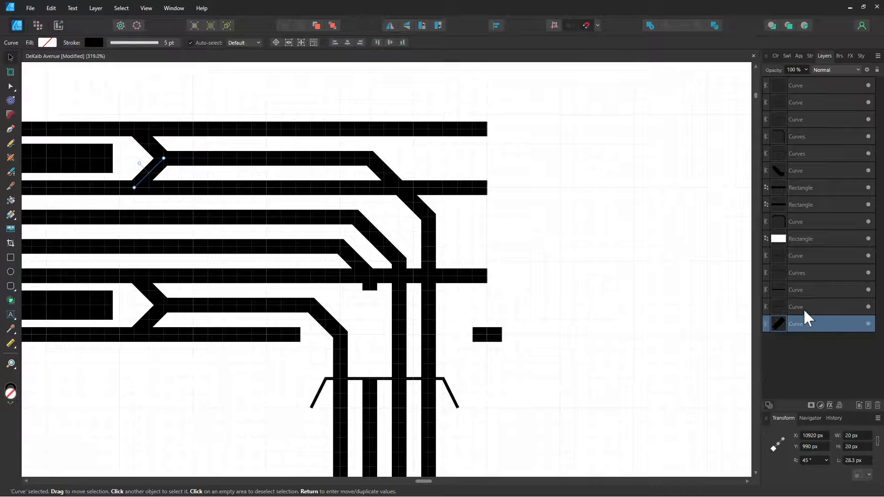
# - Bring both curve segments of the lowest horizontal track to the top of the layer stack
pyautogui.click(805, 312)
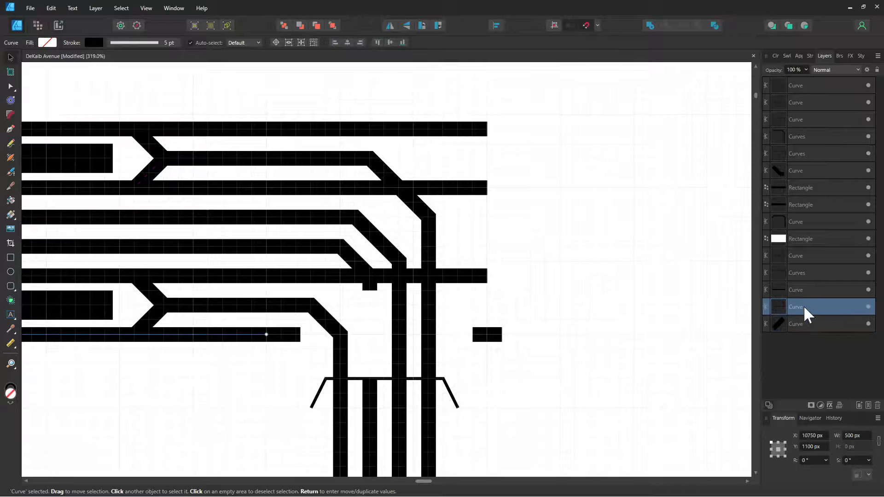
pyautogui.moveTo(803, 305)
pyautogui.mouseDown()
pyautogui.moveTo(797, 123)
pyautogui.moveTo(803, 77)
pyautogui.mouseUp()
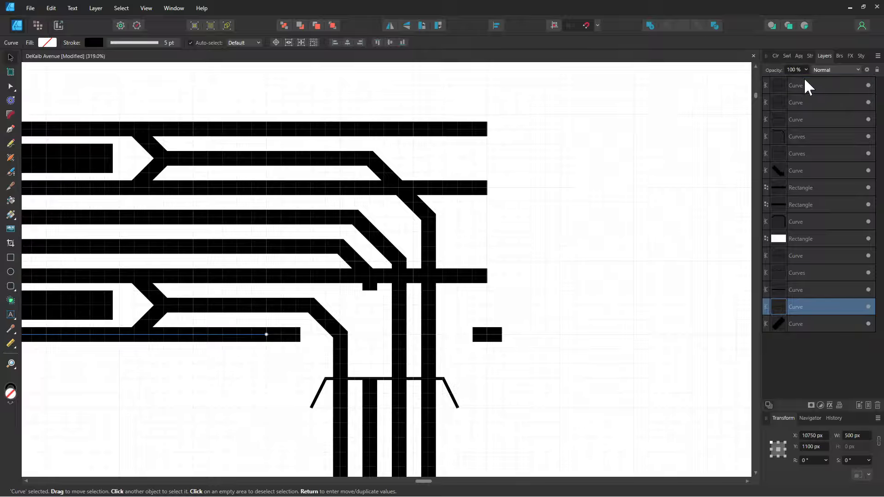
pyautogui.click(803, 322)
pyautogui.click(800, 308)
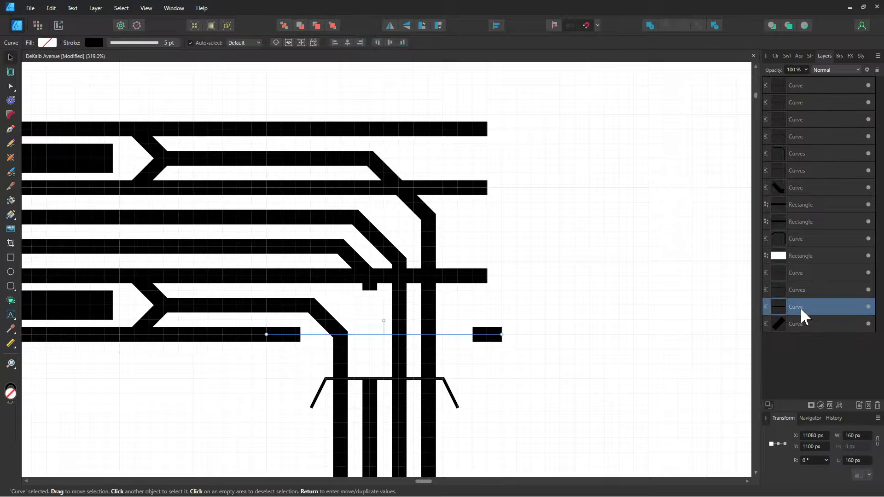
pyautogui.moveTo(800, 308); pyautogui.dragTo(797, 85)
# - Bring the horizontal track curve directly above the lower Y junction to the top of the layer stack
pyautogui.click(802, 307)
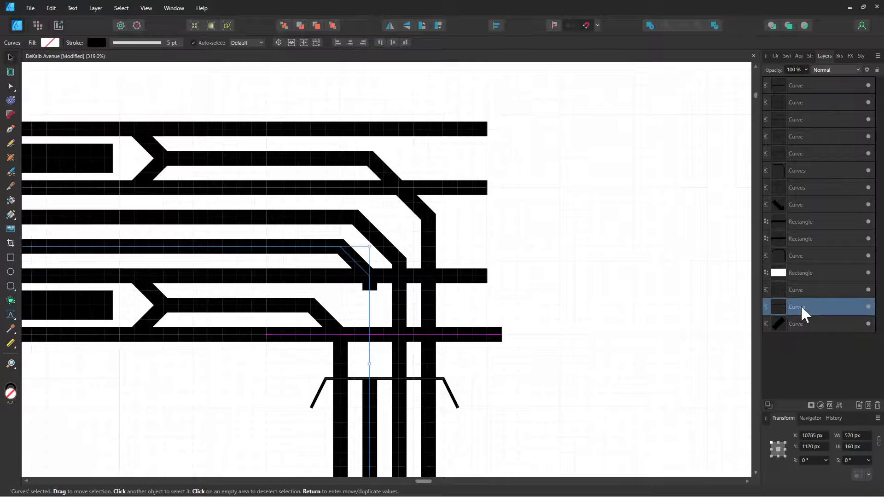
pyautogui.click(800, 293)
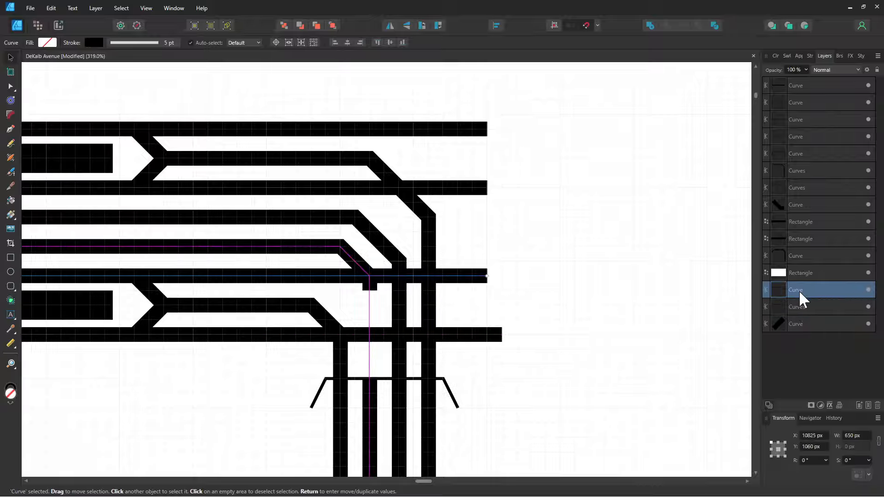
pyautogui.moveTo(799, 290); pyautogui.dragTo(804, 84)
# - Place the white masking rectangle directly beneath the five topmost horizontal curves in the layer order, above the vertical track curves
pyautogui.click(792, 270)
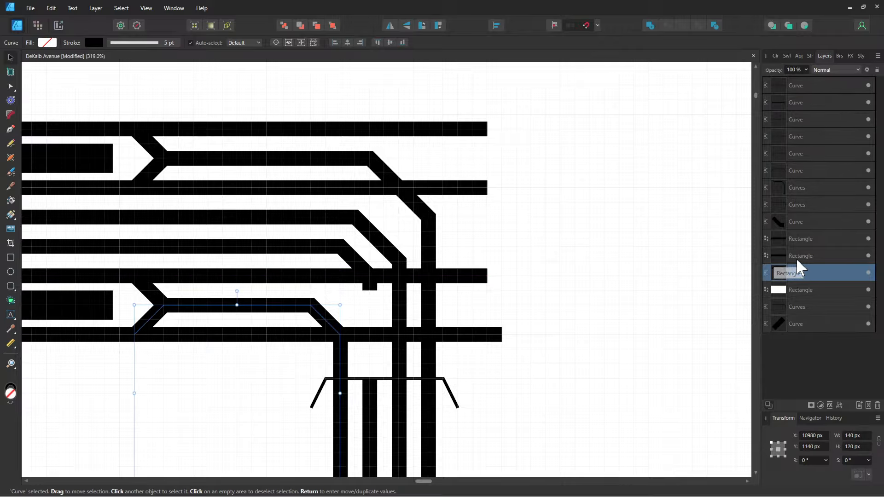
pyautogui.click(797, 258)
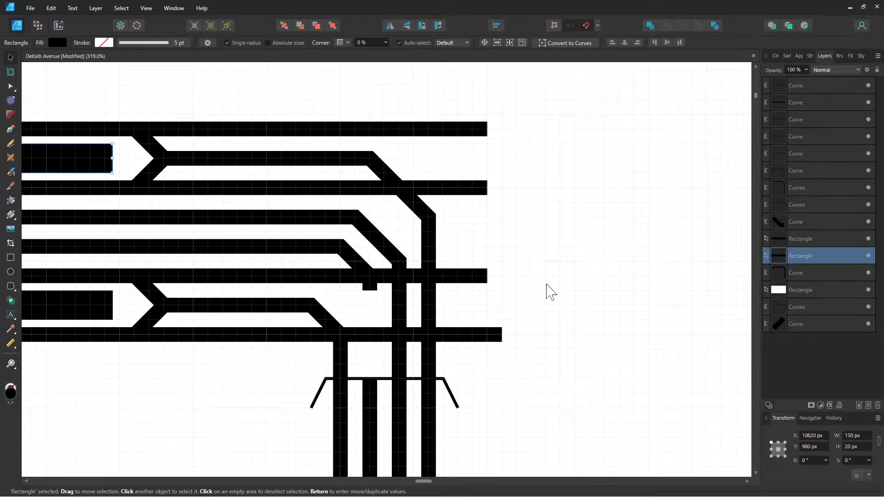
pyautogui.moveTo(150, 418)
pyautogui.mouseDown()
pyautogui.moveTo(460, 365)
pyautogui.moveTo(231, 416)
pyautogui.mouseUp()
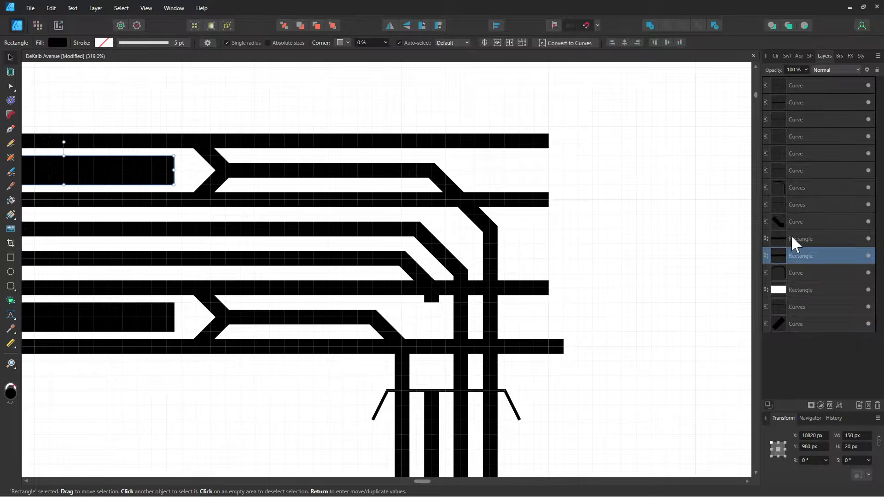
pyautogui.click(807, 235)
pyautogui.click(811, 221)
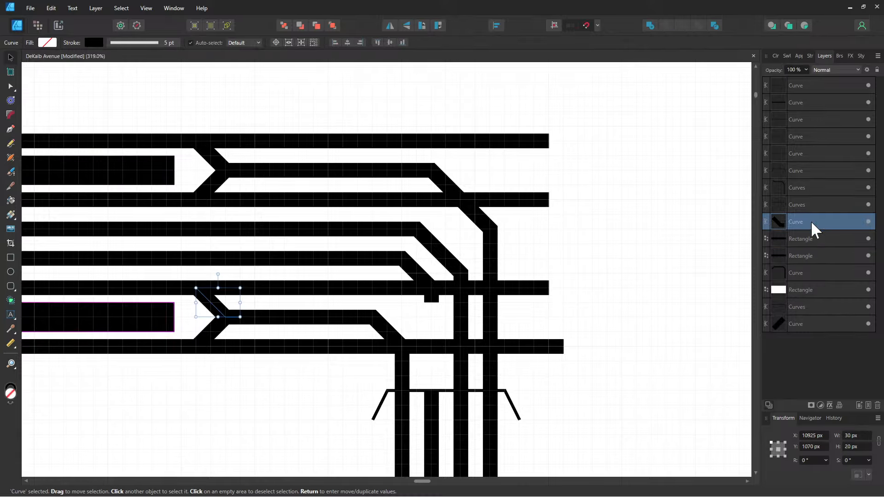
pyautogui.click(808, 206)
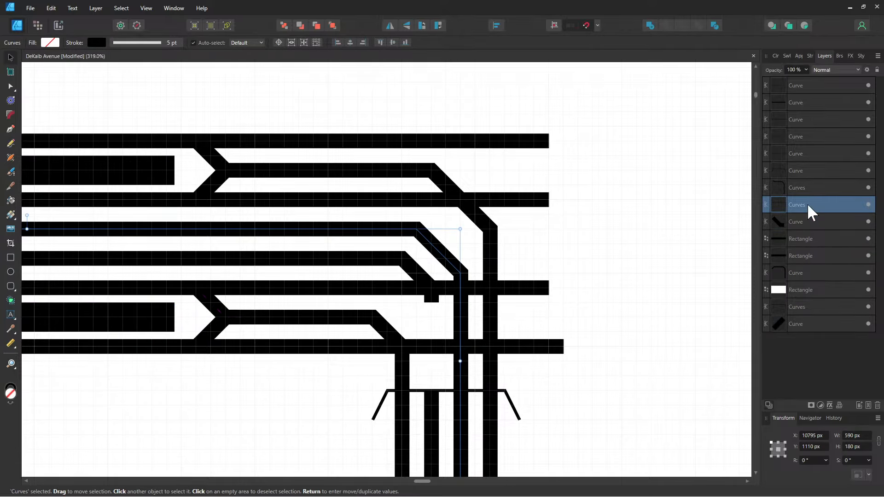
pyautogui.moveTo(806, 195); pyautogui.dragTo(795, 162)
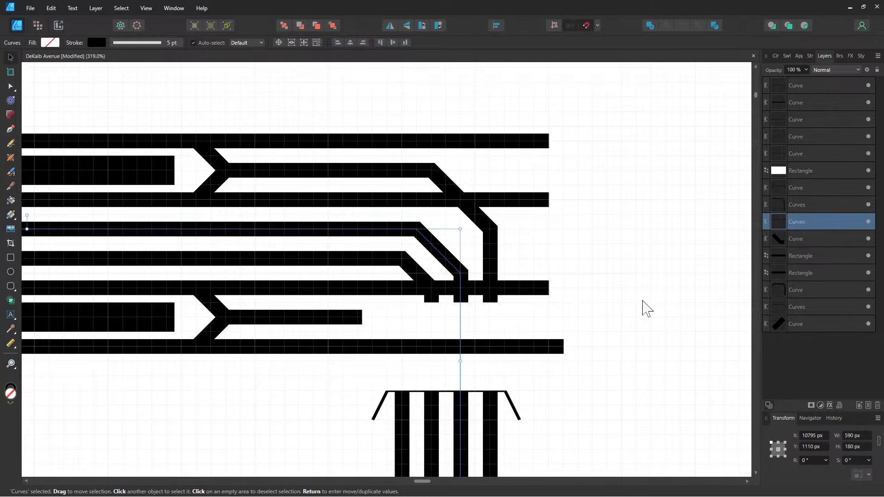
pyautogui.click(414, 346)
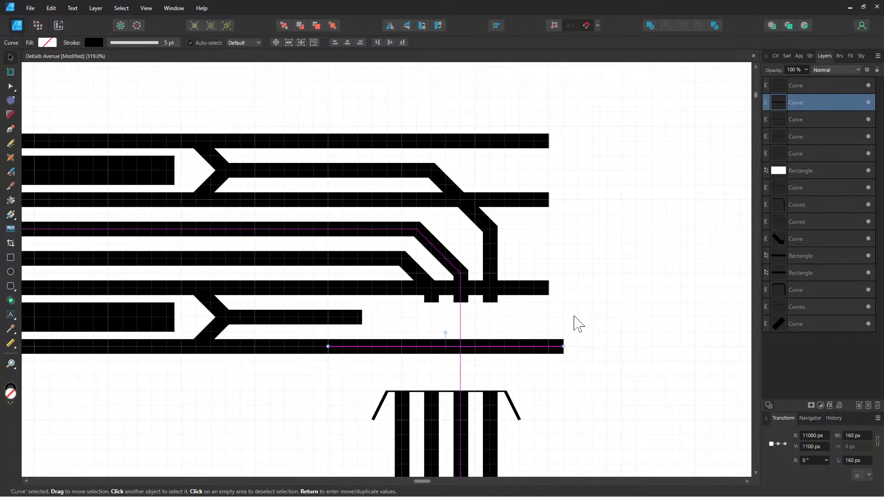
pyautogui.click(589, 316)
# - Move the white rectangle off the tracks into the empty area beside the vertical lines, at about X 10985 px, Y 1187 px
pyautogui.moveTo(596, 310); pyautogui.dragTo(553, 248)
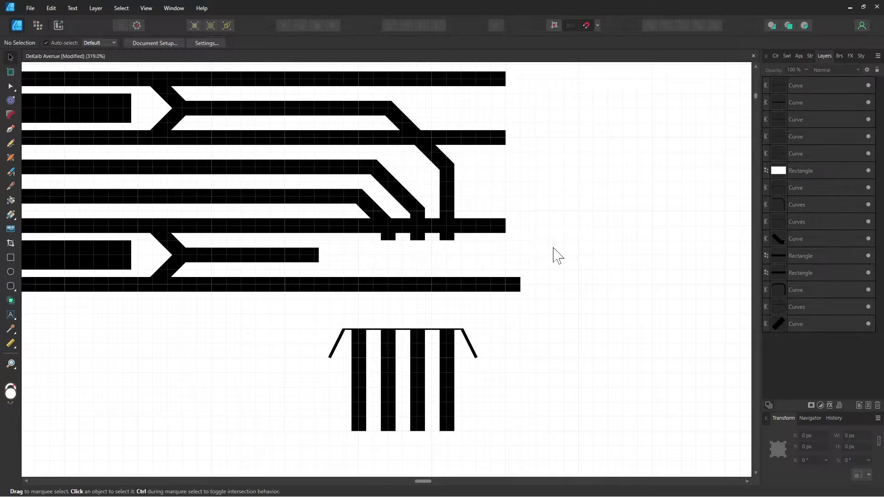
pyautogui.scroll(3, 542, 286)
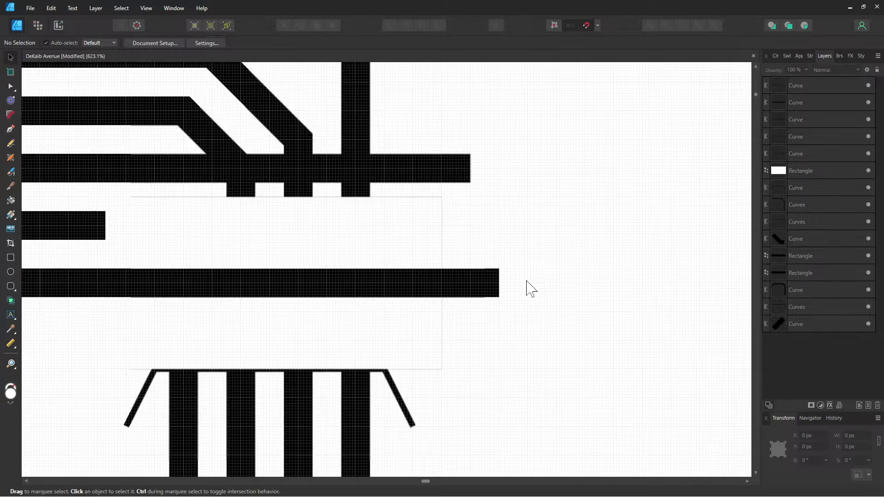
pyautogui.scroll(-1, 526, 280)
pyautogui.moveTo(531, 266); pyautogui.dragTo(576, 258)
pyautogui.click(388, 248)
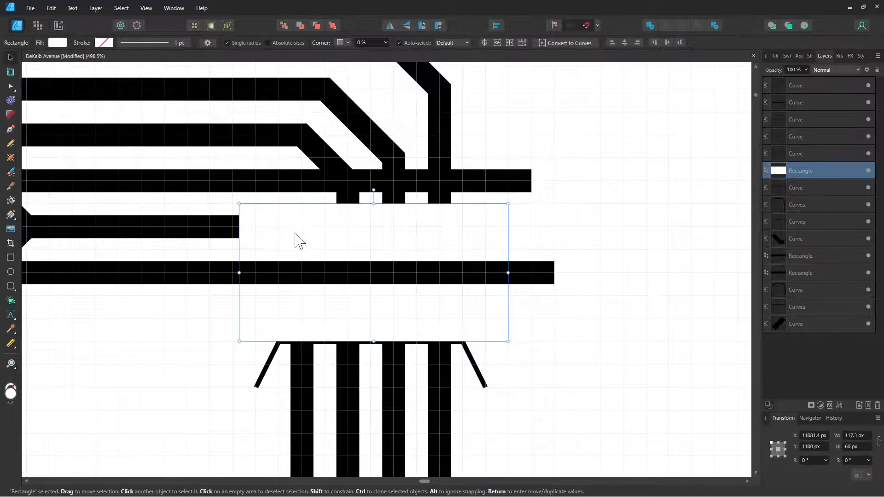
pyautogui.moveTo(296, 239); pyautogui.dragTo(325, 329)
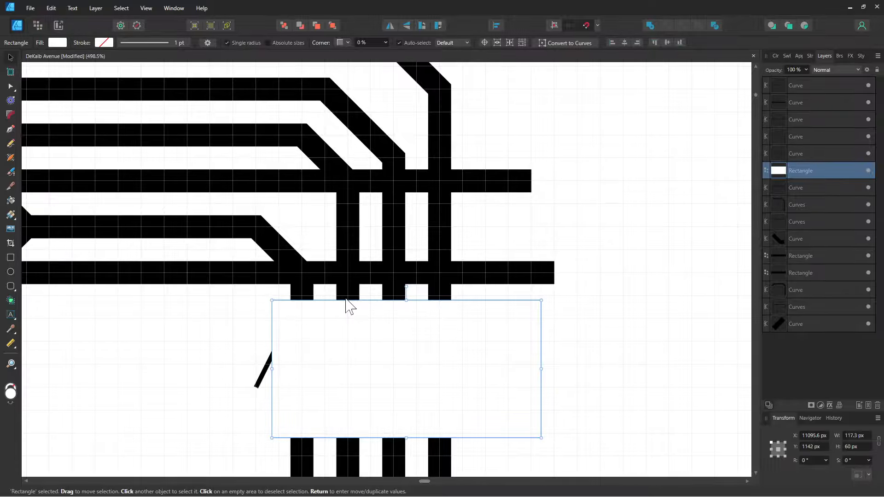
pyautogui.moveTo(336, 367); pyautogui.dragTo(376, 290)
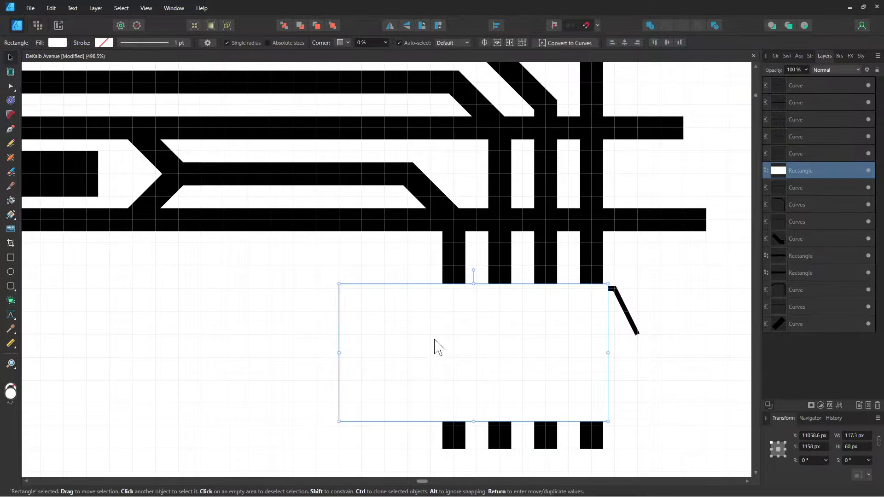
pyautogui.moveTo(436, 347); pyautogui.dragTo(267, 414)
# - Give the white rectangle a bright green stroke with RGB 58, 227, 0 and deselect it
pyautogui.moveTo(422, 279); pyautogui.dragTo(375, 262)
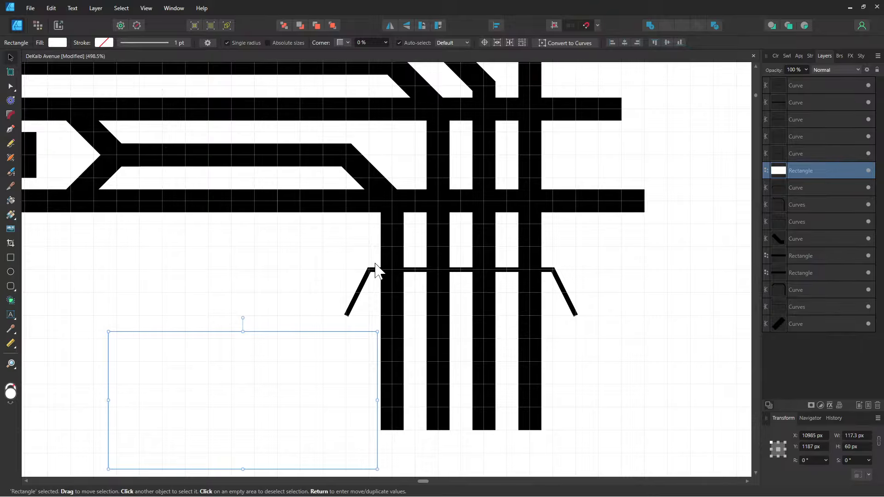
pyautogui.moveTo(372, 328); pyautogui.dragTo(334, 292)
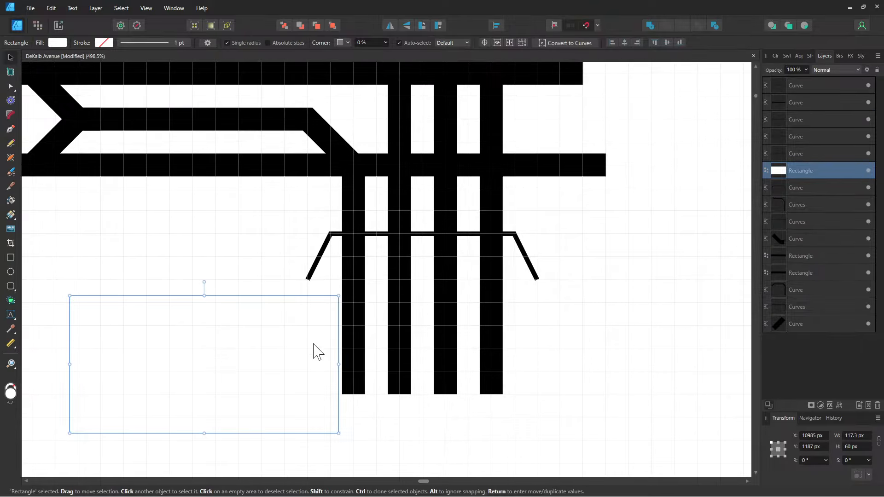
pyautogui.click(104, 43)
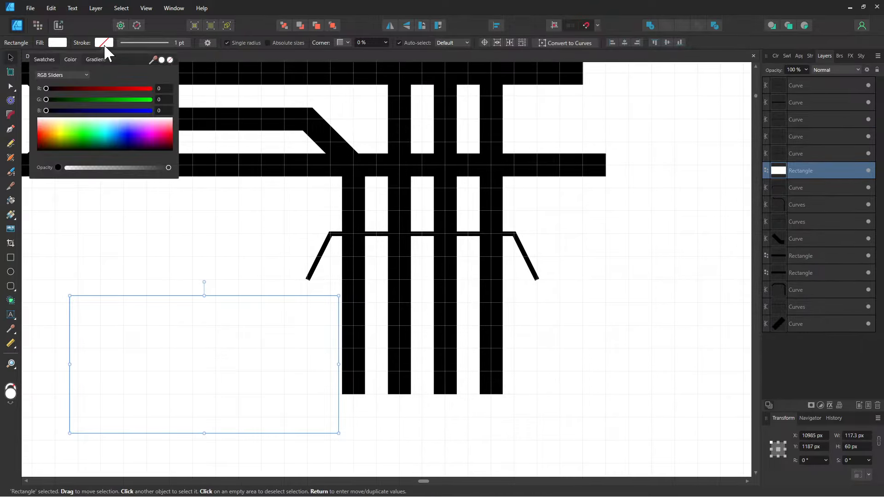
pyautogui.moveTo(73, 131)
pyautogui.mouseDown()
pyautogui.moveTo(65, 123)
pyautogui.moveTo(77, 138)
pyautogui.mouseUp()
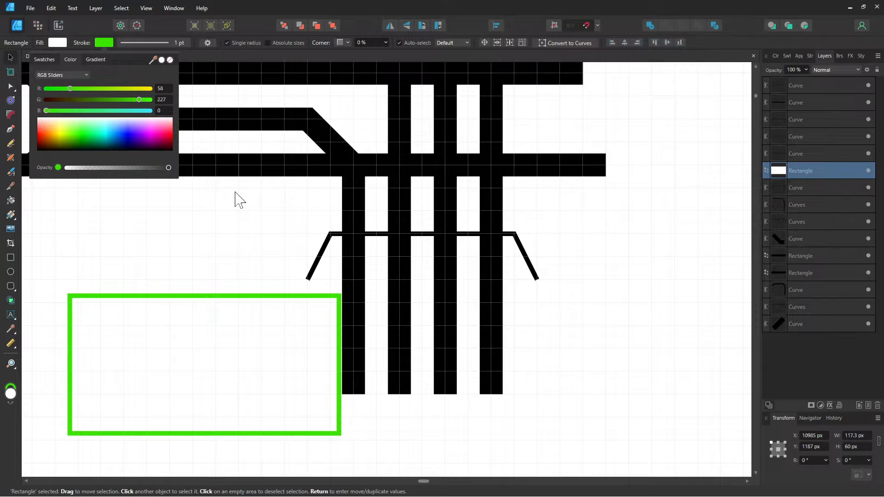
pyautogui.click(237, 198)
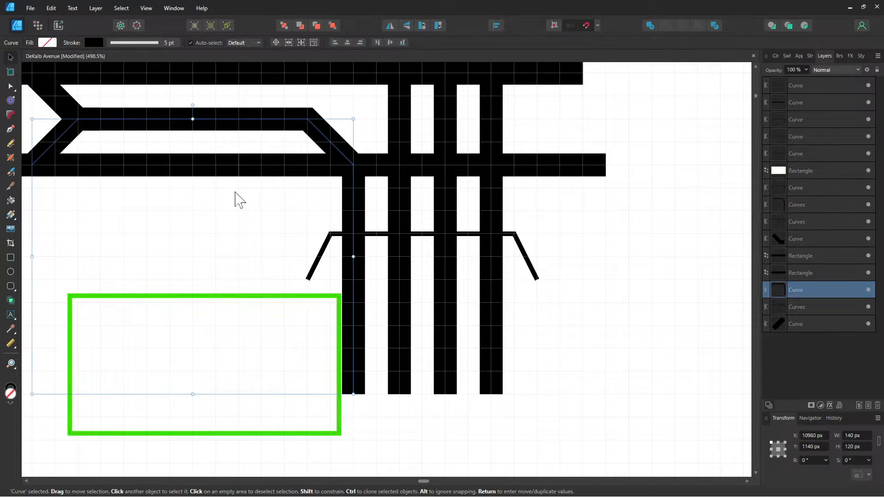
pyautogui.click(585, 304)
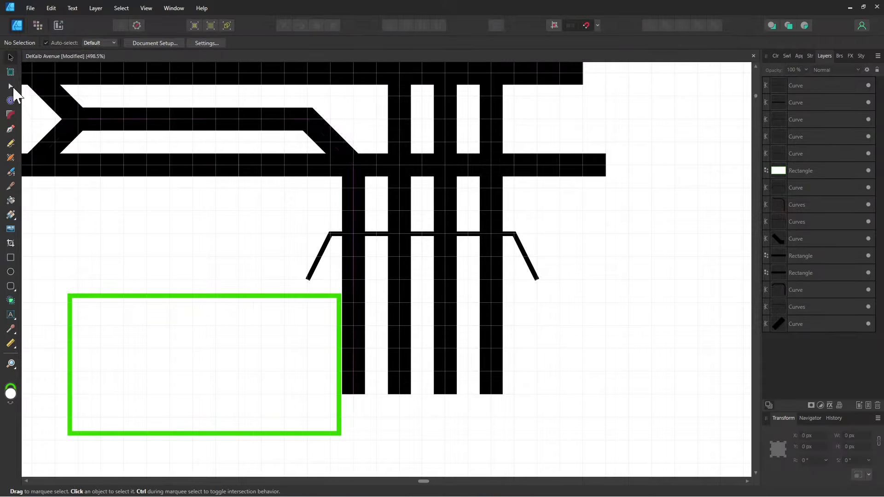
# - Shift the rightmost vertical track segment 10 px right by moving its bottom and top nodes to X 11120 px
pyautogui.click(12, 86)
pyautogui.click(492, 395)
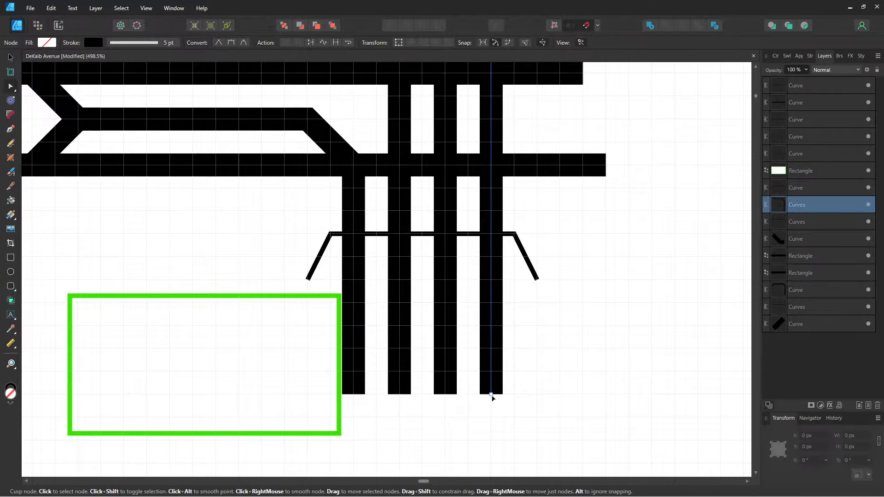
pyautogui.moveTo(501, 398); pyautogui.dragTo(516, 399)
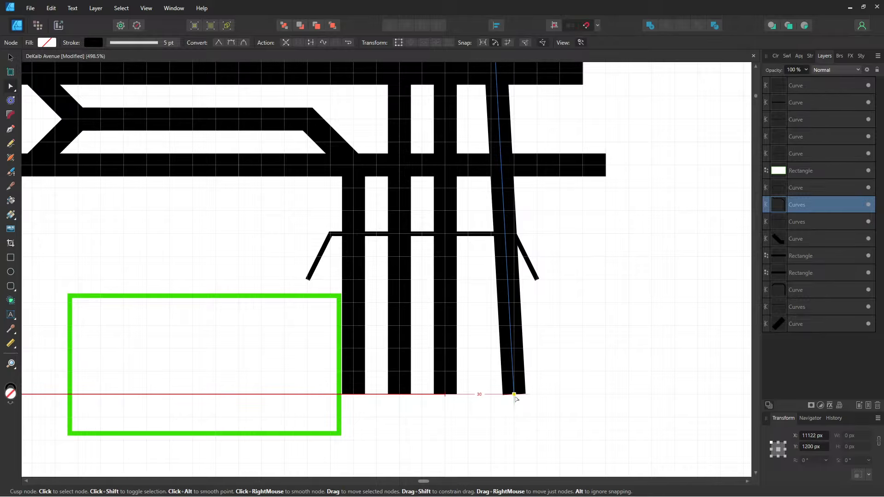
pyautogui.scroll(5, 558, 401)
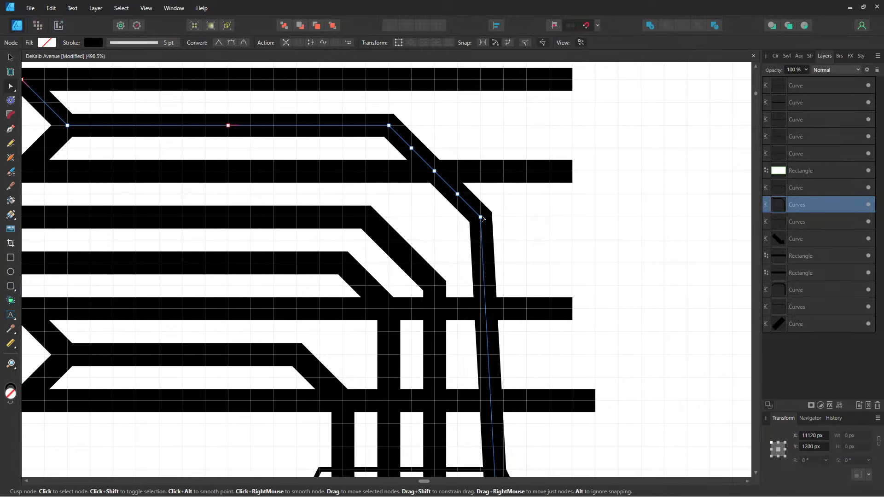
pyautogui.moveTo(480, 217); pyautogui.dragTo(504, 217)
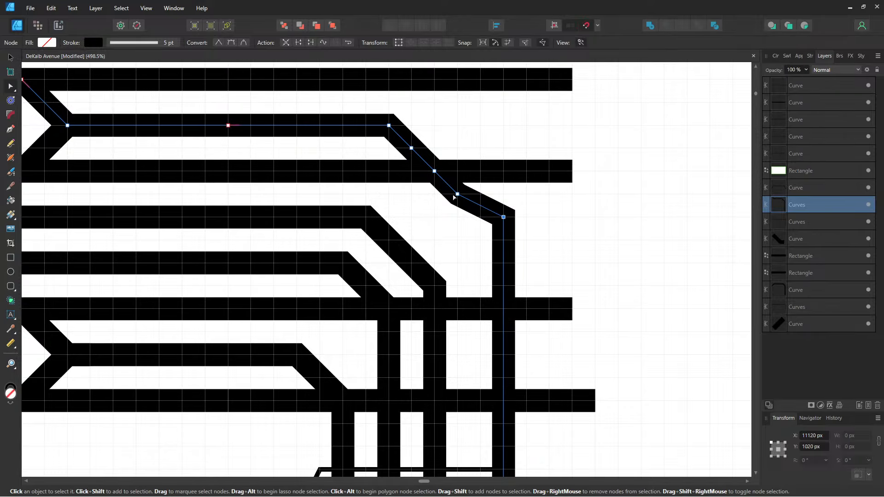
# - Shift the four remaining nodes of the same track's diagonal 10 px right, ending with the corner node at X 11080 px, Y 980 px
pyautogui.moveTo(456, 196); pyautogui.dragTo(481, 197)
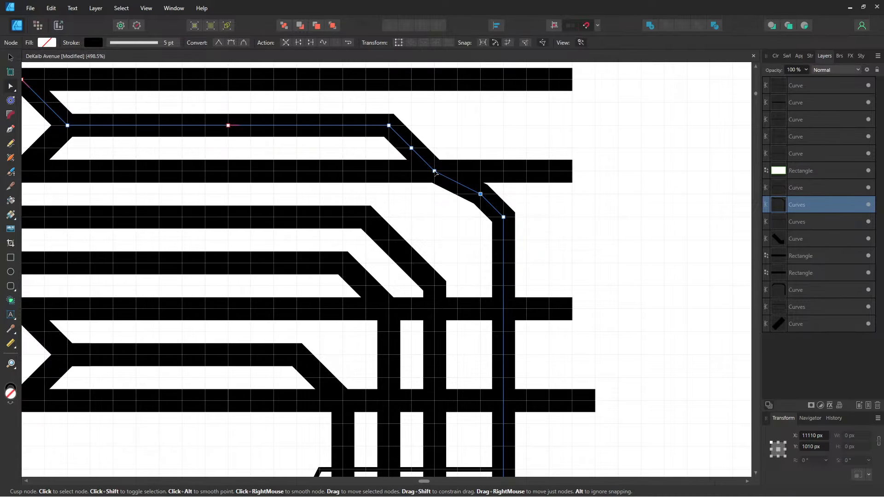
pyautogui.moveTo(434, 172); pyautogui.dragTo(457, 172)
pyautogui.moveTo(412, 149); pyautogui.dragTo(434, 150)
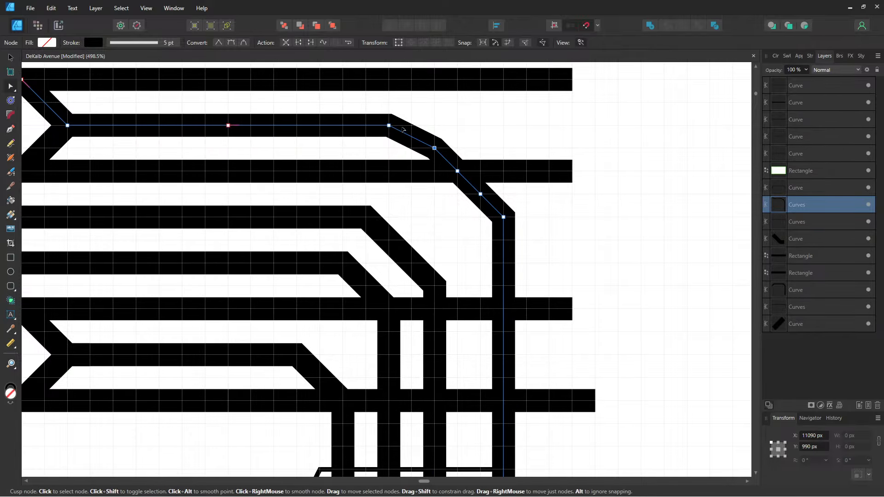
pyautogui.moveTo(389, 127); pyautogui.dragTo(410, 129)
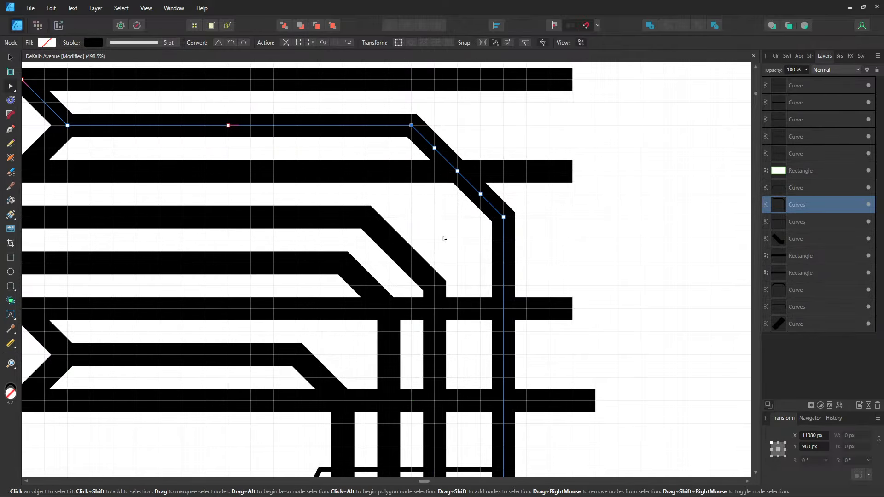
# - Try to move the third vertical track's bottom node 10 px right to X 11100 px, undo it, and deselect the track
pyautogui.scroll(-10, 444, 236)
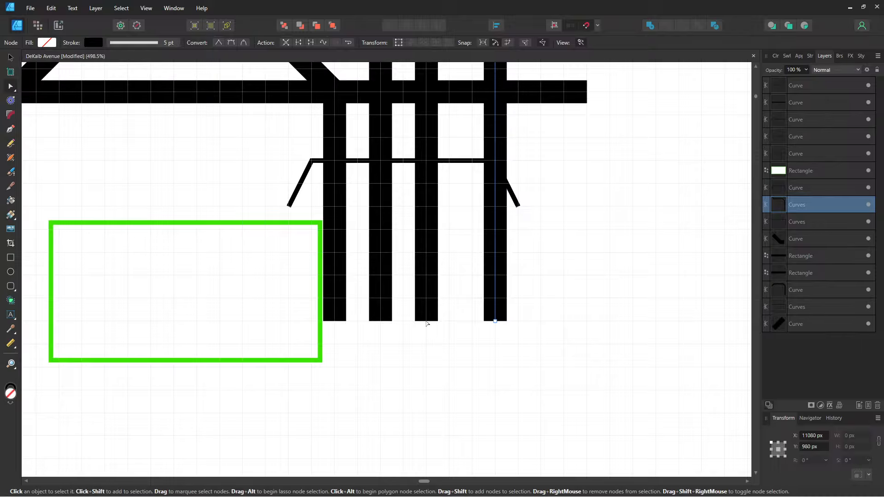
pyautogui.click(426, 321)
pyautogui.moveTo(426, 321); pyautogui.dragTo(449, 321)
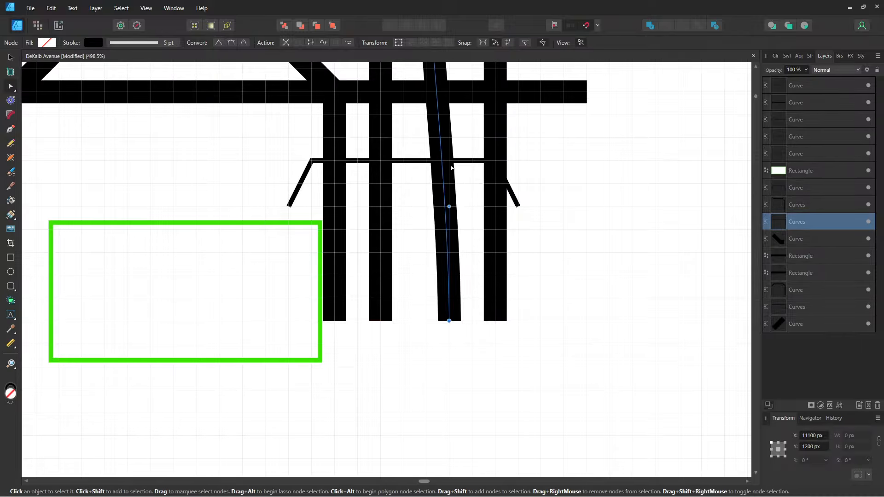
pyautogui.scroll(5, 451, 168)
pyautogui.hscroll(-1, 451, 168)
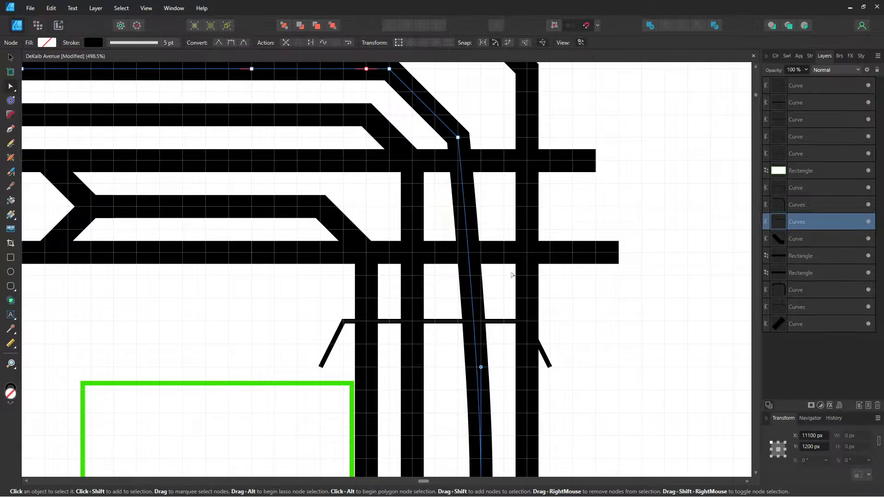
pyautogui.hotkey('ctrl', 'z')
pyautogui.scroll(-5, 575, 236)
pyautogui.hscroll(1, 507, 300)
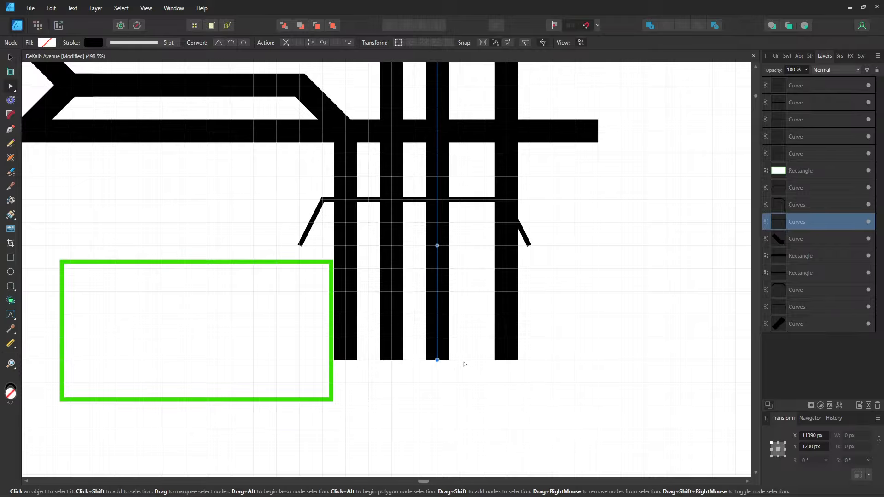
pyautogui.click(464, 364)
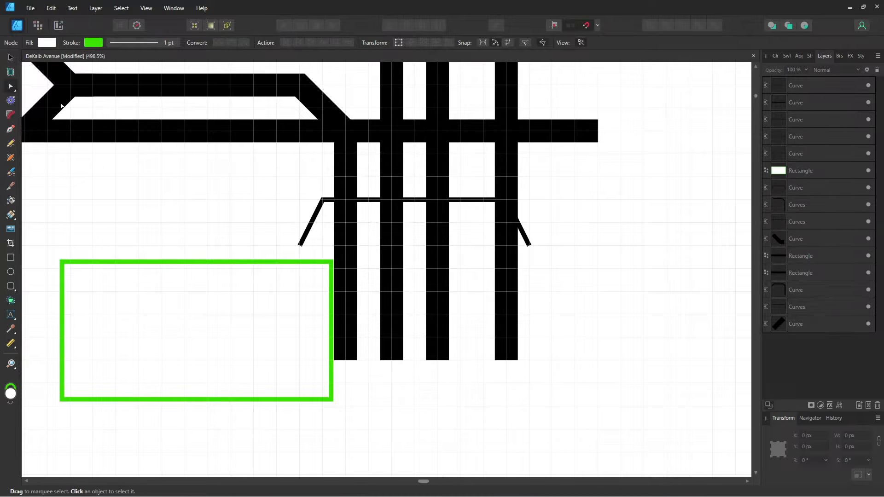
# - Shift the third vertical track 10 px right, with its bottom node at X 11100 px, corner at X 11100 px and diagonal start at X 11070 px
pyautogui.click(437, 360)
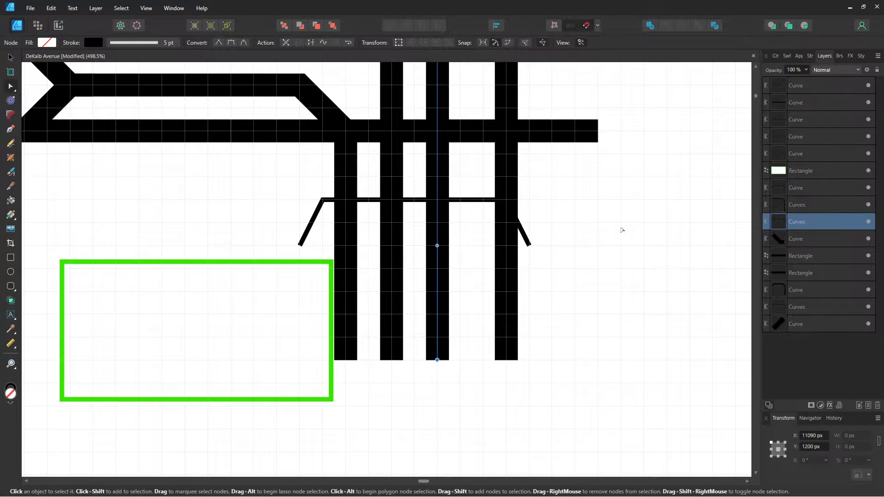
pyautogui.click(776, 55)
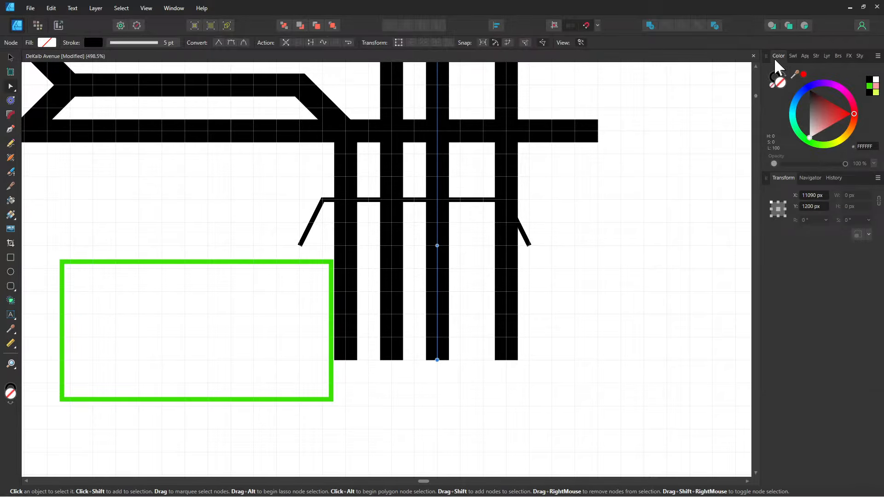
pyautogui.click(827, 57)
pyautogui.click(810, 57)
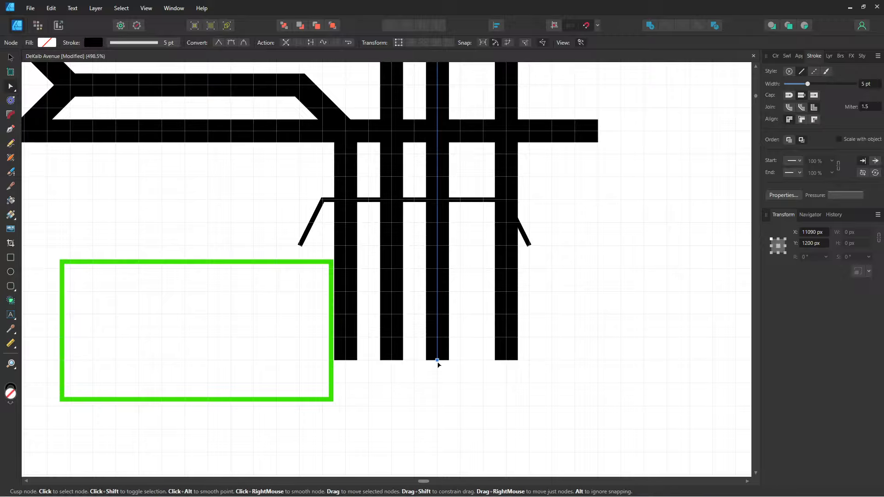
pyautogui.moveTo(437, 361); pyautogui.dragTo(462, 365)
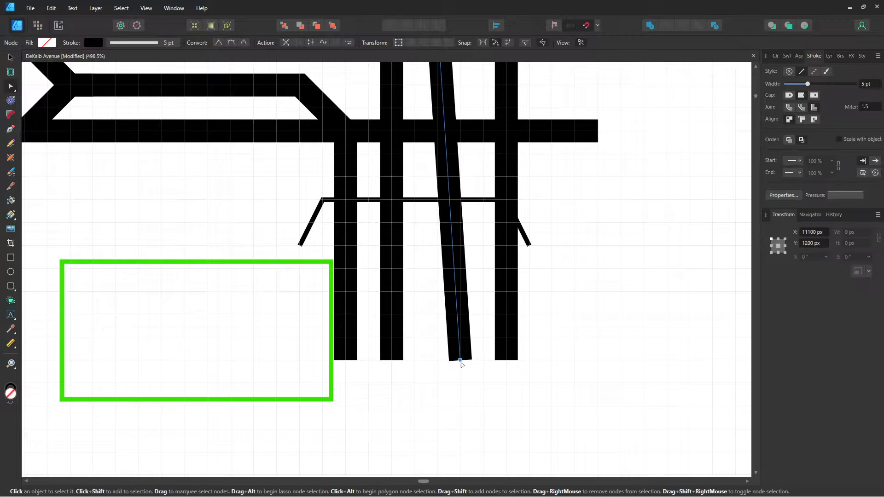
pyautogui.scroll(5, 465, 365)
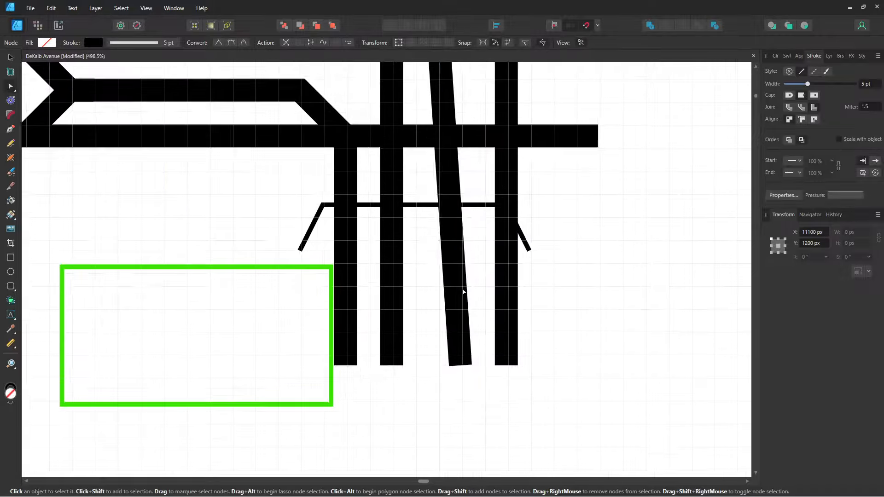
pyautogui.moveTo(447, 217); pyautogui.dragTo(471, 218)
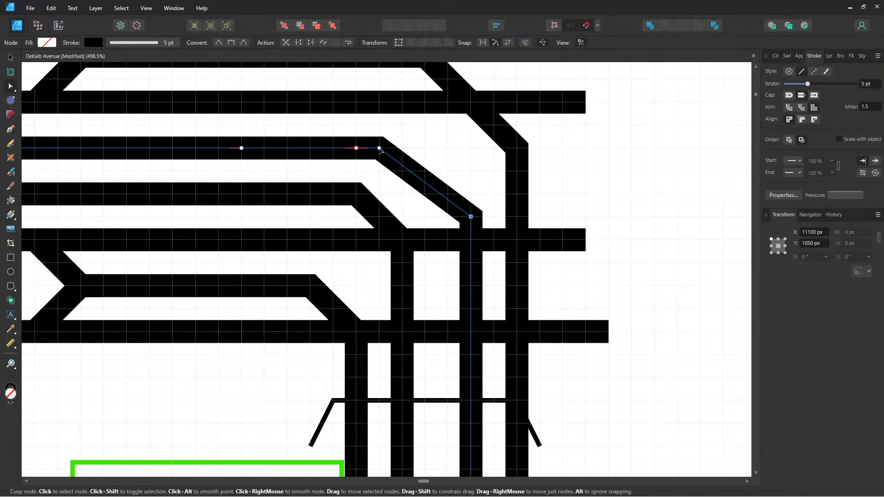
pyautogui.moveTo(379, 148); pyautogui.dragTo(402, 149)
pyautogui.scroll(-5, 434, 386)
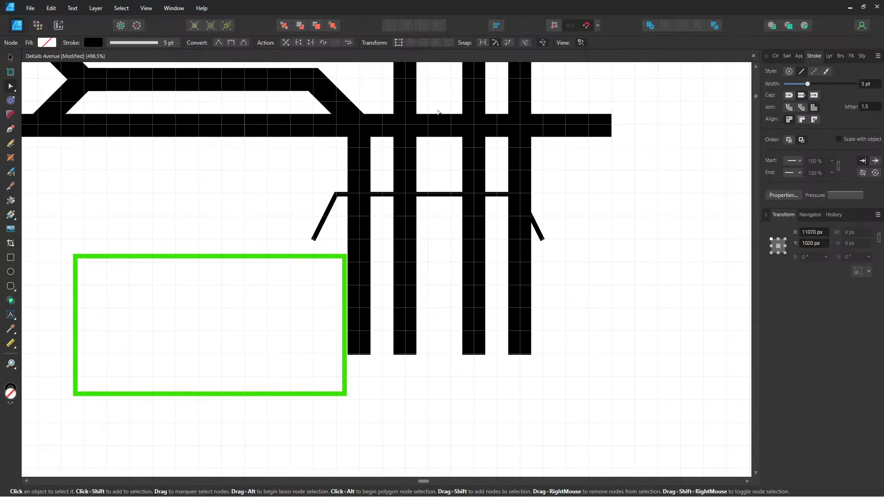
# - Shift the second vertical track's bottom, corner and diagonal-start nodes about 10 px right, placing the corner at X 11080 px, Y 1060 px
pyautogui.click(405, 354)
pyautogui.moveTo(417, 355); pyautogui.dragTo(430, 355)
pyautogui.scroll(1, 480, 338)
pyautogui.moveTo(478, 338); pyautogui.dragTo(495, 442)
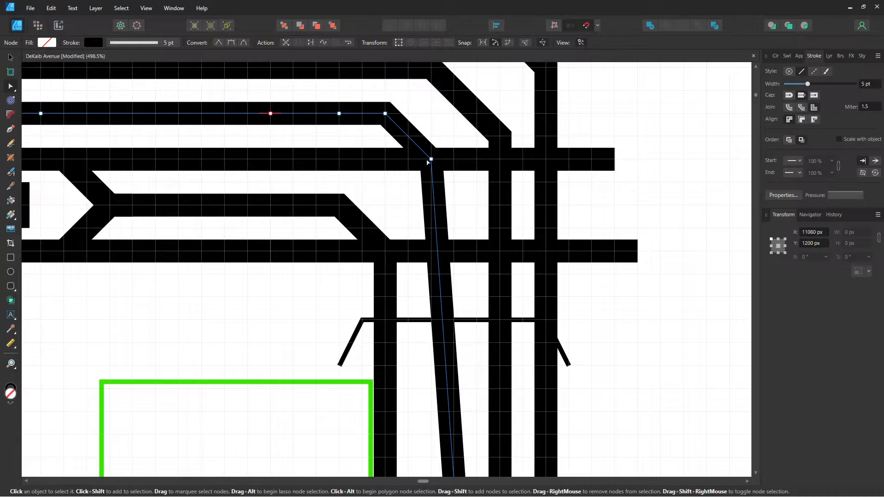
pyautogui.moveTo(430, 159); pyautogui.dragTo(453, 159)
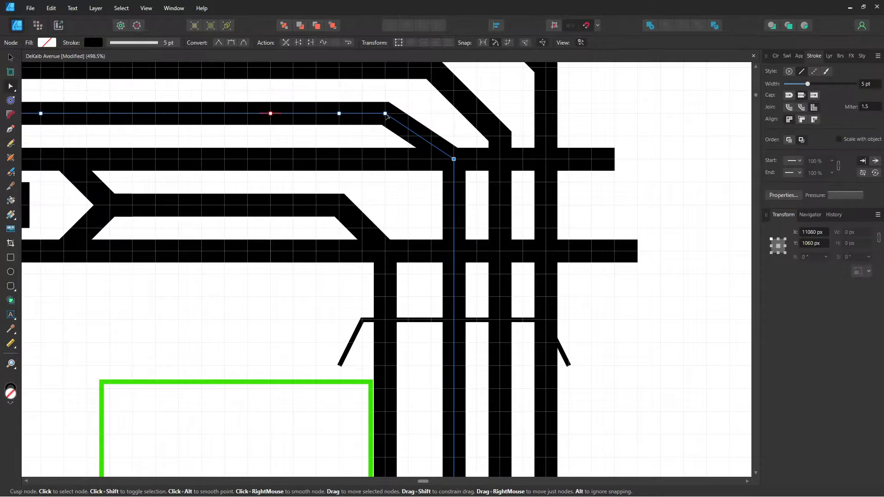
pyautogui.moveTo(385, 114); pyautogui.dragTo(409, 117)
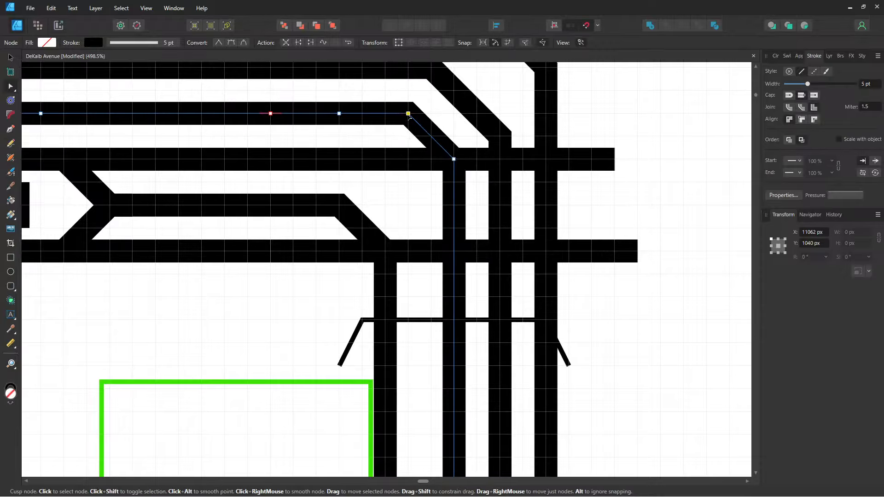
# - Undo the node shifts on the second and third vertical tracks
pyautogui.hotkey('ctrl', 'z')
pyautogui.hotkey('ctrl', 'z')
pyautogui.hotkey('ctrl', 'z')
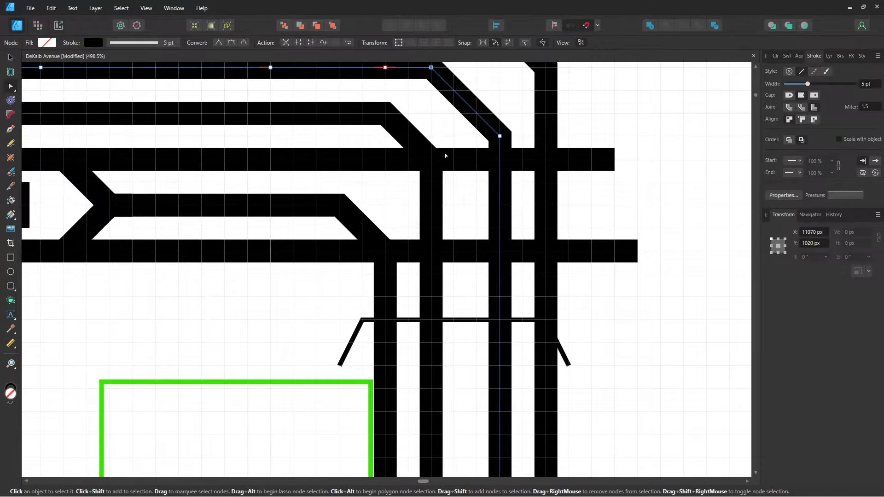
pyautogui.hotkey('ctrl', 'z')
pyautogui.hotkey('ctrl', 'z')
pyautogui.hotkey('ctrl', 'z')
pyautogui.moveTo(623, 184); pyautogui.dragTo(602, 273)
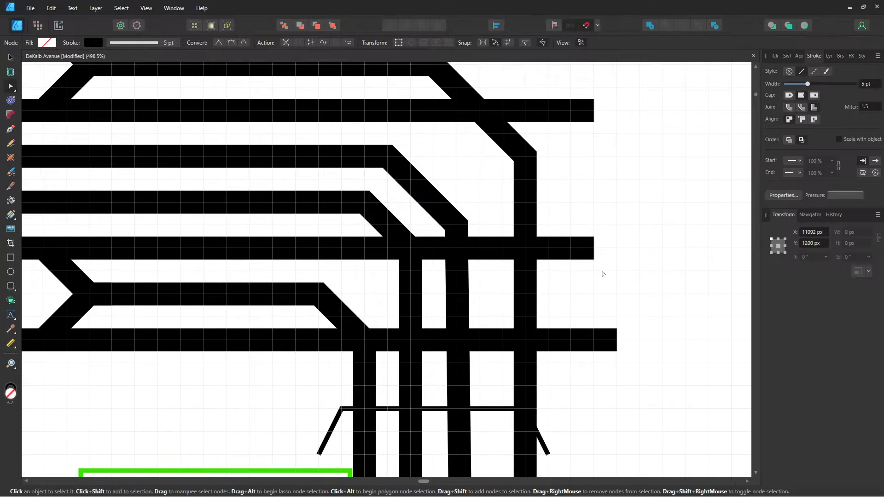
pyautogui.hotkey('ctrl', 'z')
pyautogui.hotkey('ctrl', 'z')
pyautogui.hotkey('ctrl', 'z')
pyautogui.hotkey('ctrl', 'z')
pyautogui.moveTo(583, 166); pyautogui.dragTo(584, 264)
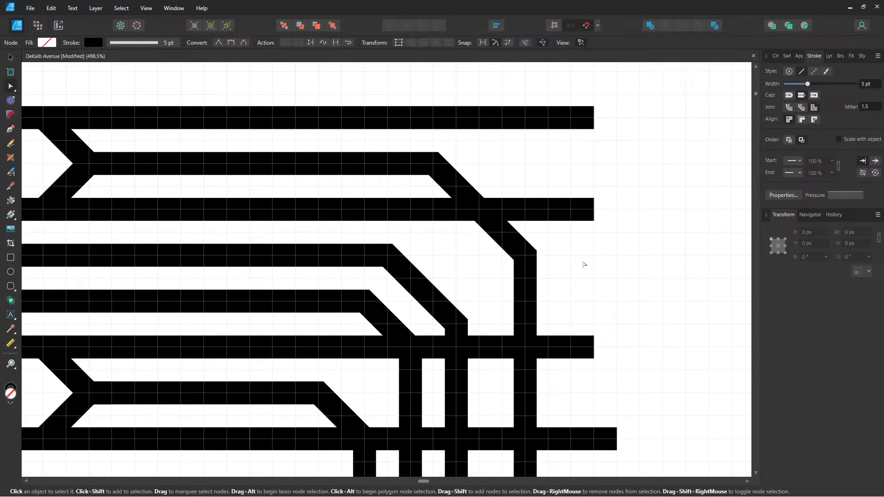
# - Undo the rightmost track's node shifts, including its diagonal nodes, corner and bottom node
pyautogui.hotkey('ctrl', 'z')
pyautogui.hotkey('ctrl', 'z')
pyautogui.hotkey('ctrl', 'z')
pyautogui.hotkey('ctrl', 'z')
pyautogui.hotkey('ctrl', 'z')
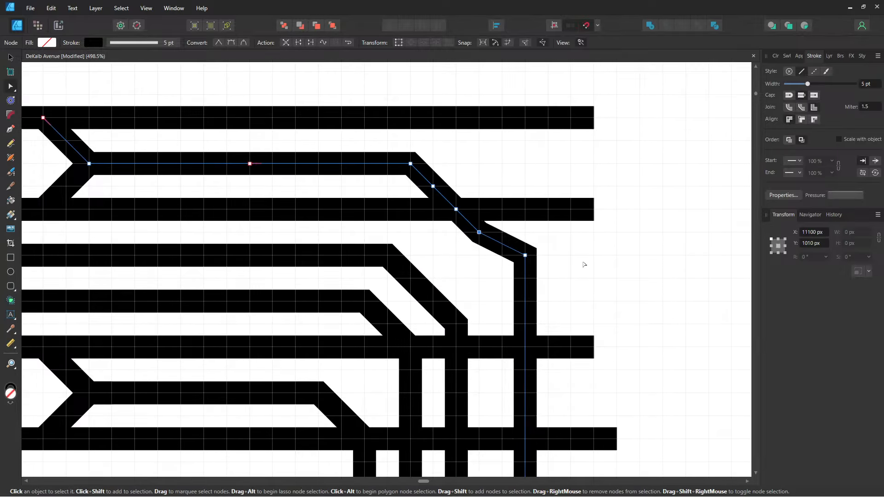
pyautogui.hotkey('ctrl', 'z')
pyautogui.hotkey('ctrl', 'z')
pyautogui.hotkey('ctrl', 'z')
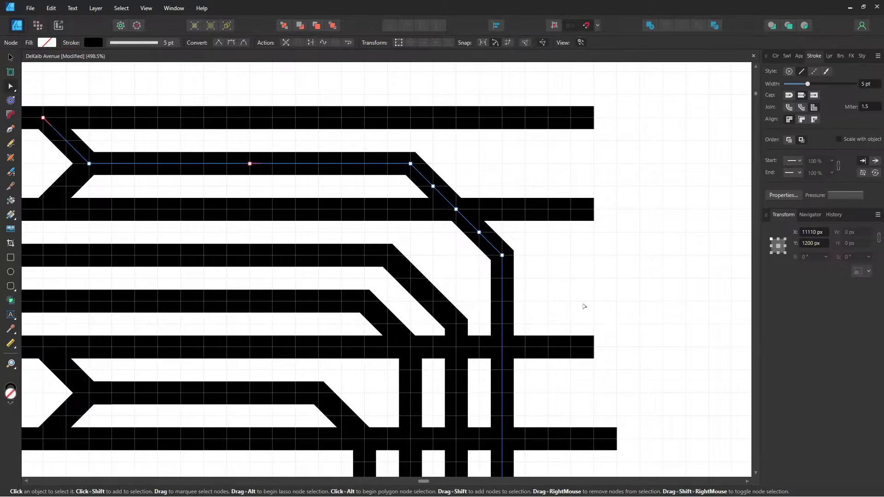
# - Move the bottom nodes of the rightmost, third and second vertical tracks to X 11120, 11100 and 11080 px, all at Y 1210 px
pyautogui.scroll(-8, 582, 306)
pyautogui.hscroll(1, 552, 285)
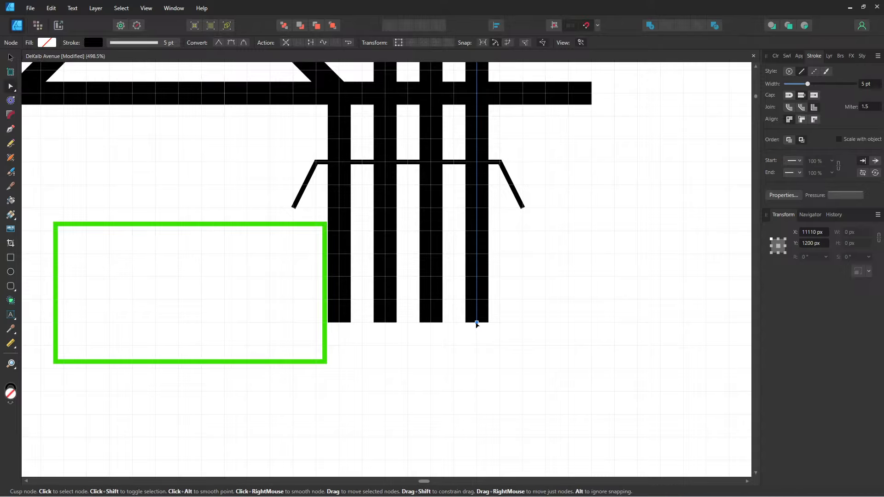
pyautogui.moveTo(477, 322); pyautogui.dragTo(476, 345)
pyautogui.scroll(2, 486, 224)
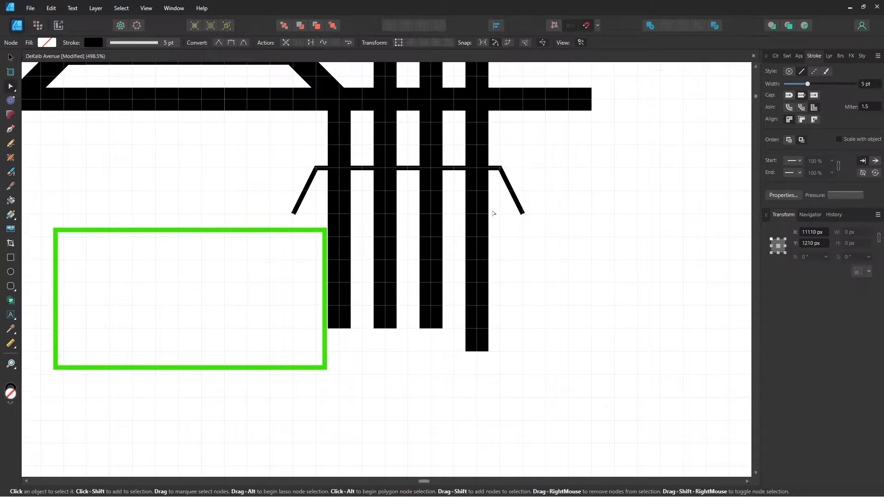
pyautogui.moveTo(479, 401); pyautogui.dragTo(501, 401)
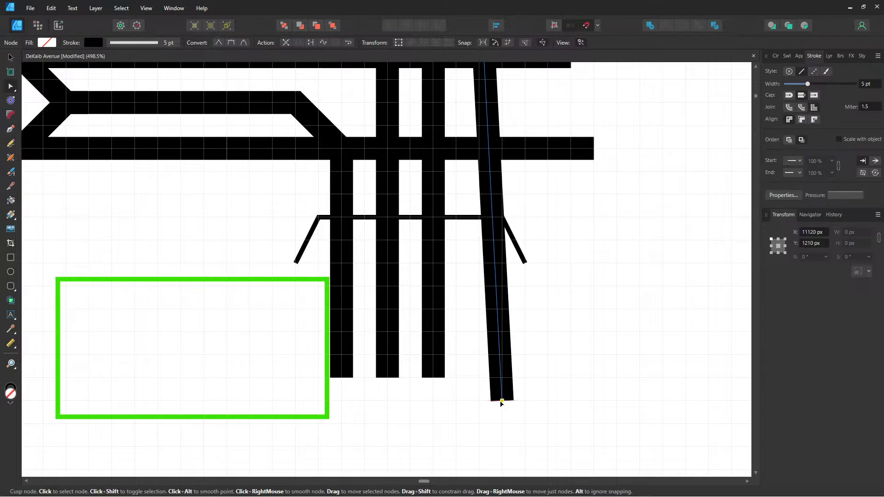
pyautogui.click(433, 378)
pyautogui.moveTo(433, 378); pyautogui.dragTo(455, 401)
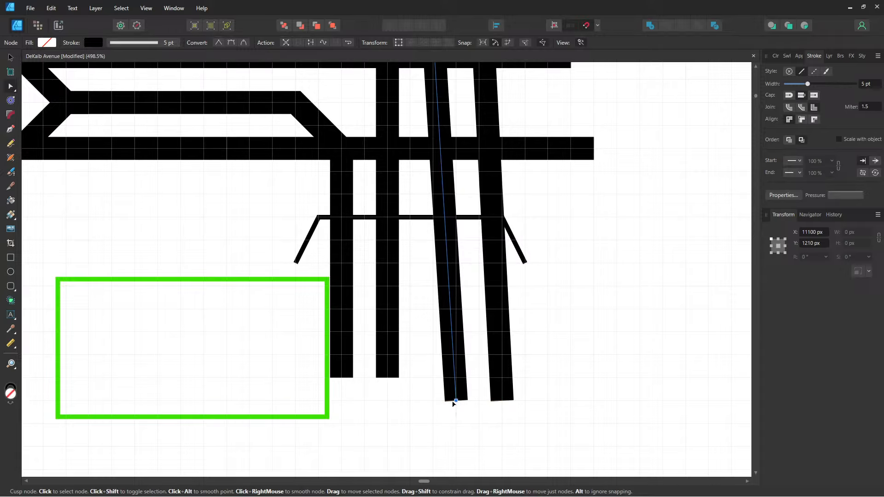
pyautogui.click(387, 378)
pyautogui.click(387, 378)
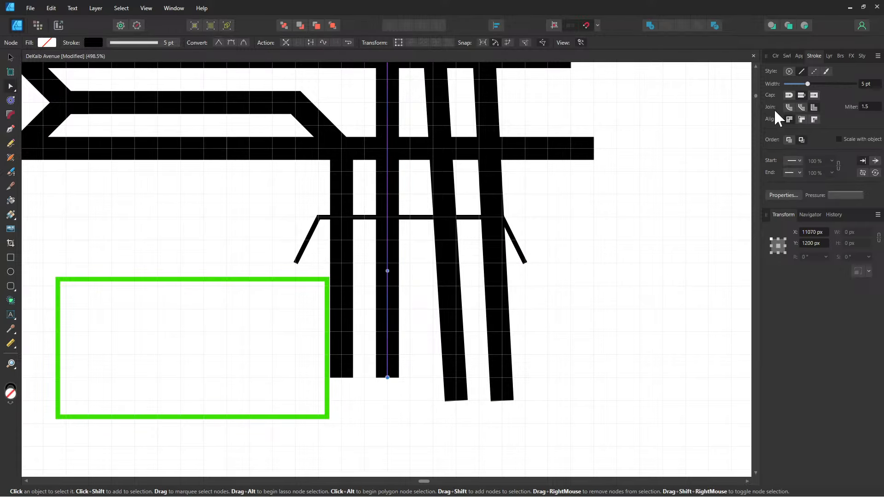
pyautogui.click(219, 43)
pyautogui.moveTo(387, 377); pyautogui.dragTo(415, 404)
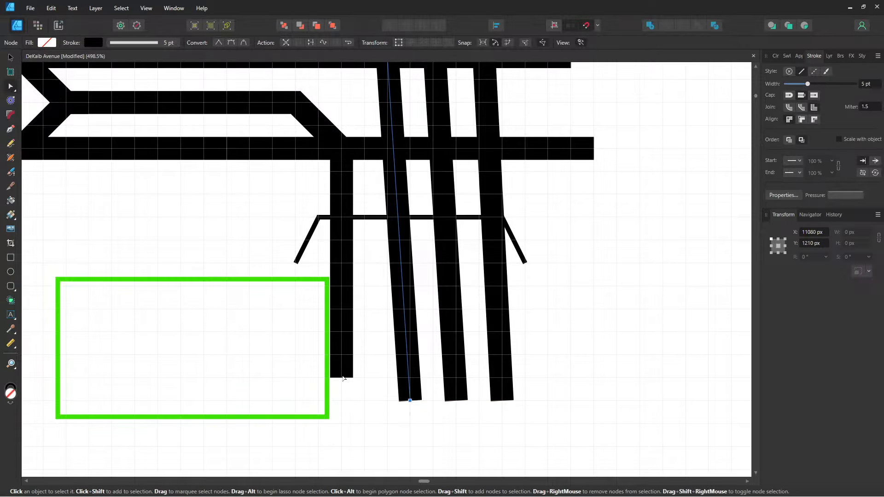
# - Move the first vertical track's bottom node to X 11060, Y 1210 px, its corner to X 11060, Y 1110 px, and its diagonal start to X 11029 px
pyautogui.click(342, 378)
pyautogui.moveTo(343, 379); pyautogui.dragTo(343, 404)
pyautogui.moveTo(342, 402); pyautogui.dragTo(364, 401)
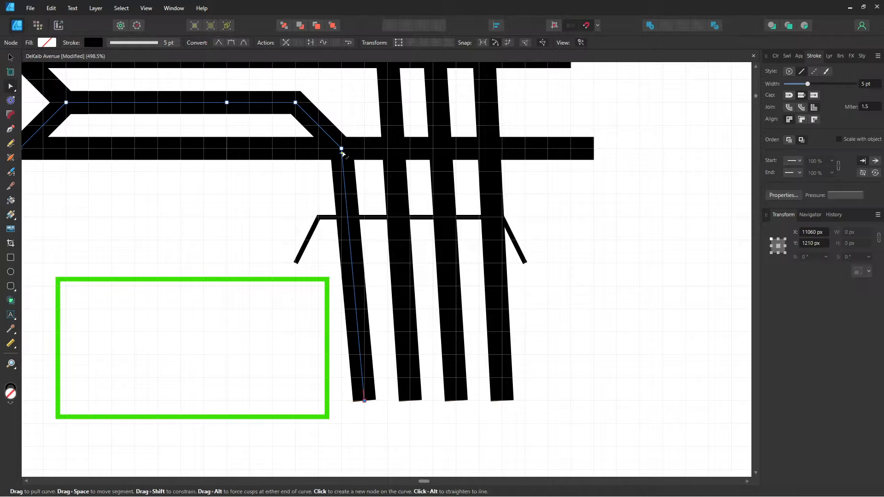
pyautogui.moveTo(341, 148); pyautogui.dragTo(364, 171)
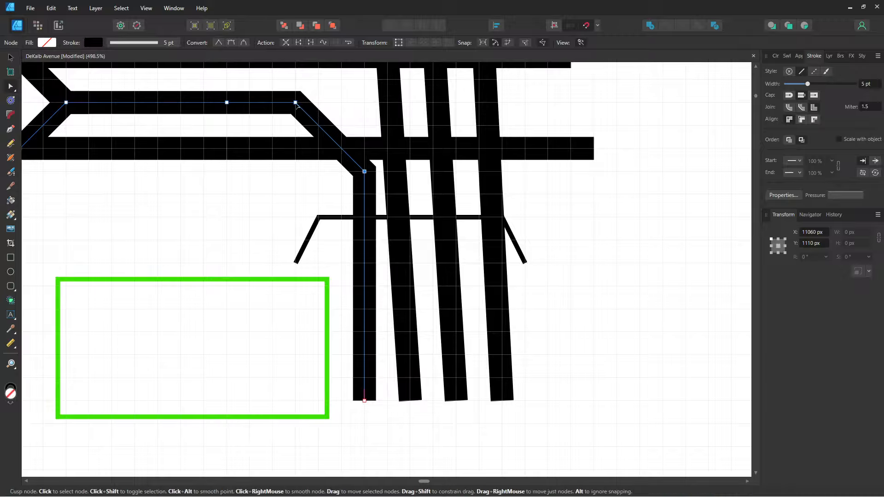
pyautogui.moveTo(296, 104)
pyautogui.mouseDown()
pyautogui.moveTo(319, 105)
pyautogui.moveTo(292, 105)
pyautogui.mouseUp()
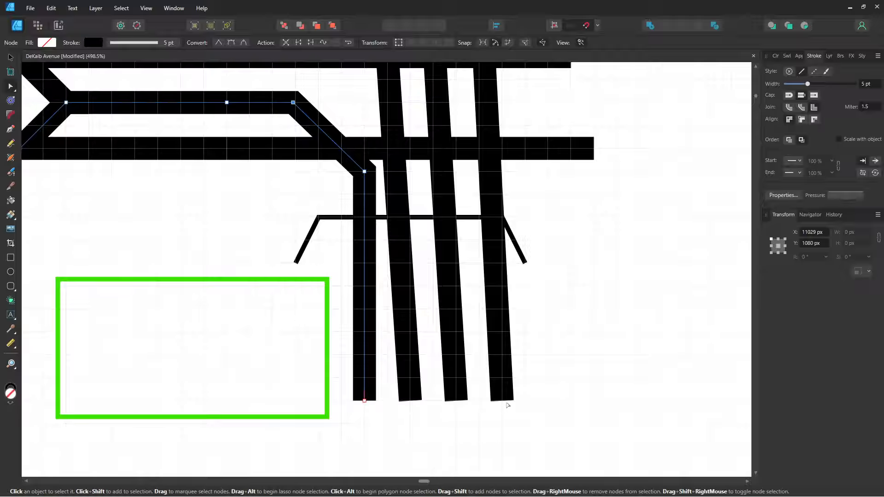
# - Swing the bottom nodes of the three right-hand vertical tracks farther right, the rightmost to X 11140 px and the third to X 11127 px
pyautogui.click(502, 401)
pyautogui.moveTo(501, 401); pyautogui.dragTo(547, 401)
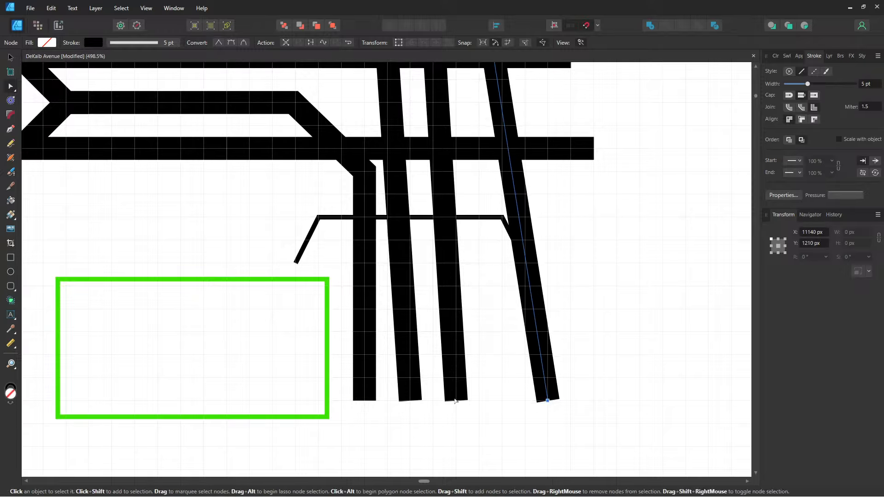
pyautogui.click(456, 400)
pyautogui.moveTo(456, 400); pyautogui.dragTo(517, 401)
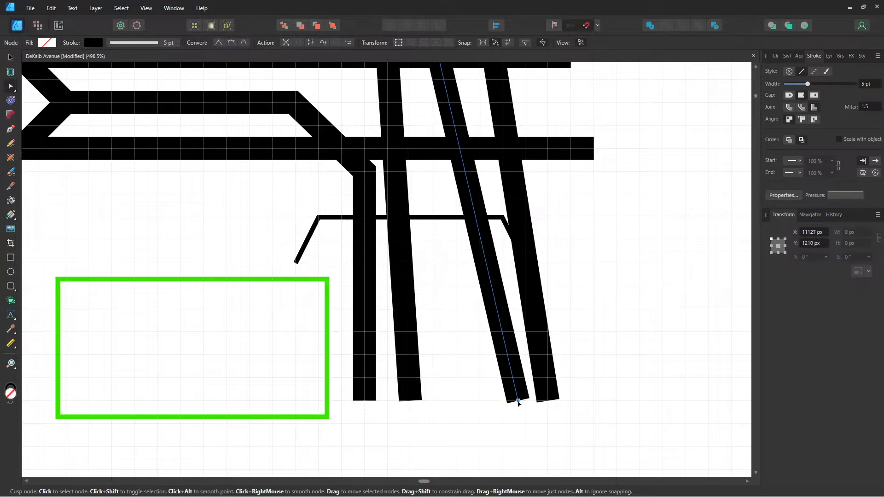
pyautogui.click(409, 401)
pyautogui.moveTo(410, 401); pyautogui.dragTo(465, 396)
# - Move the first vertical track's bottom node to X 11070 px, its corner to X 11070, Y 1120 px, and its diagonal start to X 11030, Y 1080 px
pyautogui.click(365, 401)
pyautogui.moveTo(365, 403); pyautogui.dragTo(387, 424)
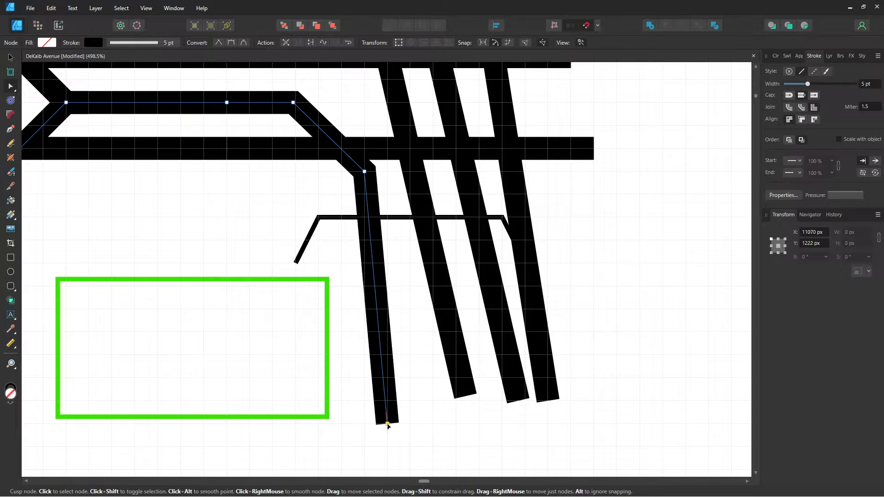
pyautogui.moveTo(364, 172); pyautogui.dragTo(389, 195)
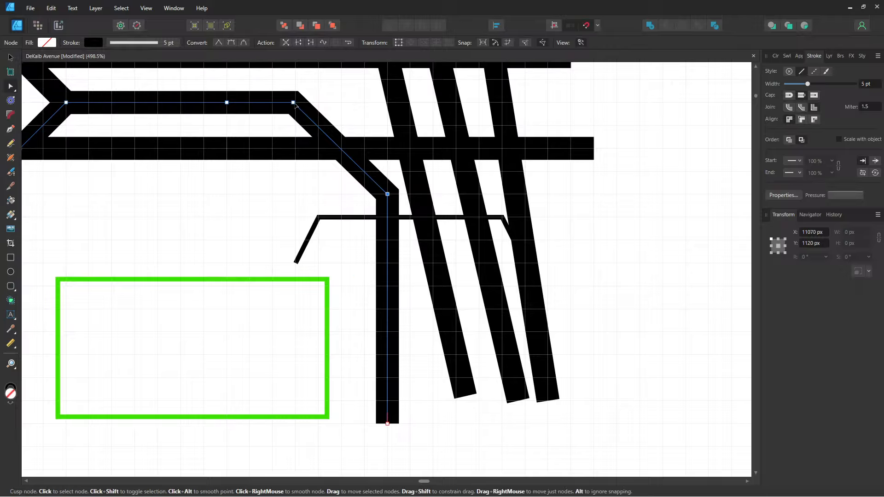
pyautogui.moveTo(294, 103)
pyautogui.mouseDown()
pyautogui.moveTo(345, 105)
pyautogui.moveTo(299, 106)
pyautogui.mouseUp()
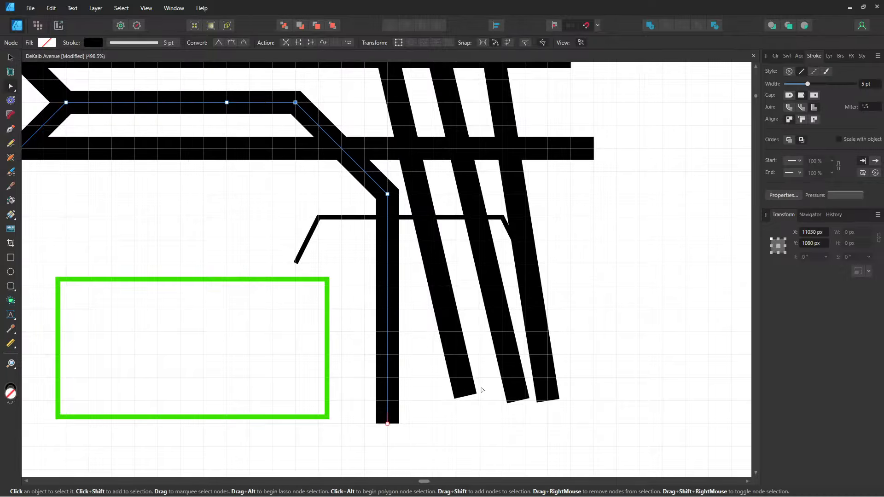
# - Move the second vertical track's bottom node level with the first track's end, and extend its diagonal to a corner at X 11090 px, Y 1081 px
pyautogui.click(464, 398)
pyautogui.moveTo(467, 395); pyautogui.dragTo(433, 423)
pyautogui.scroll(3, 432, 383)
pyautogui.moveTo(432, 382); pyautogui.dragTo(432, 399)
pyautogui.moveTo(433, 250); pyautogui.dragTo(415, 199)
pyautogui.moveTo(368, 149); pyautogui.dragTo(414, 197)
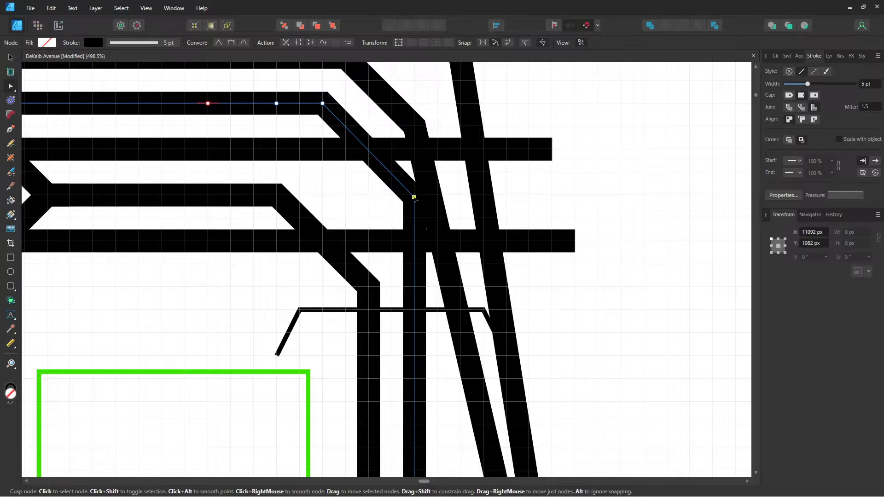
# - Move the third vertical track's bottom node to X 11110 px, Y 1220 px, and extend its diagonal to a corner at X 11110 px, Y 1070 px
pyautogui.moveTo(511, 441); pyautogui.dragTo(493, 310)
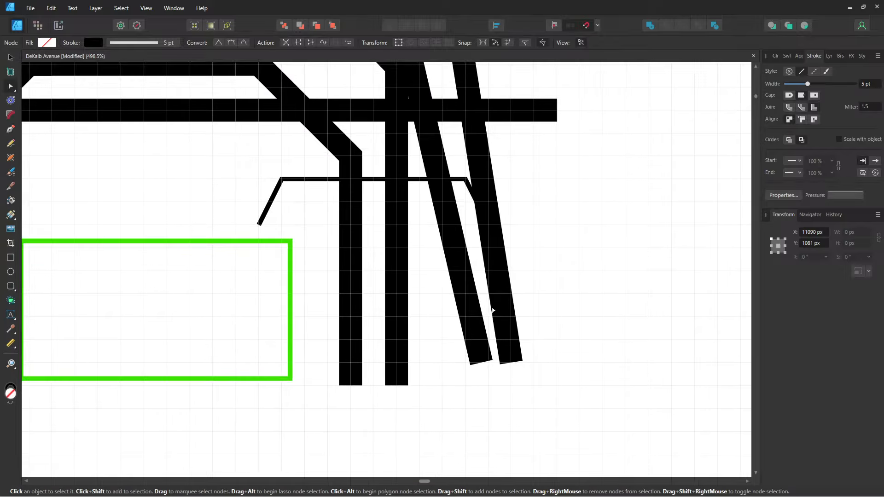
pyautogui.click(482, 363)
pyautogui.click(481, 363)
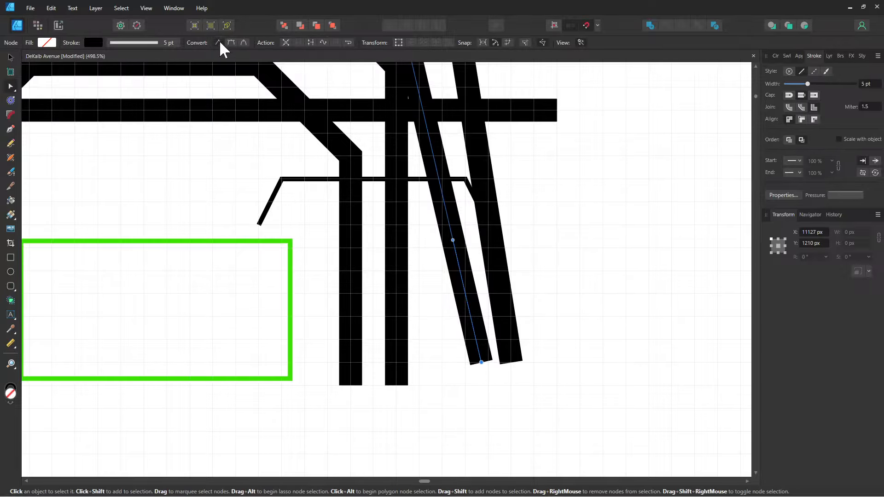
pyautogui.moveTo(481, 362); pyautogui.dragTo(442, 385)
pyautogui.scroll(4, 451, 299)
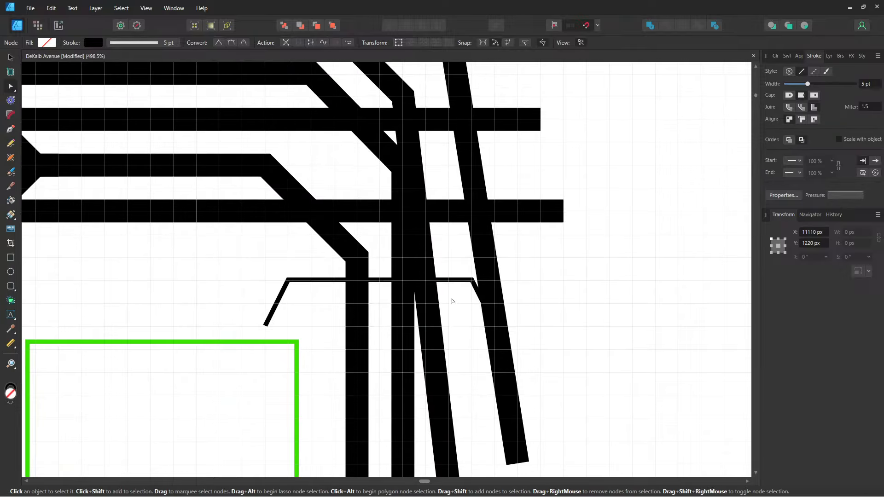
pyautogui.scroll(2, 431, 152)
pyautogui.moveTo(414, 169); pyautogui.dragTo(458, 216)
pyautogui.moveTo(575, 252); pyautogui.dragTo(546, 92)
pyautogui.moveTo(573, 271); pyautogui.dragTo(562, 240)
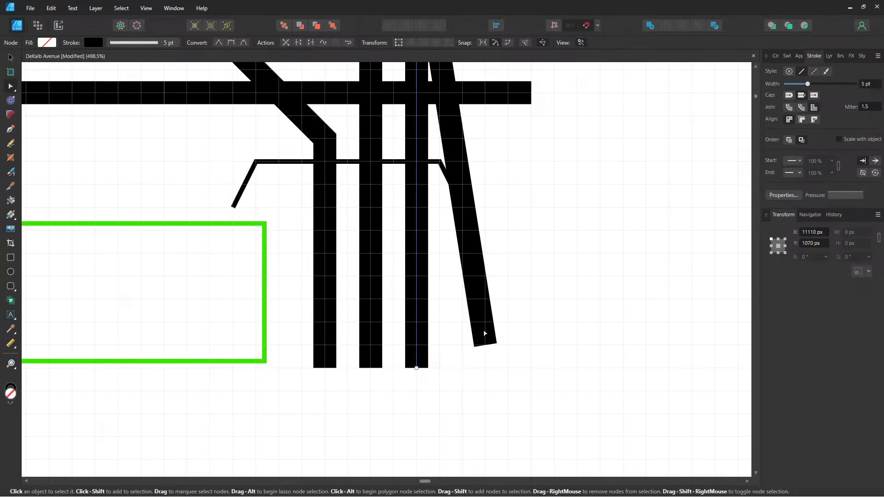
# - Move the fourth vertical track's bottom node to X 11130 px, Y 1220 px, and extend its diagonal to a corner directly above that node
pyautogui.click(484, 333)
pyautogui.moveTo(486, 345); pyautogui.dragTo(466, 367)
pyautogui.scroll(8, 519, 324)
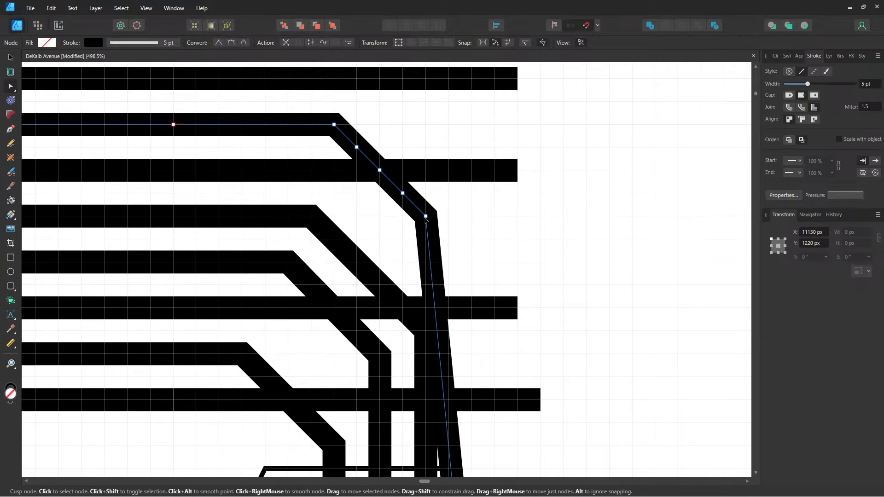
pyautogui.moveTo(425, 217); pyautogui.dragTo(472, 265)
pyautogui.click(526, 243)
pyautogui.moveTo(501, 219); pyautogui.dragTo(537, 190)
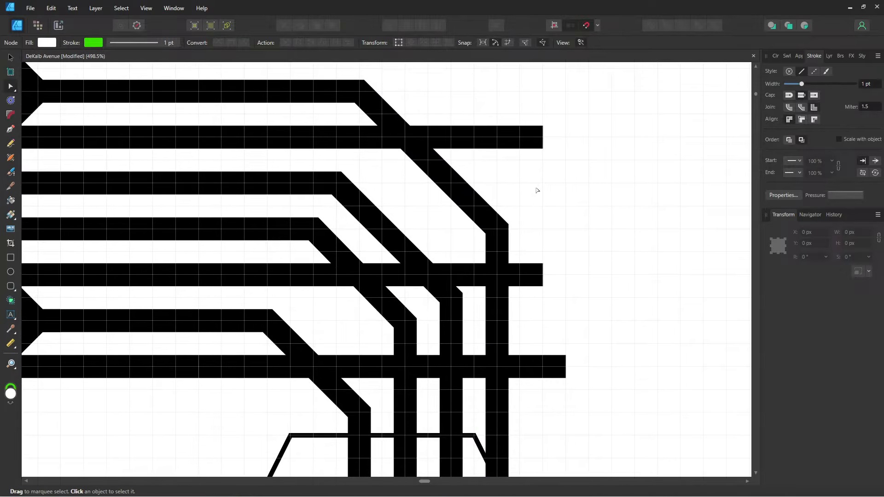
pyautogui.scroll(-4, 552, 220)
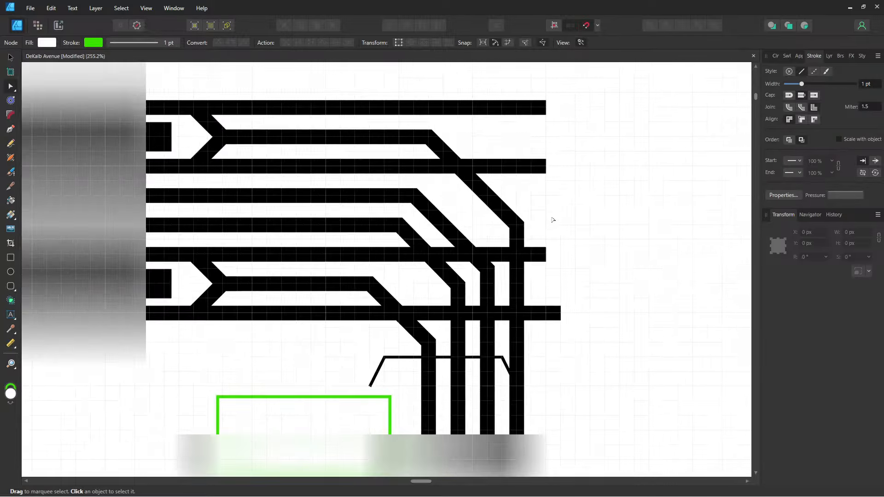
# - Move the green-outlined rectangle over the crossing of the vertical tracks, at X 11096.4 px, Y 1095 px
pyautogui.scroll(-1, 457, 229)
pyautogui.moveTo(405, 333); pyautogui.dragTo(540, 229)
pyautogui.scroll(2, 540, 230)
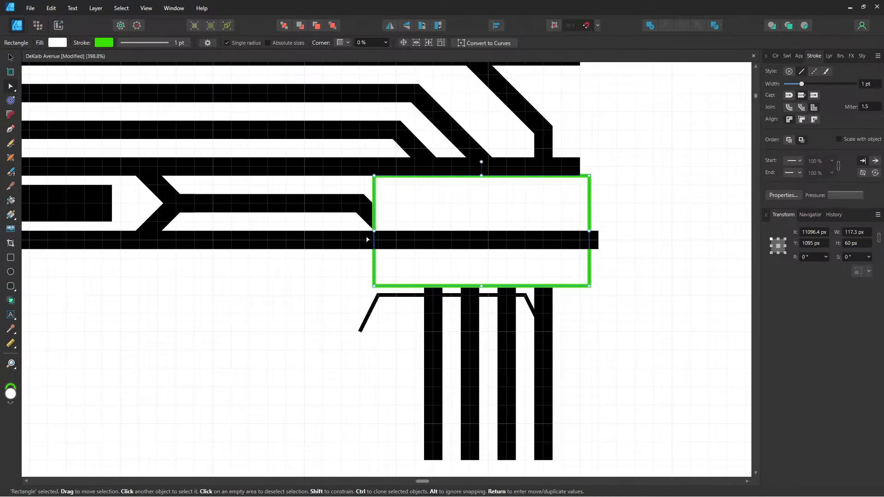
# - Narrow the green-outlined rectangle from its left side to 71.6 px wide, and try to delete it
pyautogui.moveTo(372, 232); pyautogui.dragTo(468, 233)
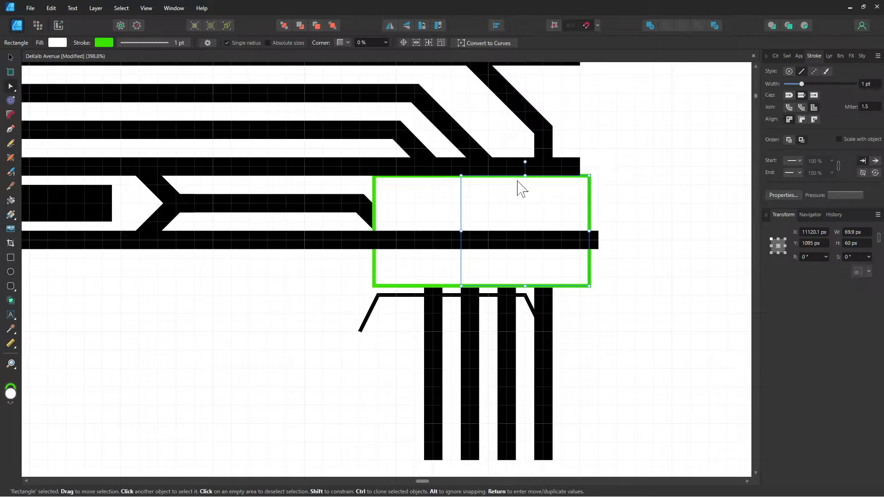
pyautogui.click(10, 58)
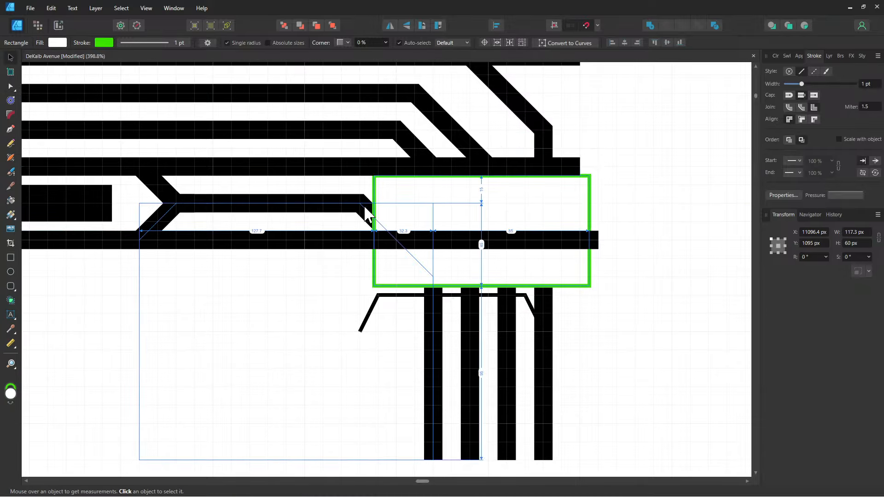
pyautogui.moveTo(373, 232); pyautogui.dragTo(458, 233)
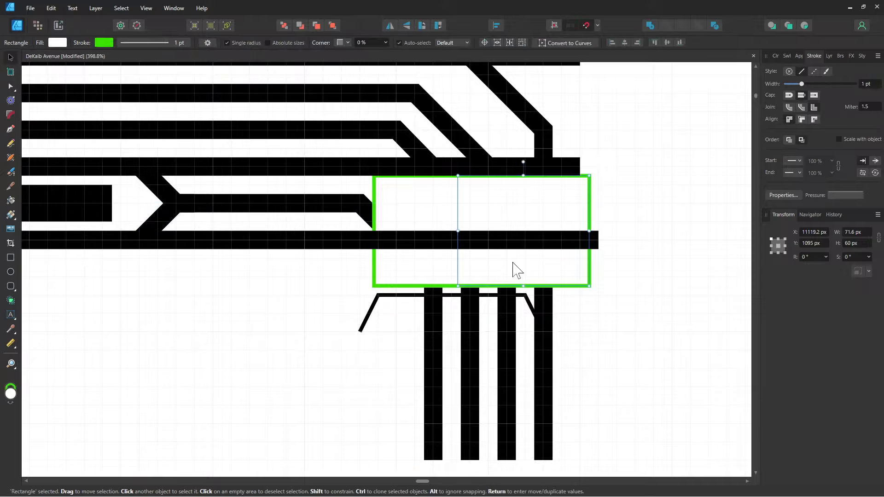
pyautogui.press('Delete')
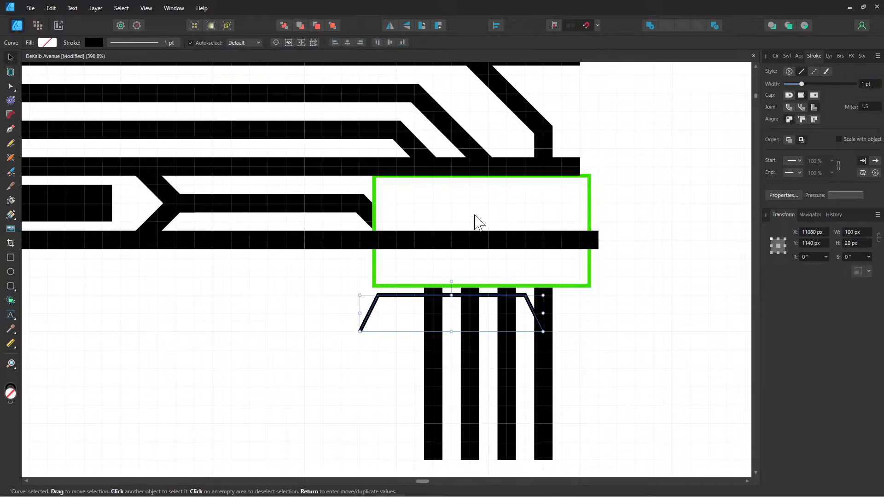
pyautogui.click(474, 226)
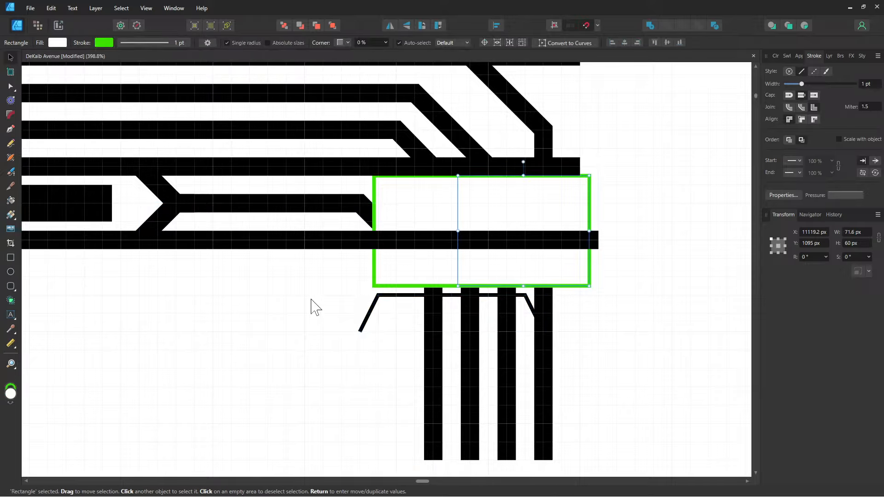
# - Undo the recent edits to the green-outlined rectangle, including its resizing and move
pyautogui.hotkey('ctrl', 'z')
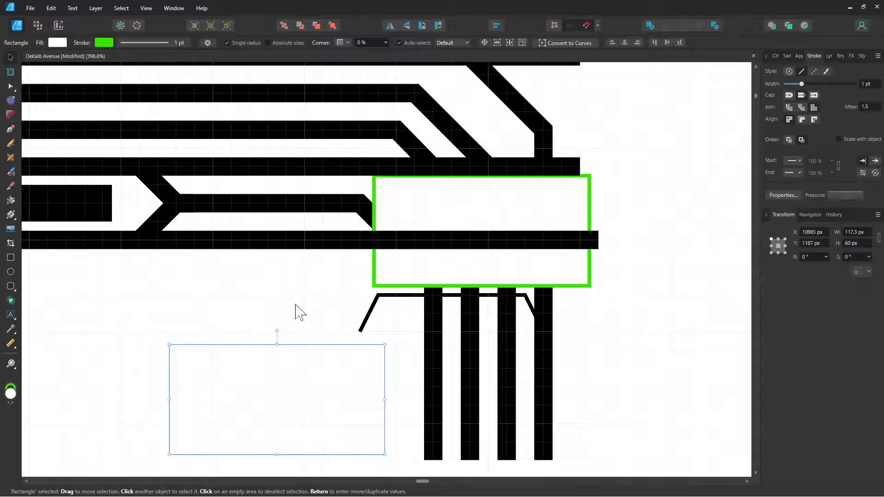
pyautogui.hotkey('ctrl', 'z')
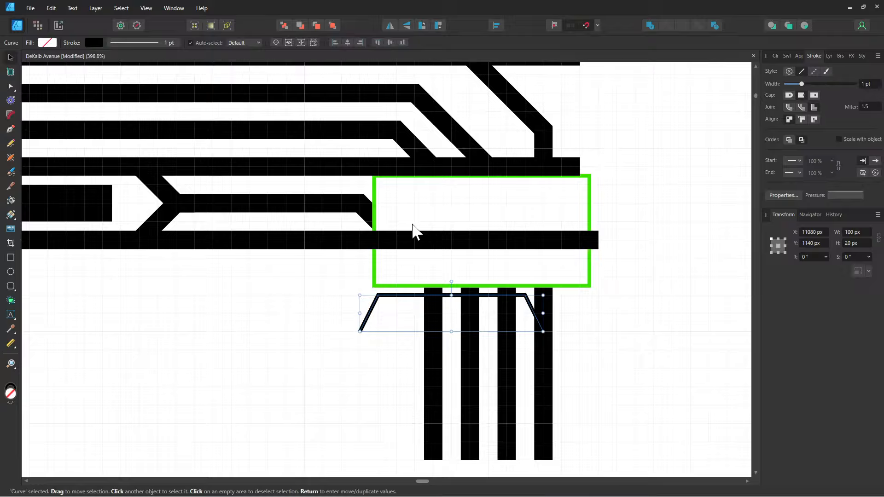
pyautogui.hotkey('ctrl', 'z')
pyautogui.hotkey('ctrl', 'z')
pyautogui.click(587, 290)
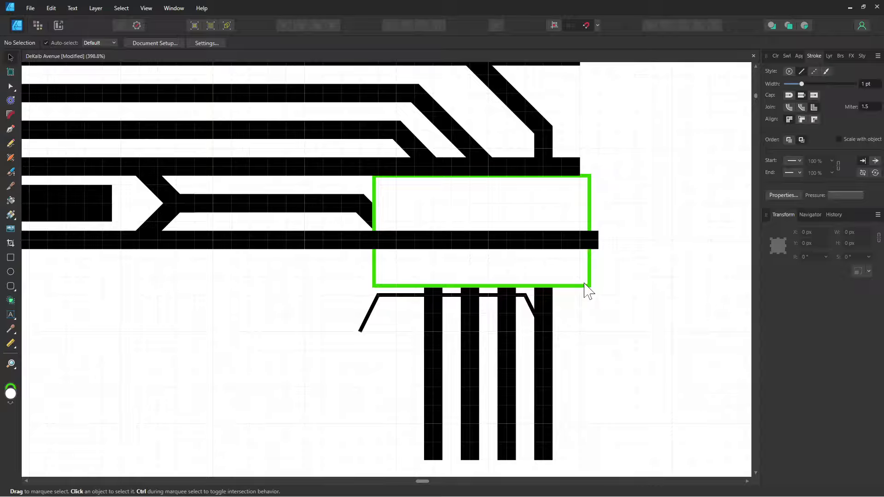
# - Undo the node edits on all four vertical tracks, back to their slanted shape with evenly spaced bottom ends, and clear the selection
pyautogui.hotkey('ctrl', 'z')
pyautogui.hotkey('ctrl', 'z')
pyautogui.hotkey('ctrl', 'z')
pyautogui.hotkey('ctrl', 'z')
pyautogui.hotkey('ctrl', 'z')
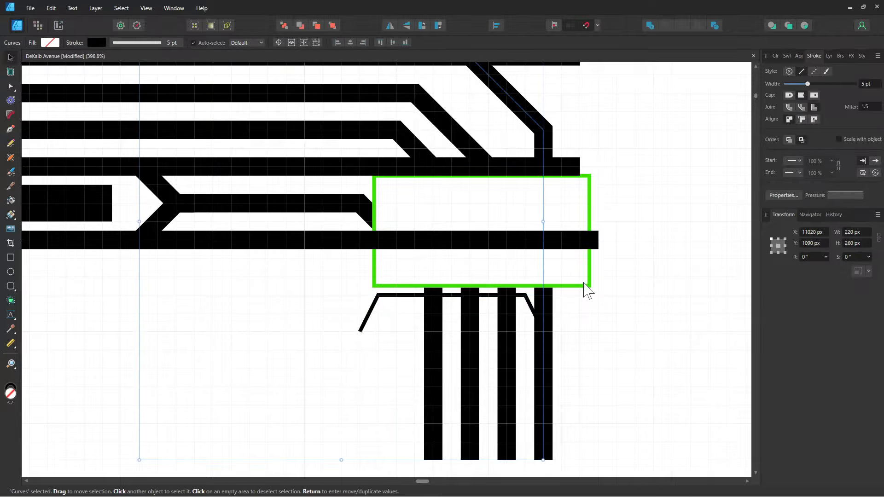
pyautogui.hotkey('ctrl', 'z')
pyautogui.hotkey('ctrl', 'shift', 'z')
pyautogui.hotkey('ctrl', 'z')
pyautogui.hotkey('ctrl', 'z')
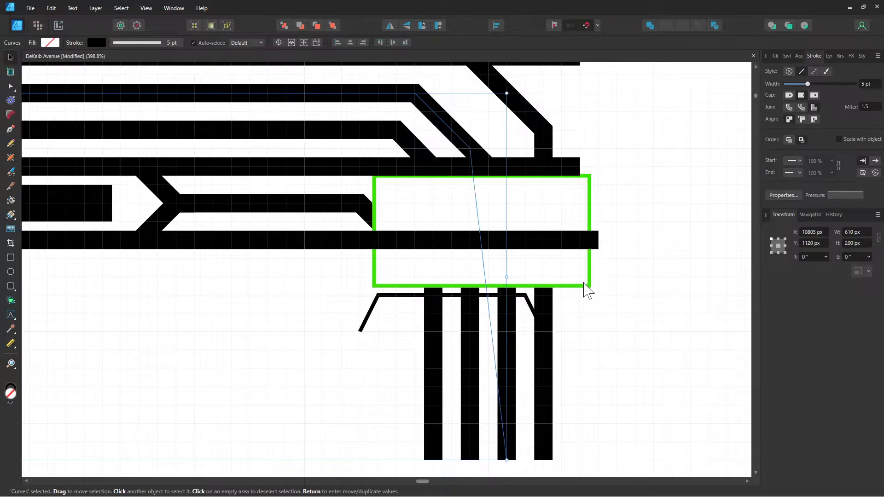
pyautogui.hotkey('ctrl', 'z')
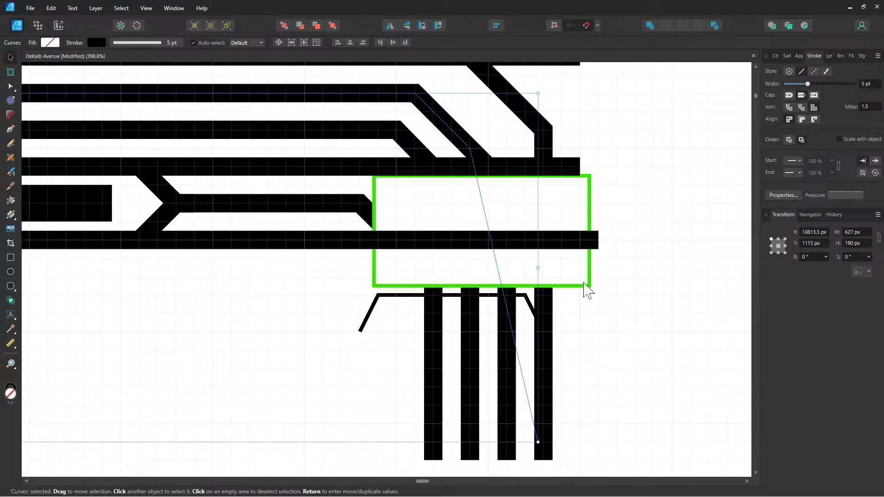
pyautogui.hotkey('ctrl', 'z')
pyautogui.hotkey('ctrl', 'z')
pyautogui.hotkey('ctrl', 'z')
pyautogui.hotkey('ctrl', 'z')
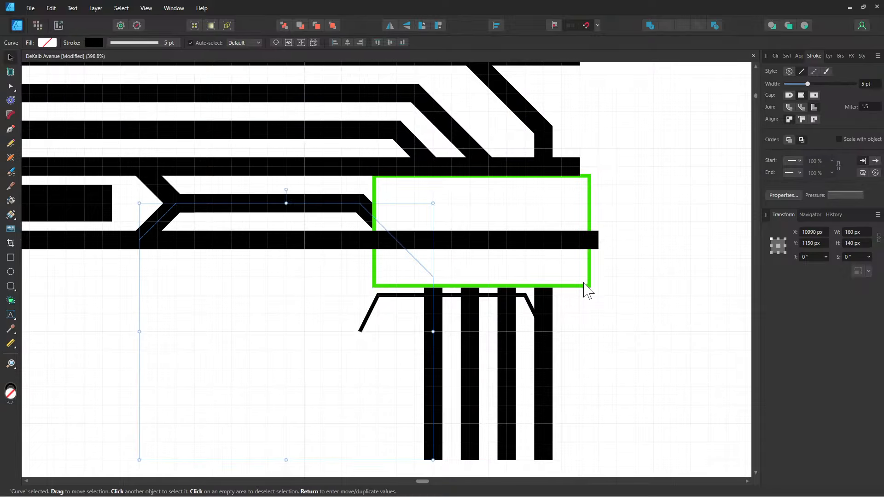
pyautogui.hotkey('ctrl', 'z')
pyautogui.hotkey('ctrl', 'z')
pyautogui.hotkey('ctrl', 'z')
pyautogui.hotkey('ctrl', 'z')
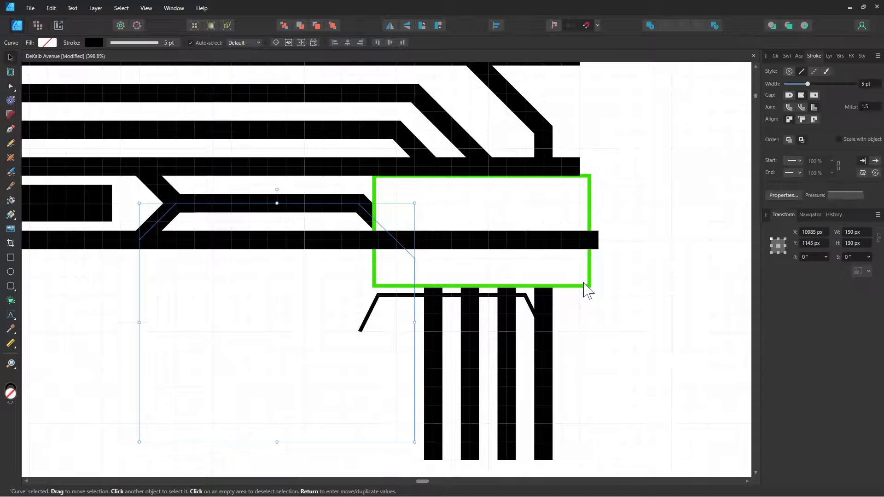
pyautogui.hotkey('ctrl', 'z')
pyautogui.hotkey('ctrl', 'z')
pyautogui.hotkey('ctrl', 'z')
pyautogui.hotkey('ctrl', 'z')
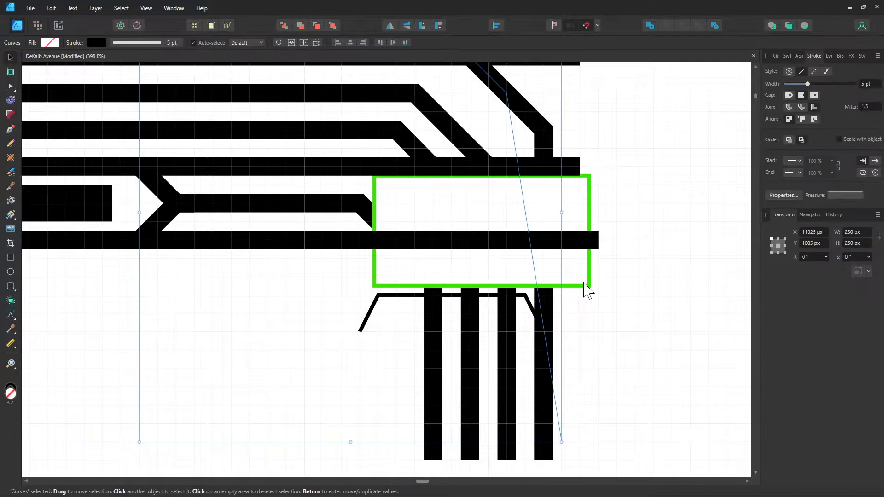
pyautogui.hotkey('ctrl', 'z')
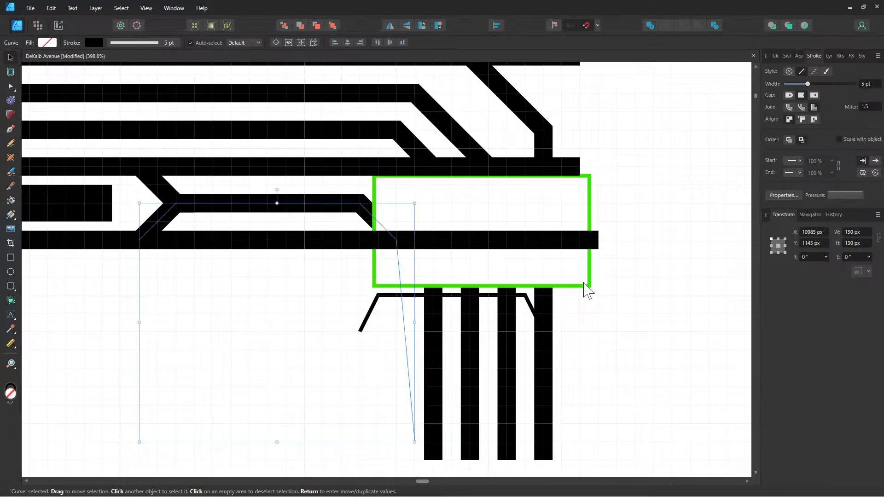
pyautogui.click(518, 261)
pyautogui.click(572, 281)
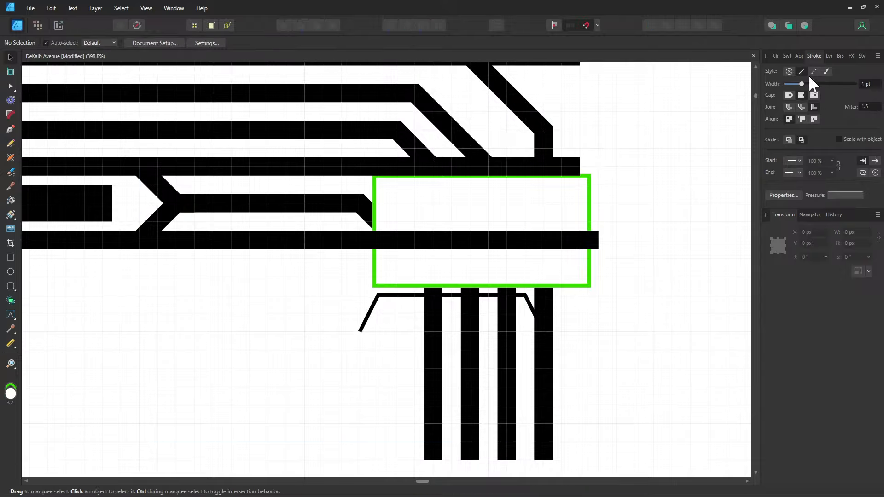
# - Delete the green-outlined rectangle's layer, restoring the thin bracket curve removed along with it
pyautogui.click(828, 56)
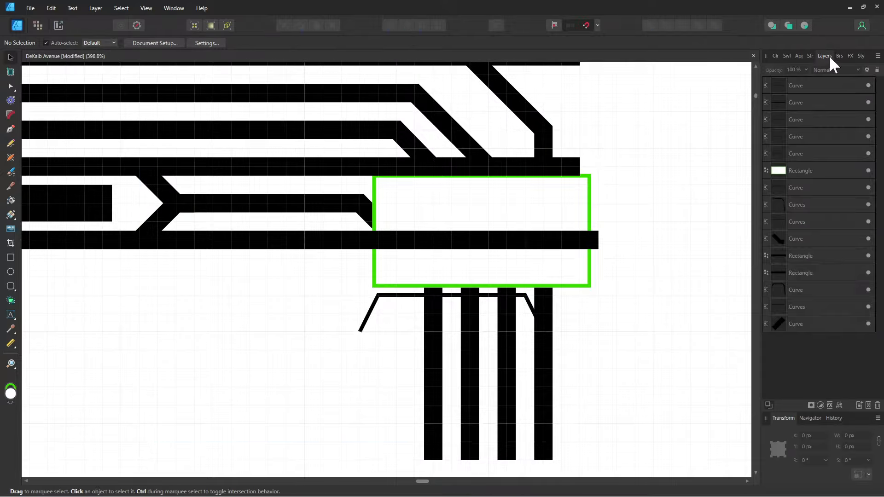
pyautogui.click(797, 170)
pyautogui.press('Delete')
pyautogui.press('Delete')
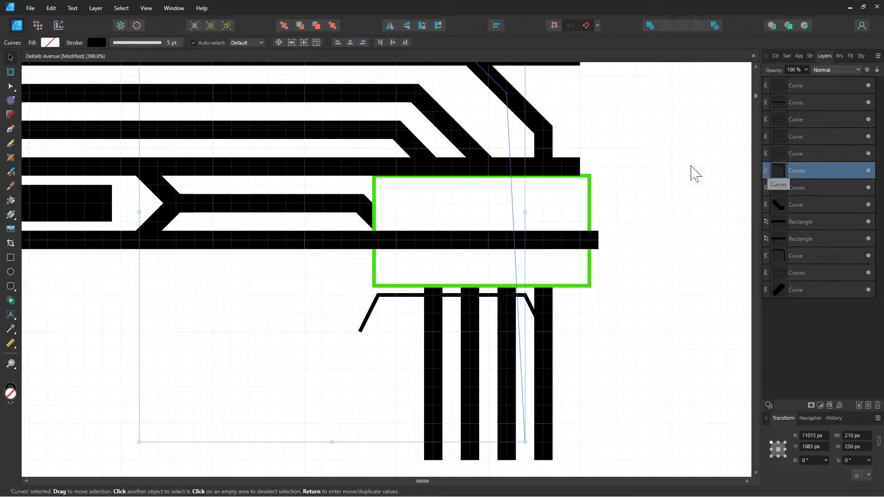
pyautogui.hotkey('ctrl', 'z')
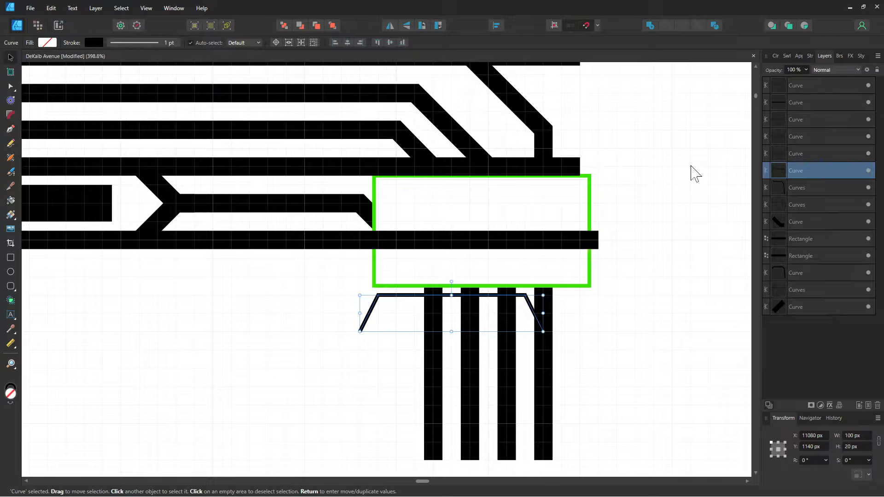
pyautogui.click(695, 174)
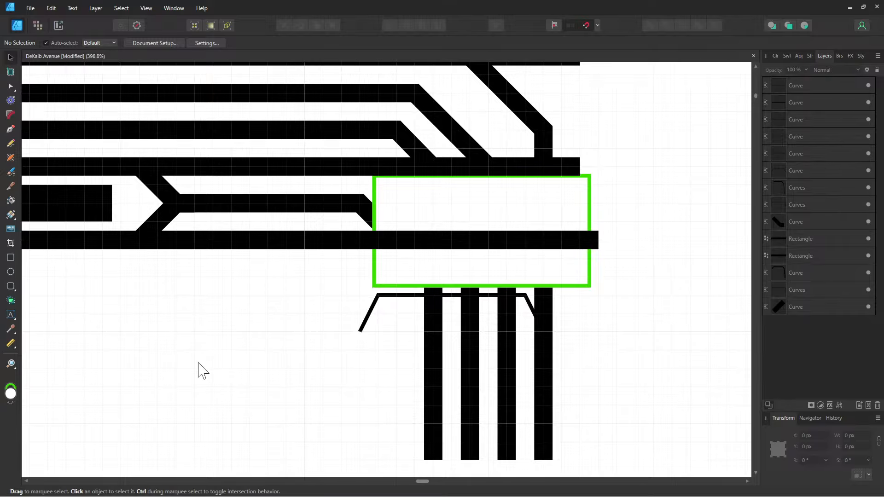
# - Examine the four slanted vertical tracks and the thin bracket curve crossing them
pyautogui.scroll(4, 325, 363)
pyautogui.scroll(-1, 346, 391)
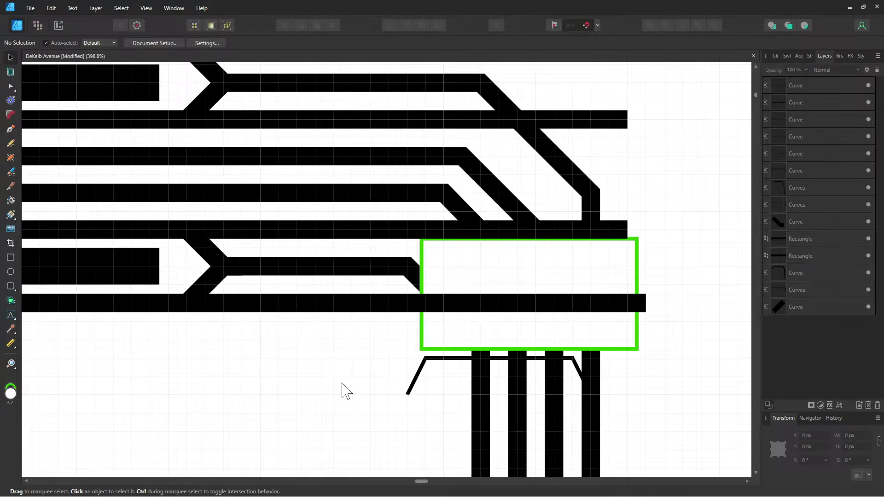
pyautogui.scroll(-3, 335, 381)
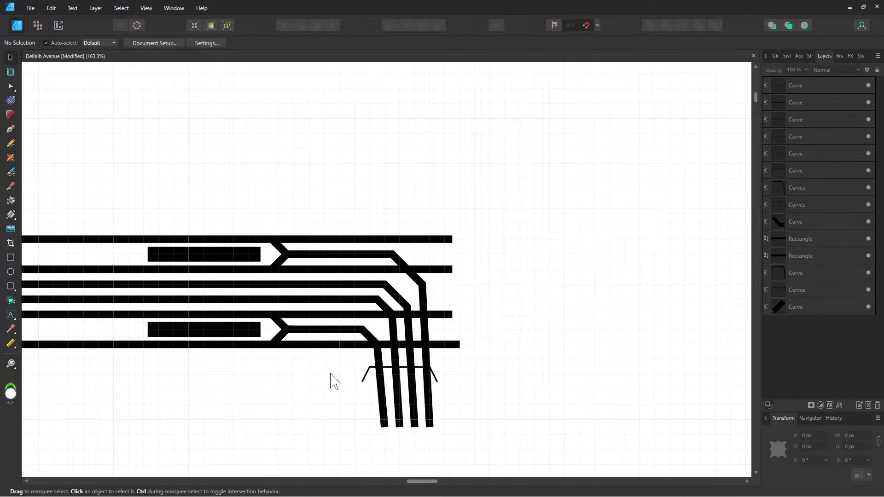
pyautogui.scroll(1, 332, 378)
pyautogui.scroll(4, 332, 379)
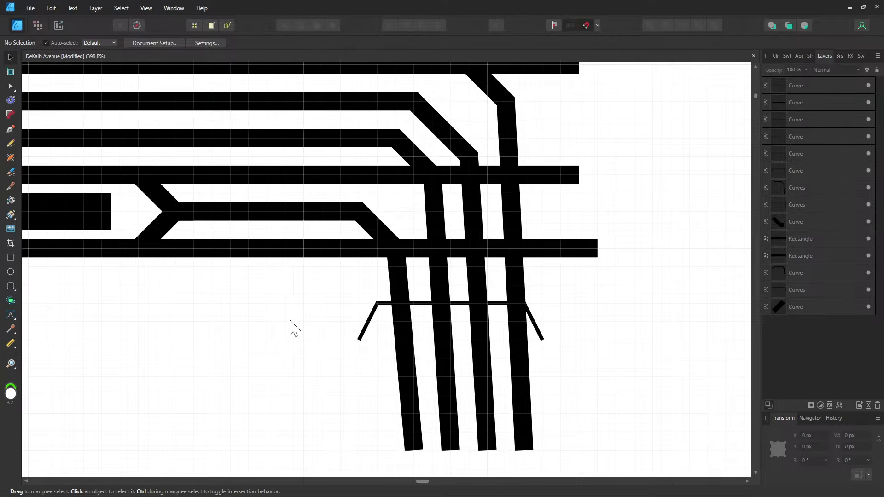
pyautogui.hotkey('ctrl', 'y')
pyautogui.hotkey('ctrl', 'y')
pyautogui.click(418, 304)
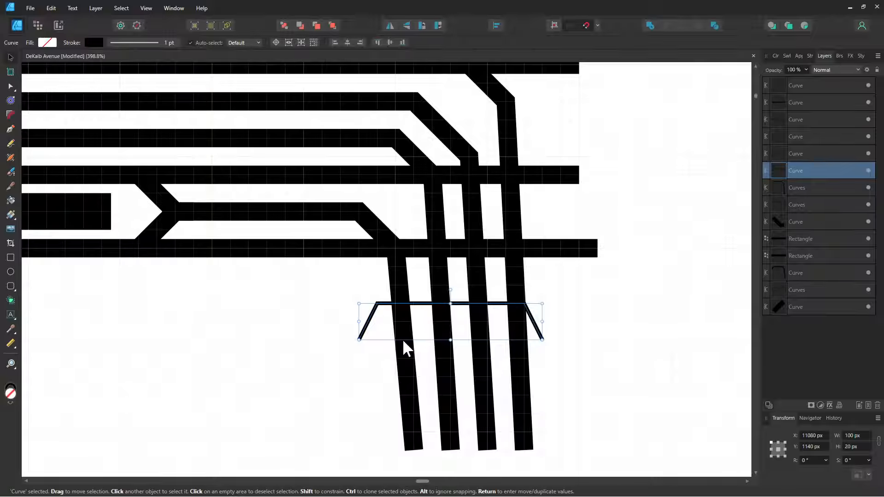
pyautogui.click(379, 368)
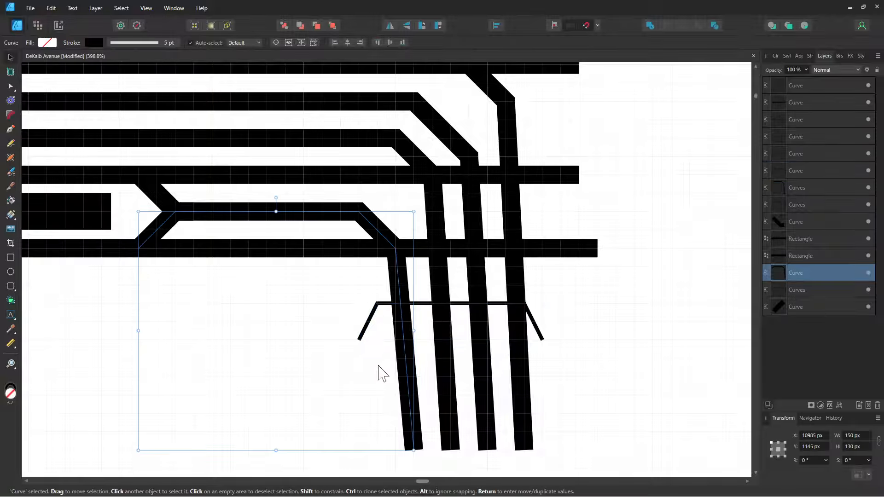
pyautogui.click(101, 299)
pyautogui.click(71, 376)
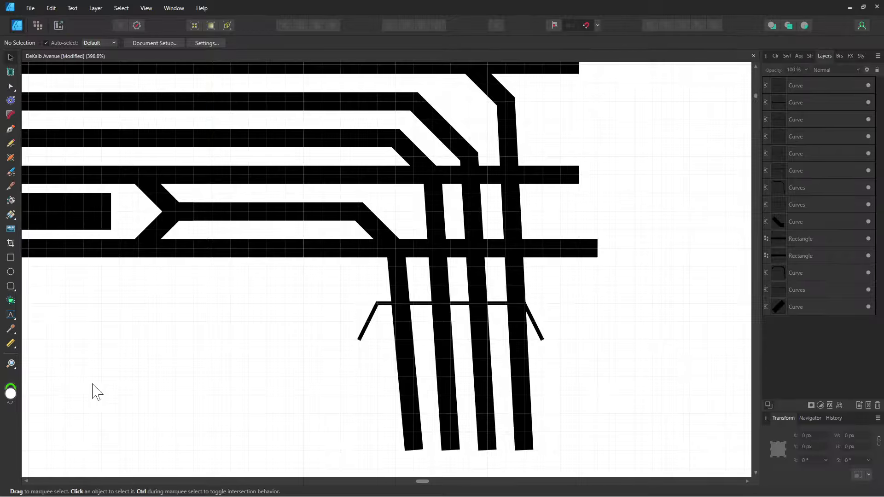
# - Straighten the first vertical track at X 11070 px by extending its diagonal to a new corner and lowering its bottom node to Y 1232 px
pyautogui.scroll(-4, 197, 371)
pyautogui.scroll(2, 199, 361)
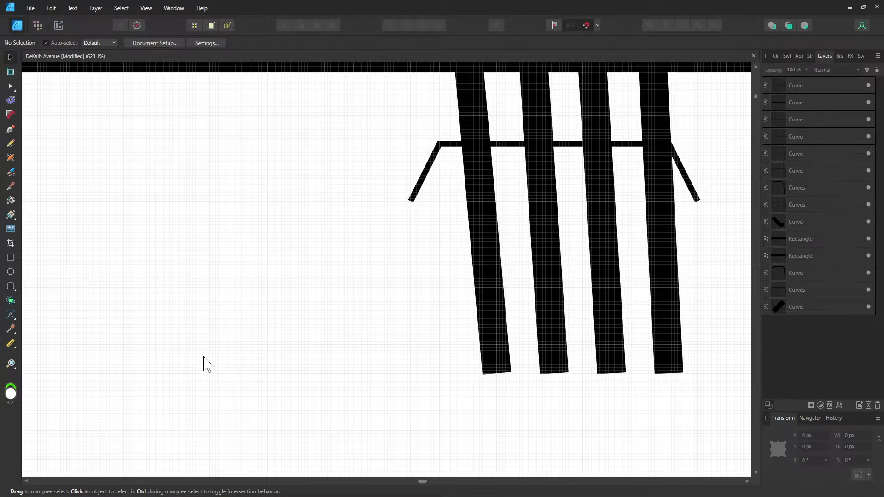
pyautogui.hscroll(5, 203, 363)
pyautogui.scroll(3, 172, 315)
pyautogui.scroll(-1, 144, 266)
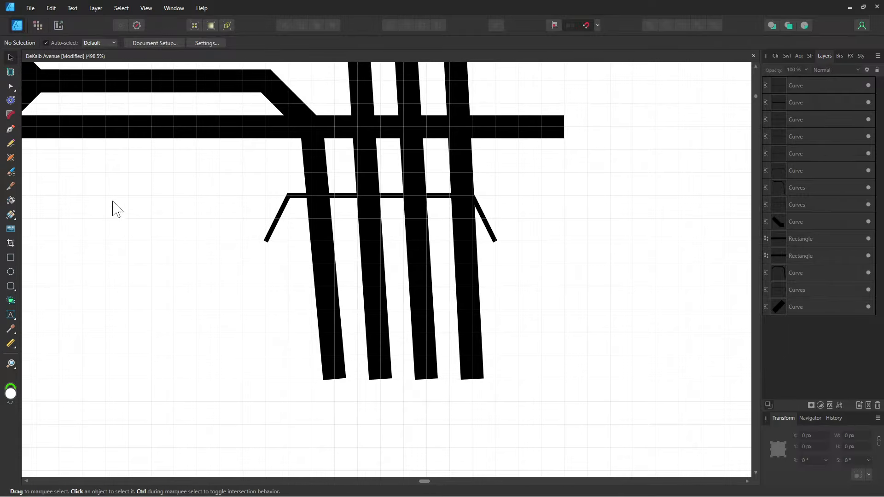
pyautogui.click(11, 87)
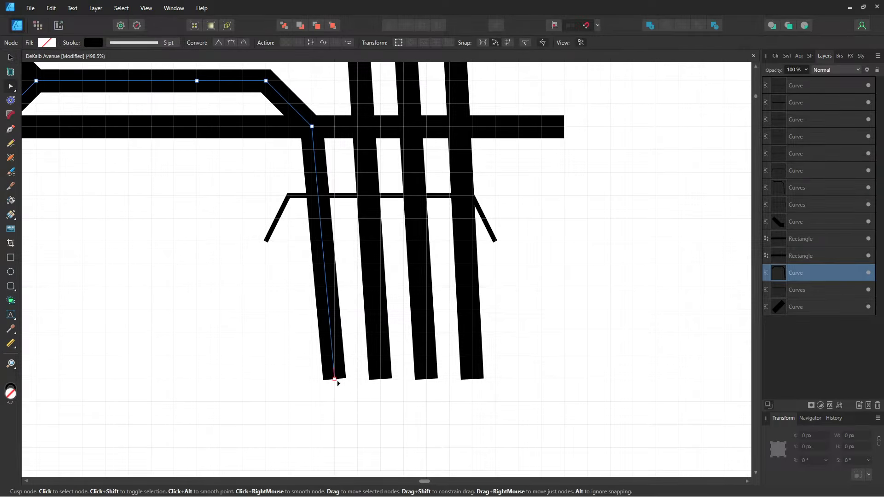
pyautogui.moveTo(338, 381); pyautogui.dragTo(357, 404)
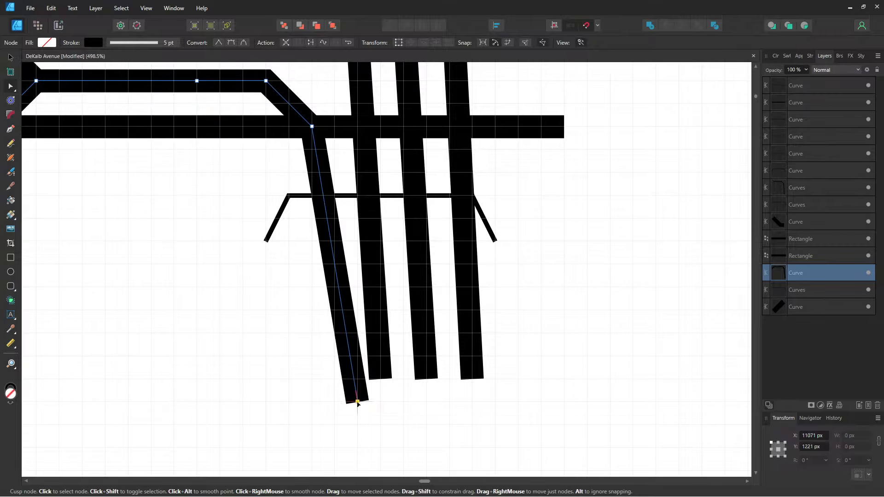
pyautogui.moveTo(312, 126)
pyautogui.mouseDown()
pyautogui.moveTo(339, 153)
pyautogui.moveTo(359, 154)
pyautogui.moveTo(360, 177)
pyautogui.moveTo(360, 151)
pyautogui.moveTo(358, 172)
pyautogui.mouseUp()
pyautogui.moveTo(359, 407); pyautogui.dragTo(359, 426)
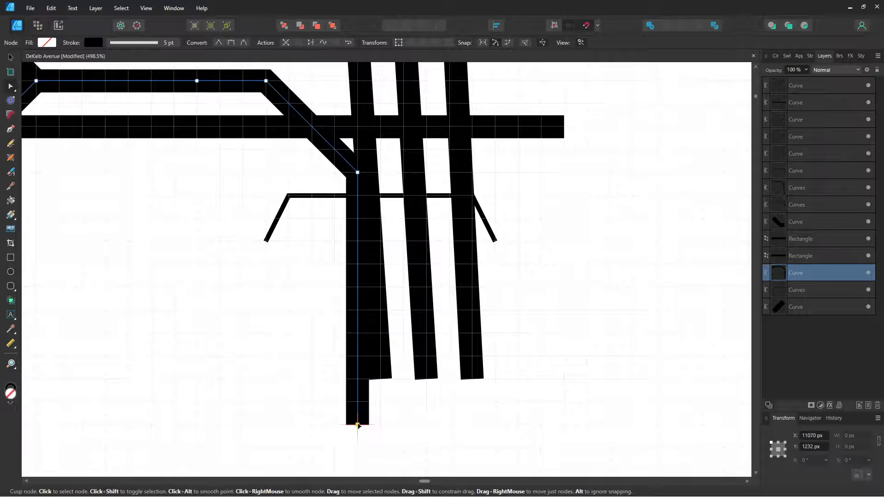
# - Straighten the second vertical track at X 11090 px, with its bottom node at Y 1230 px and its diagonal extended to a corner at Y 1080 px
pyautogui.moveTo(358, 425); pyautogui.dragTo(359, 425)
pyautogui.click(386, 378)
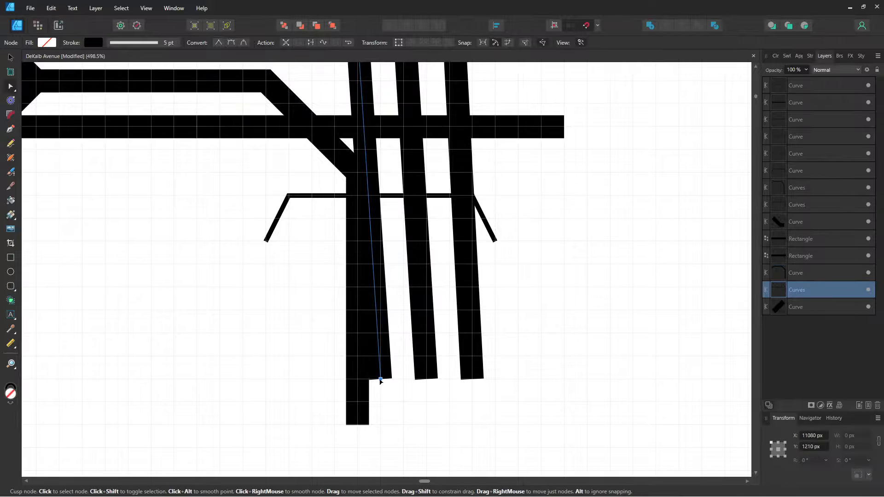
pyautogui.moveTo(379, 375); pyautogui.dragTo(403, 425)
pyautogui.scroll(5, 420, 241)
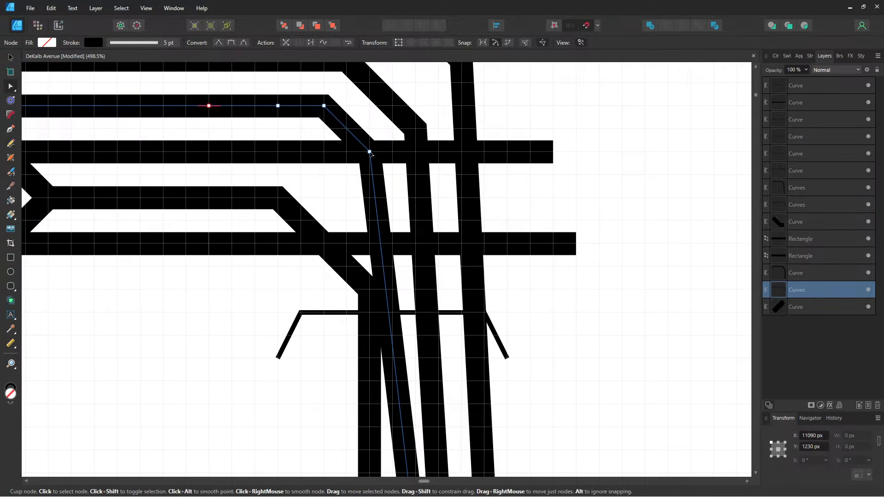
pyautogui.moveTo(369, 148); pyautogui.dragTo(415, 199)
pyautogui.moveTo(526, 308); pyautogui.dragTo(460, 130)
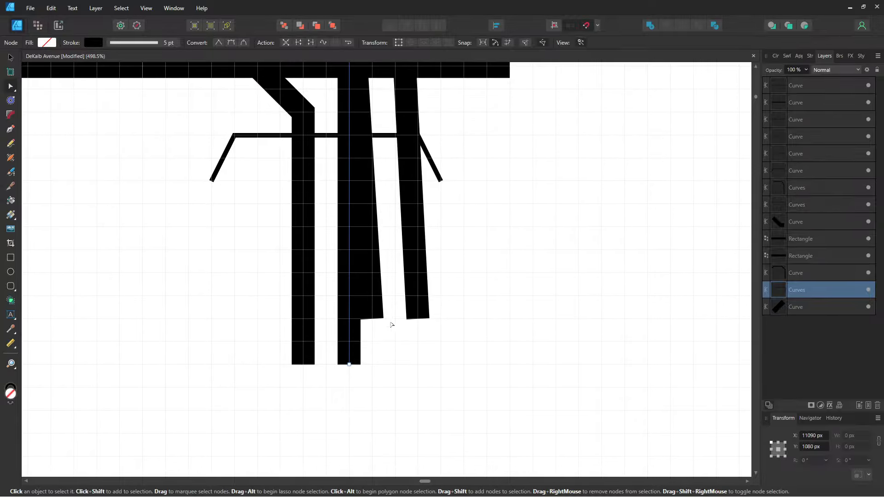
# - Straighten the third vertical track by moving its bottom node to X 11110 px, Y 1230 px and extending its diagonal to a corner directly above
pyautogui.click(373, 318)
pyautogui.moveTo(374, 318); pyautogui.dragTo(397, 365)
pyautogui.moveTo(442, 135); pyautogui.dragTo(477, 294)
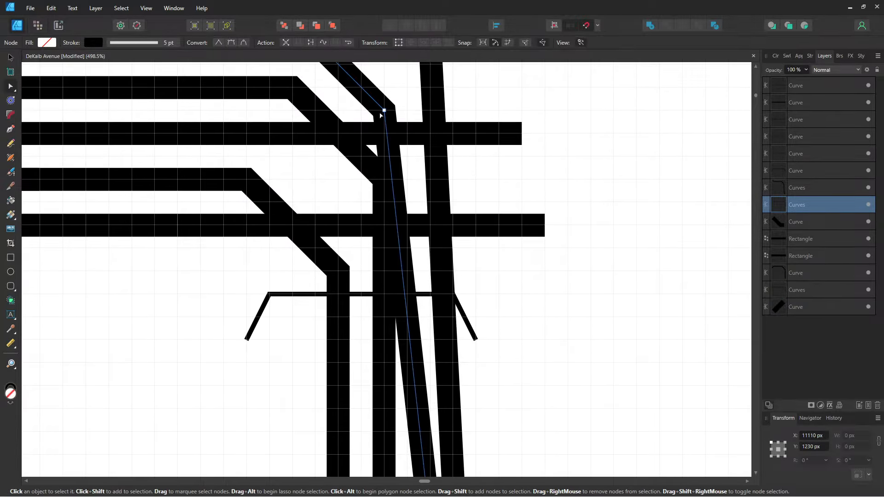
pyautogui.moveTo(384, 112); pyautogui.dragTo(430, 156)
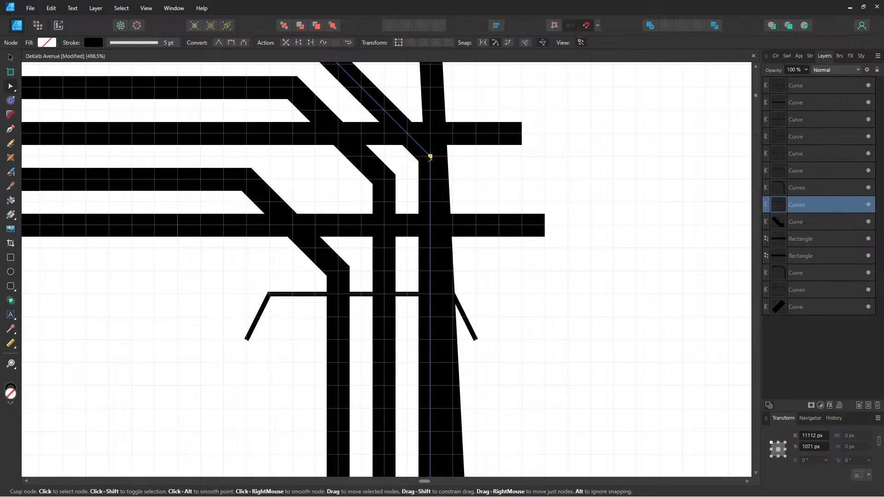
pyautogui.moveTo(493, 252); pyautogui.dragTo(442, 139)
# - Straighten the fourth vertical track by moving its bottom node to X 11130 px, Y 1230 px and extending its 45-degree diagonal to meet it
pyautogui.click(400, 362)
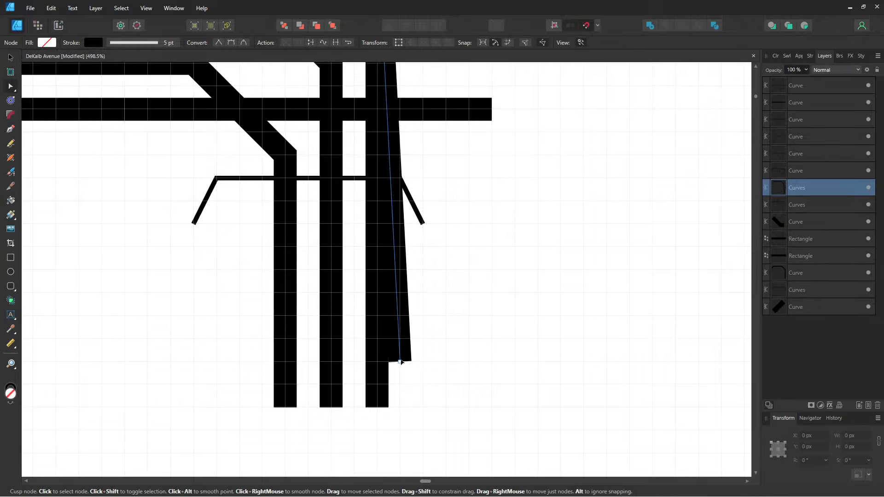
pyautogui.moveTo(400, 362); pyautogui.dragTo(423, 407)
pyautogui.scroll(6, 458, 213)
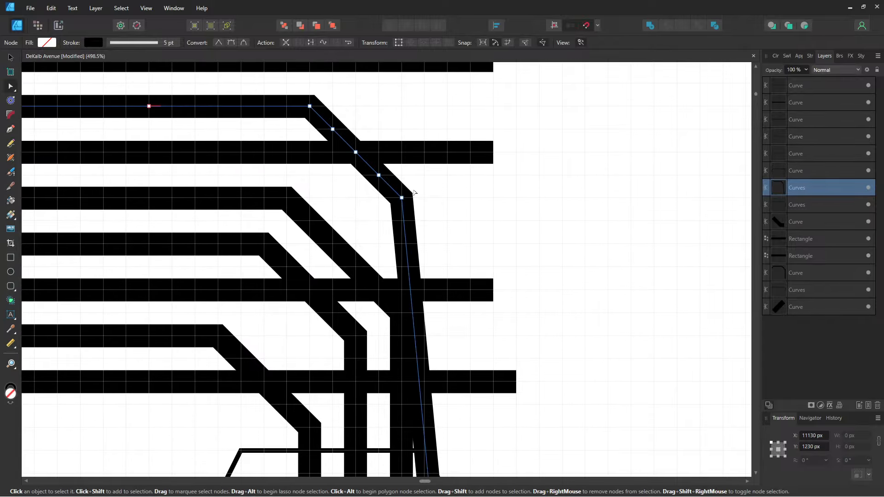
pyautogui.moveTo(404, 201); pyautogui.dragTo(449, 247)
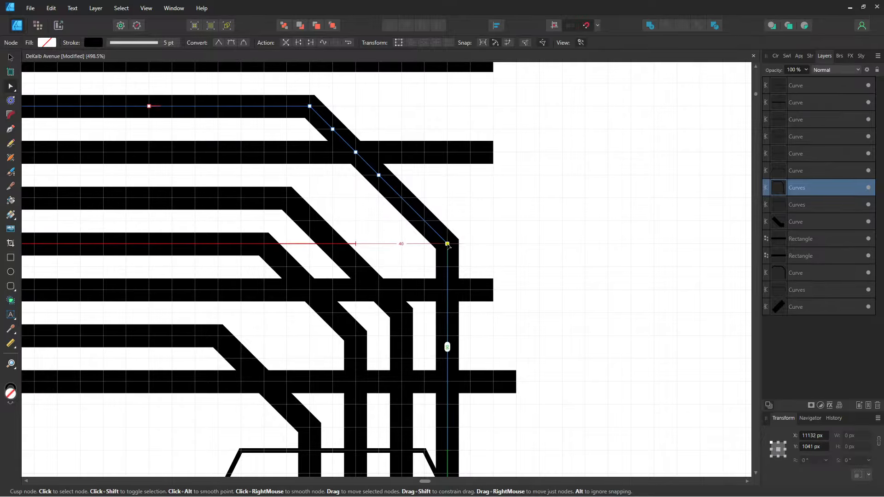
pyautogui.click(494, 252)
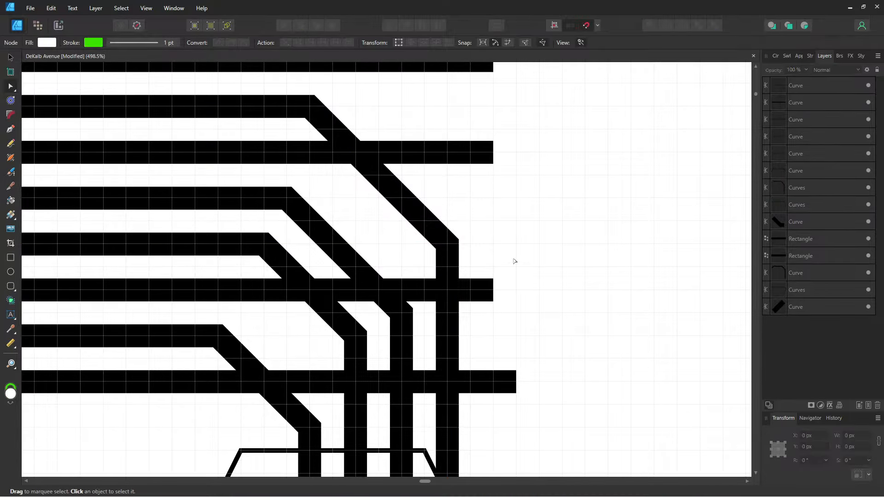
# - Move the thin bracket curve away from the vertical tracks into the empty area beside them, at about X 10938 px, Y 1175 px
pyautogui.moveTo(514, 254); pyautogui.dragTo(521, 145)
pyautogui.moveTo(502, 228); pyautogui.dragTo(540, 168)
pyautogui.scroll(-2, 540, 168)
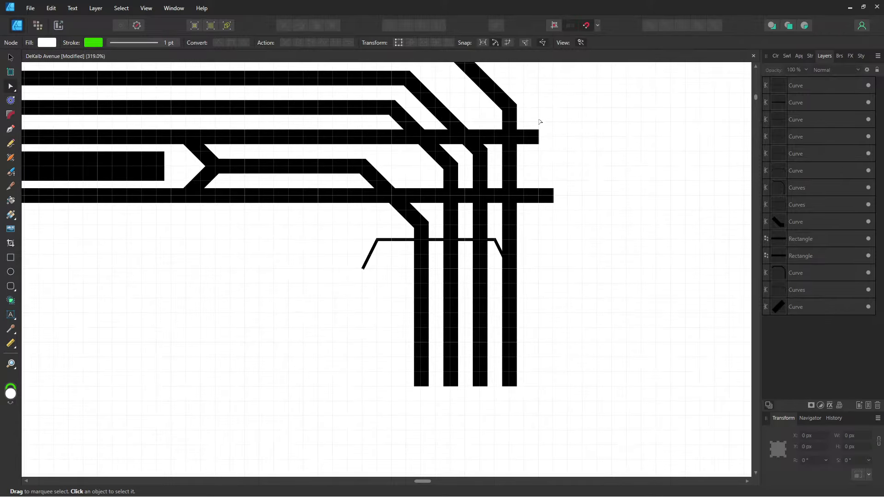
pyautogui.moveTo(544, 109); pyautogui.dragTo(557, 182)
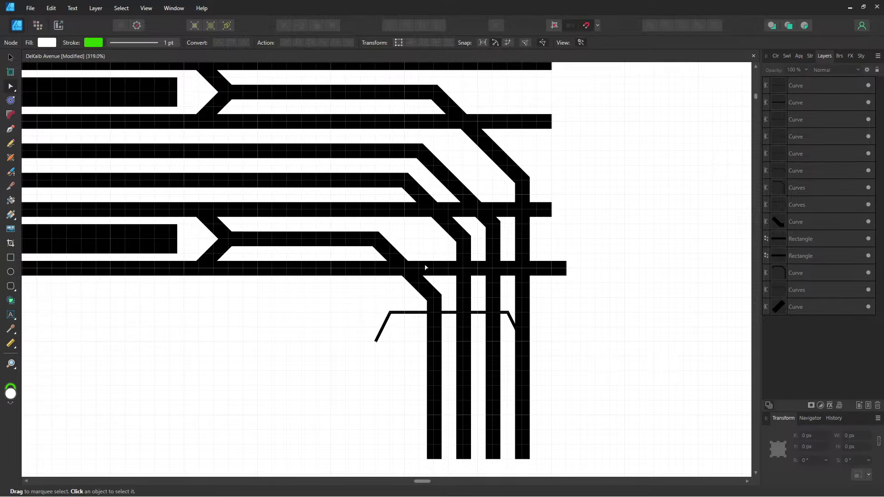
pyautogui.click(397, 314)
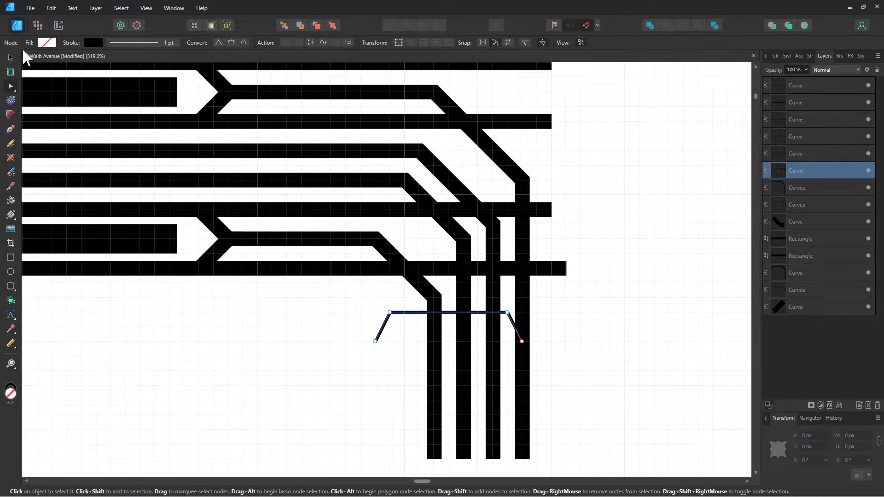
pyautogui.press('v')
pyautogui.moveTo(405, 332); pyautogui.dragTo(195, 383)
# - Draw a white 125 × 20 px rectangle without an outline where the vertical tracks cross the lowest horizontal track, centred at X 11092.5 px, Y 1100 px
pyautogui.click(11, 257)
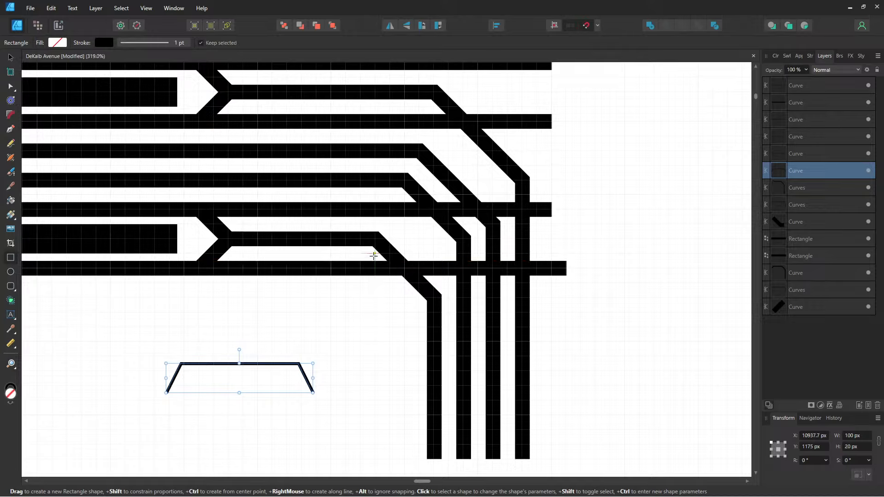
pyautogui.moveTo(373, 256); pyautogui.dragTo(558, 285)
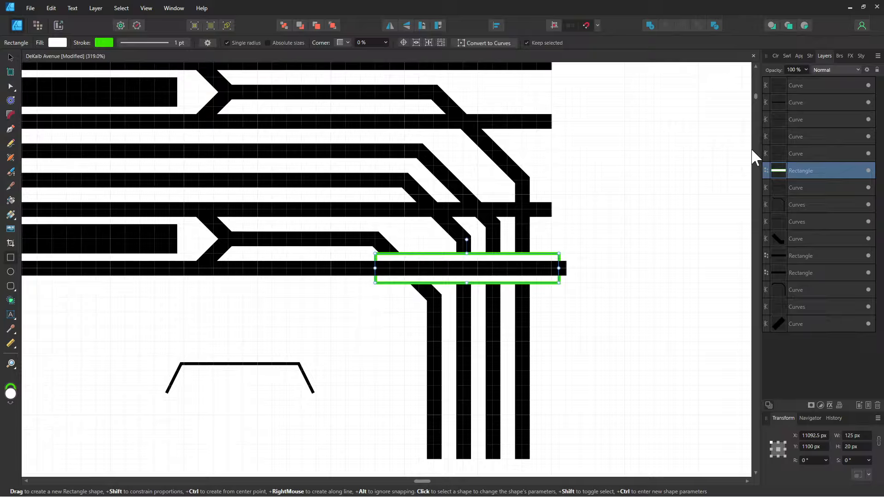
pyautogui.click(95, 42)
pyautogui.moveTo(87, 133); pyautogui.dragTo(21, 116)
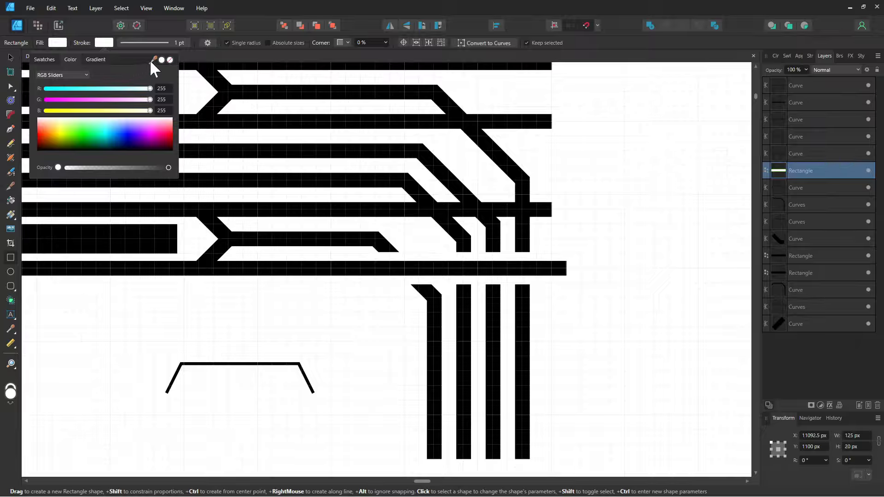
pyautogui.click(168, 59)
pyautogui.click(56, 41)
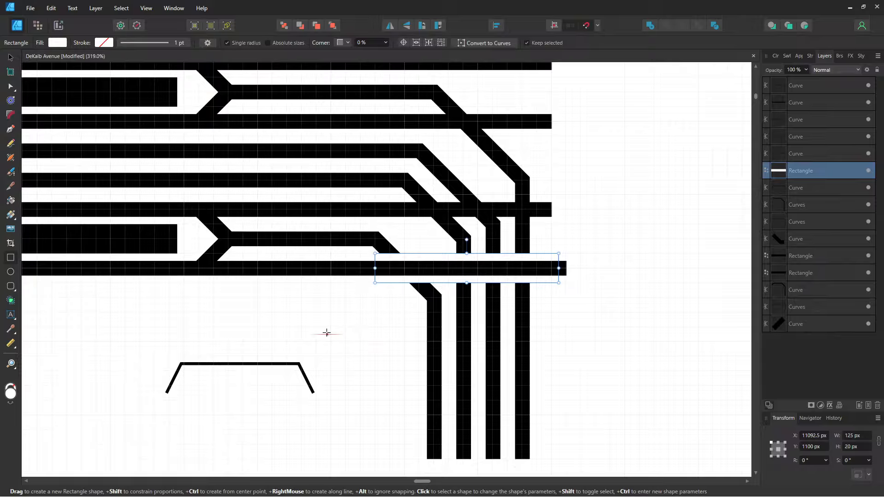
# - Move the thin bracket curve just below the lowest horizontal track, to about X 11070 px, Y 1117.6 px, and place its layer above the white rectangle
pyautogui.click(10, 57)
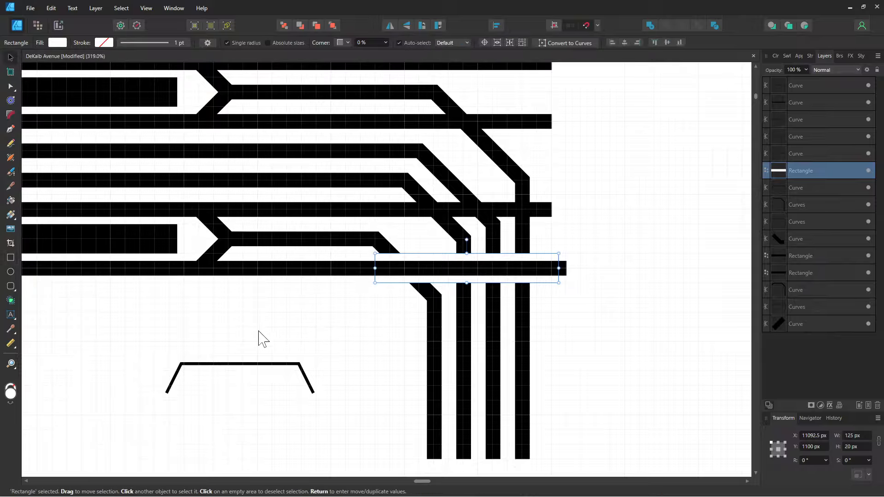
pyautogui.click(258, 362)
pyautogui.click(258, 361)
pyautogui.click(234, 364)
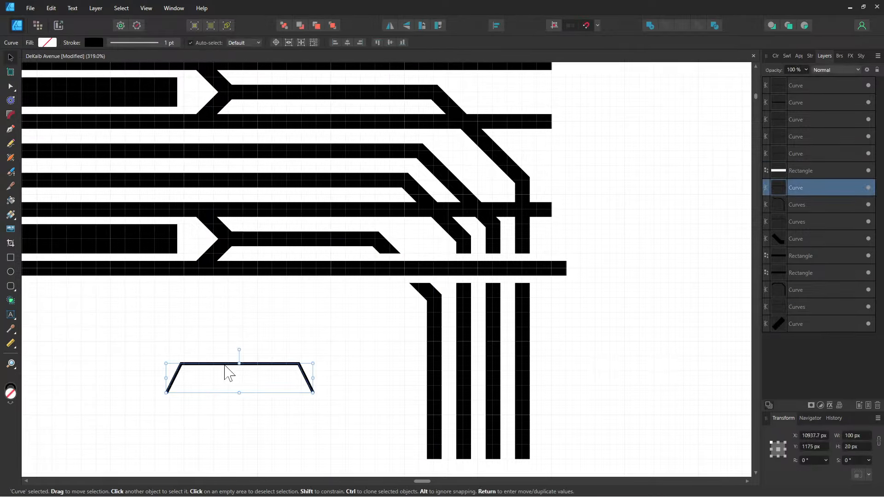
pyautogui.moveTo(228, 370); pyautogui.dragTo(417, 278)
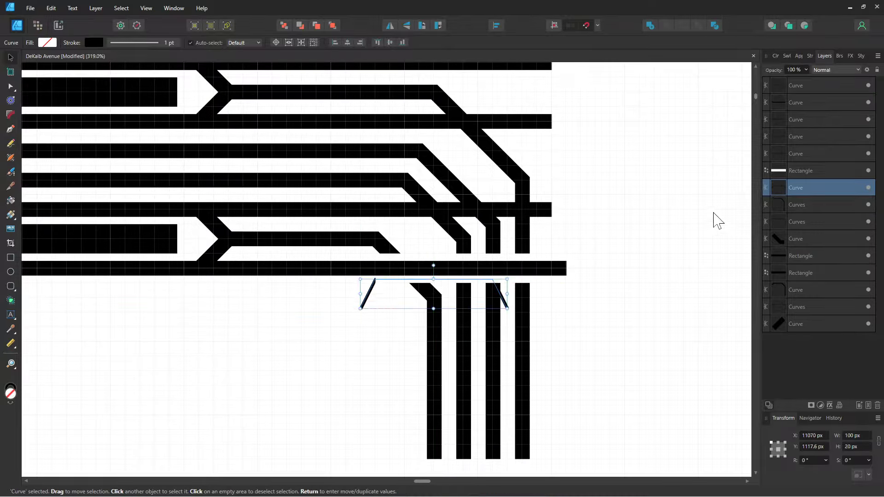
pyautogui.moveTo(793, 186); pyautogui.dragTo(797, 158)
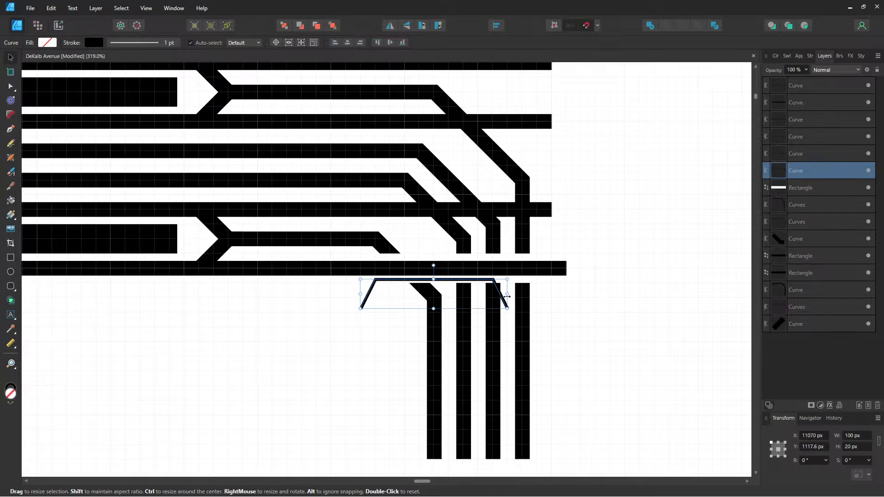
# - Widen the bracket curve by placing its corner nodes at X 11030 px and X 11140 px, both at Y 1110 px
pyautogui.moveTo(507, 297); pyautogui.dragTo(546, 295)
pyautogui.hotkey('ctrl', 'z')
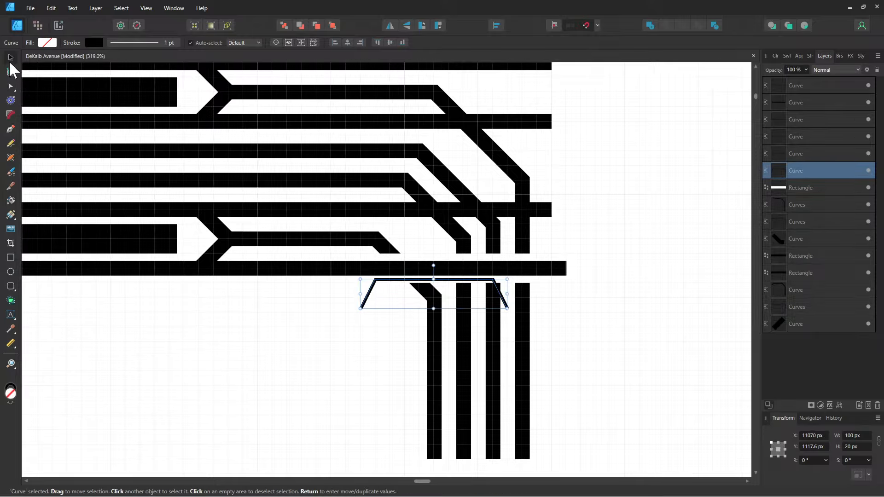
pyautogui.click(11, 86)
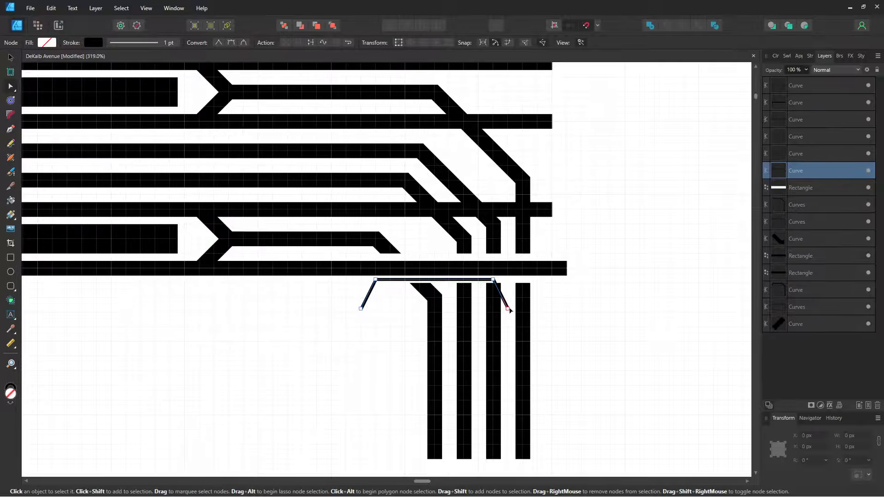
pyautogui.moveTo(508, 308)
pyautogui.mouseDown()
pyautogui.moveTo(553, 310)
pyautogui.moveTo(514, 312)
pyautogui.mouseUp()
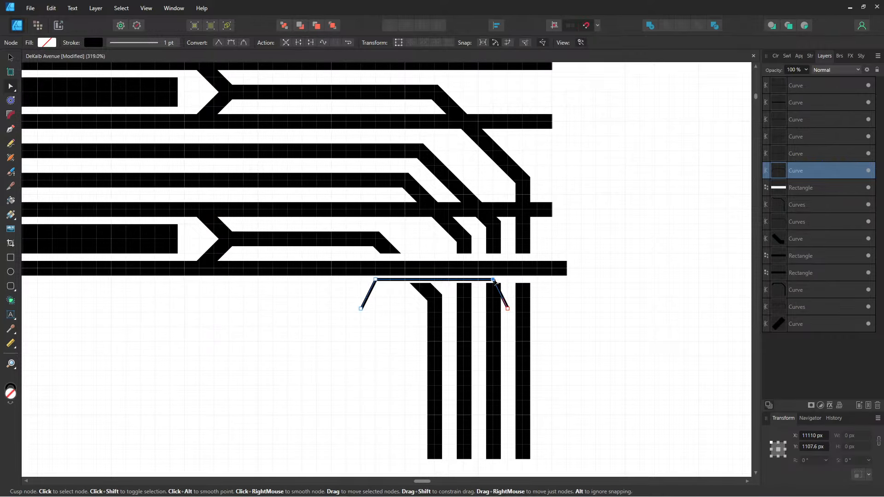
pyautogui.moveTo(494, 280); pyautogui.dragTo(537, 282)
pyautogui.scroll(3, 559, 318)
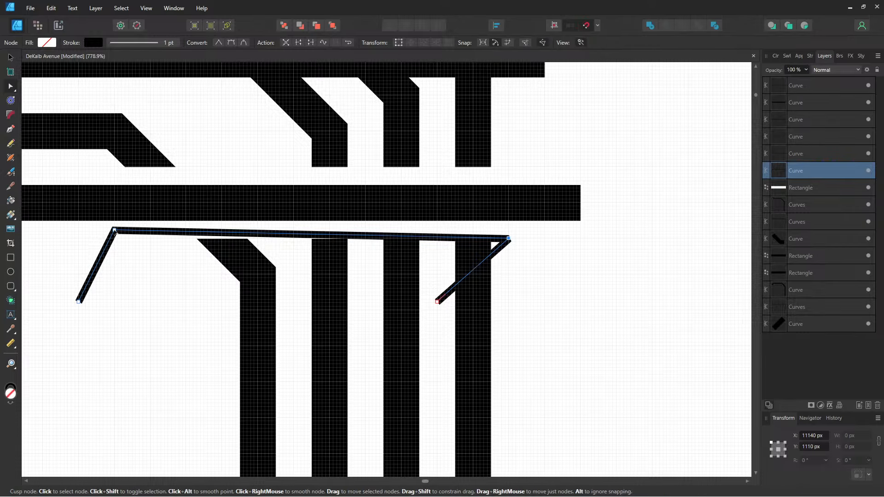
pyautogui.moveTo(114, 230); pyautogui.dragTo(114, 227)
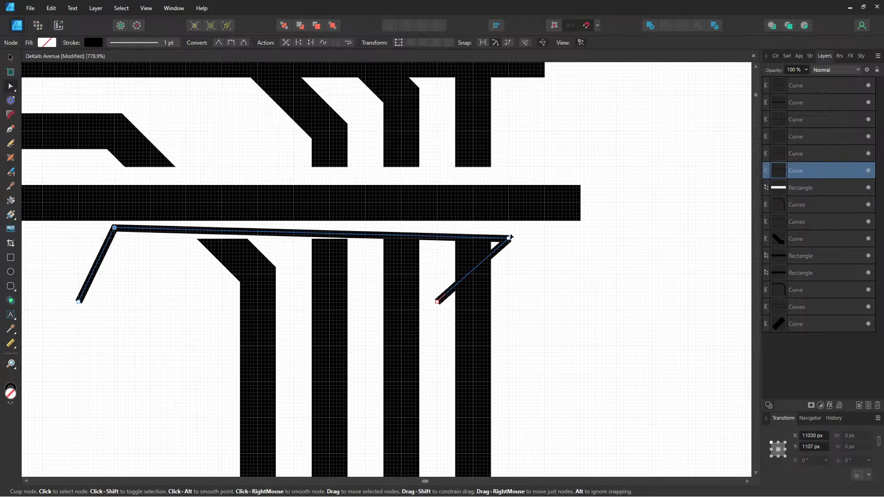
pyautogui.moveTo(510, 238)
pyautogui.mouseDown()
pyautogui.moveTo(512, 231)
pyautogui.moveTo(508, 238)
pyautogui.mouseUp()
pyautogui.moveTo(114, 228); pyautogui.dragTo(114, 238)
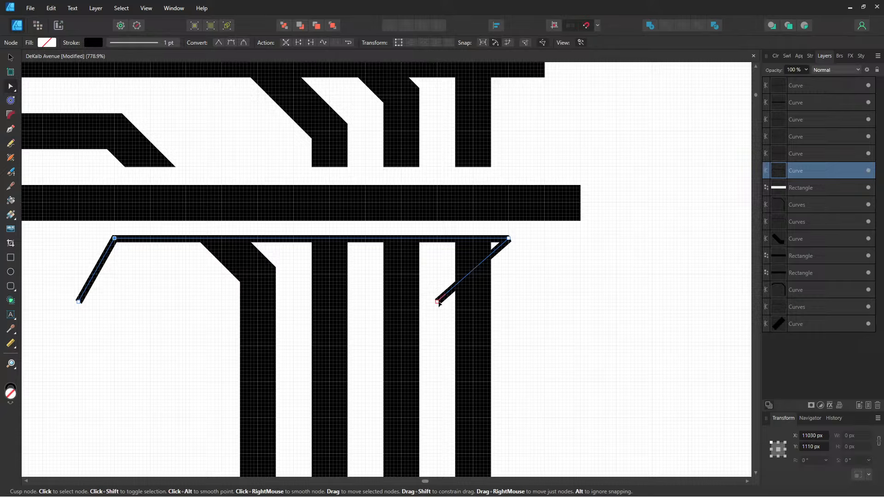
# - Angle both bracket ends at 45 degrees, with end nodes at X 11150 px and X 11020 px, both at Y 1120 px
pyautogui.moveTo(438, 303); pyautogui.dragTo(544, 275)
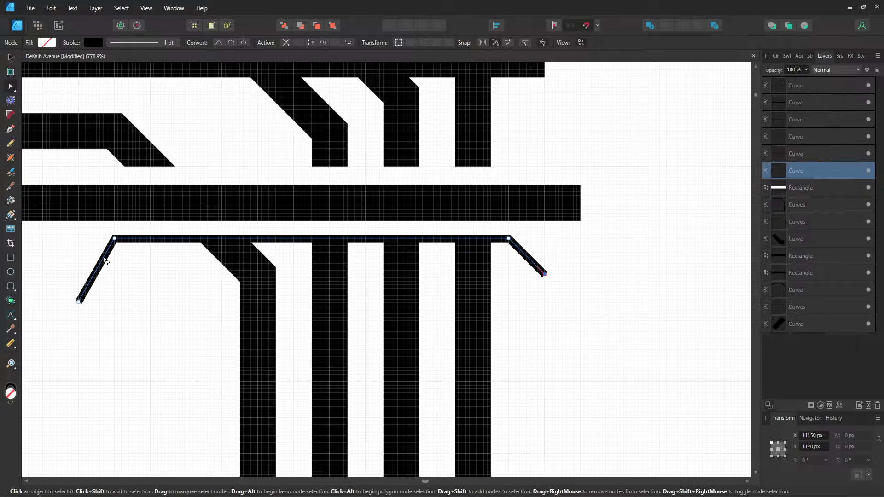
pyautogui.moveTo(78, 303); pyautogui.dragTo(79, 274)
pyautogui.scroll(-1, 154, 298)
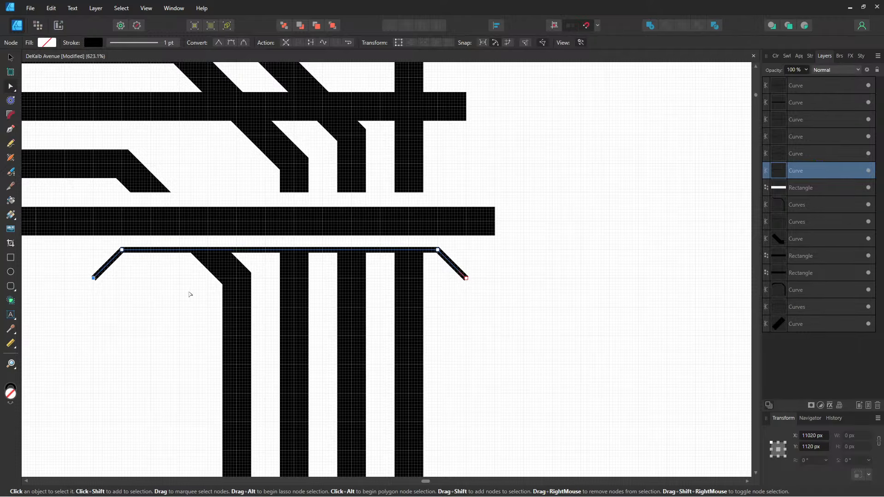
pyautogui.scroll(-3, 309, 296)
pyautogui.moveTo(278, 206); pyautogui.dragTo(332, 223)
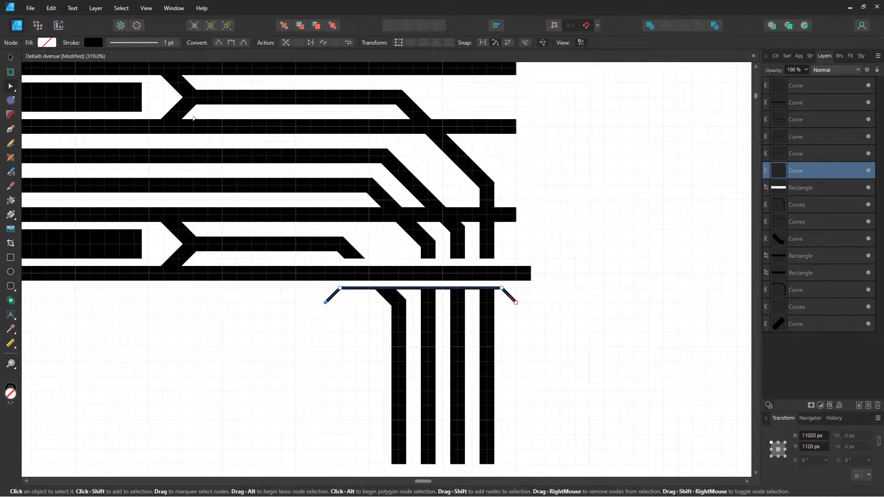
# - Duplicate the bracket curve and rotate the copy 180°
pyautogui.click(11, 57)
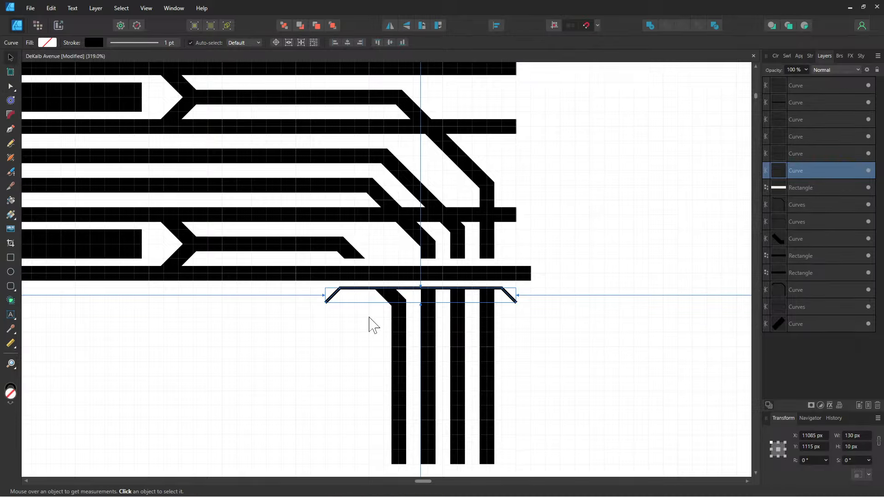
pyautogui.hotkey('ctrl', 'j')
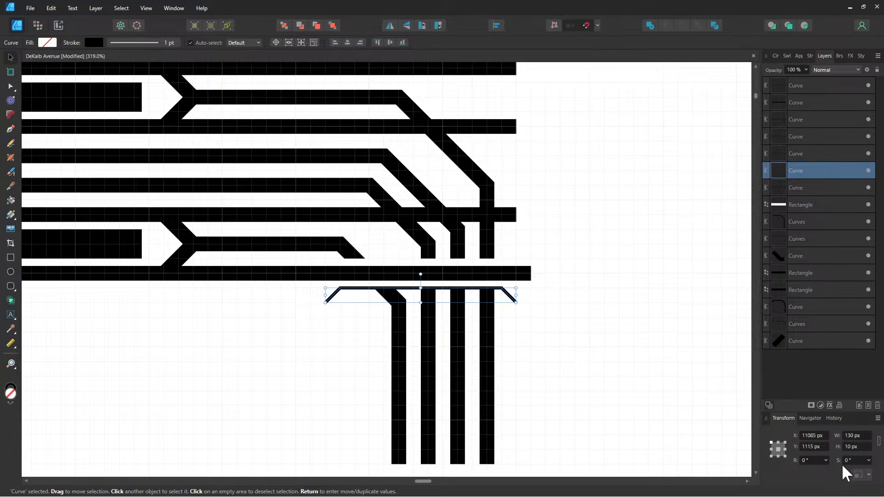
pyautogui.click(809, 461)
pyautogui.write('180')
pyautogui.press('Return')
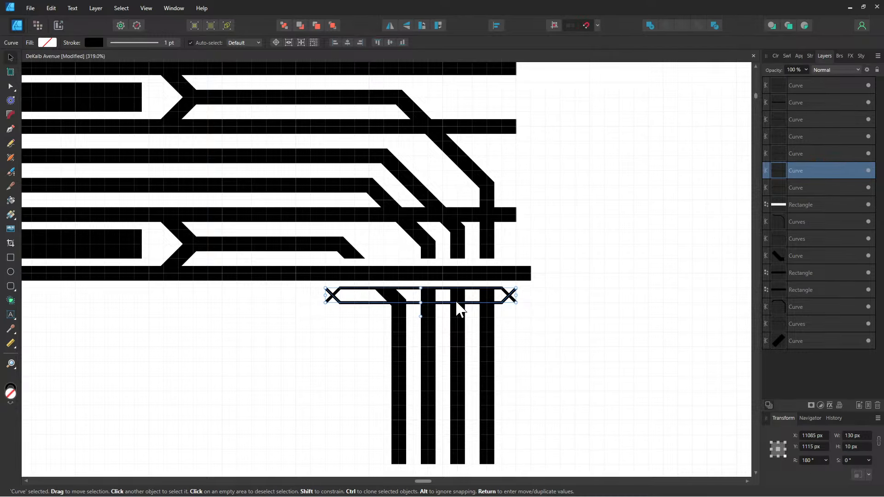
# - Move the rotated bracket copy just above the lowest horizontal track, to about X 11084 px, Y 1086 px
pyautogui.moveTo(460, 300); pyautogui.dragTo(462, 272)
pyautogui.scroll(3, 454, 290)
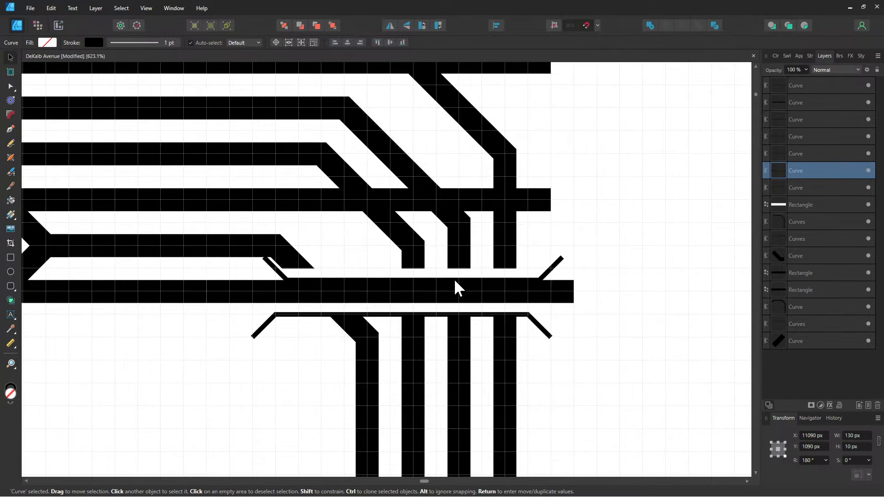
pyautogui.scroll(1, 454, 278)
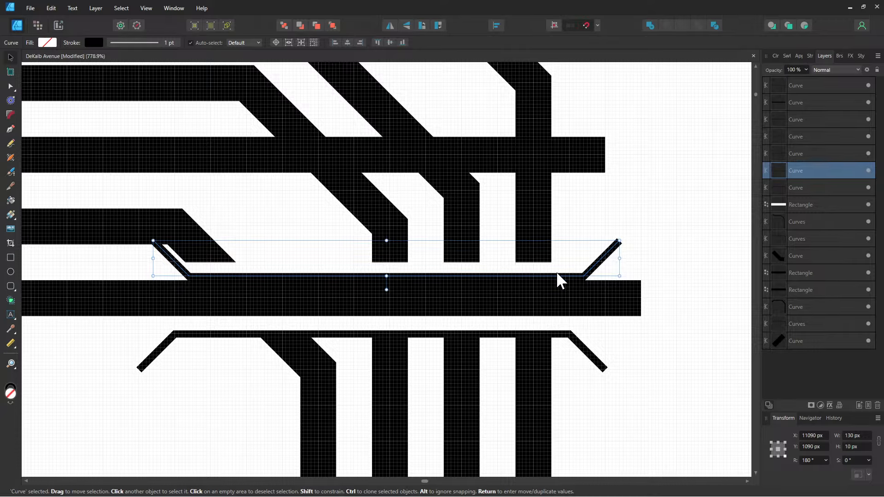
pyautogui.moveTo(557, 273); pyautogui.dragTo(544, 264)
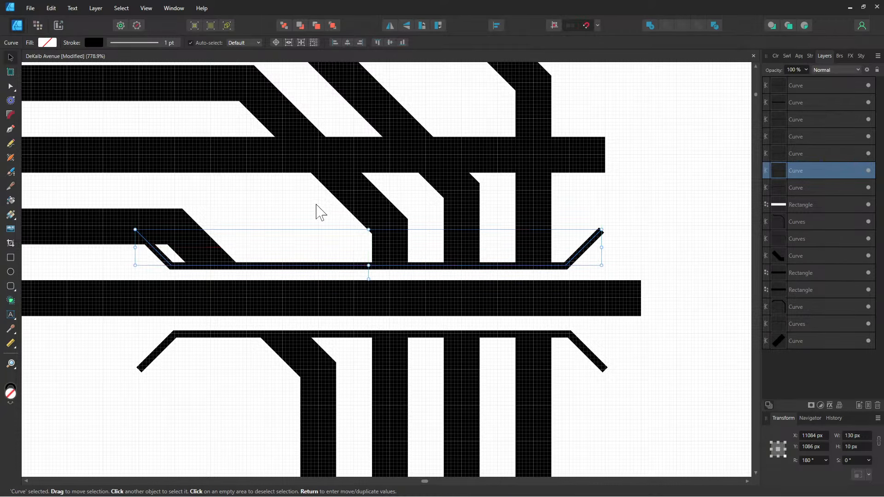
# - Shorten the left end of the bracket above the lowest horizontal track by moving its end node to X 11026 px, Y 1088 px
pyautogui.moveTo(290, 216); pyautogui.dragTo(408, 170)
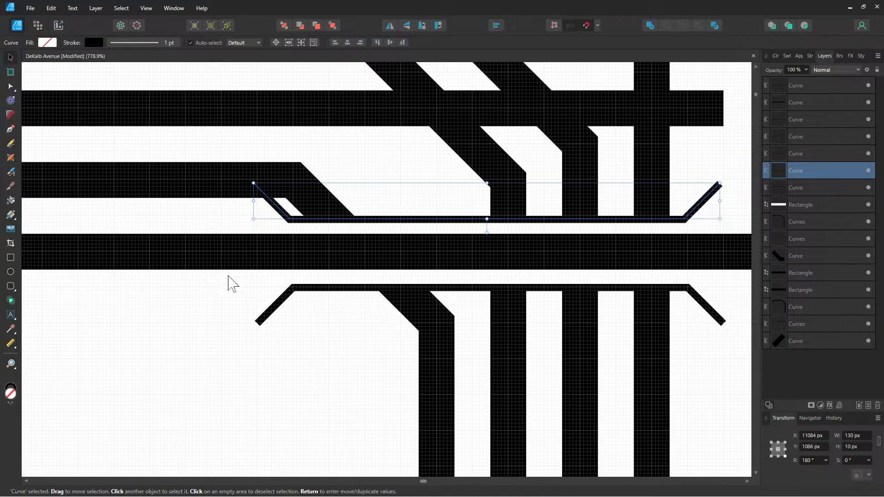
pyautogui.click(256, 197)
pyautogui.click(303, 222)
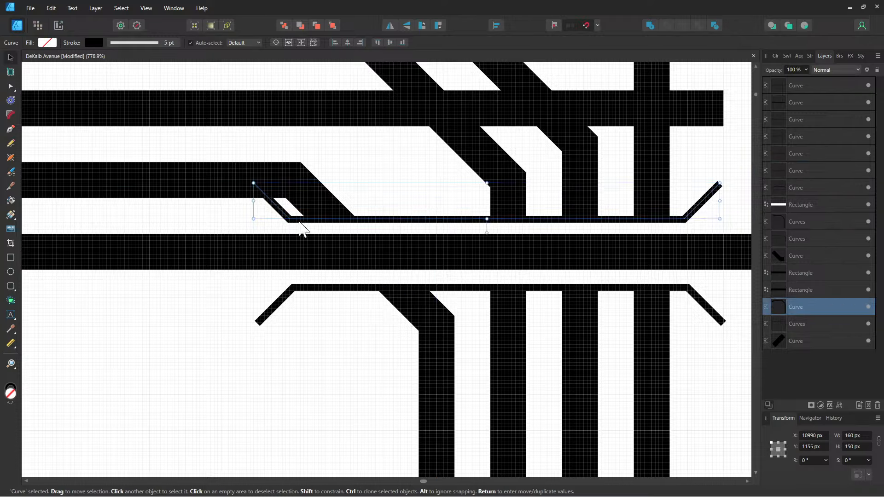
pyautogui.click(9, 86)
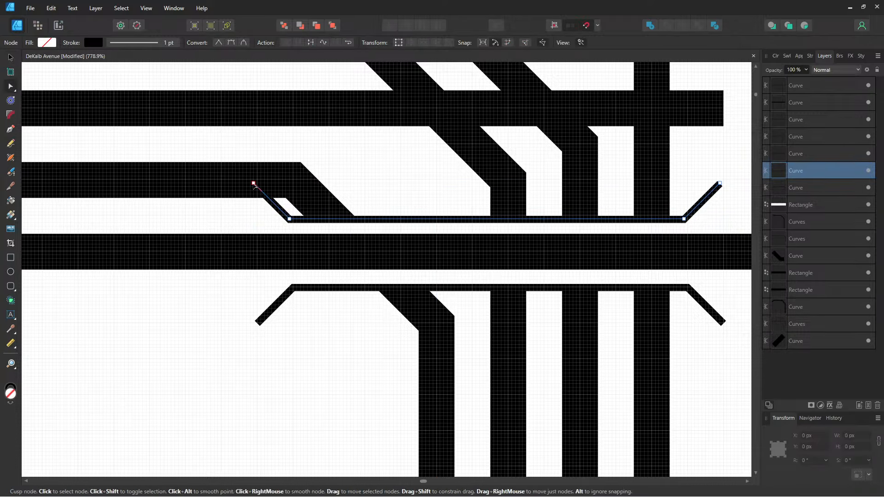
pyautogui.moveTo(254, 183); pyautogui.dragTo(275, 206)
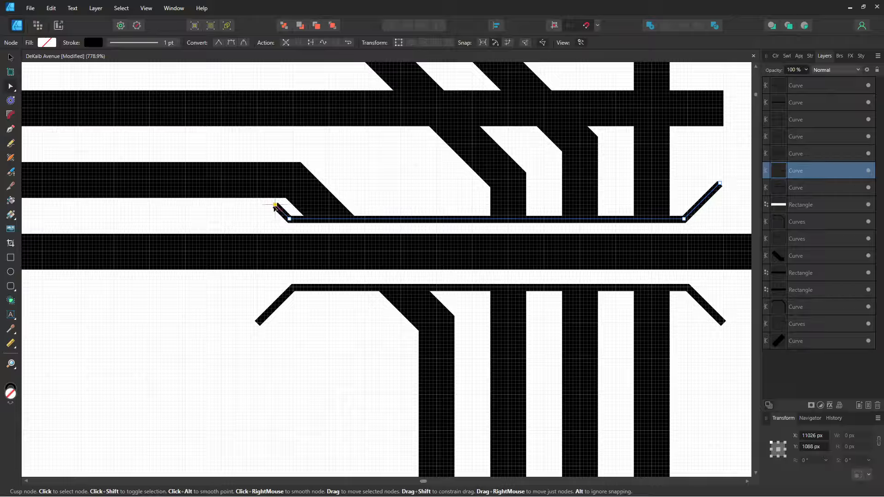
pyautogui.click(192, 326)
# - Examine the finished overpass and the horizontal tracks above it to see where the diagonal tracks cross them
pyautogui.scroll(-2, 192, 327)
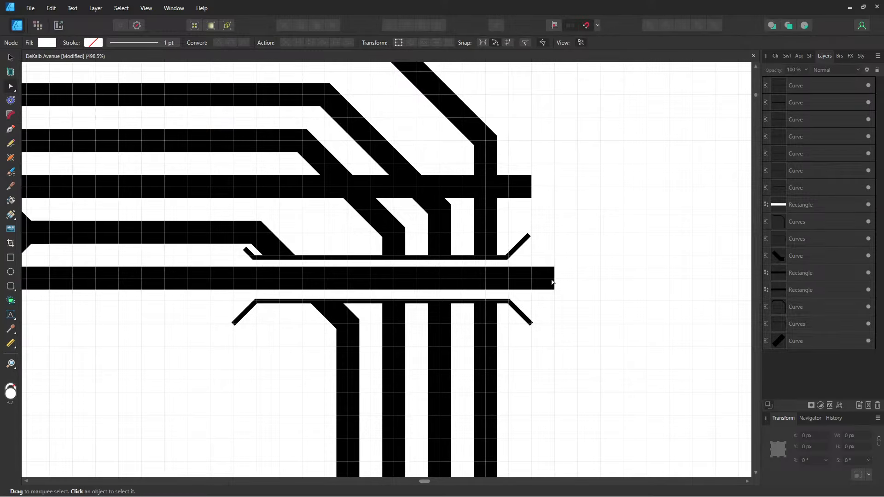
pyautogui.scroll(3, 552, 281)
pyautogui.hscroll(-2, 582, 282)
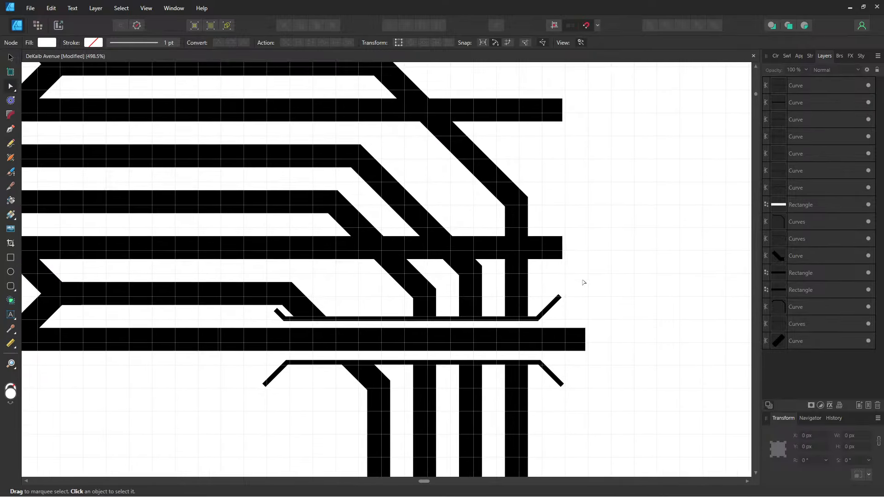
pyautogui.moveTo(407, 131); pyautogui.dragTo(436, 272)
pyautogui.moveTo(544, 292); pyautogui.dragTo(470, 124)
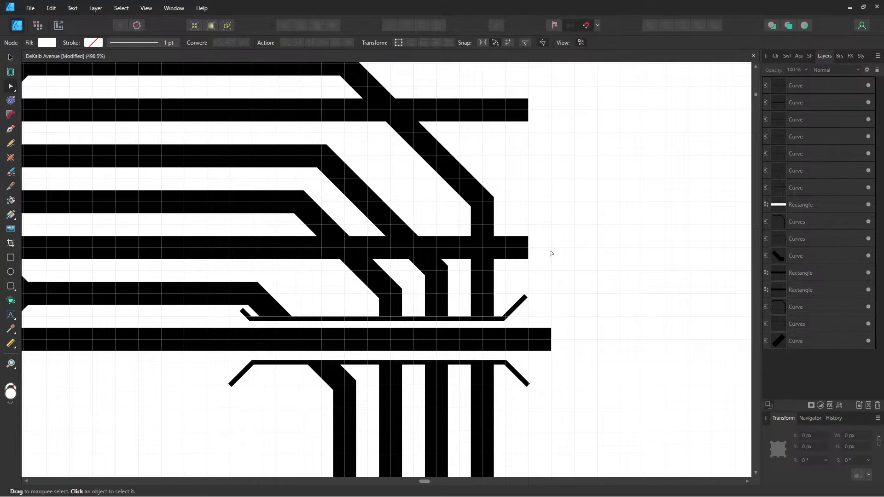
pyautogui.moveTo(563, 260); pyautogui.dragTo(571, 203)
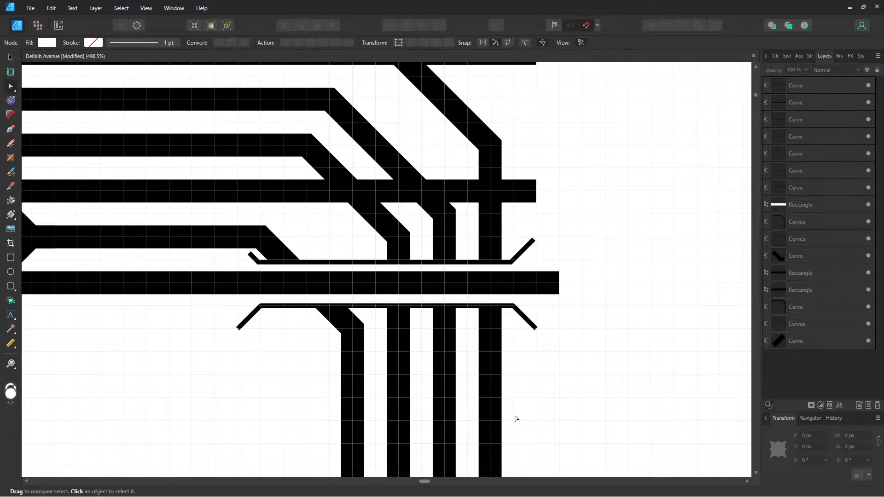
pyautogui.scroll(2, 446, 306)
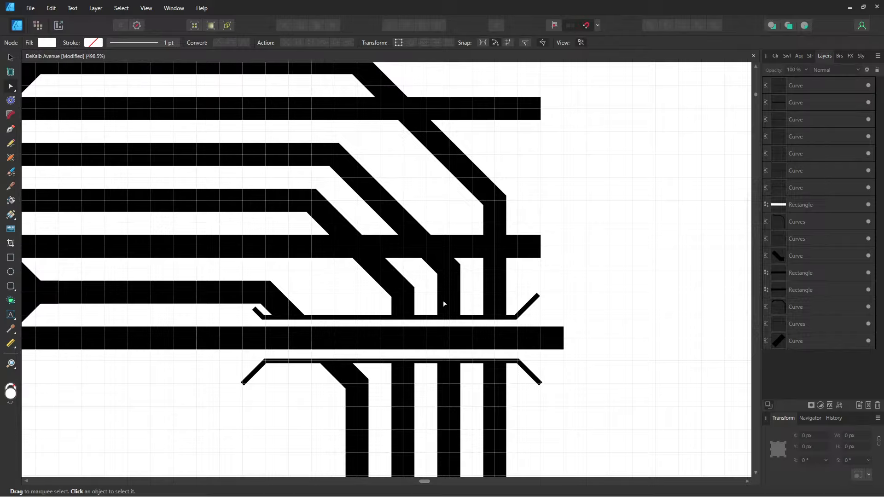
pyautogui.moveTo(454, 250); pyautogui.dragTo(463, 295)
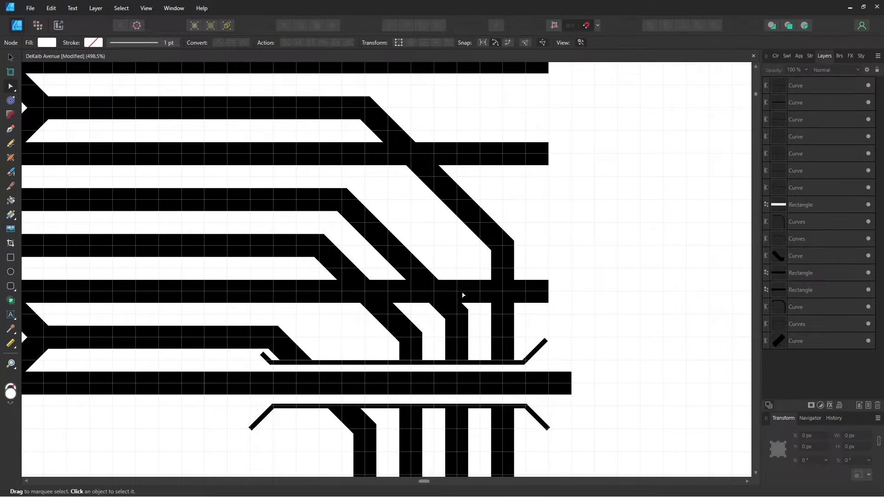
pyautogui.moveTo(462, 317); pyautogui.dragTo(471, 323)
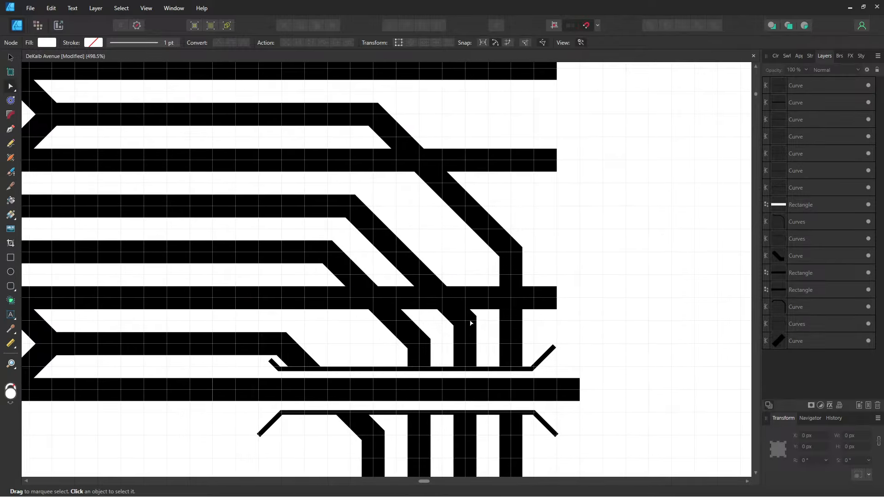
# - Duplicate both overpass brackets and their white rectangle onto the next horizontal track above, at about X 11088 px, Y 1059 px
pyautogui.click(494, 412)
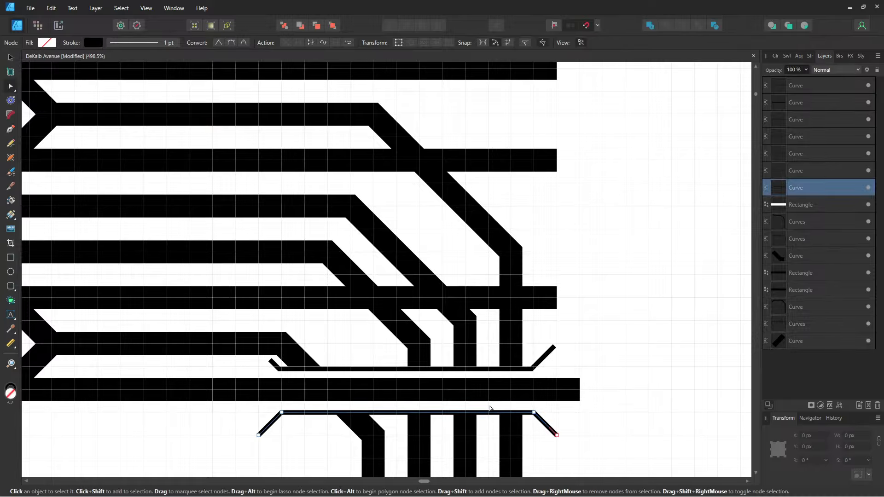
pyautogui.click(10, 57)
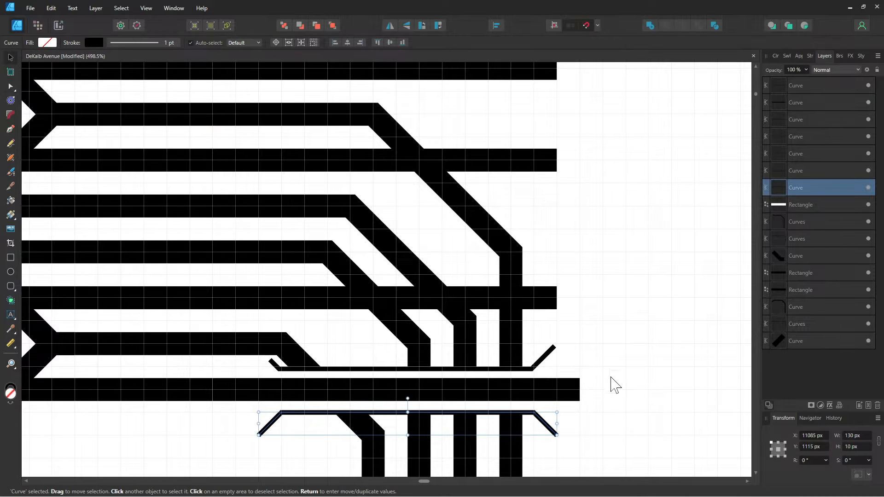
pyautogui.click(599, 392)
pyautogui.click(496, 413)
pyautogui.keyDown('shift'); pyautogui.click(511, 384); pyautogui.keyUp('shift')
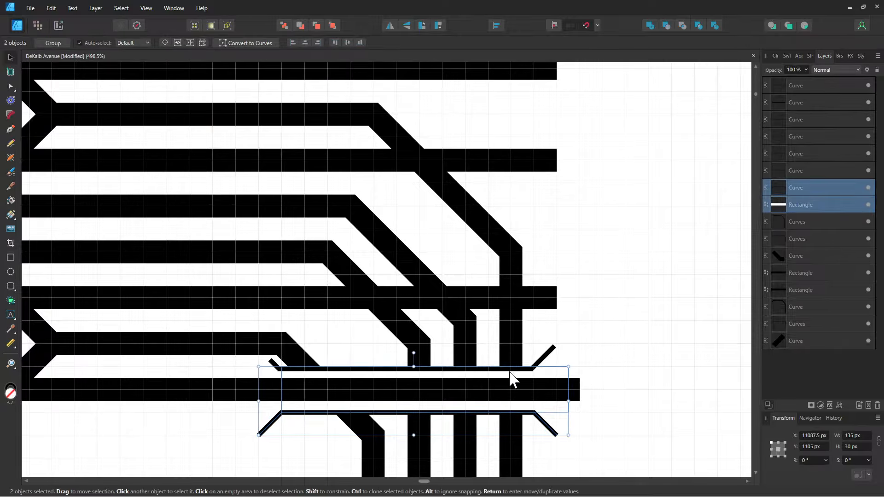
pyautogui.keyDown('shift'); pyautogui.click(513, 369); pyautogui.keyUp('shift')
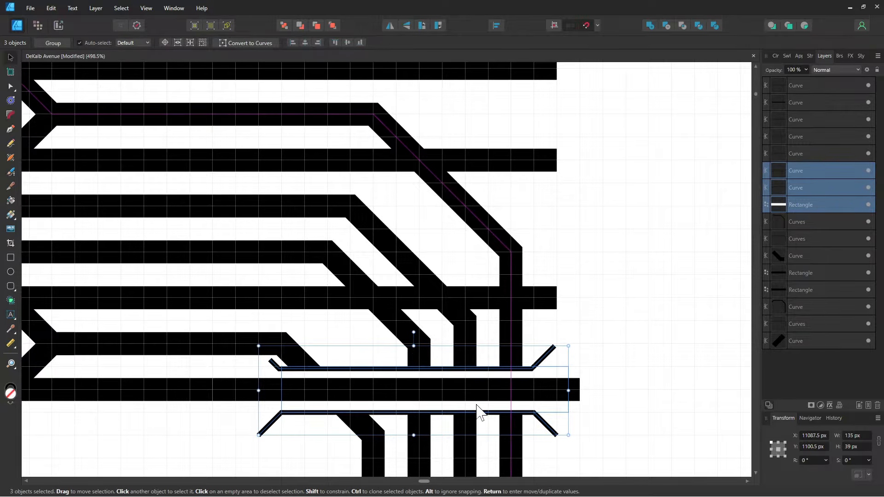
pyautogui.moveTo(479, 385); pyautogui.dragTo(477, 321)
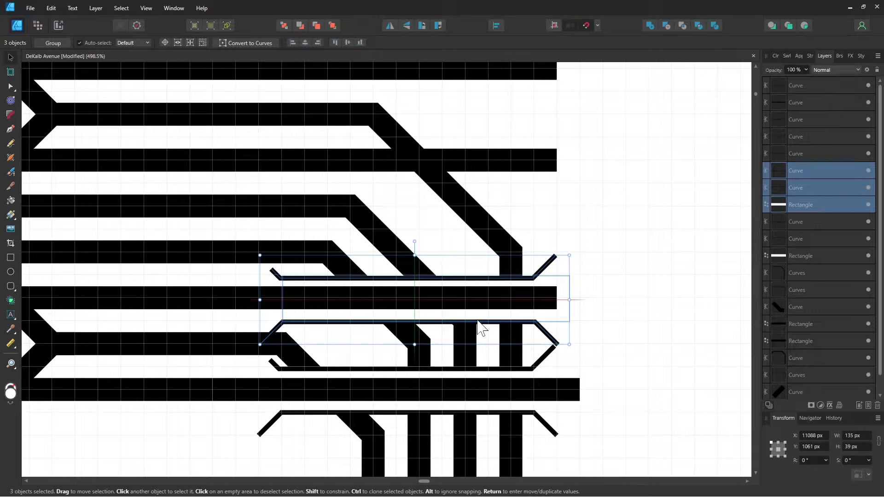
pyautogui.moveTo(477, 321); pyautogui.dragTo(478, 316)
# - Fine-tune the duplicated overpass around the upper track to X 11087.5 px, Y 1059.5 px
pyautogui.scroll(5, 478, 317)
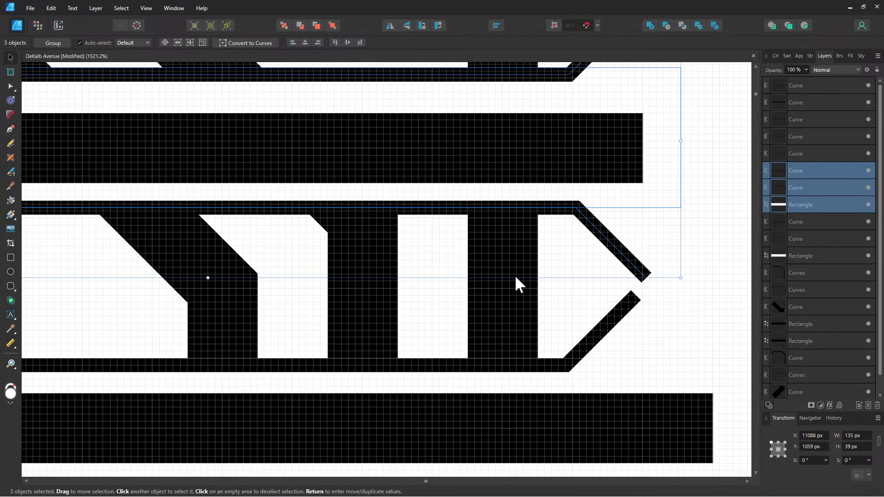
pyautogui.moveTo(552, 210); pyautogui.dragTo(548, 212)
pyautogui.moveTo(517, 222); pyautogui.dragTo(425, 78)
pyautogui.moveTo(502, 206); pyautogui.dragTo(548, 313)
pyautogui.scroll(-5, 553, 320)
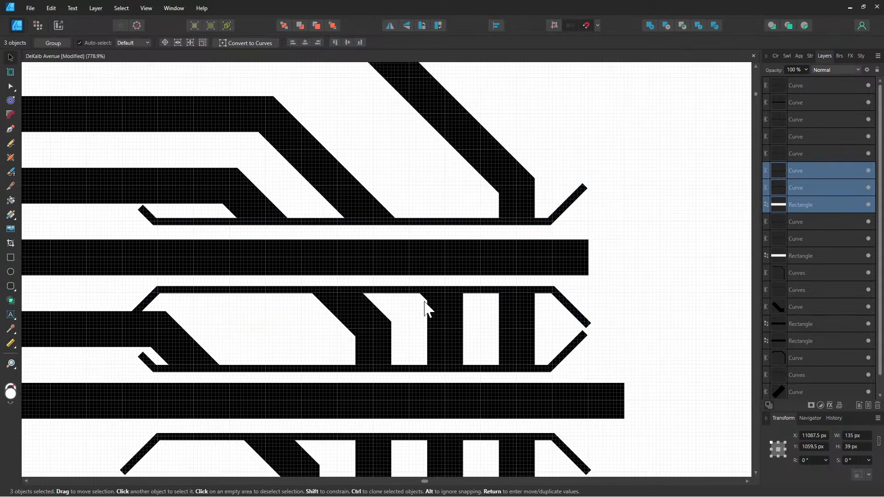
# - Narrow the upper overpass's white rectangle from its left edge to a width of 113 px
pyautogui.scroll(1, 373, 352)
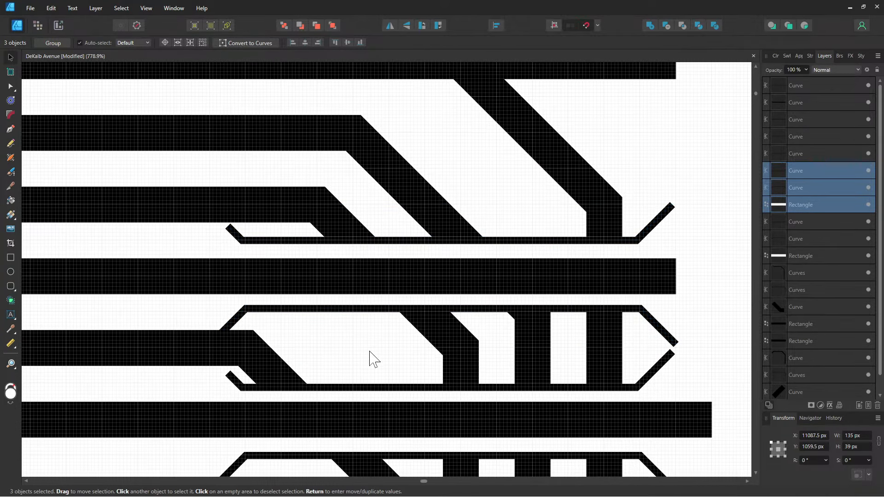
pyautogui.click(299, 306)
pyautogui.click(262, 300)
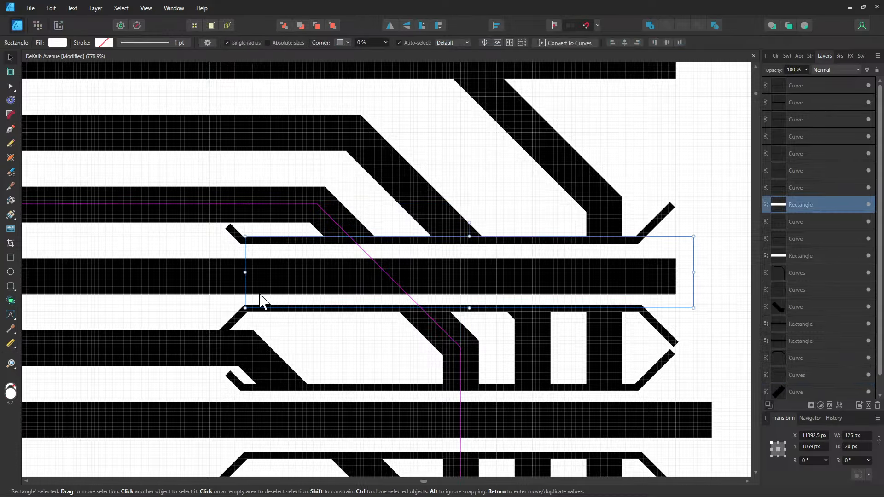
pyautogui.moveTo(238, 271); pyautogui.dragTo(287, 270)
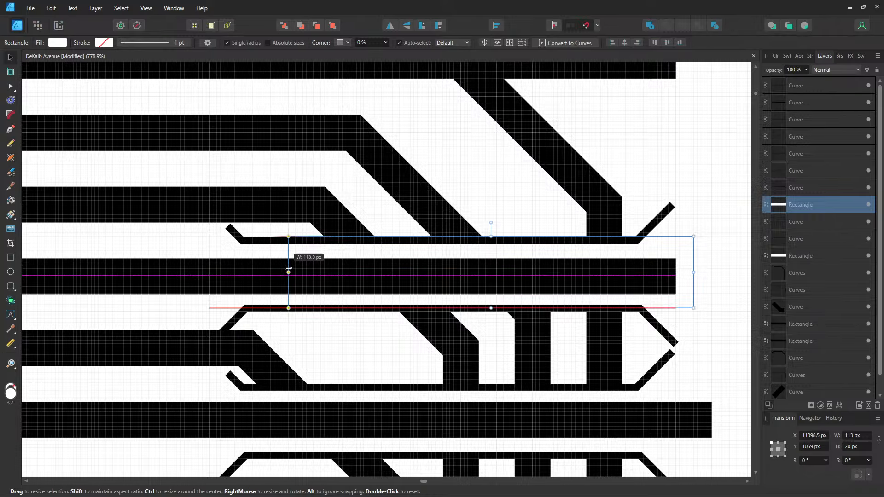
# - Shorten the bracket below the lowest horizontal track by moving its left corner node inward and its left end node to X 11040 px, Y 1120 px
pyautogui.moveTo(372, 387); pyautogui.dragTo(364, 288)
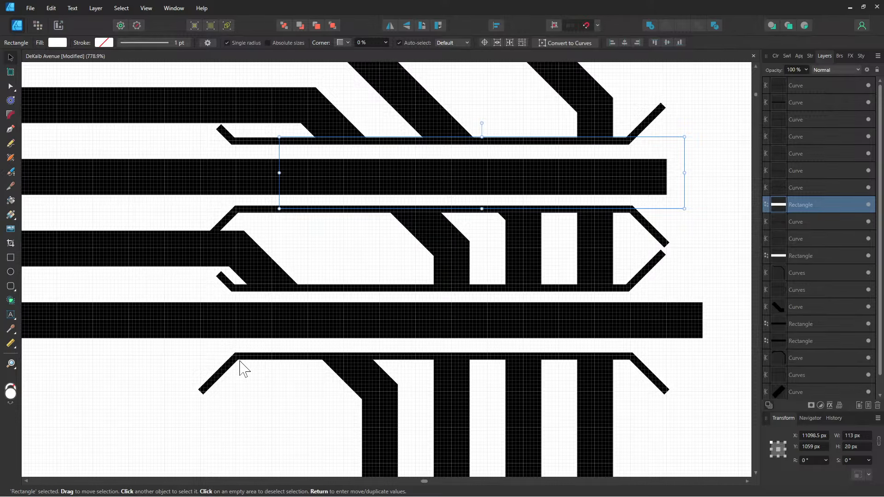
pyautogui.click(233, 380)
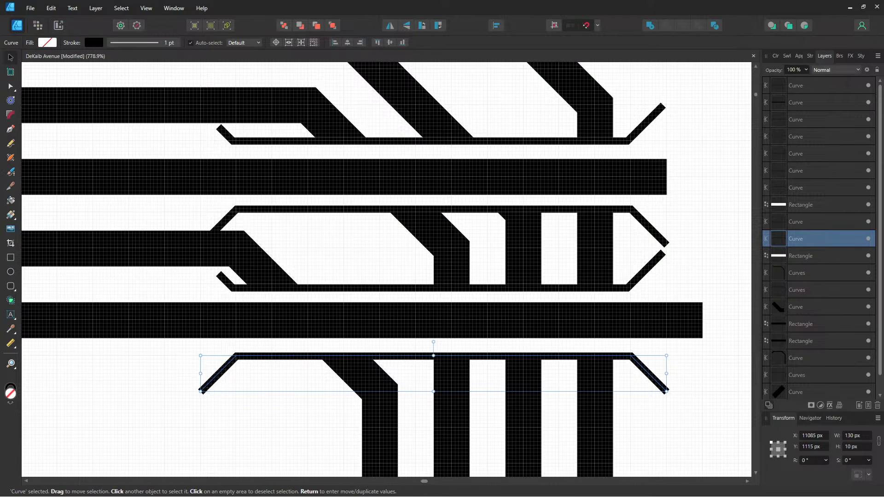
pyautogui.click(10, 87)
pyautogui.moveTo(234, 355); pyautogui.dragTo(308, 355)
pyautogui.moveTo(202, 393); pyautogui.dragTo(271, 391)
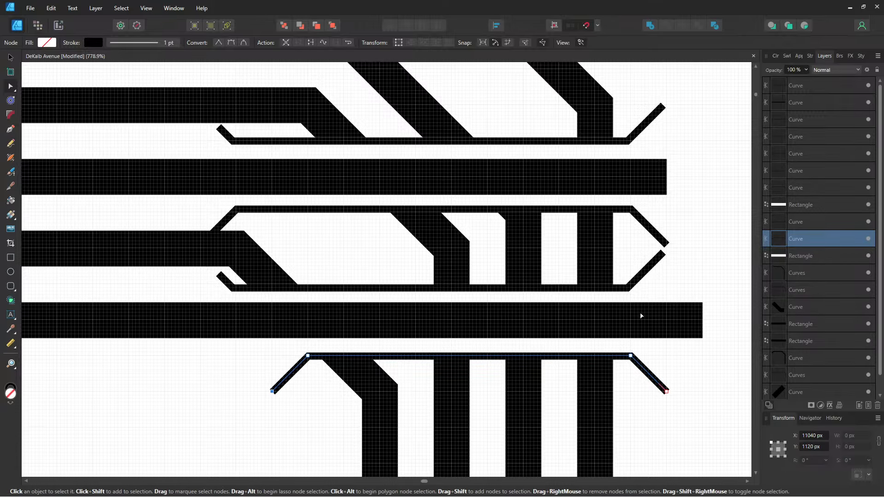
# - Raise the bracket just above the lowest horizontal track to X 11087 px, Y 1085 px, widening its gap from the track
pyautogui.scroll(3, 680, 279)
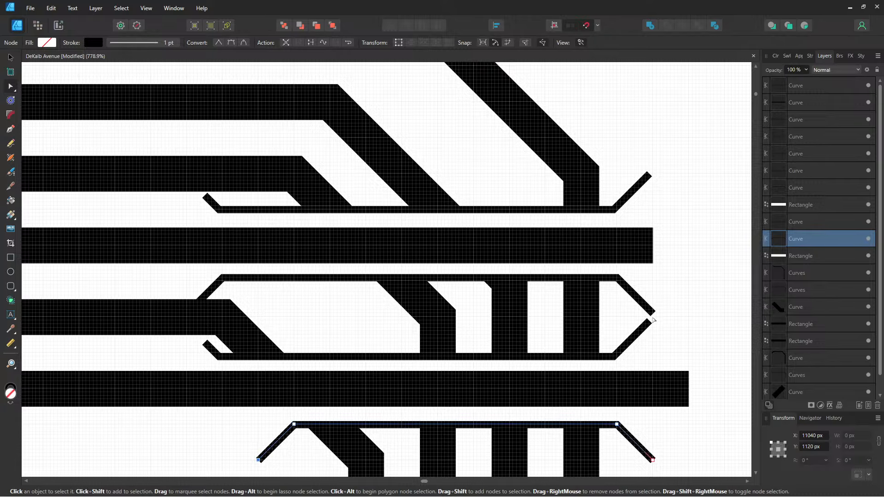
pyautogui.click(678, 358)
pyautogui.scroll(2, 661, 375)
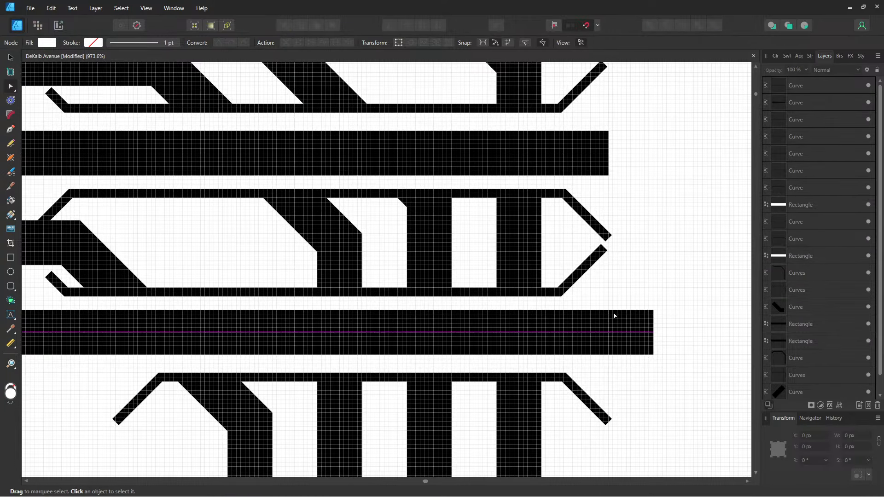
pyautogui.click(538, 305)
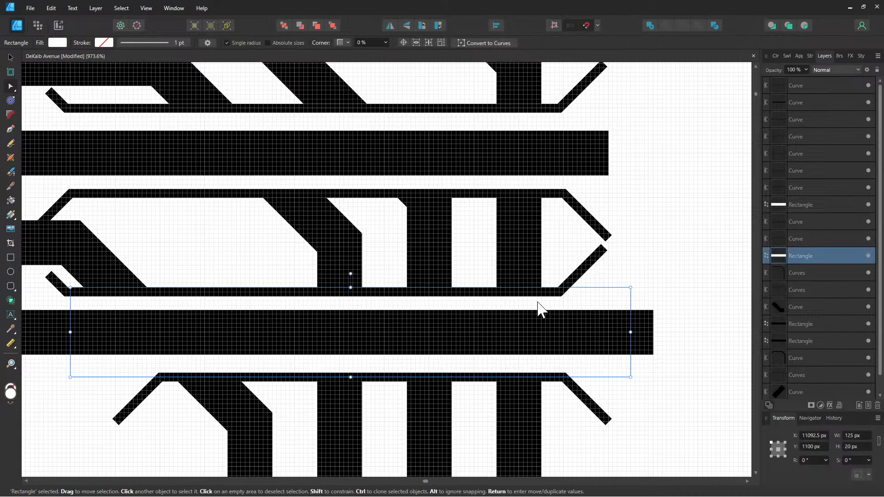
pyautogui.click(325, 292)
pyautogui.click(11, 59)
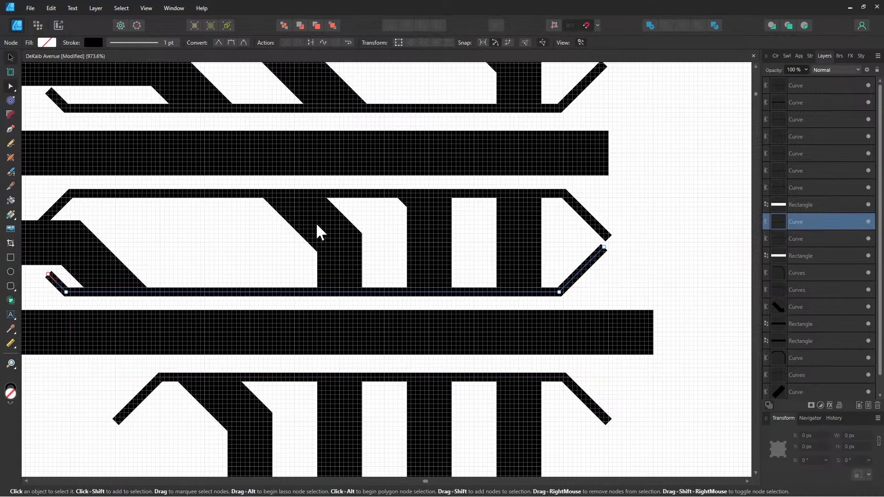
pyautogui.moveTo(436, 291); pyautogui.dragTo(435, 287)
pyautogui.moveTo(295, 378)
pyautogui.mouseDown()
pyautogui.moveTo(296, 388)
pyautogui.moveTo(296, 380)
pyautogui.mouseUp()
pyautogui.moveTo(374, 289); pyautogui.dragTo(375, 291)
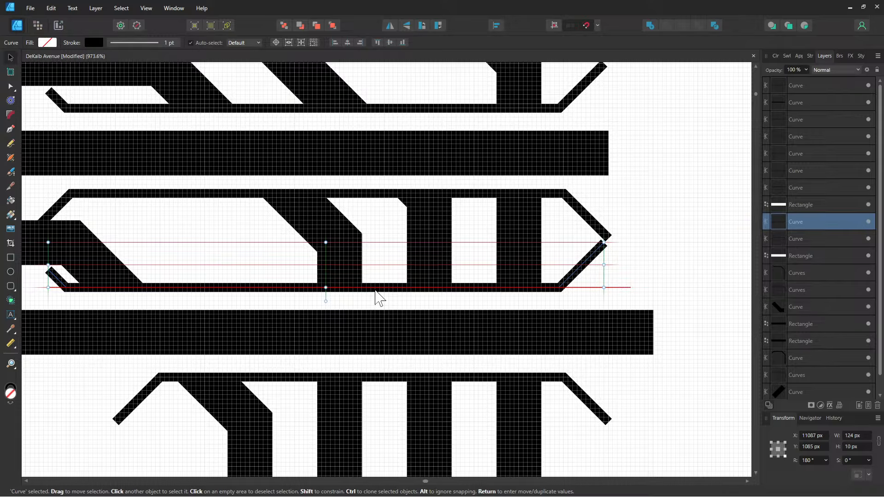
pyautogui.moveTo(378, 298); pyautogui.dragTo(379, 298)
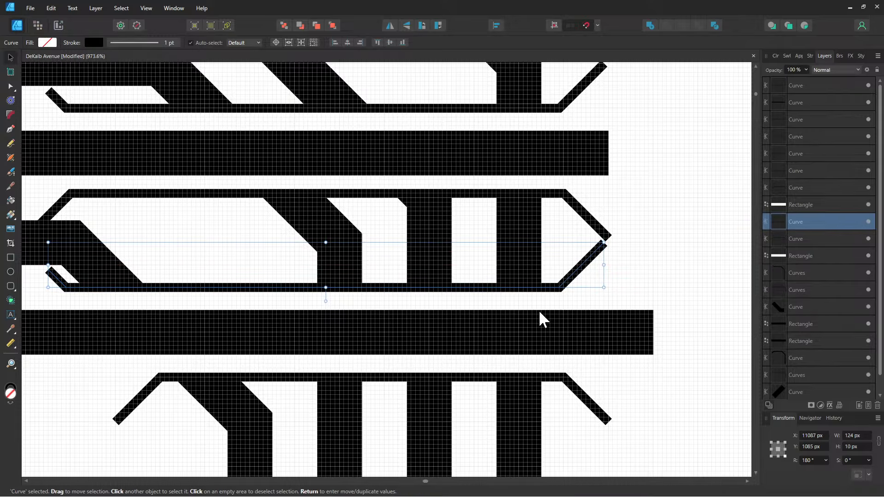
# - Nudge the raised bracket sideways to X 11088 px so its right end lines up with the bracket above
pyautogui.moveTo(535, 291); pyautogui.dragTo(540, 289)
pyautogui.moveTo(462, 234); pyautogui.dragTo(587, 280)
pyautogui.moveTo(610, 207); pyautogui.dragTo(479, 232)
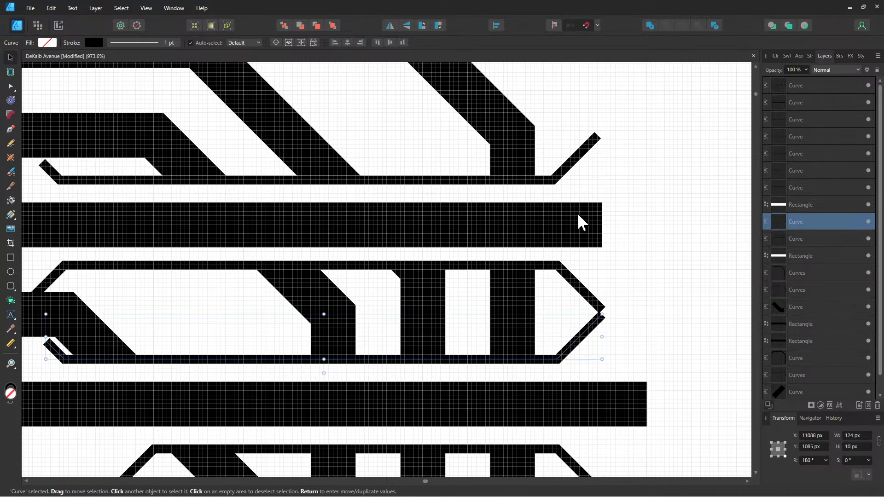
pyautogui.click(632, 236)
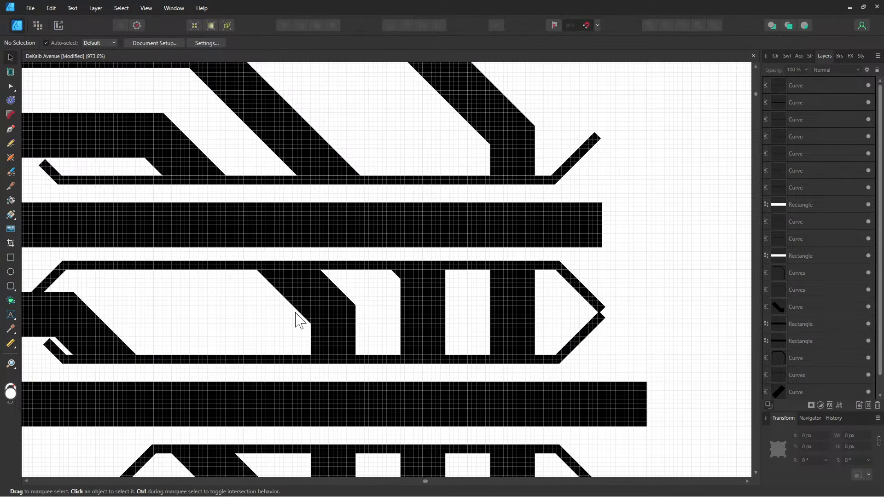
# - Shorten the bracket just above the lowest horizontal track by moving its left corner node to X 11080 px, Y 1090 px and left end node to X 11070 px, Y 1080 px
pyautogui.moveTo(296, 320); pyautogui.dragTo(385, 291)
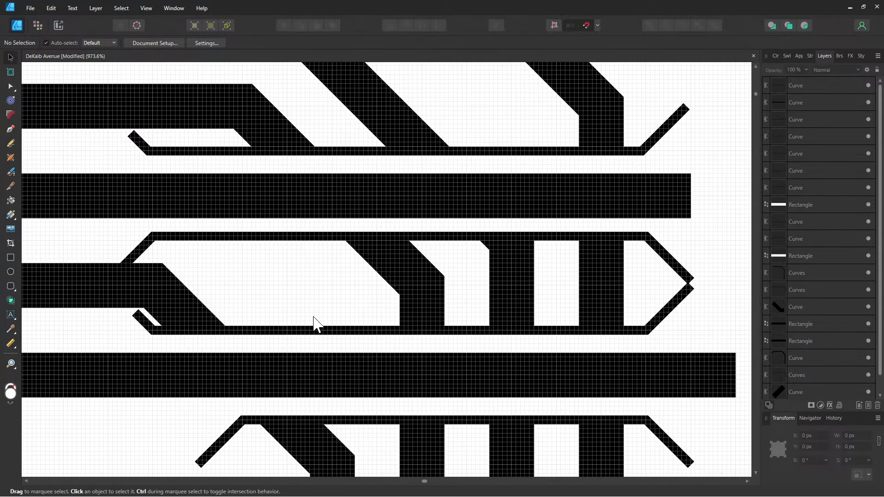
pyautogui.click(283, 330)
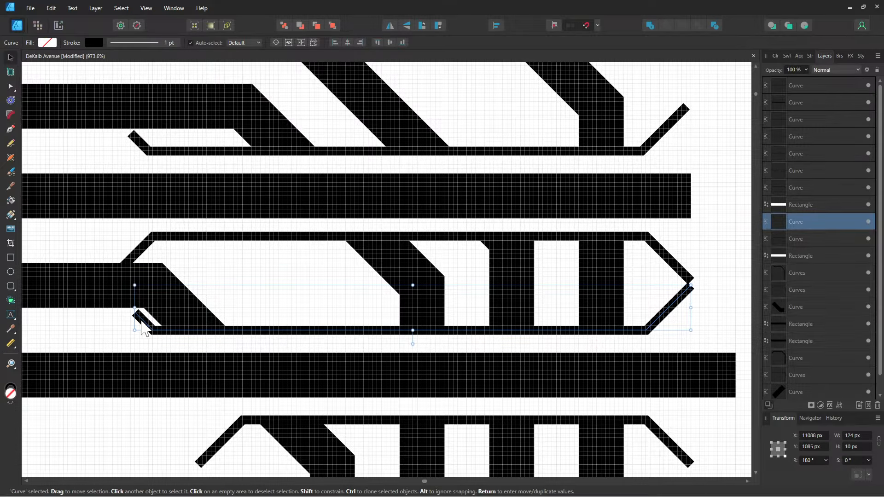
pyautogui.click(14, 89)
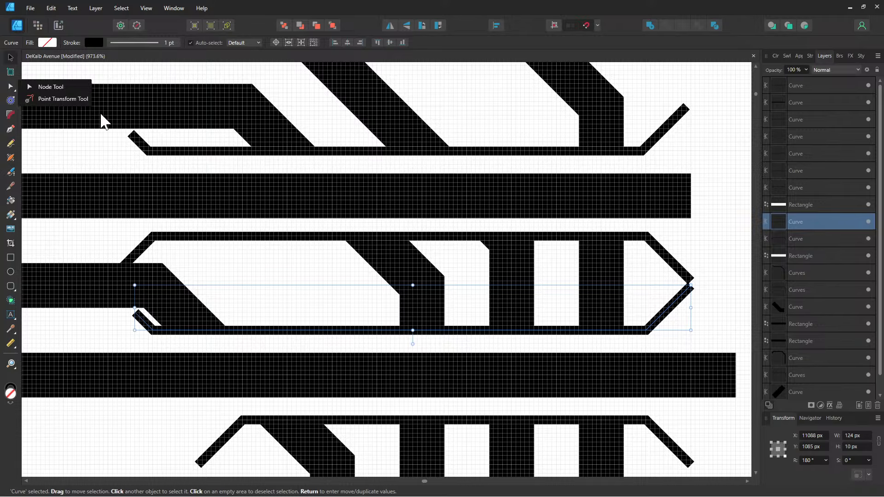
pyautogui.click(51, 86)
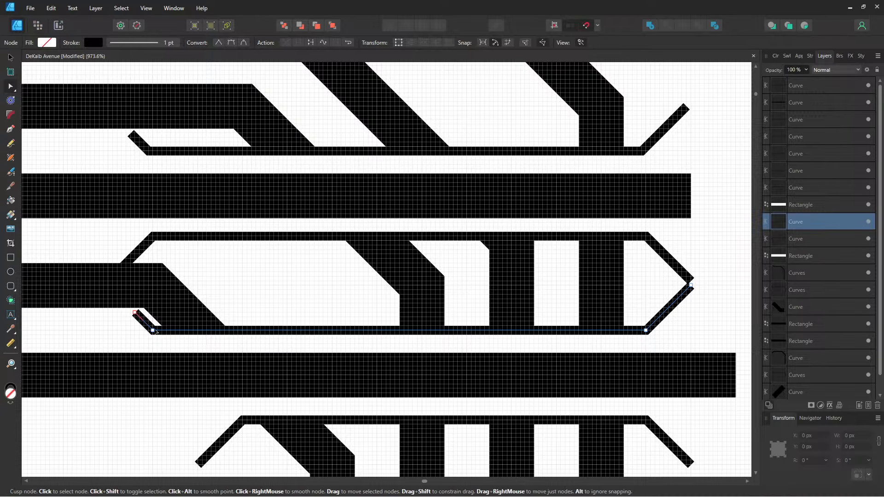
pyautogui.click(229, 292)
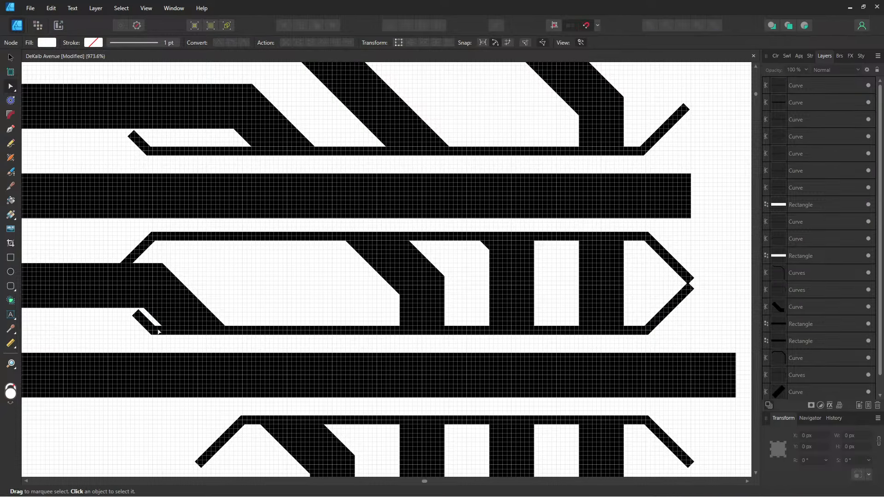
pyautogui.click(159, 332)
pyautogui.moveTo(159, 331); pyautogui.dragTo(377, 330)
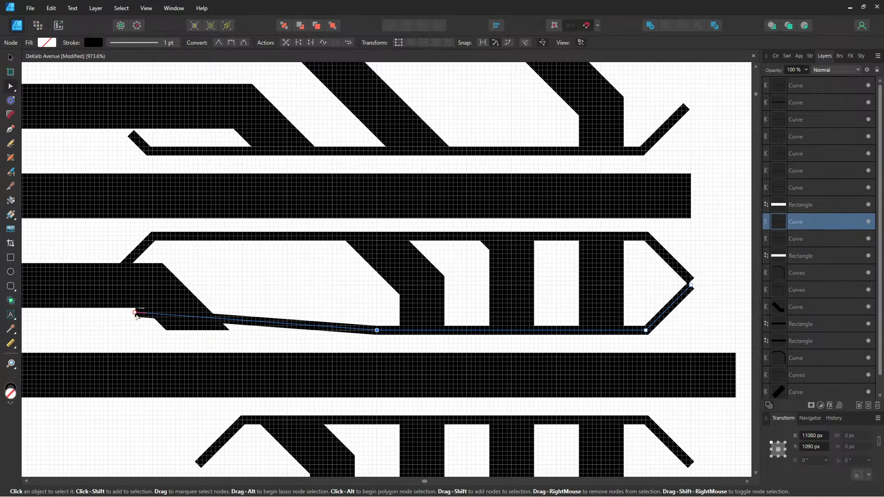
pyautogui.moveTo(138, 316); pyautogui.dragTo(331, 287)
# - Duplicate the bracket below the lowest horizontal track, move the copy to X 11052 px, Y 1122 px and rotate it 180°
pyautogui.moveTo(309, 337); pyautogui.dragTo(389, 233)
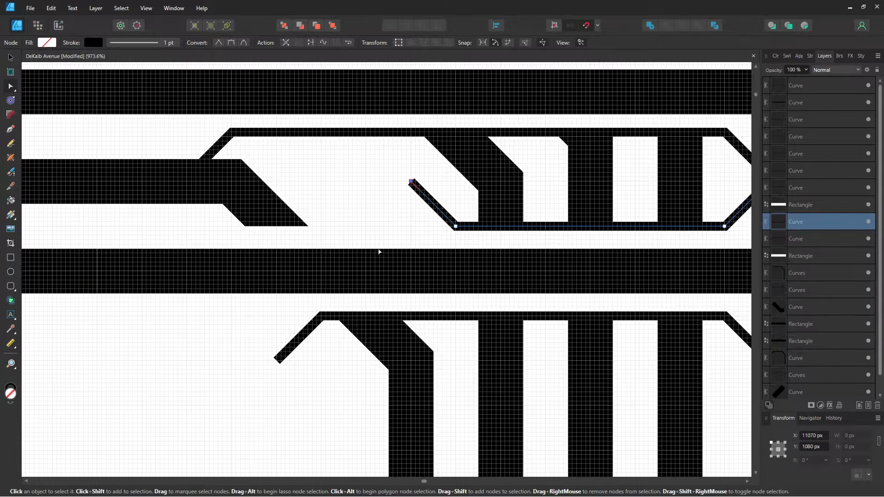
pyautogui.moveTo(316, 204); pyautogui.dragTo(361, 233)
pyautogui.moveTo(402, 265); pyautogui.dragTo(346, 238)
pyautogui.click(409, 316)
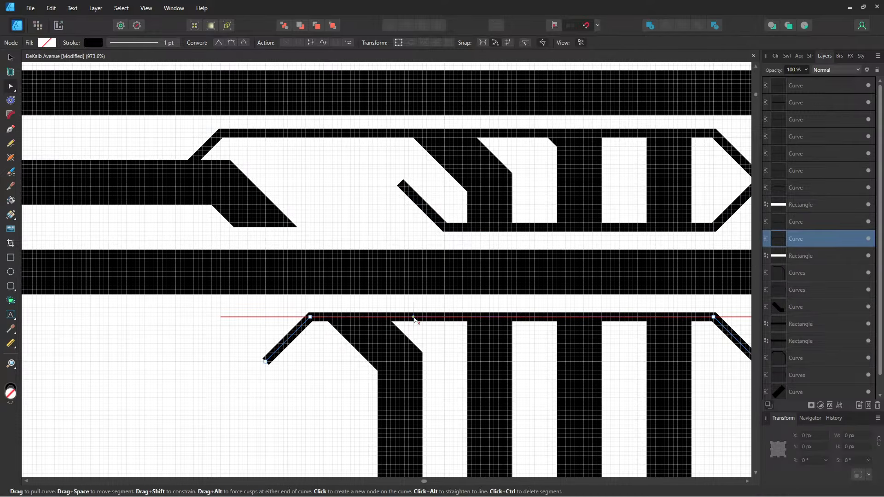
pyautogui.hotkey('ctrl', 'j')
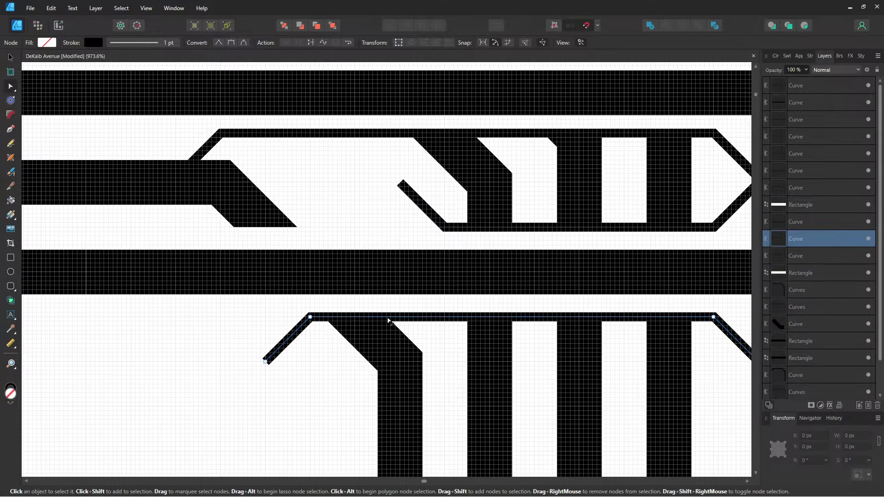
pyautogui.click(11, 58)
pyautogui.moveTo(385, 317); pyautogui.dragTo(176, 364)
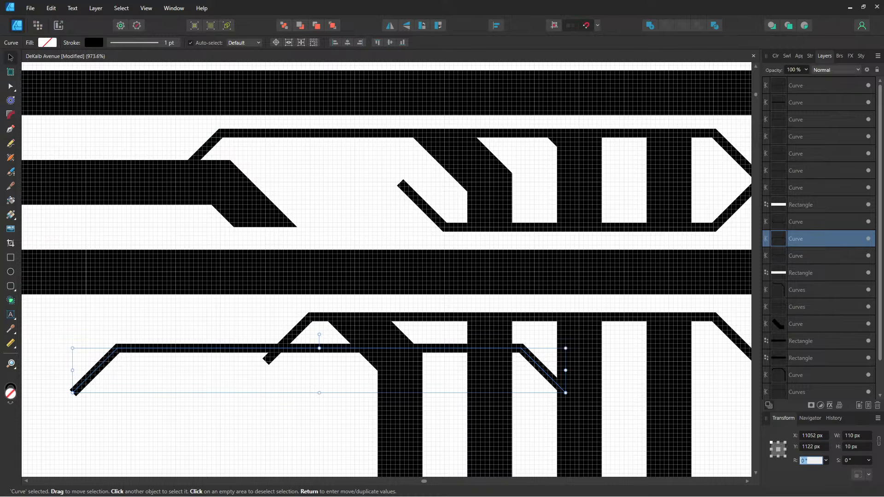
pyautogui.write('180')
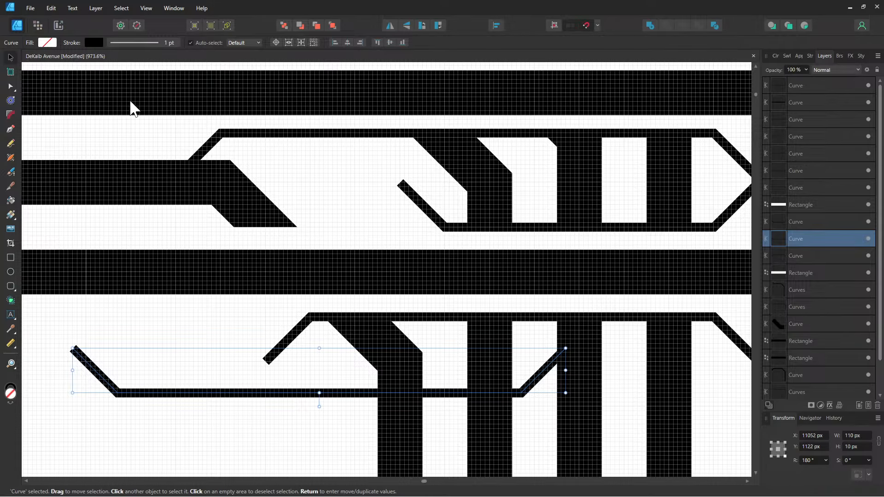
# - Reshape the rotated copy into a small bracket beneath the short diagonal track, its right corner at X 11048 px and left end at X 11026 px
pyautogui.write('a')
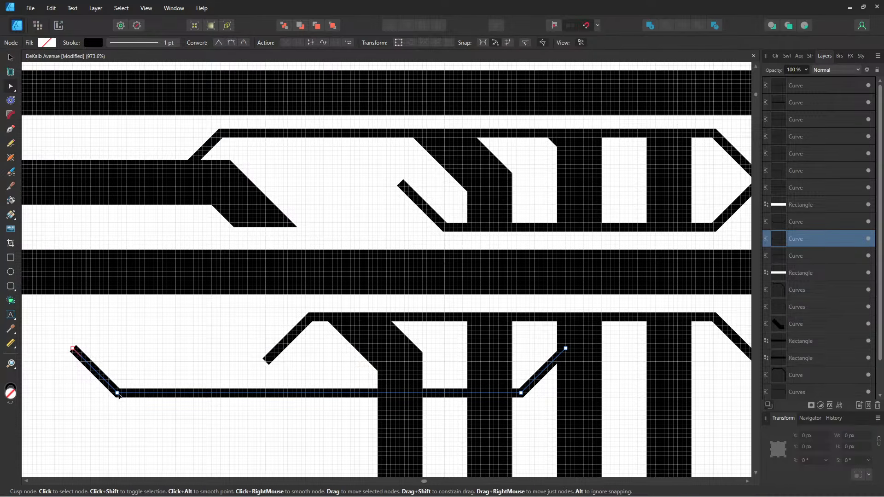
pyautogui.moveTo(118, 396); pyautogui.dragTo(221, 230)
pyautogui.moveTo(521, 393); pyautogui.dragTo(303, 230)
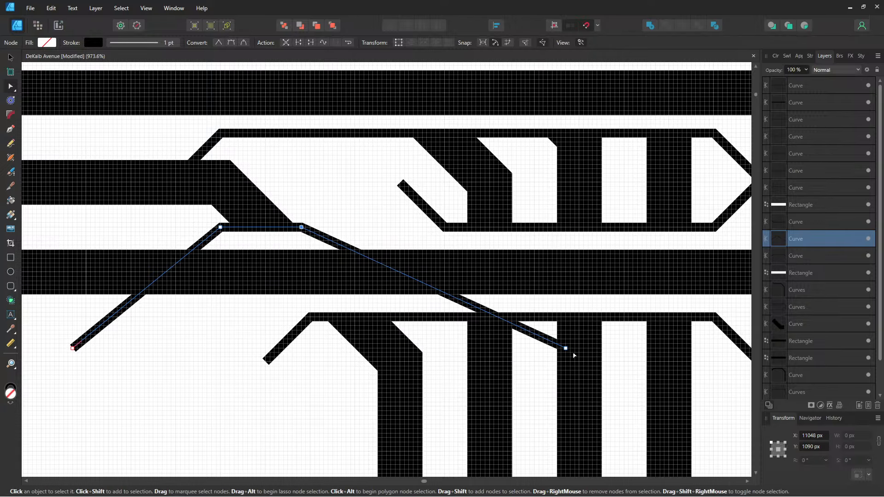
pyautogui.moveTo(566, 349); pyautogui.dragTo(349, 183)
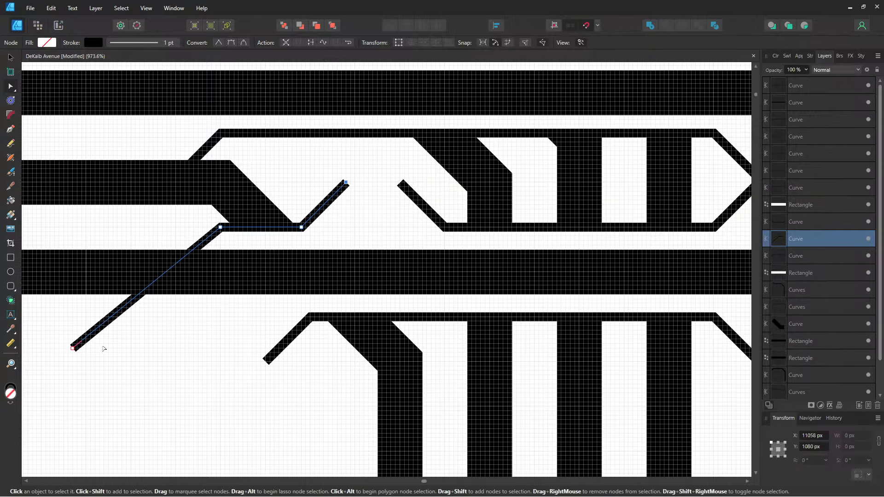
pyautogui.moveTo(72, 348); pyautogui.dragTo(203, 210)
# - Straighten the small bracket's left arm by moving its end node to X 11021 px, Y 1090 px
pyautogui.click(367, 253)
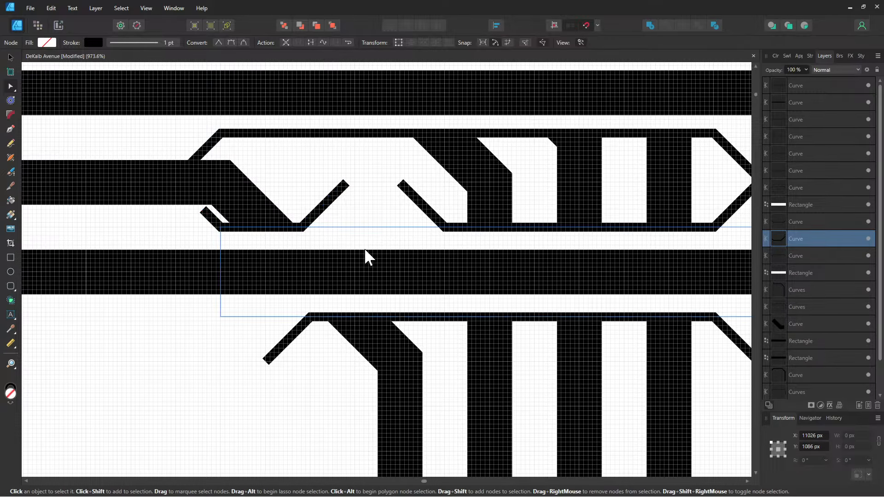
pyautogui.scroll(-4, 235, 344)
pyautogui.scroll(2, 223, 332)
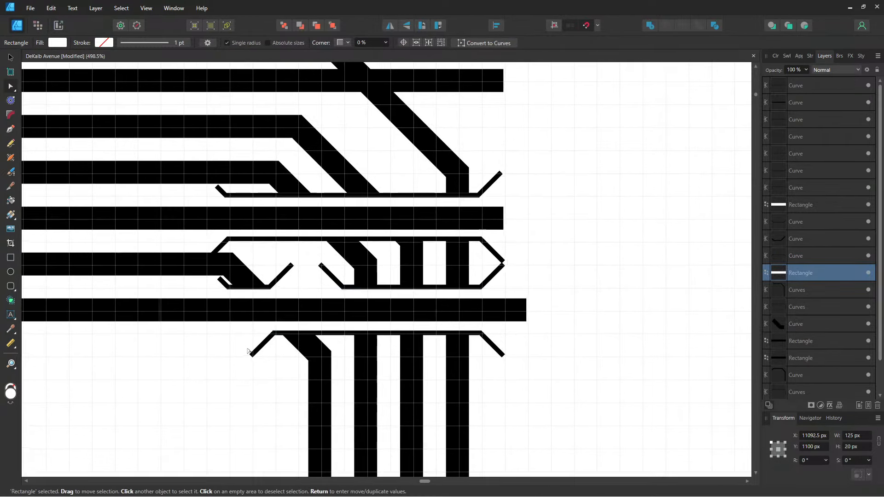
pyautogui.scroll(3, 210, 335)
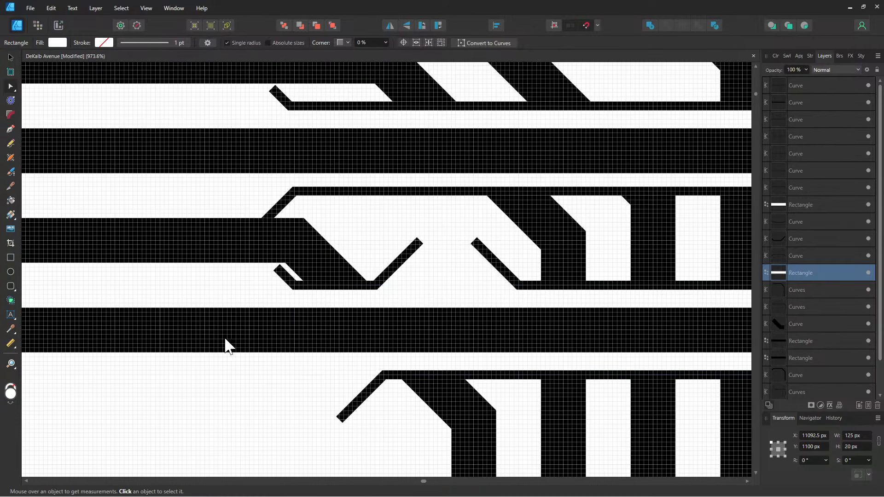
pyautogui.click(278, 270)
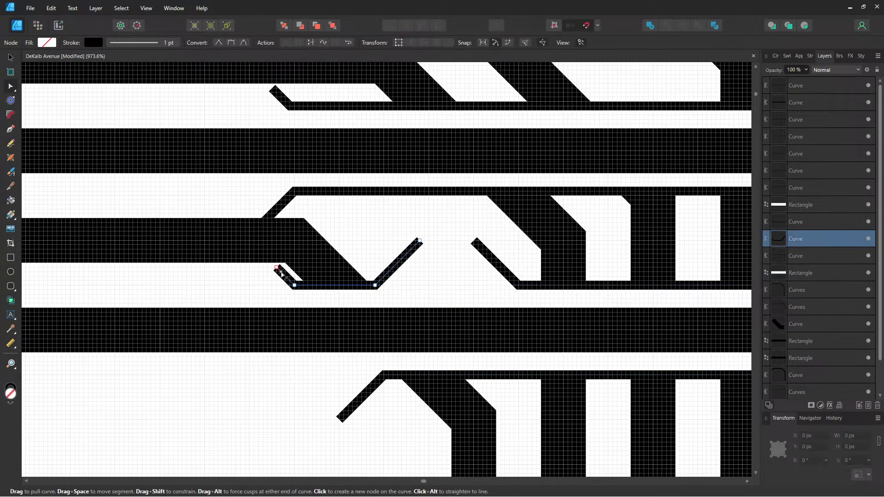
pyautogui.moveTo(276, 268); pyautogui.dragTo(254, 286)
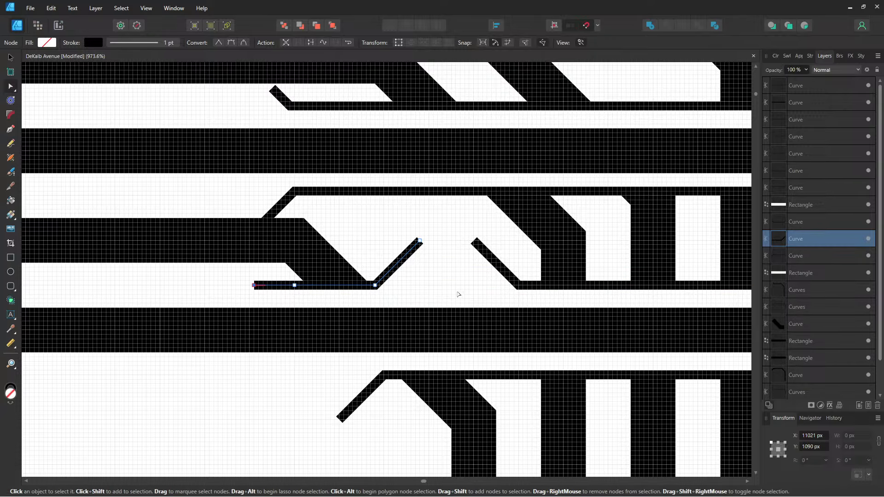
# - Stand the small bracket's right arm upright with its end node at Y 1077 px and raise its left corner node to X 11028 px, Y 1086 px
pyautogui.moveTo(457, 291); pyautogui.dragTo(401, 266)
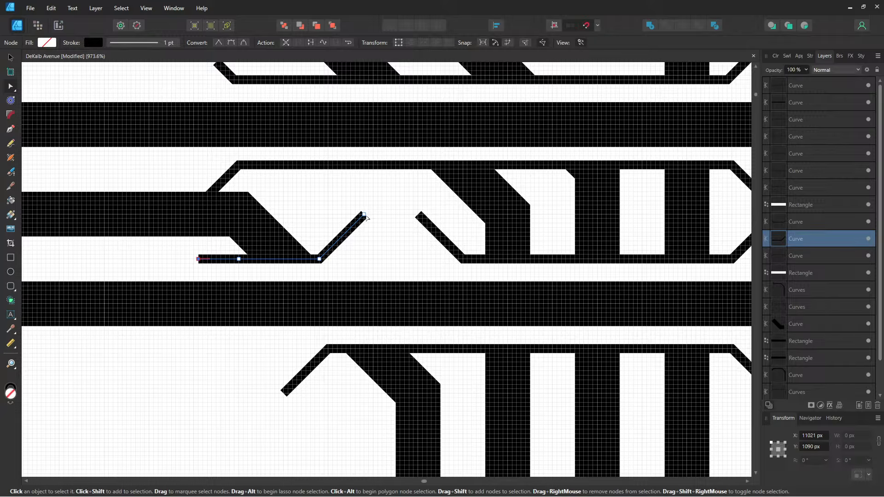
pyautogui.moveTo(362, 214); pyautogui.dragTo(324, 201)
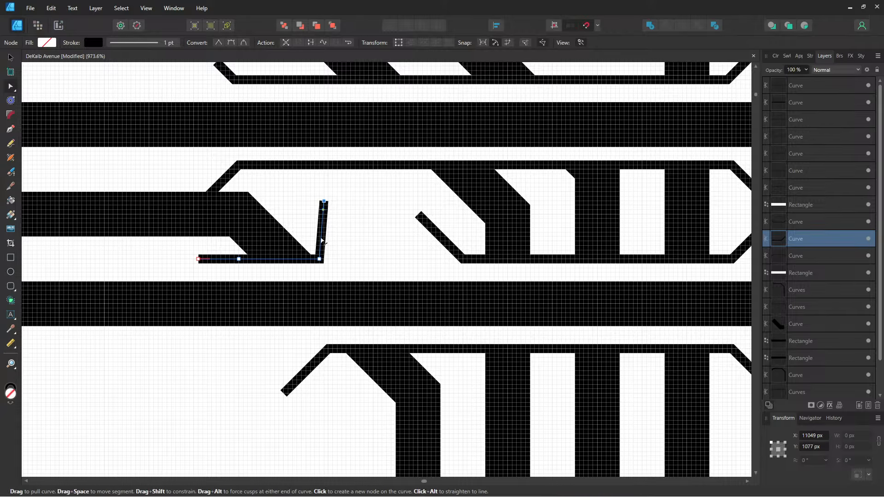
pyautogui.press('Left')
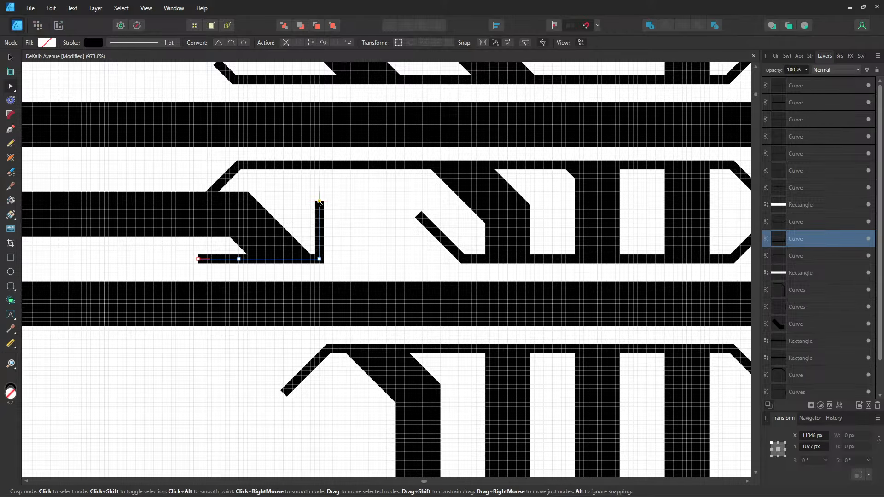
pyautogui.moveTo(236, 261); pyautogui.dragTo(256, 287)
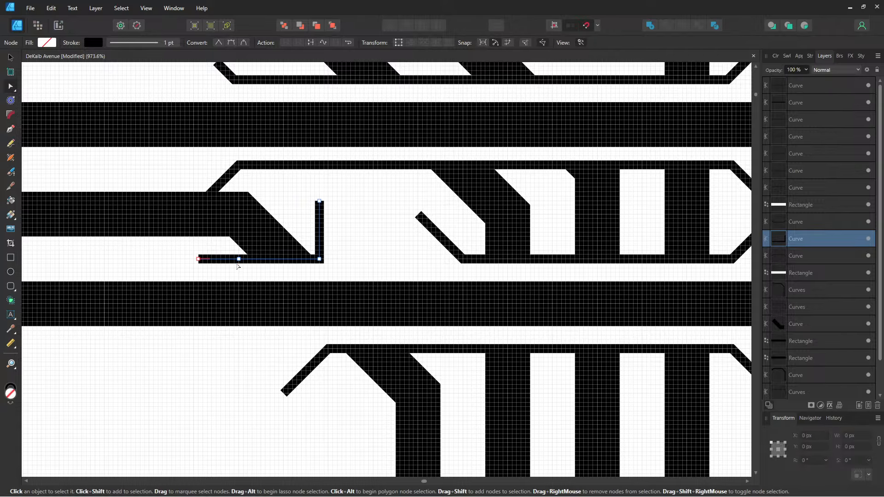
pyautogui.moveTo(239, 259); pyautogui.dragTo(225, 236)
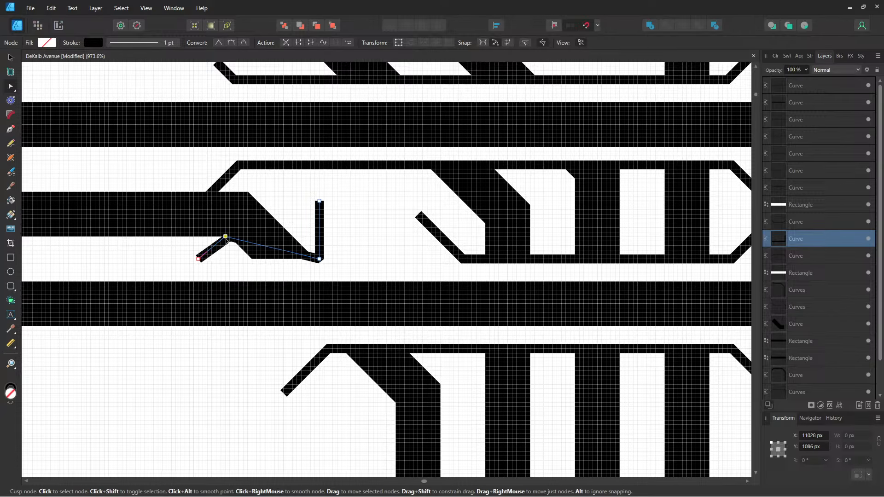
# - Select the lower overpass's white rectangle behind the lowest horizontal track
pyautogui.click(10, 57)
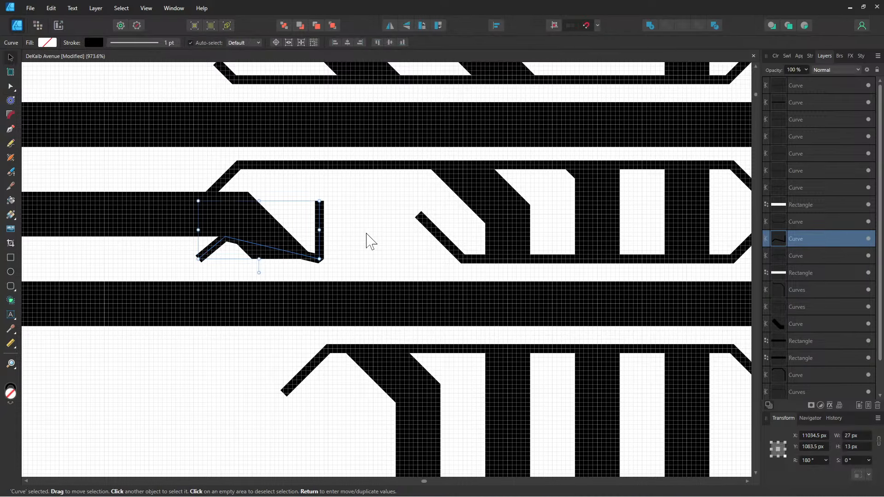
pyautogui.click(377, 252)
pyautogui.scroll(-3, 373, 253)
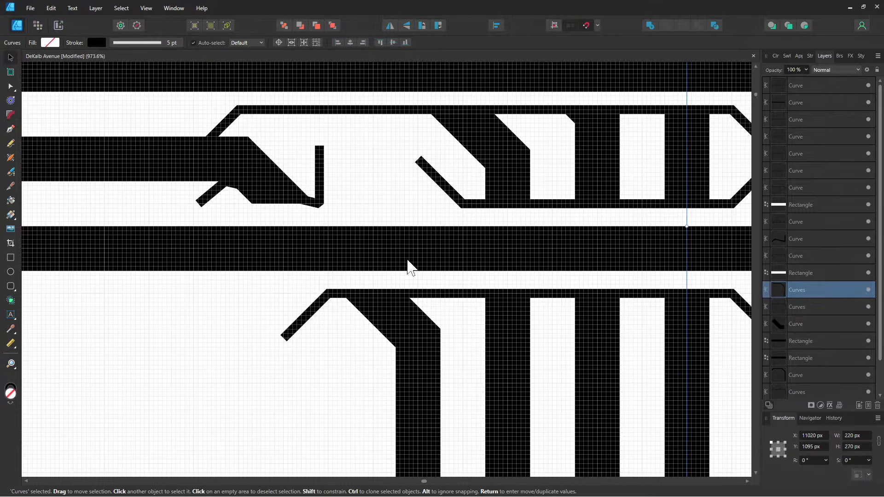
pyautogui.click(821, 205)
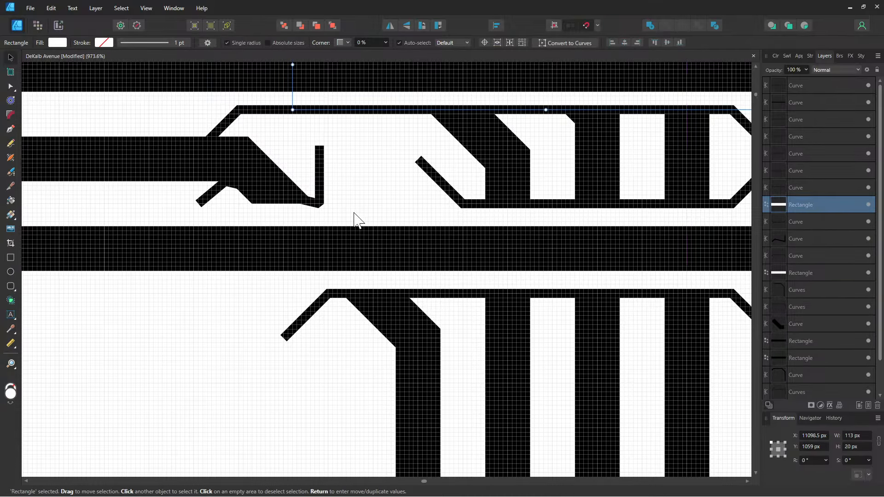
pyautogui.scroll(3, 368, 244)
pyautogui.click(809, 273)
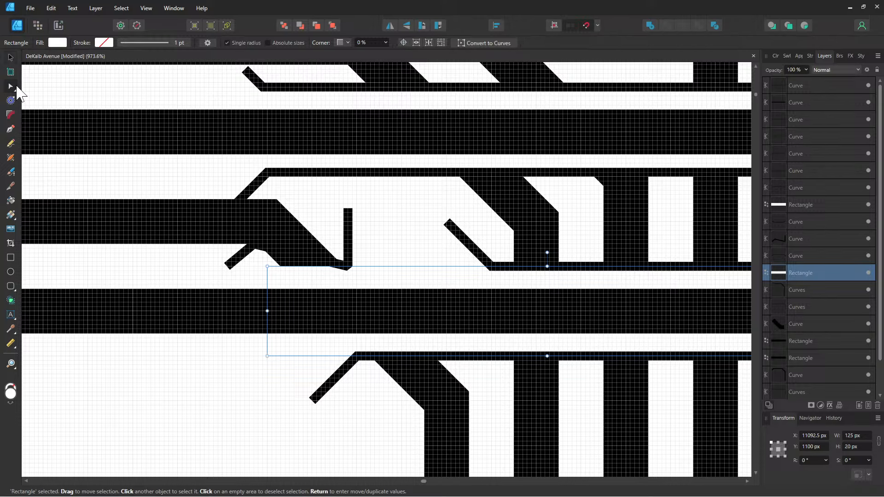
pyautogui.click(10, 129)
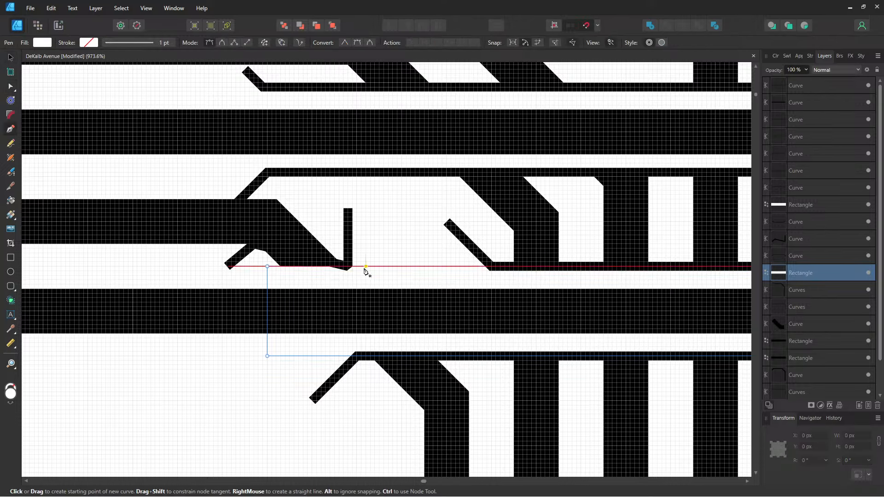
pyautogui.click(11, 86)
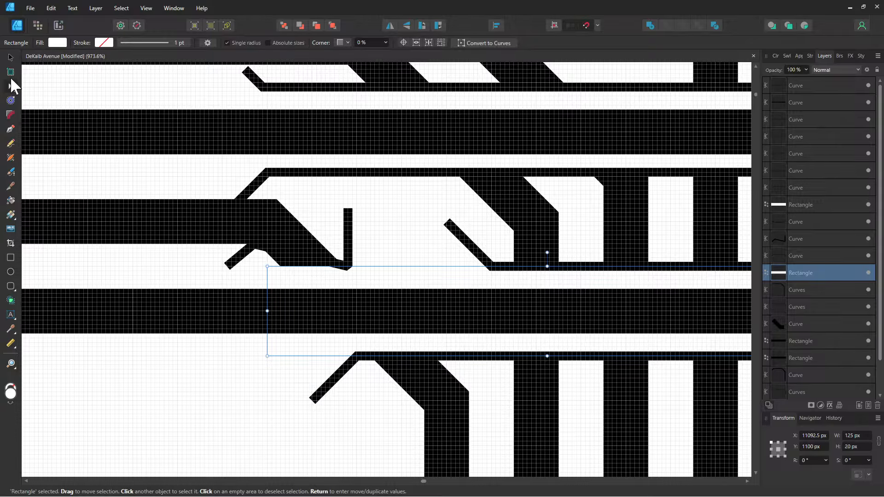
pyautogui.click(9, 129)
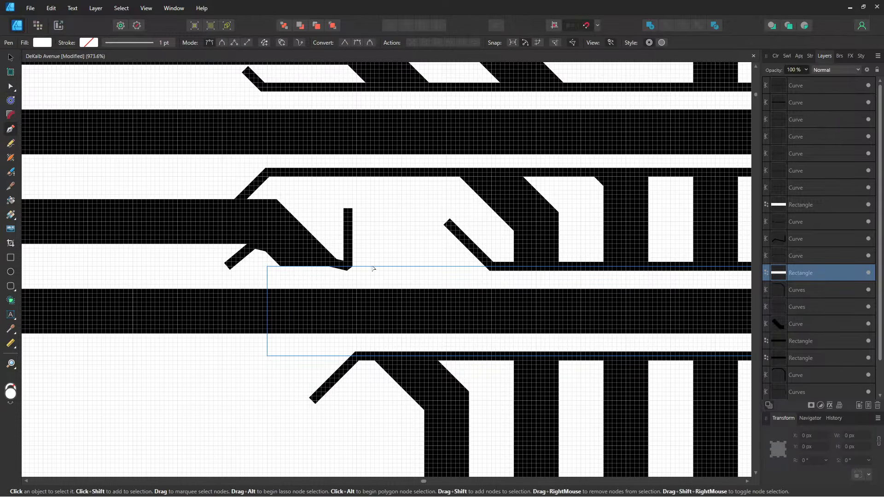
pyautogui.scroll(3, 373, 268)
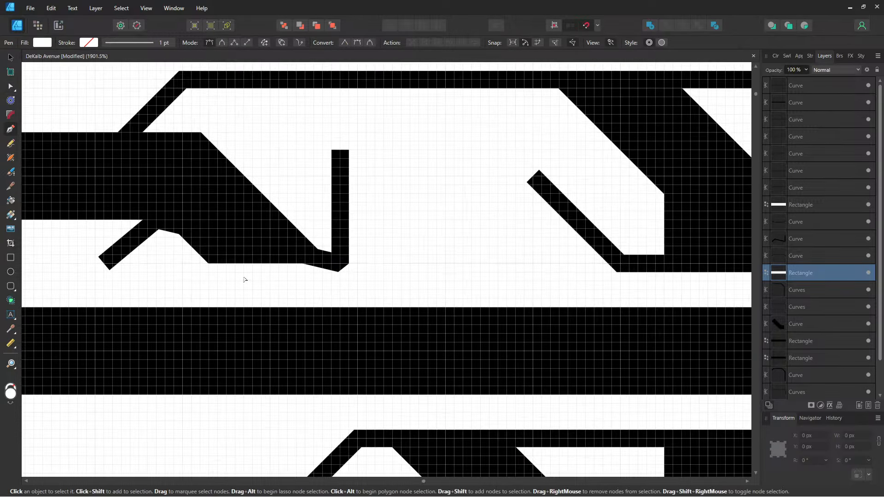
pyautogui.click(182, 275)
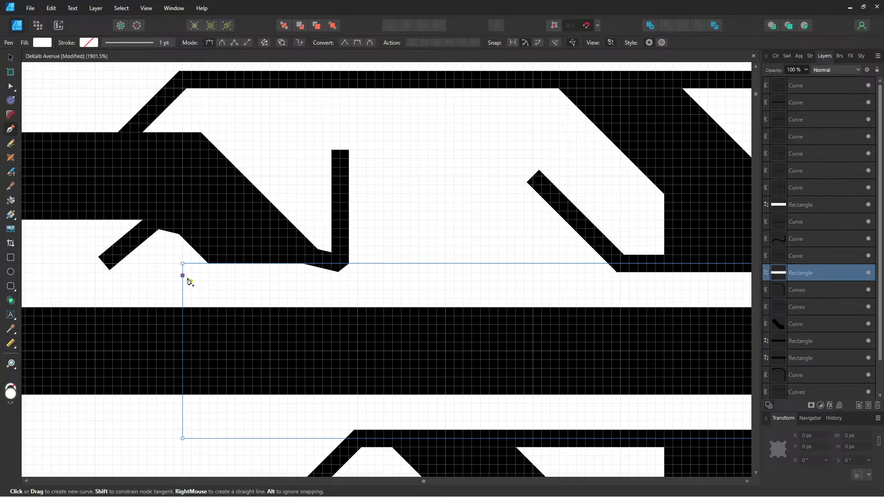
pyautogui.click(239, 286)
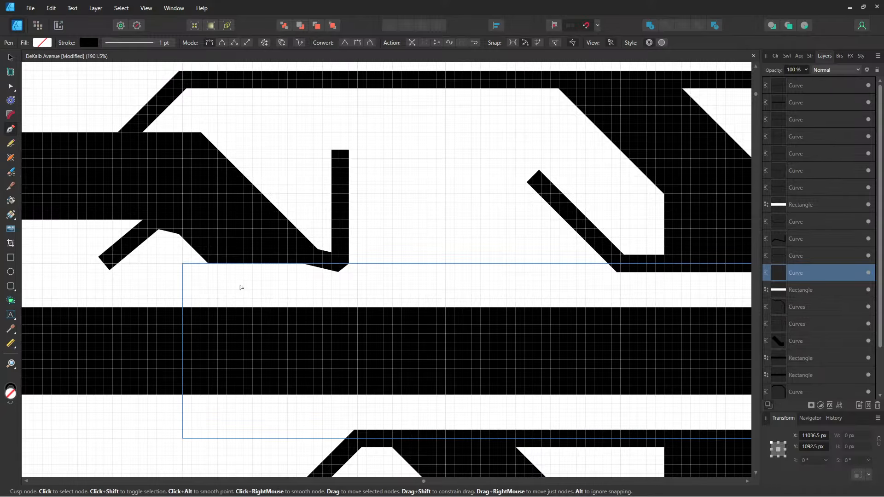
pyautogui.hotkey('ctrl', 'z')
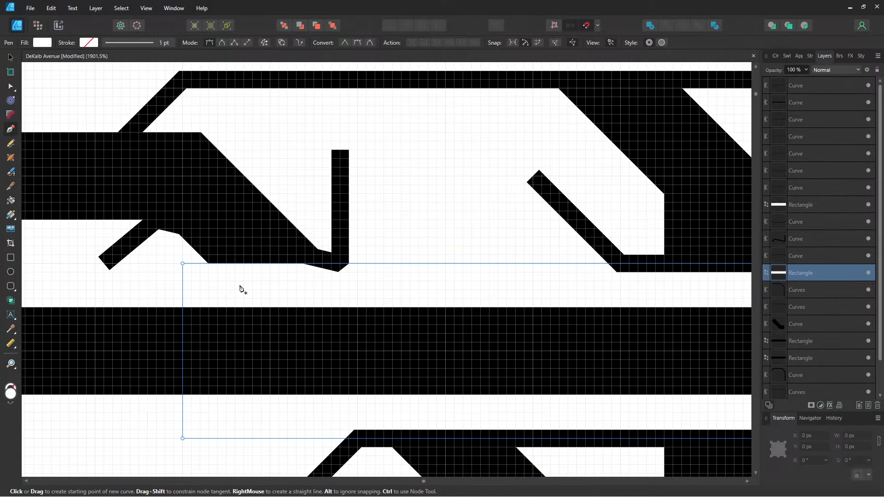
pyautogui.click(10, 58)
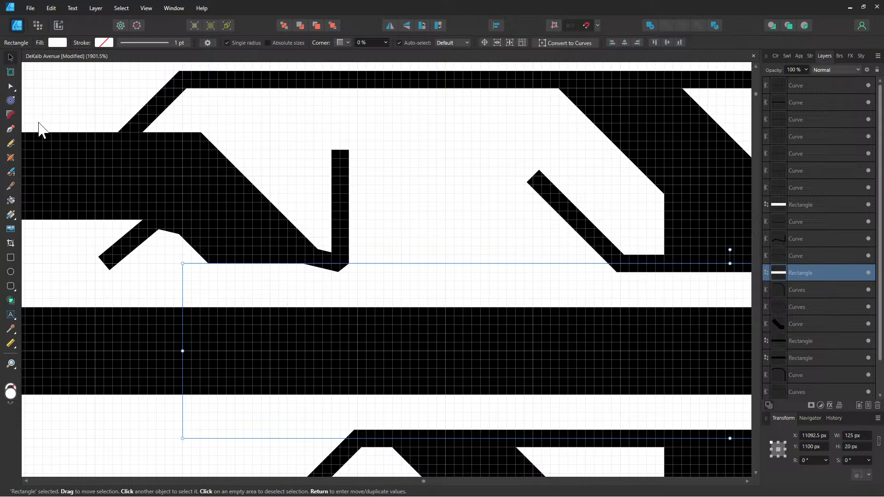
pyautogui.click(382, 227)
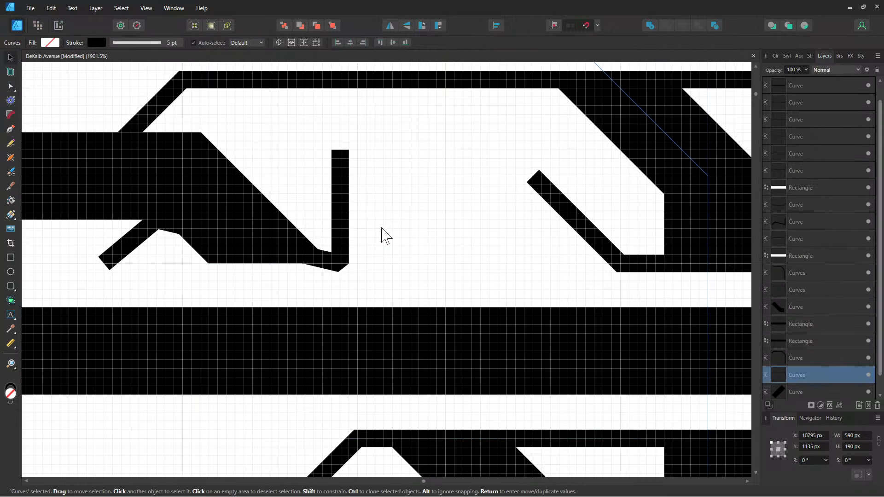
pyautogui.click(432, 288)
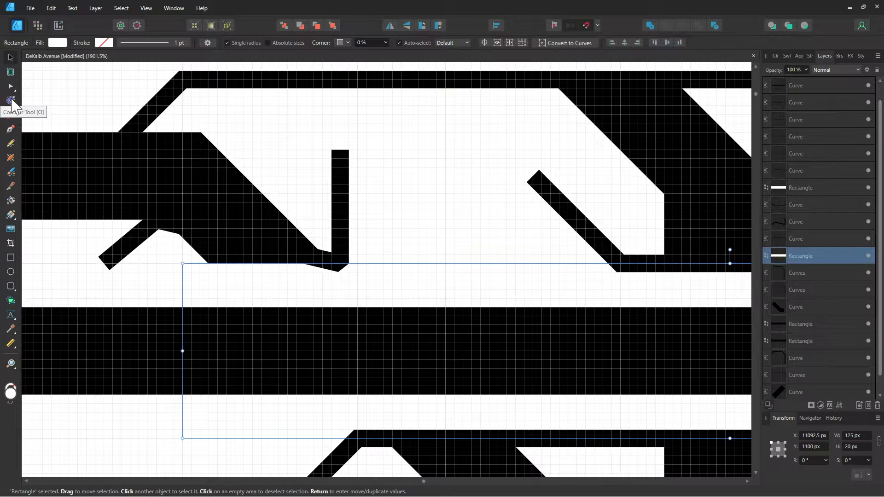
pyautogui.click(12, 129)
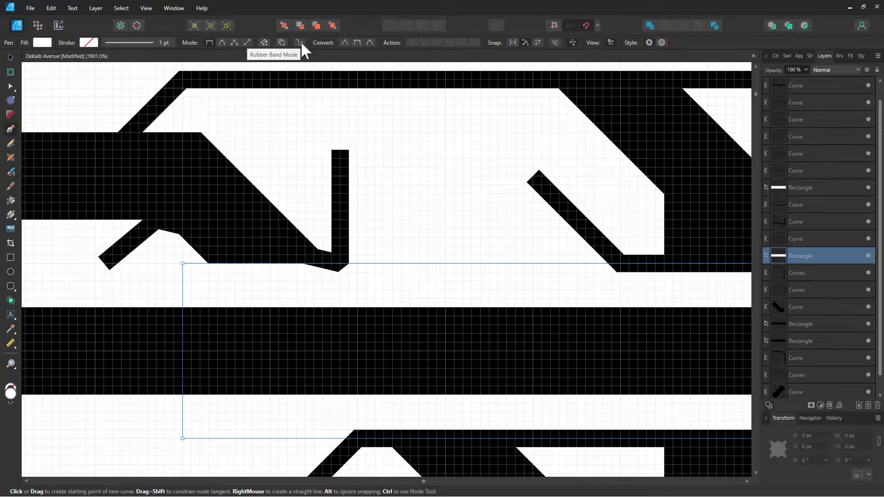
pyautogui.click(11, 57)
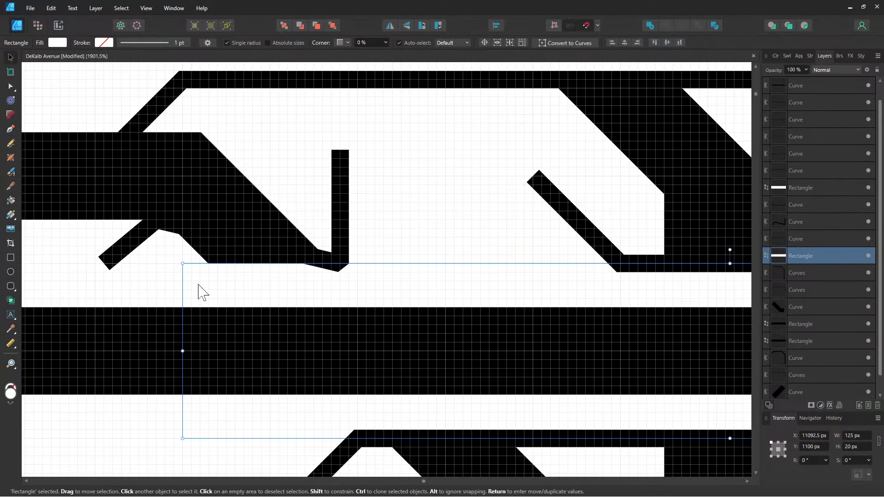
pyautogui.click(156, 288)
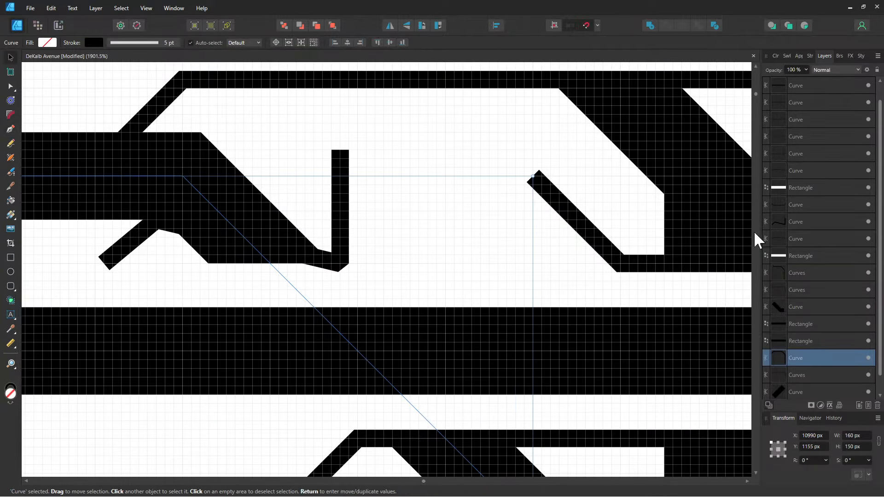
# - Convert the lower overpass's white rectangle to curves and add two nodes on its upper edge, the right one at X 11060 px, Y 1090 px
pyautogui.click(814, 259)
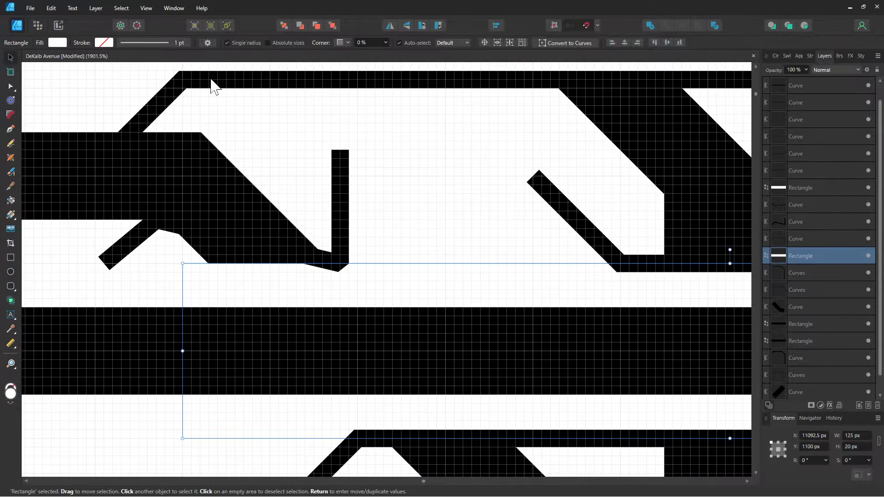
pyautogui.click(12, 87)
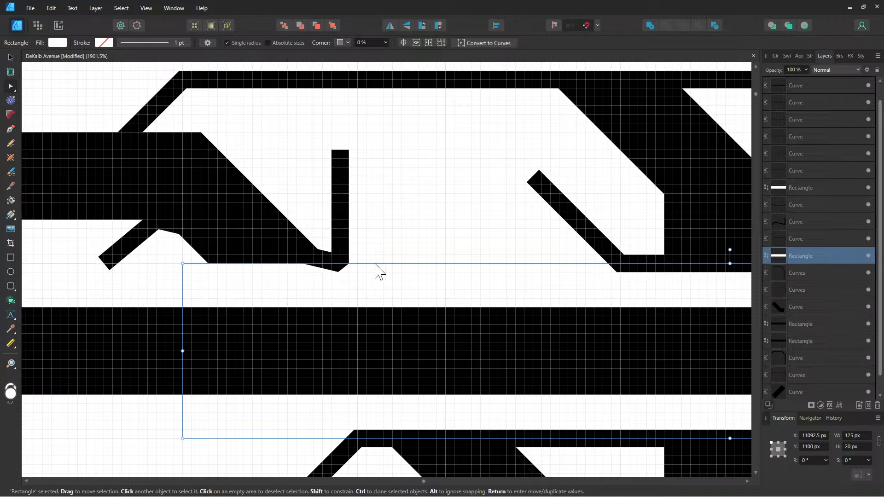
pyautogui.press('v')
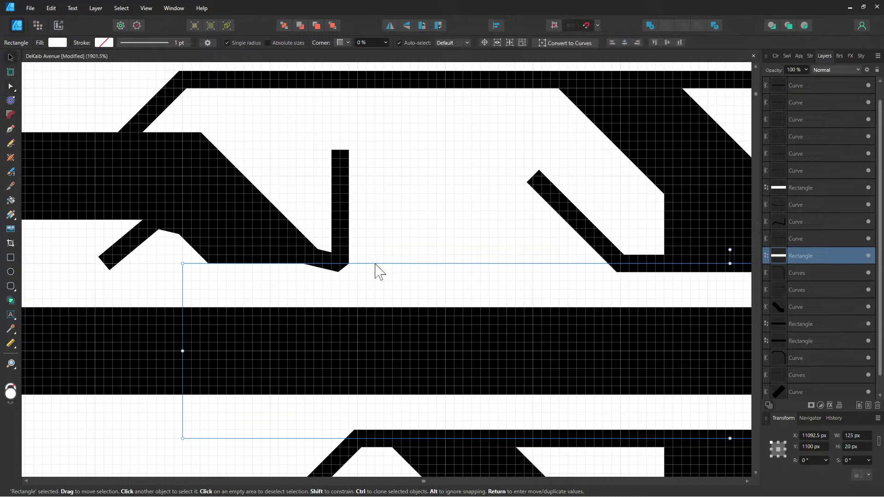
pyautogui.press('a')
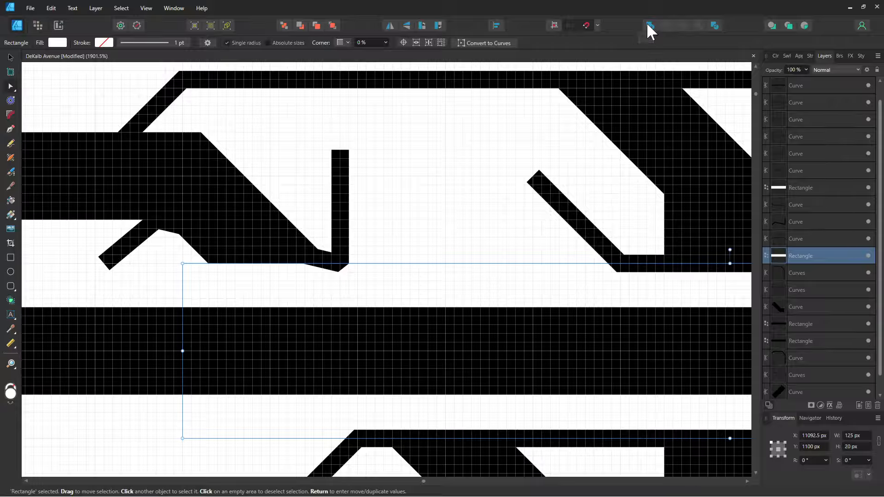
pyautogui.hotkey('ctrl', 'Return')
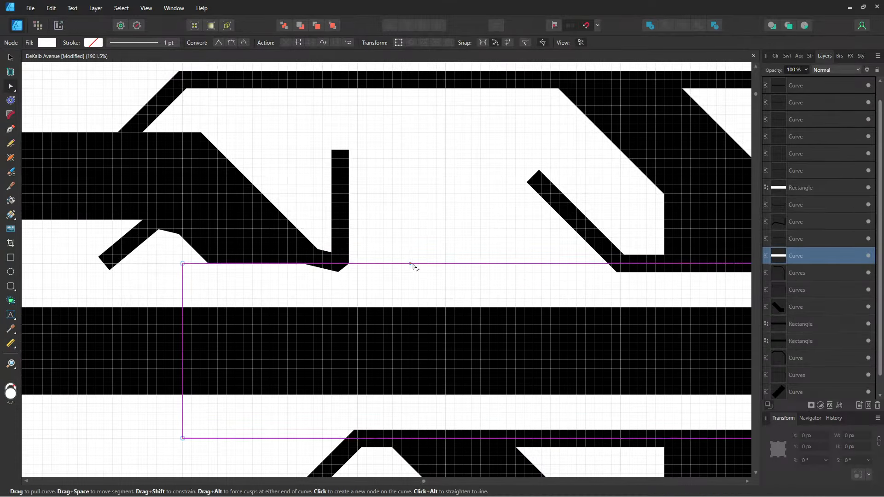
pyautogui.click(410, 264)
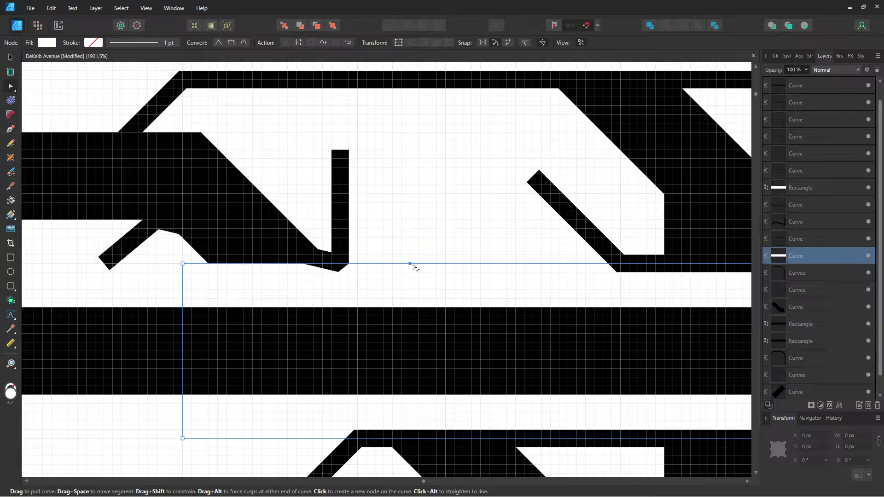
pyautogui.click(445, 263)
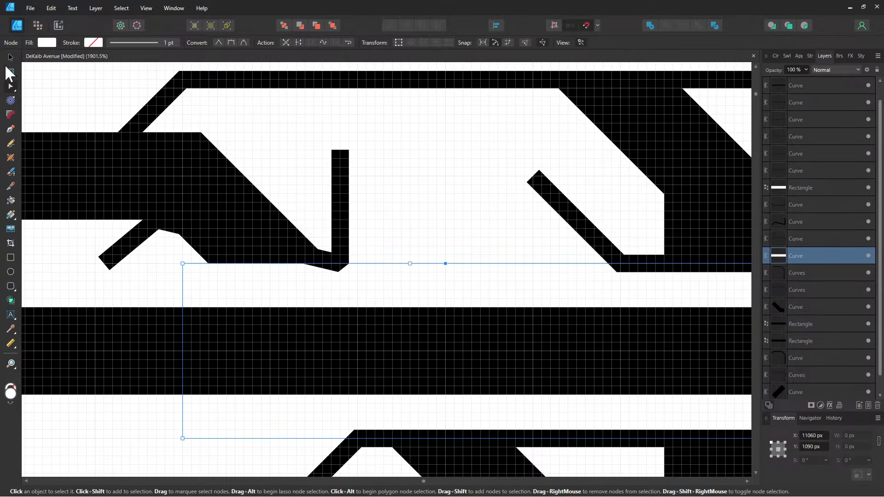
# - Slant the white mask across the short diagonal track, lowering its upper-left corner to Y 1093 px and placing the next node at X 11042 px, Y 1081 px
pyautogui.click(10, 57)
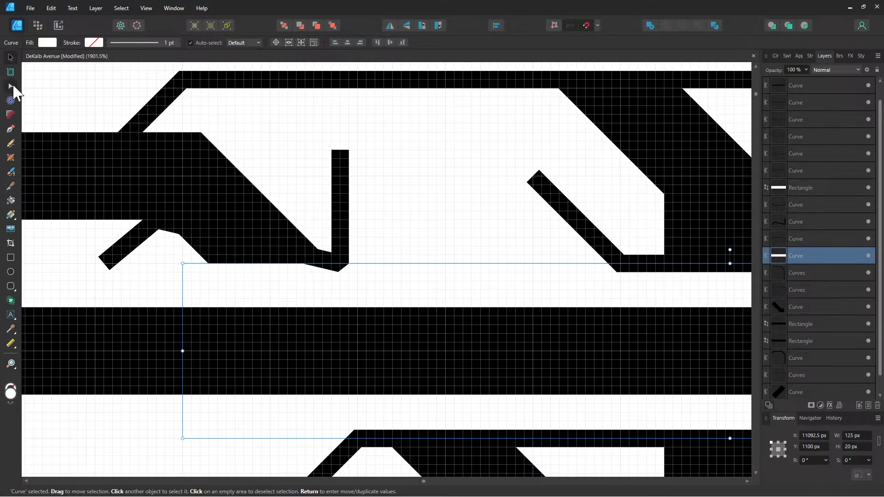
pyautogui.click(12, 86)
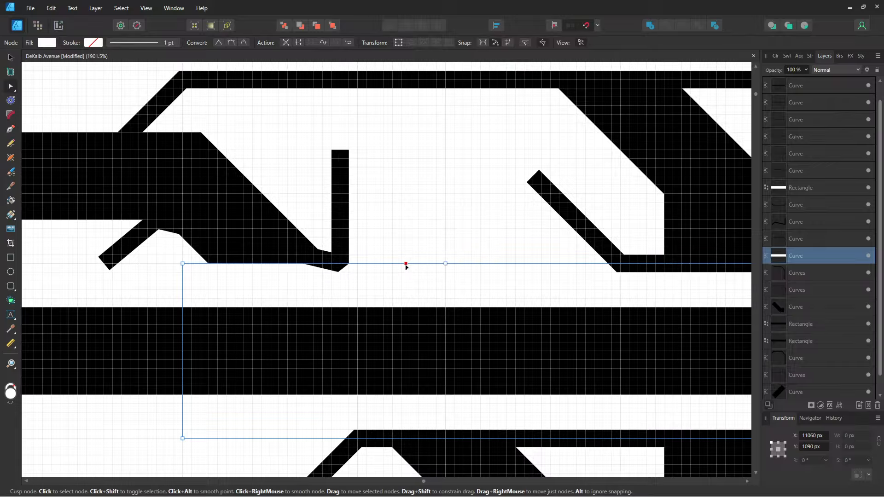
pyautogui.moveTo(405, 265); pyautogui.dragTo(356, 263)
pyautogui.moveTo(183, 263); pyautogui.dragTo(184, 291)
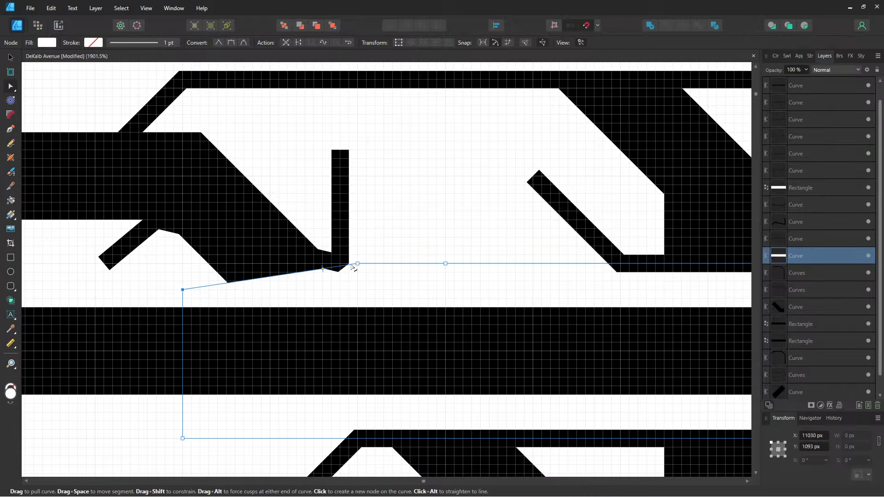
pyautogui.moveTo(357, 264)
pyautogui.mouseDown()
pyautogui.moveTo(300, 203)
pyautogui.moveTo(308, 206)
pyautogui.moveTo(305, 197)
pyautogui.mouseUp()
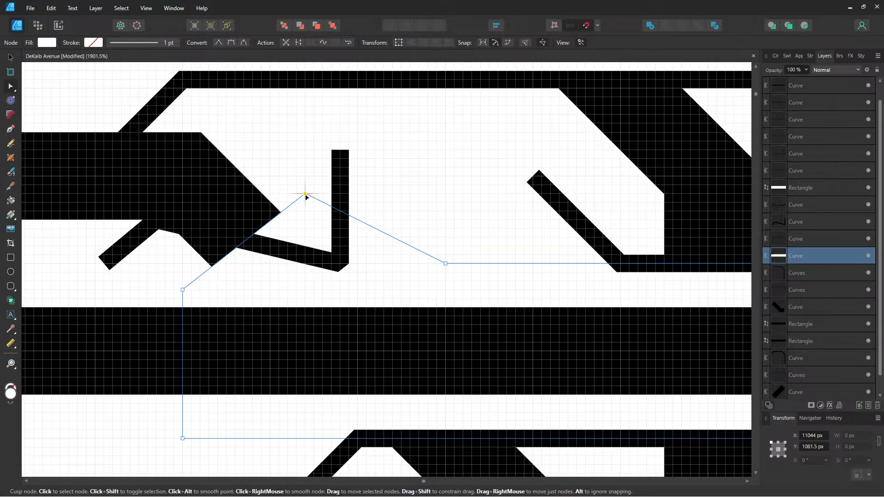
pyautogui.moveTo(306, 197); pyautogui.dragTo(282, 197)
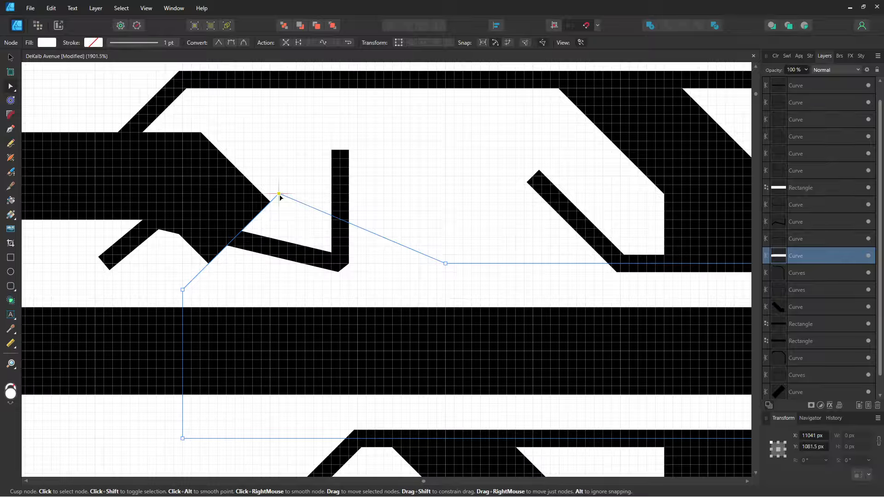
pyautogui.moveTo(279, 197); pyautogui.dragTo(289, 185)
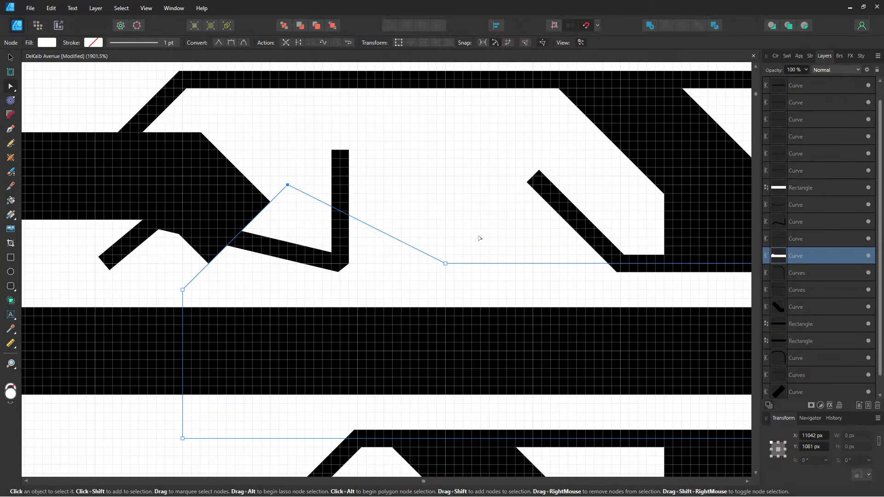
pyautogui.click(467, 247)
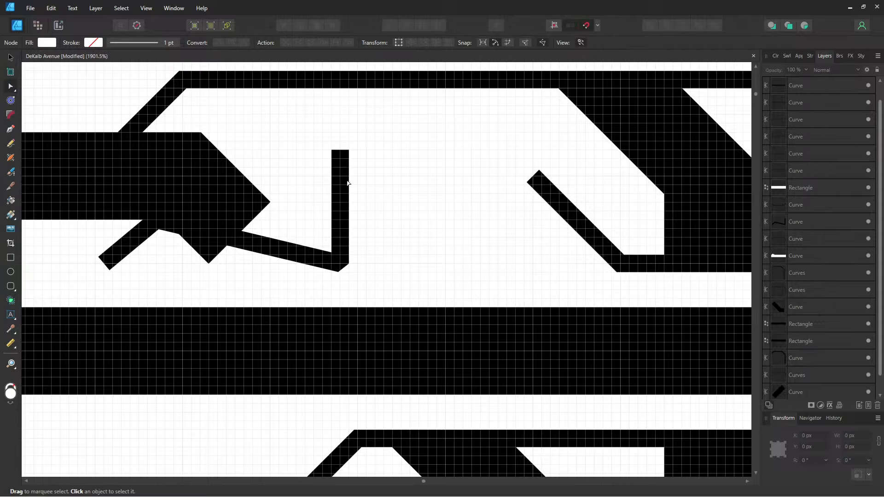
# - Reshape the small bracket along the slanted mask edge, with its right arm upright at X 11042 px and its left arm horizontal at Y 1092 px
pyautogui.click(340, 263)
pyautogui.click(340, 263)
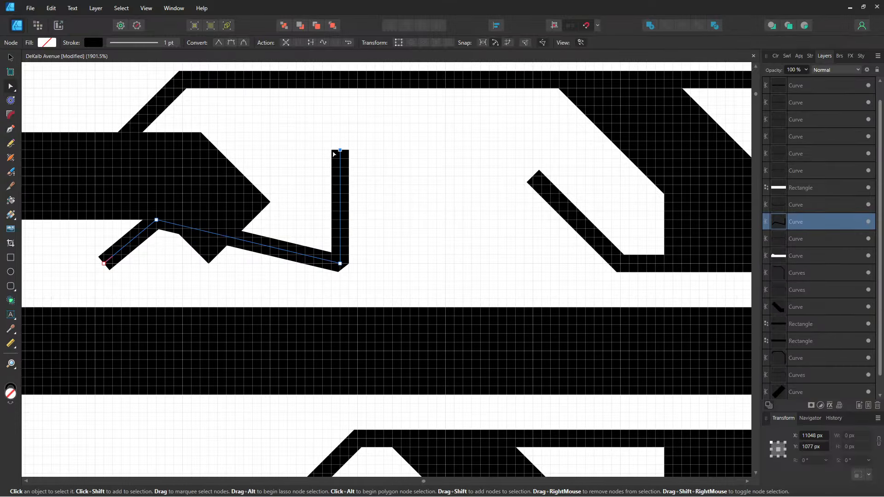
pyautogui.moveTo(334, 159); pyautogui.dragTo(312, 166)
pyautogui.moveTo(340, 264)
pyautogui.mouseDown()
pyautogui.moveTo(289, 200)
pyautogui.moveTo(279, 203)
pyautogui.mouseUp()
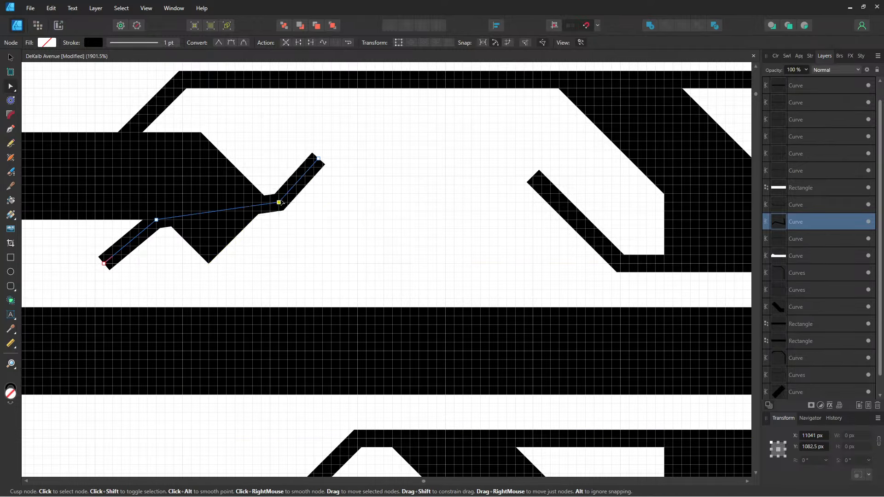
pyautogui.moveTo(157, 220)
pyautogui.mouseDown()
pyautogui.moveTo(201, 267)
pyautogui.moveTo(205, 284)
pyautogui.mouseUp()
pyautogui.moveTo(279, 202); pyautogui.dragTo(287, 194)
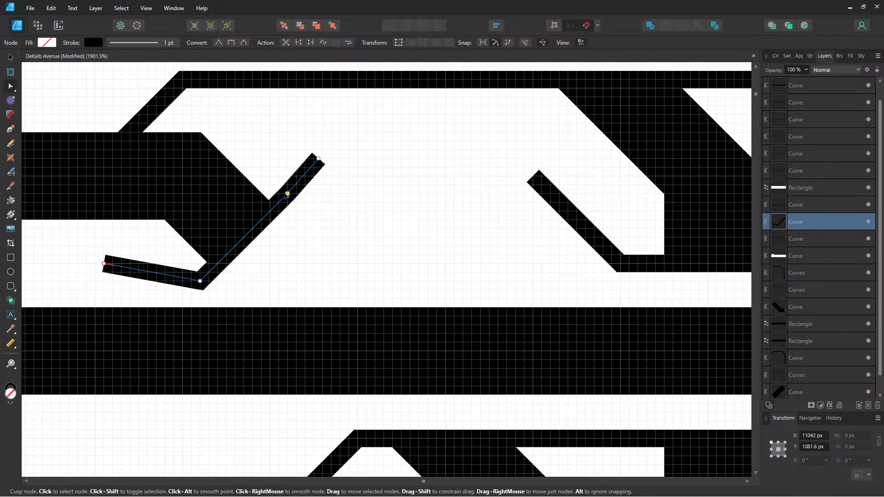
pyautogui.moveTo(319, 159); pyautogui.dragTo(287, 150)
pyautogui.moveTo(104, 265); pyautogui.dragTo(169, 287)
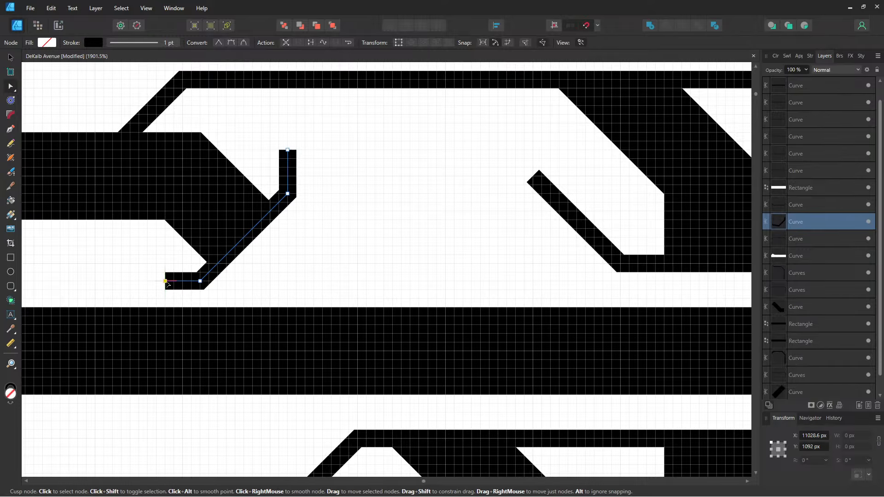
pyautogui.click(341, 278)
# - Shorten the left arm of the bracket below the lowest horizontal track, moving its end node to X 11046 px, Y 1114 px
pyautogui.scroll(-3, 340, 276)
pyautogui.scroll(-6, 341, 275)
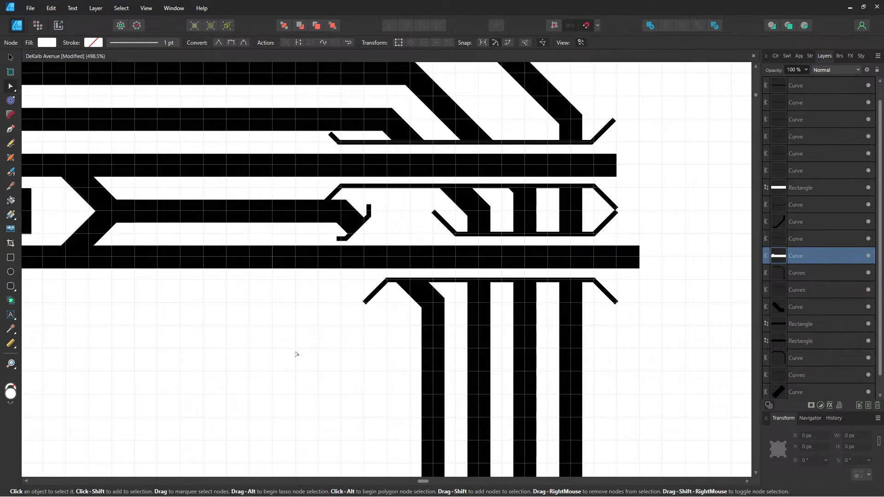
pyautogui.click(359, 322)
pyautogui.moveTo(359, 322); pyautogui.dragTo(271, 349)
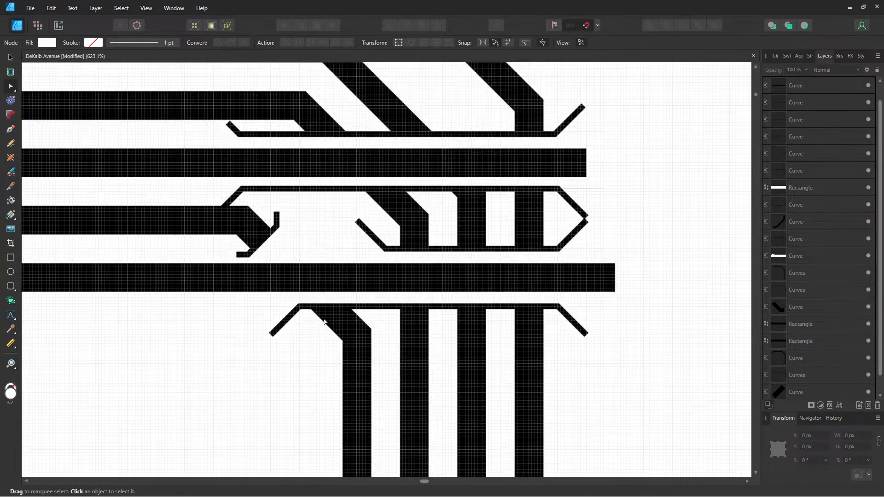
pyautogui.scroll(5, 272, 338)
pyautogui.moveTo(319, 330); pyautogui.dragTo(252, 308)
pyautogui.click(223, 332)
pyautogui.scroll(2, 253, 309)
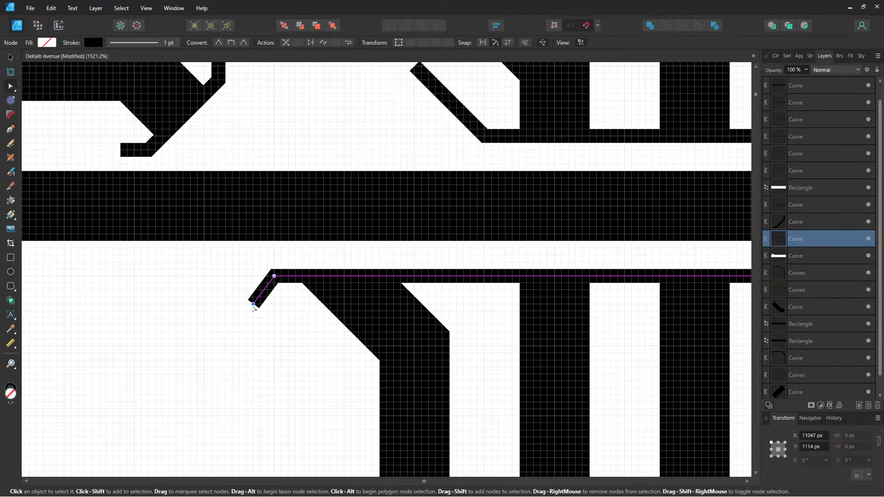
pyautogui.scroll(1, 253, 308)
pyautogui.moveTo(249, 303); pyautogui.dragTo(246, 304)
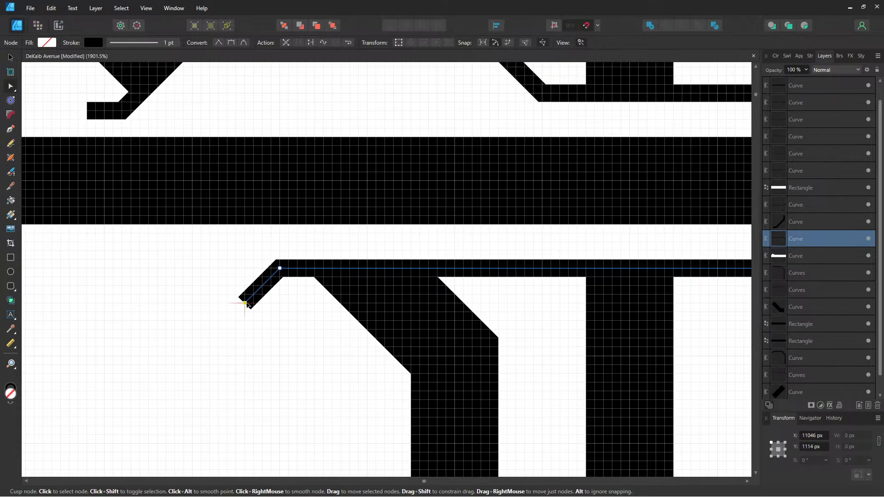
# - Shorten the right arm of the bracket below the lowest horizontal track, moving its end node to X 11144 px, Y 1114 px
pyautogui.moveTo(691, 304); pyautogui.dragTo(300, 241)
pyautogui.moveTo(379, 253); pyautogui.dragTo(718, 252)
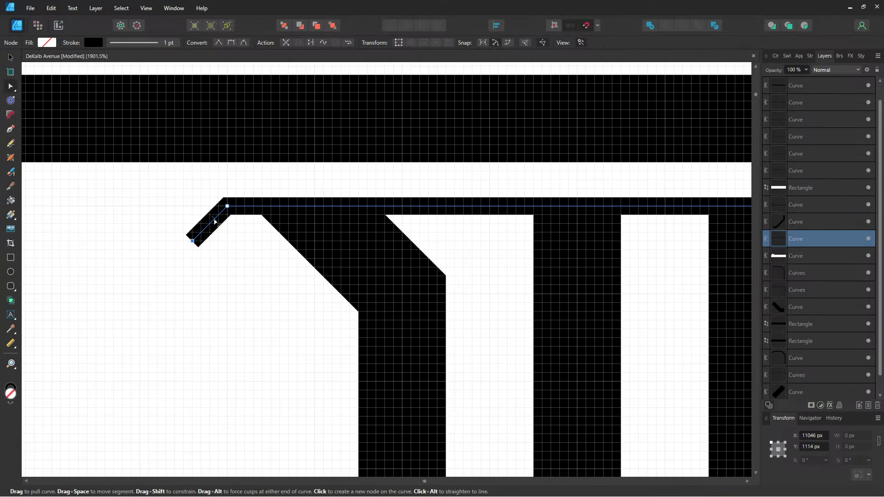
pyautogui.moveTo(205, 196); pyautogui.dragTo(298, 367)
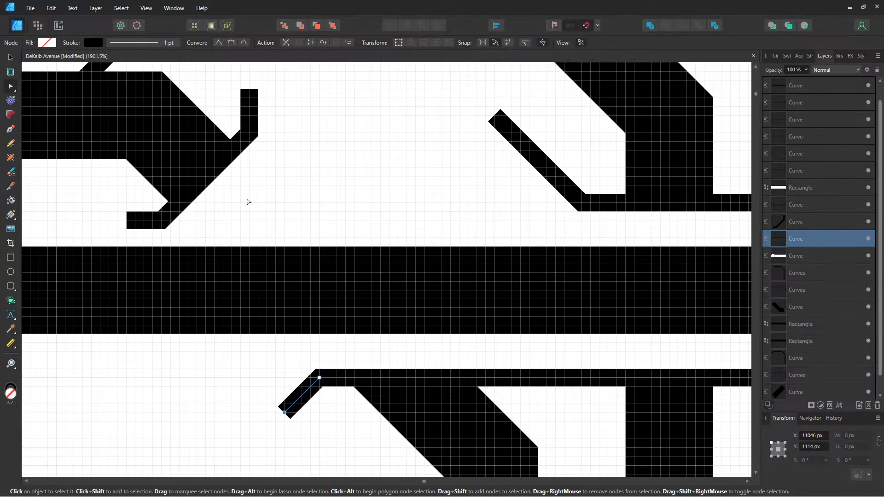
pyautogui.moveTo(248, 201); pyautogui.dragTo(287, 215)
pyautogui.click(203, 237)
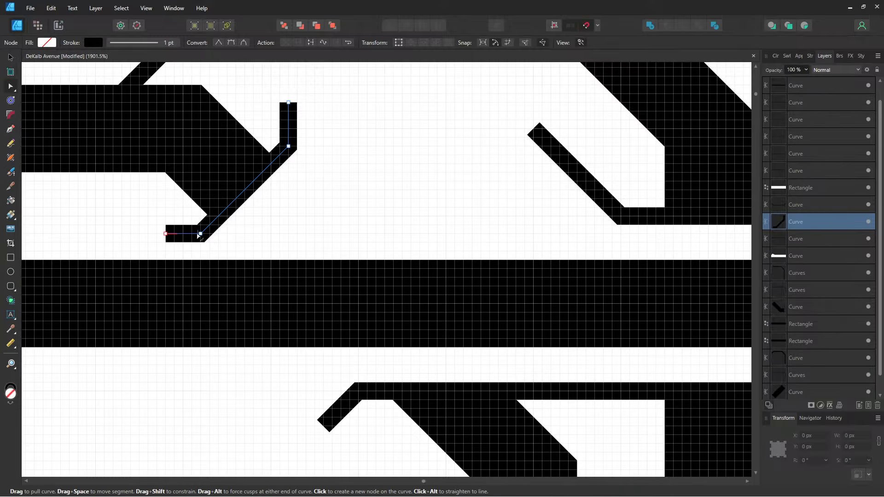
pyautogui.moveTo(466, 272); pyautogui.dragTo(245, 158)
pyautogui.moveTo(521, 270); pyautogui.dragTo(213, 180)
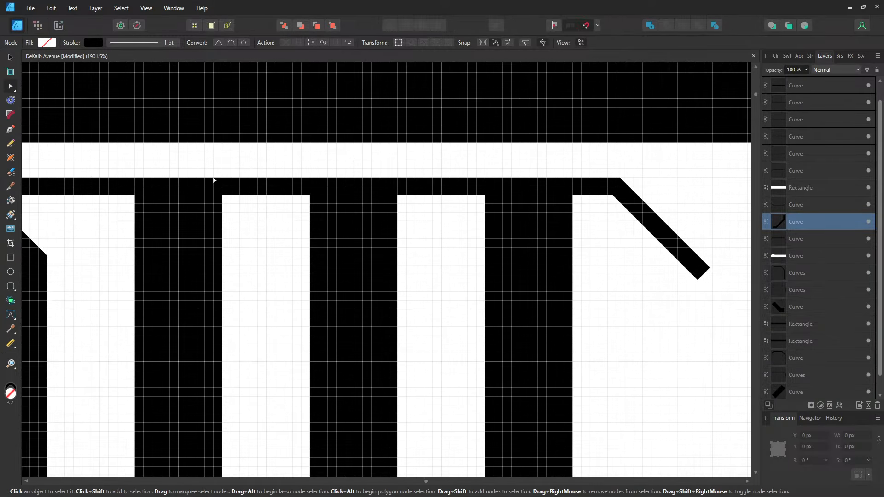
pyautogui.moveTo(602, 288); pyautogui.dragTo(482, 253)
pyautogui.click(568, 237)
pyautogui.click(584, 239)
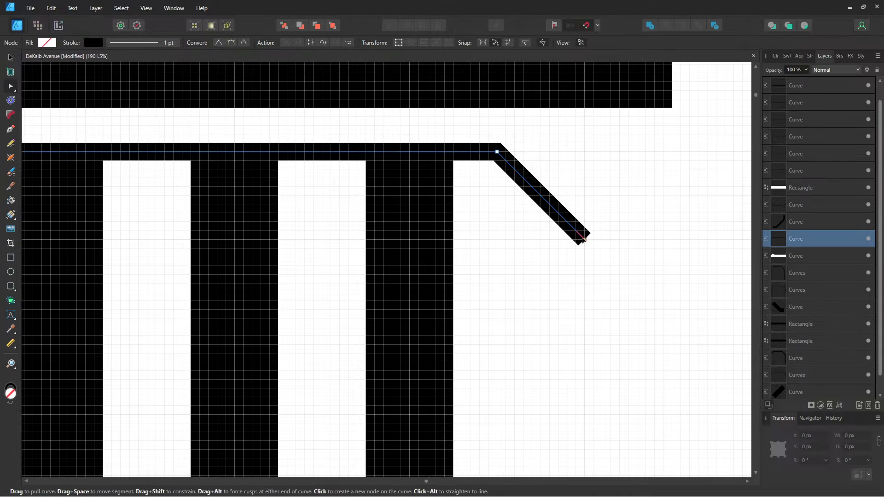
pyautogui.moveTo(583, 239)
pyautogui.mouseDown()
pyautogui.moveTo(510, 173)
pyautogui.moveTo(532, 188)
pyautogui.mouseUp()
# - Shorten the right arm of the bracket above the lowest horizontal track, moving its end node to X 11144 px, Y 1086 px
pyautogui.scroll(5, 452, 302)
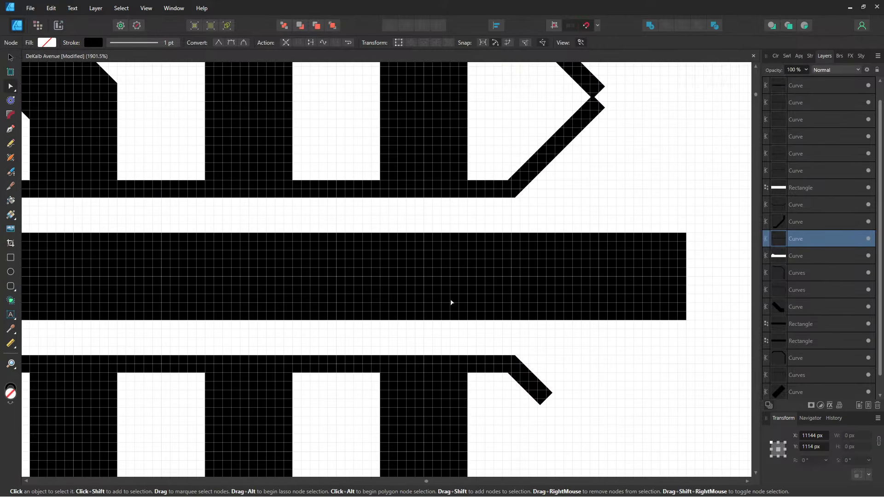
pyautogui.click(561, 172)
pyautogui.click(563, 176)
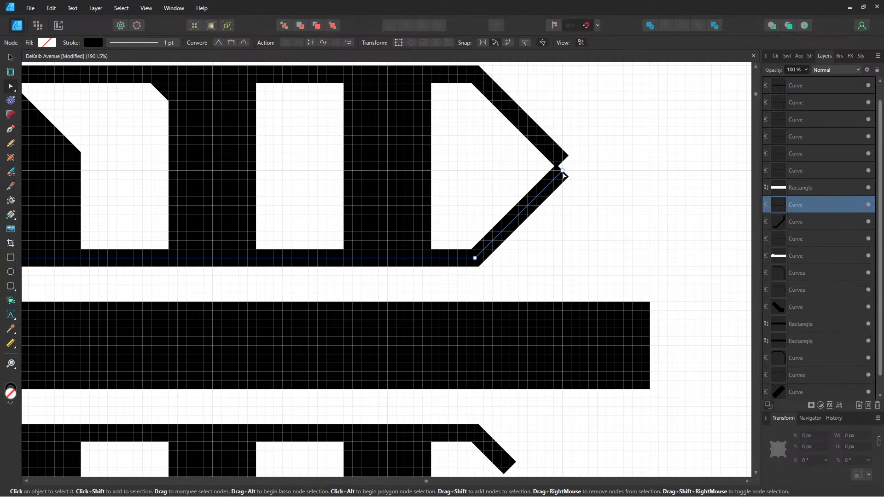
pyautogui.moveTo(561, 171)
pyautogui.mouseDown()
pyautogui.moveTo(504, 232)
pyautogui.moveTo(509, 326)
pyautogui.mouseUp()
# - Shorten the left arm of the bracket above the lowest horizontal track, moving its end node to X 11076 px, Y 1086 px
pyautogui.moveTo(32, 210); pyautogui.dragTo(430, 227)
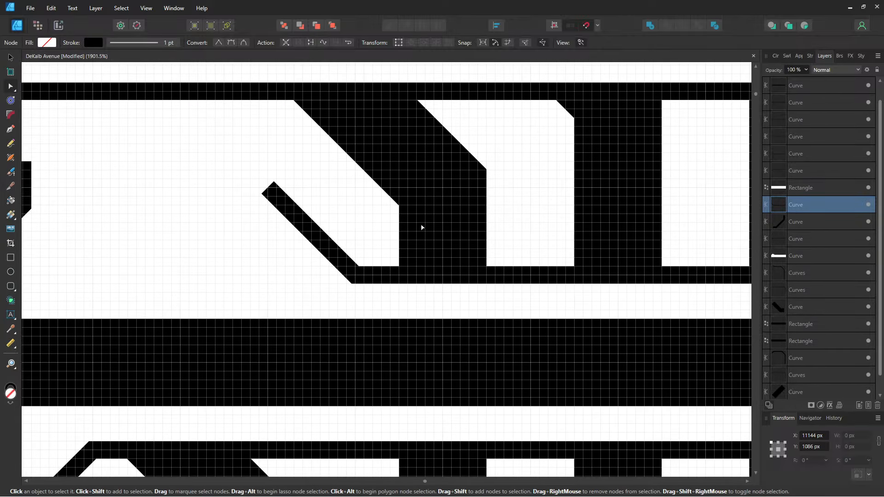
pyautogui.moveTo(268, 188); pyautogui.dragTo(320, 240)
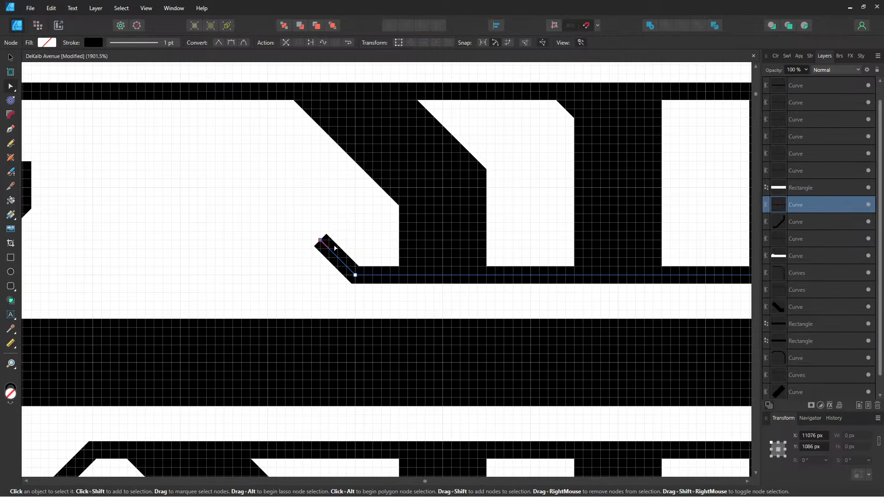
pyautogui.moveTo(513, 227); pyautogui.dragTo(438, 235)
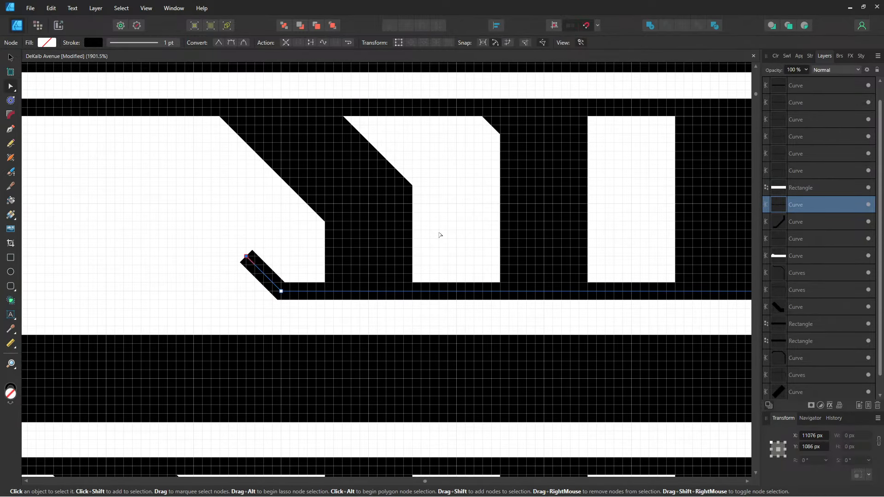
# - Shorten the right arm of the bracket below the upper overpass track, moving its end node to X 11144 px, Y 1073 px
pyautogui.scroll(-5, 440, 235)
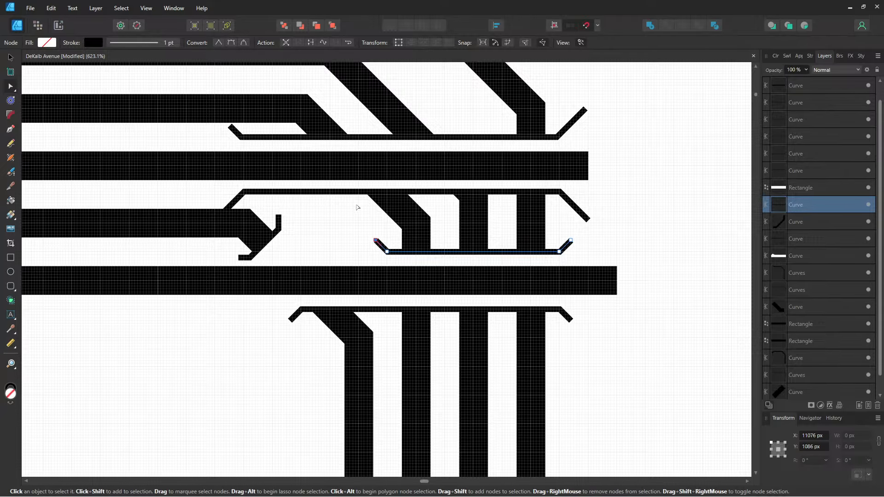
pyautogui.scroll(2, 358, 207)
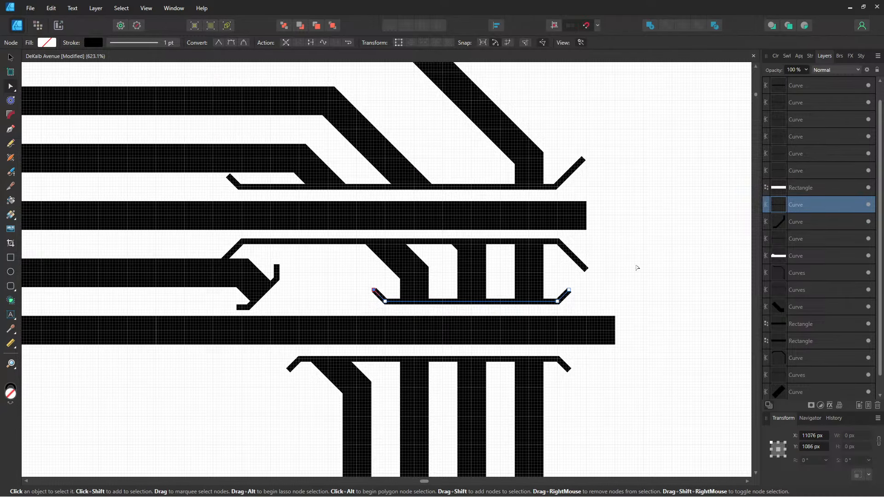
pyautogui.scroll(5, 624, 275)
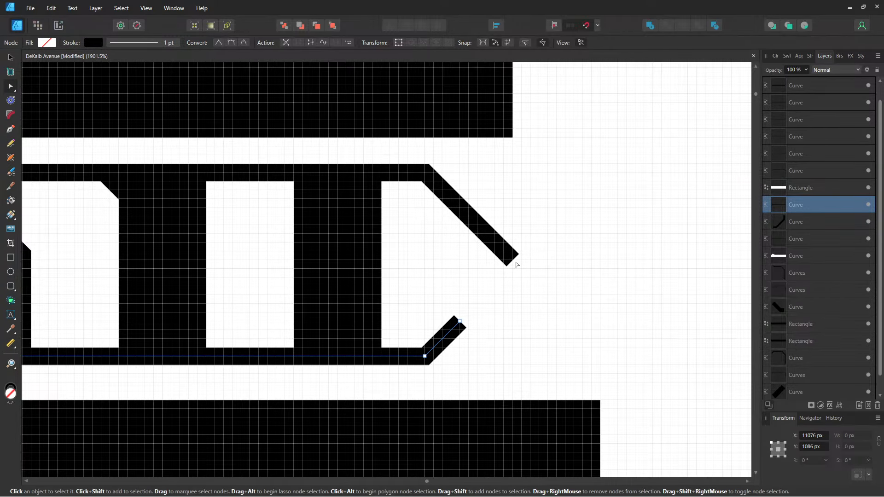
pyautogui.click(511, 258)
pyautogui.moveTo(511, 258); pyautogui.dragTo(452, 202)
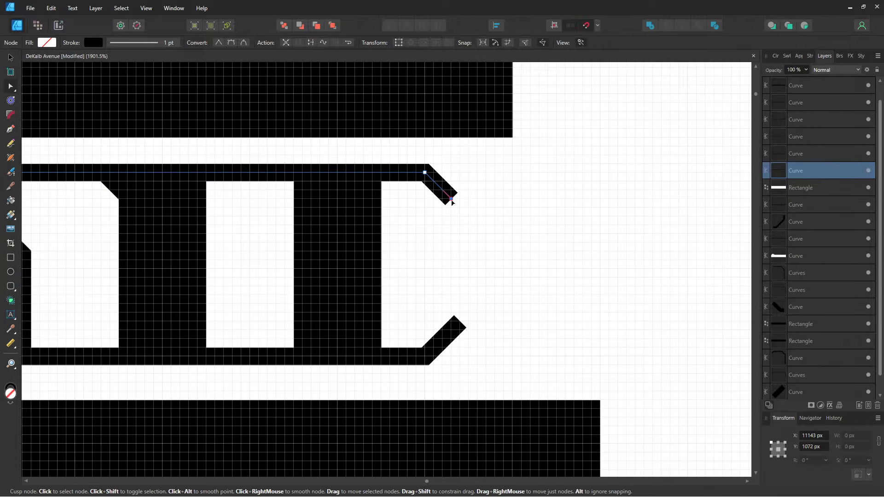
# - Pull the left corner of that lower bracket in near the diagonal track and set its end node at X 11065 px, Y 1072 px
pyautogui.scroll(2, 462, 164)
pyautogui.hscroll(-4, 210, 240)
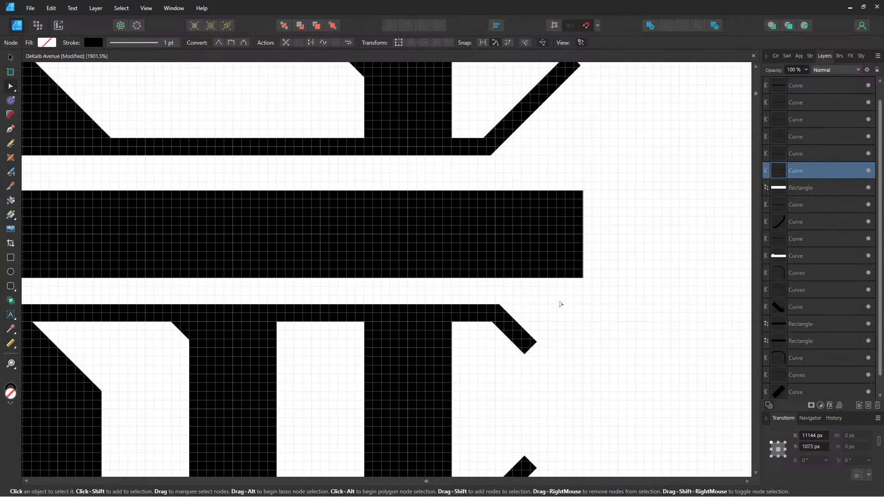
pyautogui.scroll(-2, 210, 240)
pyautogui.hscroll(-5, 211, 240)
pyautogui.hscroll(-3, 253, 243)
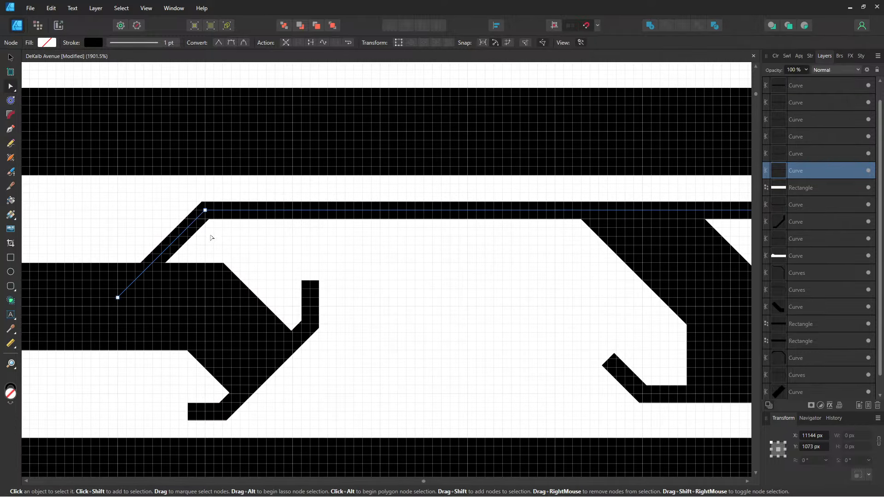
pyautogui.moveTo(205, 210); pyautogui.dragTo(464, 209)
pyautogui.hscroll(5, 280, 256)
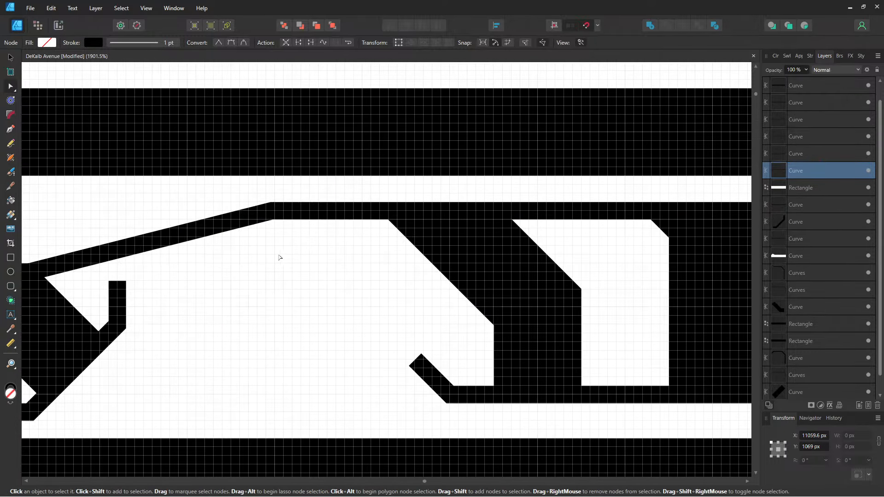
pyautogui.scroll(-1, 242, 256)
pyautogui.scroll(-1, 242, 256)
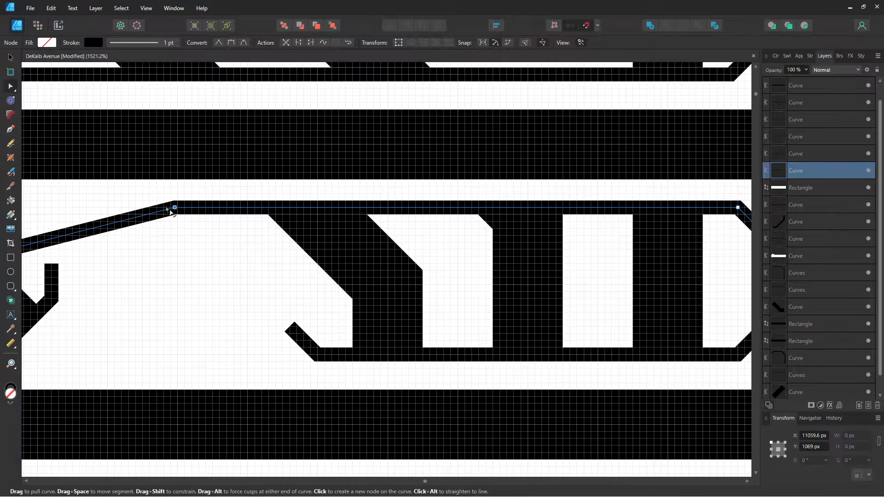
pyautogui.moveTo(175, 210); pyautogui.dragTo(236, 208)
pyautogui.hscroll(-3, 293, 244)
pyautogui.moveTo(293, 244); pyautogui.dragTo(377, 219)
pyautogui.scroll(-3, 357, 253)
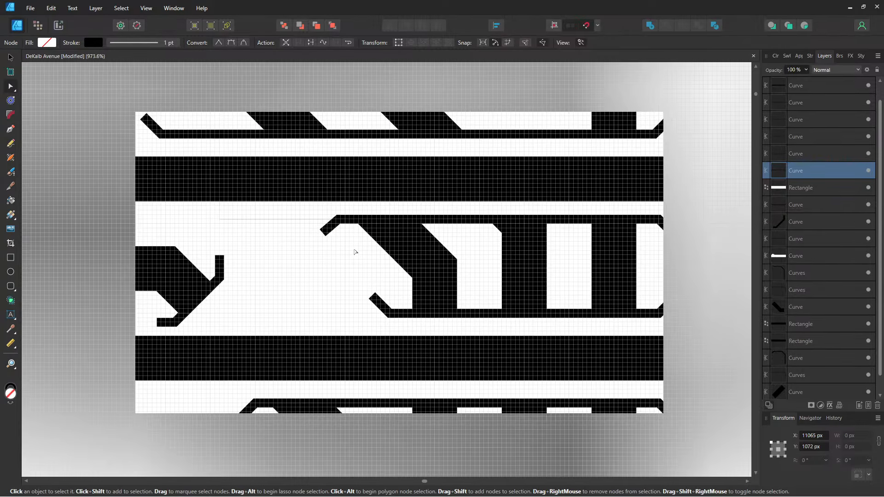
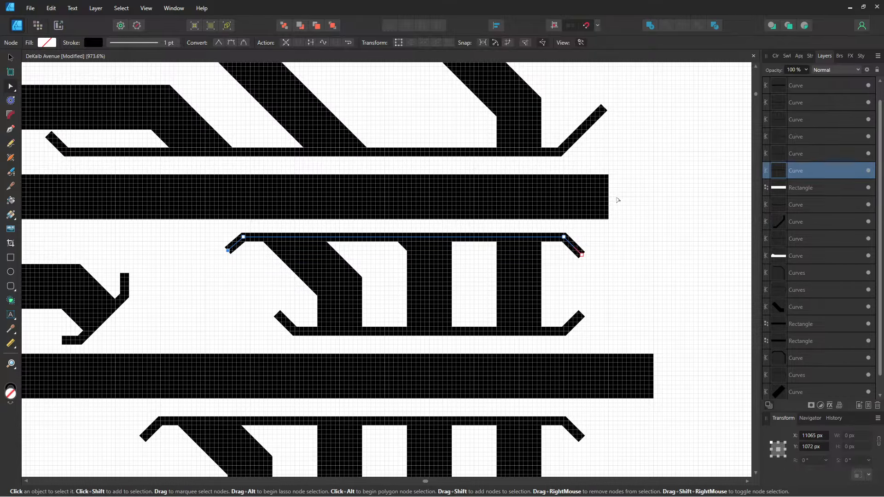
# - Shorten the right arm of the bracket above the upper overpass track, moving its end node to X 11143 px, Y 1046 px
pyautogui.scroll(2, 612, 184)
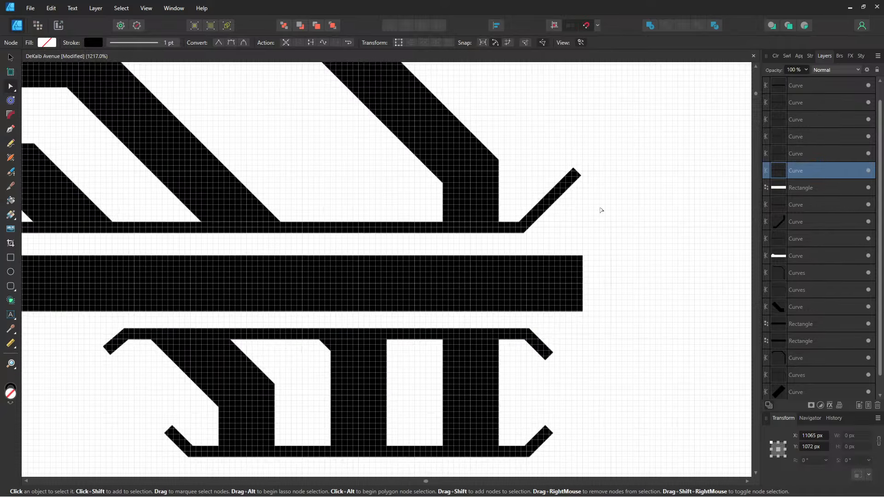
pyautogui.click(576, 173)
pyautogui.moveTo(577, 173); pyautogui.dragTo(540, 211)
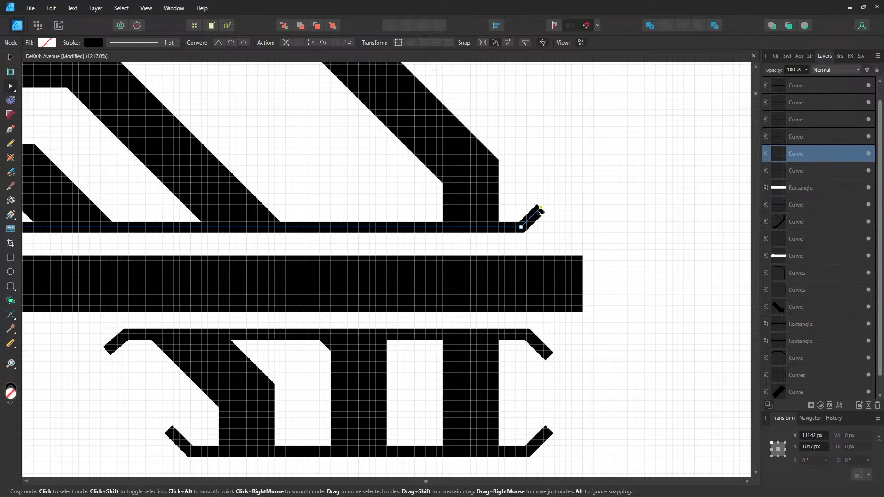
pyautogui.scroll(4, 540, 211)
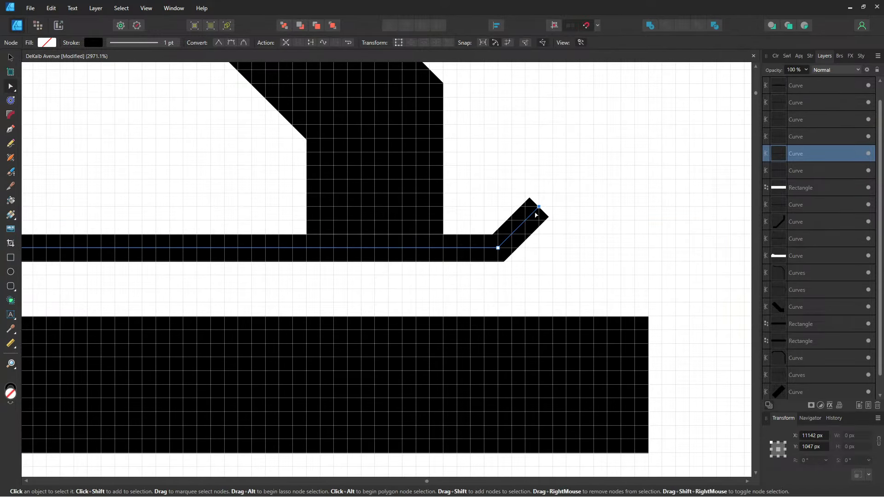
pyautogui.moveTo(539, 207); pyautogui.dragTo(553, 193)
pyautogui.scroll(-4, 428, 211)
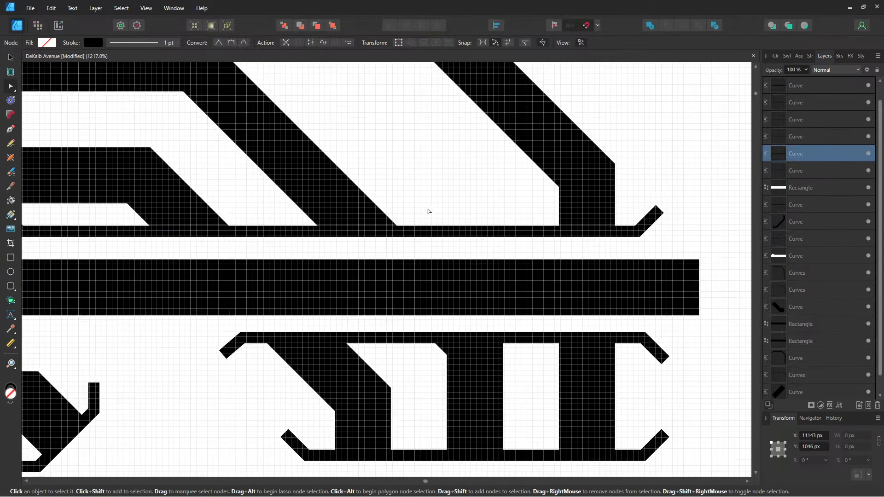
# - Pull the left corner of the bracket above the upper overpass track inward and place its end node at X 11043 px, Y 1046 px
pyautogui.moveTo(429, 211); pyautogui.dragTo(369, 196)
pyautogui.scroll(-2, 416, 217)
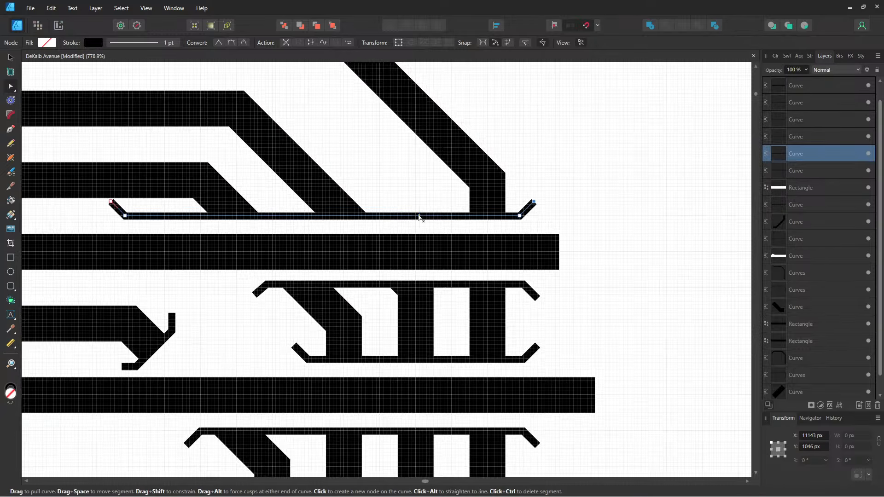
pyautogui.moveTo(440, 235); pyautogui.dragTo(597, 242)
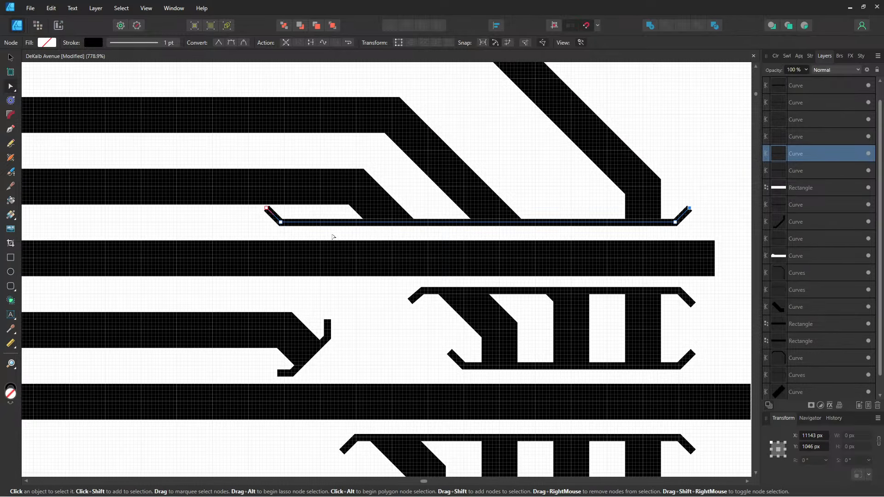
pyautogui.scroll(2, 333, 236)
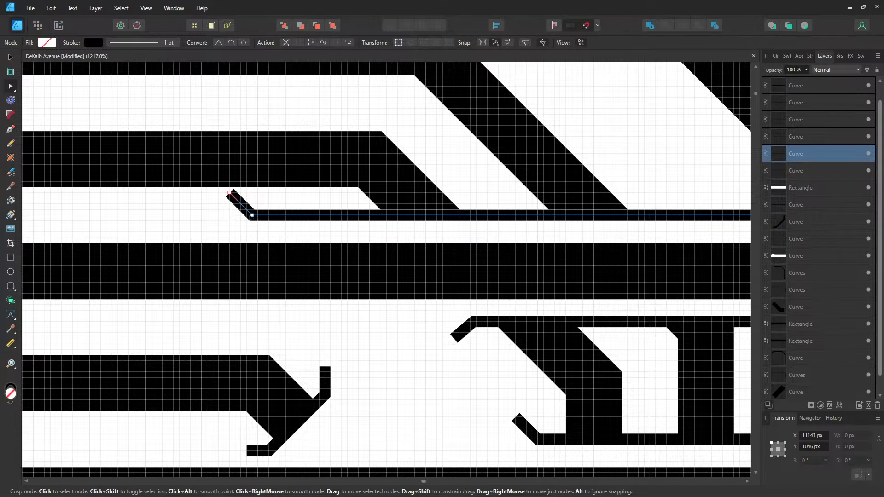
pyautogui.moveTo(253, 217); pyautogui.dragTo(353, 215)
pyautogui.moveTo(230, 193)
pyautogui.mouseDown()
pyautogui.moveTo(321, 197)
pyautogui.moveTo(348, 208)
pyautogui.moveTo(331, 198)
pyautogui.mouseUp()
pyautogui.scroll(3, 352, 217)
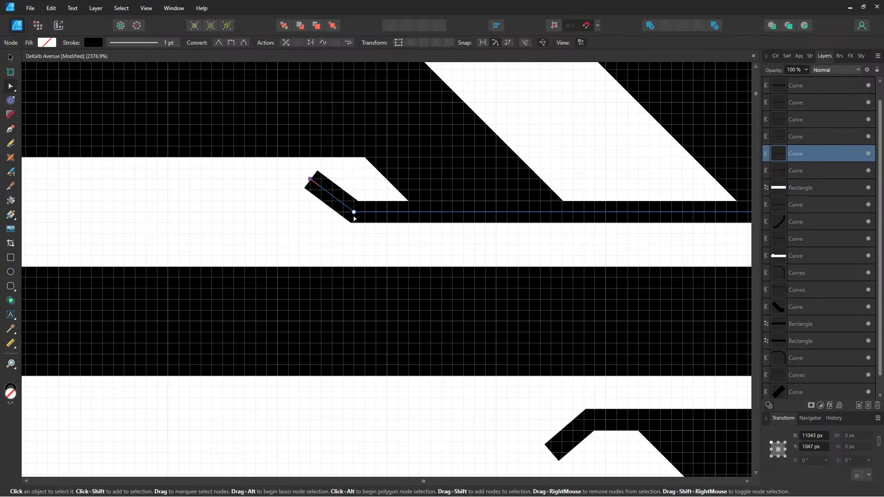
pyautogui.moveTo(310, 178)
pyautogui.mouseDown()
pyautogui.moveTo(321, 179)
pyautogui.moveTo(310, 168)
pyautogui.mouseUp()
pyautogui.scroll(-8, 372, 252)
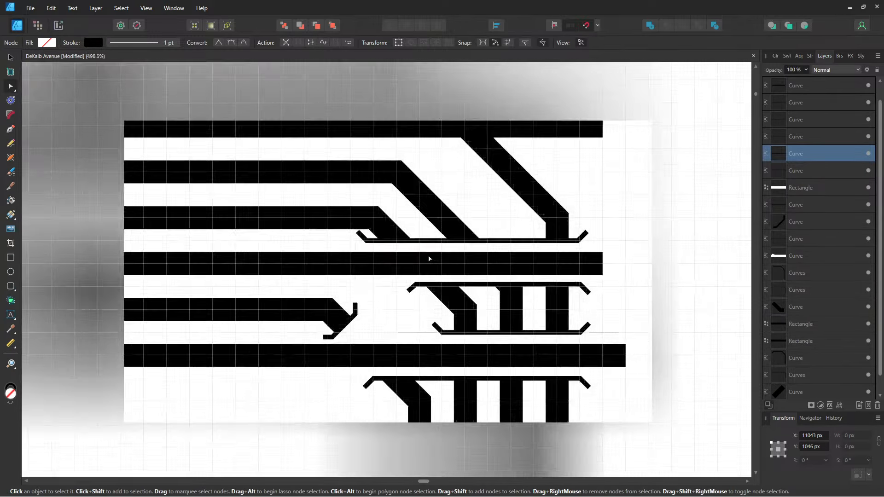
pyautogui.click(638, 254)
pyautogui.moveTo(629, 244); pyautogui.dragTo(556, 251)
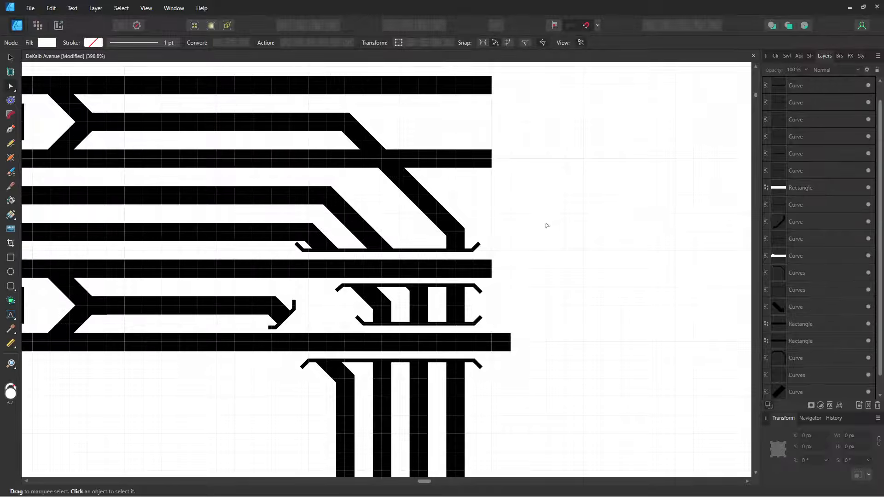
pyautogui.moveTo(546, 225); pyautogui.dragTo(559, 274)
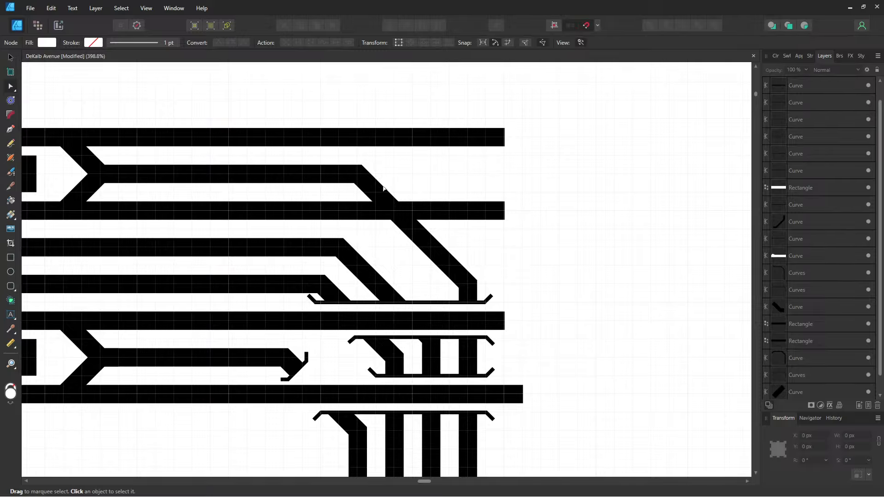
pyautogui.scroll(5, 455, 341)
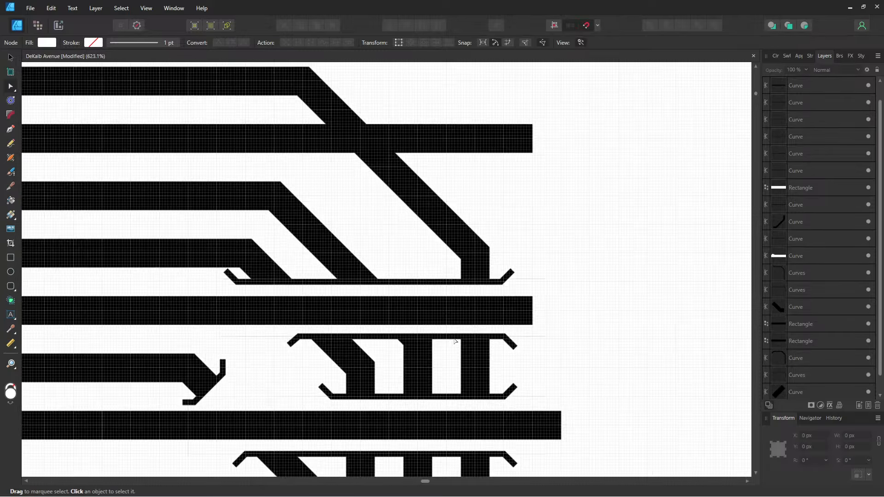
pyautogui.click(335, 290)
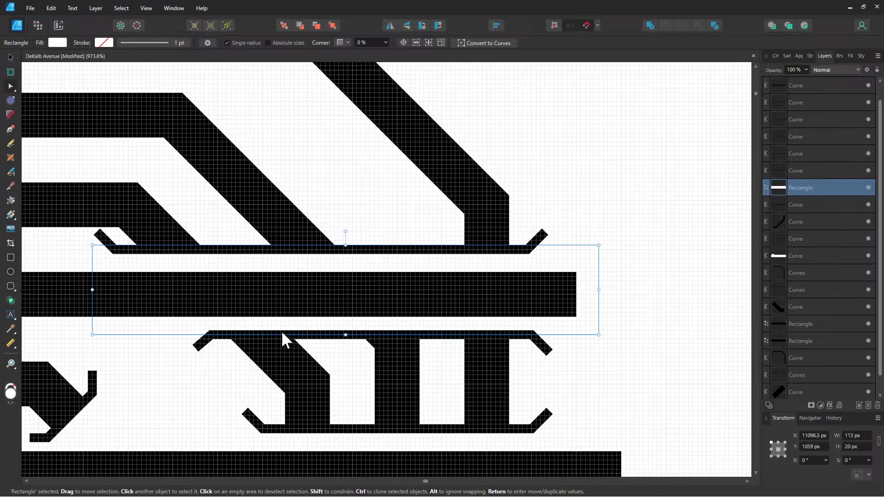
pyautogui.keyDown('shift'); pyautogui.click(259, 334); pyautogui.keyUp('shift')
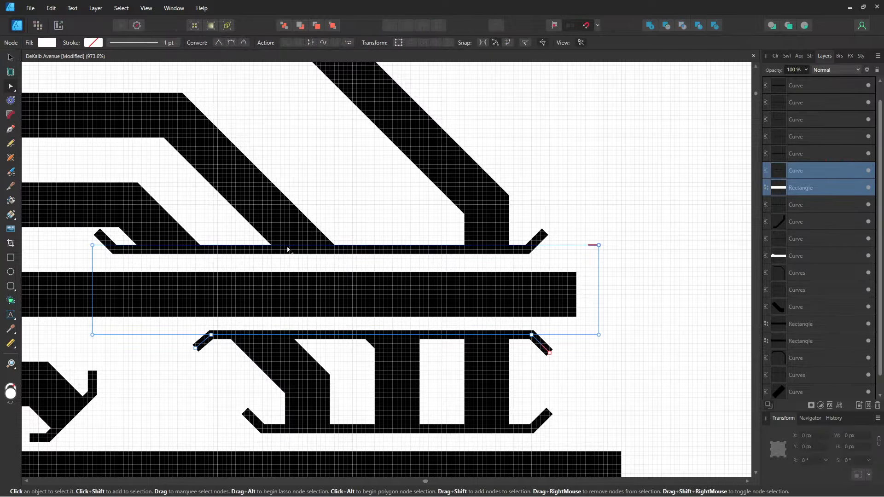
pyautogui.click(648, 164)
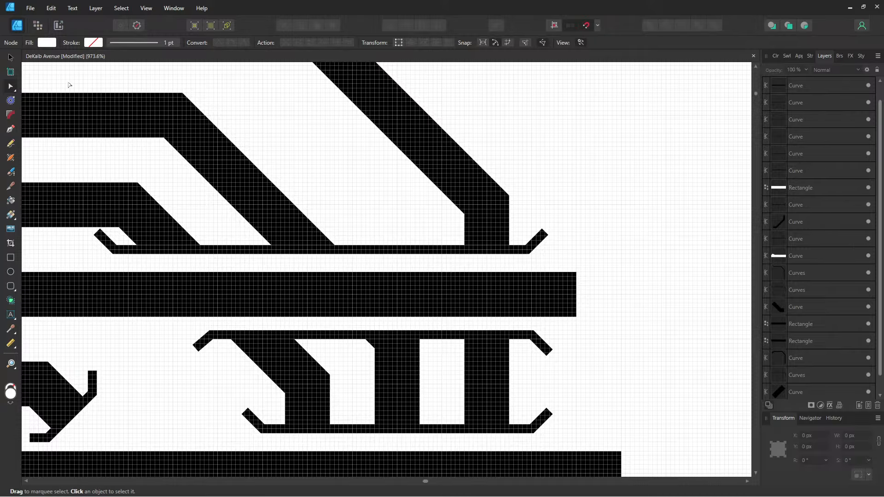
# - Duplicate the upper overpass's white mask rectangle together with the brackets above and below it
pyautogui.click(11, 56)
pyautogui.click(252, 252)
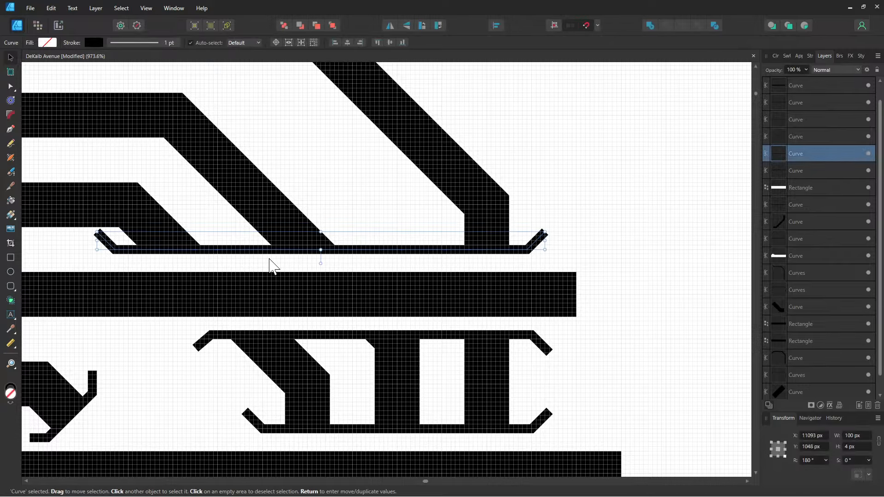
pyautogui.keyDown('shift'); pyautogui.click(273, 282); pyautogui.keyUp('shift')
pyautogui.keyDown('shift'); pyautogui.click(272, 335); pyautogui.keyUp('shift')
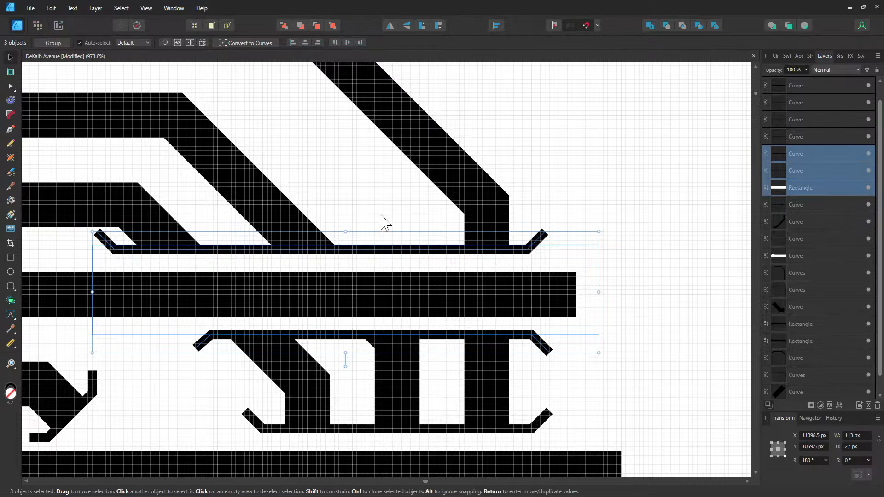
pyautogui.moveTo(424, 210); pyautogui.dragTo(590, 407)
pyautogui.hotkey('ctrl', 'c')
pyautogui.hotkey('ctrl', 'v')
# - Place the copied mask and brackets around the next crossing horizontal track above, at X 11088.5 px, Y 999 px
pyautogui.moveTo(505, 355); pyautogui.dragTo(468, 289)
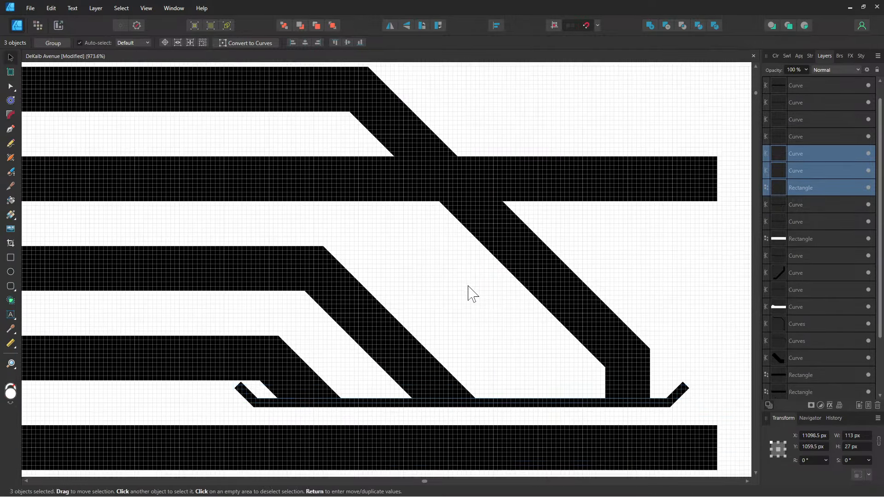
pyautogui.moveTo(490, 382); pyautogui.dragTo(444, 111)
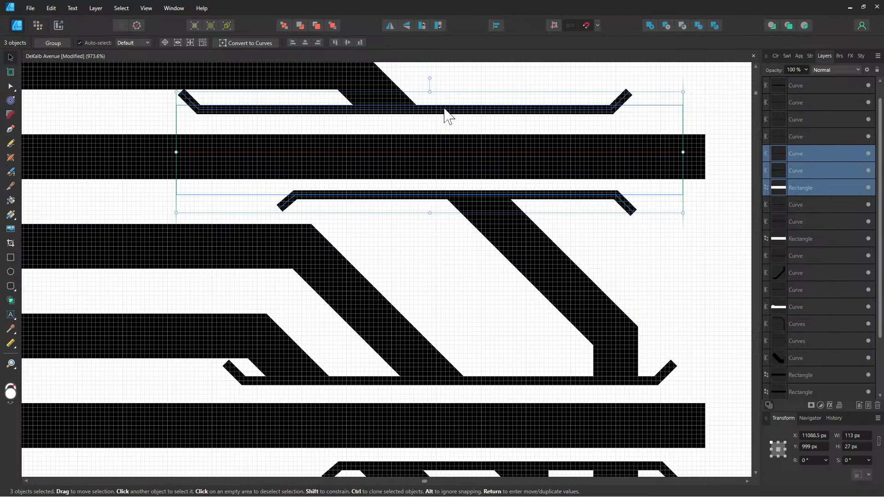
pyautogui.scroll(3, 505, 295)
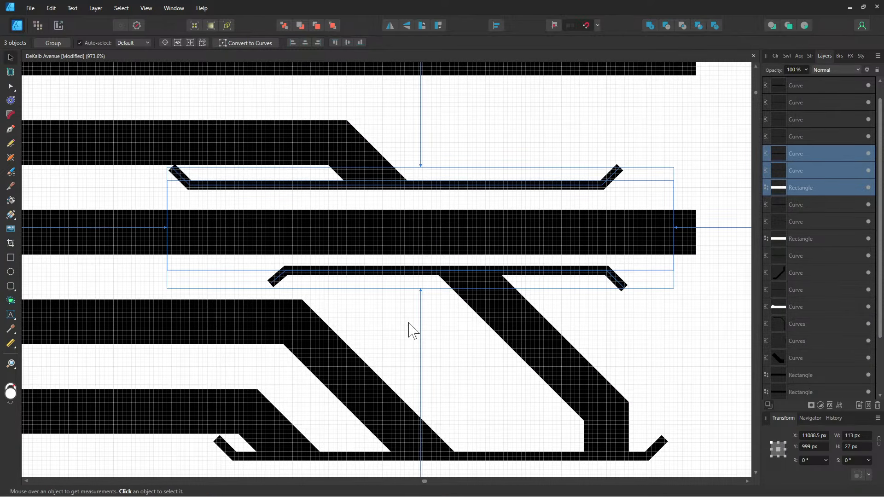
# - Try to shorten the copied upper bracket, moving its right corner node to X 11091 px, Y 989.5 px and end node to X 11095 px, Y 986 px
pyautogui.keyDown('ctrl'); pyautogui.scroll(1, 411, 330); pyautogui.keyUp('ctrl')
pyautogui.click(16, 87)
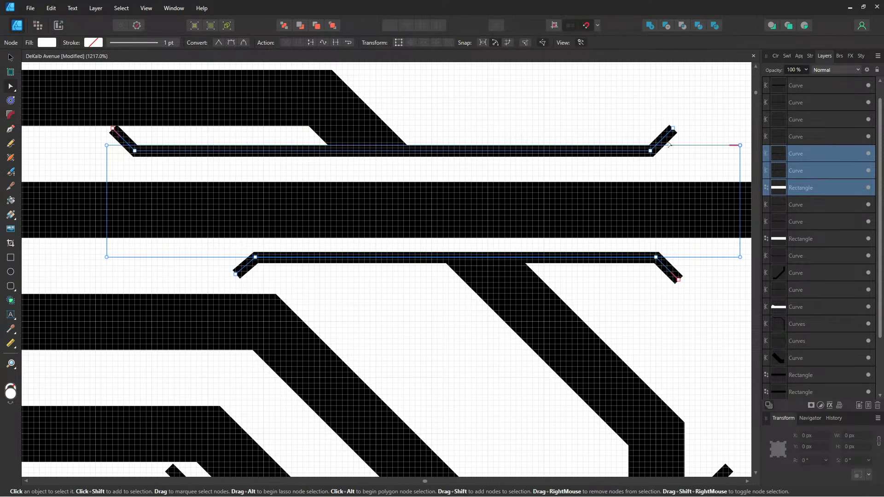
pyautogui.moveTo(652, 152); pyautogui.dragTo(438, 152)
pyautogui.keyDown('ctrl'); pyautogui.scroll(1, 439, 153); pyautogui.keyUp('ctrl')
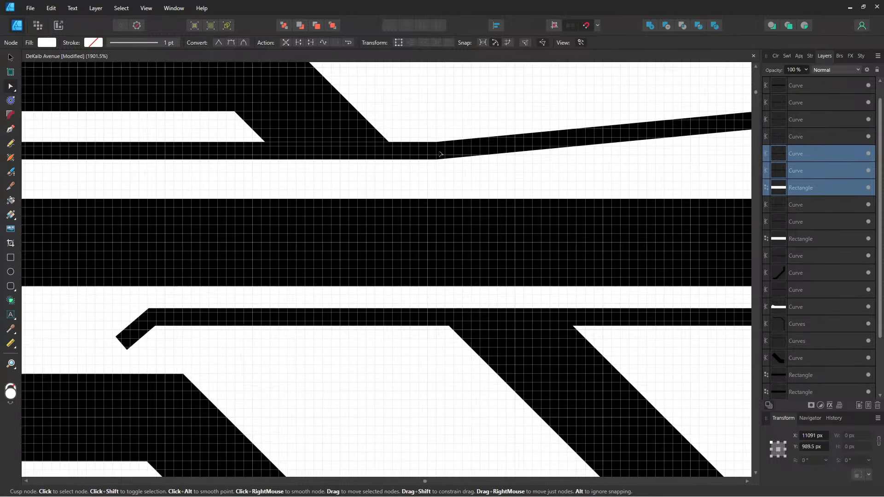
pyautogui.keyDown('ctrl'); pyautogui.scroll(1, 433, 175); pyautogui.keyUp('ctrl')
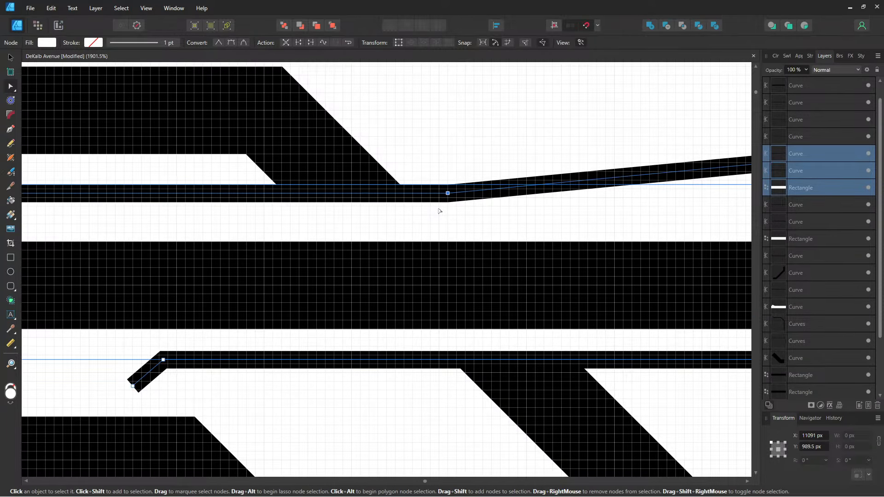
pyautogui.keyDown('ctrl'); pyautogui.scroll(-1, 440, 211); pyautogui.keyUp('ctrl')
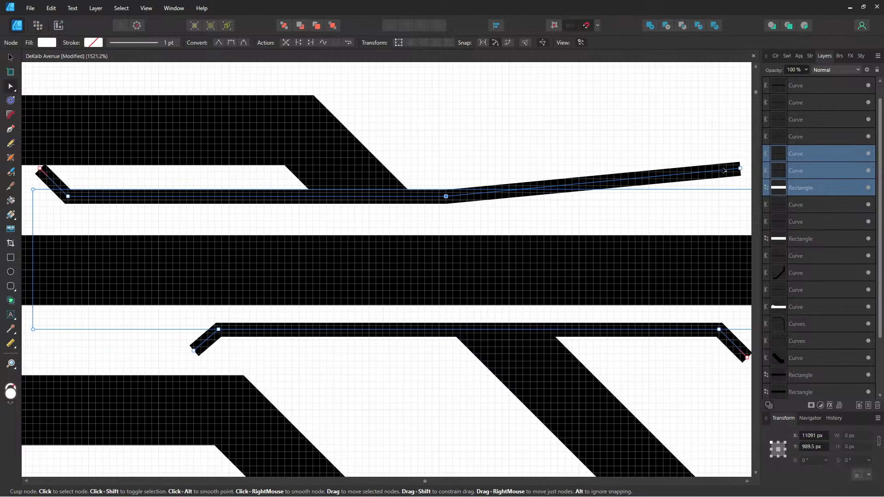
pyautogui.moveTo(737, 173); pyautogui.dragTo(475, 173)
pyautogui.scroll(3, 467, 195)
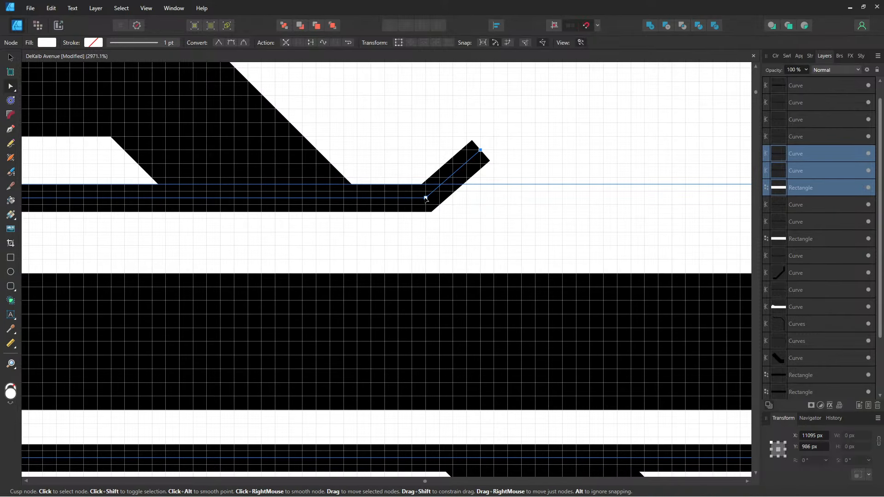
pyautogui.moveTo(425, 198); pyautogui.dragTo(436, 202)
# - Undo the upper bracket's node moves and the placement of the copied mask and brackets
pyautogui.hotkey('ctrl', 'z')
pyautogui.hotkey('ctrl', 'z')
pyautogui.hotkey('ctrl', 'z')
pyautogui.hotkey('ctrl', 'z')
pyautogui.hotkey('ctrl', 'z')
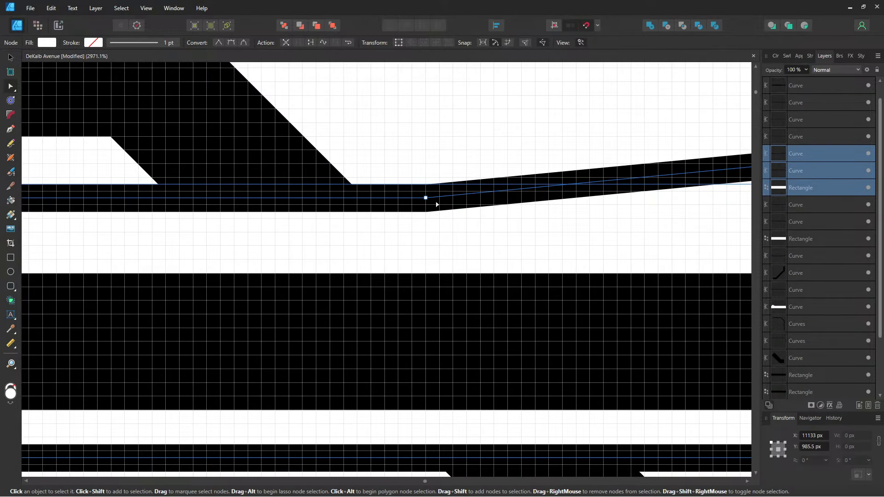
# - Move the copied mask and brackets up around the next crossing horizontal track, at X 11086 px, Y 1000.5 px
pyautogui.scroll(-7, 437, 204)
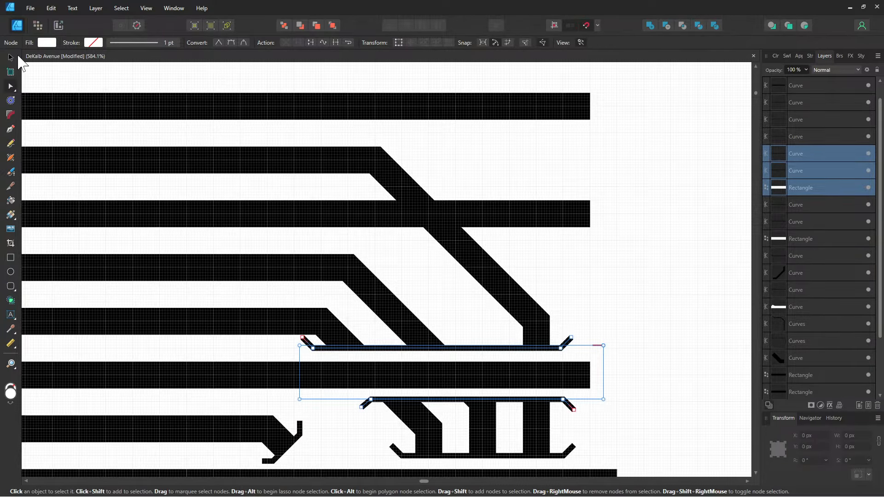
pyautogui.click(11, 56)
pyautogui.moveTo(430, 371); pyautogui.dragTo(402, 211)
pyautogui.scroll(6, 405, 216)
pyautogui.scroll(5, 414, 303)
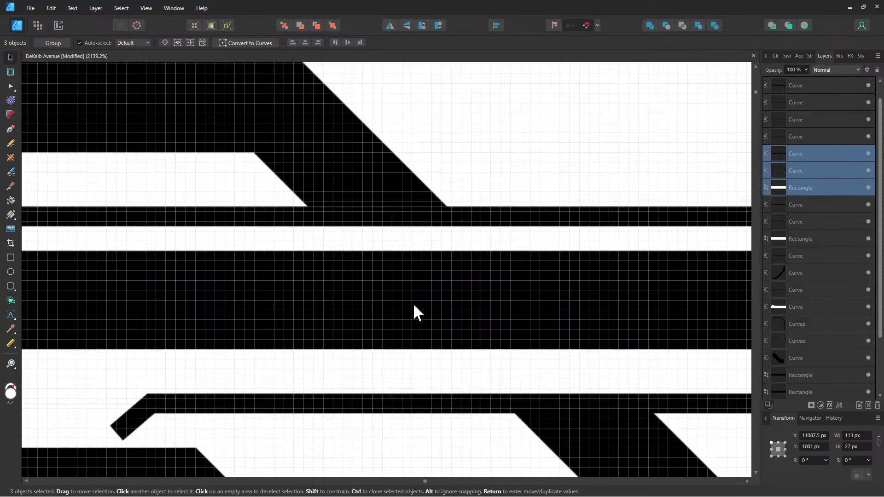
pyautogui.moveTo(413, 303); pyautogui.dragTo(389, 308)
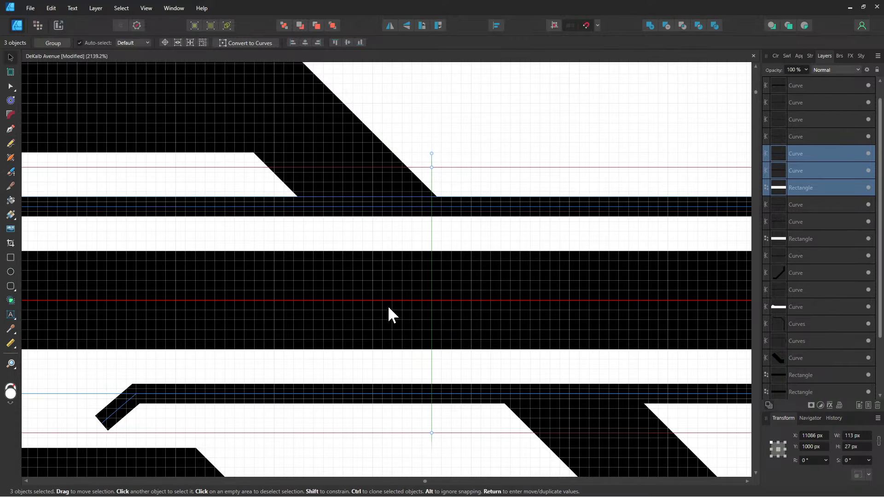
pyautogui.moveTo(388, 307); pyautogui.dragTo(388, 311)
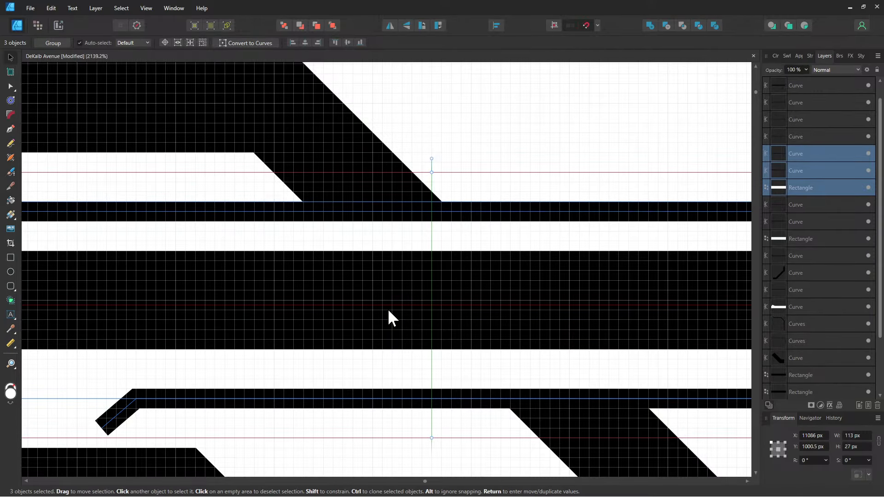
pyautogui.moveTo(388, 311); pyautogui.dragTo(388, 310)
# - Compare the bracket spacing with the upper overpass below and nudge the copied set to X 11085.5 px, Y 999.5 px
pyautogui.scroll(-10, 456, 140)
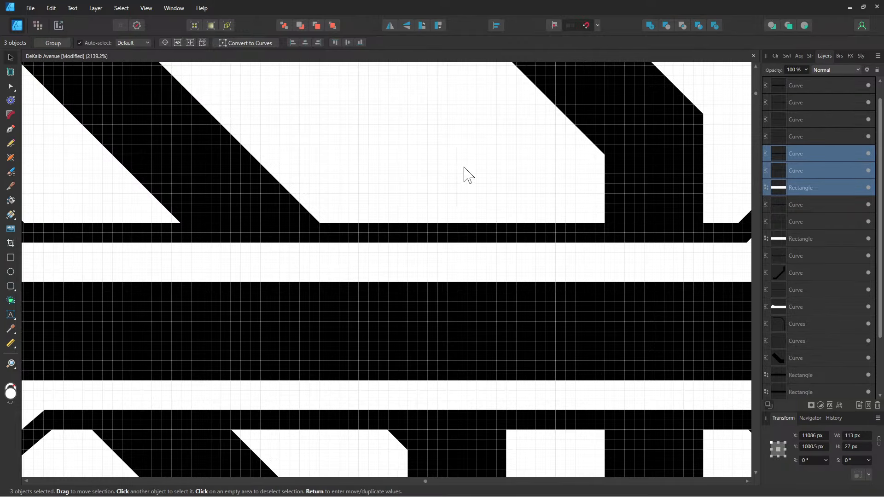
pyautogui.moveTo(518, 192)
pyautogui.mouseDown()
pyautogui.moveTo(286, 141)
pyautogui.moveTo(509, 342)
pyautogui.mouseUp()
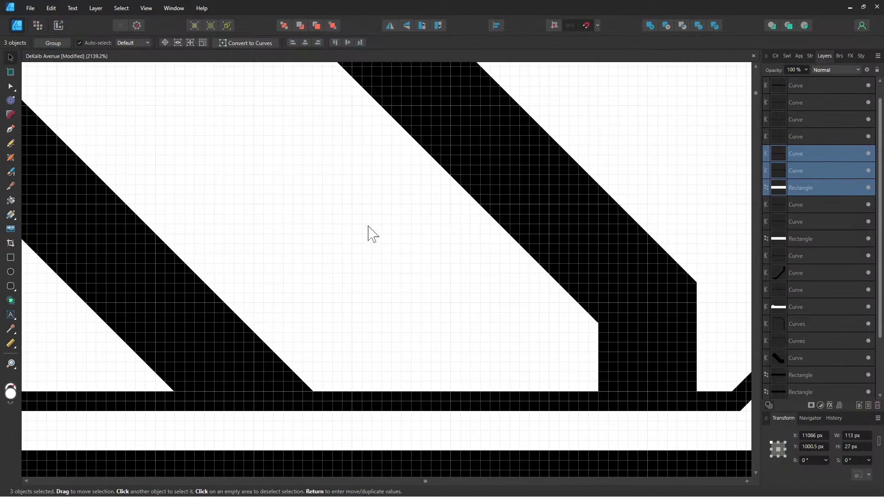
pyautogui.moveTo(283, 134); pyautogui.dragTo(472, 306)
pyautogui.moveTo(379, 189); pyautogui.dragTo(488, 280)
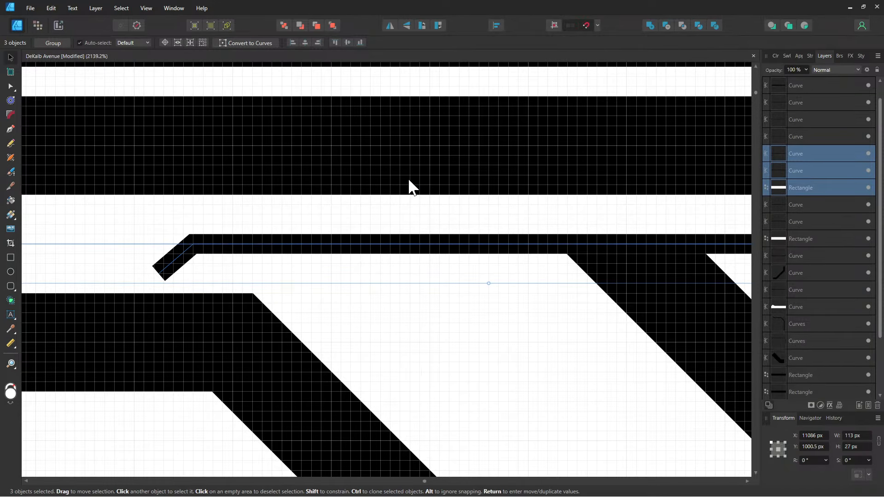
pyautogui.moveTo(408, 184); pyautogui.dragTo(398, 297)
pyautogui.moveTo(416, 194); pyautogui.dragTo(412, 188)
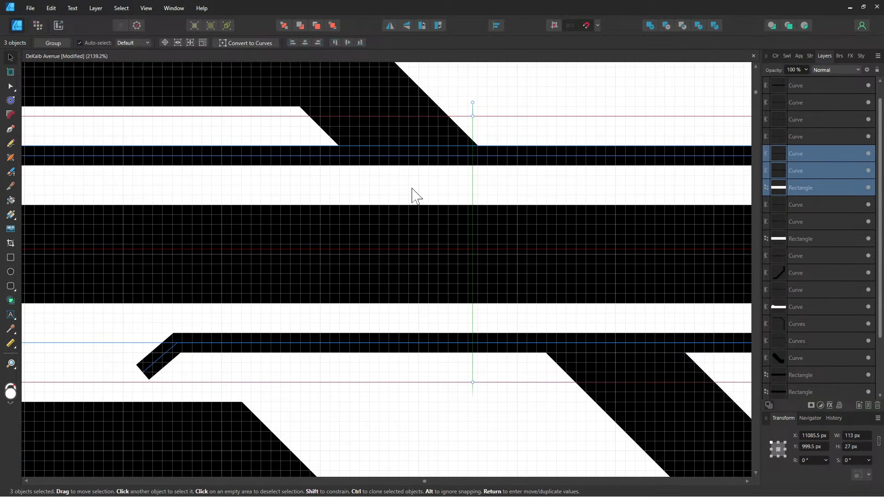
# - Examine the gaps between the brackets and the horizontal tracks at the two overpasses below
pyautogui.click(536, 421)
pyautogui.moveTo(537, 414); pyautogui.dragTo(337, 100)
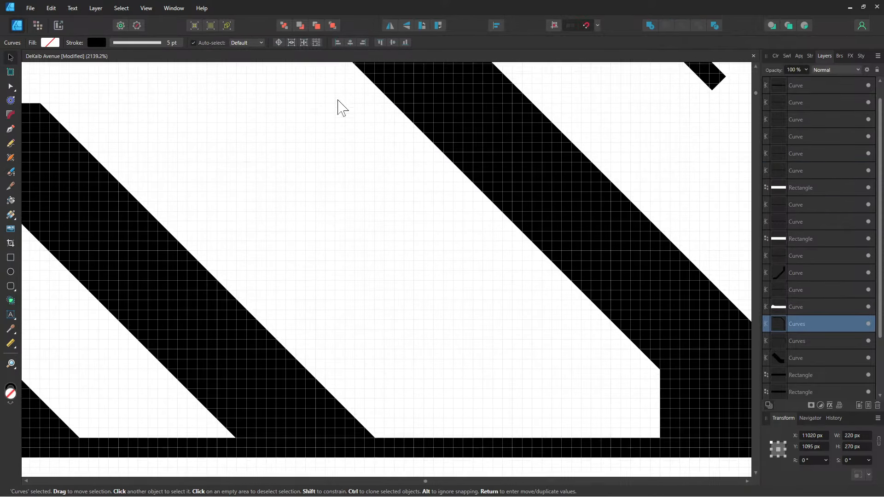
pyautogui.moveTo(528, 315); pyautogui.dragTo(333, 73)
pyautogui.moveTo(502, 276); pyautogui.dragTo(424, 110)
pyautogui.moveTo(489, 302); pyautogui.dragTo(517, 203)
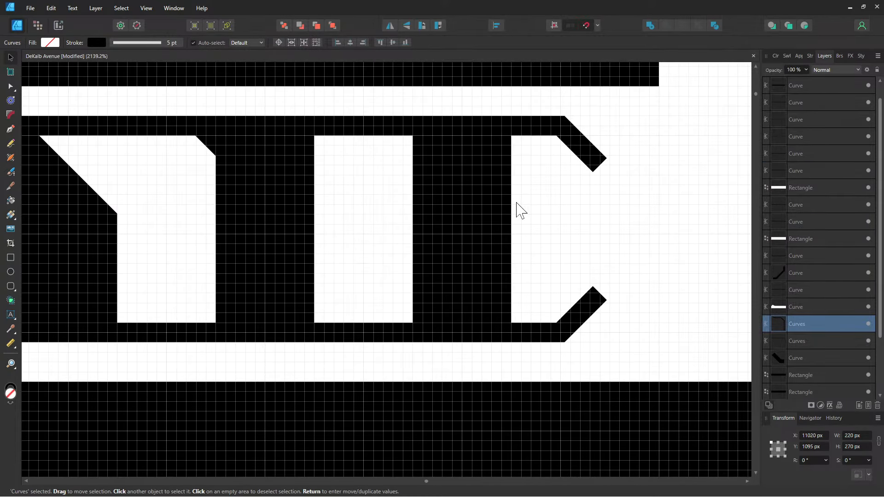
pyautogui.scroll(-4, 519, 283)
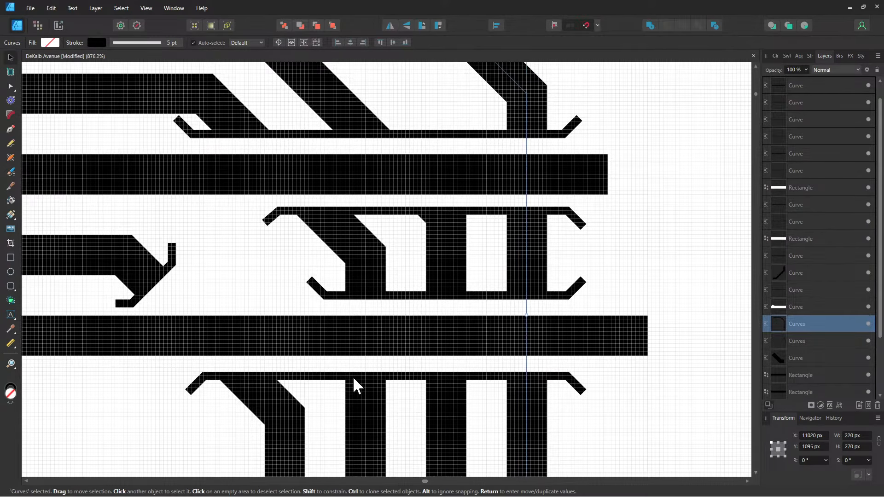
pyautogui.scroll(2, 355, 384)
pyautogui.scroll(1, 353, 377)
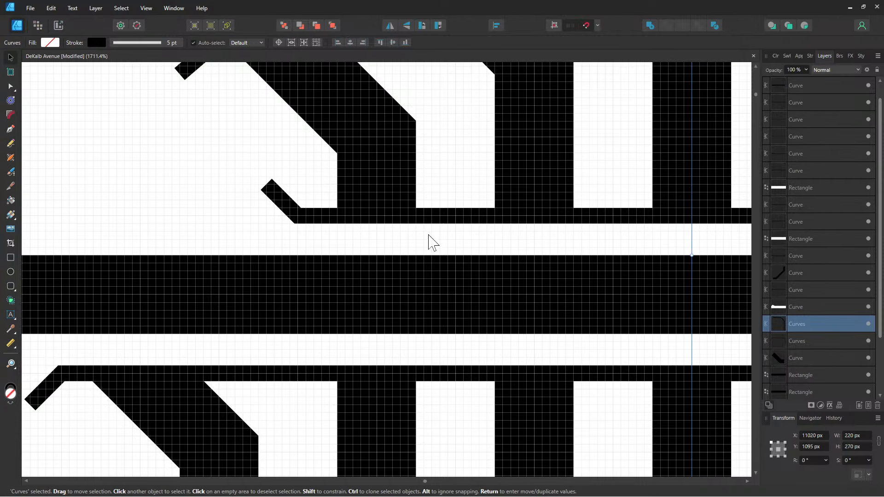
pyautogui.moveTo(433, 186); pyautogui.dragTo(399, 430)
pyautogui.moveTo(461, 260); pyautogui.dragTo(461, 290)
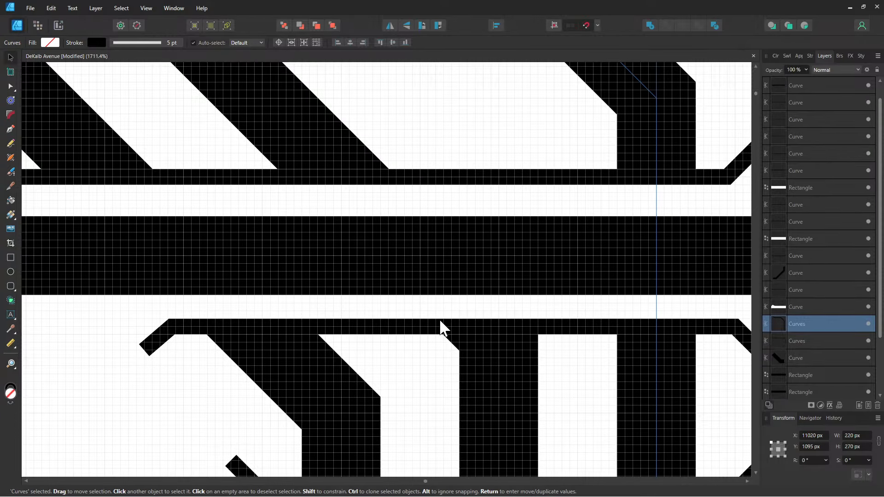
pyautogui.moveTo(440, 322); pyautogui.dragTo(529, 262)
pyautogui.moveTo(371, 278); pyautogui.dragTo(532, 253)
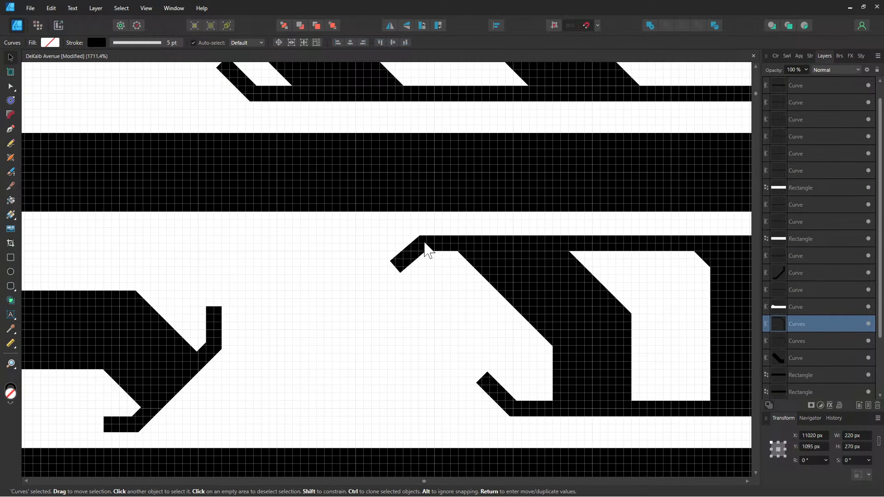
# - Lower the left arm of the bracket below the upper overpass track, placing its corner at X 11068 px, Y 1070 px and end at X 11064 px, Y 1074 px
pyautogui.click(425, 244)
pyautogui.click(16, 85)
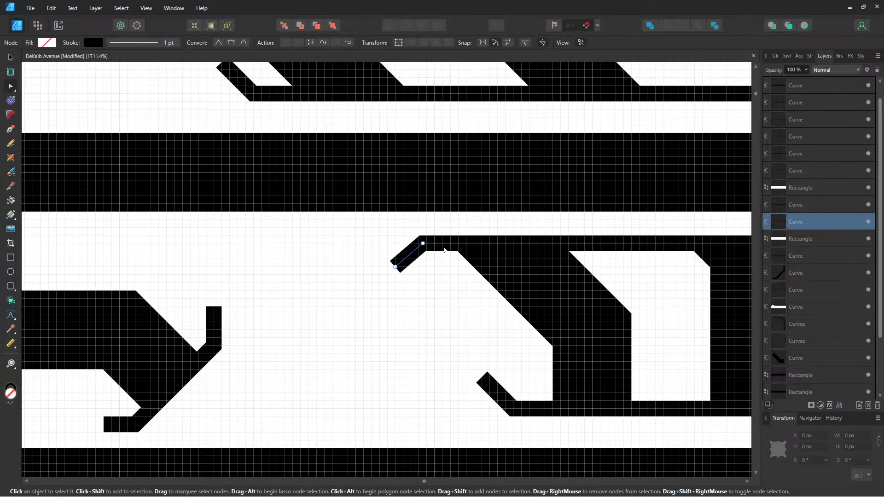
pyautogui.scroll(1, 443, 275)
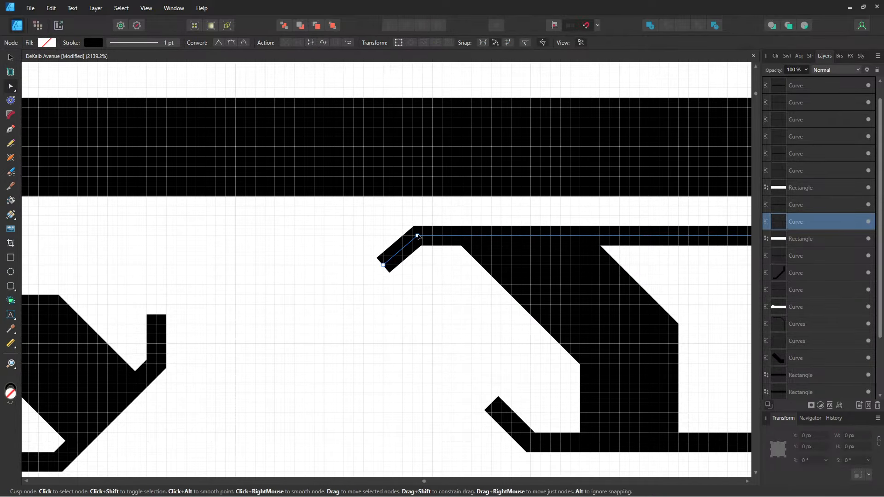
pyautogui.moveTo(383, 265); pyautogui.dragTo(373, 275)
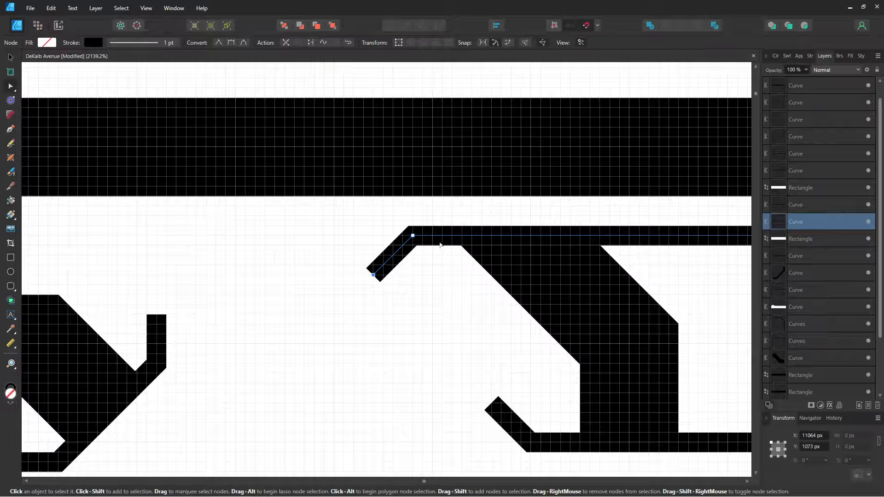
pyautogui.moveTo(412, 235); pyautogui.dragTo(413, 245)
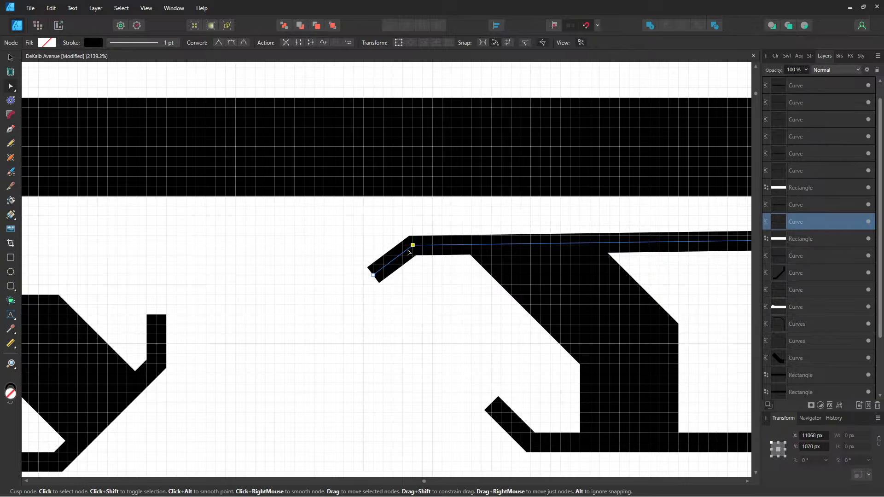
pyautogui.moveTo(372, 275); pyautogui.dragTo(373, 285)
# - Lower the same bracket's right arm, placing its corner node at X 11140 px, Y 1070 px and end node at X 11144 px, Y 1074 px
pyautogui.moveTo(474, 257); pyautogui.dragTo(116, 232)
pyautogui.moveTo(710, 232); pyautogui.dragTo(357, 241)
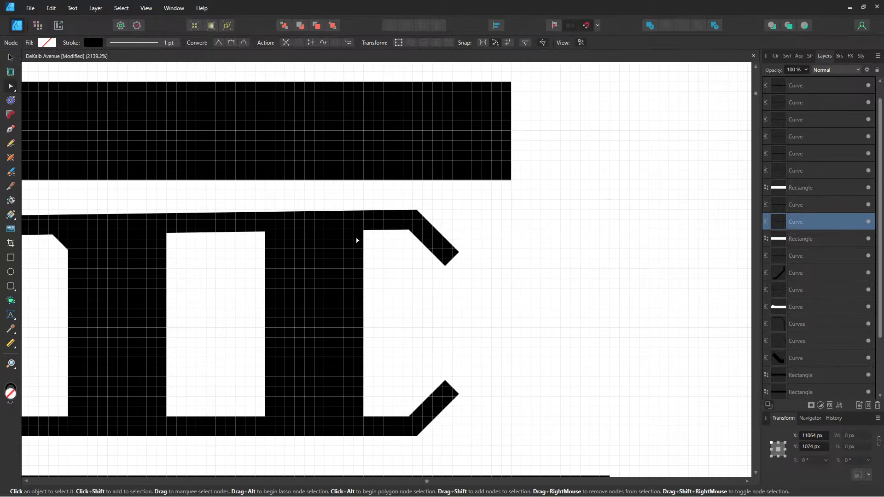
pyautogui.moveTo(413, 219); pyautogui.dragTo(413, 229)
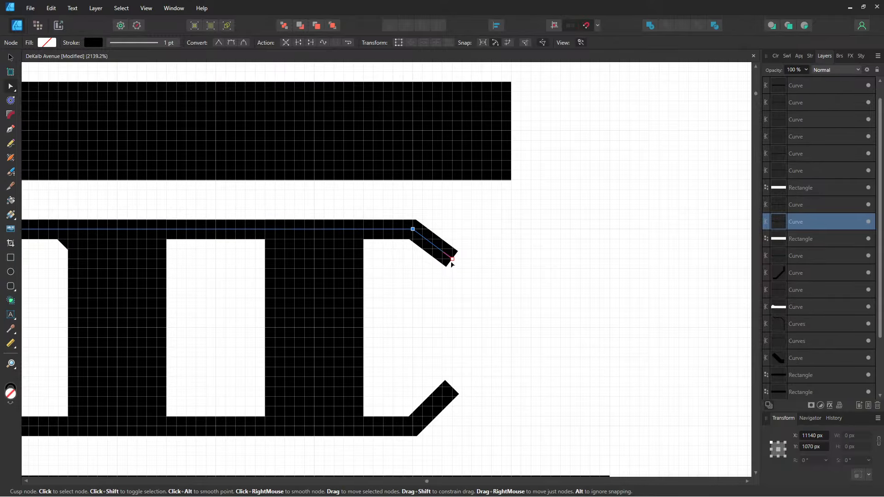
pyautogui.moveTo(452, 263)
pyautogui.mouseDown()
pyautogui.moveTo(443, 270)
pyautogui.moveTo(453, 268)
pyautogui.mouseUp()
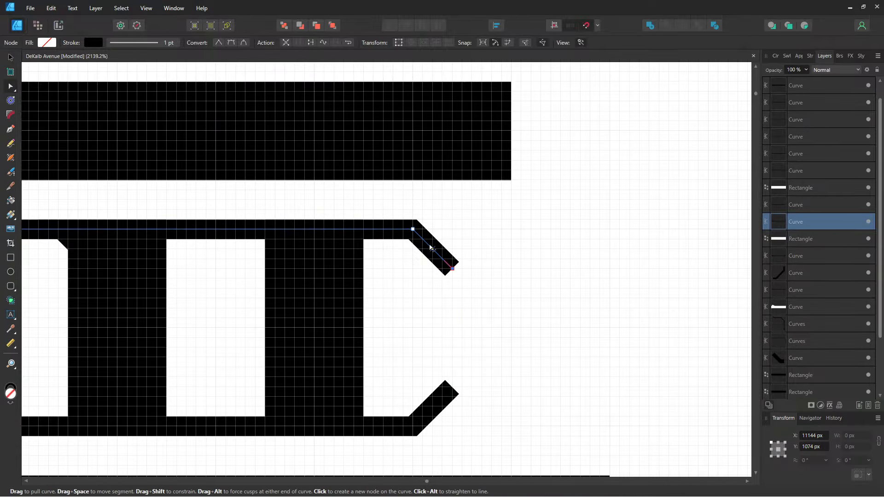
# - Lower the right corner node of the copied bracket below the next crossing track to X 11127 px, Y 1010 px
pyautogui.scroll(-3, 480, 269)
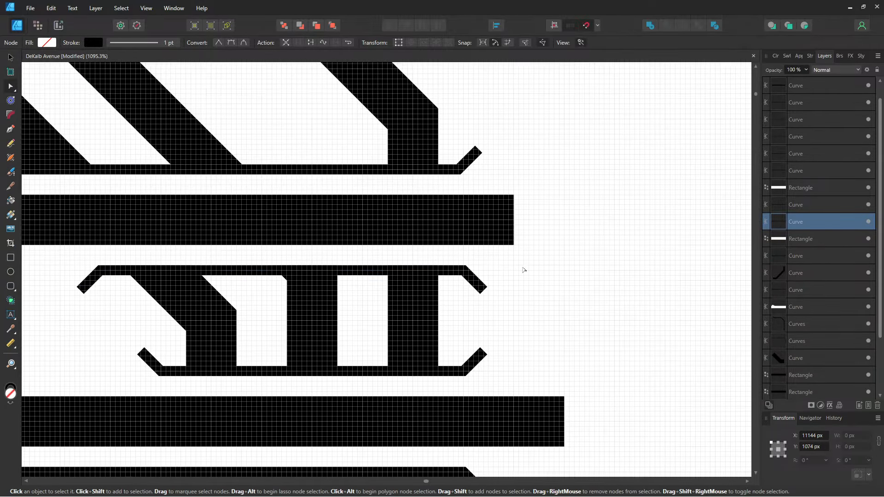
pyautogui.scroll(-5, 386, 163)
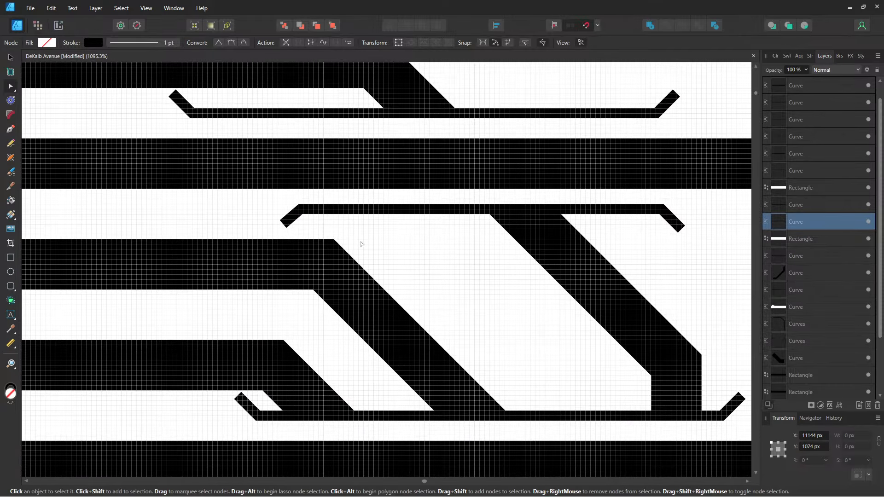
pyautogui.scroll(3, 361, 244)
pyautogui.click(321, 247)
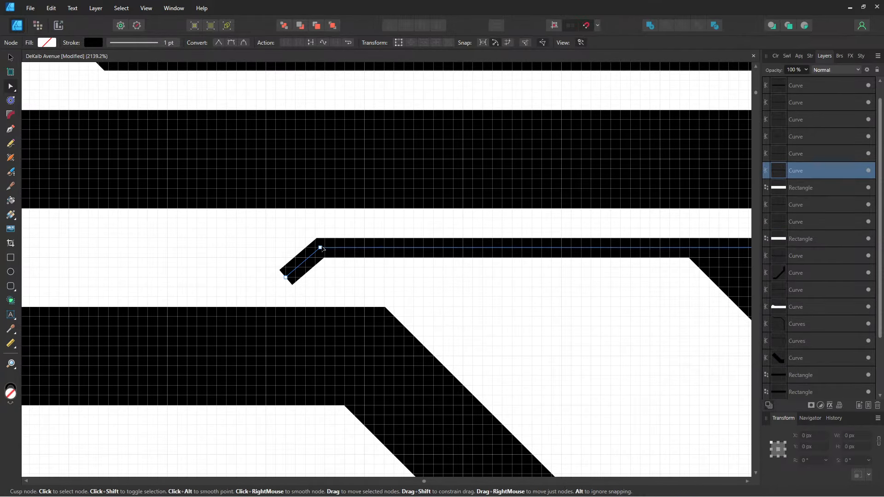
pyautogui.moveTo(503, 299); pyautogui.dragTo(122, 259)
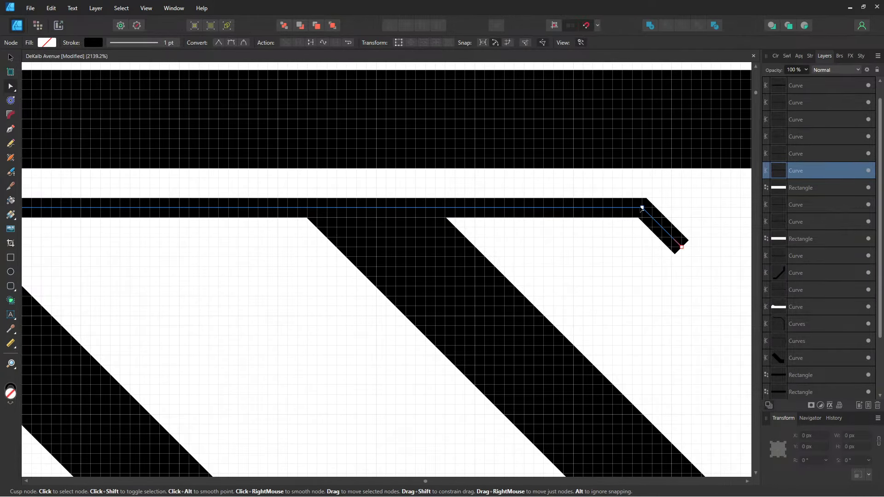
pyautogui.moveTo(643, 209); pyautogui.dragTo(643, 219)
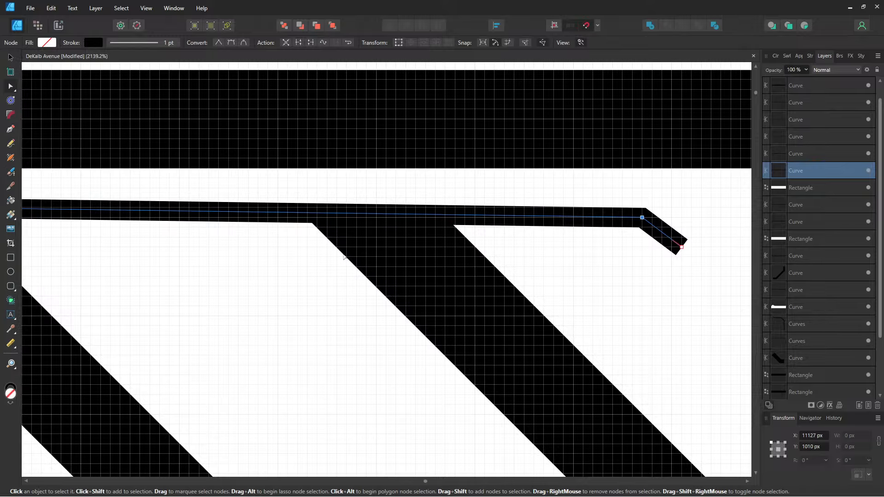
# - Level the copied lower bracket by moving its left corner node to X 11056 px, Y 1010 px
pyautogui.moveTo(344, 257); pyautogui.dragTo(606, 265)
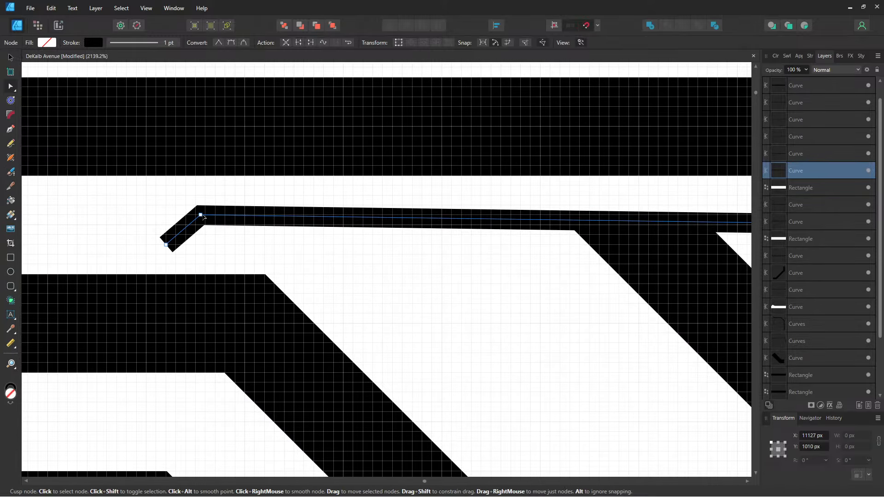
pyautogui.moveTo(200, 215); pyautogui.dragTo(203, 225)
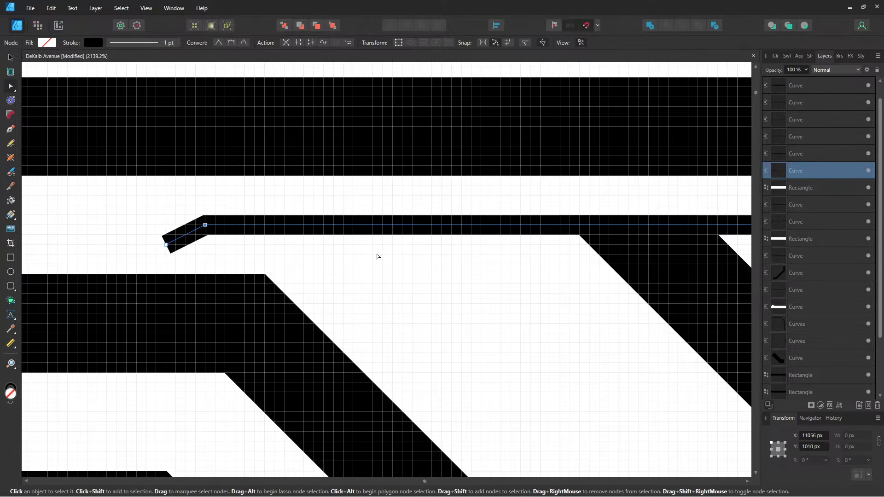
pyautogui.moveTo(506, 274); pyautogui.dragTo(423, 264)
pyautogui.scroll(-4, 341, 253)
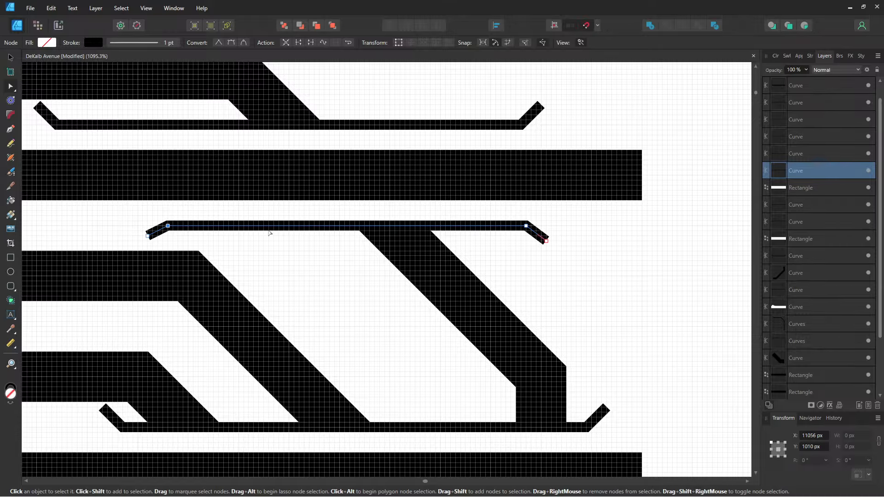
# - Shorten the lower bracket's right side, moving its corner node to X 11112 px, Y 1010 px and its end node to X 11115 px, Y 1013 px
pyautogui.scroll(3, 517, 245)
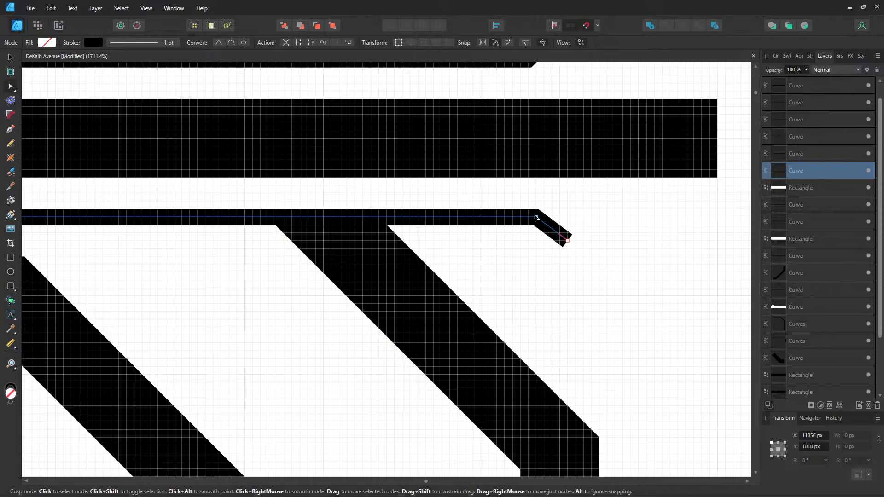
pyautogui.moveTo(535, 218); pyautogui.dragTo(419, 220)
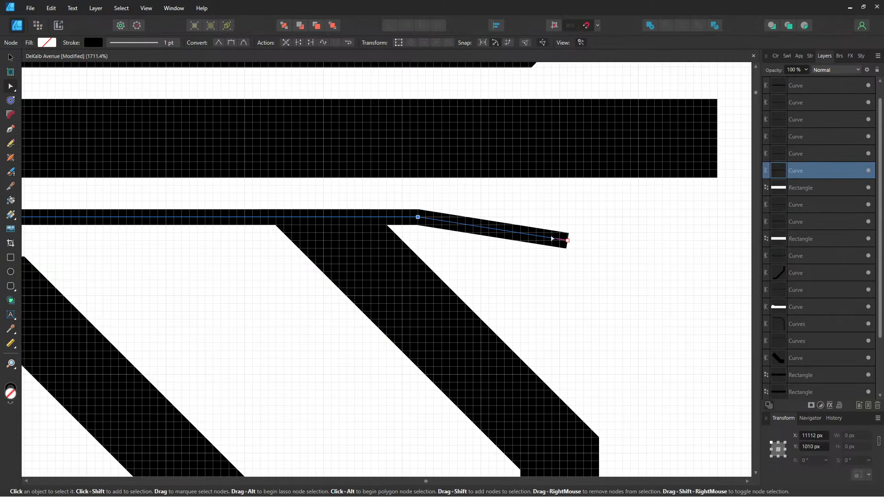
pyautogui.moveTo(567, 241); pyautogui.dragTo(439, 243)
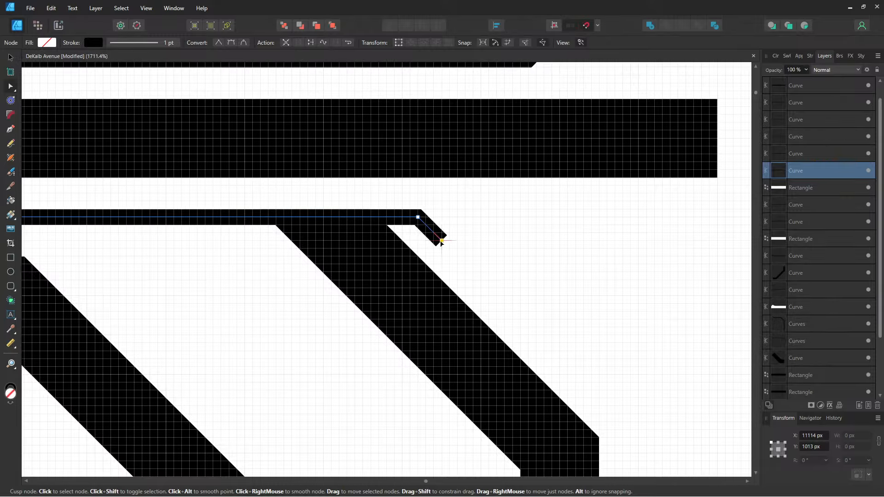
pyautogui.scroll(-5, 442, 243)
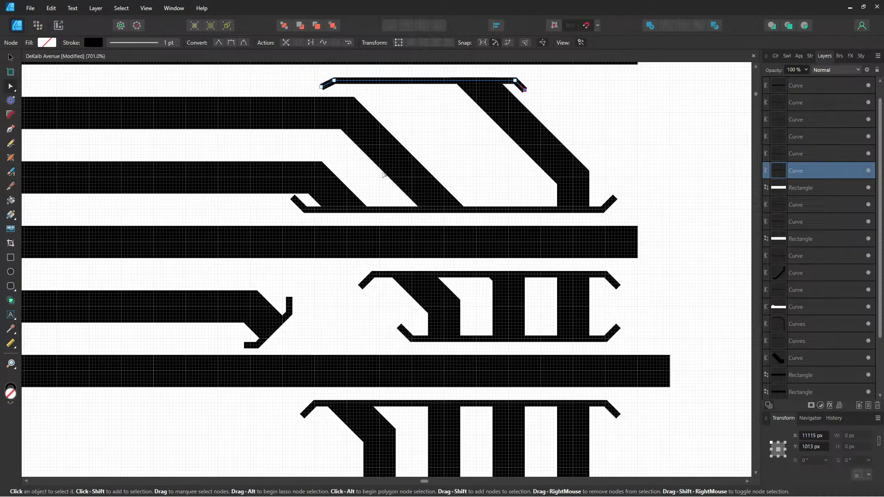
# - Delete the two horizontal brackets above and below the upper crossing track
pyautogui.scroll(4, 382, 174)
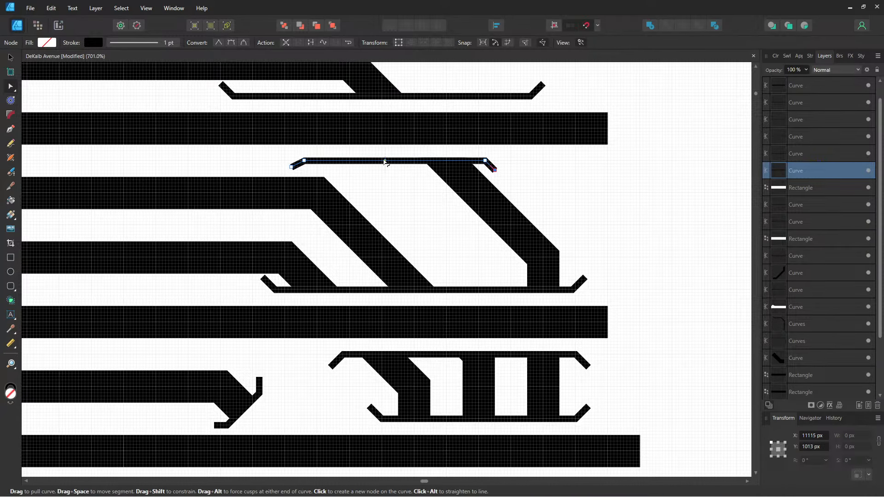
pyautogui.click(360, 160)
pyautogui.press('Delete')
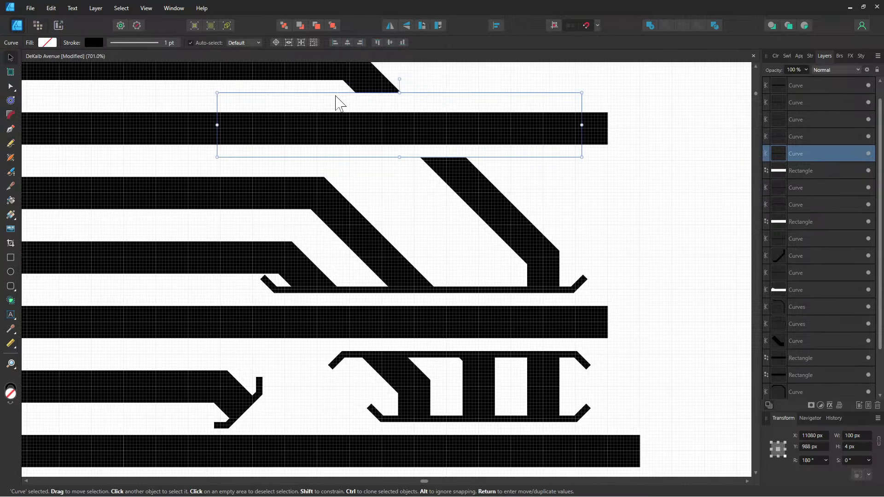
# - Copy the diagonal bracket to the upper crossing at X 11081 px, Y 990 px and bring it in front of the white mask rectangle
pyautogui.click(252, 413)
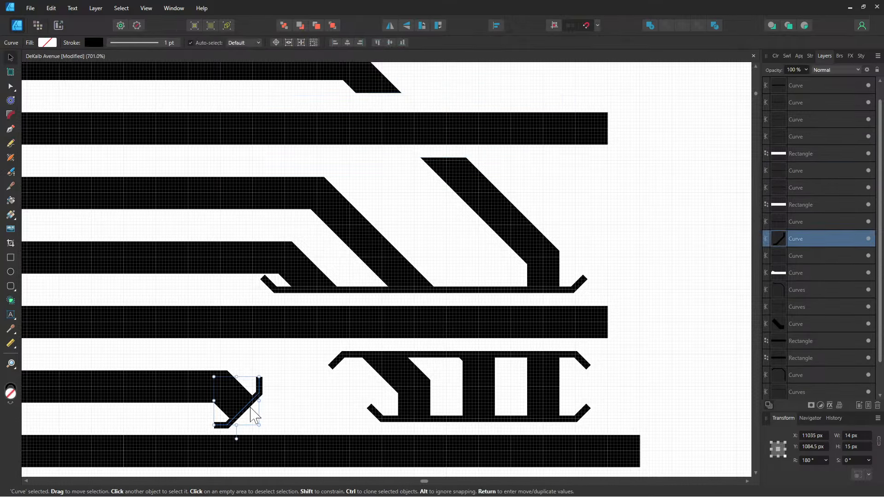
pyautogui.press('alt')
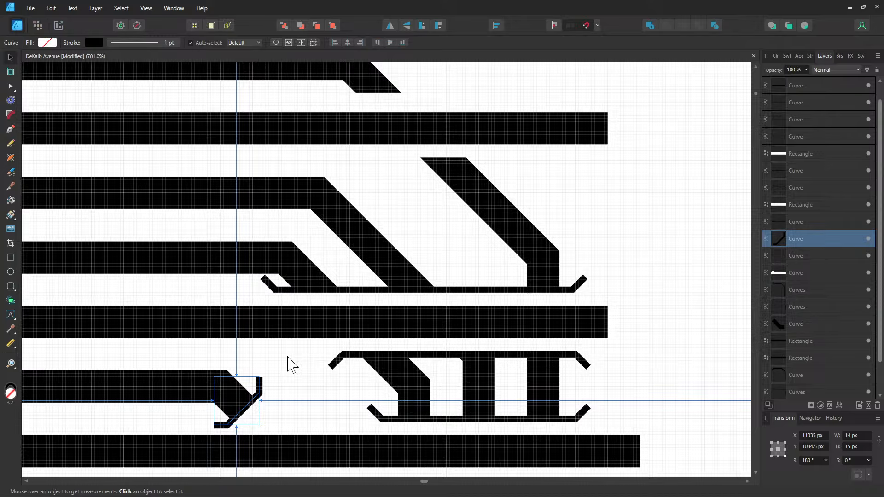
pyautogui.moveTo(247, 414)
pyautogui.mouseDown()
pyautogui.moveTo(330, 250)
pyautogui.moveTo(364, 145)
pyautogui.moveTo(399, 103)
pyautogui.mouseUp()
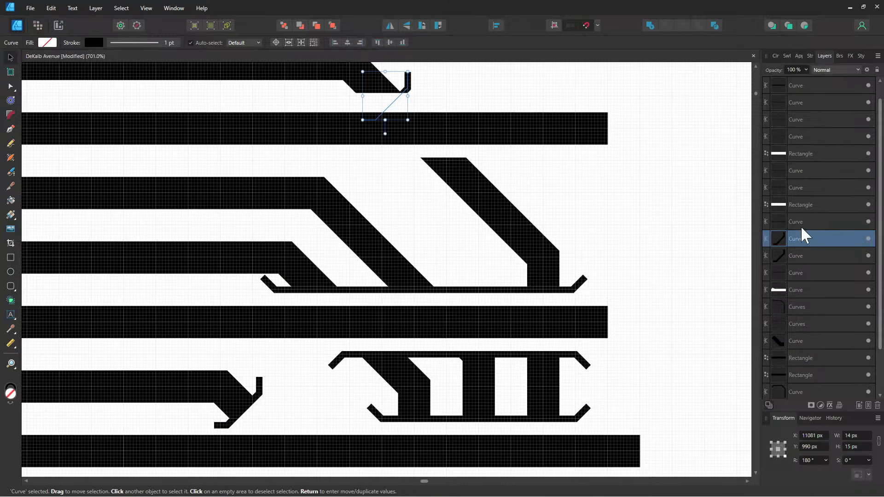
pyautogui.moveTo(803, 235); pyautogui.dragTo(801, 155)
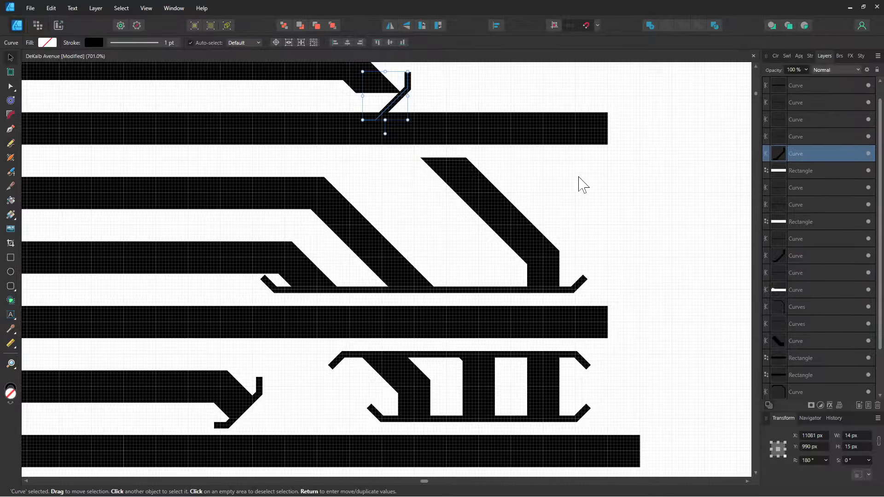
# - Rotate the upper crossing's white mask rectangle to -45° so it follows the diagonal track
pyautogui.moveTo(579, 178); pyautogui.dragTo(598, 252)
pyautogui.scroll(3, 450, 158)
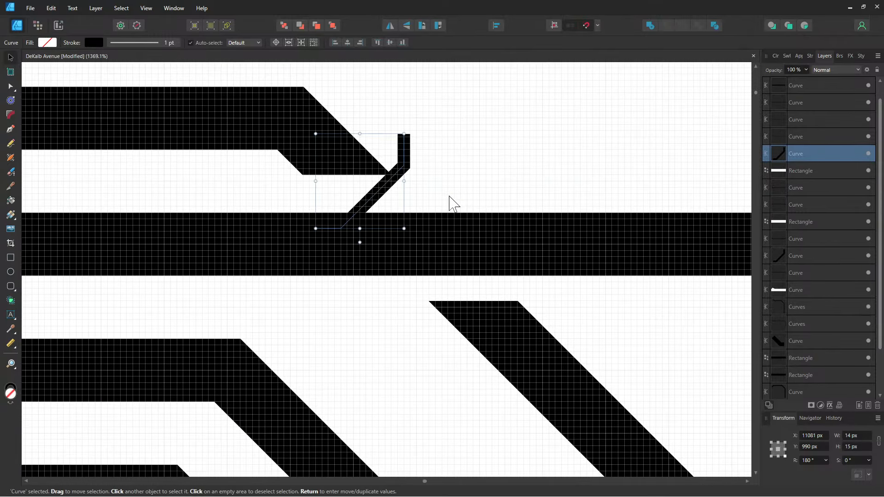
pyautogui.click(407, 210)
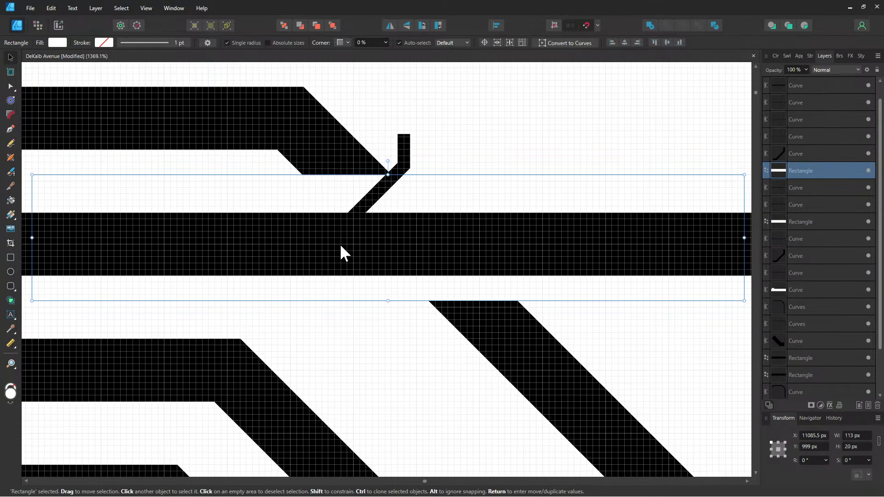
pyautogui.scroll(-4, 417, 285)
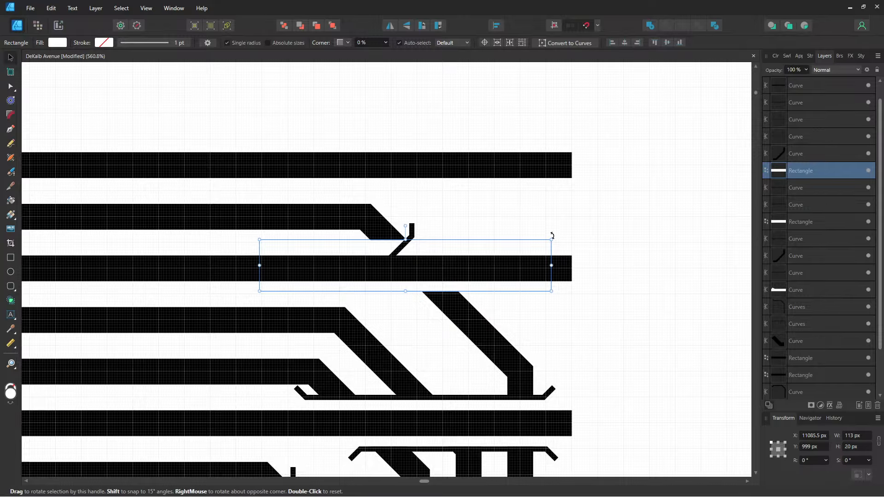
pyautogui.moveTo(552, 236); pyautogui.dragTo(510, 340)
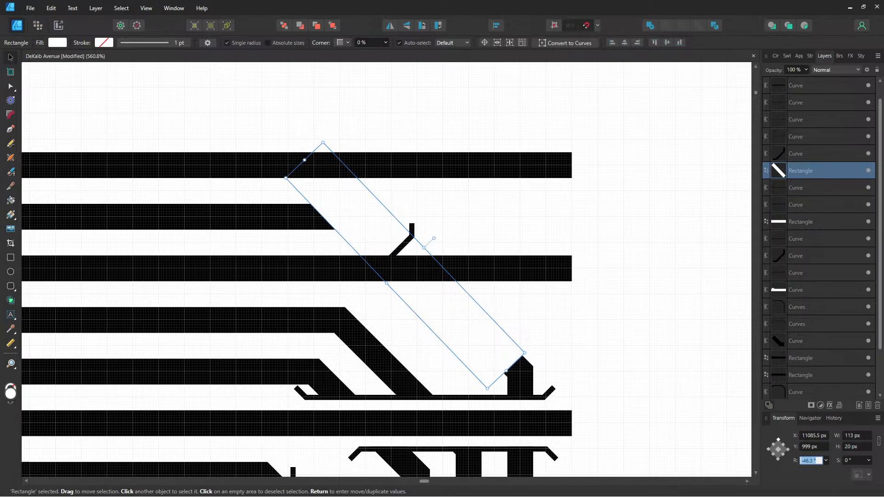
pyautogui.press('Return')
pyautogui.scroll(1, 462, 358)
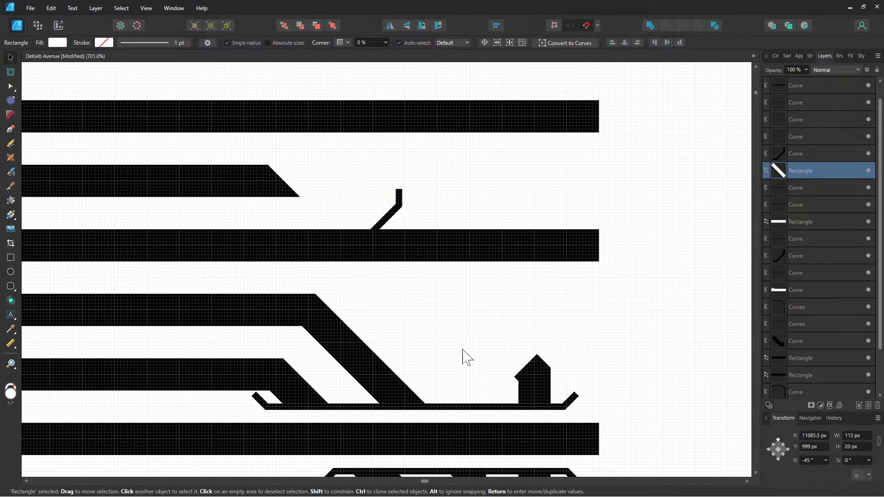
# - Shorten the rotated mask at both ends to about 37.3 px long, leaving equal gaps around the horizontal crossing track
pyautogui.moveTo(262, 114); pyautogui.dragTo(376, 222)
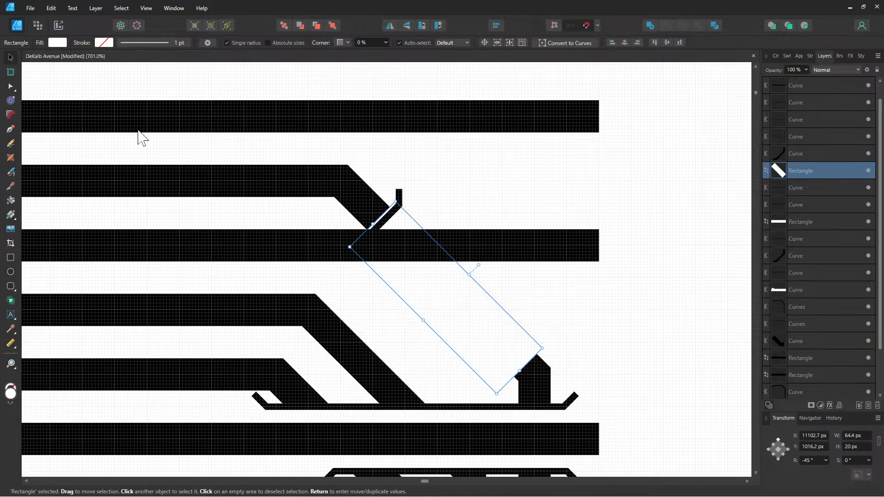
pyautogui.moveTo(416, 280); pyautogui.dragTo(417, 271)
pyautogui.scroll(5, 368, 212)
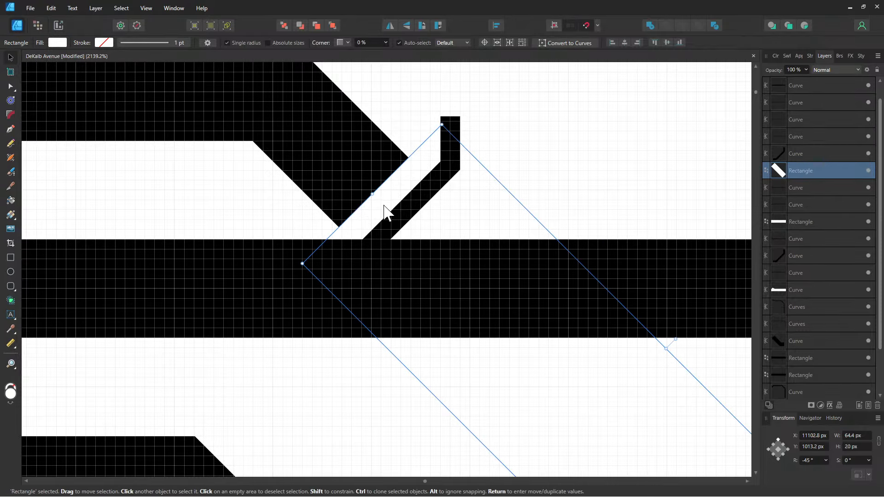
pyautogui.moveTo(385, 202); pyautogui.dragTo(385, 203)
pyautogui.moveTo(612, 423); pyautogui.dragTo(335, 121)
pyautogui.scroll(-3, 444, 265)
pyautogui.moveTo(440, 248); pyautogui.dragTo(407, 248)
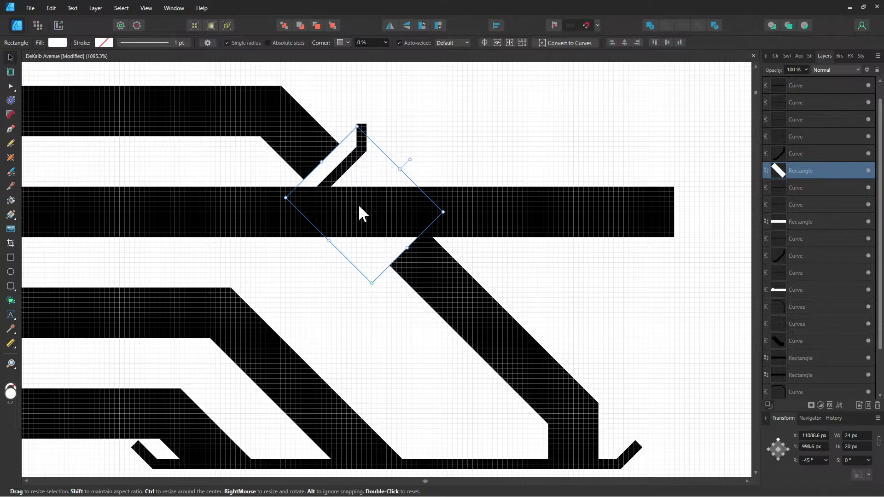
pyautogui.moveTo(320, 161); pyautogui.dragTo(304, 145)
pyautogui.moveTo(408, 244); pyautogui.dragTo(437, 274)
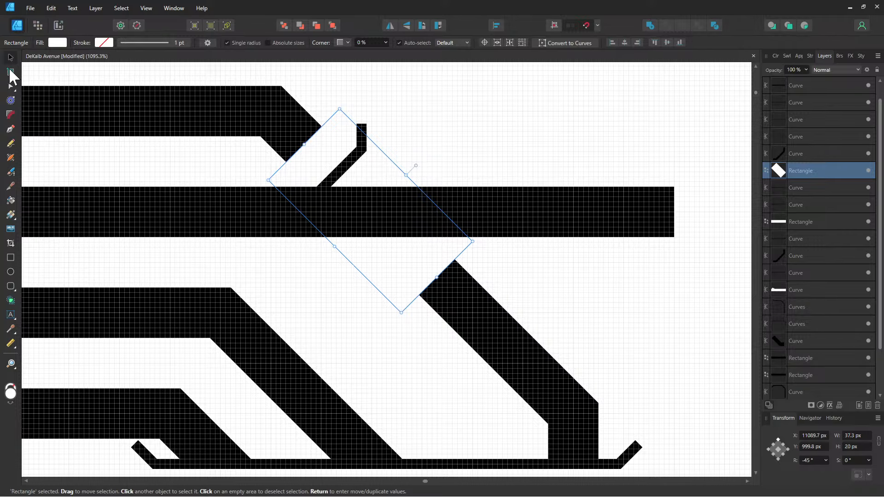
# - Move the diagonal bracket onto the upper cut end at X 11074 px, Y 984 px and place a copy turned 180° on the opposite cut end
pyautogui.click(347, 171)
pyautogui.moveTo(347, 174); pyautogui.dragTo(305, 146)
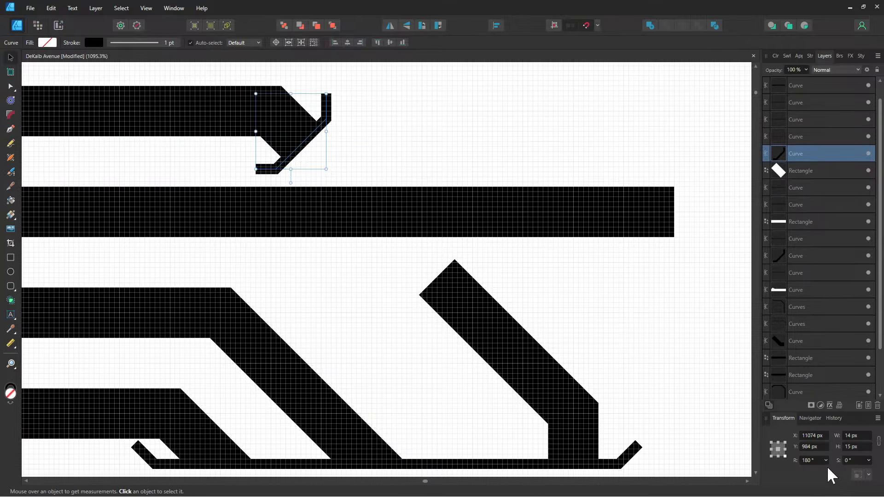
pyautogui.hotkey('ctrl', 'j')
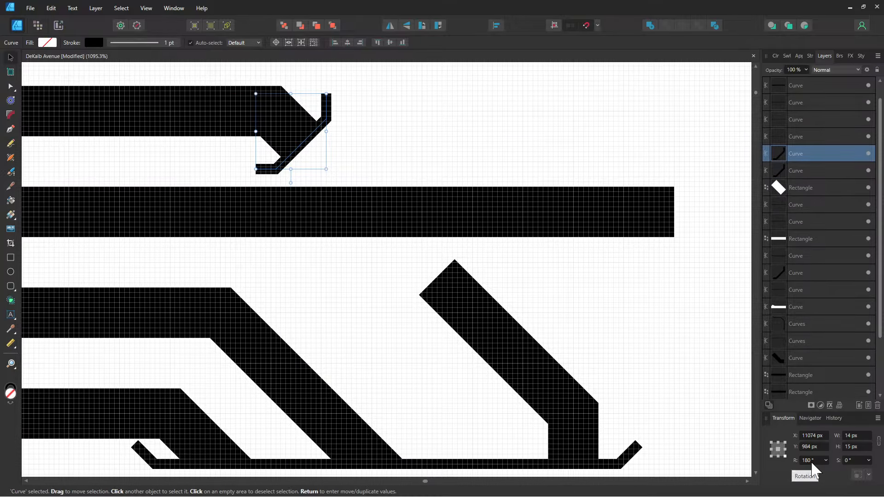
pyautogui.click(812, 462)
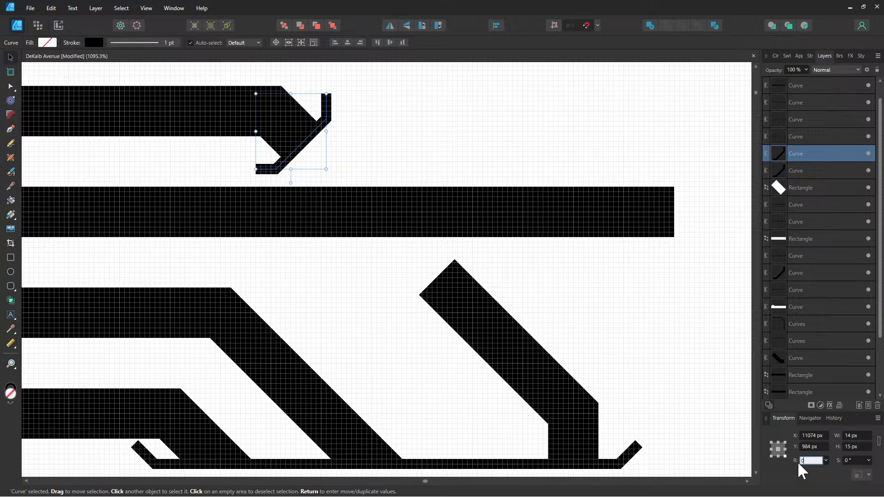
pyautogui.moveTo(269, 124); pyautogui.dragTo(422, 279)
pyautogui.click(512, 289)
# - Select the bottom end node of the leftmost vertical track with the Node tool
pyautogui.scroll(-10, 513, 289)
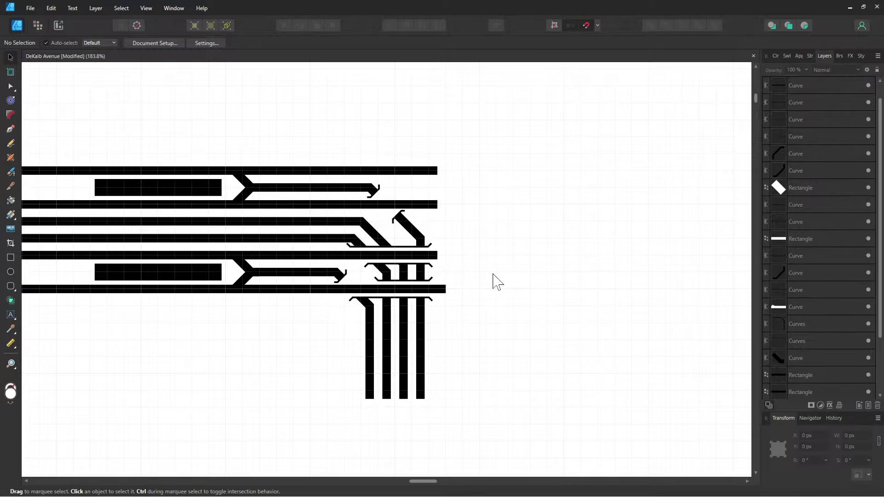
pyautogui.scroll(-3, 521, 309)
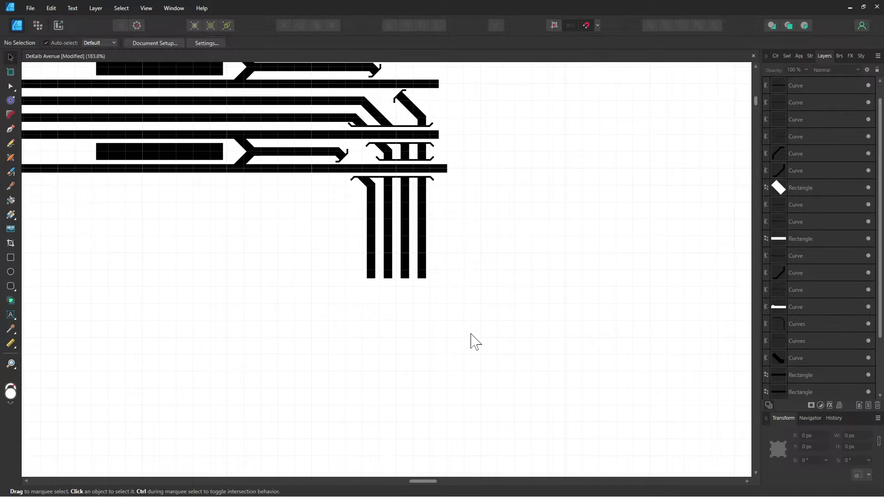
pyautogui.keyDown('ctrl'); pyautogui.scroll(4, 388, 292); pyautogui.keyUp('ctrl')
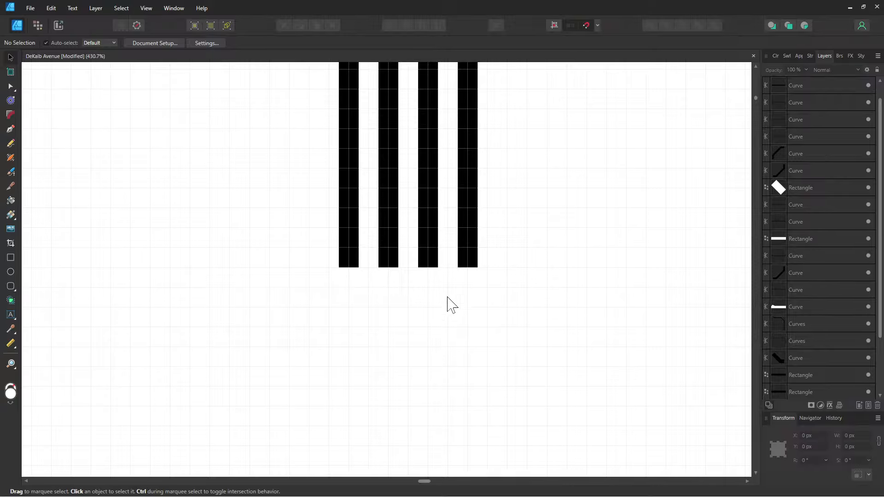
pyautogui.scroll(-2, 447, 302)
pyautogui.keyDown('ctrl'); pyautogui.scroll(-1, 413, 292); pyautogui.keyUp('ctrl')
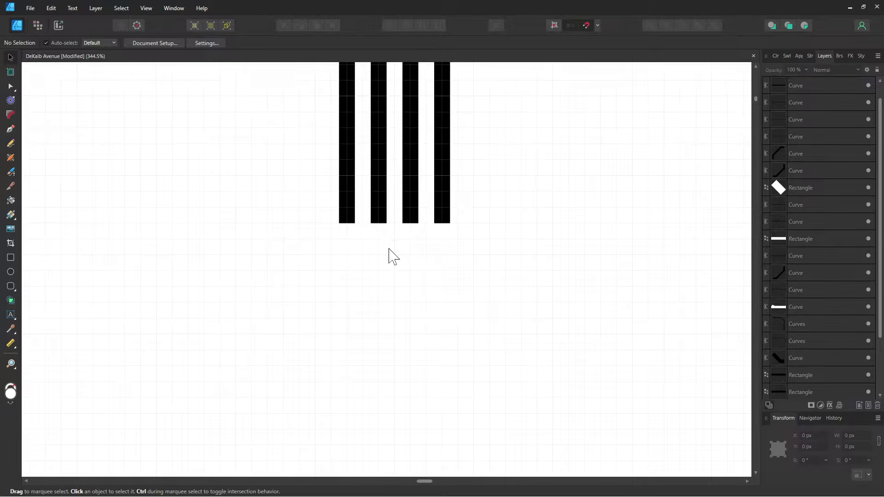
pyautogui.keyDown('ctrl'); pyautogui.scroll(-1, 389, 256); pyautogui.keyUp('ctrl')
pyautogui.moveTo(148, 140); pyautogui.dragTo(172, 249)
pyautogui.click(13, 86)
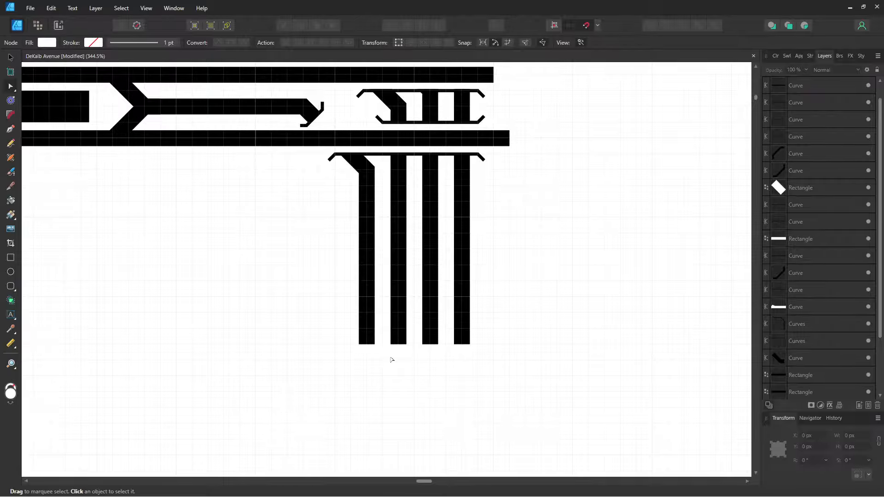
pyautogui.click(367, 344)
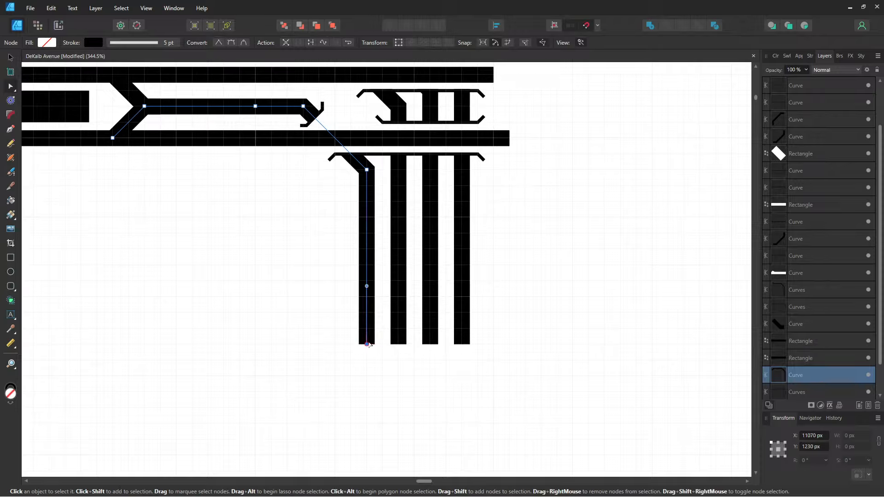
pyautogui.click(371, 358)
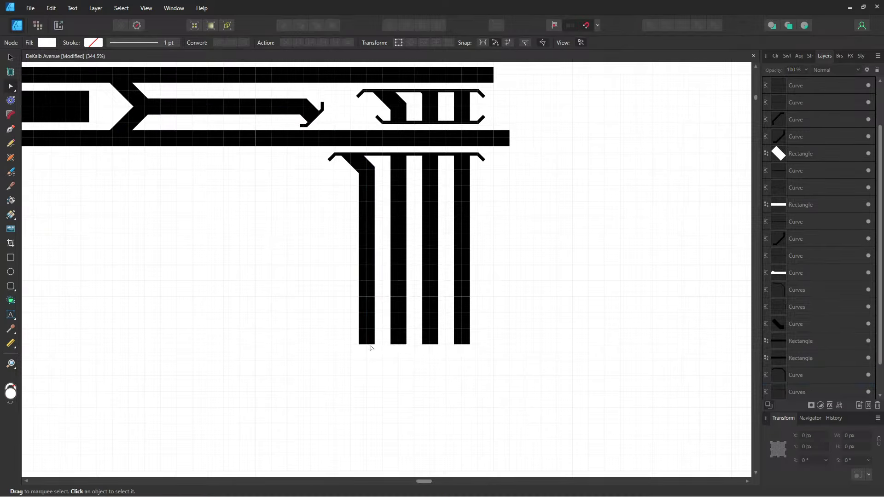
pyautogui.click(367, 344)
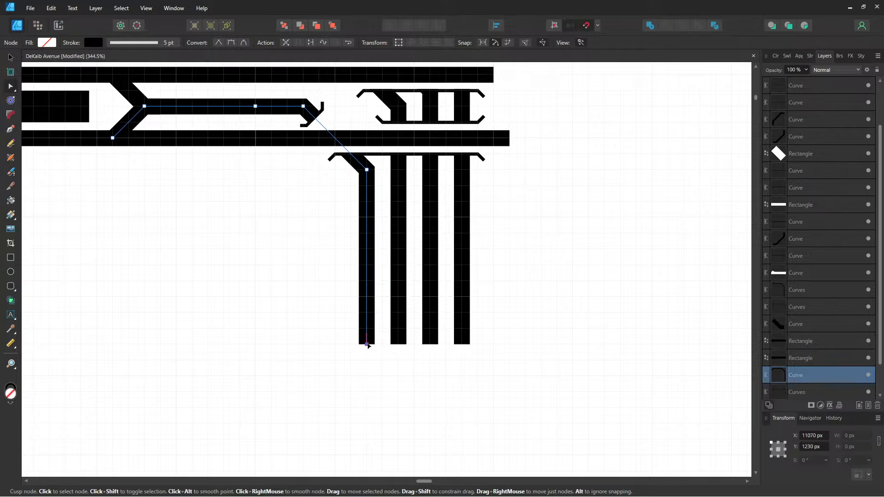
# - Shorten the four vertical tracks beneath the lowest horizontal track so they all end at Y 1180 px
pyautogui.press('Delete')
pyautogui.hotkey('ctrl', 'z')
pyautogui.moveTo(369, 343); pyautogui.dragTo(366, 265)
pyautogui.click(401, 344)
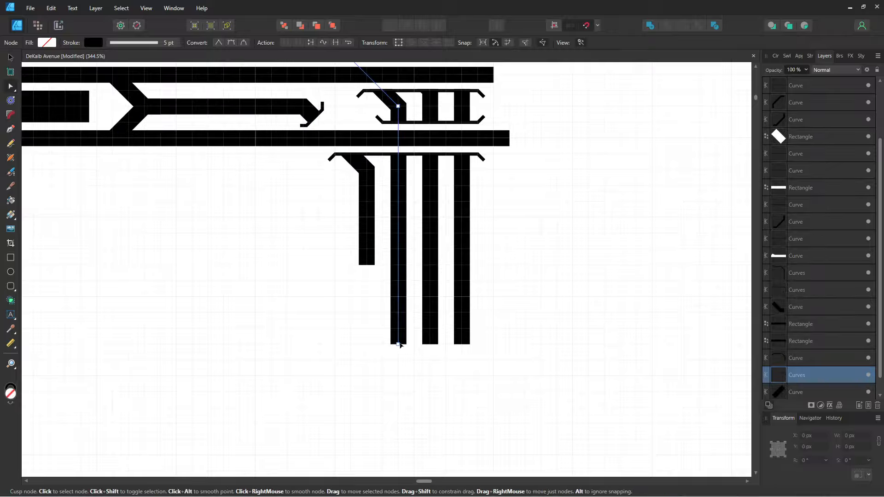
pyautogui.moveTo(401, 339)
pyautogui.mouseDown()
pyautogui.moveTo(402, 205)
pyautogui.moveTo(397, 264)
pyautogui.mouseUp()
pyautogui.click(430, 343)
pyautogui.moveTo(430, 343); pyautogui.dragTo(429, 265)
pyautogui.click(461, 344)
pyautogui.moveTo(462, 343); pyautogui.dragTo(461, 264)
pyautogui.click(417, 342)
# - Duplicate the lower horizontal platform rectangle and rotate the copy to 90°
pyautogui.moveTo(287, 268); pyautogui.dragTo(551, 388)
pyautogui.click(224, 222)
pyautogui.click(11, 58)
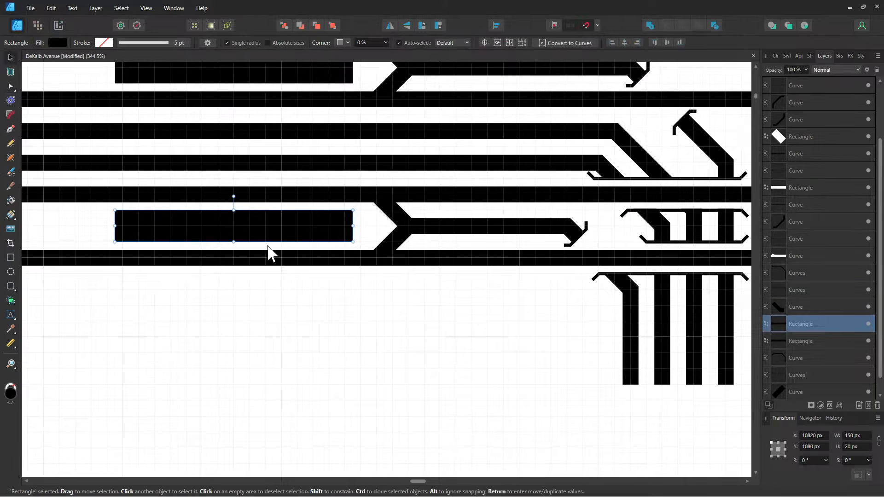
pyautogui.moveTo(555, 421); pyautogui.dragTo(308, 208)
pyautogui.hotkey('ctrl', 'v')
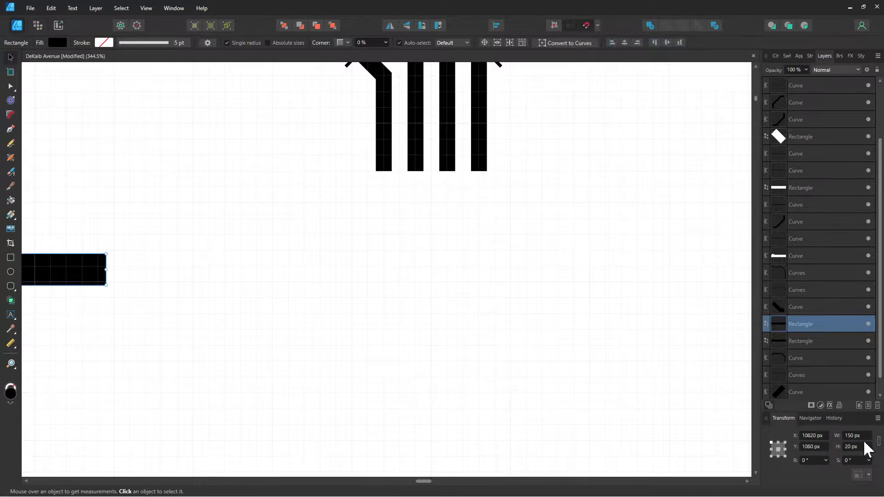
pyautogui.click(818, 462)
pyautogui.write('90')
pyautogui.press('Return')
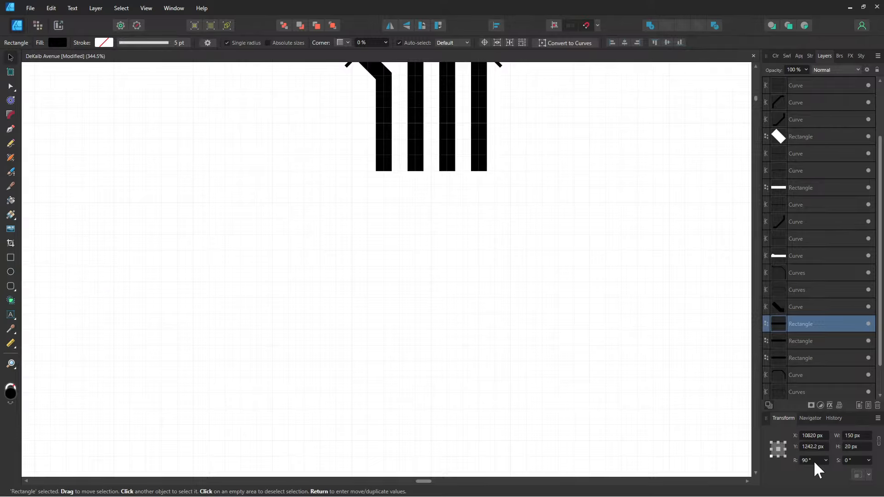
# - Move the rotated platform rectangle below the vertical tracks, to X 11080 px and Y 1280 px
pyautogui.moveTo(363, 276); pyautogui.dragTo(553, 325)
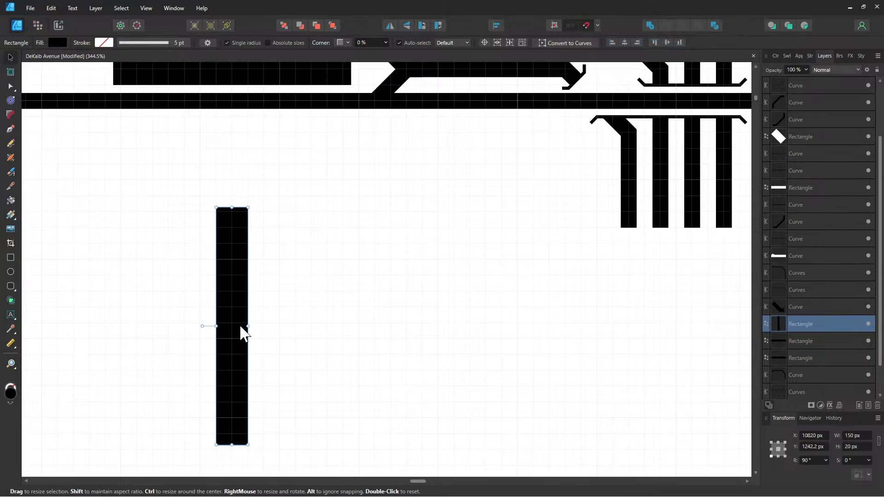
pyautogui.moveTo(243, 335); pyautogui.dragTo(646, 349)
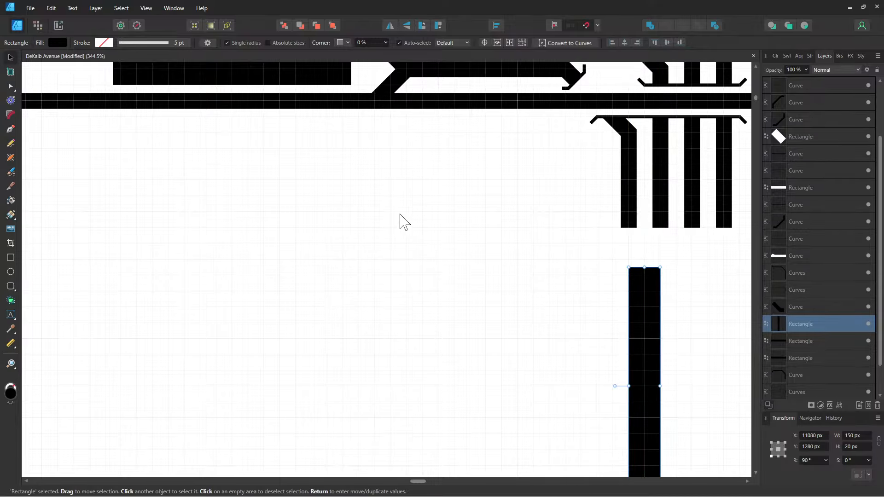
pyautogui.moveTo(400, 214); pyautogui.dragTo(346, 271)
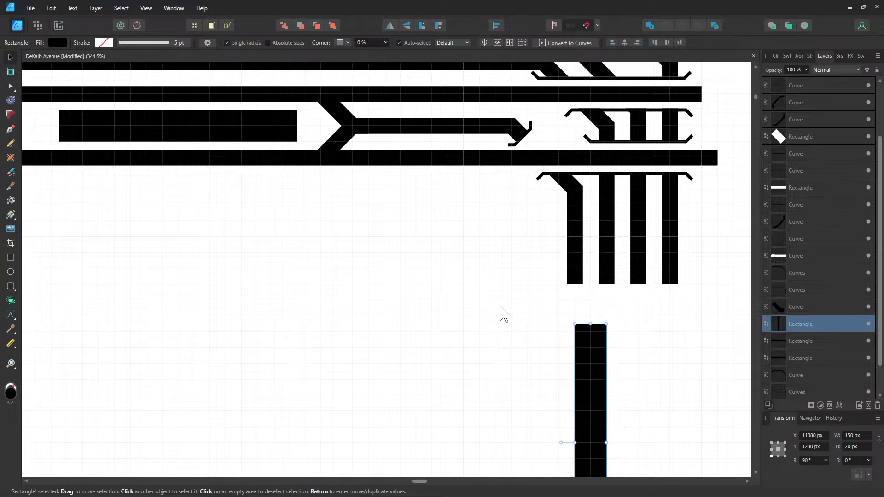
pyautogui.moveTo(499, 312); pyautogui.dragTo(363, 212)
pyautogui.press('alt')
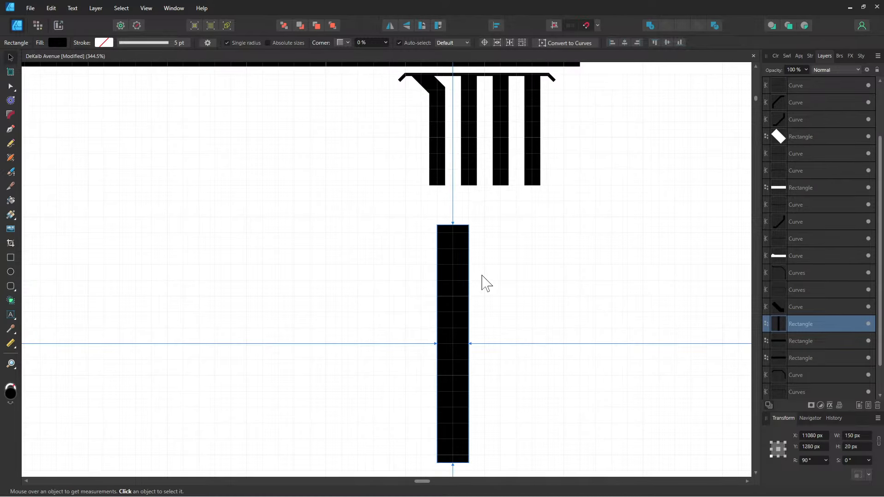
# - Duplicate the vertical platform and align the pair beneath the first and fourth vertical tracks, with the copy at X 11130 px, Y 1280 px
pyautogui.moveTo(455, 282); pyautogui.dragTo(453, 283)
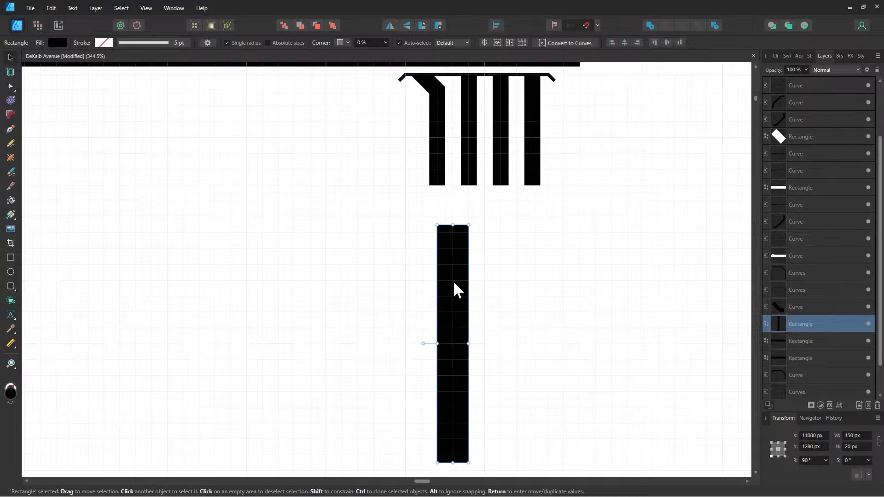
pyautogui.moveTo(454, 283)
pyautogui.mouseDown()
pyautogui.moveTo(441, 283)
pyautogui.moveTo(465, 302)
pyautogui.moveTo(507, 294)
pyautogui.moveTo(511, 284)
pyautogui.moveTo(383, 310)
pyautogui.moveTo(463, 306)
pyautogui.moveTo(357, 310)
pyautogui.mouseUp()
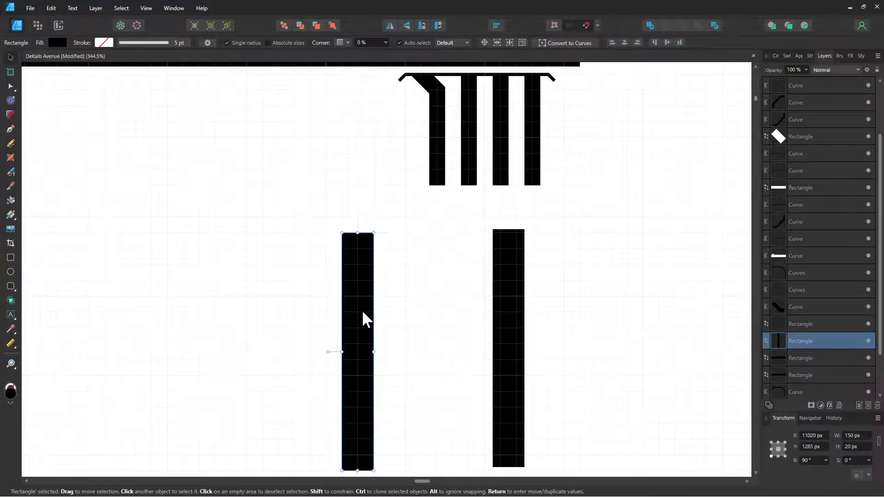
pyautogui.hotkey('ctrl', 'z')
pyautogui.hotkey('ctrl', 'z')
pyautogui.moveTo(507, 306); pyautogui.dragTo(527, 302)
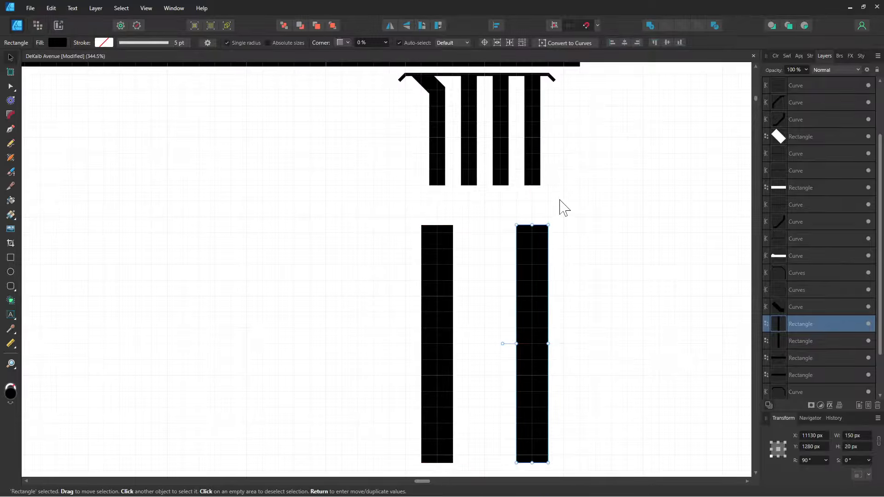
pyautogui.click(558, 200)
# - Extend the fourth vertical track with the Pen tool diagonally outward to X 11150, Y 1200 px, then straight down past its platform
pyautogui.moveTo(547, 197); pyautogui.dragTo(465, 186)
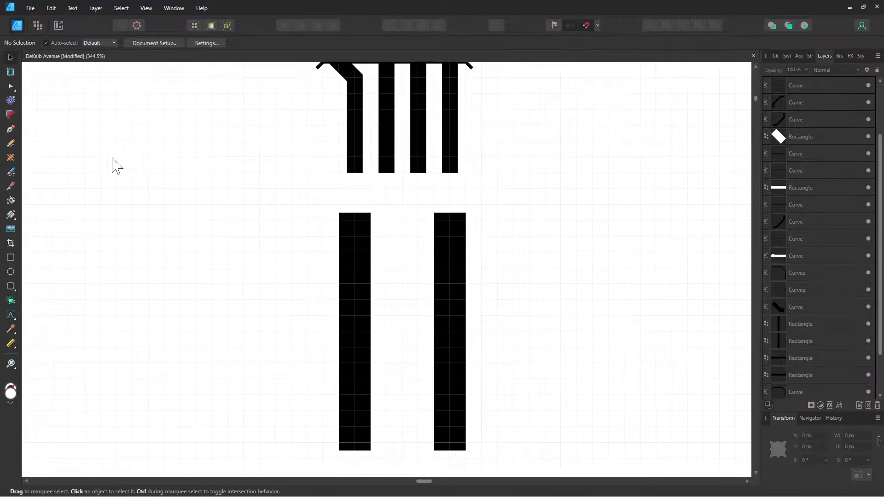
pyautogui.click(10, 129)
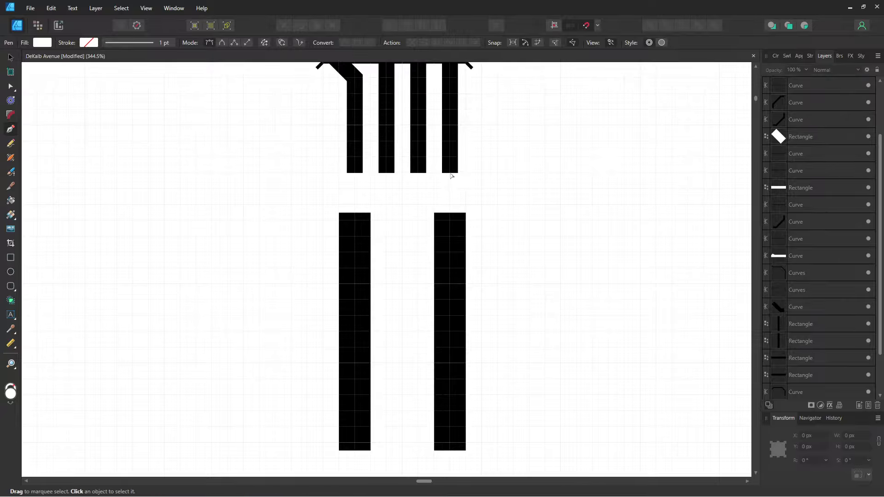
pyautogui.keyDown('ctrl'); pyautogui.click(449, 173); pyautogui.keyUp('ctrl')
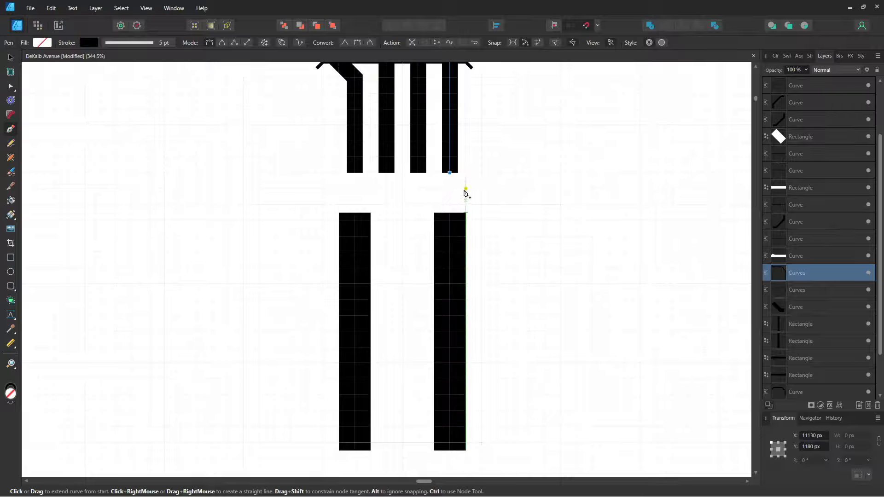
pyautogui.click(466, 188)
pyautogui.click(481, 204)
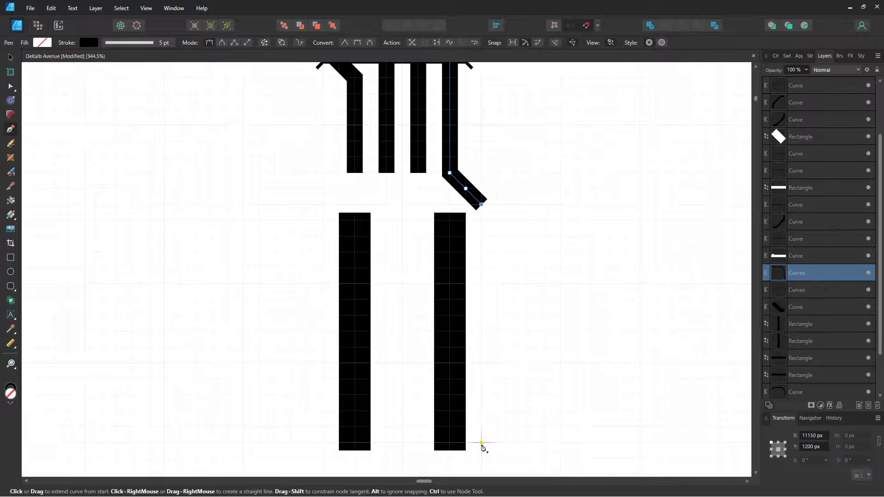
pyautogui.scroll(-3, 487, 361)
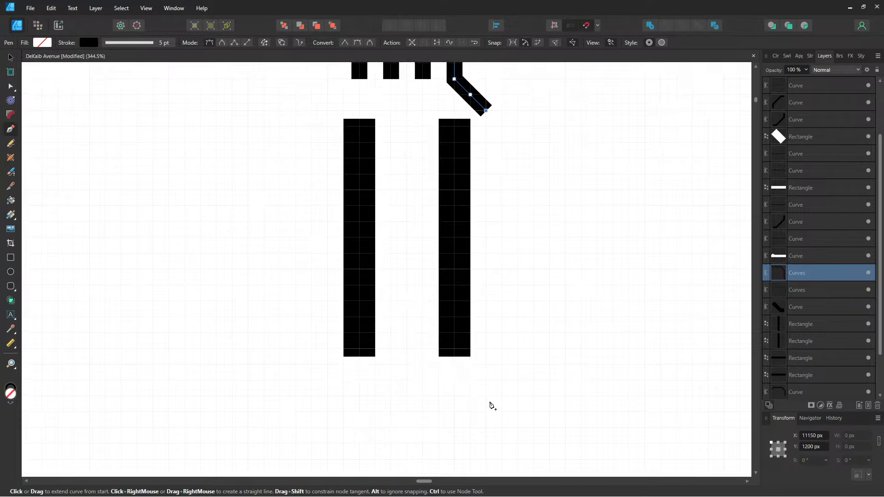
pyautogui.click(486, 396)
pyautogui.press('Escape')
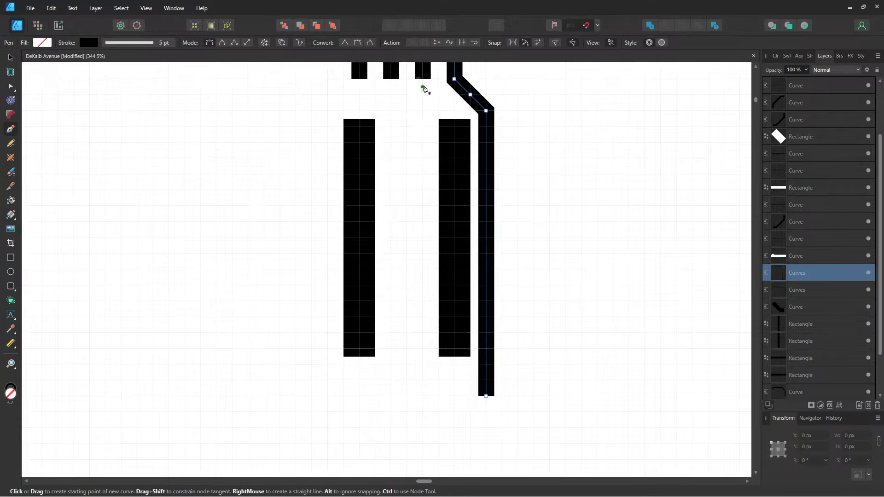
# - Extend the two middle vertical tracks straight down between the platforms to Y 1380 px
pyautogui.click(422, 80)
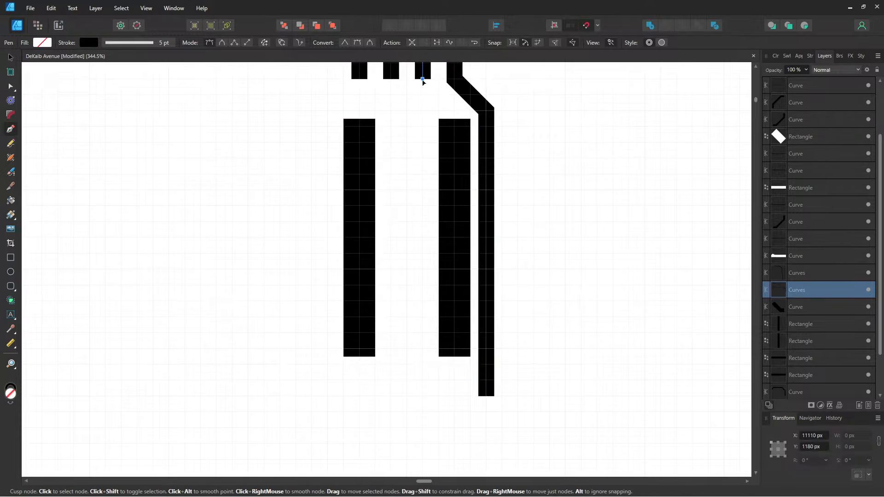
pyautogui.click(423, 397)
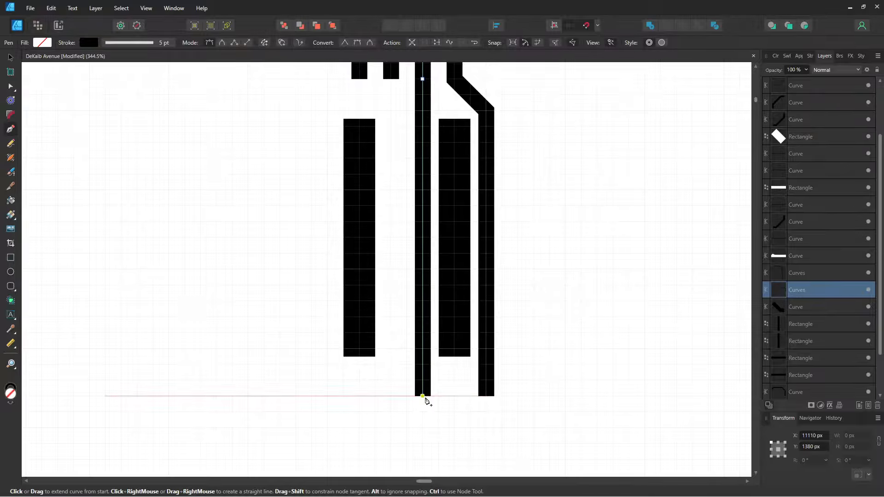
pyautogui.click(392, 80)
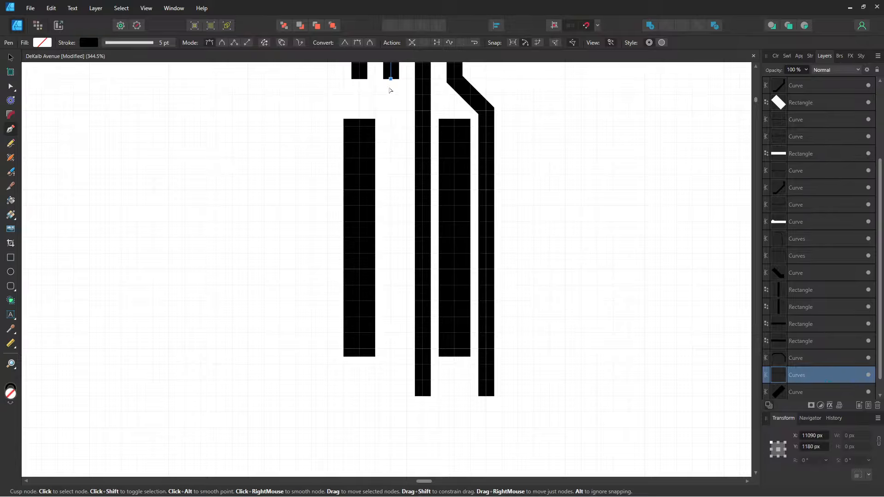
pyautogui.click(390, 397)
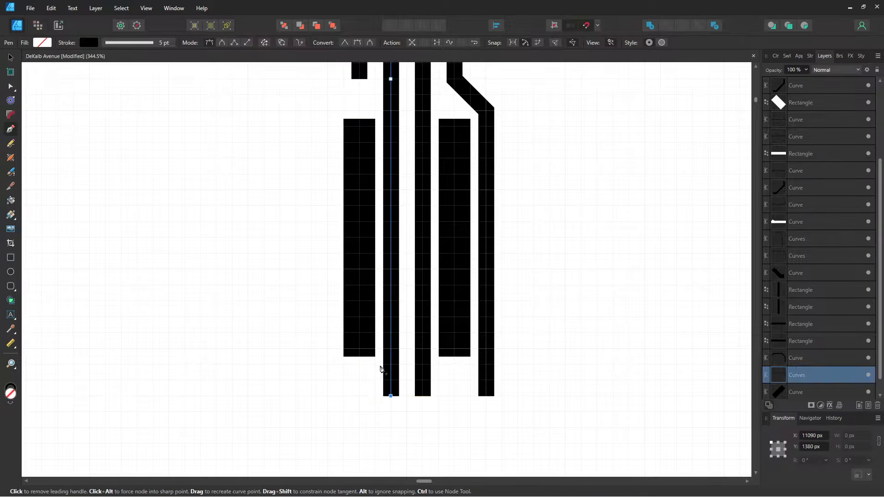
# - Extend the first vertical track diagonally outward to X 11050, Y 1200 px, then straight down to Y 1380 px
pyautogui.click(360, 78)
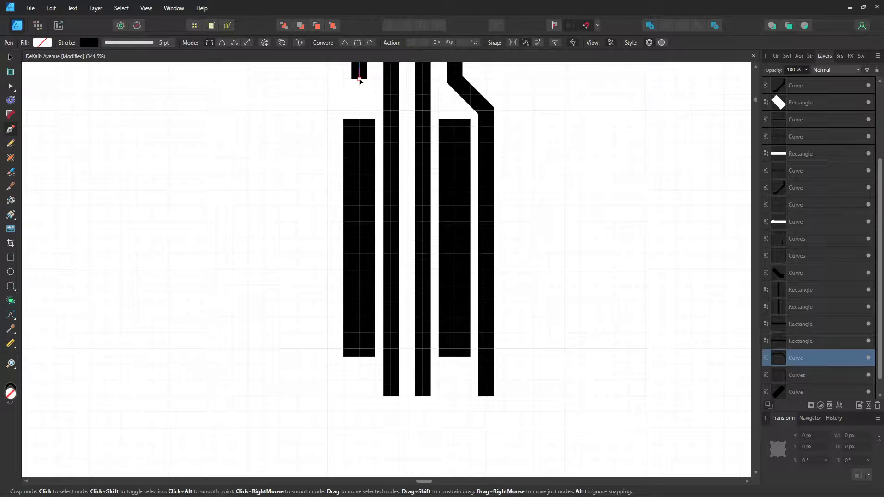
pyautogui.click(328, 109)
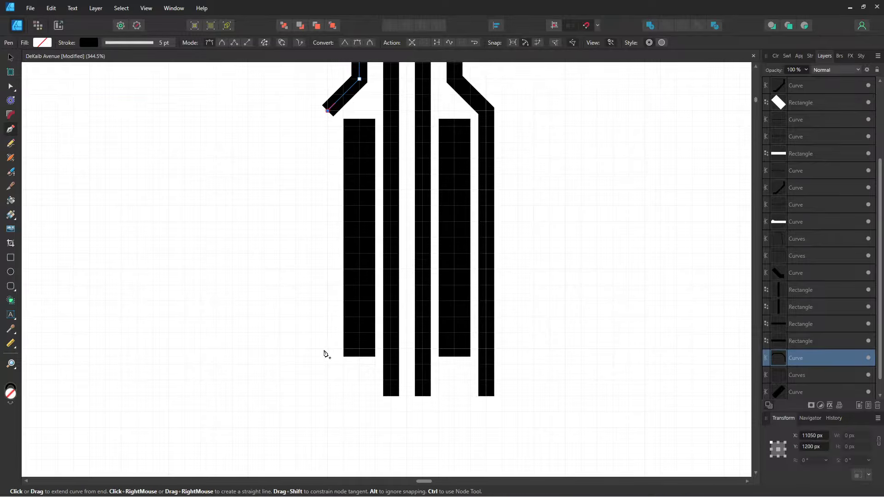
pyautogui.click(326, 396)
pyautogui.scroll(-3, 316, 333)
pyautogui.scroll(-1, 315, 333)
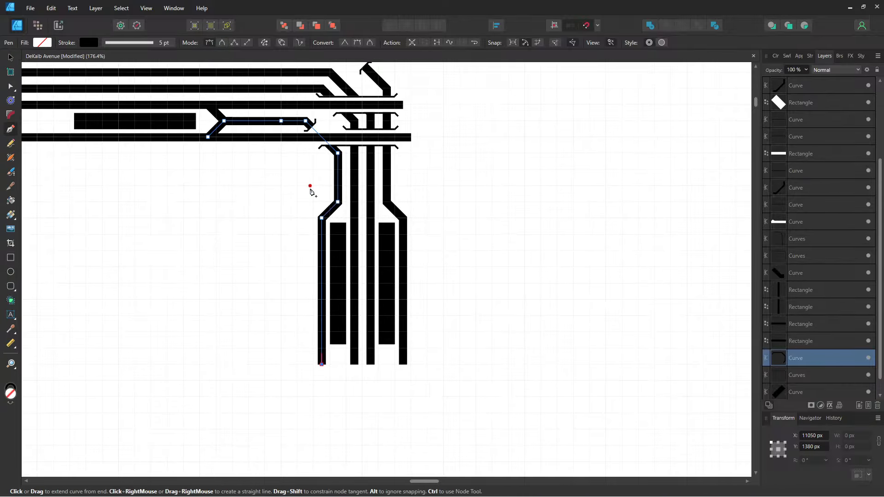
pyautogui.moveTo(310, 188); pyautogui.dragTo(374, 264)
pyautogui.click(12, 58)
pyautogui.click(563, 231)
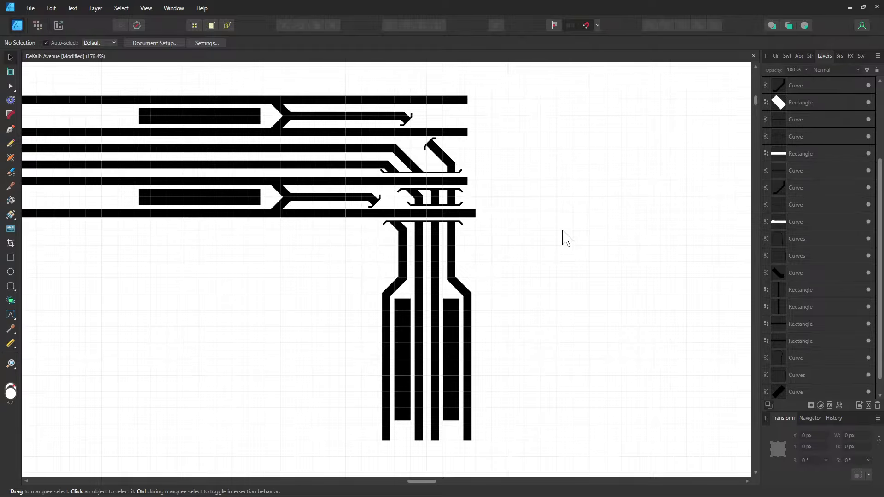
# - Extend the second horizontal track from X 11150, Y 1000 px diagonally up to X 11170, Y 980 px, then add a horizontal stretch
pyautogui.scroll(2, 555, 246)
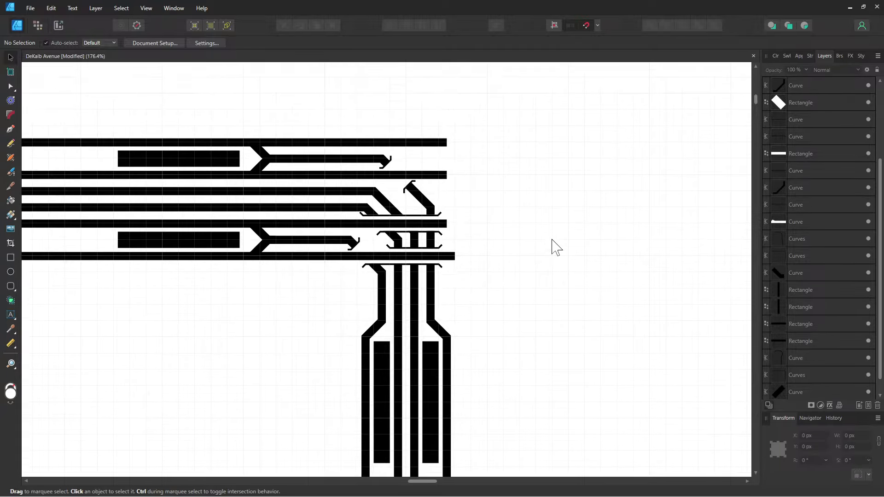
pyautogui.scroll(2, 555, 252)
pyautogui.moveTo(517, 215); pyautogui.dragTo(488, 252)
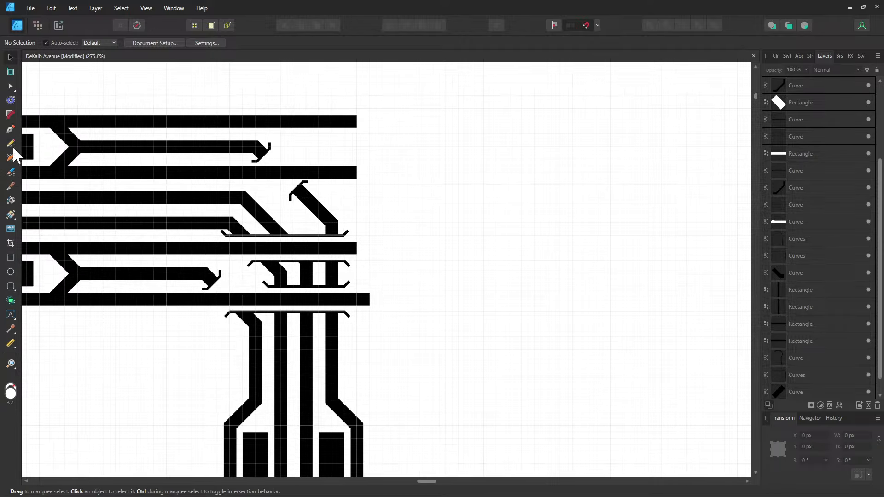
pyautogui.click(10, 129)
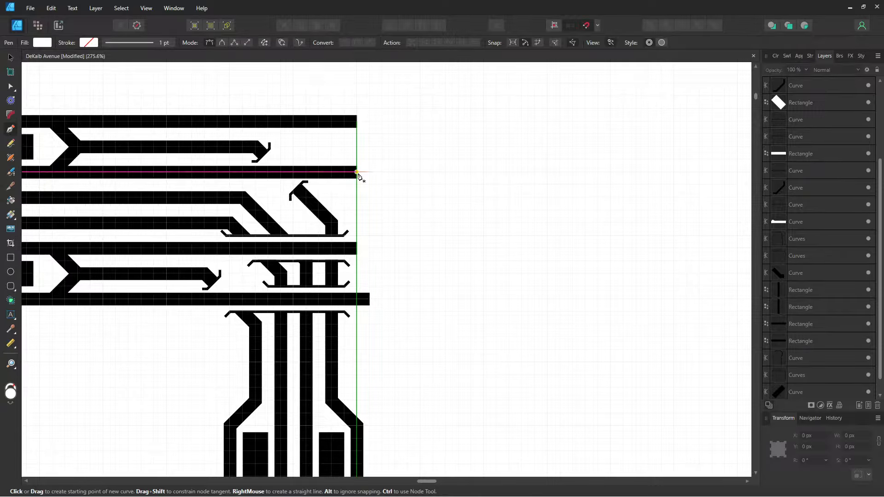
pyautogui.scroll(3, 400, 184)
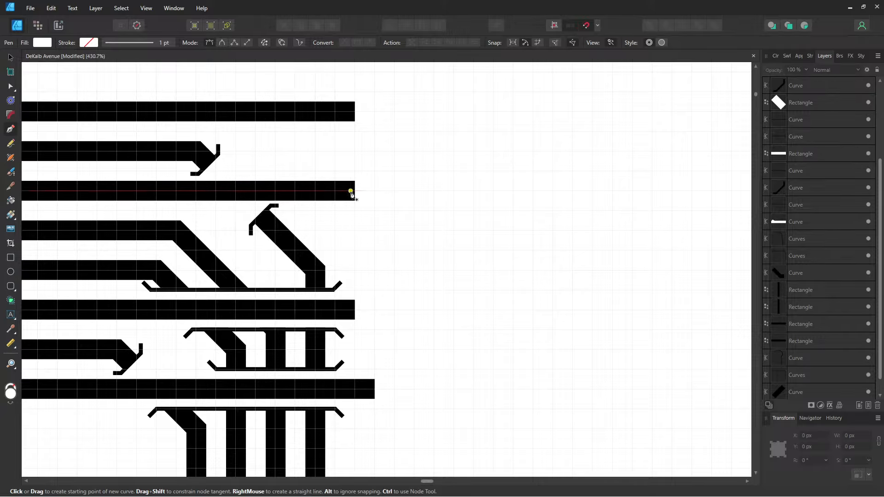
pyautogui.click(351, 191)
pyautogui.click(57, 190)
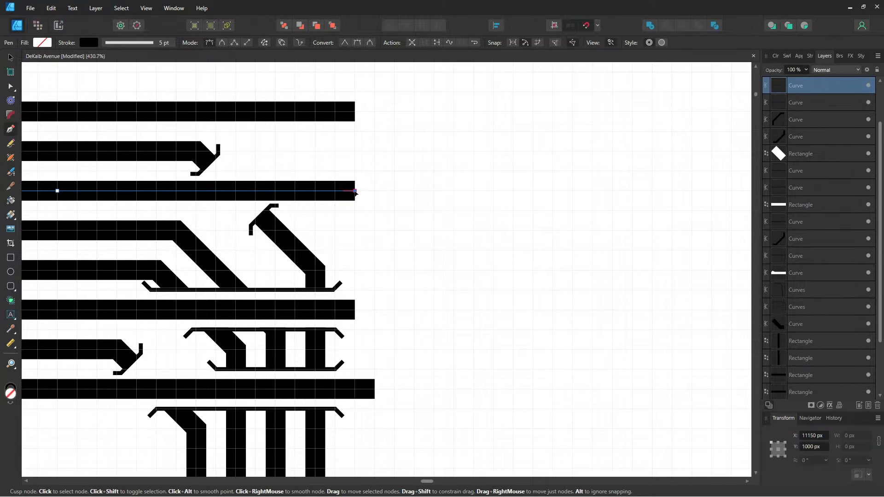
pyautogui.click(394, 151)
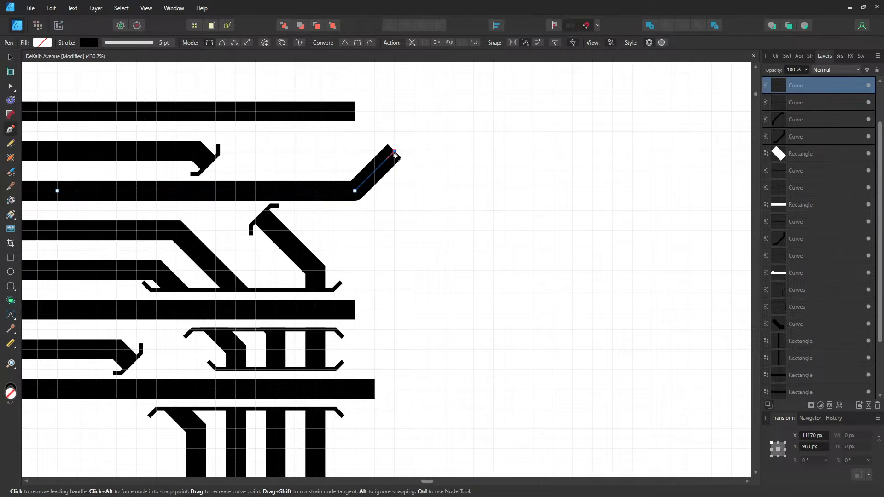
pyautogui.click(513, 151)
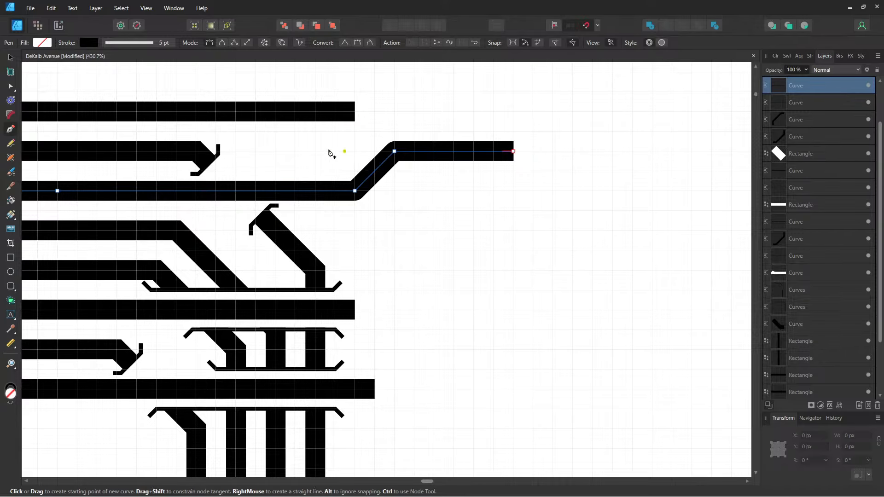
# - Set the extended horizontal track's stroke join to miter so its bends have sharp corners
pyautogui.click(10, 57)
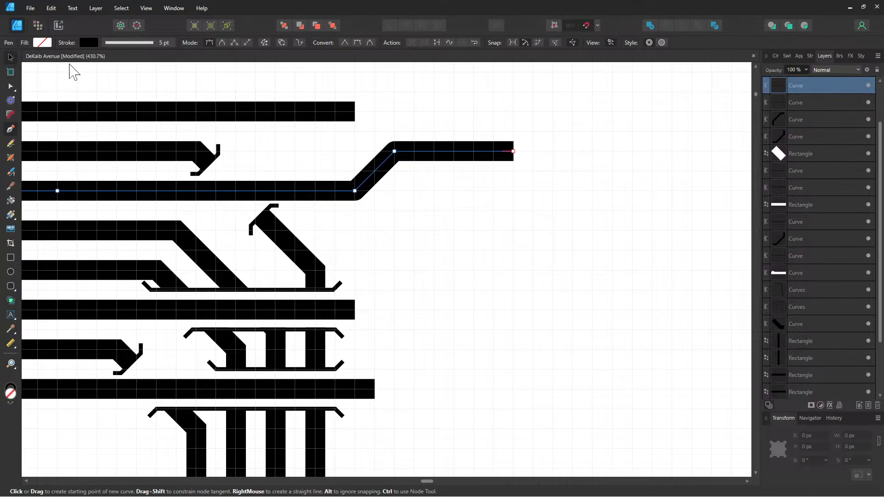
pyautogui.click(810, 56)
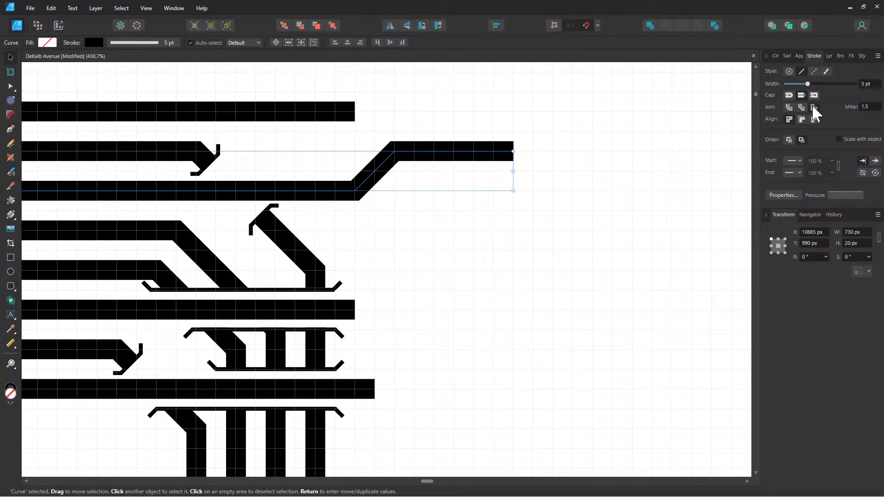
pyautogui.click(10, 129)
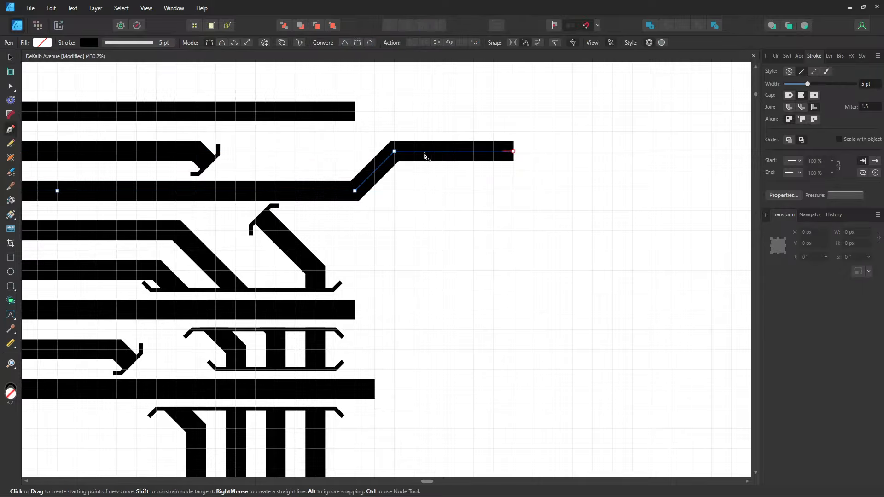
# - Extend the topmost horizontal track from X 11150, Y 960 px diagonally down to the second track's bend at X 11170, Y 980 px
pyautogui.keyDown('ctrl'); pyautogui.click(354, 113); pyautogui.keyUp('ctrl')
pyautogui.keyDown('ctrl'); pyautogui.click(354, 112); pyautogui.keyUp('ctrl')
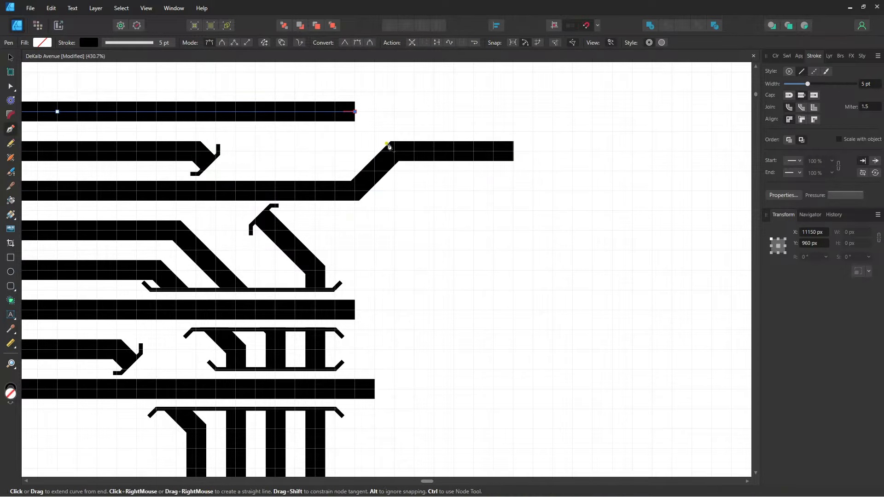
pyautogui.click(394, 150)
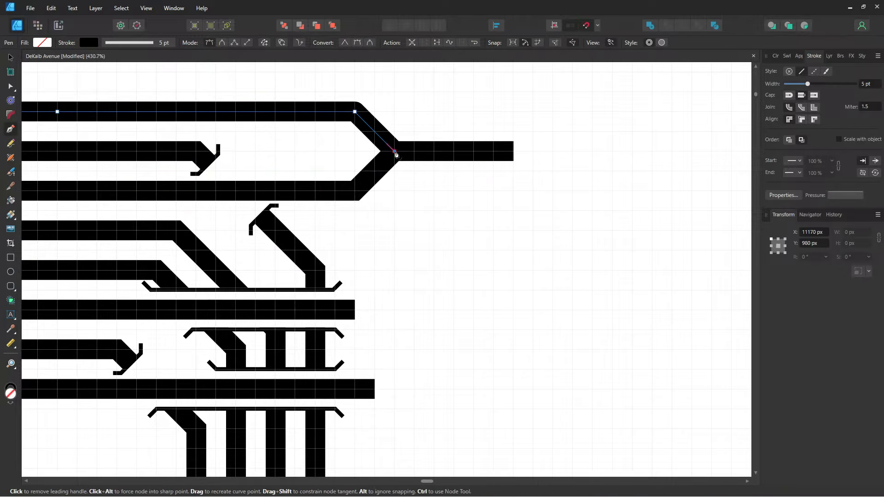
pyautogui.press('ctrl')
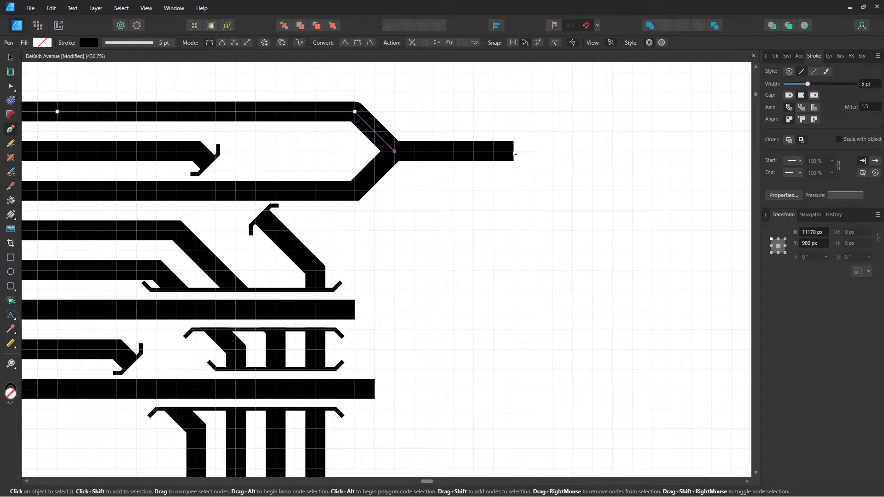
pyautogui.keyDown('ctrl'); pyautogui.click(514, 152); pyautogui.keyUp('ctrl')
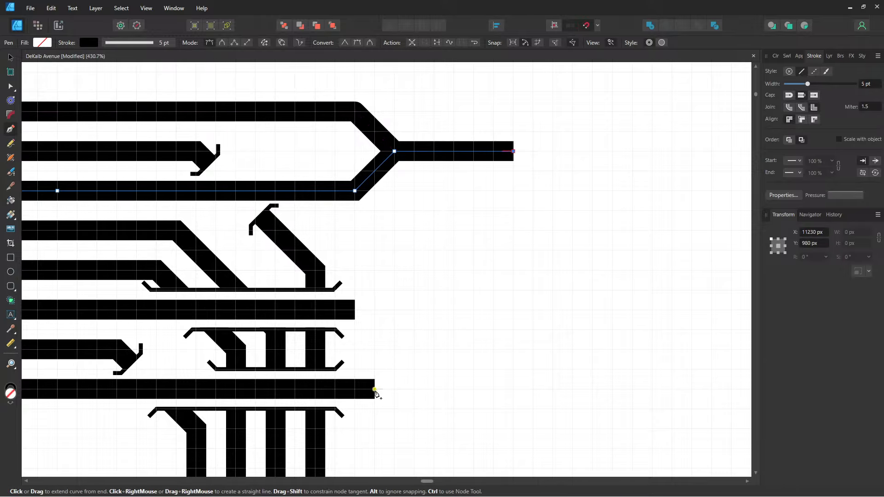
pyautogui.moveTo(424, 367); pyautogui.dragTo(366, 326)
pyautogui.click(317, 358)
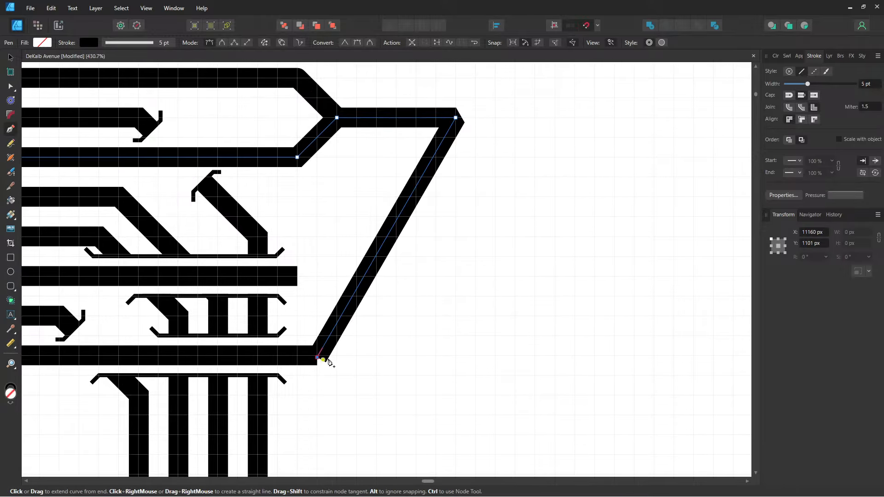
pyautogui.press('ctrl')
pyautogui.hotkey('ctrl', 'z')
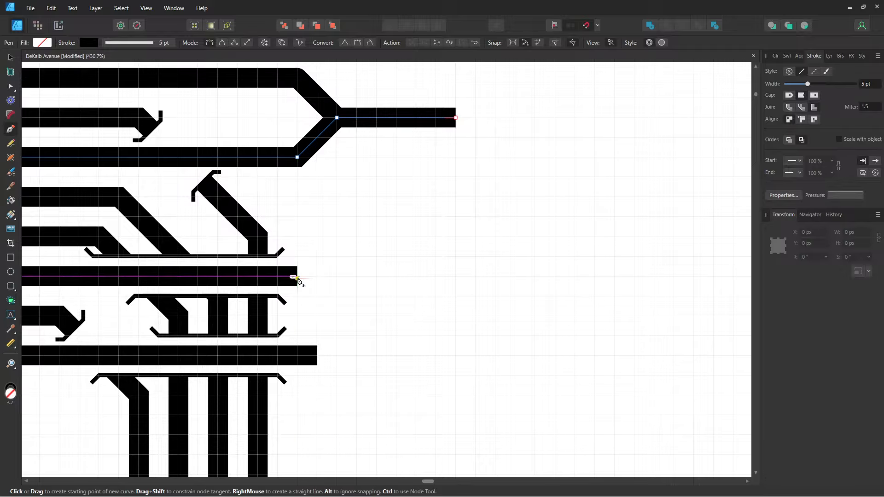
# - Extend the horizontal track at Y 1060 px from X 11150 px diagonally down to X 11170, Y 1080 px, then horizontally to X 11230 px
pyautogui.keyDown('ctrl'); pyautogui.click(296, 276); pyautogui.keyUp('ctrl')
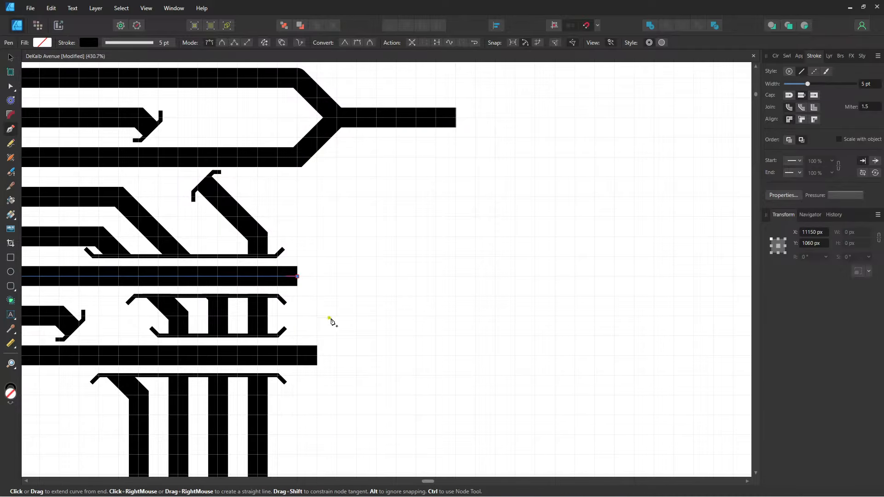
pyautogui.click(337, 316)
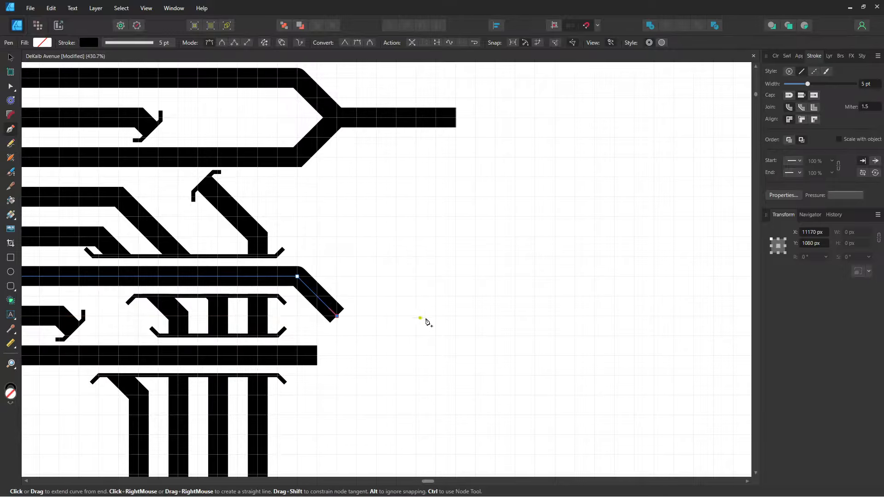
pyautogui.click(455, 316)
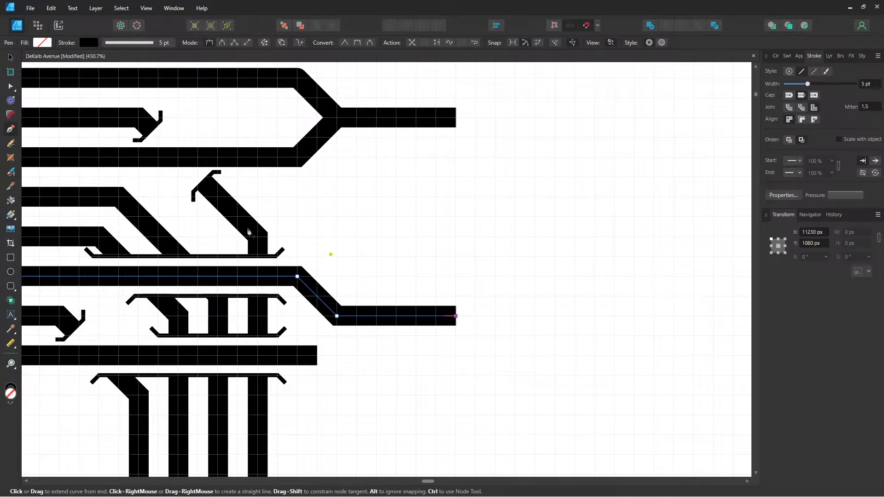
# - Shorten the lowest horizontal track to X 11150, Y 1100 px, and extend it diagonally up to join the neighbouring track at X 11170, Y 1080 px
pyautogui.click(10, 86)
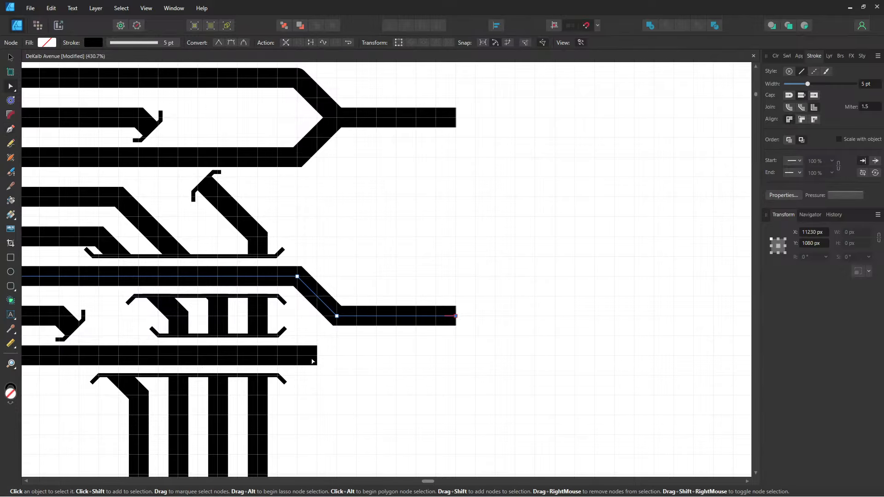
pyautogui.click(316, 357)
pyautogui.click(317, 356)
pyautogui.moveTo(317, 356); pyautogui.dragTo(298, 357)
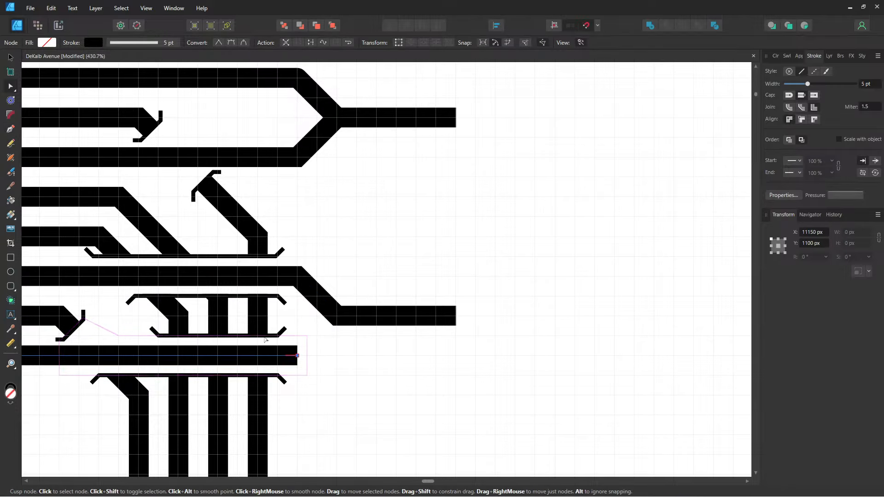
pyautogui.click(11, 129)
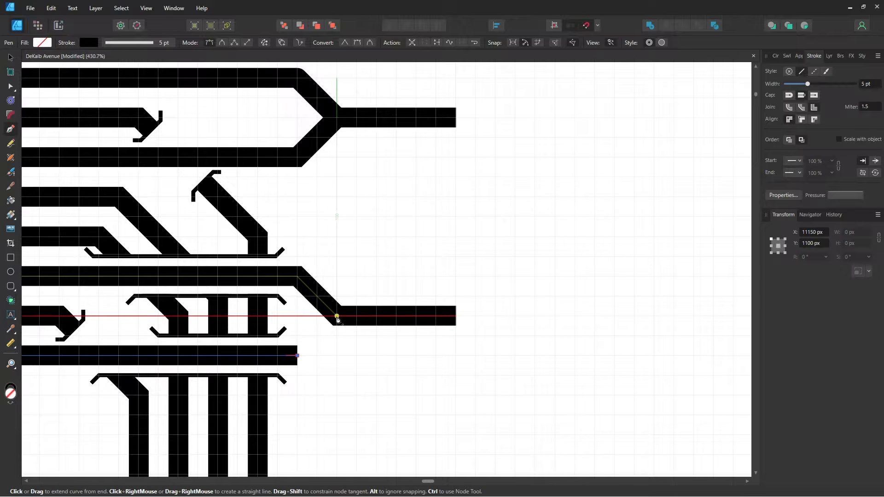
pyautogui.click(336, 317)
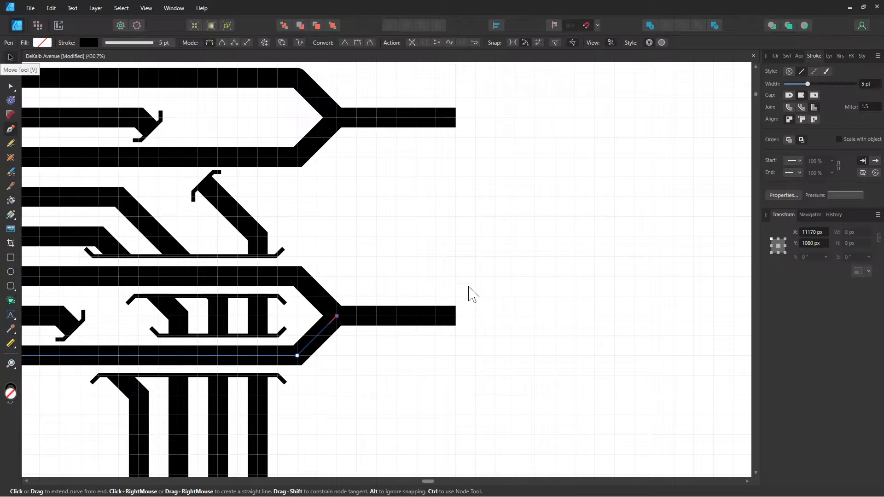
pyautogui.click(468, 286)
# - Examine the merged track pairs, the platforms between them and the empty area beyond the track ends
pyautogui.scroll(-2, 468, 286)
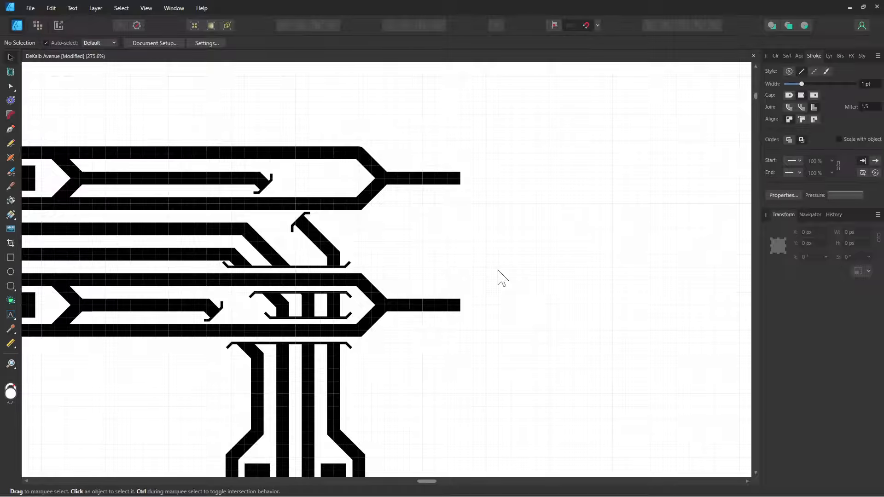
pyautogui.moveTo(458, 242); pyautogui.dragTo(407, 207)
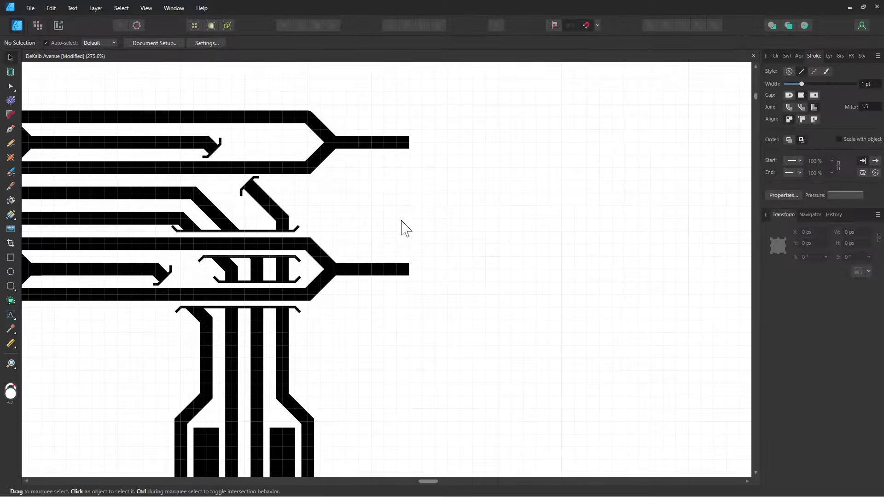
pyautogui.moveTo(288, 204); pyautogui.dragTo(519, 257)
pyautogui.moveTo(268, 270); pyautogui.dragTo(333, 255)
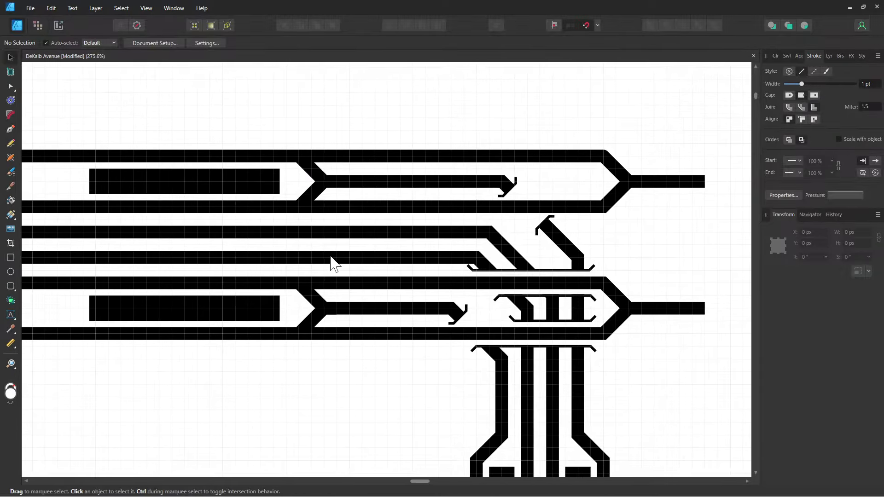
pyautogui.moveTo(435, 259); pyautogui.dragTo(234, 258)
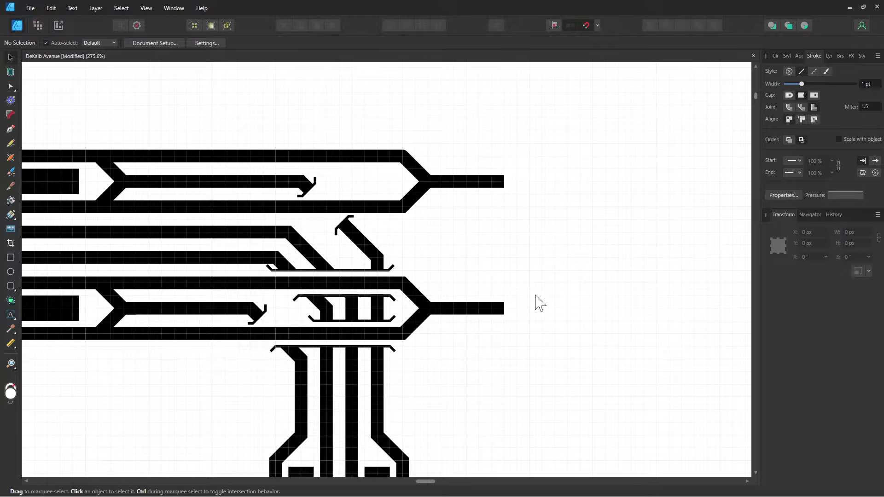
pyautogui.scroll(3, 534, 302)
pyautogui.scroll(1, 433, 175)
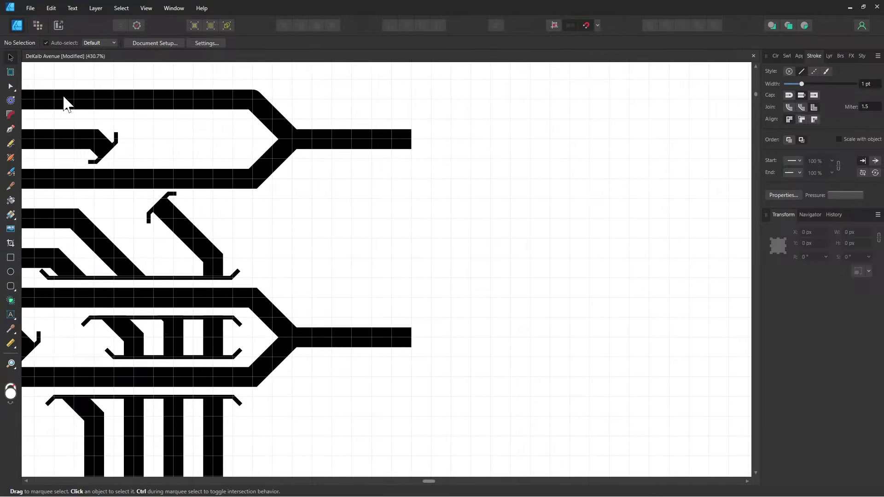
# - Shorten the upper merged track's end to X 11190, Y 980 px
pyautogui.click(11, 86)
pyautogui.click(411, 139)
pyautogui.moveTo(411, 139)
pyautogui.mouseDown()
pyautogui.moveTo(312, 138)
pyautogui.moveTo(333, 141)
pyautogui.mouseUp()
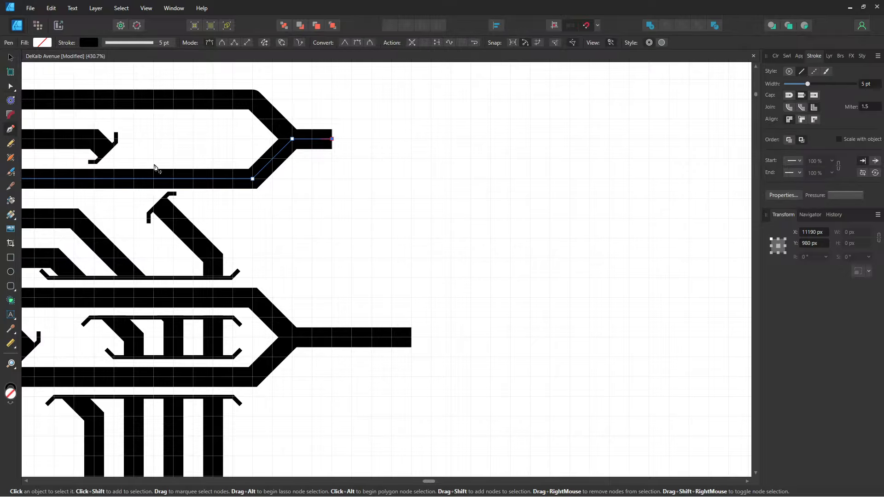
# - Duplicate the upper 150 × 20 px platform rectangle and place the copy beyond the track ends, centred at X 11345, Y 1060 px
pyautogui.click(11, 57)
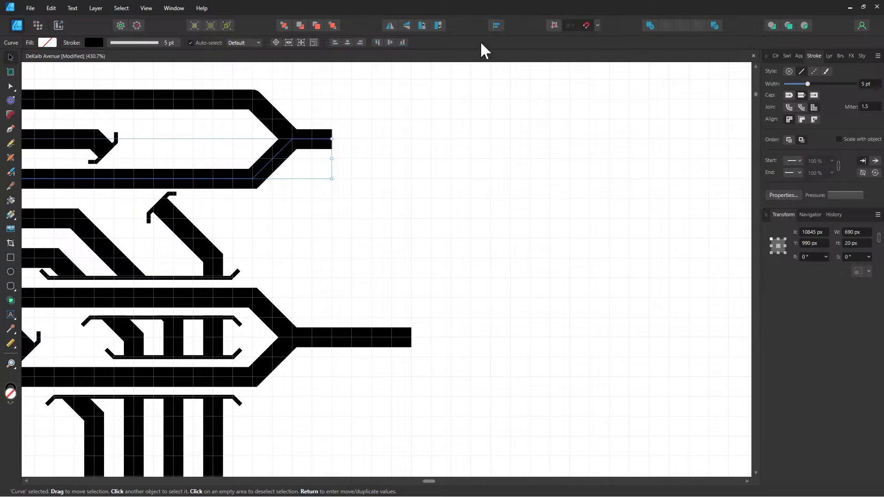
pyautogui.hscroll(-10, 398, 175)
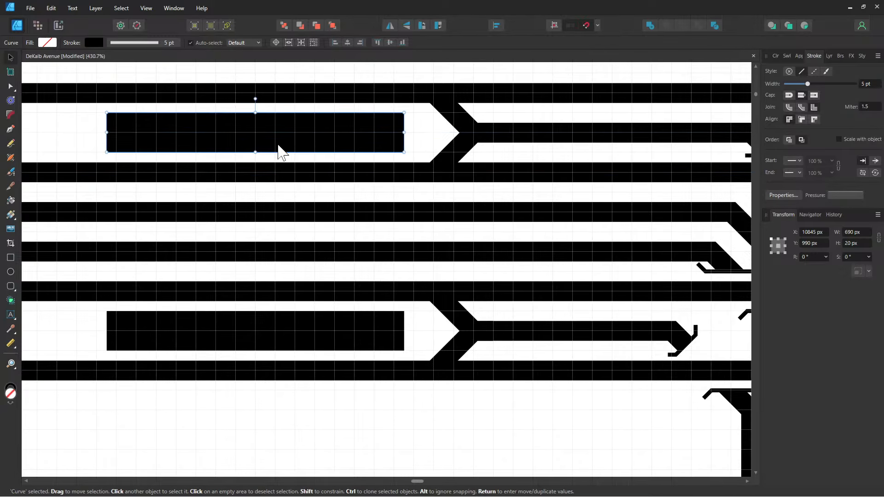
pyautogui.click(278, 148)
pyautogui.moveTo(602, 310); pyautogui.dragTo(121, 272)
pyautogui.moveTo(589, 238); pyautogui.dragTo(328, 236)
pyautogui.hotkey('ctrl', 'v')
pyautogui.moveTo(307, 104); pyautogui.dragTo(558, 203)
pyautogui.hscroll(3, 298, 189)
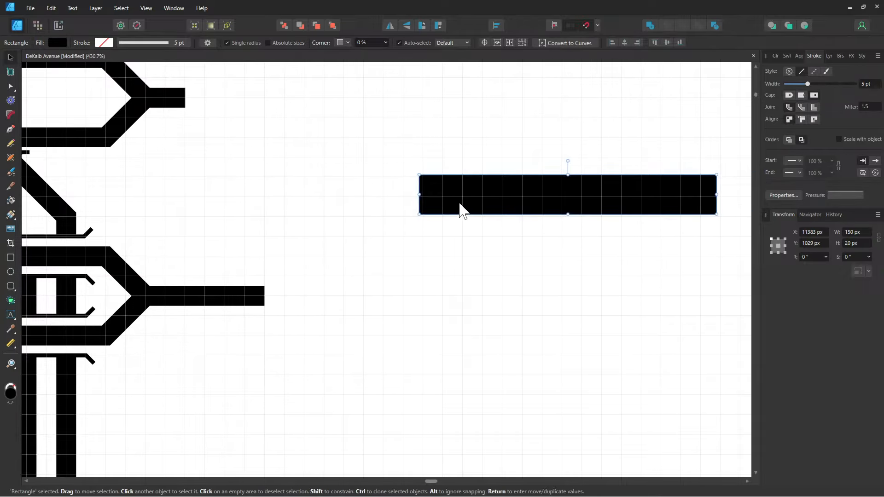
pyautogui.moveTo(458, 201); pyautogui.dragTo(378, 258)
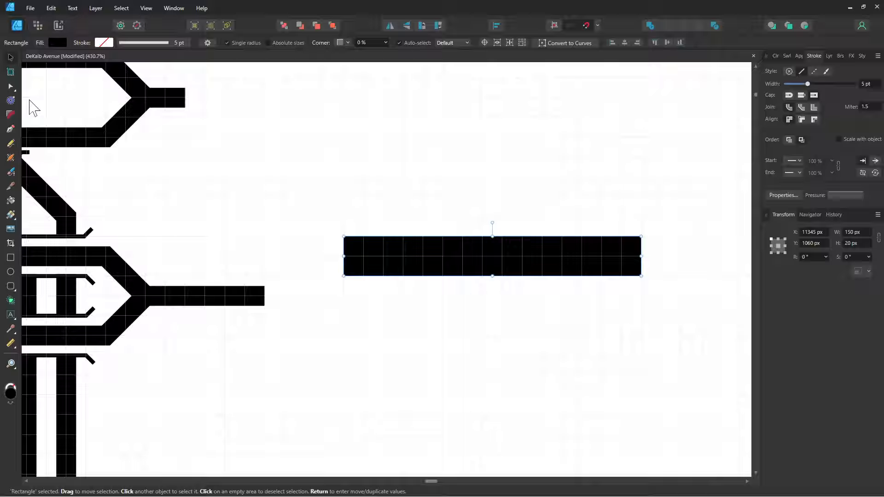
pyautogui.click(11, 129)
pyautogui.click(185, 97)
pyautogui.click(184, 98)
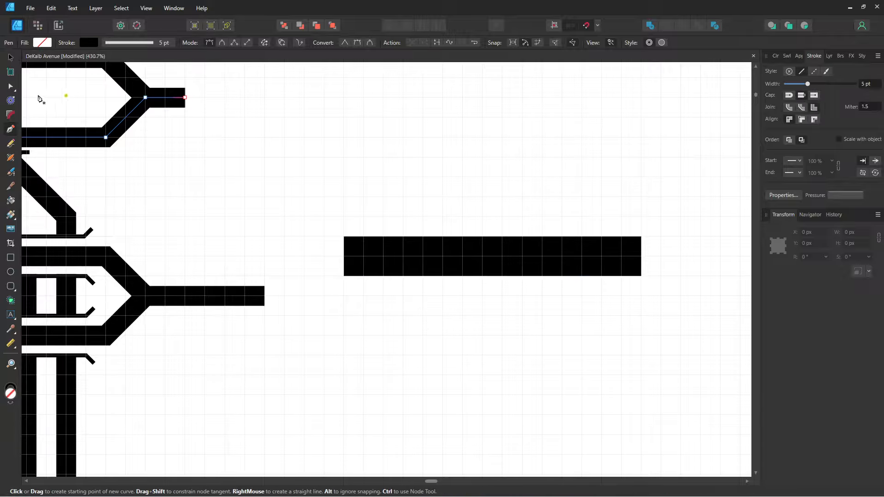
pyautogui.click(11, 57)
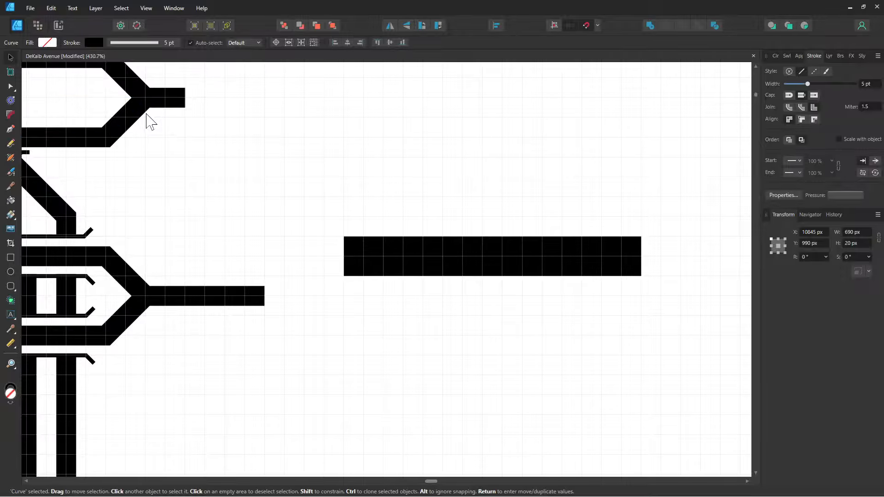
pyautogui.moveTo(148, 118); pyautogui.dragTo(134, 84)
pyautogui.moveTo(205, 162); pyautogui.dragTo(269, 221)
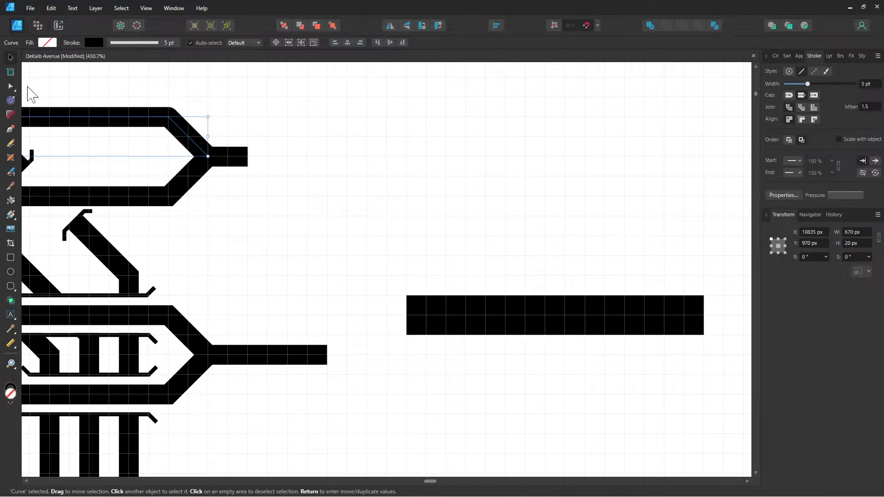
# - Delete the second horizontal track's last two nodes, removing its merged stub and diagonal stretch
pyautogui.click(13, 88)
pyautogui.click(247, 157)
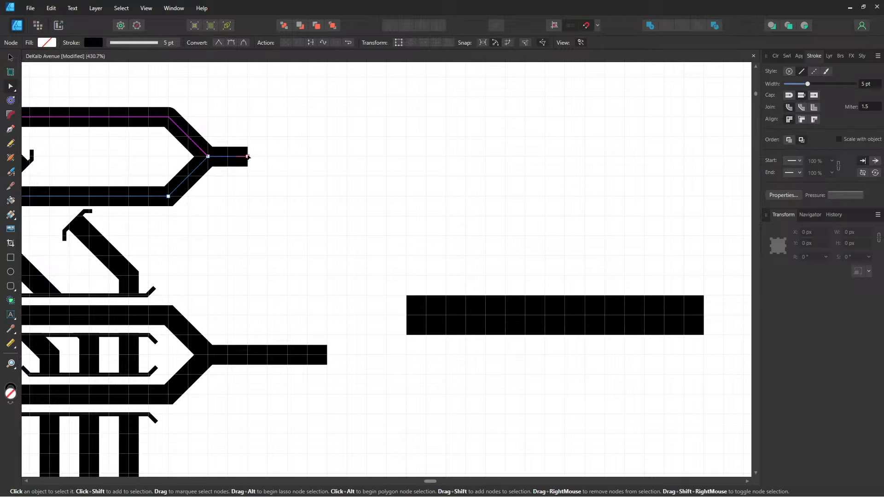
pyautogui.click(248, 157)
pyautogui.press('Delete')
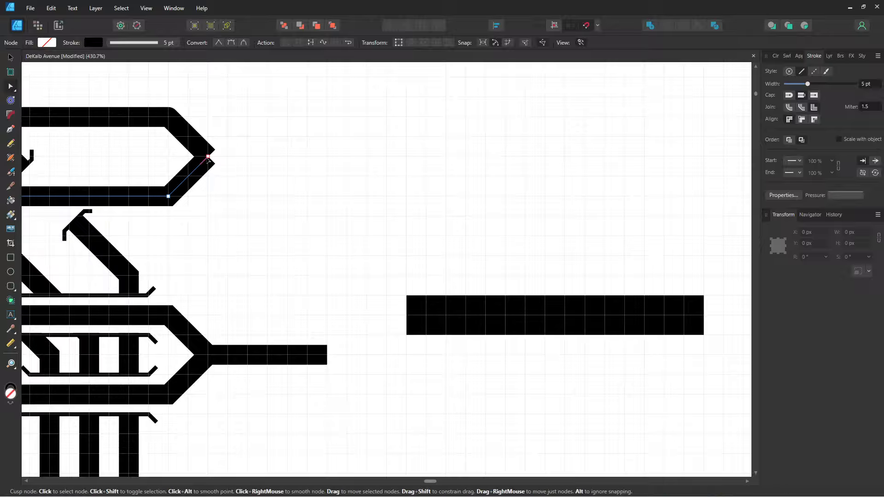
pyautogui.press('Delete')
# - Extend the topmost track from X 11170, Y 980 px diagonally down through X 11210, Y 1020 px to X 11230, Y 1040 px
pyautogui.click(203, 158)
pyautogui.click(207, 157)
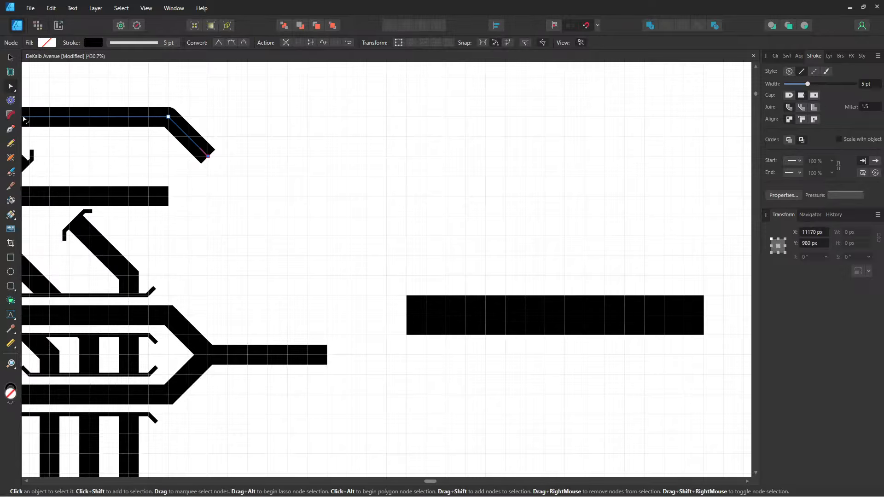
pyautogui.press('p')
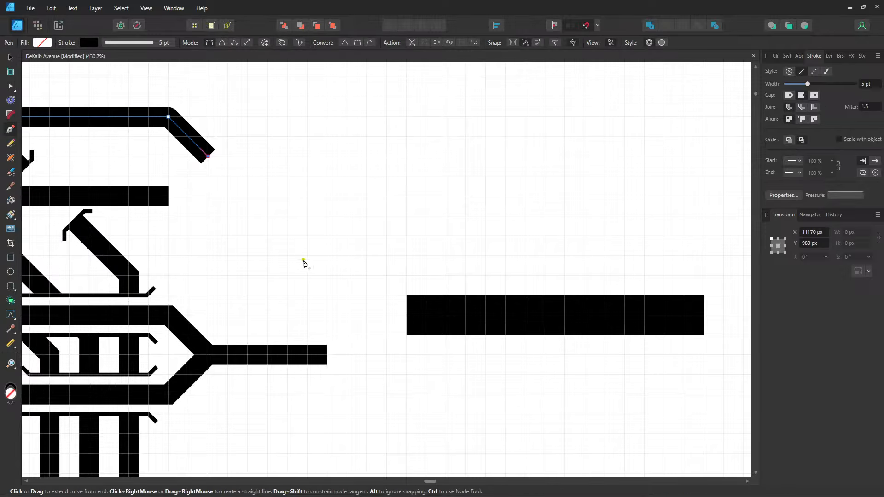
pyautogui.click(268, 237)
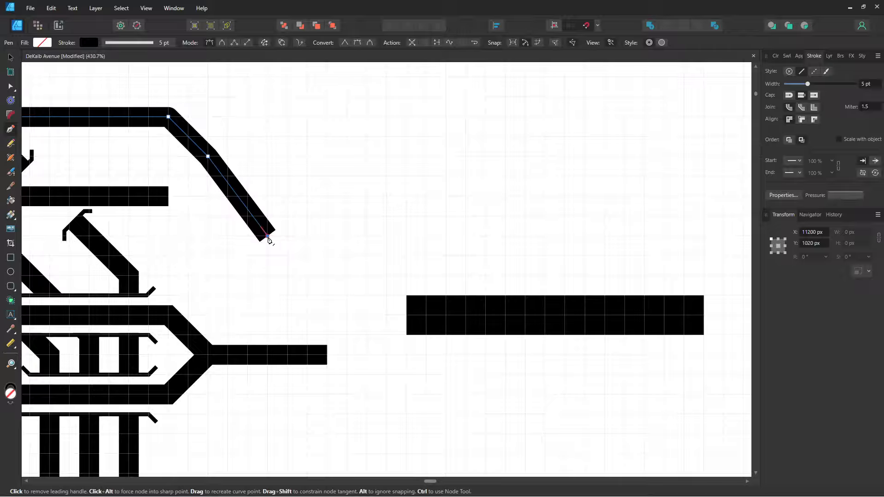
pyautogui.hotkey('ctrl', 'z')
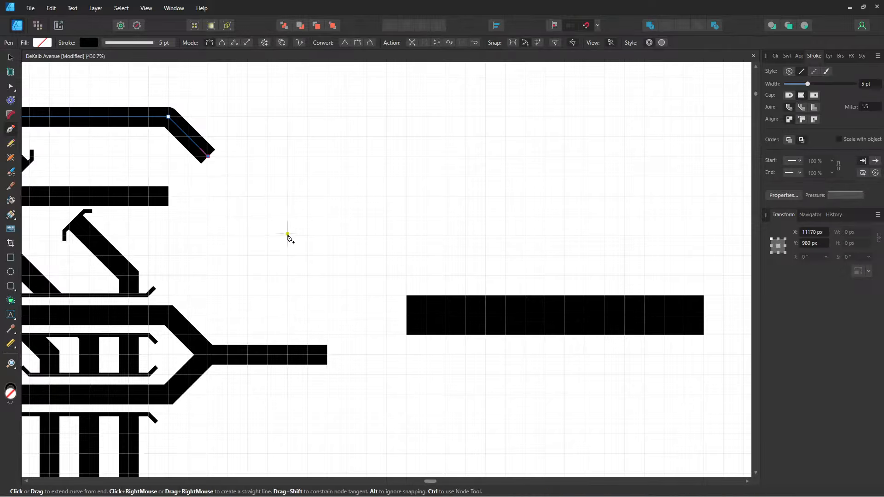
pyautogui.click(287, 236)
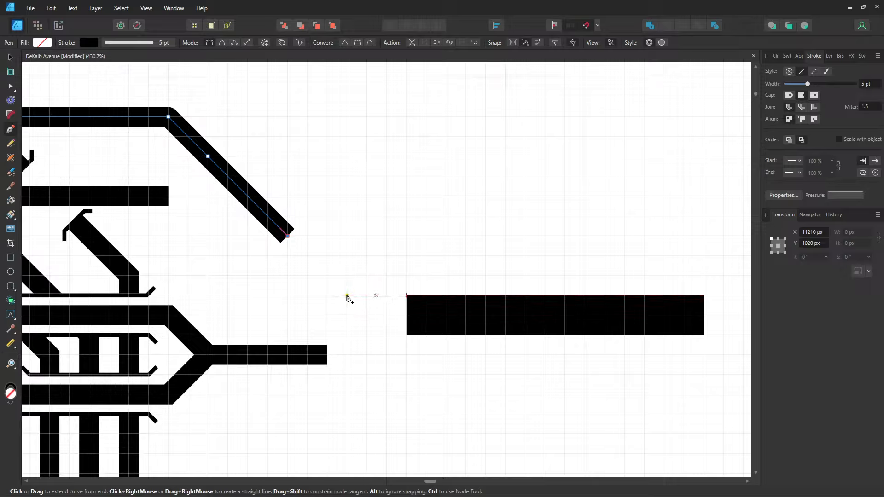
pyautogui.click(347, 296)
pyautogui.hotkey('ctrl', 'z')
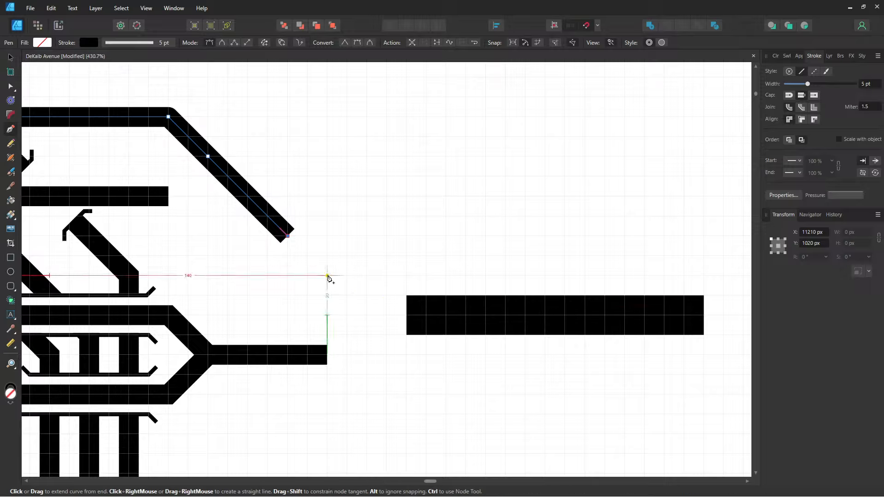
pyautogui.click(328, 276)
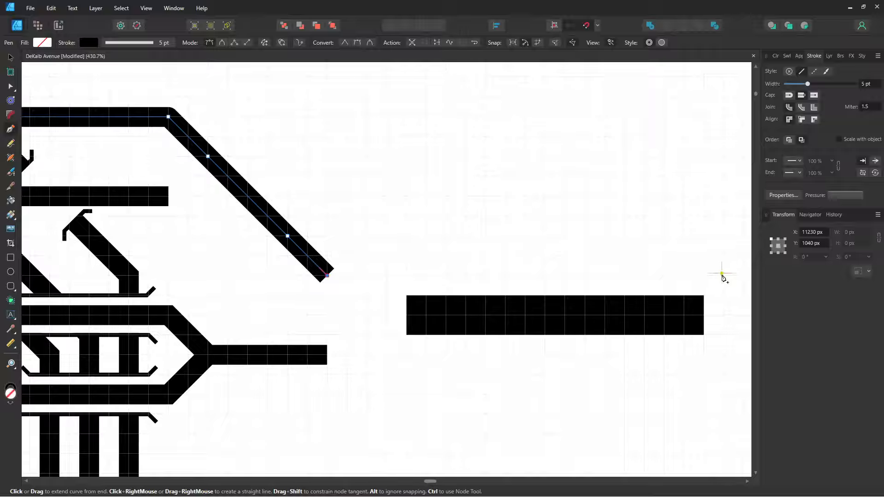
# - Continue the topmost track horizontally past the platform, and extend the second track to X 11190, Y 1000 px on the diagonal
pyautogui.click(723, 276)
pyautogui.press('Escape')
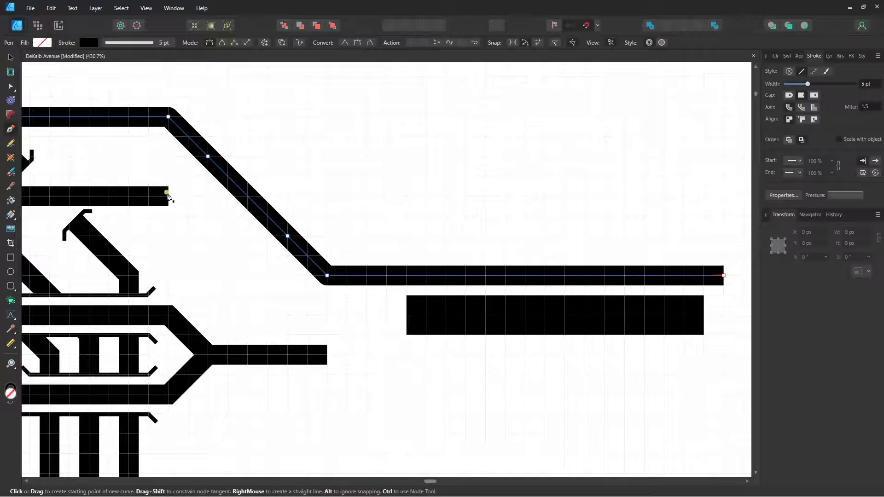
pyautogui.click(168, 196)
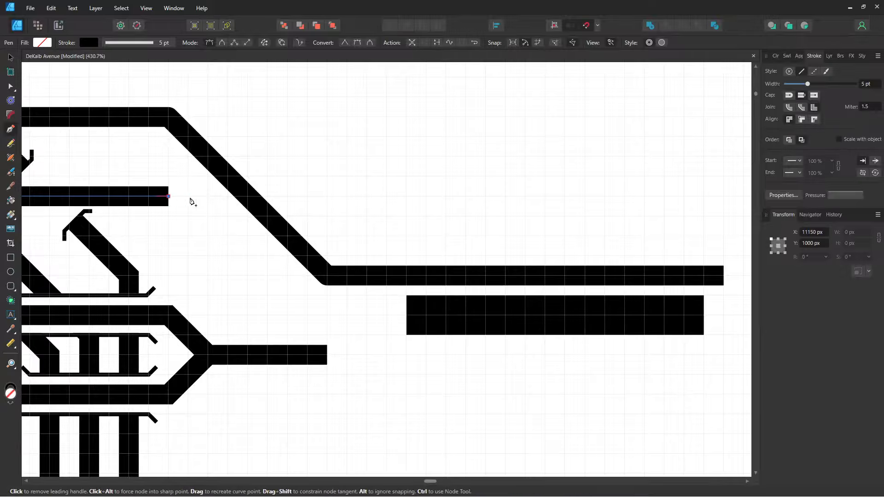
pyautogui.click(247, 196)
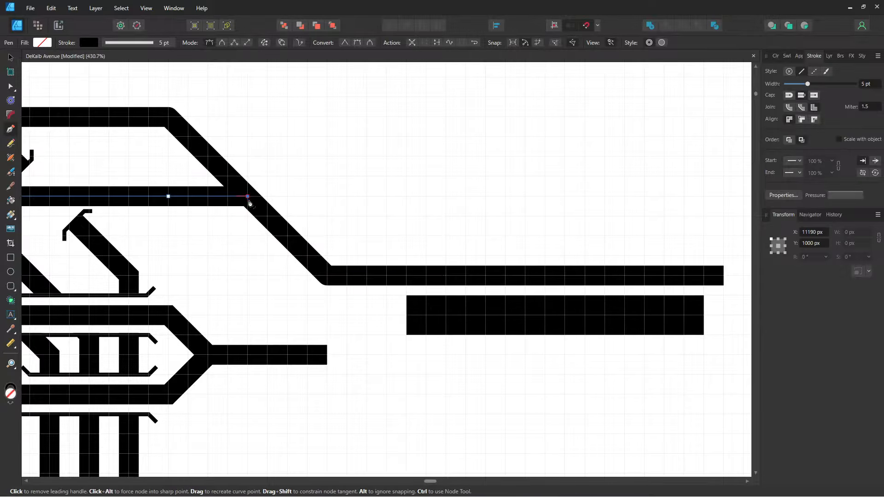
# - Extend the lower merged track horizontally from X 11230 to X 11430 px at Y 1080 px, running beneath the platform, and deselect it
pyautogui.click(328, 355)
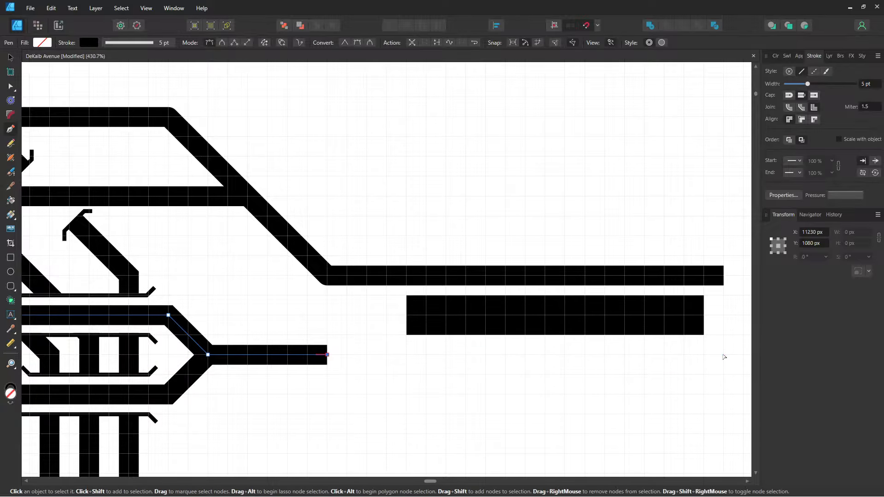
pyautogui.click(724, 355)
pyautogui.scroll(-3, 515, 359)
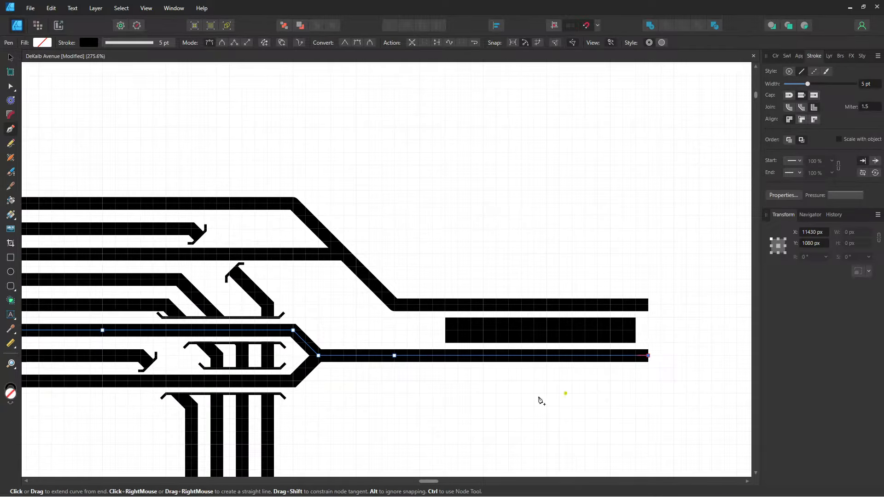
pyautogui.click(10, 57)
pyautogui.click(391, 210)
# - Examine the complete track layout around the junction and its platforms
pyautogui.moveTo(412, 211); pyautogui.dragTo(471, 168)
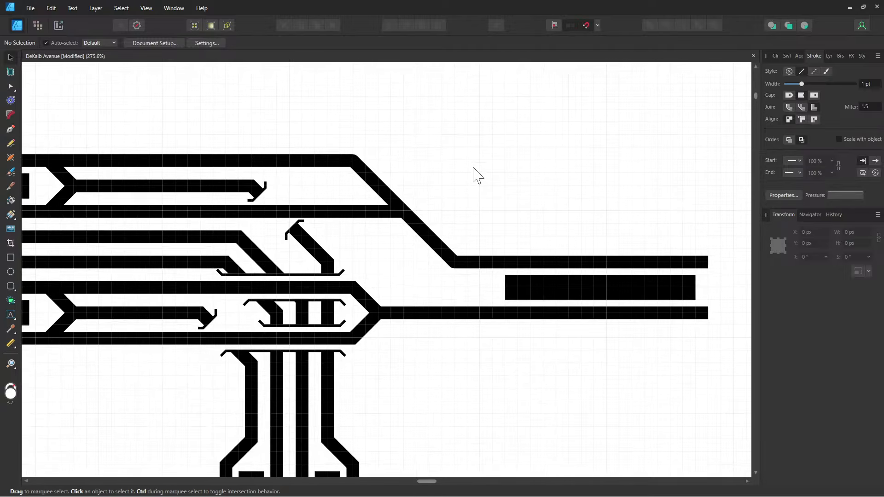
pyautogui.scroll(-3, 471, 180)
pyautogui.scroll(-1, 495, 282)
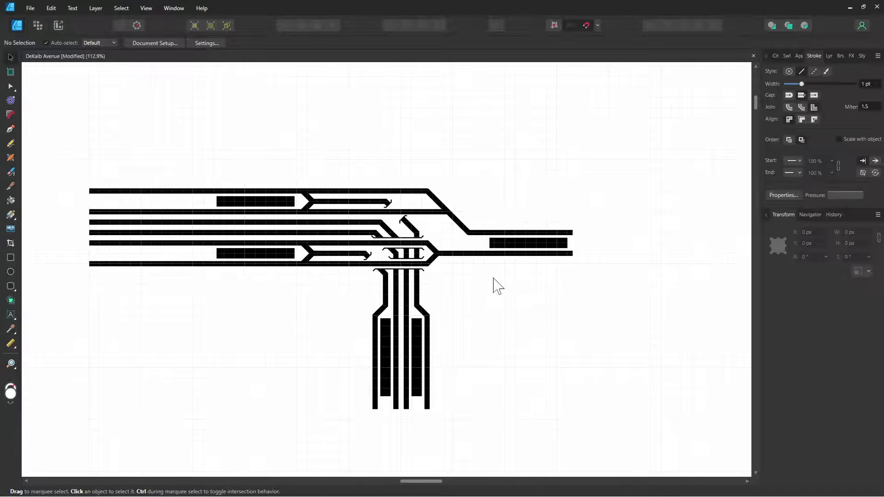
pyautogui.scroll(2, 493, 286)
pyautogui.scroll(1, 499, 275)
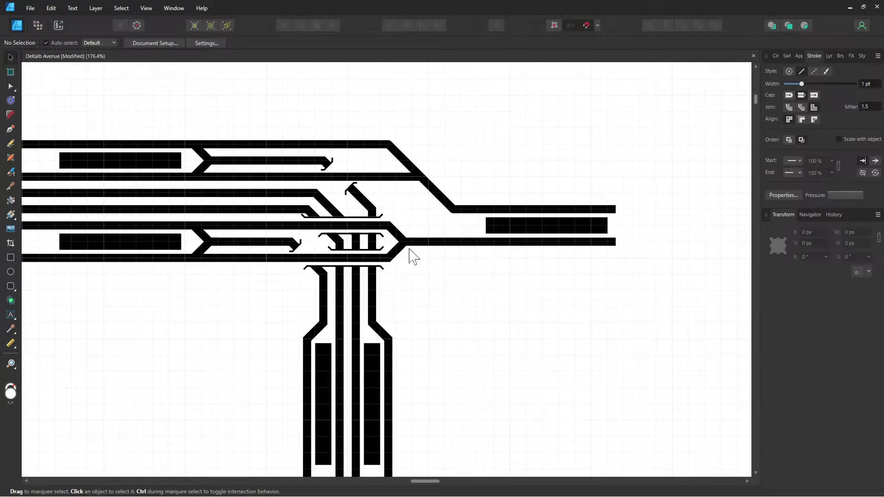
pyautogui.scroll(1, 408, 267)
pyautogui.hscroll(-3, 506, 308)
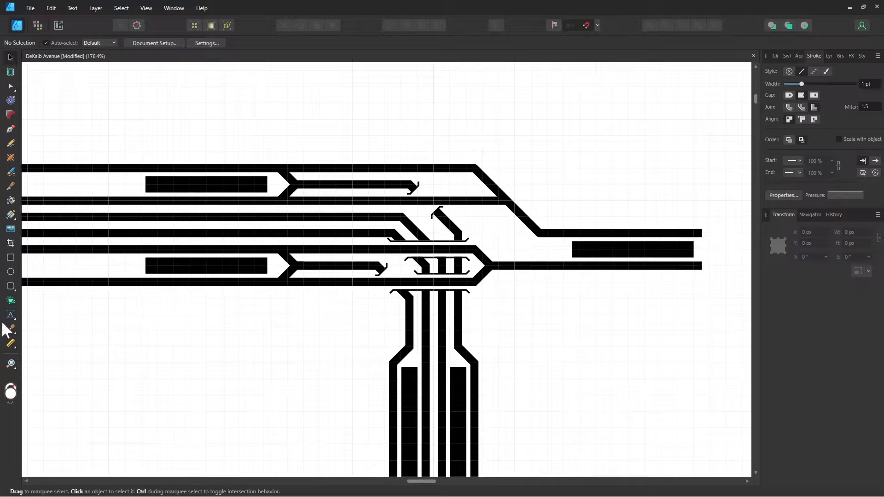
# - Create the art text "A4" in Navigo Medium above the topmost track near its bend
pyautogui.press('t')
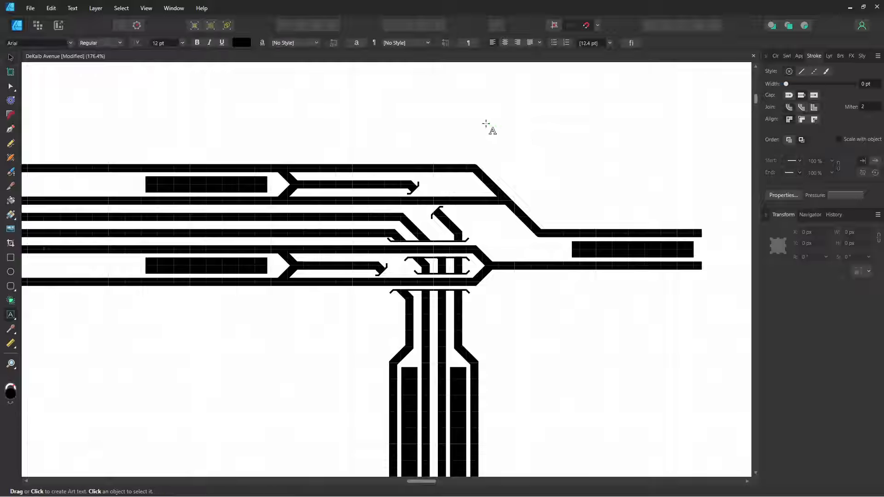
pyautogui.click(488, 129)
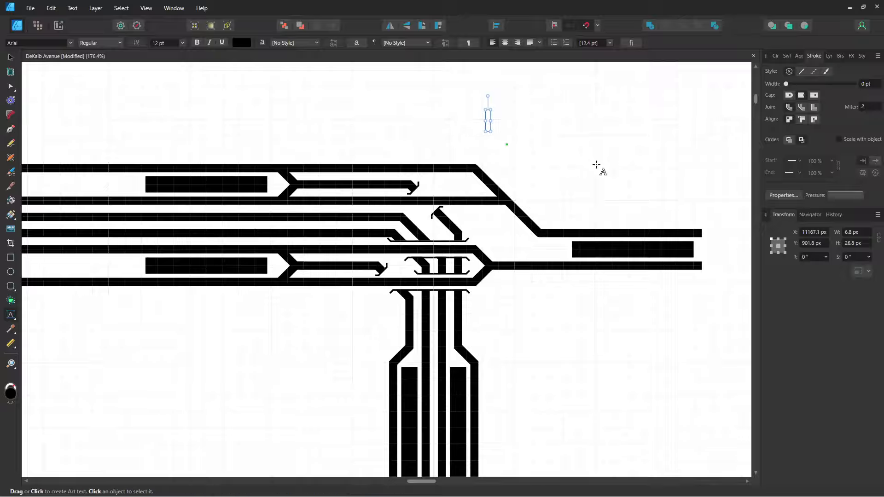
pyautogui.click(68, 44)
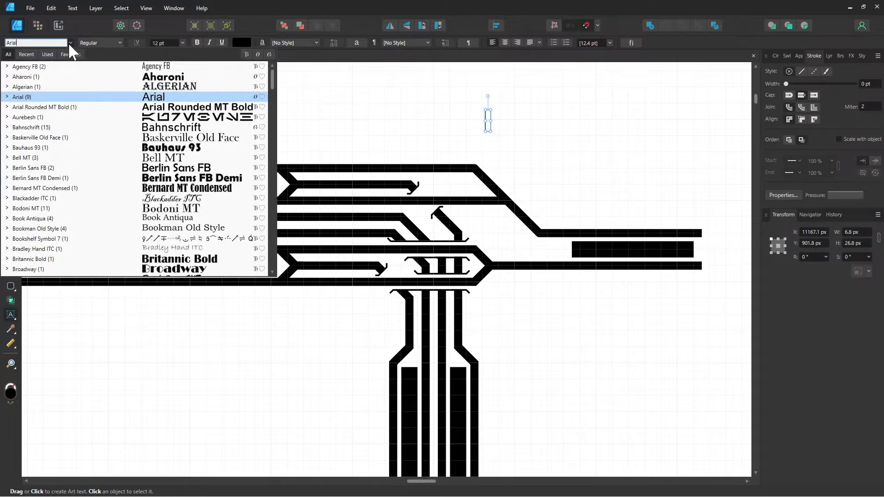
pyautogui.write('Ar')
pyautogui.press('BackSpace')
pyautogui.press('BackSpace')
pyautogui.write('navi')
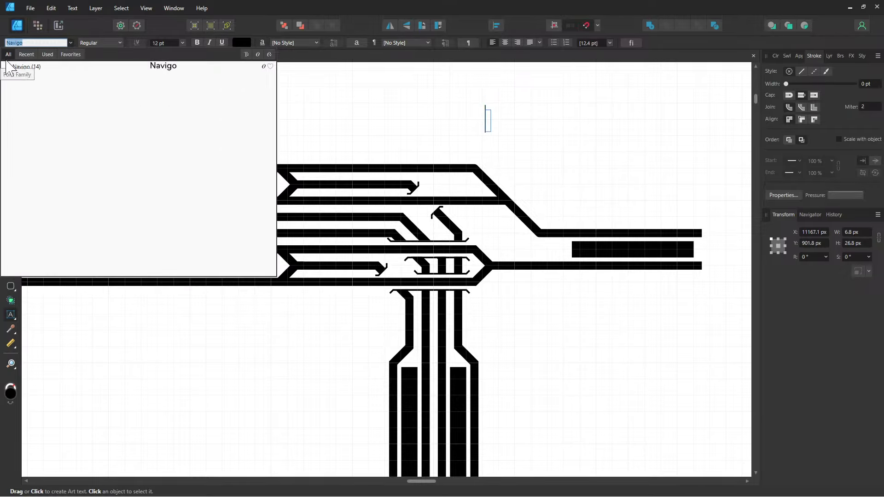
pyautogui.click(7, 66)
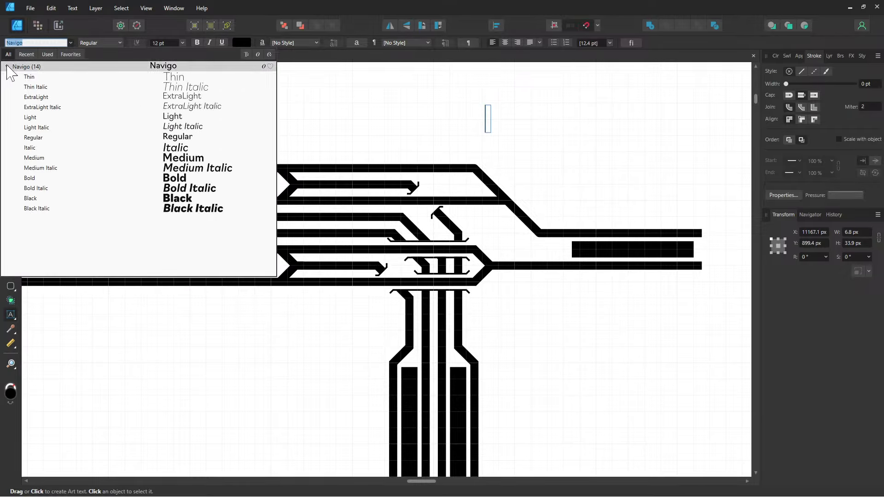
pyautogui.click(62, 158)
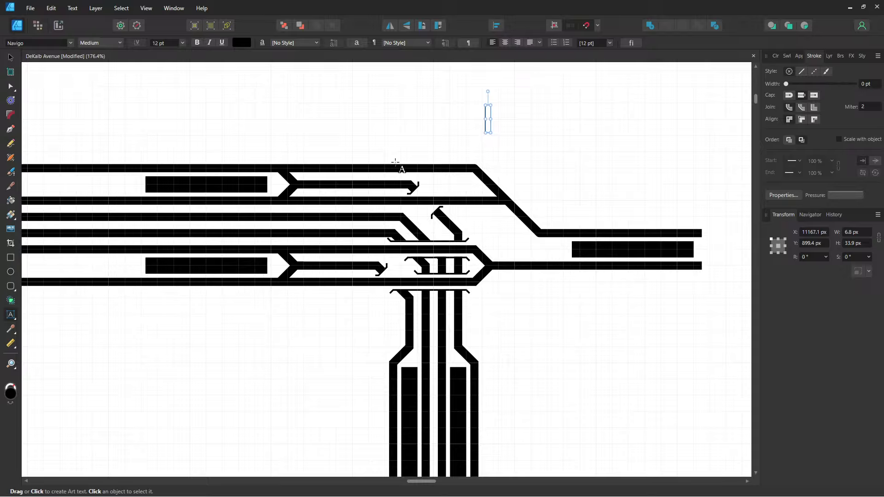
pyautogui.write('A4')
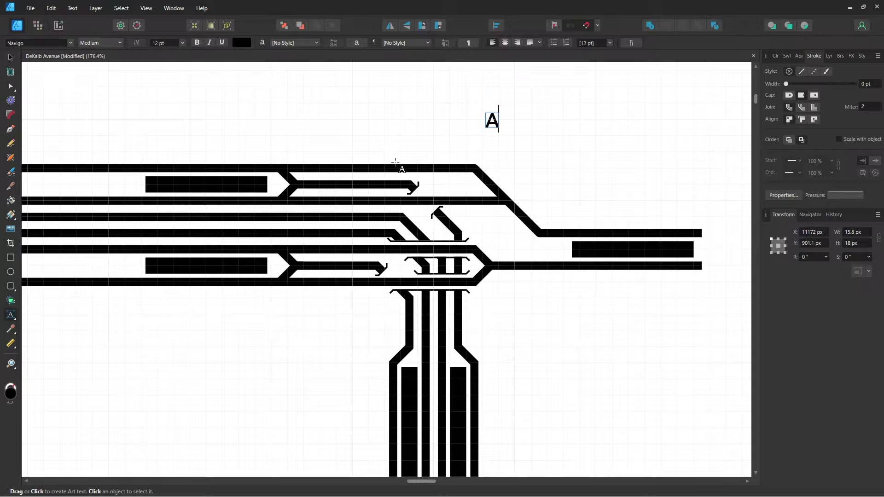
# - Set the A4 label to 9 pt and move it just above the topmost track, centred at X 11130, Y 943.2 px
pyautogui.click(10, 57)
pyautogui.click(182, 42)
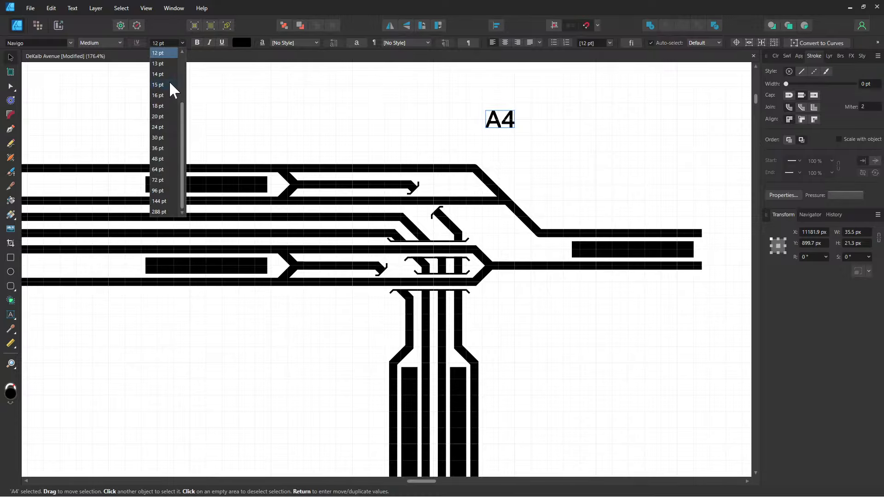
pyautogui.click(162, 51)
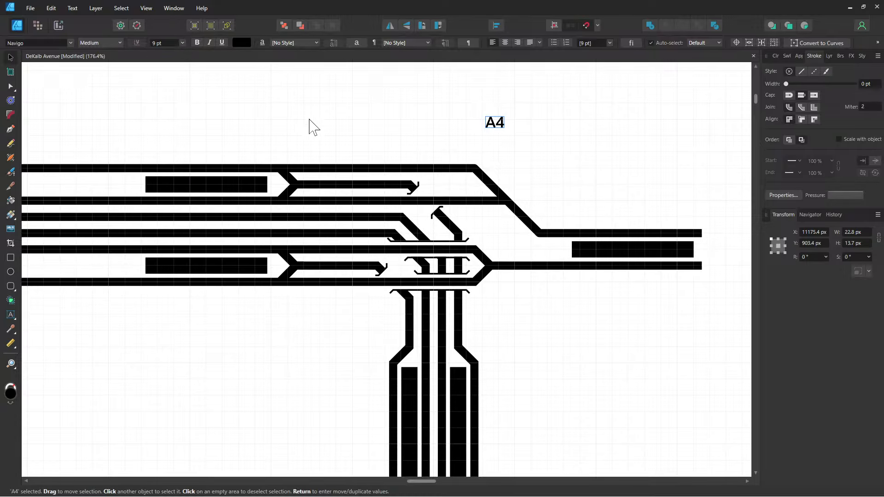
pyautogui.scroll(2, 452, 160)
pyautogui.moveTo(544, 111); pyautogui.dragTo(480, 156)
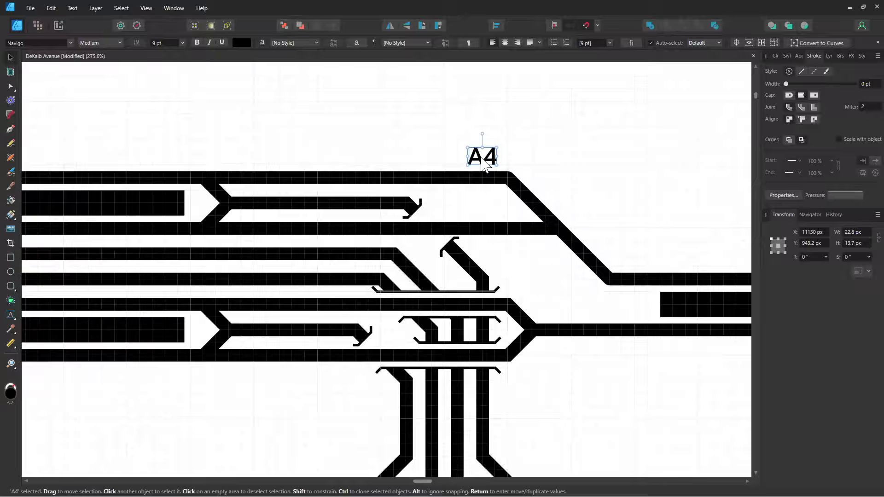
# - Duplicate the A4 label into the gap beyond the upper stub track's end and change the copy's text to "F2"
pyautogui.moveTo(481, 161)
pyautogui.mouseDown()
pyautogui.moveTo(484, 217)
pyautogui.moveTo(446, 210)
pyautogui.mouseUp()
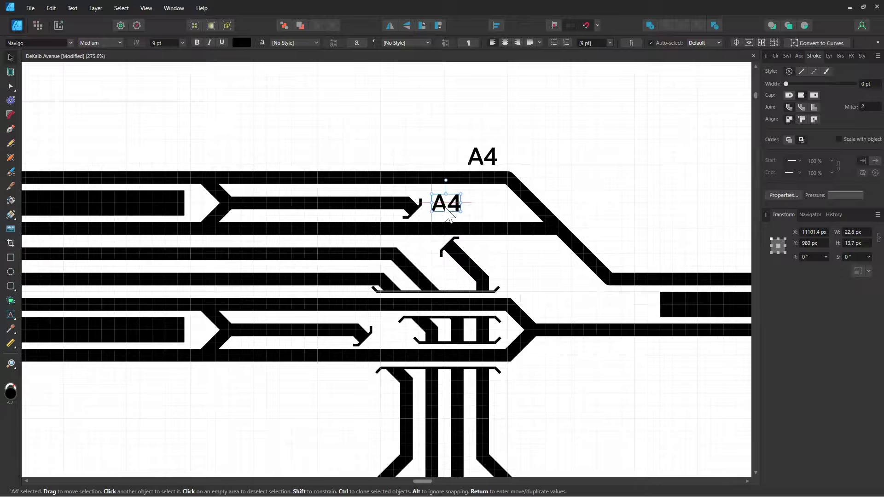
pyautogui.doubleClick(446, 211)
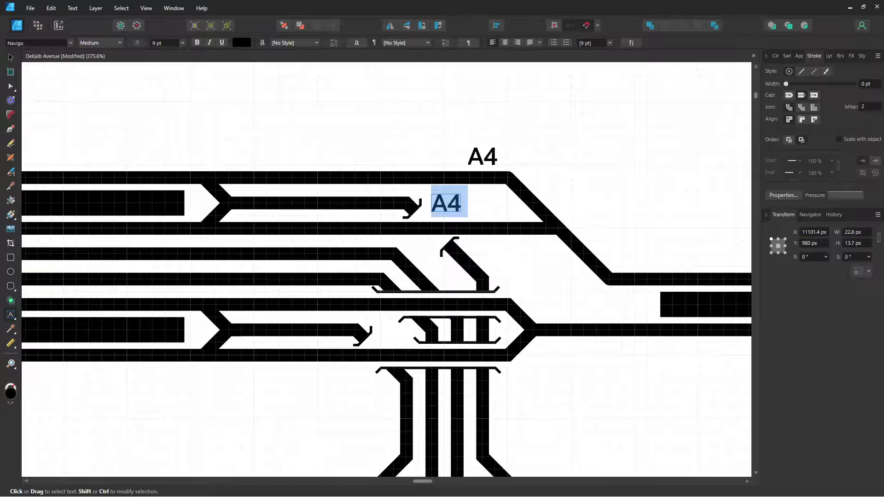
pyautogui.write('RF')
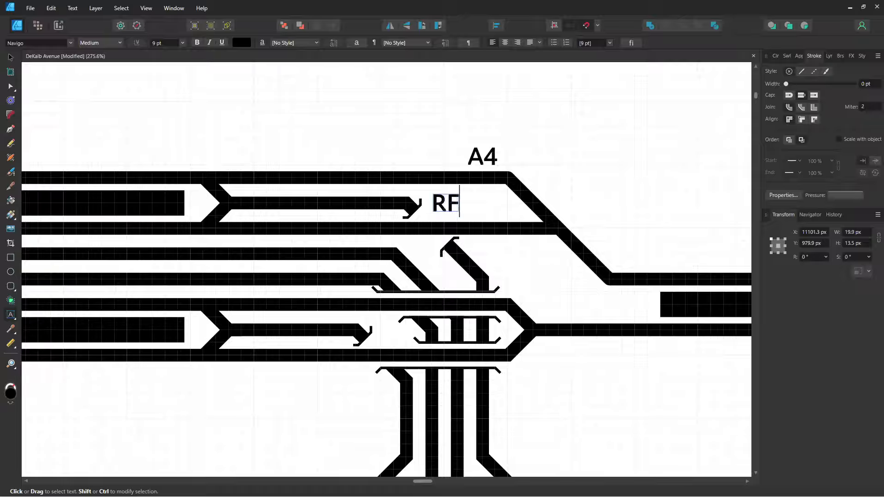
pyautogui.press('BackSpace')
pyautogui.press('BackSpace')
pyautogui.write('F2')
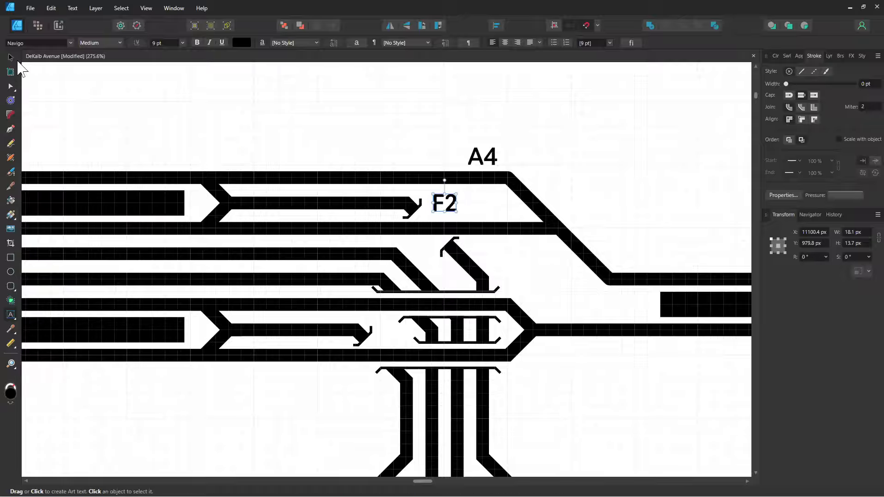
pyautogui.press('Escape')
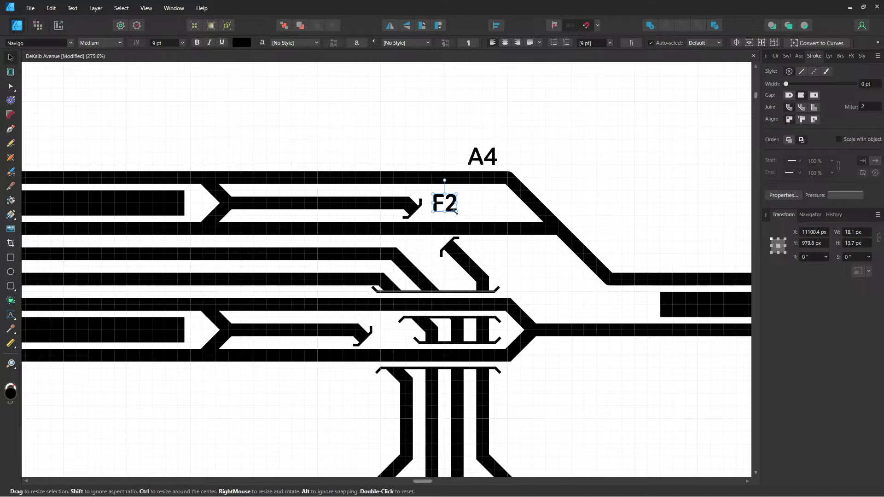
# - Duplicate the F2 label beside it, change the copy's text to "B2" and position it at X 11130.1, Y 986.7 px
pyautogui.moveTo(450, 211); pyautogui.dragTo(480, 214)
pyautogui.doubleClick(480, 214)
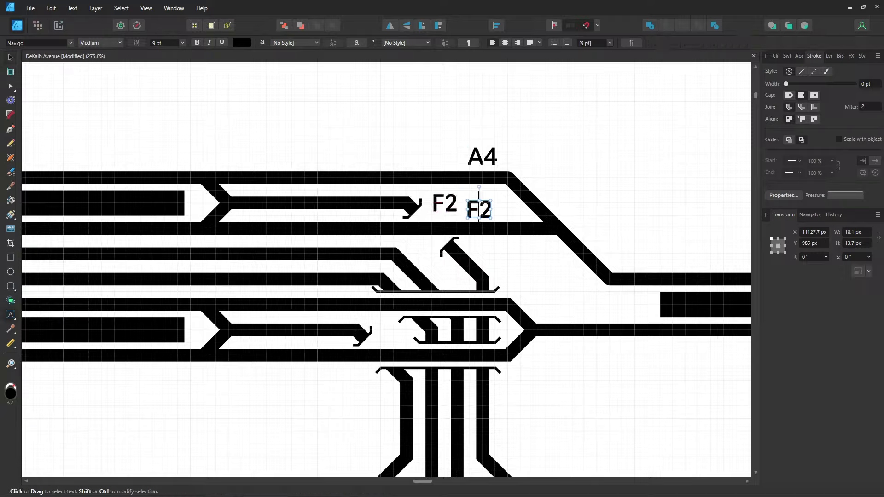
pyautogui.hotkey('ctrl', 'a')
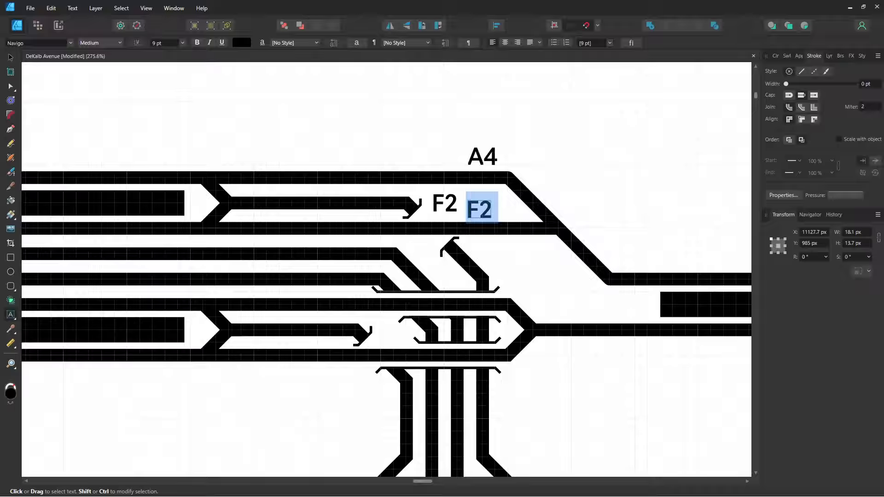
pyautogui.write('B2')
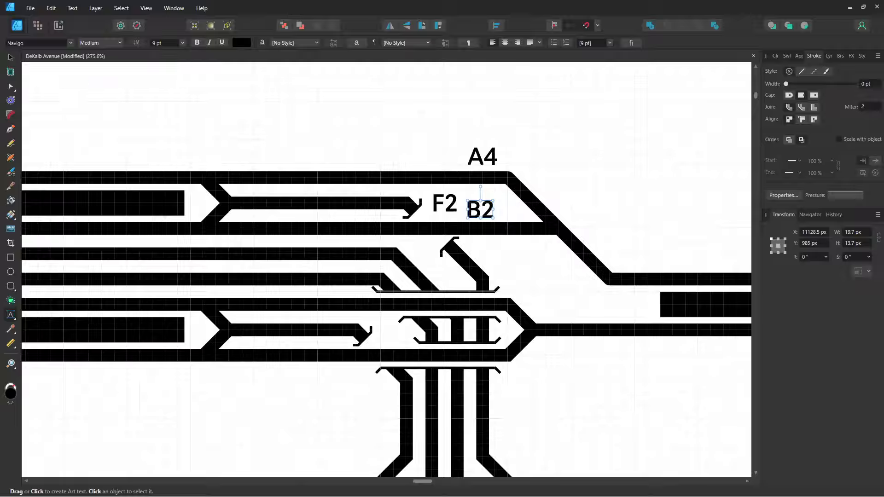
pyautogui.click(11, 57)
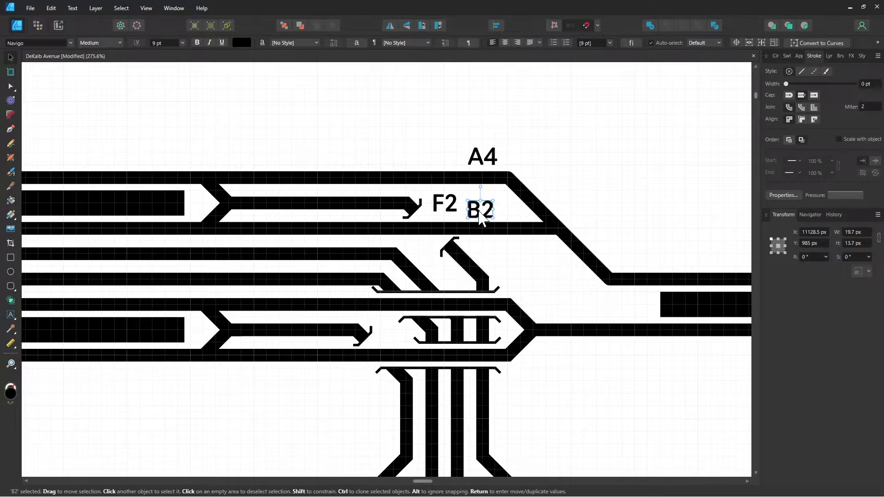
pyautogui.moveTo(479, 216); pyautogui.dragTo(481, 219)
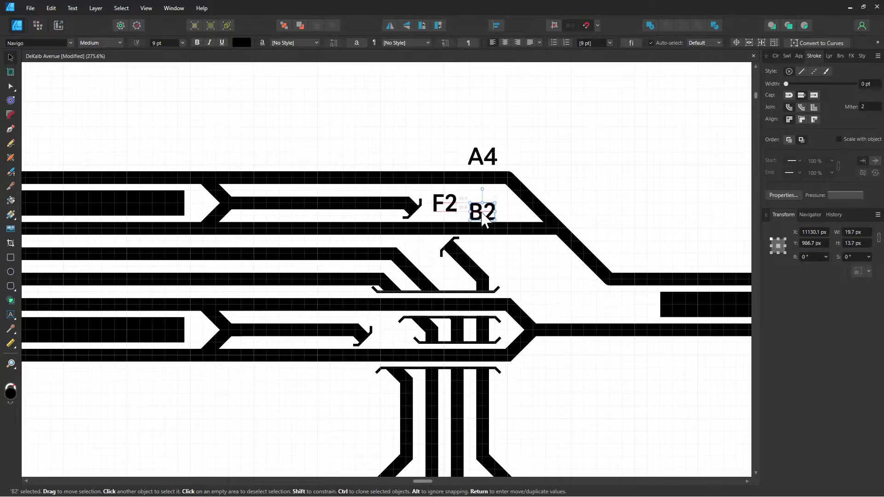
pyautogui.keyDown('shift'); pyautogui.click(452, 206); pyautogui.keyUp('shift')
pyautogui.keyDown('shift'); pyautogui.click(482, 158); pyautogui.keyUp('shift')
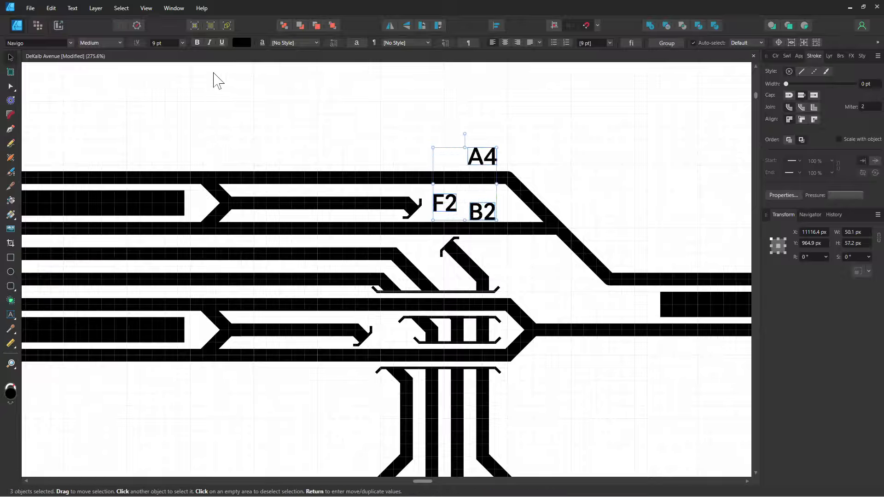
pyautogui.click(535, 118)
# - Format the B2 label as white 5 pt text and move it onto the topmost track at X 11050.5, Y 960 px
pyautogui.moveTo(482, 211); pyautogui.dragTo(481, 212)
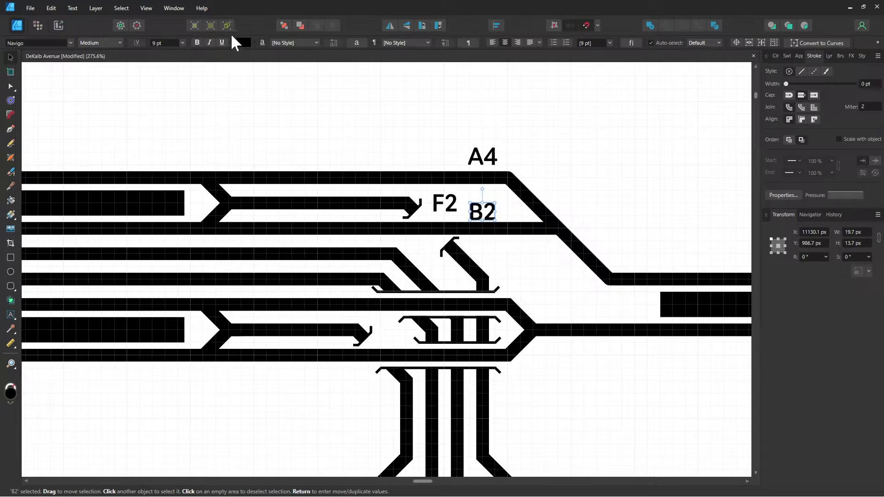
pyautogui.click(241, 42)
pyautogui.moveTo(207, 134); pyautogui.dragTo(159, 122)
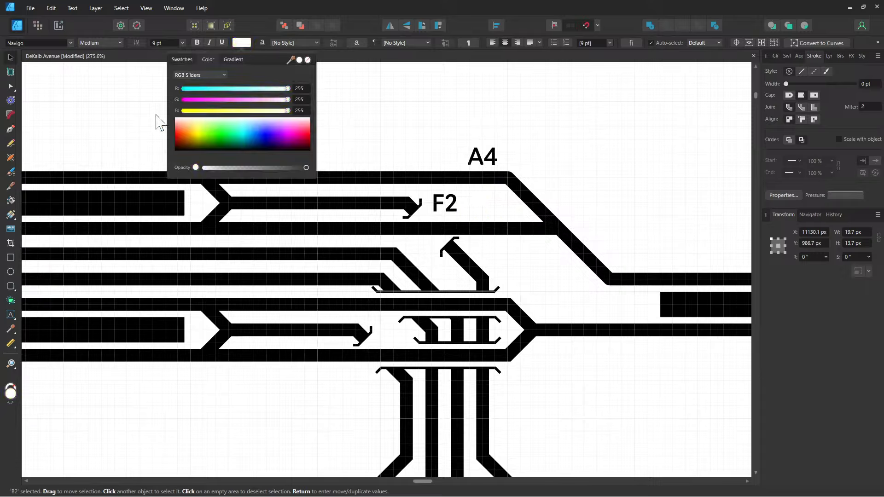
pyautogui.click(181, 43)
pyautogui.scroll(2, 175, 68)
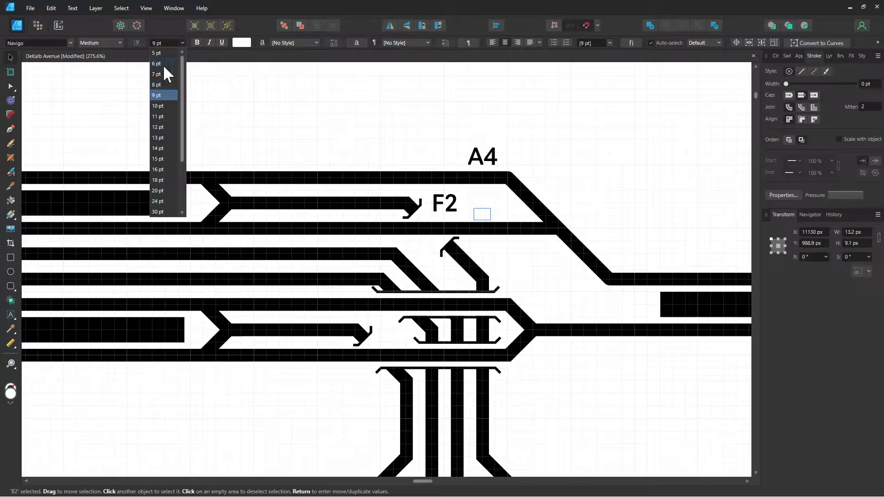
pyautogui.click(157, 52)
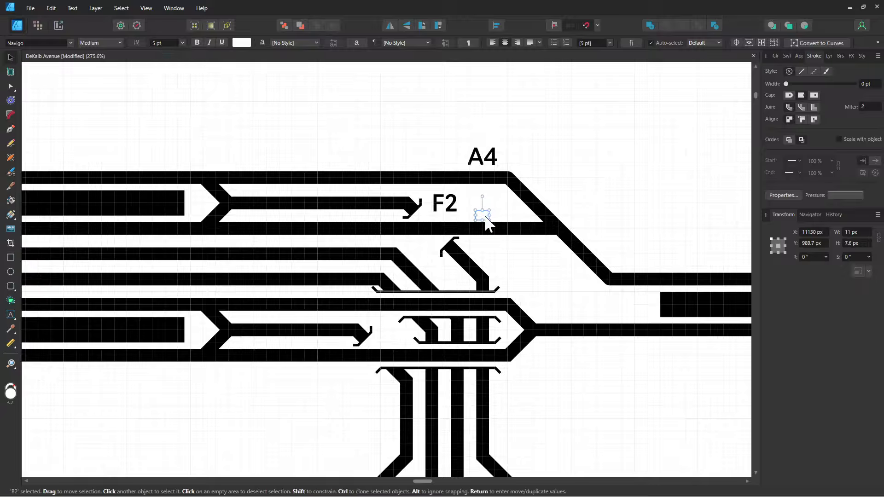
pyautogui.moveTo(484, 220); pyautogui.dragTo(385, 179)
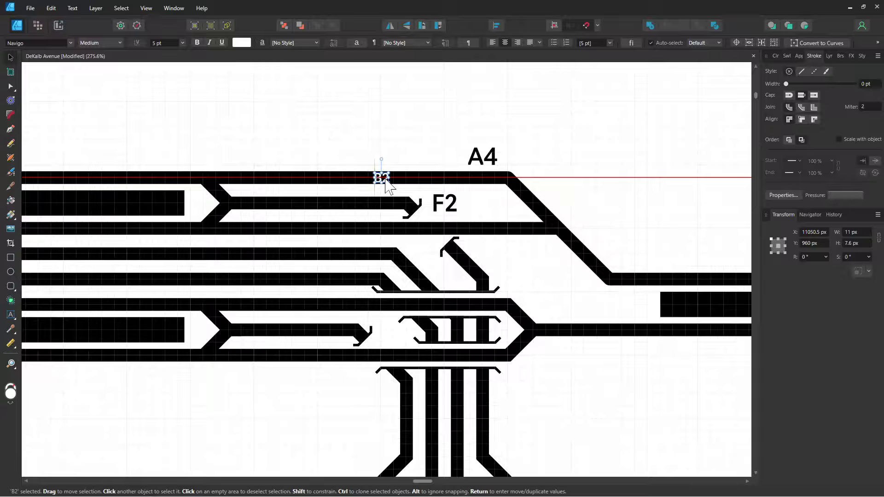
# - Open the text colour settings of the F2 label
pyautogui.click(443, 203)
pyautogui.click(242, 44)
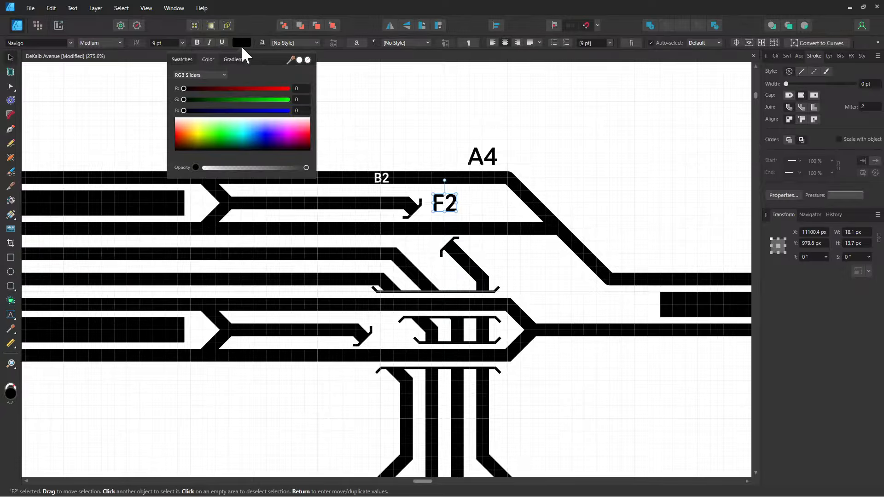
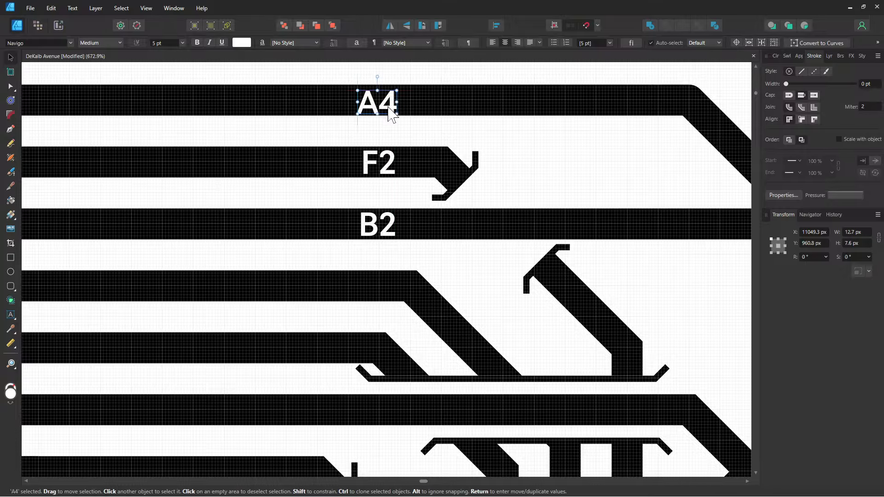
# - Centre the A4 label on the topmost track at X 11049.6, Y 960 px and delete the stray A4 copy on the fourth track
pyautogui.scroll(-2, 391, 109)
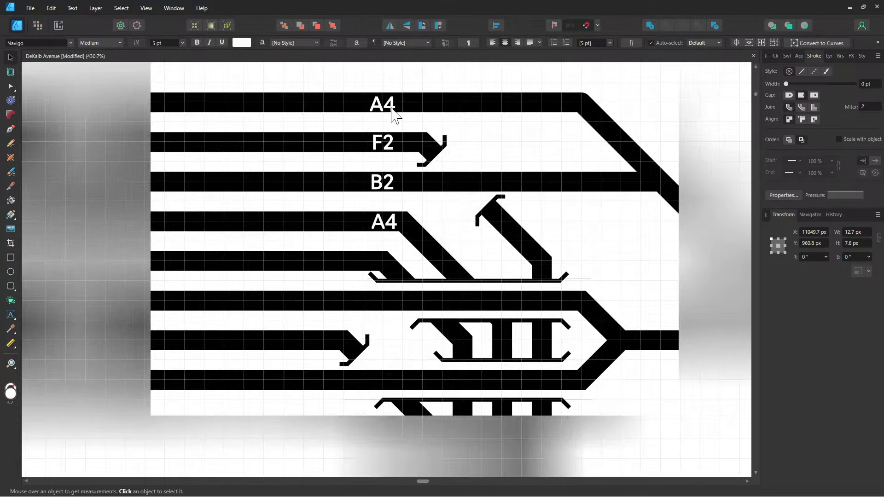
pyautogui.moveTo(452, 114); pyautogui.dragTo(461, 189)
pyautogui.scroll(-1, 405, 188)
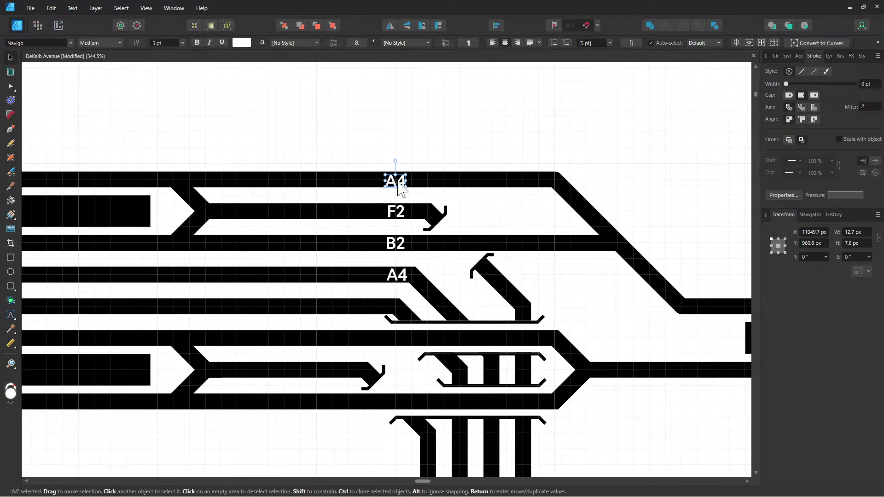
pyautogui.moveTo(399, 177); pyautogui.dragTo(397, 180)
pyautogui.click(401, 274)
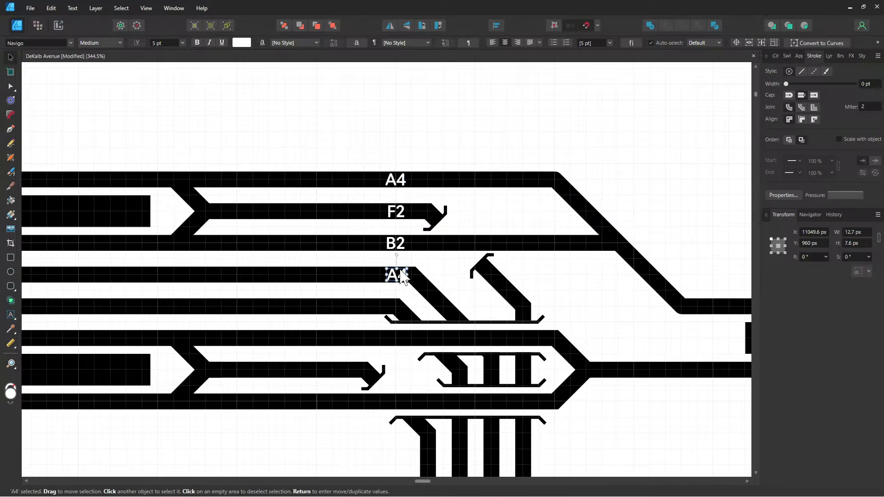
pyautogui.press('Delete')
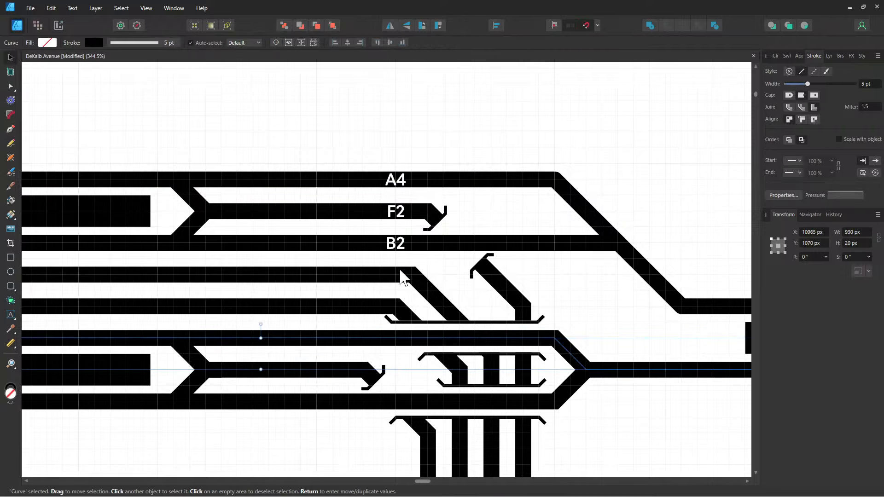
pyautogui.click(479, 205)
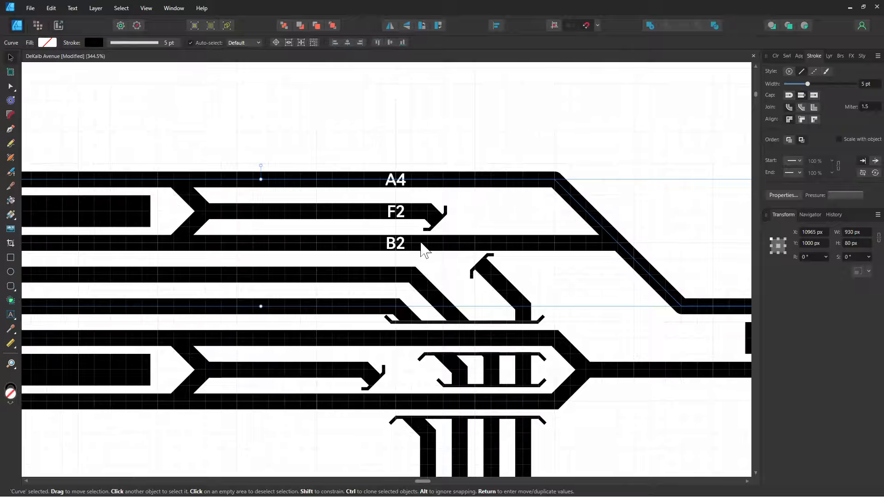
# - Duplicate the B2 label onto the fourth track at X 11048.8, Y 1020 px and change the copy's text to "F4"
pyautogui.click(394, 244)
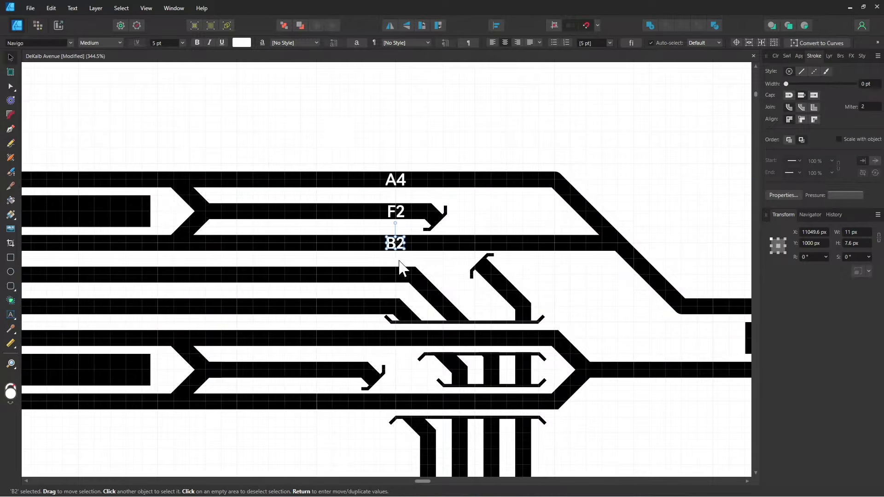
pyautogui.moveTo(395, 251); pyautogui.dragTo(396, 276)
pyautogui.doubleClick(397, 276)
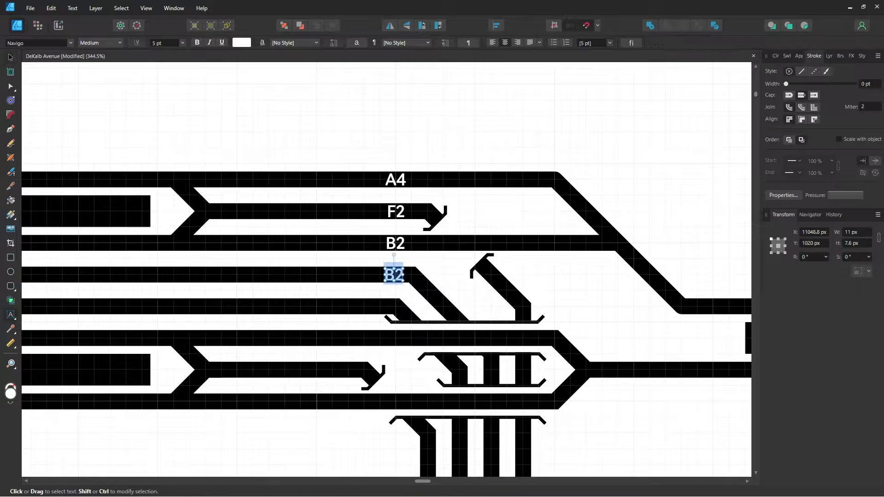
pyautogui.write('F4')
pyautogui.press('Escape')
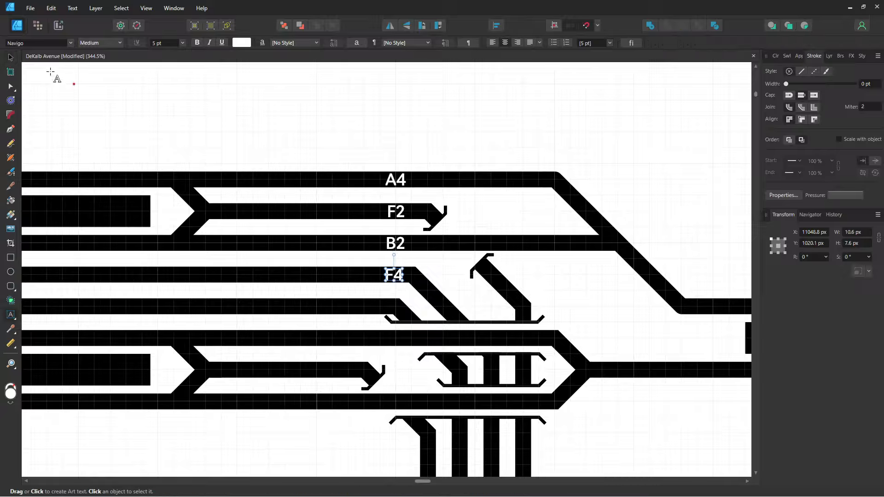
pyautogui.click(9, 57)
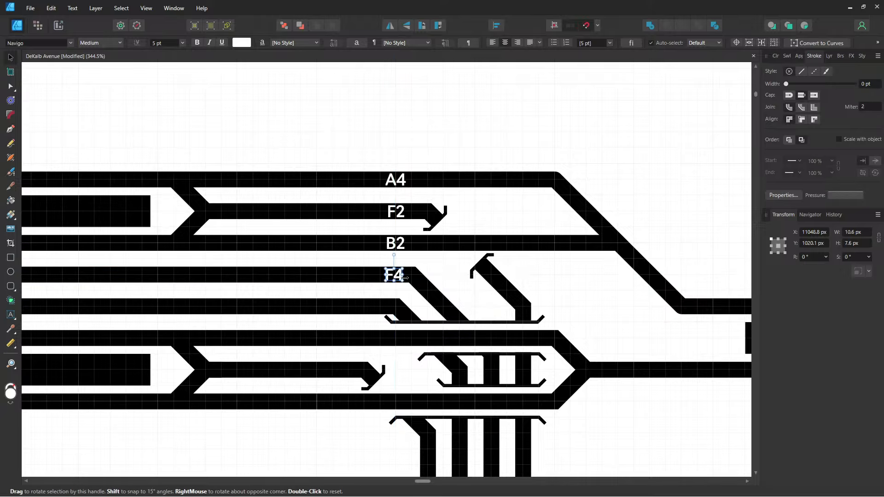
# - Duplicate the F4 label onto the track below at X 11048.8, Y 1040 px and change the copy's text to "F3"
pyautogui.moveTo(394, 278); pyautogui.dragTo(395, 311)
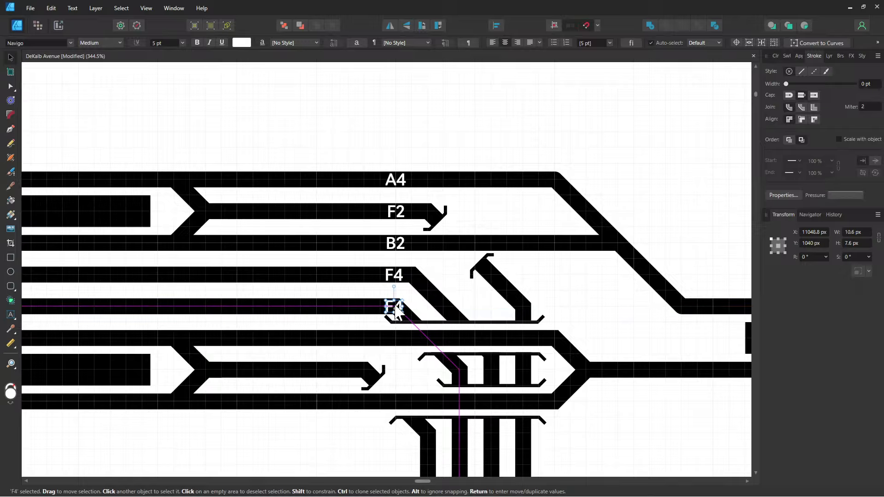
pyautogui.doubleClick(395, 309)
pyautogui.write('F3')
pyautogui.press('Escape')
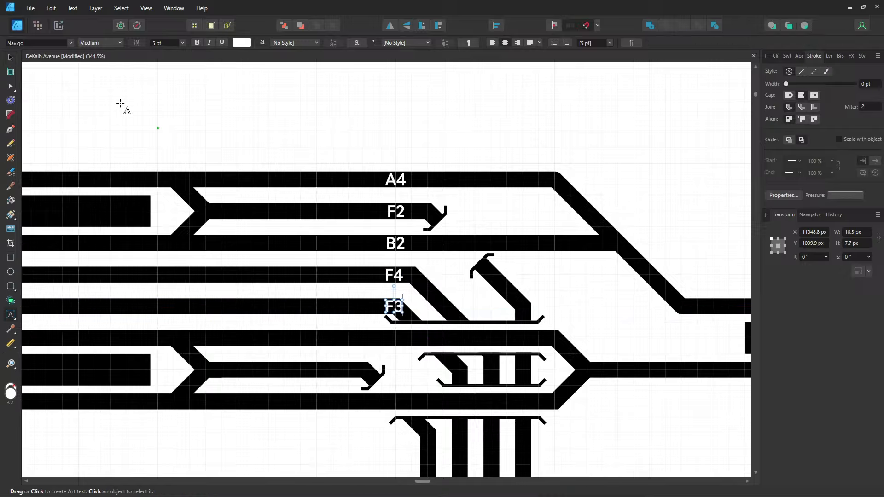
pyautogui.click(11, 57)
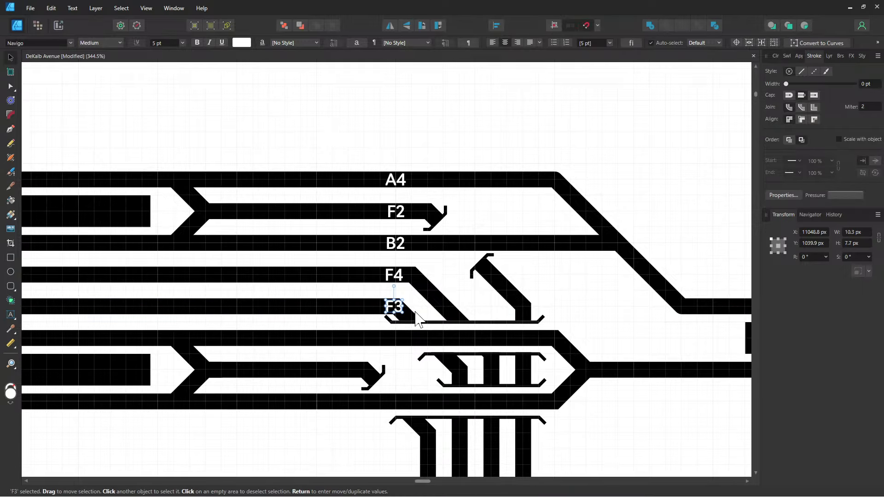
# - Duplicate the F3 label onto the track below it, at Y 1060 px, and change the copy's text to "B1"
pyautogui.moveTo(397, 325); pyautogui.dragTo(400, 357)
pyautogui.doubleClick(397, 339)
pyautogui.write('B1')
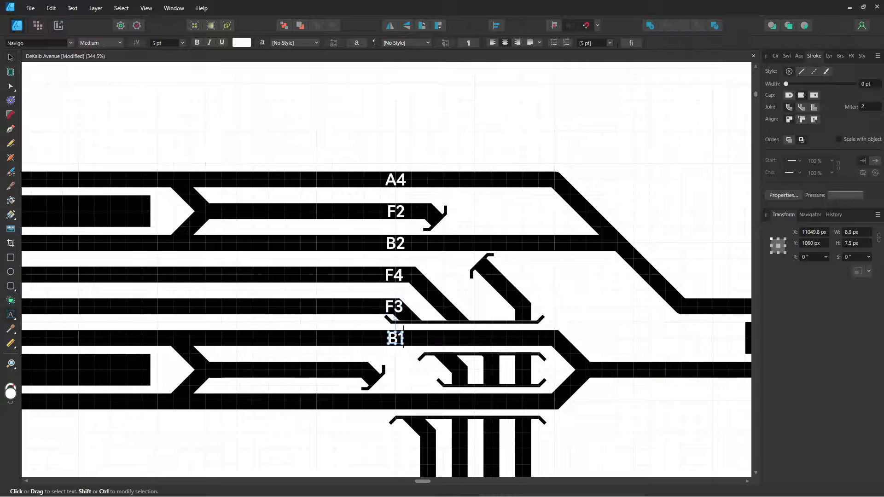
pyautogui.press('Escape')
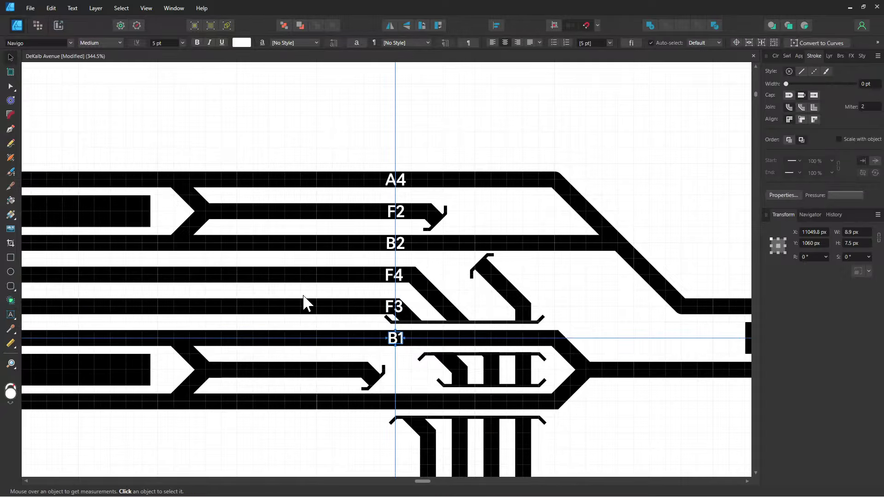
# - Duplicate the B1 label onto the lower stub track at X 11010, Y 1080 px and change the copy's text to "F1"
pyautogui.moveTo(397, 348); pyautogui.dragTo(327, 373)
pyautogui.doubleClick(330, 371)
pyautogui.tripleClick(331, 370)
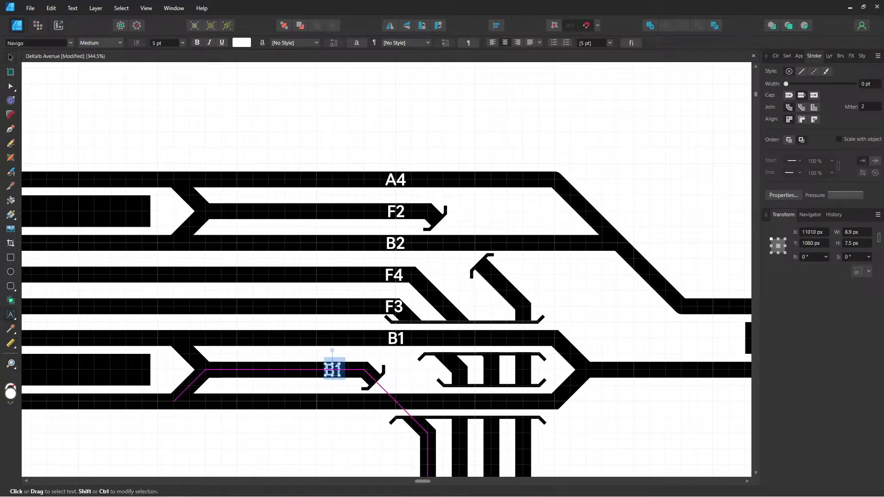
pyautogui.write('F1')
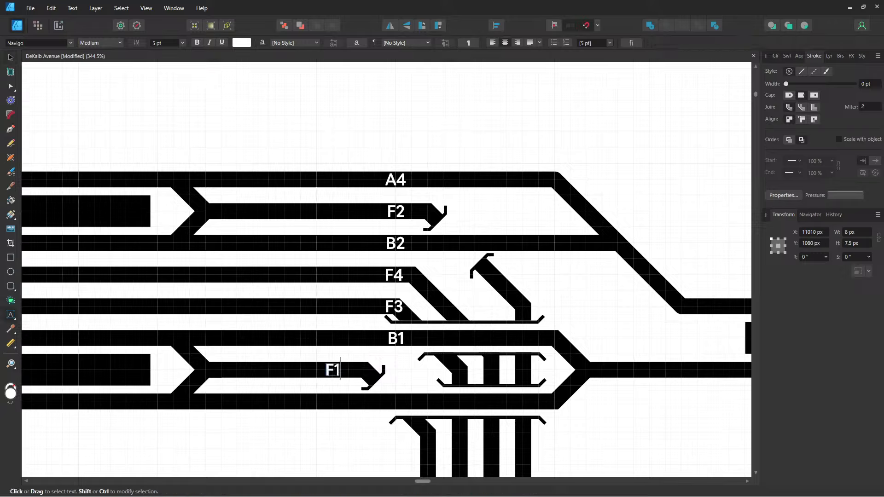
pyautogui.press('Escape')
pyautogui.click(8, 60)
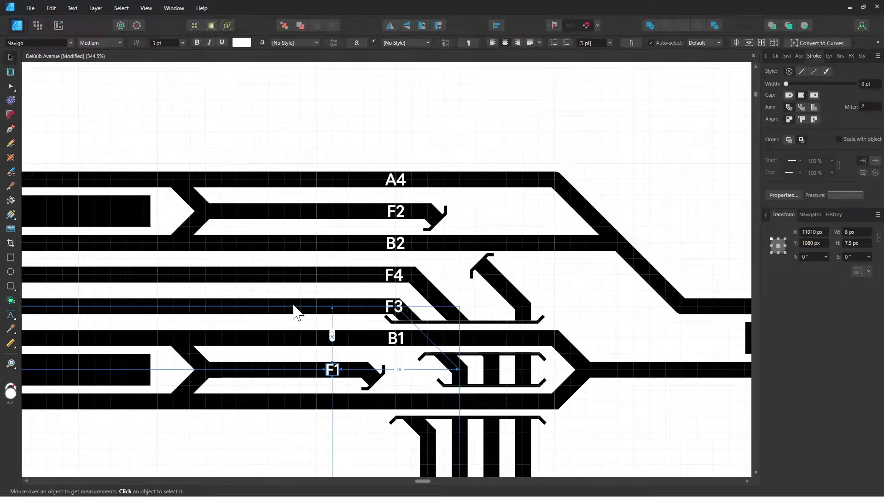
# - Duplicate the F1 label straight down onto the lowest horizontal track at Y 1100 px and change the copy's text to "A3"
pyautogui.moveTo(331, 371); pyautogui.dragTo(330, 402)
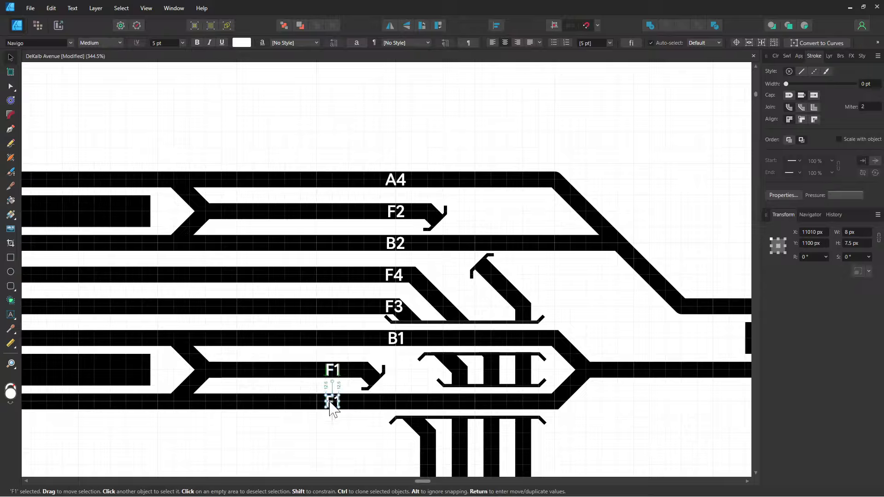
pyautogui.doubleClick(331, 402)
pyautogui.doubleClick(332, 402)
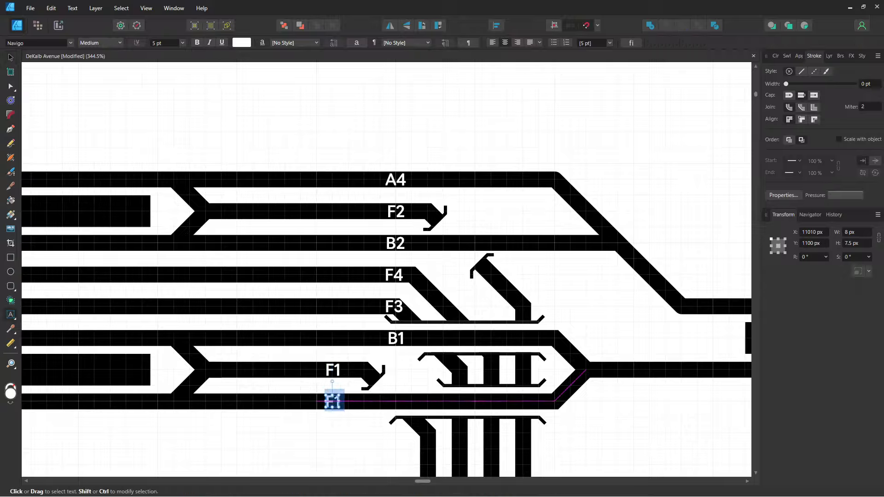
pyautogui.write('A3')
pyautogui.press('Escape')
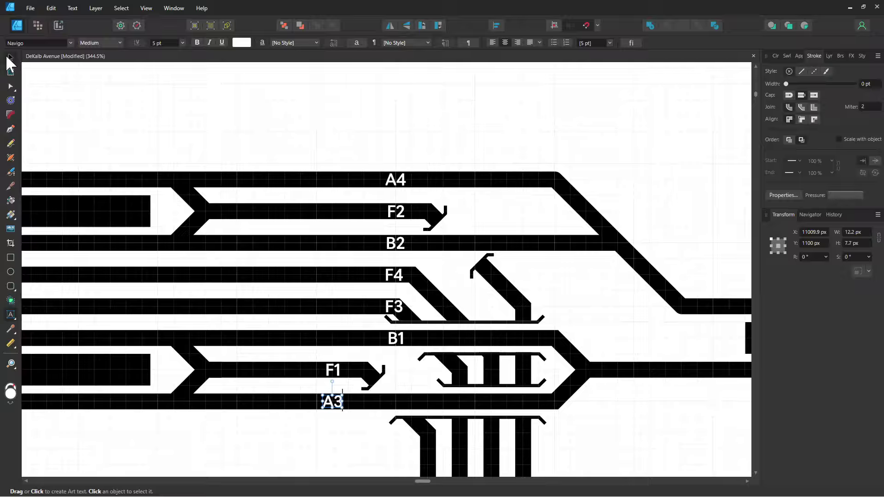
pyautogui.click(11, 57)
# - Move the A4, F2, B2, F4, F3 and B1 labels horizontally to X 11009.9 px, in line with the F1 and A3 labels
pyautogui.keyDown('shift'); pyautogui.click(329, 369); pyautogui.keyUp('shift')
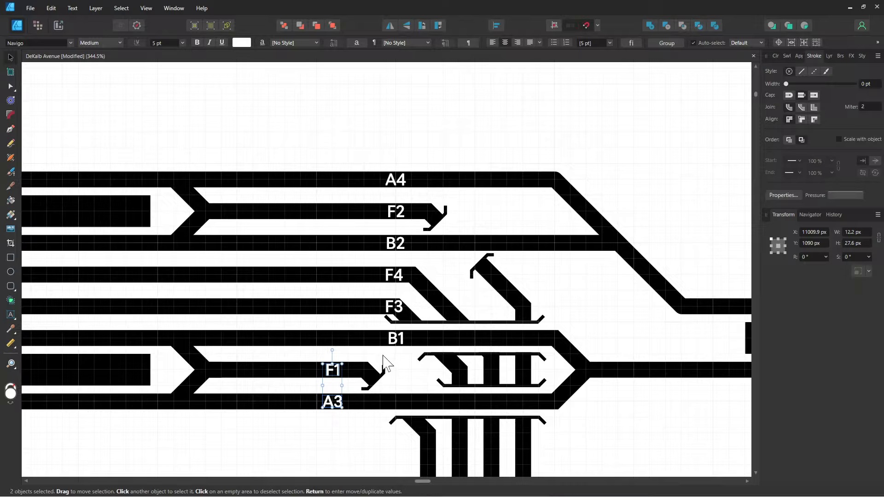
pyautogui.click(361, 363)
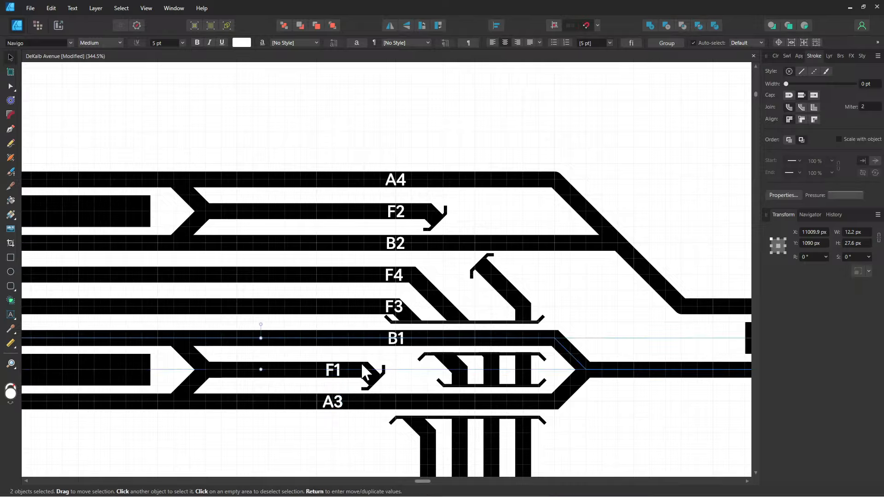
pyautogui.click(395, 340)
pyautogui.keyDown('shift'); pyautogui.click(394, 308); pyautogui.keyUp('shift')
pyautogui.keyDown('shift'); pyautogui.click(393, 276); pyautogui.keyUp('shift')
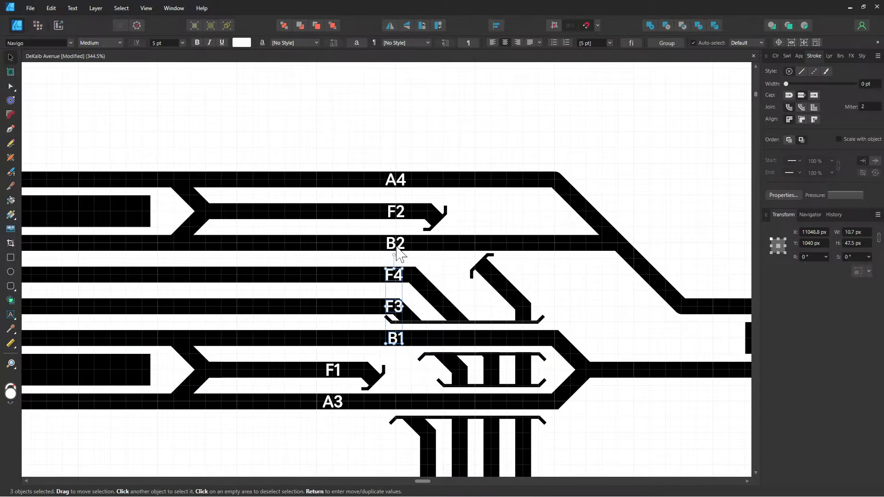
pyautogui.keyDown('shift'); pyautogui.click(395, 244); pyautogui.keyUp('shift')
pyautogui.keyDown('shift'); pyautogui.click(395, 213); pyautogui.keyUp('shift')
pyautogui.keyDown('shift'); pyautogui.click(401, 180); pyautogui.keyUp('shift')
pyautogui.moveTo(401, 181); pyautogui.dragTo(337, 181)
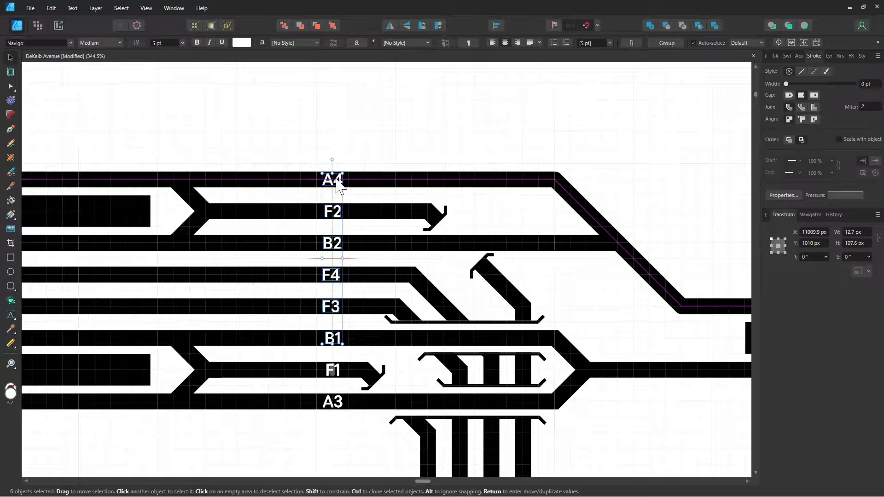
pyautogui.click(404, 162)
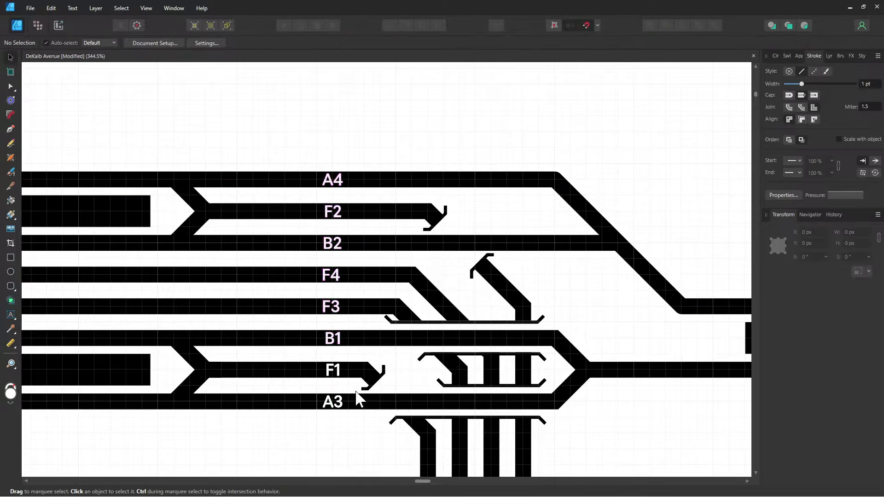
# - Duplicate the A4, B2, B1 and A3 labels horizontally along their tracks to X 11143.7 px, just before the tracks merge
pyautogui.click(333, 401)
pyautogui.keyDown('shift'); pyautogui.click(335, 340); pyautogui.keyUp('shift')
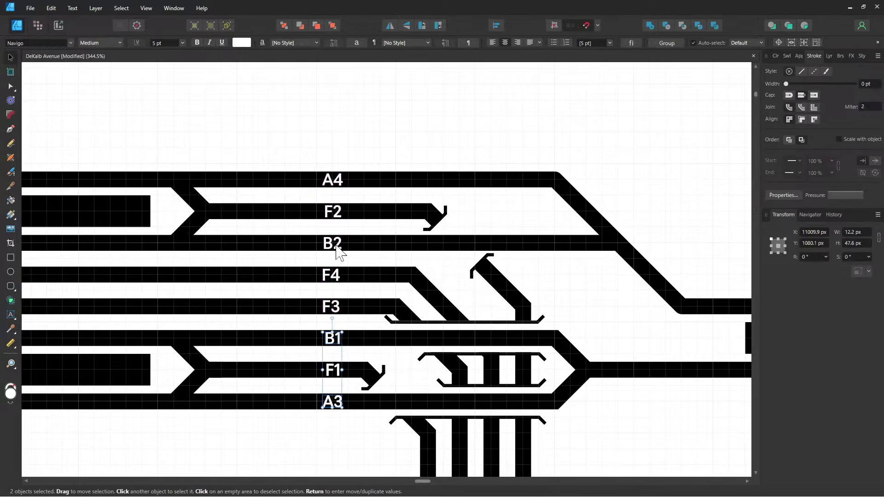
pyautogui.keyDown('shift'); pyautogui.click(336, 245); pyautogui.keyUp('shift')
pyautogui.keyDown('shift'); pyautogui.click(338, 182); pyautogui.keyUp('shift')
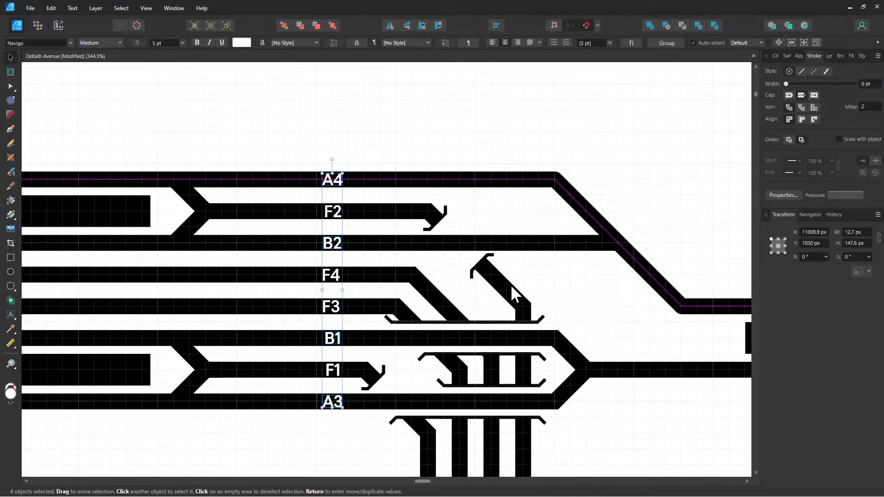
pyautogui.moveTo(336, 246); pyautogui.dragTo(540, 242)
pyautogui.click(395, 134)
pyautogui.moveTo(378, 136); pyautogui.dragTo(447, 103)
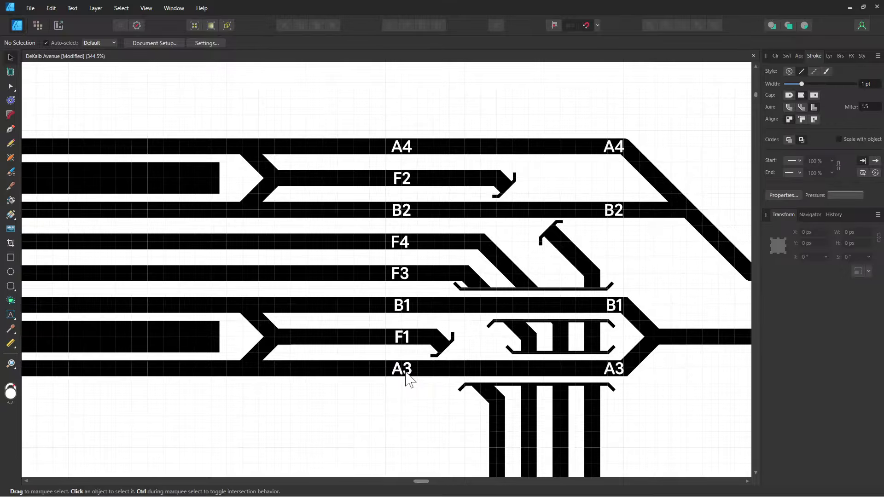
# - Duplicate the A3 and A4 labels onto the tracks below and above the platform beyond the junctions, at X 11350, Y 1080 and X 11350.2, Y 1040 px
pyautogui.hscroll(7, 408, 380)
pyautogui.scroll(-1, 372, 243)
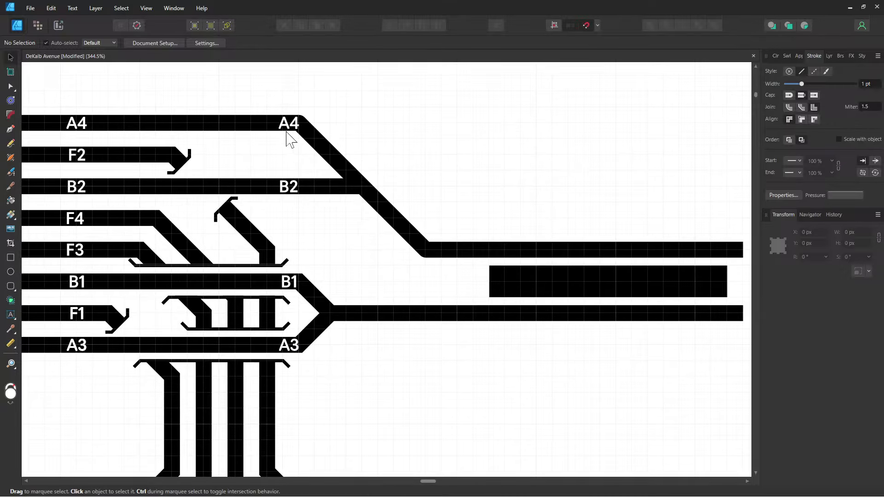
pyautogui.click(294, 349)
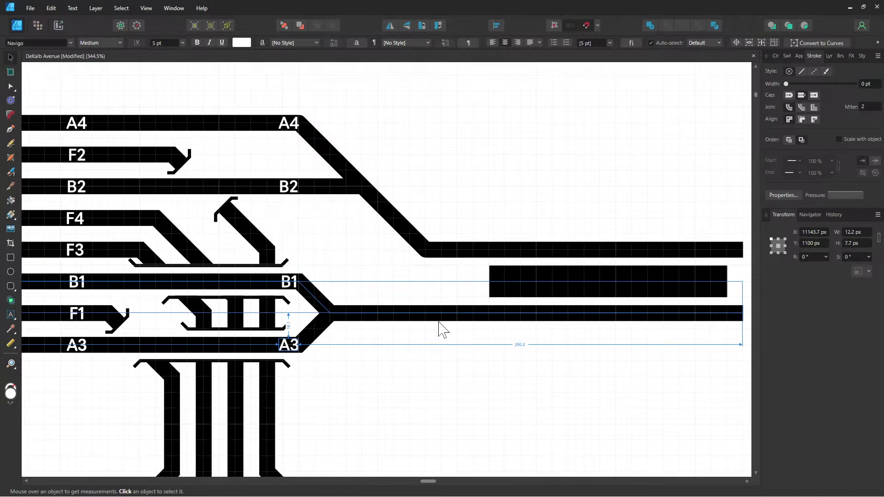
pyautogui.moveTo(290, 349); pyautogui.dragTo(610, 314)
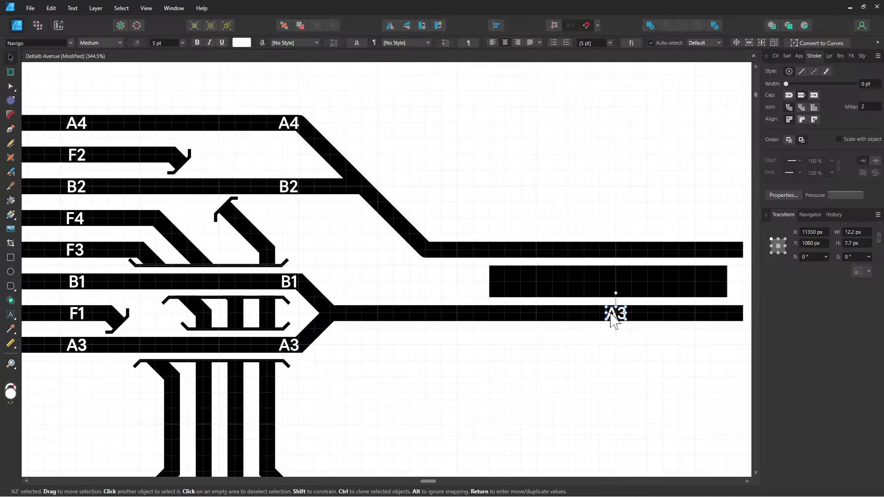
pyautogui.click(289, 129)
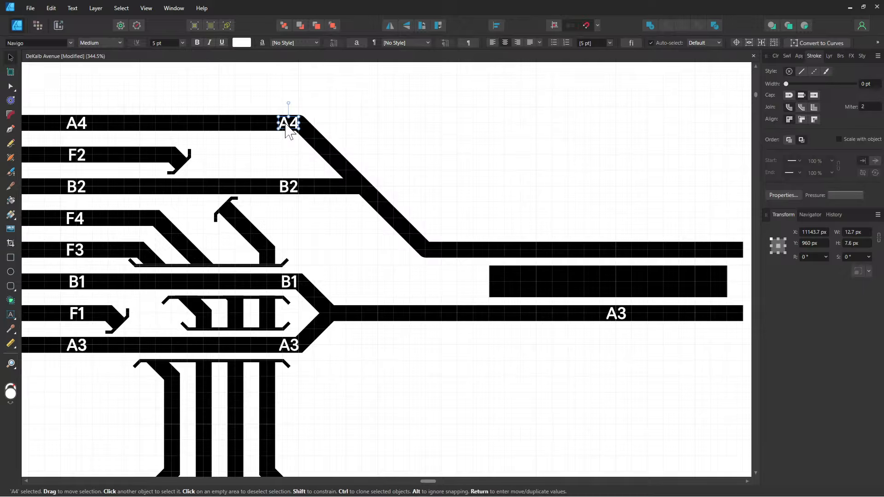
pyautogui.moveTo(289, 129); pyautogui.dragTo(621, 260)
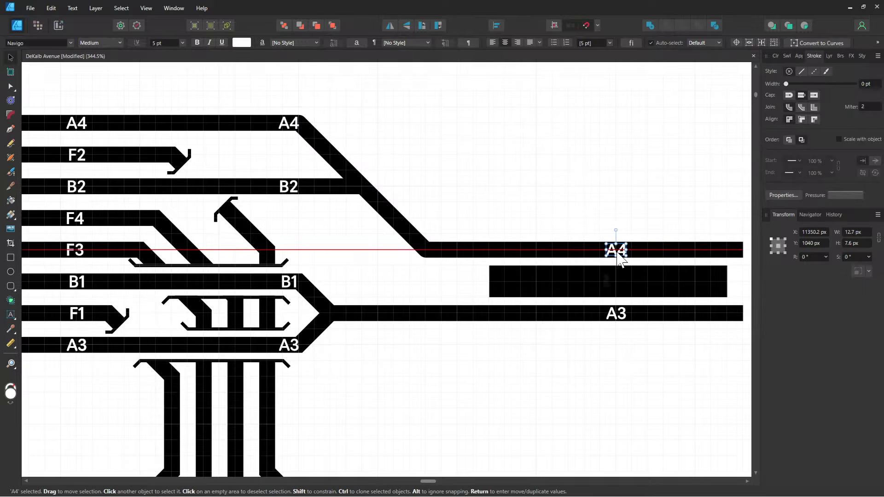
# - Duplicate the A4, B2, F4, F3, B1 and A3 labels horizontally to X 10820 px, in line with the centres of the platforms
pyautogui.click(615, 217)
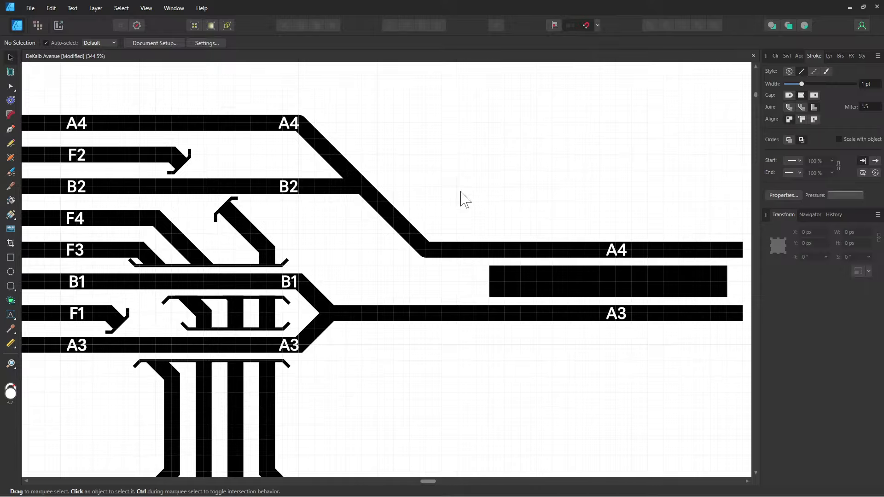
pyautogui.hscroll(-8, 483, 197)
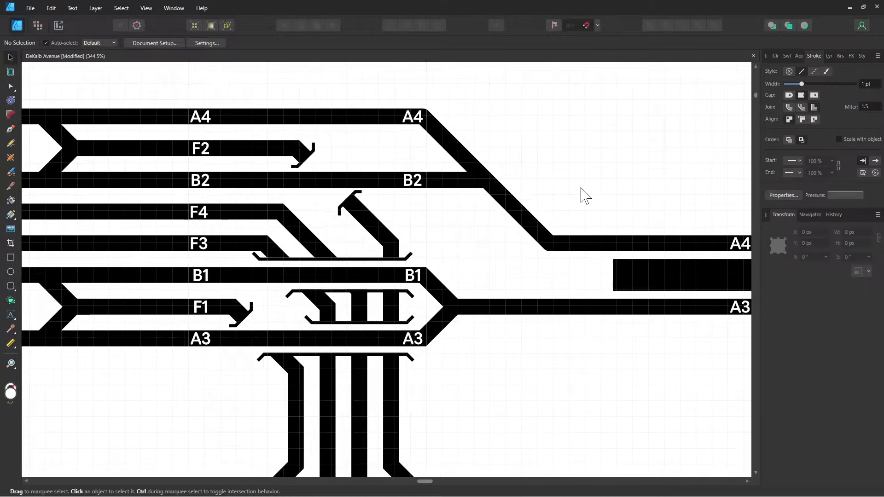
pyautogui.moveTo(382, 183); pyautogui.dragTo(656, 188)
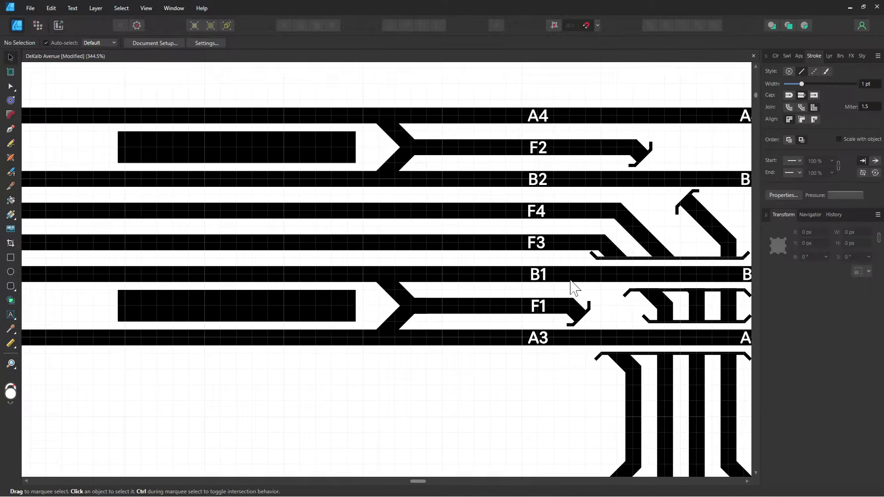
pyautogui.click(538, 342)
pyautogui.keyDown('shift'); pyautogui.click(537, 274); pyautogui.keyUp('shift')
pyautogui.keyDown('shift'); pyautogui.click(538, 243); pyautogui.keyUp('shift')
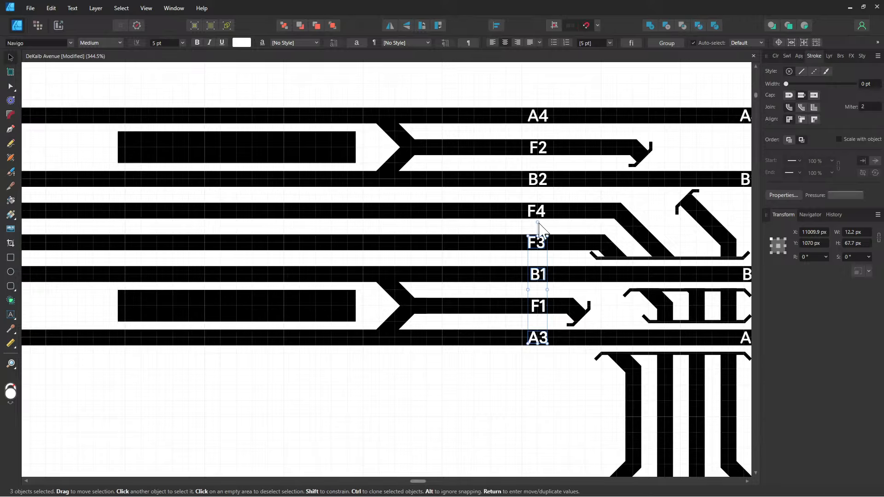
pyautogui.keyDown('shift'); pyautogui.click(537, 211); pyautogui.keyUp('shift')
pyautogui.keyDown('shift'); pyautogui.click(537, 180); pyautogui.keyUp('shift')
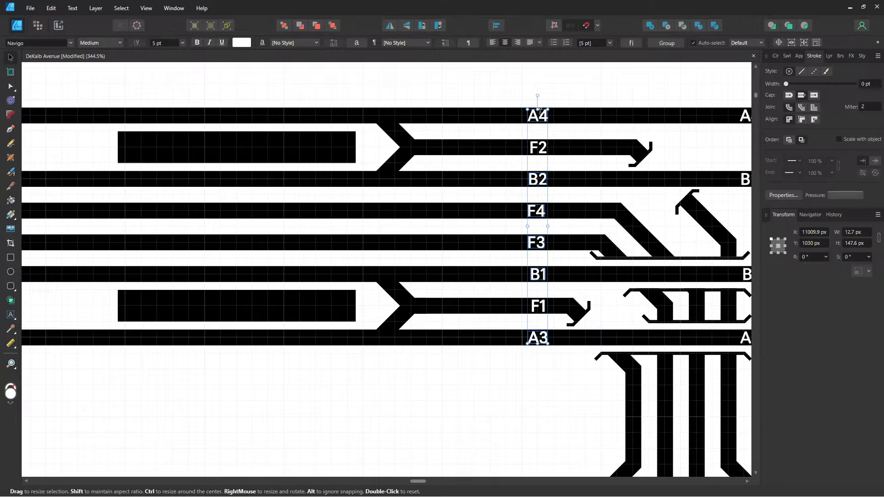
pyautogui.keyDown('shift'); pyautogui.click(538, 117); pyautogui.keyUp('shift')
pyautogui.moveTo(537, 340)
pyautogui.mouseDown()
pyautogui.moveTo(223, 340)
pyautogui.moveTo(240, 343)
pyautogui.mouseUp()
pyautogui.moveTo(205, 258); pyautogui.dragTo(523, 245)
pyautogui.moveTo(301, 249); pyautogui.dragTo(100, 252)
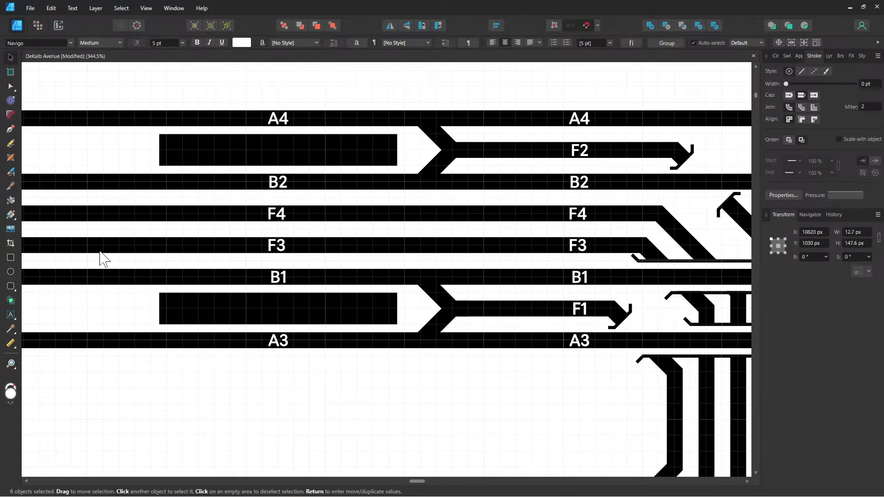
pyautogui.scroll(-2, 495, 267)
pyautogui.moveTo(551, 276); pyautogui.dragTo(323, 197)
pyautogui.click(561, 346)
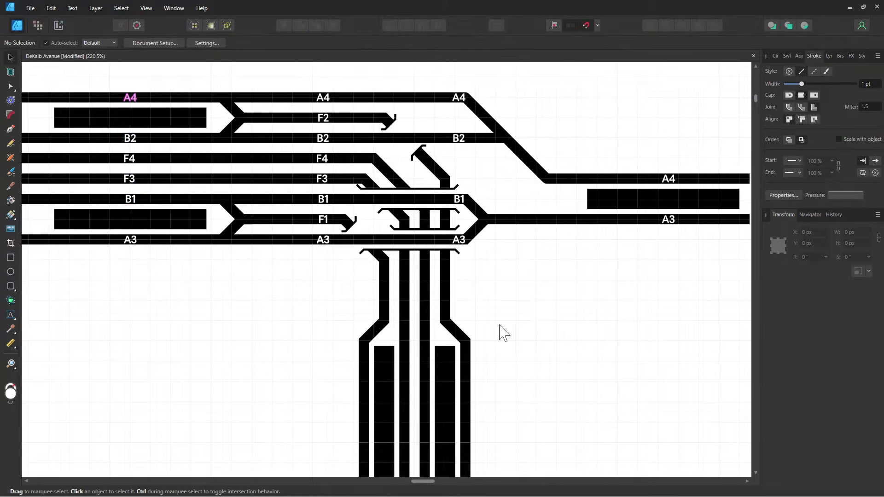
# - Duplicate the F1 label onto the leftmost vertical track below the junction at X 11070, Y 1160 px
pyautogui.moveTo(499, 325); pyautogui.dragTo(506, 289)
pyautogui.scroll(1, 505, 286)
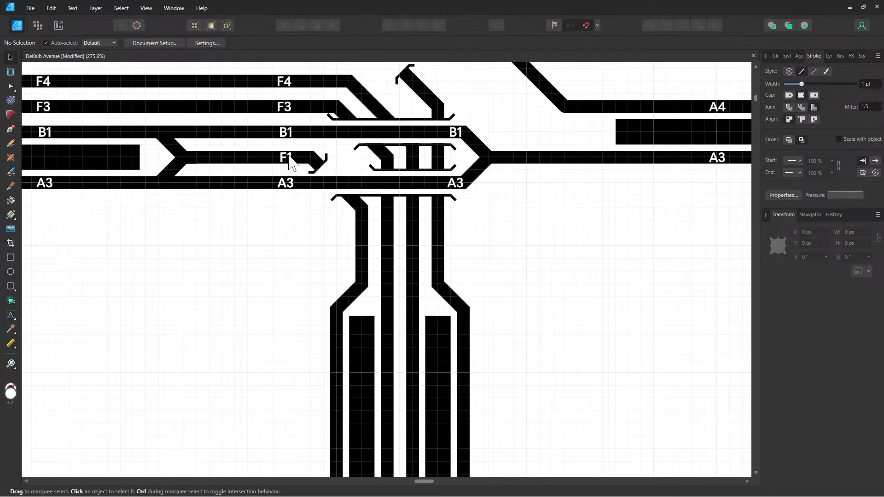
pyautogui.click(289, 159)
pyautogui.moveTo(289, 161); pyautogui.dragTo(364, 259)
pyautogui.scroll(4, 364, 260)
pyautogui.scroll(-3, 396, 192)
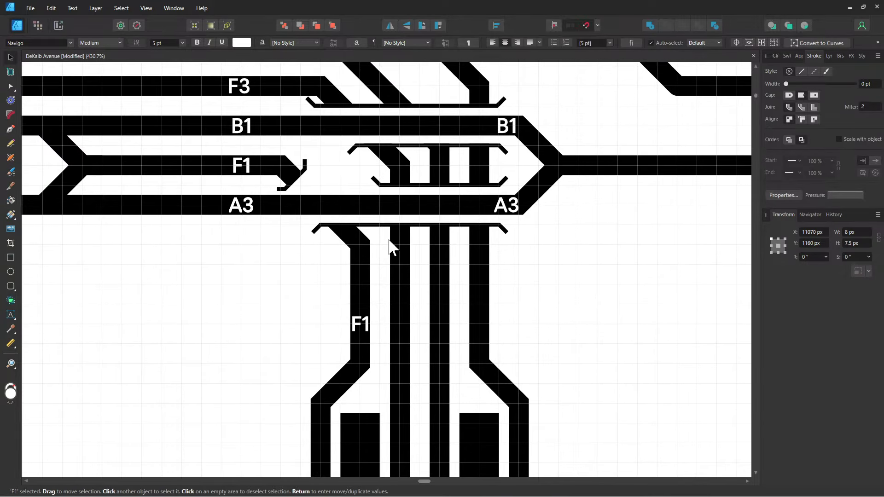
# - Duplicate the F3 label onto the second vertical track, level with the F1 copy
pyautogui.click(271, 121)
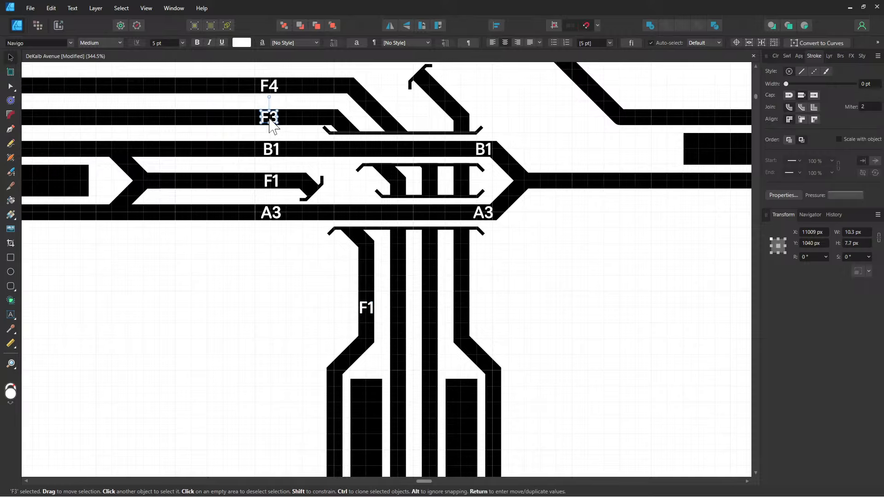
pyautogui.moveTo(270, 119); pyautogui.dragTo(394, 285)
pyautogui.hotkey('ctrl', 'z')
pyautogui.moveTo(272, 121); pyautogui.dragTo(402, 310)
pyautogui.scroll(3, 320, 257)
# - Duplicate the F4 label onto the third vertical track at X 11110, Y 1160.1 px, and the F2 label onto the fourth at the same height
pyautogui.click(259, 150)
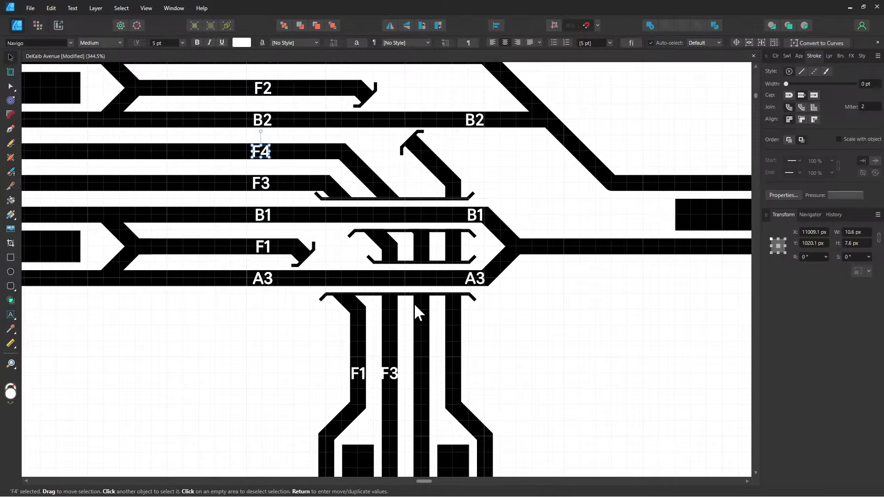
pyautogui.moveTo(263, 154)
pyautogui.mouseDown()
pyautogui.moveTo(424, 361)
pyautogui.moveTo(424, 380)
pyautogui.mouseUp()
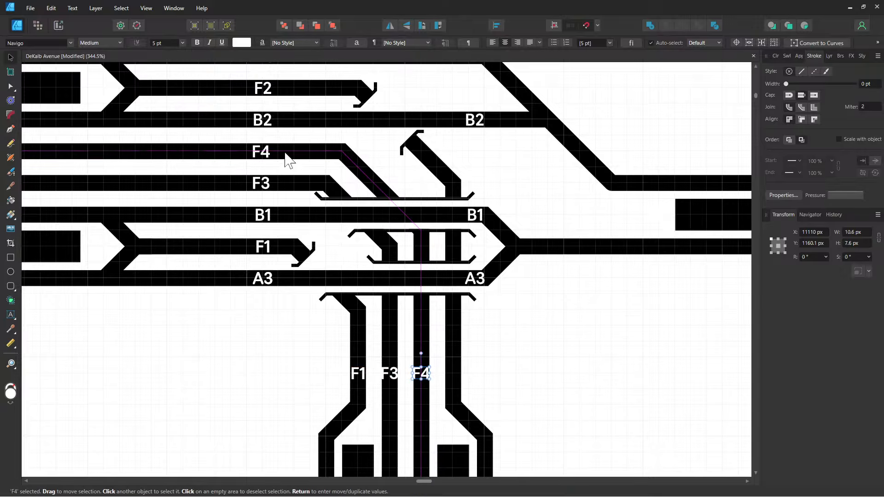
pyautogui.click(268, 94)
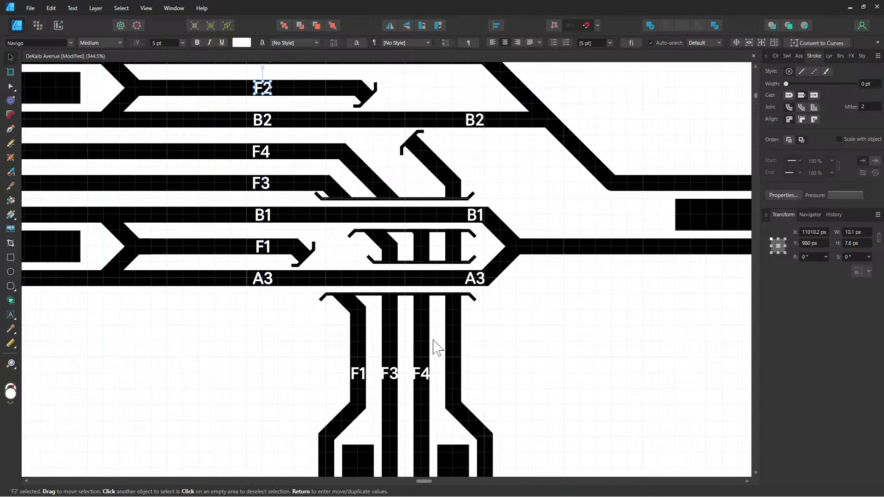
pyautogui.moveTo(268, 90)
pyautogui.mouseDown()
pyautogui.moveTo(467, 371)
pyautogui.moveTo(459, 374)
pyautogui.mouseUp()
pyautogui.click(484, 402)
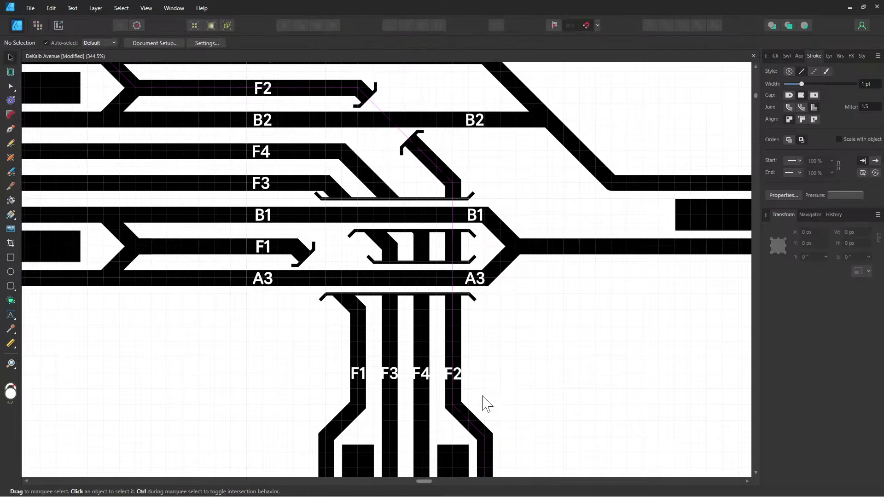
# - Rotate the F1, F3, F4 and F2 labels on the vertical tracks together to -90°
pyautogui.scroll(2, 487, 409)
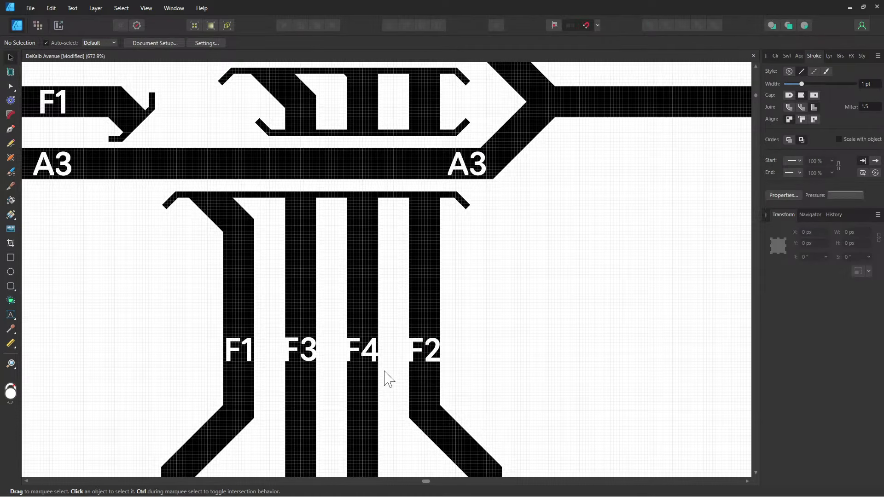
pyautogui.scroll(-1, 330, 369)
pyautogui.scroll(2, 304, 369)
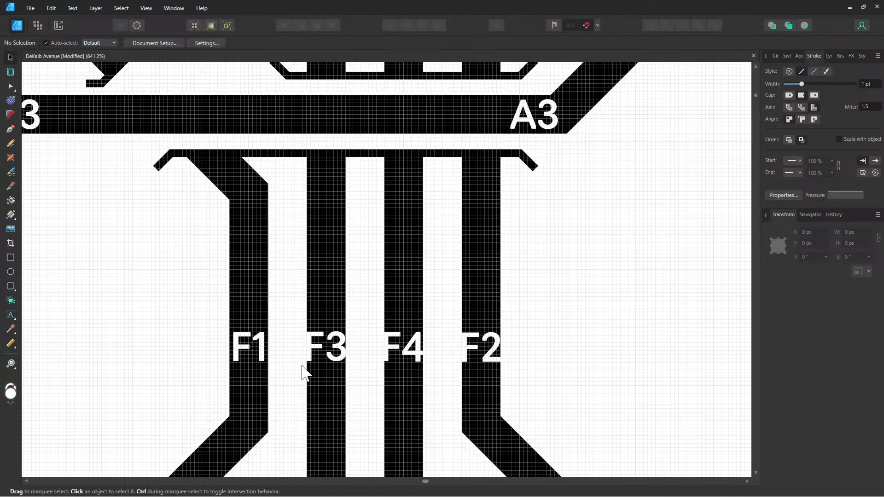
pyautogui.scroll(-1, 304, 370)
pyautogui.scroll(-2, 304, 371)
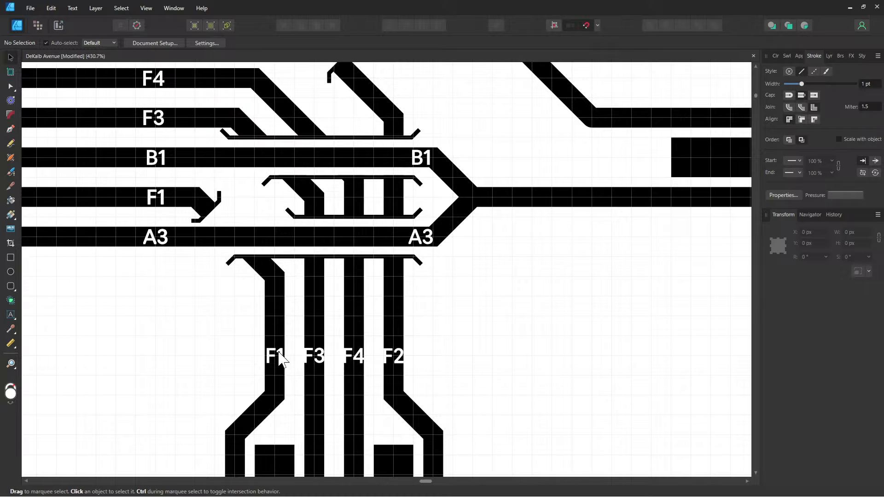
pyautogui.click(280, 354)
pyautogui.keyDown('shift'); pyautogui.click(315, 357); pyautogui.keyUp('shift')
pyautogui.keyDown('shift'); pyautogui.click(353, 356); pyautogui.keyUp('shift')
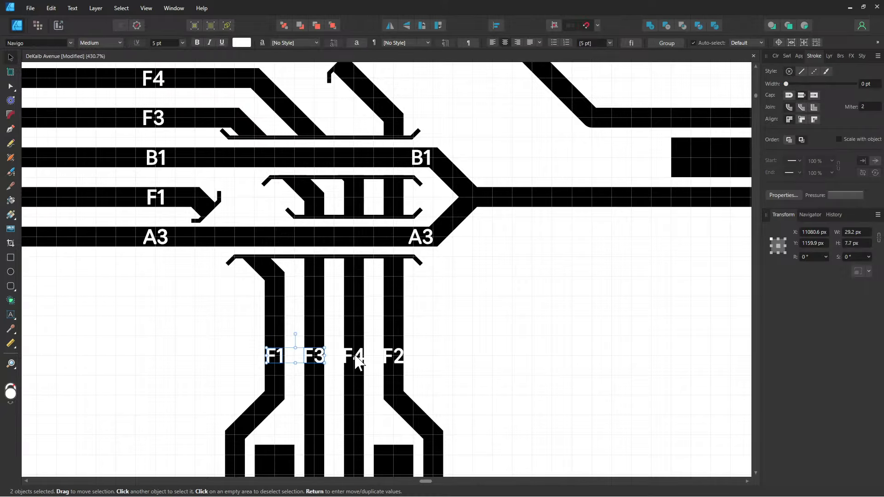
pyautogui.keyDown('shift'); pyautogui.click(395, 359); pyautogui.keyUp('shift')
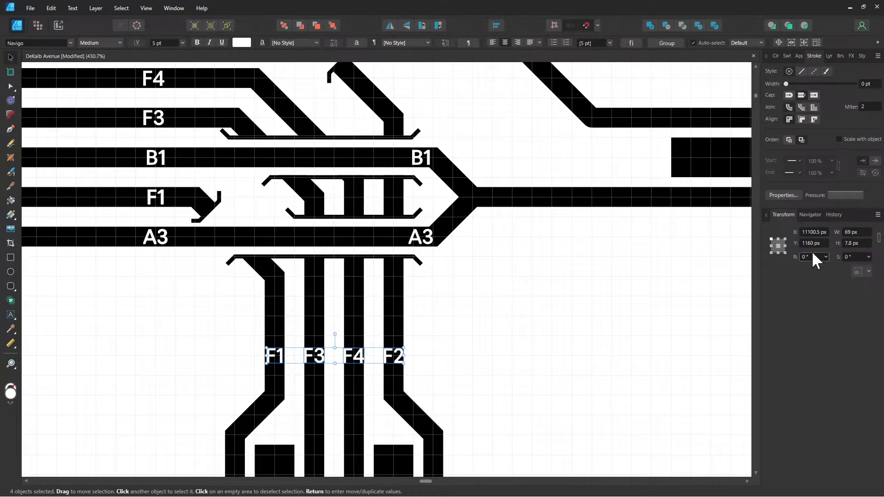
pyautogui.press('Return')
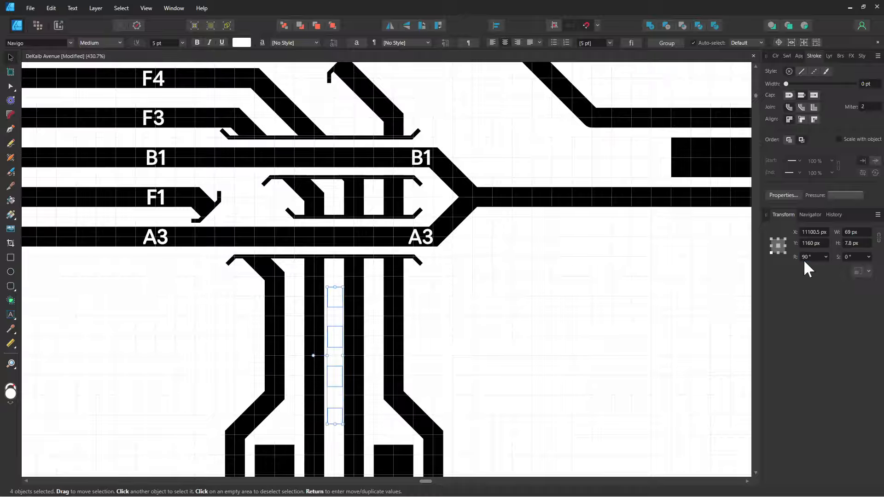
pyautogui.moveTo(333, 298); pyautogui.dragTo(350, 299)
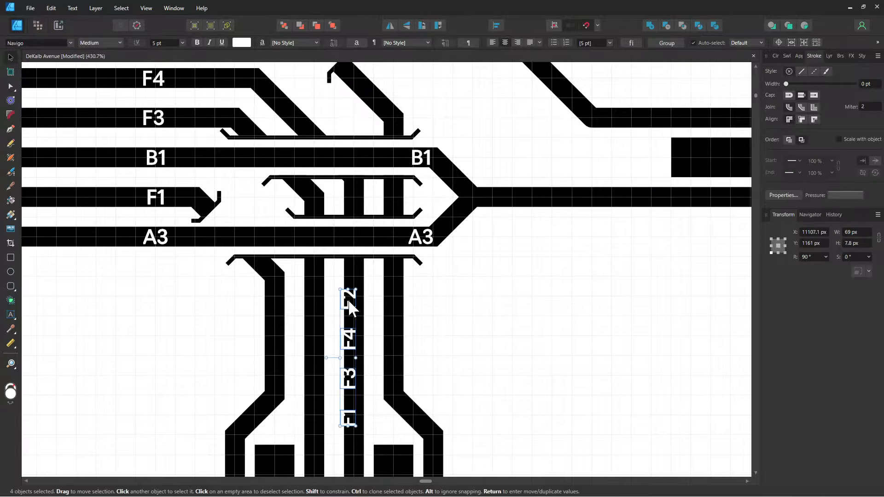
pyautogui.click(816, 256)
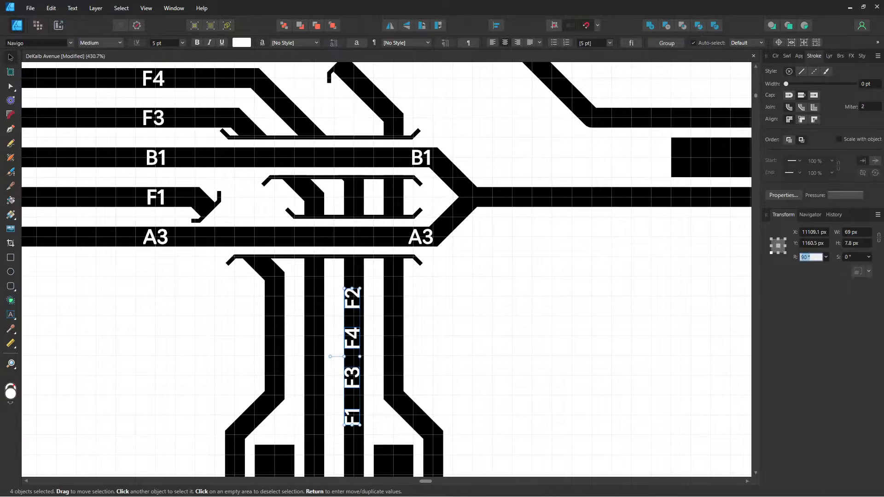
pyautogui.write('-90')
pyautogui.press('Return')
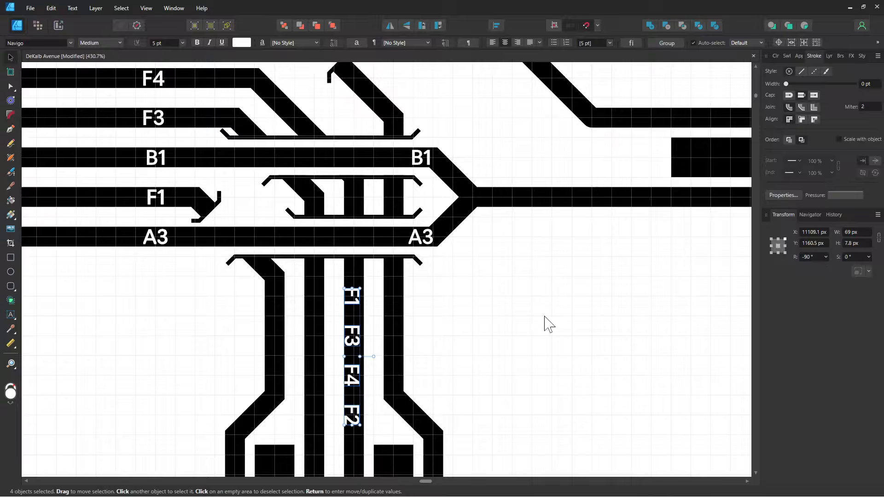
# - Place the rotated F1, F3, F4 and F2 labels on their own vertical tracks in one row at about Y 1145 px
pyautogui.click(350, 295)
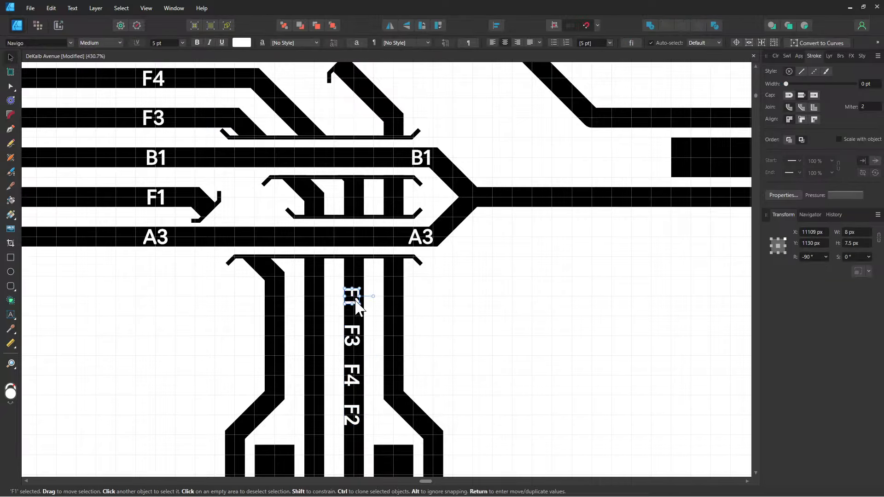
pyautogui.moveTo(355, 305); pyautogui.dragTo(278, 333)
pyautogui.moveTo(351, 342); pyautogui.dragTo(315, 330)
pyautogui.moveTo(357, 382); pyautogui.dragTo(357, 327)
pyautogui.moveTo(353, 414)
pyautogui.mouseDown()
pyautogui.moveTo(397, 355)
pyautogui.moveTo(393, 329)
pyautogui.mouseUp()
# - Duplicate the row of rotated F1, F3, F4 and F2 labels straight down to the middle of the vertical platforms, at about Y 1280 px
pyautogui.moveTo(510, 366); pyautogui.dragTo(517, 185)
pyautogui.scroll(-2, 526, 264)
pyautogui.click(366, 132)
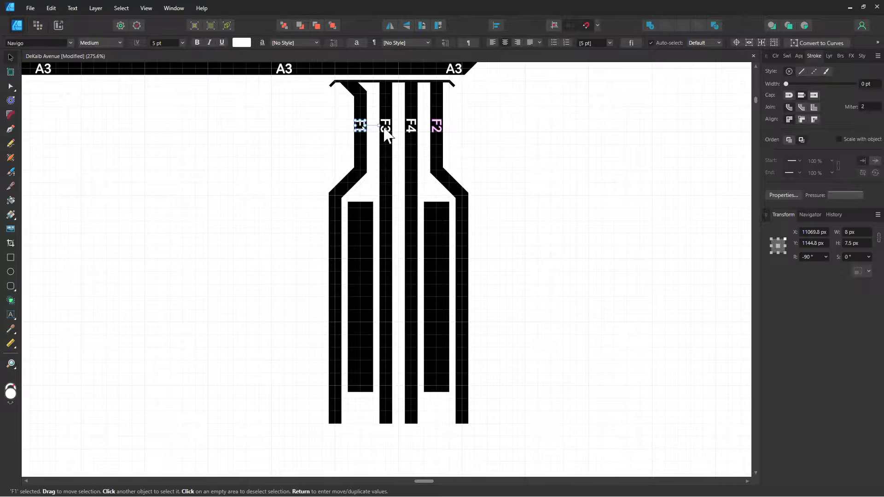
pyautogui.keyDown('shift'); pyautogui.click(385, 131); pyautogui.keyUp('shift')
pyautogui.keyDown('shift'); pyautogui.click(411, 129); pyautogui.keyUp('shift')
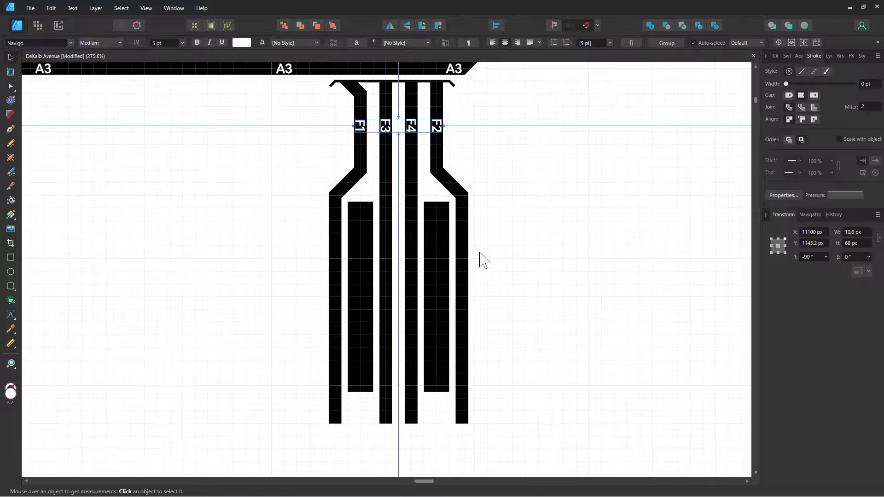
pyautogui.moveTo(363, 124)
pyautogui.mouseDown()
pyautogui.moveTo(357, 319)
pyautogui.moveTo(361, 294)
pyautogui.mouseUp()
pyautogui.click(477, 299)
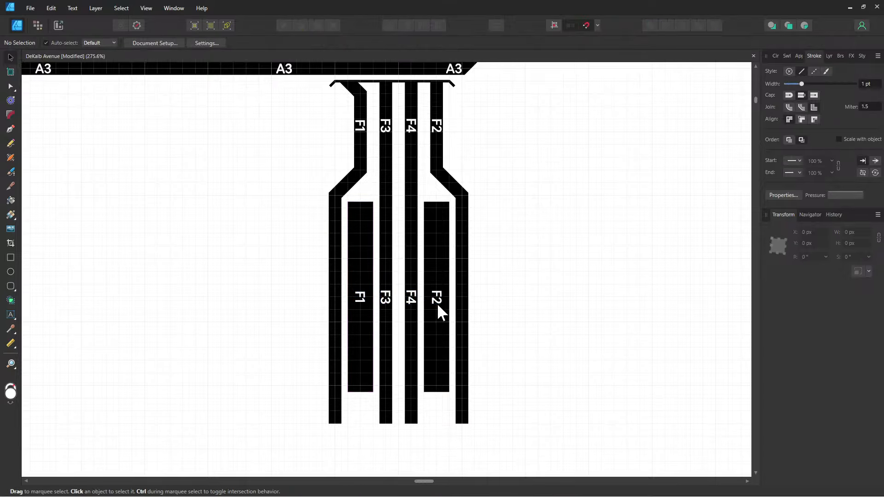
# - Move the lower F2 label onto the rightmost vertical track at X 11150 px and the lower F1 label onto the leftmost at X 11050 px
pyautogui.moveTo(436, 297); pyautogui.dragTo(461, 301)
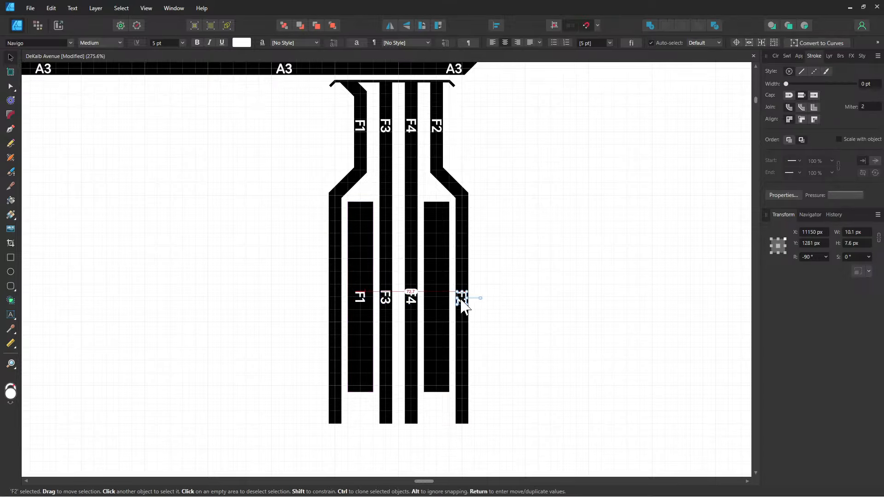
pyautogui.click(363, 299)
pyautogui.moveTo(362, 299); pyautogui.dragTo(335, 300)
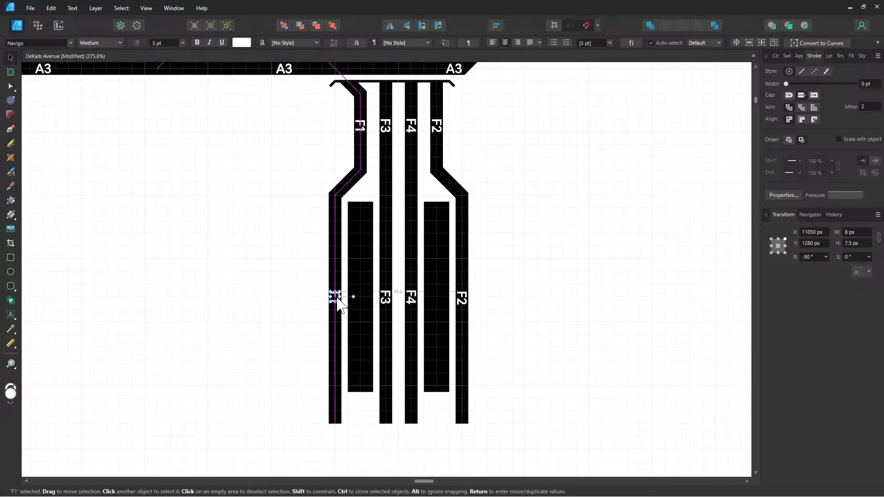
pyautogui.click(568, 292)
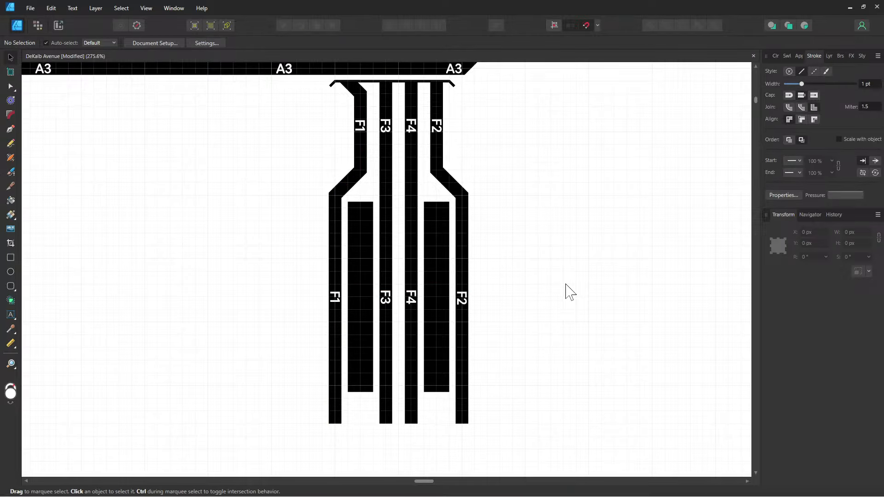
# - Move the F3 and F1 labels beside the junction into line with the other labels in their column at X 11010 px
pyautogui.scroll(5, 552, 230)
pyautogui.hscroll(2, 552, 231)
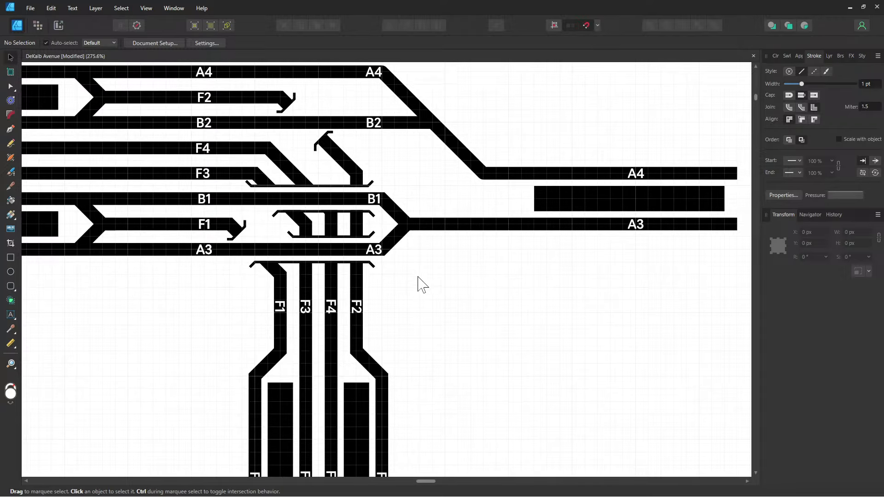
pyautogui.hscroll(-5, 521, 276)
pyautogui.hscroll(-5, 292, 285)
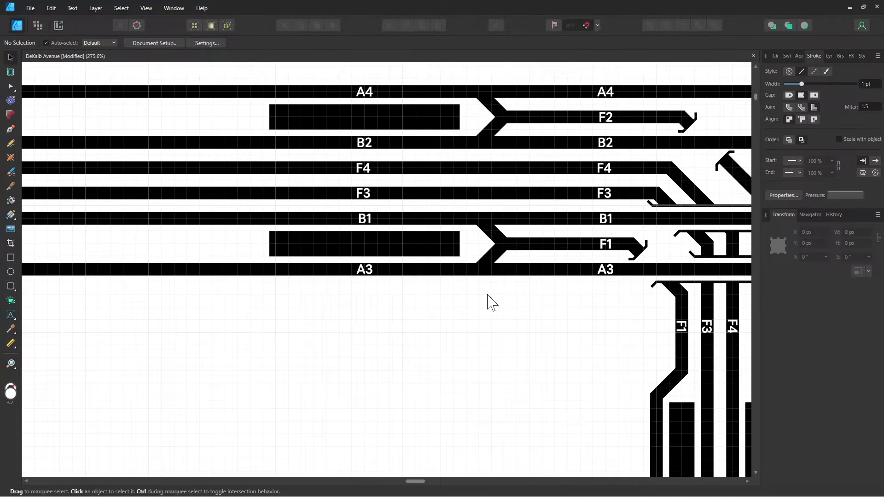
pyautogui.moveTo(345, 307); pyautogui.dragTo(455, 320)
pyautogui.moveTo(567, 308); pyautogui.dragTo(289, 316)
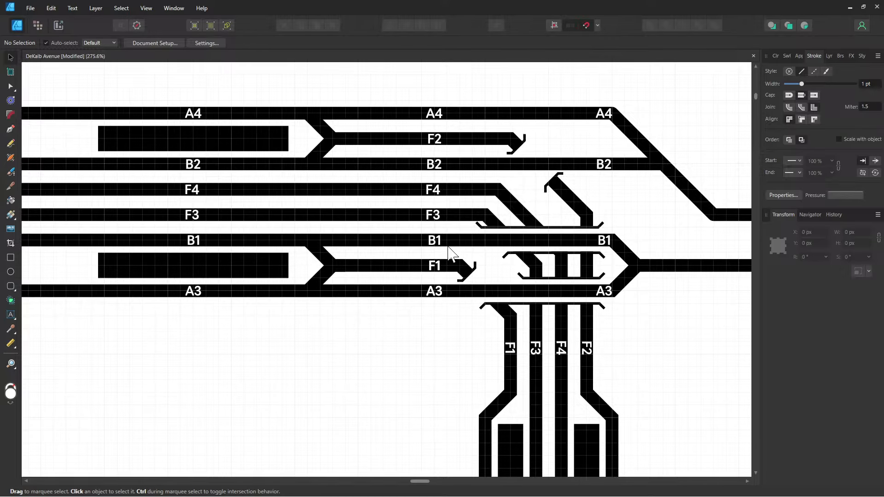
pyautogui.scroll(3, 458, 243)
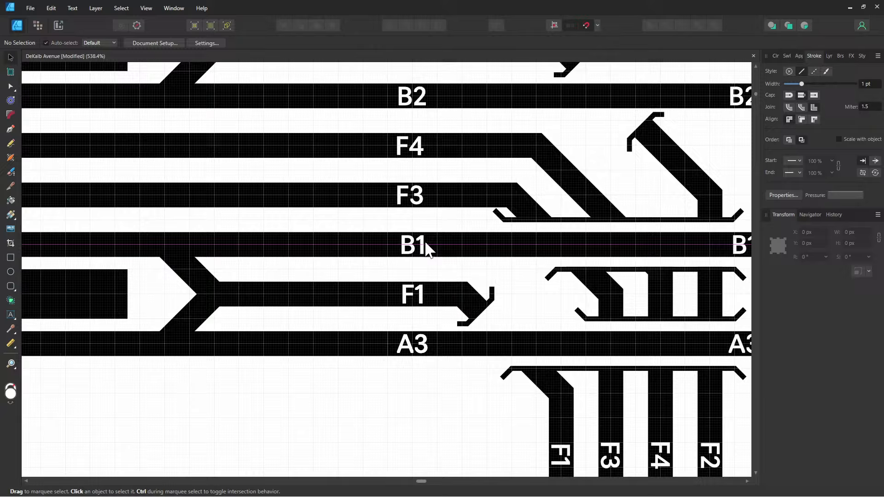
pyautogui.click(415, 195)
pyautogui.moveTo(420, 199); pyautogui.dragTo(419, 194)
pyautogui.moveTo(415, 251); pyautogui.dragTo(417, 254)
pyautogui.click(413, 302)
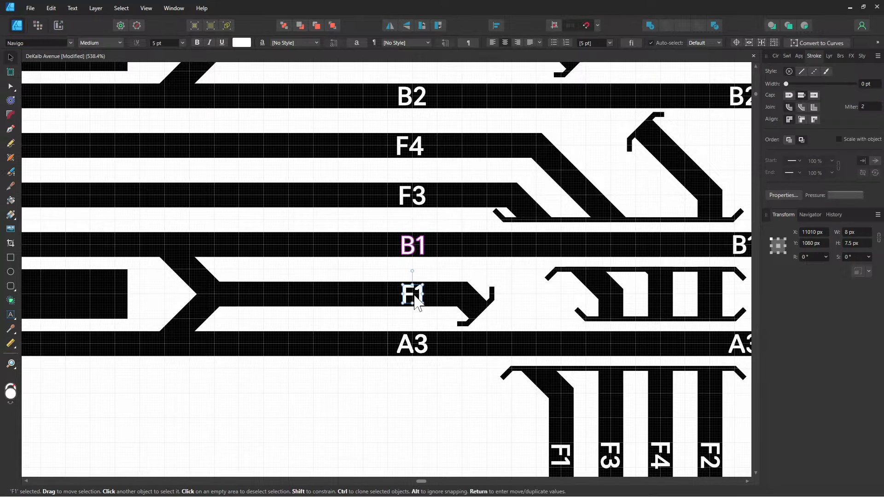
pyautogui.moveTo(414, 302); pyautogui.dragTo(414, 303)
pyautogui.scroll(-3, 350, 396)
pyautogui.click(363, 367)
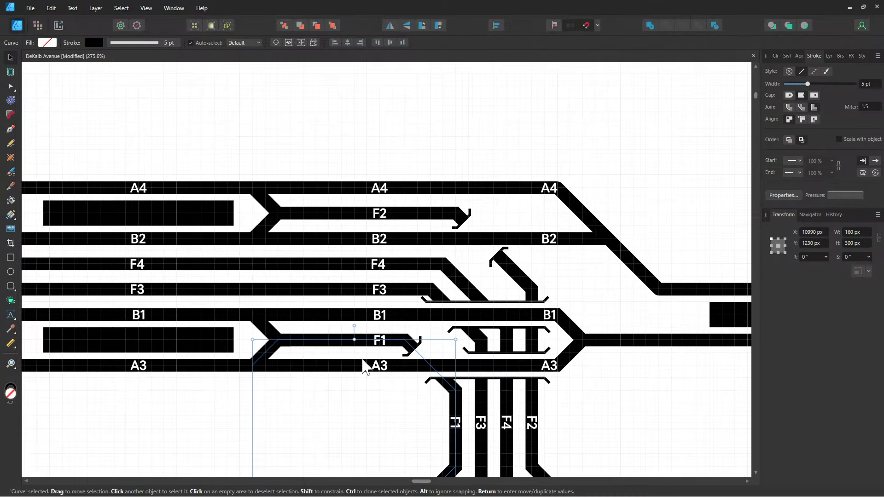
pyautogui.click(487, 126)
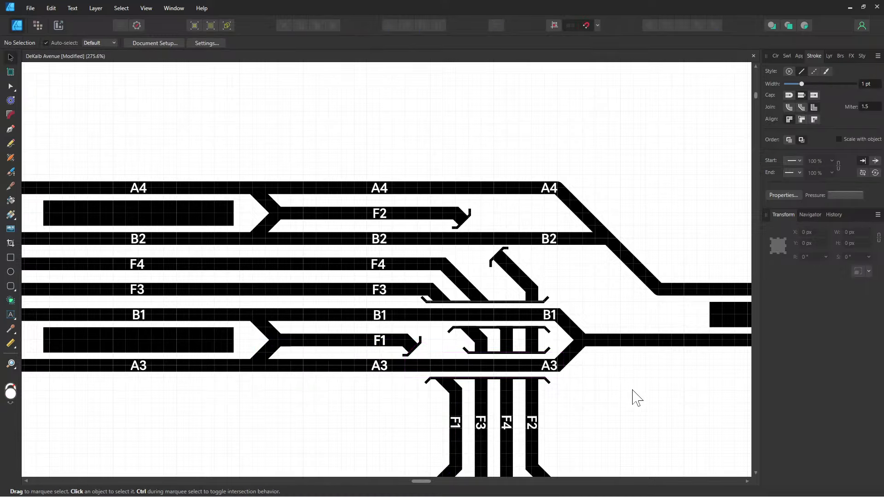
# - Move the F4 label beside the junction into line with its column at X 11010 px, Y 1020 px
pyautogui.moveTo(628, 391); pyautogui.dragTo(604, 332)
pyautogui.scroll(1, 604, 333)
pyautogui.moveTo(530, 295); pyautogui.dragTo(553, 371)
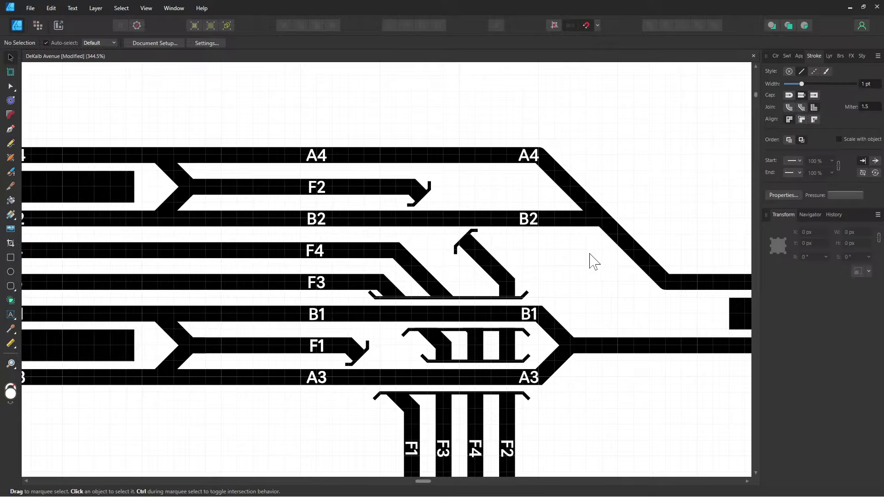
pyautogui.click(321, 257)
pyautogui.moveTo(321, 253); pyautogui.dragTo(319, 253)
pyautogui.click(379, 138)
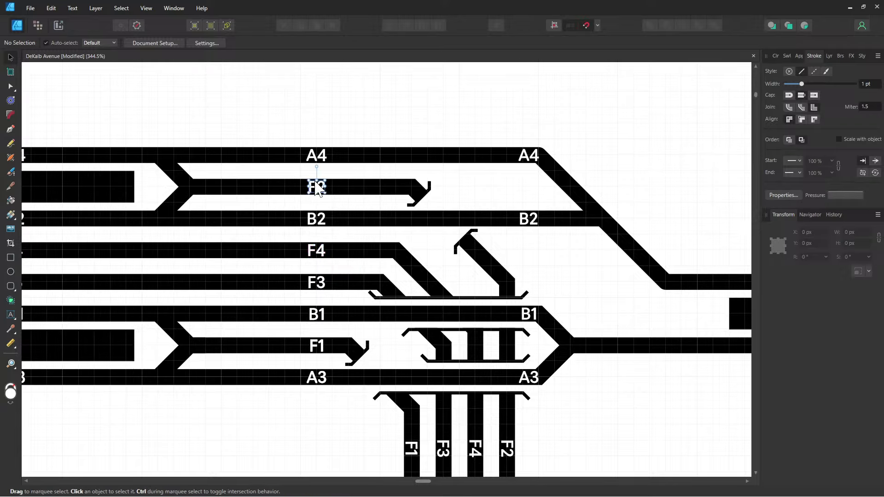
# - Place a copy of the F2 label, rotated to -45°, on the short diagonal track at about X 11115 px, Y 1024 px
pyautogui.click(317, 187)
pyautogui.click(809, 257)
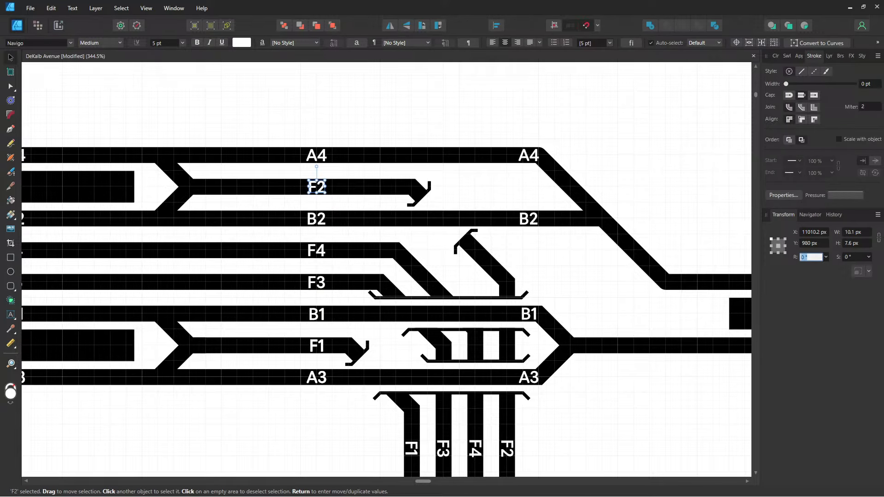
pyautogui.write('-45')
pyautogui.press('Return')
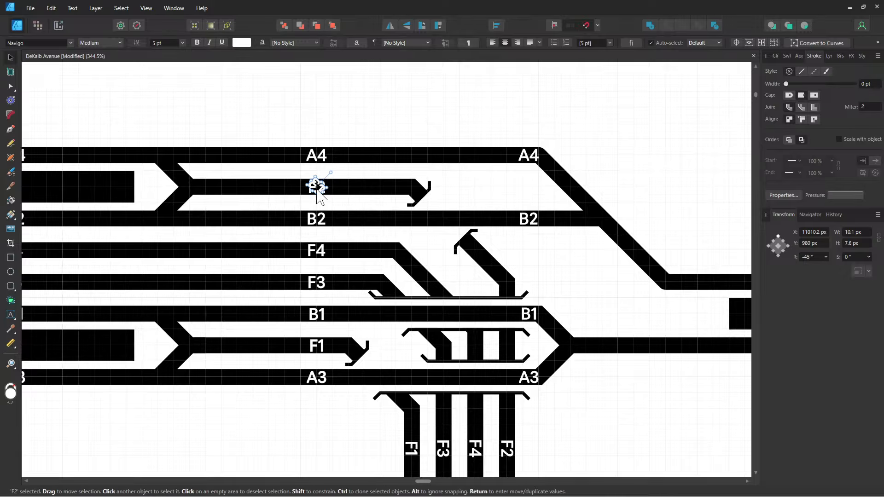
pyautogui.moveTo(325, 193); pyautogui.dragTo(482, 267)
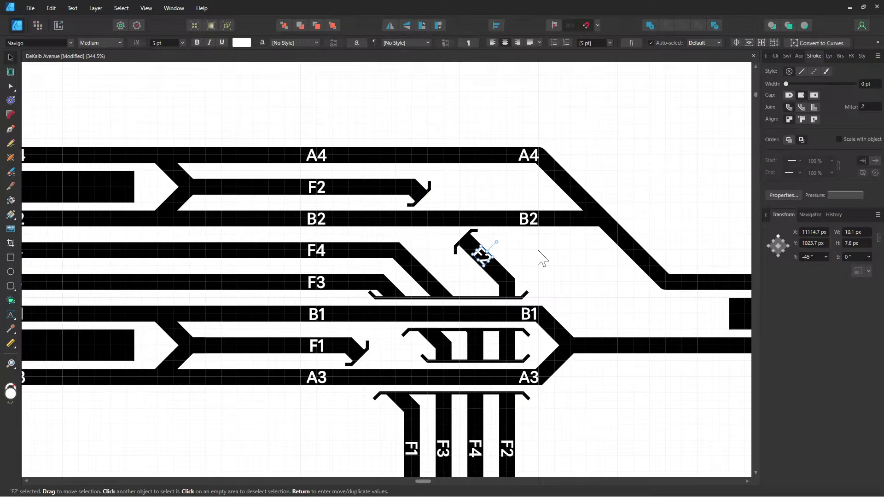
# - Place a copy of the F4 label, rotated to -45°, on the diagonal part of the F4 track at about X 11080 px, Y 1040 px
pyautogui.click(316, 251)
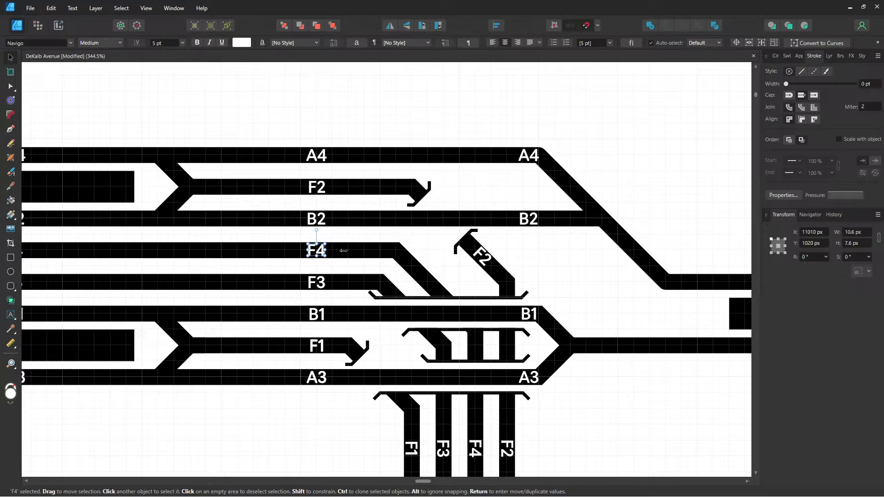
pyautogui.click(811, 257)
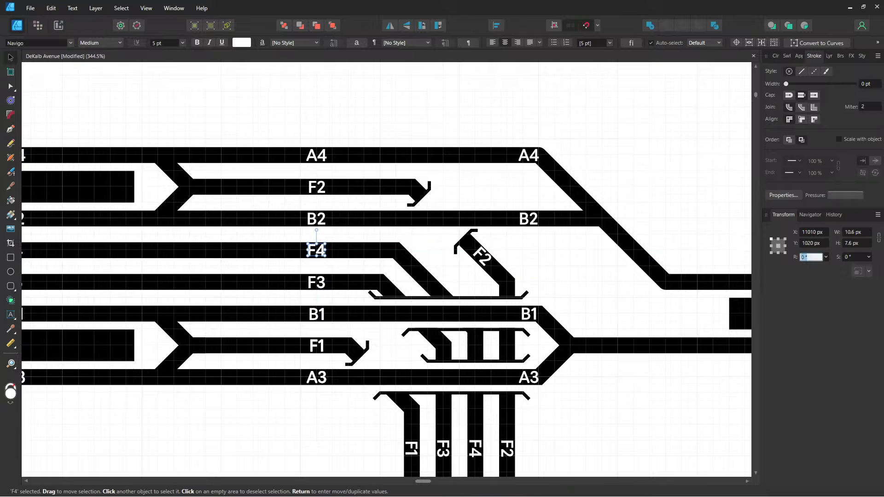
pyautogui.write('-45')
pyautogui.press('Return')
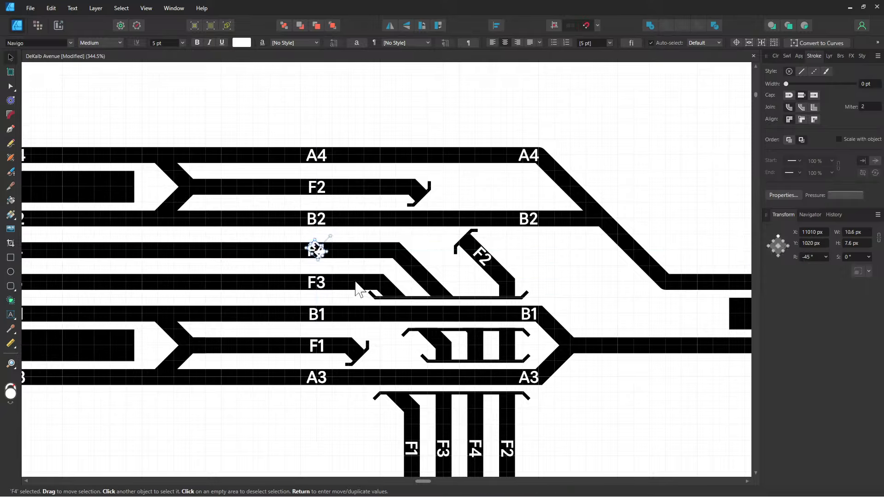
pyautogui.moveTo(316, 254); pyautogui.dragTo(428, 288)
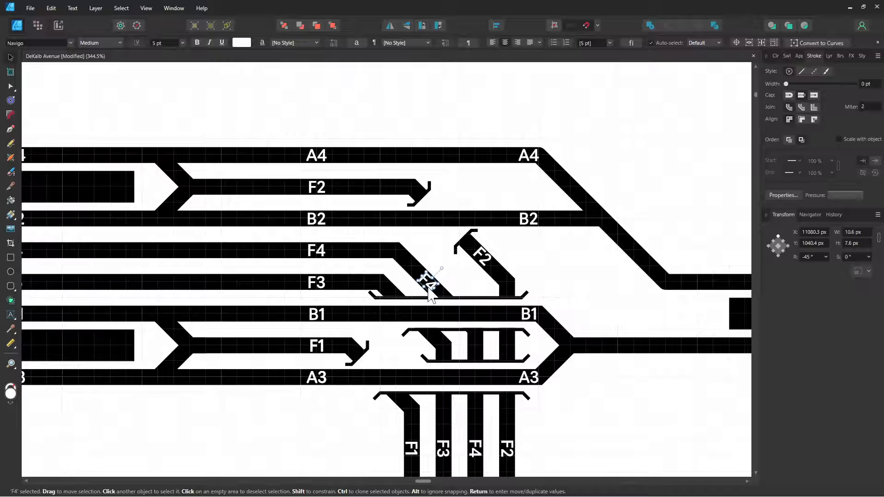
pyautogui.click(549, 278)
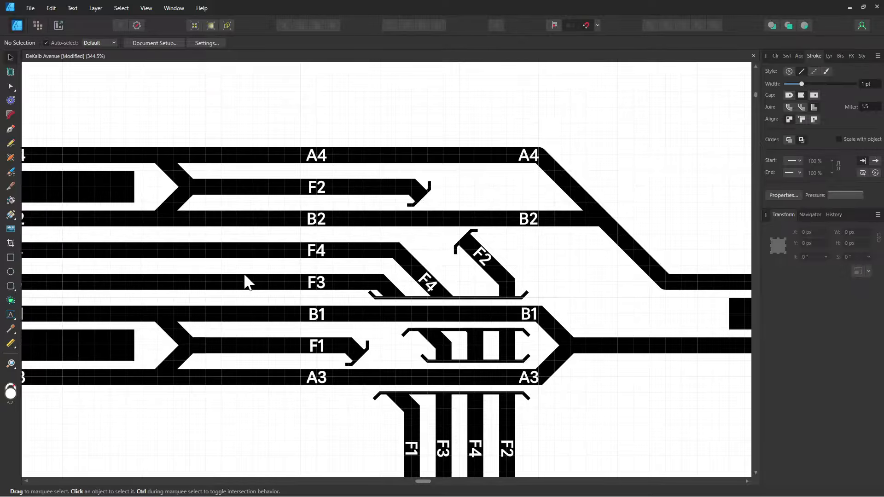
pyautogui.moveTo(244, 282); pyautogui.dragTo(527, 250)
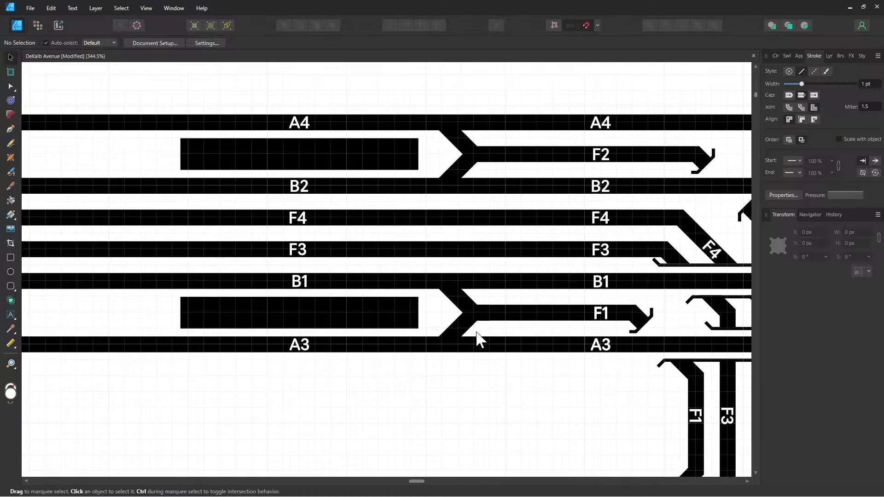
pyautogui.scroll(-4, 476, 332)
pyautogui.moveTo(481, 355); pyautogui.dragTo(364, 267)
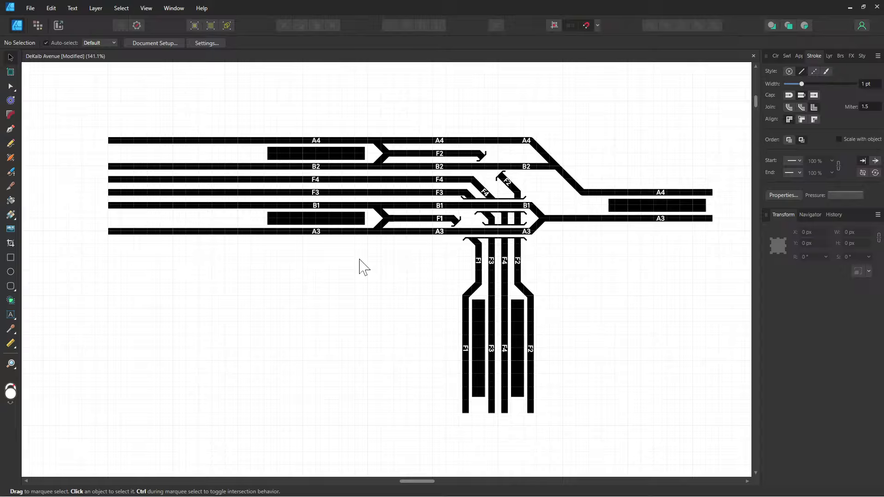
pyautogui.moveTo(394, 275); pyautogui.dragTo(559, 298)
pyautogui.scroll(1, 337, 276)
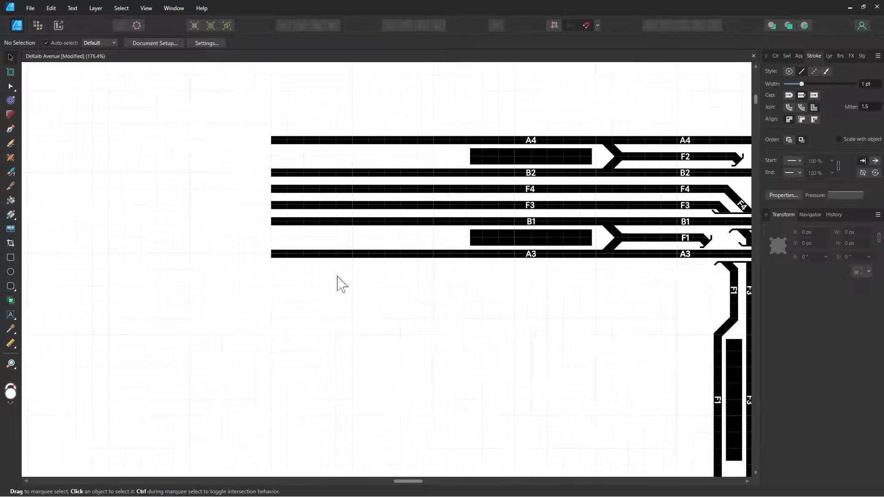
pyautogui.scroll(-2, 270, 252)
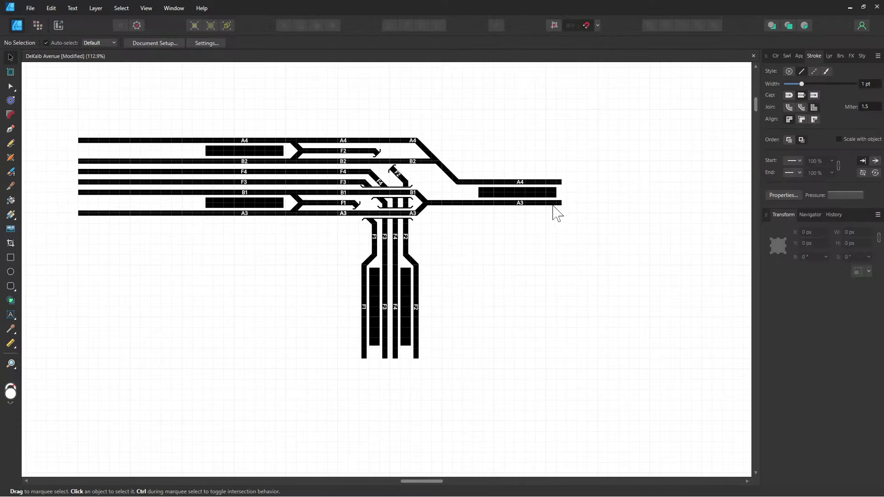
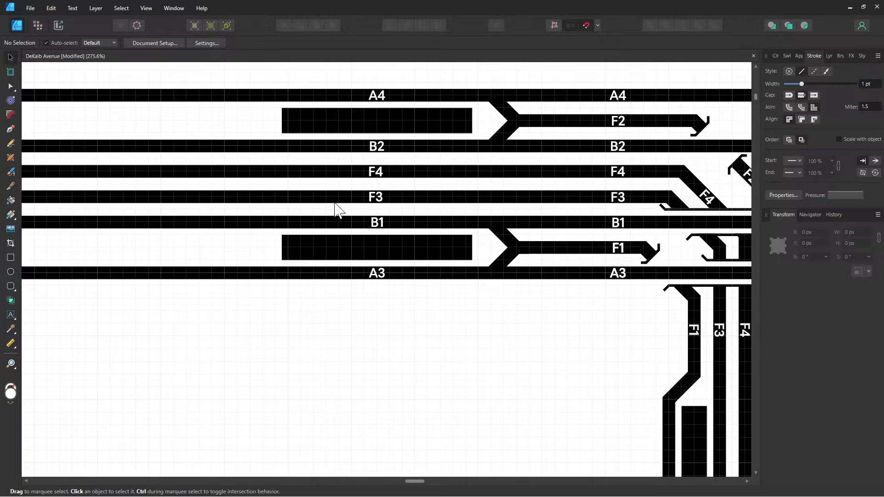
# - Shorten the B1 track by moving its left end node to X 10730 px, Y 1060 px
pyautogui.moveTo(336, 207); pyautogui.dragTo(456, 239)
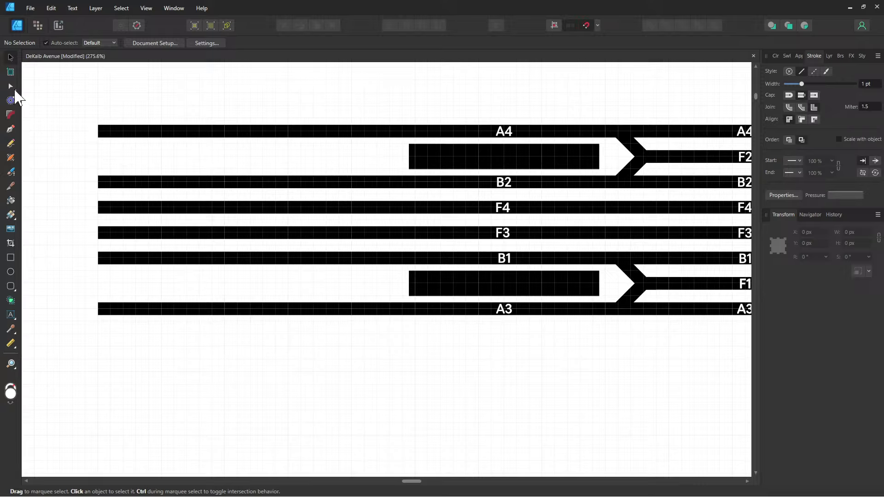
pyautogui.click(15, 90)
pyautogui.click(46, 87)
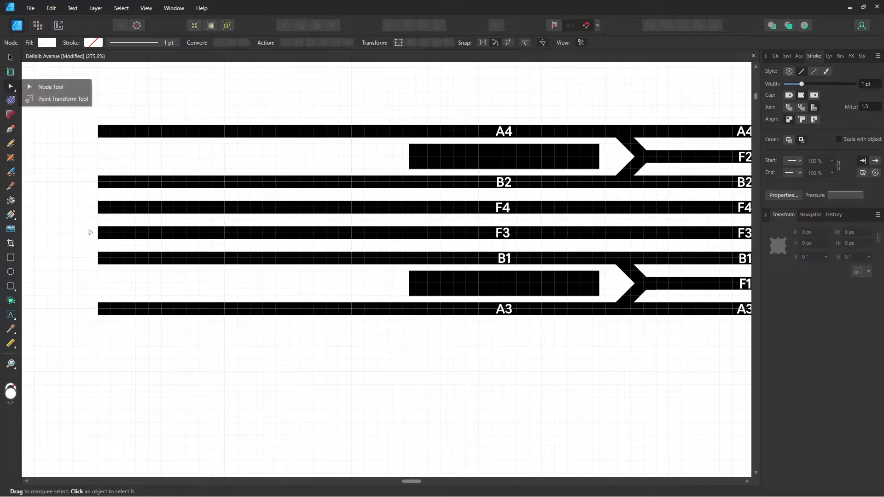
pyautogui.click(99, 258)
pyautogui.moveTo(100, 261); pyautogui.dragTo(390, 261)
# - Extend the B1 track with the Pen tool diagonally to X 10710 px, Y 1080 px and straight down to Y 1180 px
pyautogui.click(12, 128)
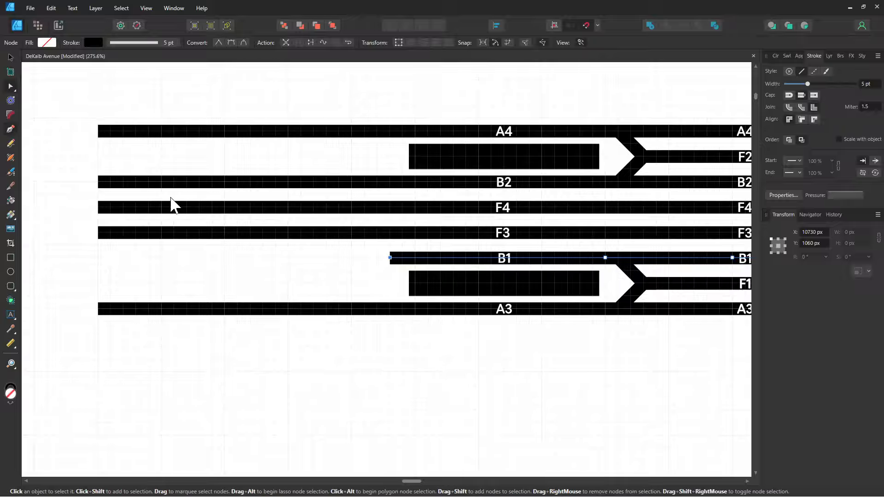
pyautogui.click(391, 259)
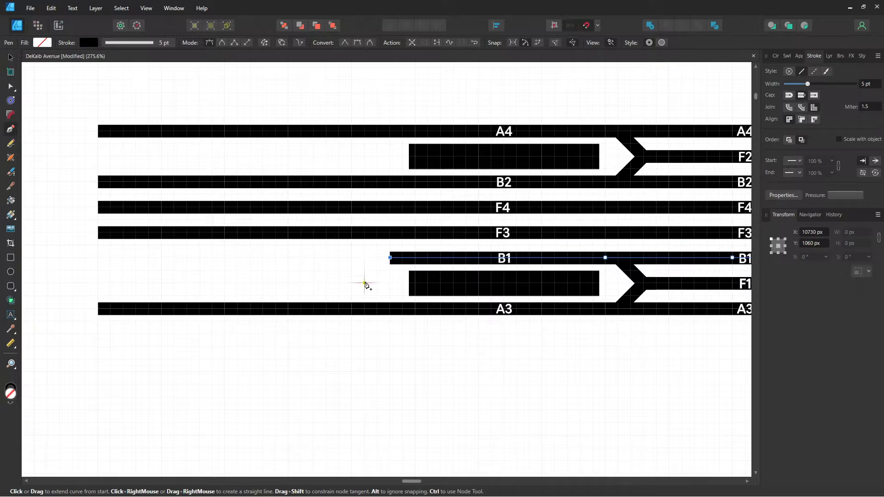
pyautogui.click(364, 283)
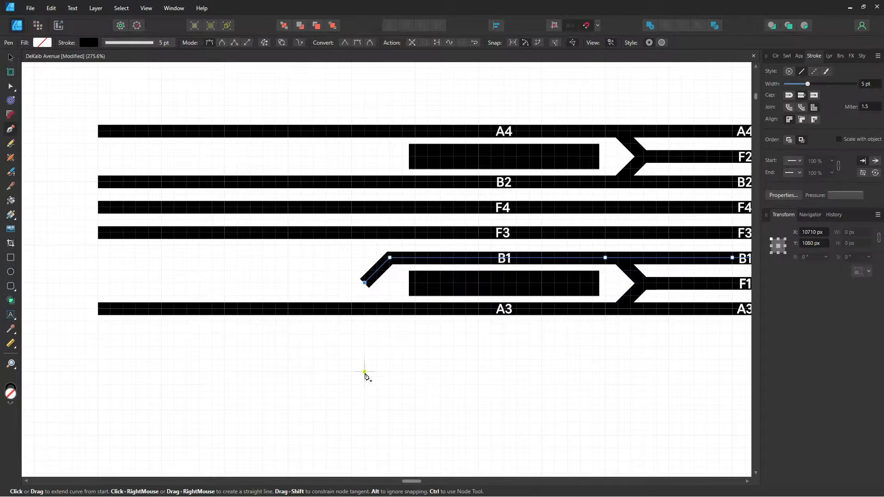
pyautogui.click(365, 410)
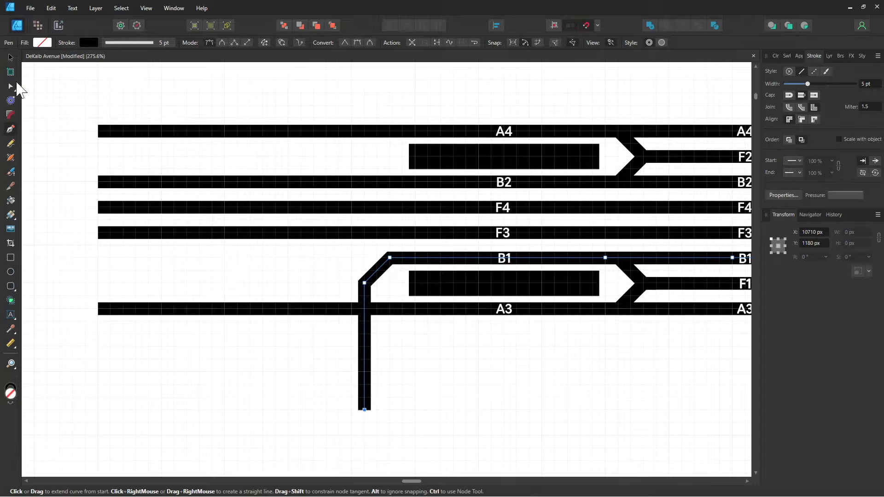
# - Shorten the B2 track by moving its left end node to X 10720 px, Y 1000 px
pyautogui.click(11, 86)
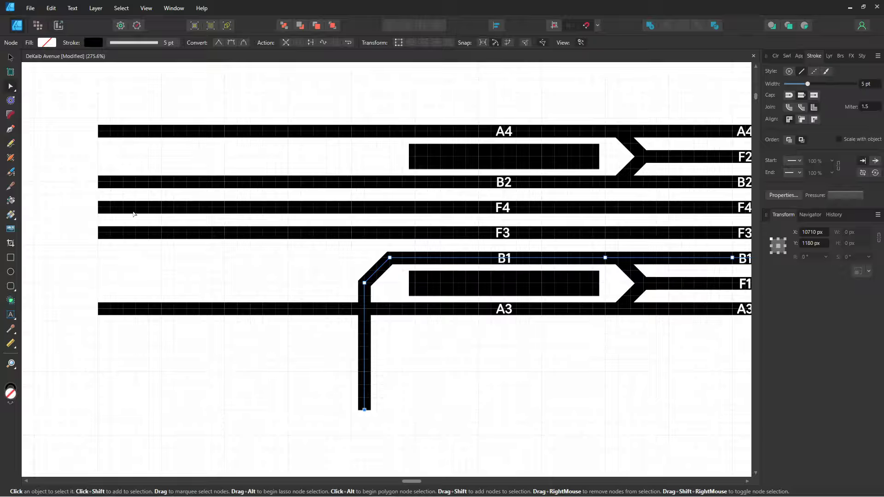
pyautogui.click(99, 182)
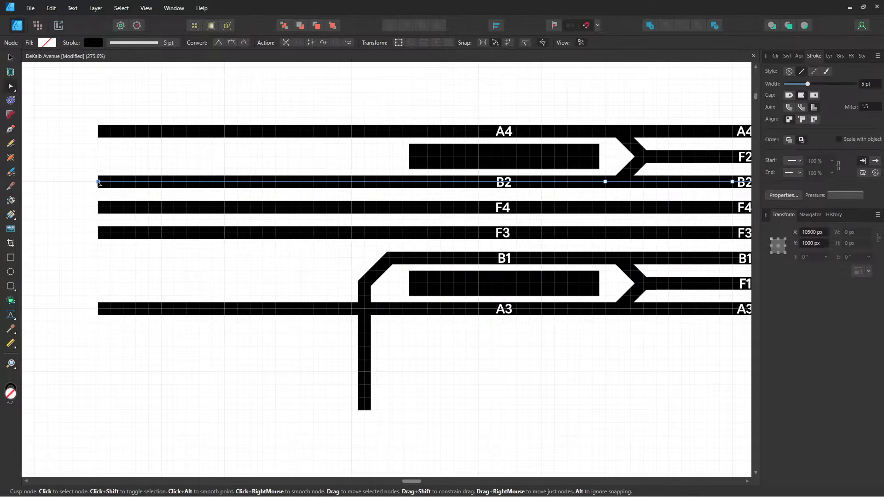
pyautogui.moveTo(113, 186); pyautogui.dragTo(378, 183)
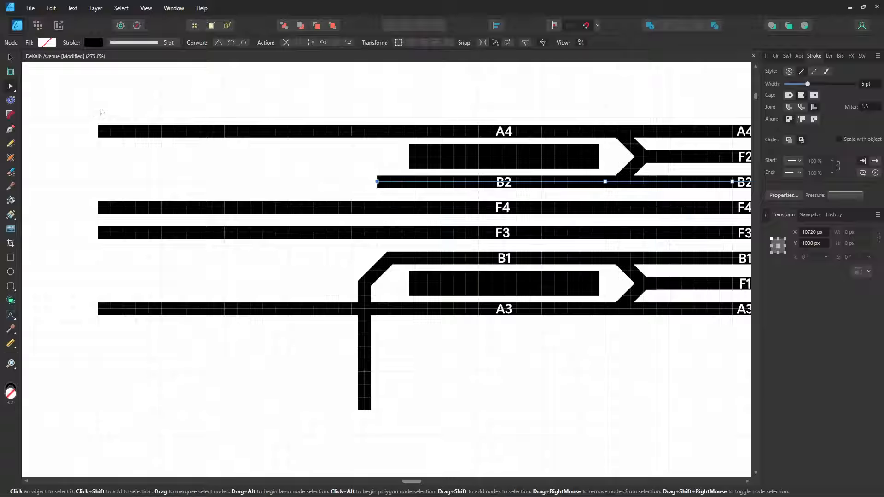
# - Try to extend the B2 track diagonally to X 10700 px, Y 1020 px and on downwards, and undo both segments
pyautogui.click(10, 131)
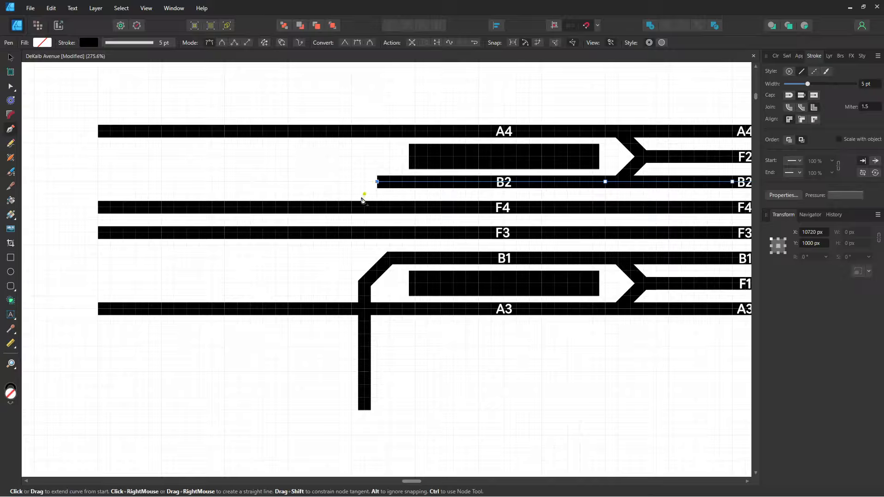
pyautogui.click(352, 207)
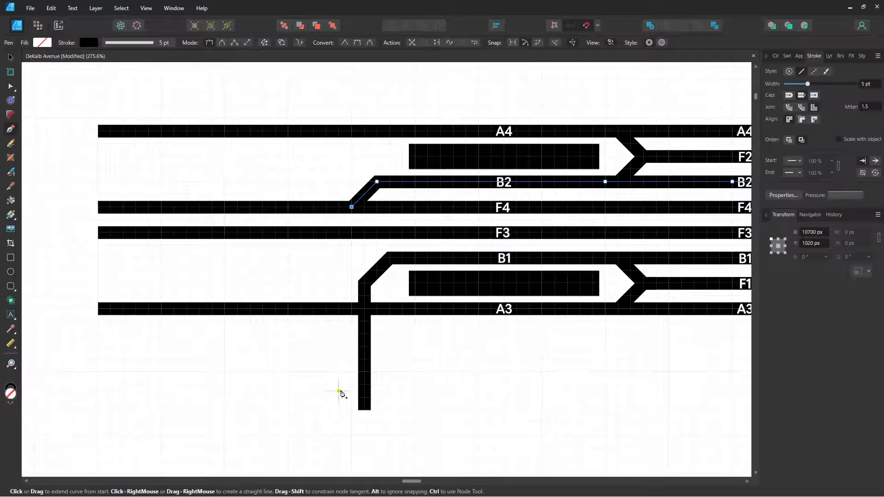
pyautogui.click(338, 411)
pyautogui.hotkey('ctrl', 'z')
pyautogui.hotkey('ctrl', 'z')
# - Move the left end node of the B2 track to X 10710 px, Y 1000 px, and get the Pen tool ready
pyautogui.click(11, 86)
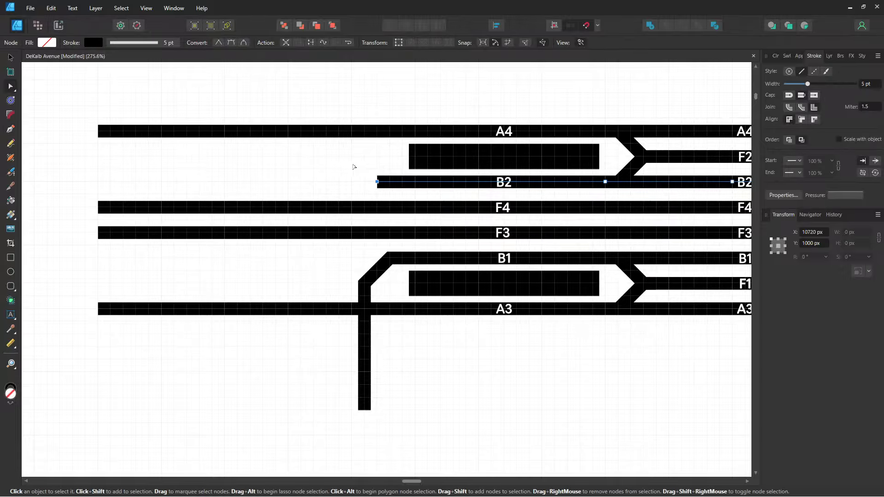
pyautogui.moveTo(377, 182); pyautogui.dragTo(364, 181)
pyautogui.click(11, 129)
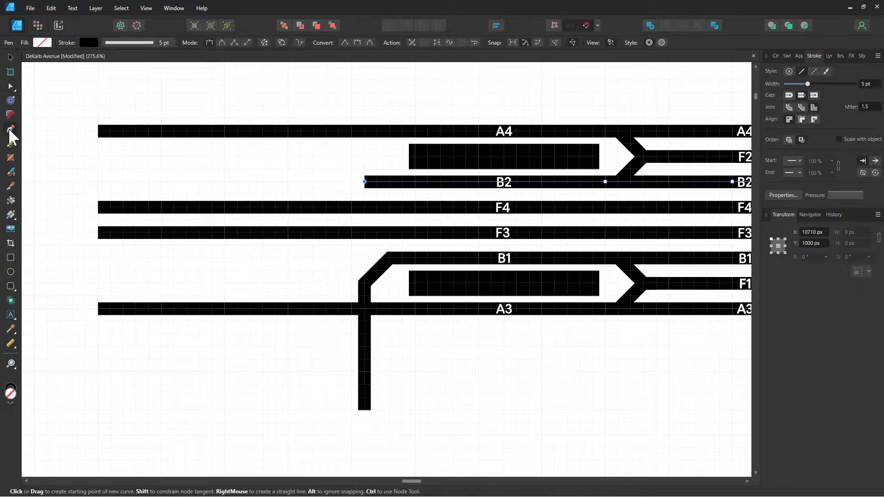
# - Extend the B2 track with the Pen tool diagonally to X 10690 px, Y 1017.6 px and straight down to Y 1180 px
pyautogui.click(339, 204)
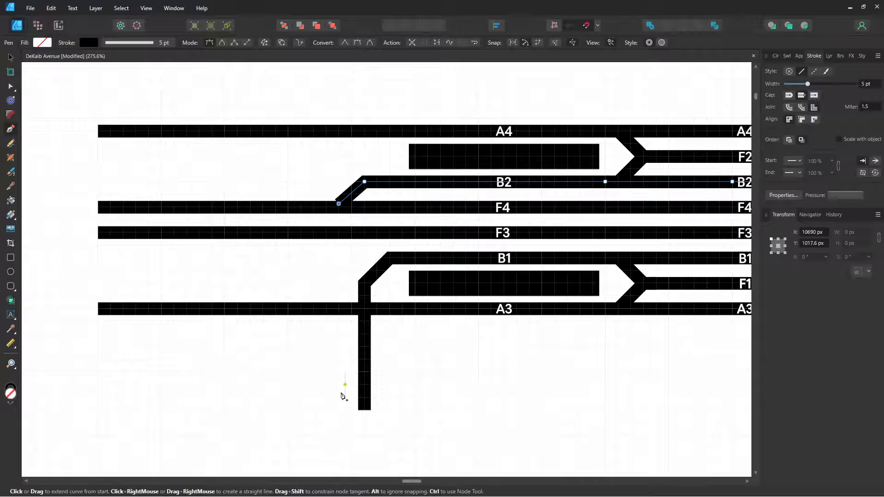
pyautogui.click(339, 410)
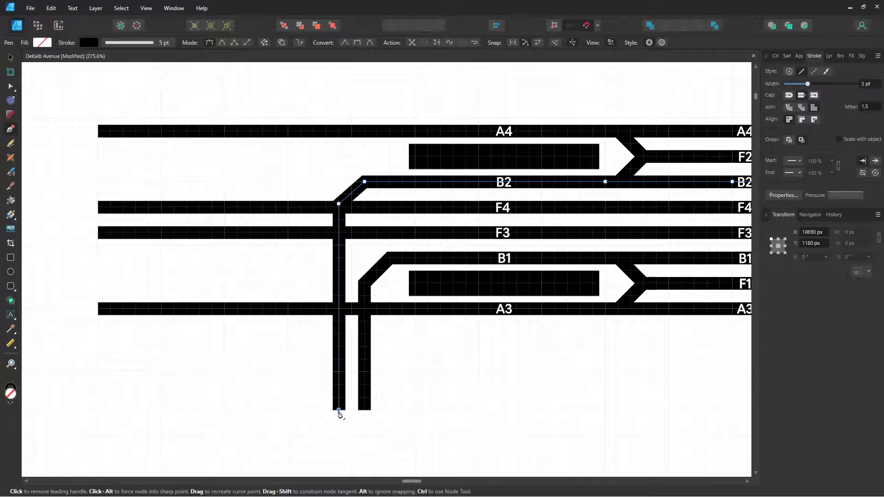
pyautogui.click(11, 58)
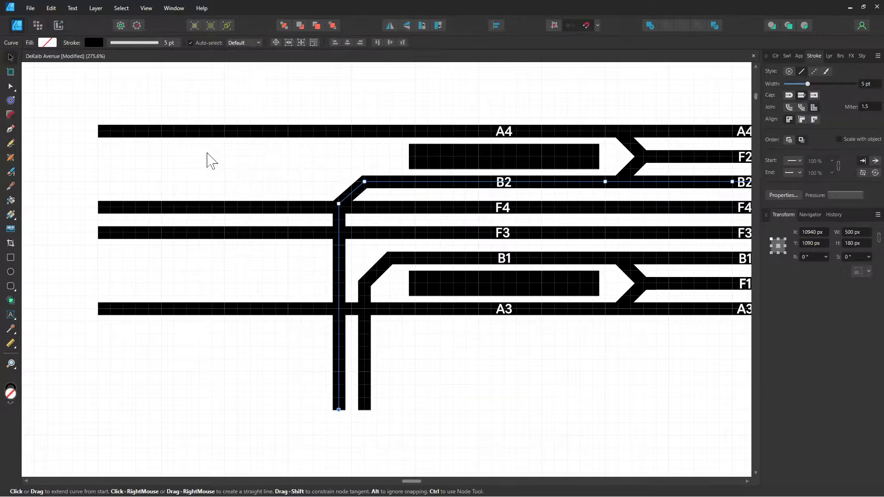
pyautogui.click(261, 186)
# - Copy the bridge lines and white rectangle around the B1 track, and place the copy over the A3 track at X 10699.5 px, Y 1100 px
pyautogui.moveTo(350, 180); pyautogui.dragTo(41, 124)
pyautogui.click(560, 266)
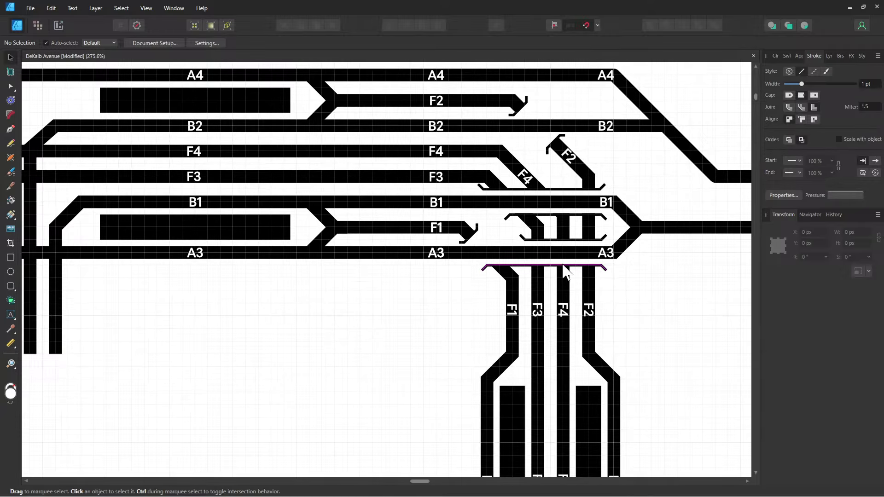
pyautogui.hotkey('ctrl', 'a')
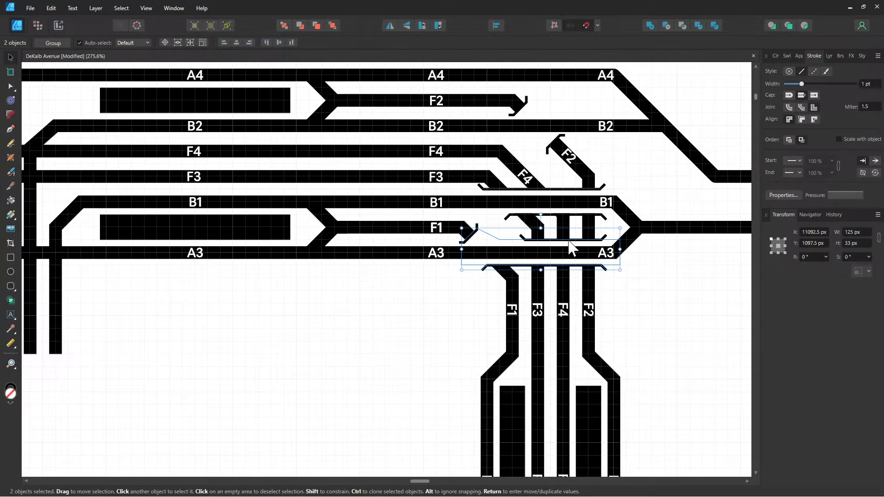
pyautogui.click(577, 214)
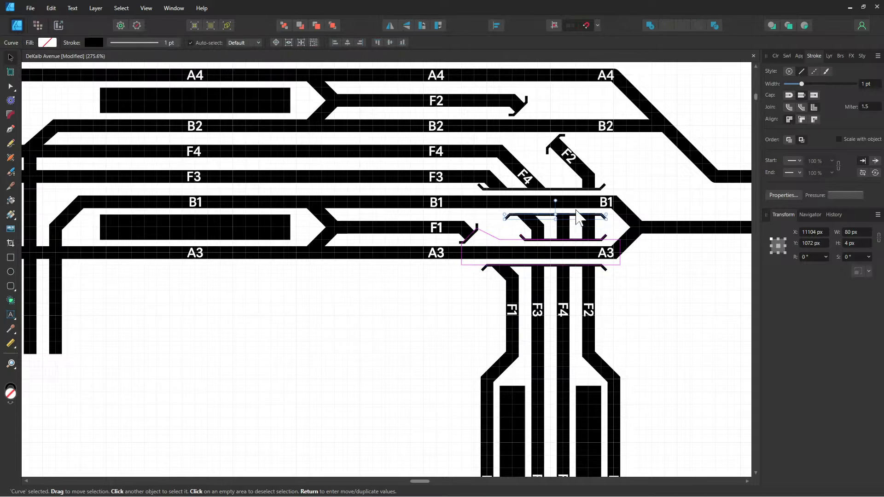
pyautogui.keyDown('shift'); pyautogui.click(572, 197); pyautogui.keyUp('shift')
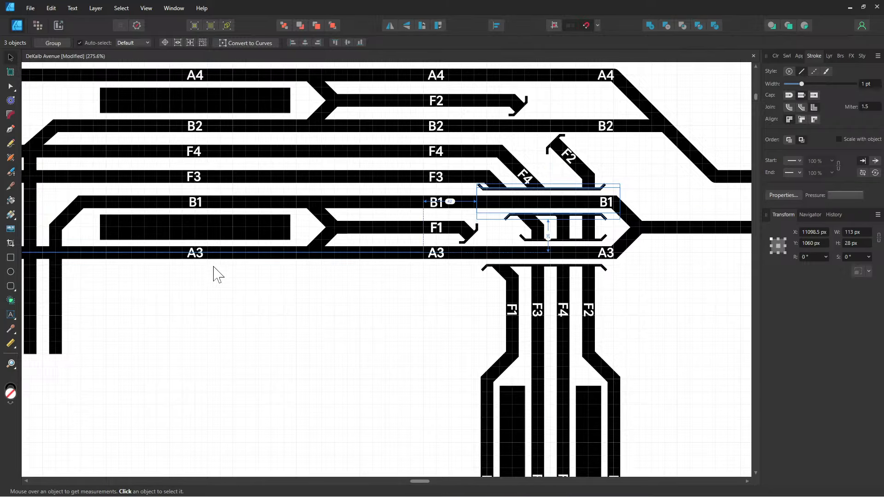
pyautogui.moveTo(217, 272); pyautogui.dragTo(553, 295)
pyautogui.hotkey('ctrl', 'v')
pyautogui.scroll(3, 459, 303)
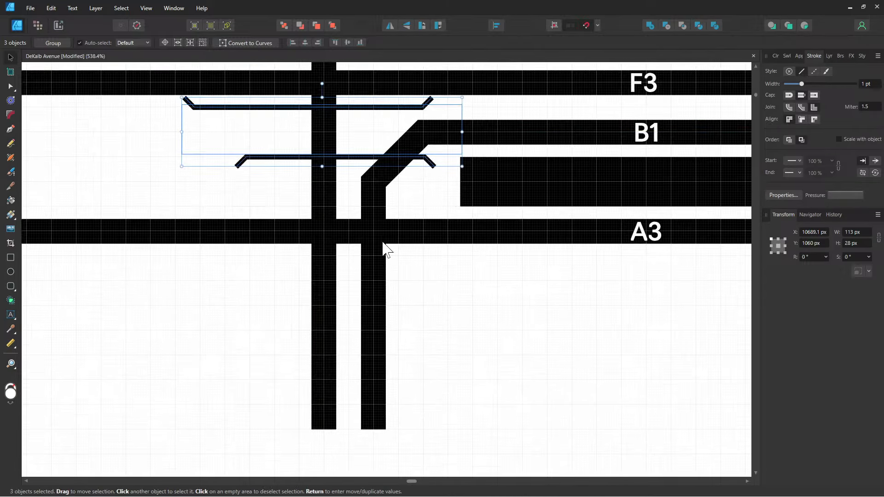
pyautogui.moveTo(357, 152); pyautogui.dragTo(384, 251)
pyautogui.scroll(3, 384, 251)
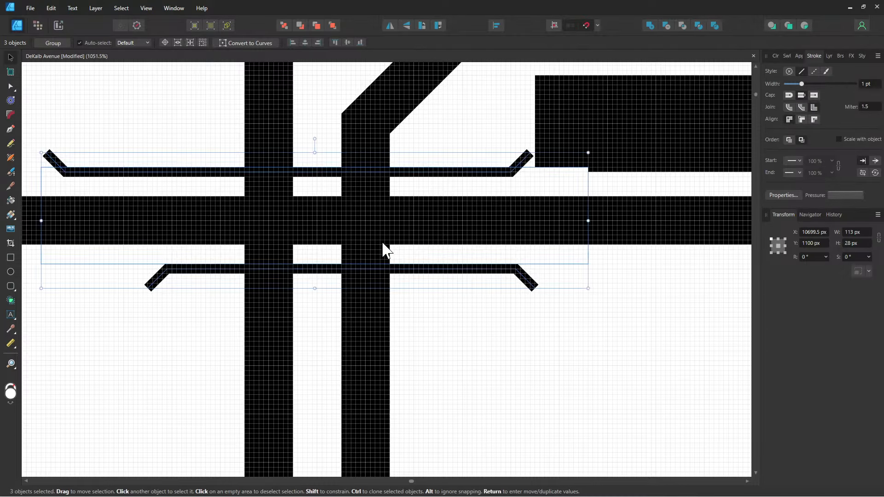
# - Narrow the copied white rectangle from both sides to about 37.5 px wide around the two vertical tracks
pyautogui.click(456, 347)
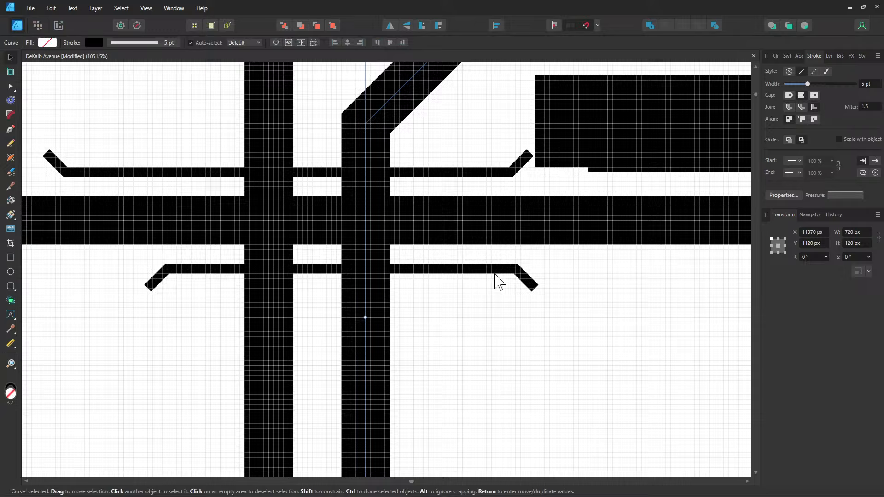
pyautogui.click(554, 194)
pyautogui.moveTo(587, 216); pyautogui.dragTo(409, 220)
pyautogui.moveTo(42, 216); pyautogui.dragTo(227, 217)
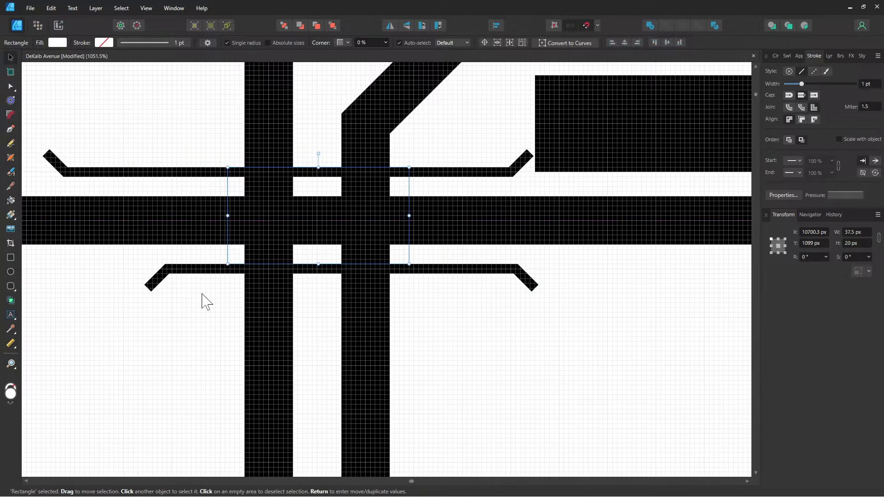
pyautogui.click(202, 295)
# - Shorten the bridge line below A3, moving its bends to about X 10680 and 10720 px and its ends to X 10676 and 10724 px, Y 1114 px
pyautogui.scroll(2, 146, 274)
pyautogui.scroll(-1, 160, 198)
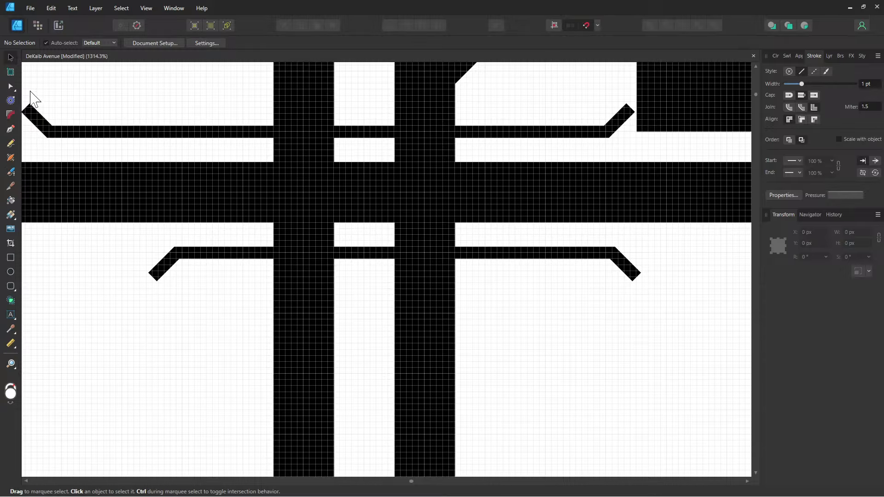
pyautogui.click(10, 87)
pyautogui.click(184, 256)
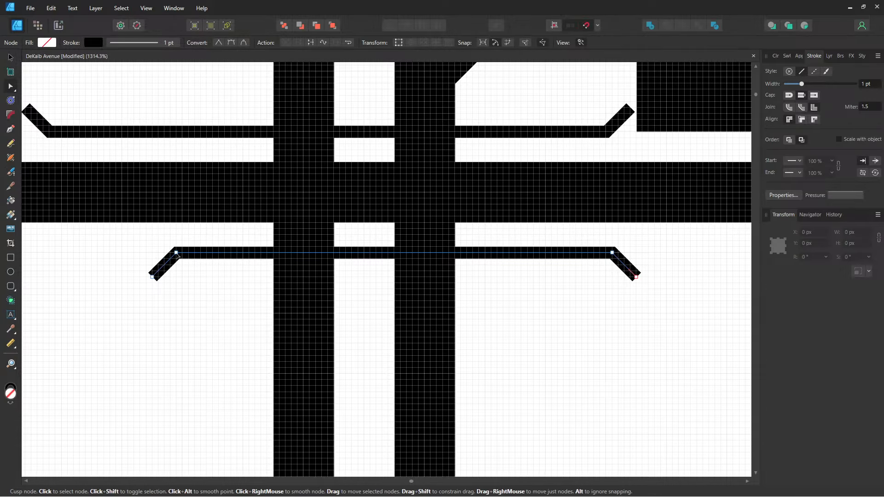
pyautogui.moveTo(179, 255); pyautogui.dragTo(244, 255)
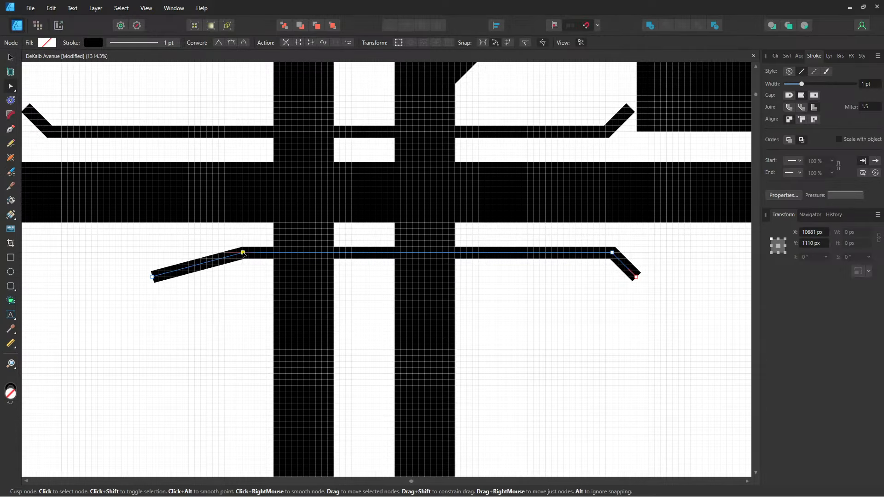
pyautogui.moveTo(152, 277); pyautogui.dragTo(219, 281)
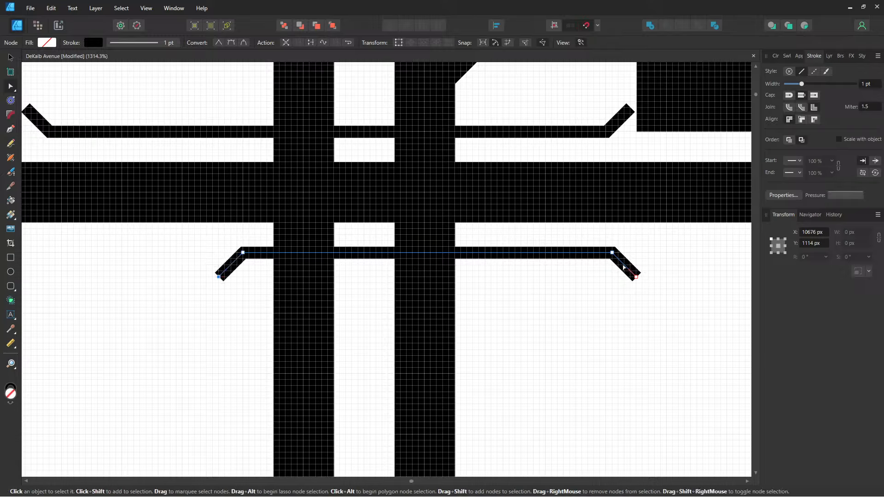
pyautogui.moveTo(606, 255); pyautogui.dragTo(487, 256)
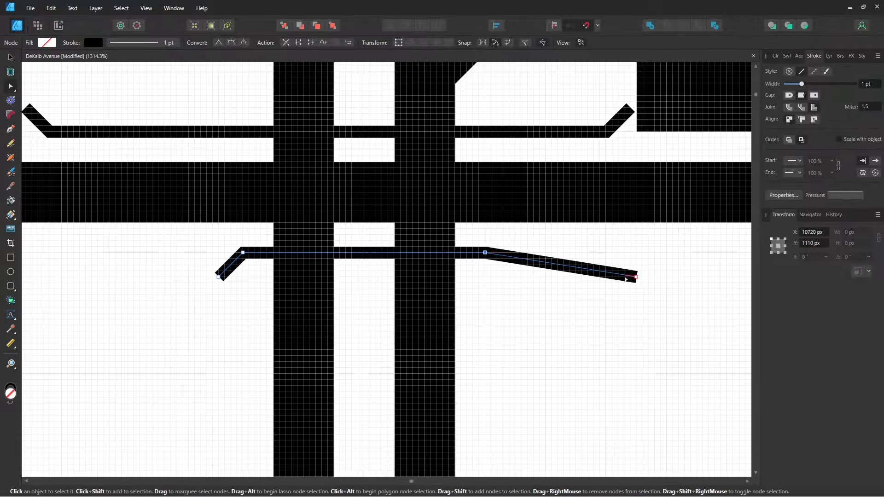
pyautogui.moveTo(636, 277); pyautogui.dragTo(508, 278)
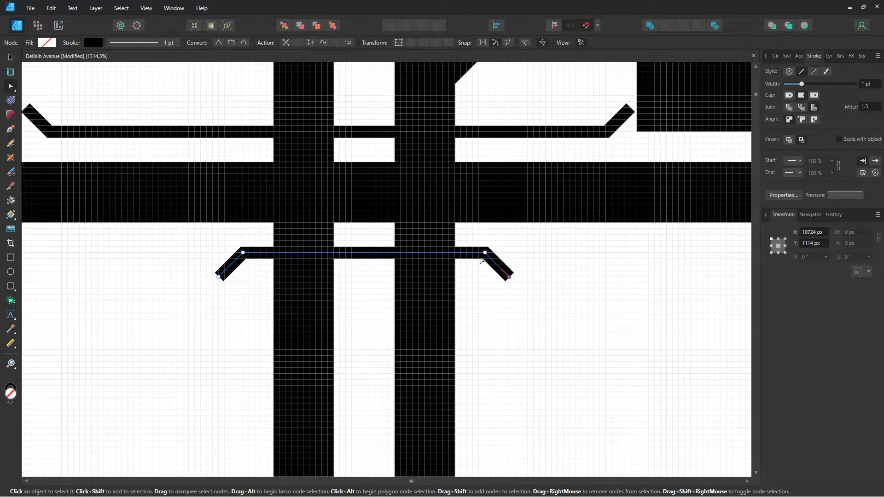
pyautogui.click(583, 272)
# - Shorten the bridge line above A3 by moving its bends to X 10680 and 10720 px, Y 1090 px, and bringing both end nodes inward
pyautogui.moveTo(509, 203); pyautogui.dragTo(517, 318)
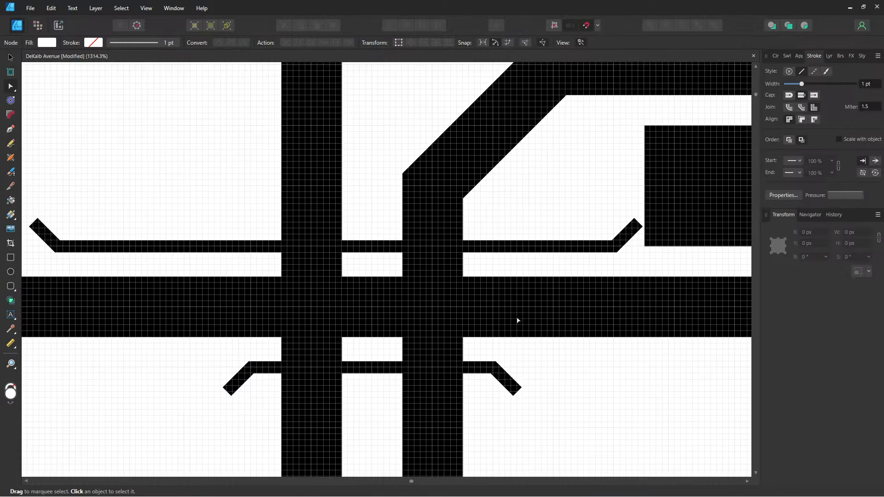
pyautogui.click(621, 251)
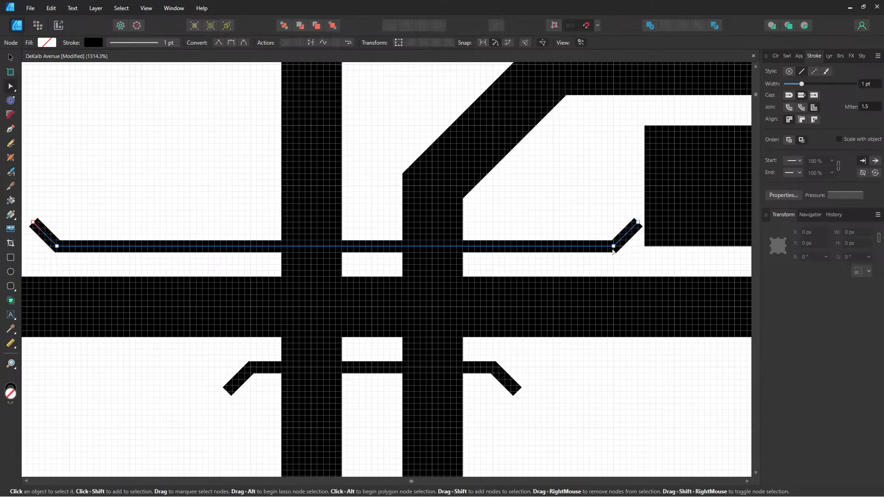
pyautogui.moveTo(605, 250); pyautogui.dragTo(486, 254)
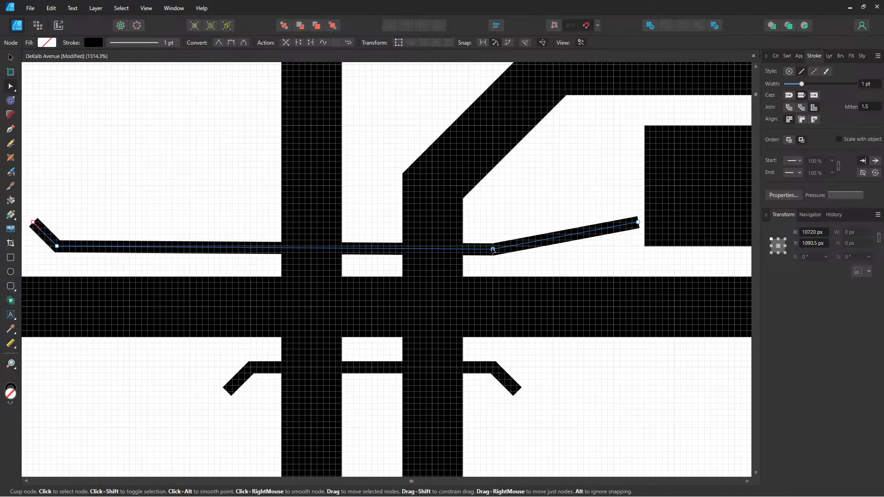
pyautogui.moveTo(492, 250); pyautogui.dragTo(493, 247)
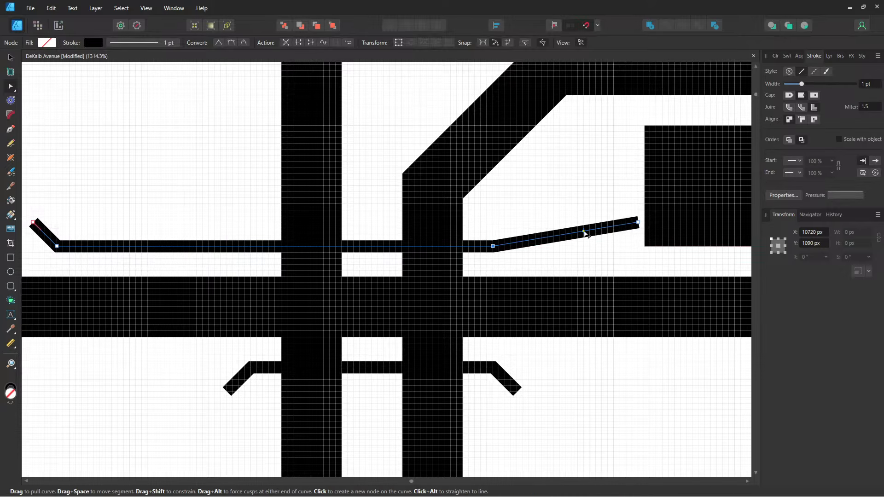
pyautogui.moveTo(639, 224); pyautogui.dragTo(518, 228)
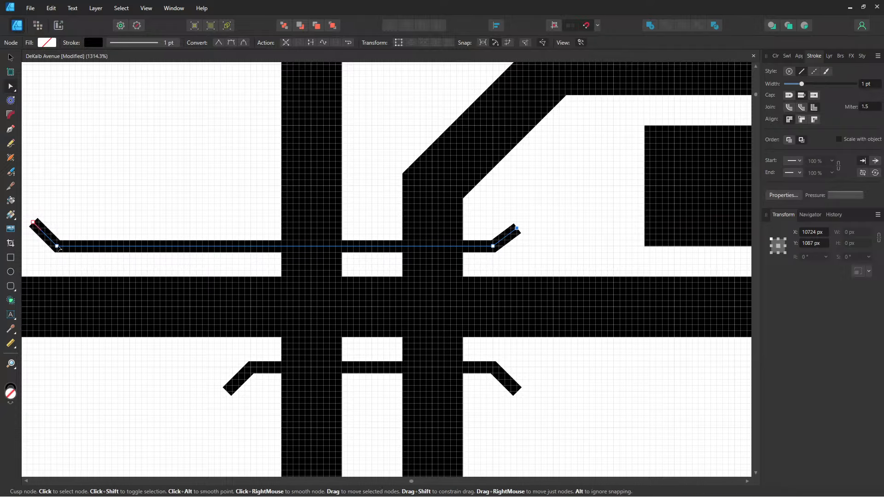
pyautogui.moveTo(57, 247); pyautogui.dragTo(253, 247)
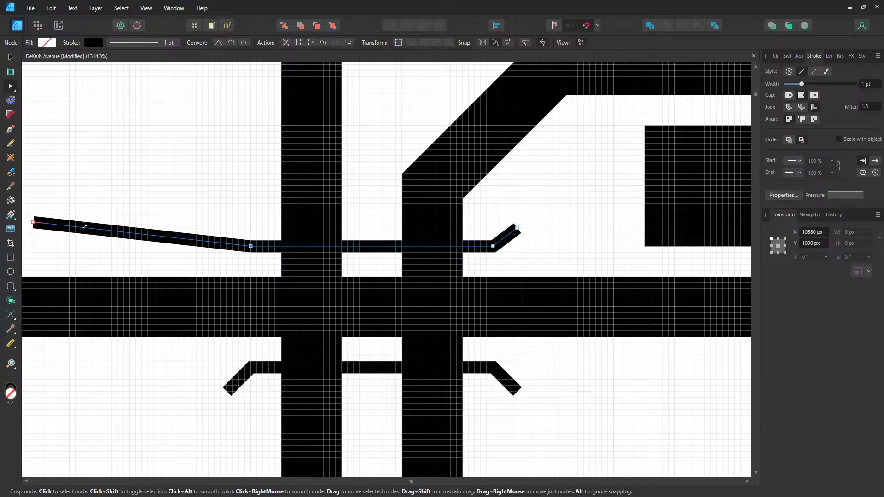
pyautogui.moveTo(33, 222); pyautogui.dragTo(232, 224)
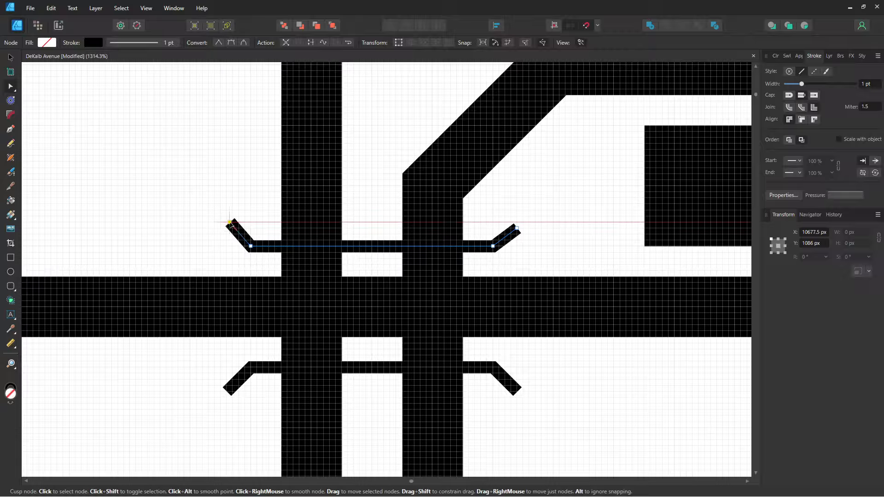
pyautogui.moveTo(232, 224); pyautogui.dragTo(227, 225)
pyautogui.click(175, 356)
# - Move the right end node of the upper bridge line into vertical alignment with the lower line's right end, making a 45° diagonal
pyautogui.scroll(-2, 175, 355)
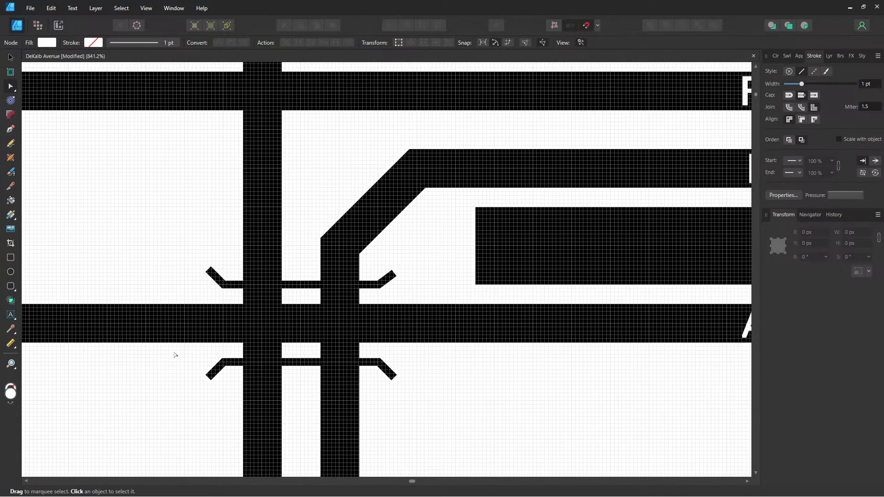
pyautogui.scroll(4, 306, 372)
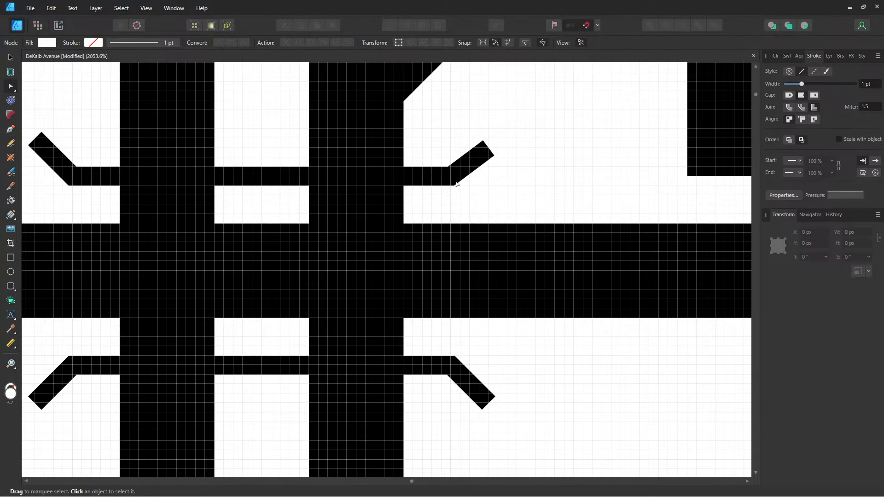
pyautogui.click(457, 169)
pyautogui.moveTo(488, 148); pyautogui.dragTo(483, 143)
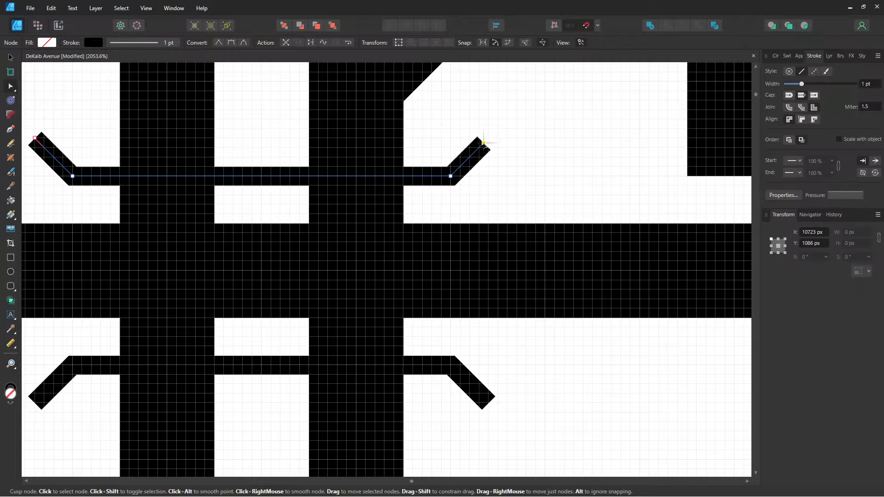
pyautogui.moveTo(485, 143); pyautogui.dragTo(488, 138)
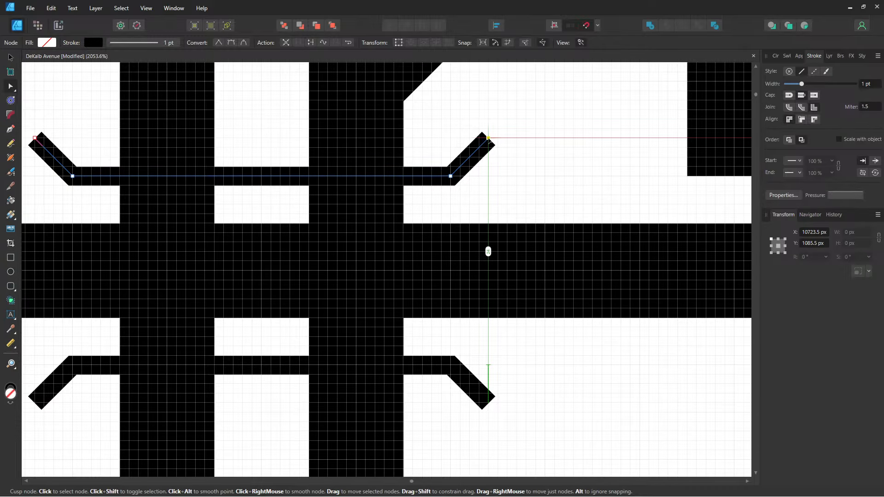
pyautogui.click(493, 385)
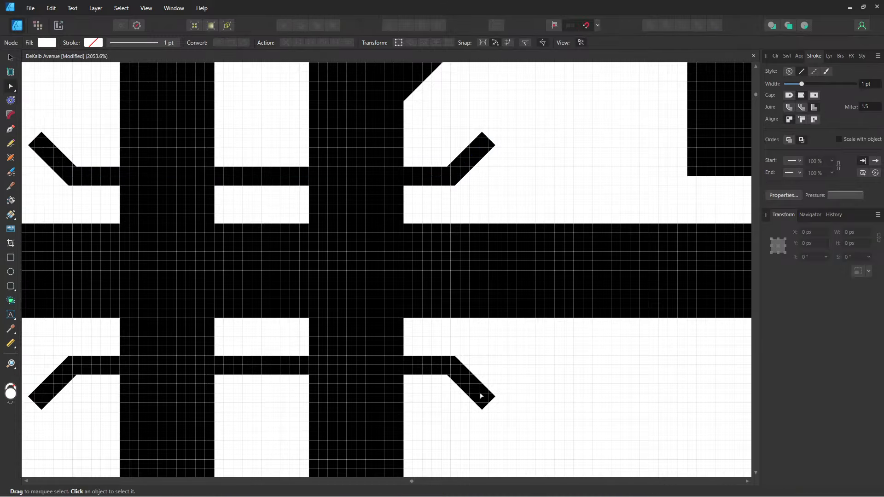
# - Examine the nodes of the upper and lower bridge lines to check that both lines match around the A3 crossing
pyautogui.click(482, 395)
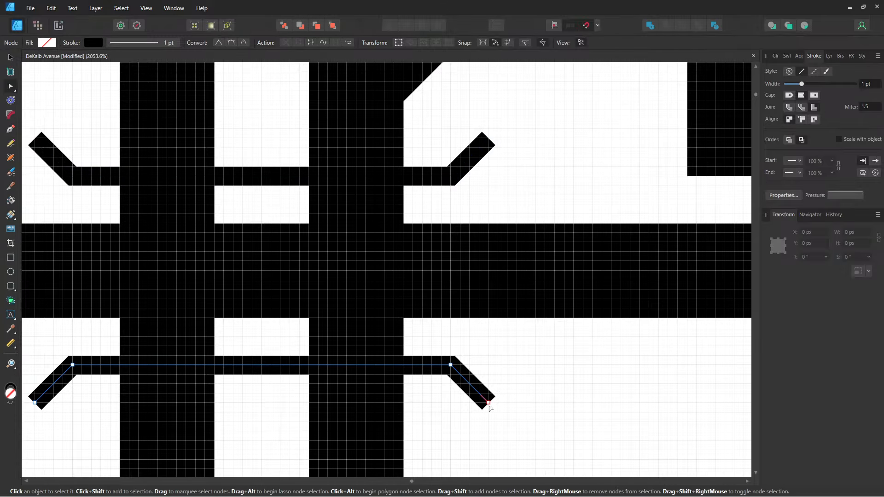
pyautogui.click(499, 371)
pyautogui.scroll(-5, 499, 368)
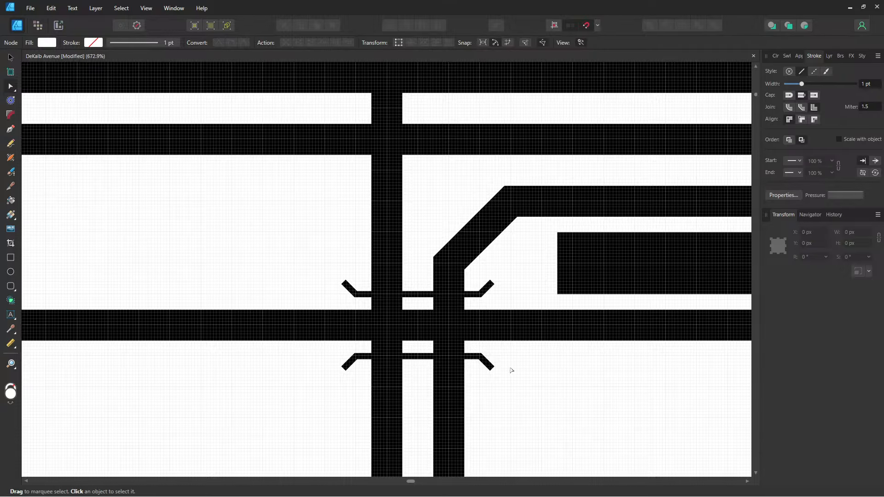
pyautogui.scroll(3, 511, 371)
pyautogui.scroll(2, 144, 217)
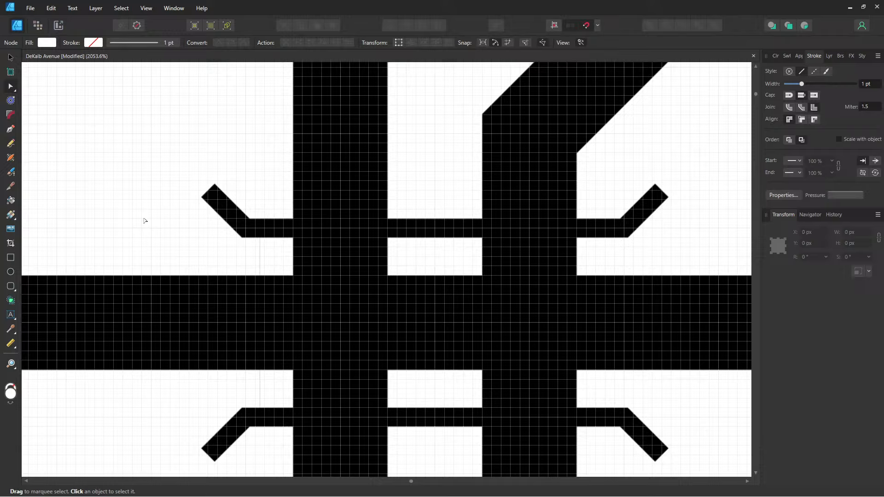
pyautogui.click(242, 232)
pyautogui.scroll(-3, 232, 221)
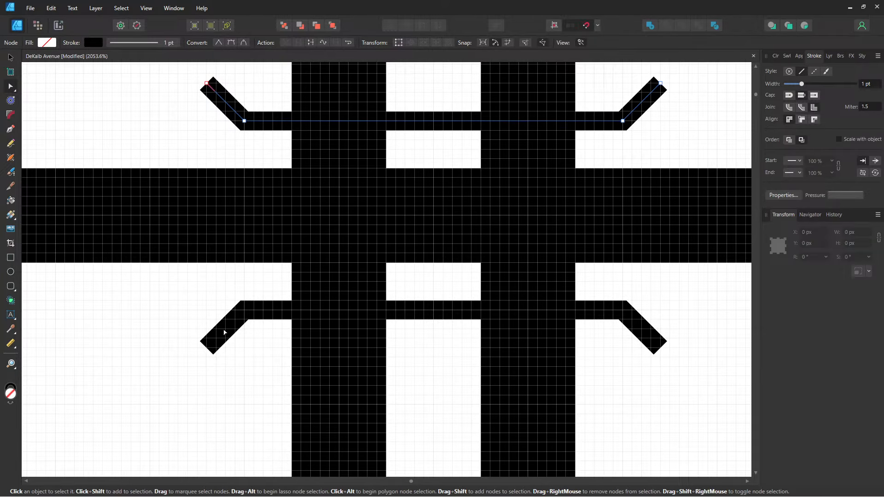
pyautogui.click(218, 345)
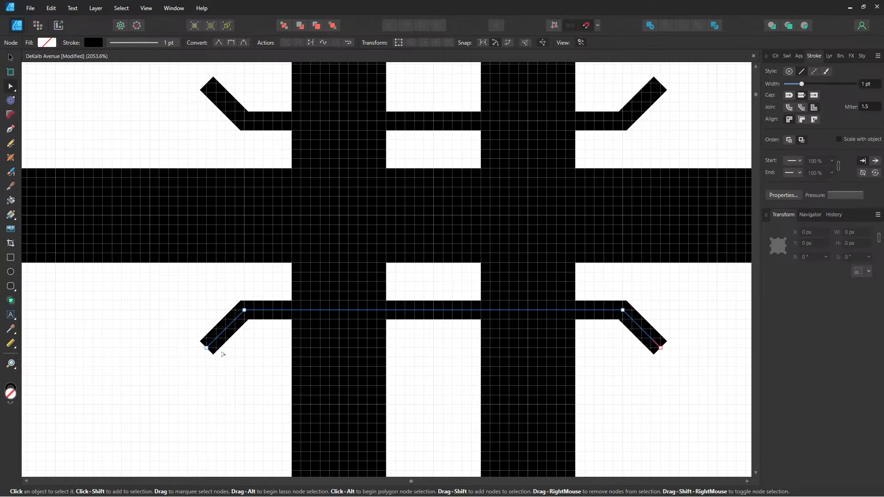
pyautogui.click(627, 129)
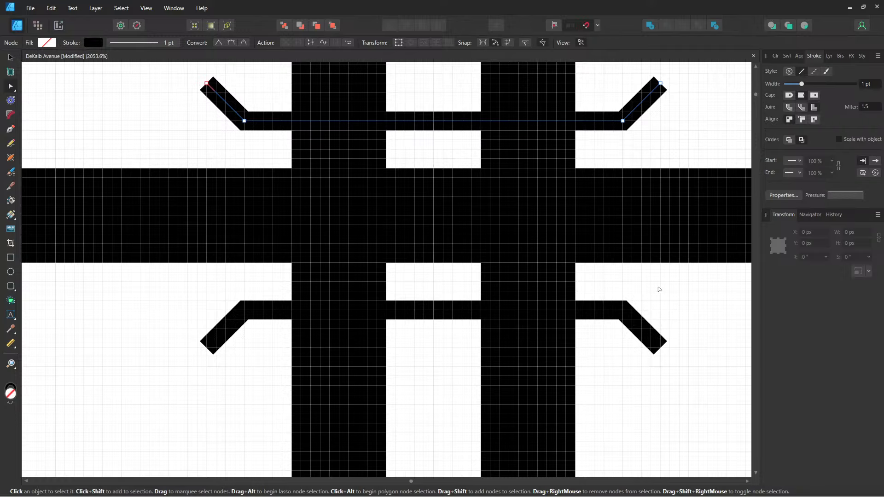
# - Try to bring the white rectangle and both bridge lines at the A3 crossing to the front, and undo the change
pyautogui.click(642, 338)
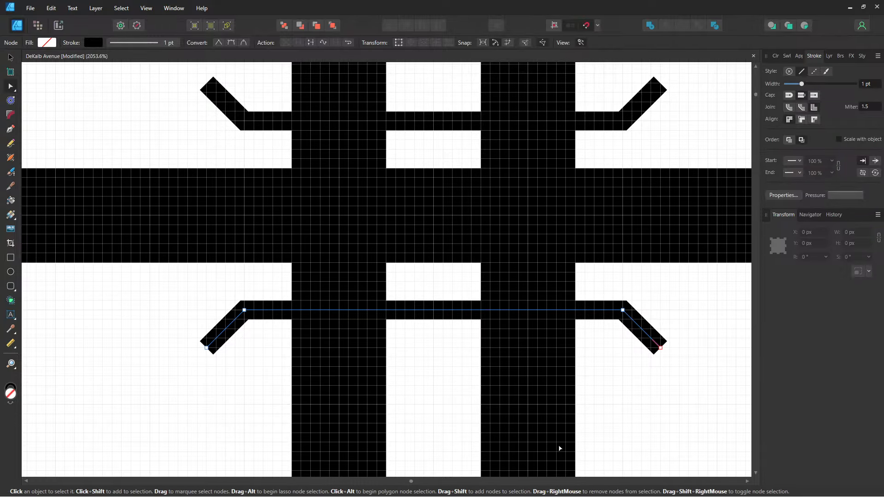
pyautogui.click(632, 438)
pyautogui.scroll(-5, 633, 438)
pyautogui.moveTo(578, 340); pyautogui.dragTo(399, 340)
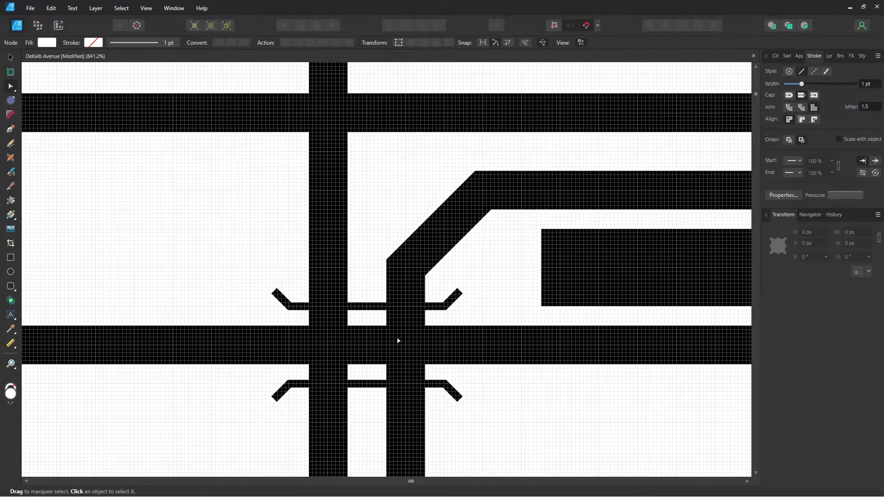
pyautogui.scroll(-1, 398, 341)
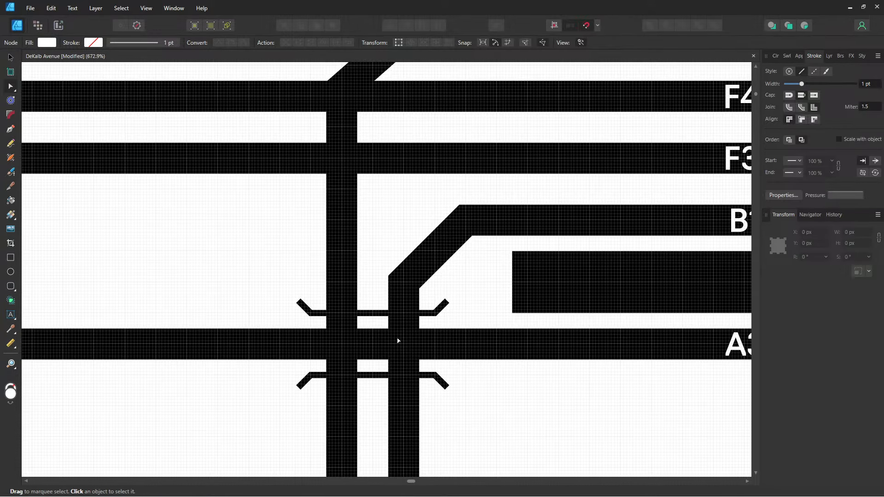
pyautogui.scroll(2, 398, 340)
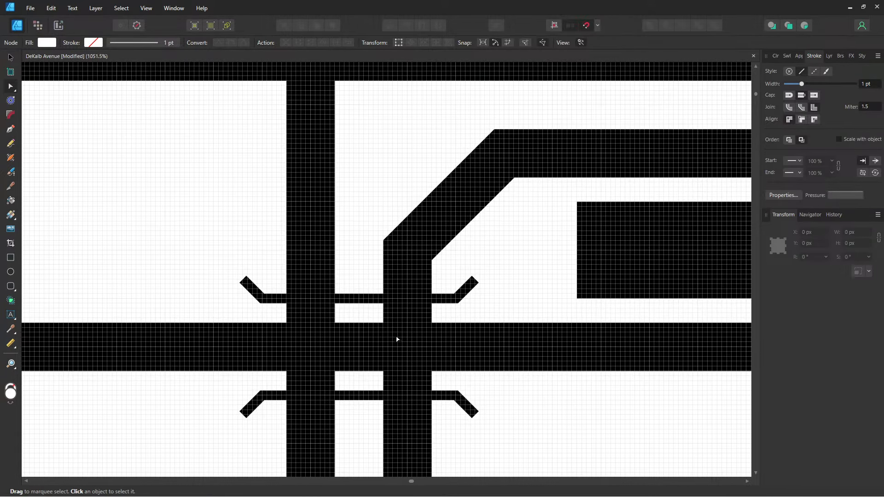
pyautogui.click(358, 316)
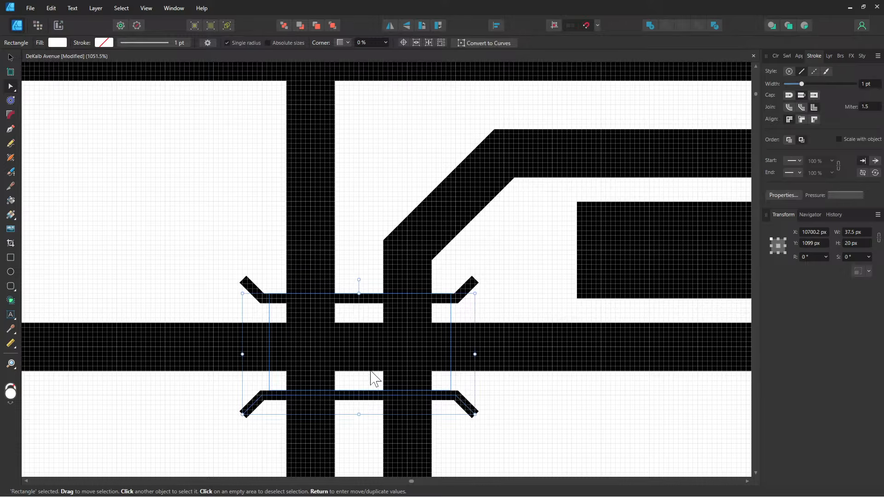
pyautogui.rightClick(376, 305)
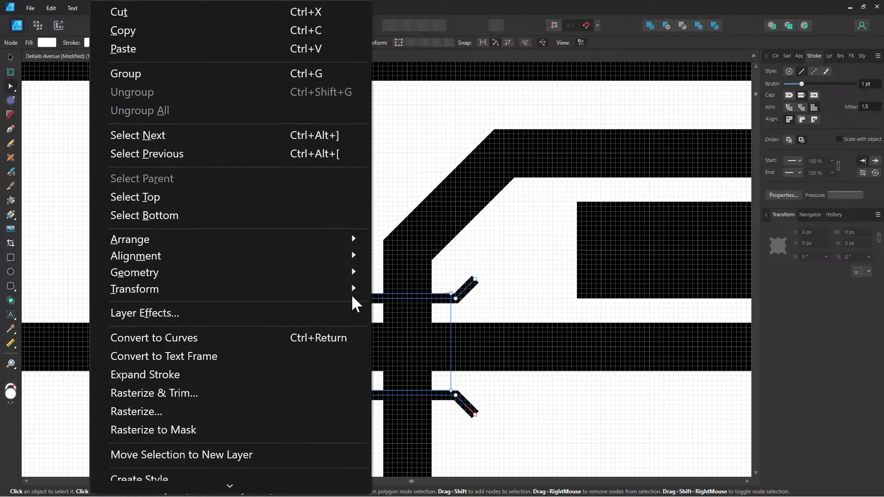
pyautogui.moveTo(248, 247)
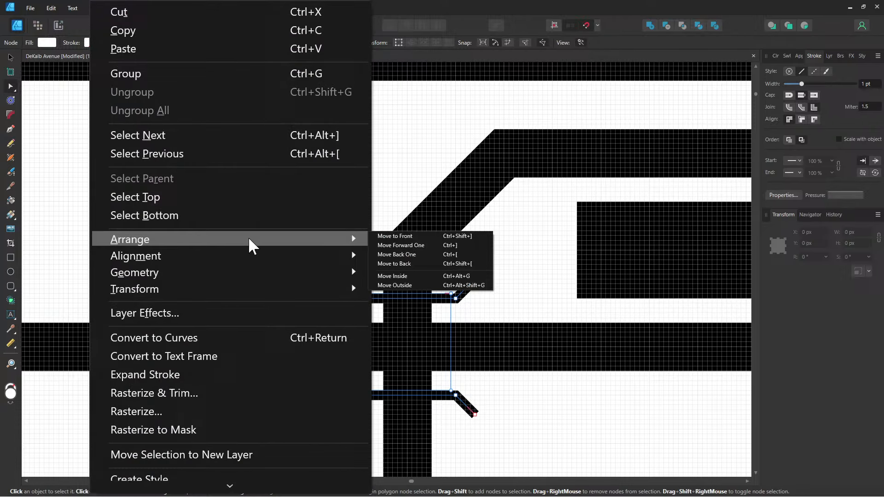
pyautogui.click(399, 239)
pyautogui.click(491, 252)
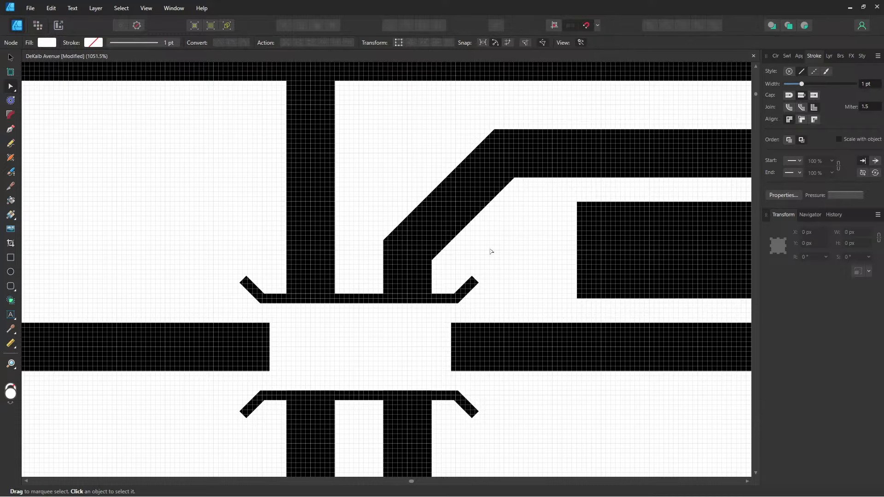
pyautogui.hotkey('ctrl', 'z')
pyautogui.hotkey('ctrl', 'z')
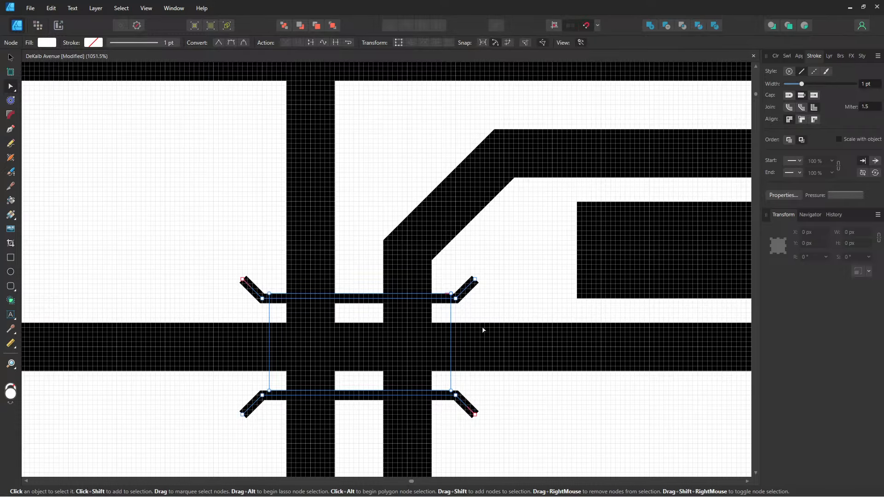
# - Move both A3 bridge lines and the white rectangle up the layer order to directly below the A4 label, above all track curves
pyautogui.click(828, 56)
pyautogui.scroll(-3, 809, 182)
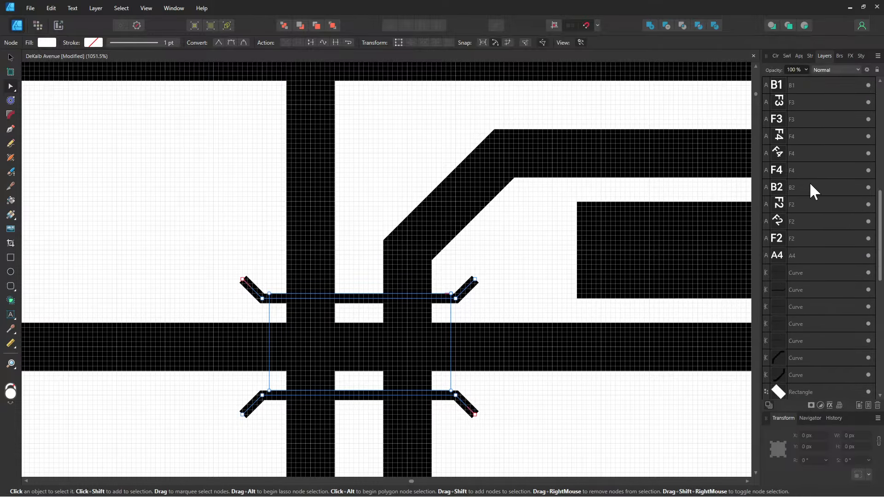
pyautogui.scroll(-6, 809, 182)
pyautogui.scroll(3, 809, 181)
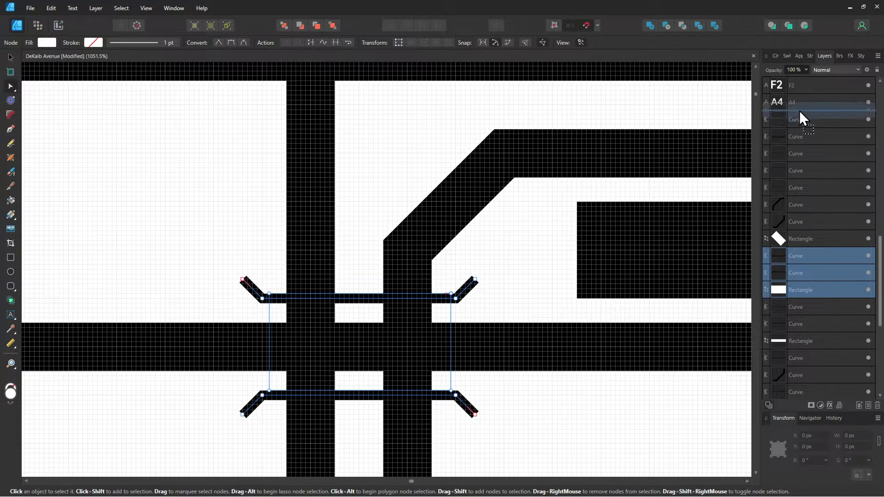
pyautogui.moveTo(799, 111); pyautogui.dragTo(799, 111)
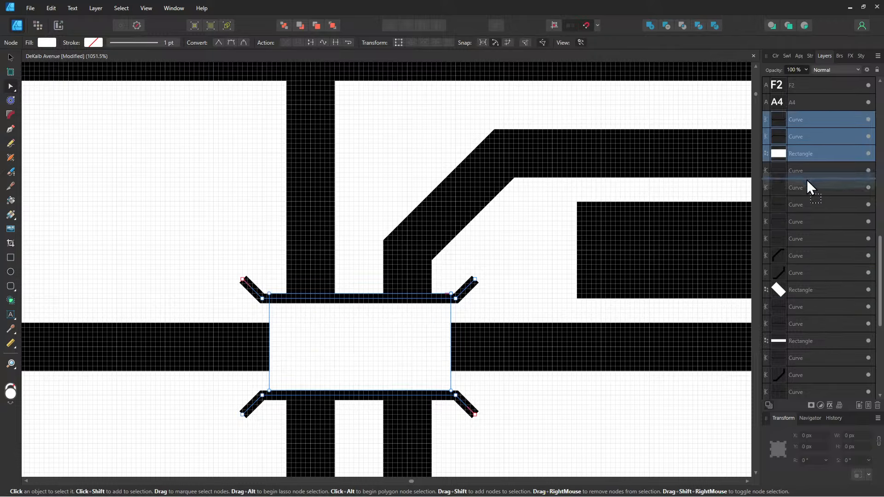
pyautogui.hotkey('ctrl', '[')
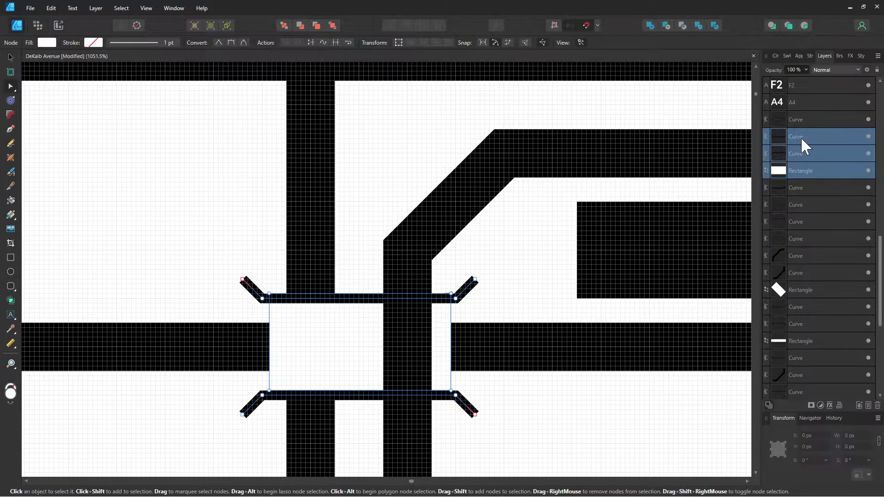
pyautogui.hotkey('ctrl', ']')
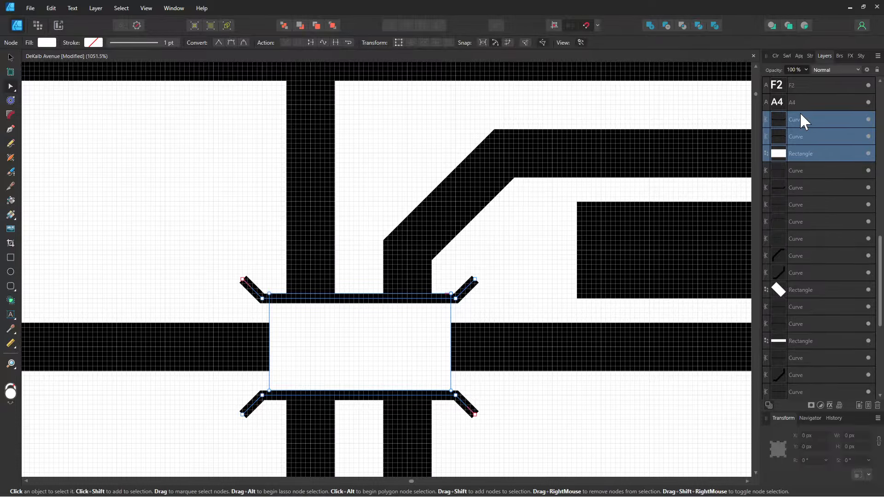
# - Examine the existing bridges and junctions along the A3, F1 and B1 tracks for comparison with the new crossing
pyautogui.moveTo(611, 264); pyautogui.dragTo(310, 196)
pyautogui.moveTo(465, 213); pyautogui.dragTo(37, 187)
pyautogui.moveTo(592, 213); pyautogui.dragTo(261, 225)
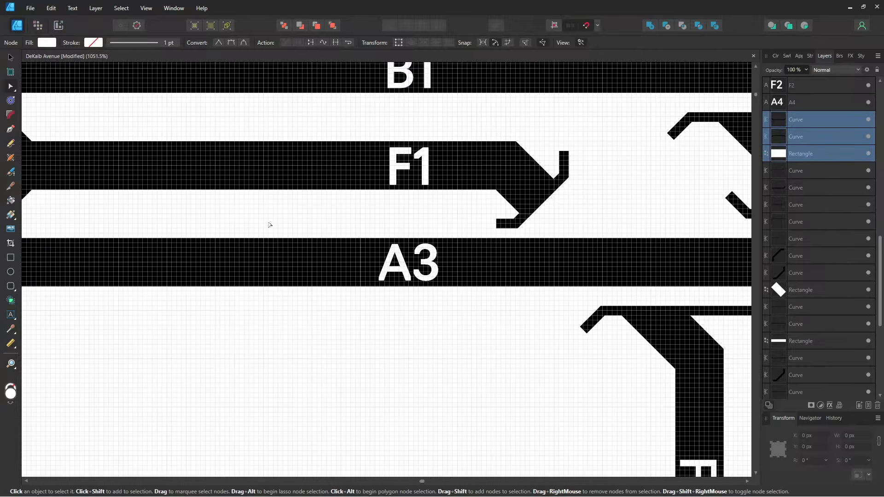
pyautogui.moveTo(396, 232); pyautogui.dragTo(651, 239)
pyautogui.moveTo(370, 240); pyautogui.dragTo(700, 261)
pyautogui.moveTo(180, 223); pyautogui.dragTo(42, 284)
pyautogui.moveTo(419, 239); pyautogui.dragTo(37, 235)
pyautogui.moveTo(537, 221); pyautogui.dragTo(543, 197)
pyautogui.moveTo(244, 206); pyautogui.dragTo(623, 209)
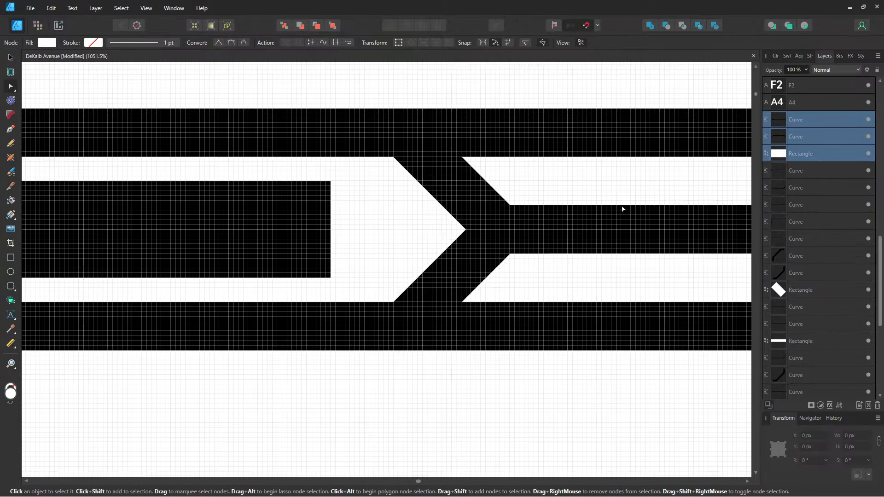
pyautogui.moveTo(396, 229); pyautogui.dragTo(866, 193)
pyautogui.moveTo(237, 212); pyautogui.dragTo(429, 239)
pyautogui.scroll(-5, 474, 248)
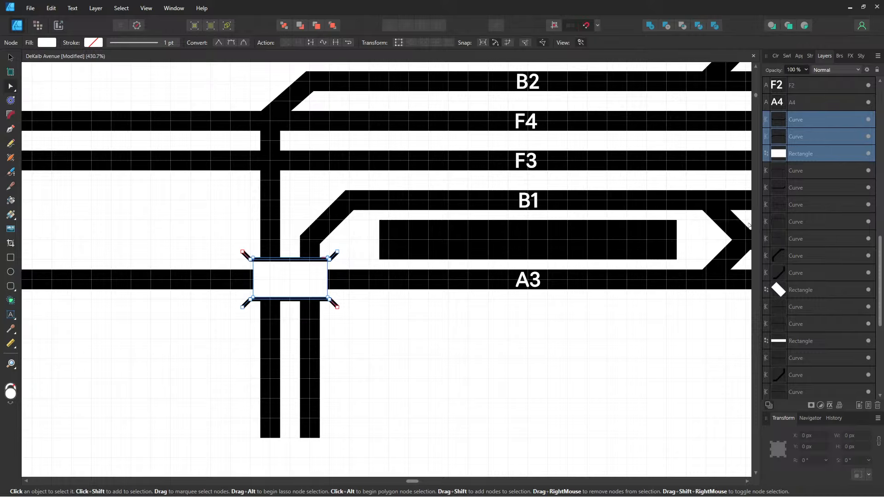
# - Place the A3 track directly above the white rectangle and below the two bridge lines in the layer order
pyautogui.click(798, 171)
pyautogui.moveTo(577, 209); pyautogui.dragTo(508, 235)
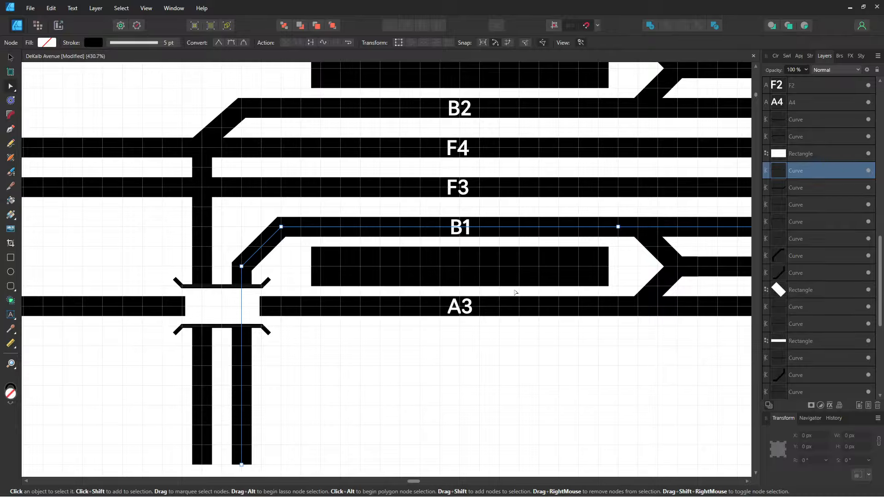
pyautogui.hscroll(4, 515, 292)
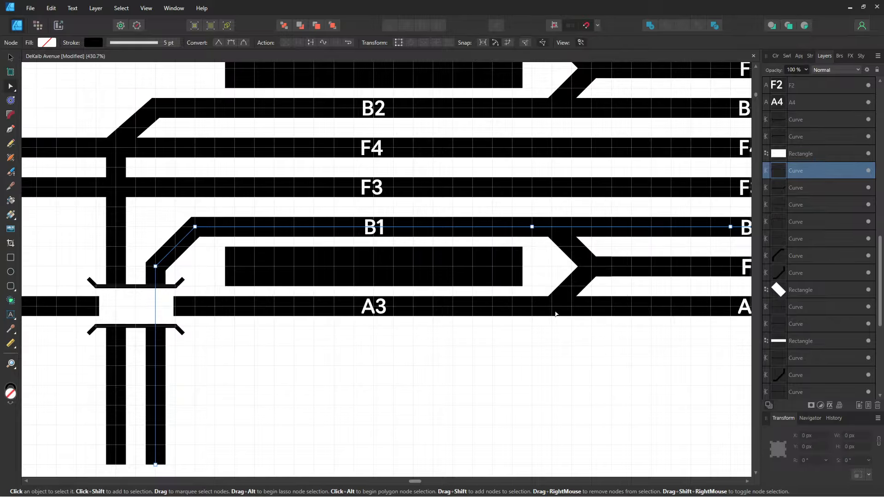
pyautogui.click(310, 311)
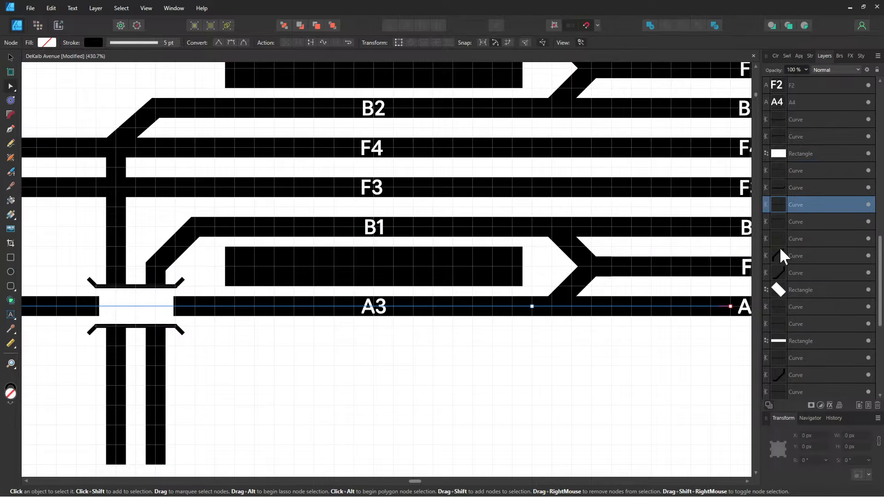
pyautogui.moveTo(810, 207); pyautogui.dragTo(807, 148)
pyautogui.hscroll(15, 495, 350)
pyautogui.scroll(-2, 495, 349)
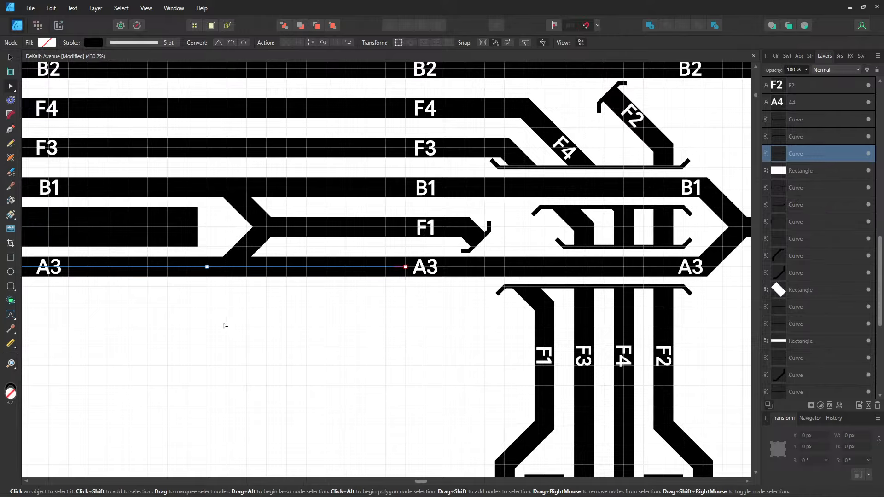
pyautogui.hscroll(-20, 225, 325)
pyautogui.scroll(2, 225, 325)
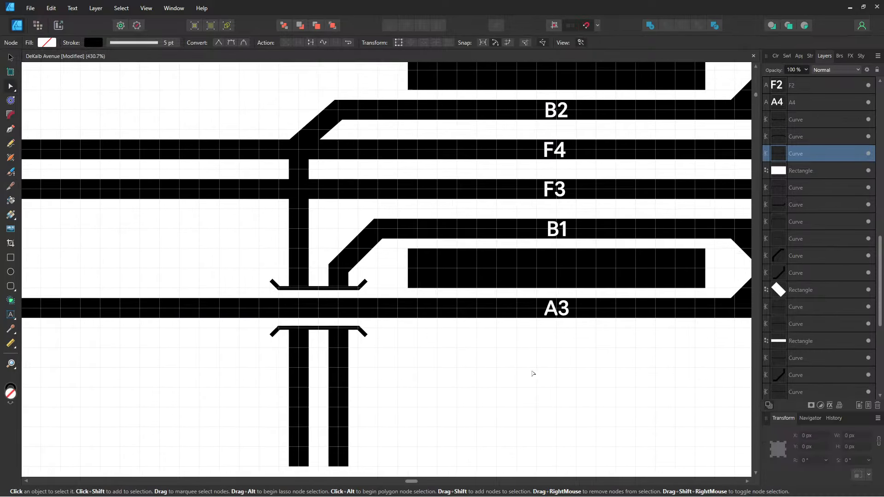
pyautogui.click(497, 365)
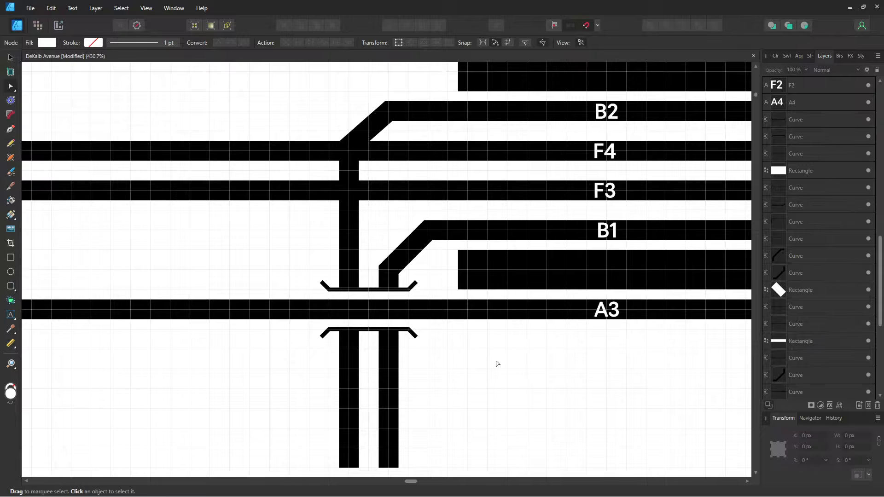
pyautogui.hscroll(20, 344, 237)
pyautogui.scroll(-8, 344, 237)
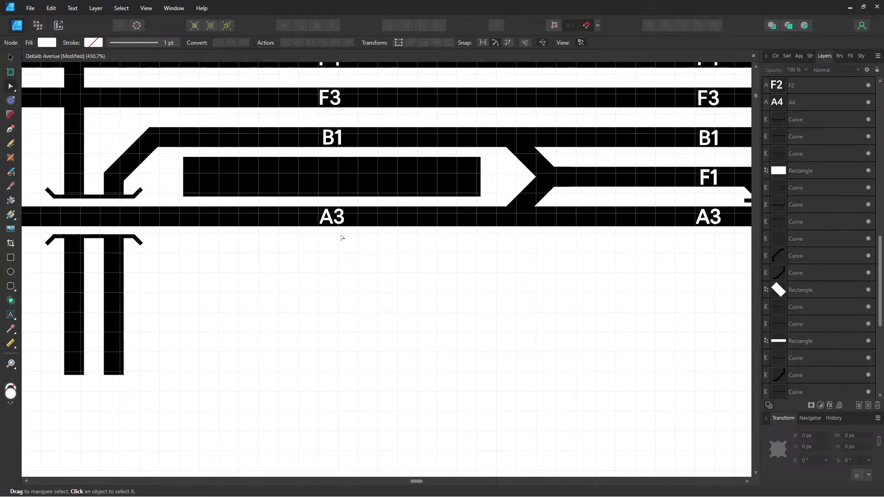
pyautogui.scroll(8, 316, 245)
pyautogui.hscroll(-20, 317, 245)
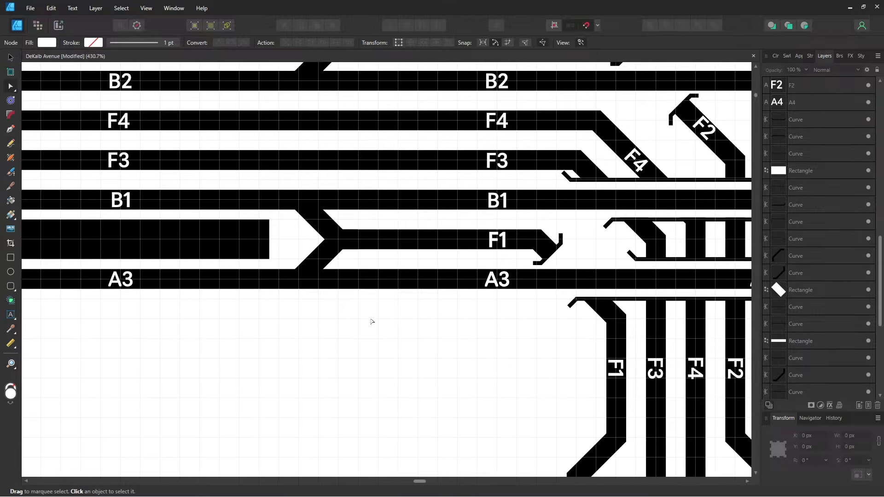
pyautogui.hscroll(-10, 593, 337)
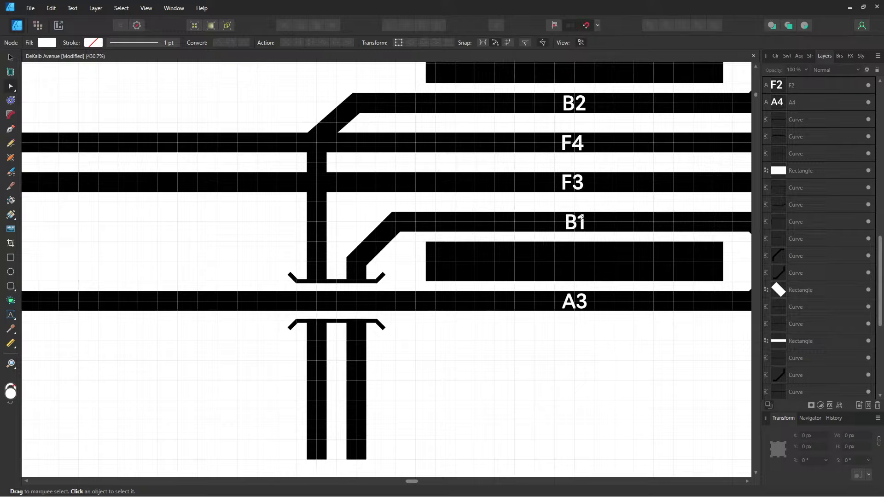
# - Duplicate the B1 label, rotate the copy to -90°, and place it on the vertical B1 track below A3 at about X 10710, Y 1140.6 px
pyautogui.click(581, 222)
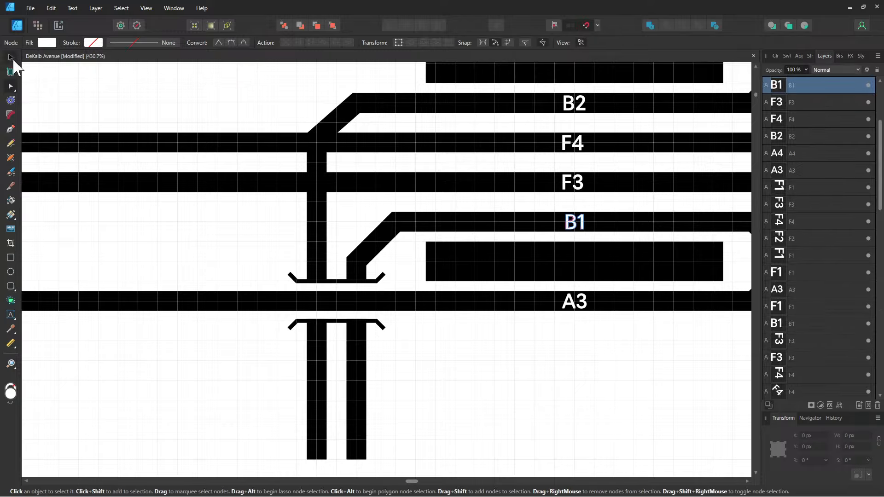
pyautogui.click(10, 57)
pyautogui.hotkey('ctrl', 'j')
pyautogui.click(811, 460)
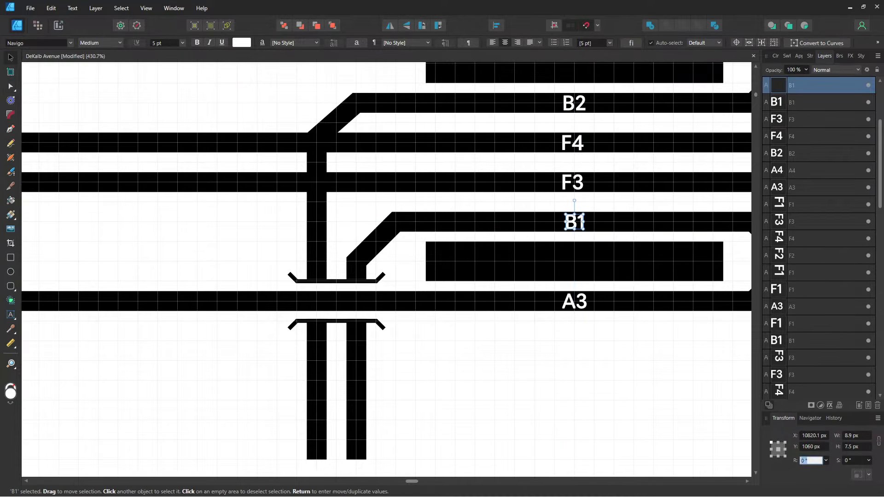
pyautogui.write('90')
pyautogui.press('Return')
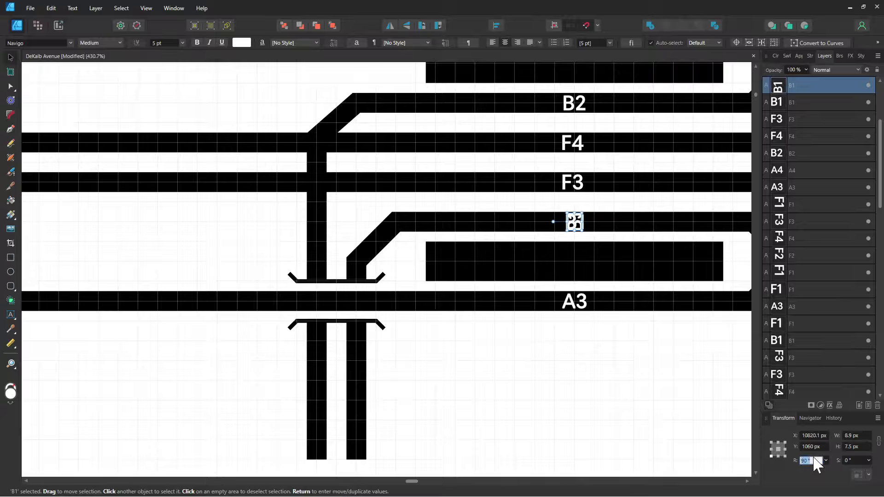
pyautogui.write('-90')
pyautogui.press('Return')
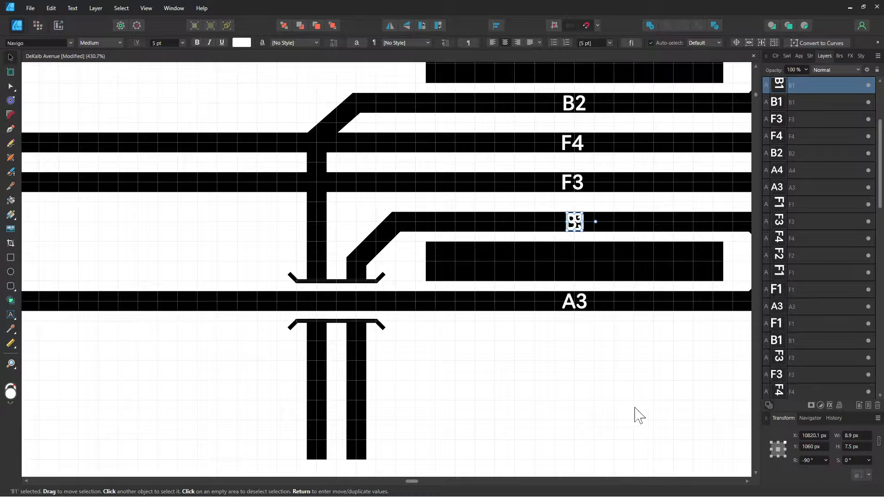
pyautogui.moveTo(563, 223); pyautogui.dragTo(358, 388)
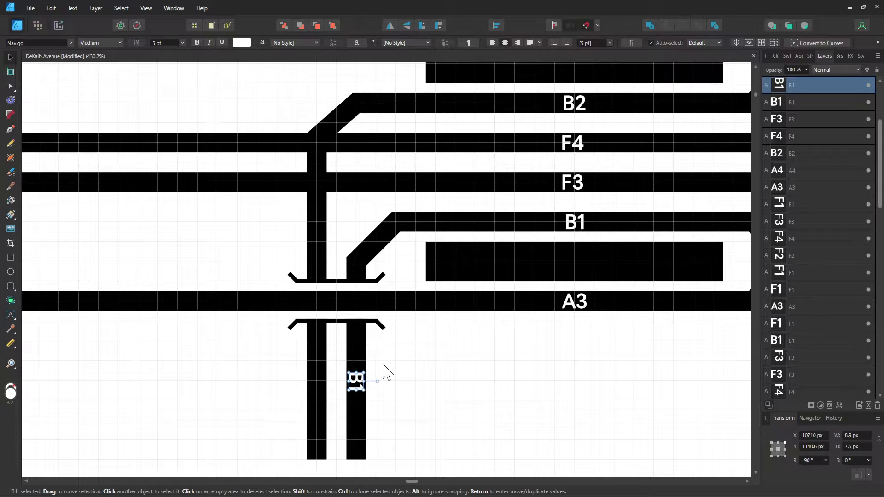
# - Duplicate the B2 label, rotate the copy to -90°, and place it on the vertical B2 track below A3, level with the B1 copy
pyautogui.click(576, 109)
pyautogui.hotkey('ctrl', 'j')
pyautogui.click(811, 460)
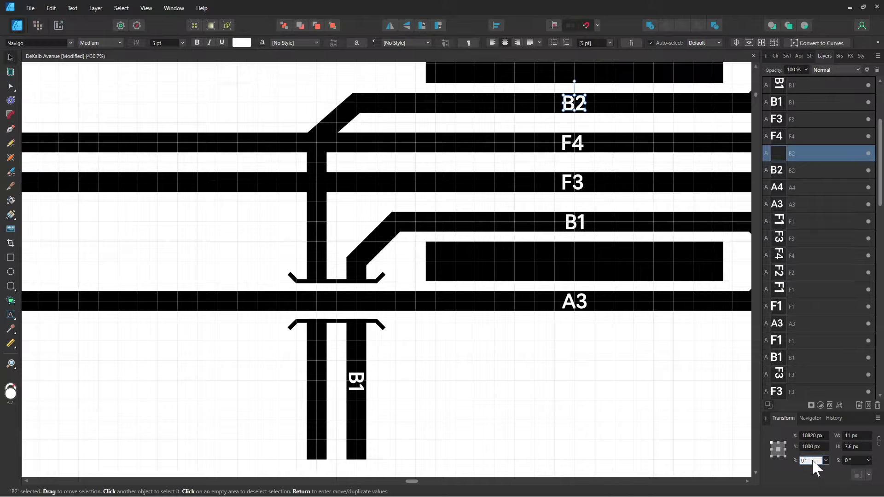
pyautogui.write('-90')
pyautogui.press('Return')
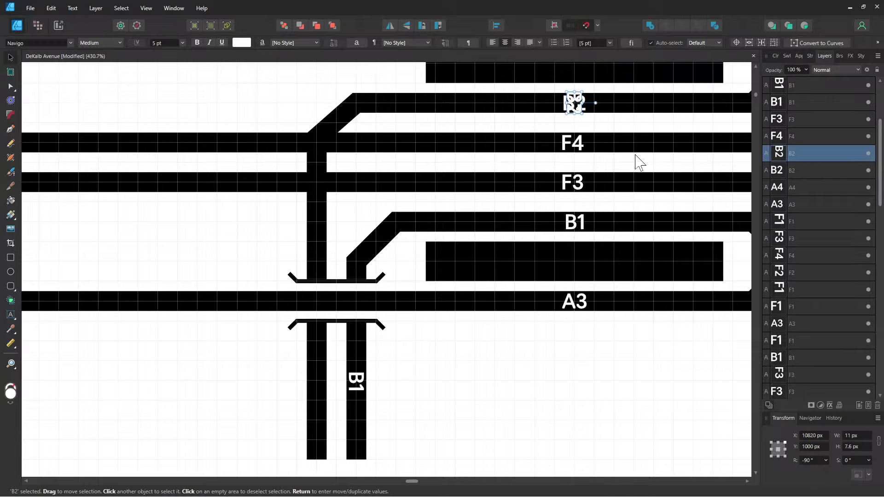
pyautogui.moveTo(575, 104); pyautogui.dragTo(316, 389)
pyautogui.click(186, 386)
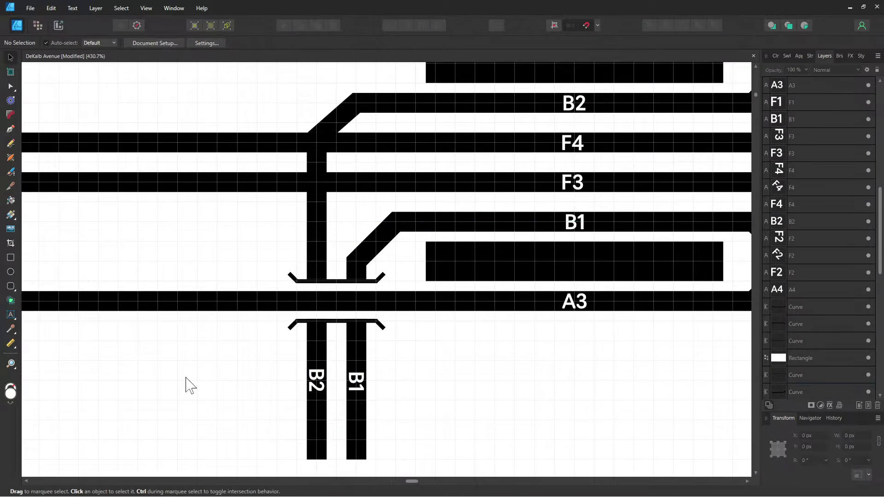
# - Copy the rotated B2 label up onto the vertical B2 track between F3 and the bridge, at about X 10690, Y 1059.5 px
pyautogui.click(323, 380)
pyautogui.moveTo(319, 389); pyautogui.dragTo(317, 233)
pyautogui.click(450, 388)
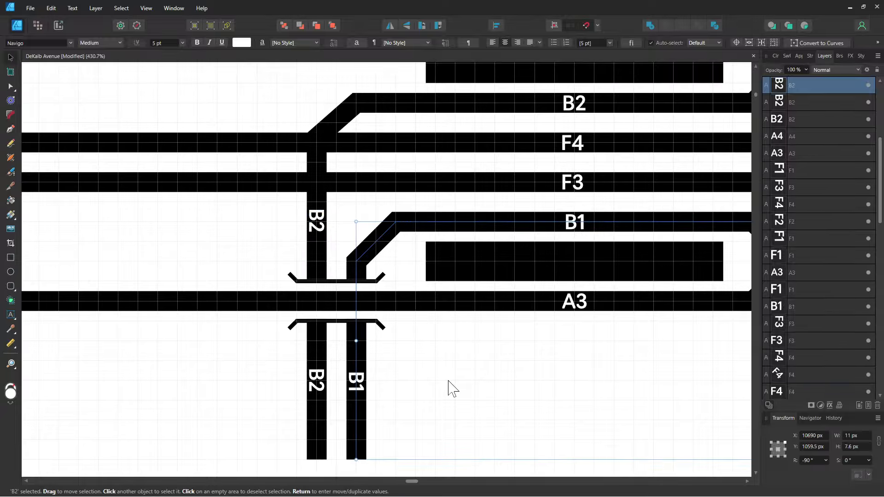
# - Select the horizontal B1 label above the lower platform and rotate it to 45°
pyautogui.click(573, 223)
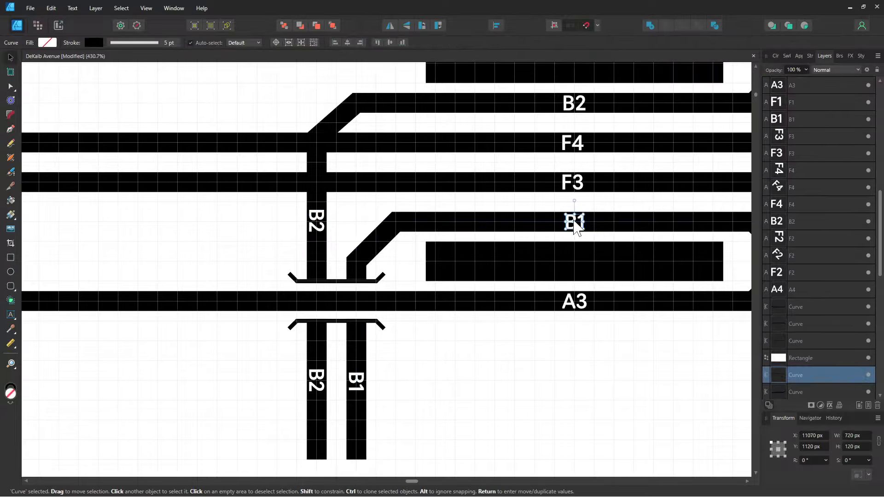
pyautogui.click(815, 462)
pyautogui.write('45')
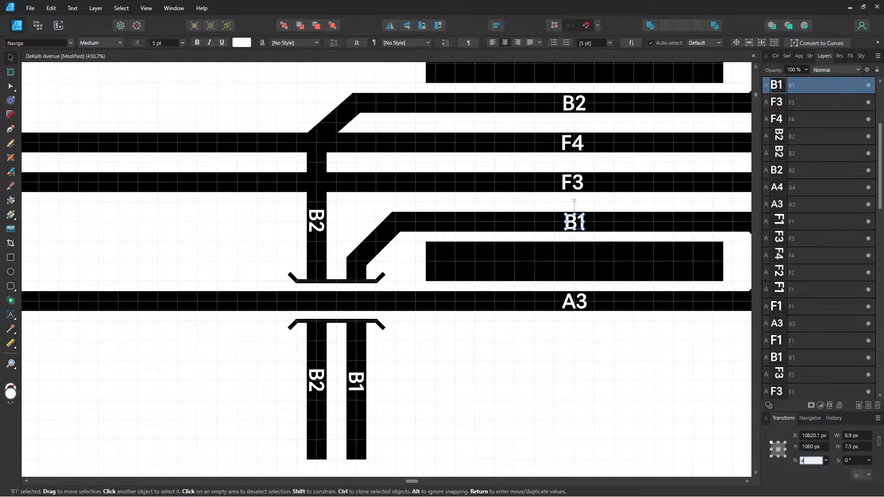
pyautogui.press('Return')
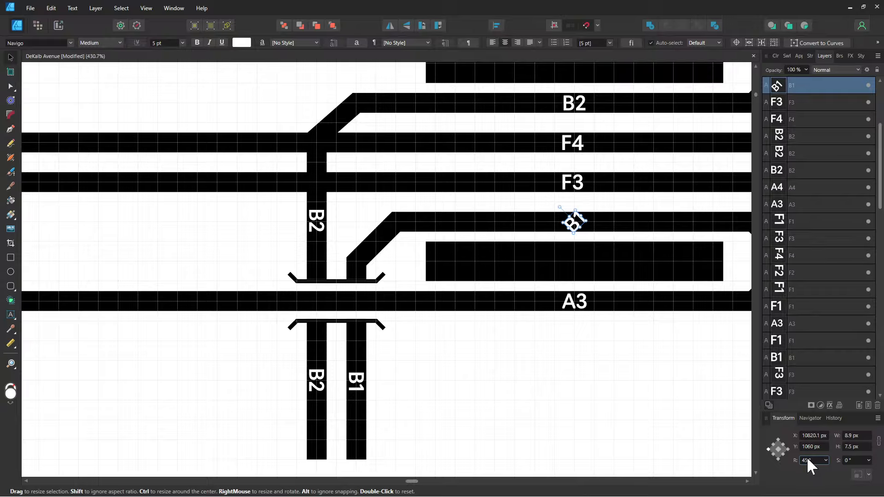
pyautogui.click(811, 458)
pyautogui.write('-45')
pyautogui.press('Return')
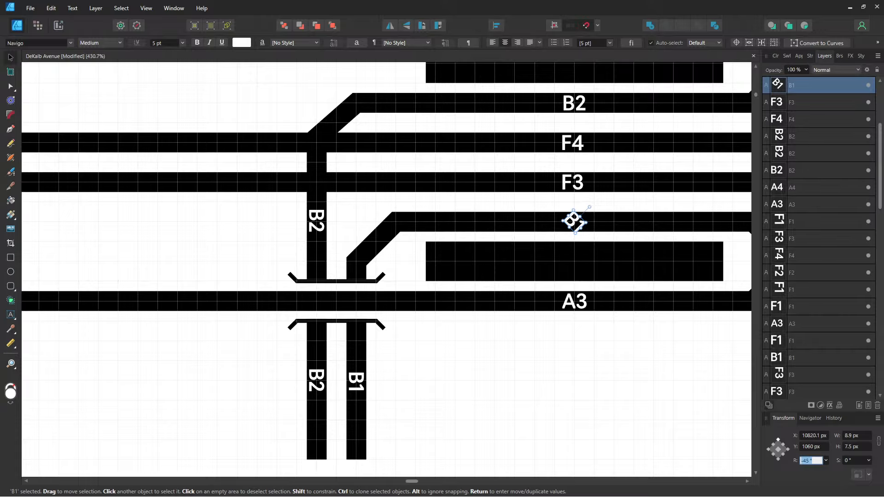
pyautogui.write('-4')
pyautogui.write('0')
pyautogui.press('Return')
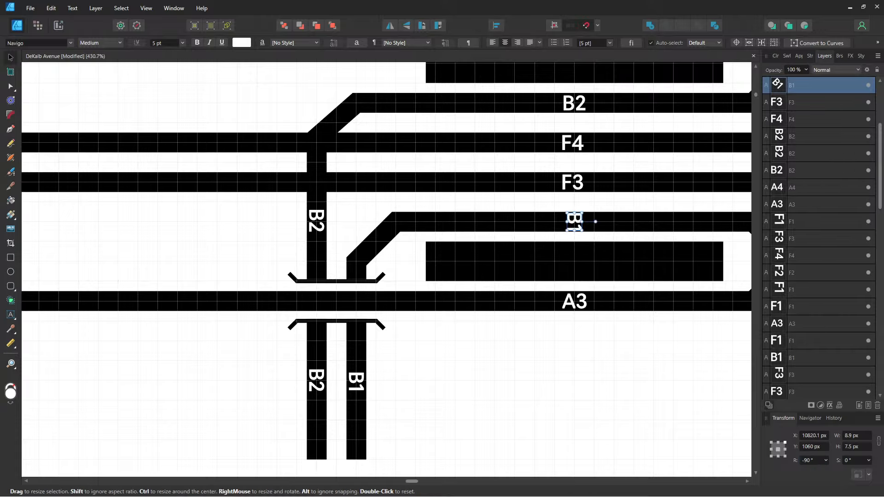
pyautogui.write('-45')
pyautogui.press('Return')
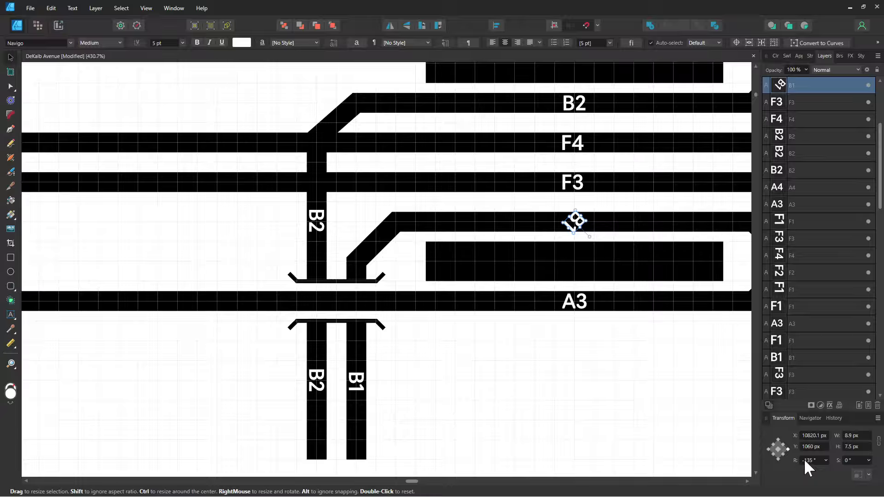
pyautogui.write('-45')
pyautogui.press('Return')
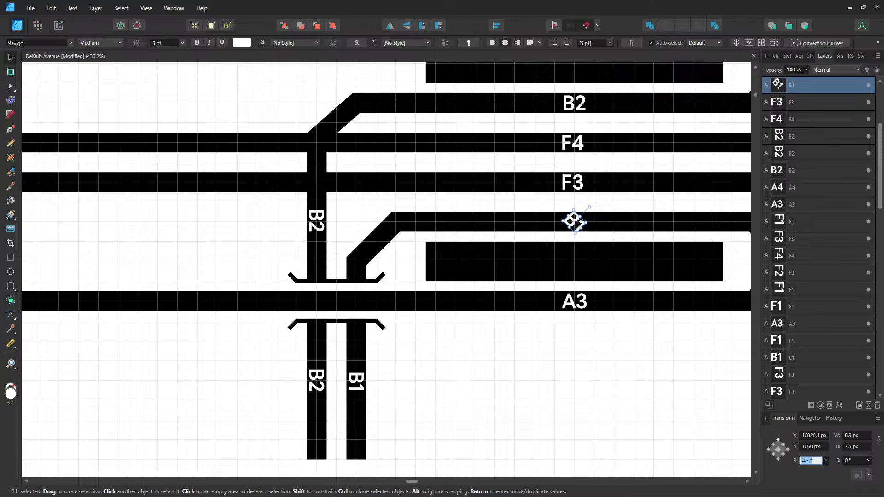
pyautogui.write('135')
pyautogui.press('Return')
pyautogui.write('-135')
pyautogui.press('Return')
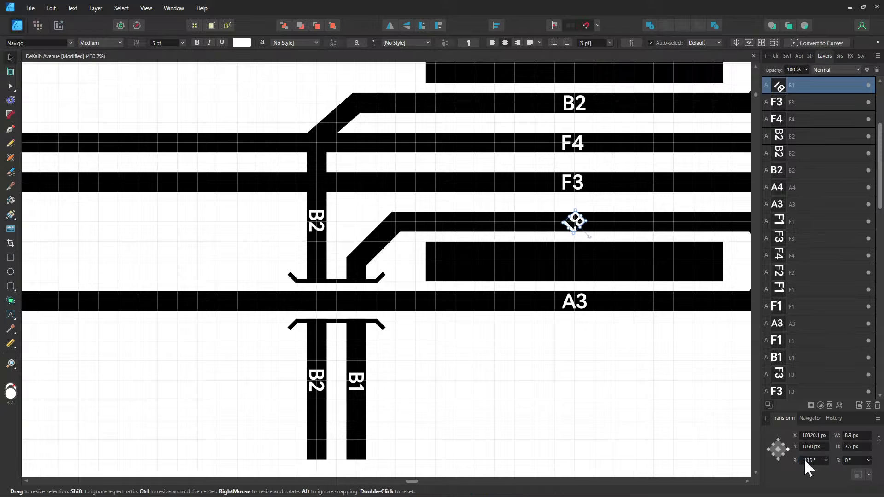
# - Set the B1 label's rotation to 45° and move it onto the diagonal section of the B1 track above the bridge
pyautogui.click(806, 461)
pyautogui.write('45')
pyautogui.press('Return')
pyautogui.moveTo(578, 233); pyautogui.dragTo(374, 243)
pyautogui.click(435, 375)
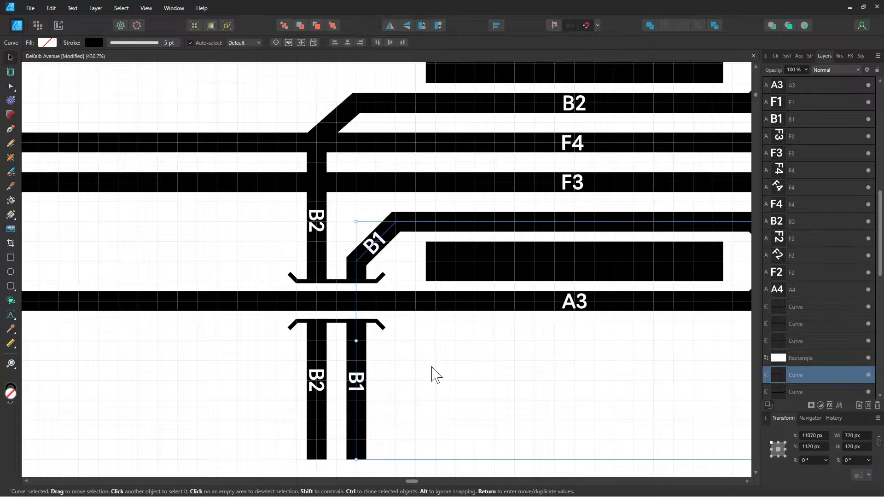
pyautogui.click(187, 351)
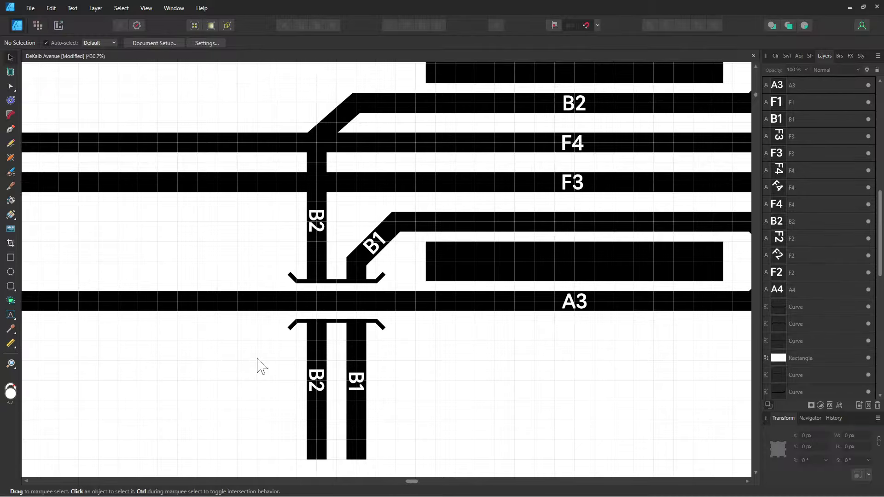
# - Copy the vertical platform rectangle beside F1 to below the ends of the B2 and B1 tracks, at X 10700, Y 1275 px
pyautogui.scroll(-3, 462, 375)
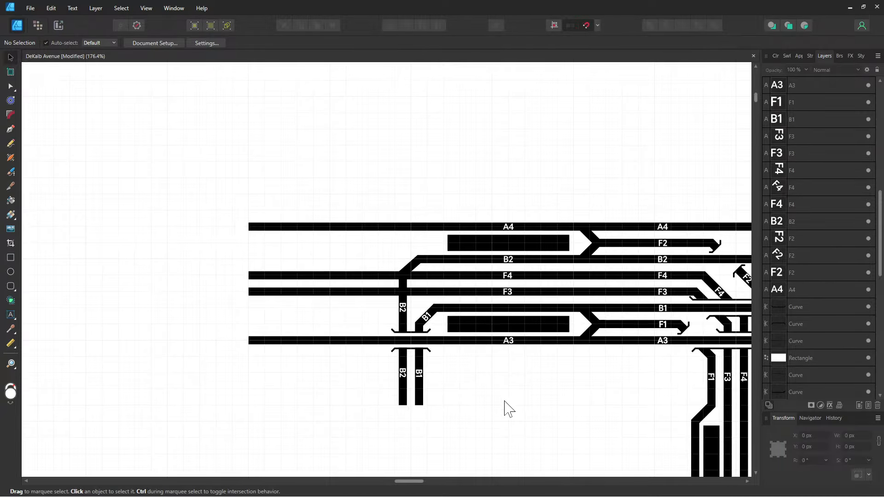
pyautogui.moveTo(506, 407); pyautogui.dragTo(390, 363)
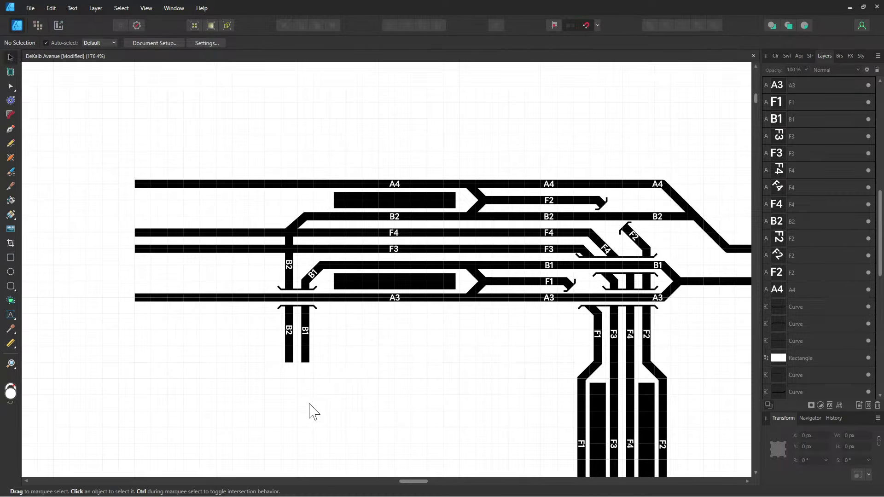
pyautogui.scroll(1, 310, 410)
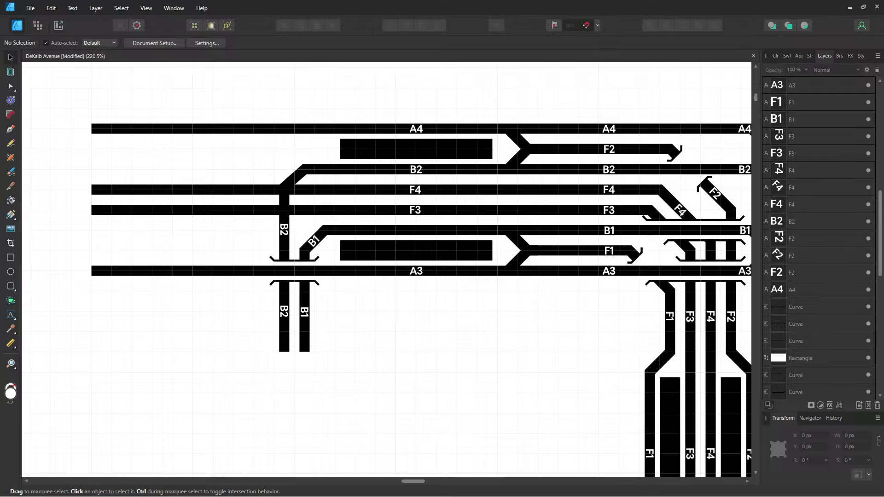
pyautogui.moveTo(468, 365); pyautogui.dragTo(292, 238)
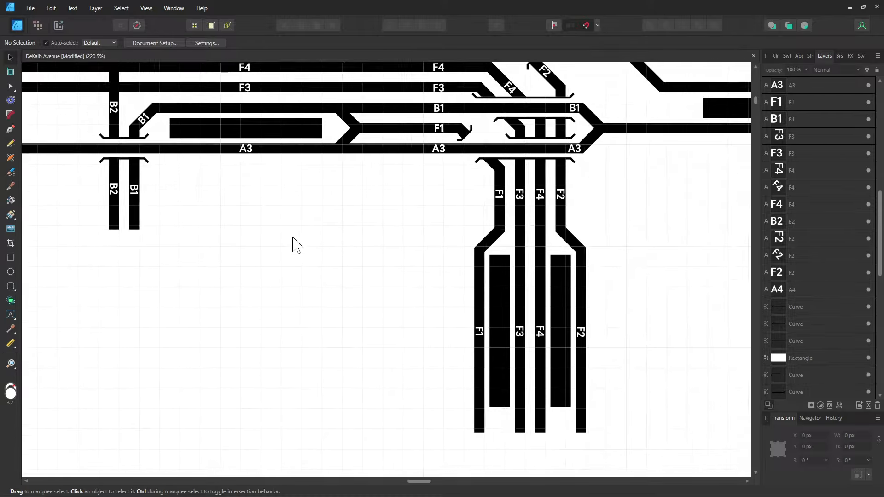
pyautogui.click(475, 313)
pyautogui.moveTo(161, 241); pyautogui.dragTo(372, 267)
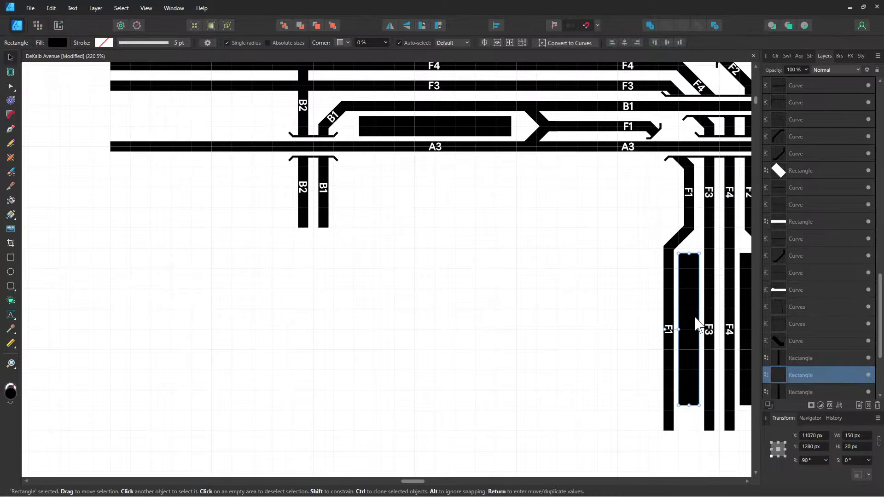
pyautogui.moveTo(696, 322); pyautogui.dragTo(321, 318)
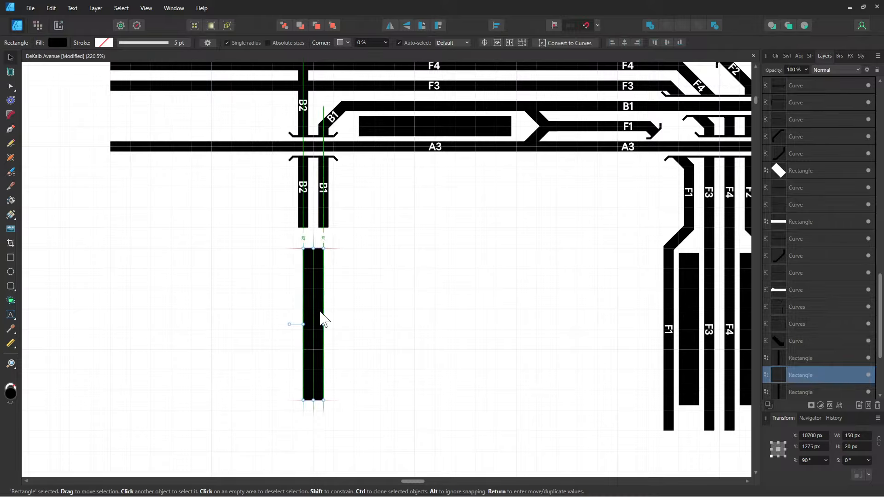
pyautogui.click(341, 262)
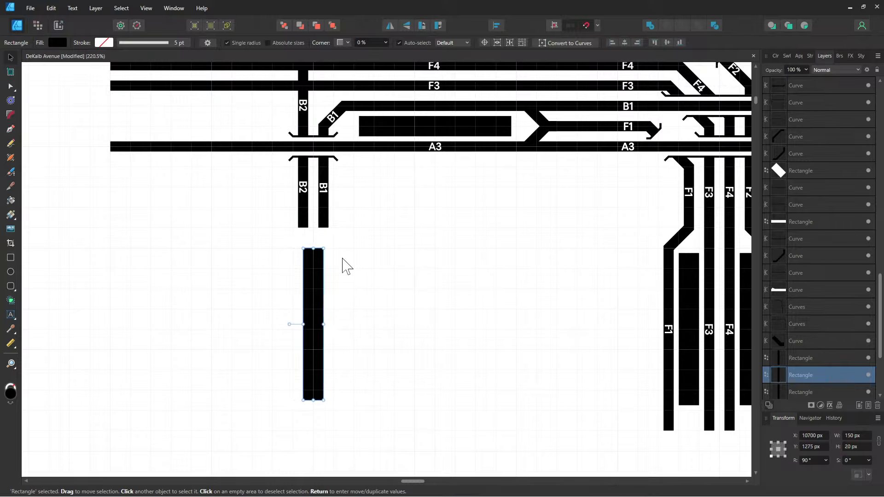
# - Extend the B1 track with the Pen tool from its lower end diagonally to X 10720, Y 1190 px and straight down to Y 1370 px
pyautogui.press('p')
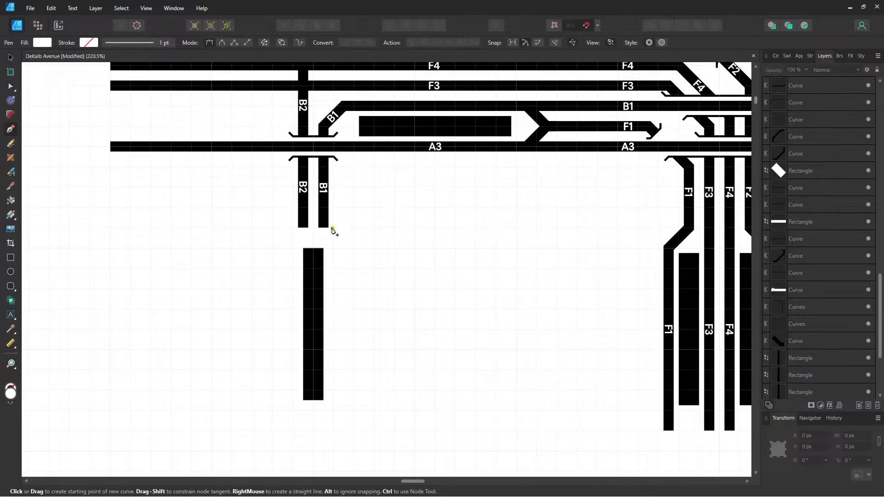
pyautogui.click(323, 227)
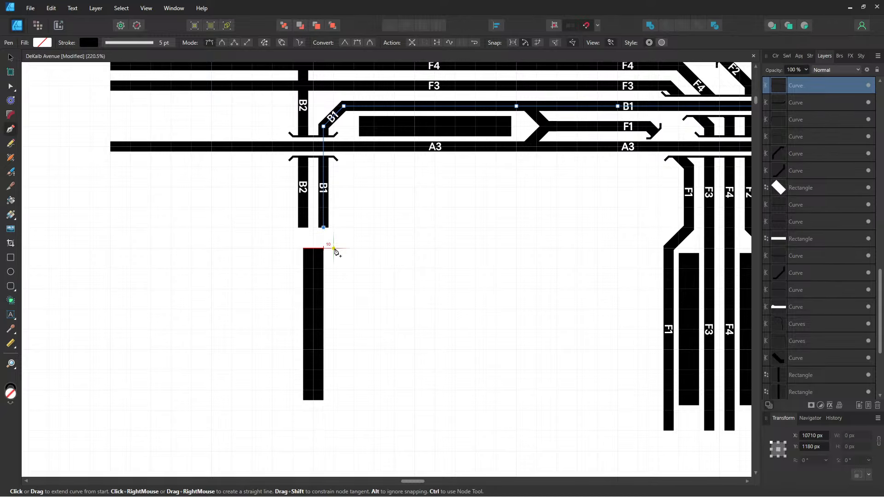
pyautogui.scroll(3, 334, 250)
pyautogui.scroll(-1, 336, 250)
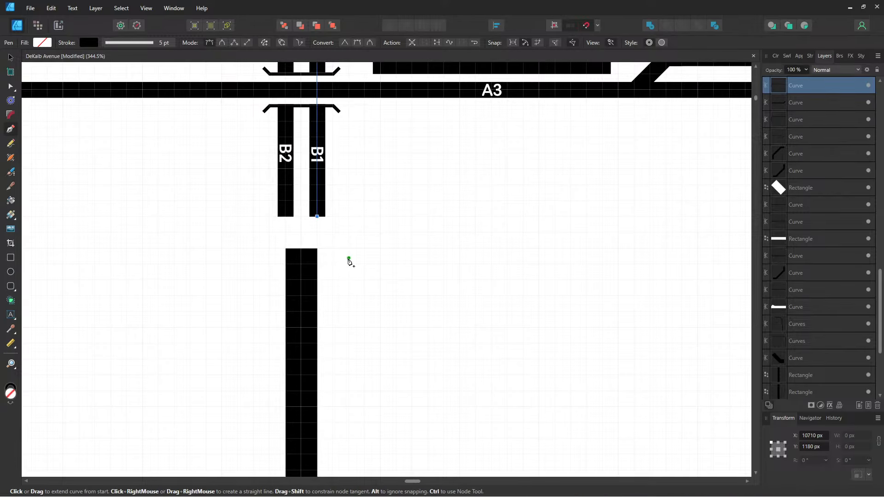
pyautogui.click(332, 250)
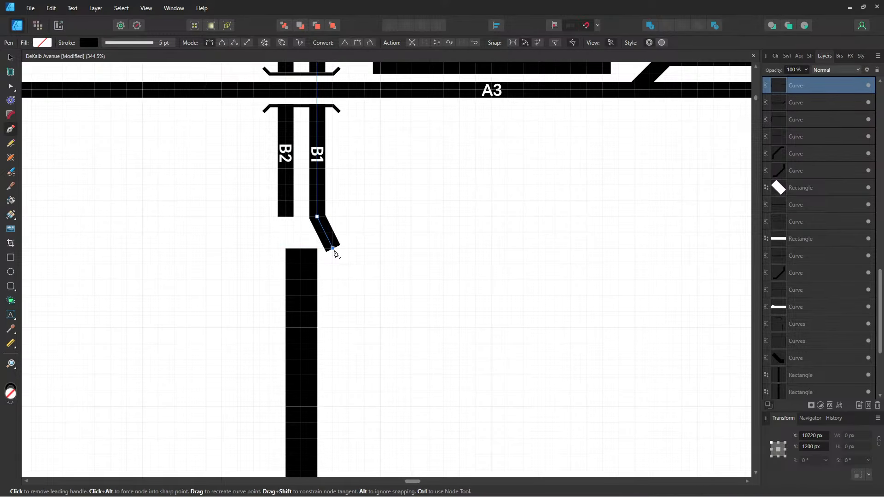
pyautogui.hotkey('ctrl', 'z')
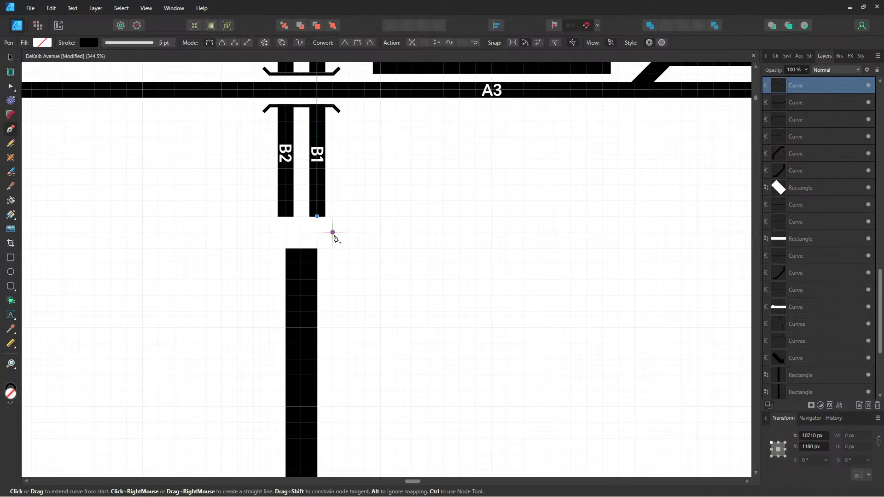
pyautogui.click(333, 233)
pyautogui.moveTo(340, 357); pyautogui.dragTo(349, 199)
pyautogui.scroll(-1, 350, 198)
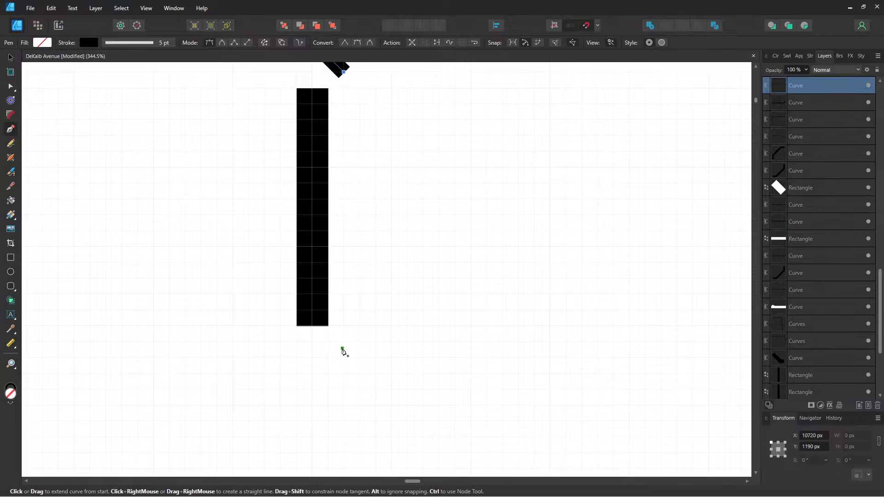
pyautogui.click(344, 358)
pyautogui.moveTo(343, 231); pyautogui.dragTo(414, 347)
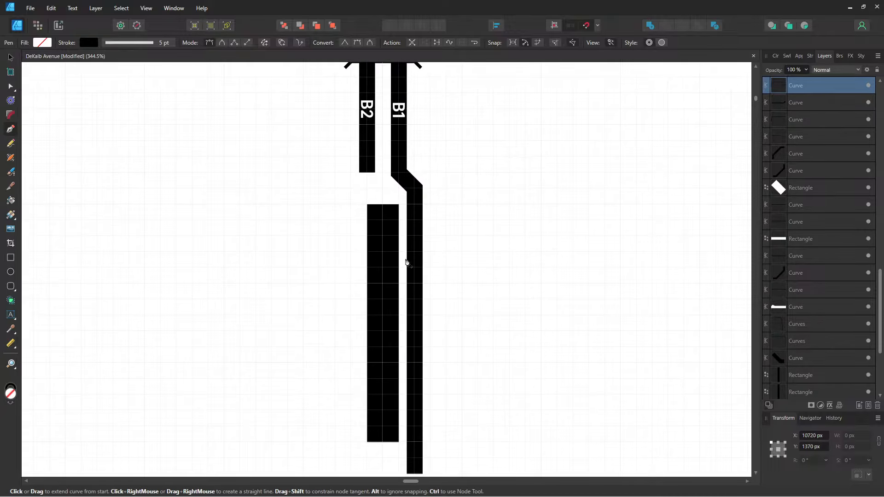
# - Pick up the lower end of the vertical B2 track with the Pen tool to continue its curve
pyautogui.keyDown('ctrl'); pyautogui.click(367, 172); pyautogui.keyUp('ctrl')
pyautogui.click(367, 172)
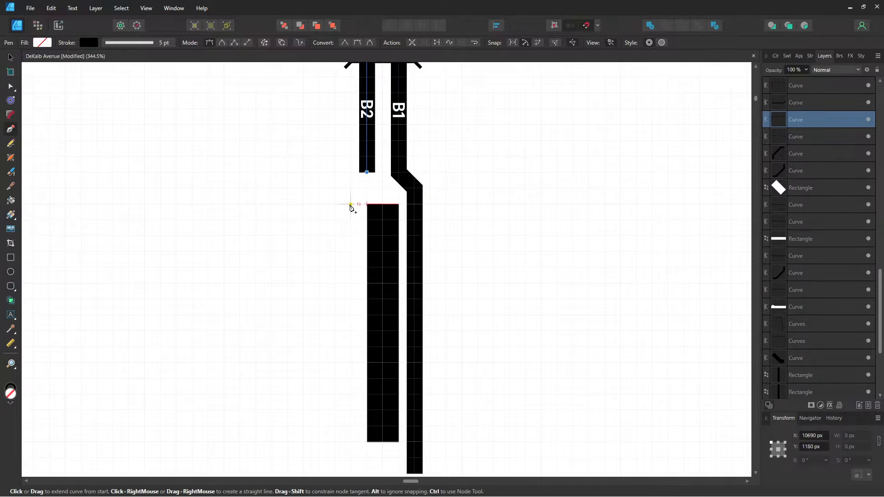
pyautogui.click(366, 188)
pyautogui.click(350, 203)
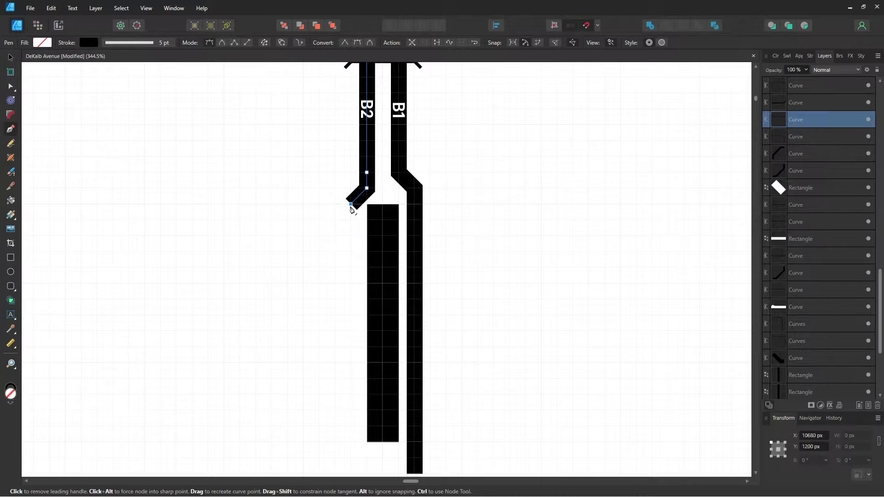
pyautogui.hotkey('ctrl', 'z')
pyautogui.hotkey('ctrl', 'z')
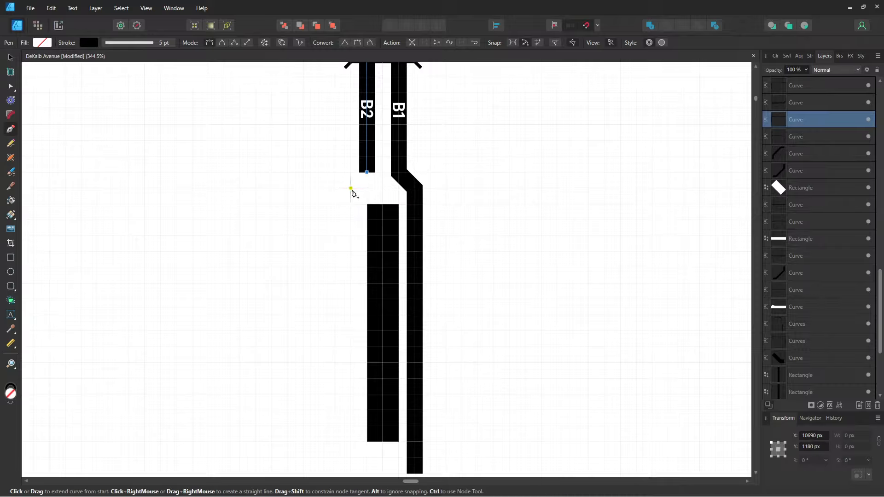
# - Extend the B2 track diagonally to X 10680, Y 1190 px and straight down past the platform to Y 1370 px
pyautogui.click(351, 189)
pyautogui.scroll(-2, 354, 437)
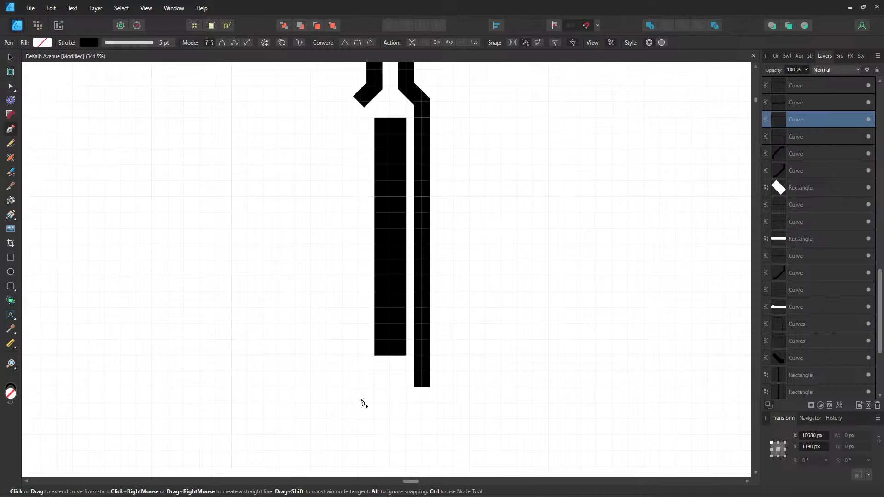
pyautogui.click(358, 387)
# - Duplicate the rotated B2 and B1 labels below A3 and move the copies down to the new platform, at X 10700, Y 1298.5 px
pyautogui.scroll(3, 343, 231)
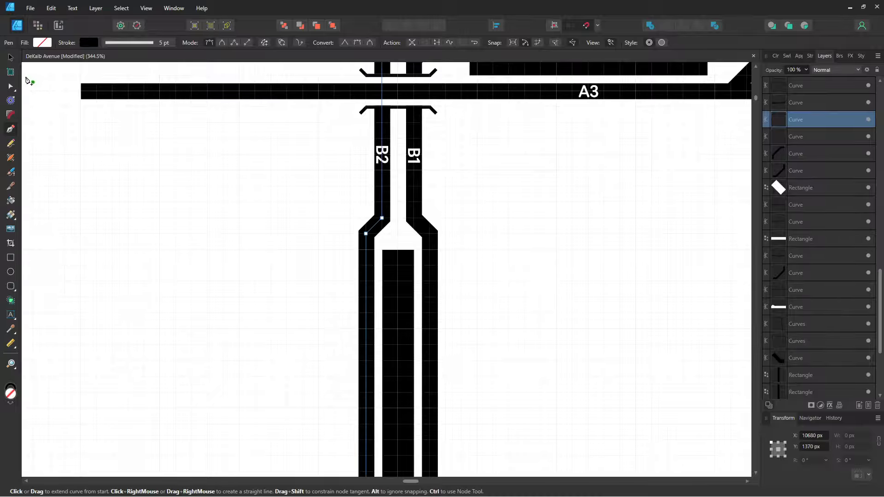
pyautogui.click(10, 57)
pyautogui.click(415, 156)
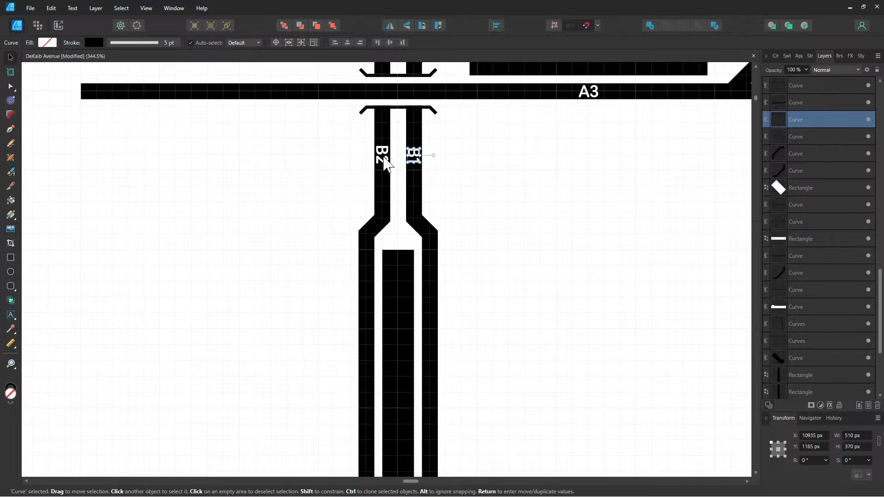
pyautogui.keyDown('shift'); pyautogui.click(383, 155); pyautogui.keyUp('shift')
pyautogui.moveTo(504, 286); pyautogui.dragTo(501, 152)
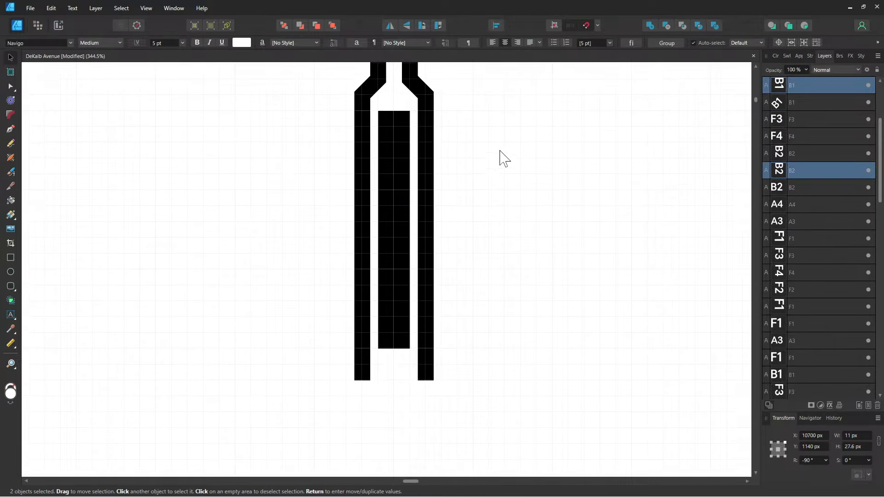
pyautogui.hotkey('ctrl', 'v')
pyautogui.moveTo(399, 252); pyautogui.dragTo(406, 292)
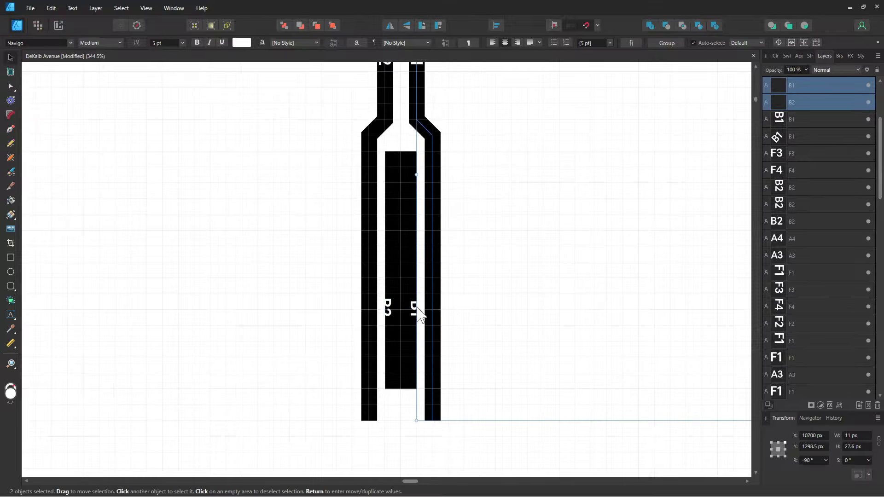
# - Move the copied B1 and B2 labels sideways onto their own extended tracks on either side of the new platform
pyautogui.click(413, 309)
pyautogui.click(413, 311)
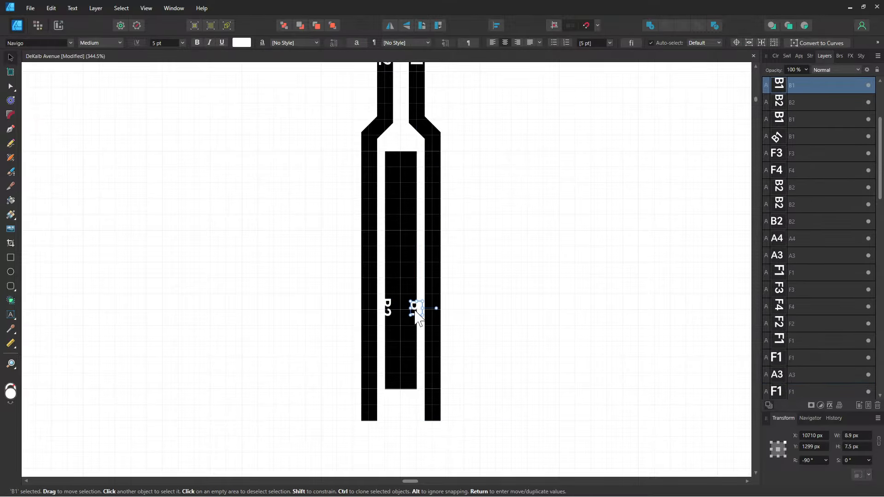
pyautogui.moveTo(413, 311); pyautogui.dragTo(371, 317)
pyautogui.click(529, 299)
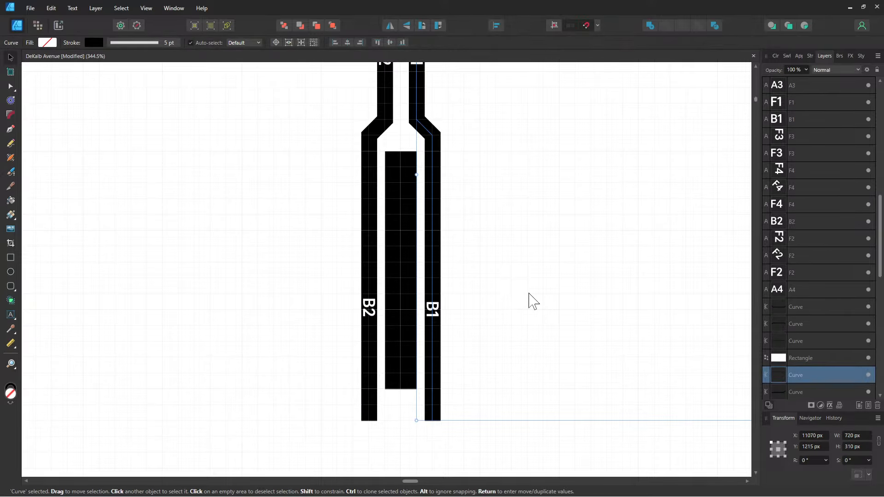
# - Select the B2 and B1 labels beside the new platform and move them up together to Y 1280 px
pyautogui.click(369, 309)
pyautogui.keyDown('shift'); pyautogui.click(436, 317); pyautogui.keyUp('shift')
pyautogui.moveTo(433, 313); pyautogui.dragTo(433, 287)
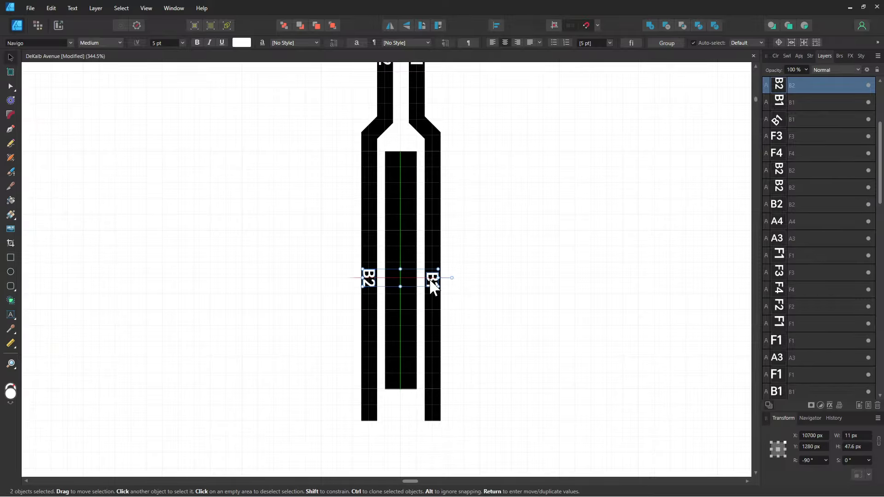
# - Review the B1 and B2 platform tracks against the rest of the map and the open western ends of A3, A4, F3 and F4
pyautogui.click(499, 253)
pyautogui.scroll(-3, 504, 251)
pyautogui.click(285, 231)
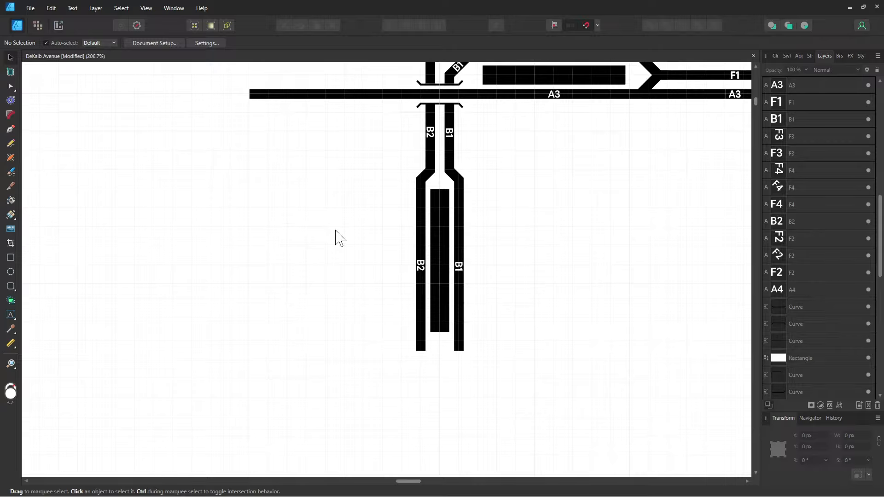
pyautogui.moveTo(385, 217); pyautogui.dragTo(178, 322)
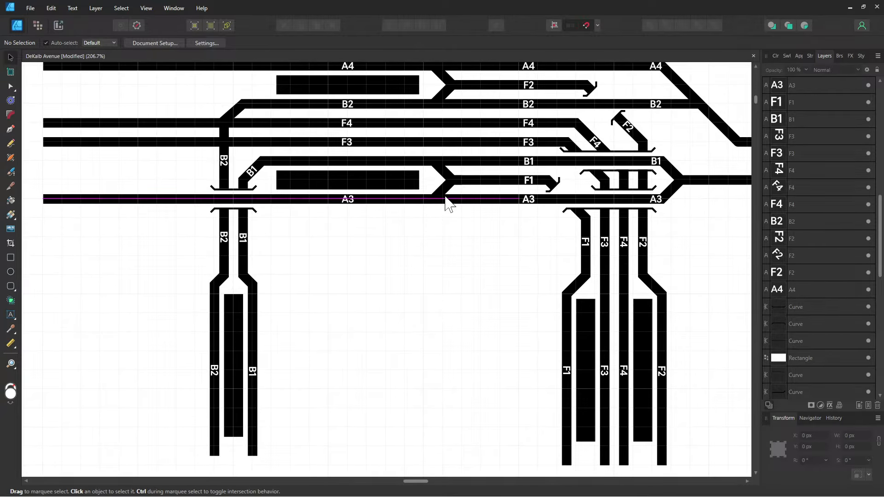
pyautogui.moveTo(543, 217); pyautogui.dragTo(486, 251)
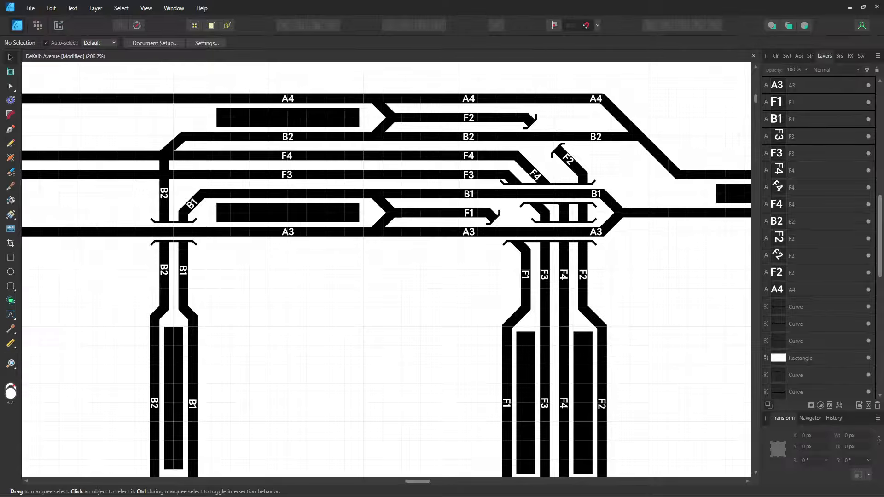
pyautogui.moveTo(295, 257); pyautogui.dragTo(422, 284)
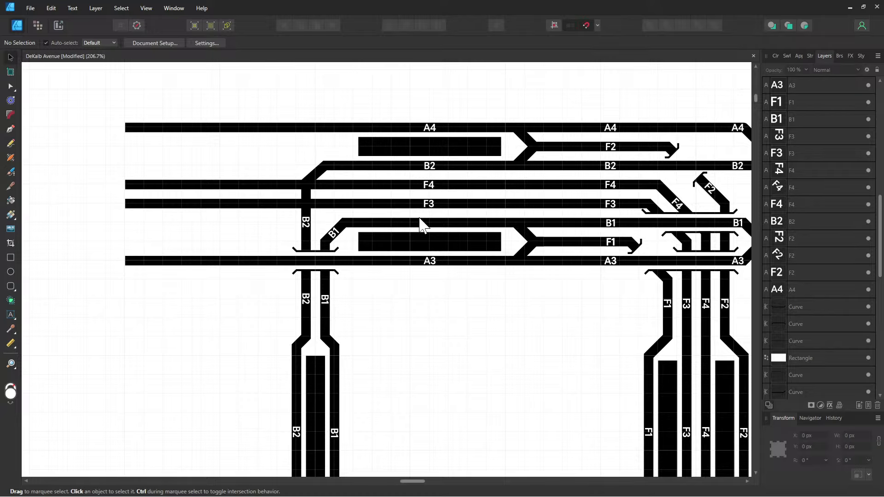
pyautogui.moveTo(220, 154); pyautogui.dragTo(303, 209)
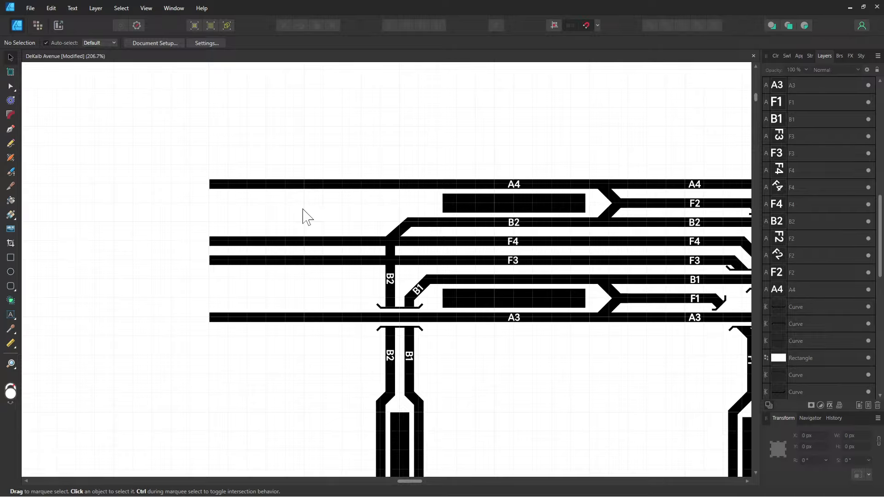
pyautogui.moveTo(286, 178); pyautogui.dragTo(264, 220)
pyautogui.moveTo(312, 289); pyautogui.dragTo(293, 285)
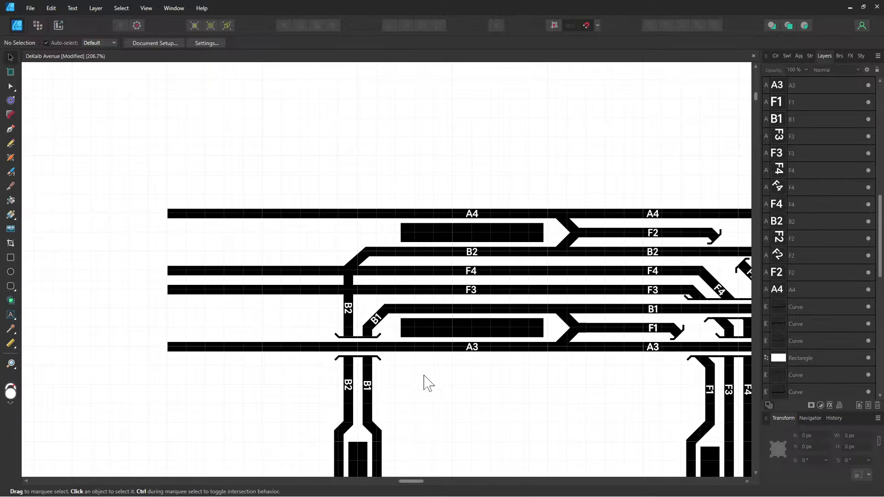
pyautogui.scroll(-5, 388, 258)
pyautogui.hscroll(2, 388, 258)
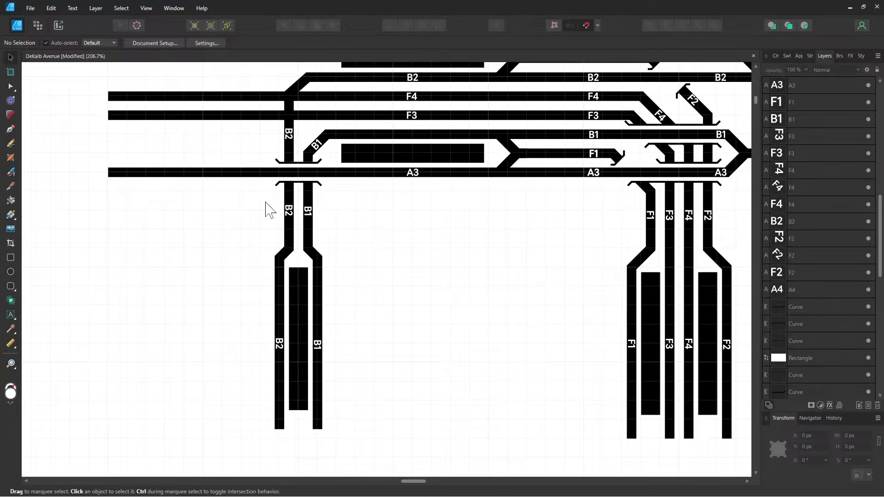
pyautogui.moveTo(266, 202); pyautogui.dragTo(375, 339)
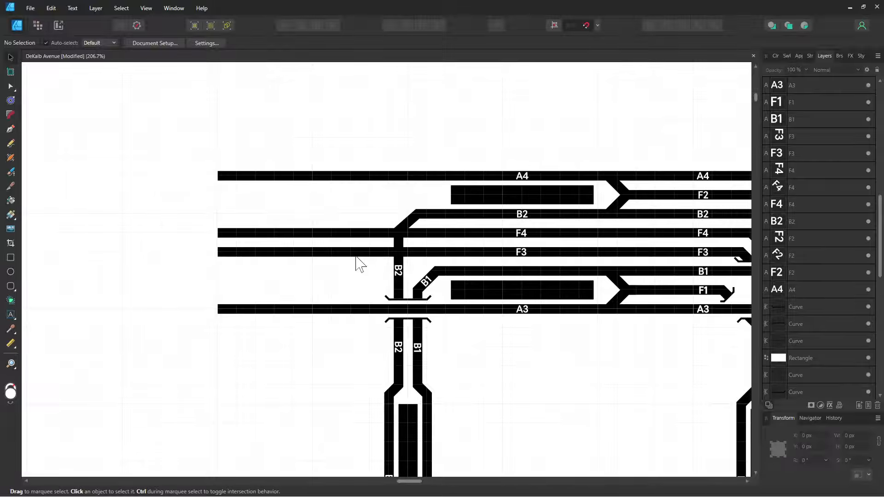
pyautogui.moveTo(295, 214); pyautogui.dragTo(204, 251)
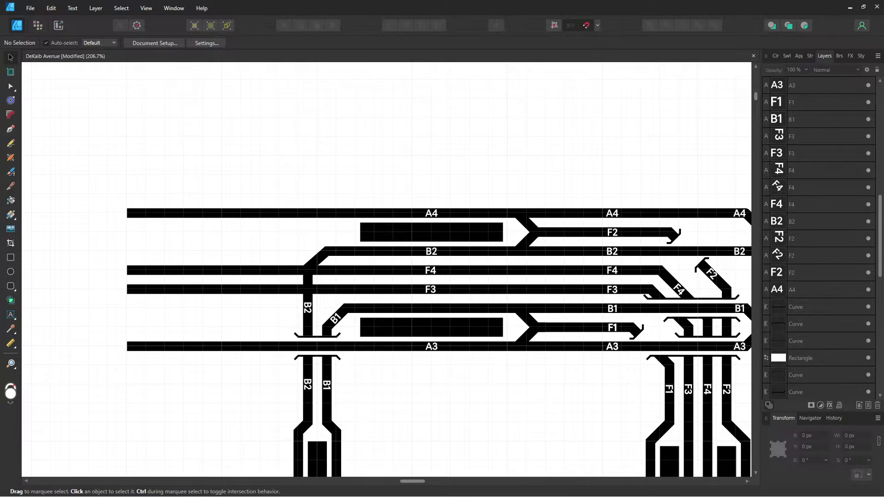
# - Shorten the A3 and F3 tracks by moving their western end nodes to X 10620 px
pyautogui.moveTo(280, 241); pyautogui.dragTo(414, 163)
pyautogui.scroll(1, 364, 228)
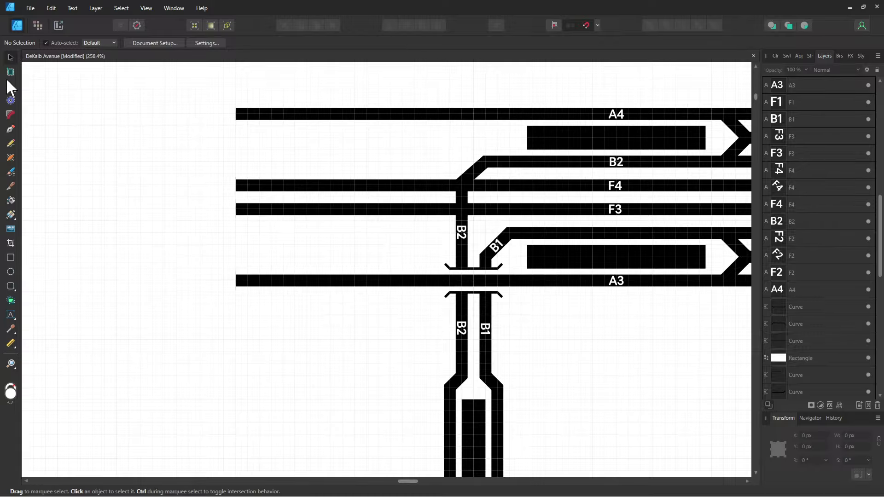
pyautogui.click(11, 87)
pyautogui.click(240, 285)
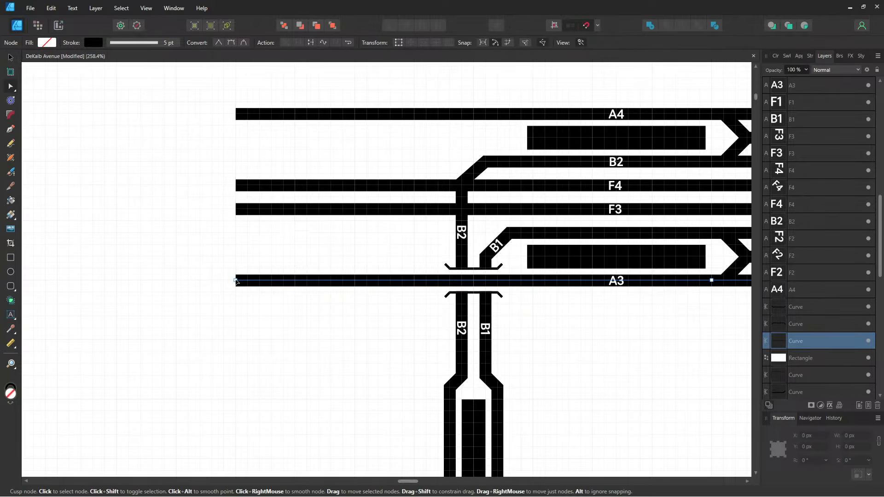
pyautogui.moveTo(236, 280); pyautogui.dragTo(378, 280)
pyautogui.click(235, 212)
pyautogui.moveTo(236, 212); pyautogui.dragTo(379, 209)
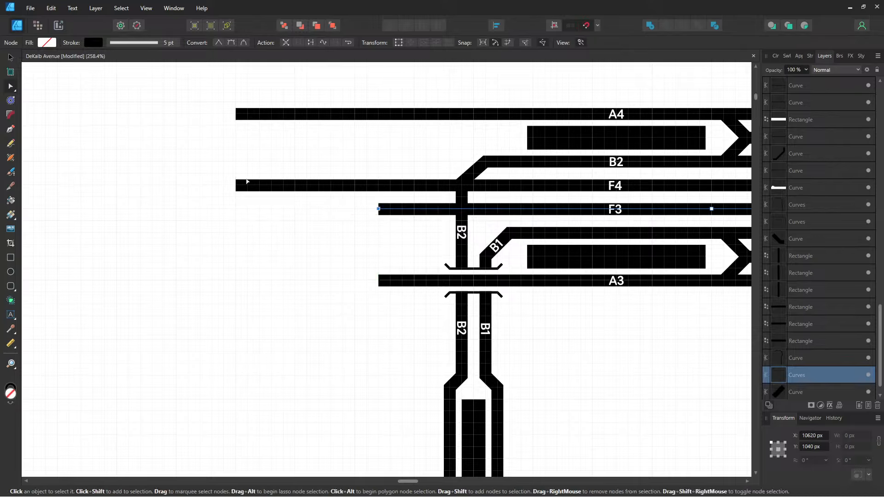
# - Shorten the F4 and A4 tracks to the same western end at X 10620 px
pyautogui.click(235, 185)
pyautogui.moveTo(235, 185); pyautogui.dragTo(379, 185)
pyautogui.click(248, 119)
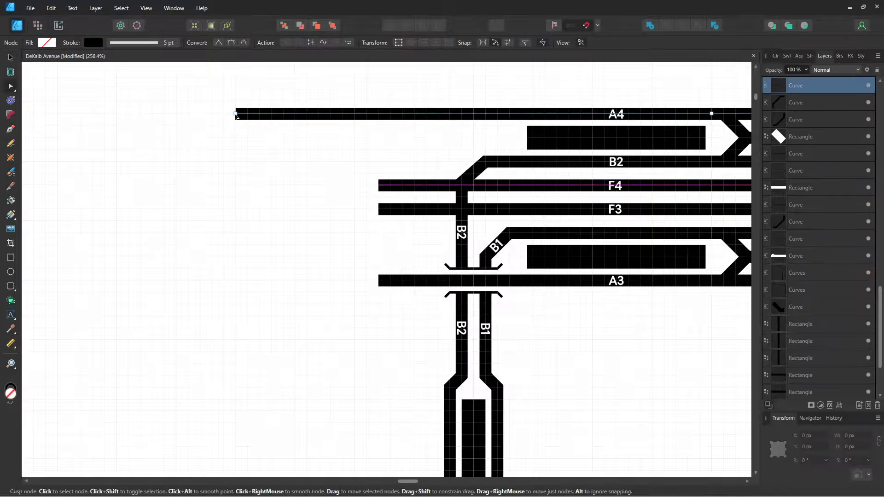
pyautogui.moveTo(236, 114); pyautogui.dragTo(378, 114)
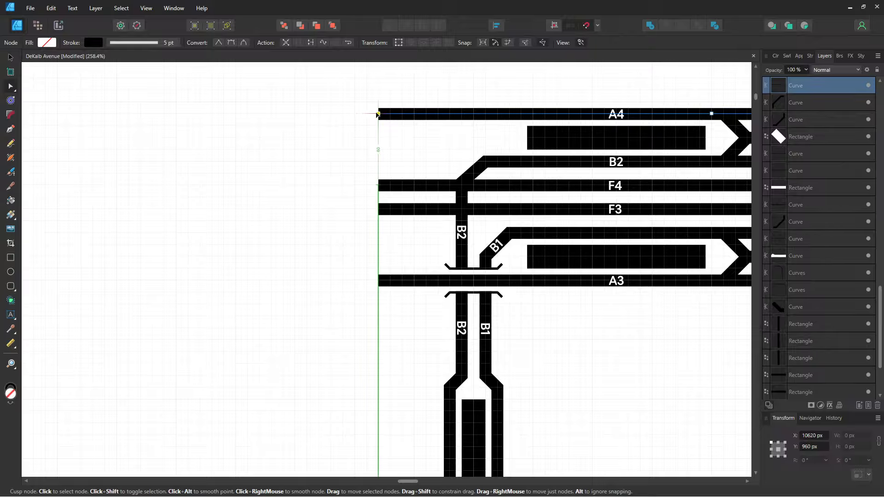
pyautogui.click(355, 132)
pyautogui.moveTo(316, 129); pyautogui.dragTo(315, 173)
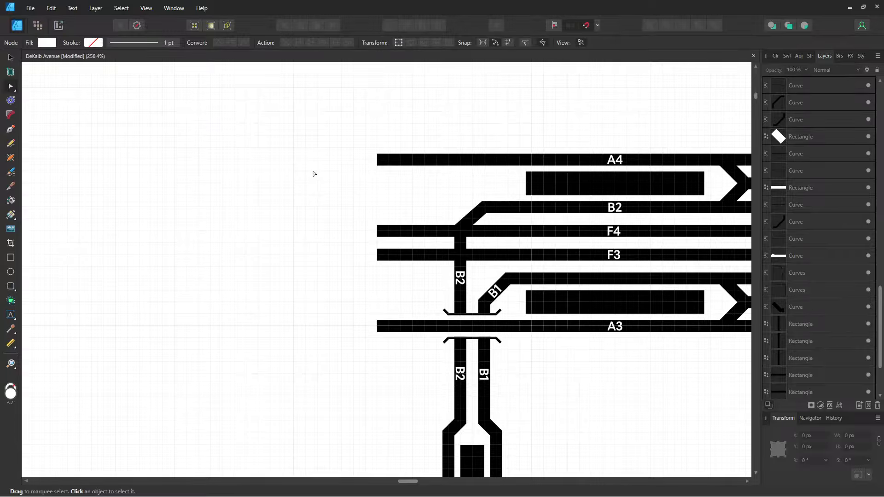
pyautogui.moveTo(287, 188); pyautogui.dragTo(201, 186)
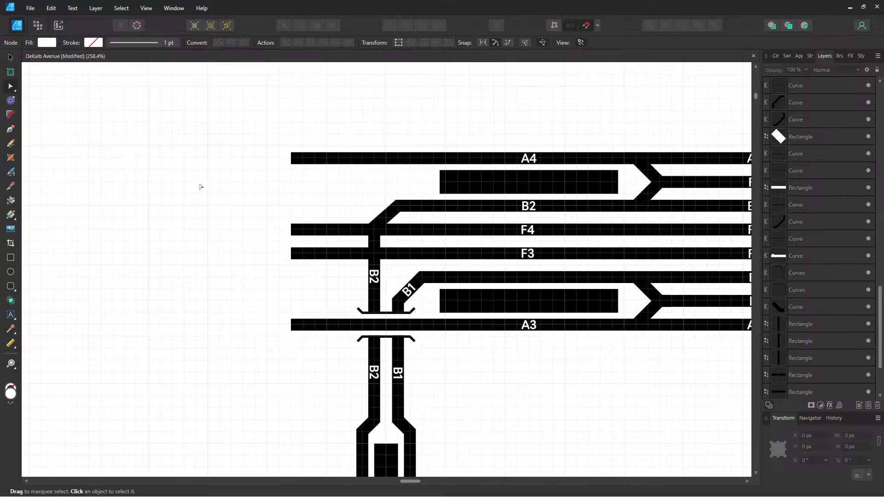
pyautogui.moveTo(212, 217); pyautogui.dragTo(45, 176)
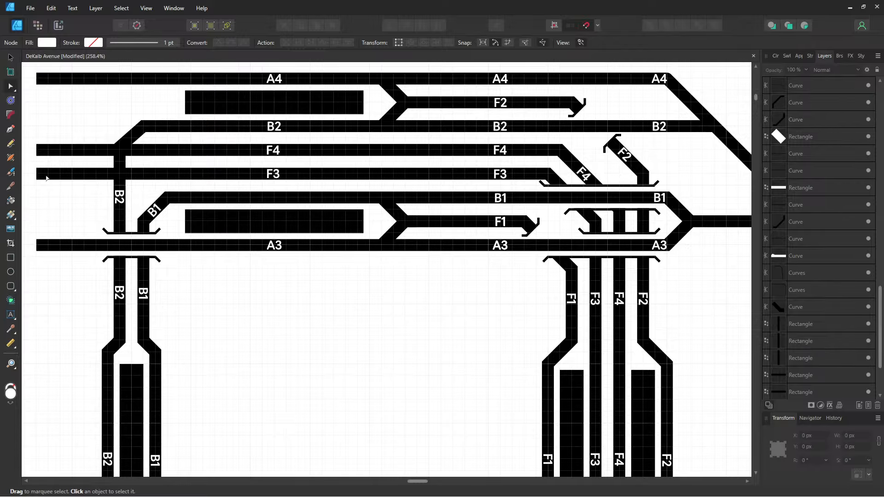
pyautogui.moveTo(46, 179)
pyautogui.mouseDown()
pyautogui.moveTo(152, 183)
pyautogui.moveTo(247, 174)
pyautogui.moveTo(287, 186)
pyautogui.mouseUp()
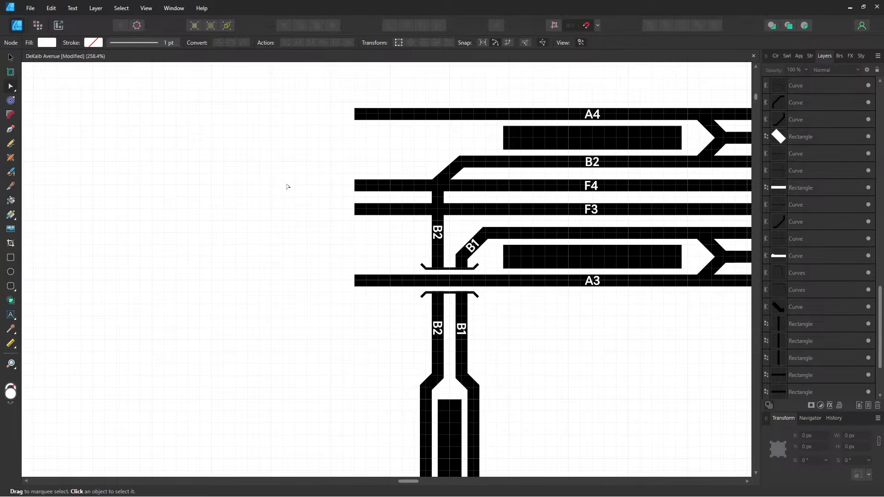
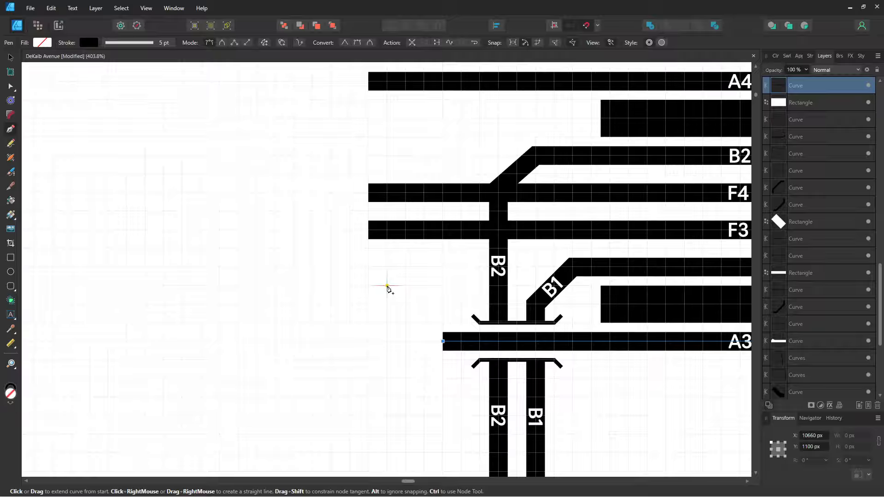
# - Extend the A3 track diagonally up to X 10630, Y 1070 px and straight to X 10620 px, with mitred corners
pyautogui.click(386, 286)
pyautogui.click(368, 285)
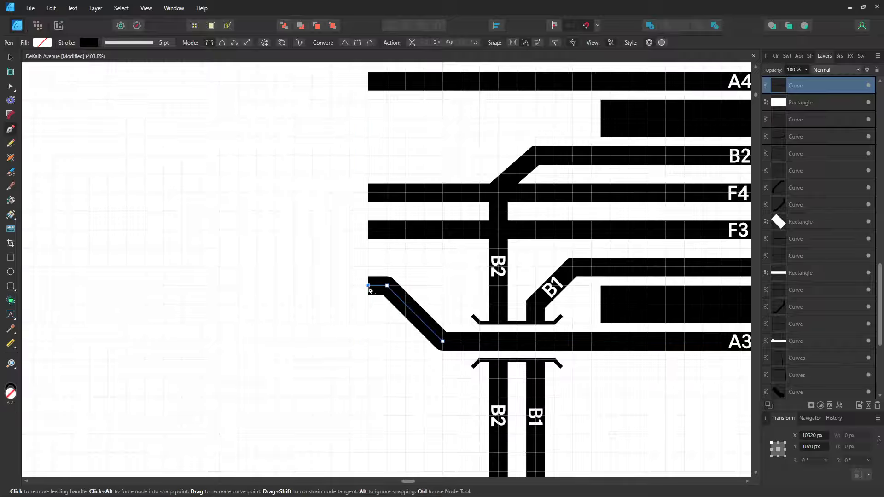
pyautogui.click(810, 56)
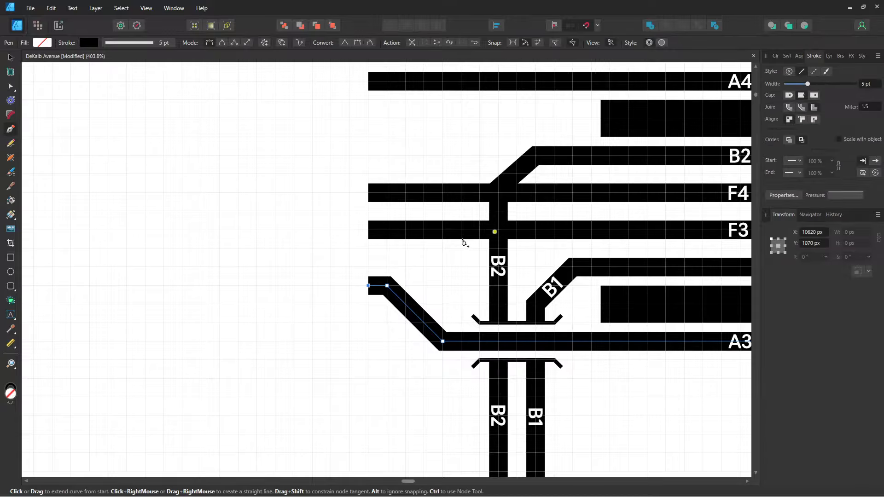
# - Extend the A3 and F3 tracks horizontally west to X 10560 px
pyautogui.click(257, 286)
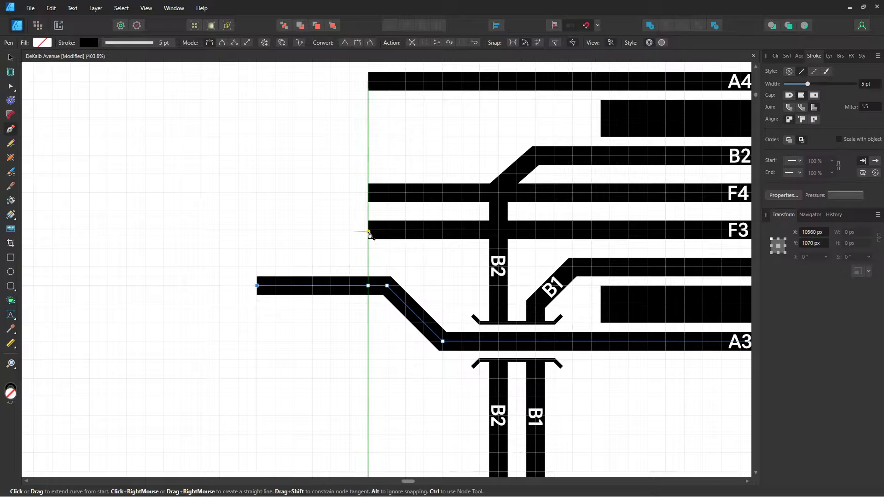
pyautogui.hotkey('ctrl', 'z')
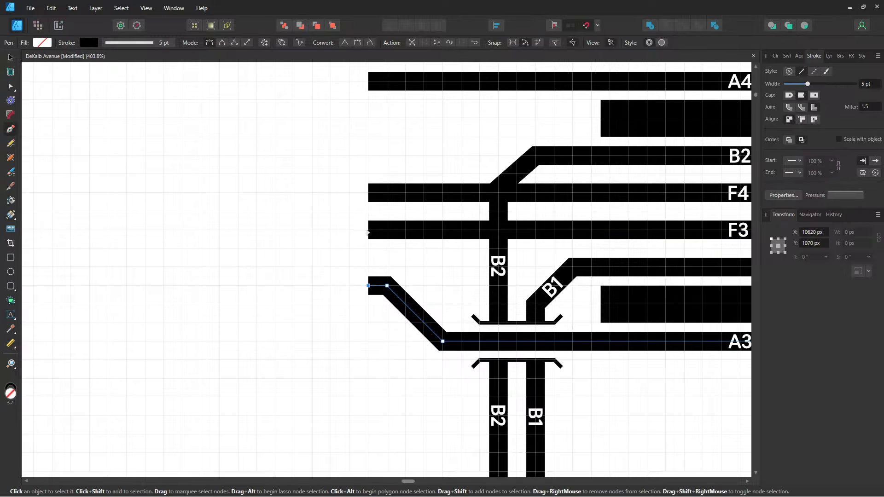
pyautogui.hotkey('ctrl', 'shift', 'z')
pyautogui.click(368, 230)
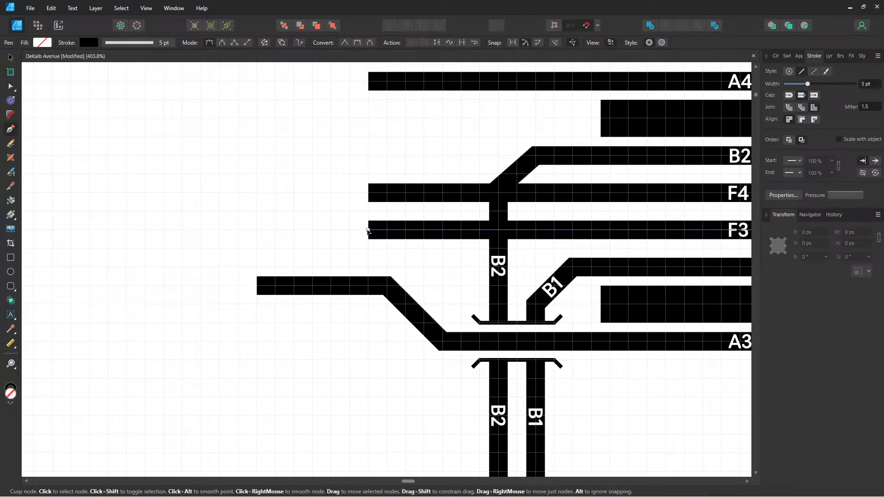
pyautogui.click(257, 230)
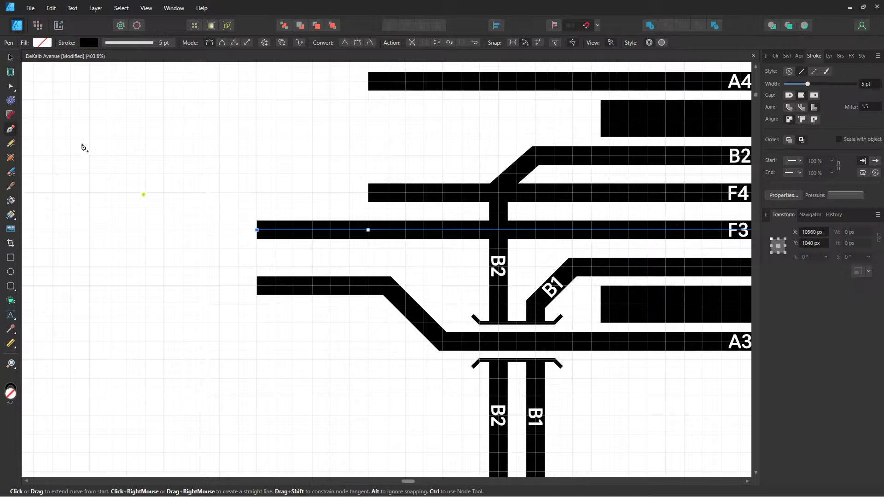
# - Lower the nodes of A3's western horizontal section to Y 1080 px so it runs straight into the diagonal
pyautogui.click(12, 89)
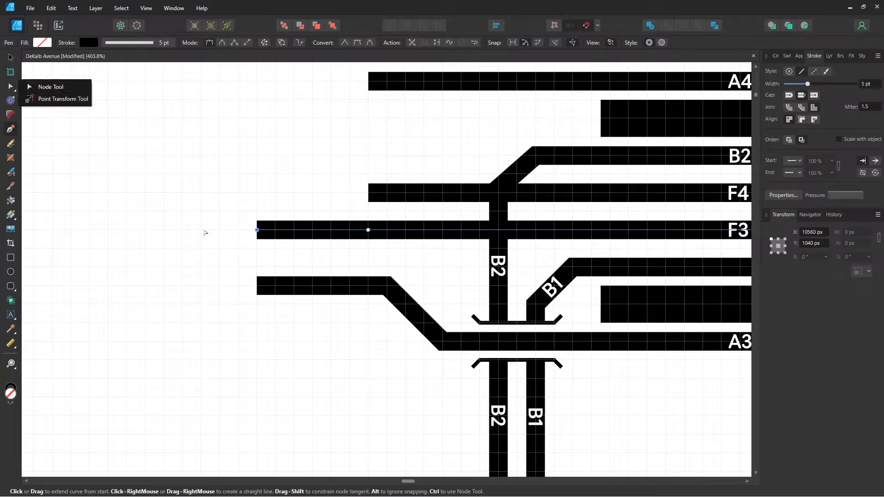
pyautogui.click(44, 87)
pyautogui.click(261, 288)
pyautogui.moveTo(257, 286); pyautogui.dragTo(258, 305)
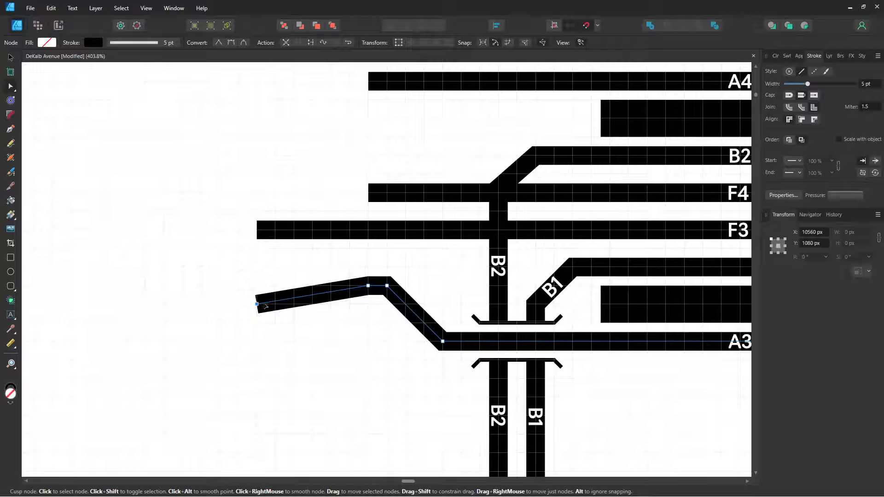
pyautogui.moveTo(368, 285)
pyautogui.mouseDown()
pyautogui.moveTo(370, 305)
pyautogui.moveTo(390, 307)
pyautogui.mouseUp()
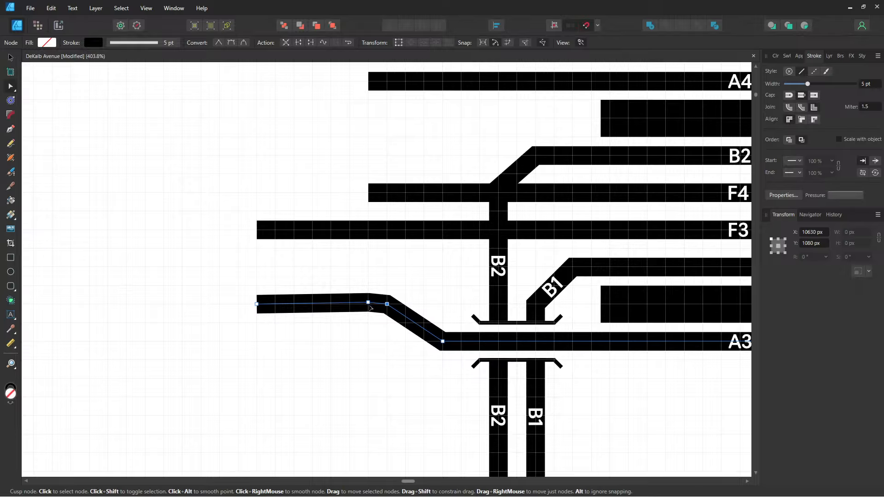
pyautogui.click(114, 185)
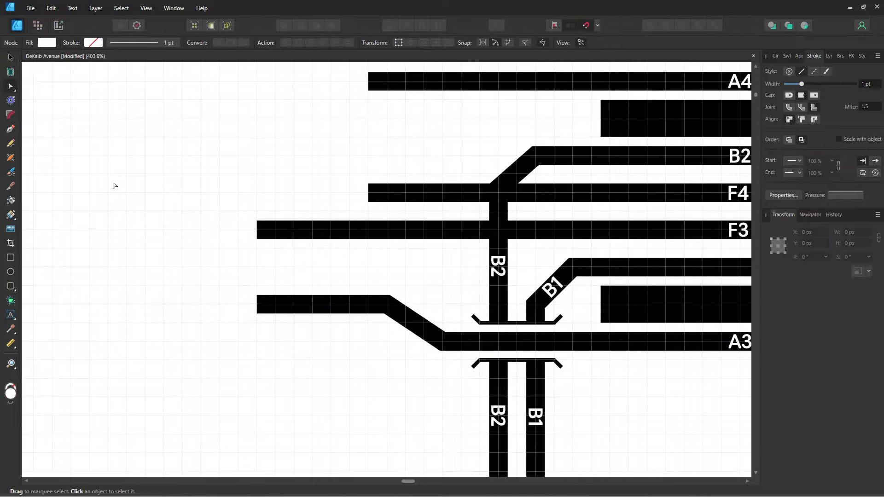
pyautogui.click(14, 129)
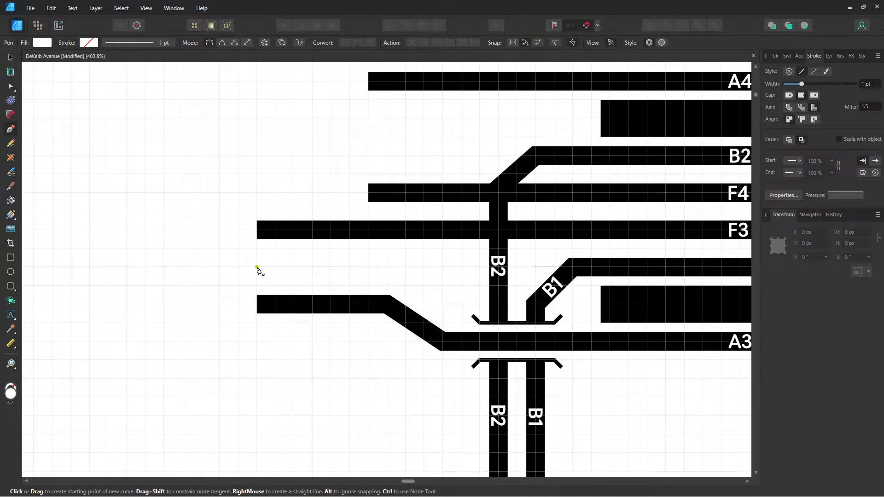
pyautogui.click(219, 267)
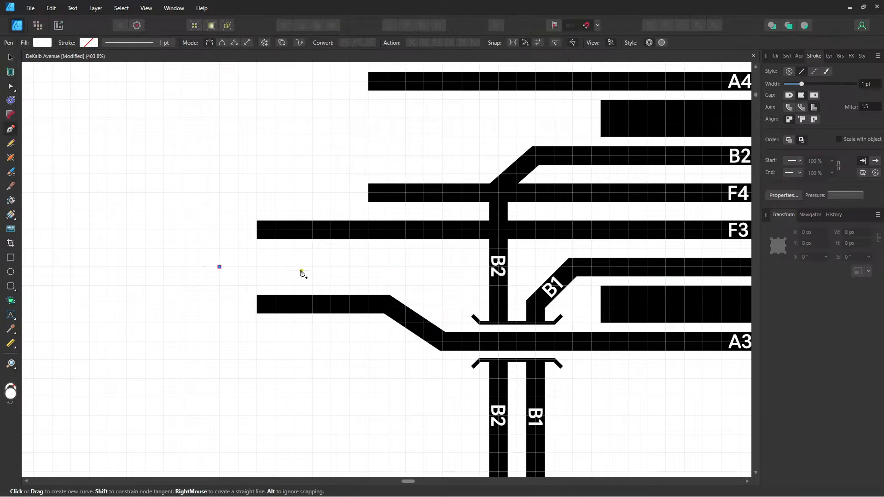
pyautogui.click(311, 266)
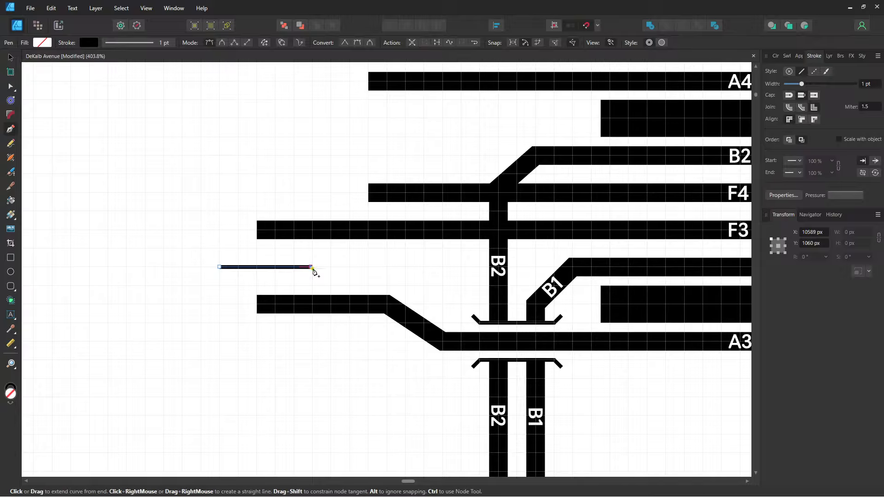
pyautogui.hotkey('ctrl', 'z')
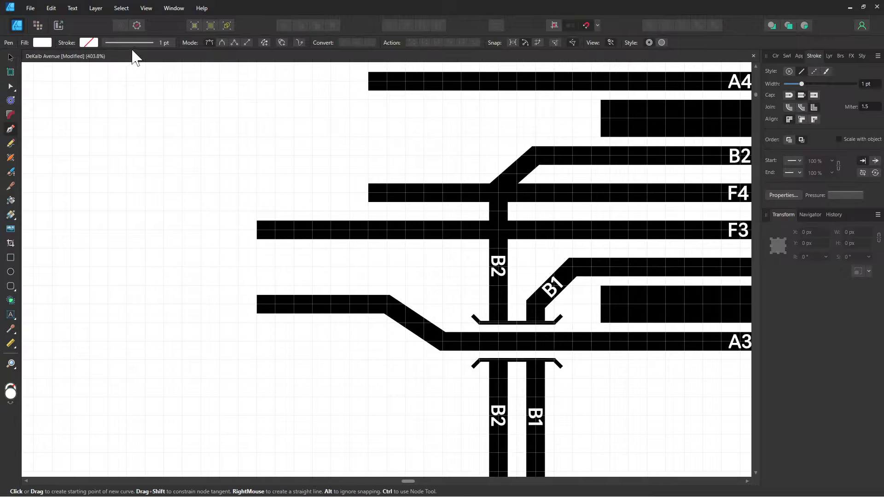
# - Draw a 5 pt black track midway between F3 and A3, horizontal to X 10600, Y 1060 px and diagonal to X 10620, Y 1080 px
pyautogui.click(154, 40)
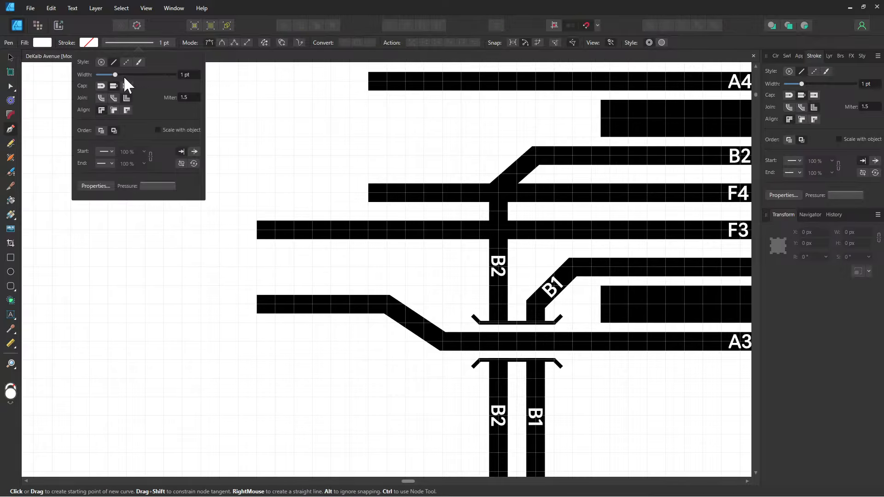
pyautogui.scroll(-1, 185, 73)
pyautogui.scroll(5, 185, 73)
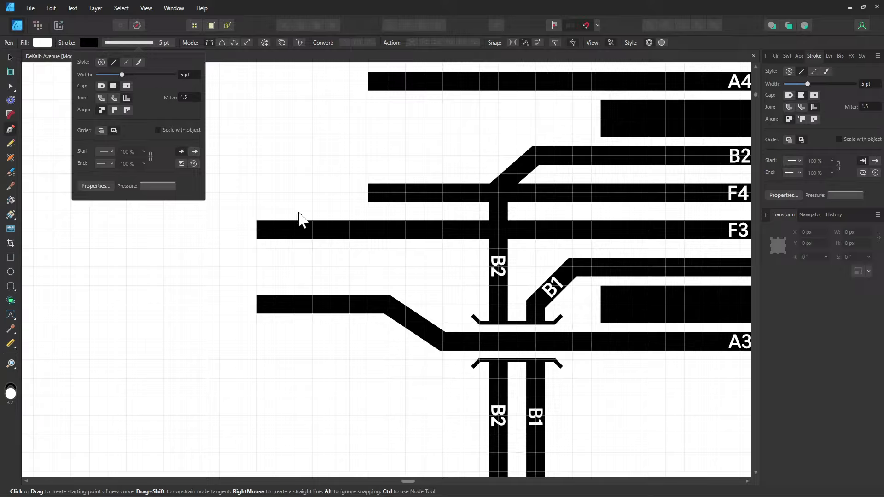
pyautogui.click(288, 203)
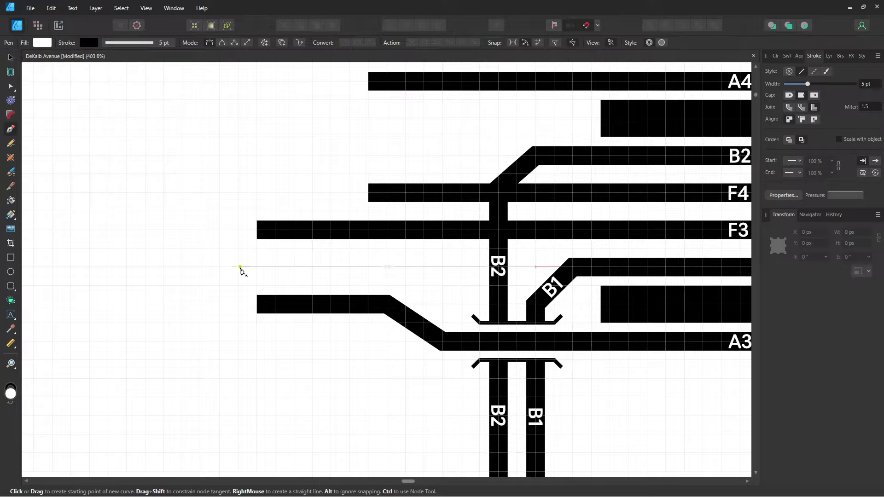
pyautogui.click(238, 267)
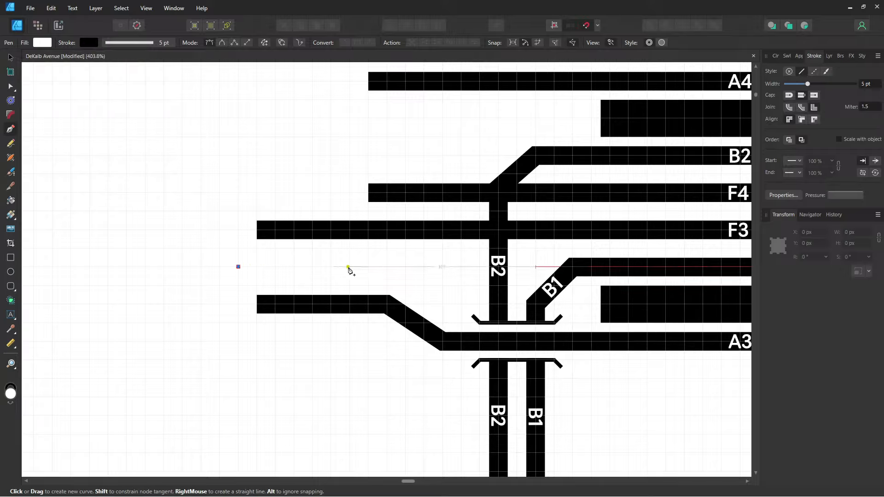
pyautogui.click(331, 267)
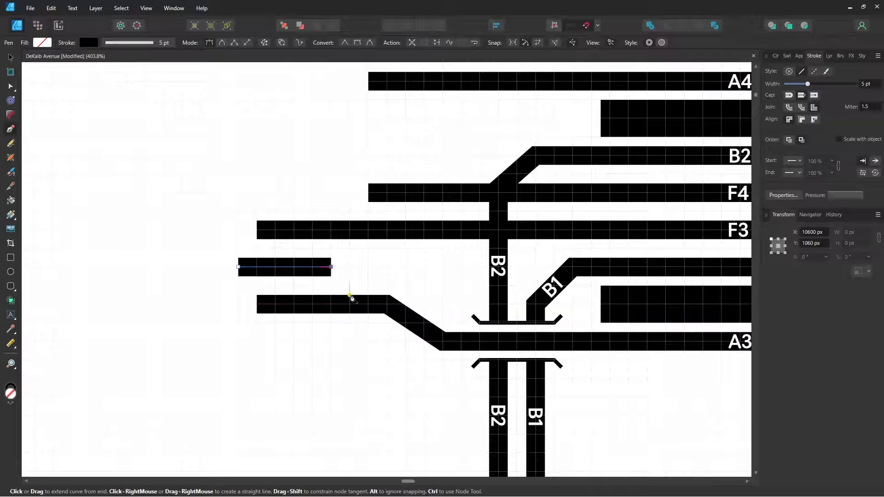
pyautogui.click(369, 304)
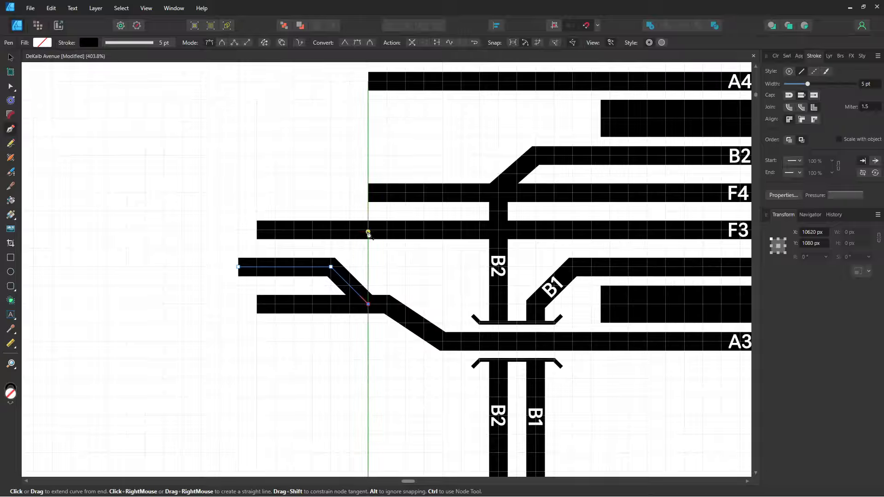
pyautogui.press('Escape')
pyautogui.press('Escape')
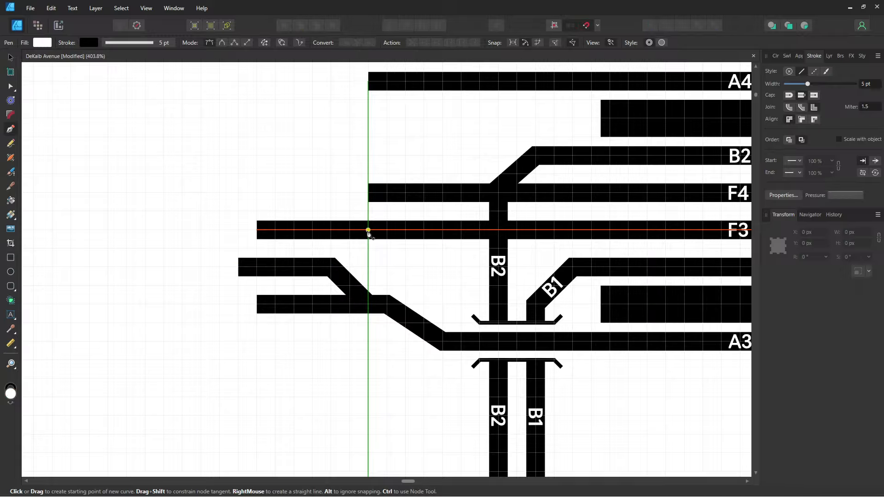
# - Draw a straight diagonal connector from the F3 track to the bend of the new middle track at X 10600, Y 1060 px
pyautogui.click(369, 230)
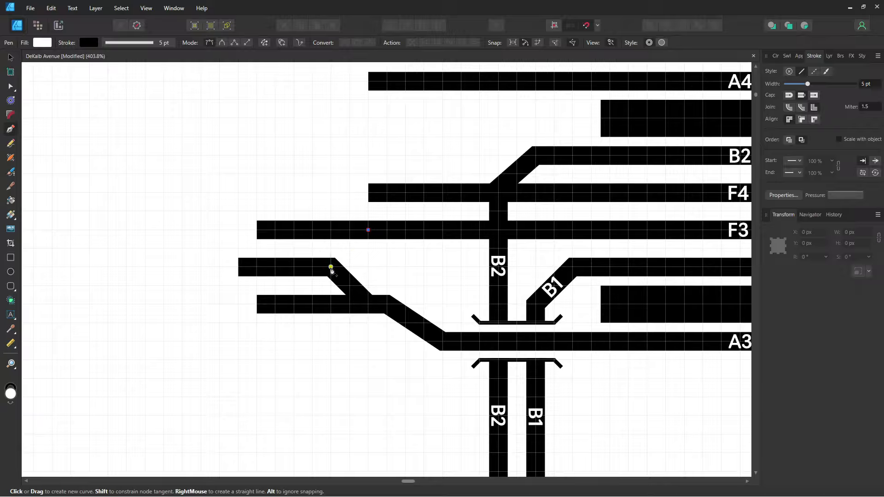
pyautogui.click(331, 267)
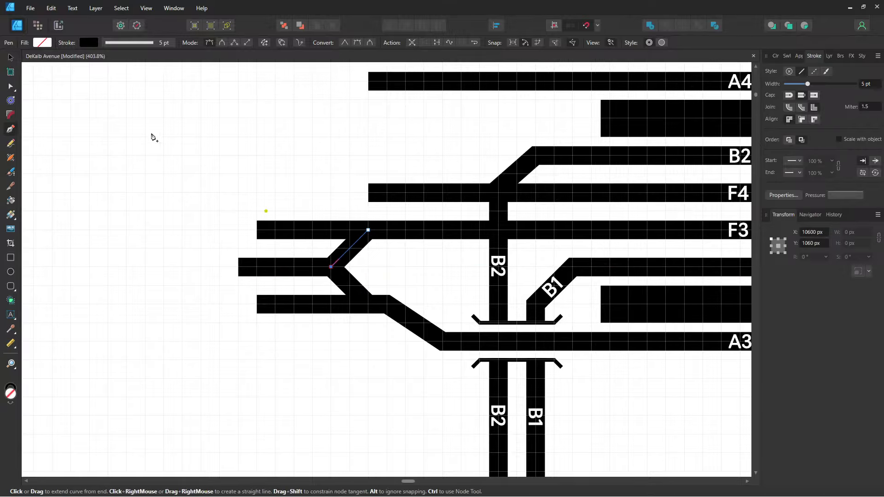
pyautogui.click(10, 86)
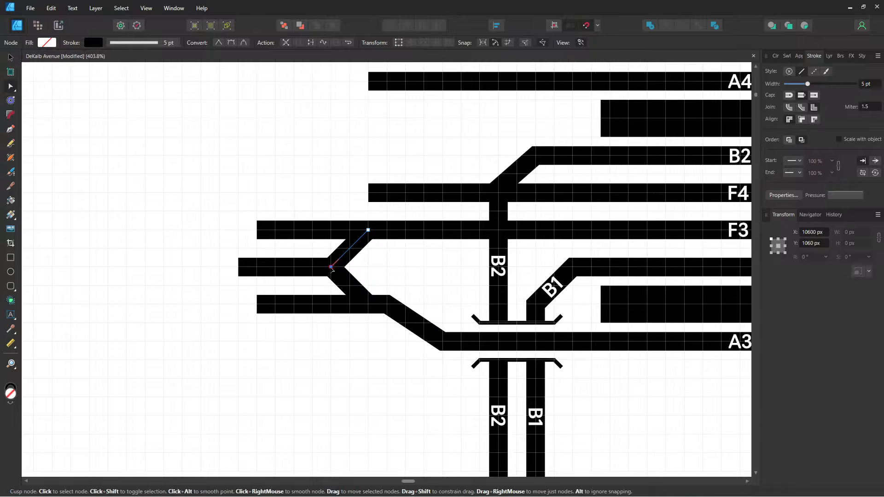
pyautogui.moveTo(331, 269); pyautogui.dragTo(332, 270)
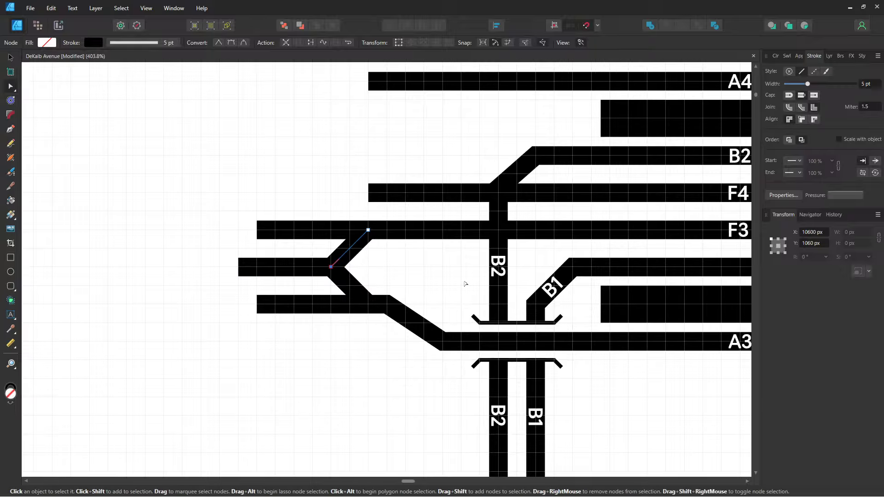
pyautogui.click(438, 273)
# - Move the lower bend node of the A3 track left along Y 1100 px so its diagonal runs at 45 degrees
pyautogui.hscroll(1, 391, 271)
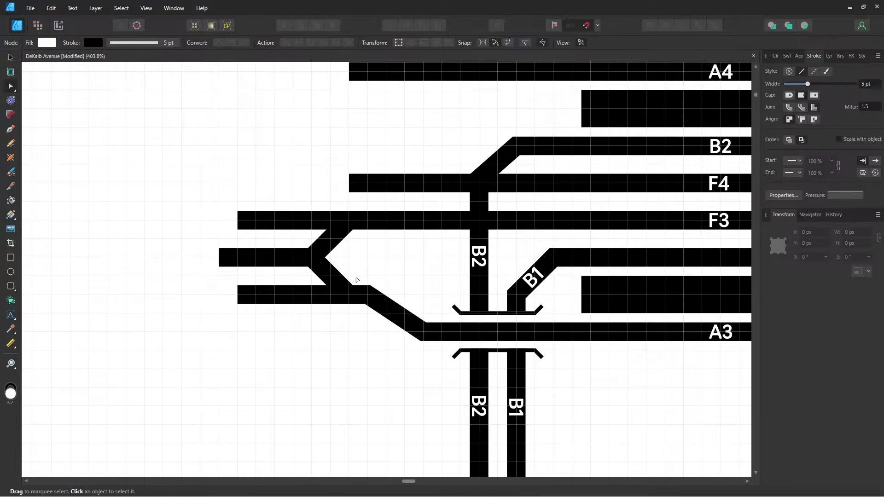
pyautogui.scroll(6, 356, 280)
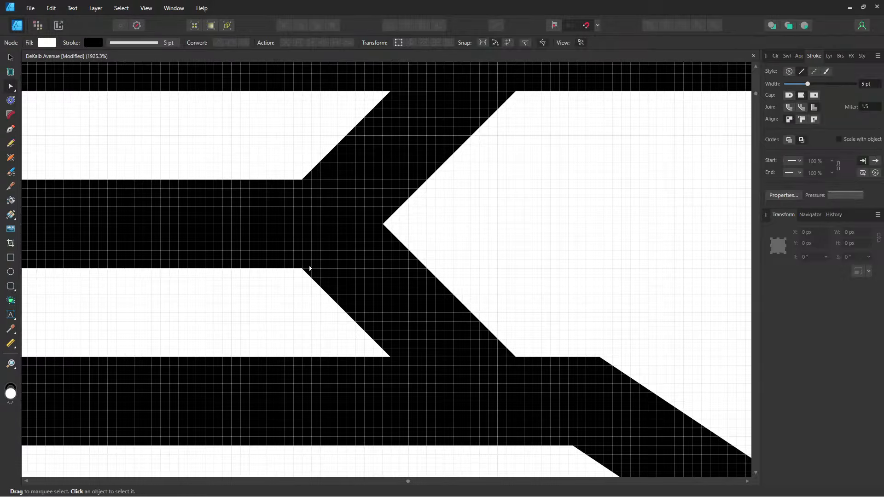
pyautogui.scroll(-6, 310, 269)
pyautogui.hotkey('ctrl', 'z')
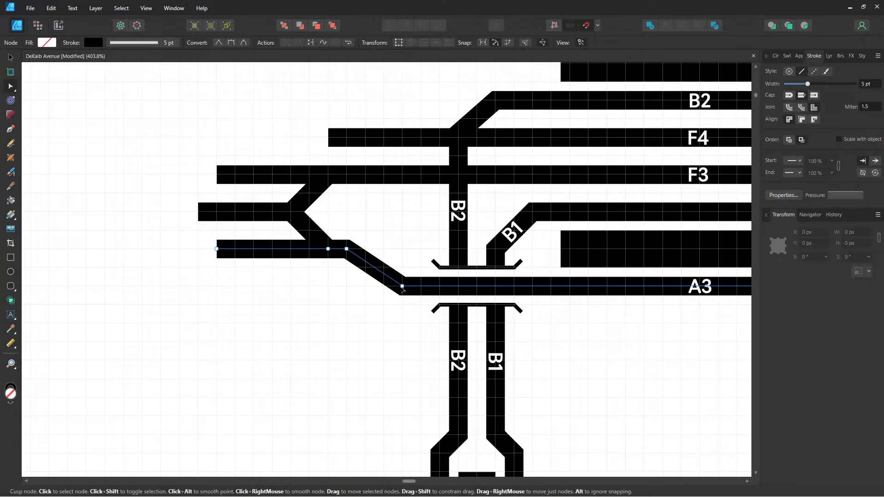
pyautogui.moveTo(397, 291); pyautogui.dragTo(384, 289)
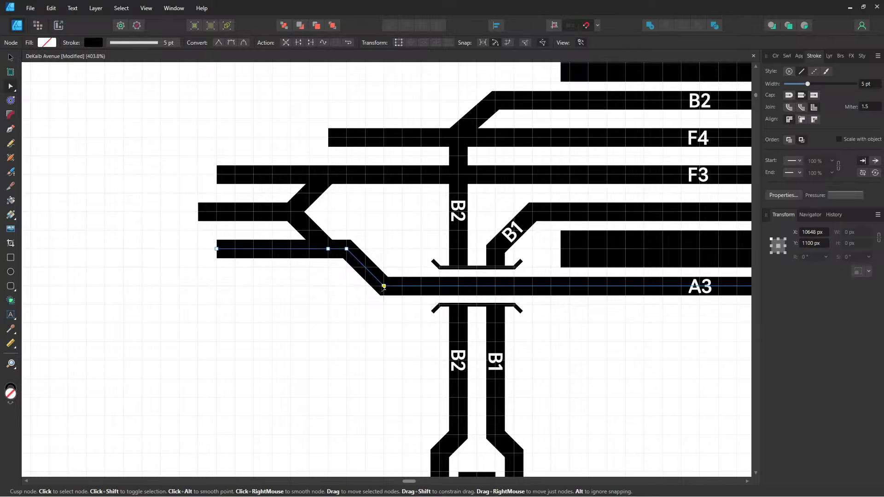
pyautogui.click(380, 247)
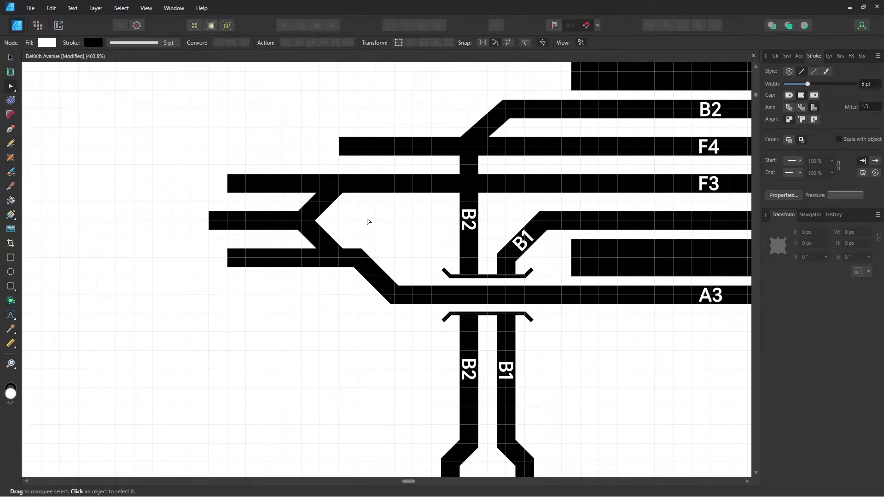
# - Shorten the A4 track by moving its left end node right to X 10680 px at Y 960 px
pyautogui.moveTo(369, 221); pyautogui.dragTo(453, 253)
pyautogui.moveTo(378, 186); pyautogui.dragTo(325, 231)
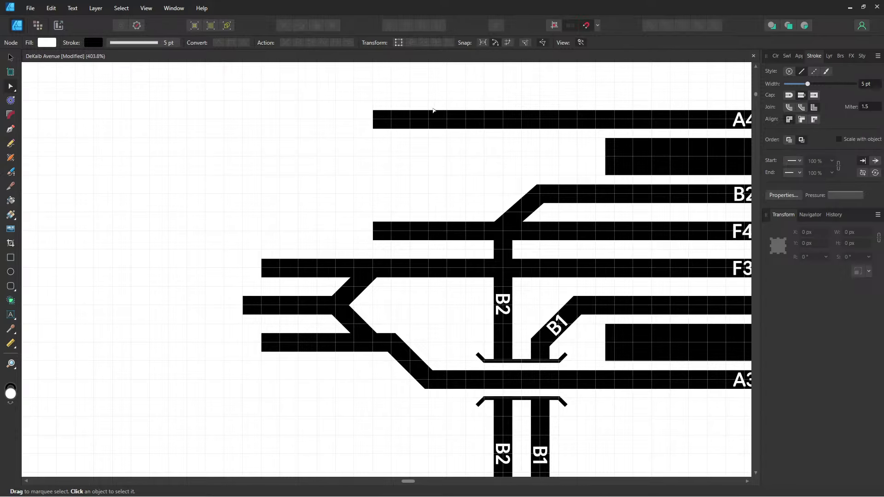
pyautogui.click(376, 119)
pyautogui.click(373, 119)
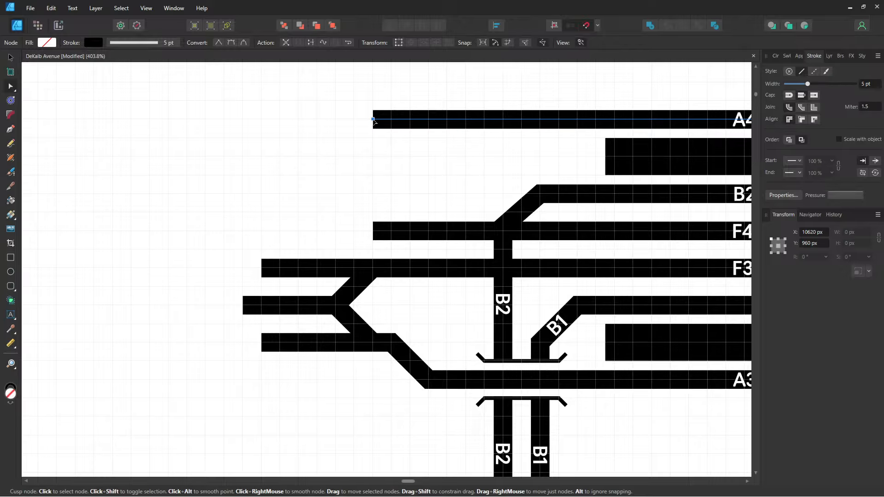
pyautogui.moveTo(373, 120); pyautogui.dragTo(486, 120)
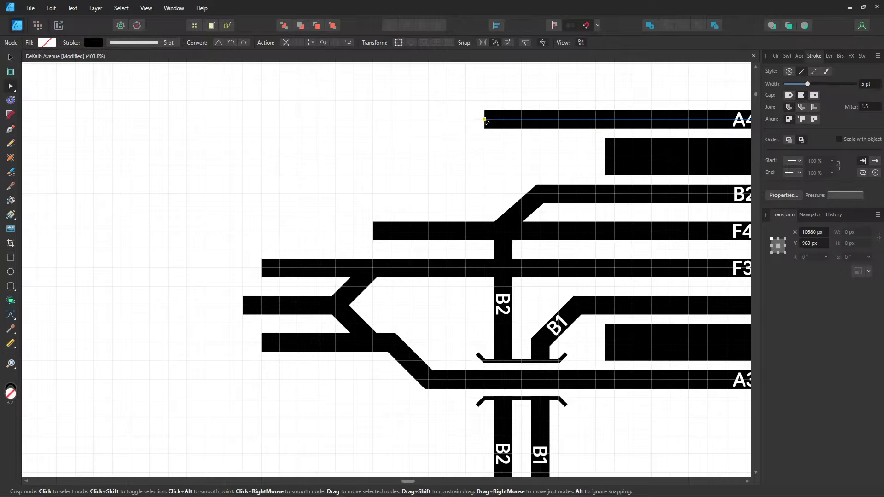
# - Extend the A4 track from its left end diagonally down to Y 1000 px and horizontally left, level with the middle track's end
pyautogui.click(11, 129)
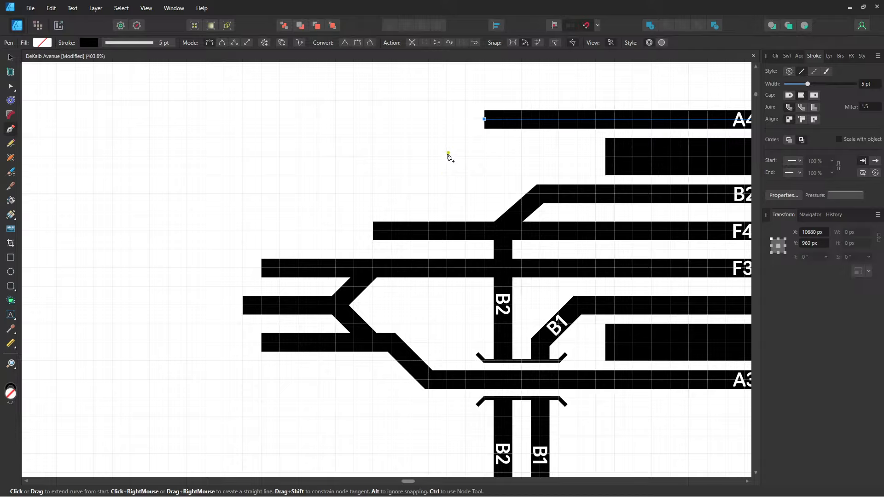
pyautogui.click(410, 194)
pyautogui.click(371, 194)
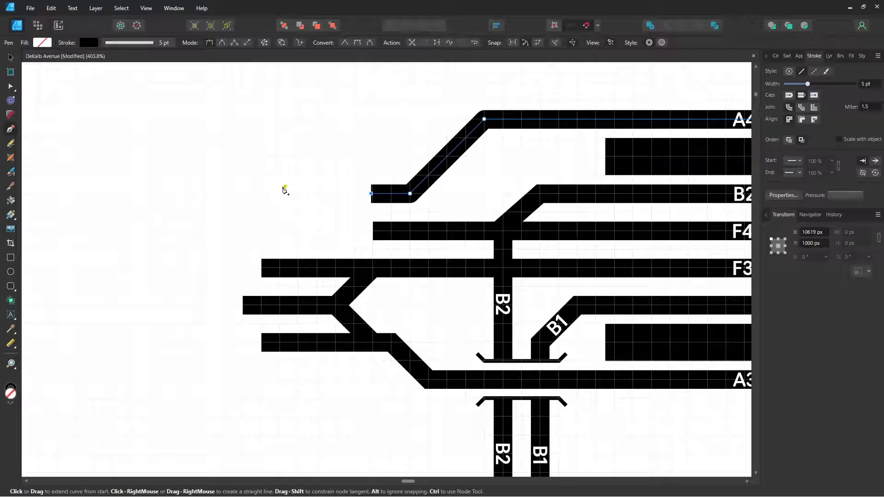
pyautogui.click(242, 194)
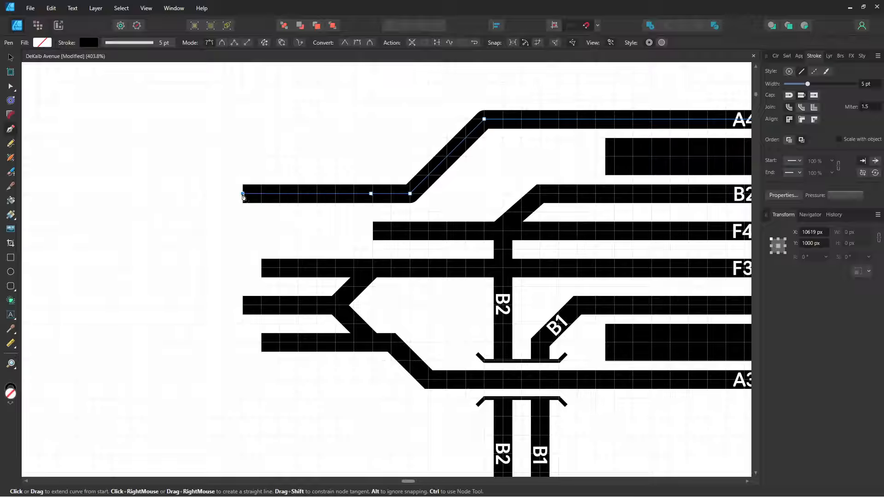
# - Extend the left ends of the F4, F3 and A3 tracks horizontally to X 10550 px, flush with the other track ends
pyautogui.keyDown('ctrl'); pyautogui.click(373, 230); pyautogui.keyUp('ctrl')
pyautogui.keyDown('ctrl'); pyautogui.click(373, 230); pyautogui.keyUp('ctrl')
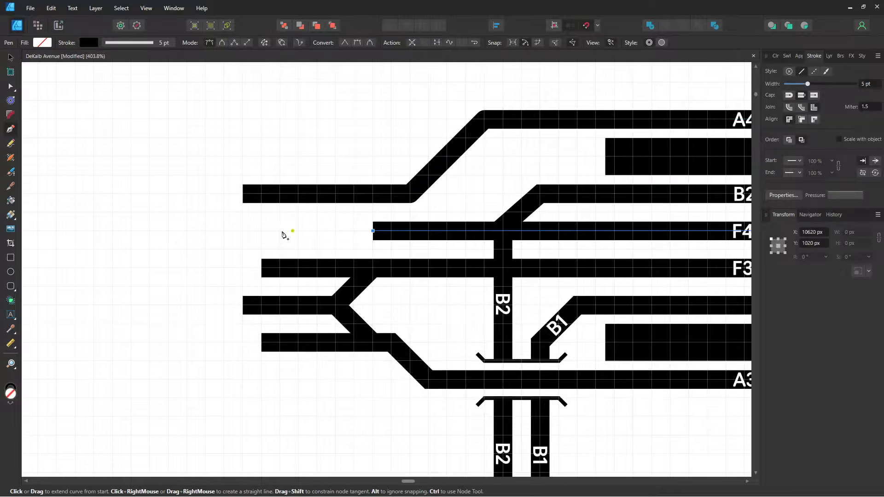
pyautogui.click(242, 230)
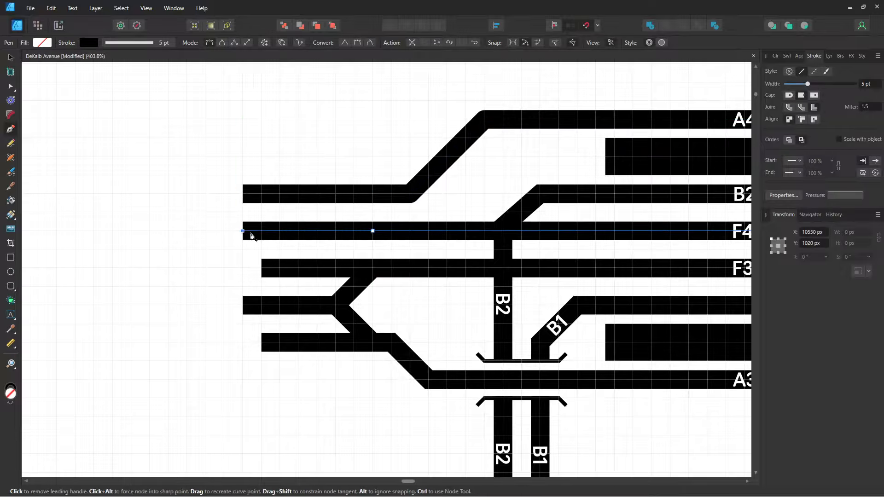
pyautogui.keyDown('ctrl'); pyautogui.click(266, 272); pyautogui.keyUp('ctrl')
pyautogui.keyDown('ctrl'); pyautogui.click(261, 268); pyautogui.keyUp('ctrl')
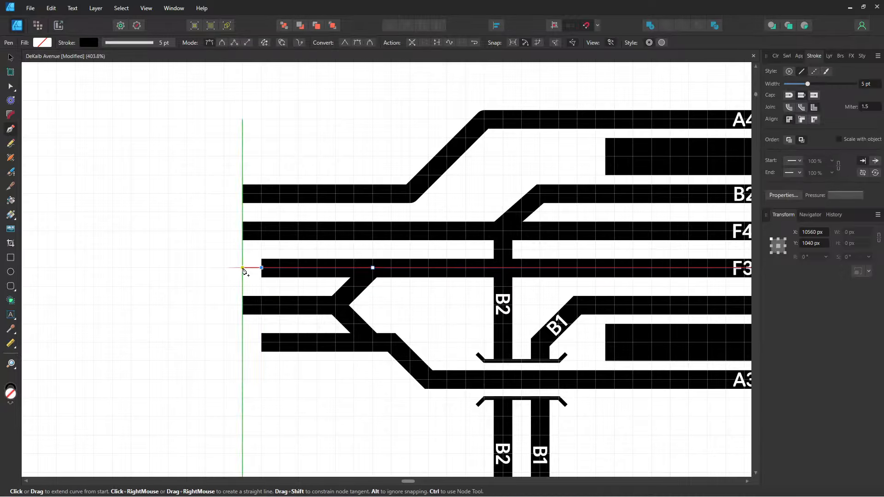
pyautogui.click(243, 267)
pyautogui.keyDown('ctrl'); pyautogui.click(266, 347); pyautogui.keyUp('ctrl')
pyautogui.keyDown('ctrl'); pyautogui.click(261, 343); pyautogui.keyUp('ctrl')
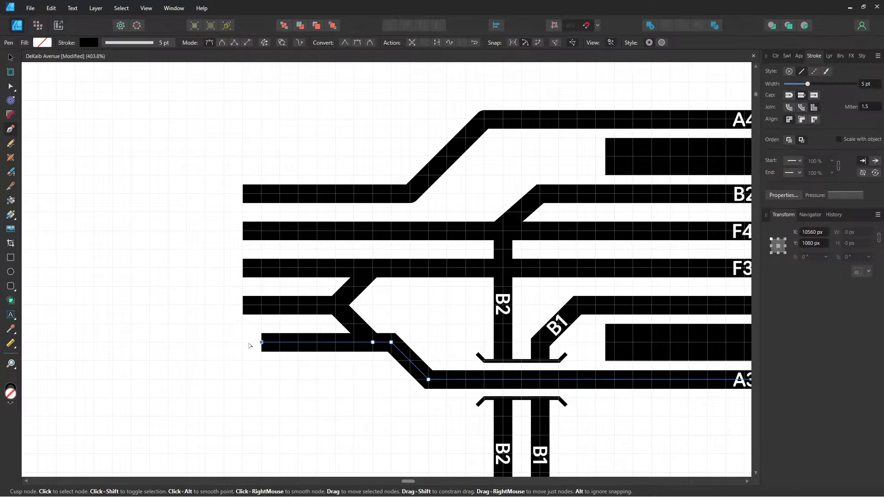
pyautogui.click(242, 342)
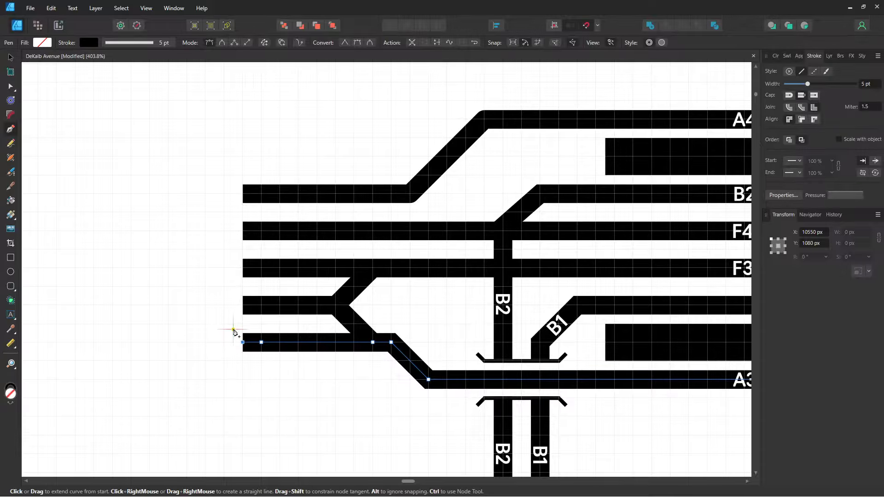
# - Examine the tracks from the B2 and B1 crossing rightward to the F4, F2 and B1 junctions
pyautogui.click(11, 59)
pyautogui.moveTo(594, 237); pyautogui.dragTo(489, 217)
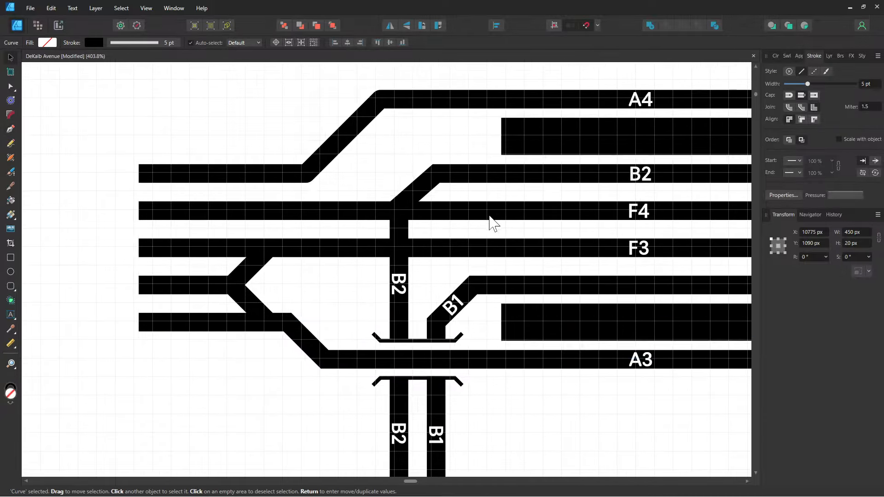
pyautogui.scroll(3, 488, 248)
pyautogui.scroll(-1, 381, 258)
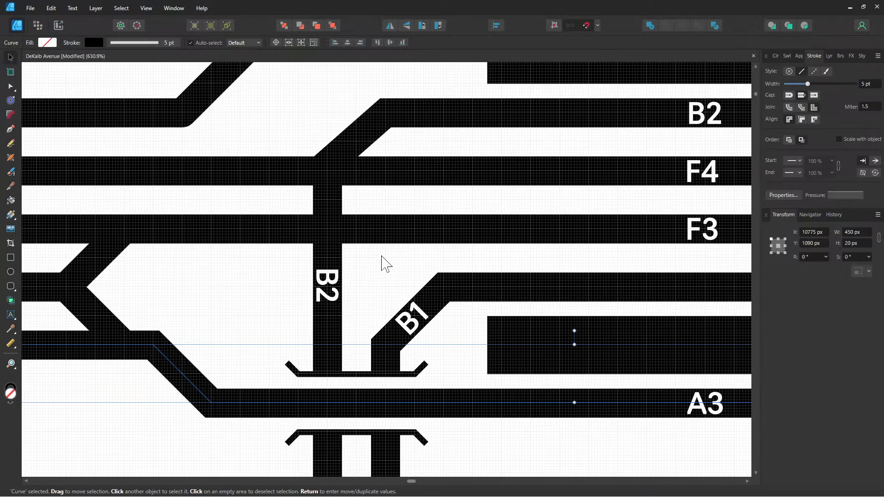
pyautogui.moveTo(367, 307); pyautogui.dragTo(101, 303)
pyautogui.moveTo(509, 281); pyautogui.dragTo(80, 306)
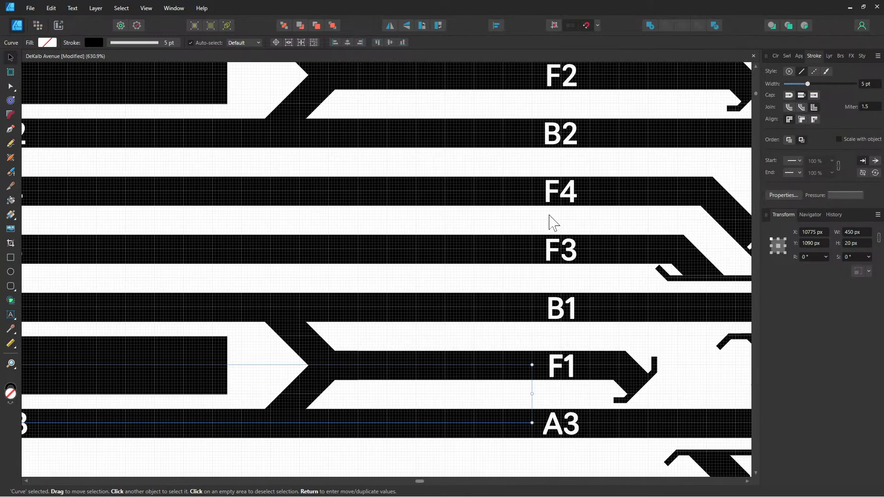
pyautogui.moveTo(551, 222); pyautogui.dragTo(266, 252)
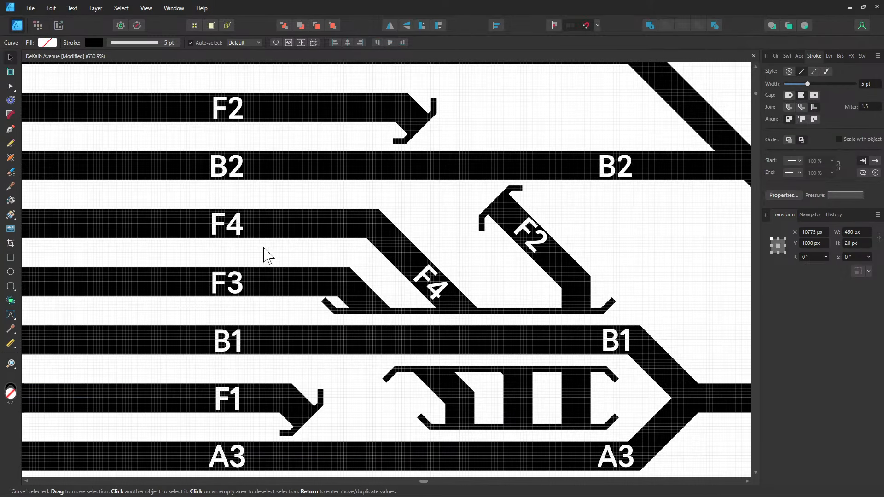
# - Try placing a copy of the F2 crossing's white rectangle and two brackets over the B2 bend at F4, rotated 90°
pyautogui.click(474, 205)
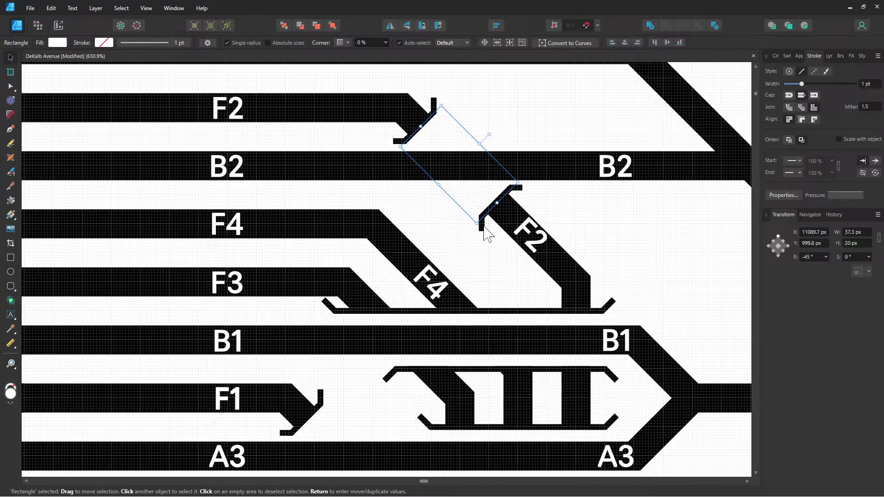
pyautogui.keyDown('shift'); pyautogui.click(481, 223); pyautogui.keyUp('shift')
pyautogui.keyDown('shift'); pyautogui.click(407, 139); pyautogui.keyUp('shift')
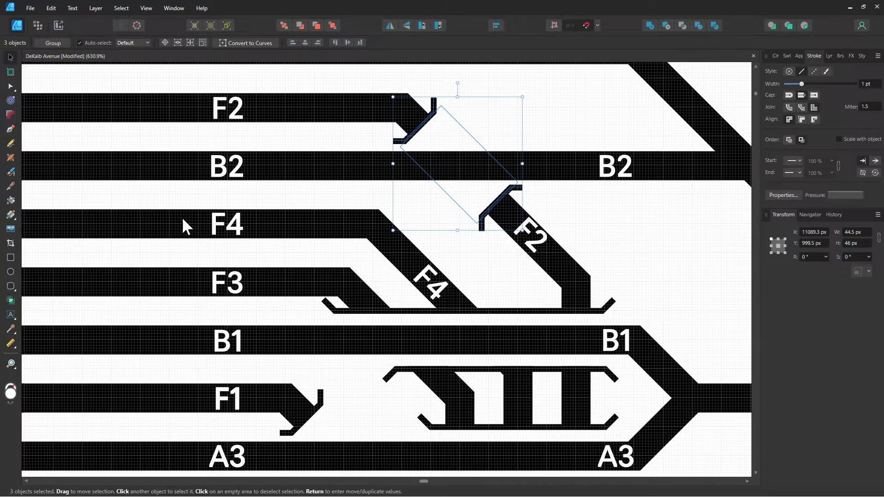
pyautogui.moveTo(182, 219); pyautogui.dragTo(678, 208)
pyautogui.moveTo(205, 166); pyautogui.dragTo(292, 154)
pyautogui.hotkey('ctrl', 'v')
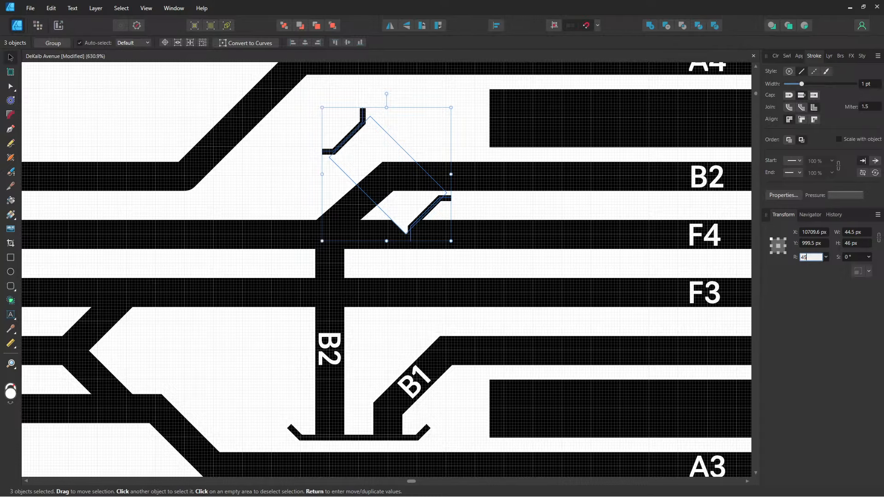
pyautogui.write('90')
pyautogui.press('Return')
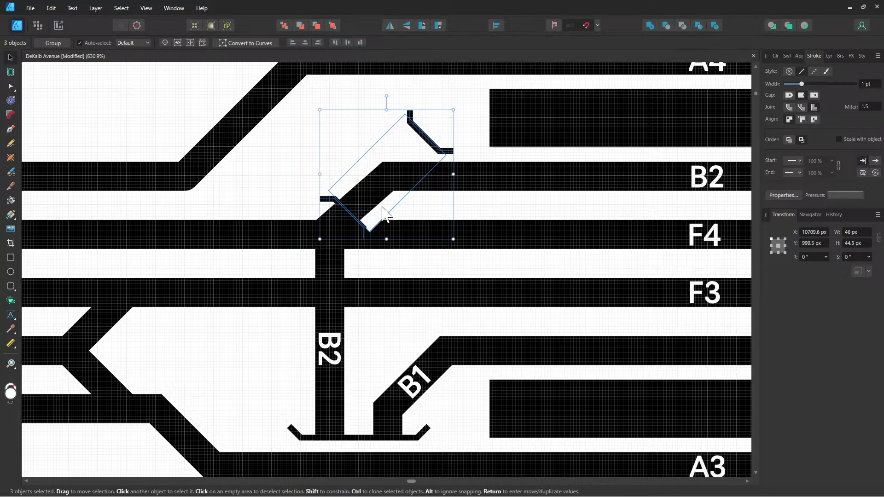
pyautogui.moveTo(383, 217); pyautogui.dragTo(362, 247)
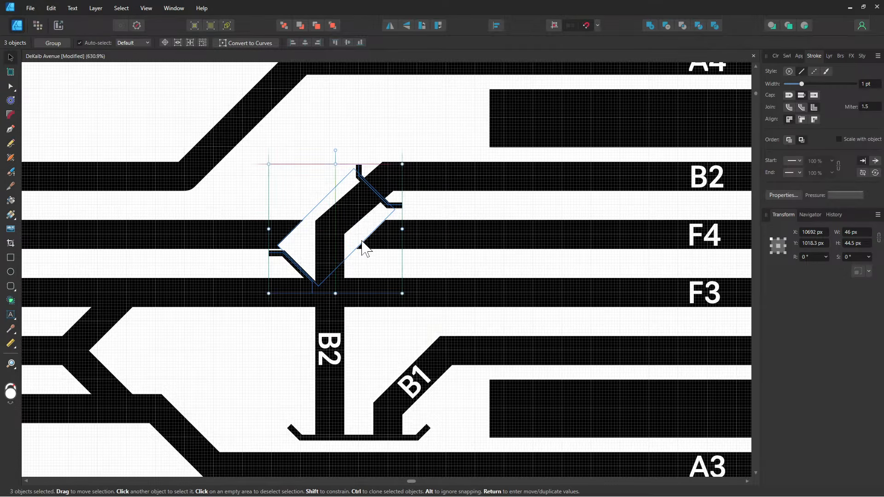
# - Undo the placement, rotation and duplication of the crossing pieces at the B2 bend
pyautogui.hotkey('ctrl', 'z')
pyautogui.hotkey('ctrl', 'z')
pyautogui.hotkey('ctrl', 'z')
pyautogui.hotkey('ctrl', 'z')
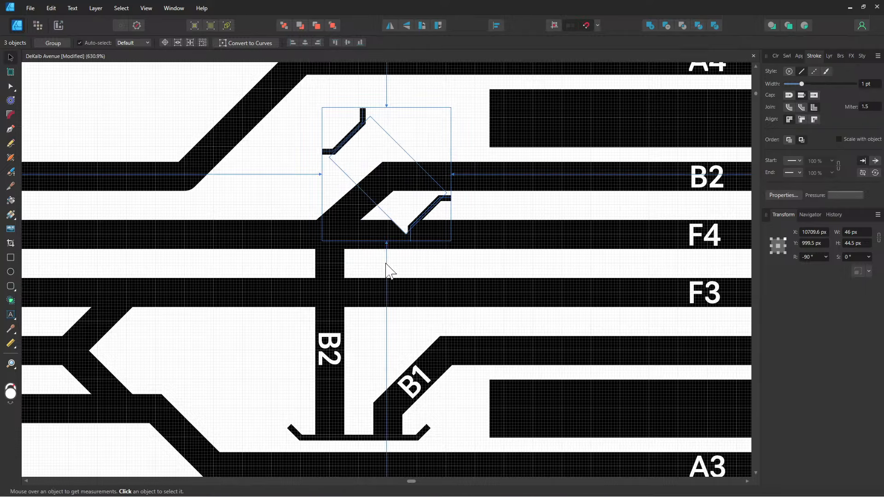
# - Duplicate the A3 crossing's white rectangle and two brackets onto the F4 track above B2, centred at X 10690 px, Y 1020 px
pyautogui.scroll(-3, 394, 275)
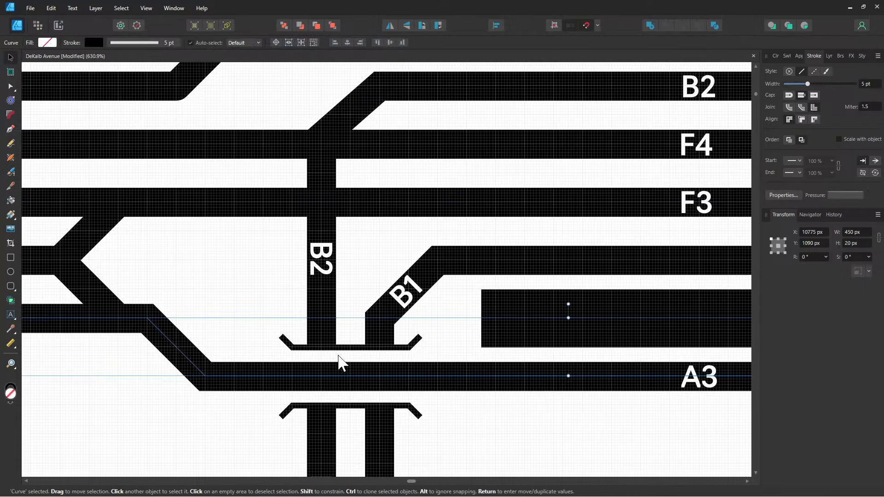
pyautogui.click(353, 356)
pyautogui.keyDown('shift'); pyautogui.click(416, 346); pyautogui.keyUp('shift')
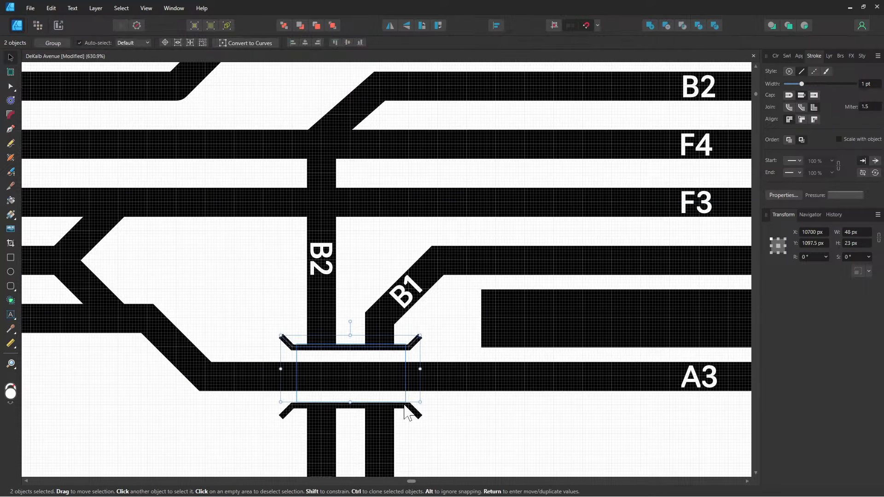
pyautogui.keyDown('shift'); pyautogui.click(405, 406); pyautogui.keyUp('shift')
pyautogui.hotkey('ctrl', 'j')
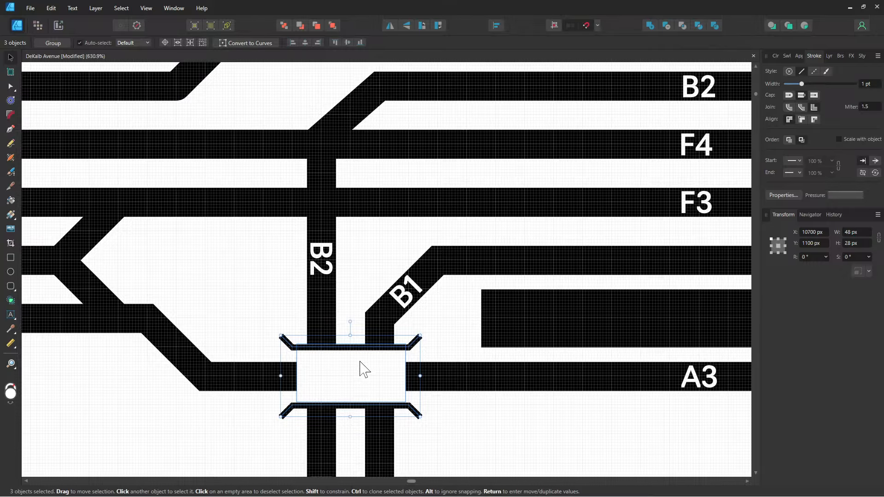
pyautogui.moveTo(361, 369); pyautogui.dragTo(329, 152)
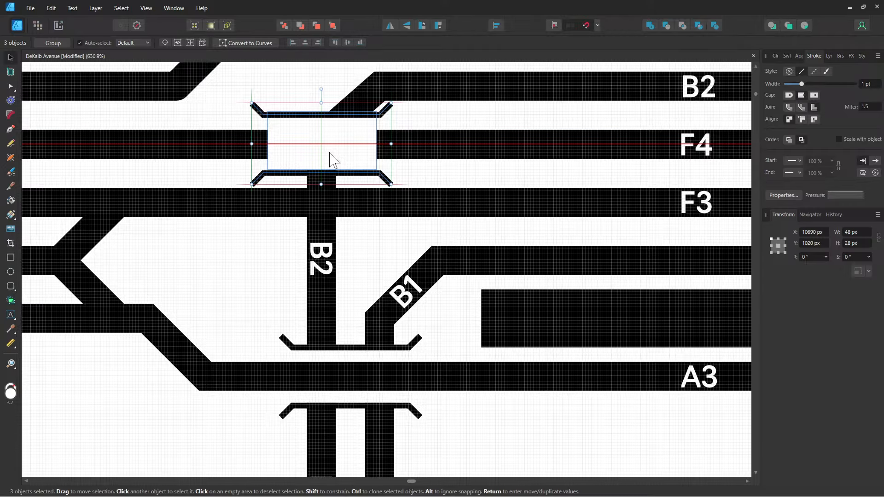
# - Convert the white rectangle of the new F4 crossing to curves
pyautogui.moveTo(334, 160); pyautogui.dragTo(271, 248)
pyautogui.scroll(2, 296, 131)
pyautogui.scroll(2, 295, 130)
pyautogui.click(447, 225)
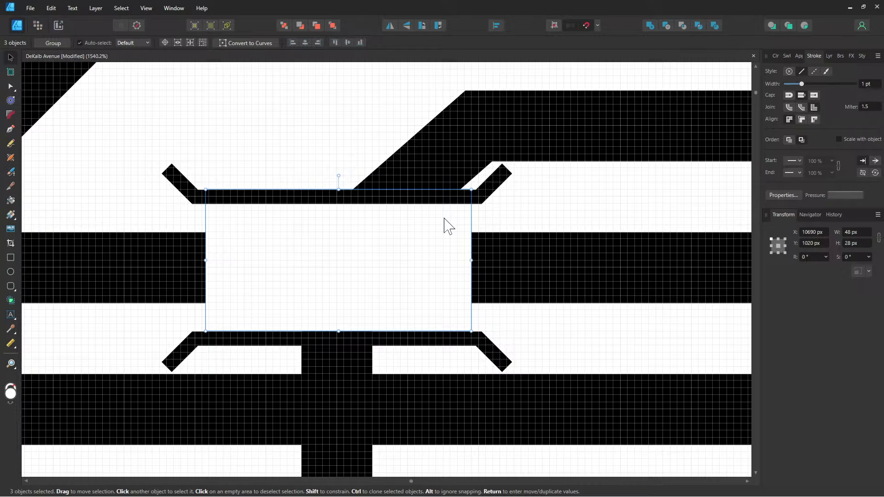
pyautogui.click(485, 198)
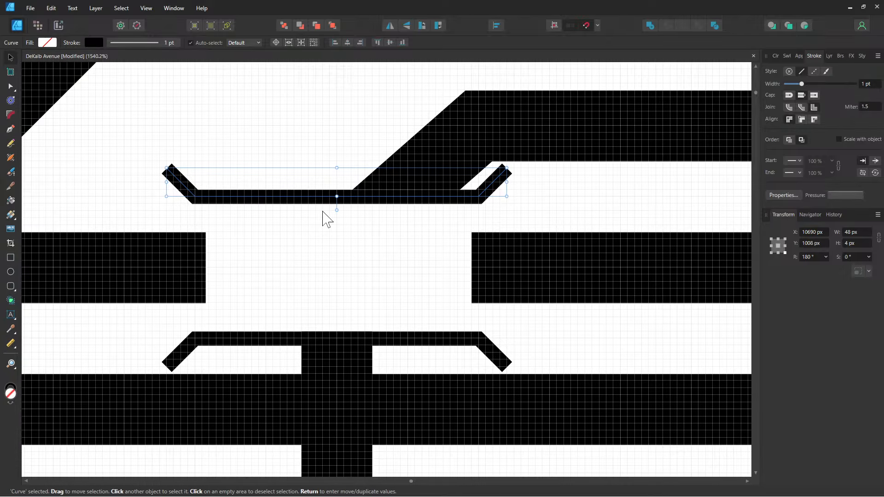
pyautogui.click(307, 230)
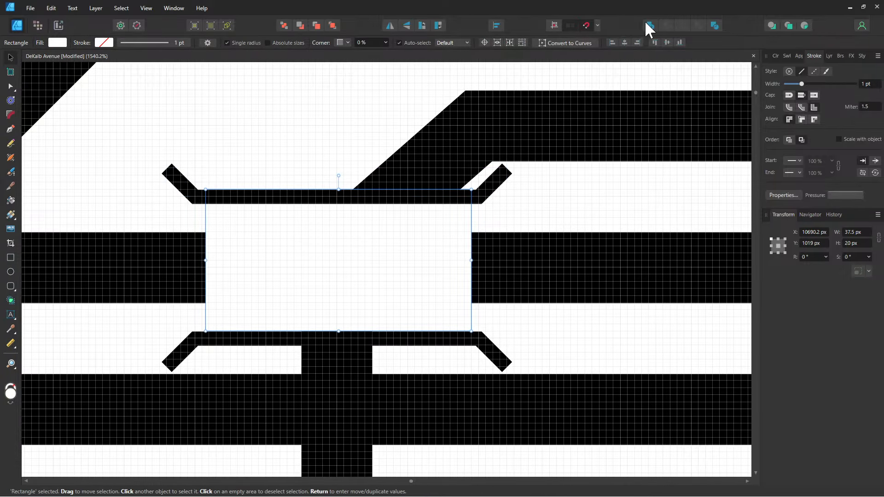
pyautogui.hotkey('ctrl', 'Return')
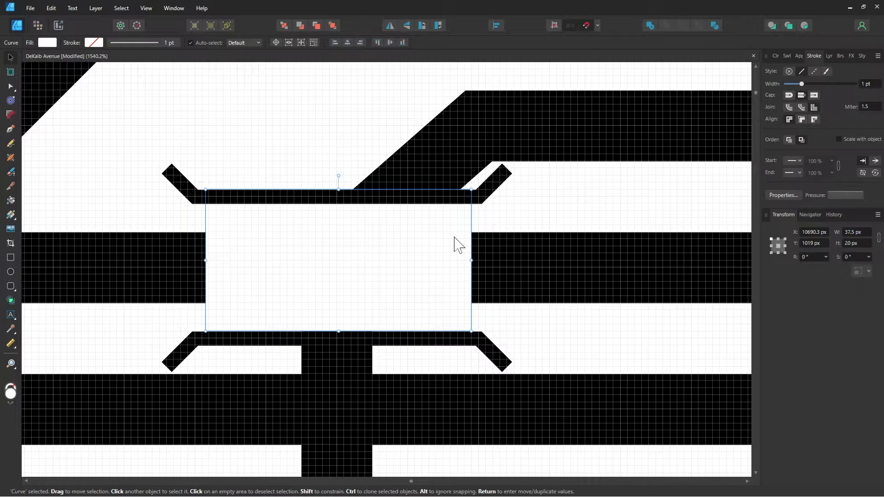
# - Try shifting the white F4 crossing shape down to Y 1022 px and return it to Y 1019 px
pyautogui.click(488, 223)
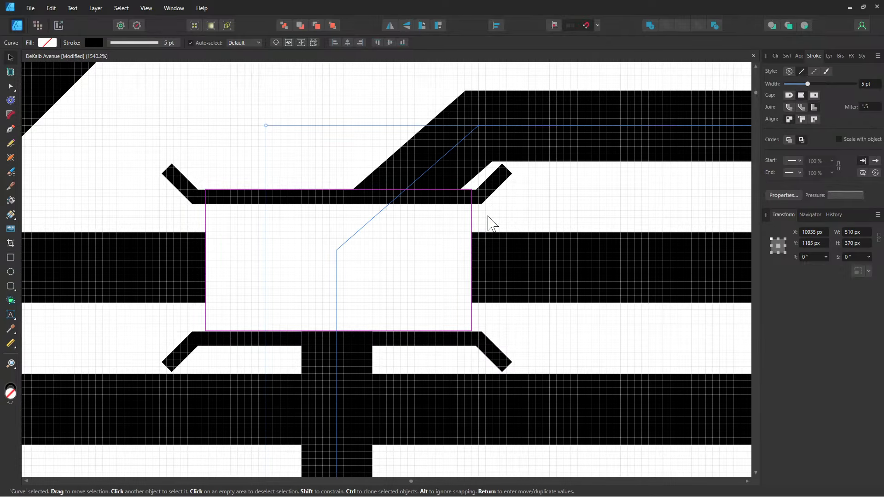
pyautogui.click(458, 231)
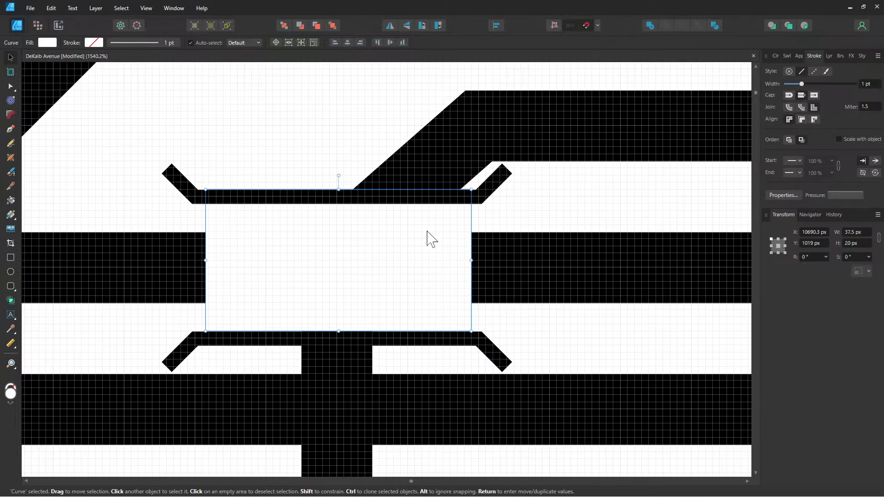
pyautogui.moveTo(428, 236)
pyautogui.mouseDown()
pyautogui.moveTo(440, 269)
pyautogui.moveTo(427, 252)
pyautogui.mouseUp()
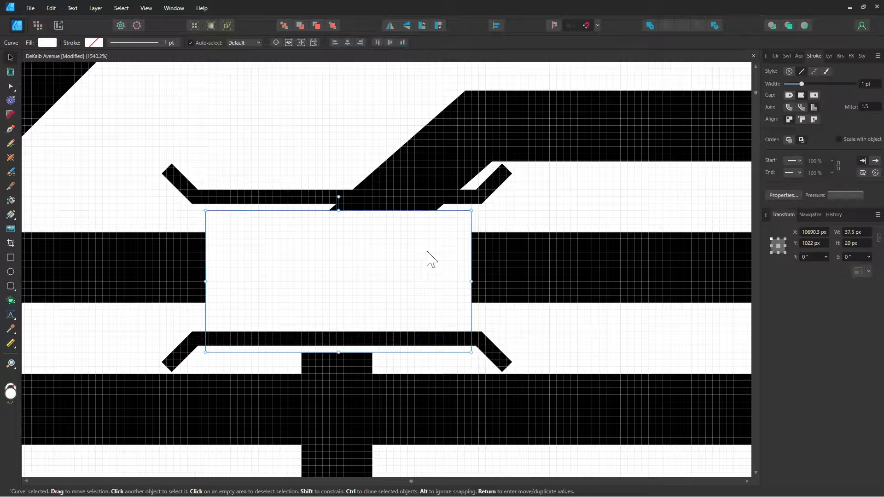
pyautogui.press('Up')
pyautogui.press('Up')
pyautogui.press('Up')
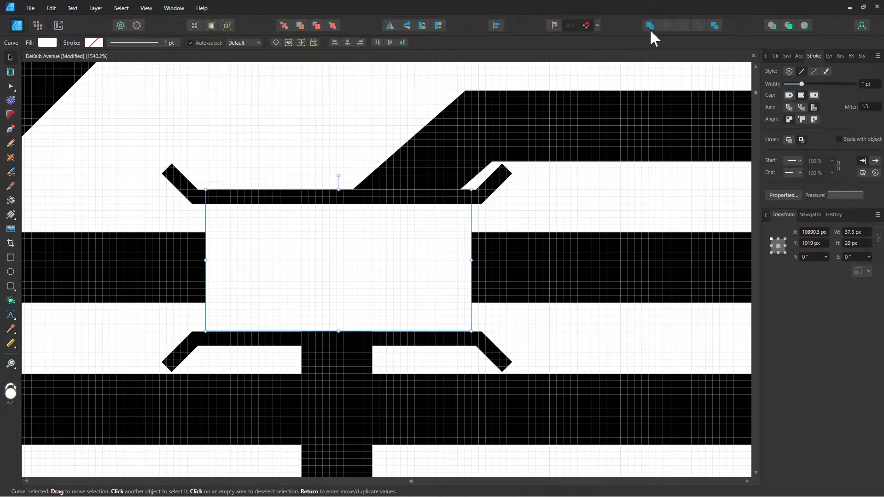
# - Add three nodes along the right edge of the white F4 crossing shape, including ones at Y 1014 px and Y 1022 px
pyautogui.click(10, 87)
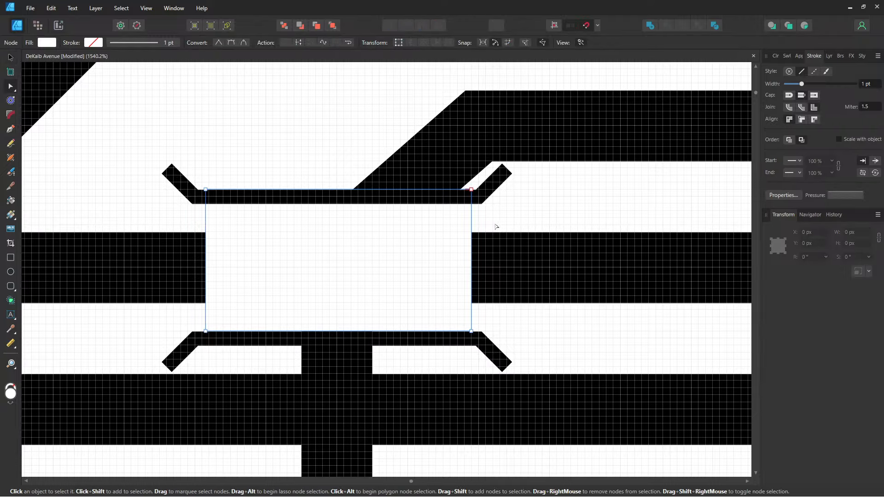
pyautogui.click(472, 225)
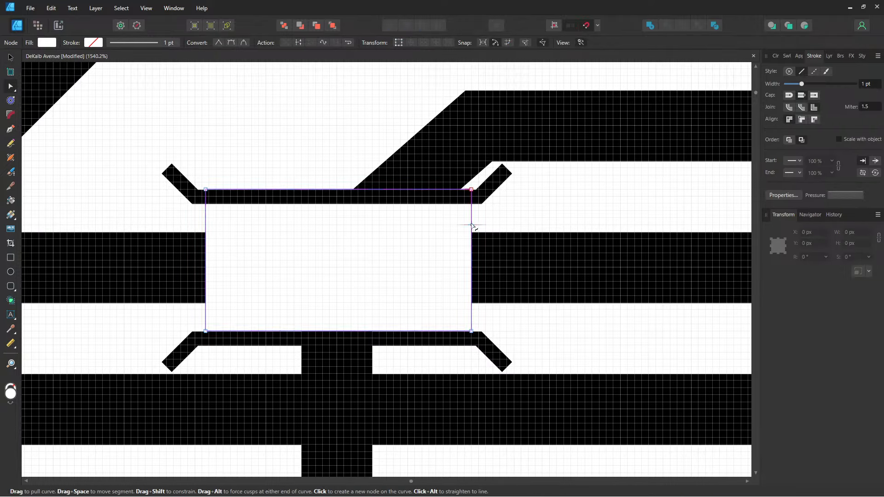
pyautogui.click(472, 254)
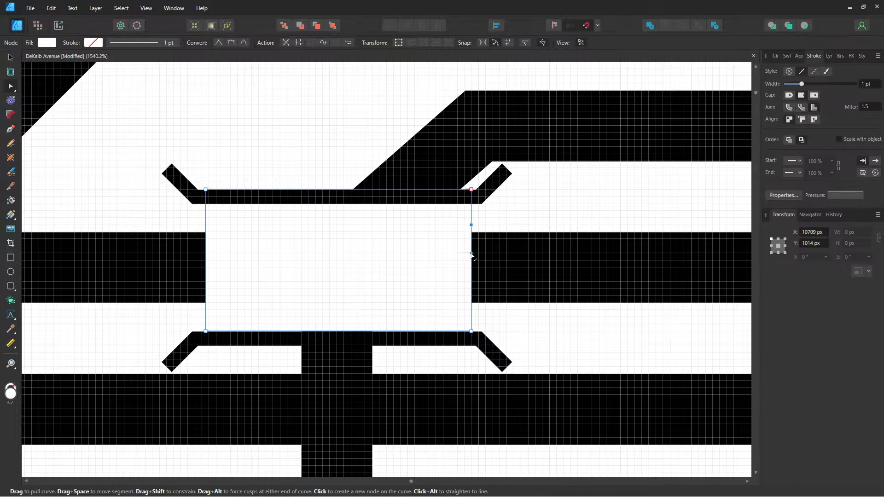
pyautogui.click(472, 281)
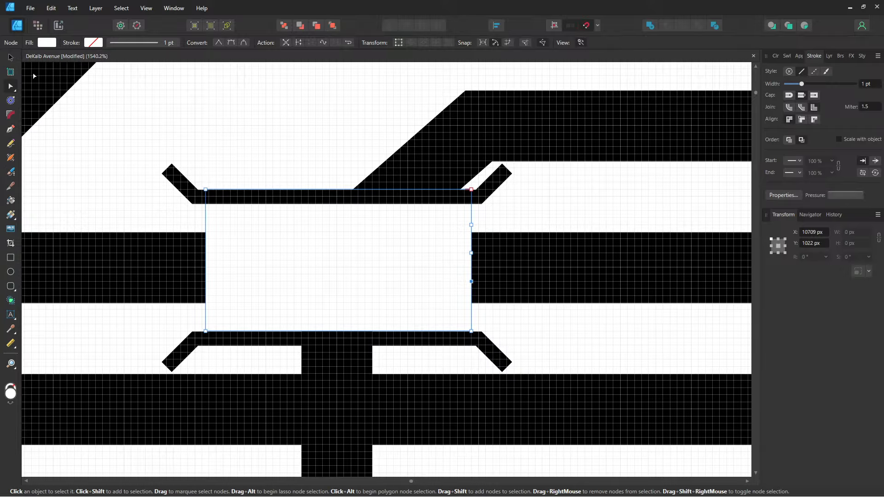
# - Try pulling the white crossing shape's upper-right nodes inward, and undo the node moves
pyautogui.click(10, 58)
pyautogui.click(10, 86)
pyautogui.moveTo(471, 190); pyautogui.dragTo(446, 291)
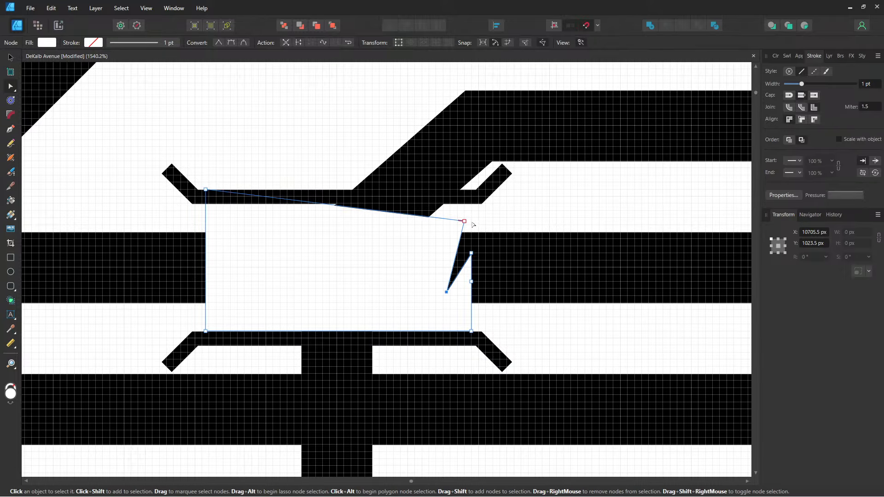
pyautogui.moveTo(464, 221); pyautogui.dragTo(440, 230)
pyautogui.hotkey('ctrl', 'z')
pyautogui.hotkey('ctrl', 'z')
pyautogui.hotkey('ctrl', 'z')
pyautogui.hotkey('ctrl', 'z')
pyautogui.hotkey('ctrl', 'z')
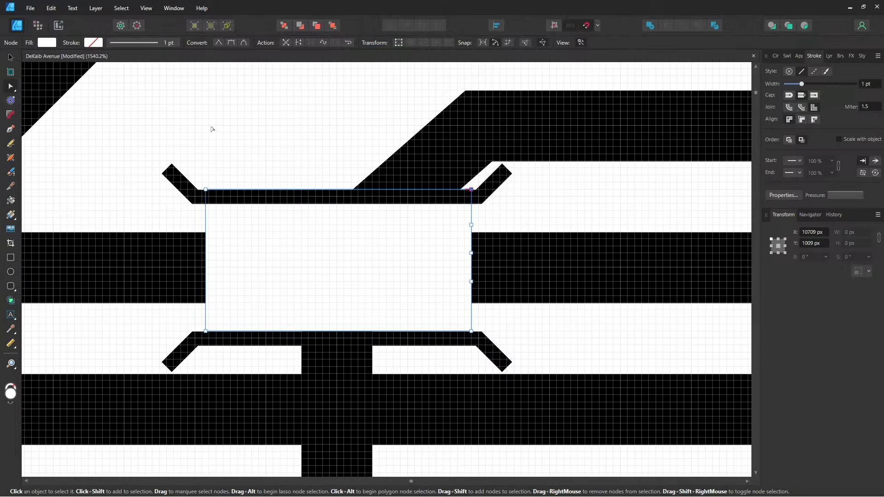
# - Select the F4 track and bring up the document's layer list
pyautogui.click(211, 128)
pyautogui.scroll(-4, 229, 192)
pyautogui.scroll(-3, 368, 216)
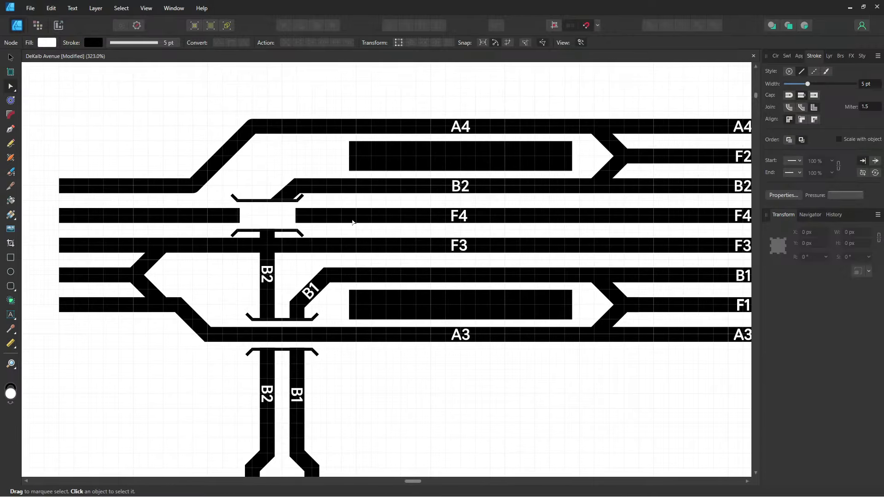
pyautogui.click(353, 221)
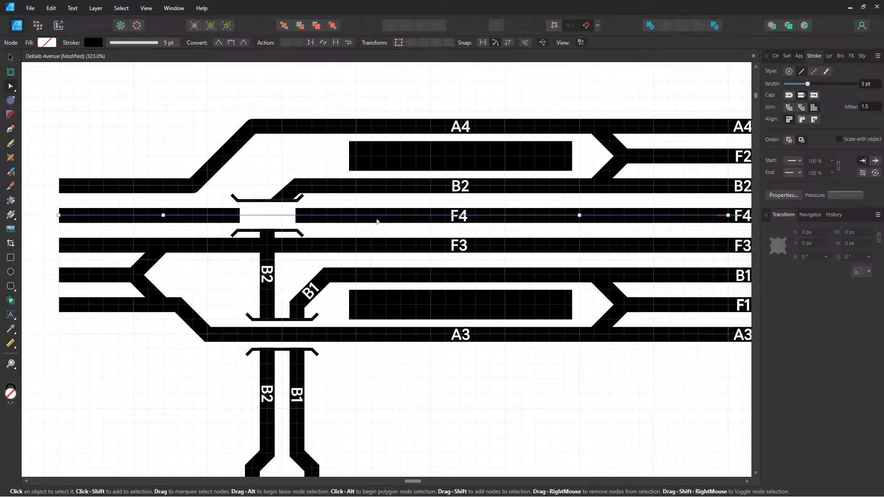
pyautogui.click(829, 56)
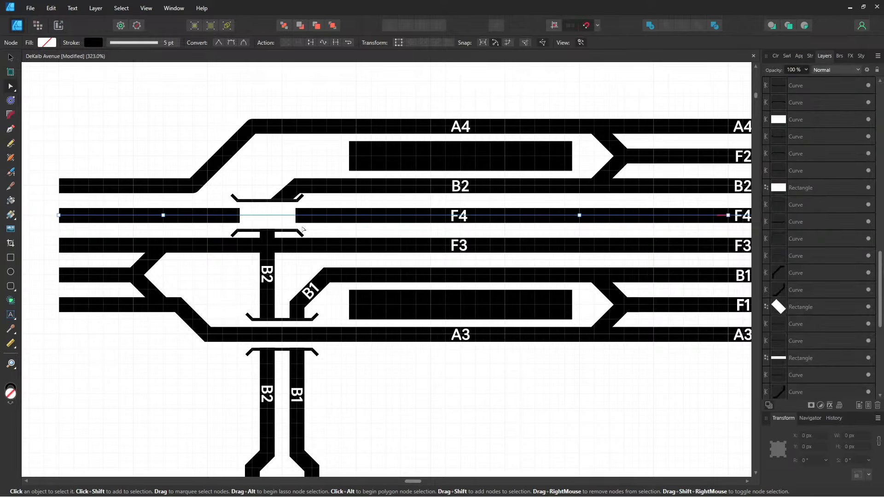
# - Try moving the F4 track directly below the A4 label in the layer order, check its crossings, and undo the reordering
pyautogui.scroll(3, 799, 179)
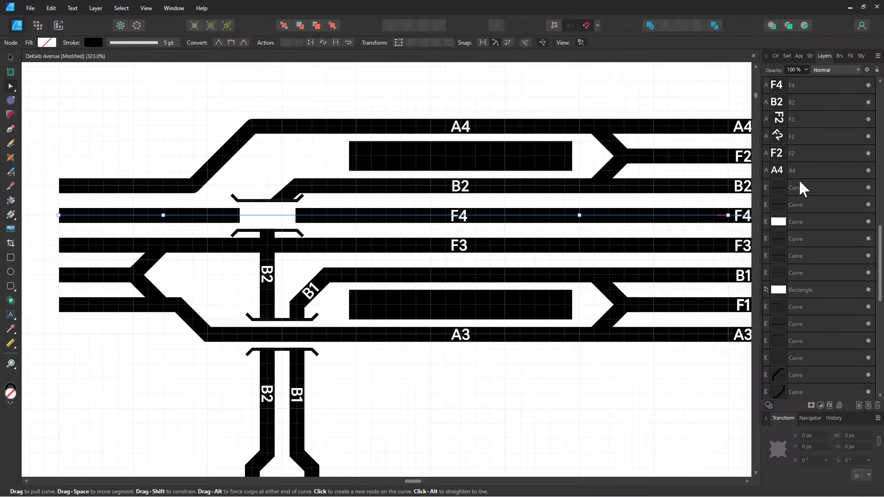
pyautogui.scroll(-1, 801, 186)
pyautogui.scroll(6, 780, 187)
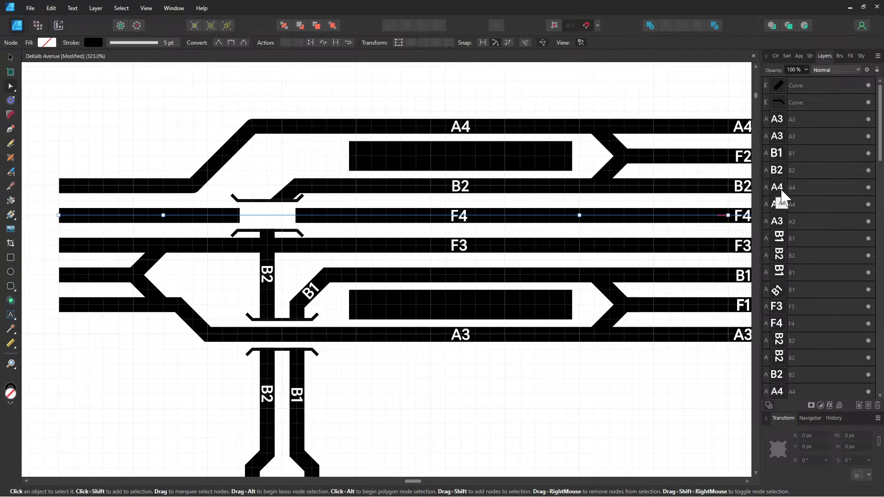
pyautogui.scroll(-5, 780, 188)
pyautogui.scroll(-6, 780, 187)
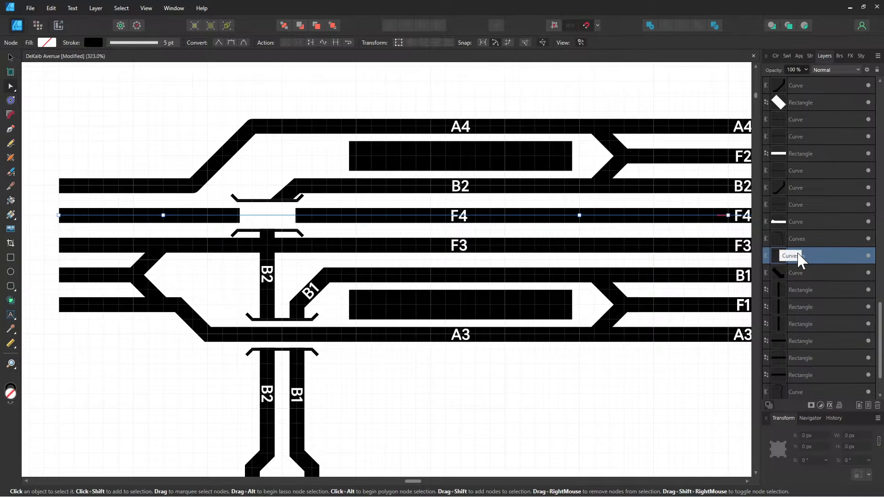
pyautogui.scroll(2, 801, 266)
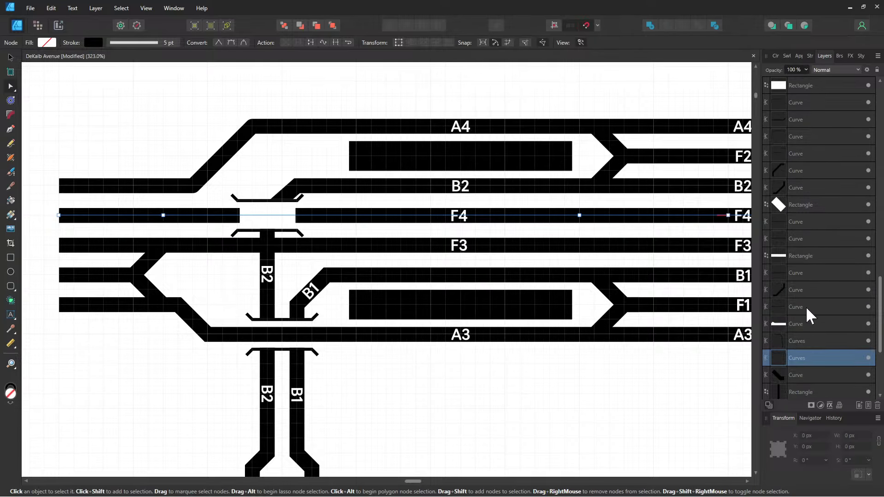
pyautogui.scroll(6, 824, 159)
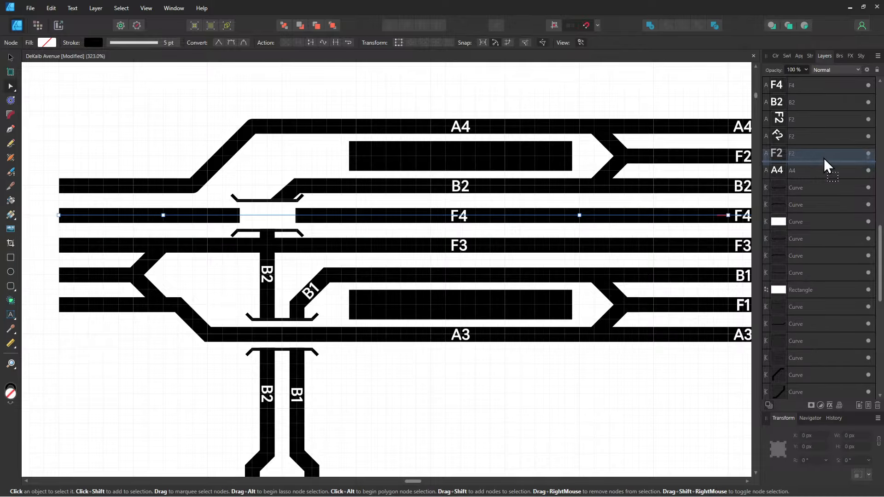
pyautogui.moveTo(824, 173); pyautogui.dragTo(823, 177)
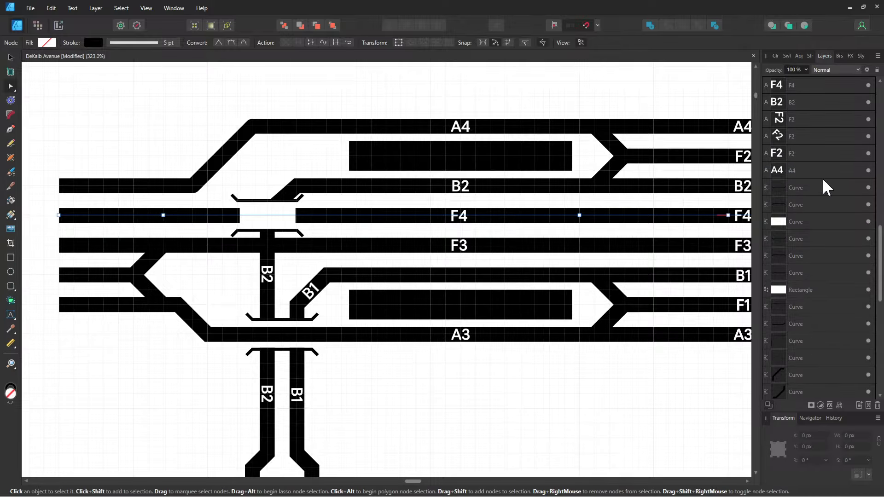
pyautogui.hscroll(6, 673, 219)
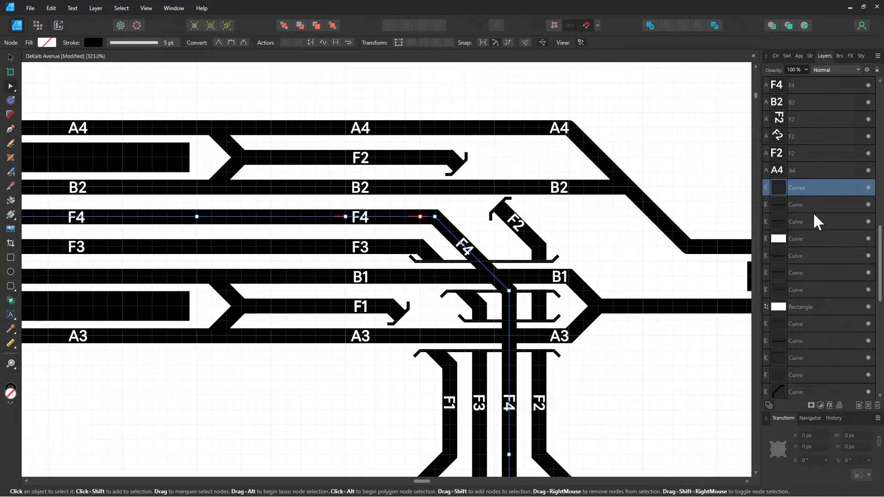
pyautogui.hotkey('ctrl', 'z')
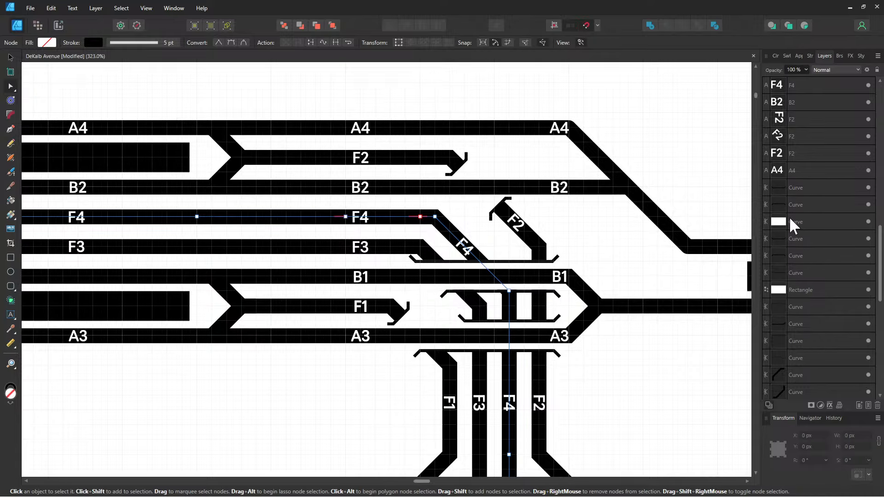
# - Examine where the F4 track sits in the layer order relative to the white F4 crossing shape and its two brackets
pyautogui.hscroll(-4, 495, 215)
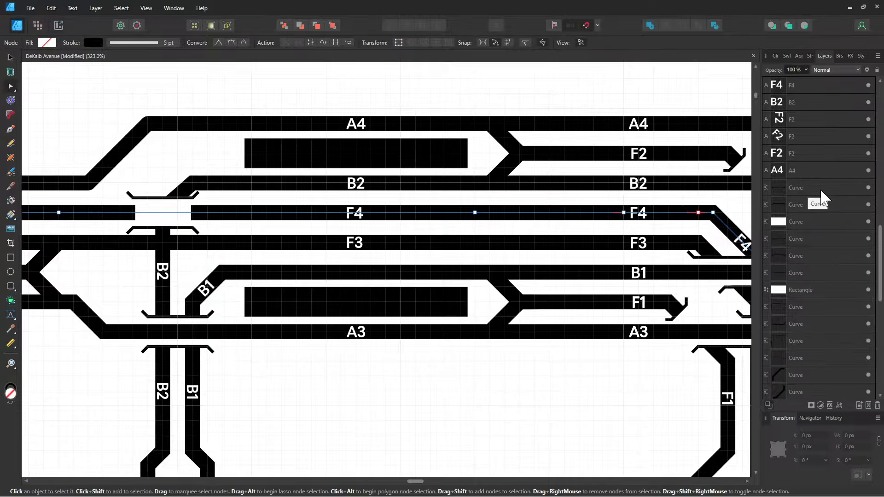
pyautogui.click(820, 190)
pyautogui.keyDown('shift'); pyautogui.click(803, 208); pyautogui.keyUp('shift')
pyautogui.keyDown('shift'); pyautogui.click(794, 225); pyautogui.keyUp('shift')
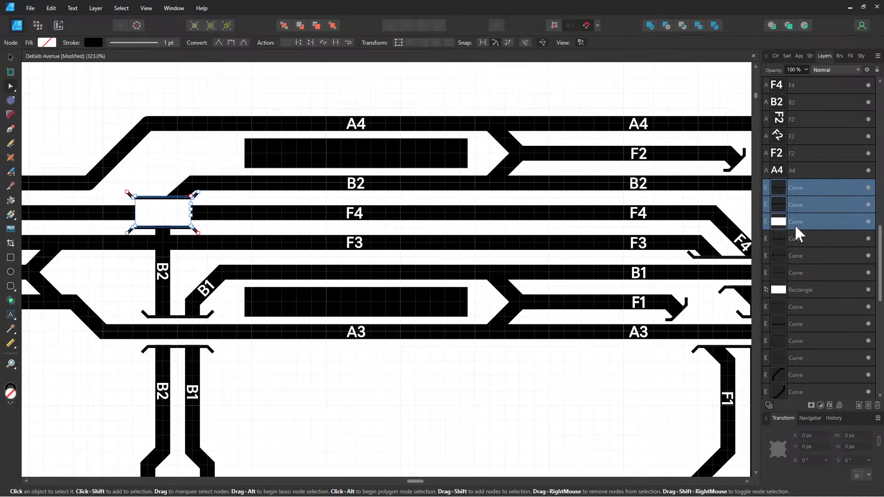
pyautogui.scroll(-3, 794, 223)
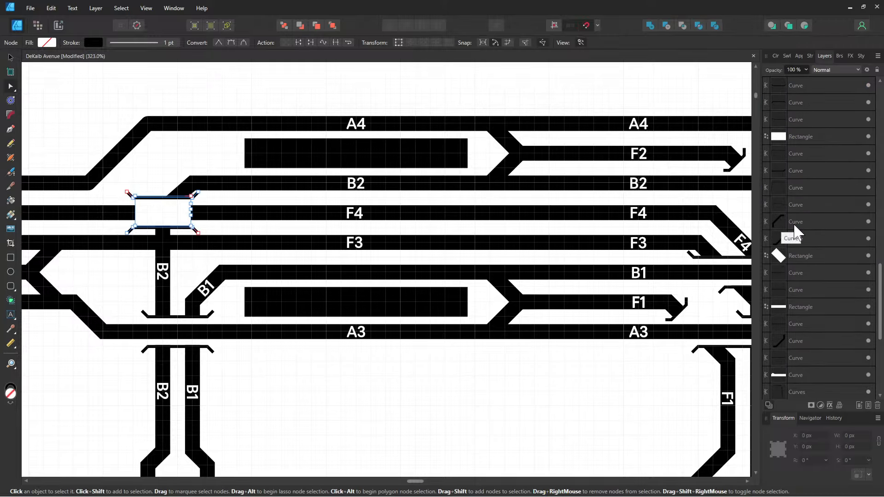
pyautogui.scroll(1, 797, 252)
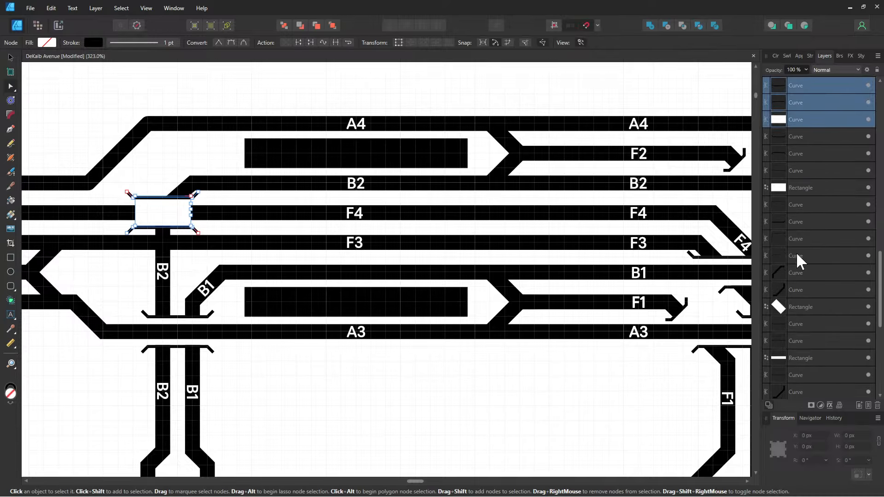
pyautogui.scroll(1, 796, 252)
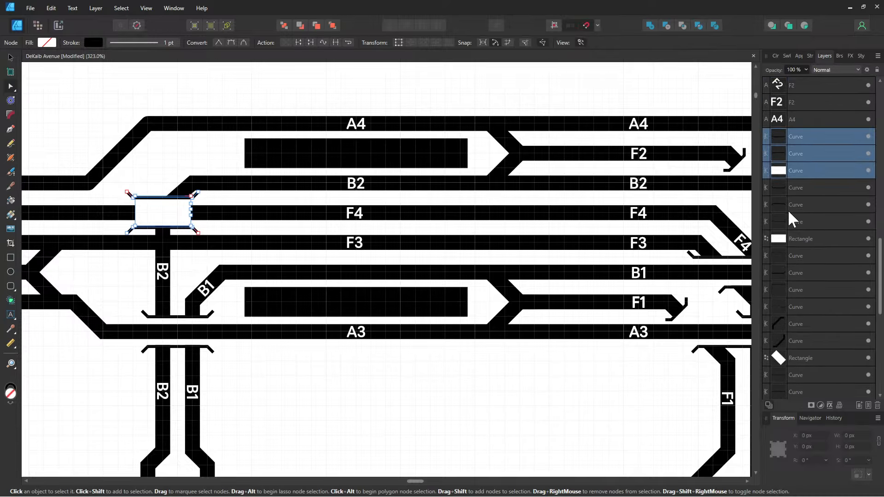
pyautogui.click(454, 214)
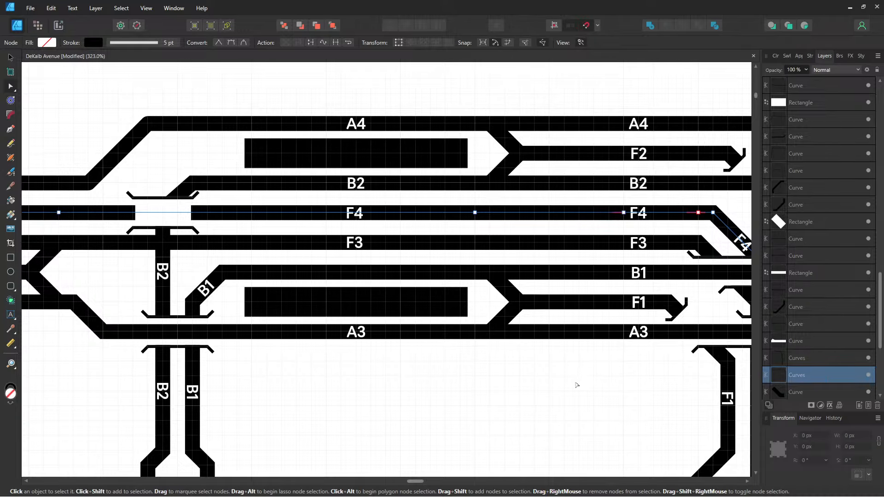
# - Try moving the white F4 crossing shape and its two brackets directly below the F4 track in the layer order
pyautogui.hscroll(2, 509, 387)
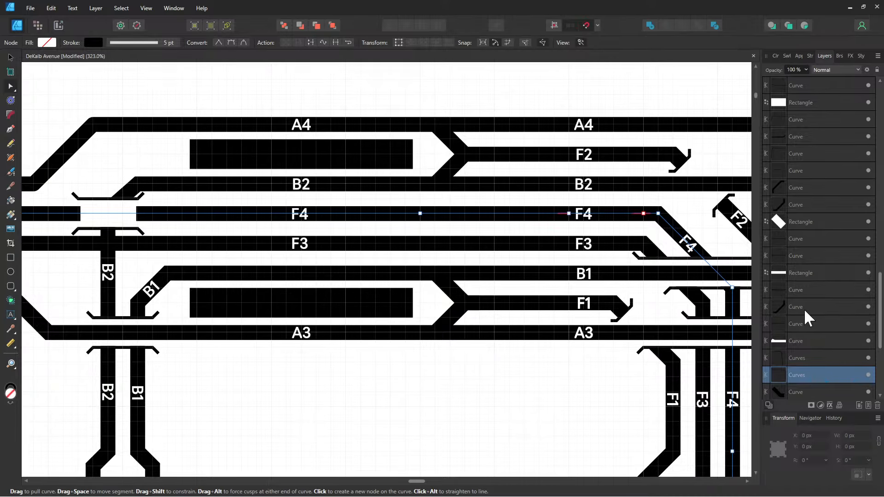
pyautogui.scroll(4, 803, 308)
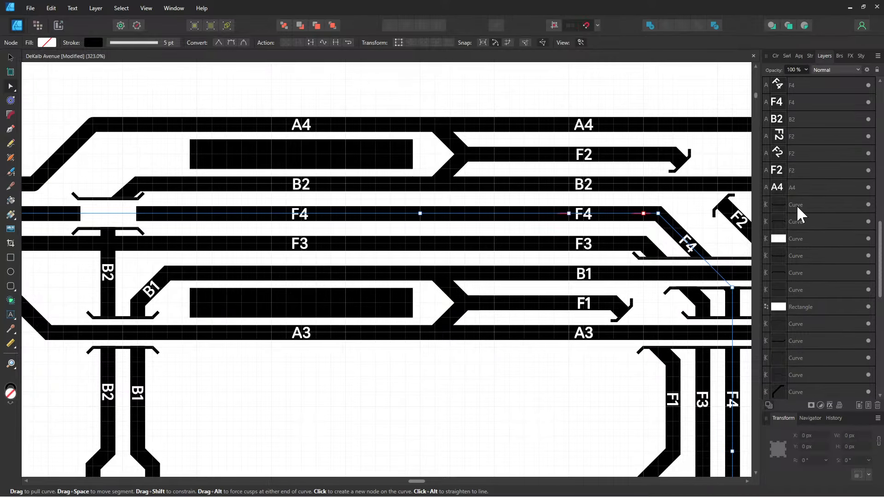
pyautogui.click(797, 206)
pyautogui.keyDown('shift'); pyautogui.click(794, 222); pyautogui.keyUp('shift')
pyautogui.keyDown('shift'); pyautogui.click(791, 241); pyautogui.keyUp('shift')
pyautogui.scroll(-4, 791, 241)
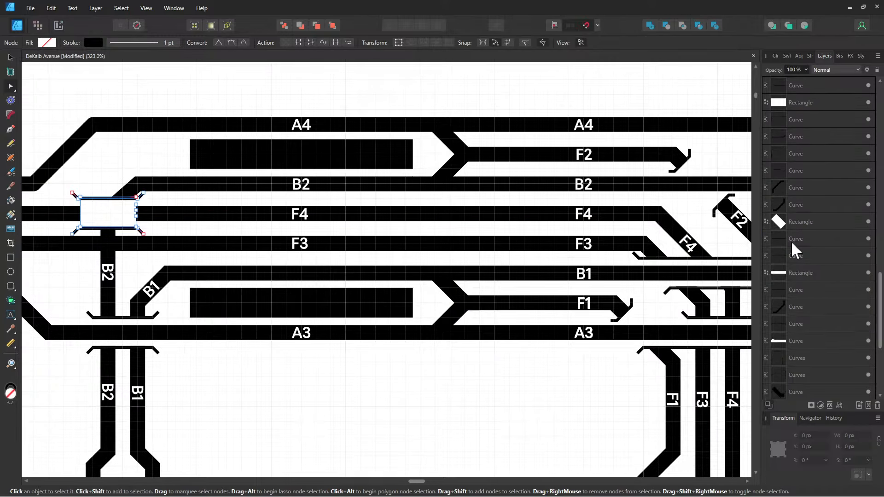
pyautogui.scroll(1, 791, 200)
pyautogui.moveTo(784, 89); pyautogui.dragTo(805, 328)
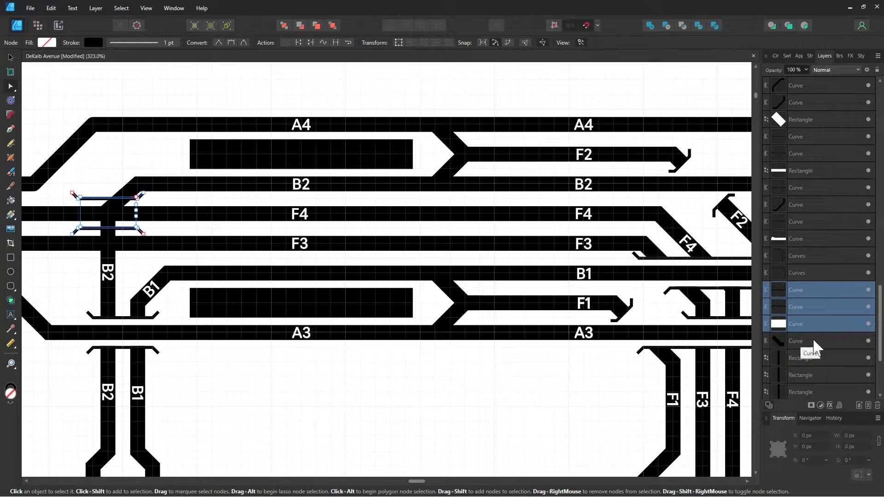
# - Check the layer positions of the F3 and F4 tracks relative to the B2 crossing's shape and brackets
pyautogui.keyDown('shift'); pyautogui.click(803, 272); pyautogui.keyUp('shift')
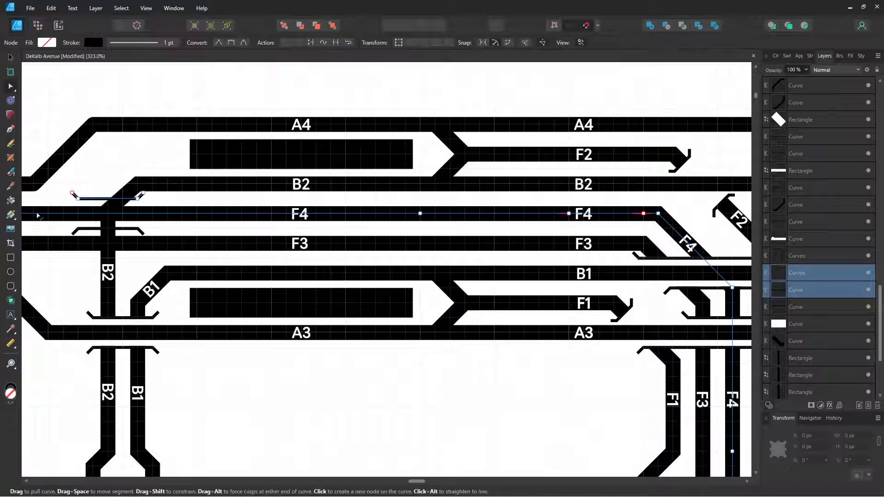
pyautogui.click(56, 243)
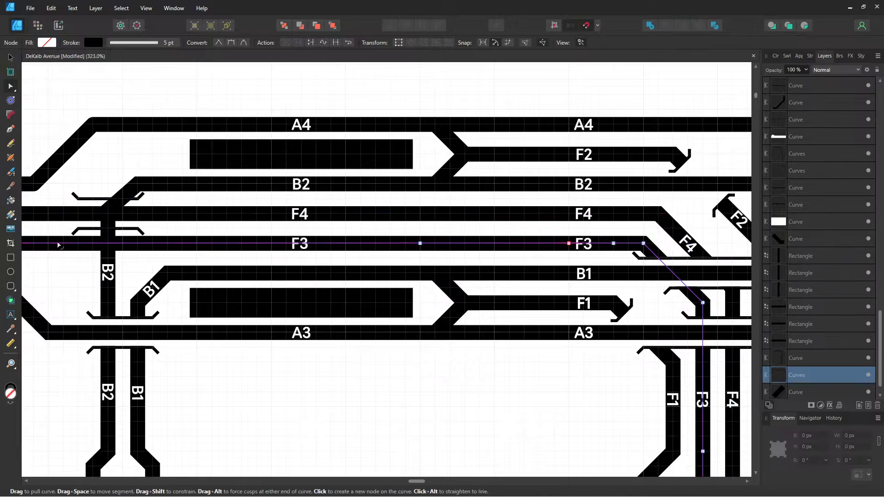
pyautogui.click(56, 218)
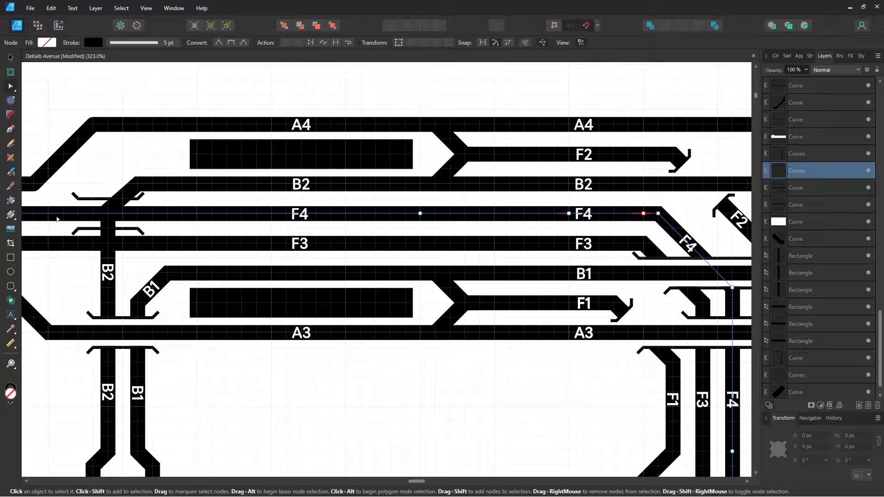
pyautogui.scroll(-1, 798, 270)
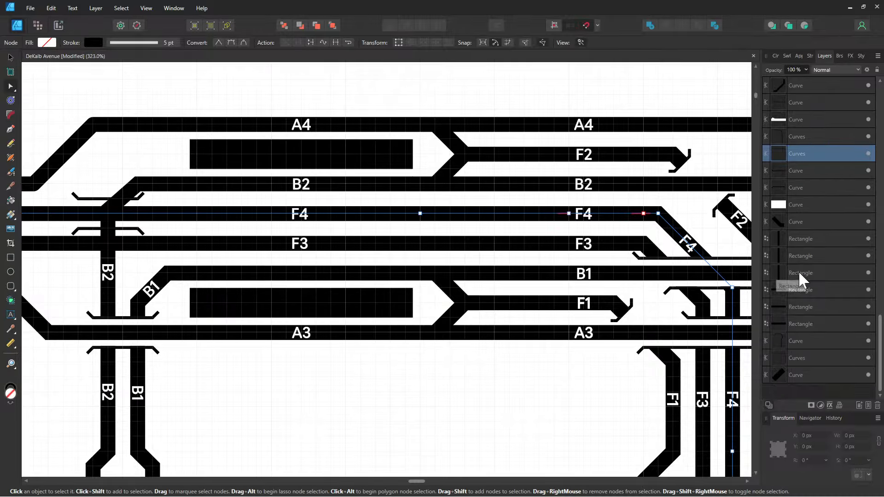
pyautogui.scroll(1, 799, 270)
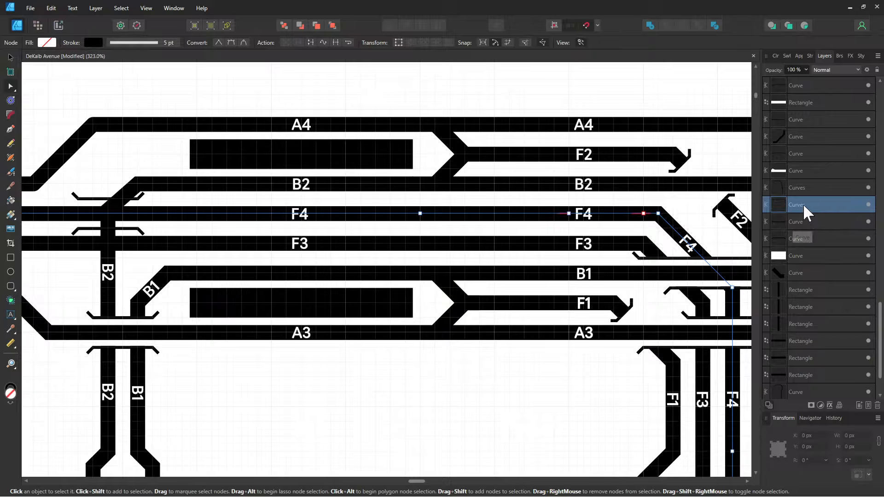
# - Try moving the B2 track directly below the F2 crossing's slanted white rectangle in the layer order, and undo the reordering
pyautogui.click(400, 187)
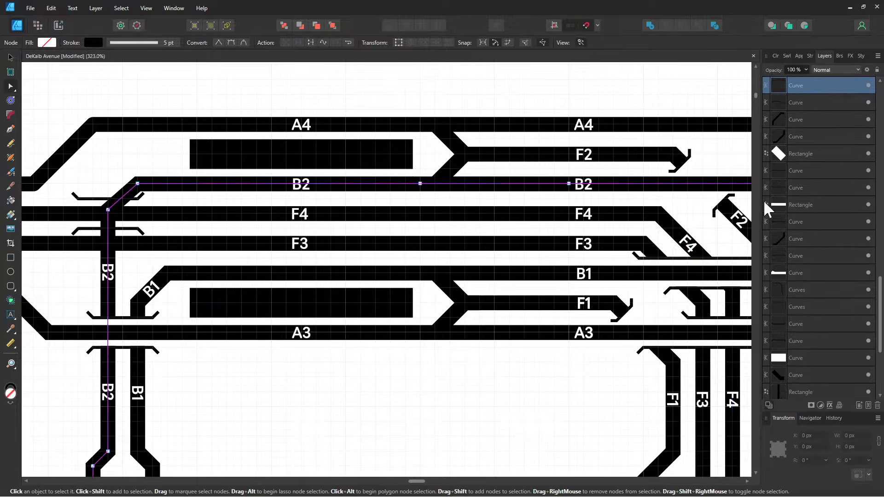
pyautogui.scroll(1, 826, 204)
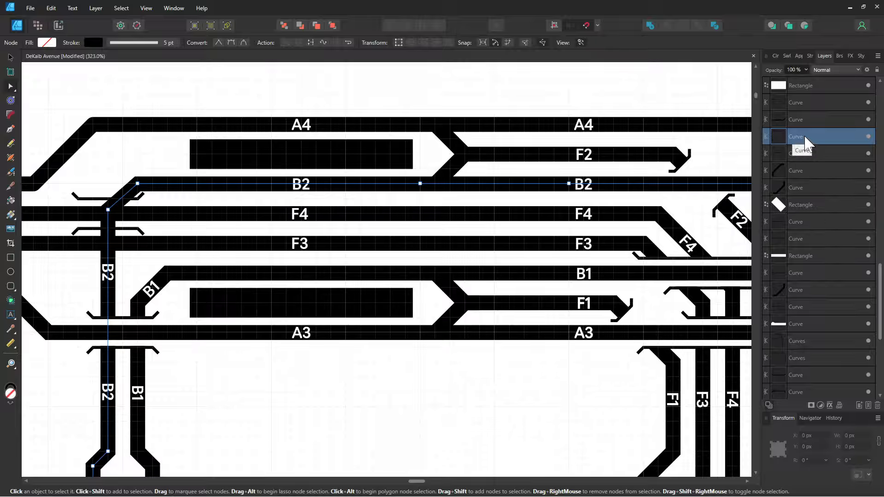
pyautogui.moveTo(805, 138)
pyautogui.mouseDown()
pyautogui.moveTo(807, 212)
pyautogui.moveTo(809, 146)
pyautogui.mouseUp()
pyautogui.hotkey('ctrl', 'z')
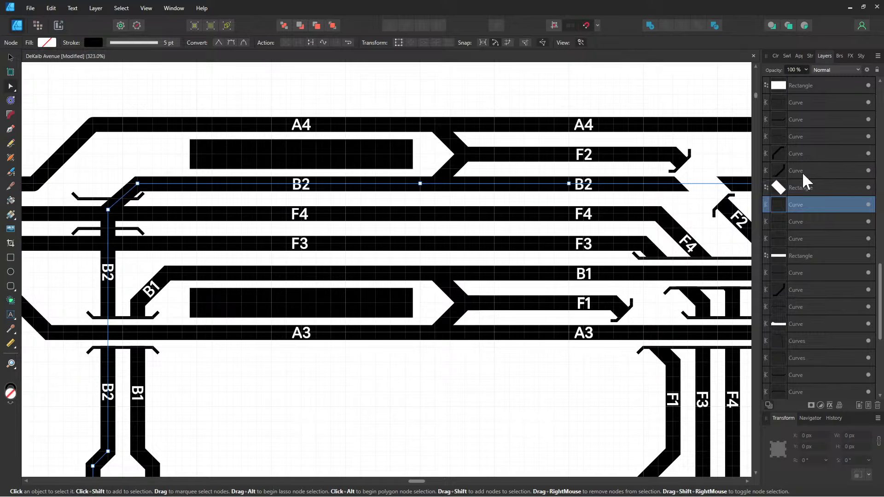
pyautogui.hotkey('ctrl', 'z')
# - Try moving the B2 track with the F2 crossing's two brackets and slanted rectangle below the next white bar in the layer order
pyautogui.keyDown('shift'); pyautogui.click(801, 174); pyautogui.keyUp('shift')
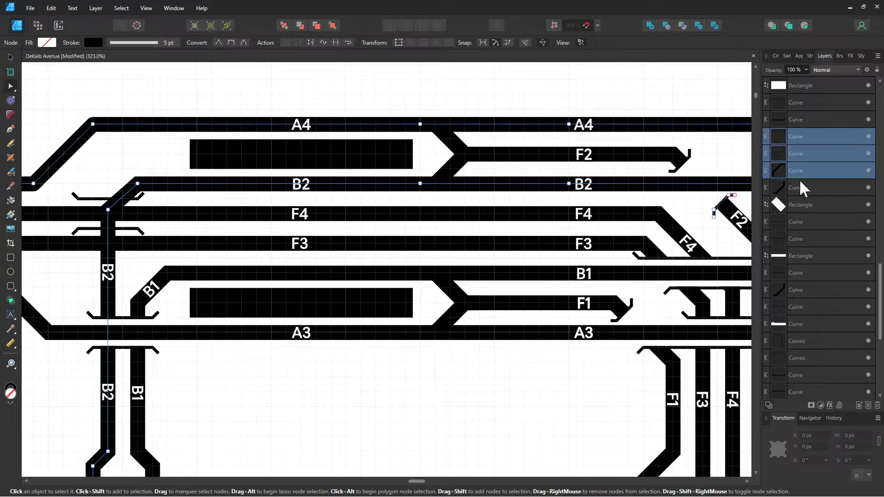
pyautogui.click(803, 138)
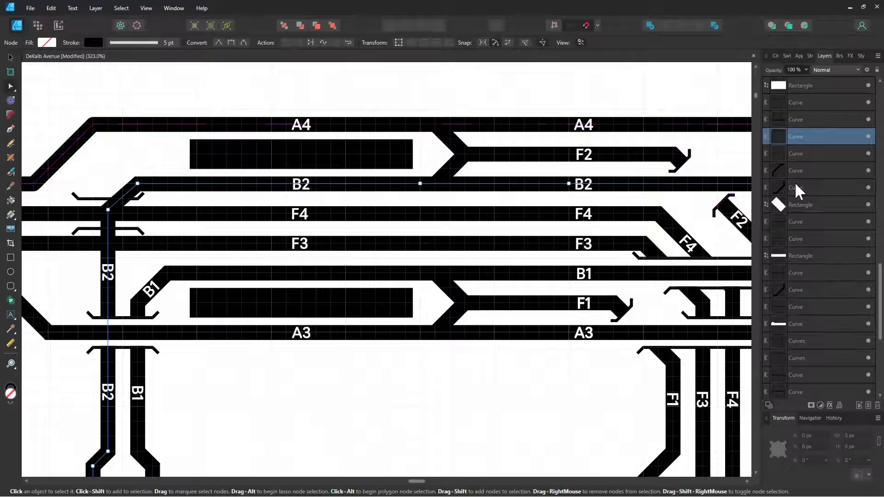
pyautogui.keyDown('ctrl'); pyautogui.click(794, 183); pyautogui.keyUp('ctrl')
pyautogui.keyDown('ctrl'); pyautogui.click(795, 169); pyautogui.keyUp('ctrl')
pyautogui.keyDown('ctrl'); pyautogui.click(789, 201); pyautogui.keyUp('ctrl')
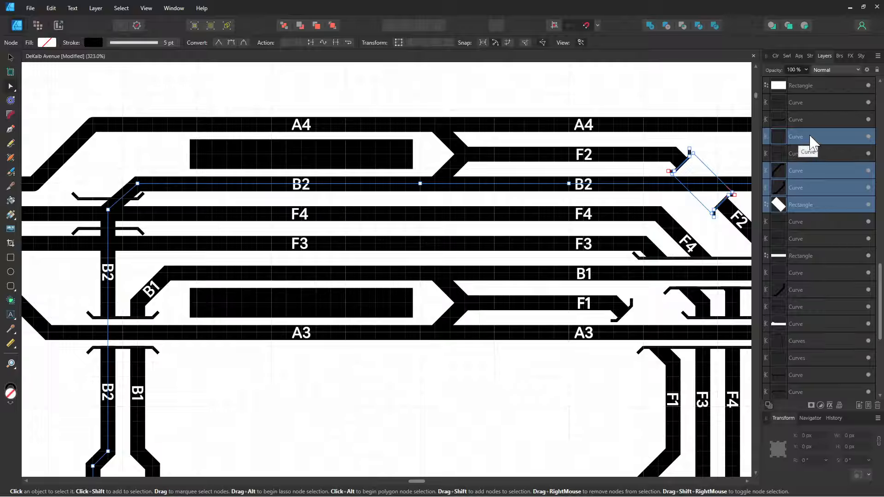
pyautogui.moveTo(809, 138); pyautogui.dragTo(803, 258)
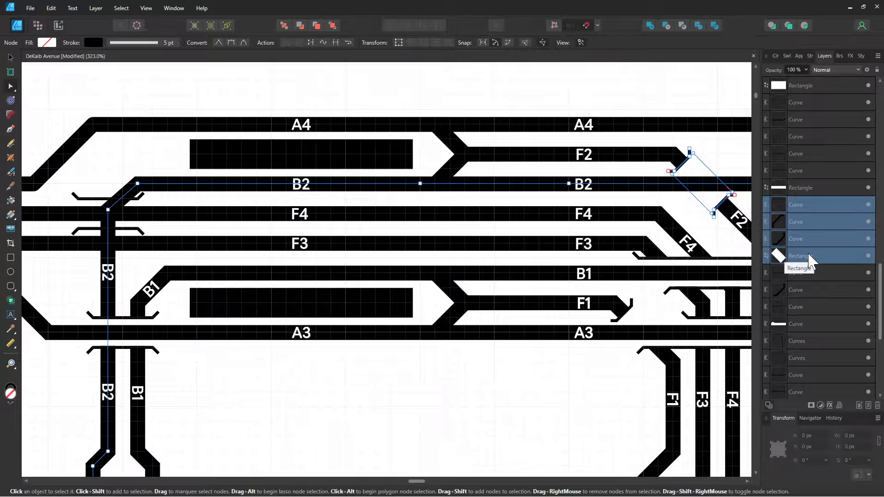
# - Try moving the B2 track and F2 crossing pieces directly below the F4 track in the layer order, and undo it
pyautogui.scroll(-3, 807, 253)
pyautogui.moveTo(790, 147); pyautogui.dragTo(800, 263)
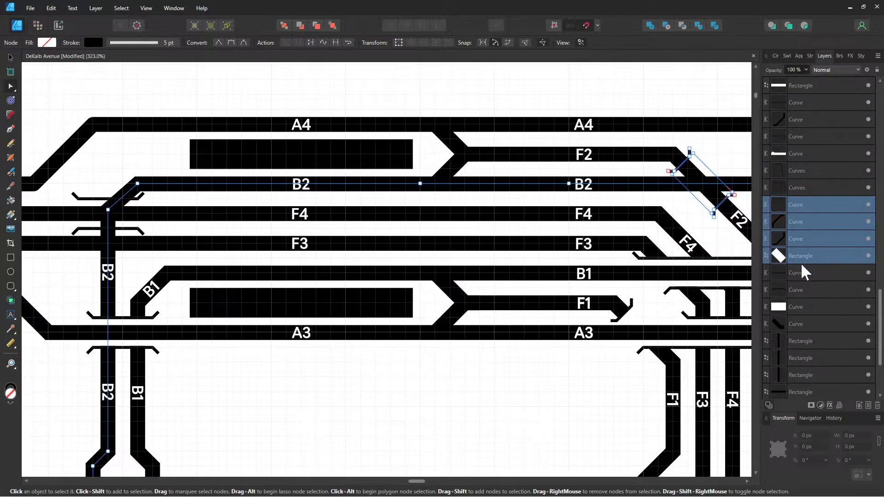
pyautogui.moveTo(795, 203); pyautogui.dragTo(800, 95)
pyautogui.hotkey('ctrl', 'z')
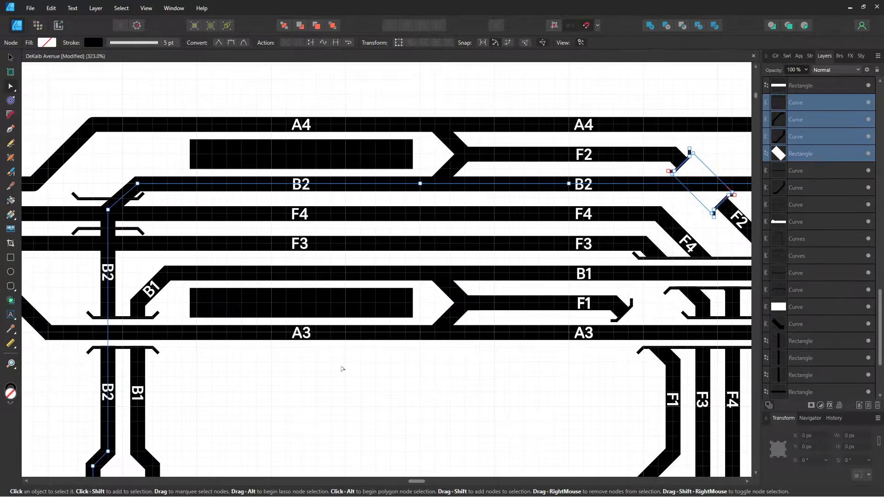
# - Undo the remaining layer reorderings of the B2 track, the F2 crossing pieces and the F4 crossing shape with its brackets
pyautogui.click(312, 386)
pyautogui.hotkey('ctrl', 'z')
pyautogui.hotkey('ctrl', ']')
pyautogui.hotkey('ctrl', ']')
pyautogui.hotkey('ctrl', ']')
pyautogui.hotkey('ctrl', 'z')
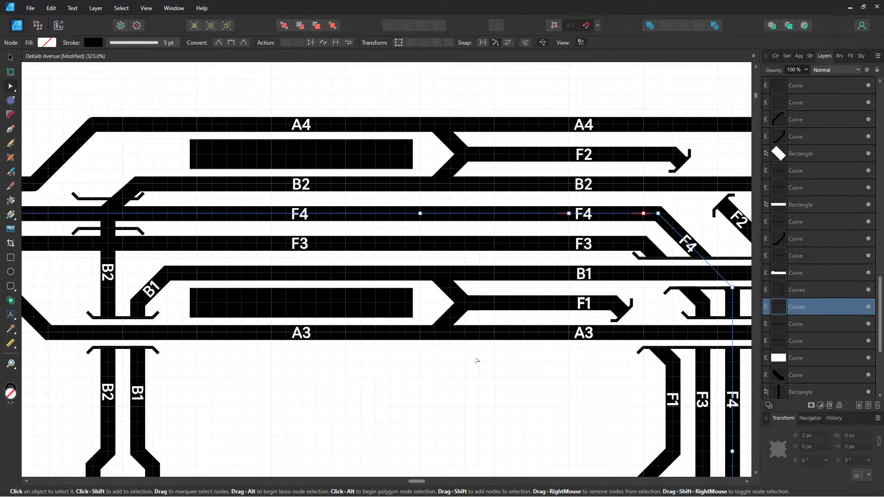
pyautogui.hotkey('ctrl', 'z')
pyautogui.hotkey('ctrl', 'z')
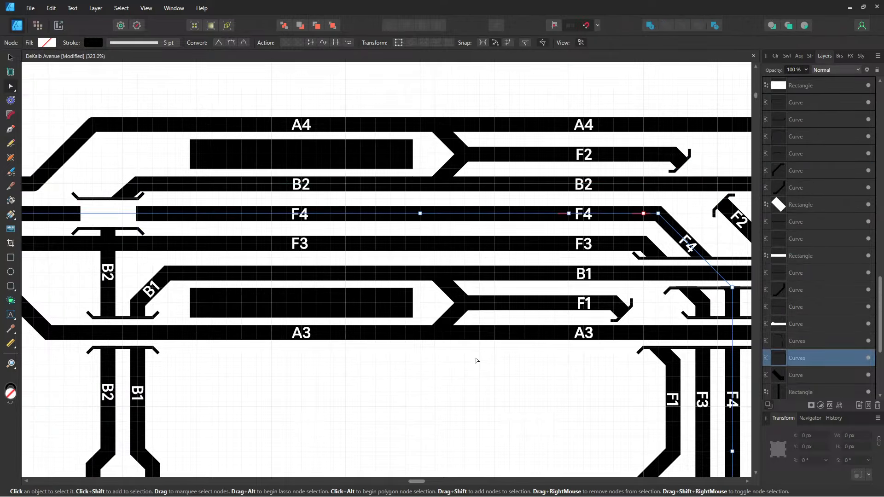
pyautogui.hotkey('ctrl', 'z')
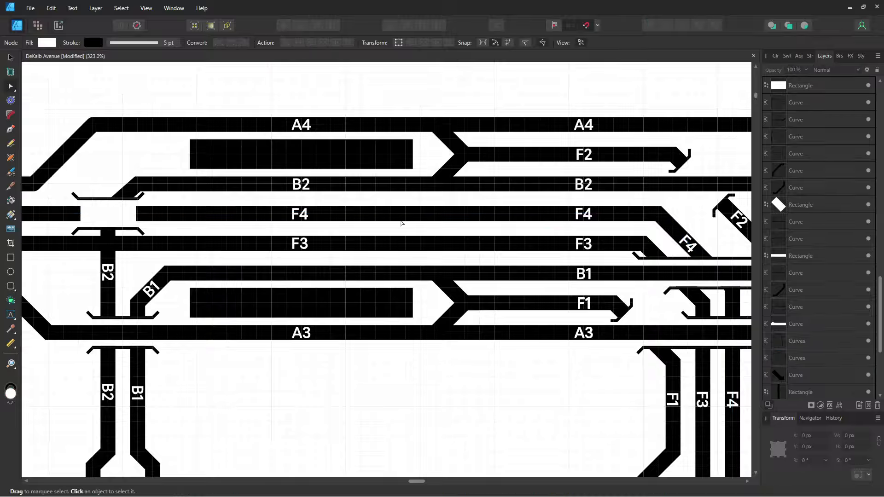
pyautogui.hotkey('ctrl', 'z')
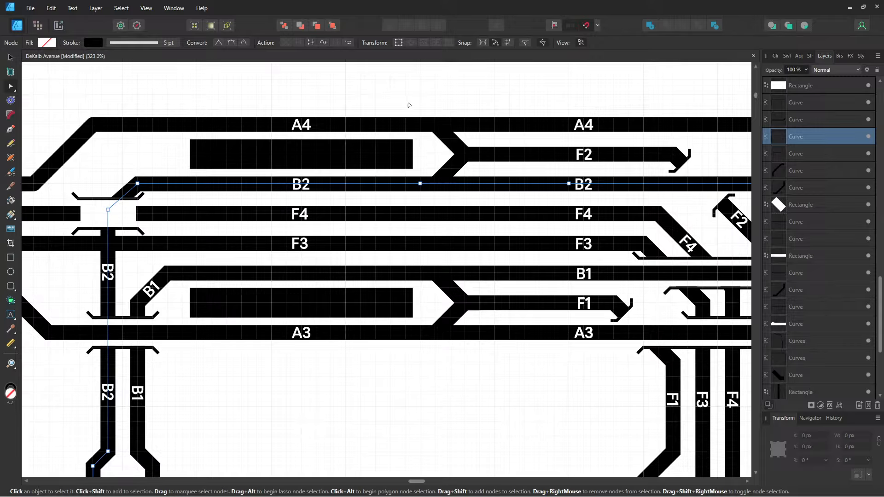
# - Remove the B2 track and add a node on the F4 track at X 10850 px, Y 1020 px
pyautogui.click(648, 27)
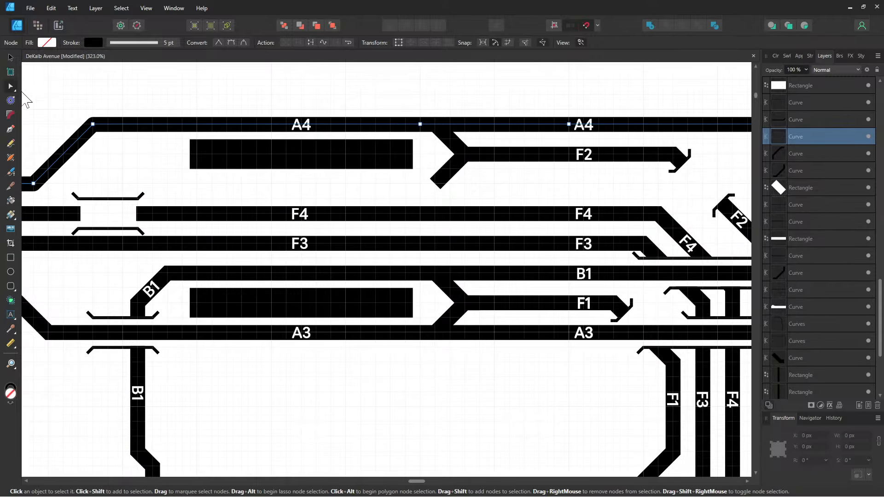
pyautogui.click(354, 218)
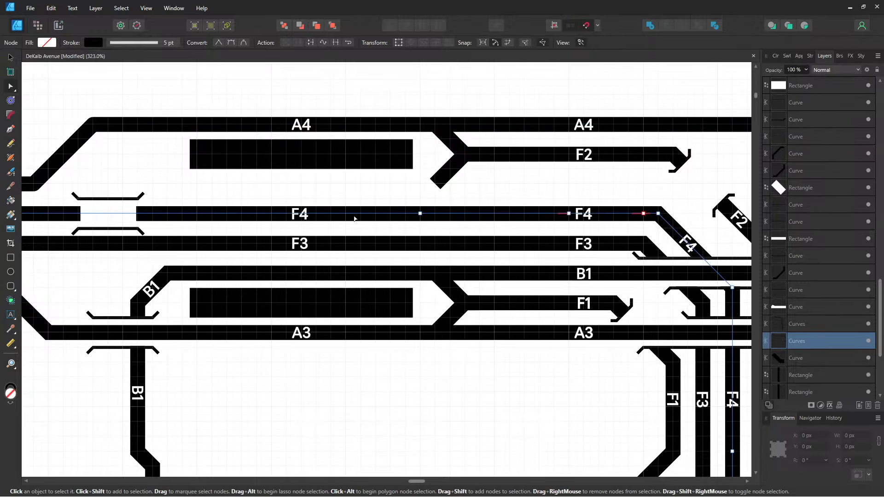
pyautogui.click(346, 213)
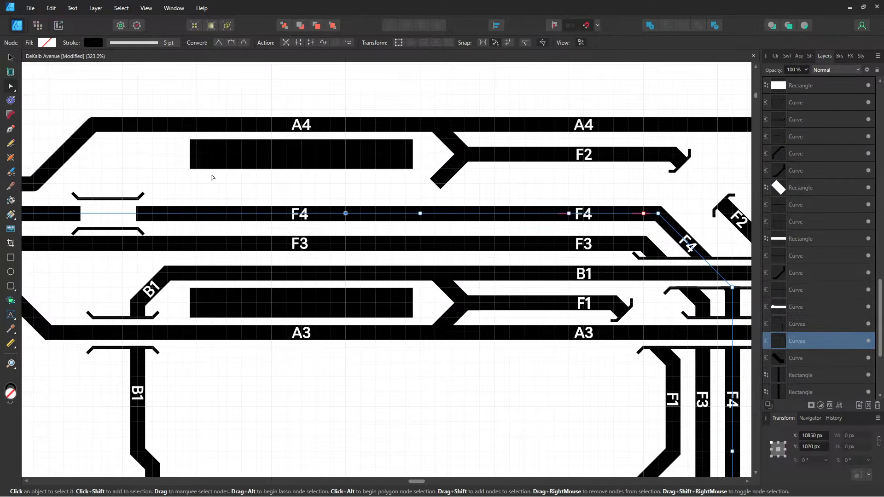
# - Try splitting the F4 track after its node at X 10850 px, Y 1020 px, and check the resulting pieces
pyautogui.click(10, 57)
pyautogui.click(346, 214)
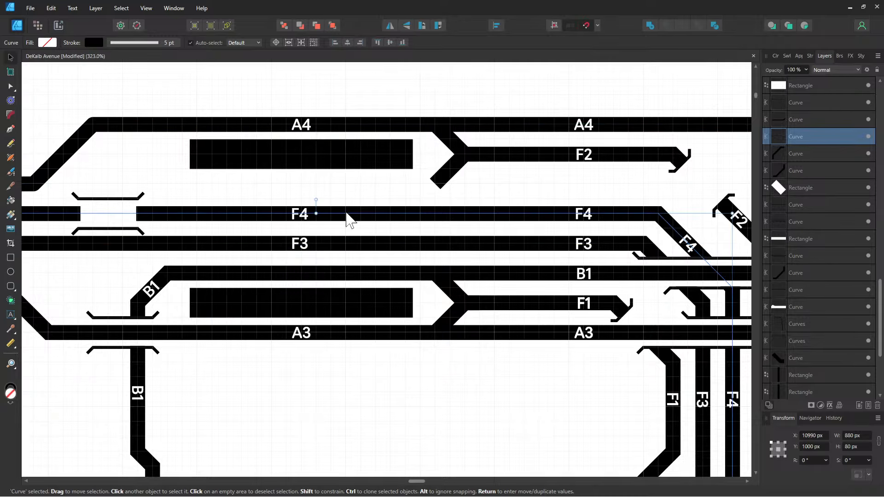
pyautogui.scroll(2, 347, 213)
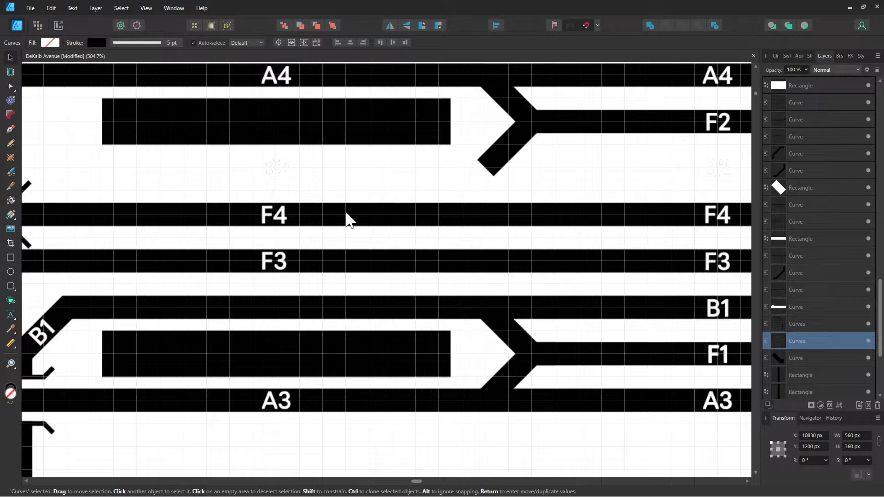
pyautogui.click(11, 87)
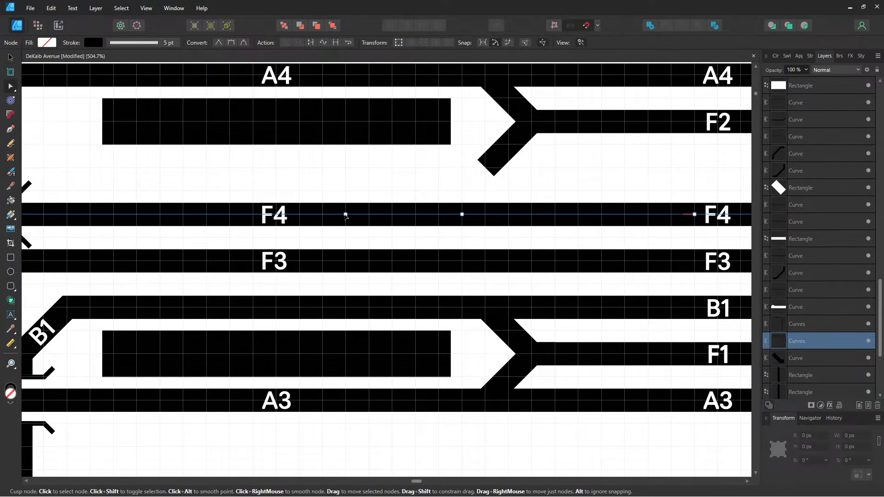
pyautogui.click(346, 215)
pyautogui.rightClick(345, 214)
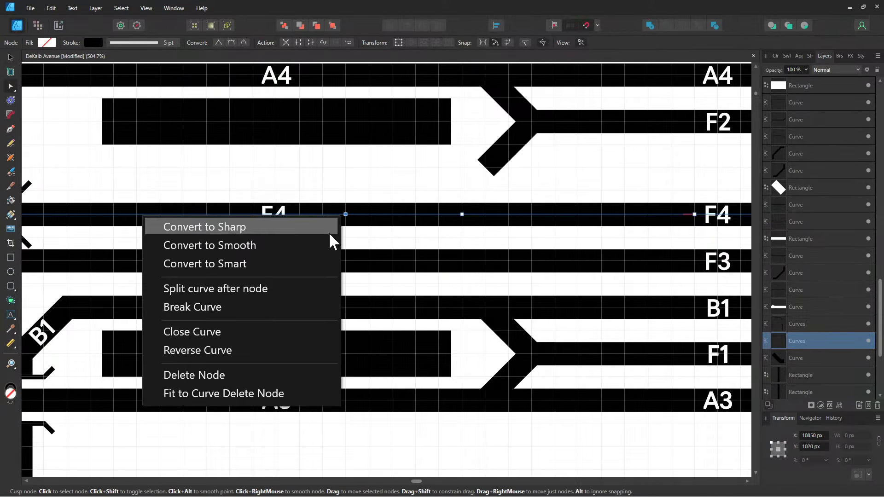
pyautogui.click(293, 286)
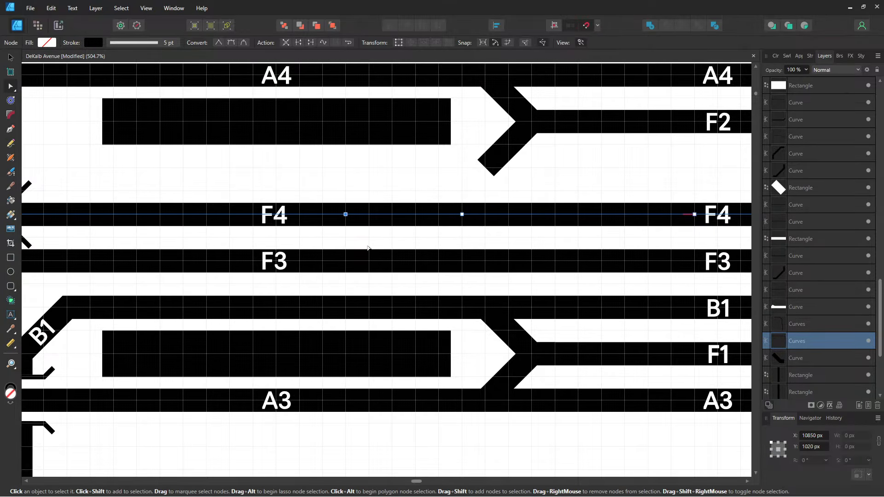
pyautogui.rightClick(346, 214)
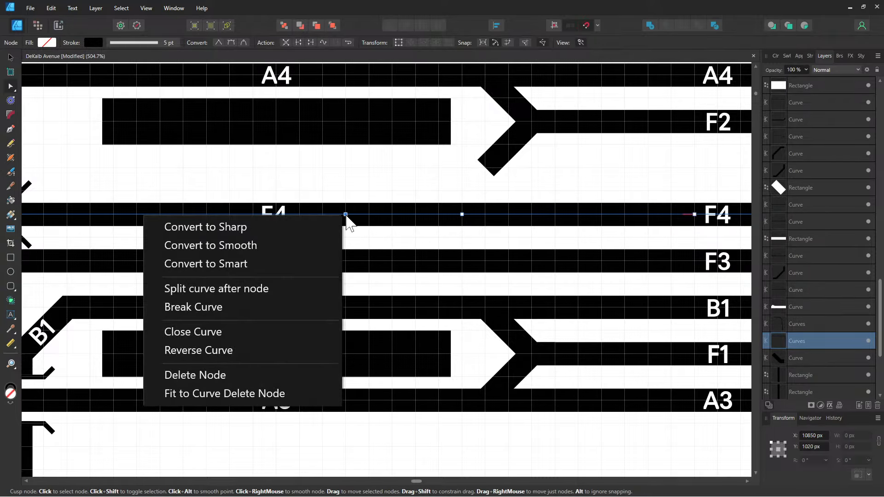
pyautogui.click(280, 286)
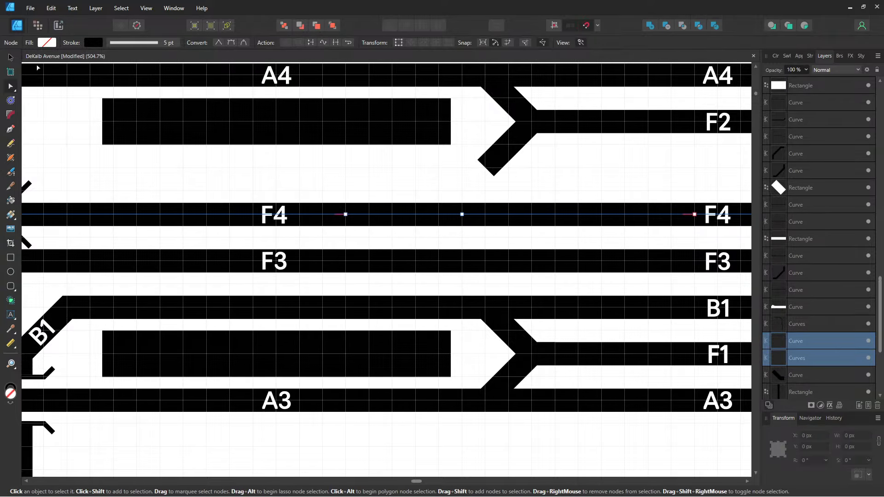
pyautogui.click(319, 181)
pyautogui.click(325, 215)
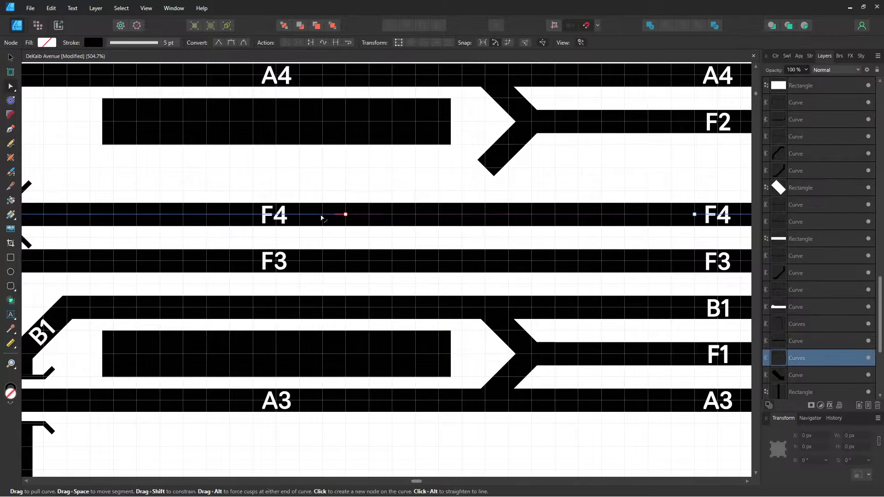
pyautogui.scroll(-2, 216, 262)
pyautogui.moveTo(172, 260); pyautogui.dragTo(576, 274)
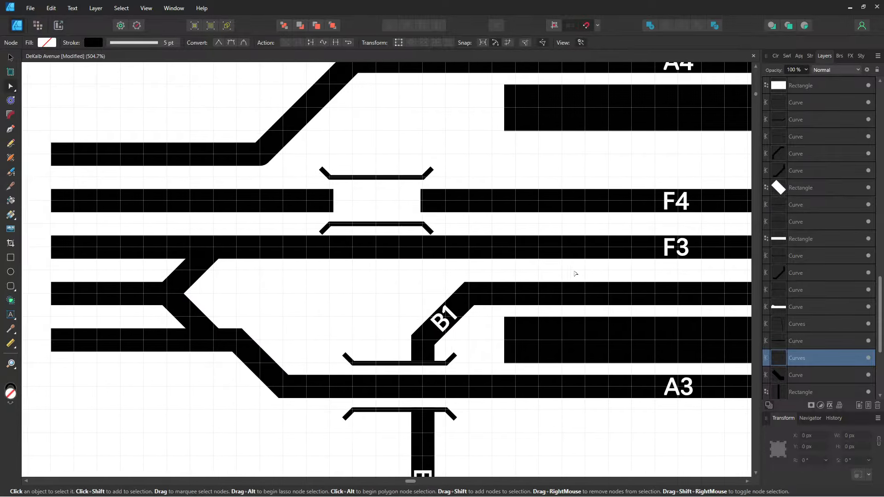
pyautogui.scroll(-1, 426, 271)
pyautogui.scroll(-1, 426, 271)
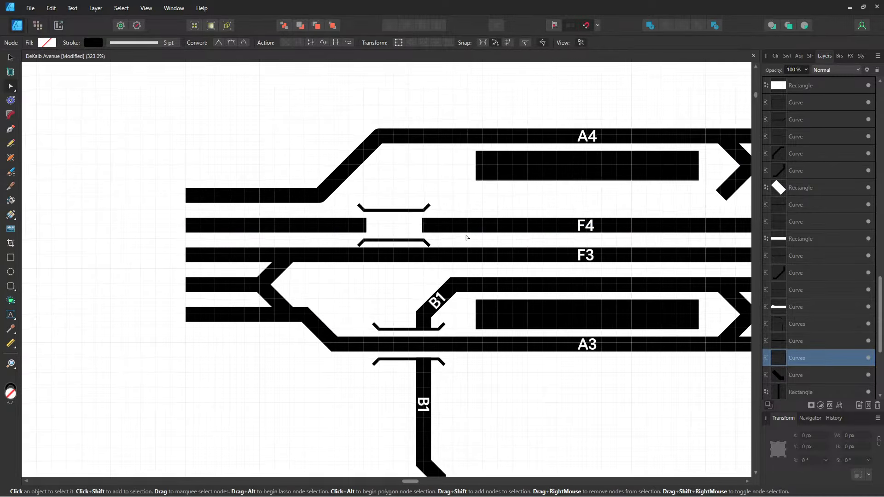
pyautogui.moveTo(468, 235); pyautogui.dragTo(395, 219)
pyautogui.moveTo(461, 180); pyautogui.dragTo(355, 168)
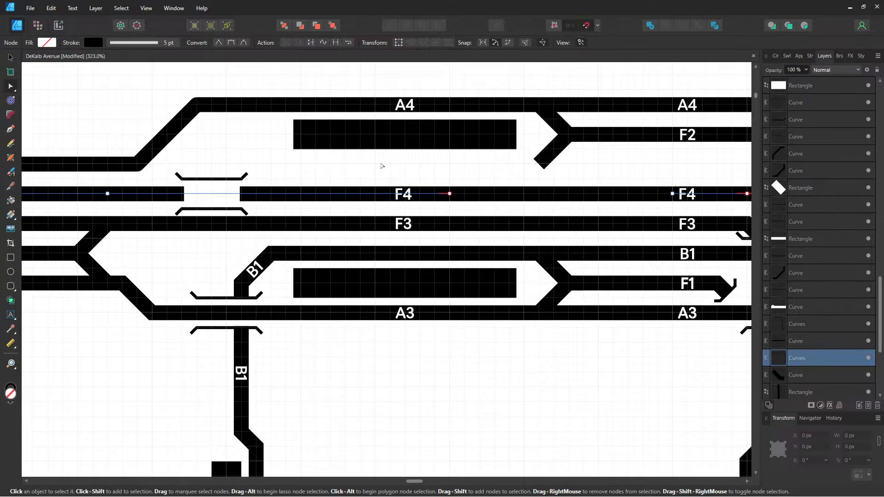
# - Undo the F4 track split, the node added to it and the removal of the B2 track
pyautogui.hotkey('ctrl', 'z')
pyautogui.hotkey('ctrl', 'z')
pyautogui.hotkey('ctrl', 'z')
pyautogui.hotkey('ctrl', 'z')
pyautogui.hotkey('ctrl', 'z')
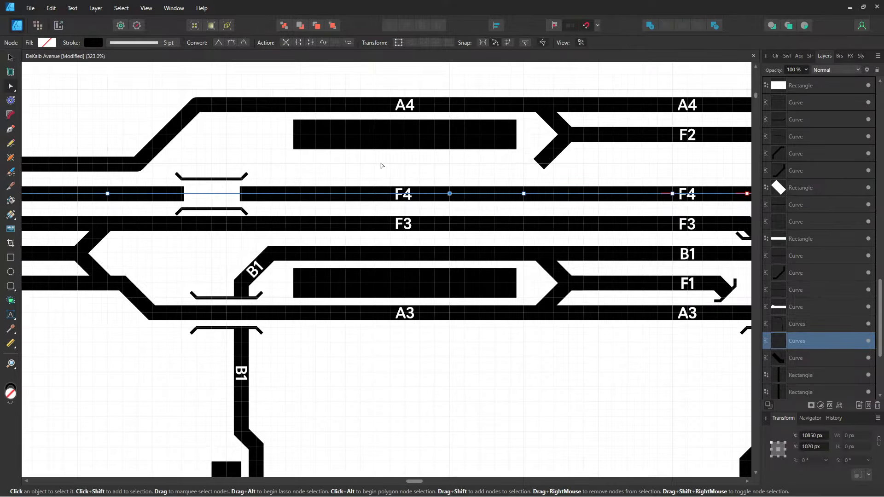
pyautogui.hotkey('ctrl', 'z')
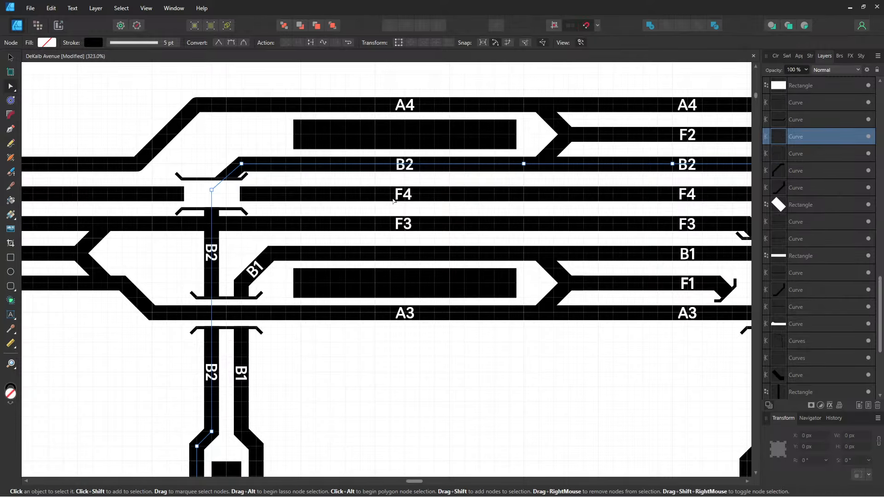
# - Break the F3 track's curve at the node at X 10900 px, Y 1040 px
pyautogui.click(464, 221)
pyautogui.moveTo(451, 205); pyautogui.dragTo(435, 215)
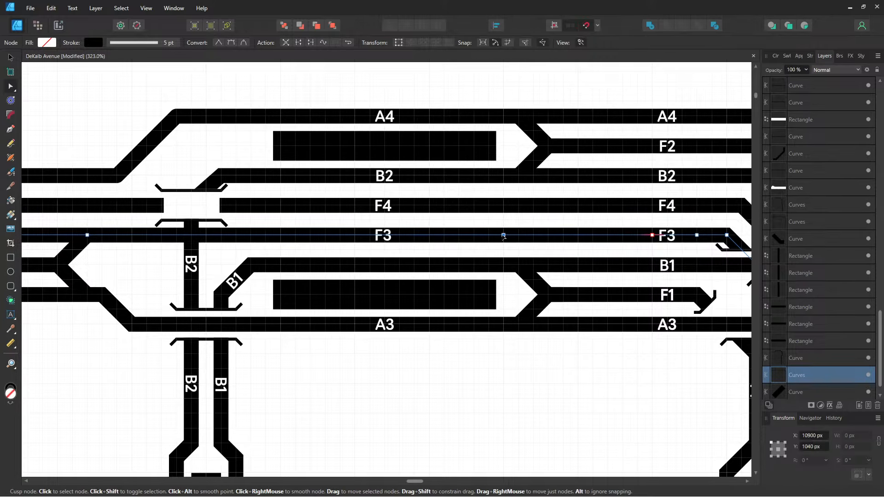
pyautogui.rightClick(503, 236)
pyautogui.click(408, 324)
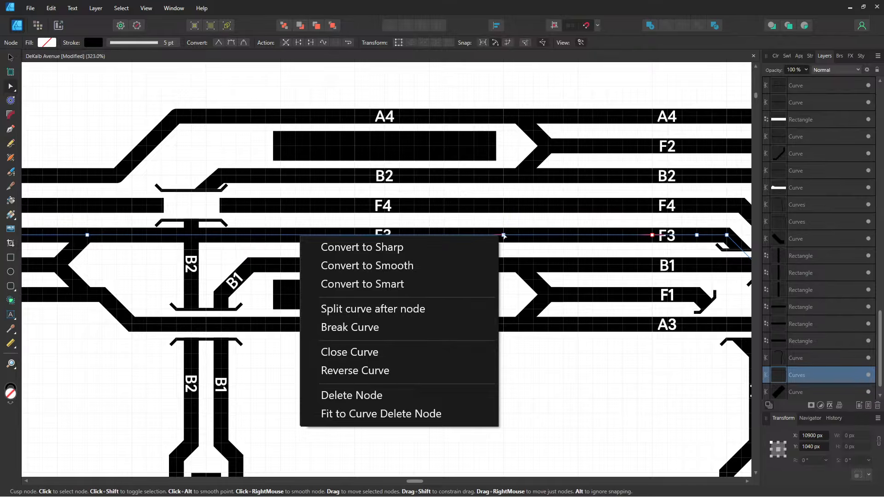
# - Break the F4 track's curve at the node at X 10900 px, Y 1020 px
pyautogui.click(503, 220)
pyautogui.click(504, 207)
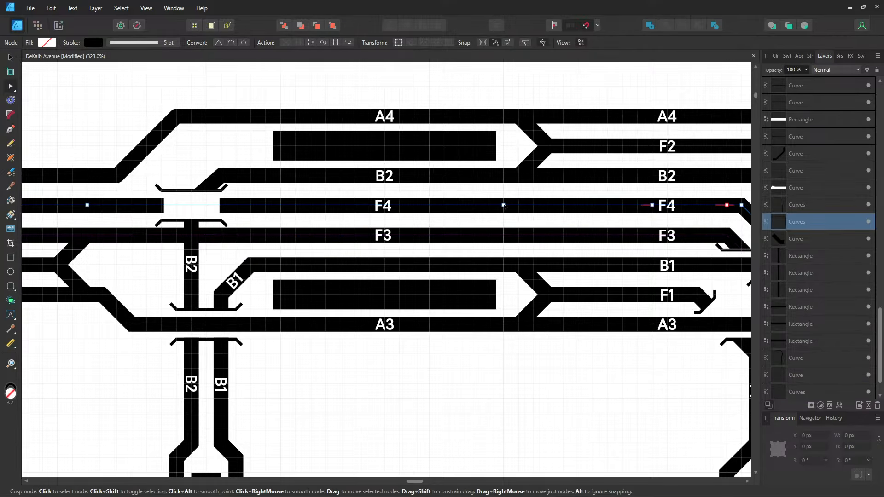
pyautogui.rightClick(504, 205)
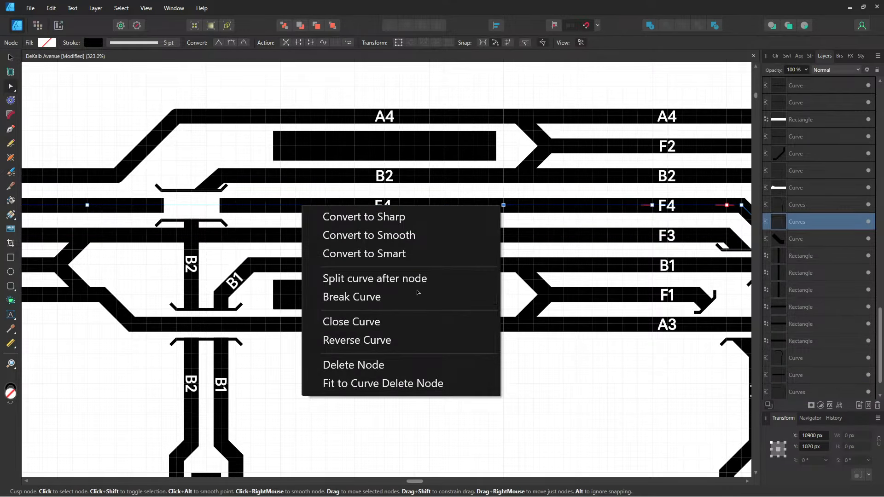
pyautogui.click(350, 297)
# - Extend the white B2 crossing shape downward from the F4 track so that it also covers the F3 track
pyautogui.moveTo(201, 262); pyautogui.dragTo(316, 254)
pyautogui.scroll(3, 315, 254)
pyautogui.click(345, 241)
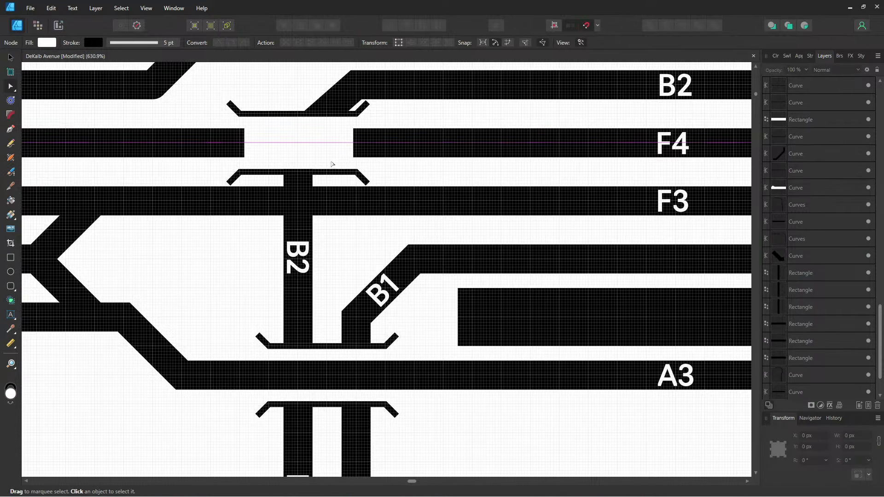
pyautogui.click(318, 165)
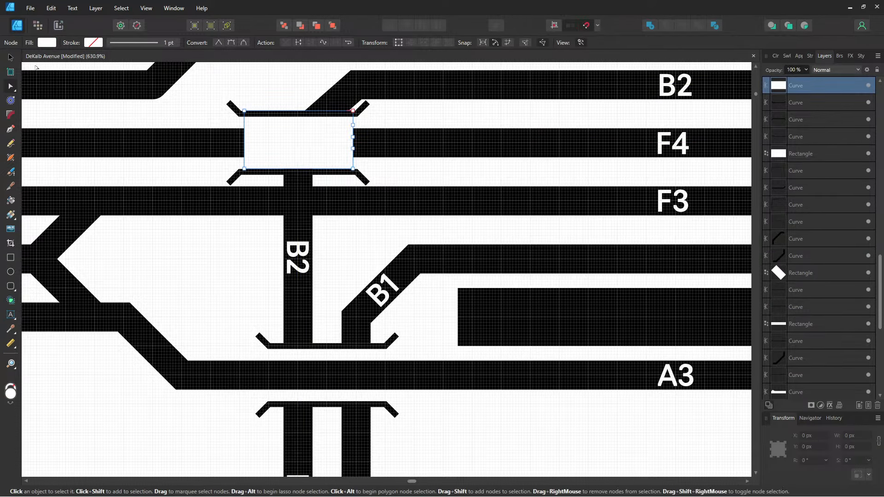
pyautogui.click(10, 57)
pyautogui.moveTo(303, 169); pyautogui.dragTo(301, 229)
# - Move the crossing's lower bracket down to the bottom edge of the extended white shape, below the F3 track
pyautogui.click(306, 175)
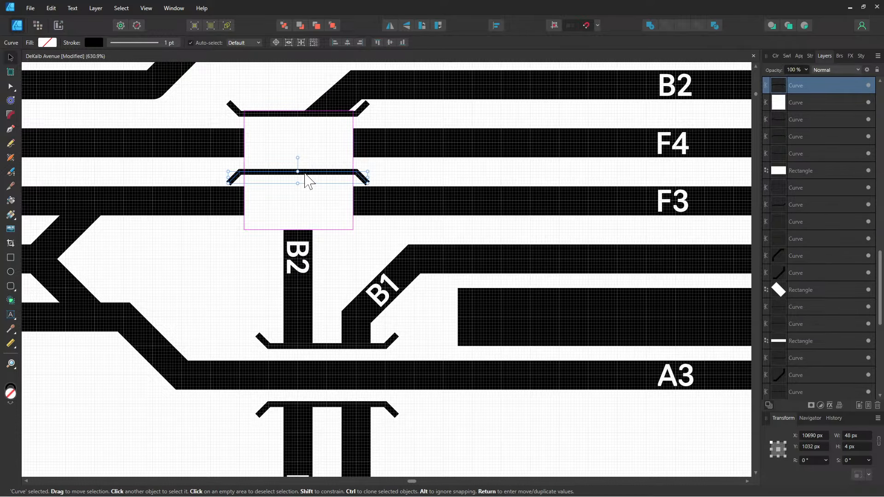
pyautogui.moveTo(305, 173); pyautogui.dragTo(307, 230)
pyautogui.click(389, 234)
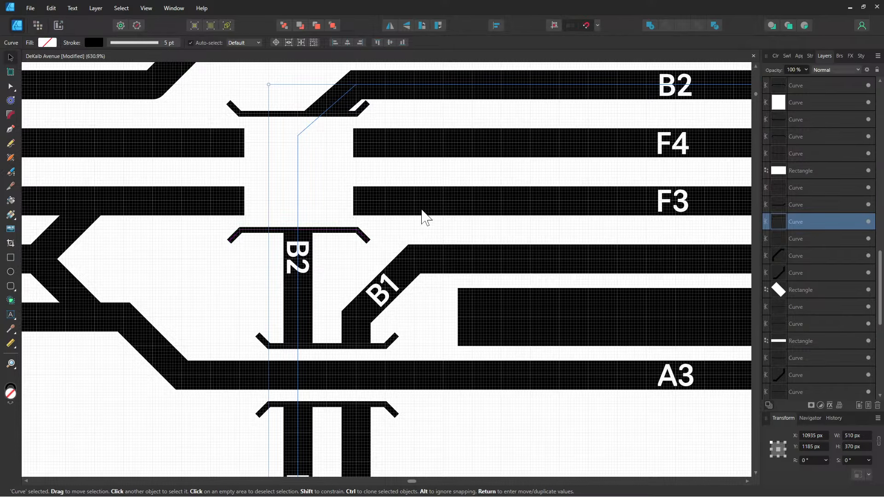
# - Move the F4 track above the B2 crossing's brackets and white shape in the layer order, directly below the A4 label
pyautogui.scroll(-3, 523, 224)
pyautogui.click(419, 229)
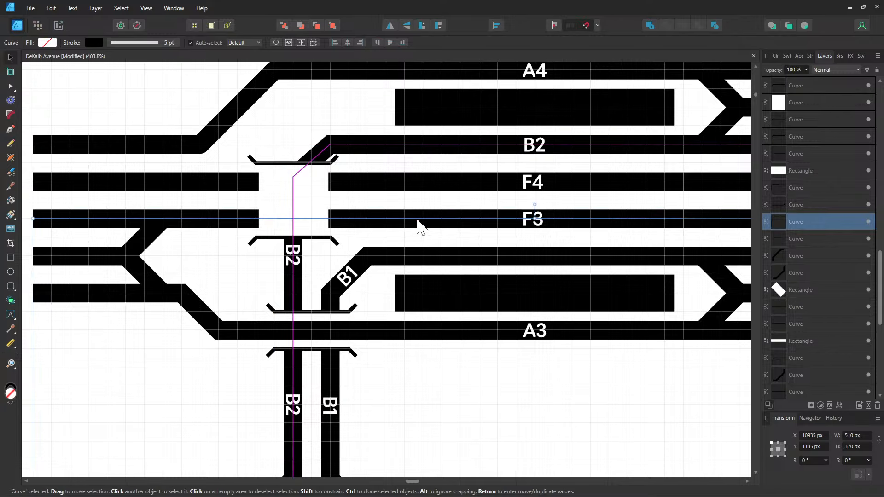
pyautogui.click(530, 218)
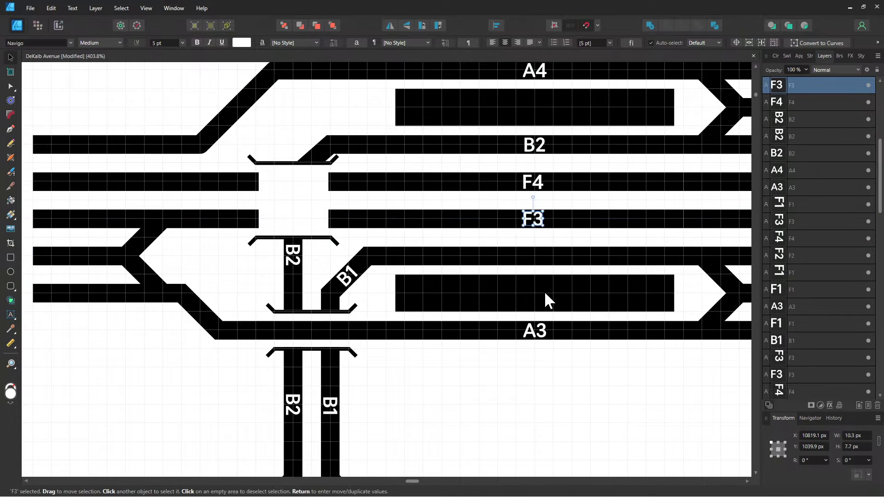
pyautogui.click(588, 193)
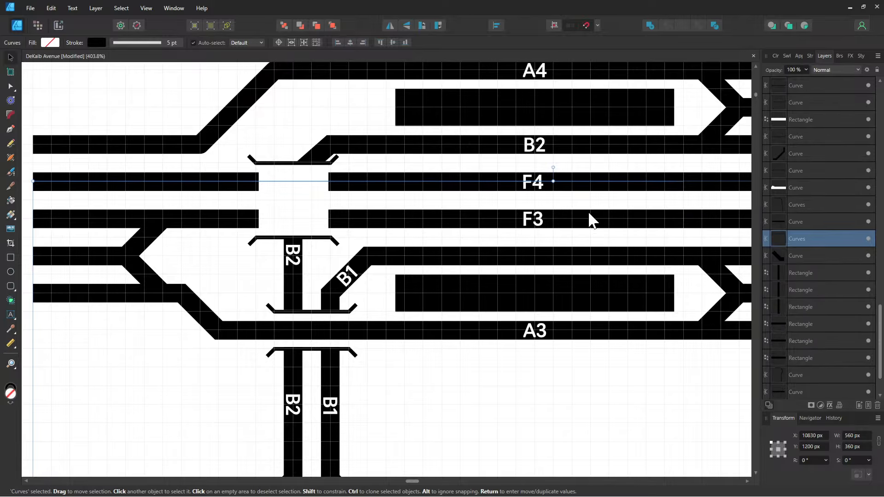
pyautogui.click(587, 211)
pyautogui.click(591, 189)
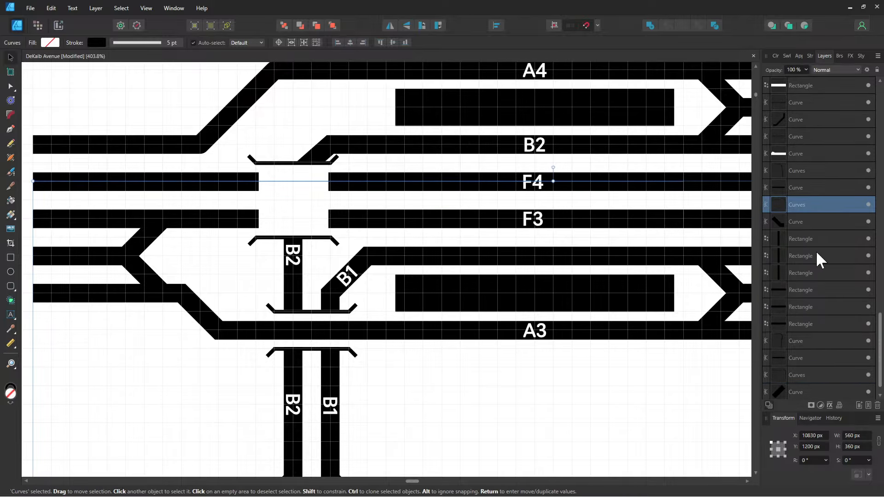
pyautogui.scroll(5, 817, 253)
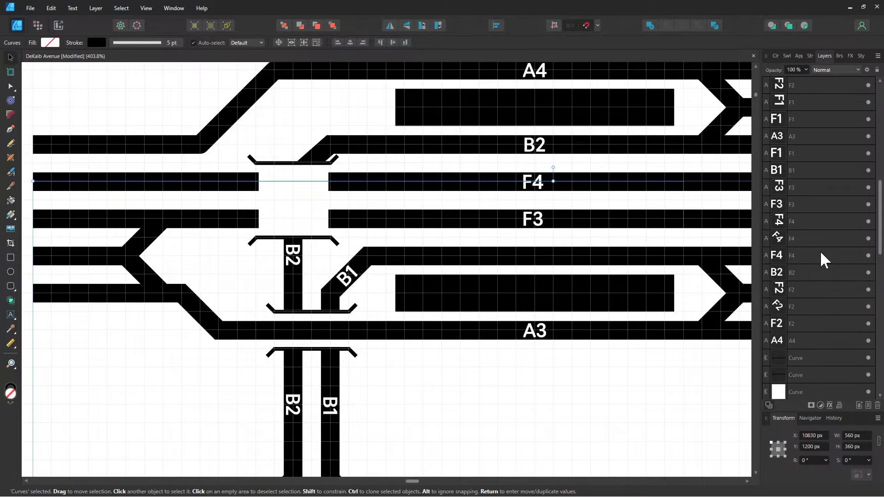
pyautogui.scroll(-5, 820, 252)
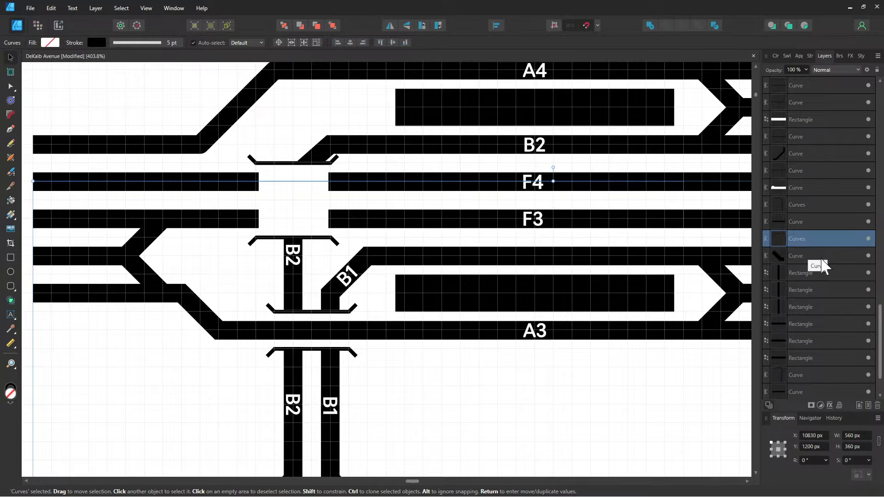
pyautogui.scroll(3, 822, 266)
pyautogui.moveTo(803, 337); pyautogui.dragTo(814, 180)
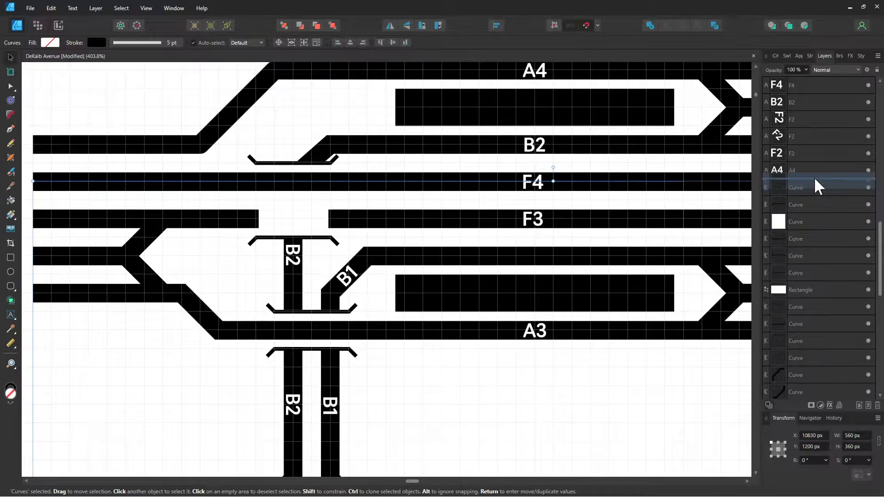
# - Move the F3 track above the B2 crossing's brackets and white shape in the layer order, next to the F4 track
pyautogui.scroll(-3, 805, 262)
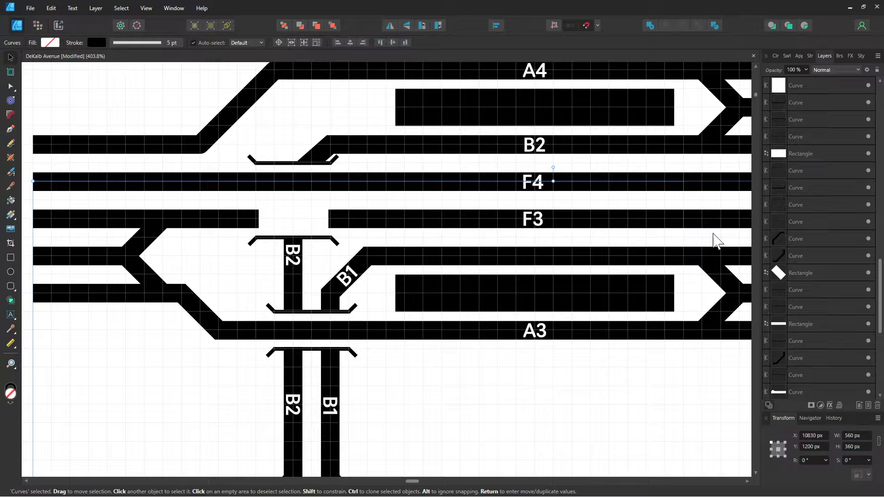
pyautogui.click(454, 221)
pyautogui.moveTo(824, 376)
pyautogui.mouseDown()
pyautogui.moveTo(827, 125)
pyautogui.moveTo(822, 164)
pyautogui.mouseUp()
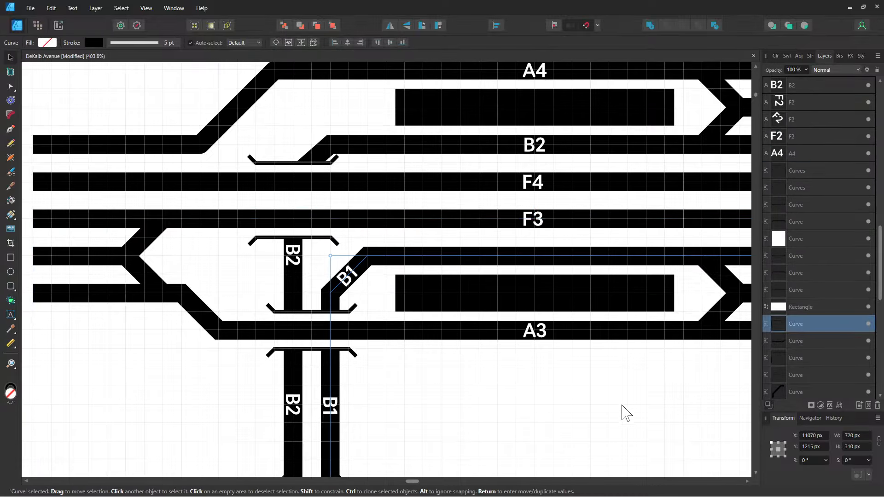
# - Examine the reordered F3 and F4 tracks where they cross B1 and A3, and identify the separate F3 segments
pyautogui.hscroll(12, 623, 412)
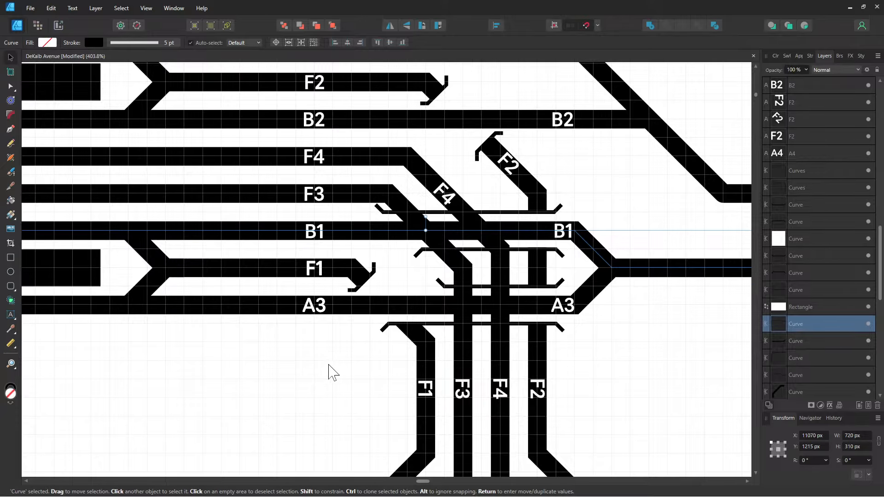
pyautogui.scroll(-1, 336, 372)
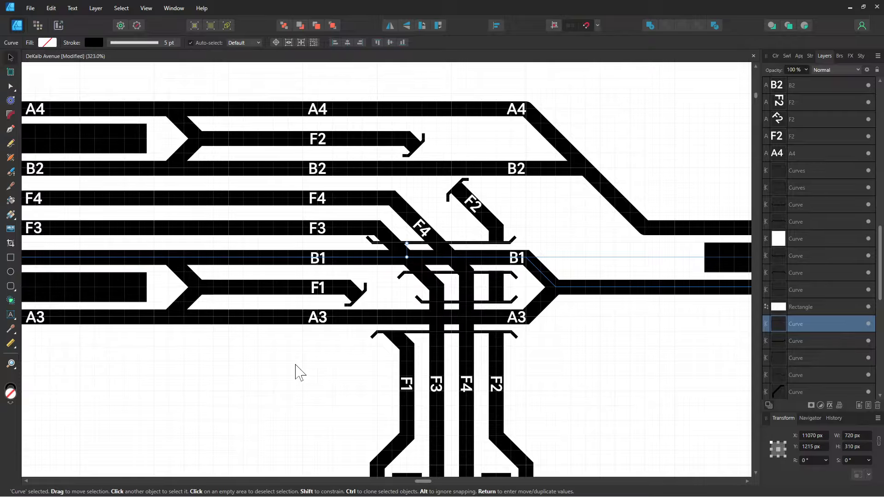
pyautogui.moveTo(295, 368); pyautogui.dragTo(395, 363)
pyautogui.click(454, 226)
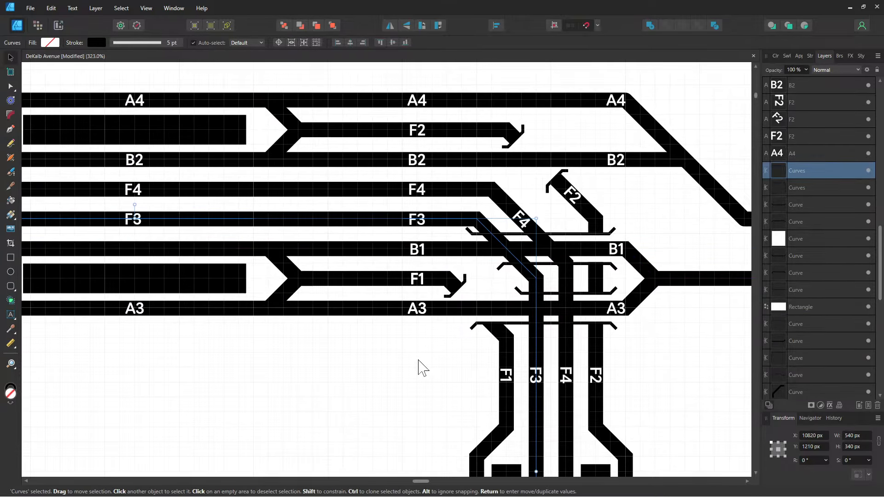
pyautogui.moveTo(178, 381); pyautogui.dragTo(427, 364)
pyautogui.moveTo(349, 350); pyautogui.dragTo(281, 355)
pyautogui.click(544, 219)
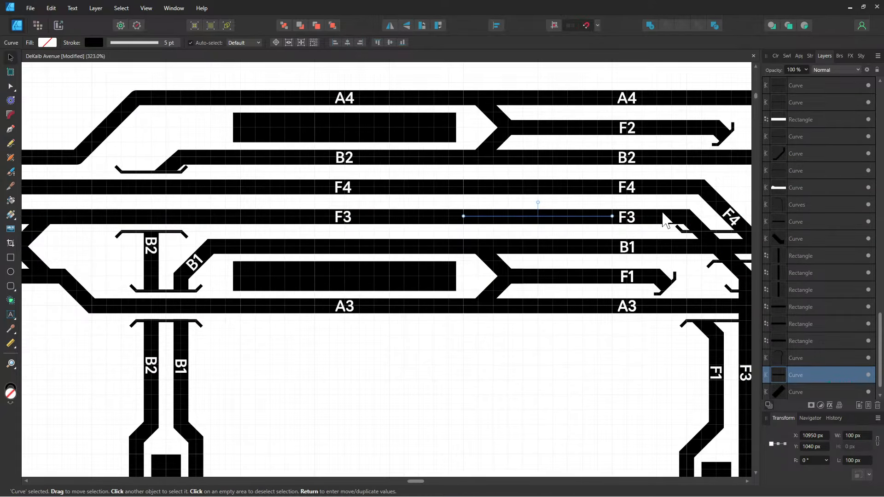
pyautogui.click(666, 222)
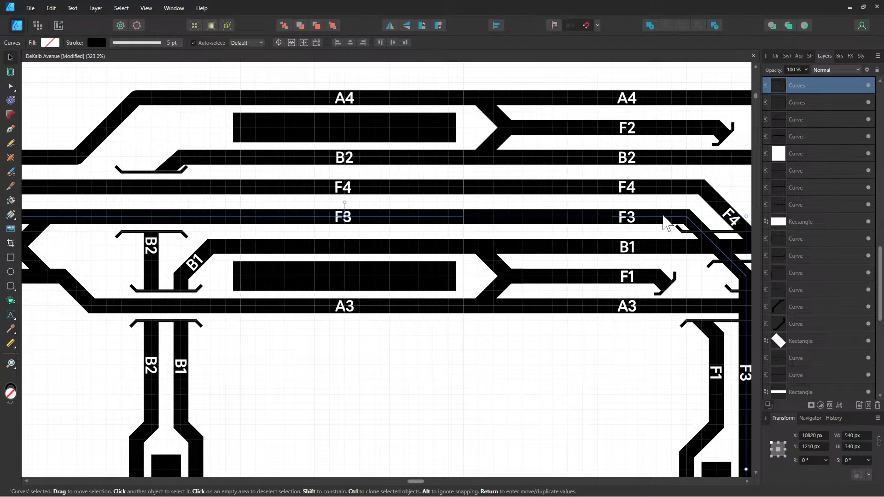
# - Undo the F3 and F4 layer reordering together with the lower bracket move and white shape extension at the B2 crossing
pyautogui.press('Delete')
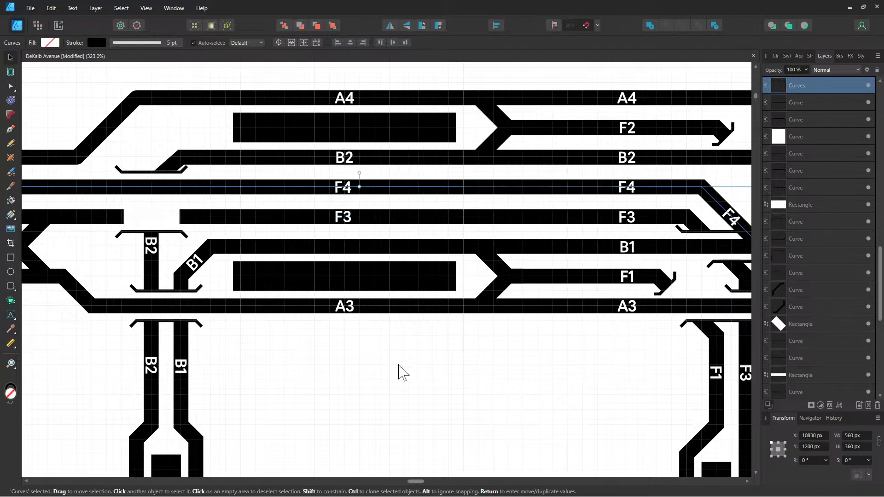
pyautogui.press('Delete')
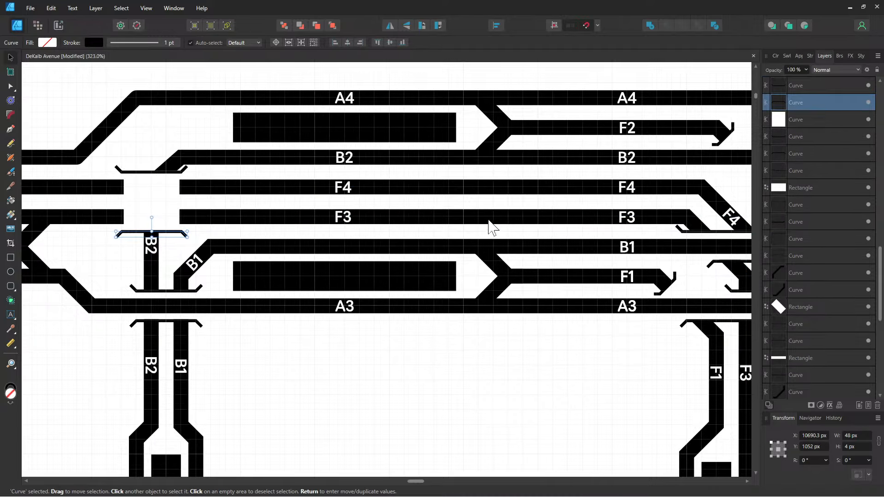
pyautogui.click(488, 220)
pyautogui.hotkey('ctrl', 'z')
pyautogui.hotkey('ctrl', 'z')
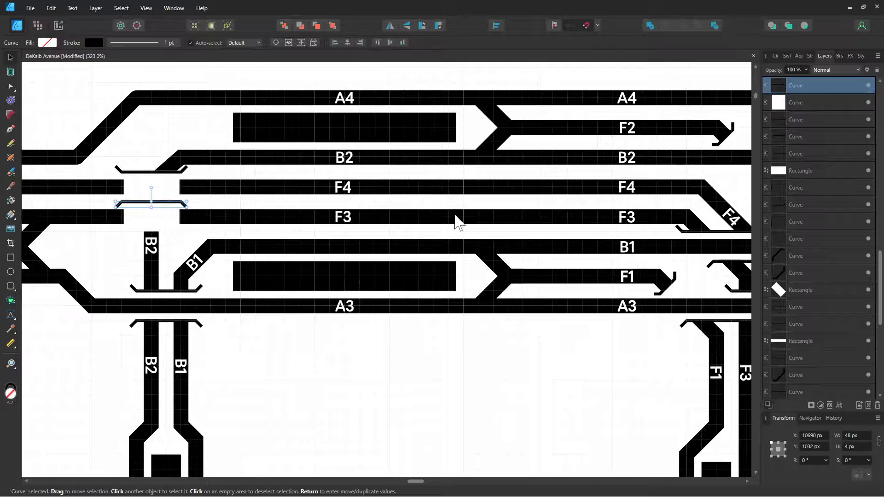
pyautogui.hotkey('ctrl', 'z')
pyautogui.hotkey('ctrl', 'z')
pyautogui.hotkey('ctrl', 'd')
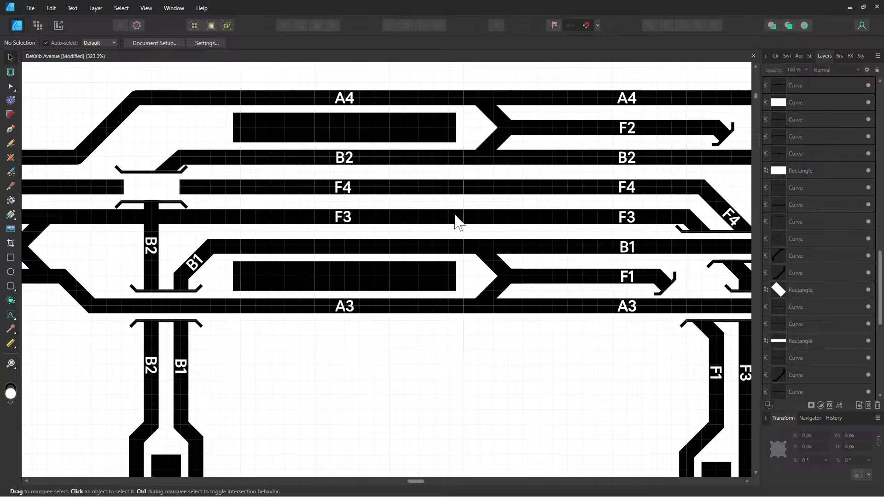
# - Undo the earlier separation of the F4 track into individual curves
pyautogui.click(458, 222)
pyautogui.click(456, 201)
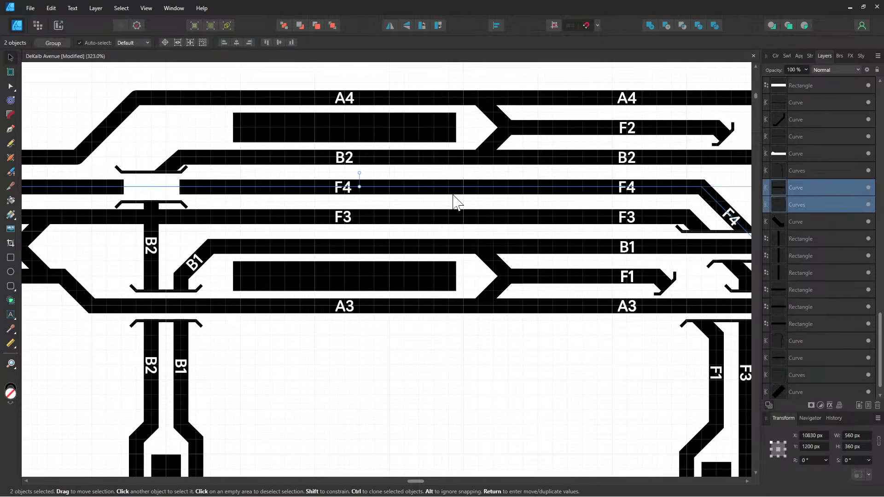
pyautogui.hotkey('ctrl', 'k')
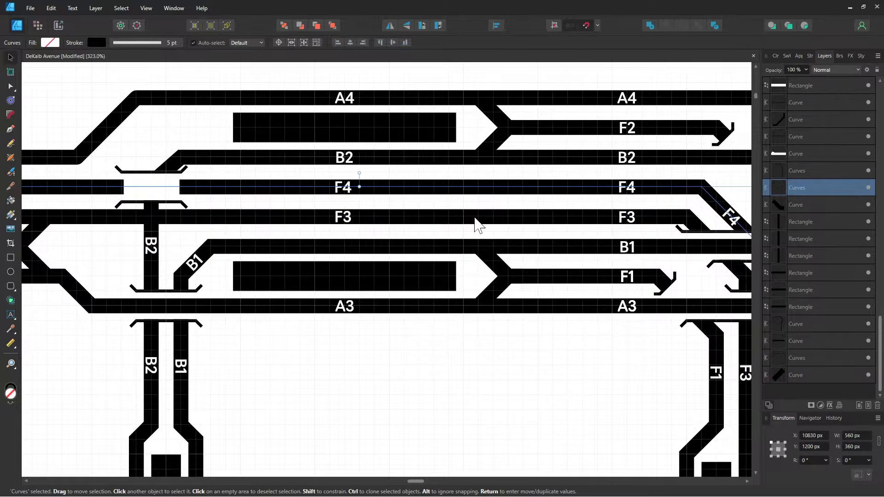
pyautogui.hotkey('ctrl', 'd')
pyautogui.hscroll(3, 527, 306)
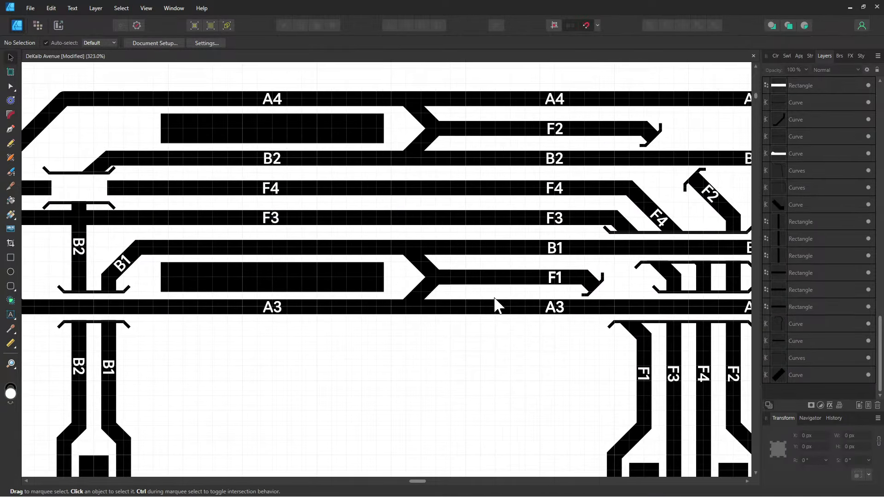
pyautogui.click(399, 222)
pyautogui.hotkey('ctrl', 'z')
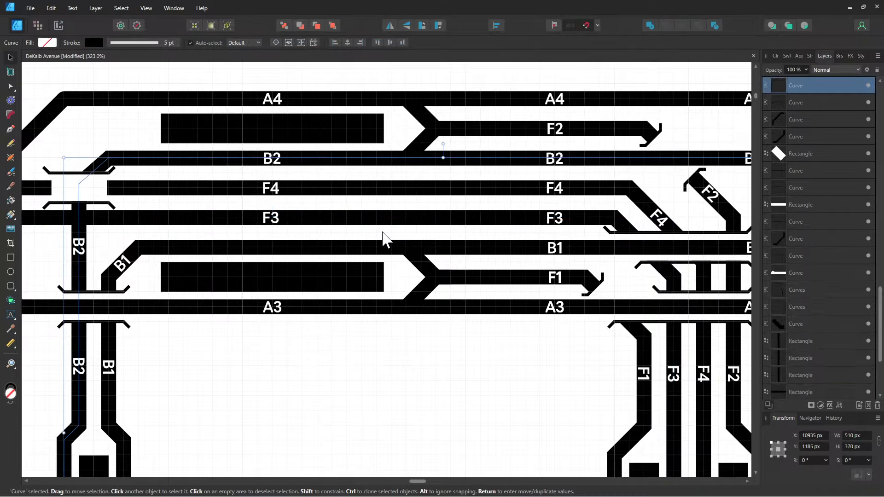
# - Separate the compound F3 track into individual curves and check its segments on both sides of the middle piece
pyautogui.click(378, 220)
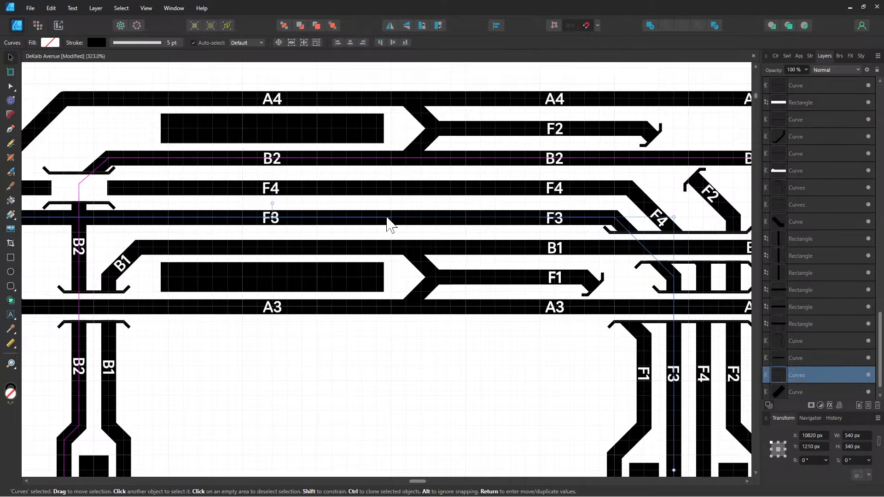
pyautogui.click(397, 223)
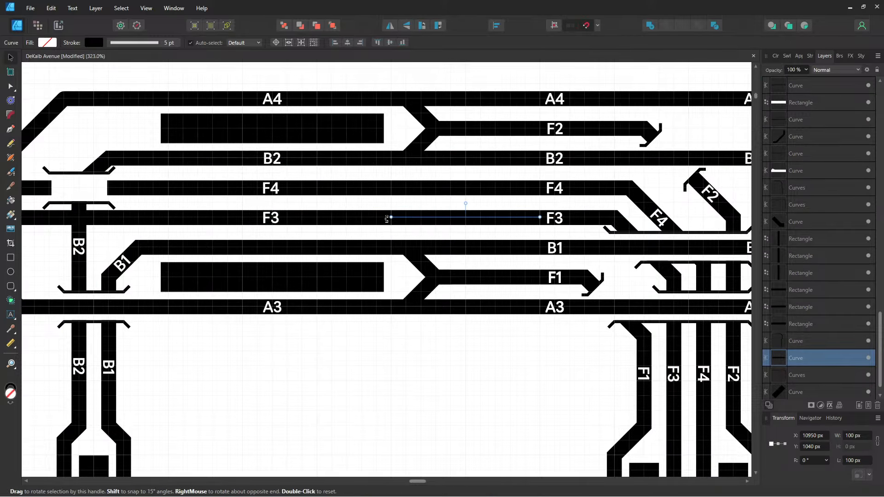
pyautogui.moveTo(390, 217)
pyautogui.mouseDown()
pyautogui.moveTo(425, 219)
pyautogui.moveTo(391, 218)
pyautogui.mouseUp()
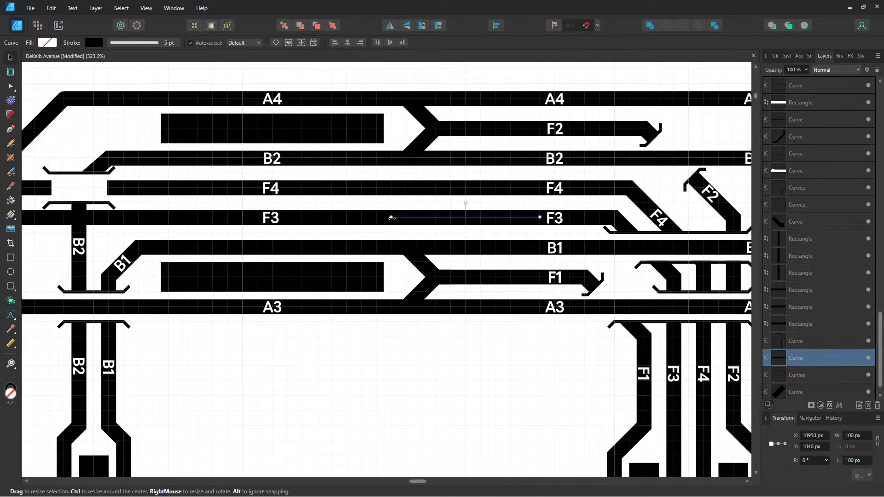
pyautogui.click(580, 223)
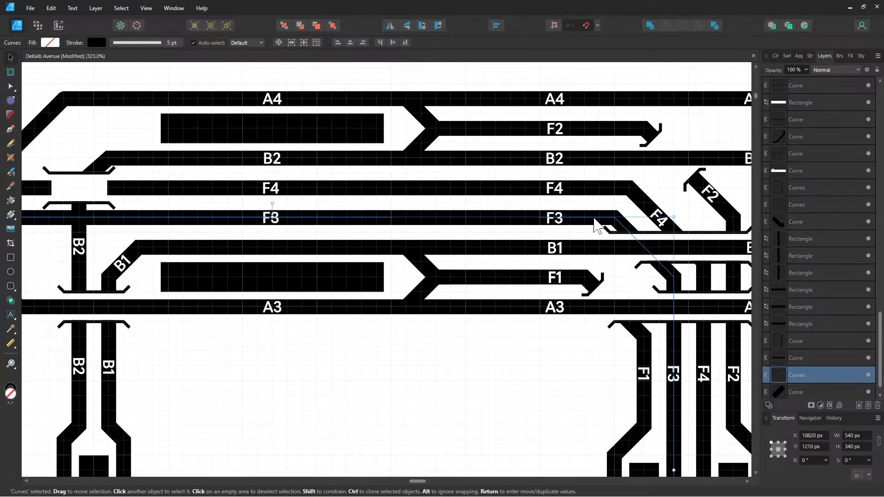
pyautogui.rightClick(597, 227)
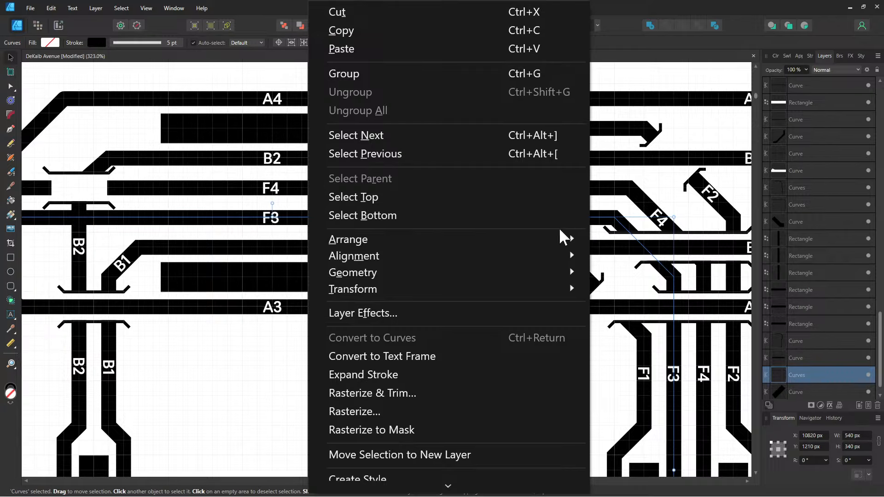
pyautogui.moveTo(481, 264)
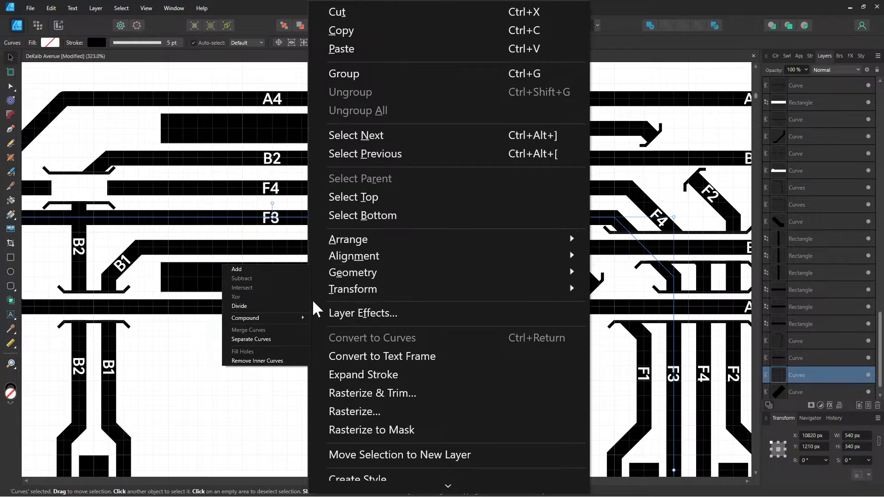
pyautogui.click(251, 339)
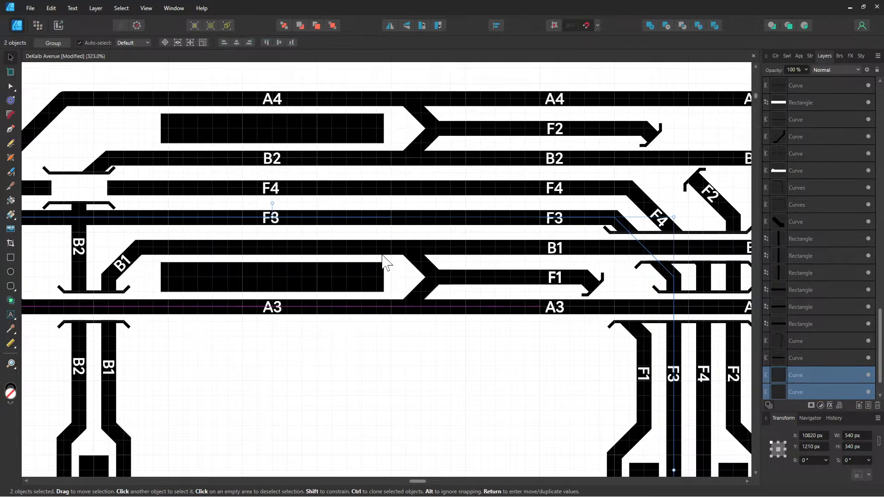
pyautogui.click(398, 229)
pyautogui.click(370, 218)
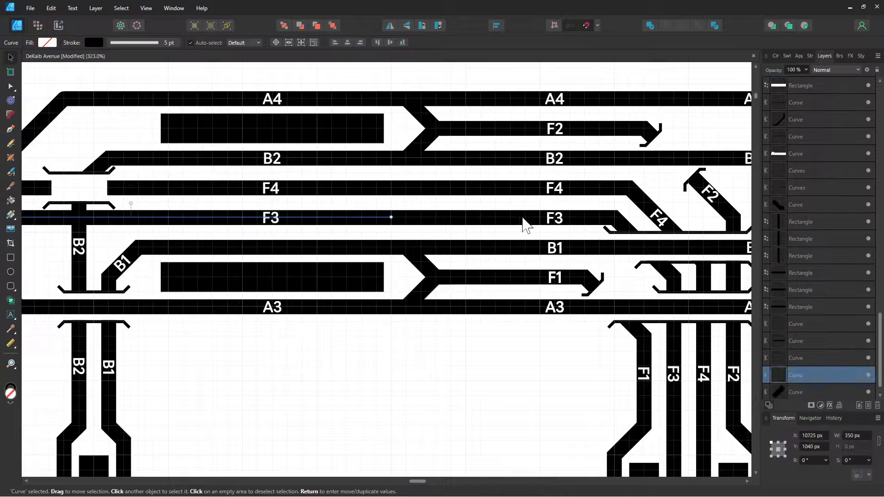
pyautogui.click(586, 223)
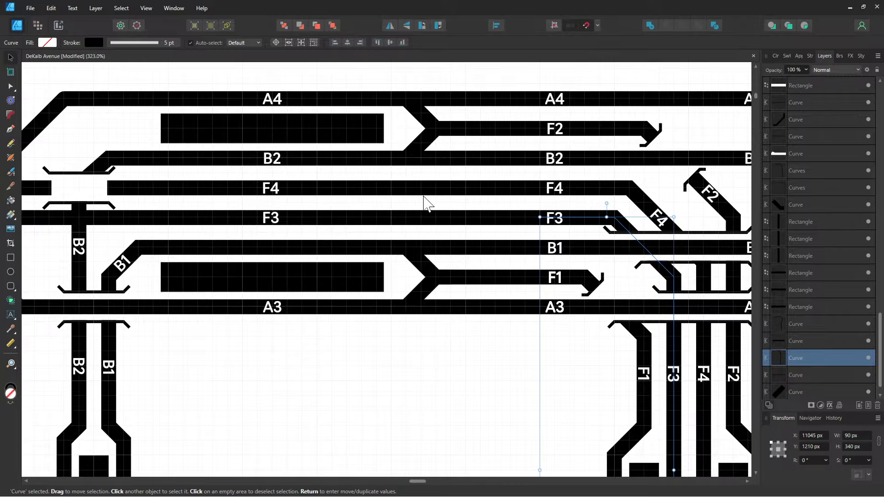
# - Break the F4 track's curve at the node between its two horizontal F4 labels
pyautogui.click(381, 191)
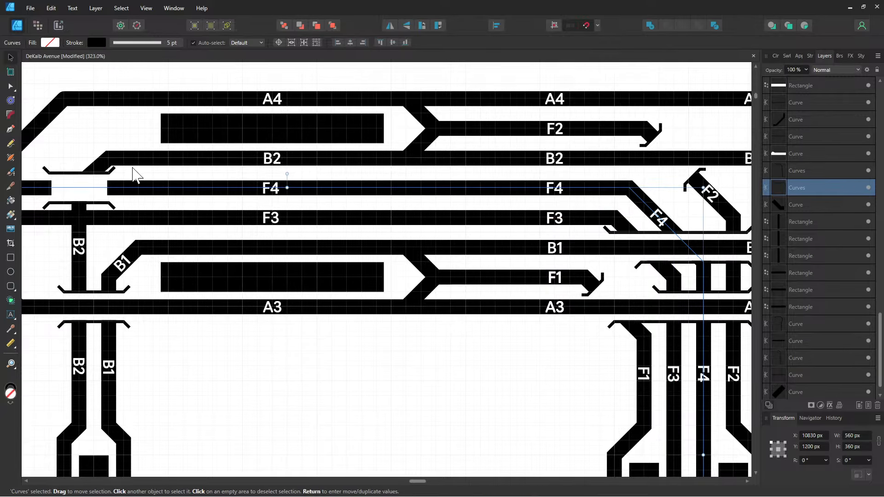
pyautogui.click(10, 86)
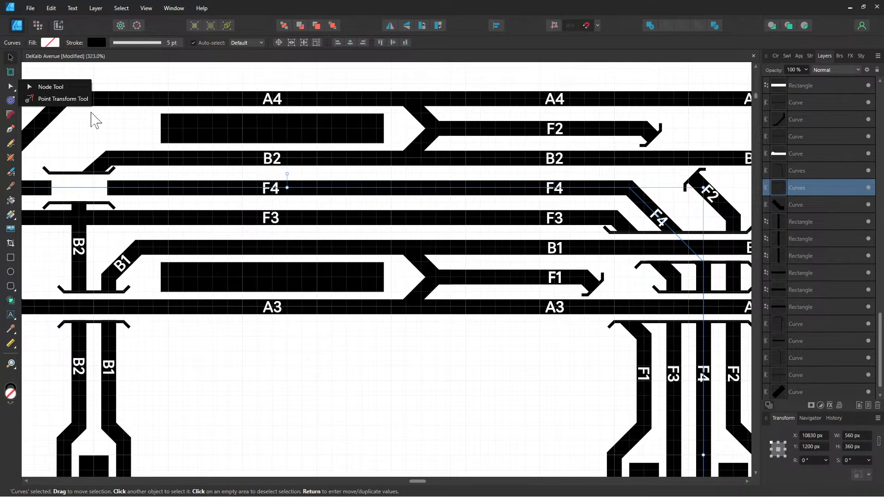
pyautogui.press('a')
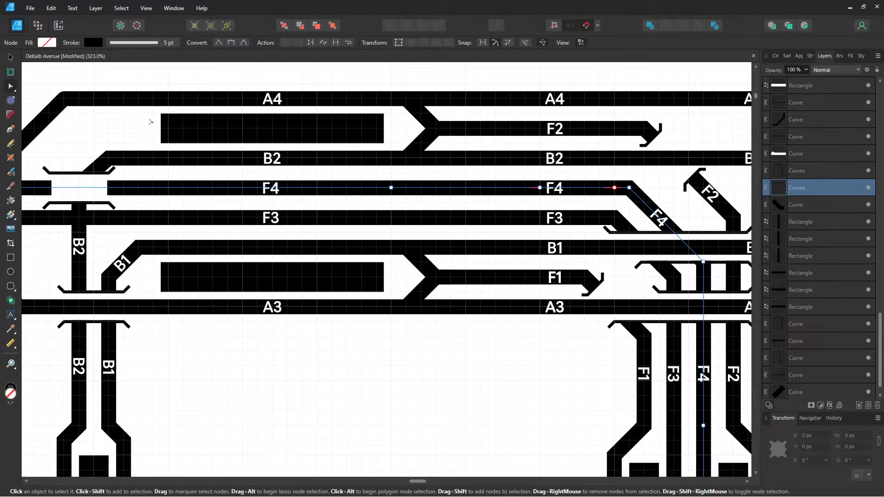
pyautogui.click(391, 188)
pyautogui.rightClick(390, 188)
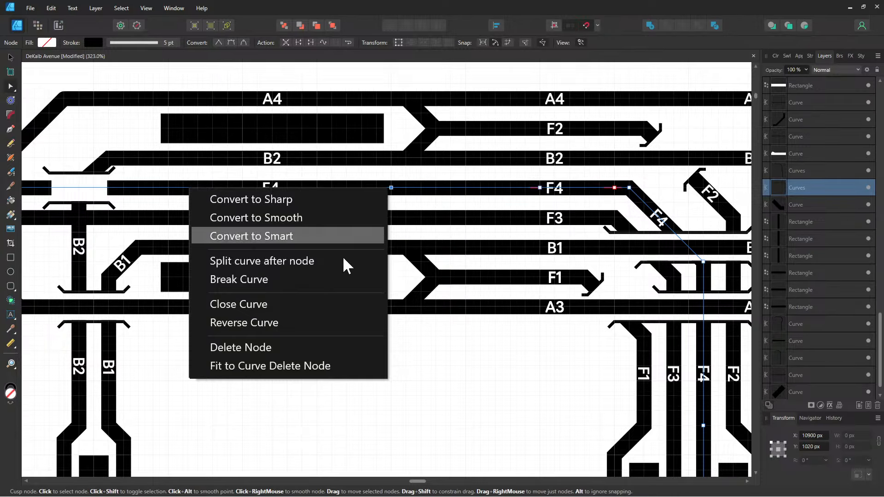
pyautogui.click(322, 278)
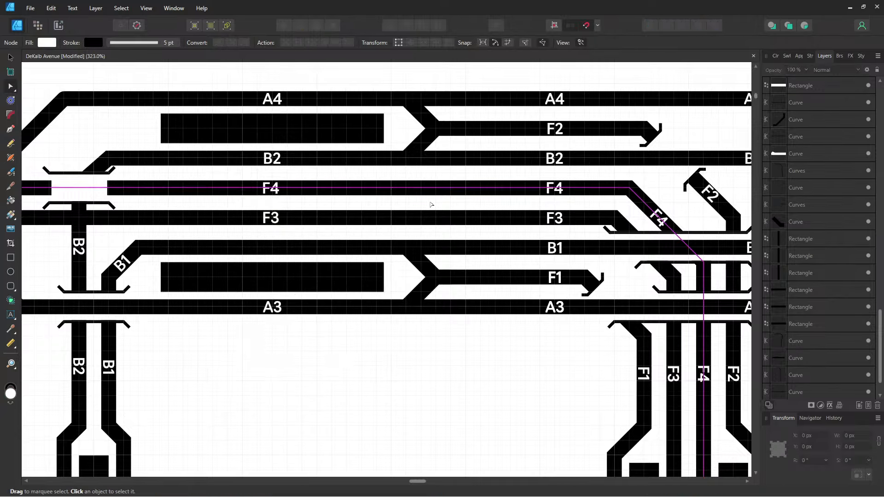
# - Separate the broken F4 track into individual curves and select the segment that runs through the B2 crossing
pyautogui.click(361, 188)
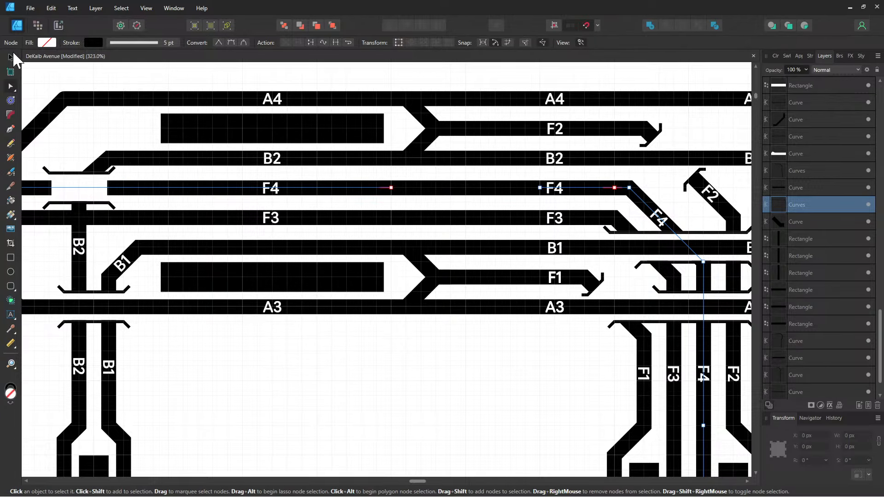
pyautogui.click(11, 57)
pyautogui.rightClick(340, 188)
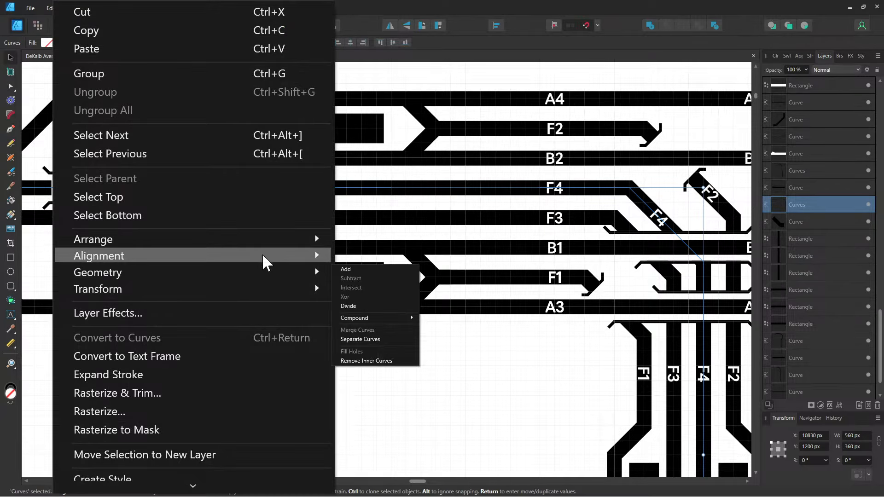
pyautogui.moveTo(226, 274)
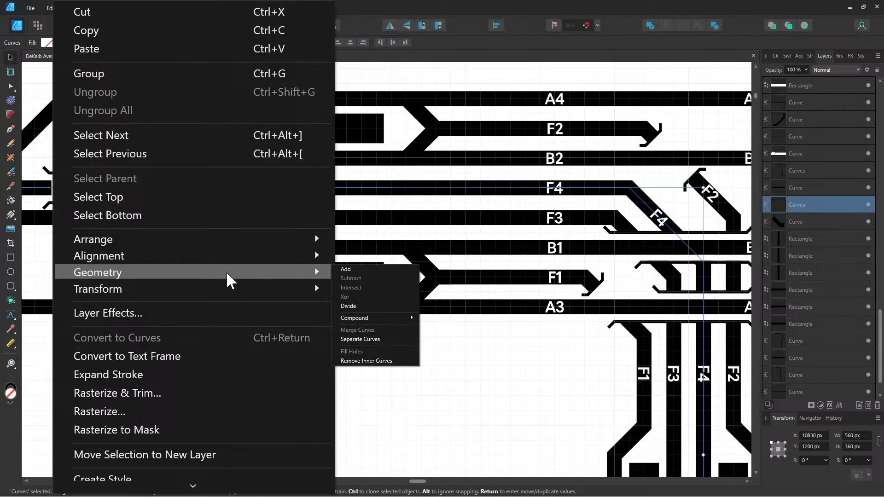
pyautogui.click(353, 305)
pyautogui.click(392, 248)
pyautogui.click(365, 187)
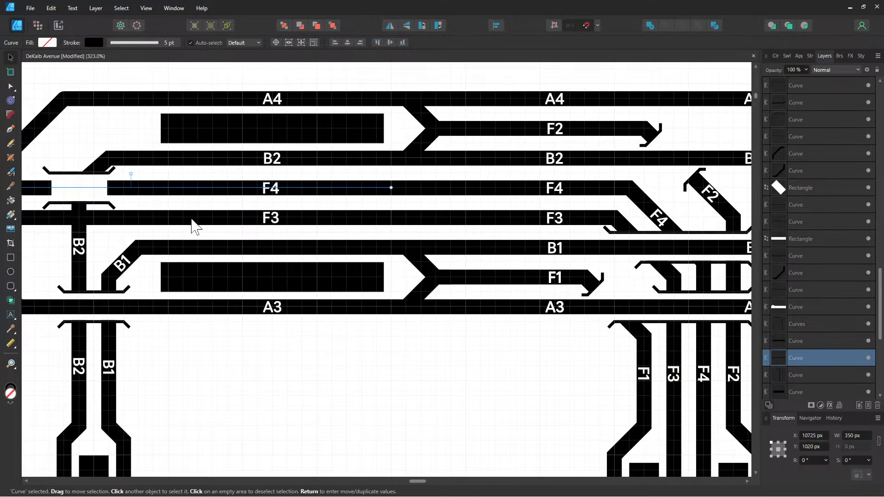
# - Move the F4 and F3 segments that cross B2 above the white shape in the layer order, directly below the A4 label
pyautogui.moveTo(196, 207); pyautogui.dragTo(403, 211)
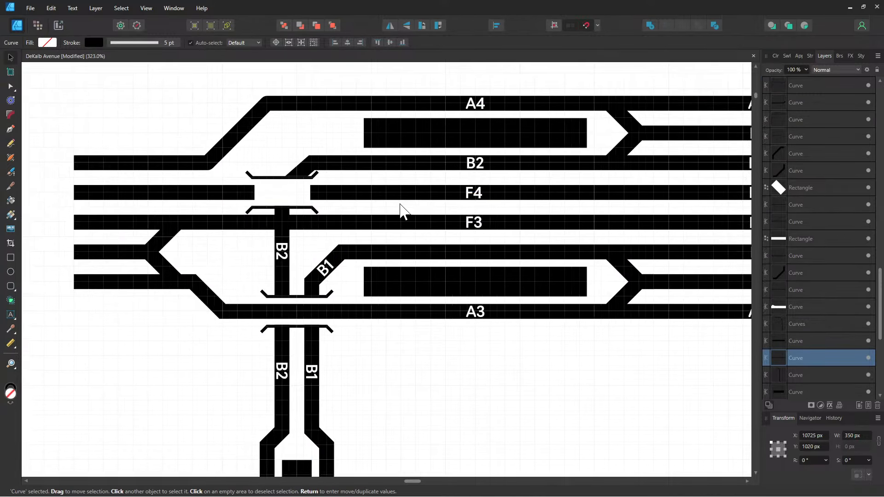
pyautogui.keyDown('shift'); pyautogui.click(362, 229); pyautogui.keyUp('shift')
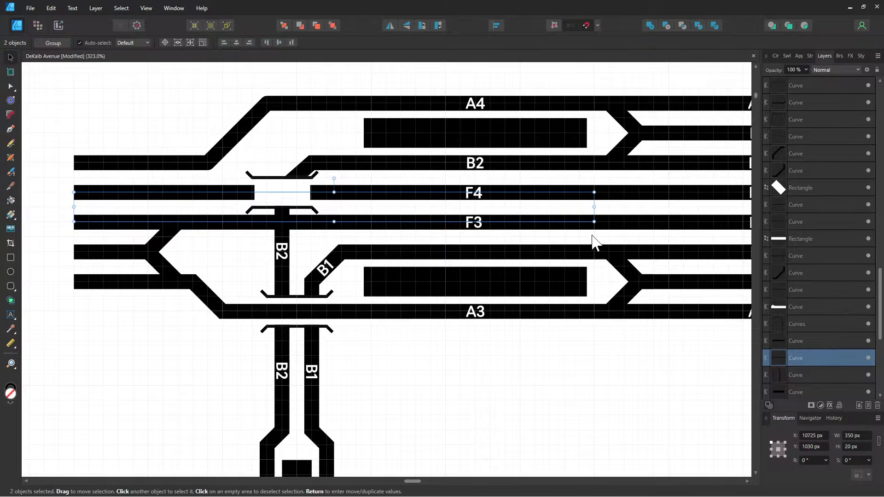
pyautogui.scroll(-3, 848, 318)
pyautogui.scroll(4, 848, 316)
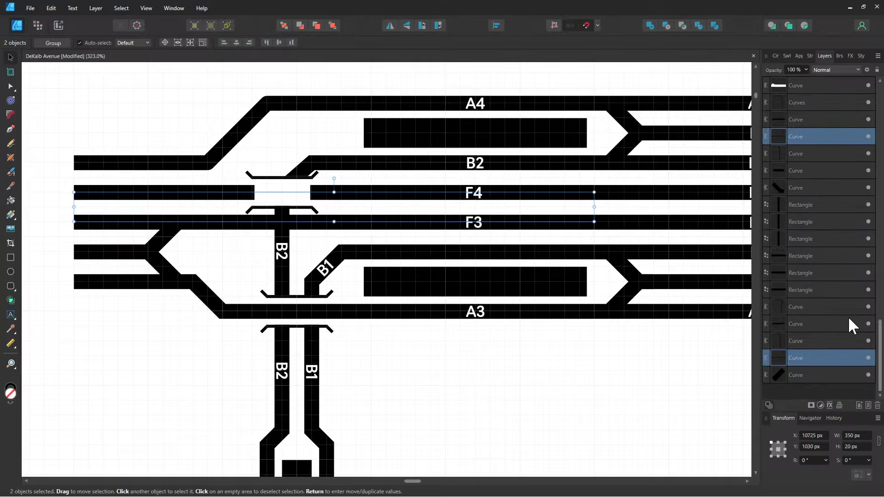
pyautogui.moveTo(798, 391); pyautogui.dragTo(811, 196)
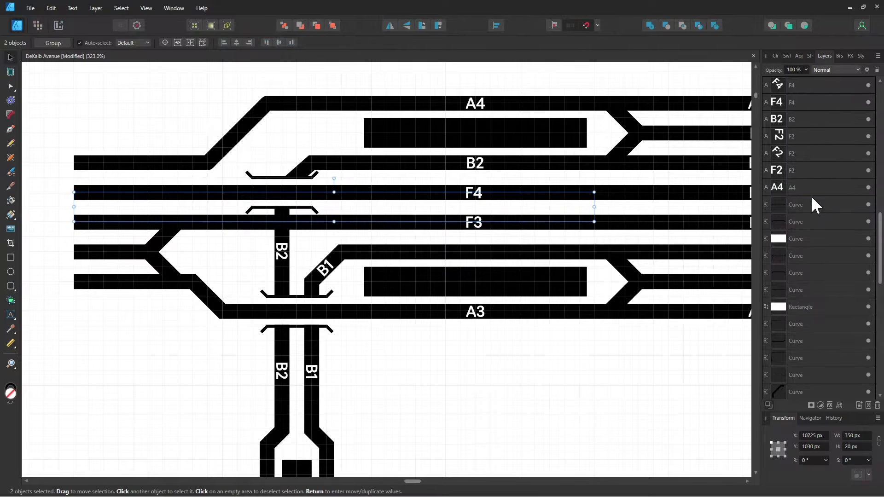
# - Extend the crossing's white shape downward past the F3 track to a height of 41 px
pyautogui.scroll(2, 229, 263)
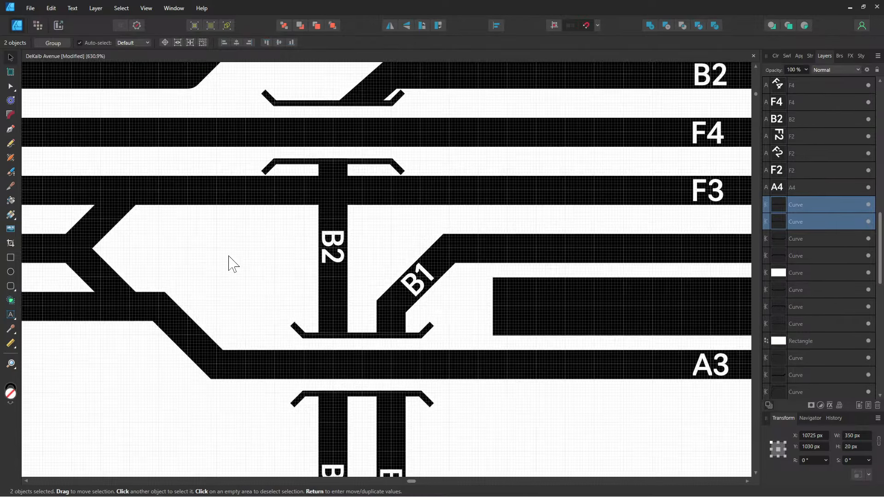
pyautogui.click(366, 152)
pyautogui.click(348, 159)
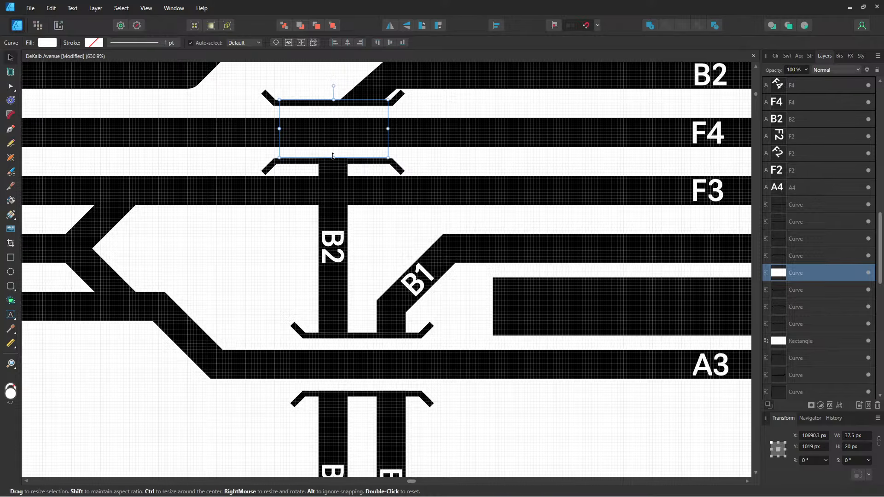
pyautogui.moveTo(333, 158); pyautogui.dragTo(340, 207)
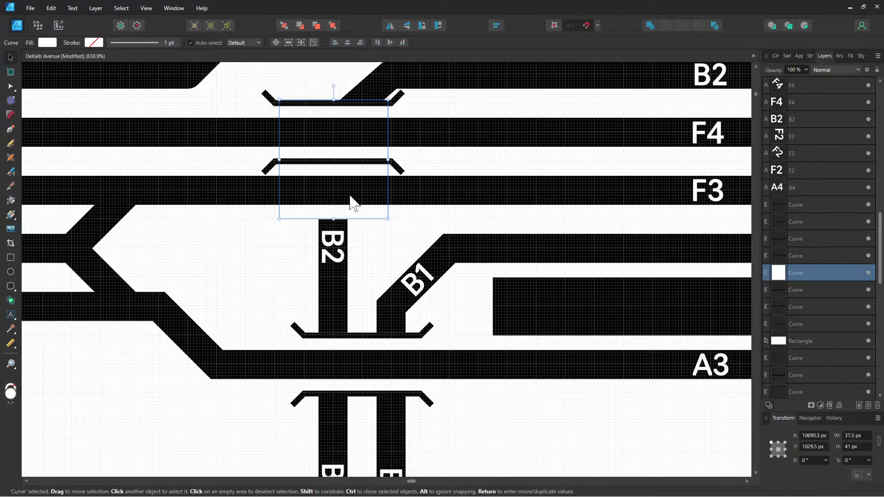
# - Move the crossing's lower bracket down to the bottom edge of the extended white shape, at Y 1052 px
pyautogui.click(359, 161)
pyautogui.moveTo(359, 162); pyautogui.dragTo(359, 217)
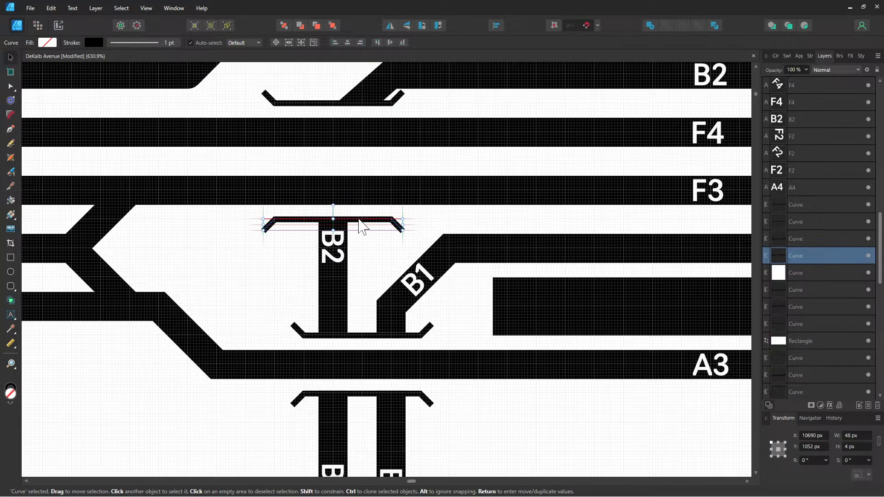
pyautogui.click(409, 216)
pyautogui.scroll(-3, 412, 220)
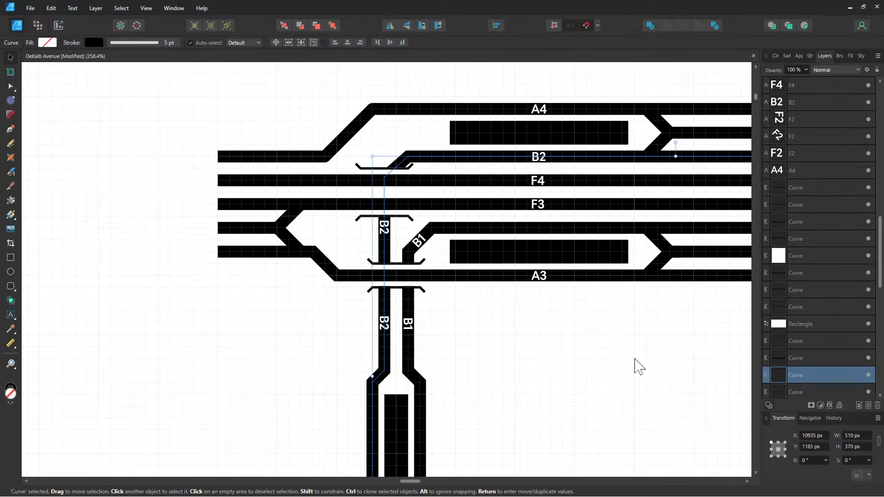
# - Shift the A4 track's diagonal 10 px outward by moving its lower bend to X 10630 px and its upper bend by the same distance
pyautogui.click(343, 139)
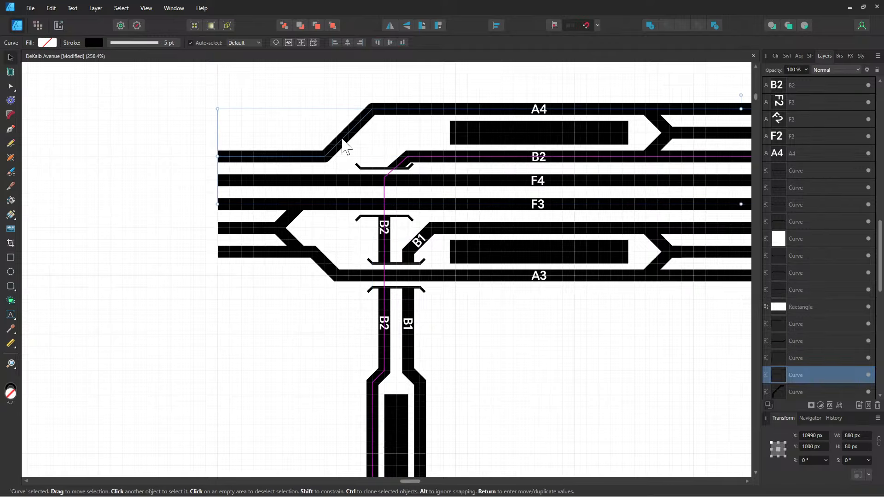
pyautogui.click(808, 56)
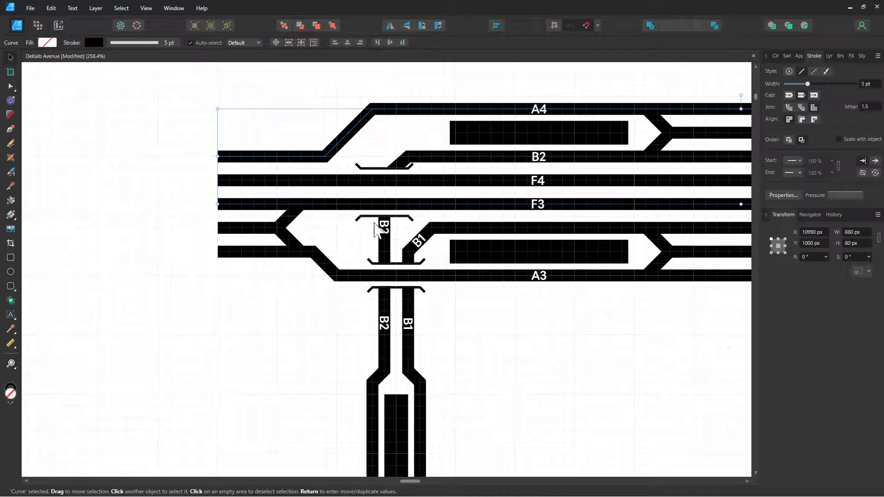
pyautogui.scroll(3, 344, 168)
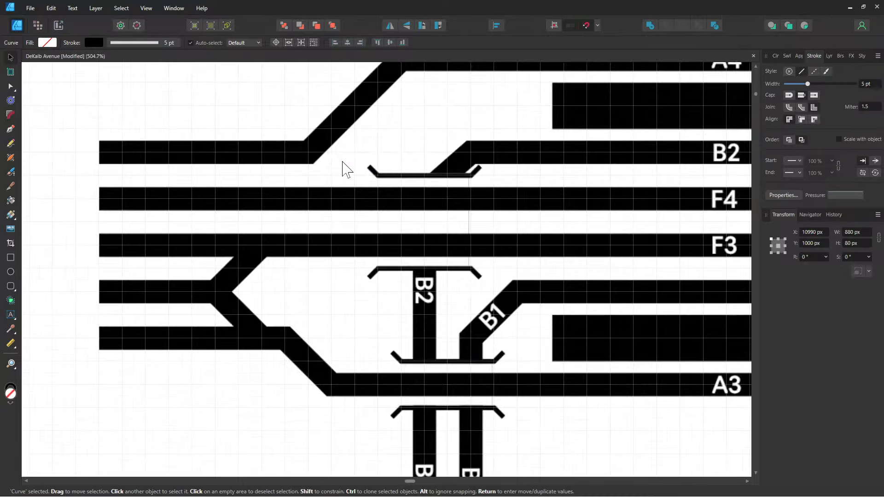
pyautogui.click(12, 88)
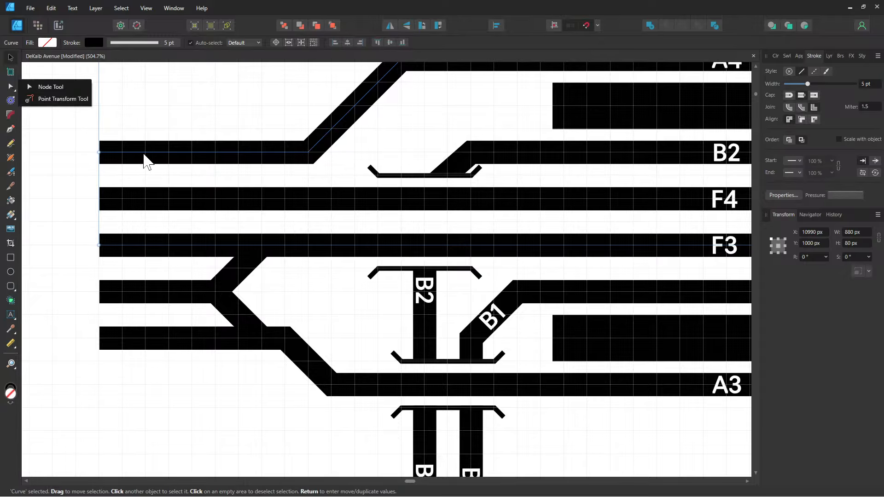
pyautogui.doubleClick(312, 157)
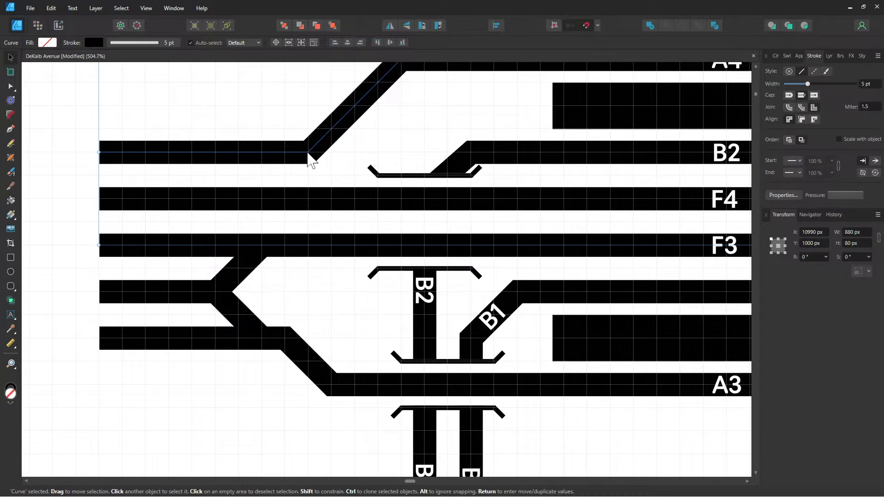
pyautogui.moveTo(308, 153); pyautogui.dragTo(286, 153)
pyautogui.scroll(3, 357, 154)
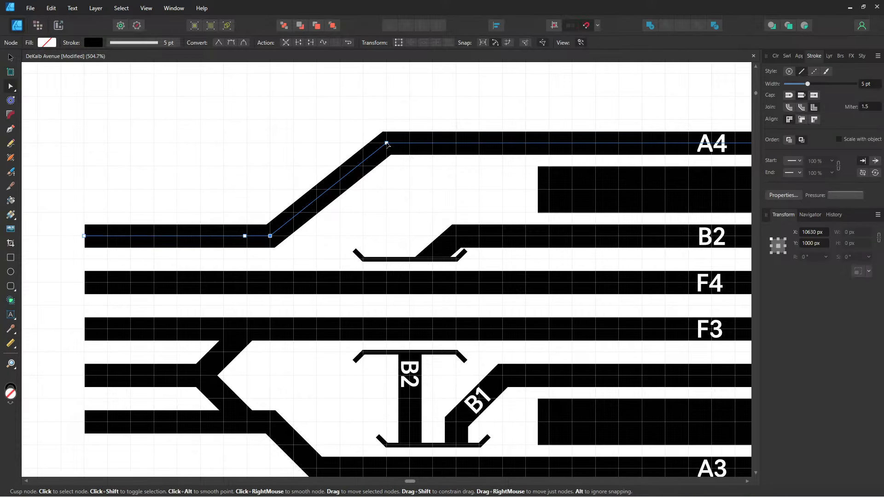
pyautogui.moveTo(387, 144); pyautogui.dragTo(364, 144)
pyautogui.scroll(-1, 380, 178)
pyautogui.scroll(-2, 380, 178)
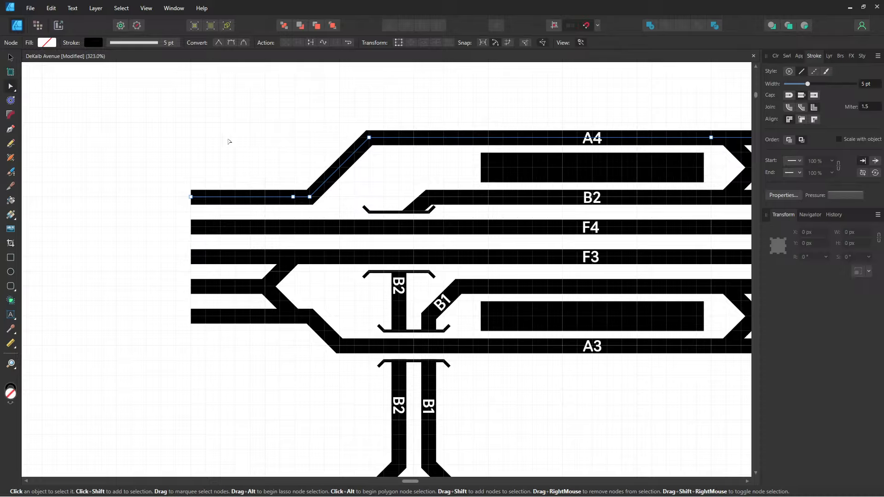
# - Extend the open western ends of the A3 track and the track directly above it to X 10450 px
pyautogui.moveTo(179, 133); pyautogui.dragTo(339, 138)
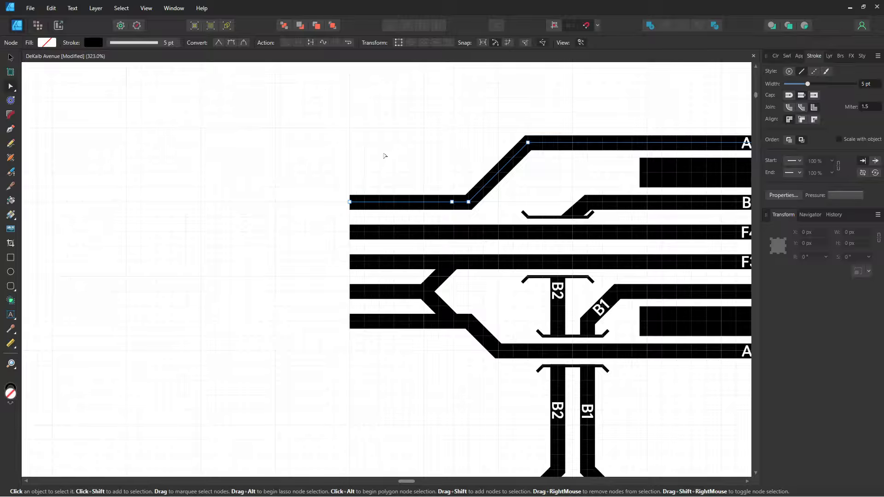
pyautogui.moveTo(385, 156); pyautogui.dragTo(329, 140)
pyautogui.moveTo(250, 154); pyautogui.dragTo(300, 140)
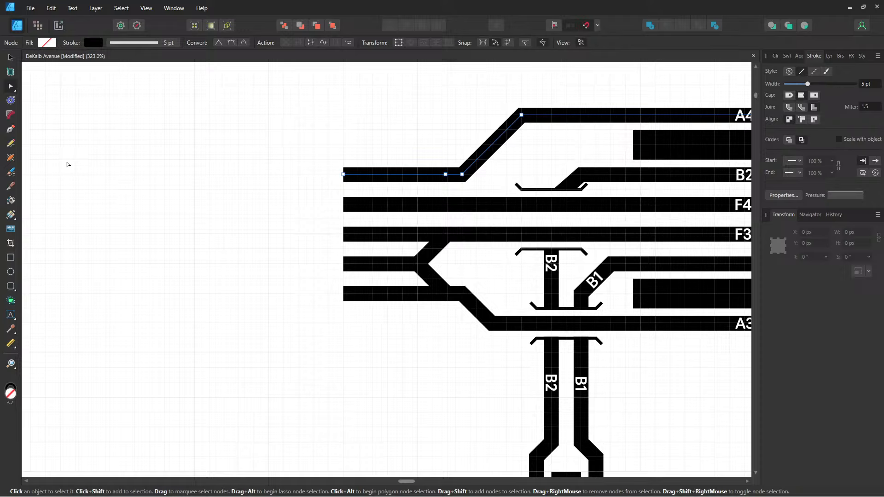
pyautogui.click(11, 129)
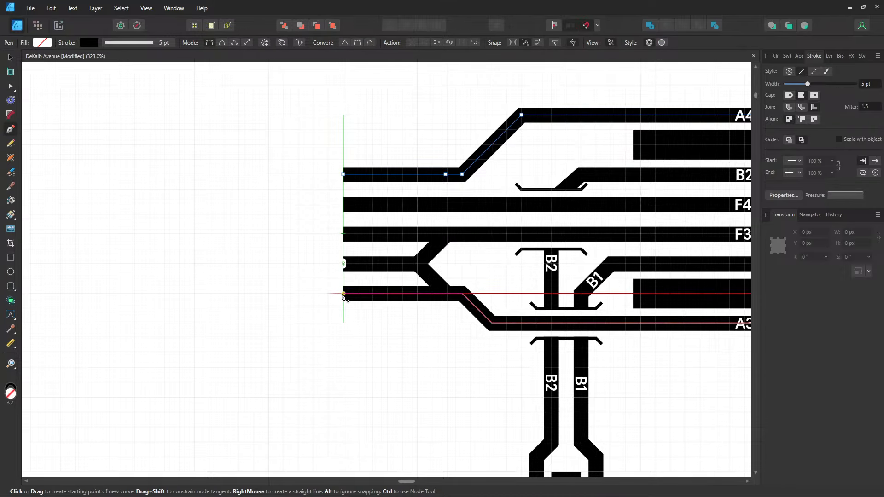
pyautogui.keyDown('ctrl'); pyautogui.click(344, 293); pyautogui.keyUp('ctrl')
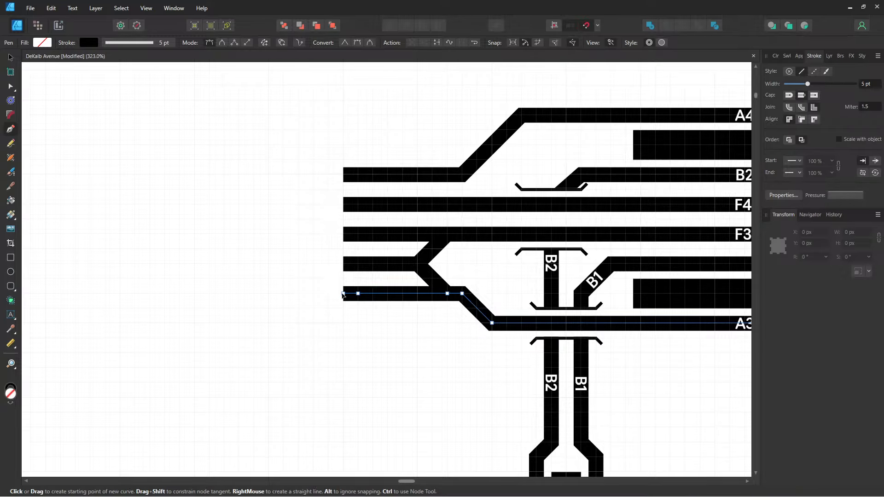
pyautogui.click(343, 294)
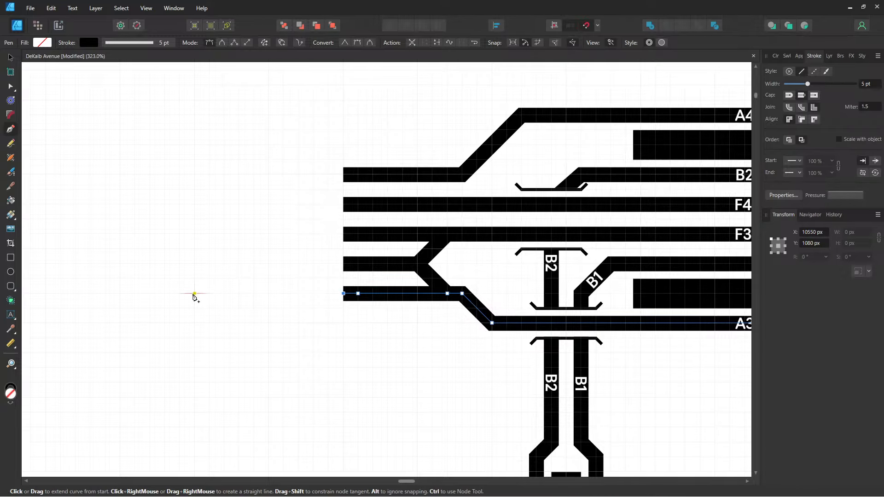
pyautogui.click(194, 294)
pyautogui.keyDown('ctrl'); pyautogui.click(344, 263); pyautogui.keyUp('ctrl')
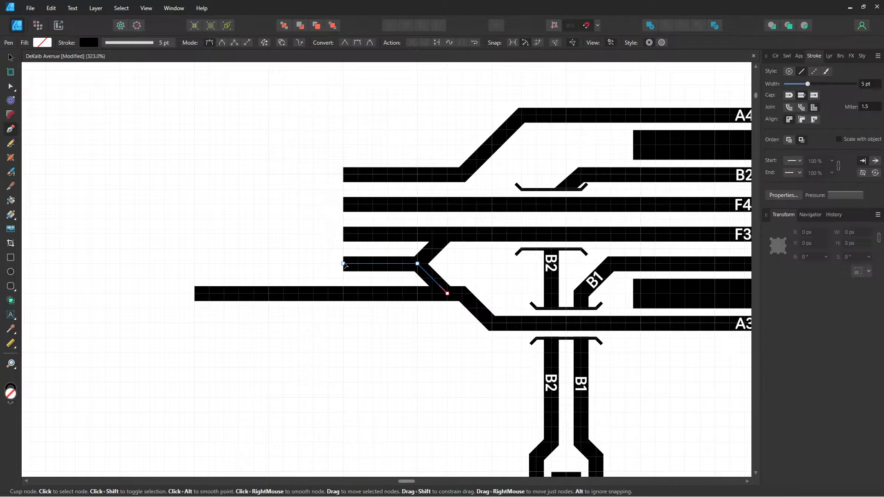
pyautogui.click(343, 263)
pyautogui.click(194, 263)
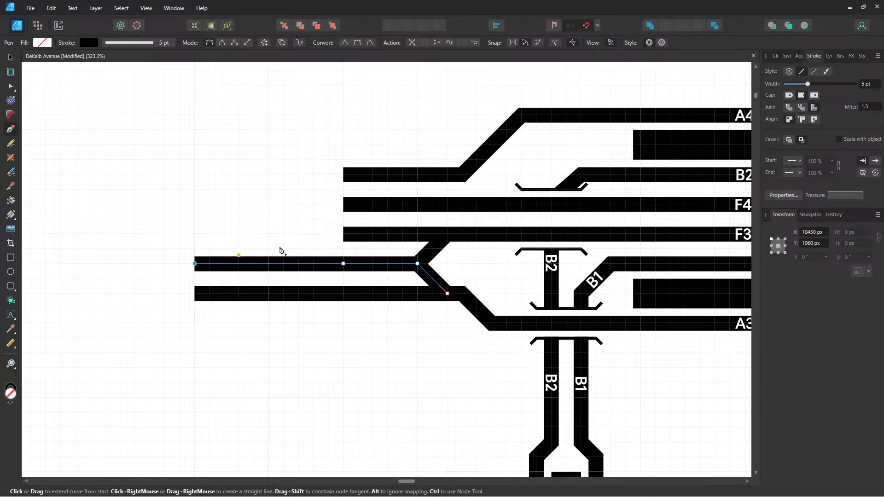
# - Extend the open western ends of the F3, F4 and A4 tracks to X 10450 px, in line with the tracks below
pyautogui.keyDown('ctrl'); pyautogui.click(343, 234); pyautogui.keyUp('ctrl')
pyautogui.click(343, 233)
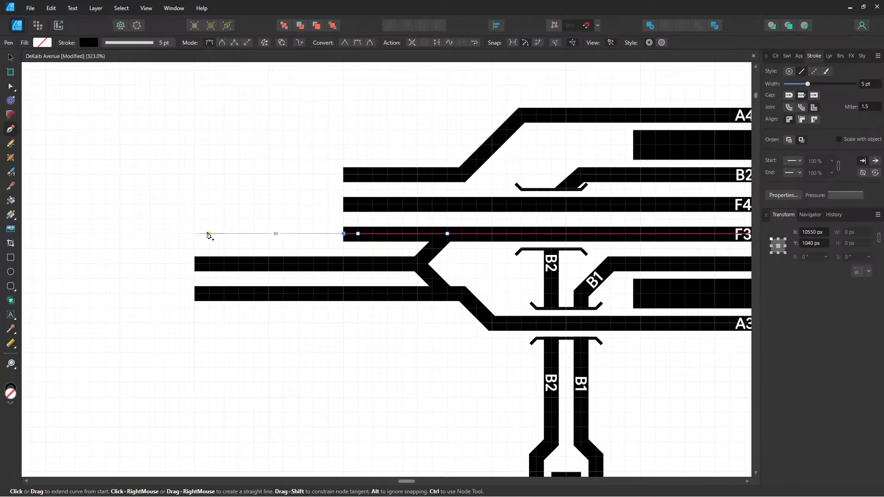
pyautogui.click(195, 233)
pyautogui.keyDown('ctrl'); pyautogui.click(344, 204); pyautogui.keyUp('ctrl')
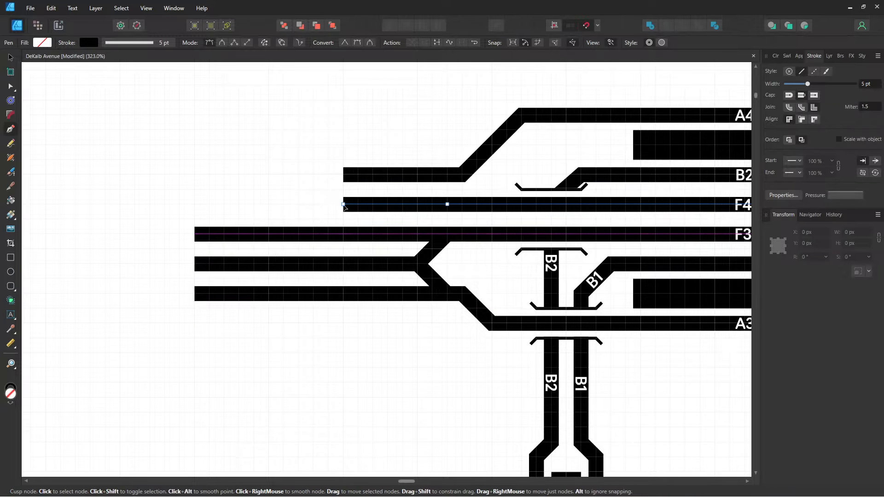
pyautogui.click(344, 204)
pyautogui.click(195, 204)
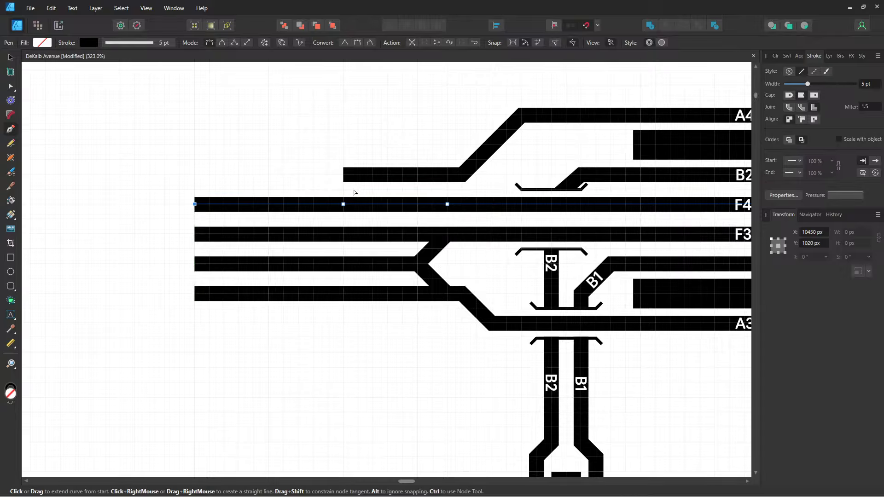
pyautogui.keyDown('ctrl'); pyautogui.click(345, 175); pyautogui.keyUp('ctrl')
pyautogui.click(343, 174)
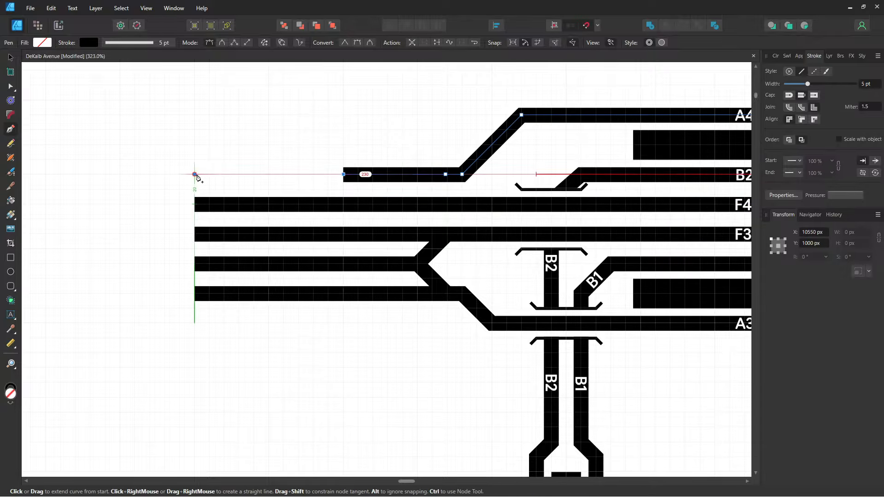
pyautogui.click(194, 174)
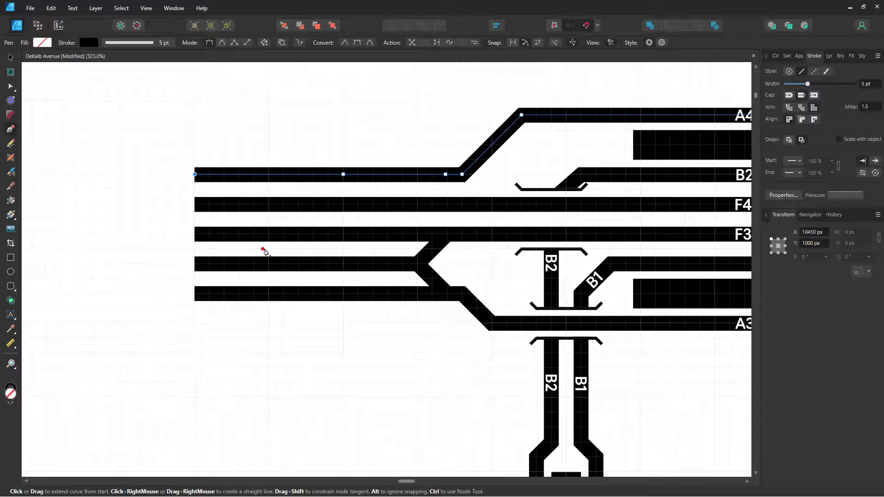
# - Draw a separate 40 by 40 px diagonal crossover from the F3 track down to the A3 track, ending at X 10550, Y 1080 px
pyautogui.click(269, 233)
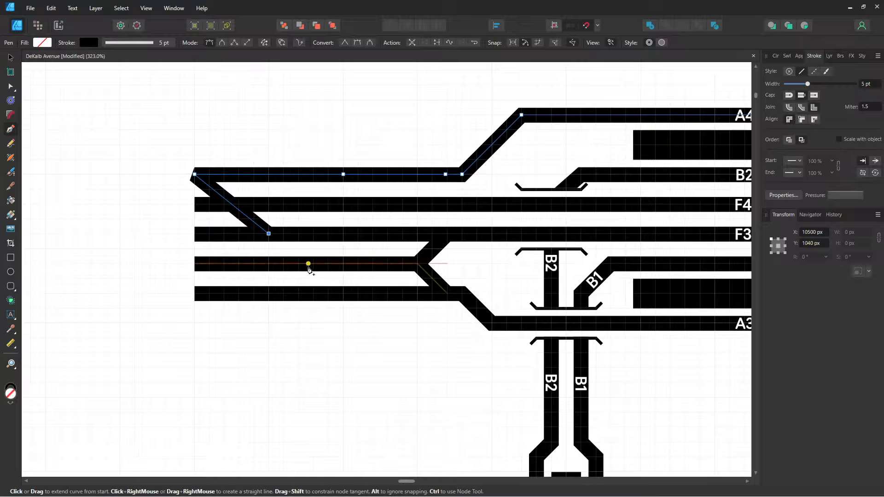
pyautogui.press('Escape')
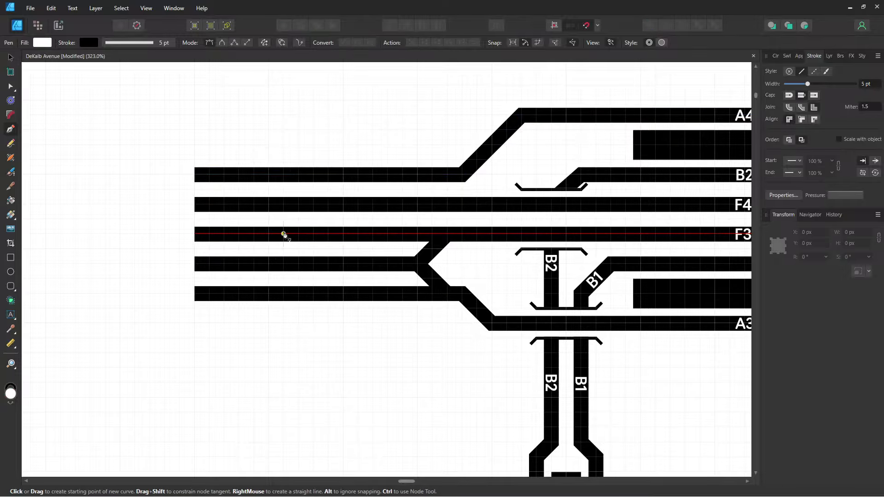
pyautogui.click(283, 234)
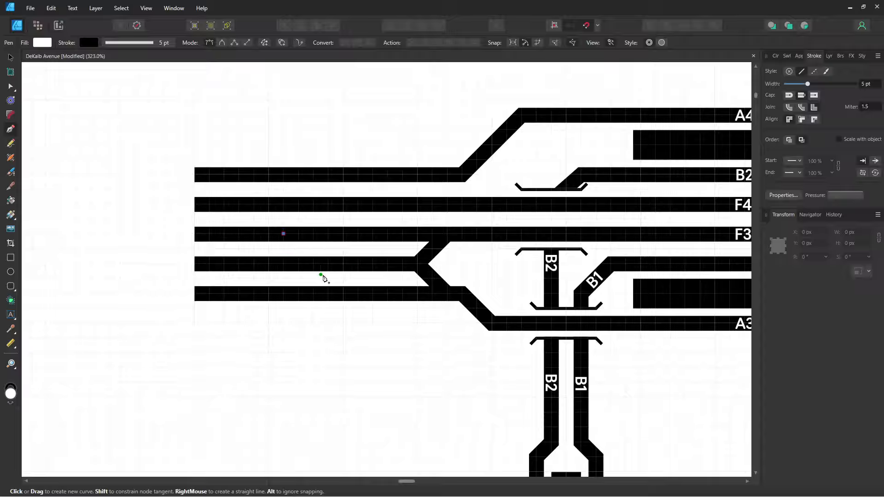
pyautogui.click(344, 295)
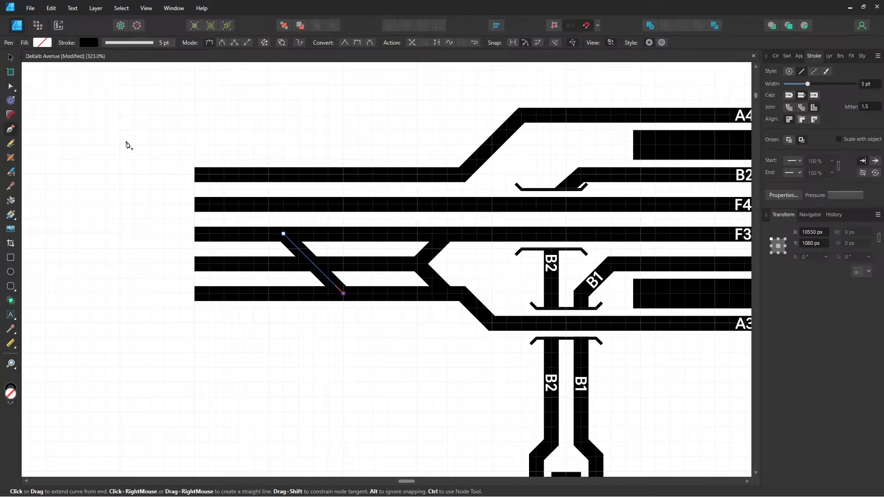
# - Copy the white rectangle and both brackets from the F2 crossing under B2 and paste a duplicate
pyautogui.click(10, 57)
pyautogui.hscroll(1, 499, 357)
pyautogui.hscroll(10, 499, 356)
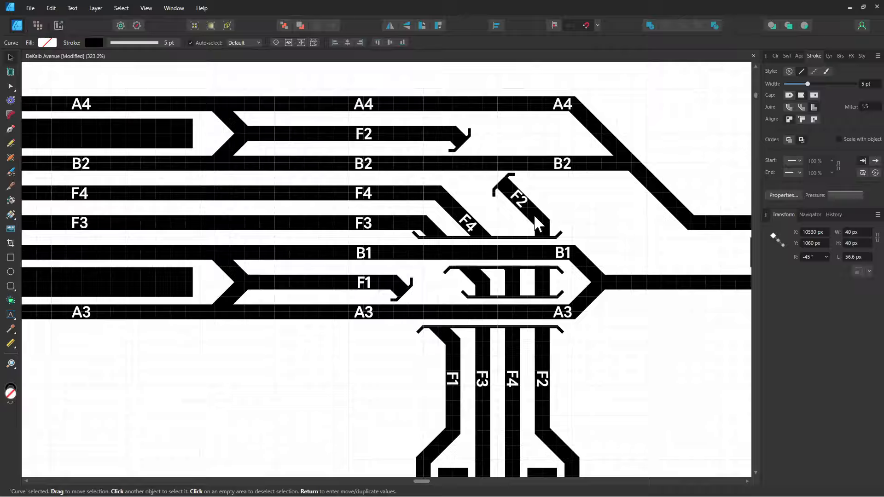
pyautogui.click(493, 189)
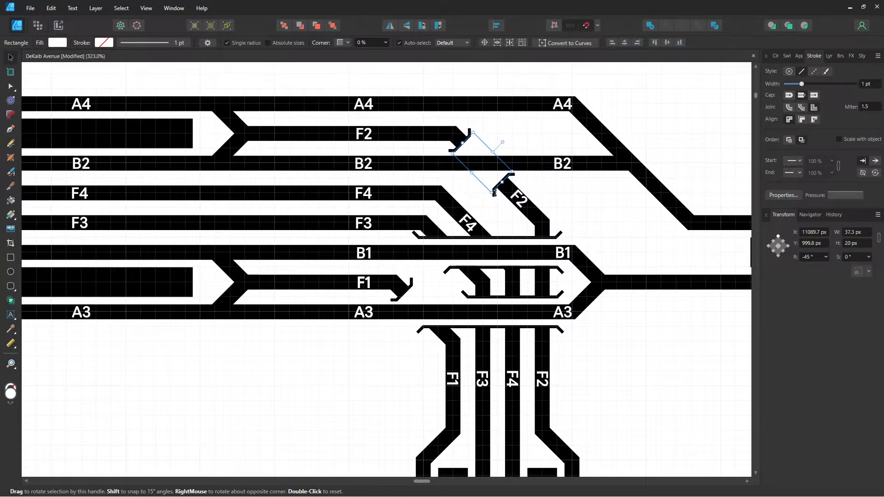
pyautogui.click(513, 175)
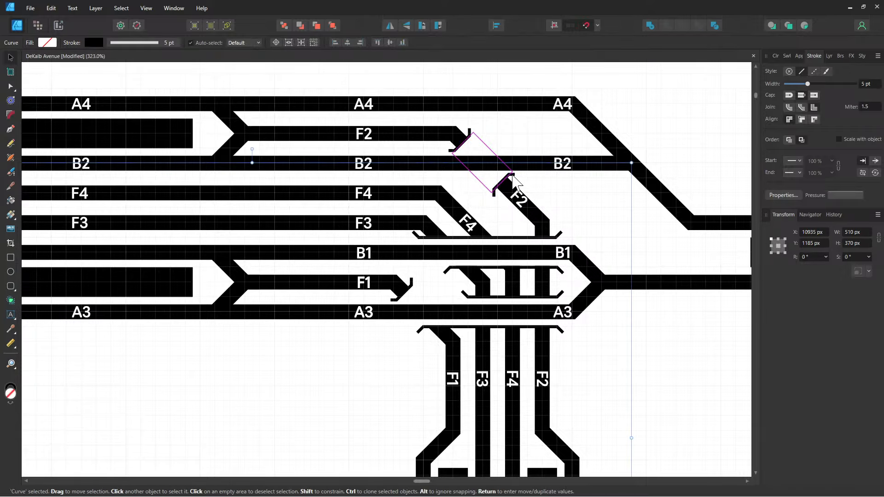
pyautogui.keyDown('shift'); pyautogui.click(473, 150); pyautogui.keyUp('shift')
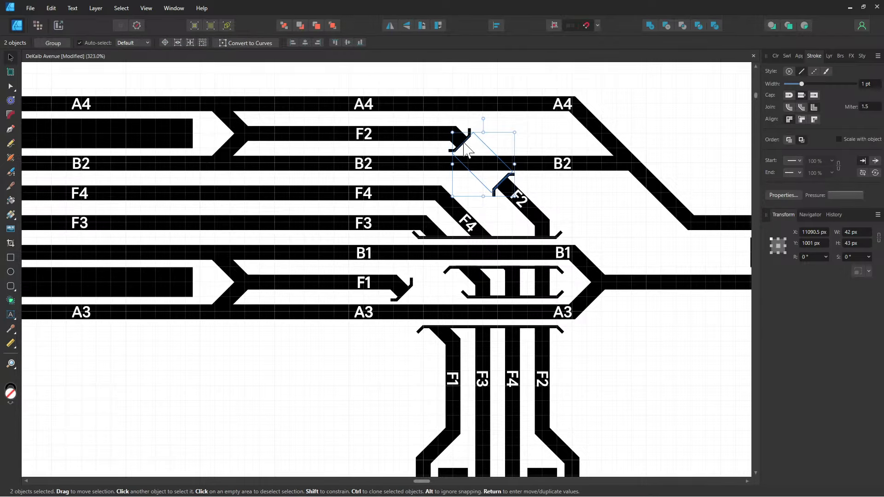
pyautogui.keyDown('shift'); pyautogui.click(471, 148); pyautogui.keyUp('shift')
pyautogui.moveTo(242, 374); pyautogui.dragTo(660, 361)
pyautogui.moveTo(468, 351); pyautogui.dragTo(675, 353)
pyautogui.hotkey('ctrl', 'v')
# - Place the duplicated brackets and rectangle over the new diagonal crossover, centred at about X 10529.3, Y 1060 px
pyautogui.moveTo(243, 293); pyautogui.dragTo(333, 284)
pyautogui.scroll(2, 436, 216)
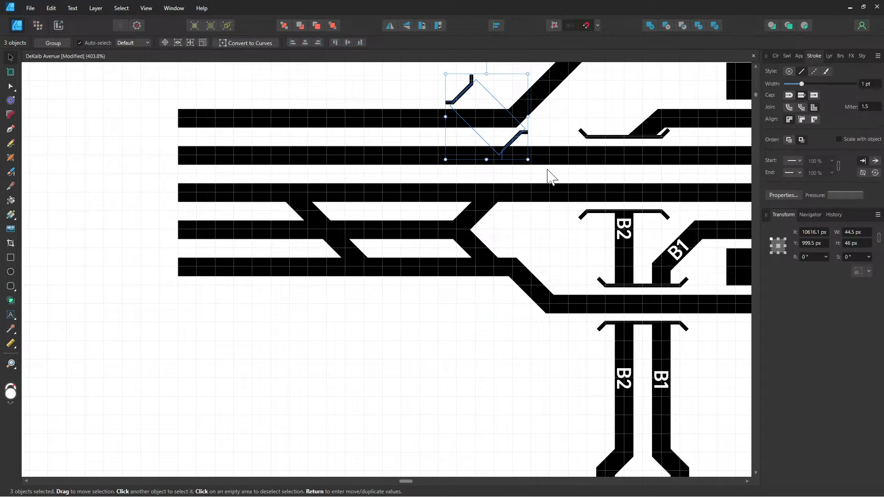
pyautogui.moveTo(496, 138)
pyautogui.mouseDown()
pyautogui.moveTo(357, 264)
pyautogui.moveTo(323, 252)
pyautogui.mouseUp()
pyautogui.scroll(3, 336, 250)
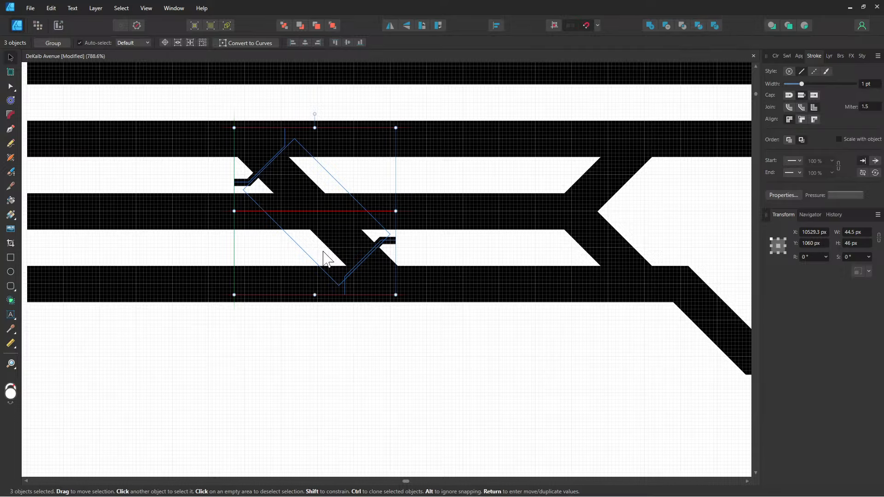
pyautogui.moveTo(323, 251); pyautogui.dragTo(323, 253)
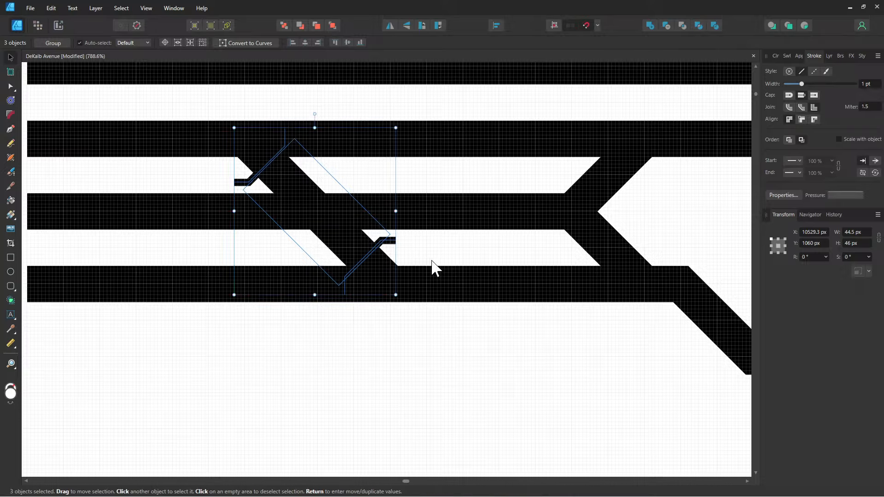
# - Move the duplicated brackets and rectangle up the layer order to directly below the A4 label
pyautogui.click(827, 57)
pyautogui.scroll(-8, 809, 272)
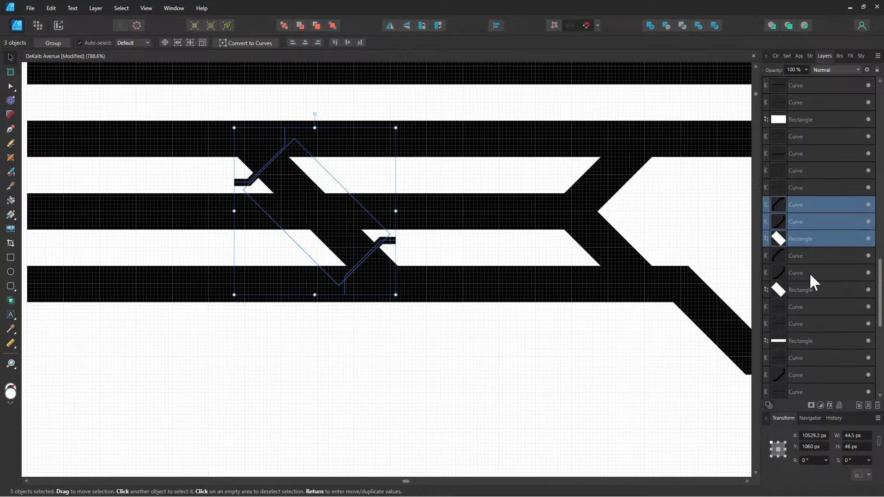
pyautogui.scroll(2, 809, 273)
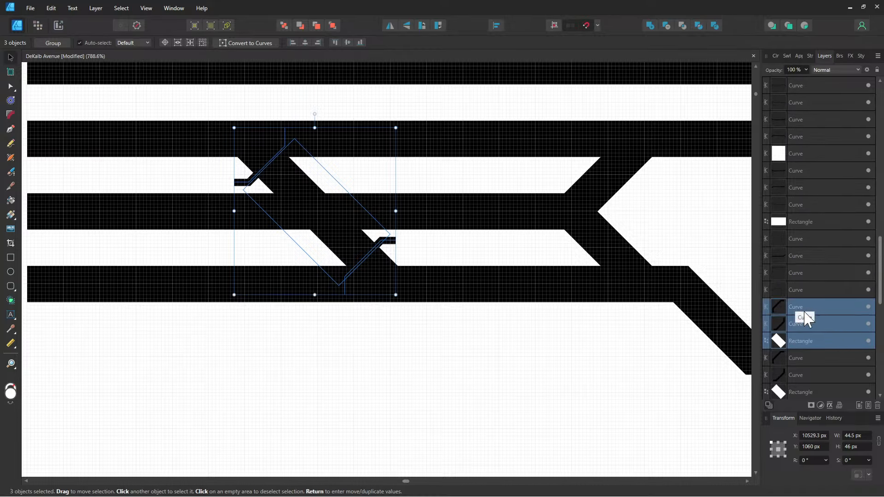
pyautogui.moveTo(806, 317); pyautogui.dragTo(802, 184)
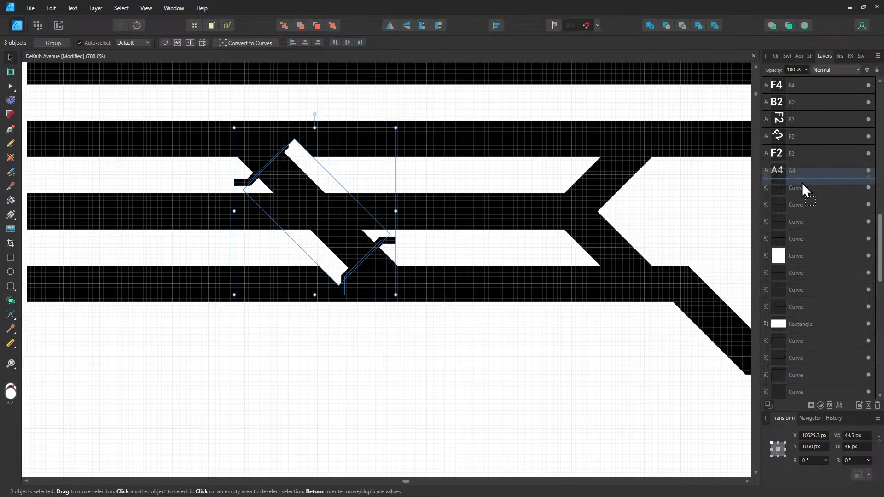
pyautogui.moveTo(801, 182); pyautogui.dragTo(801, 182)
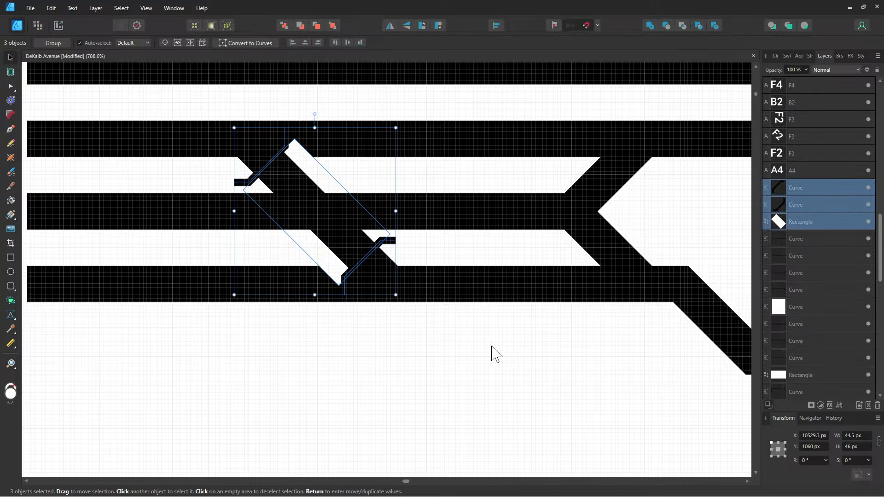
# - Undo the layer reordering, placement and pasting of the duplicated crossing brackets and rectangle
pyautogui.click(449, 339)
pyautogui.hotkey('ctrl', 'z')
pyautogui.hotkey('ctrl', 'z')
pyautogui.hotkey('ctrl', 'z')
pyautogui.hotkey('ctrl', 'z')
pyautogui.scroll(-4, 450, 334)
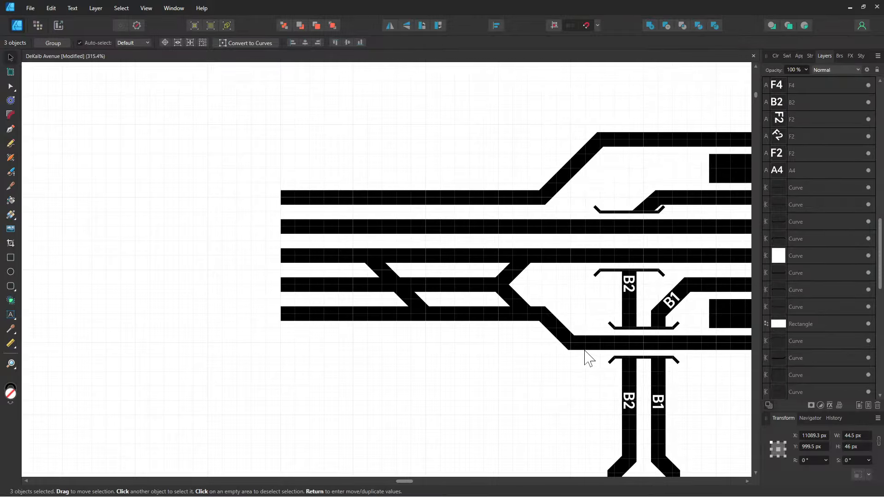
pyautogui.moveTo(585, 351); pyautogui.dragTo(40, 314)
pyautogui.scroll(-1, 449, 315)
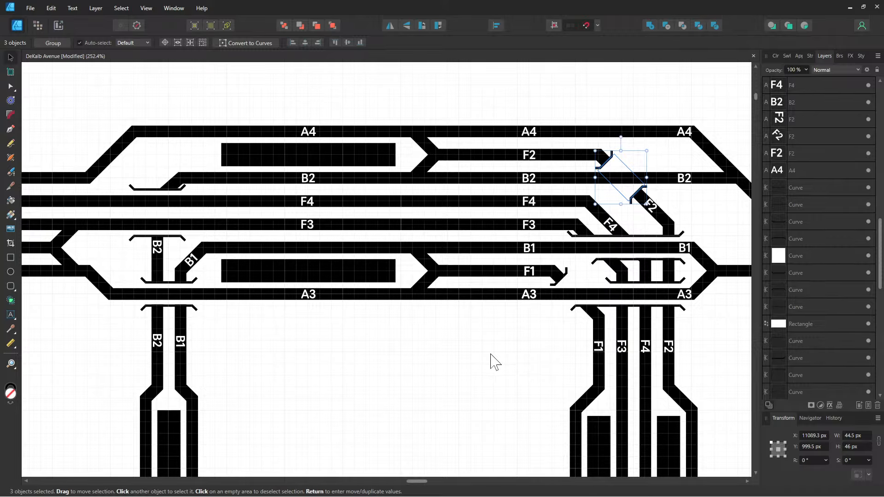
pyautogui.click(183, 341)
pyautogui.moveTo(231, 332); pyautogui.dragTo(550, 296)
pyautogui.scroll(2, 318, 269)
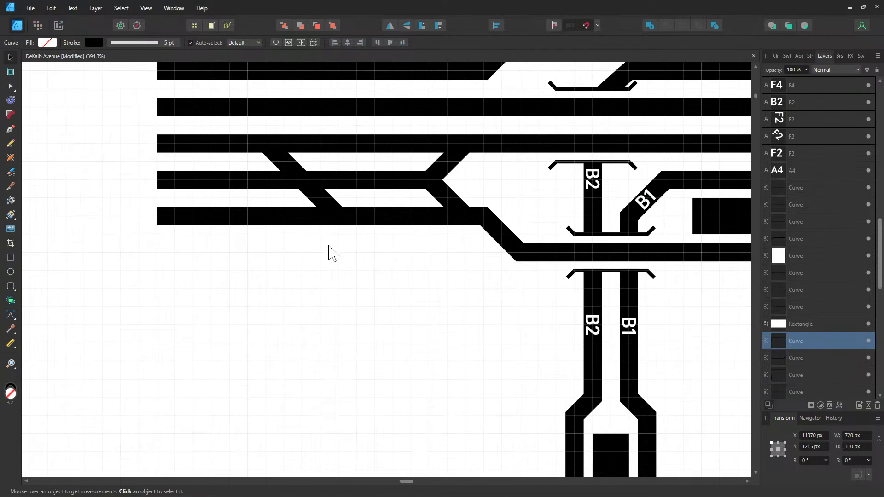
pyautogui.scroll(2, 328, 245)
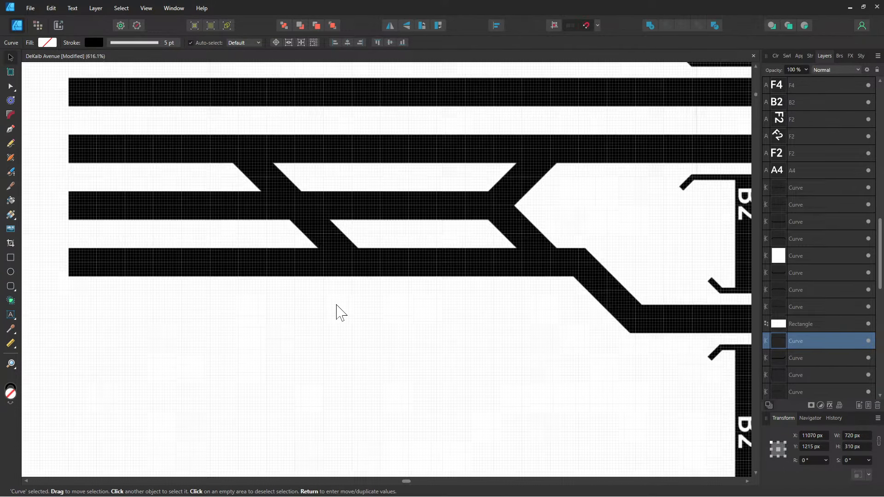
pyautogui.click(333, 233)
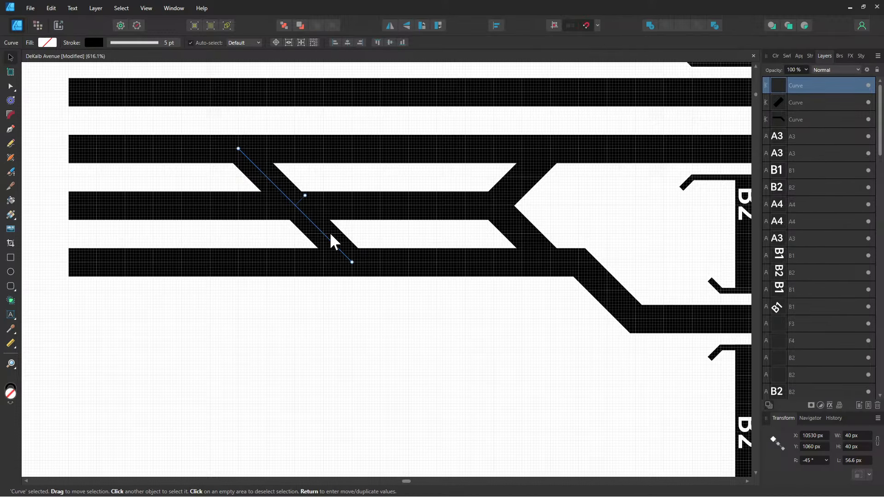
pyautogui.click(11, 87)
pyautogui.scroll(-1, 337, 274)
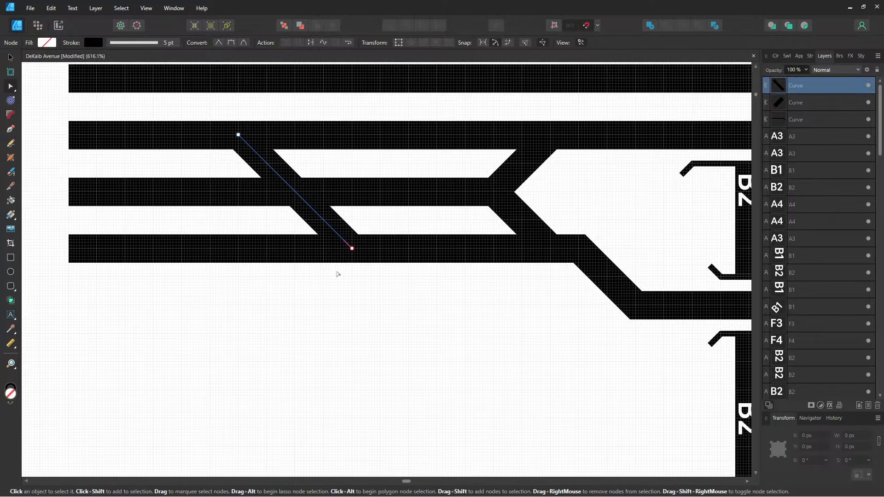
pyautogui.keyDown('ctrl'); pyautogui.scroll(-1, 338, 274); pyautogui.keyUp('ctrl')
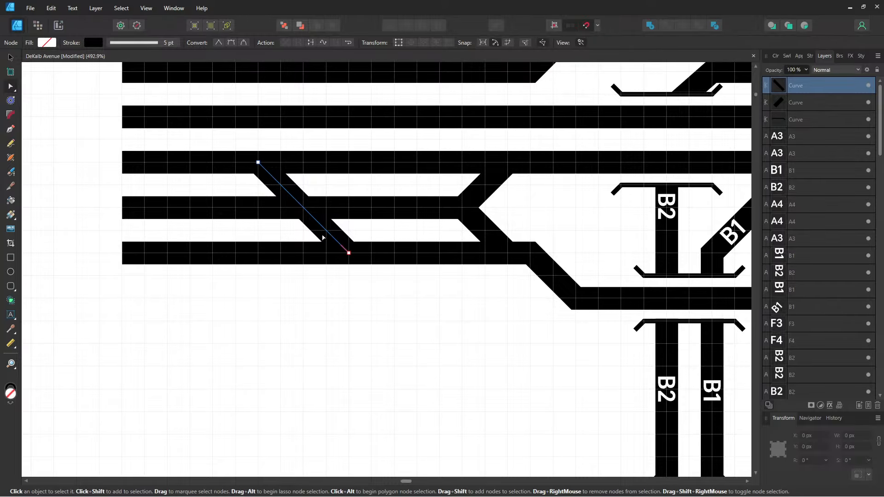
# - Draw a white rectangle of about 53 × 25 px with no stroke just below the lowest western track near the diagonal crossover
pyautogui.click(305, 290)
pyautogui.moveTo(305, 284); pyautogui.dragTo(323, 335)
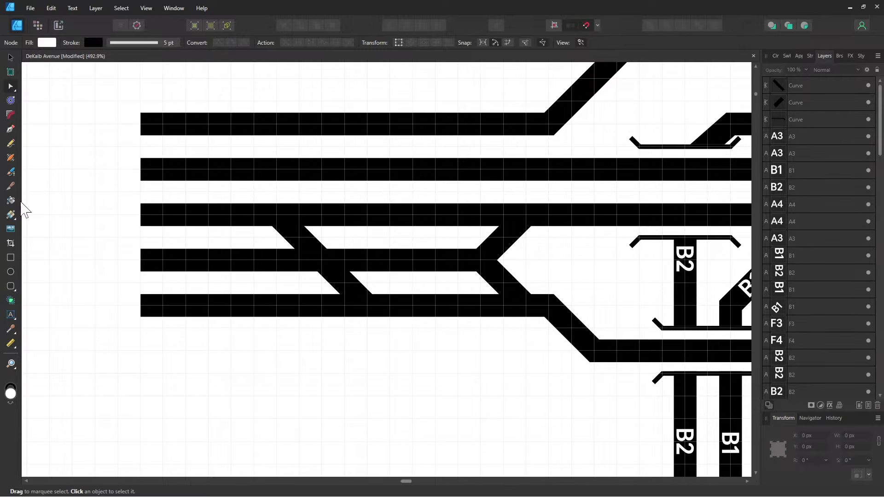
pyautogui.click(11, 257)
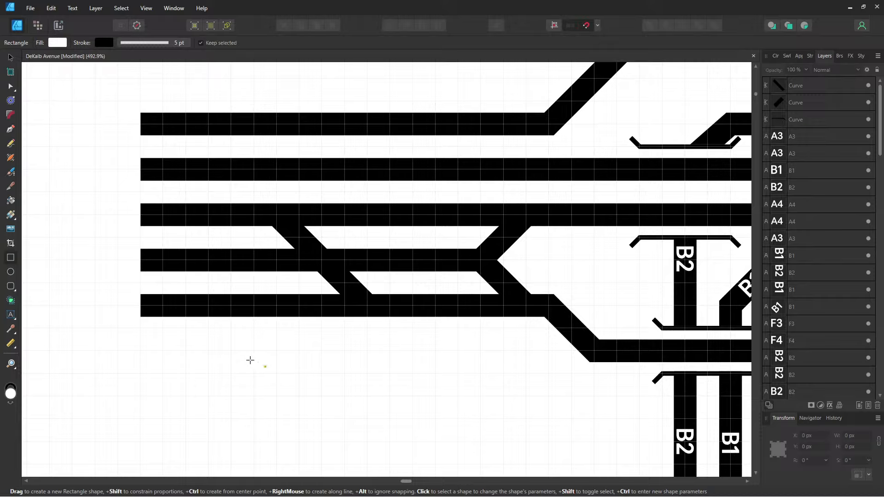
pyautogui.moveTo(231, 328); pyautogui.dragTo(351, 385)
pyautogui.click(62, 45)
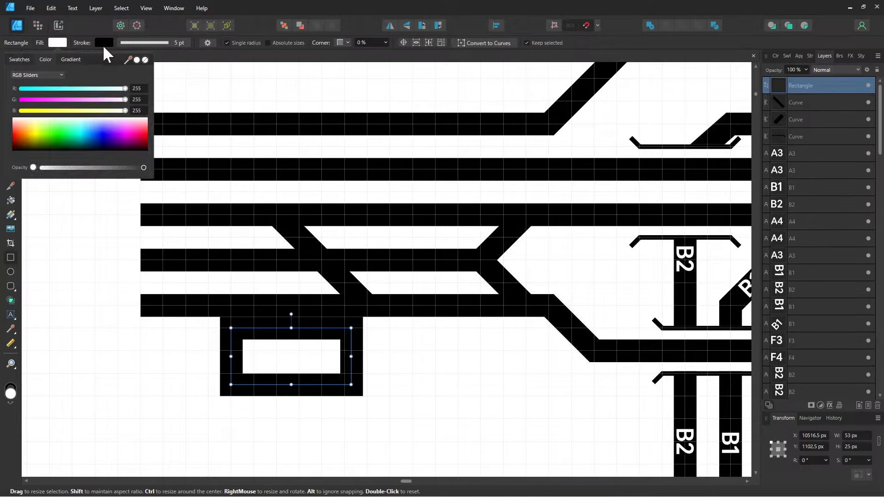
pyautogui.click(108, 44)
pyautogui.click(109, 44)
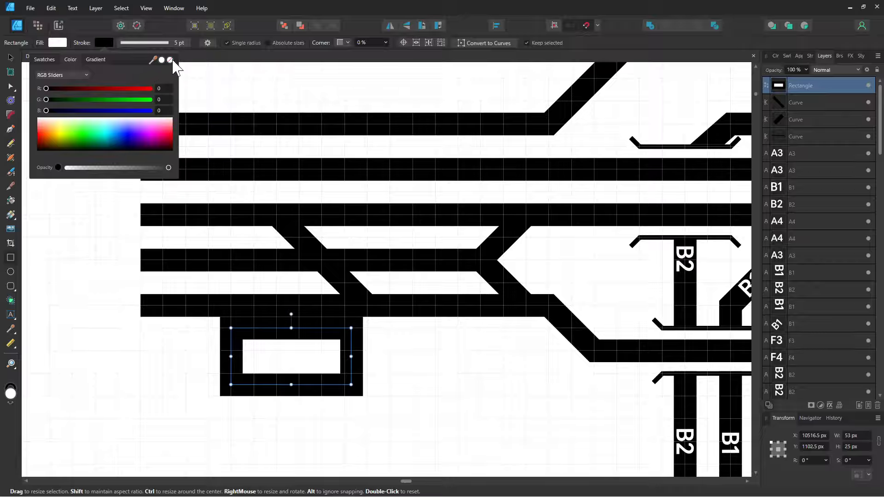
pyautogui.click(170, 60)
# - Rotate the white rectangle to -45° and move it up so it overlaps the lowest western track
pyautogui.click(10, 57)
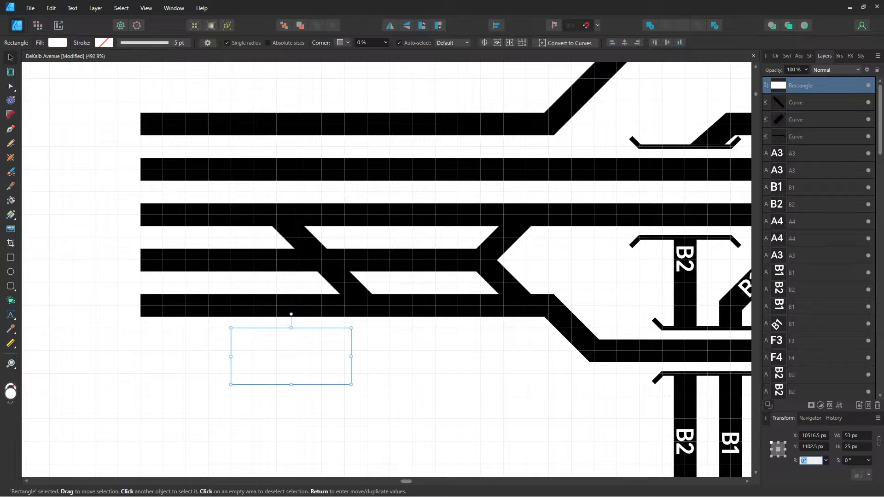
pyautogui.write('-45')
pyautogui.press('Return')
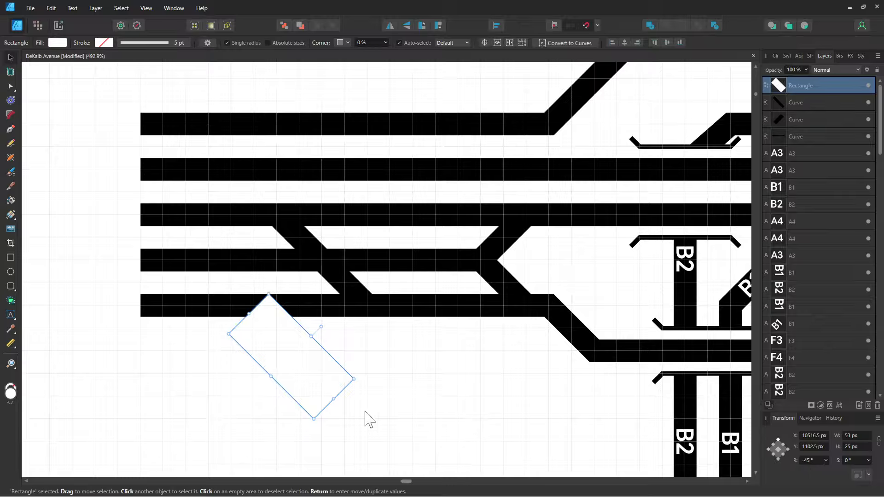
pyautogui.moveTo(296, 371); pyautogui.dragTo(306, 340)
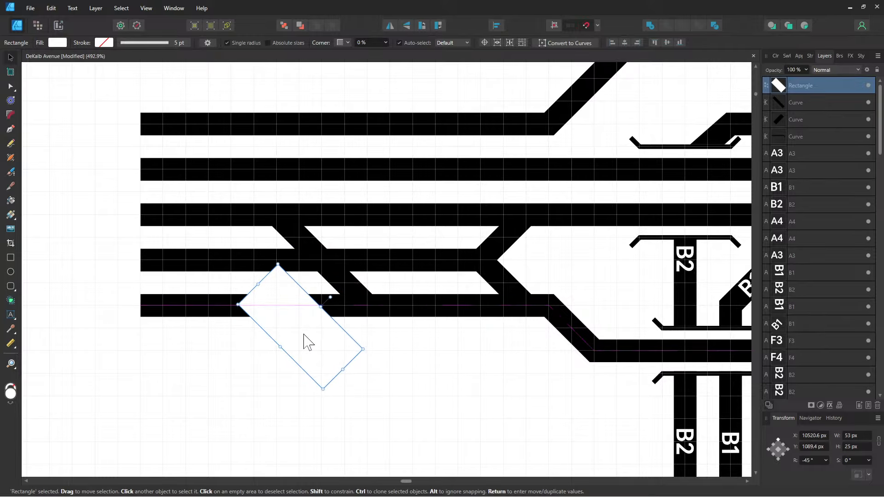
# - Raise the diagonal crossover curve above the white rectangle in the layer order, and centre the rectangle behind it at X 10530, Y 1060 px
pyautogui.click(343, 292)
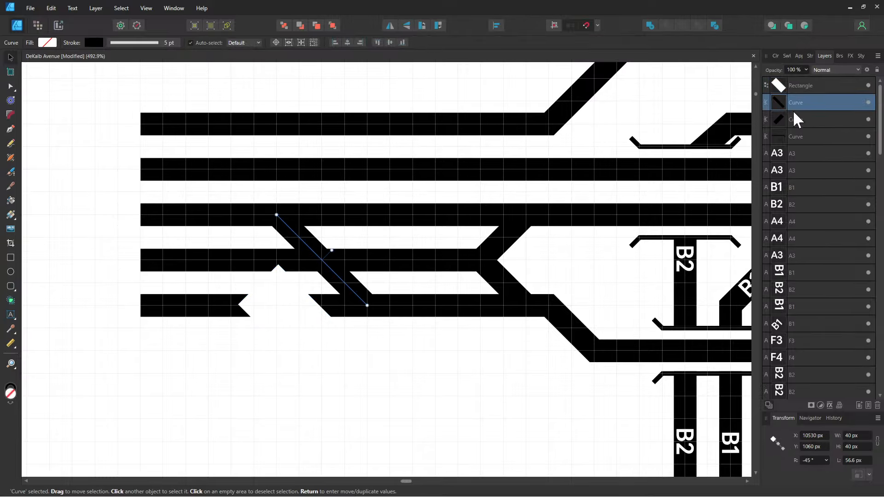
pyautogui.moveTo(796, 102); pyautogui.dragTo(794, 80)
pyautogui.moveTo(297, 332); pyautogui.dragTo(318, 263)
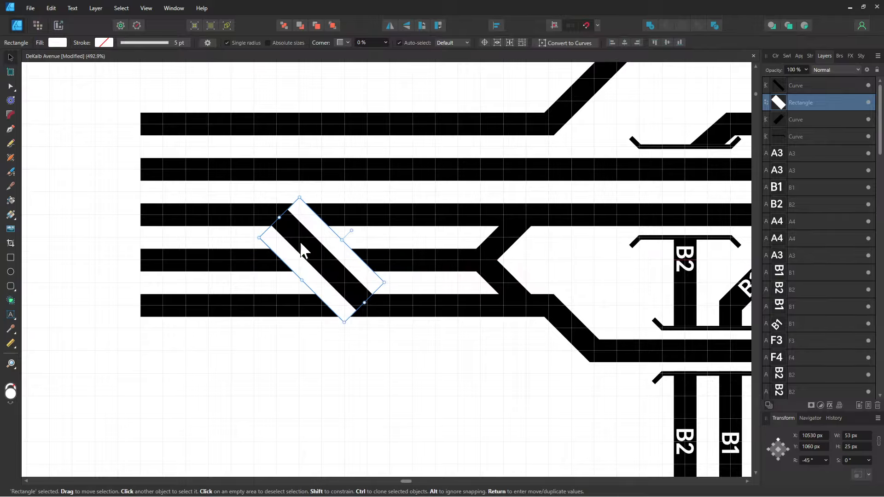
# - Shorten the white rectangle to about 43.5 px from its upper-left end and convert it to curves
pyautogui.moveTo(278, 217); pyautogui.dragTo(292, 232)
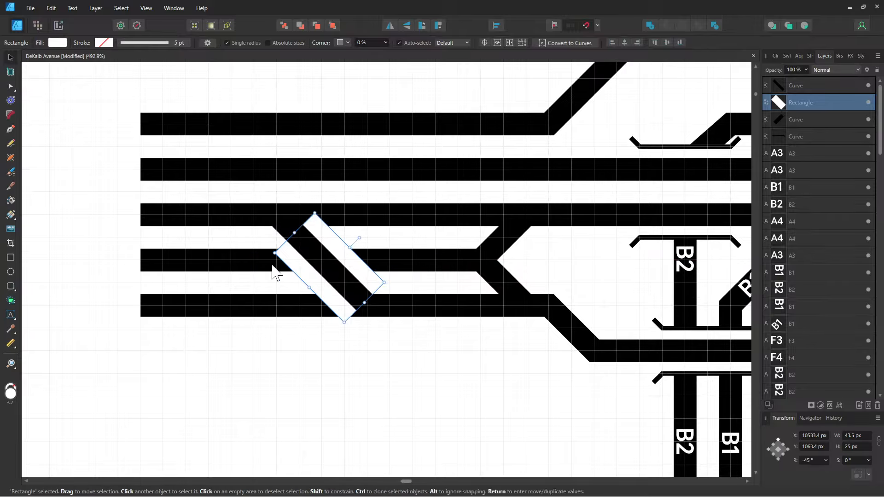
pyautogui.scroll(1, 283, 285)
pyautogui.scroll(2, 282, 286)
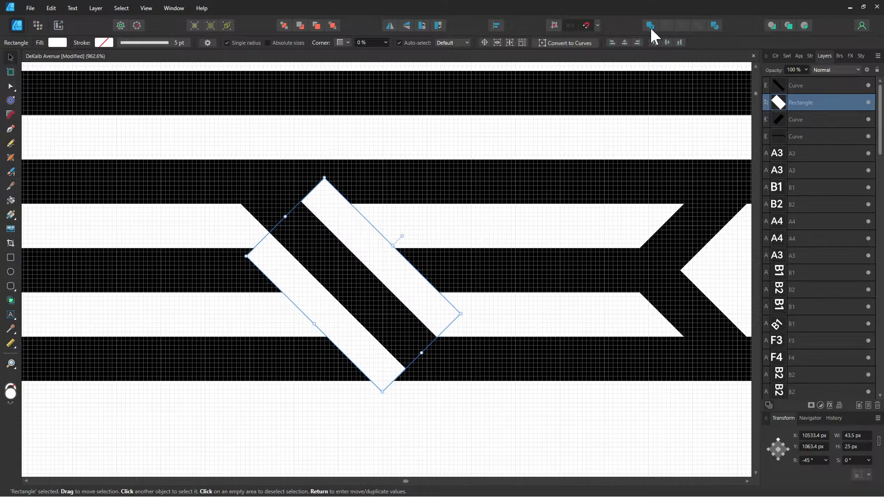
pyautogui.hotkey('ctrl', 'Return')
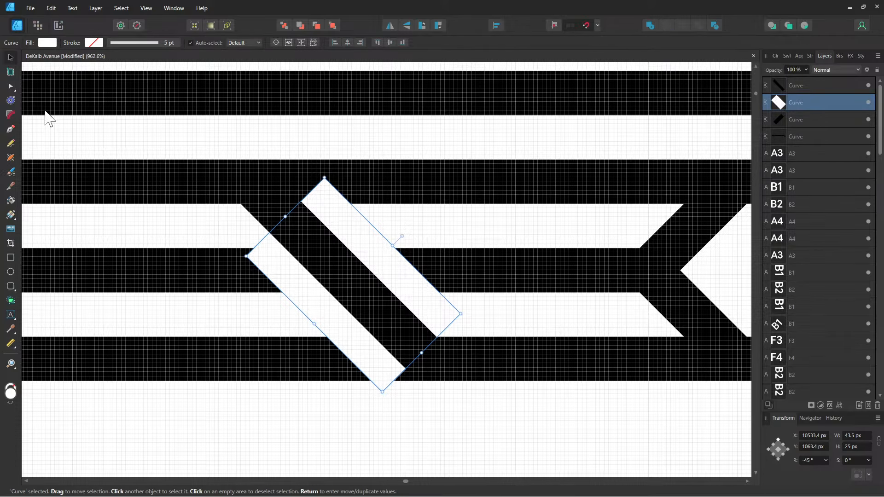
# - Add four nodes along the upper-left short edge of the white shape with the Node tool
pyautogui.click(11, 87)
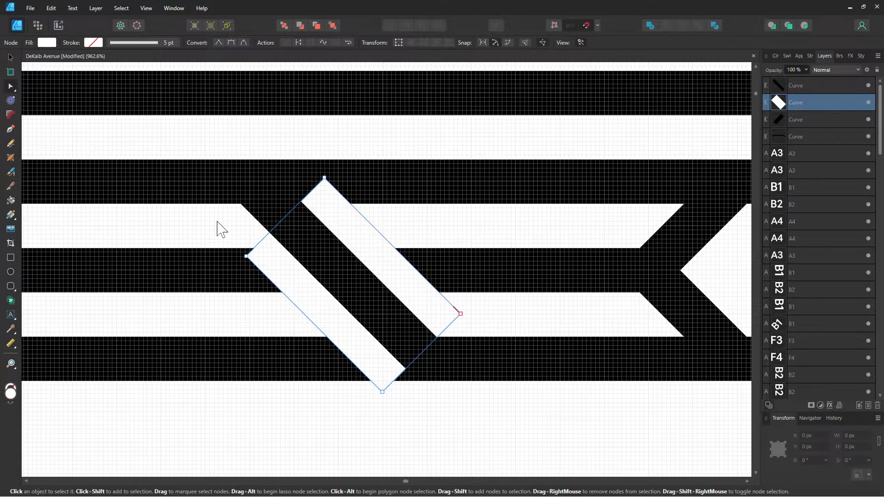
pyautogui.click(263, 240)
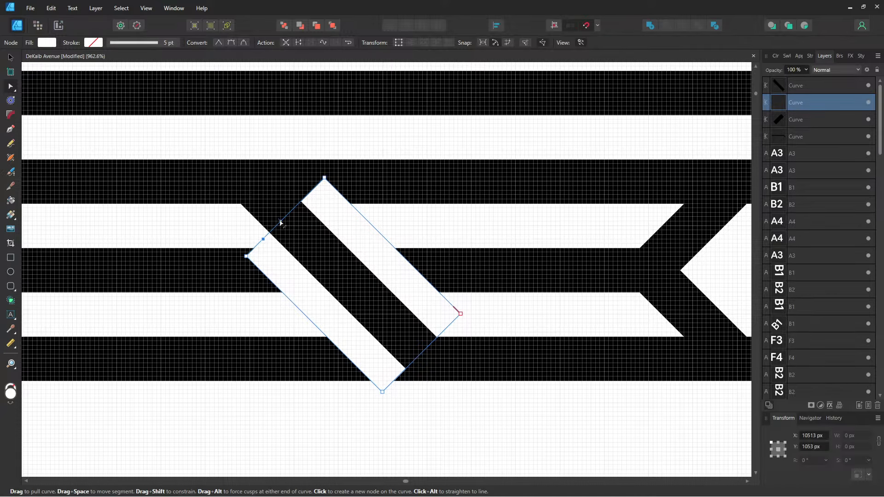
pyautogui.click(300, 204)
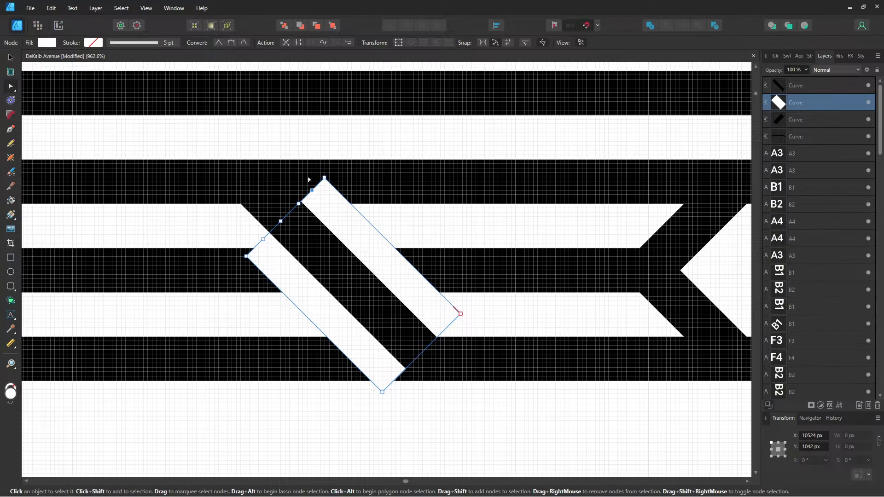
pyautogui.click(11, 59)
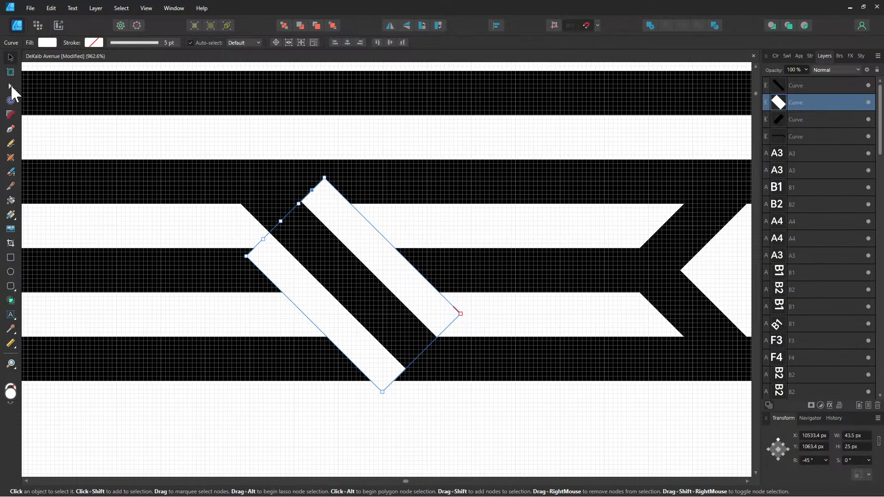
pyautogui.click(11, 87)
# - Move the white shape's top corner node to X 10535, Y 1048 px and its neighbouring node to X 10528, Y 1048 px
pyautogui.moveTo(324, 178); pyautogui.dragTo(346, 219)
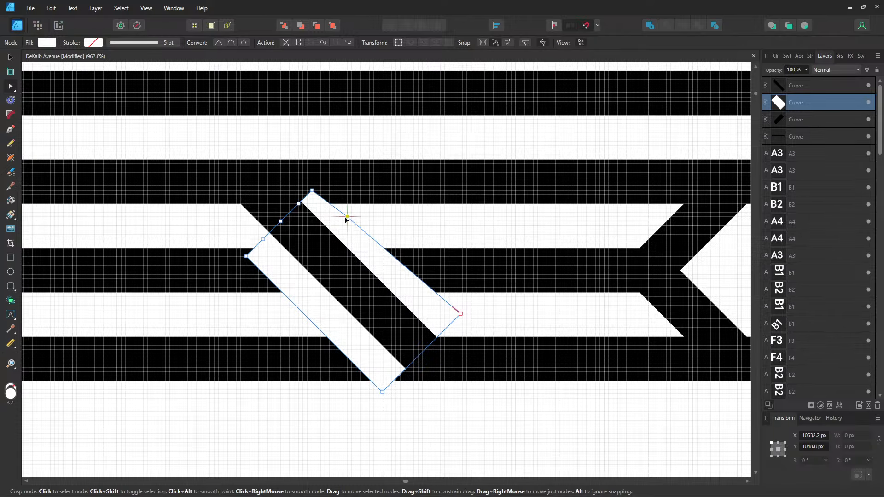
pyautogui.scroll(2, 354, 230)
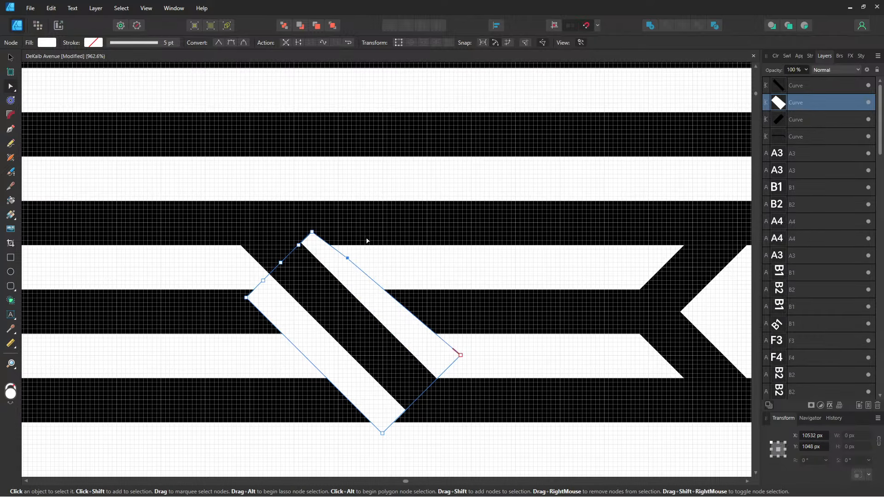
pyautogui.scroll(5, 366, 268)
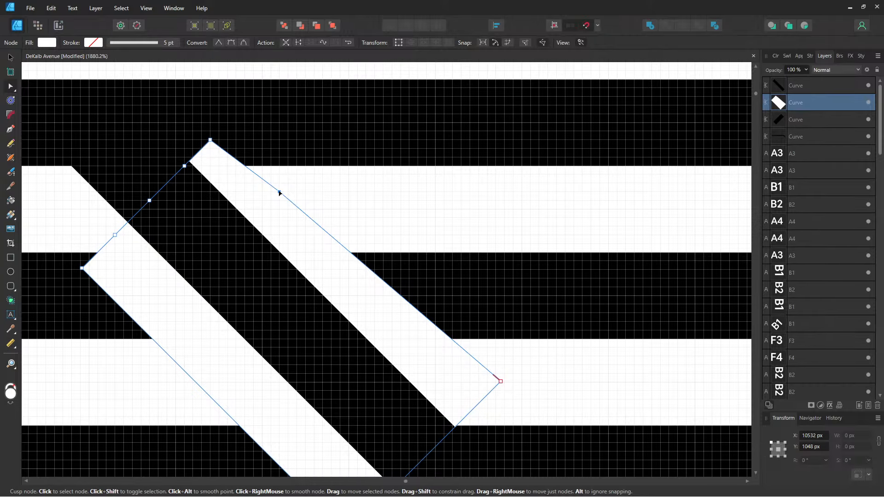
pyautogui.moveTo(279, 192); pyautogui.dragTo(286, 192)
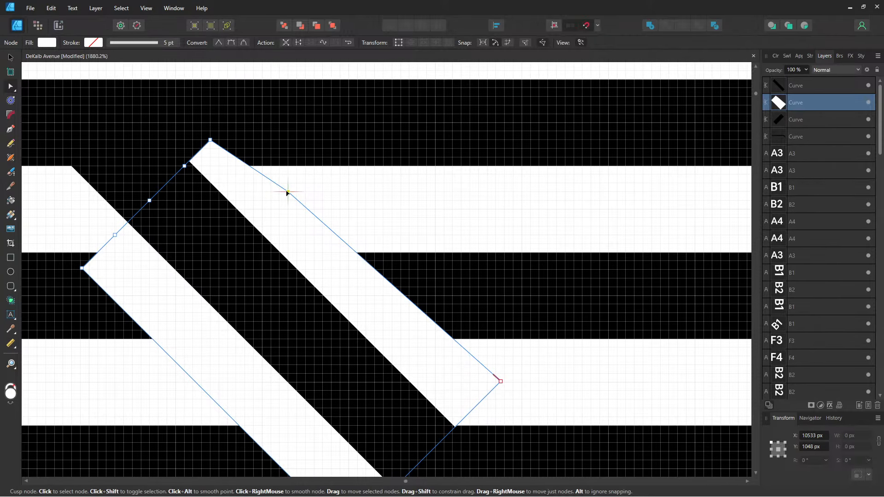
pyautogui.moveTo(286, 193); pyautogui.dragTo(285, 197)
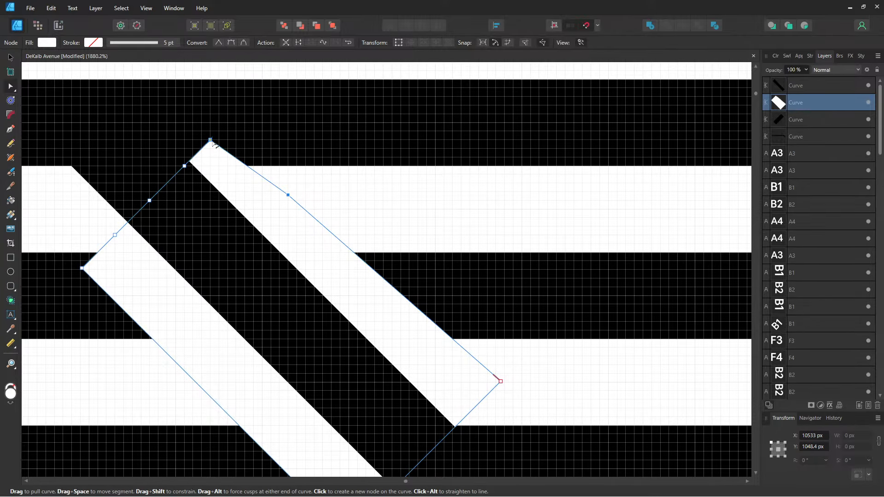
pyautogui.moveTo(210, 140); pyautogui.dragTo(286, 194)
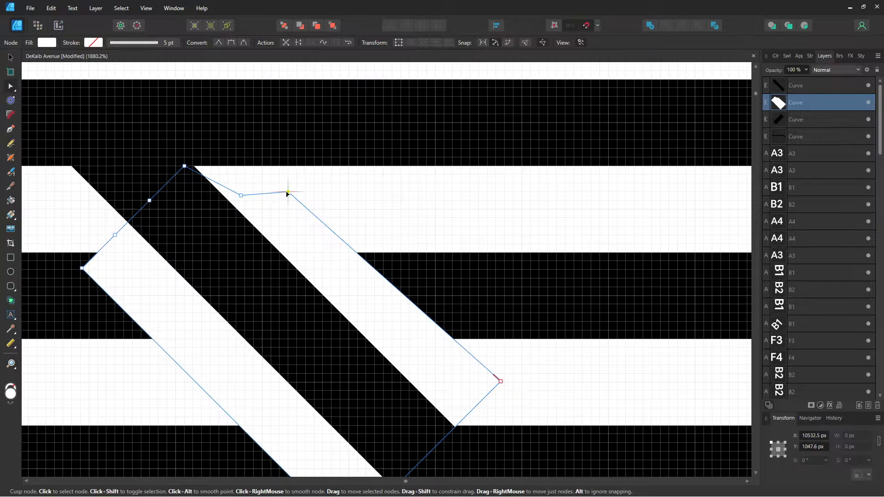
pyautogui.moveTo(288, 193); pyautogui.dragTo(305, 193)
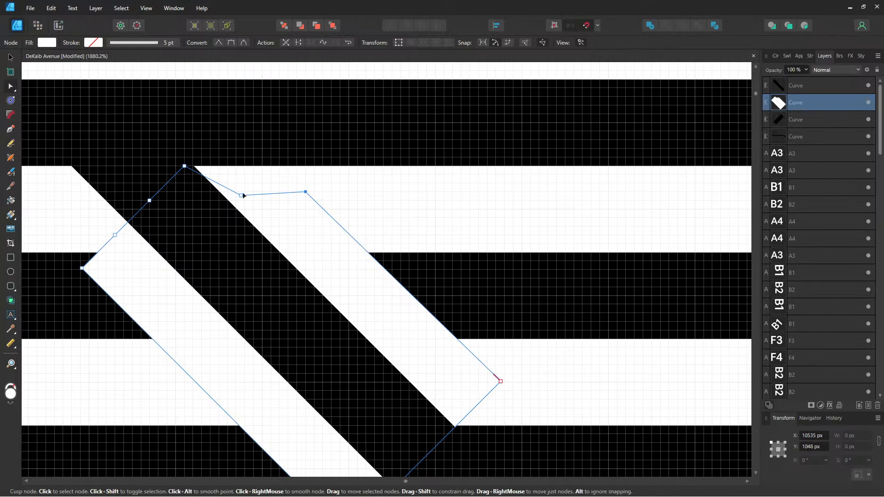
pyautogui.moveTo(243, 194); pyautogui.dragTo(245, 193)
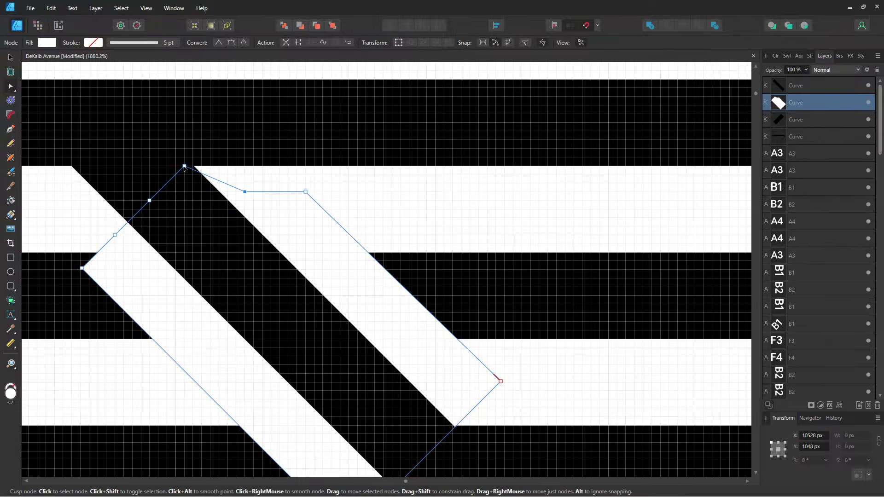
# - Align further upper nodes of the white shape to Y 1048 px, placing the westernmost one at X 10500 px
pyautogui.moveTo(184, 166); pyautogui.dragTo(221, 194)
pyautogui.moveTo(141, 202); pyautogui.dragTo(85, 195)
pyautogui.moveTo(139, 246); pyautogui.dragTo(102, 179)
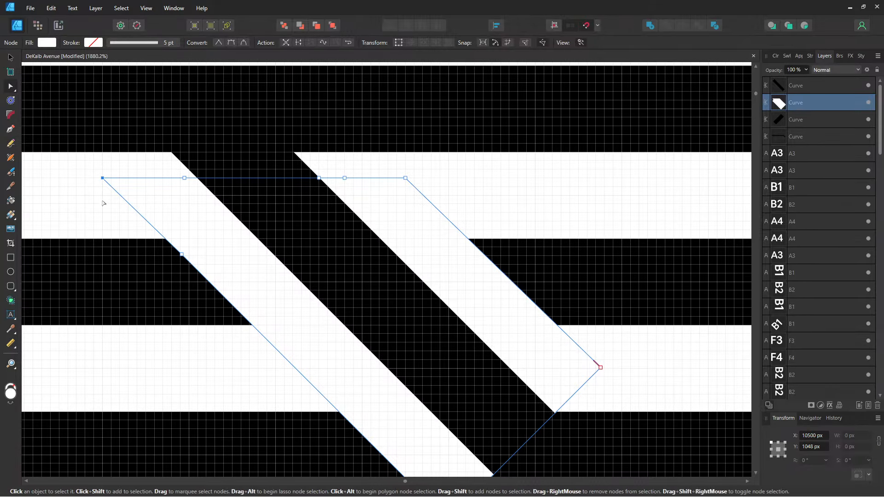
# - Move the white shape's two lower corner nodes to about X 10523 and X 10558 at Y 1072 px, and deselect it
pyautogui.moveTo(251, 327); pyautogui.dragTo(185, 209)
pyautogui.moveTo(327, 235); pyautogui.dragTo(343, 317)
pyautogui.scroll(-1, 351, 312)
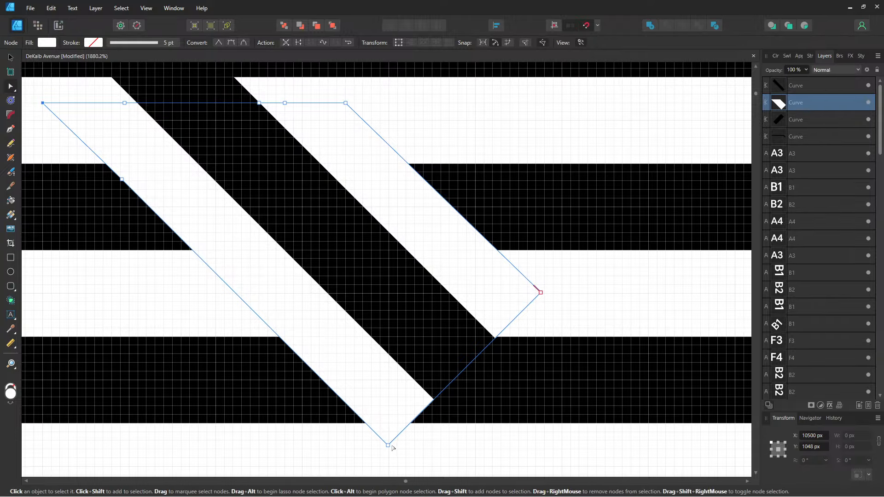
pyautogui.moveTo(389, 449); pyautogui.dragTo(242, 313)
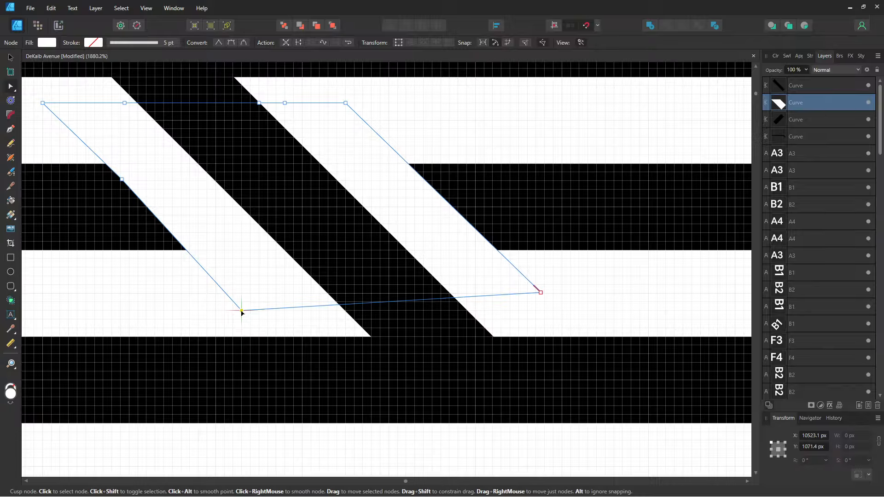
pyautogui.moveTo(541, 292); pyautogui.dragTo(545, 311)
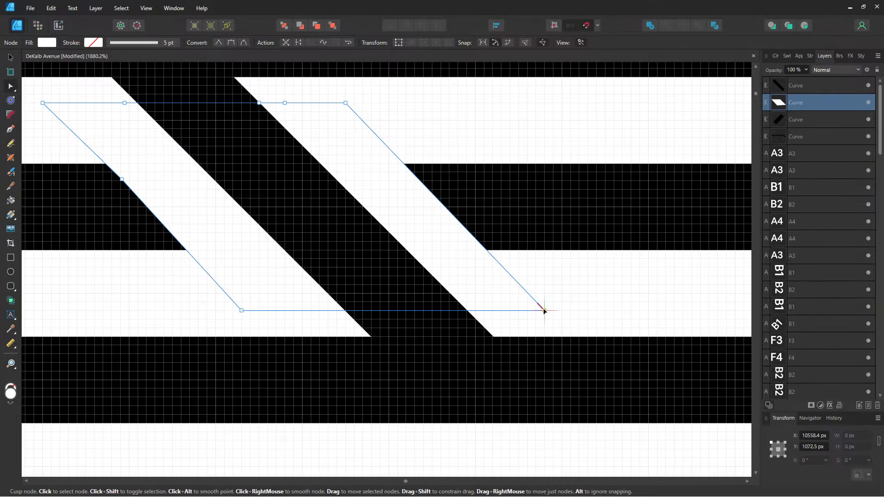
pyautogui.hotkey('ctrl', 'd')
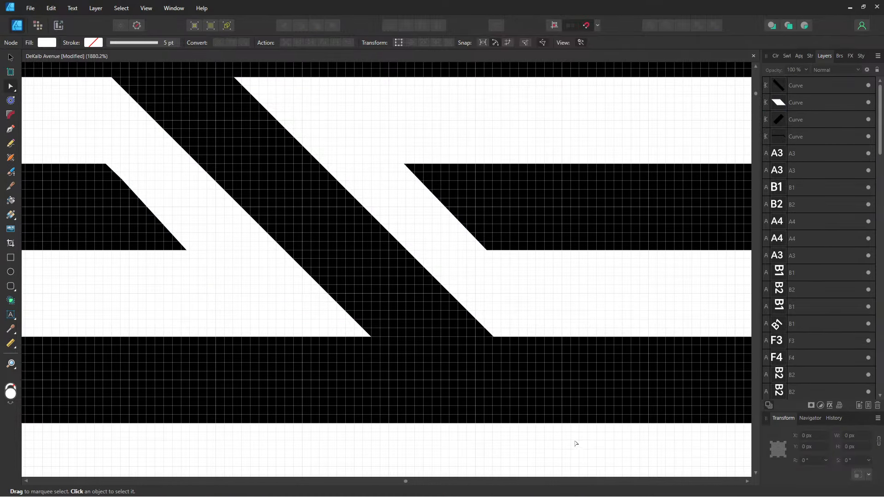
# - Duplicate the bracket curve at the upper end of the vertical B2 track and move the copy to X 10542, Y 1075 px over the western crossover
pyautogui.scroll(-1, 487, 376)
pyautogui.scroll(-3, 486, 375)
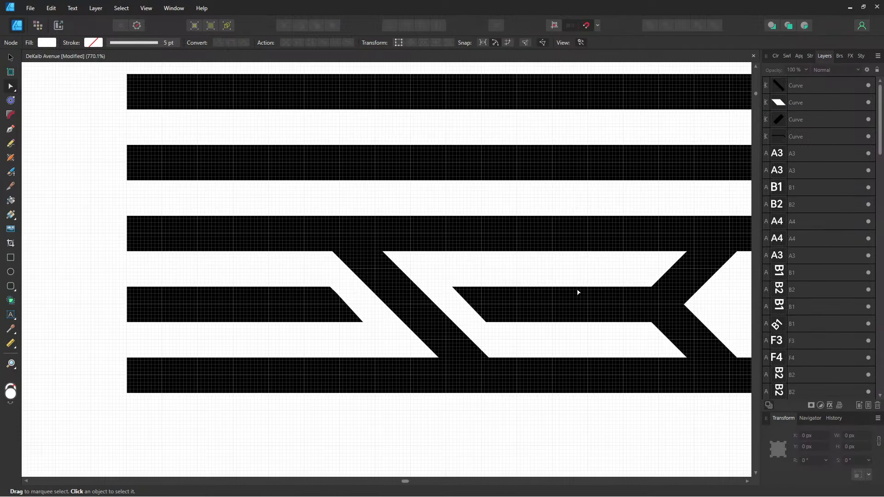
pyautogui.moveTo(705, 328); pyautogui.dragTo(382, 288)
pyautogui.scroll(-2, 382, 287)
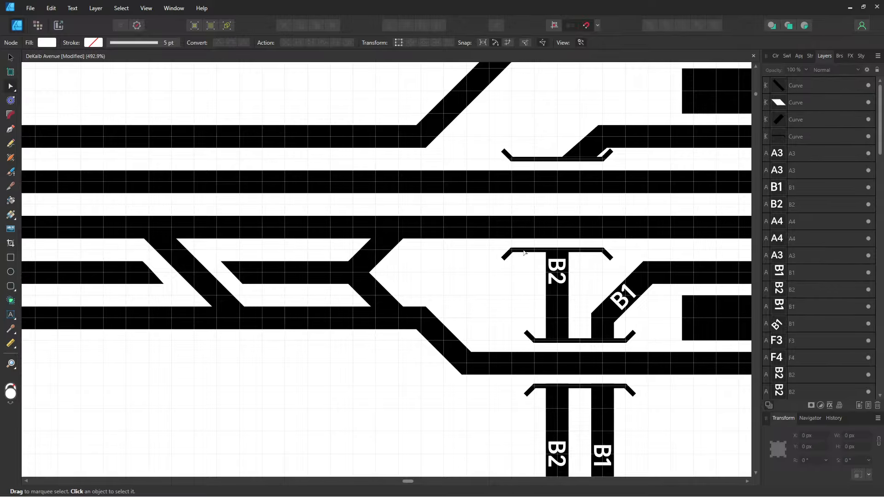
pyautogui.click(524, 252)
pyautogui.hscroll(-3, 304, 384)
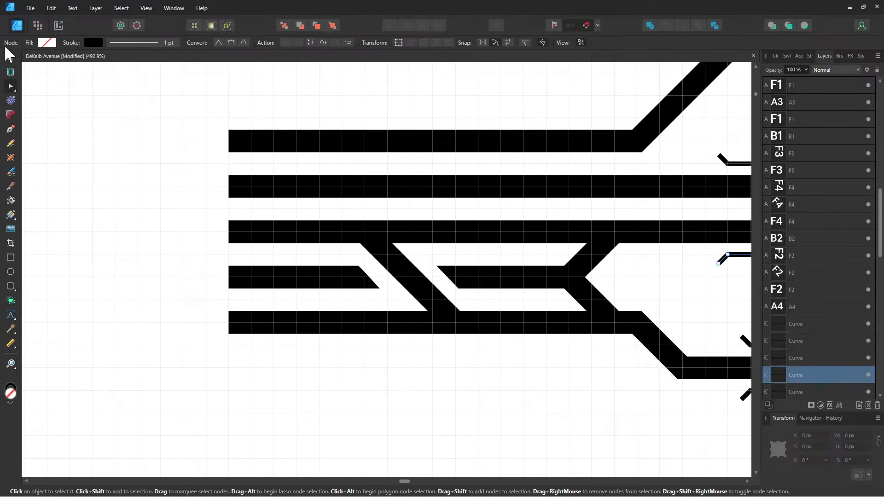
pyautogui.click(10, 57)
pyautogui.click(734, 259)
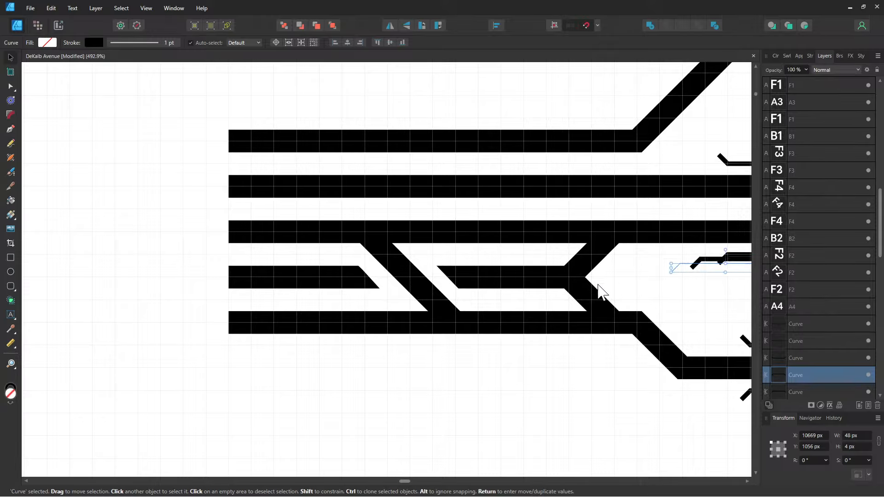
pyautogui.moveTo(687, 262); pyautogui.dragTo(399, 306)
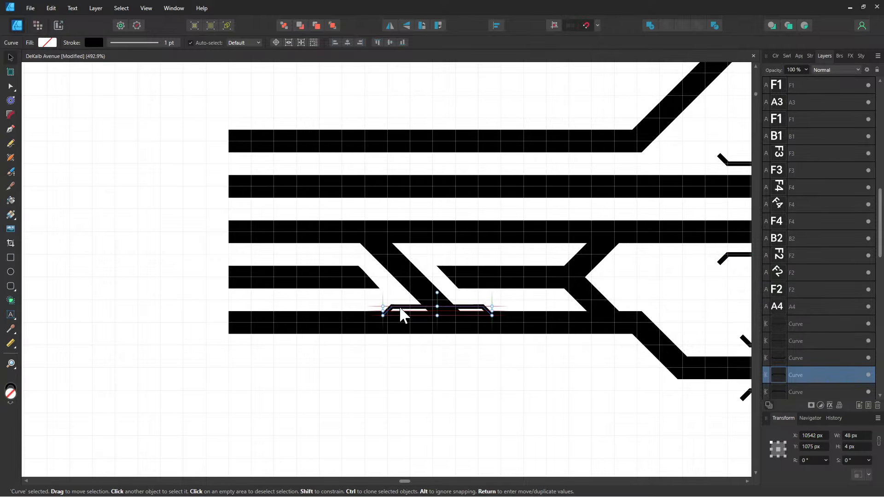
# - Rotate the copied bracket to -45° and move it to X 10511.4, Y 1062.6 px along the crossover's western side
pyautogui.scroll(3, 413, 375)
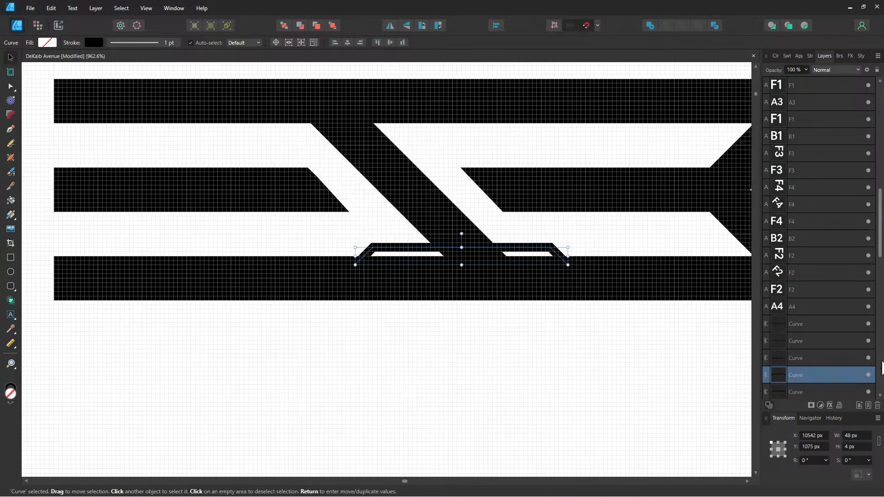
pyautogui.click(815, 462)
pyautogui.write('45')
pyautogui.press('Return')
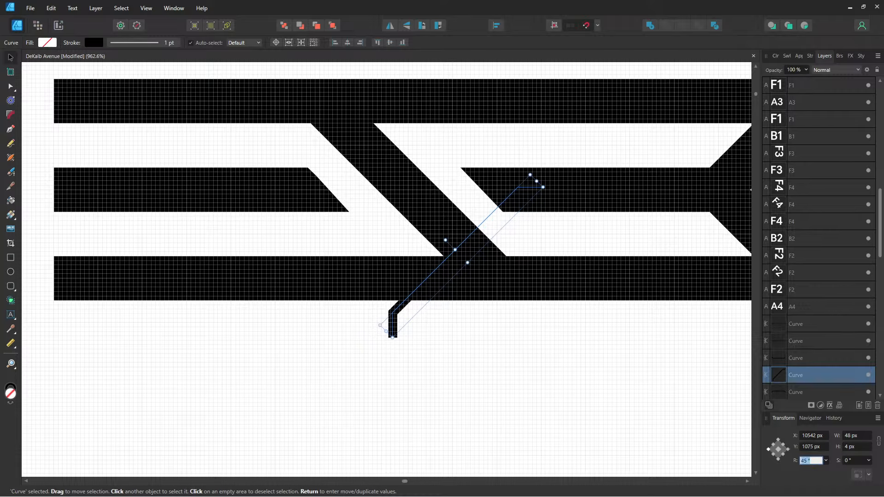
pyautogui.write('-45')
pyautogui.press('Return')
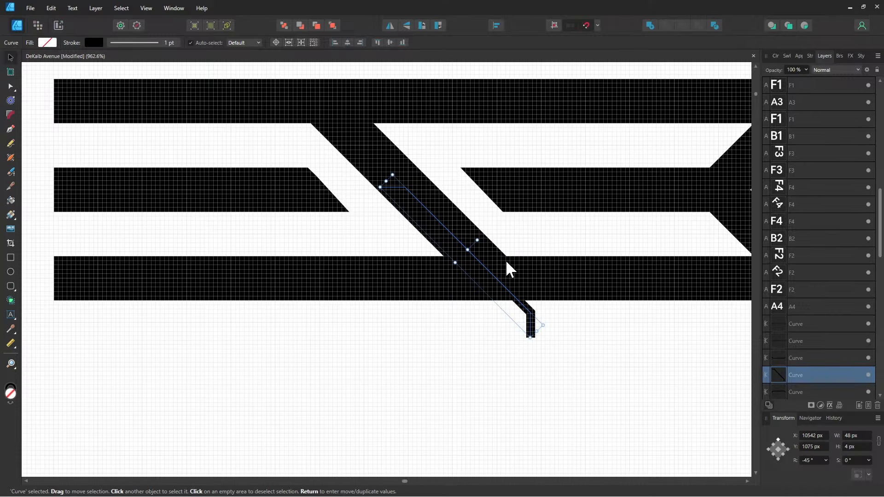
pyautogui.moveTo(502, 279); pyautogui.dragTo(365, 228)
# - Try to reorder the rotated bracket one place lower in the layer stack, directly above the white curve
pyautogui.scroll(-2, 812, 369)
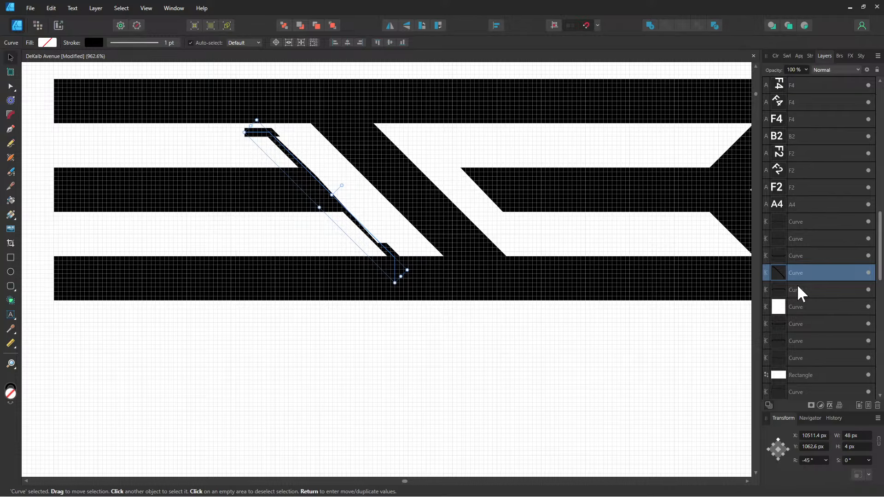
pyautogui.moveTo(801, 270); pyautogui.dragTo(803, 292)
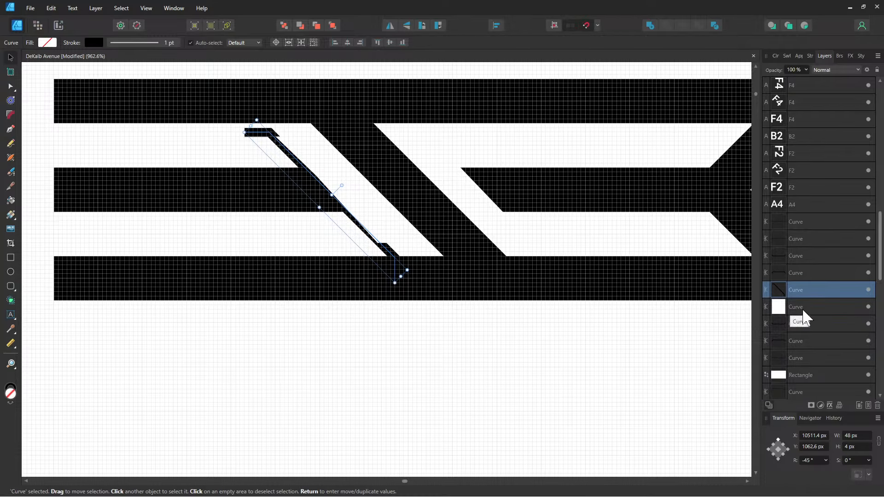
pyautogui.click(803, 310)
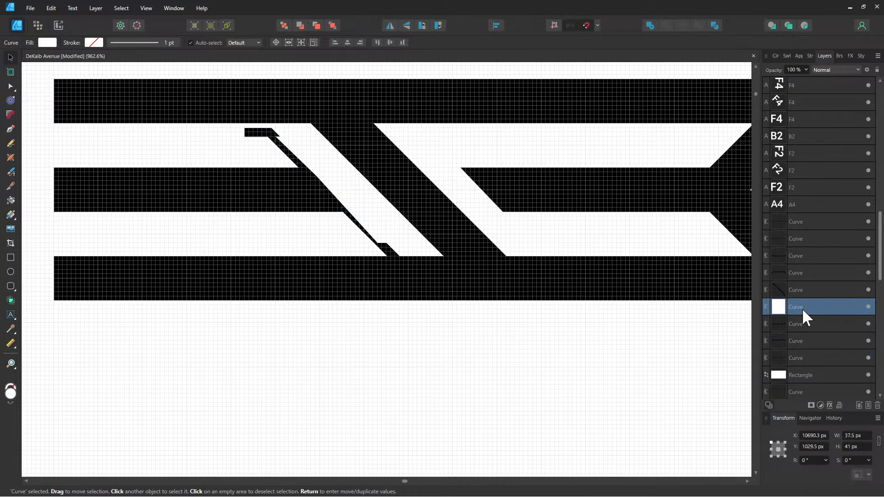
# - Move the white mask shape together with the three track curves around it down the layer stack, below the first curve under the A4 label
pyautogui.click(375, 211)
pyautogui.scroll(1, 778, 251)
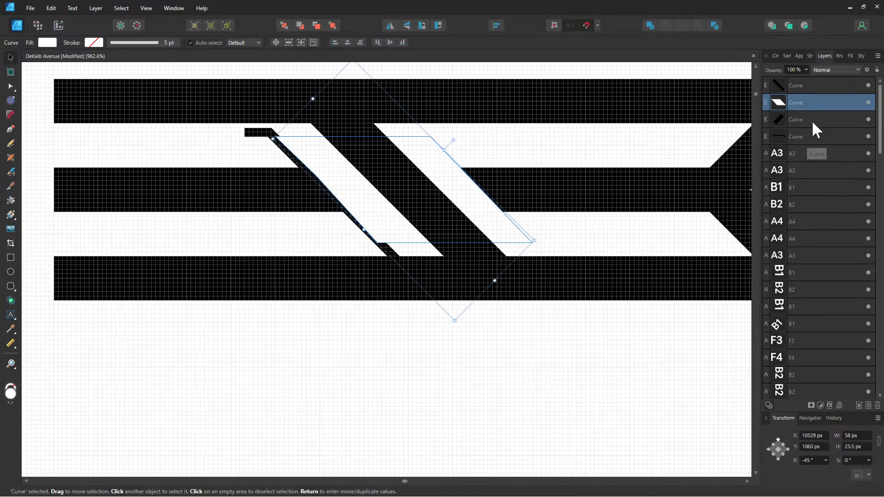
pyautogui.keyDown('shift'); pyautogui.click(802, 92); pyautogui.keyUp('shift')
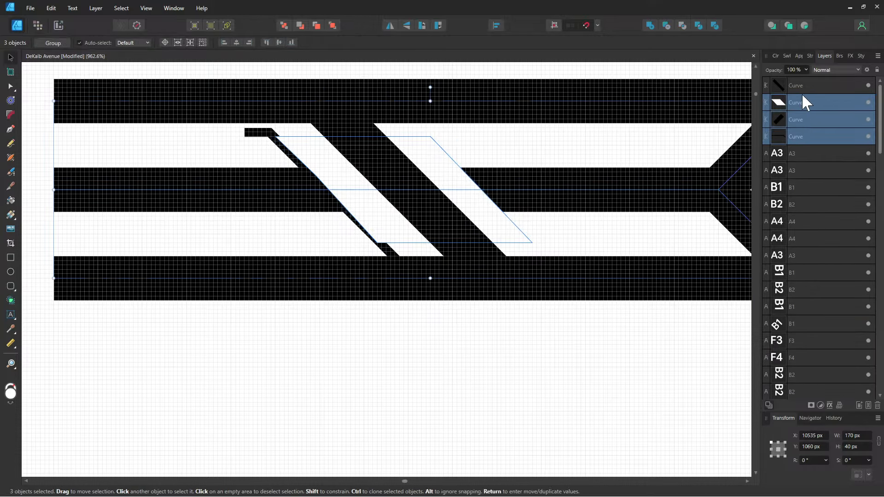
pyautogui.keyDown('ctrl'); pyautogui.click(802, 135); pyautogui.keyUp('ctrl')
pyautogui.keyDown('ctrl'); pyautogui.click(802, 120); pyautogui.keyUp('ctrl')
pyautogui.moveTo(798, 101); pyautogui.dragTo(811, 316)
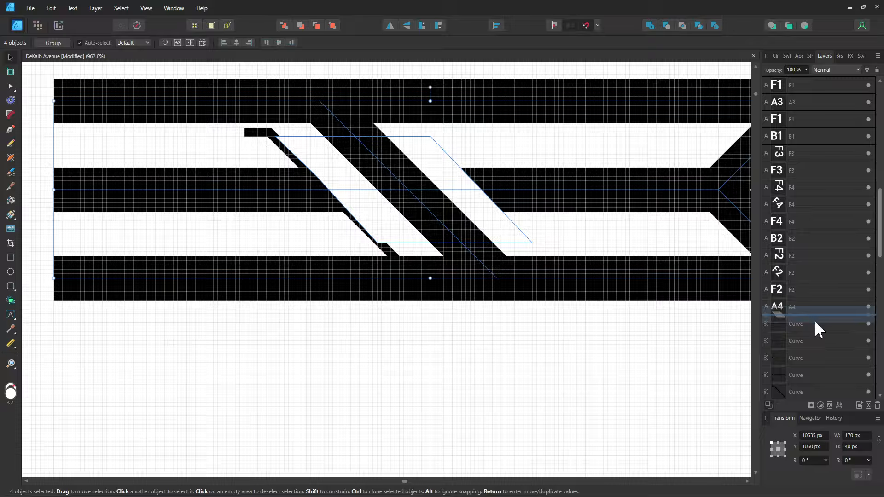
pyautogui.moveTo(822, 341); pyautogui.dragTo(822, 340)
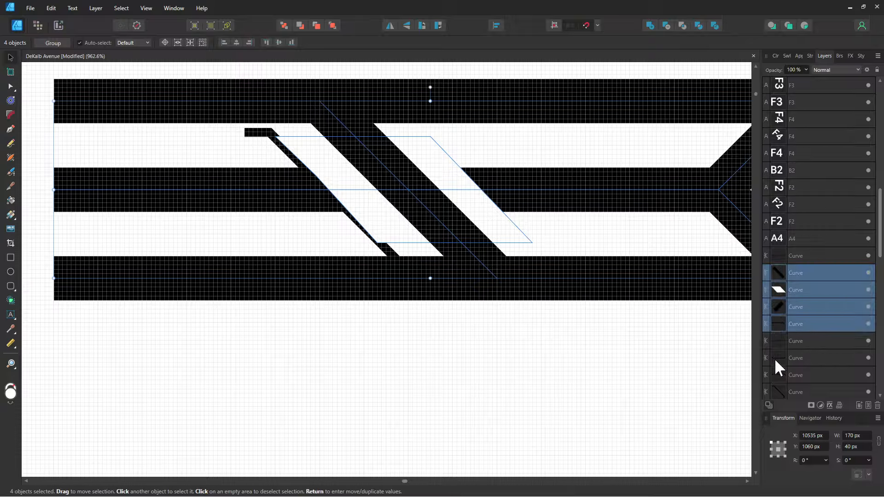
# - Raise the rotated bracket in the layer stack to directly below the A4 label, above the white mask and track curves
pyautogui.click(432, 333)
pyautogui.click(386, 249)
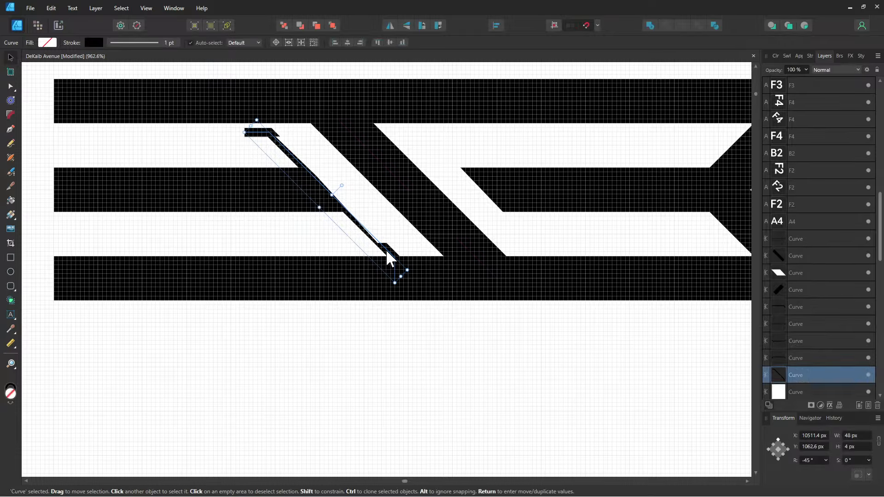
pyautogui.moveTo(800, 373); pyautogui.dragTo(801, 230)
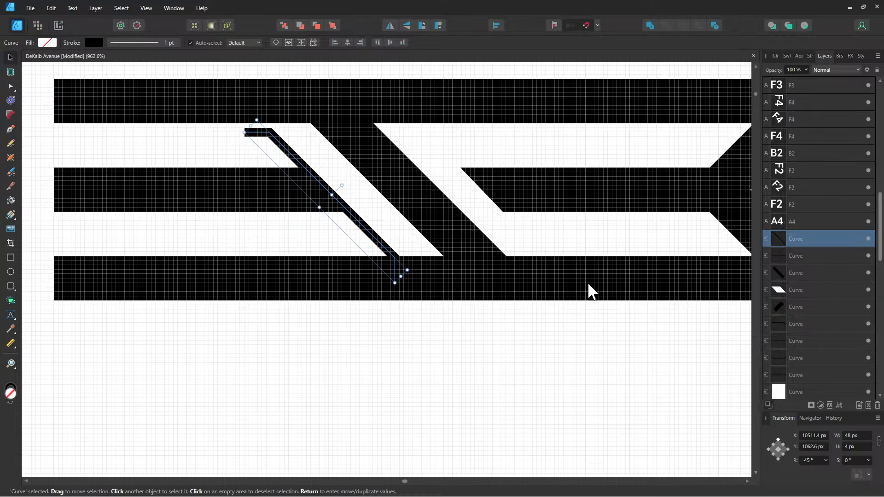
pyautogui.moveTo(394, 256); pyautogui.dragTo(391, 257)
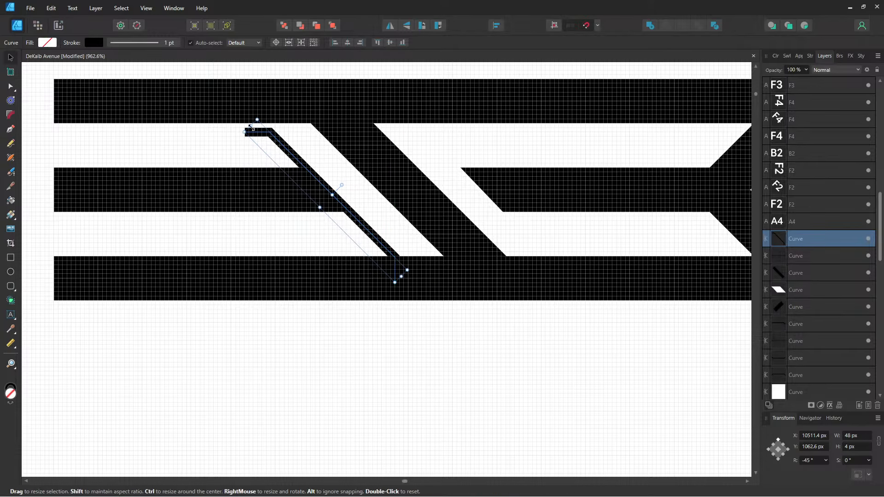
# - Move the bracket's lower bend node to X 10521, Y 1070 px, place its end node straight below, and shorten the upper horizontal arm
pyautogui.click(11, 87)
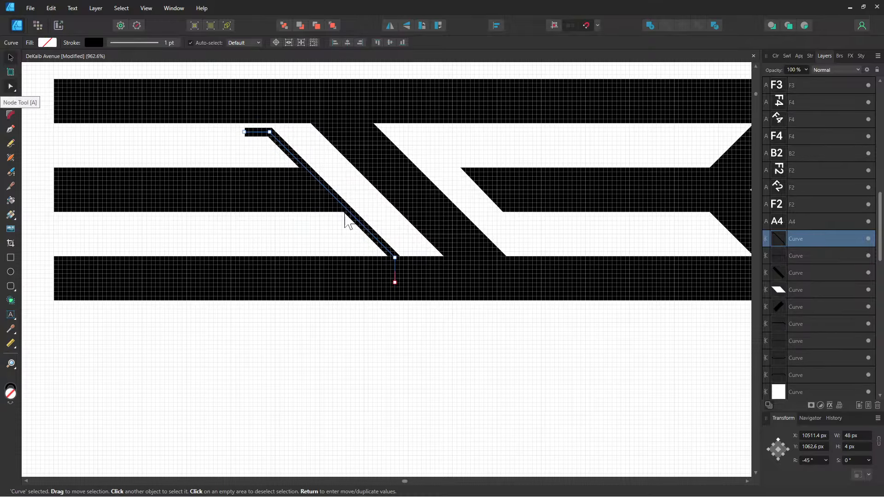
pyautogui.keyDown('ctrl'); pyautogui.scroll(2, 363, 219); pyautogui.keyUp('ctrl')
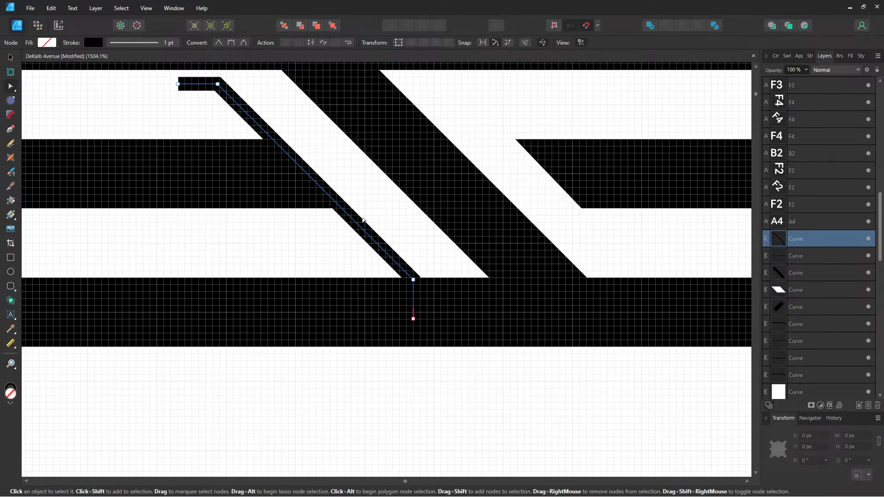
pyautogui.moveTo(413, 280); pyautogui.dragTo(373, 244)
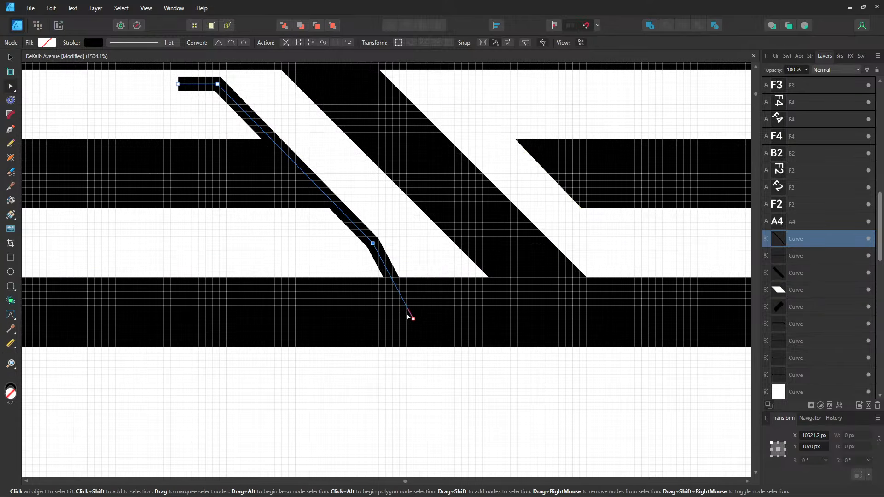
pyautogui.moveTo(413, 318)
pyautogui.mouseDown()
pyautogui.moveTo(398, 282)
pyautogui.moveTo(373, 271)
pyautogui.moveTo(371, 243)
pyautogui.mouseUp()
pyautogui.moveTo(408, 163); pyautogui.dragTo(380, 234)
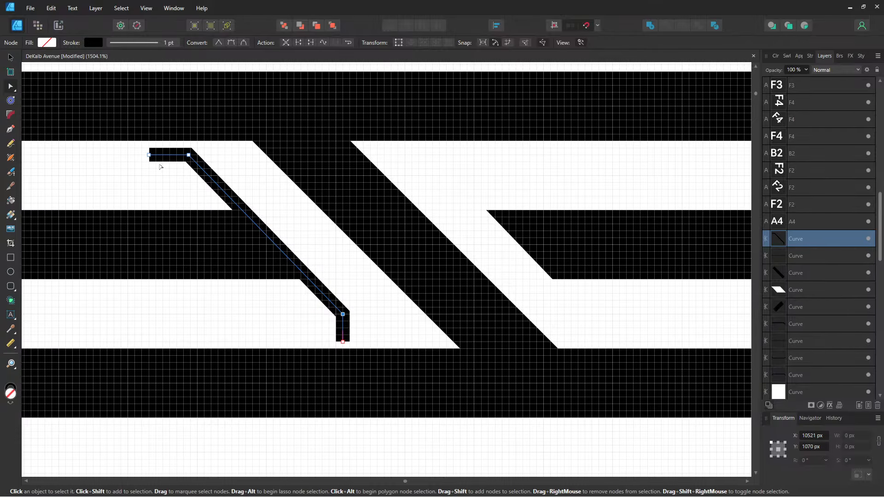
pyautogui.moveTo(149, 155); pyautogui.dragTo(164, 155)
# - Duplicate the edited bracket and place the copy on the crossover's eastern side at X 10540.9, Y 1060.1 px
pyautogui.hotkey('ctrl', 'j')
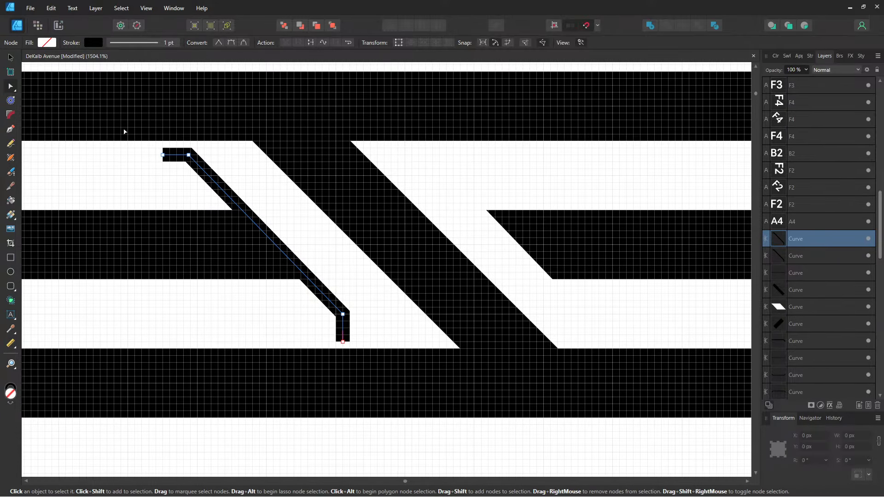
pyautogui.click(11, 57)
pyautogui.moveTo(238, 207); pyautogui.dragTo(459, 210)
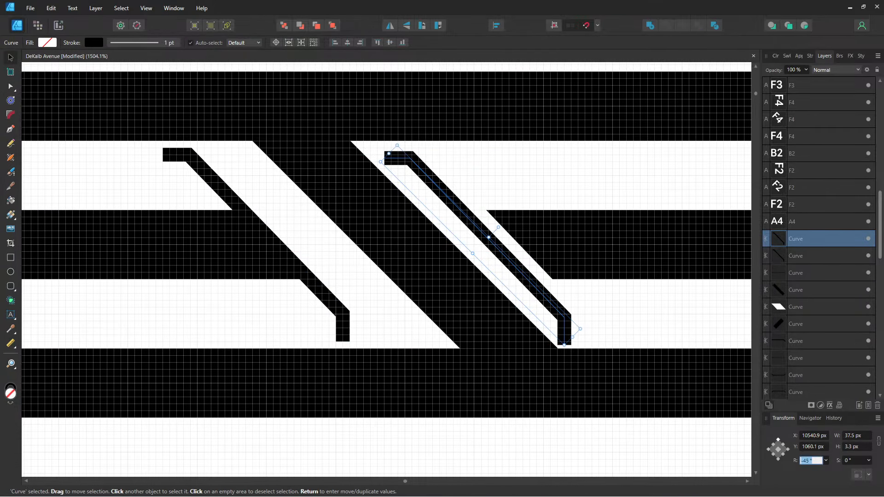
# - Rotate the eastern bracket to 135° and move it to X 10542.6, Y 1054.4 px at the cut edge of the middle track
pyautogui.write('90')
pyautogui.press('Return')
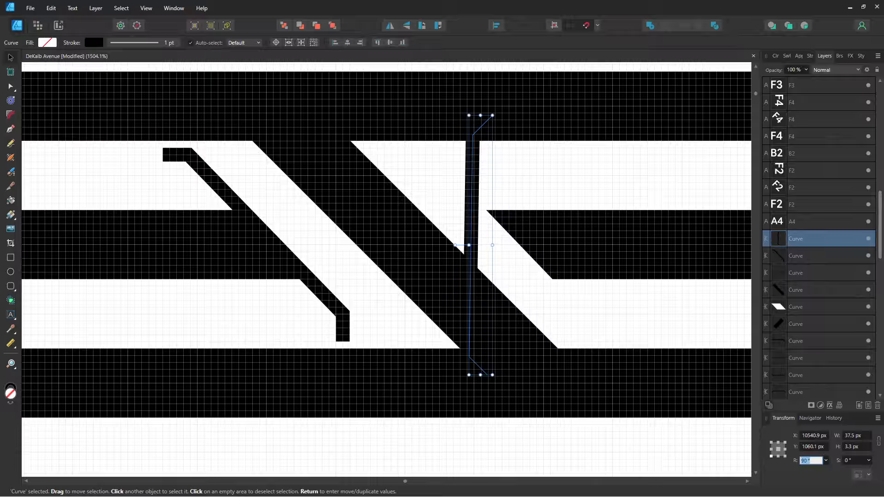
pyautogui.write('180')
pyautogui.press('Return')
pyautogui.click(811, 461)
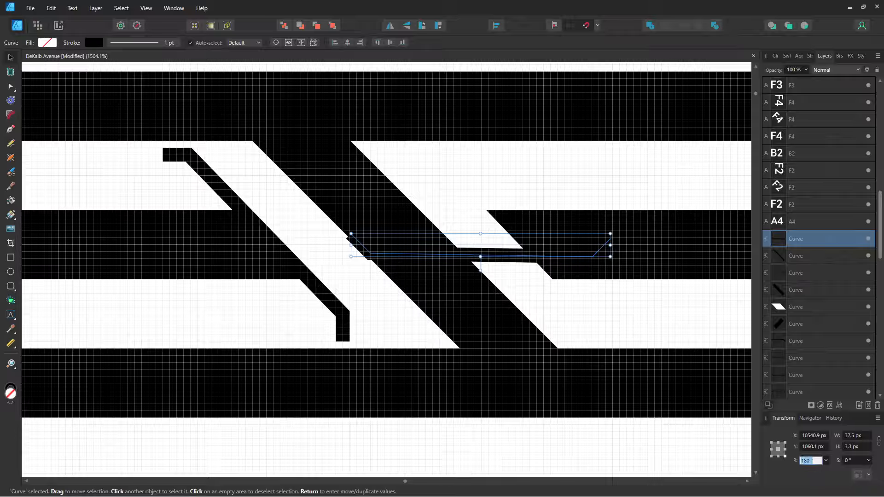
pyautogui.write('135')
pyautogui.press('Return')
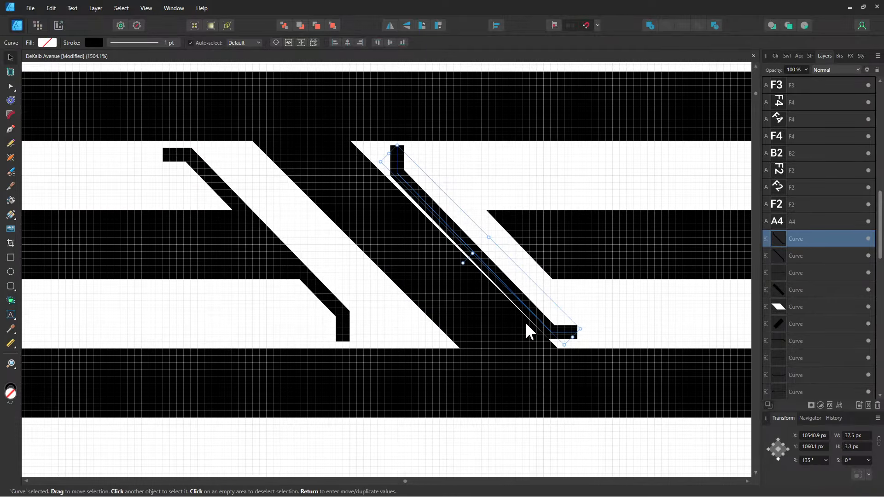
pyautogui.moveTo(502, 278); pyautogui.dragTo(515, 239)
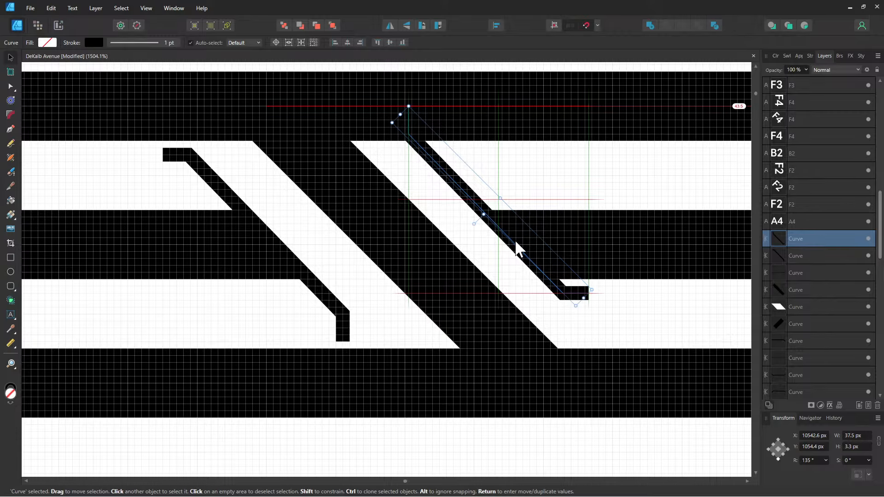
pyautogui.moveTo(514, 239); pyautogui.dragTo(515, 240)
# - Move the eastern bracket's upper bend node to X 10536, about Y 1050 px, and its upper end node to X 10536, Y 1046 px
pyautogui.moveTo(593, 266); pyautogui.dragTo(426, 259)
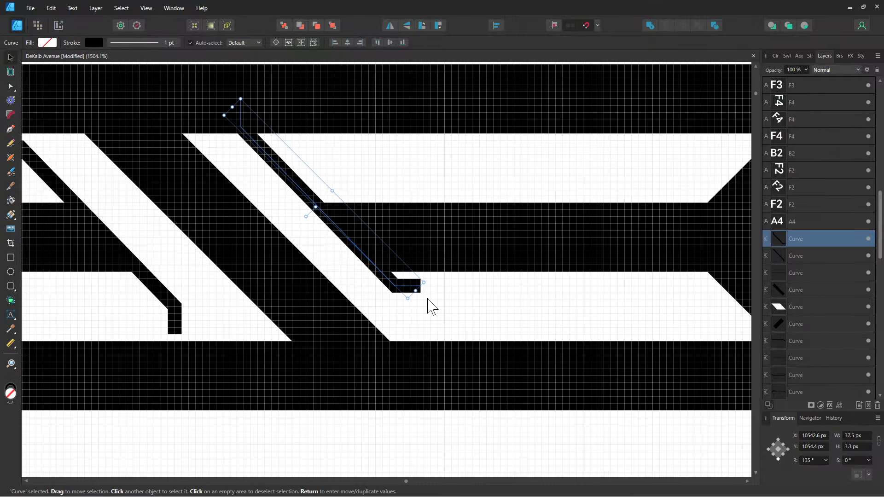
pyautogui.scroll(2, 430, 306)
pyautogui.moveTo(439, 305); pyautogui.dragTo(563, 296)
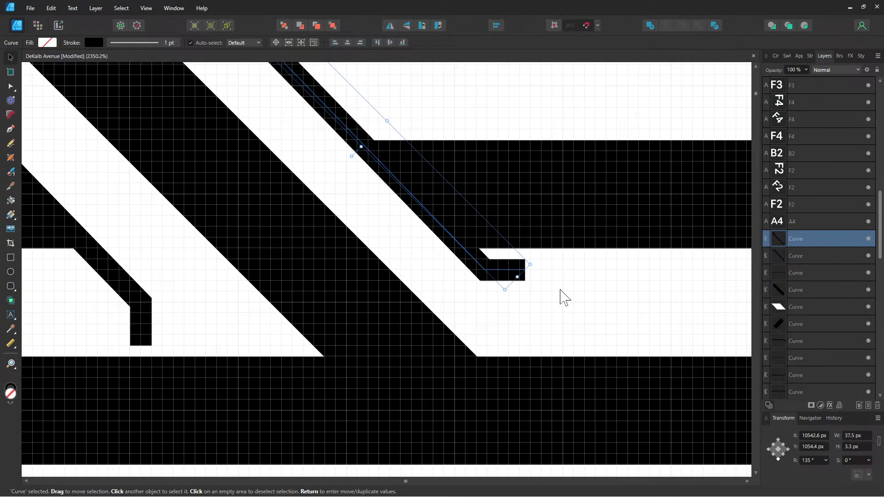
pyautogui.moveTo(478, 172); pyautogui.dragTo(548, 366)
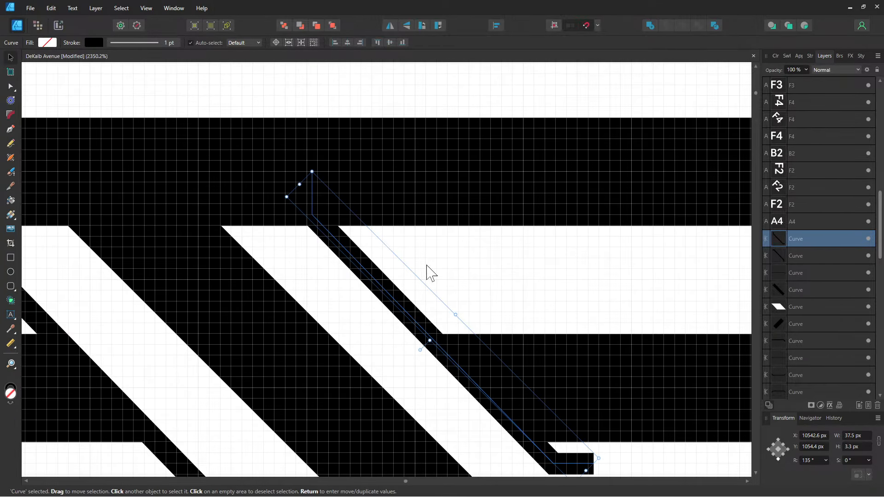
pyautogui.click(11, 86)
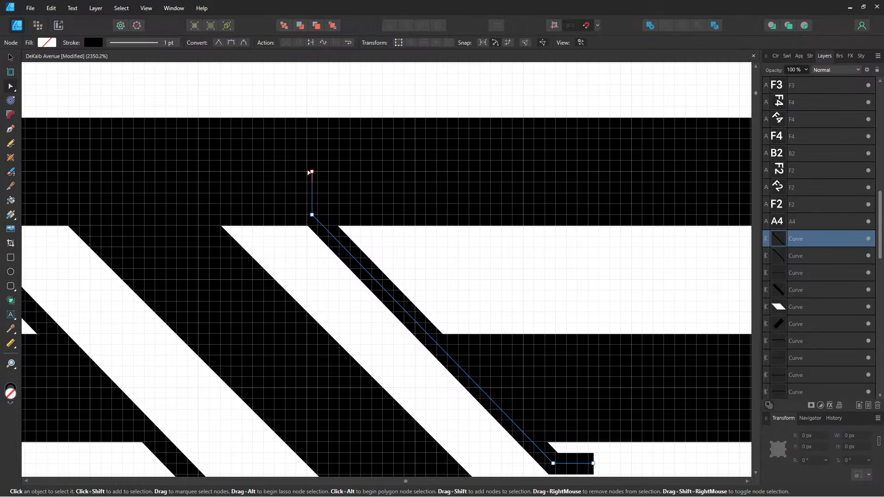
pyautogui.moveTo(313, 216)
pyautogui.mouseDown()
pyautogui.moveTo(322, 243)
pyautogui.moveTo(372, 282)
pyautogui.mouseUp()
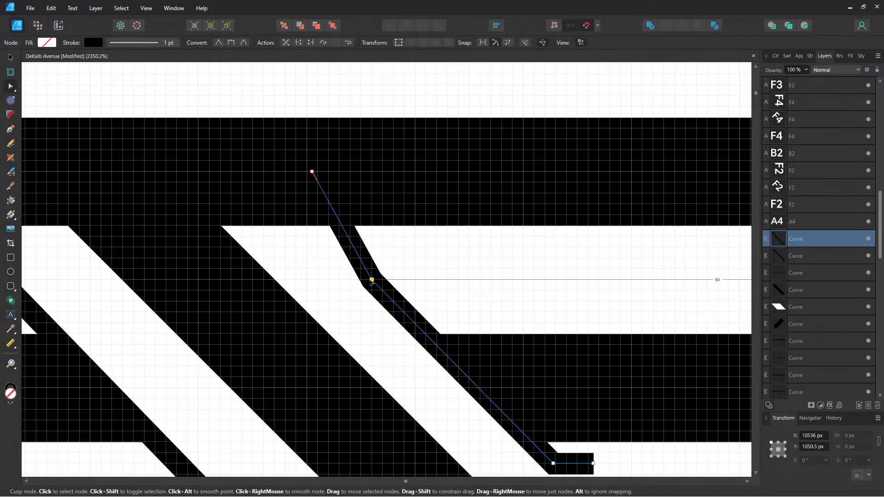
pyautogui.moveTo(313, 172); pyautogui.dragTo(650, 236)
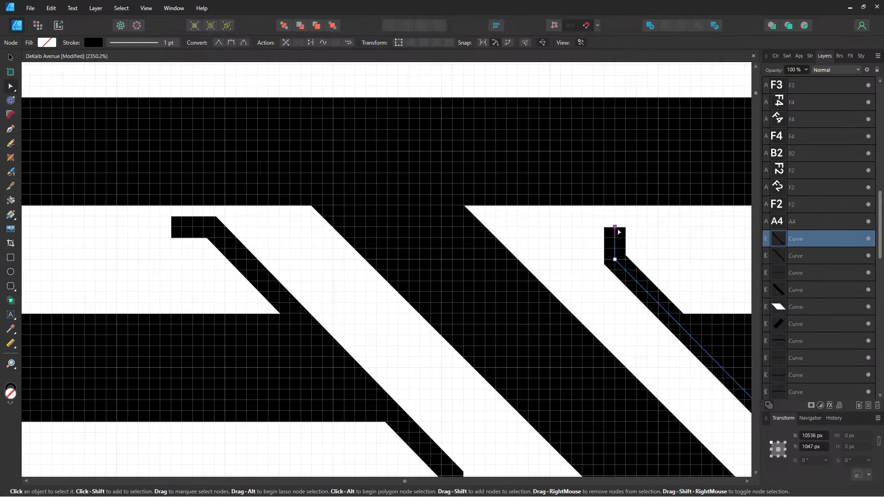
pyautogui.moveTo(615, 227); pyautogui.dragTo(615, 215)
pyautogui.moveTo(587, 284); pyautogui.dragTo(371, 176)
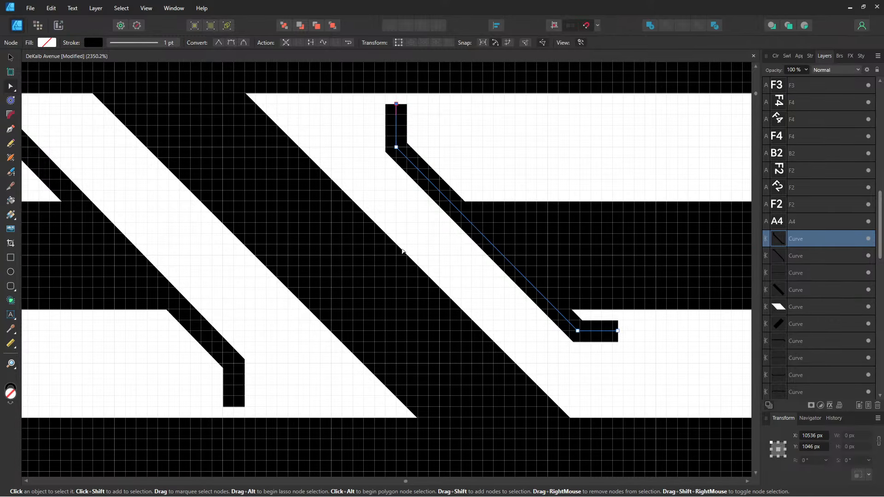
# - Move the eastern bracket's lower bend node to X 10559, Y 1073 px, with its lower end node straight east on the same level
pyautogui.moveTo(582, 330)
pyautogui.mouseDown()
pyautogui.moveTo(531, 270)
pyautogui.moveTo(579, 302)
pyautogui.moveTo(607, 342)
pyautogui.moveTo(594, 341)
pyautogui.moveTo(631, 336)
pyautogui.mouseUp()
pyautogui.moveTo(527, 271); pyautogui.dragTo(593, 335)
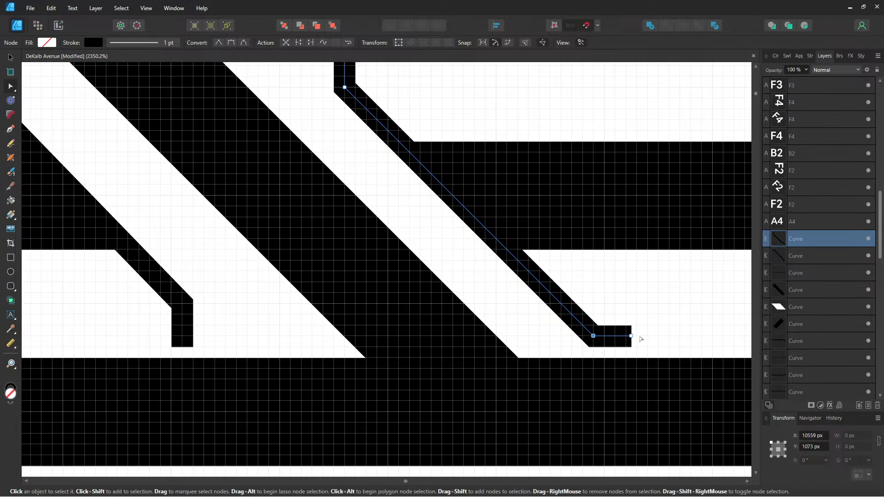
pyautogui.click(647, 318)
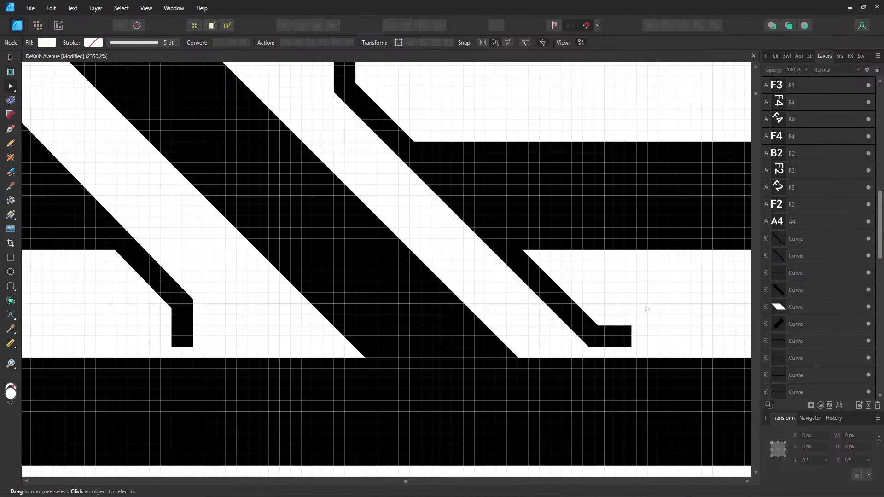
pyautogui.scroll(-3, 644, 307)
pyautogui.scroll(-5, 600, 237)
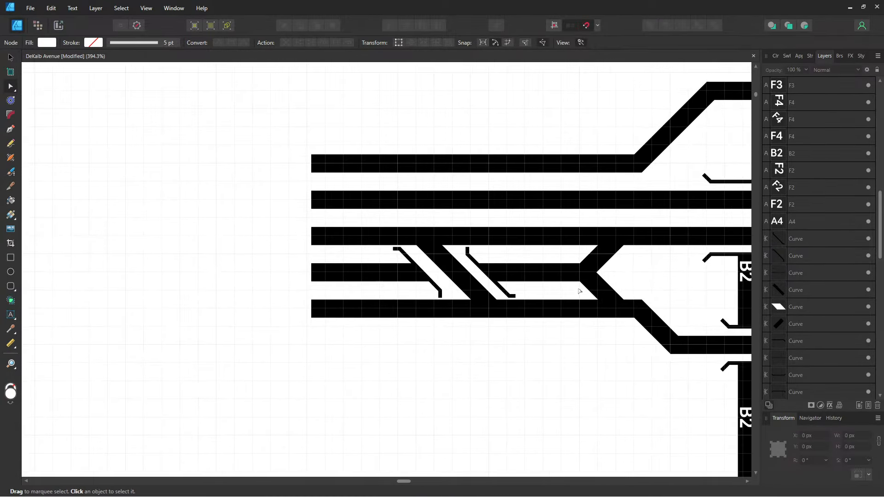
# - Duplicate the southern platform rectangle and place the copy just above the northernmost western track, west of its diagonal bend
pyautogui.moveTo(578, 290); pyautogui.dragTo(327, 275)
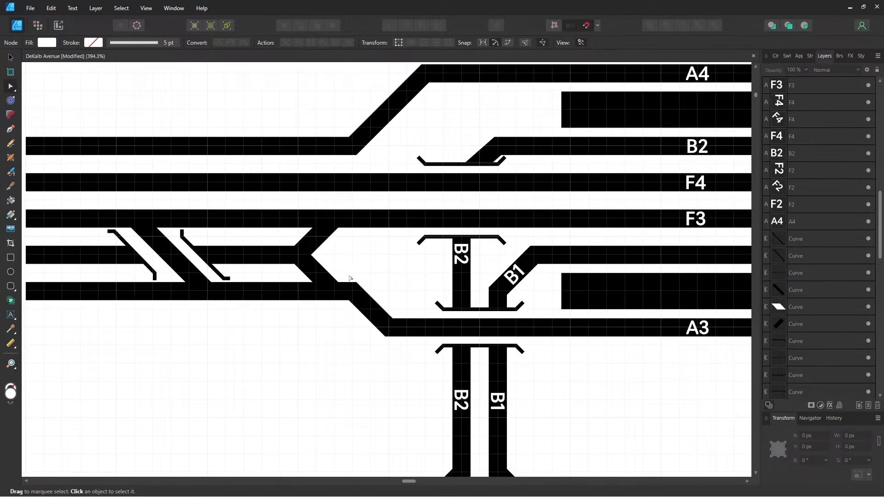
pyautogui.hscroll(3, 308, 239)
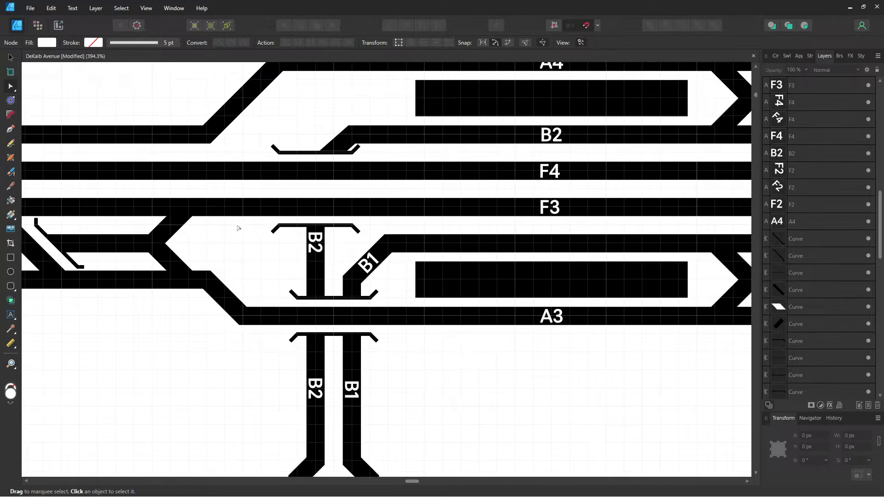
pyautogui.moveTo(201, 224); pyautogui.dragTo(570, 250)
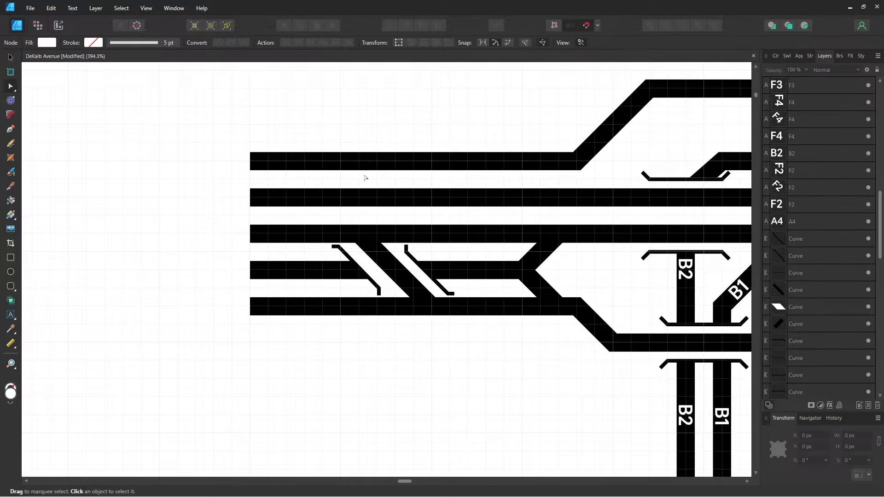
pyautogui.moveTo(344, 156); pyautogui.dragTo(313, 232)
pyautogui.moveTo(374, 206); pyautogui.dragTo(300, 195)
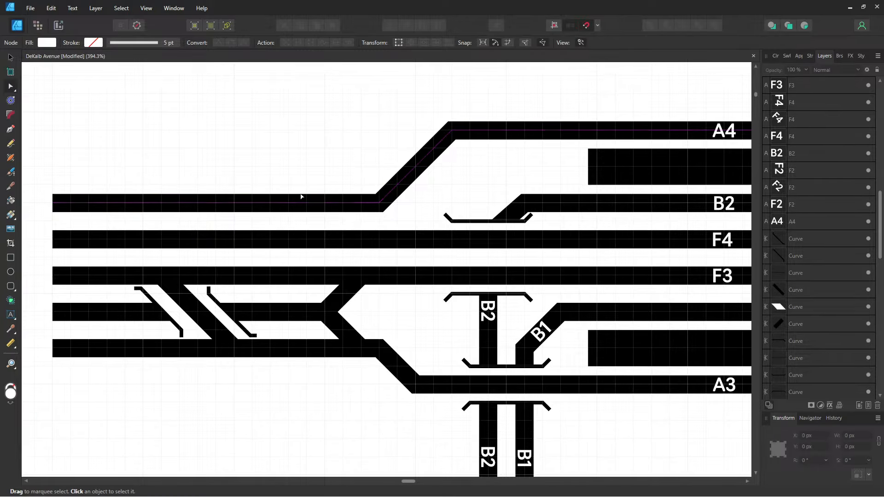
pyautogui.click(12, 60)
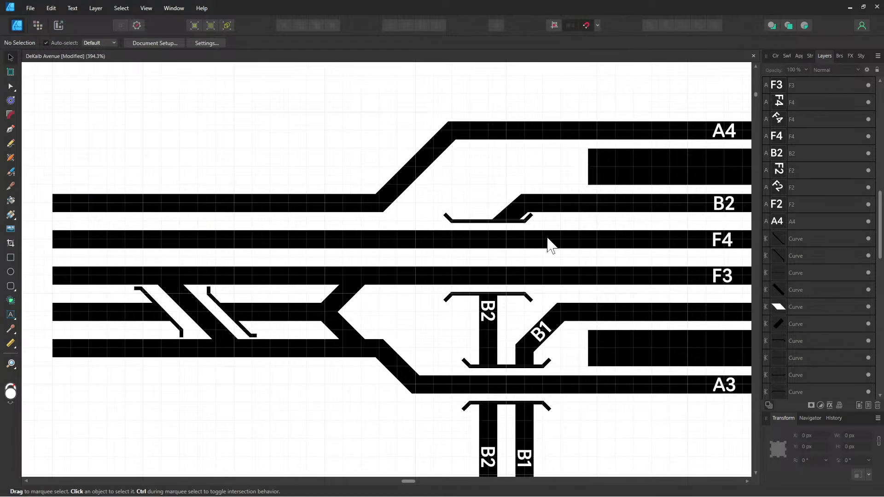
pyautogui.click(676, 348)
pyautogui.moveTo(260, 138); pyautogui.dragTo(375, 213)
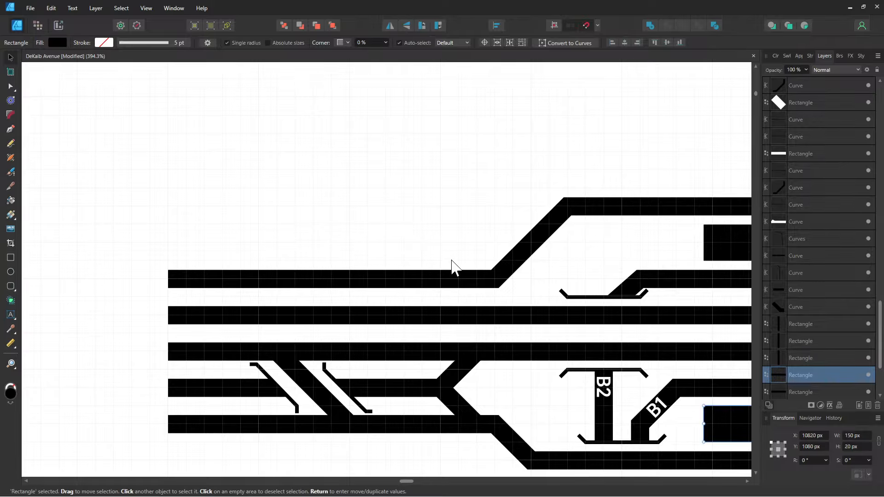
pyautogui.moveTo(740, 424); pyautogui.dragTo(240, 243)
pyautogui.click(273, 196)
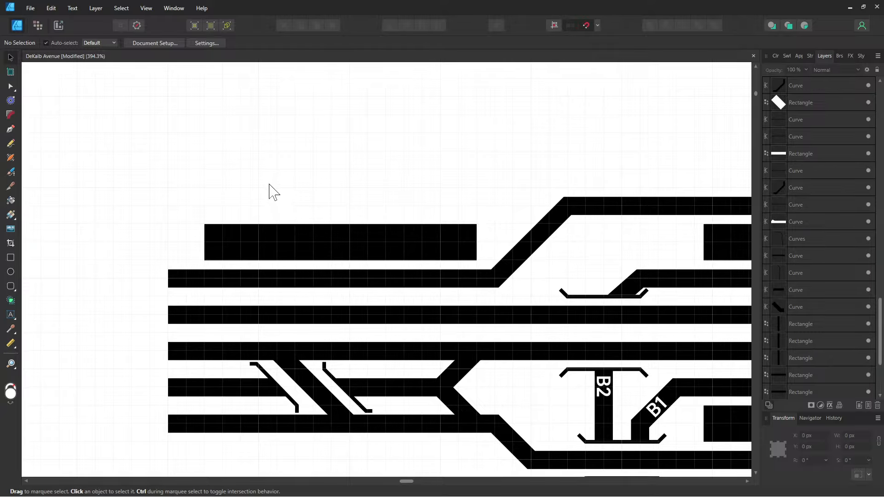
# - Shorten the new platform rectangle from its western end to slightly less than half its length
pyautogui.scroll(-1, 270, 192)
pyautogui.click(209, 211)
pyautogui.moveTo(195, 215); pyautogui.dragTo(341, 215)
pyautogui.click(372, 170)
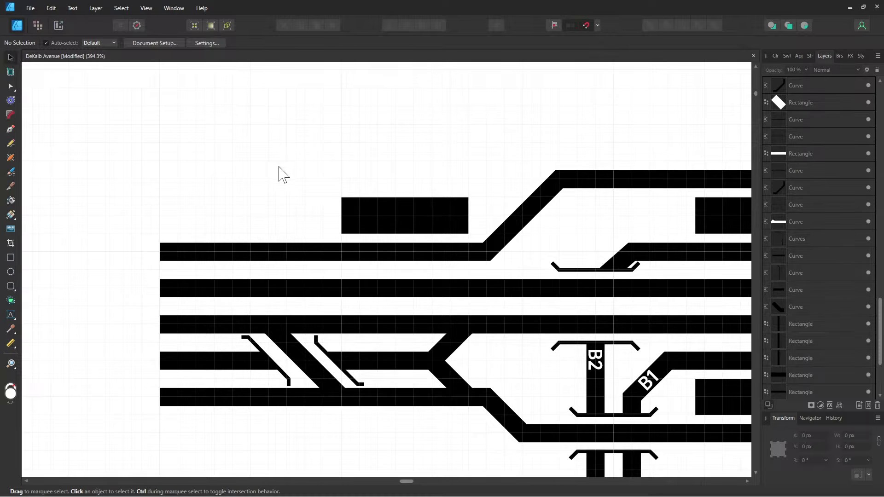
# - Draw a branch track off the northernmost western track from X 10530, Y 1000 px up to X 10510, Y 980 px, then west to X 10450 px
pyautogui.moveTo(267, 168); pyautogui.dragTo(305, 162)
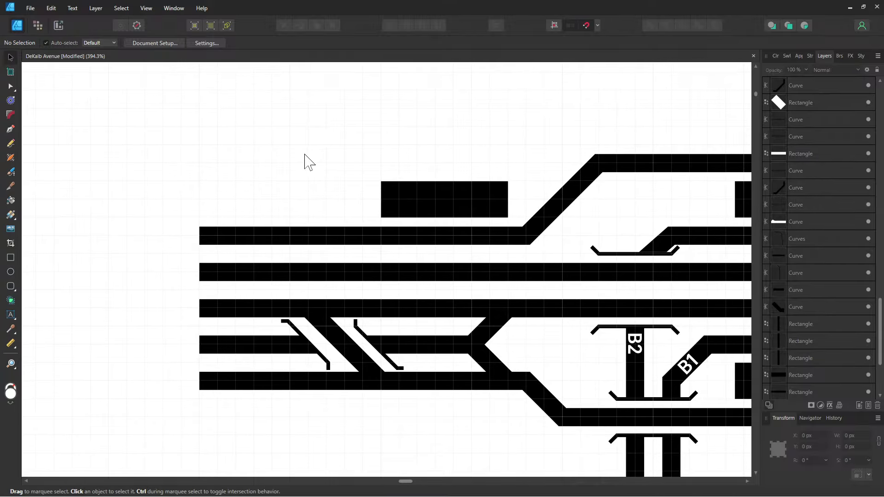
pyautogui.click(10, 130)
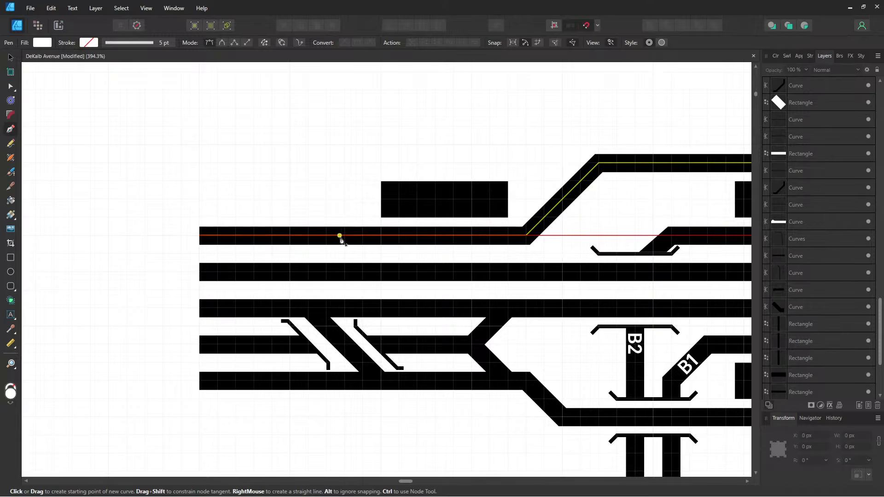
pyautogui.moveTo(344, 236); pyautogui.dragTo(362, 236)
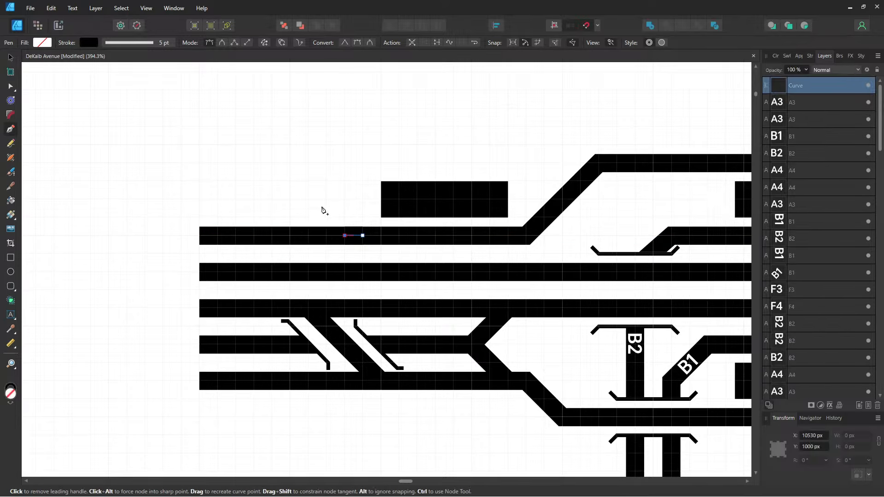
pyautogui.click(308, 199)
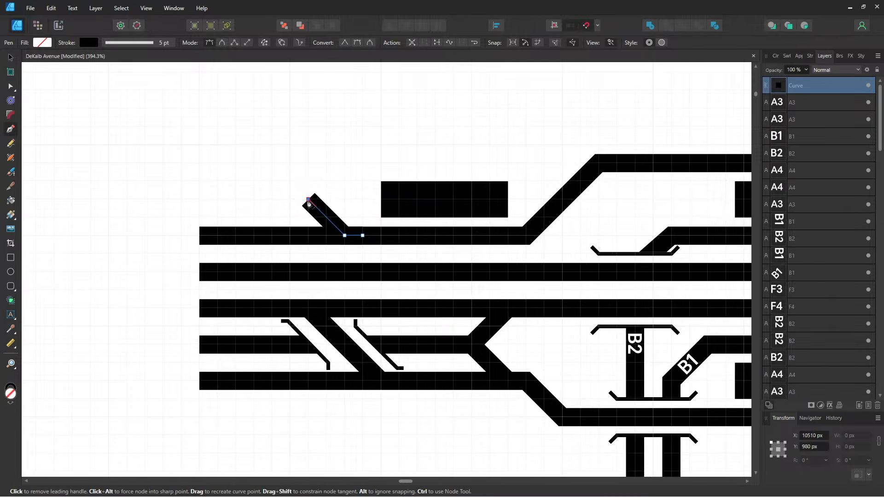
pyautogui.click(208, 208)
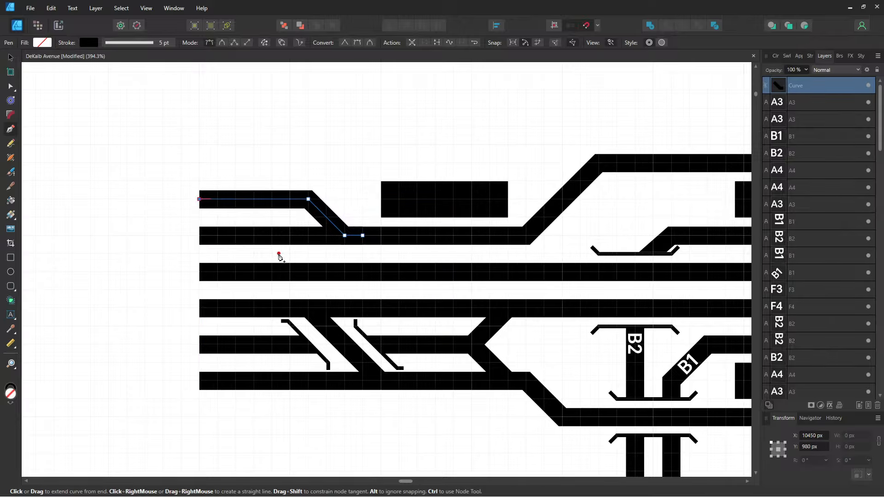
pyautogui.press('Escape')
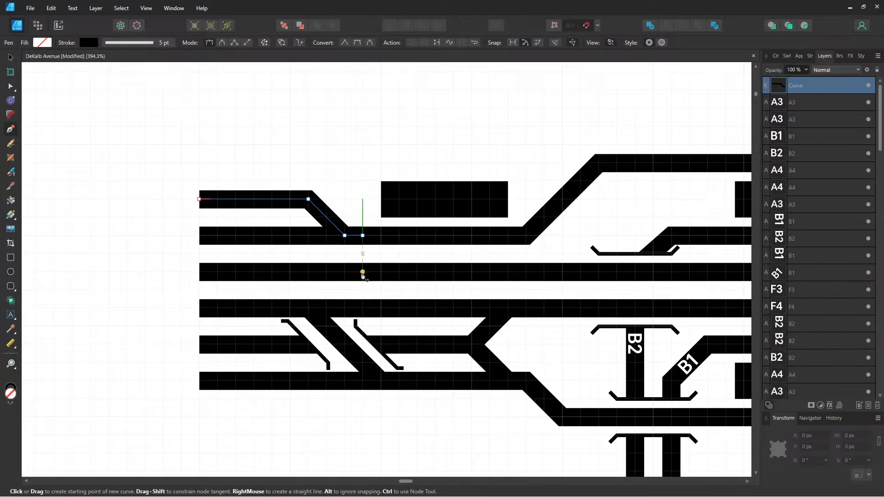
# - Draw a diagonal connector from the second western track up to the northernmost one at X 10510, Y 1000 px, directly below the branch track
pyautogui.click(363, 271)
pyautogui.click(344, 271)
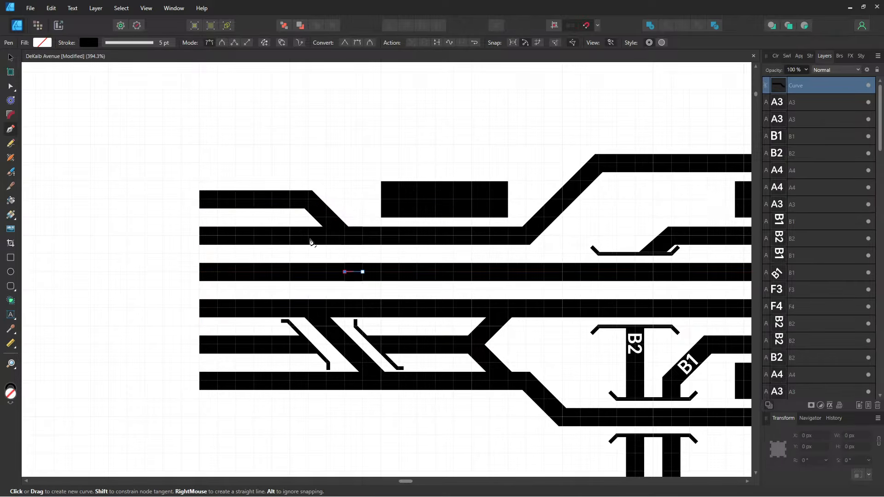
pyautogui.click(308, 235)
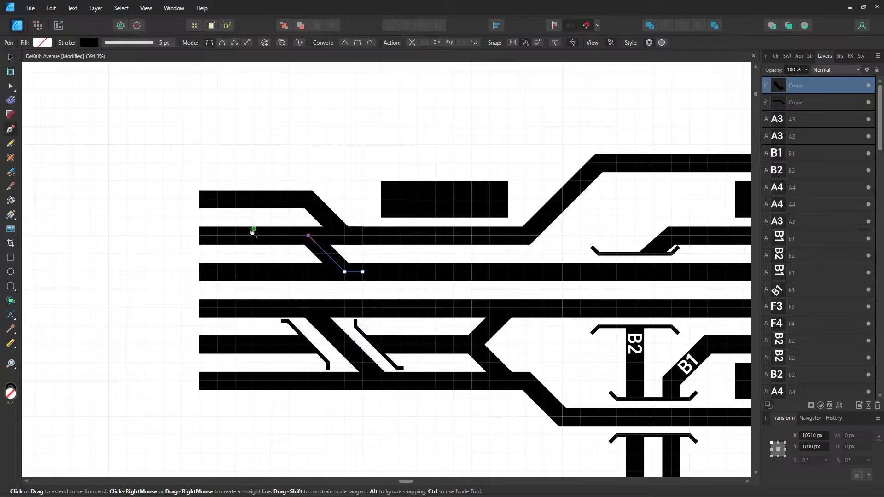
# - Extend the middle western track beneath the overpass westward from X 10450 px to X 10350, Y 1060 px
pyautogui.moveTo(151, 231)
pyautogui.mouseDown()
pyautogui.moveTo(269, 237)
pyautogui.moveTo(263, 231)
pyautogui.mouseUp()
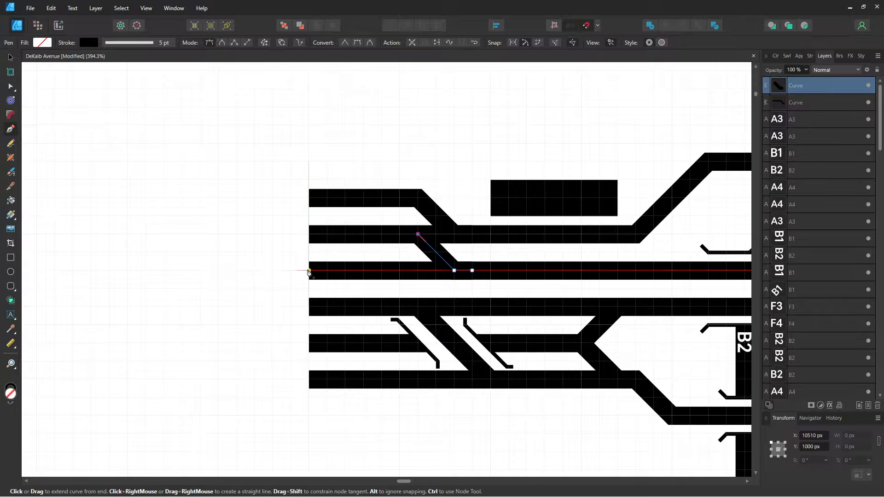
pyautogui.moveTo(286, 292); pyautogui.dragTo(305, 242)
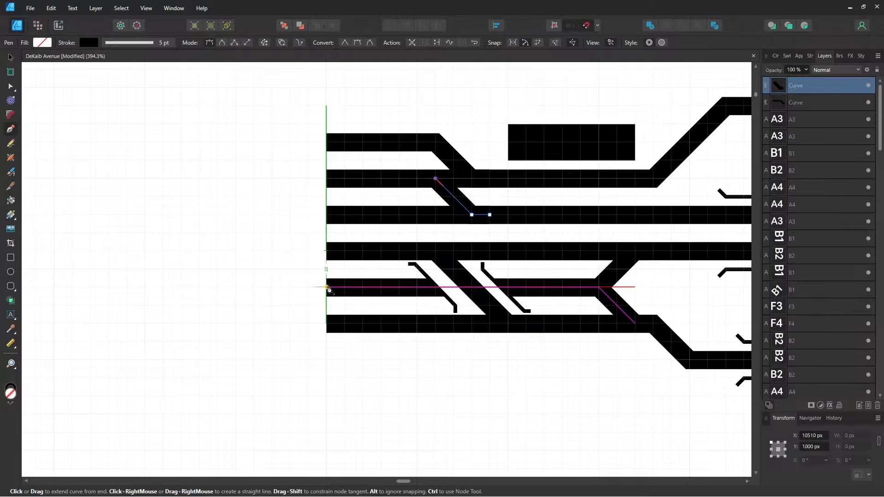
pyautogui.click(327, 286)
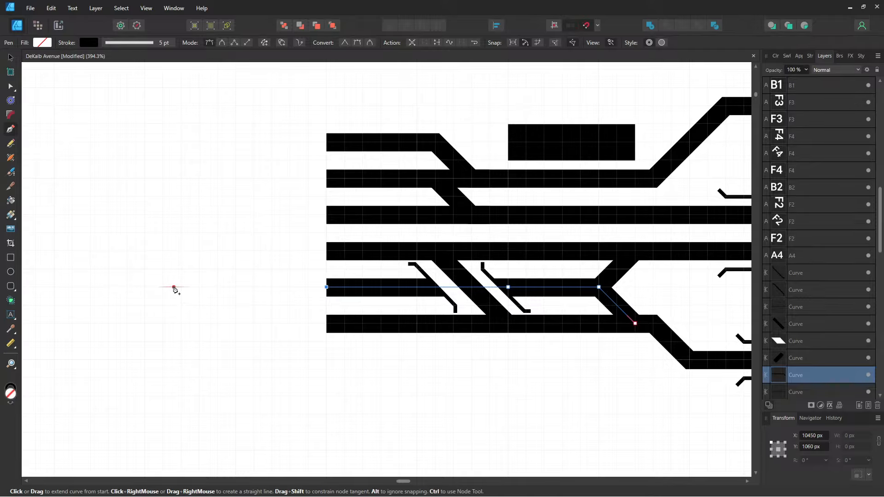
pyautogui.click(146, 288)
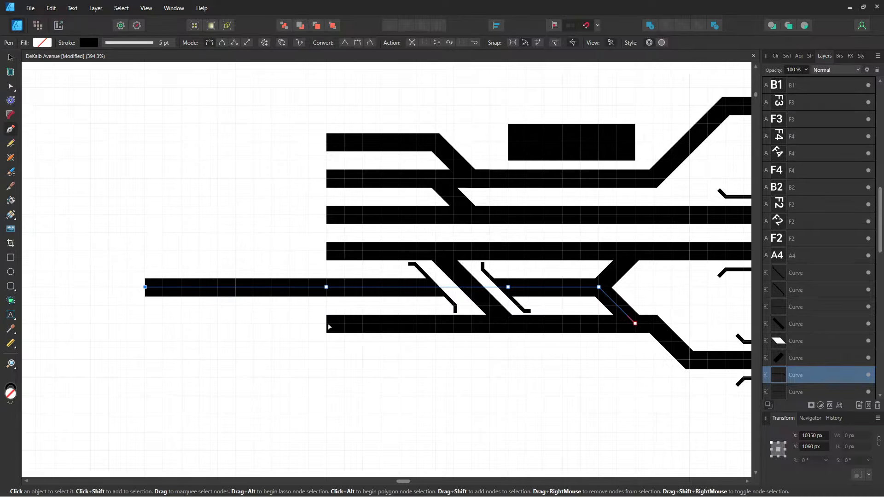
# - Extend the southernmost track from X 10450, Y 1080 px diagonally up to join the middle track at X 10430, Y 1060 px
pyautogui.keyDown('ctrl'); pyautogui.click(327, 323); pyautogui.keyUp('ctrl')
pyautogui.click(326, 323)
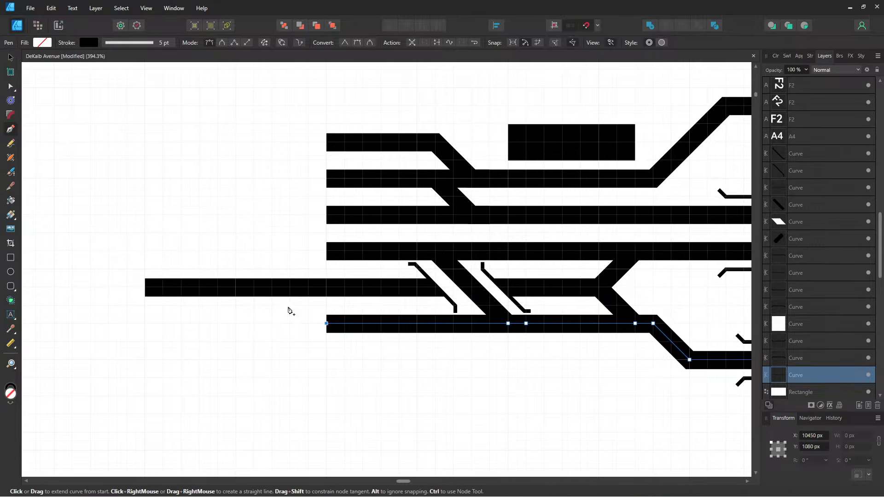
pyautogui.click(272, 287)
pyautogui.hotkey('ctrl', 'z')
pyautogui.click(289, 287)
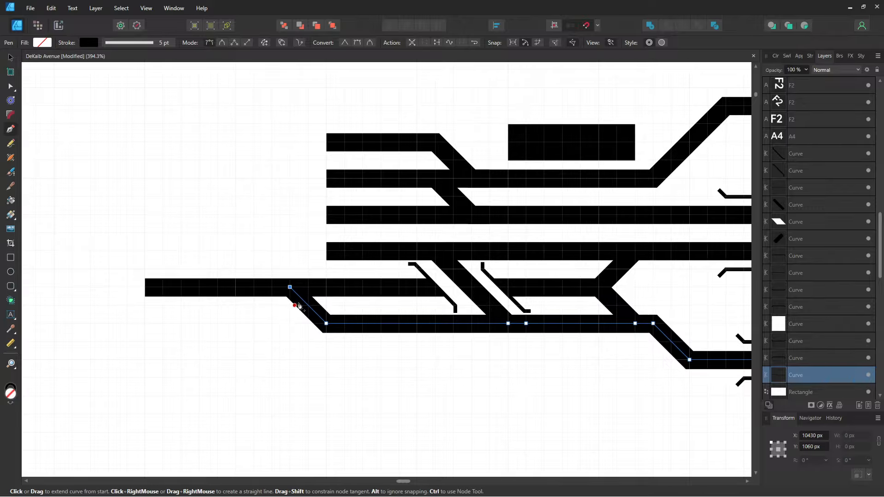
# - Extend the track below the northern branch westward from its end to X 10430, Y 1000 px
pyautogui.moveTo(302, 187); pyautogui.dragTo(333, 242)
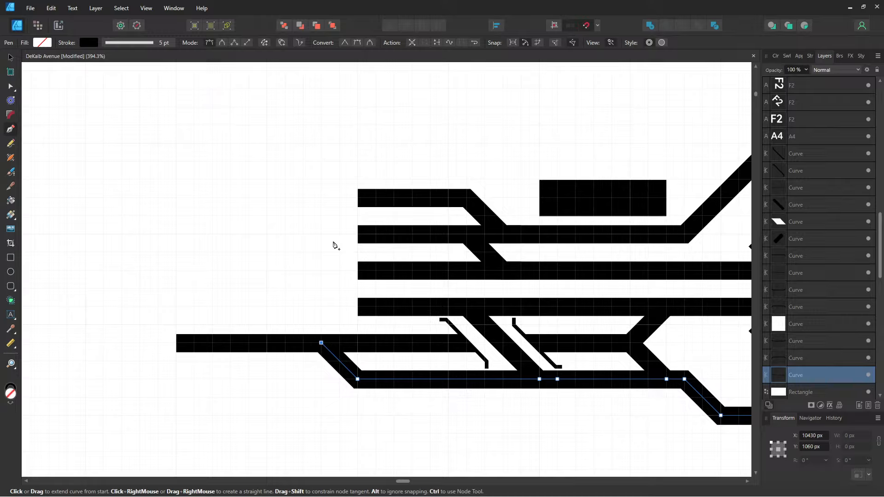
pyautogui.click(359, 234)
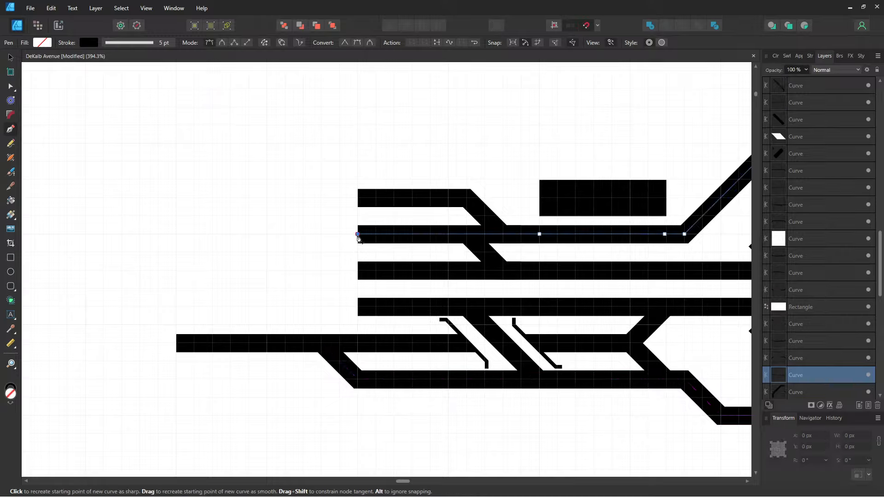
pyautogui.click(358, 235)
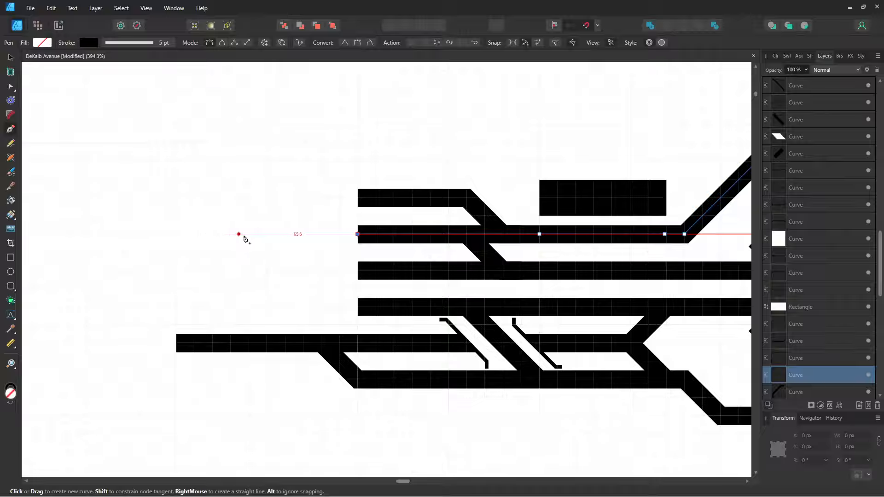
pyautogui.click(253, 236)
pyautogui.press('Escape')
pyautogui.click(320, 234)
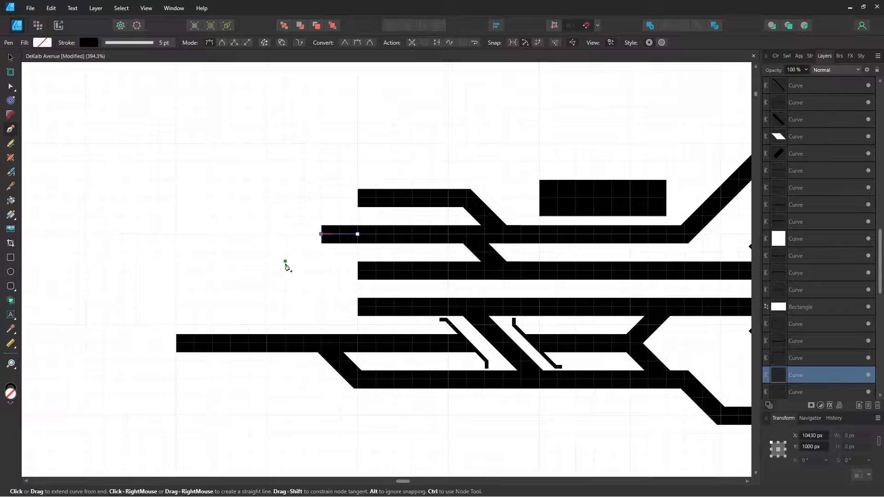
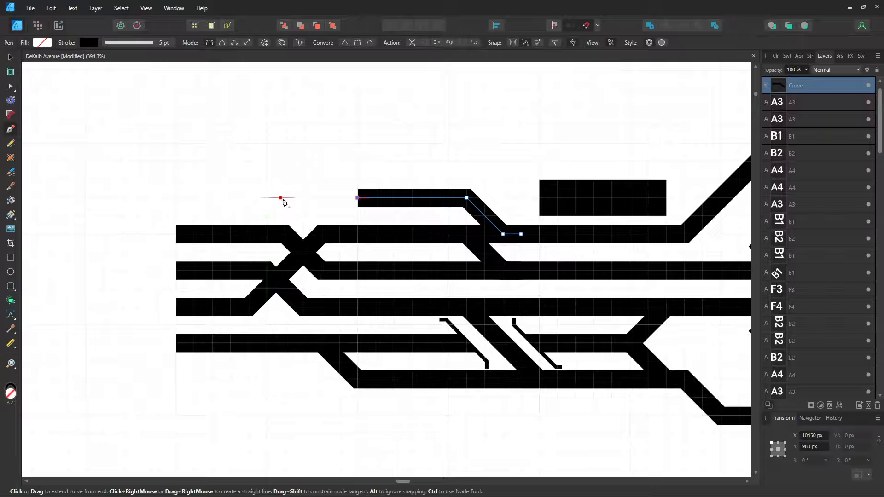
# - Extend the northern branch west to X 10410, Y 980 px, then diagonally down to X 10390, Y 1000 px, ending along the track there
pyautogui.click(285, 198)
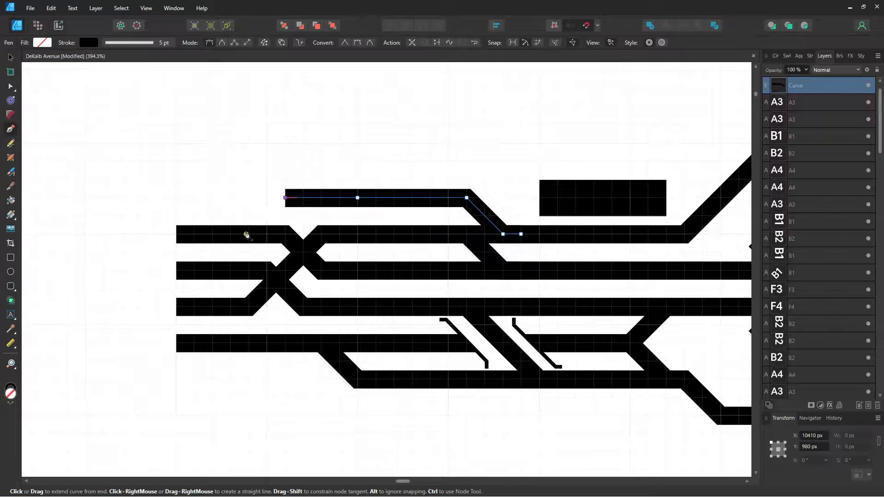
pyautogui.click(248, 233)
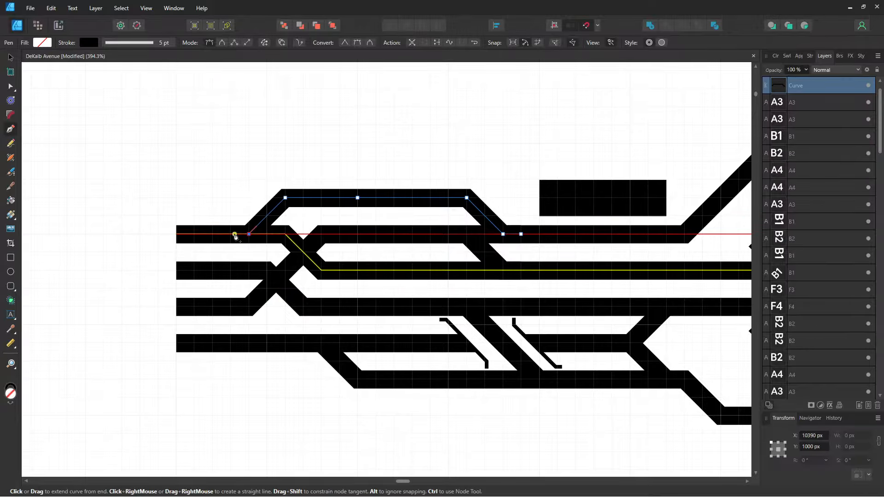
pyautogui.click(230, 234)
pyautogui.click(11, 57)
pyautogui.click(112, 127)
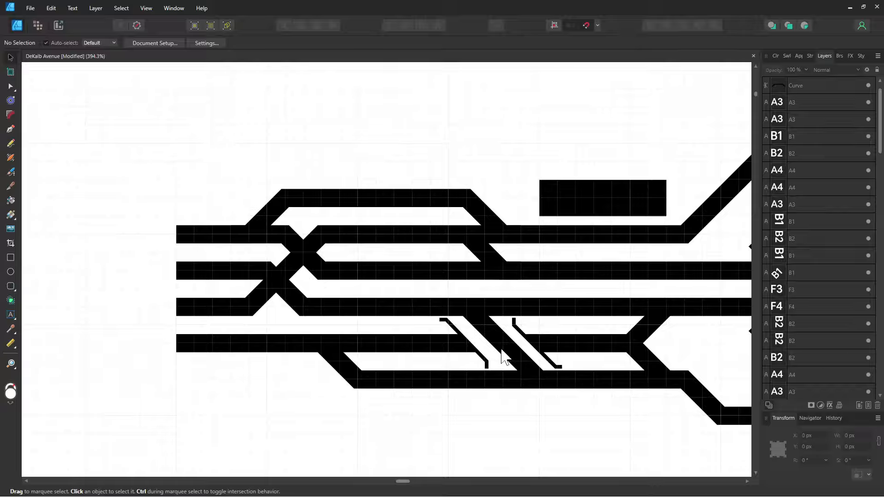
# - Move the northern branch curve and the short diagonal curve below it down the layer order to directly beneath the lowest A4 label
pyautogui.click(479, 351)
pyautogui.click(479, 351)
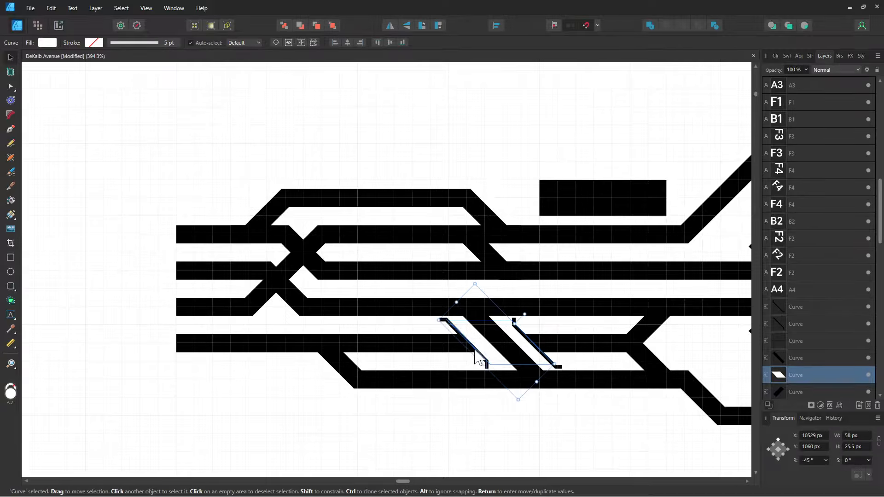
pyautogui.keyDown('shift'); pyautogui.click(536, 356); pyautogui.keyUp('shift')
pyautogui.keyDown('shift'); pyautogui.click(554, 366); pyautogui.keyUp('shift')
pyautogui.scroll(10, 789, 220)
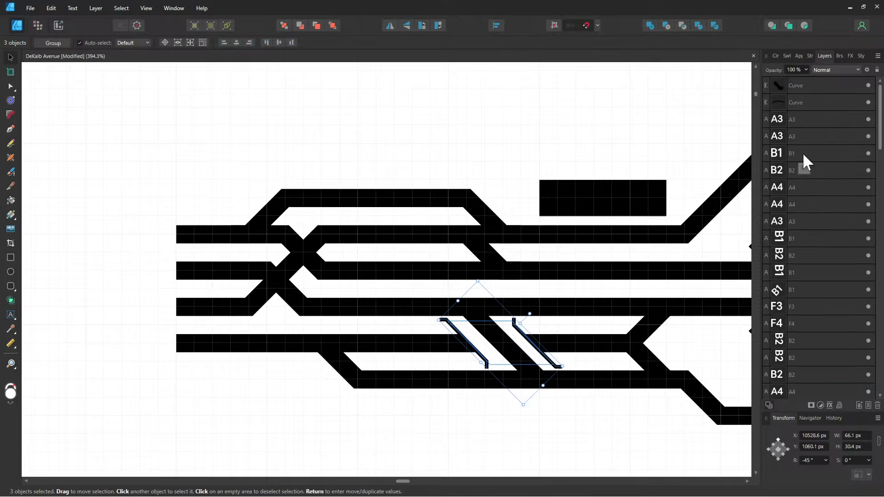
pyautogui.click(797, 87)
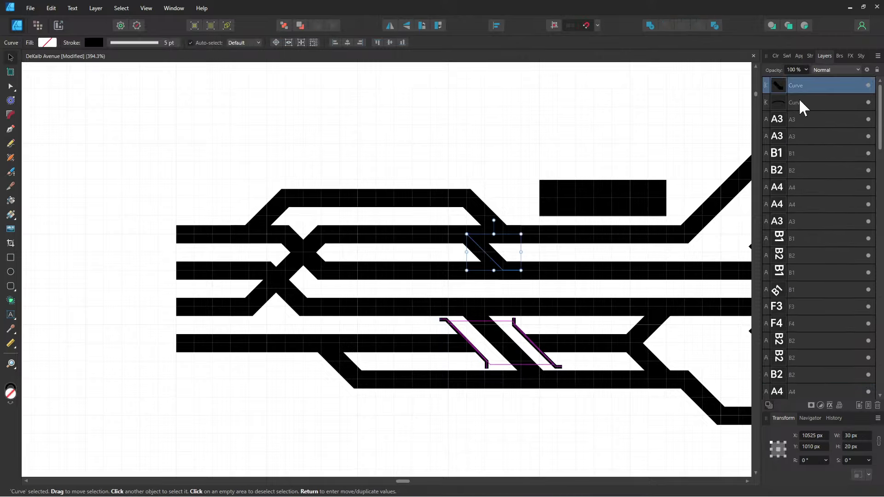
pyautogui.keyDown('shift'); pyautogui.click(799, 98); pyautogui.keyUp('shift')
pyautogui.moveTo(799, 85); pyautogui.dragTo(803, 328)
pyautogui.scroll(-5, 810, 294)
pyautogui.scroll(-3, 803, 308)
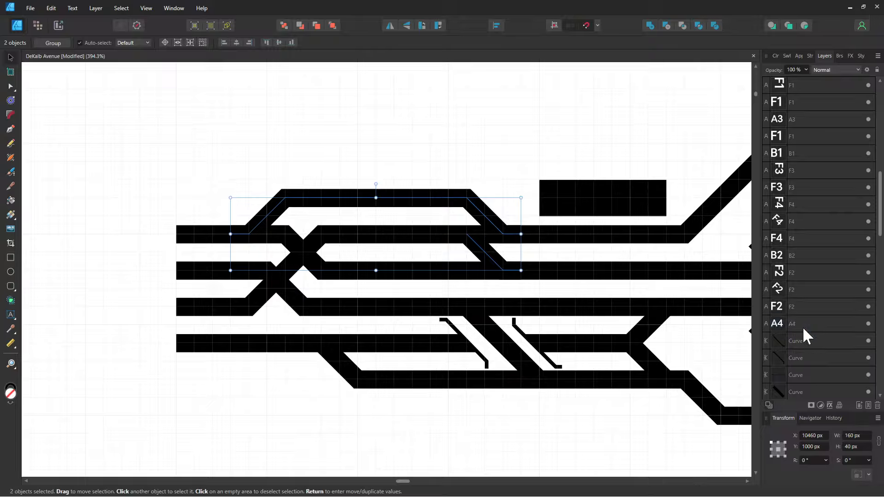
pyautogui.click(529, 426)
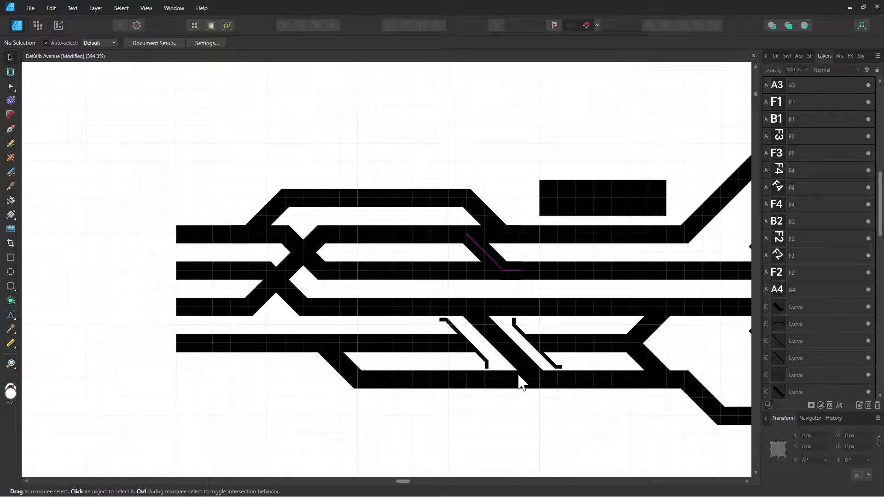
# - Try to cover the western crossovers with a copy of the overpass's white mask and its two brackets
pyautogui.click(542, 362)
pyautogui.keyDown('shift'); pyautogui.click(477, 354); pyautogui.keyUp('shift')
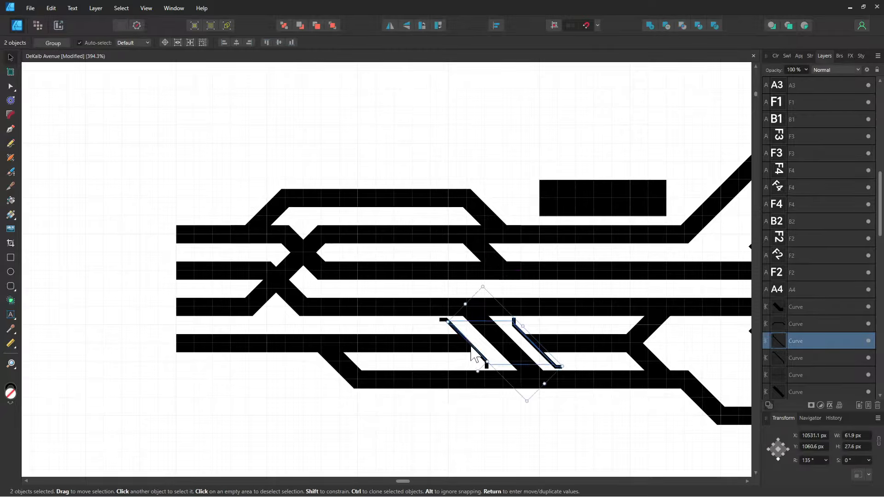
pyautogui.keyDown('shift'); pyautogui.click(470, 347); pyautogui.keyUp('shift')
pyautogui.hotkey('ctrl', 'c')
pyautogui.hotkey('ctrl', 'v')
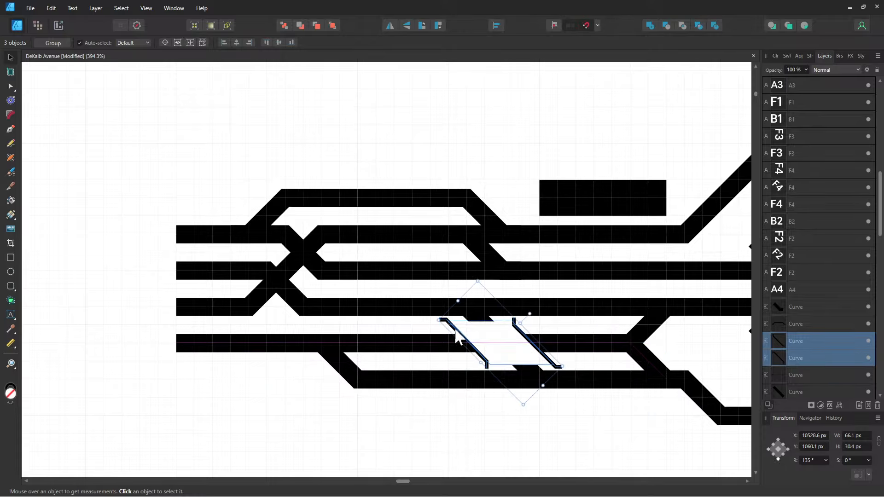
pyautogui.moveTo(500, 337); pyautogui.dragTo(287, 263)
pyautogui.scroll(3, 286, 389)
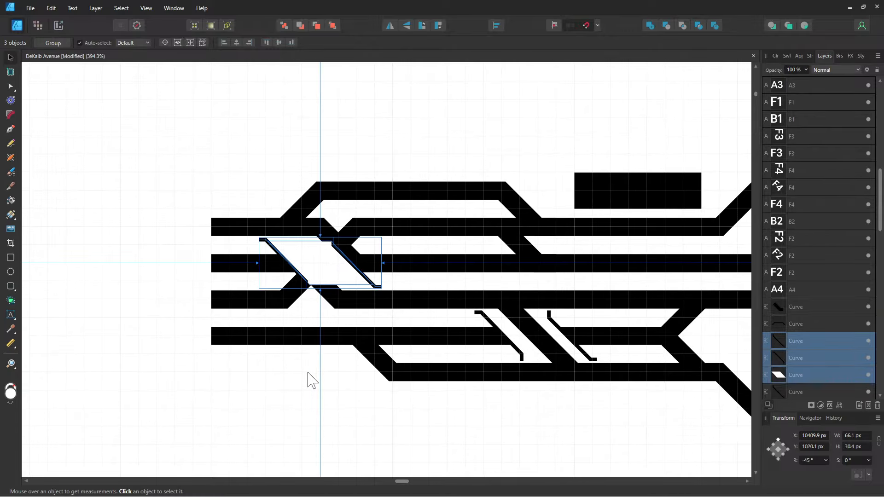
pyautogui.hotkey('ctrl', 'z')
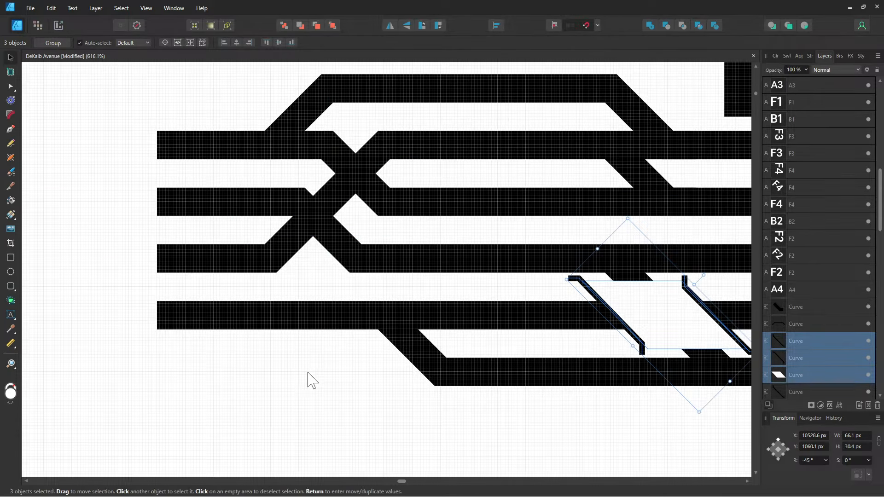
pyautogui.click(291, 383)
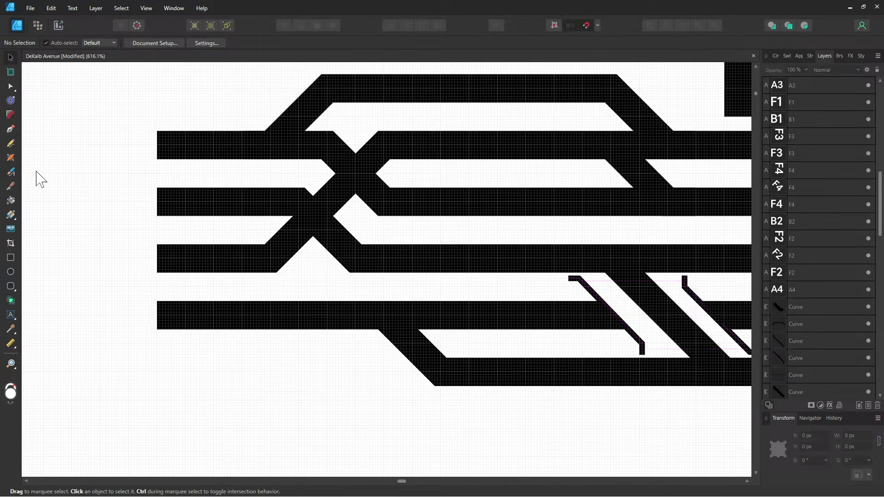
# - Draw a white 55 × 20 px rectangle near the west end of the lowest western track and rotate it to 45°
pyautogui.click(11, 257)
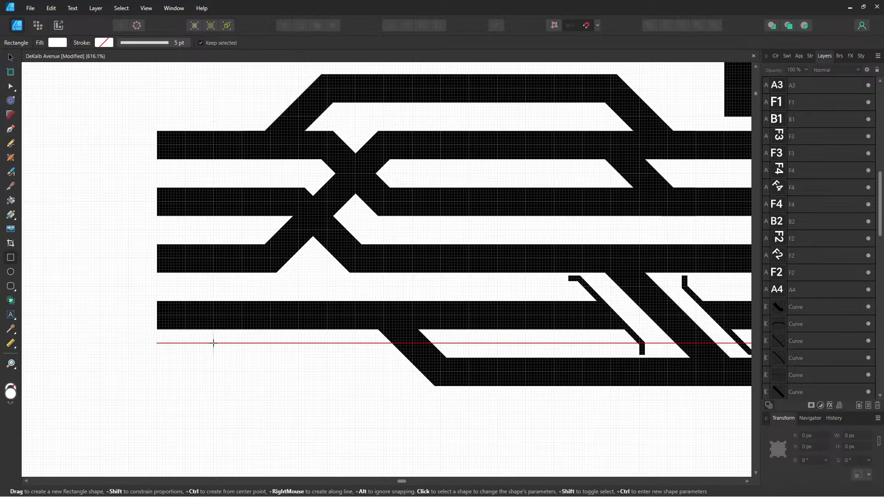
pyautogui.moveTo(191, 345); pyautogui.dragTo(347, 404)
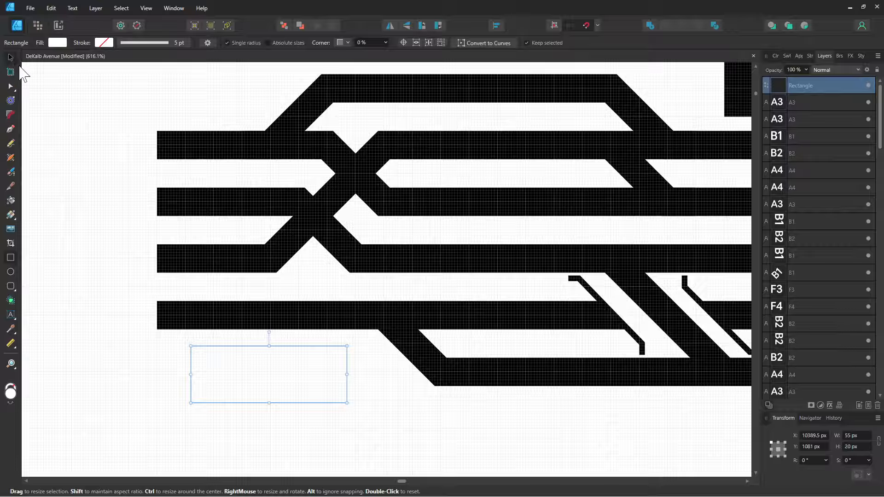
pyautogui.click(10, 58)
pyautogui.click(803, 458)
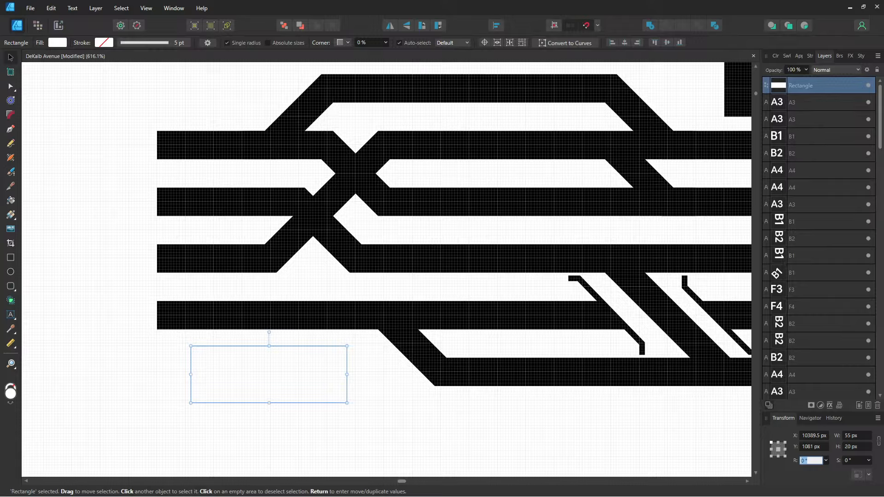
pyautogui.write('-45')
pyautogui.press('Return')
pyautogui.click(804, 460)
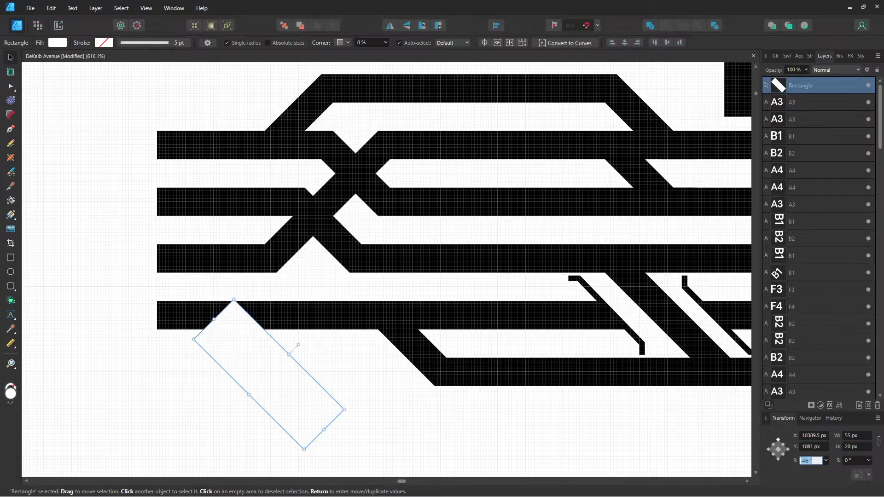
pyautogui.write('135')
pyautogui.press('Return')
pyautogui.click(805, 459)
pyautogui.write('45')
pyautogui.press('Return')
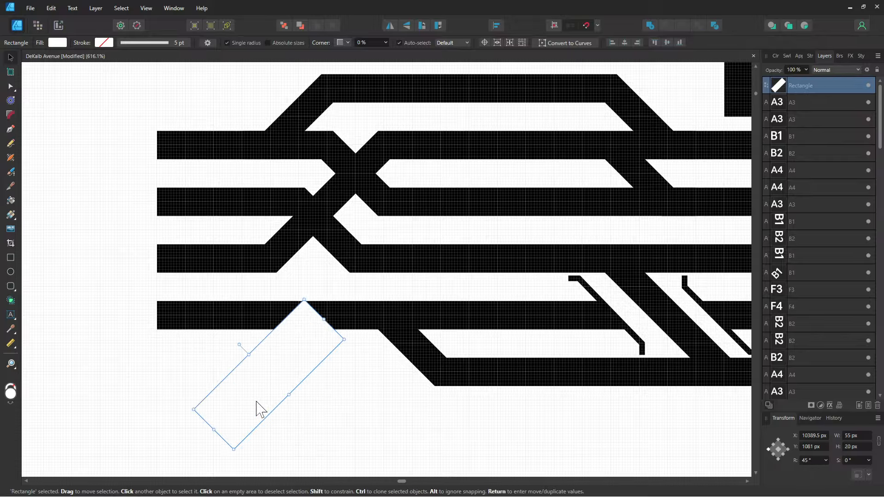
# - Center the rectangle over the western crossovers at X 10410, Y 1020 px and place it directly beneath the lowest A4 label in the layer order
pyautogui.moveTo(254, 401); pyautogui.dragTo(312, 225)
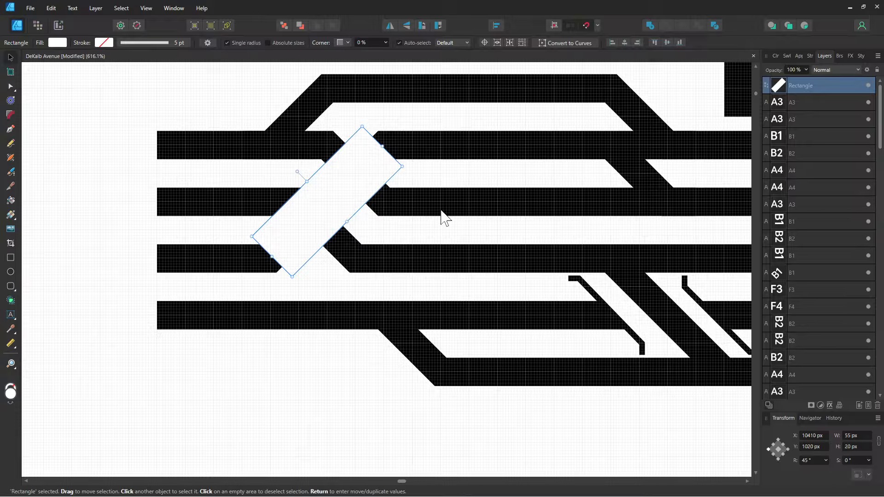
pyautogui.moveTo(803, 85); pyautogui.dragTo(811, 286)
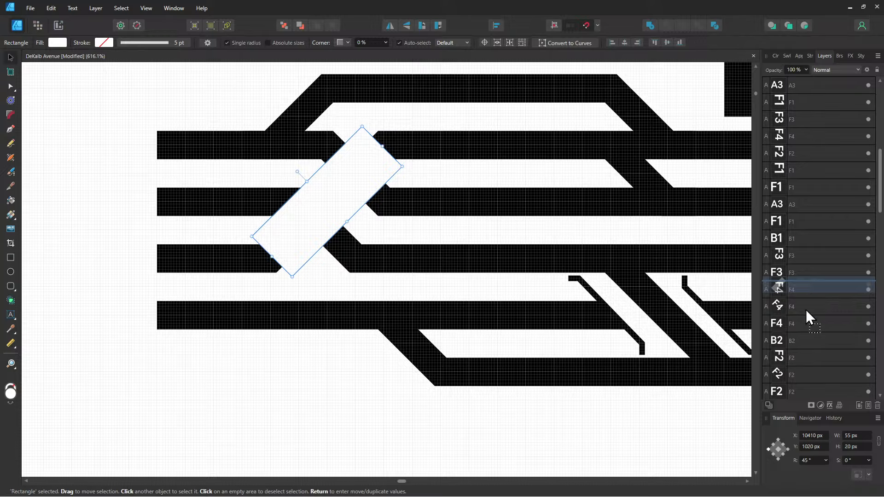
pyautogui.moveTo(805, 362); pyautogui.dragTo(815, 363)
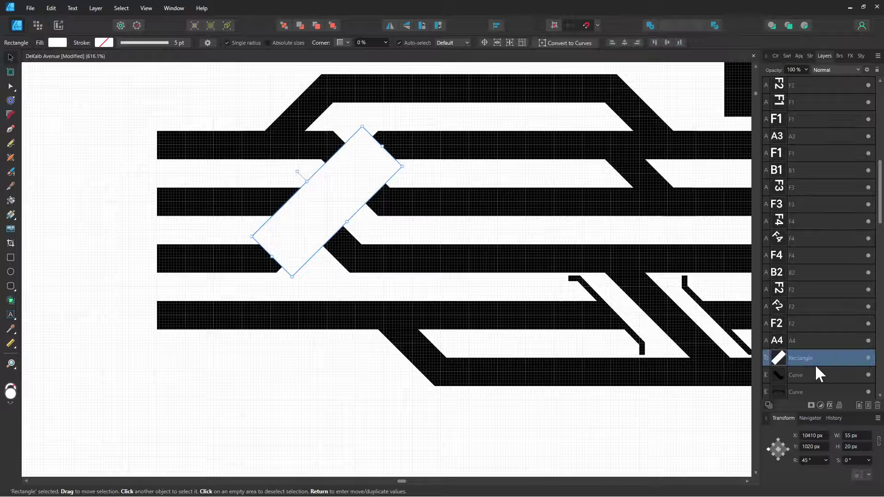
# - Try to raise the rising diagonal crossover track above the white rectangle in the layer order
pyautogui.click(428, 155)
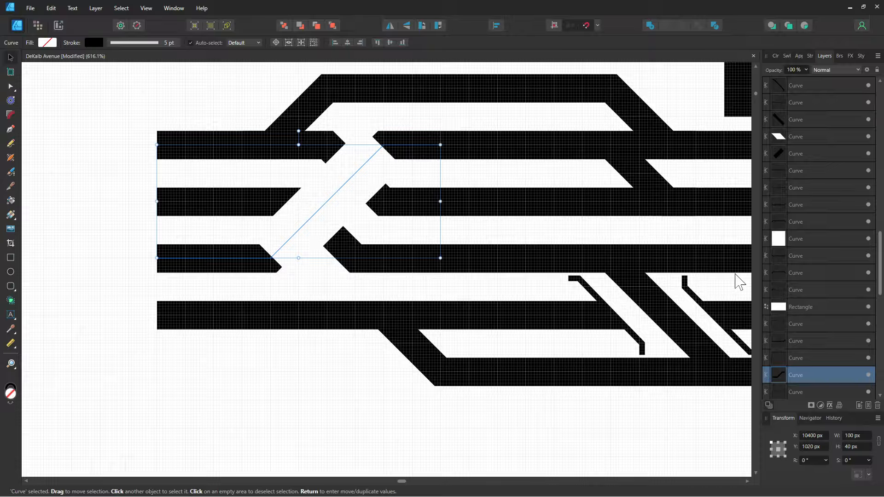
pyautogui.click(521, 187)
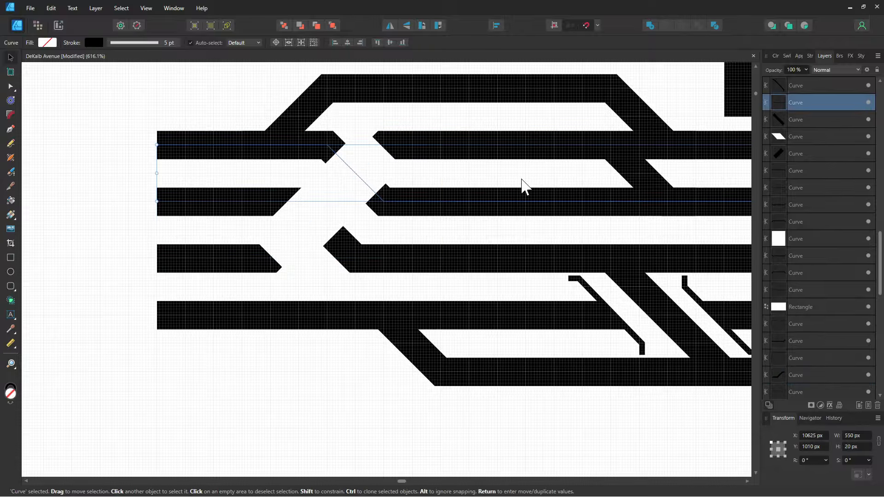
pyautogui.click(514, 149)
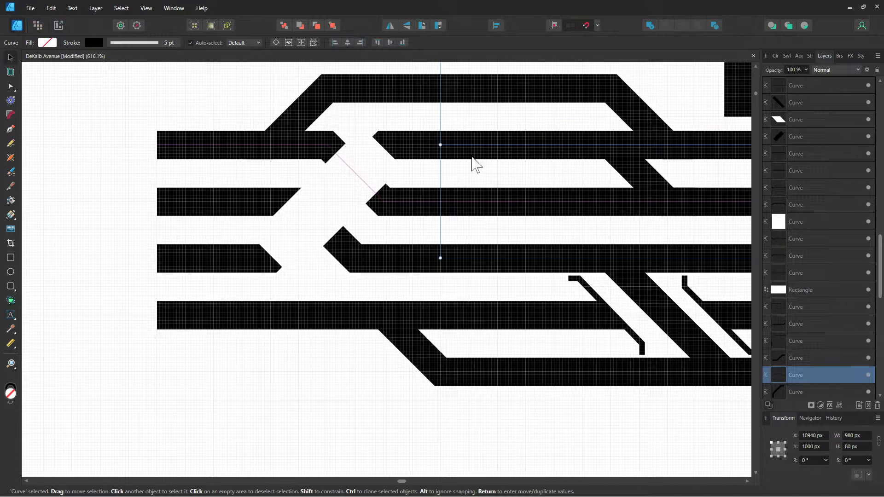
pyautogui.click(404, 152)
pyautogui.moveTo(493, 178); pyautogui.dragTo(438, 183)
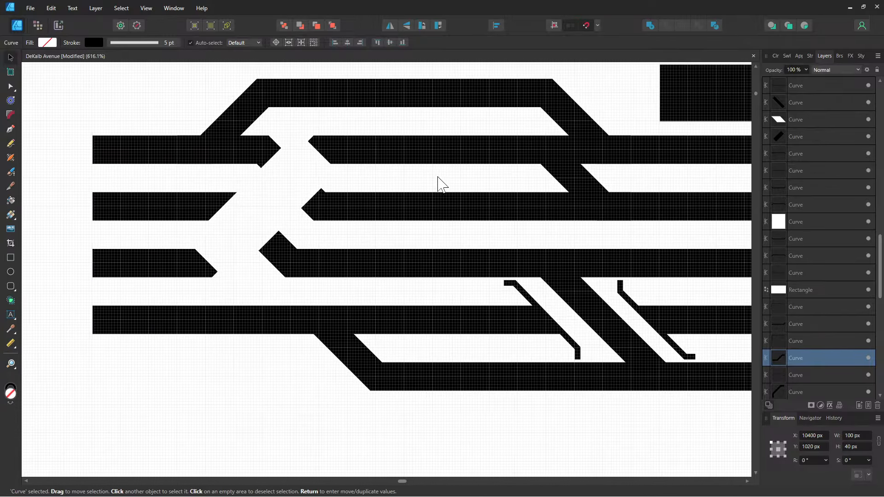
pyautogui.scroll(5, 812, 341)
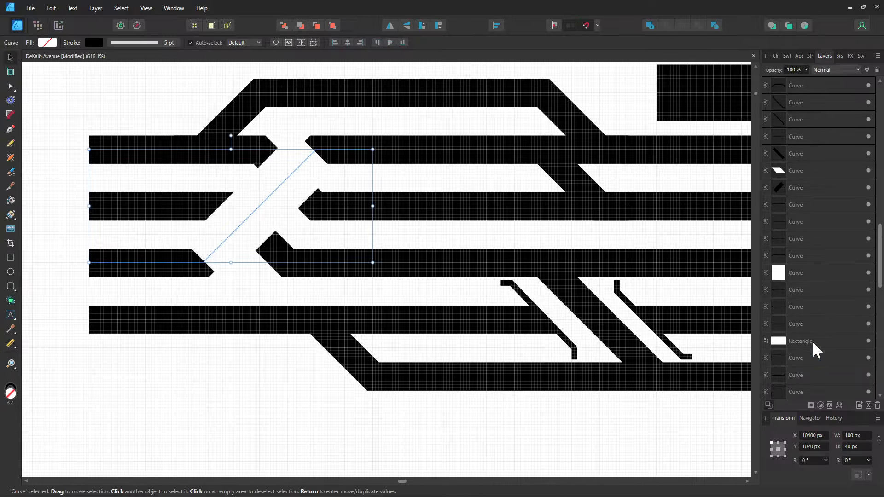
pyautogui.scroll(-5, 813, 350)
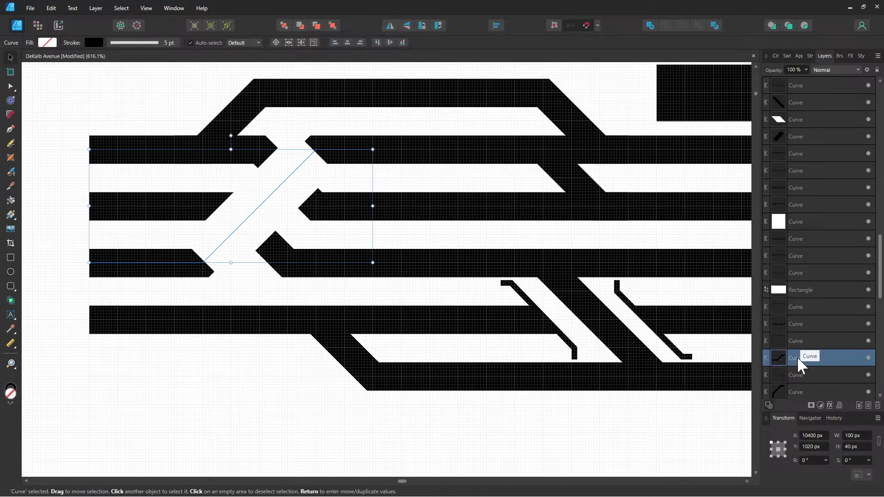
pyautogui.moveTo(797, 356); pyautogui.dragTo(782, 194)
pyautogui.scroll(5, 788, 277)
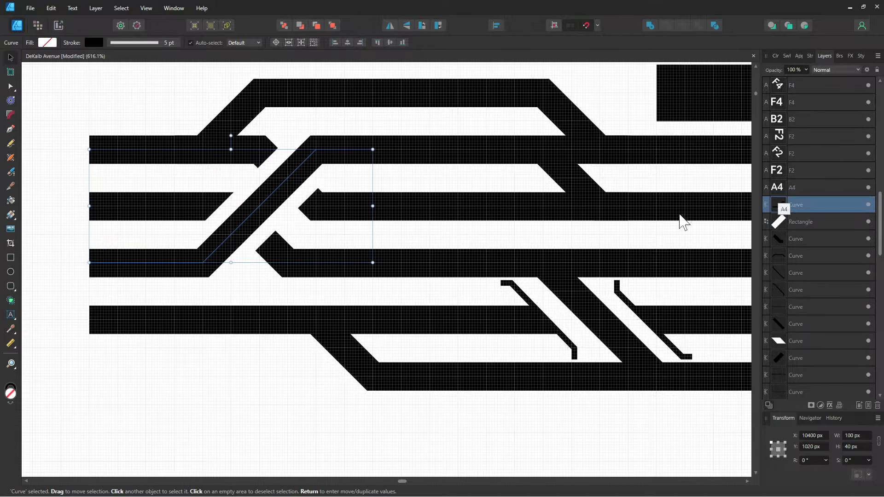
pyautogui.hotkey('ctrl', 'z')
# - Move the white rectangle down the layer order to directly beneath the two descending tracks at the western crossovers
pyautogui.click(425, 211)
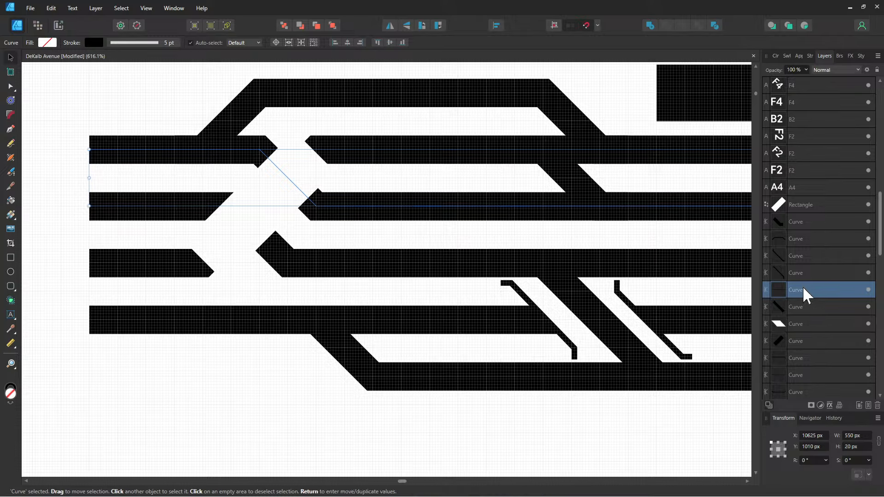
pyautogui.moveTo(797, 202); pyautogui.dragTo(793, 294)
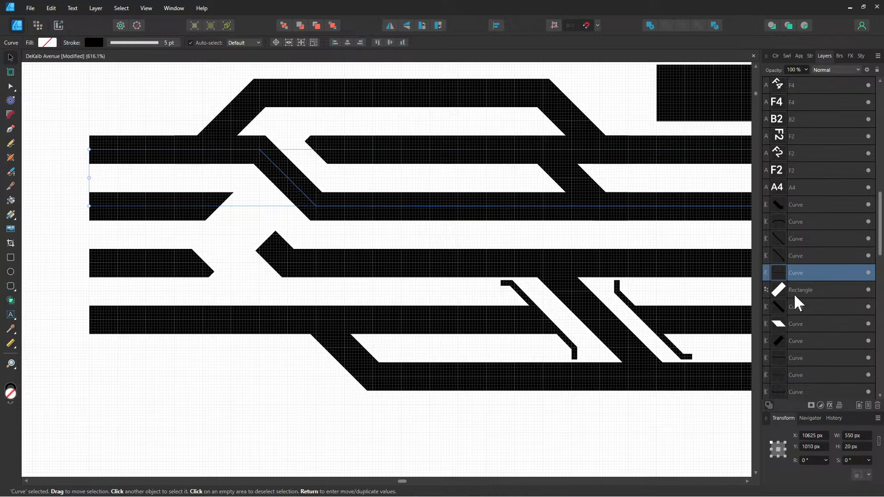
pyautogui.click(398, 277)
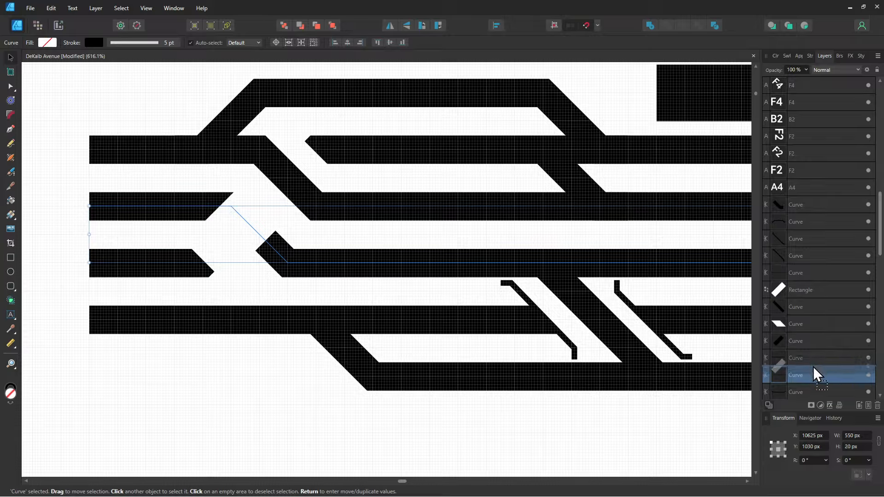
pyautogui.moveTo(813, 368); pyautogui.dragTo(808, 316)
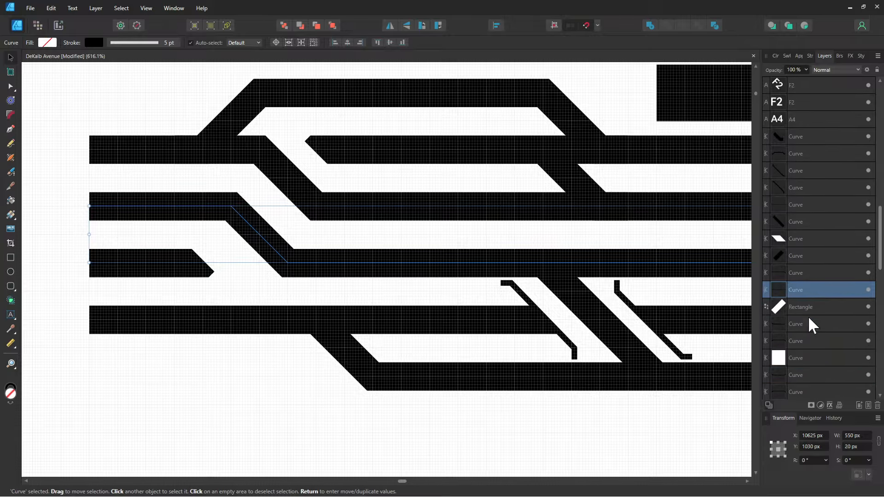
# - Shorten the white 45° rectangle masking the diagonal track gap from both ends to about 45.5 px wide
pyautogui.click(243, 292)
pyautogui.click(313, 164)
pyautogui.moveTo(314, 150); pyautogui.dragTo(305, 160)
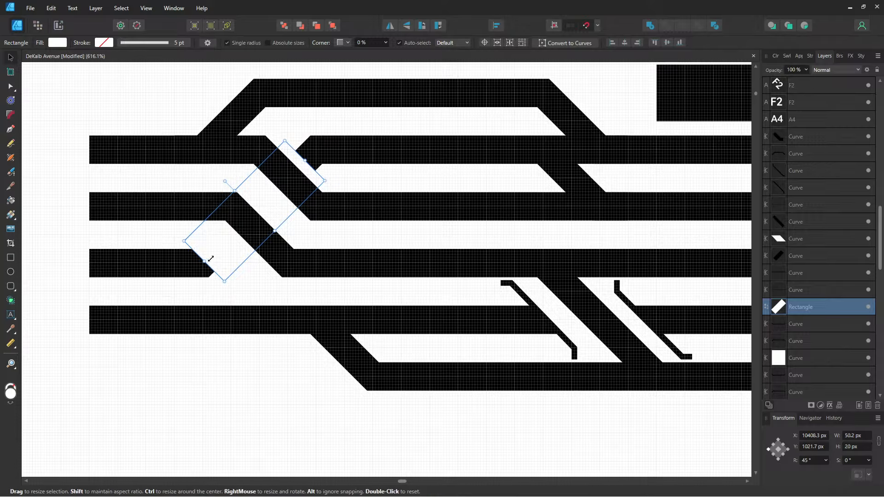
pyautogui.moveTo(204, 261); pyautogui.dragTo(212, 253)
# - Duplicate the thin 1 pt bracket curve beside the lower diagonal crossover and place the copy over the cut end of the short track
pyautogui.click(522, 297)
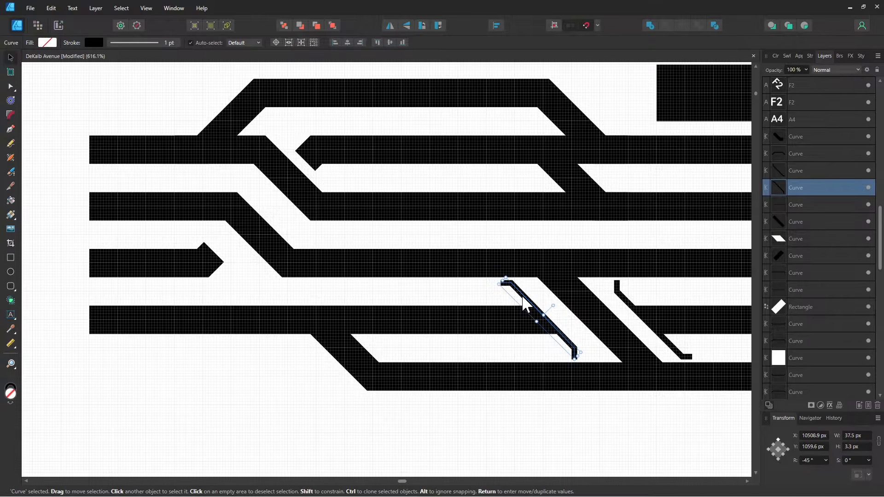
pyautogui.press('alt')
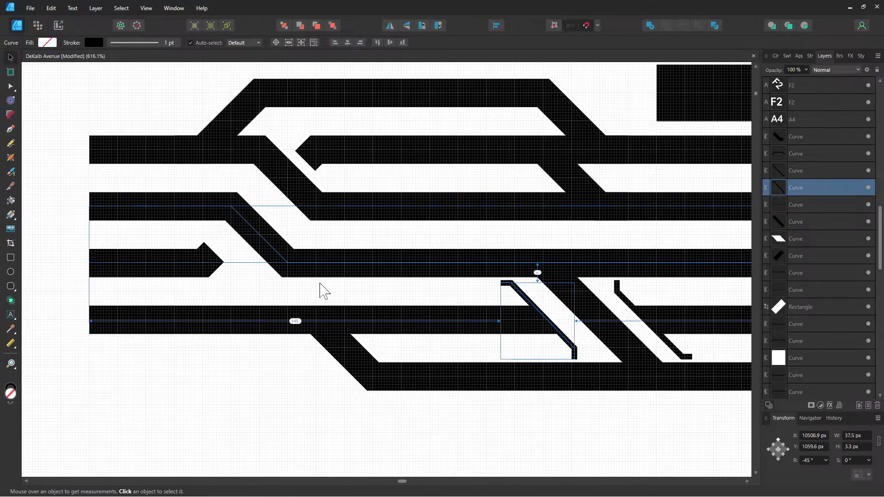
pyautogui.hotkey('ctrl', 'j')
pyautogui.moveTo(348, 289); pyautogui.dragTo(453, 287)
pyautogui.moveTo(629, 295); pyautogui.dragTo(299, 235)
pyautogui.scroll(2, 300, 244)
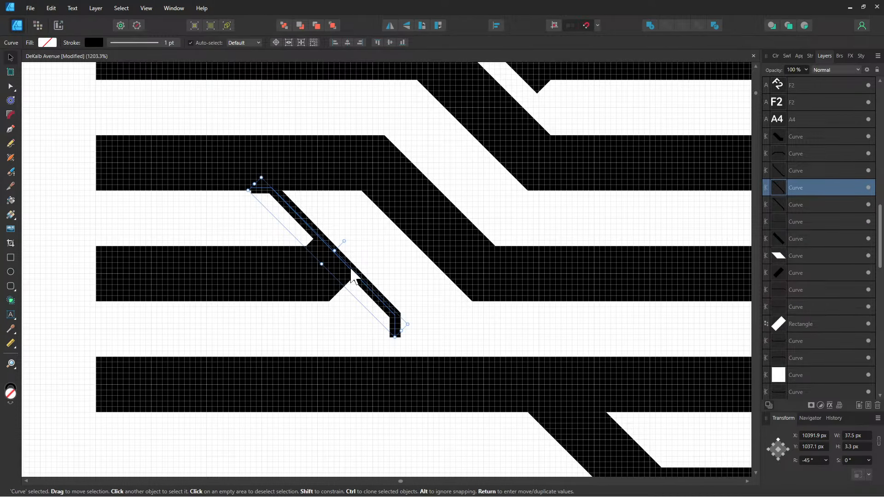
pyautogui.moveTo(352, 276)
pyautogui.mouseDown()
pyautogui.moveTo(363, 253)
pyautogui.moveTo(351, 261)
pyautogui.moveTo(364, 279)
pyautogui.mouseUp()
# - Shorten the copied bracket to about 27.6 px by moving its bend and end nodes inward, keeping its end segments roughly horizontal and vertical
pyautogui.click(11, 87)
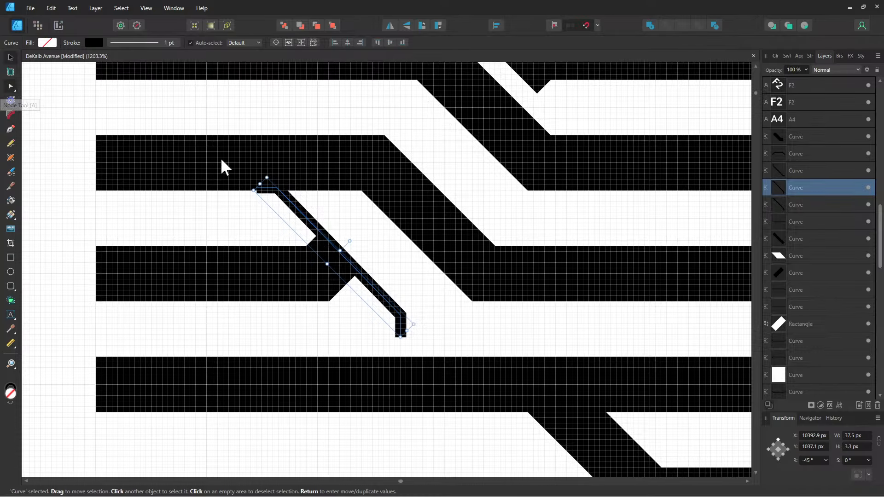
pyautogui.moveTo(279, 188); pyautogui.dragTo(300, 214)
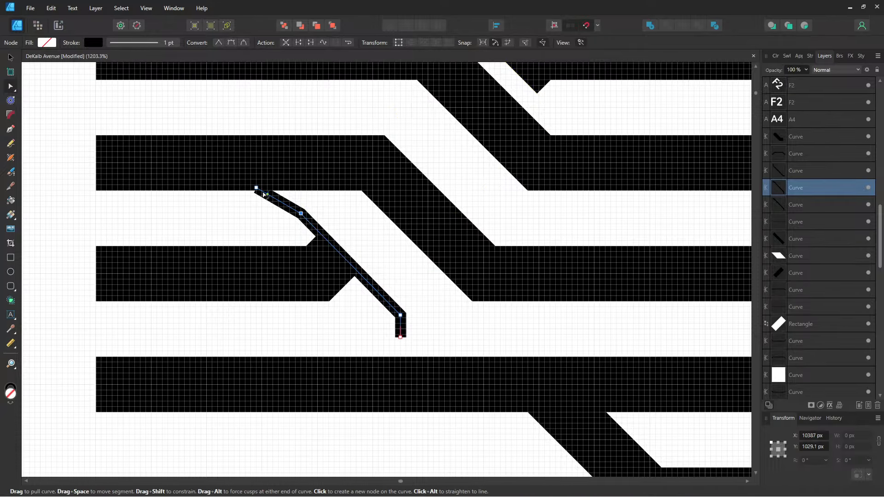
pyautogui.moveTo(256, 188); pyautogui.dragTo(273, 213)
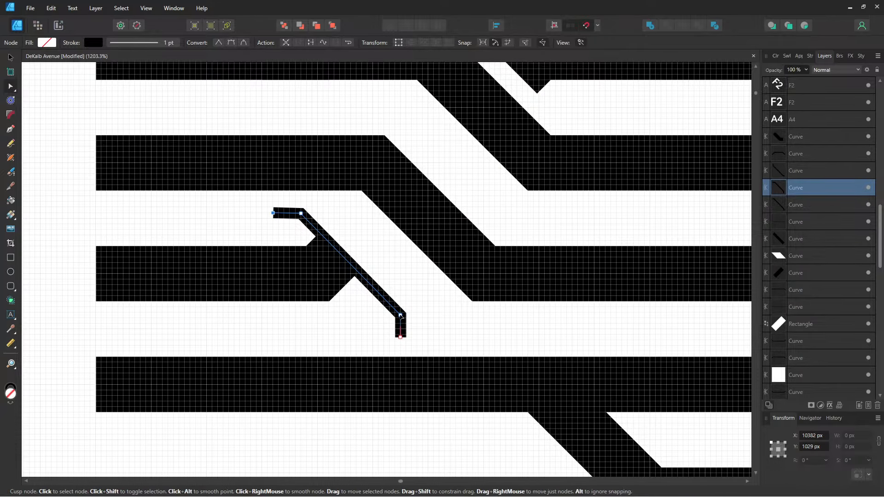
pyautogui.moveTo(400, 316); pyautogui.dragTo(377, 290)
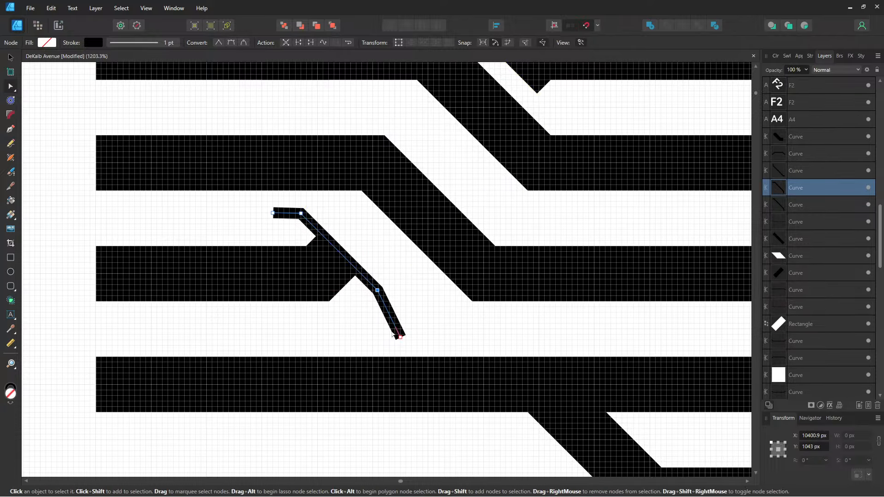
pyautogui.moveTo(400, 337); pyautogui.dragTo(379, 322)
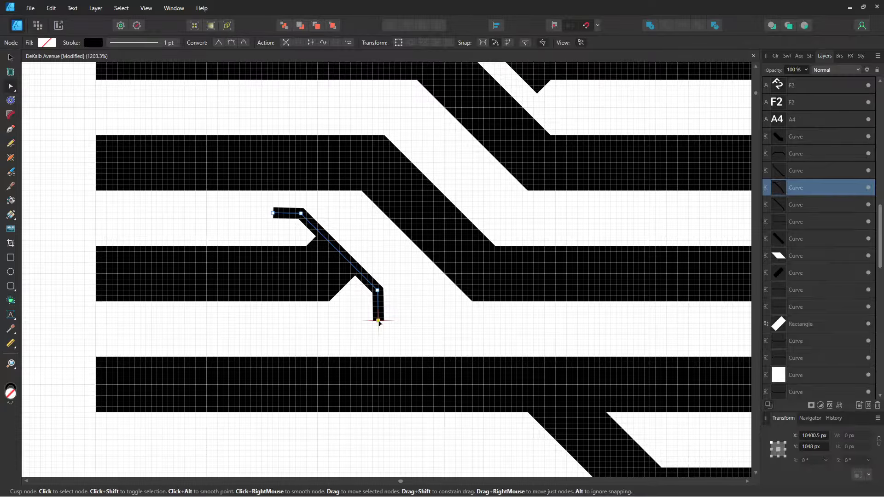
pyautogui.moveTo(379, 323); pyautogui.dragTo(380, 326)
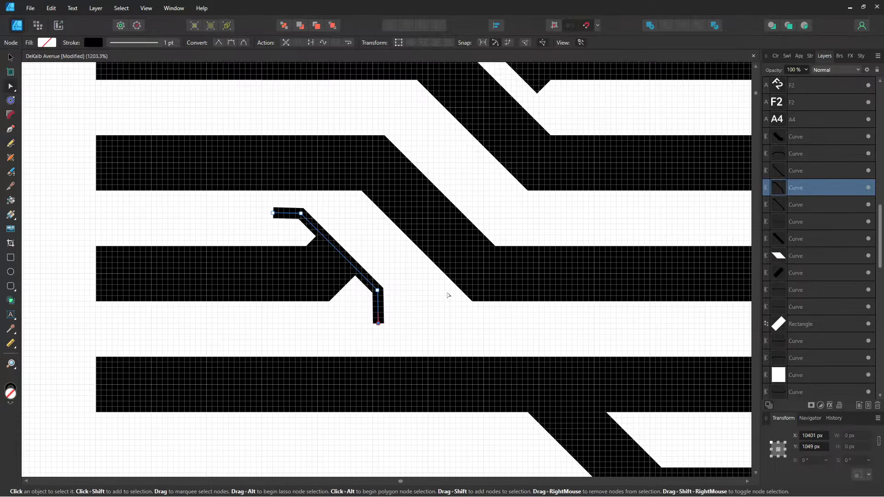
# - Extend the white 45° rectangle at its upper end to about 46.7 px wide
pyautogui.scroll(3, 437, 295)
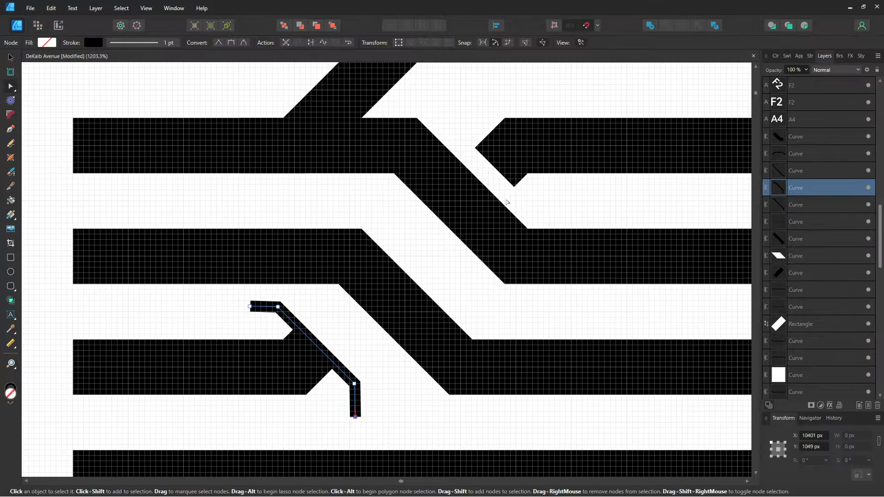
pyautogui.click(507, 196)
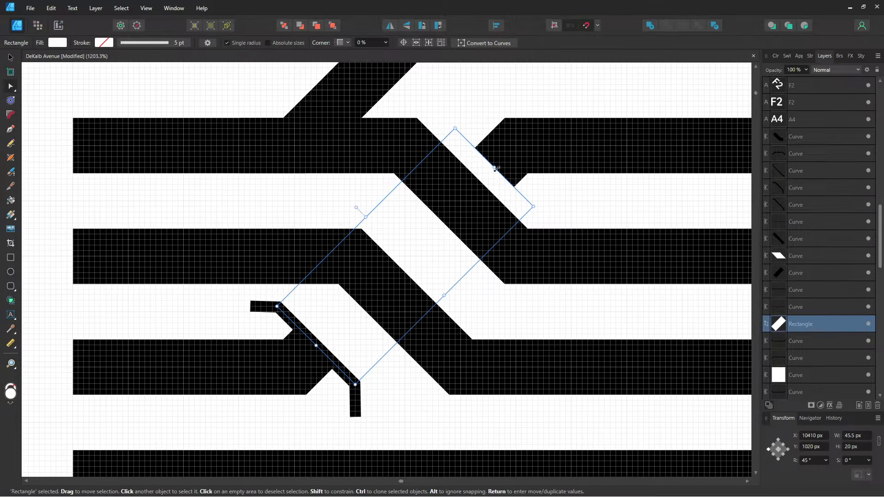
pyautogui.moveTo(497, 162); pyautogui.dragTo(500, 160)
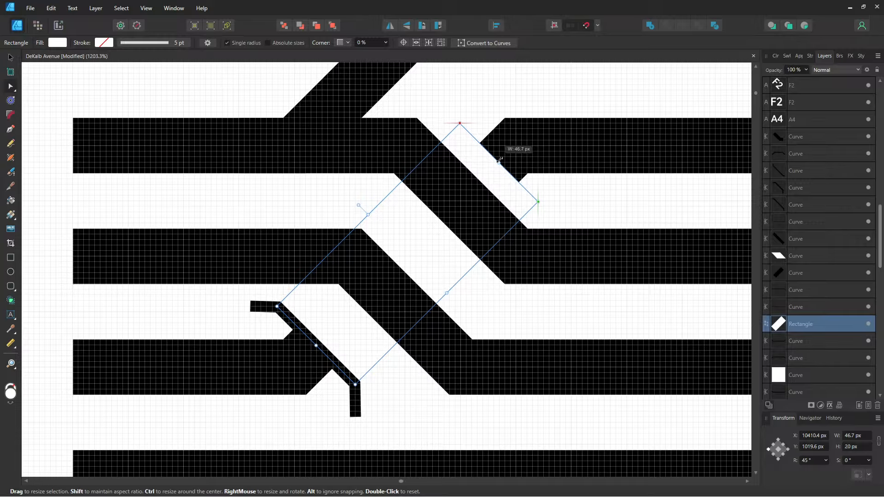
pyautogui.moveTo(500, 160); pyautogui.dragTo(500, 160)
pyautogui.click(529, 253)
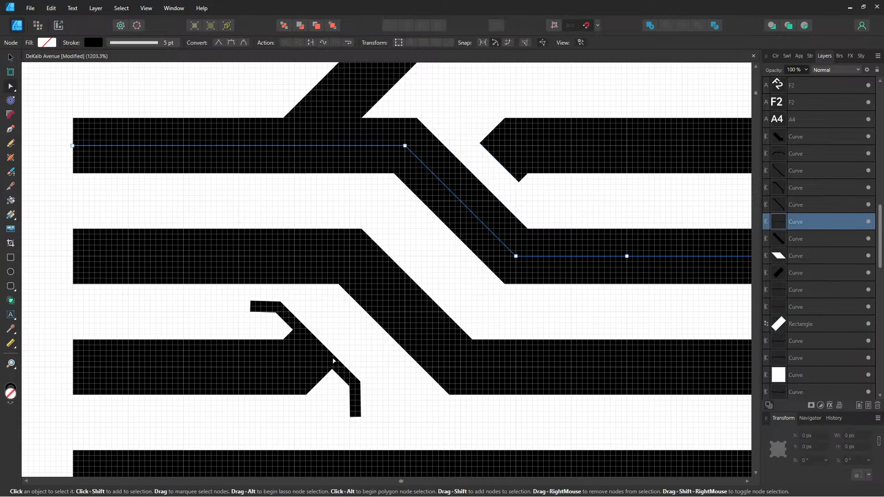
# - Duplicate the shortened bracket curve at the cut end of the short track
pyautogui.click(324, 358)
pyautogui.hotkey('ctrl', 'j')
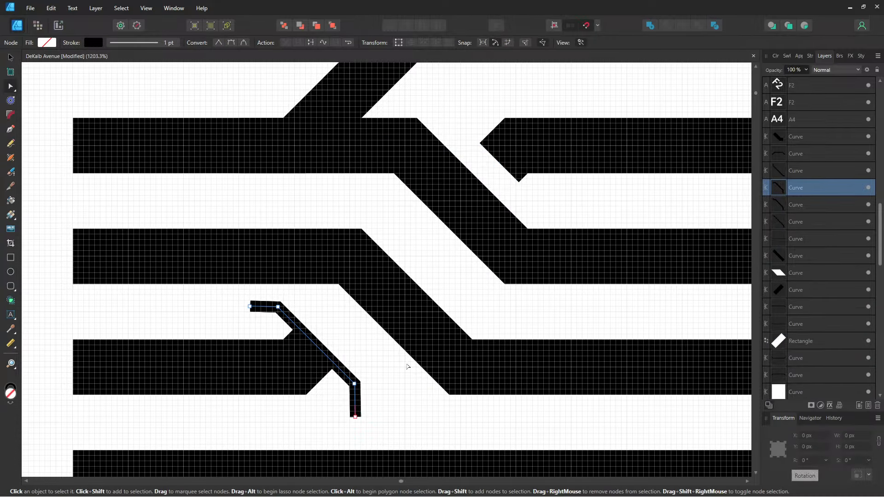
pyautogui.click(11, 57)
pyautogui.click(808, 460)
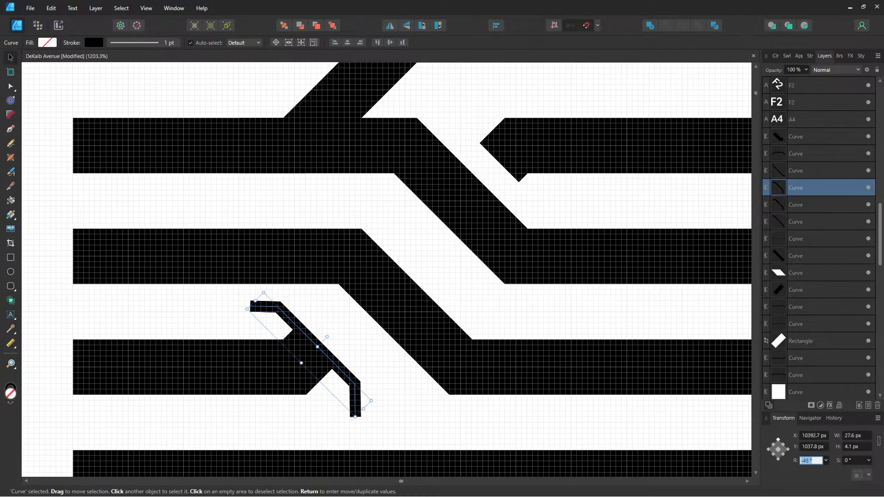
pyautogui.press('Return')
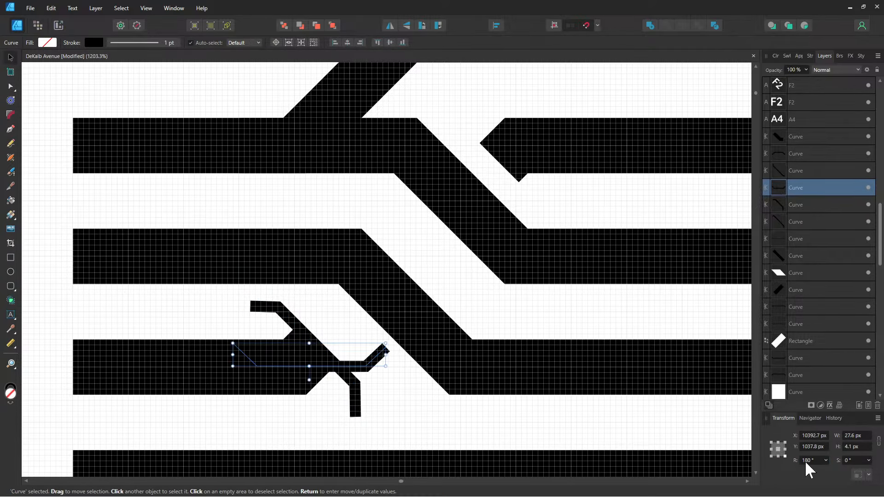
pyautogui.hotkey('ctrl', 'z')
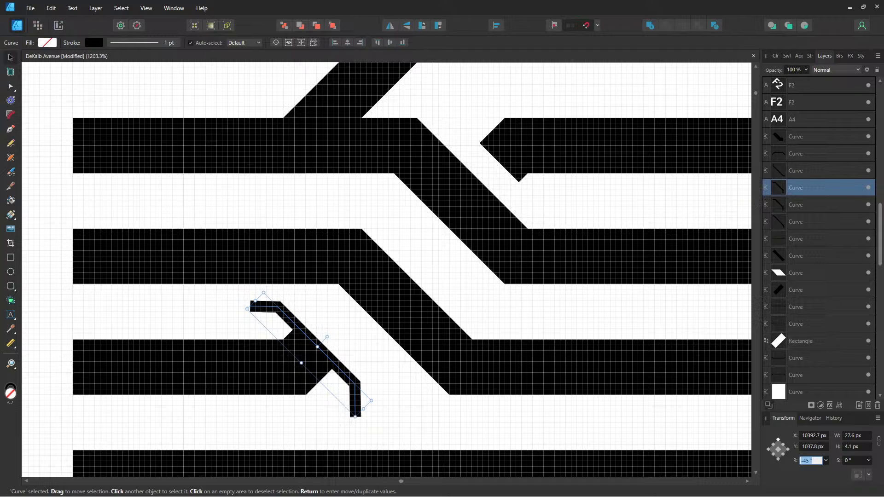
# - Set the duplicated bracket's rotation to 135° and place it over the opposite cut track end at the upper end of the gap
pyautogui.press('Return')
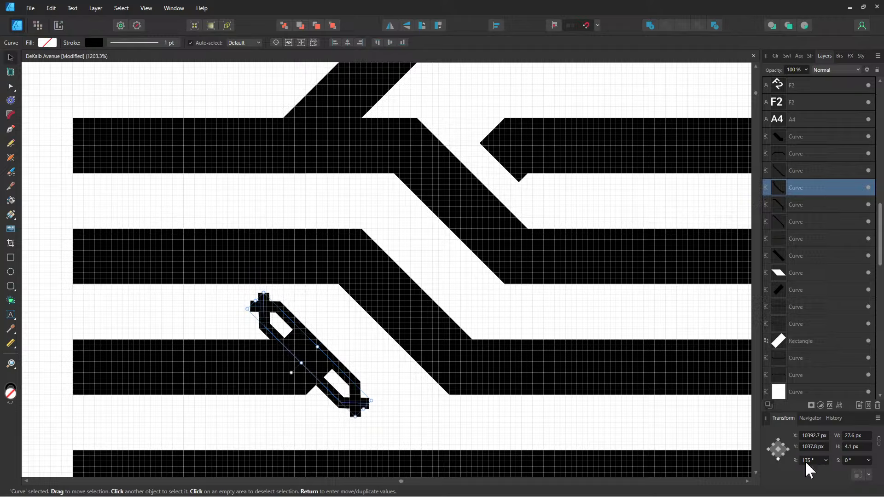
pyautogui.moveTo(321, 388); pyautogui.dragTo(516, 182)
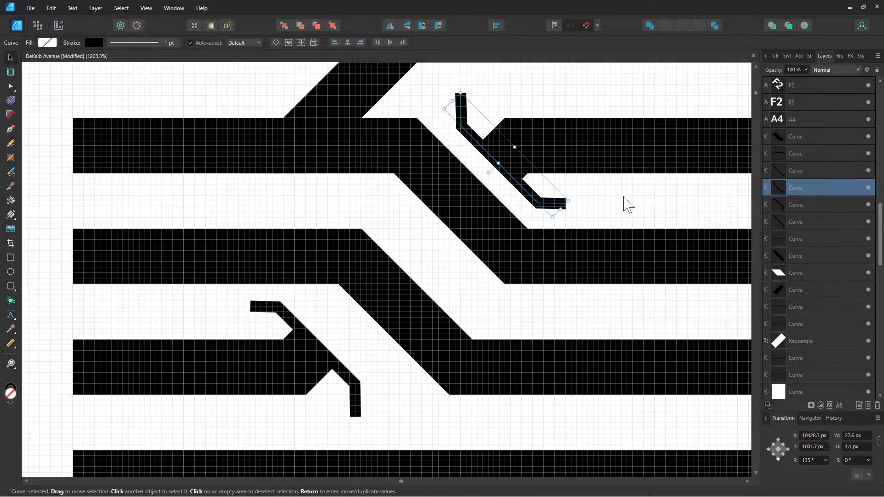
pyautogui.click(585, 256)
pyautogui.scroll(-4, 553, 300)
pyautogui.moveTo(567, 311); pyautogui.dragTo(444, 288)
pyautogui.scroll(-3, 444, 295)
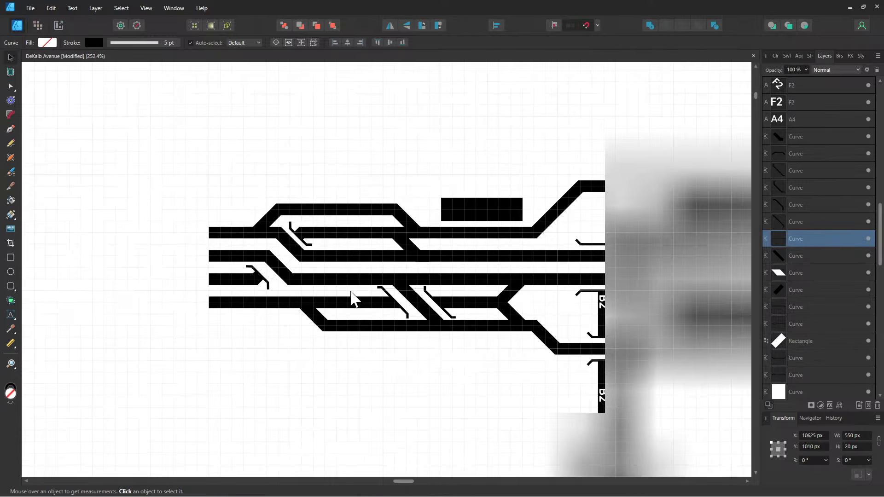
pyautogui.click(479, 381)
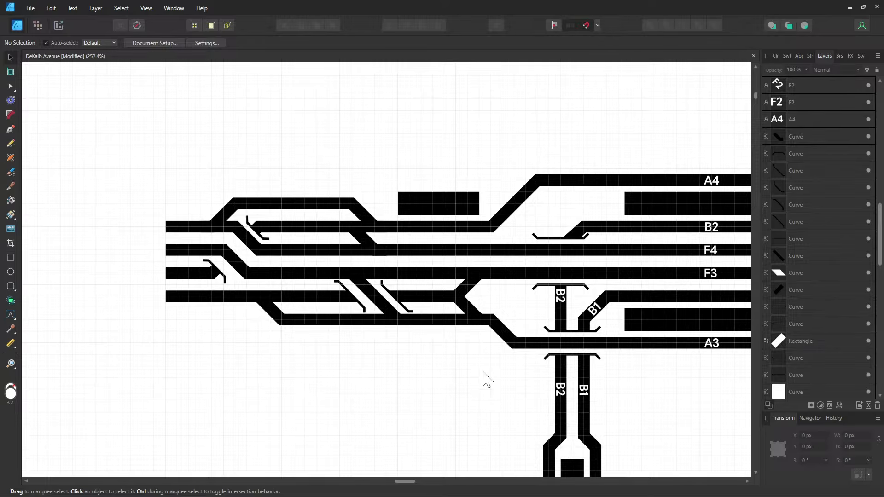
# - Extend the open ends of the lowest track and the short track above it horizontally with the Pen tool to X 10150 px
pyautogui.hscroll(-5, 435, 350)
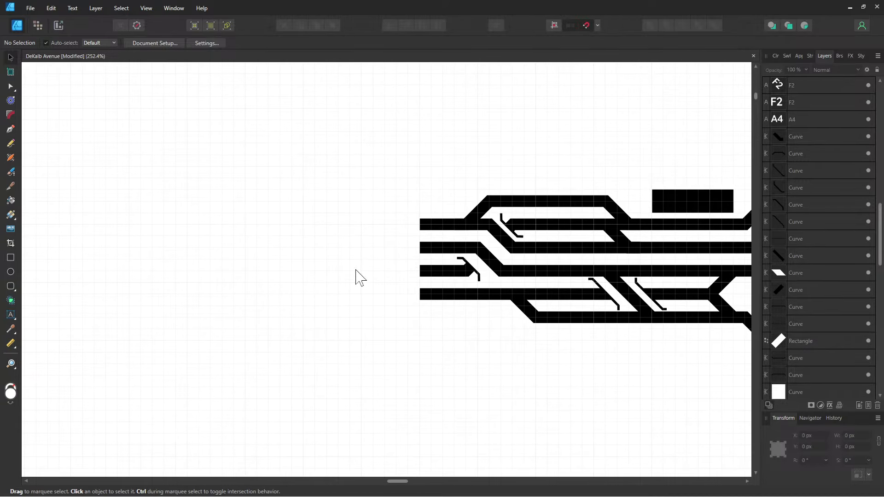
pyautogui.click(10, 129)
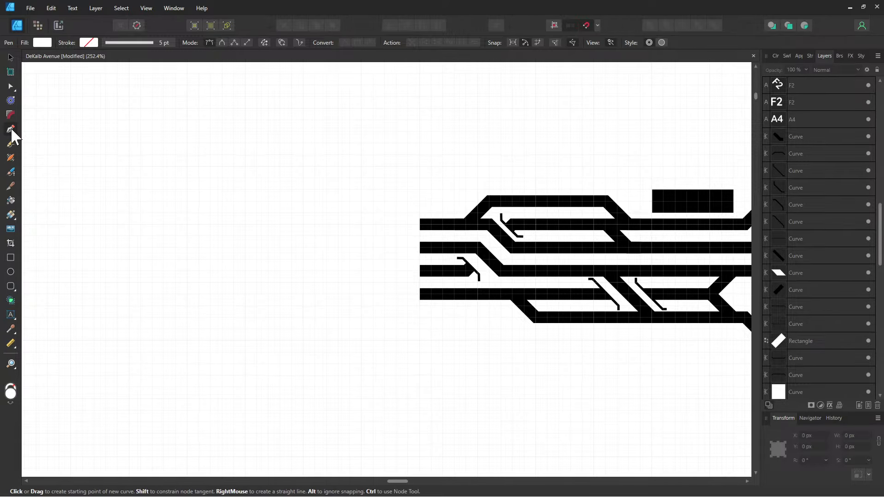
pyautogui.click(420, 294)
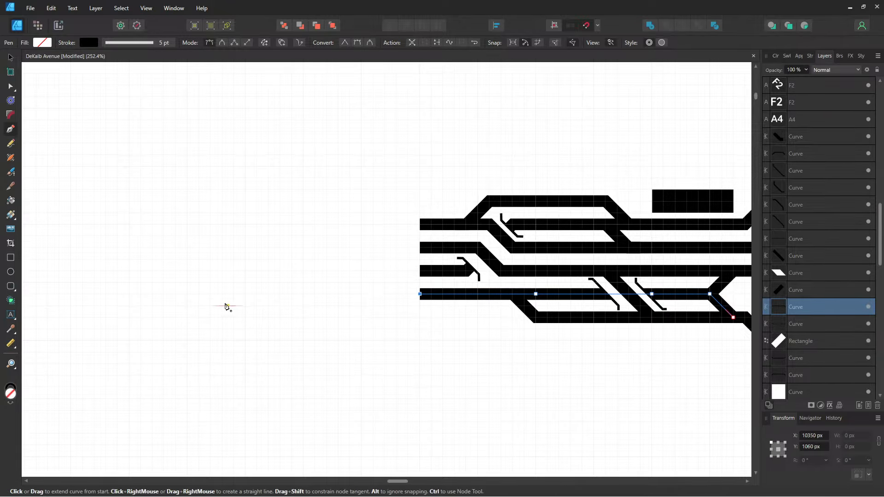
pyautogui.click(188, 294)
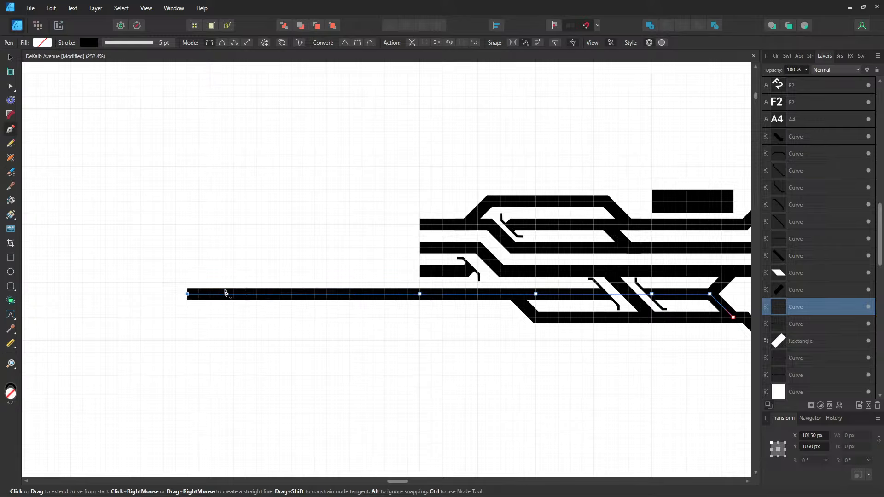
pyautogui.keyDown('ctrl'); pyautogui.click(420, 272); pyautogui.keyUp('ctrl')
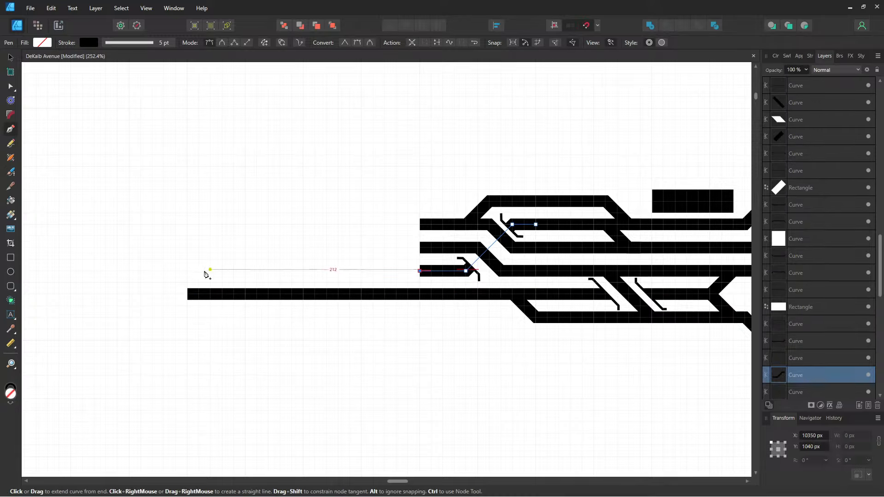
pyautogui.click(187, 270)
# - Extend the track at Y 1000 px horizontally to X 10180 px, diagonally to X 10160, Y 980 px, and straight up
pyautogui.keyDown('ctrl'); pyautogui.click(420, 249); pyautogui.keyUp('ctrl')
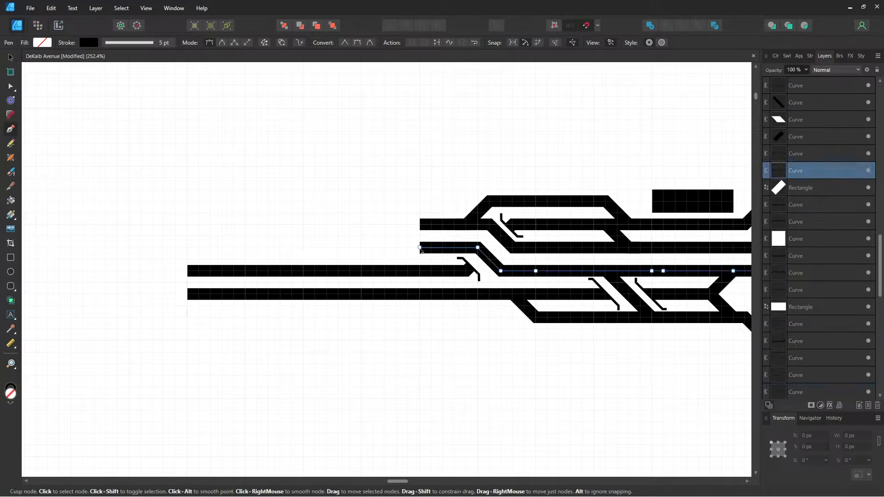
pyautogui.click(420, 248)
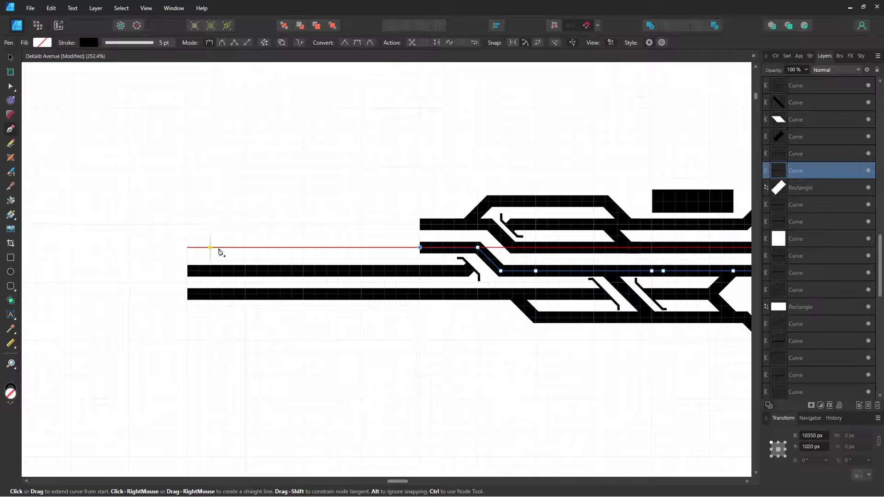
pyautogui.keyDown('ctrl'); pyautogui.click(420, 226); pyautogui.keyUp('ctrl')
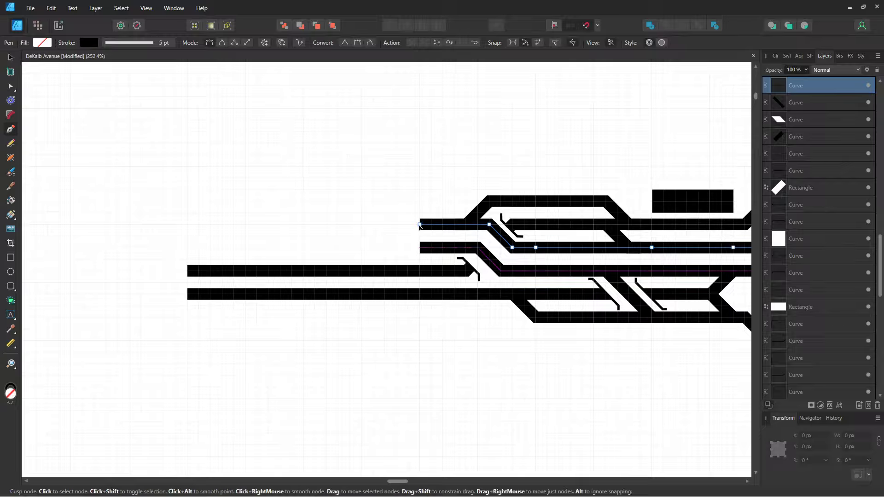
pyautogui.click(420, 225)
pyautogui.click(223, 225)
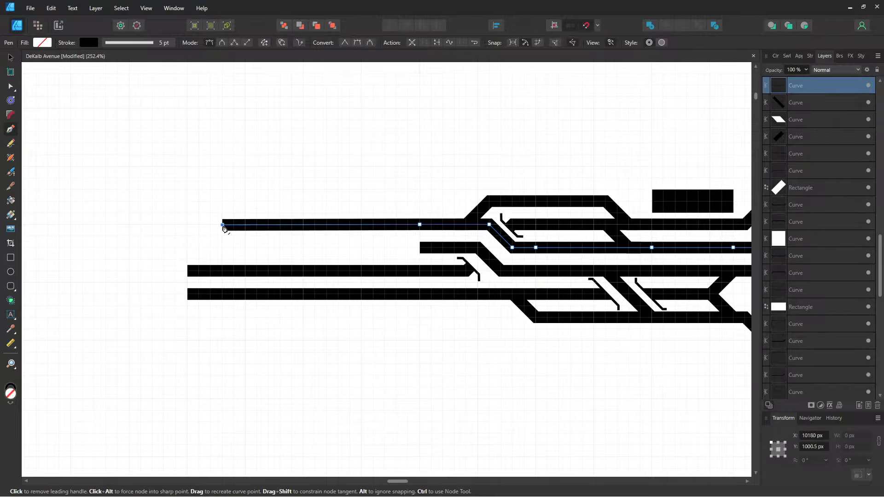
pyautogui.click(199, 201)
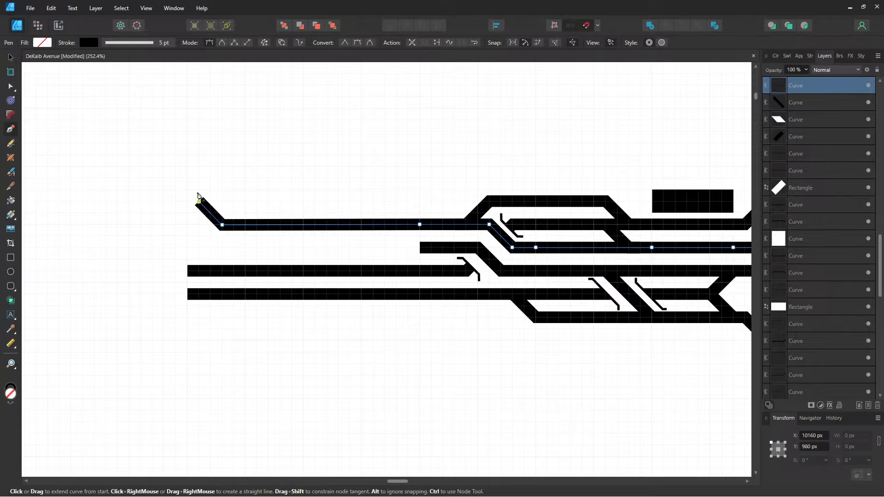
pyautogui.click(199, 167)
# - Extend the track at Y 1020 px horizontally to X 10170 px, diagonally to X 10140, Y about 990 px, and straight up to Y 950 px
pyautogui.keyDown('ctrl'); pyautogui.click(421, 248); pyautogui.keyUp('ctrl')
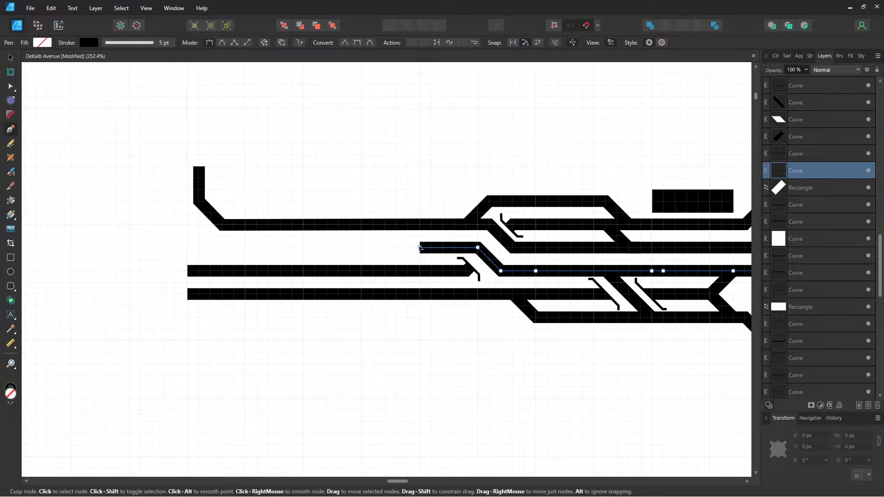
pyautogui.click(420, 248)
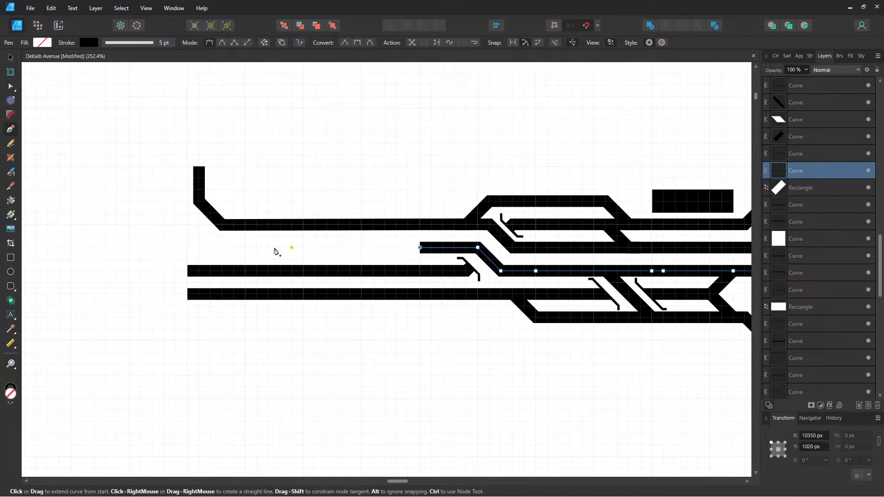
pyautogui.click(222, 248)
pyautogui.click(188, 224)
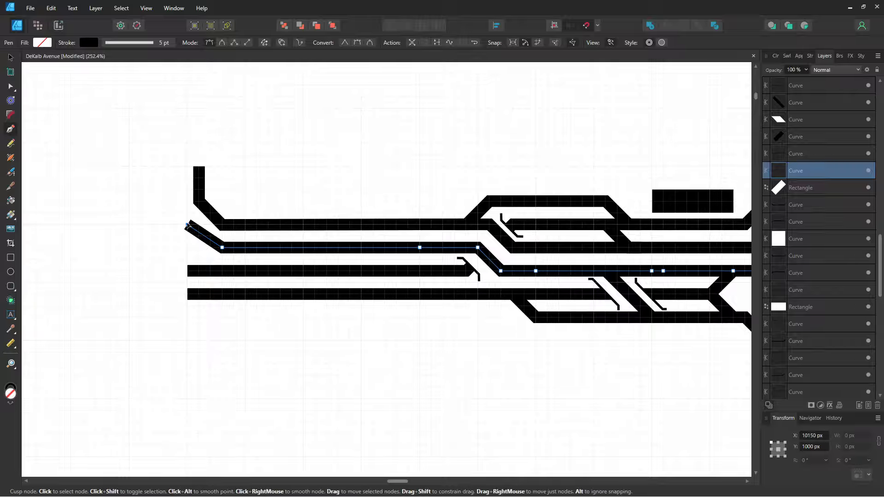
pyautogui.hotkey('ctrl', 'z')
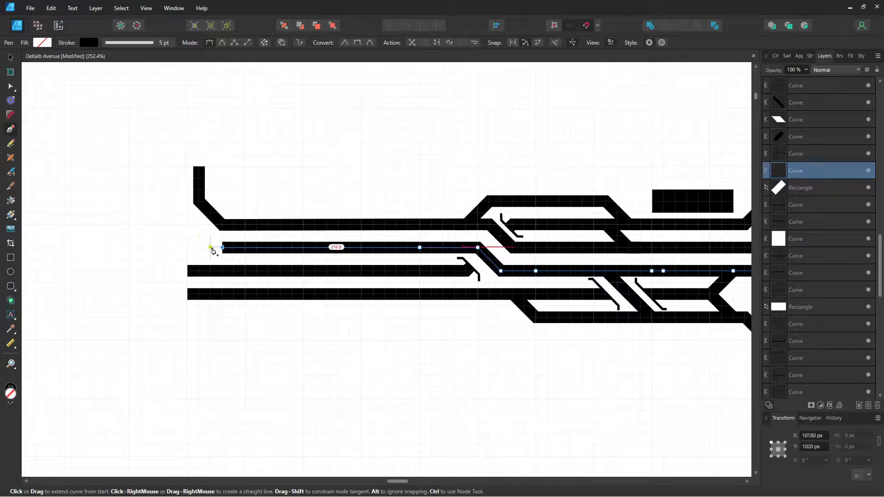
pyautogui.click(211, 248)
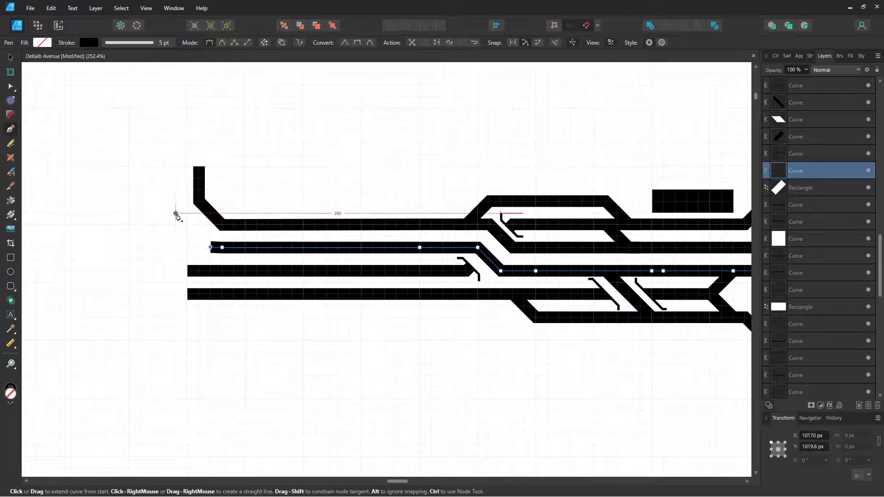
pyautogui.click(175, 213)
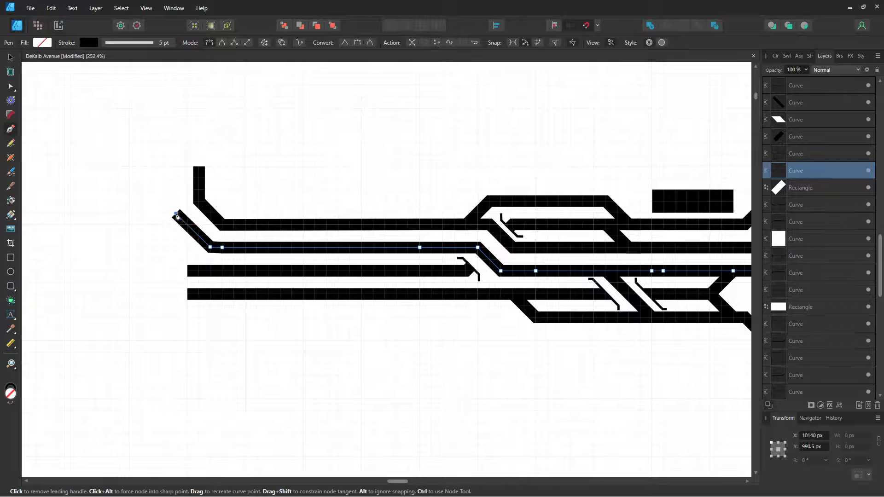
pyautogui.click(179, 167)
pyautogui.scroll(2, 285, 212)
pyautogui.hscroll(-2, 285, 212)
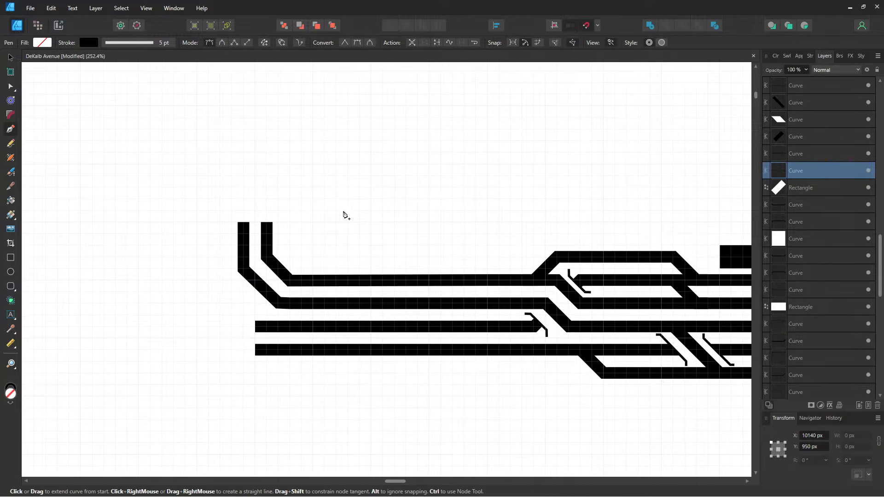
# - Extend the upper ends of the two upright tracks straight up to Y 870 px with the Pen tool
pyautogui.scroll(2, 348, 248)
pyautogui.hscroll(-1, 348, 249)
pyautogui.click(302, 275)
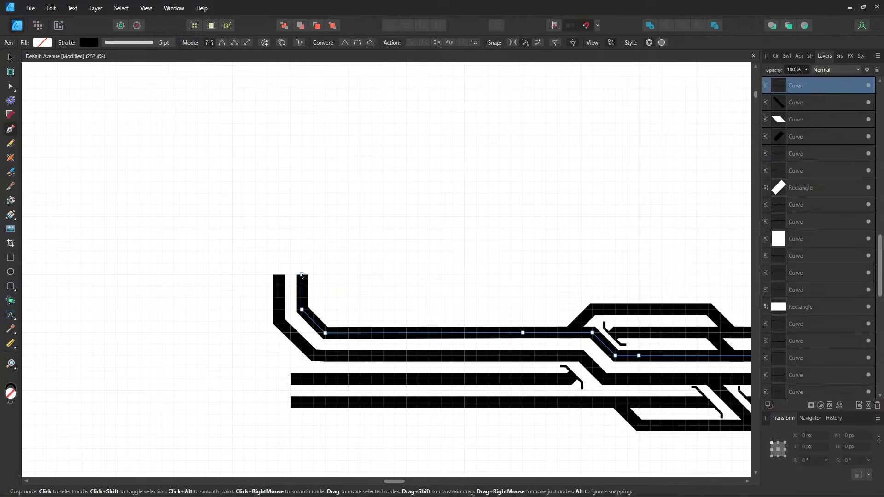
pyautogui.click(302, 182)
pyautogui.click(279, 276)
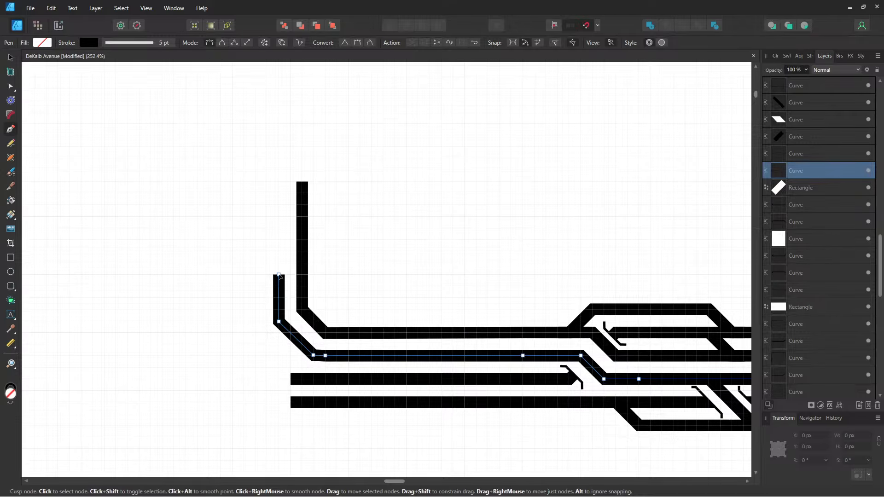
pyautogui.click(278, 182)
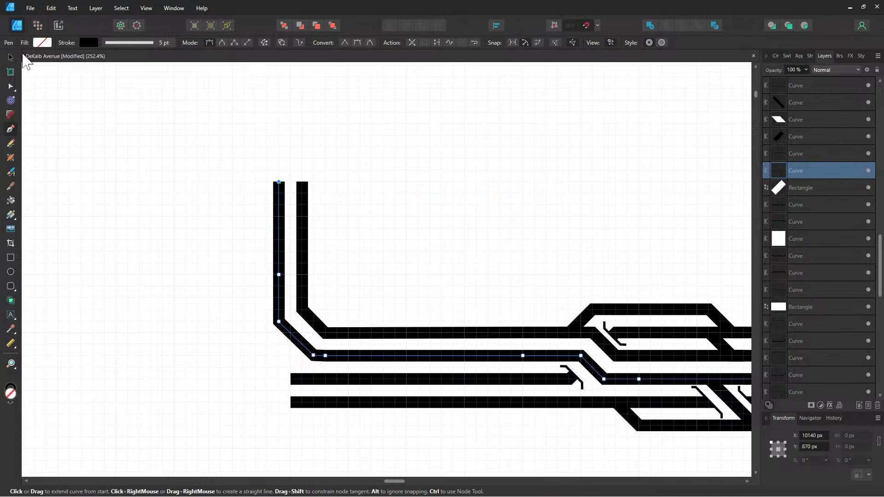
# - Copy the vertical platform rectangle beside track F1 and place copies on both sides of the two upright tracks, centred at Y 885 px
pyautogui.click(10, 58)
pyautogui.scroll(-8, 574, 269)
pyautogui.hscroll(12, 574, 268)
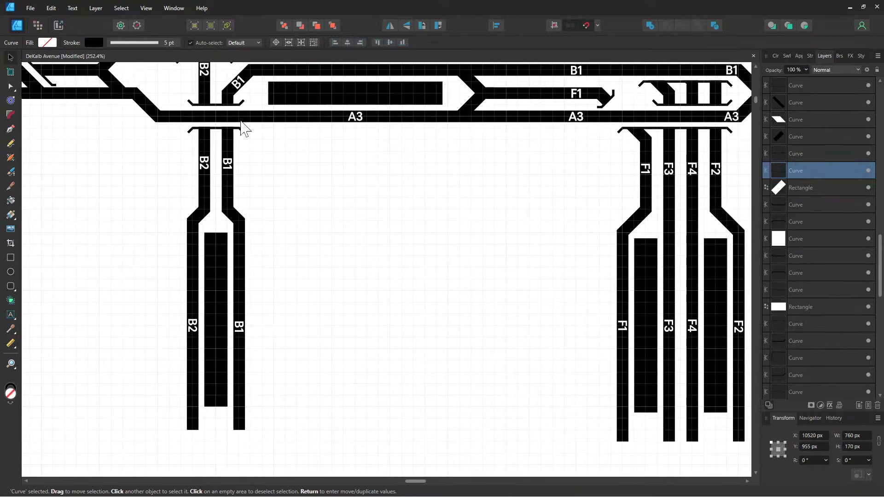
pyautogui.click(642, 339)
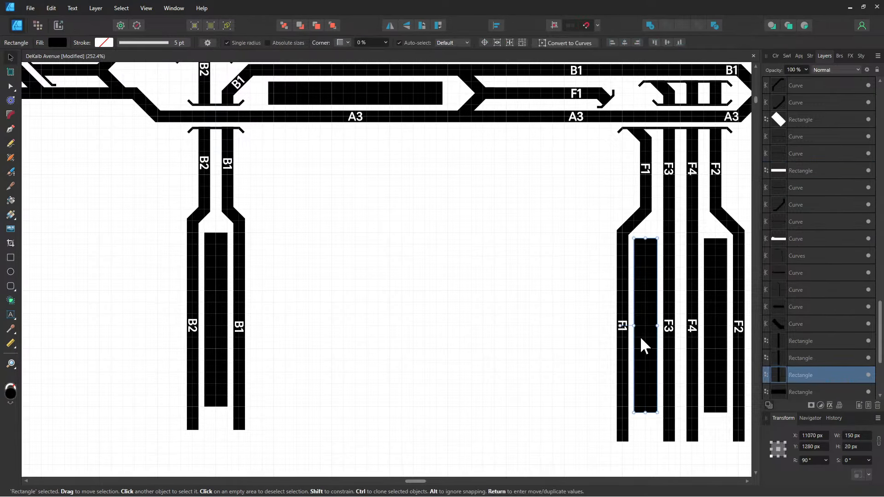
pyautogui.scroll(5, 571, 419)
pyautogui.hscroll(-10, 571, 420)
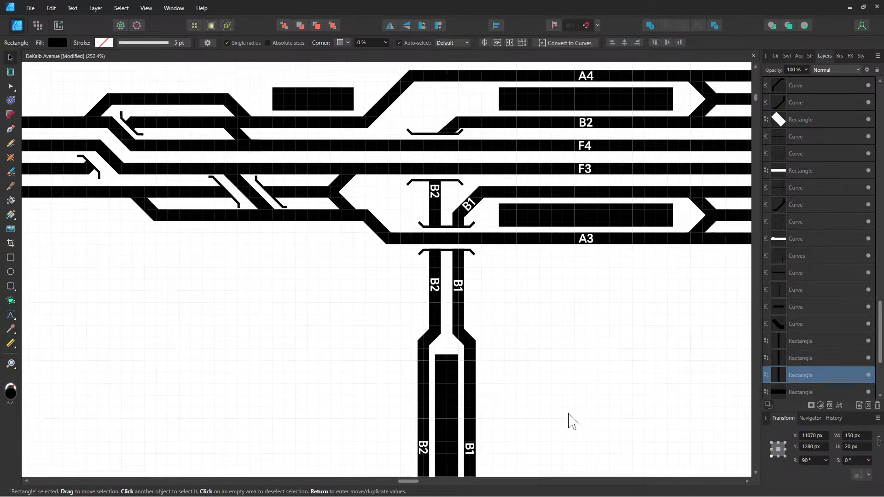
pyautogui.scroll(5, 573, 421)
pyautogui.hscroll(-12, 572, 420)
pyautogui.hotkey('ctrl', 'v')
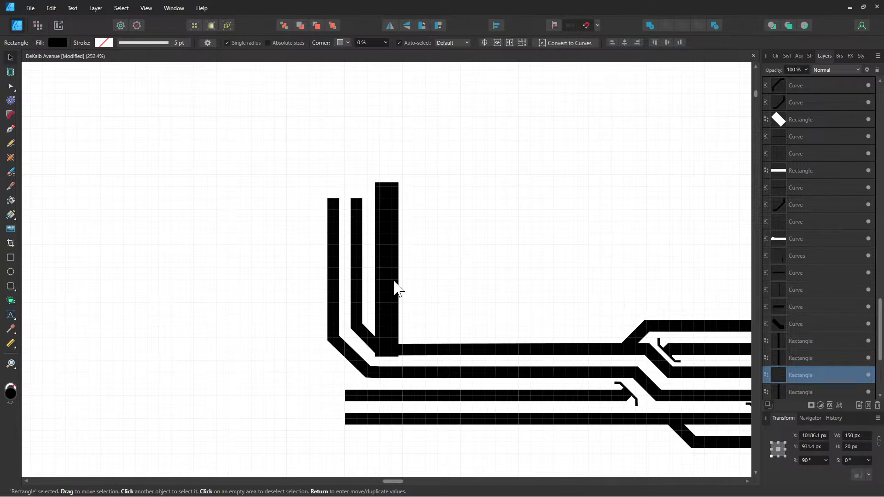
pyautogui.moveTo(395, 289); pyautogui.dragTo(311, 241)
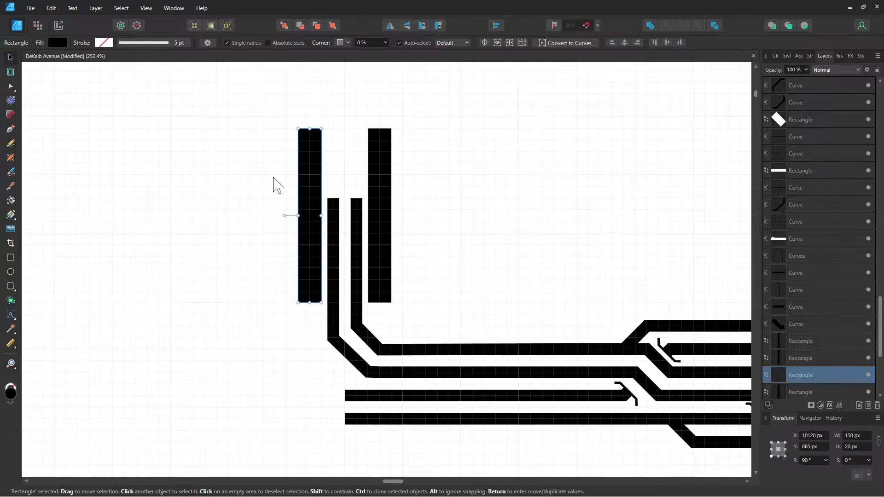
# - Extend both upright tracks between the new platforms straight up to Y 790 px, past the platforms' upper ends
pyautogui.click(11, 129)
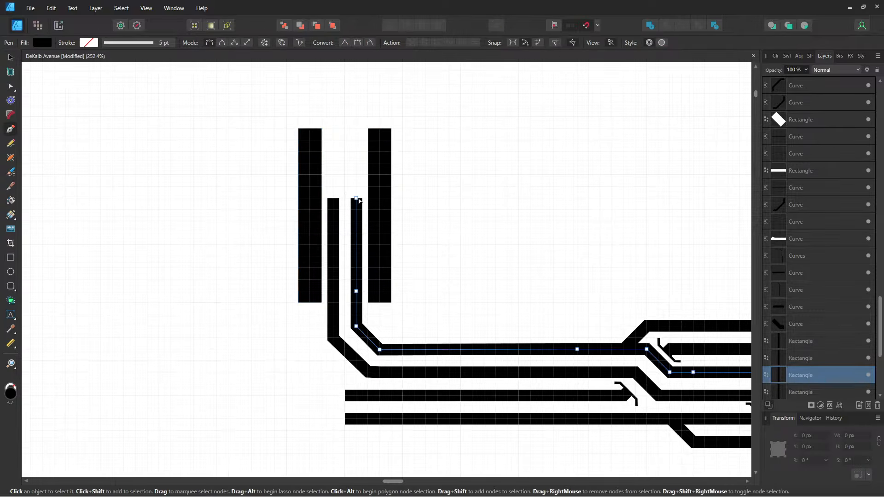
pyautogui.click(357, 199)
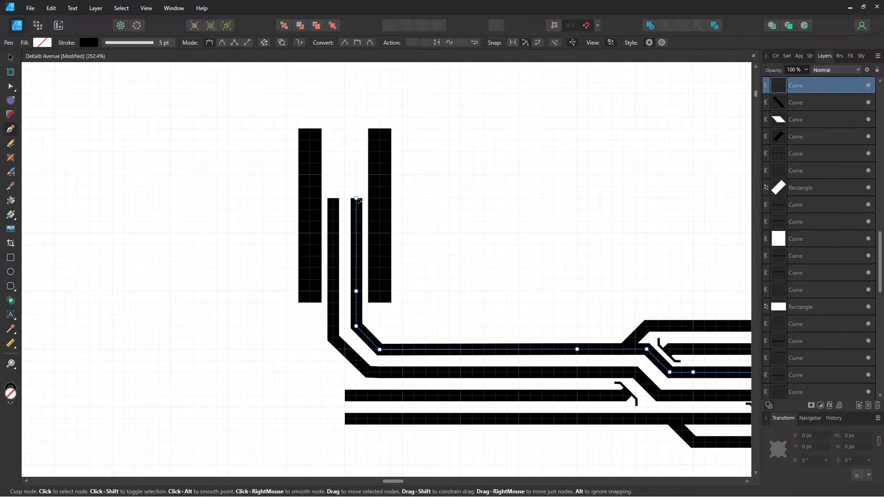
pyautogui.click(356, 117)
pyautogui.click(333, 199)
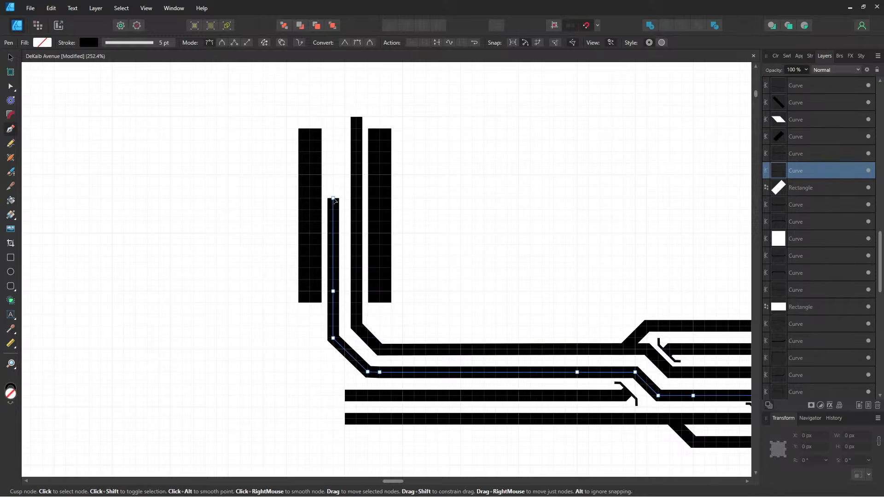
pyautogui.click(333, 116)
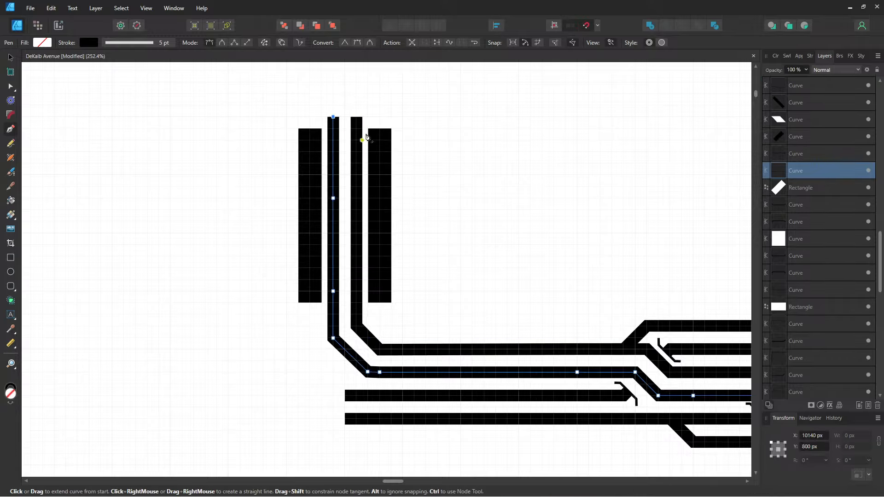
pyautogui.click(332, 104)
pyautogui.click(357, 118)
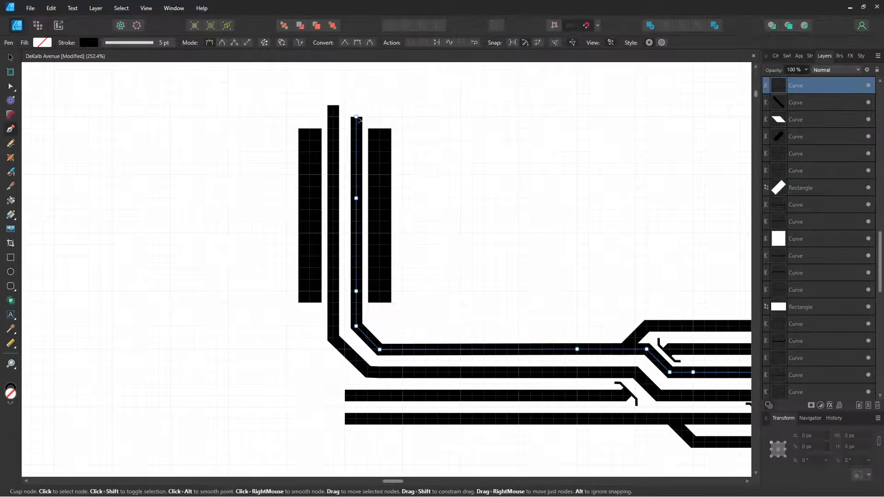
pyautogui.click(356, 118)
pyautogui.click(356, 106)
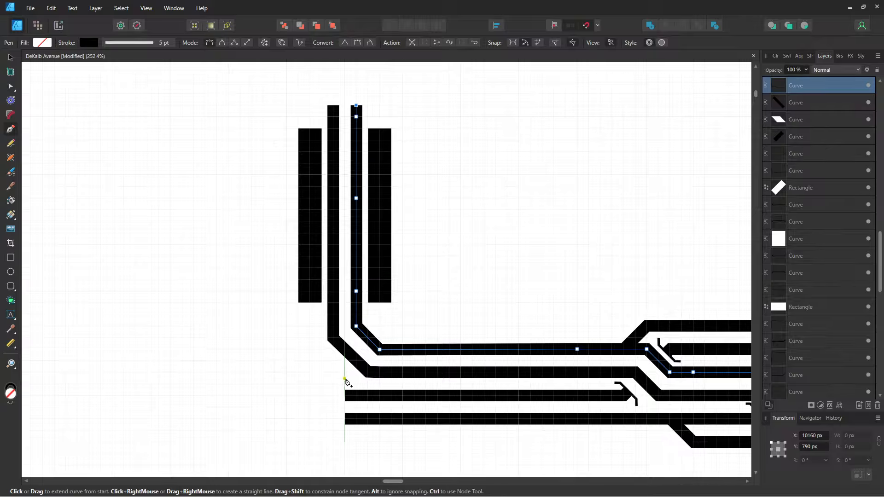
# - Extend the open ends of the two lowest horizontal tracks, at Y 1040 and Y 1060 px, outward to X 10000 px
pyautogui.moveTo(347, 383); pyautogui.dragTo(411, 277)
pyautogui.click(409, 290)
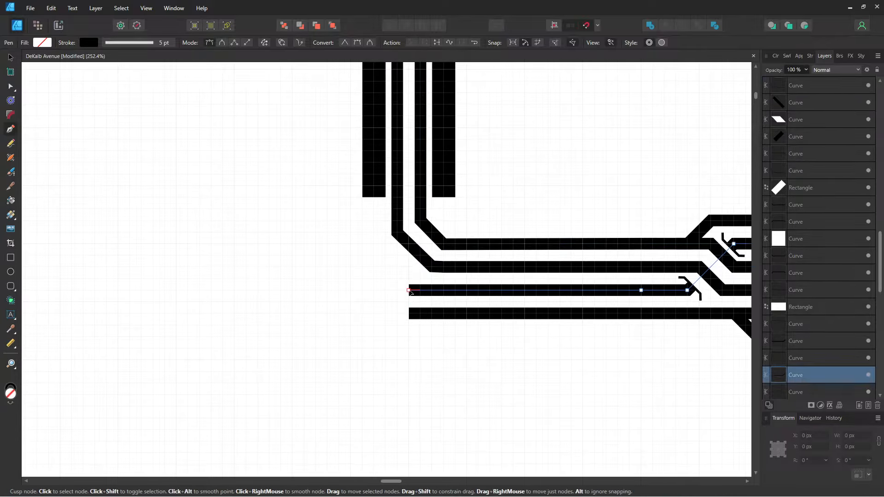
pyautogui.click(408, 291)
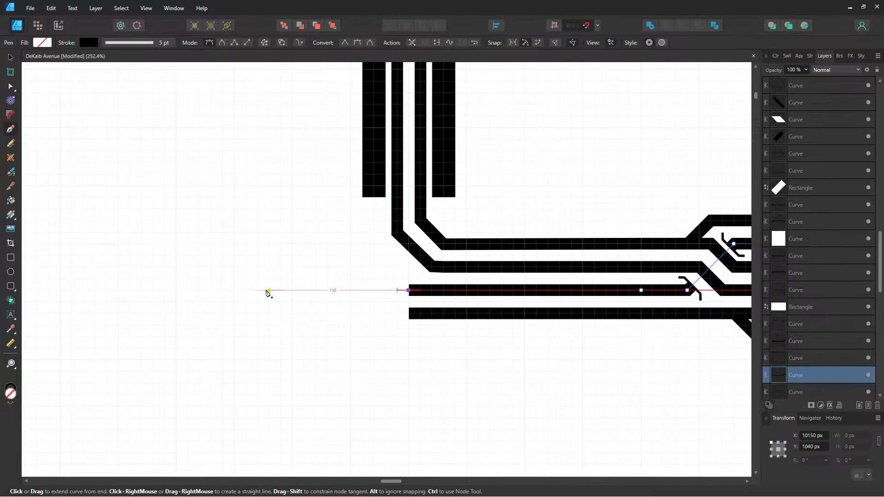
pyautogui.click(235, 290)
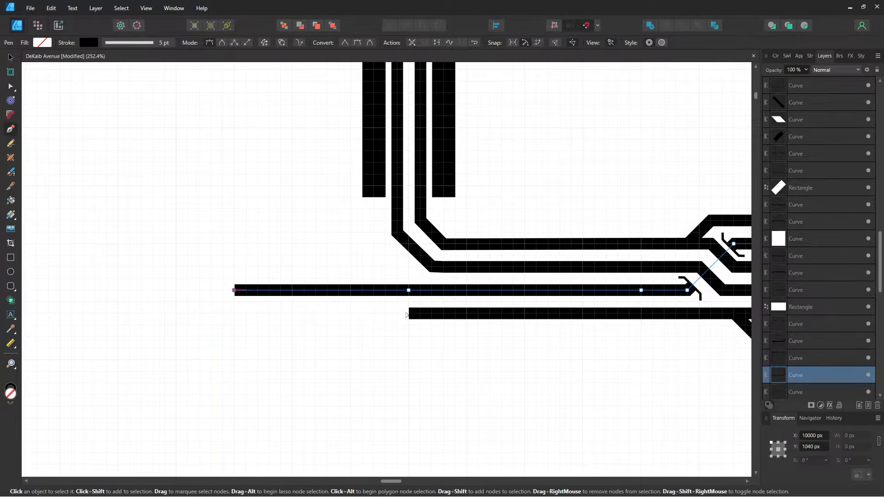
pyautogui.click(408, 314)
pyautogui.click(409, 313)
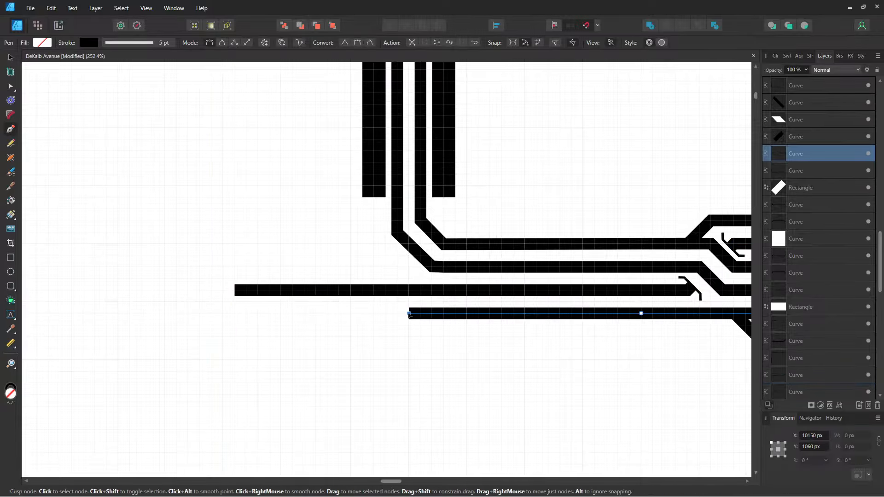
pyautogui.click(235, 314)
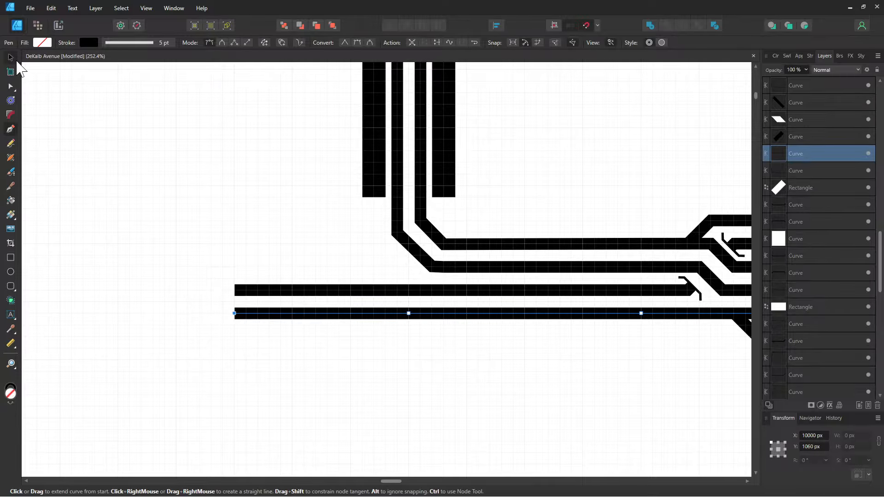
# - Copy the horizontal platform rectangle between tracks B1 and A3 and place copies above and below the two extended horizontal tracks
pyautogui.click(11, 58)
pyautogui.moveTo(486, 286); pyautogui.dragTo(42, 199)
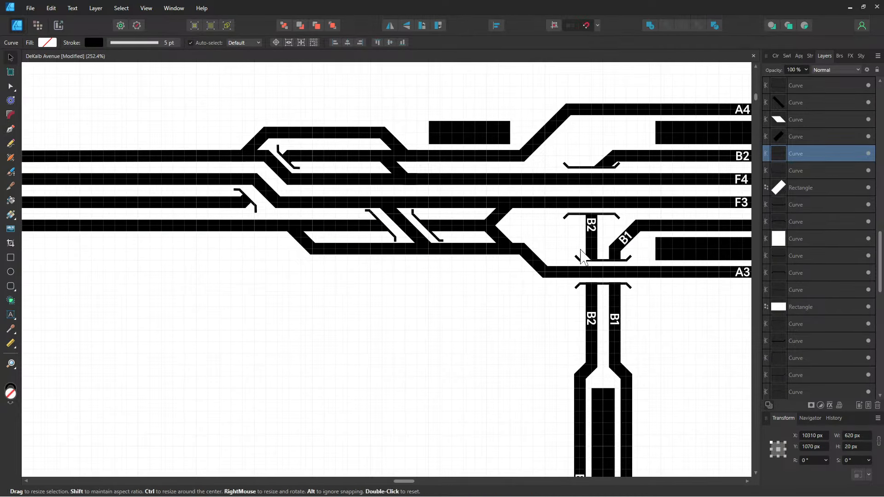
pyautogui.click(687, 249)
pyautogui.moveTo(60, 260); pyautogui.dragTo(394, 221)
pyautogui.click(500, 329)
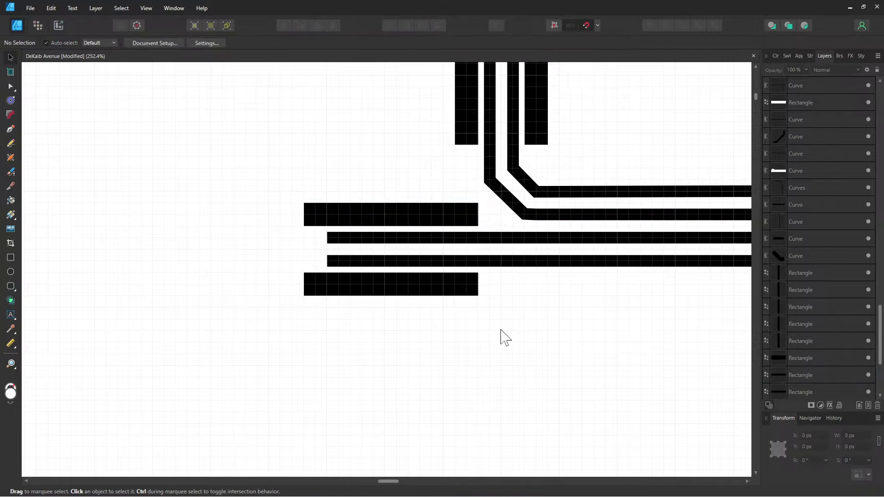
# - Extend both horizontal tracks between the new platforms to X 9960 px, past the platforms' outer ends
pyautogui.click(9, 130)
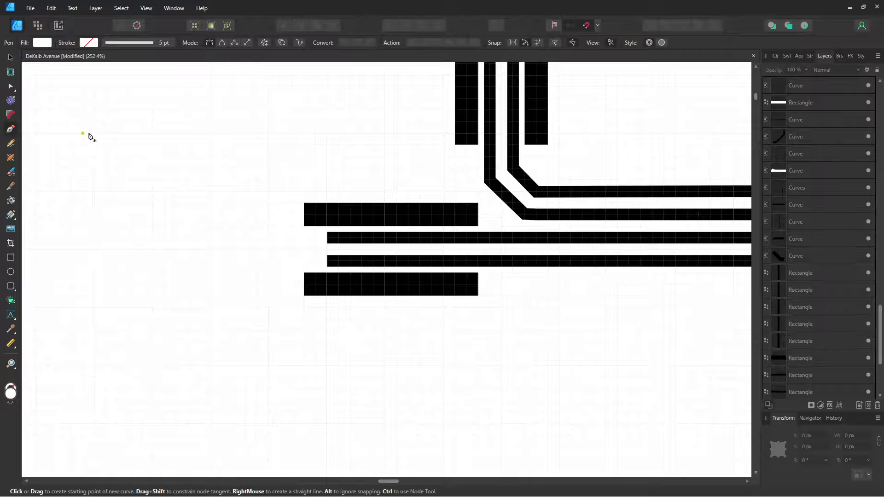
pyautogui.keyDown('ctrl'); pyautogui.click(327, 261); pyautogui.keyUp('ctrl')
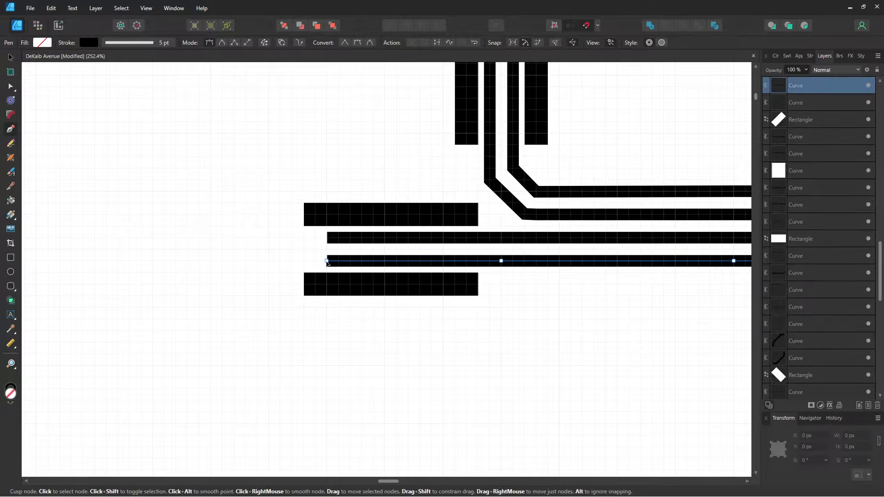
pyautogui.click(327, 261)
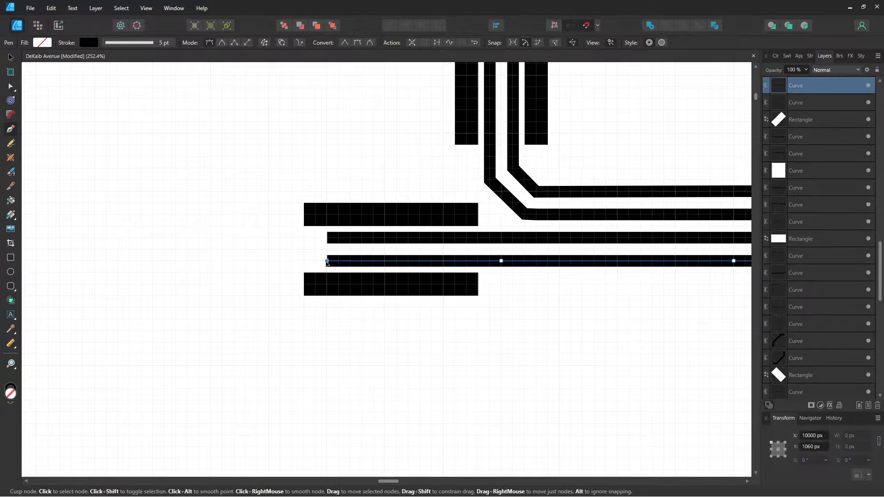
pyautogui.click(280, 261)
pyautogui.keyDown('ctrl'); pyautogui.click(331, 240); pyautogui.keyUp('ctrl')
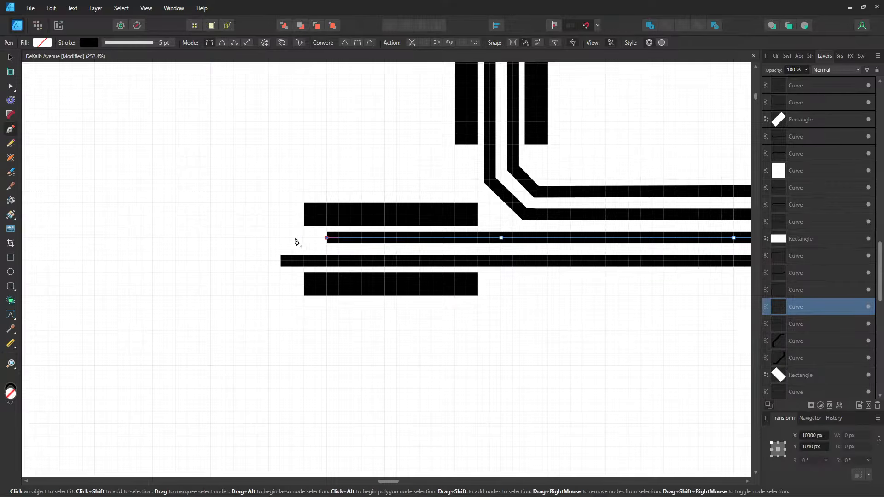
pyautogui.click(281, 237)
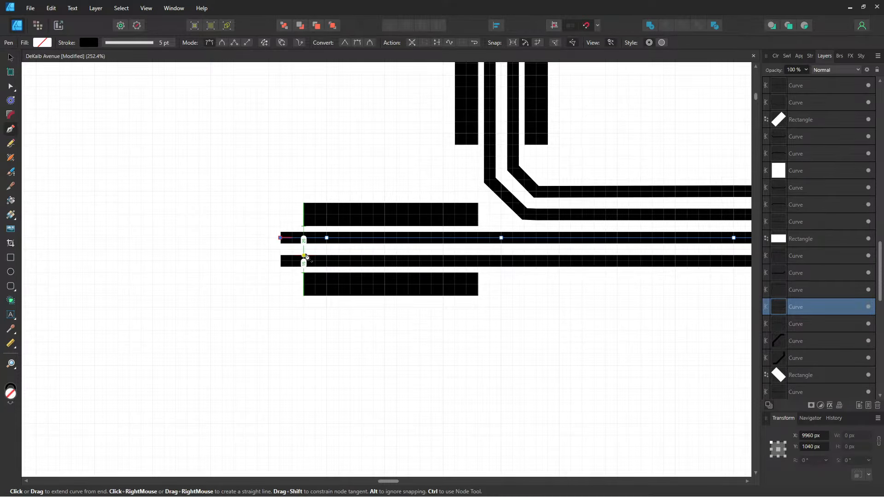
pyautogui.scroll(-6, 403, 292)
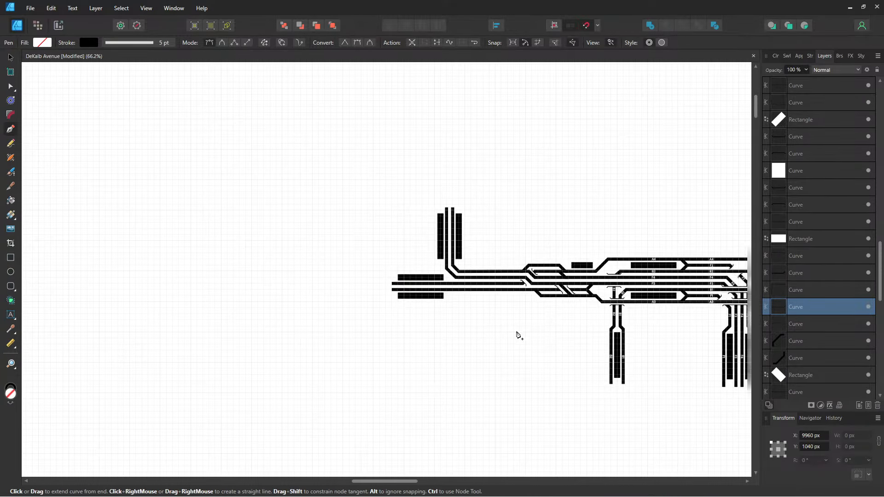
pyautogui.moveTo(517, 336); pyautogui.dragTo(304, 283)
pyautogui.scroll(2, 304, 285)
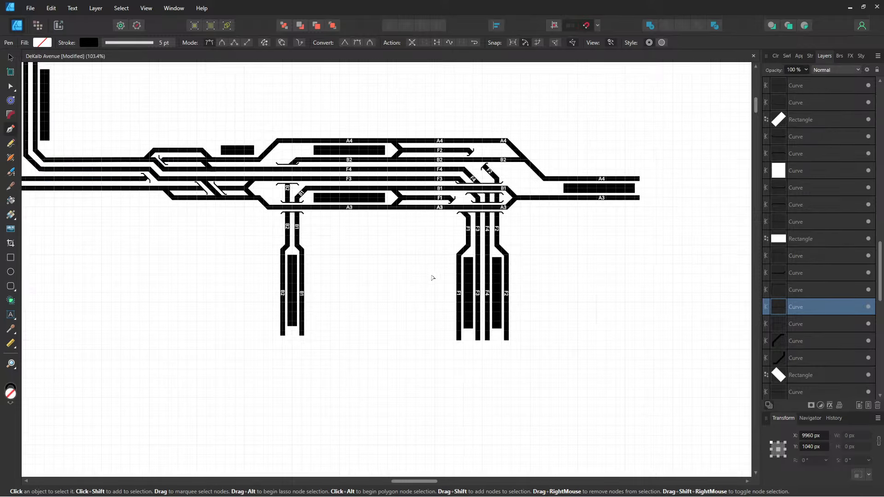
# - Copy the A3 label along its track to X 10663.9 px, Y 1100 px, just outside the crossing with upright tracks B2 and B1
pyautogui.moveTo(444, 291); pyautogui.dragTo(505, 296)
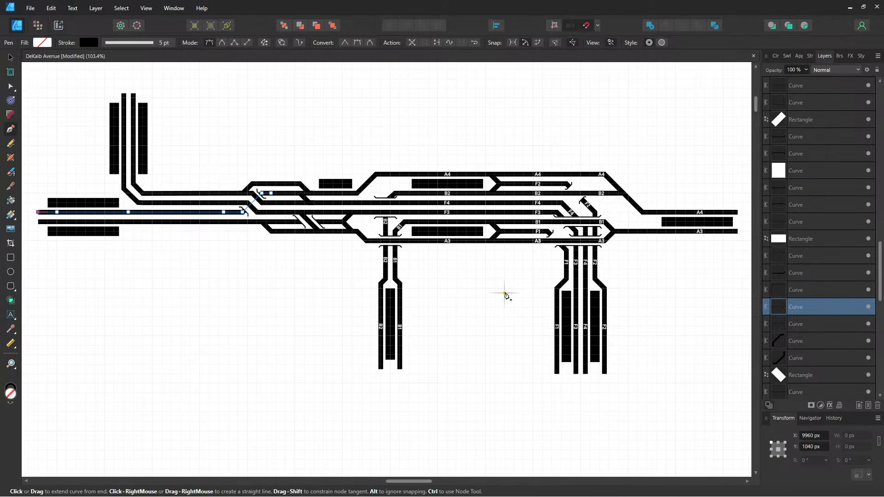
pyautogui.click(10, 57)
pyautogui.click(232, 193)
pyautogui.click(264, 301)
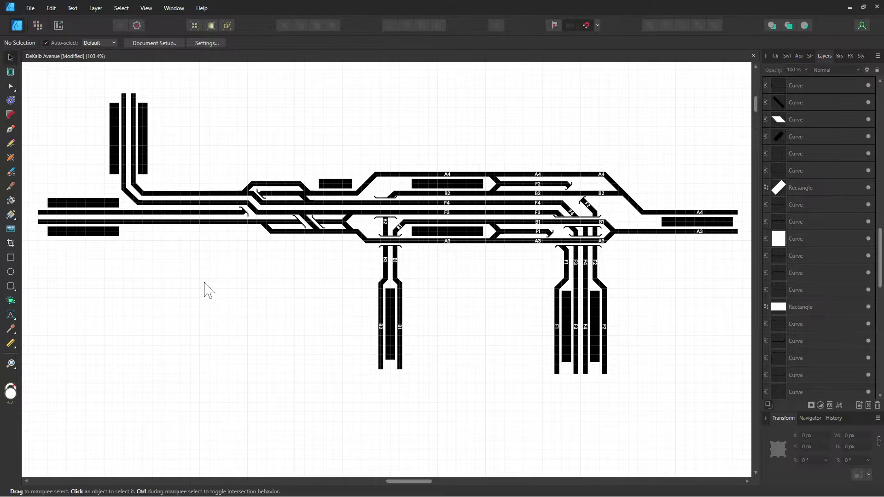
pyautogui.moveTo(188, 300); pyautogui.dragTo(350, 325)
pyautogui.scroll(2, 389, 285)
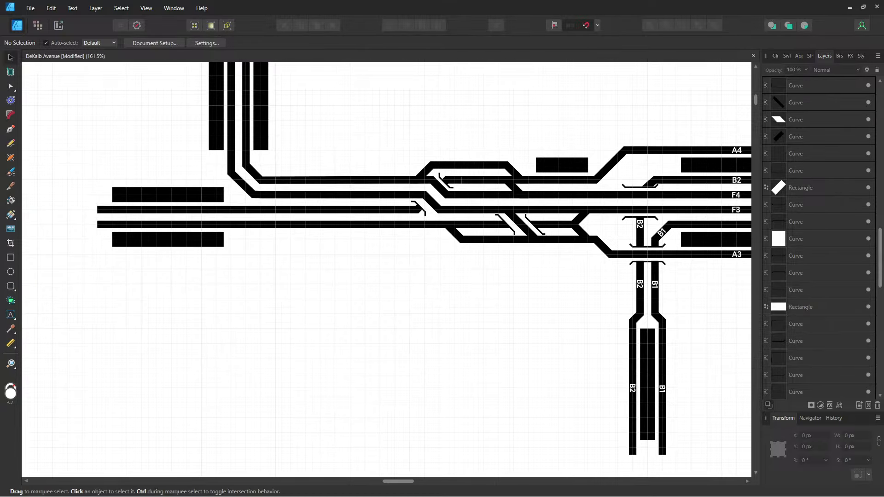
pyautogui.hscroll(3, 192, 299)
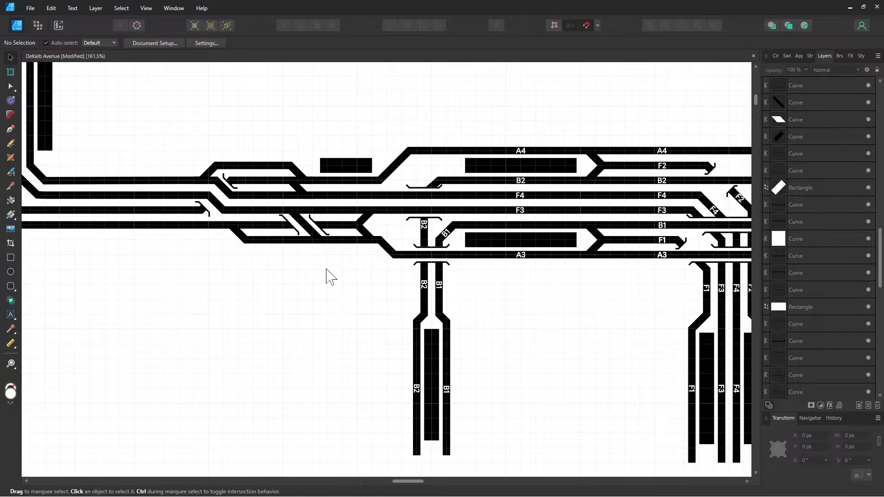
pyautogui.scroll(1, 345, 263)
pyautogui.scroll(1, 352, 271)
pyautogui.scroll(1, 317, 295)
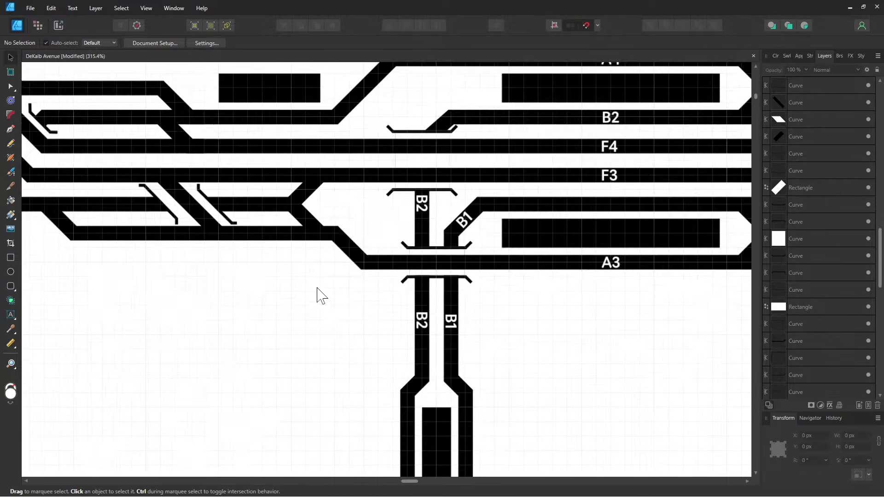
pyautogui.click(608, 264)
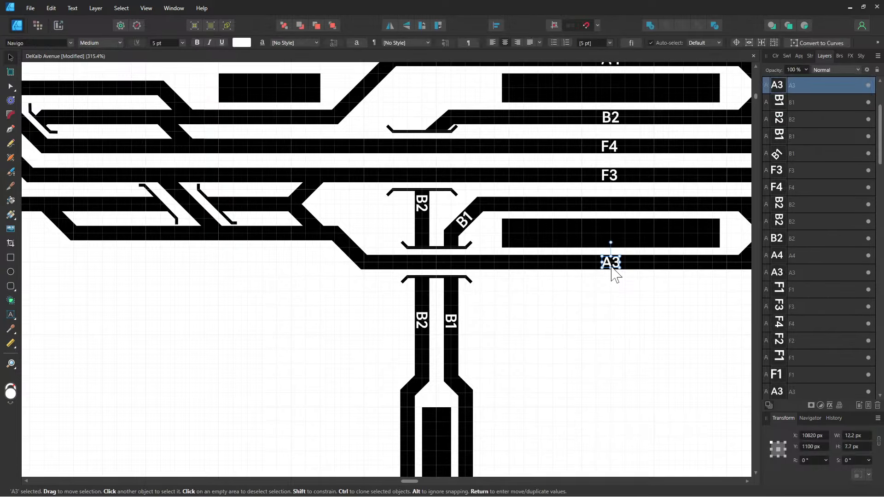
pyautogui.moveTo(612, 271); pyautogui.dragTo(385, 266)
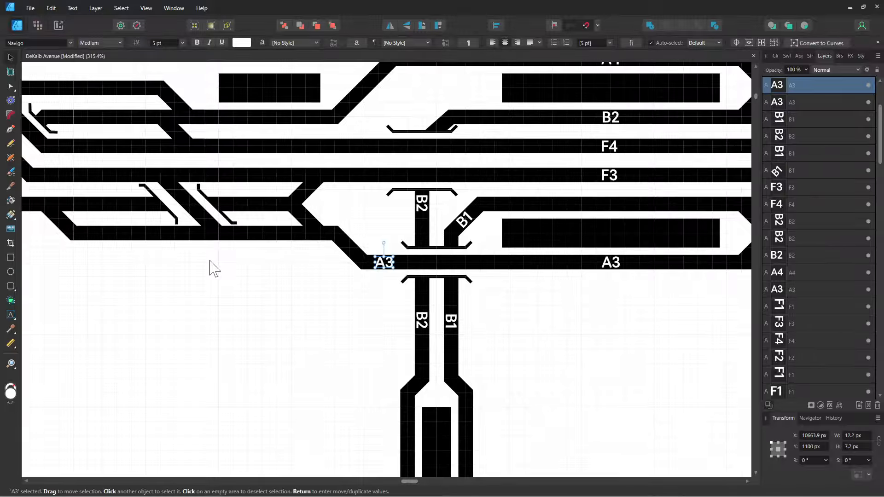
# - Duplicate the new A3 label, rotate the duplicate to -45°, and place it on the short diagonal at X 10609 px, Y 1068.9 px
pyautogui.moveTo(261, 270); pyautogui.dragTo(296, 305)
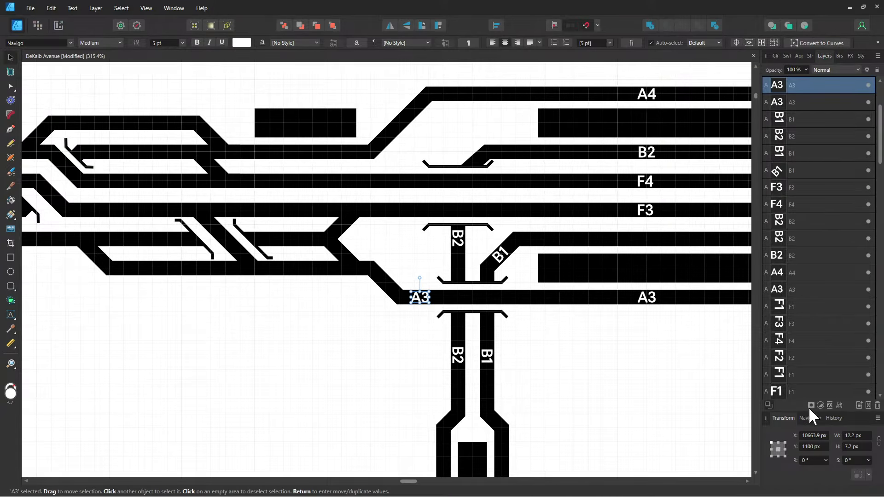
pyautogui.hotkey('ctrl', 'j')
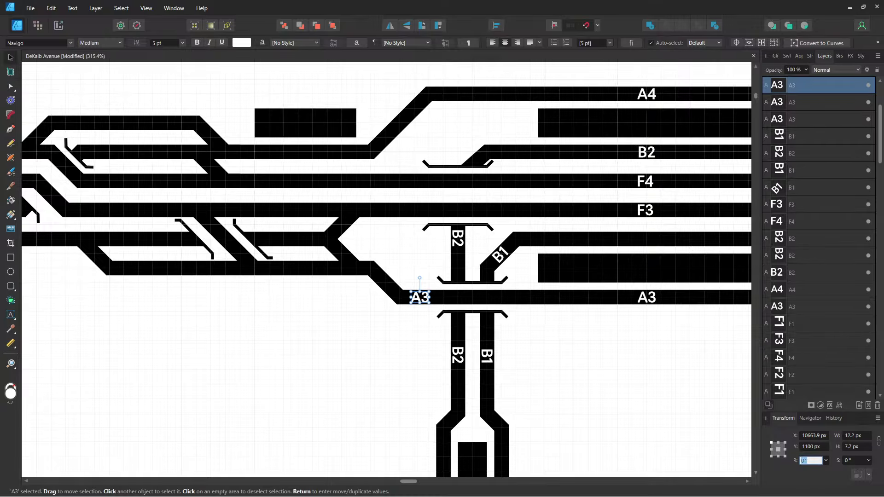
pyautogui.write('45')
pyautogui.press('Return')
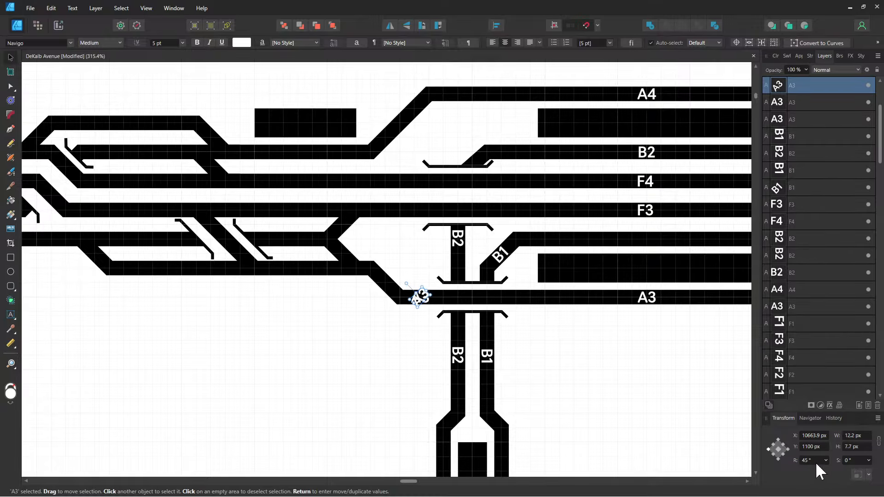
pyautogui.write('-45')
pyautogui.press('Return')
pyautogui.moveTo(418, 297); pyautogui.dragTo(340, 258)
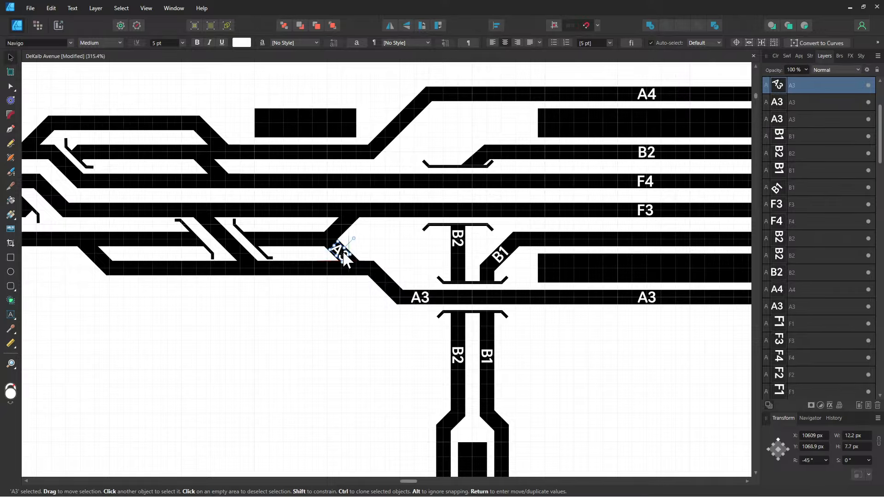
# - Copy the horizontal A3 label onto the lowest track at Y 1080 px, change its text to H1, and move it to X 10500 px
pyautogui.click(423, 299)
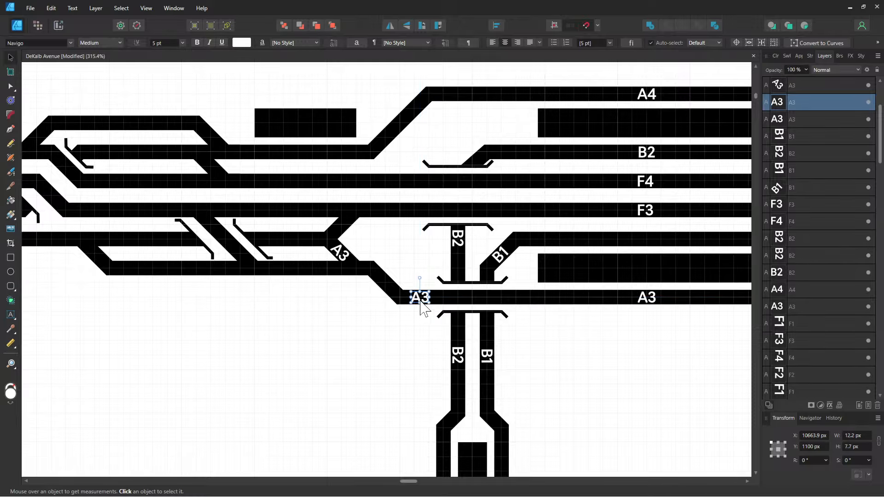
pyautogui.moveTo(420, 300); pyautogui.dragTo(315, 273)
pyautogui.doubleClick(311, 268)
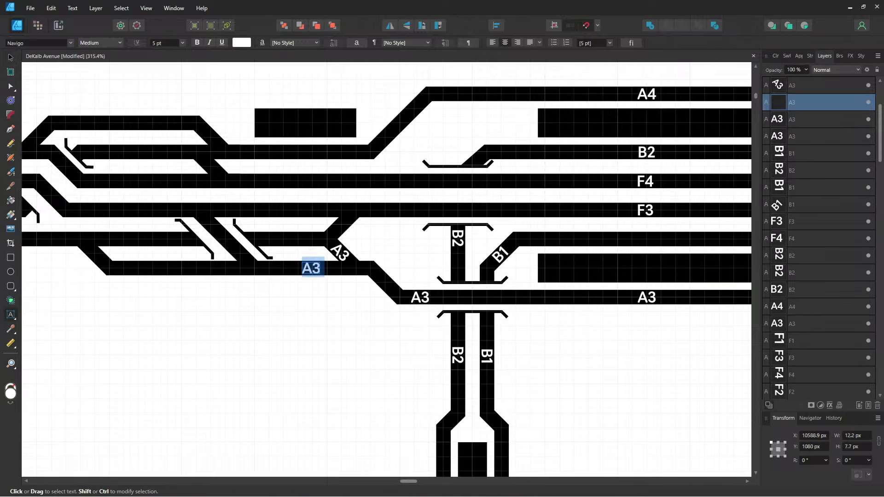
pyautogui.write('H1')
pyautogui.press('Escape')
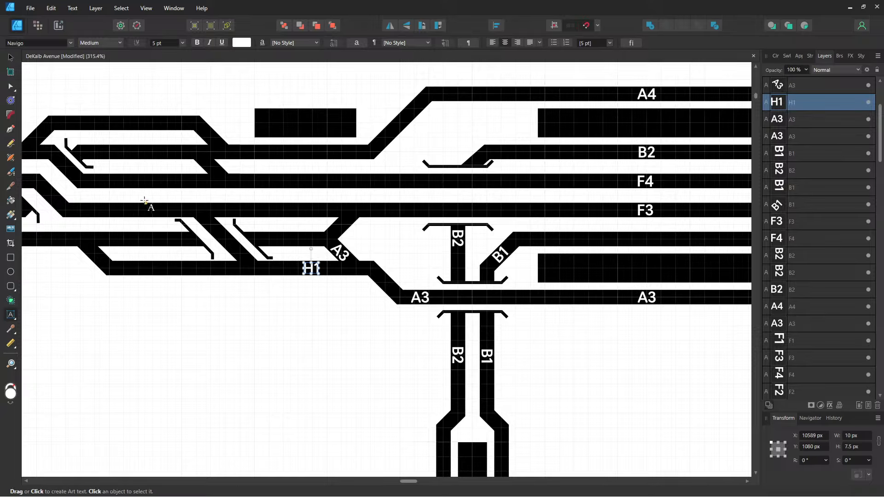
pyautogui.click(11, 61)
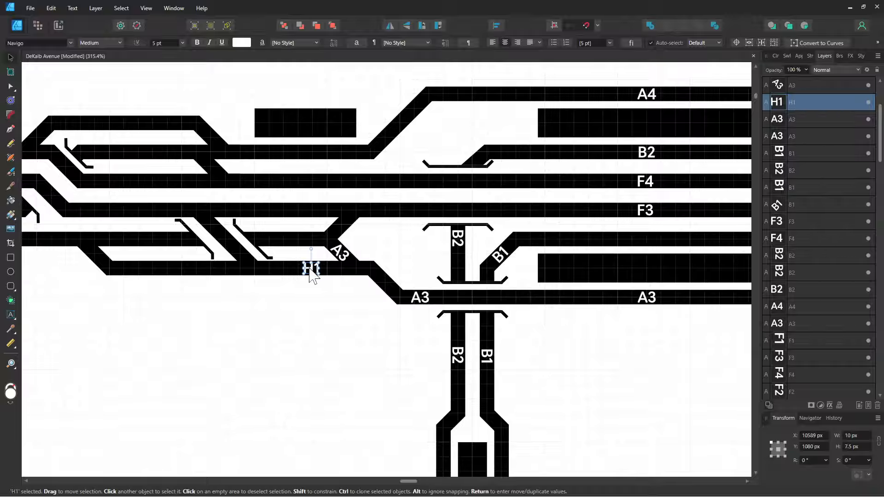
pyautogui.moveTo(313, 276); pyautogui.dragTo(186, 275)
# - Move the rotated A3 label from the short diagonal onto the diagonal crossover between the two bridge marks, at X 10529 px, Y 1058.9 px
pyautogui.click(339, 253)
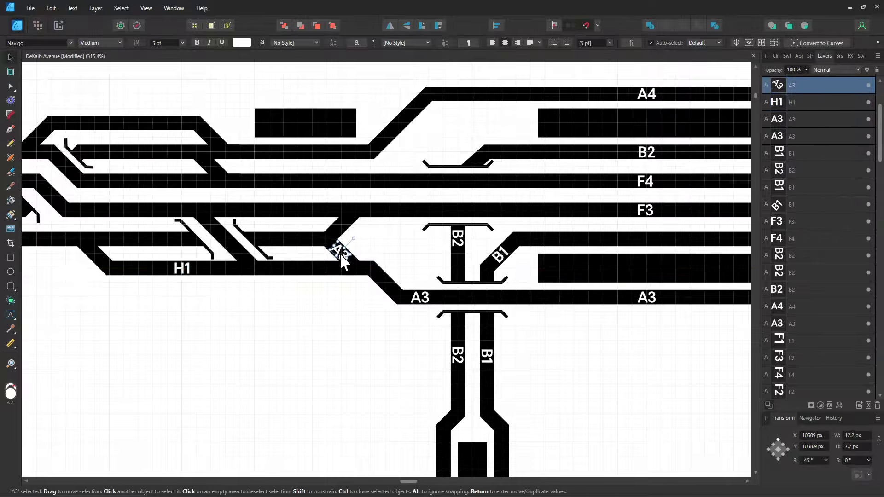
pyautogui.click(424, 302)
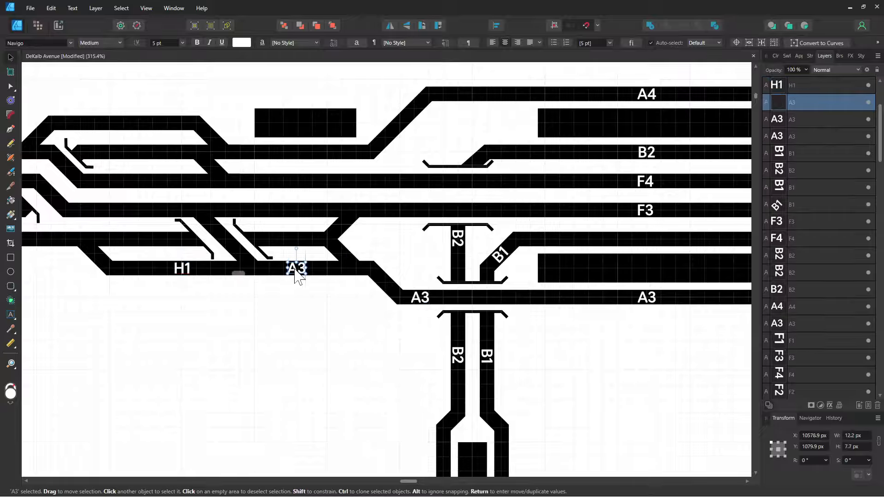
pyautogui.press('Delete')
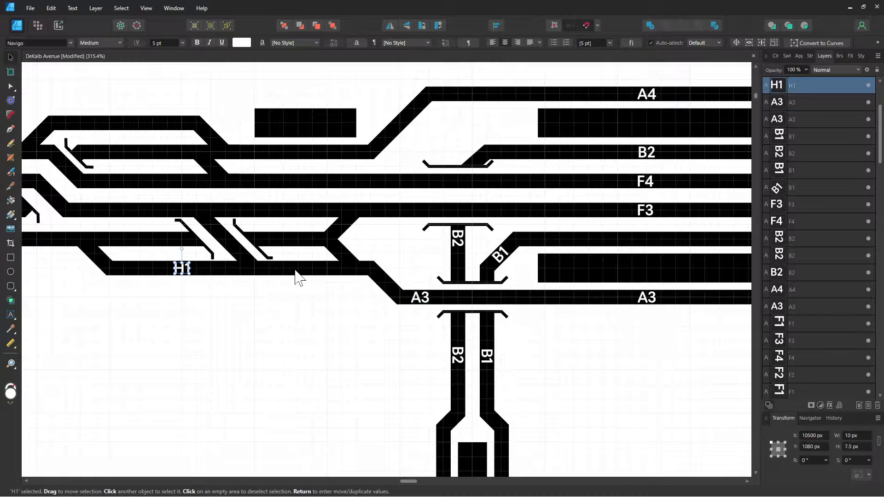
pyautogui.hotkey('ctrl', 'v')
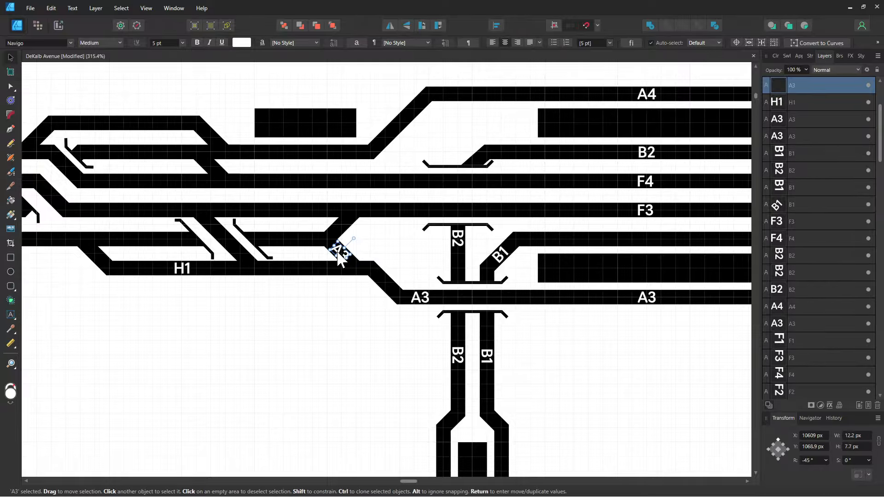
pyautogui.moveTo(340, 254); pyautogui.dragTo(223, 243)
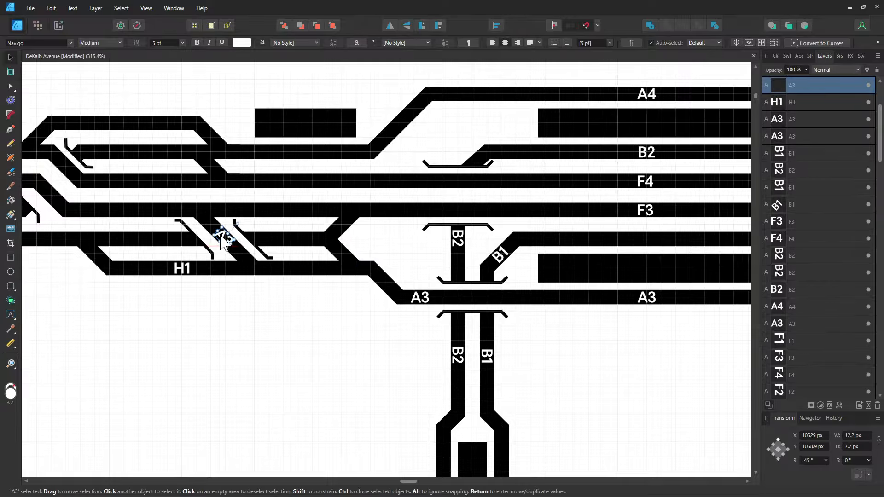
# - Copy the horizontal A3 label from beside the B2/B1 crossing onto the H1 track past the crossover, at X 10578.9 px, Y 1080.1 px
pyautogui.click(188, 277)
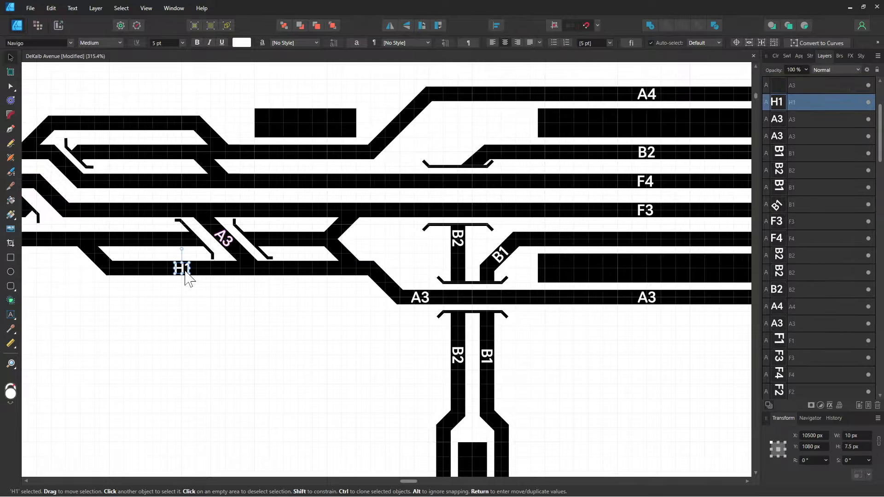
pyautogui.click(424, 300)
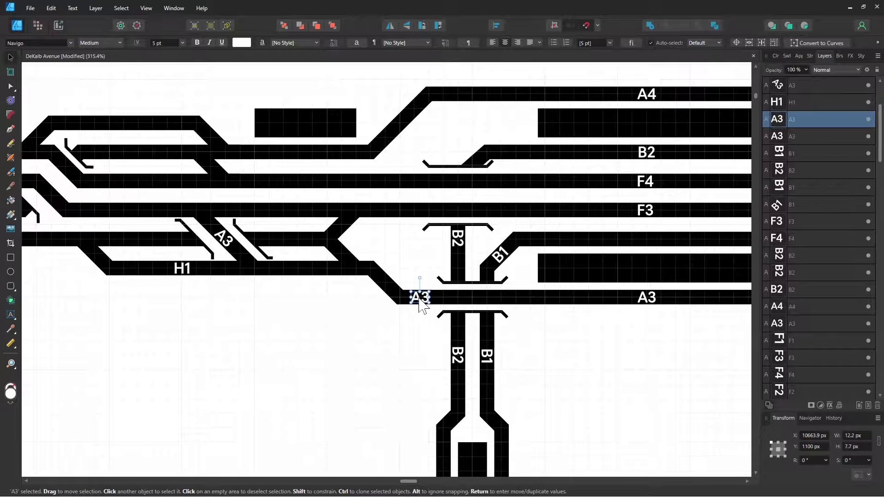
pyautogui.moveTo(420, 300); pyautogui.dragTo(299, 272)
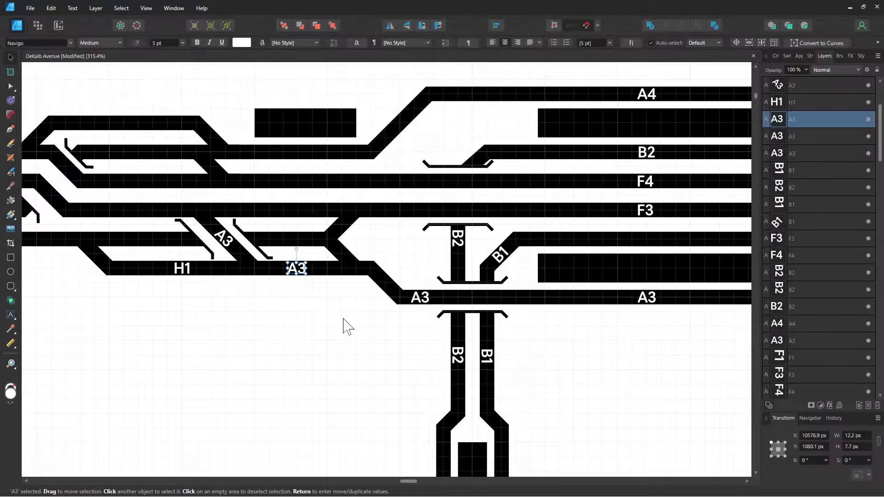
pyautogui.click(347, 326)
# - Copy the H1 label onto the short track directly above the new A3 label and change its text to H3
pyautogui.moveTo(347, 325); pyautogui.dragTo(312, 330)
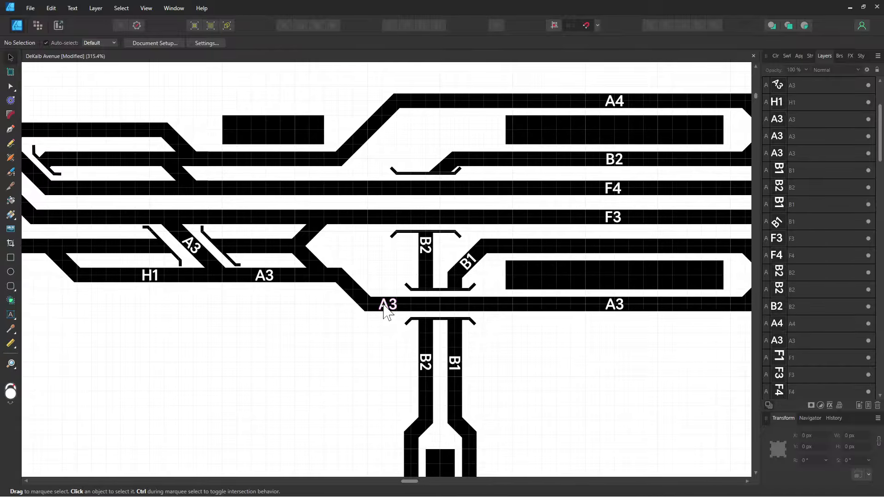
pyautogui.click(155, 275)
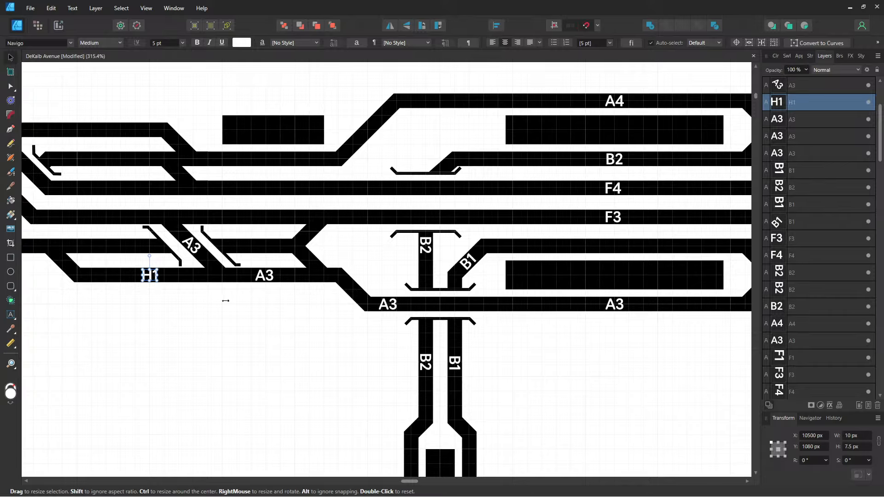
pyautogui.moveTo(150, 276); pyautogui.dragTo(264, 249)
pyautogui.doubleClick(264, 246)
pyautogui.write('H3')
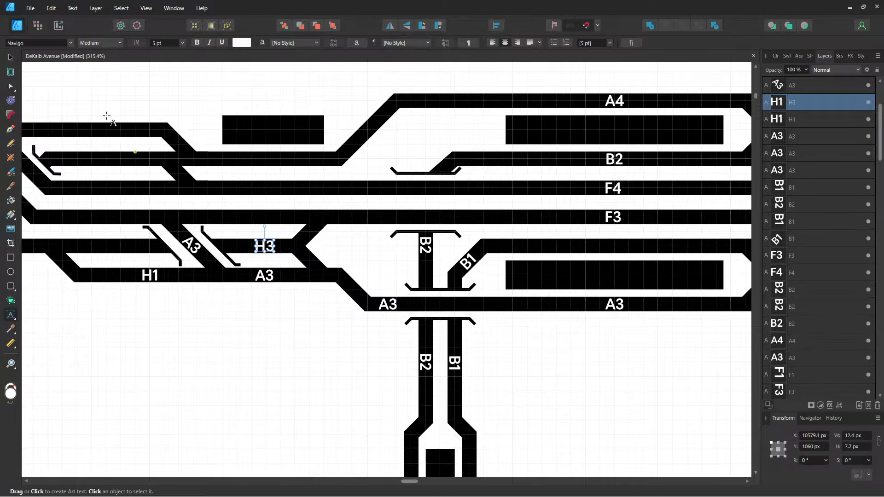
pyautogui.click(11, 58)
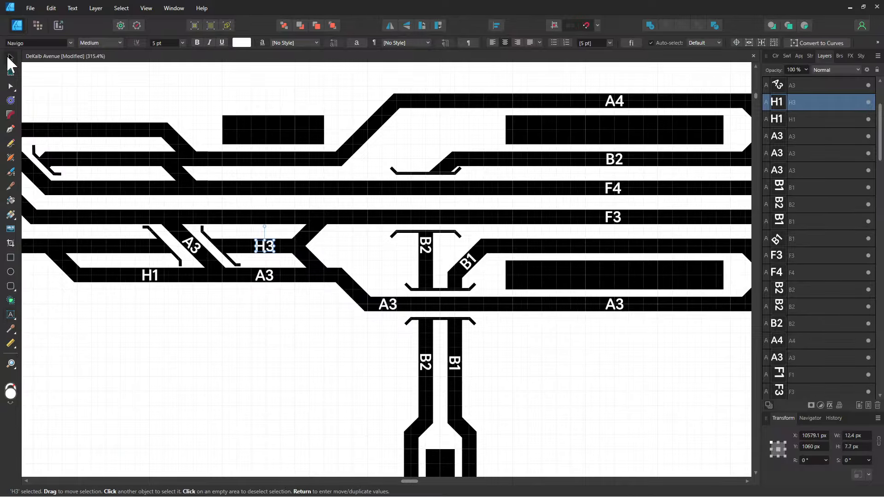
pyautogui.click(249, 340)
# - Copy the H3 label up to the next track at X 10580 px, Y 1040 px, and change its text to F3
pyautogui.moveTo(225, 322); pyautogui.dragTo(296, 327)
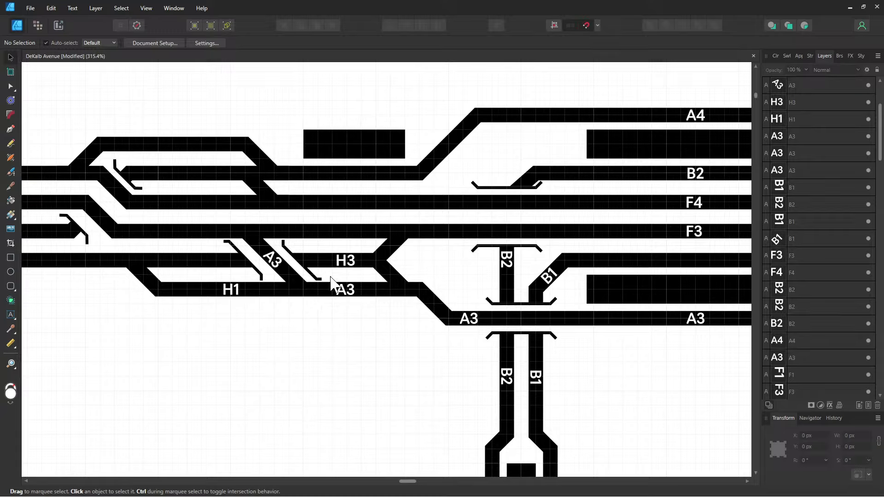
pyautogui.click(343, 267)
pyautogui.moveTo(343, 267)
pyautogui.mouseDown()
pyautogui.moveTo(341, 240)
pyautogui.moveTo(349, 240)
pyautogui.mouseUp()
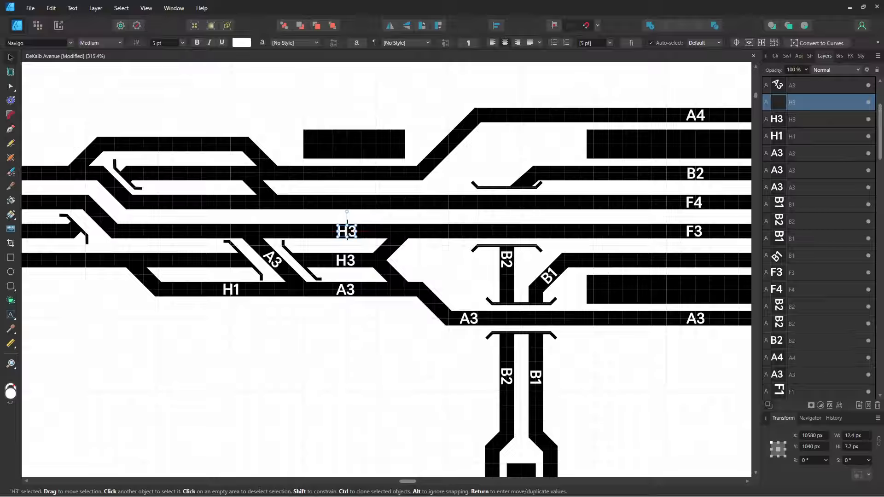
pyautogui.doubleClick(346, 231)
pyautogui.write('F3')
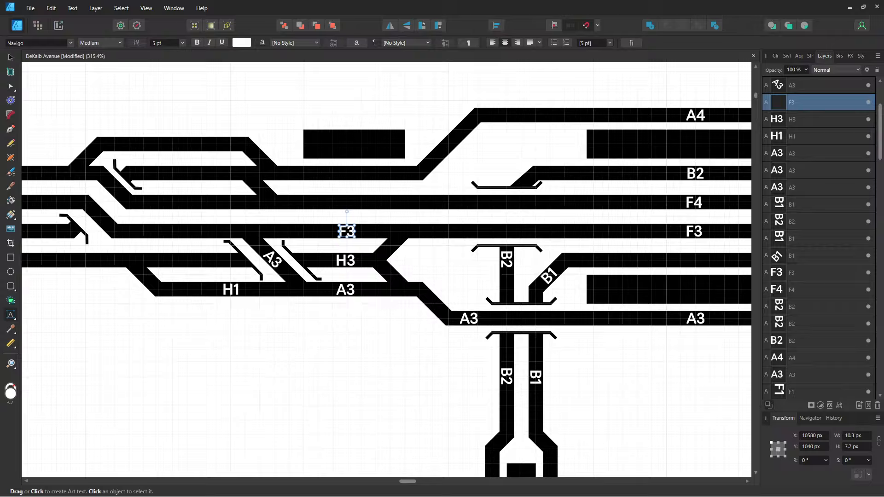
pyautogui.click(10, 57)
# - Copy the A3 label below H3 onto the F3 track before the diagonal crossover, at X 10498.9 px, Y 1040 px
pyautogui.click(273, 259)
pyautogui.click(346, 290)
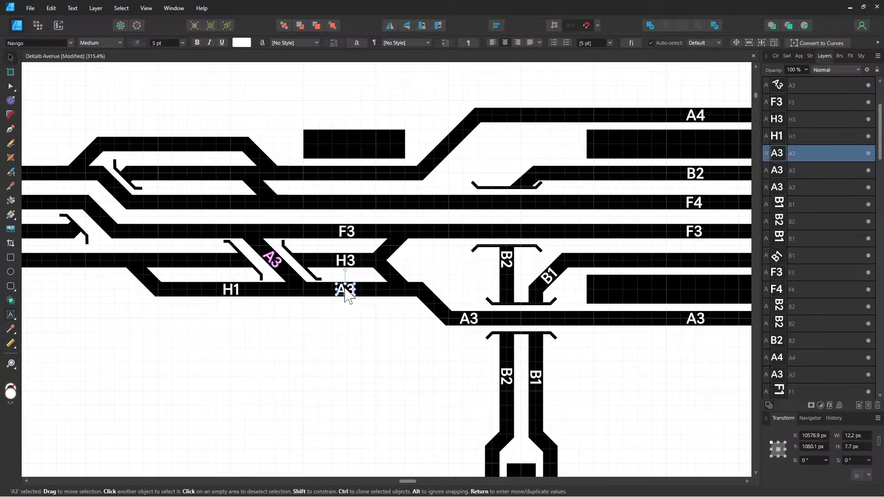
pyautogui.moveTo(341, 296)
pyautogui.mouseDown()
pyautogui.moveTo(218, 232)
pyautogui.moveTo(229, 235)
pyautogui.mouseUp()
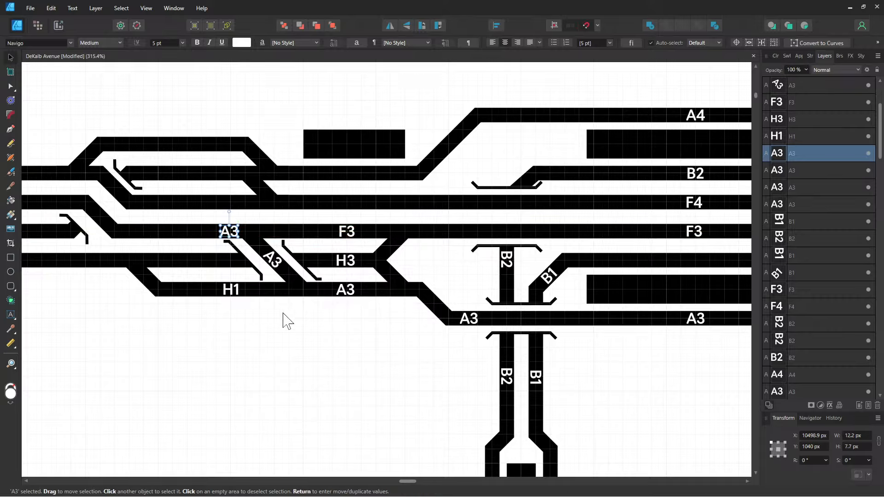
pyautogui.click(318, 351)
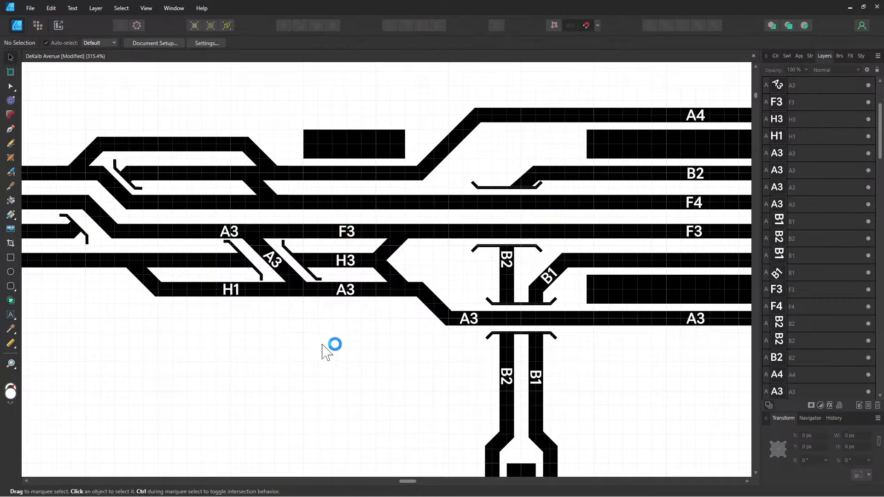
# - Copy the H3 label along its track to the other side of the crossover, between the A3 and H1 labels
pyautogui.click(347, 263)
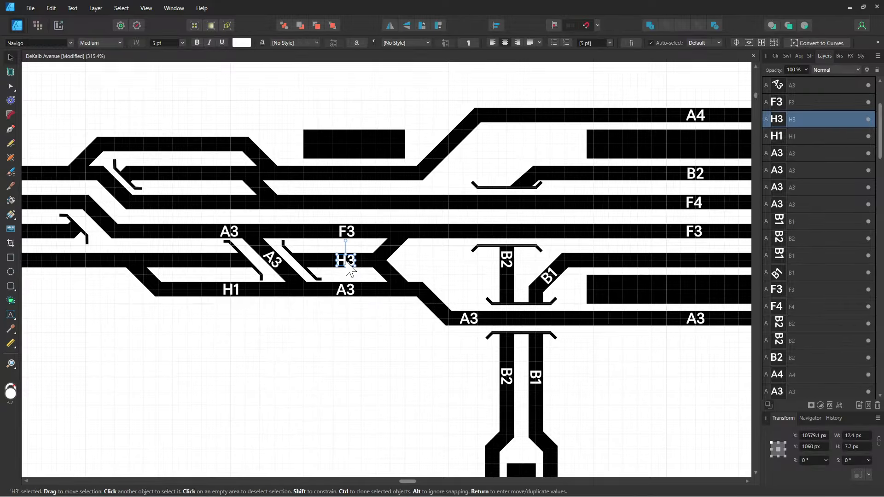
pyautogui.moveTo(347, 269); pyautogui.dragTo(231, 264)
pyautogui.click(303, 353)
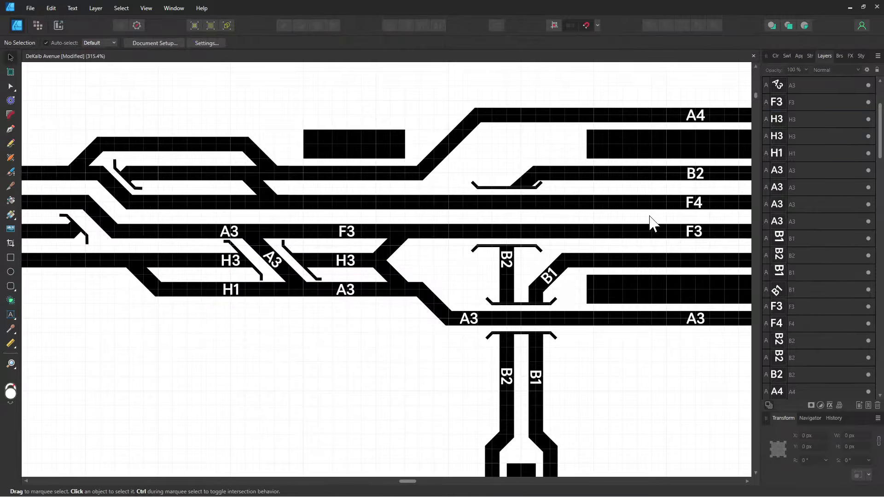
# - Copy the F3 label along its track to above the A3 label by the B2 underpass, at X 10665.2 px, Y 1040 px
pyautogui.click(696, 232)
pyautogui.moveTo(696, 234)
pyautogui.mouseDown()
pyautogui.moveTo(449, 236)
pyautogui.moveTo(469, 233)
pyautogui.mouseUp()
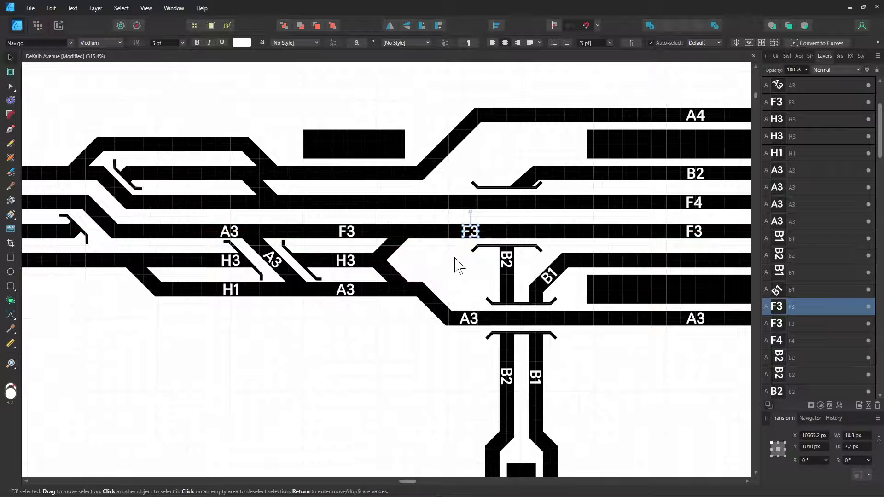
pyautogui.click(458, 264)
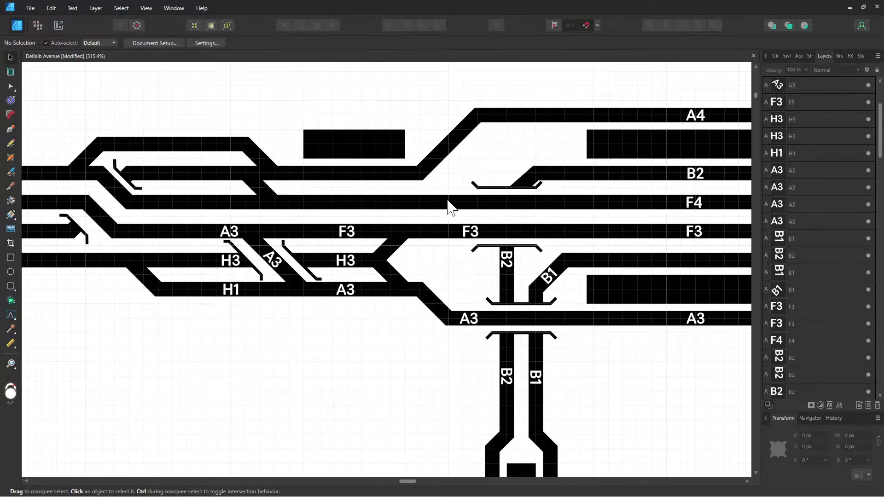
# - Copy the F4 label along its track to X 10664.7 px, 10579.7 px and 10499.7 px, all at Y 1020 px
pyautogui.moveTo(451, 185); pyautogui.dragTo(416, 210)
pyautogui.click(659, 230)
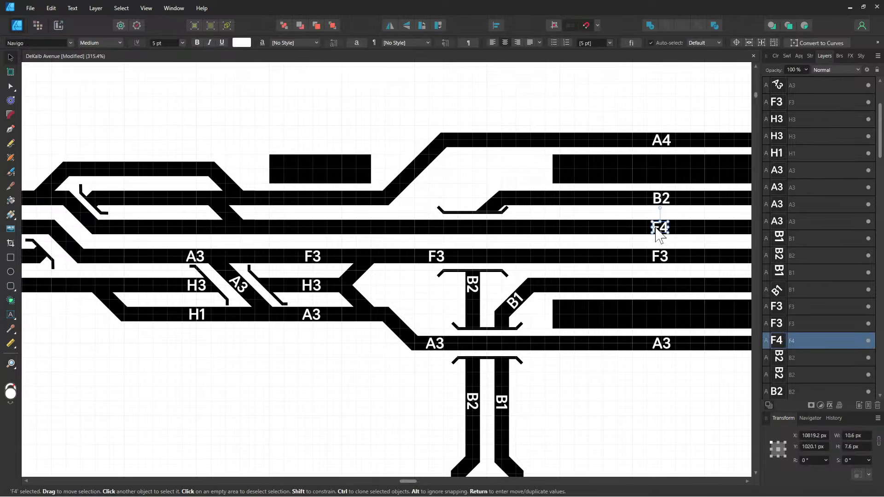
pyautogui.moveTo(656, 227); pyautogui.dragTo(432, 229)
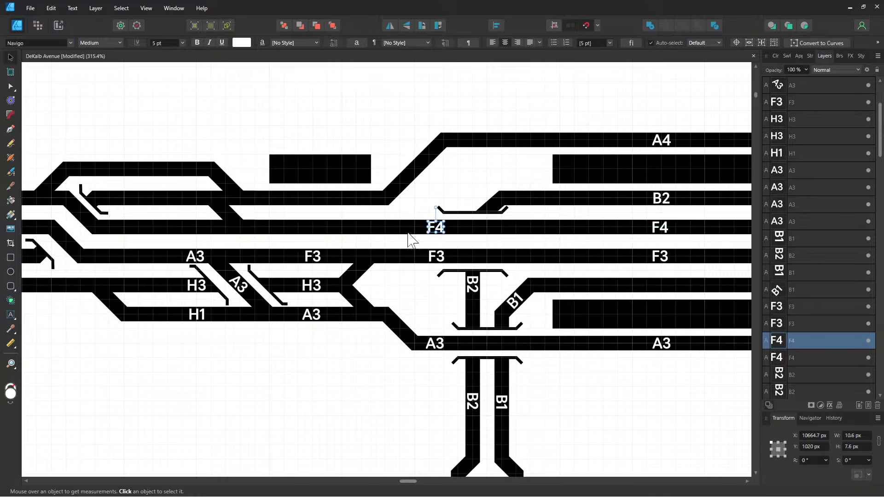
pyautogui.moveTo(436, 230); pyautogui.dragTo(315, 228)
pyautogui.moveTo(261, 216); pyautogui.dragTo(371, 219)
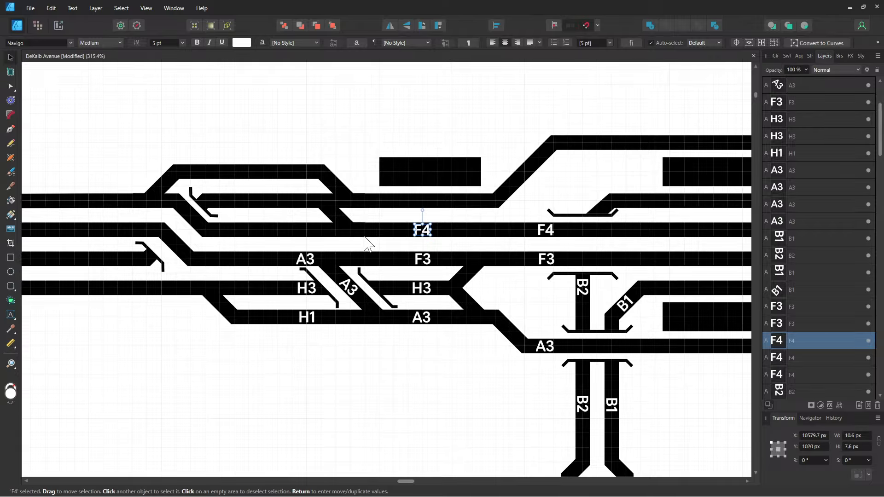
pyautogui.press('alt')
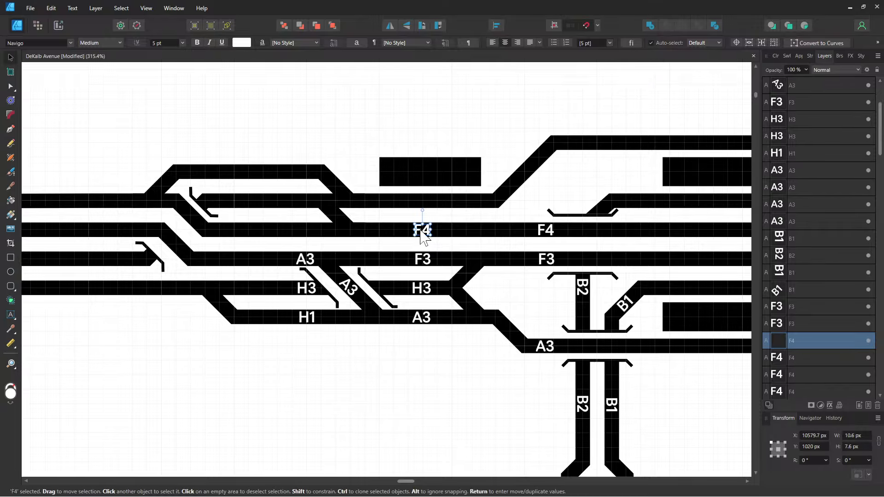
pyautogui.moveTo(422, 236); pyautogui.dragTo(302, 230)
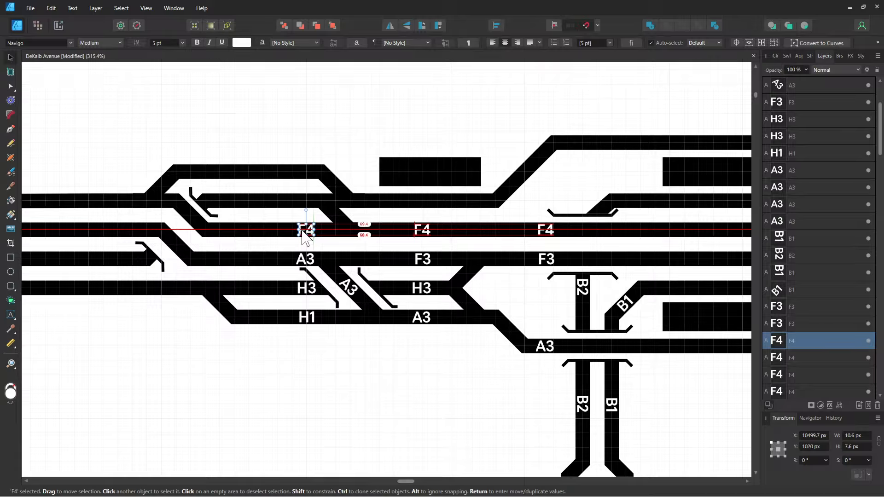
pyautogui.moveTo(303, 231); pyautogui.dragTo(302, 232)
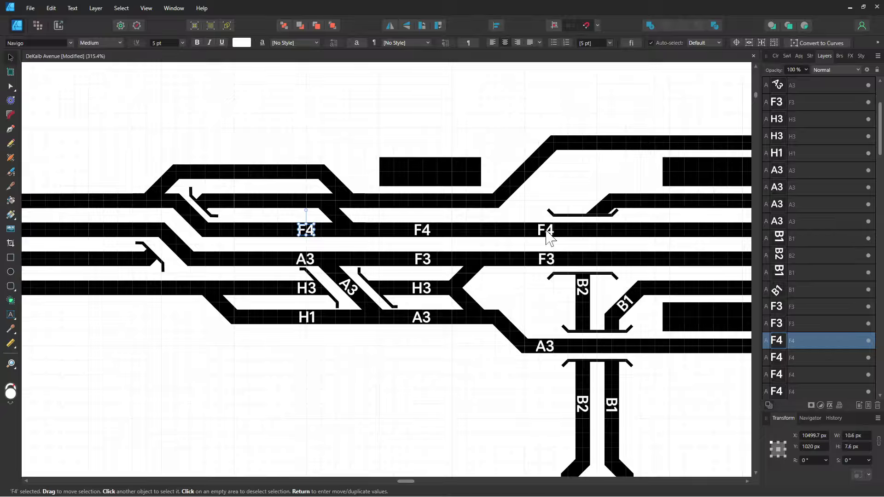
# - Copy the F4 label beside the B2 junction up onto the diagonal of the A4 track and rotate the copy to 45°
pyautogui.click(547, 231)
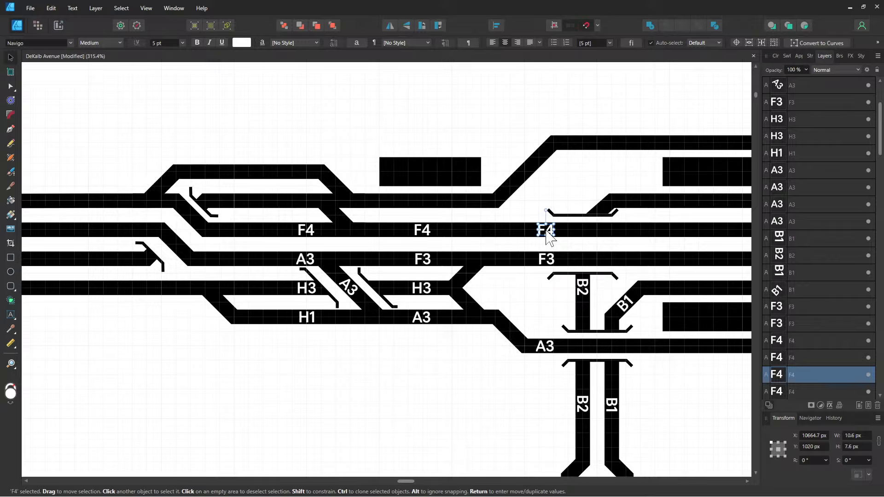
pyautogui.moveTo(547, 235); pyautogui.dragTo(534, 167)
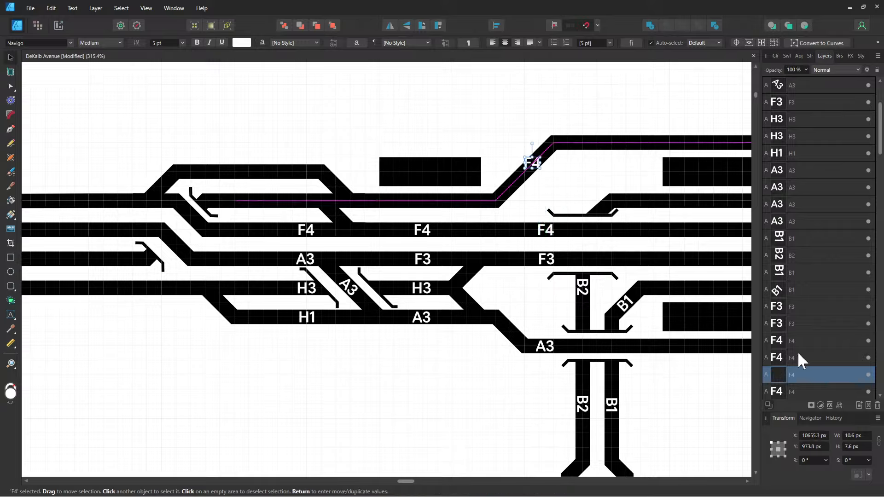
pyautogui.click(811, 460)
pyautogui.write('45')
pyautogui.press('Return')
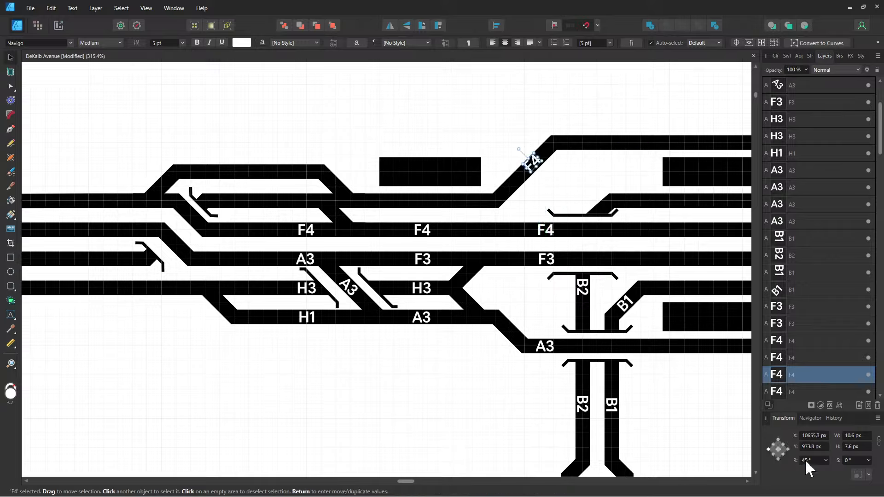
# - Shift the rotated label slightly up the diagonal, to X 10660.4 px, Y 969.7 px, and change its text to A4
pyautogui.moveTo(532, 159); pyautogui.dragTo(541, 155)
pyautogui.doubleClick(542, 159)
pyautogui.hotkey('ctrl', 'a')
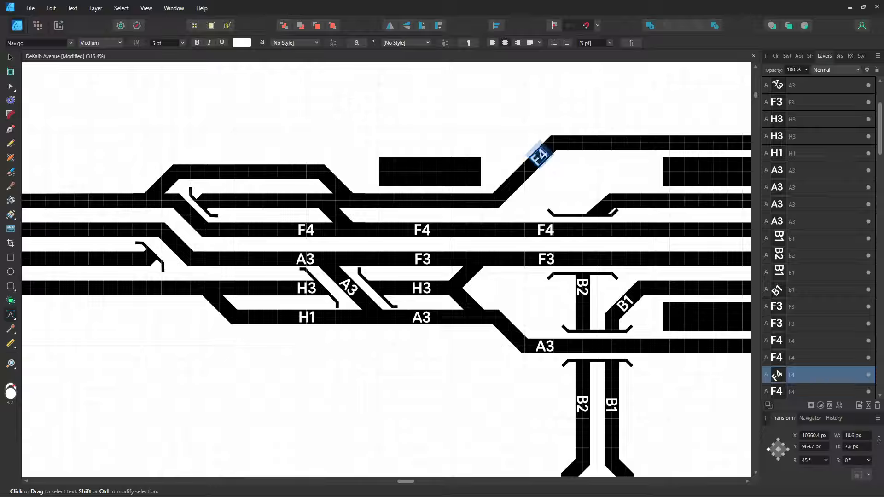
pyautogui.write('A4')
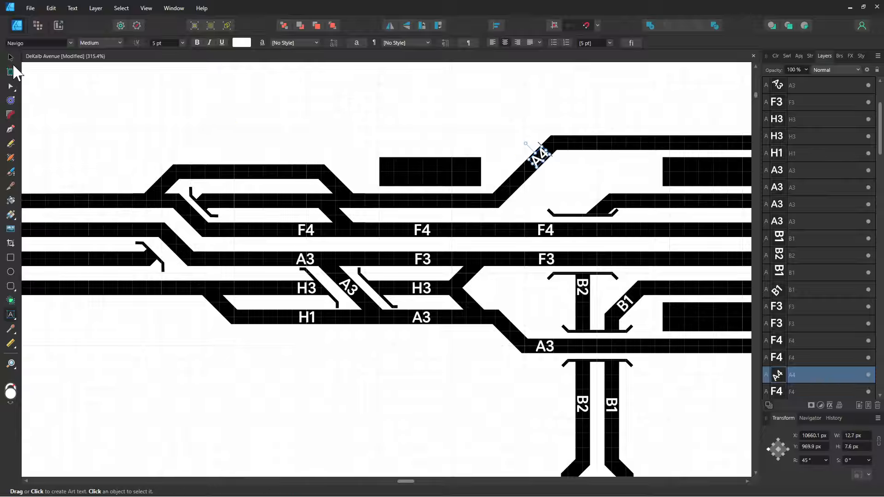
pyautogui.click(11, 57)
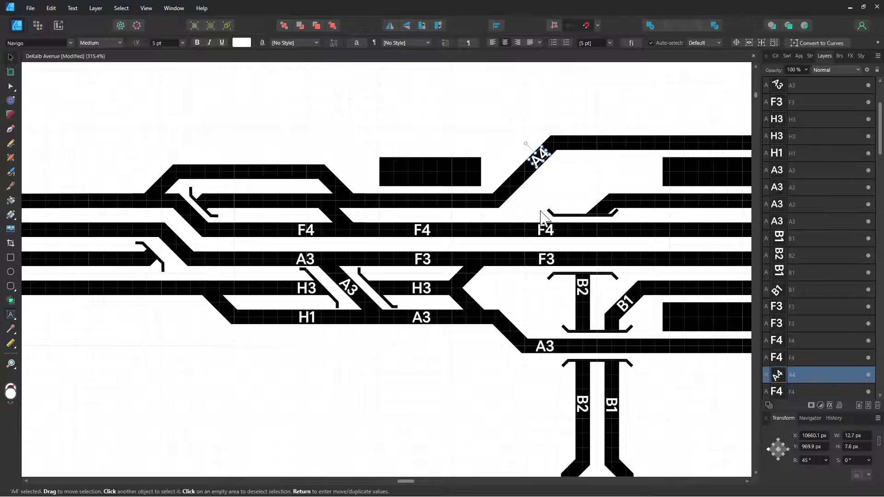
# - Copy the A3 label below H3 onto the track above F4, just under the short platform, and change its text to A4
pyautogui.click(420, 322)
pyautogui.moveTo(420, 322); pyautogui.dragTo(419, 204)
pyautogui.doubleClick(420, 203)
pyautogui.write('A4')
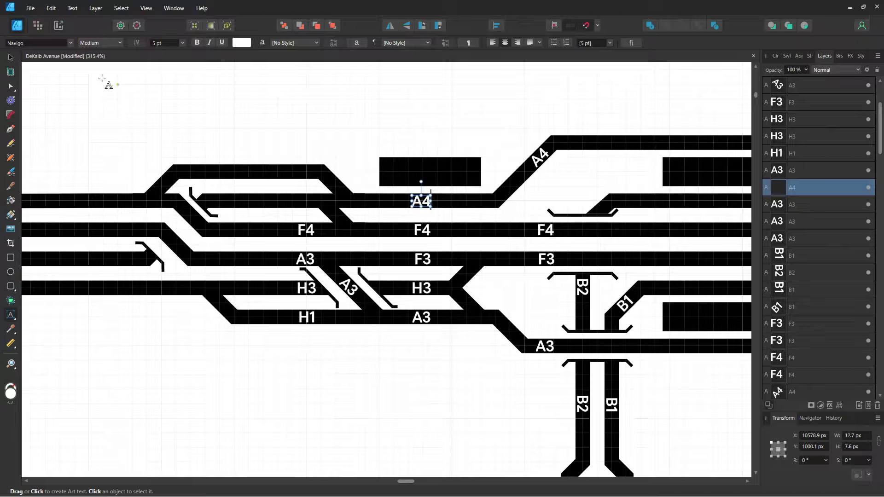
pyautogui.click(10, 57)
# - Duplicate the new A4 label to X 10498.7 px, Y 1000 px on the track beyond the crossover and change its text to H2
pyautogui.hotkey('ctrl', 'j')
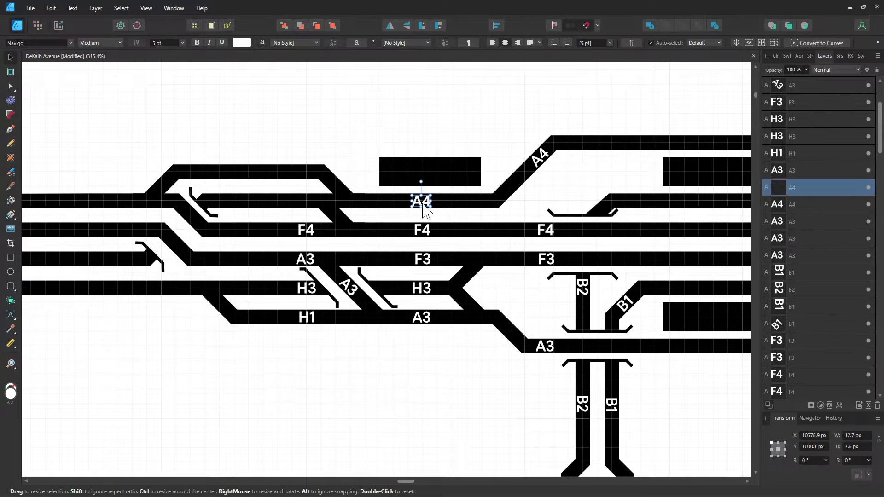
pyautogui.moveTo(422, 205); pyautogui.dragTo(305, 205)
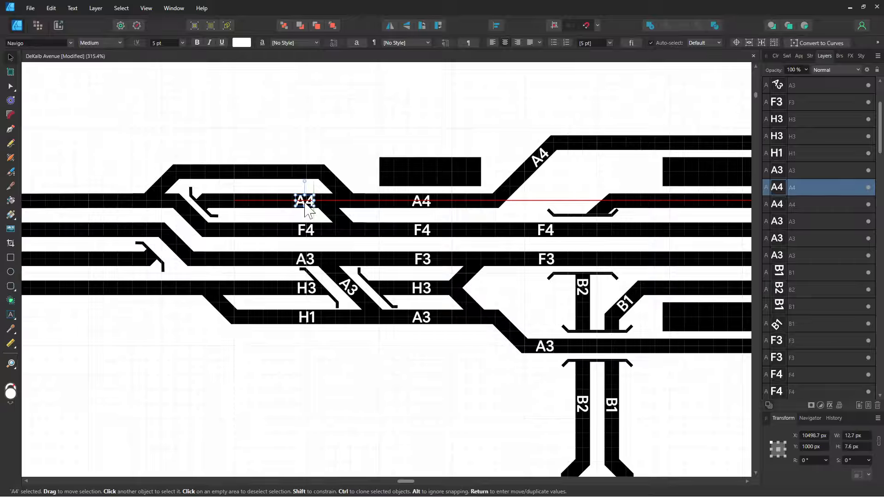
pyautogui.doubleClick(305, 203)
pyautogui.write('H2')
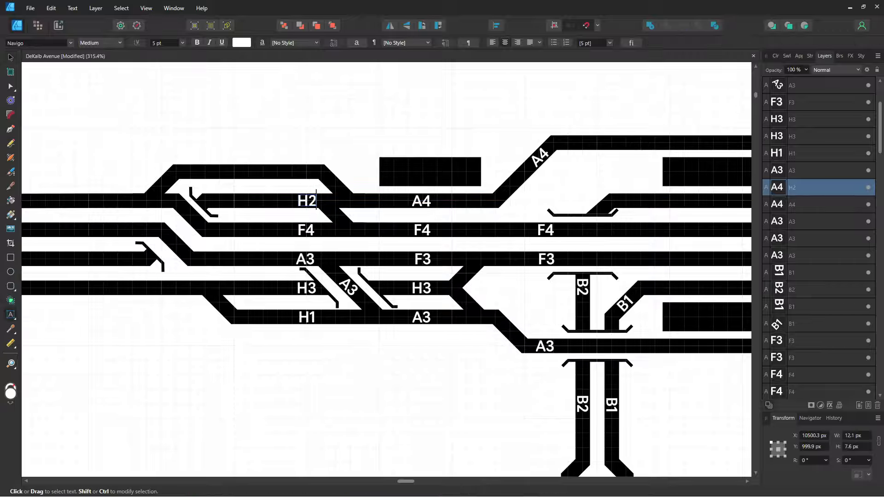
pyautogui.press('Escape')
pyautogui.press('v')
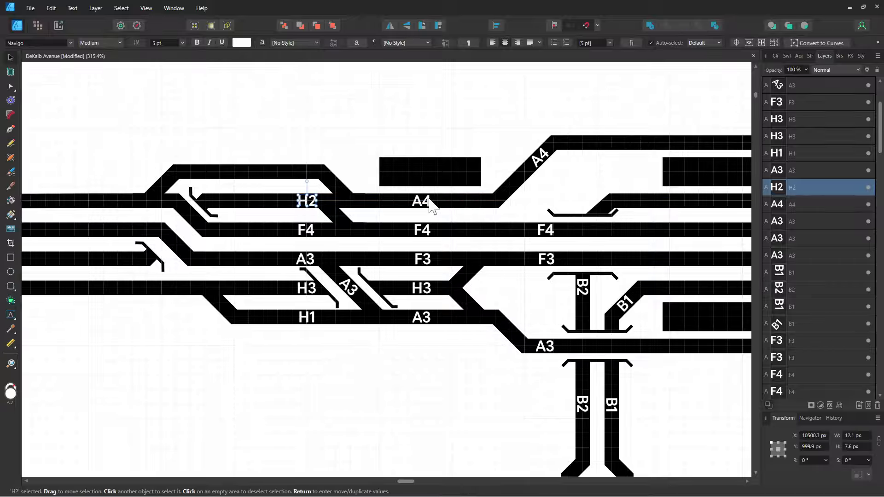
# - Copy the A4 label onto the outer loop track above H2, keep its text as A4, and align it at X 10500 px, Y 980 px
pyautogui.click(421, 200)
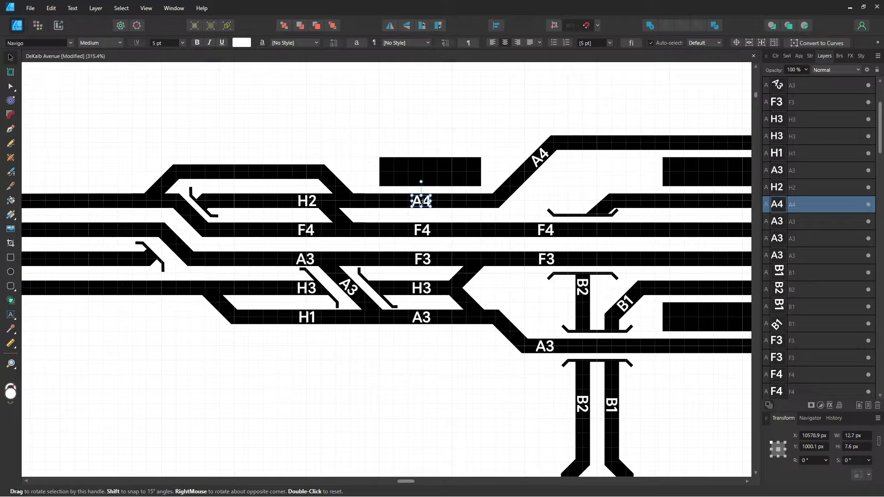
pyautogui.moveTo(424, 209); pyautogui.dragTo(308, 179)
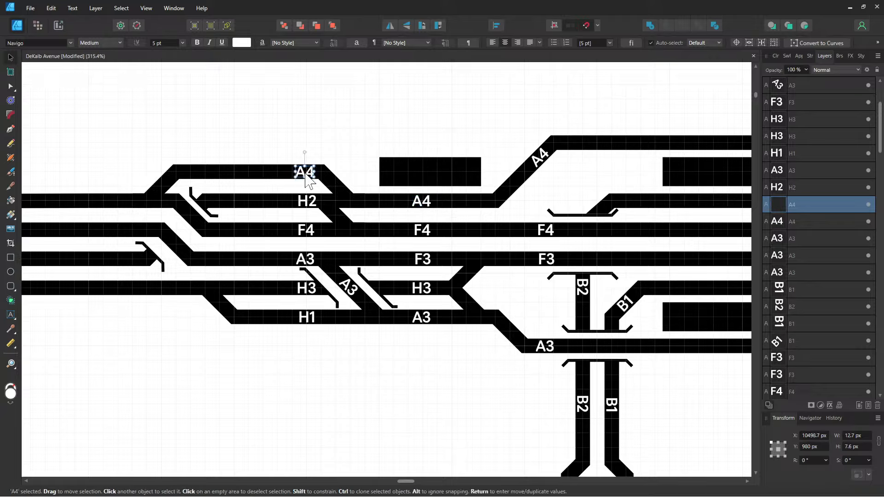
pyautogui.doubleClick(305, 173)
pyautogui.write('A')
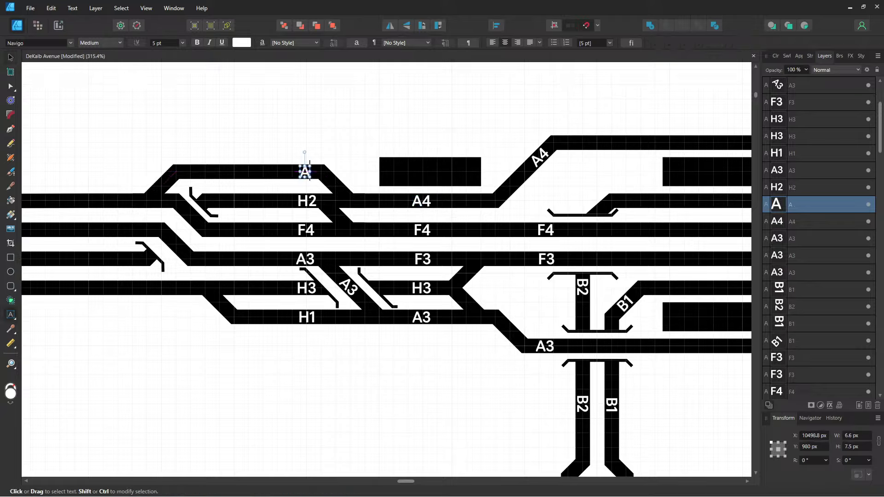
pyautogui.write('4')
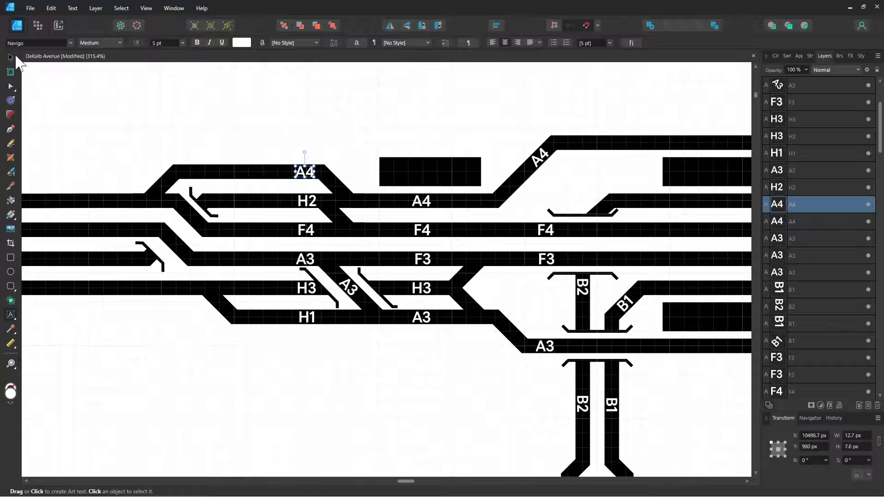
pyautogui.click(16, 59)
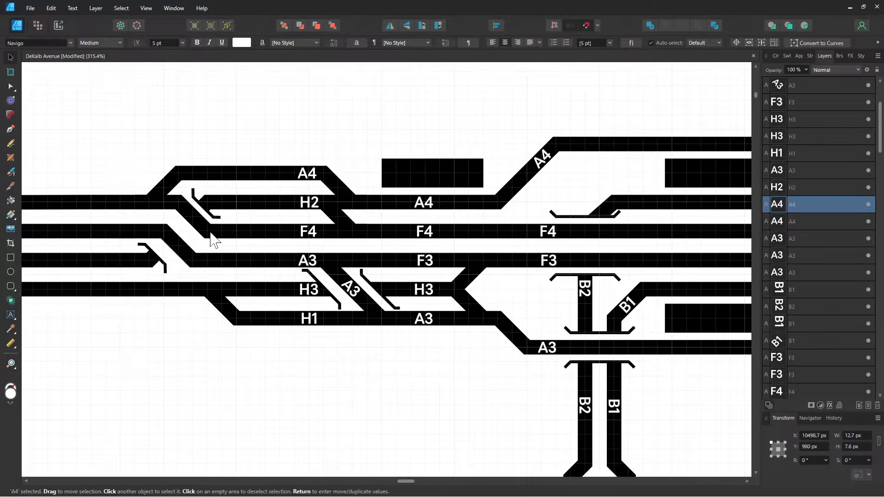
pyautogui.moveTo(211, 232); pyautogui.dragTo(280, 246)
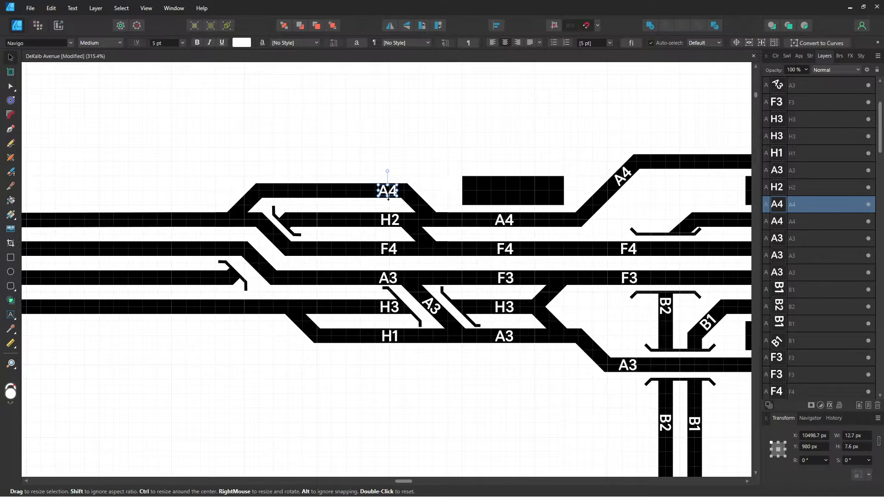
pyautogui.moveTo(388, 195); pyautogui.dragTo(390, 195)
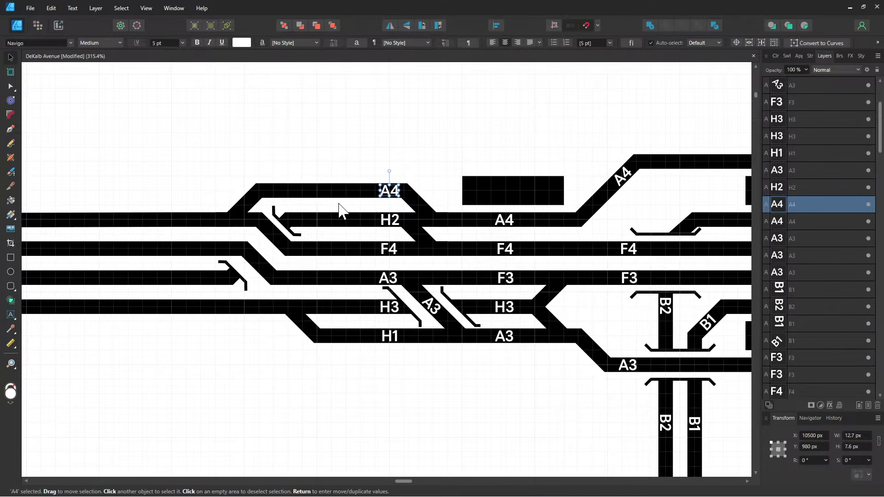
# - Copy the A3 and A4 labels onto their tracks left of the junction, both at X 10365 px, with Y 1020 px and 1000 px
pyautogui.hscroll(-3, 171, 181)
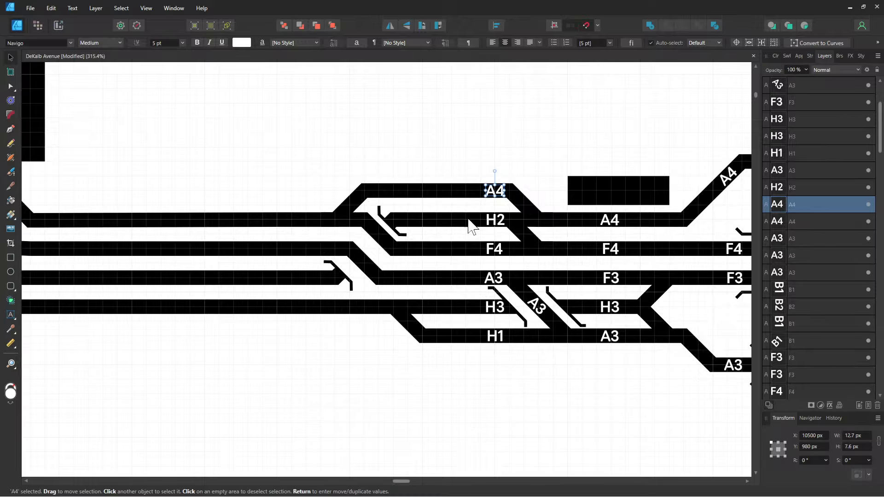
pyautogui.moveTo(490, 280); pyautogui.dragTo(297, 253)
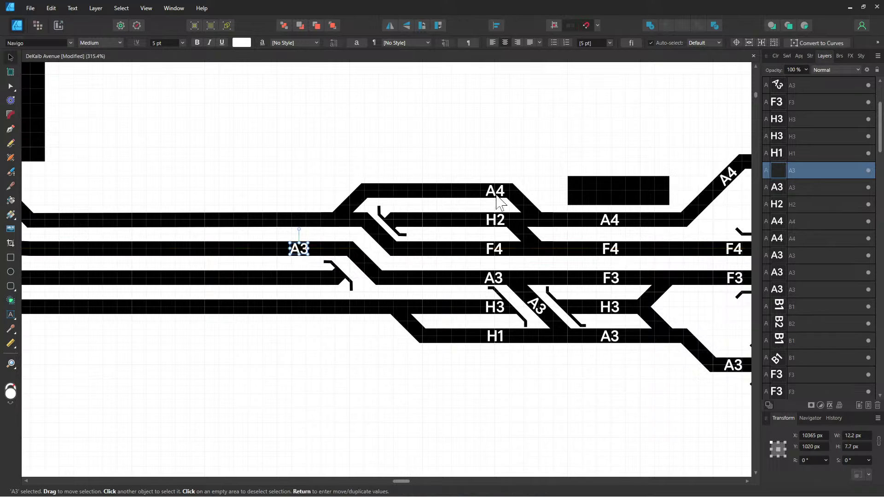
pyautogui.click(496, 193)
pyautogui.moveTo(498, 198); pyautogui.dragTo(301, 226)
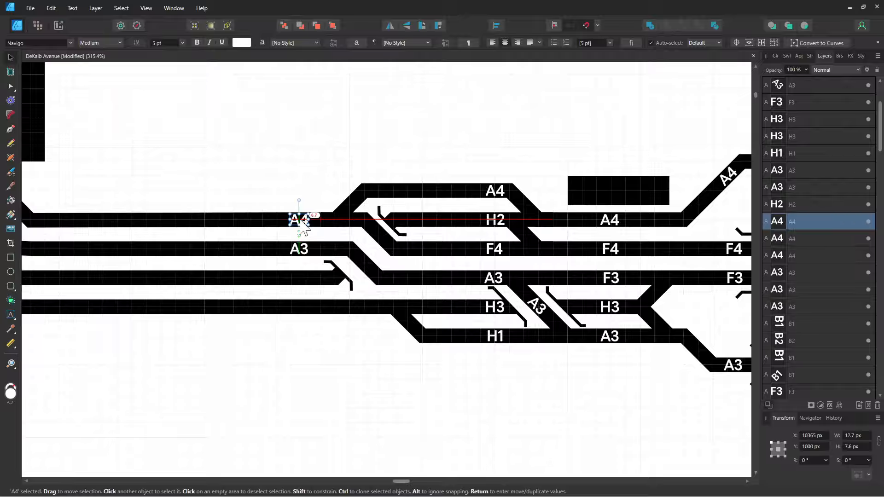
pyautogui.moveTo(300, 224); pyautogui.dragTo(300, 224)
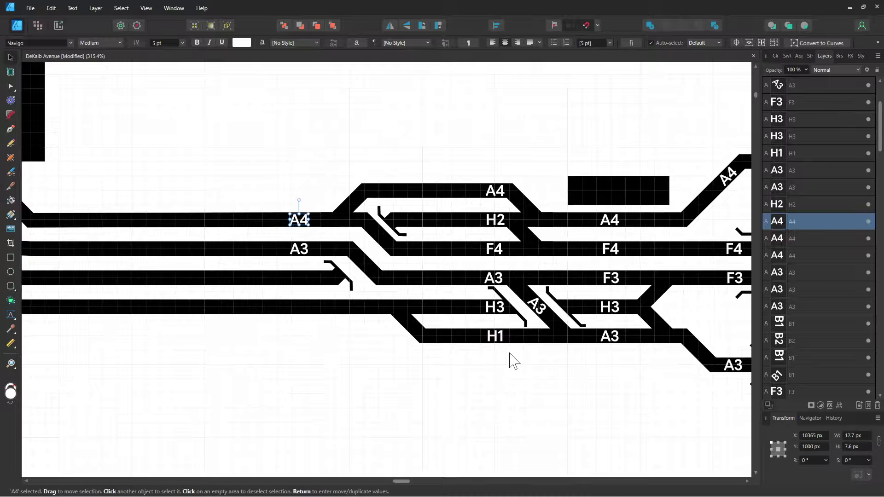
# - Copy the H1 label onto the lowest track left of the junction and the H2 label to X 10365 px, Y 1040 px
pyautogui.click(498, 339)
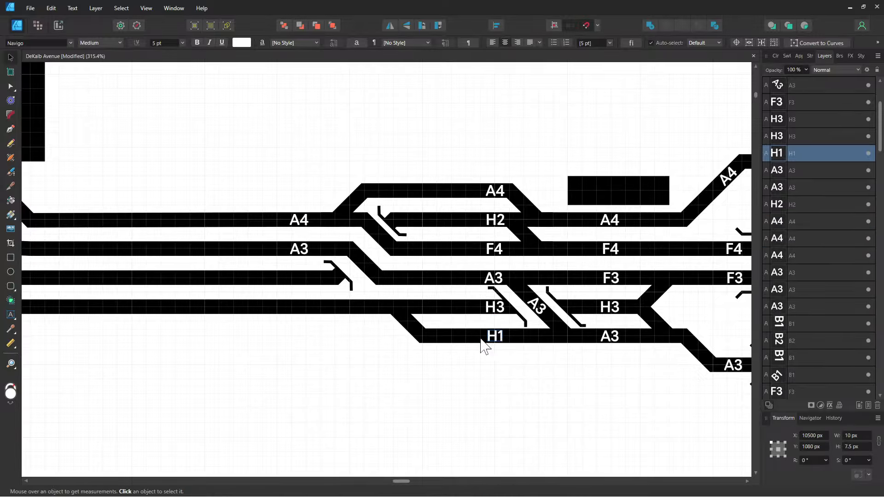
pyautogui.moveTo(493, 339); pyautogui.dragTo(296, 310)
pyautogui.click(496, 221)
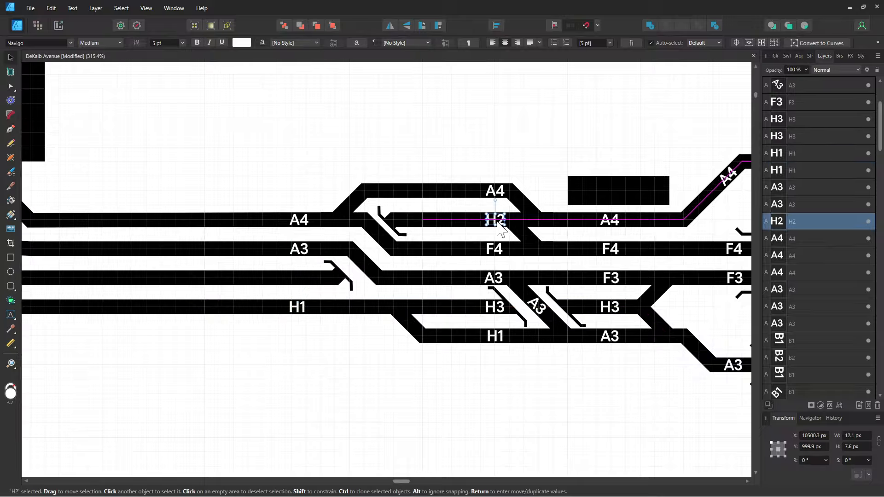
pyautogui.moveTo(500, 228); pyautogui.dragTo(304, 287)
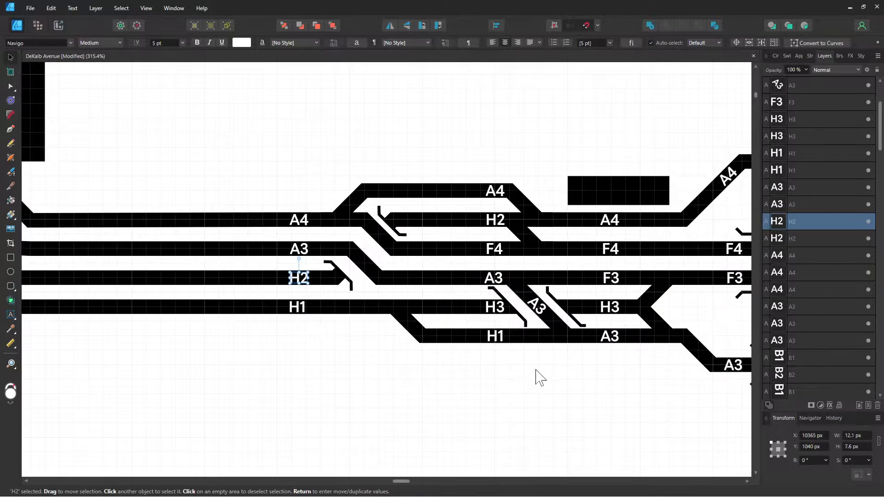
pyautogui.hscroll(5, 223, 315)
pyautogui.scroll(-2, 222, 317)
pyautogui.scroll(-1, 222, 316)
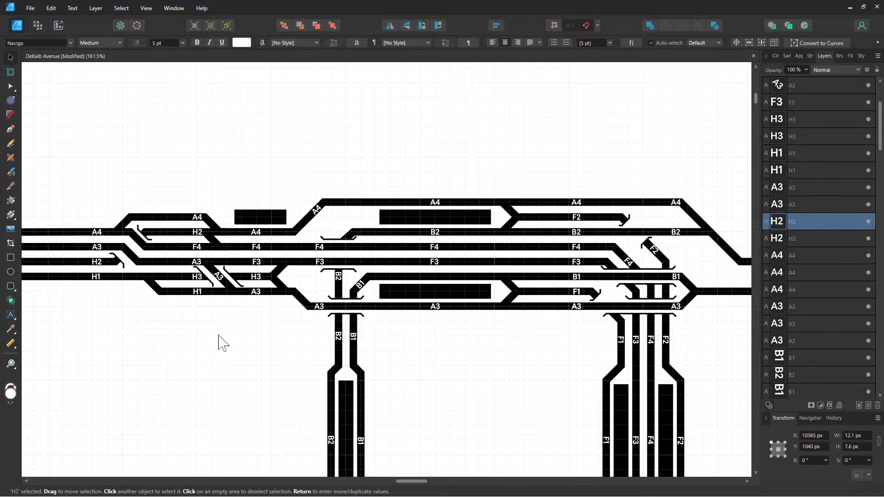
pyautogui.hscroll(-5, 438, 316)
pyautogui.hscroll(-3, 383, 304)
pyautogui.scroll(1, 383, 303)
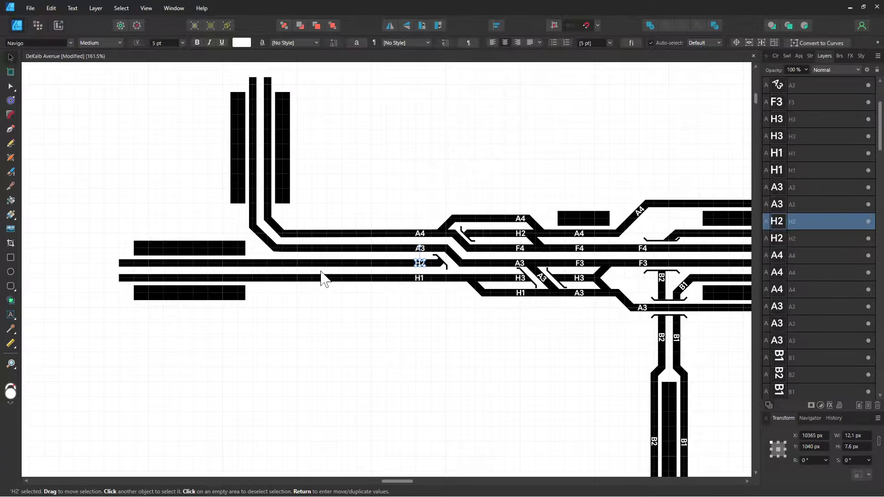
# - Copy the A4 label leftwards along its track to X 10250 px, Y 1000 px and change the copy's text to B4
pyautogui.scroll(5, 322, 276)
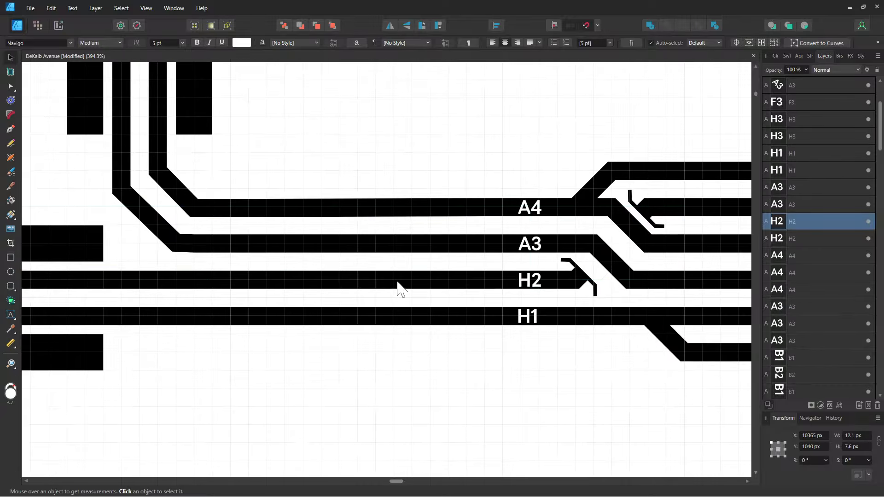
pyautogui.click(528, 210)
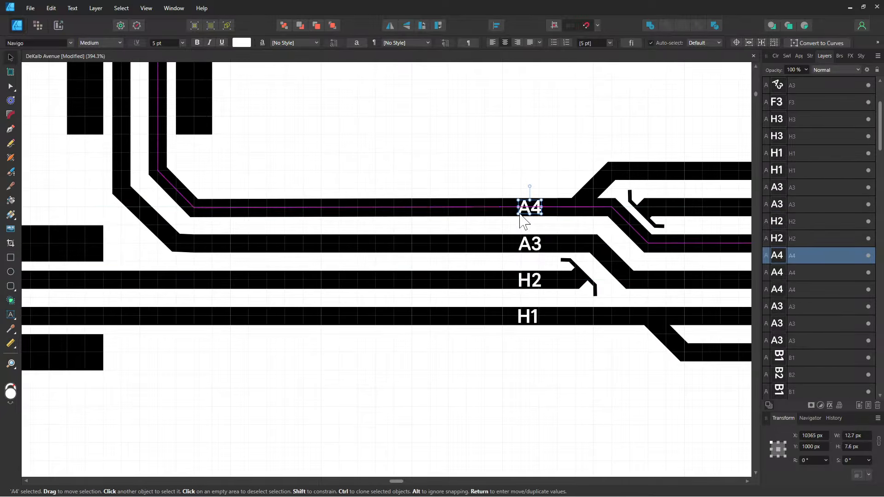
pyautogui.moveTo(529, 211); pyautogui.dragTo(320, 210)
pyautogui.doubleClick(321, 210)
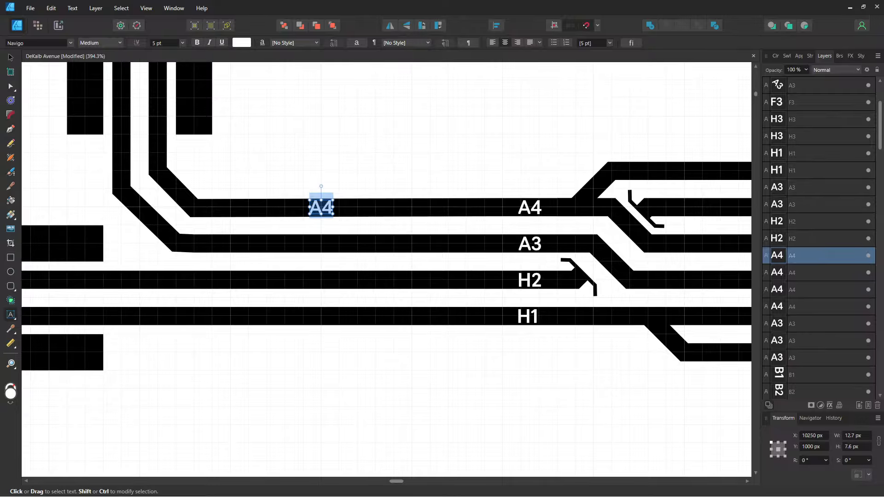
pyautogui.write('B4')
pyautogui.press('Escape')
pyautogui.click(10, 57)
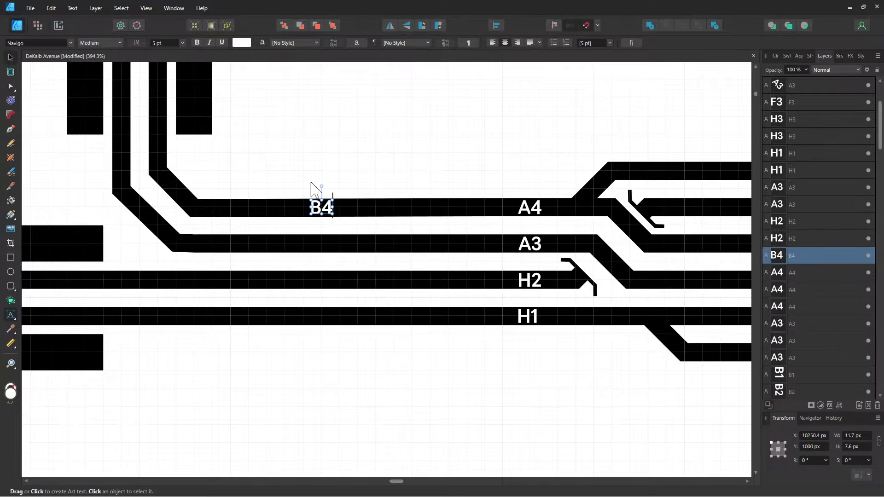
# - Copy the A3 label along its track to X 10251 px, Y 1020 px beneath B4 and change its text to B3
pyautogui.click(528, 248)
pyautogui.moveTo(528, 248); pyautogui.dragTo(322, 249)
pyautogui.doubleClick(322, 245)
pyautogui.write('B3')
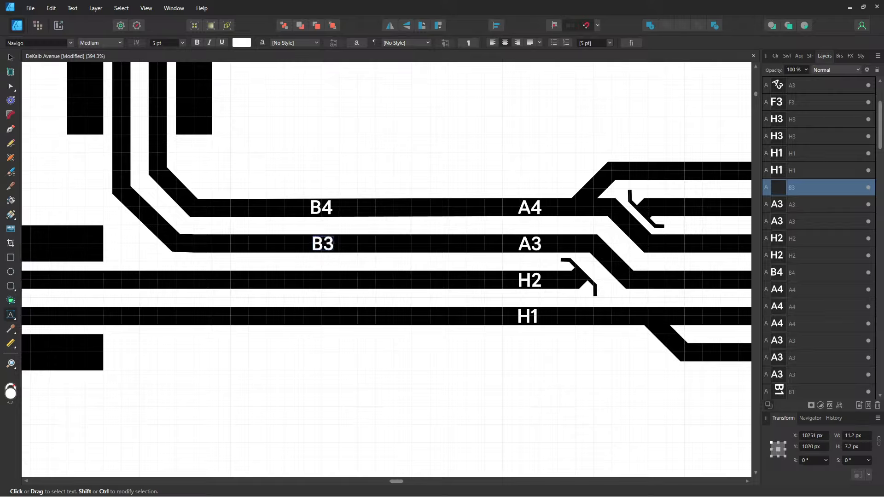
pyautogui.press('BackSpace')
pyautogui.write('4')
pyautogui.press('BackSpace')
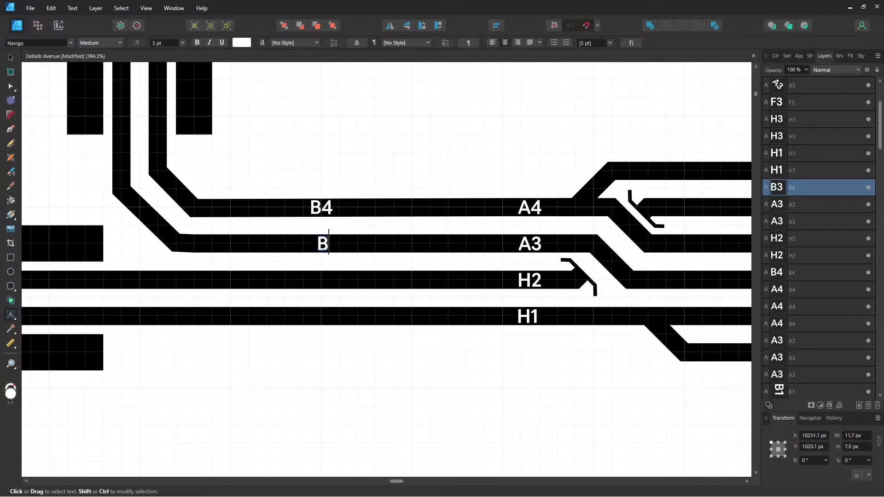
pyautogui.write('3')
pyautogui.press('Escape')
pyautogui.click(10, 57)
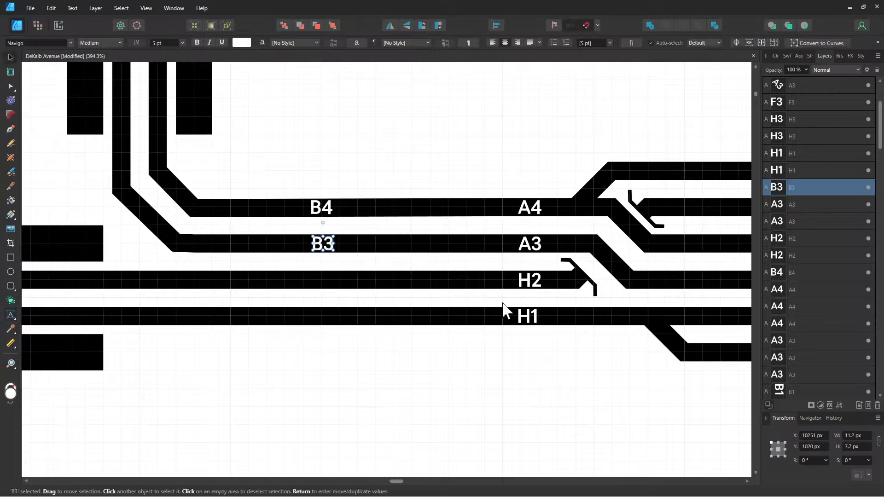
# - Copy the H1 and H2 labels together leftwards along their tracks to X 10250 px, Y 1050 px, beneath the B3 label
pyautogui.click(525, 316)
pyautogui.keyDown('shift'); pyautogui.click(532, 287); pyautogui.keyUp('shift')
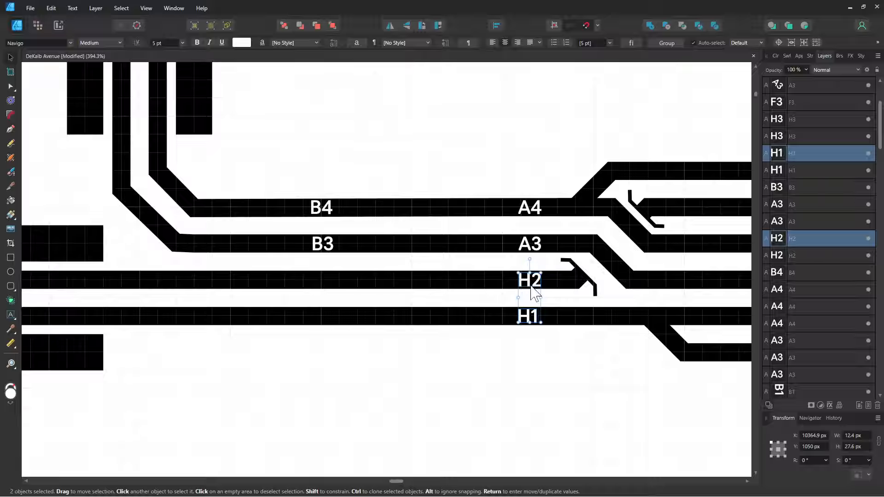
pyautogui.moveTo(533, 292); pyautogui.dragTo(322, 297)
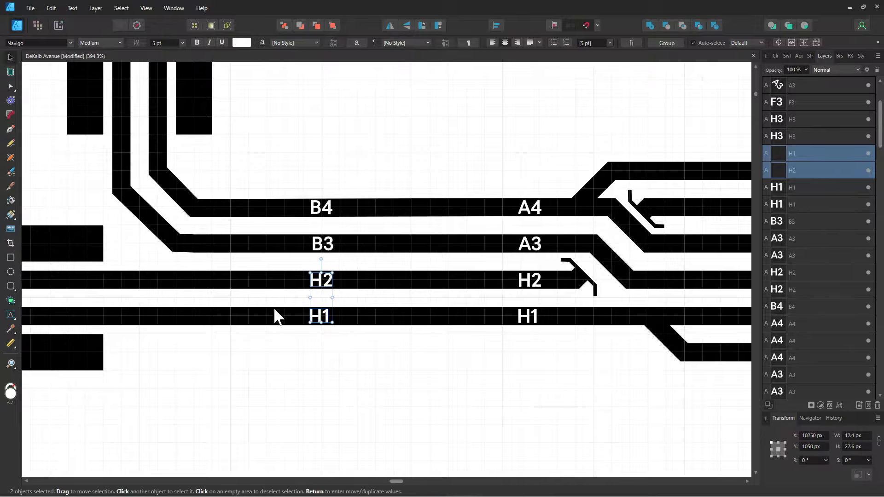
# - Duplicate the new H1 and H2 labels and place the copies on their tracks between the two leftmost horizontal platforms
pyautogui.moveTo(272, 307); pyautogui.dragTo(554, 300)
pyautogui.hotkey('ctrl', 'j')
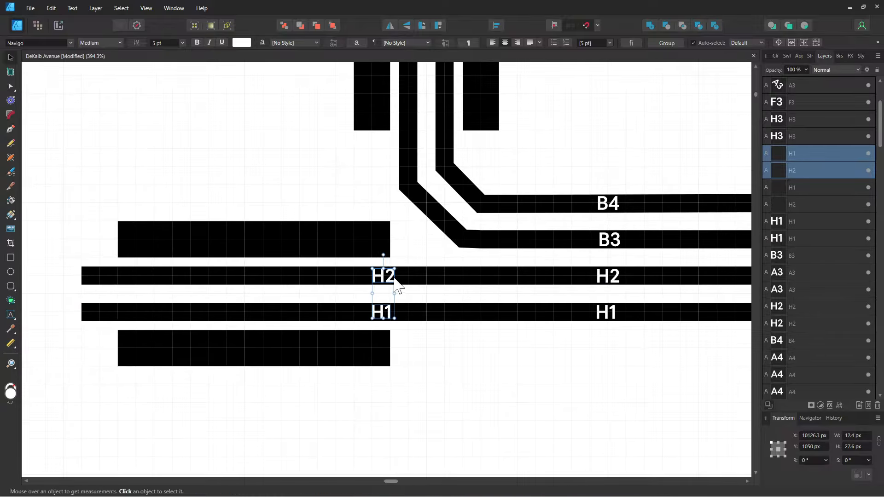
pyautogui.moveTo(395, 283); pyautogui.dragTo(242, 273)
pyautogui.click(530, 361)
# - Duplicate the B3 and B4 labels, rotate the copies to -90°, and place them on the vertical tracks at X 10150 px, Y 930 px
pyautogui.moveTo(523, 233); pyautogui.dragTo(458, 350)
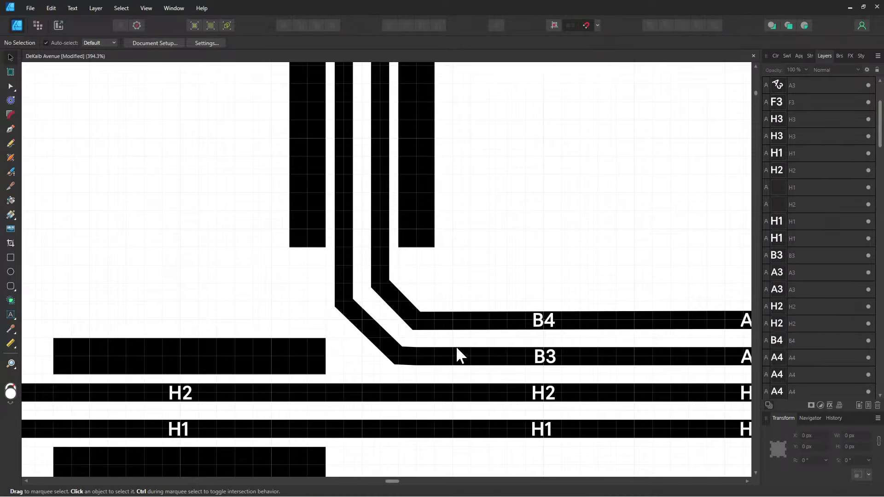
pyautogui.click(549, 324)
pyautogui.keyDown('shift'); pyautogui.click(550, 360); pyautogui.keyUp('shift')
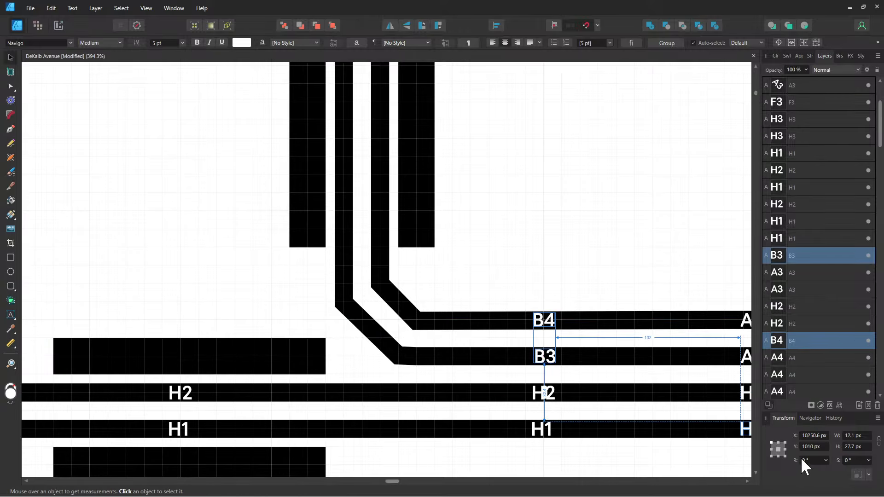
pyautogui.hotkey('ctrl', 'j')
pyautogui.click(816, 460)
pyautogui.write('90')
pyautogui.press('Return')
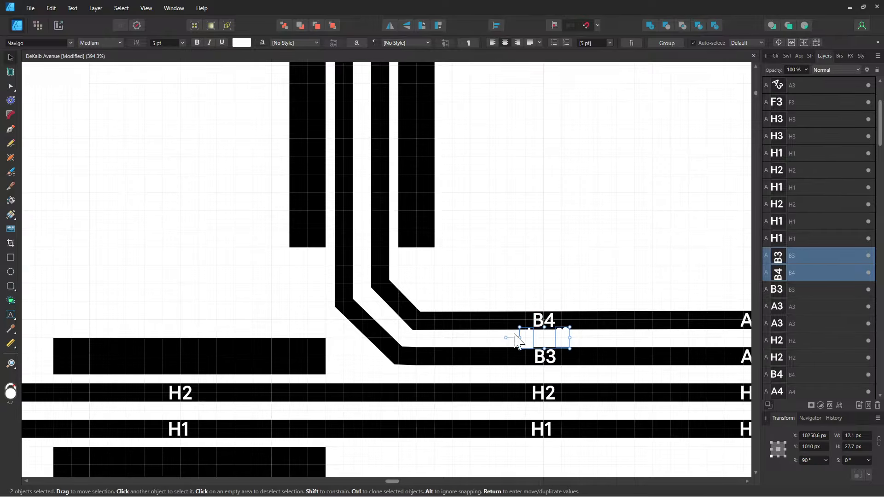
pyautogui.moveTo(525, 339); pyautogui.dragTo(343, 194)
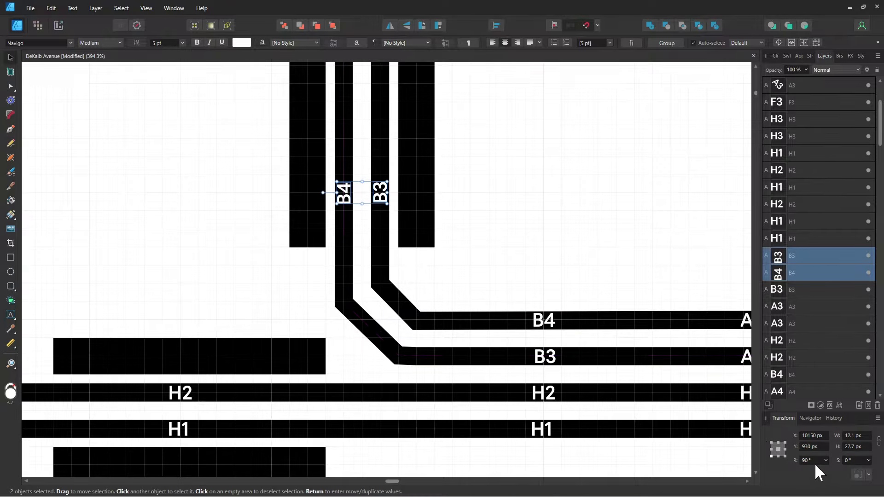
pyautogui.write('-90')
pyautogui.press('Return')
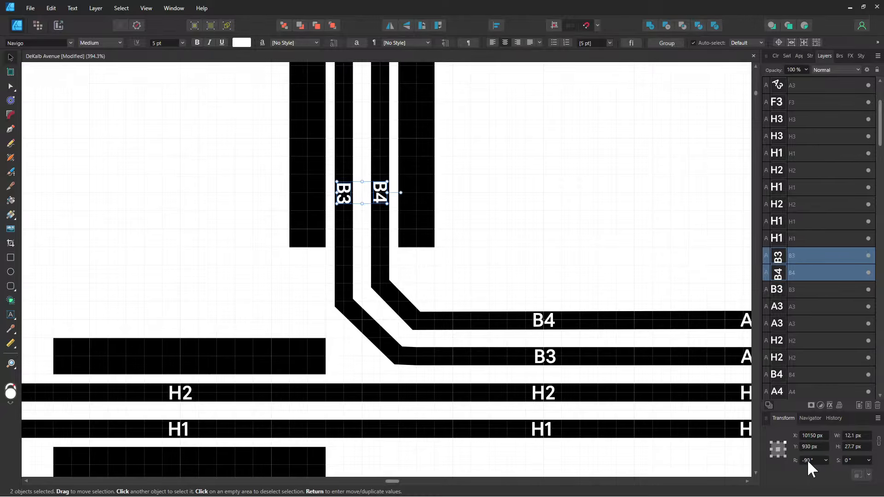
# - Examine the track labels from the vertical B3 and B4 tracks across the whole map for completeness
pyautogui.scroll(1, 498, 251)
pyautogui.scroll(8, 498, 251)
pyautogui.moveTo(399, 395); pyautogui.dragTo(396, 317)
pyautogui.click(551, 353)
pyautogui.scroll(-2, 552, 353)
pyautogui.moveTo(552, 354); pyautogui.dragTo(414, 244)
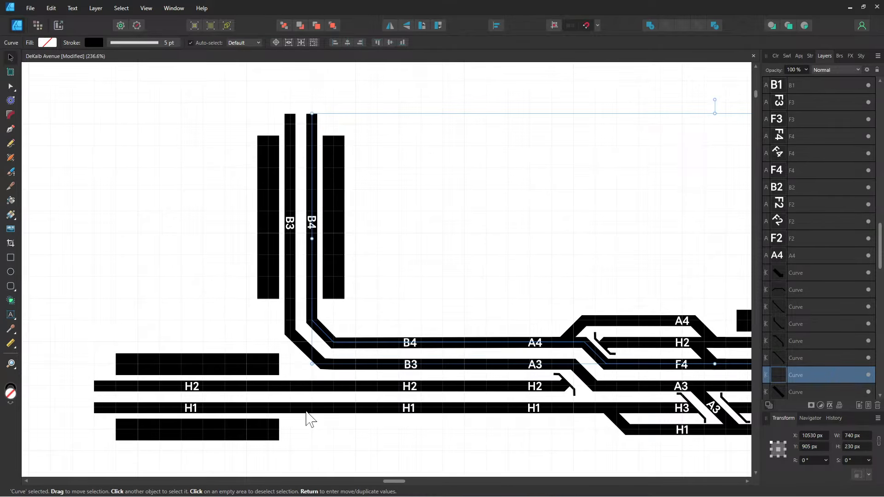
pyautogui.click(558, 448)
pyautogui.moveTo(548, 436); pyautogui.dragTo(327, 369)
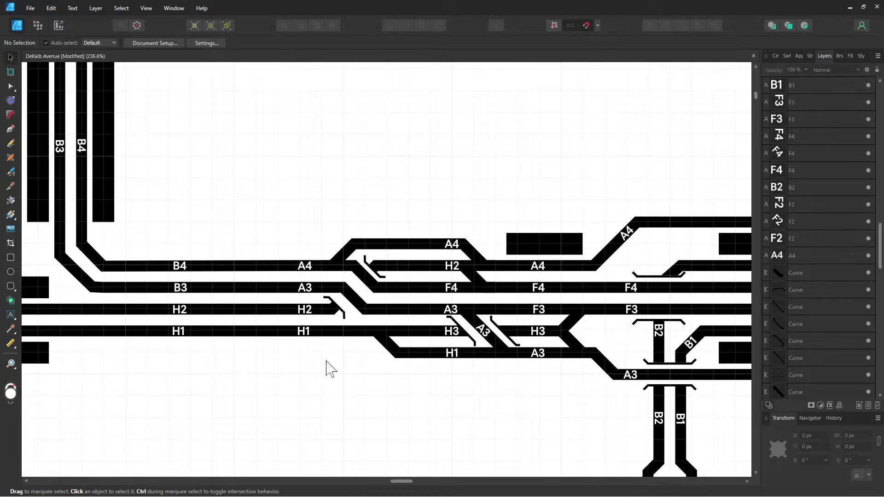
pyautogui.moveTo(435, 388); pyautogui.dragTo(363, 379)
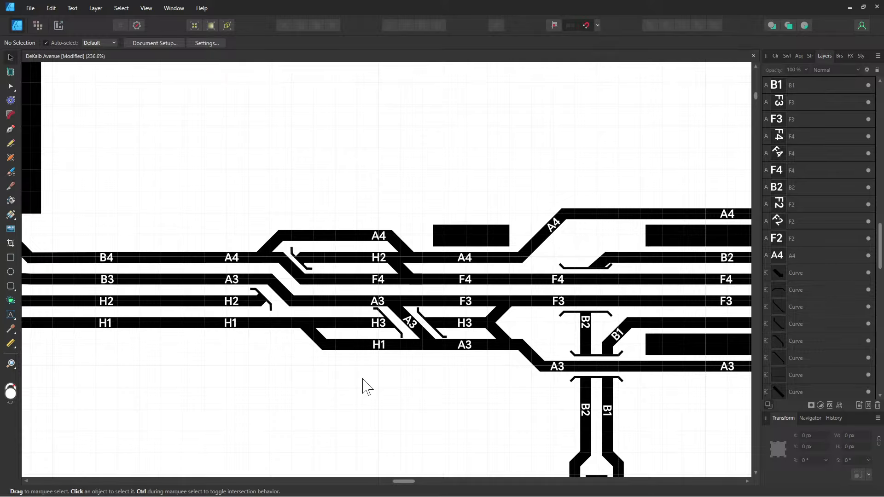
pyautogui.scroll(-4, 457, 409)
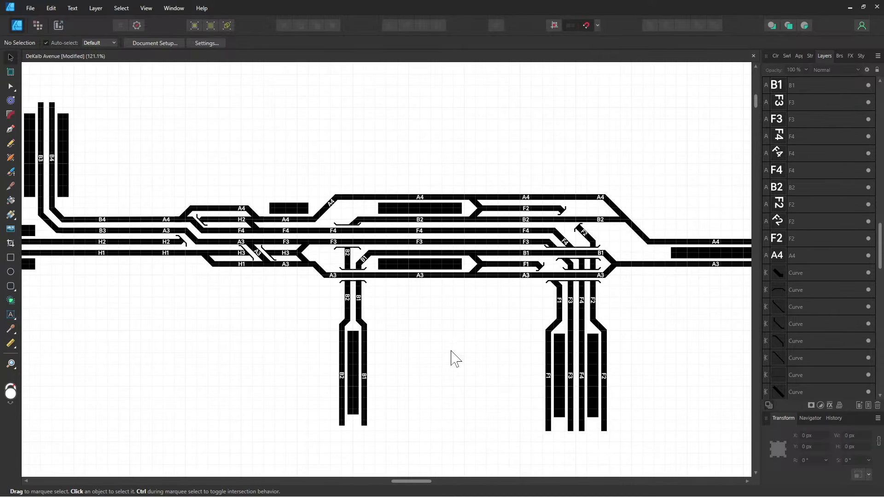
pyautogui.scroll(-2, 456, 358)
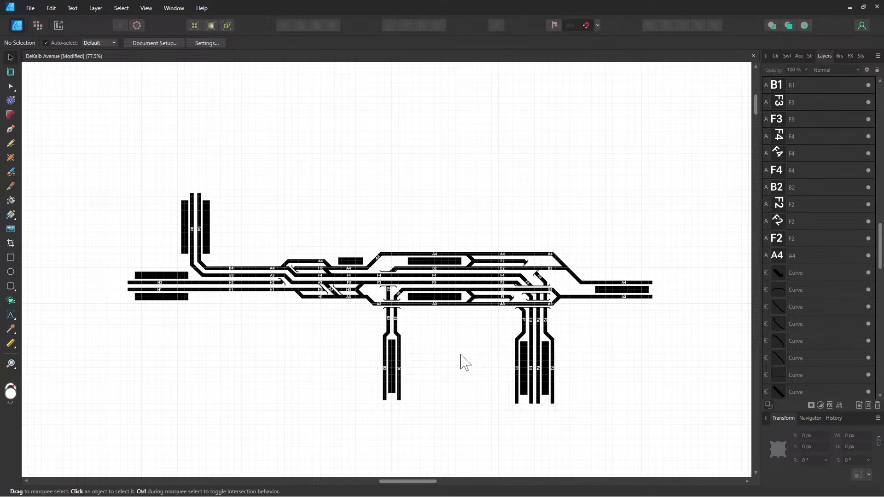
# - Create a 14 pt artistic text above the central platforms with the placeholder text sdsdsd
pyautogui.scroll(1, 185, 354)
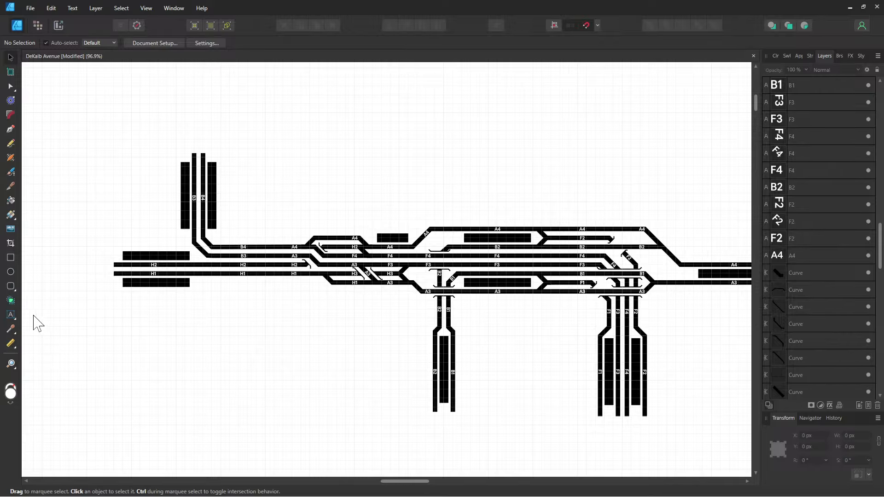
pyautogui.click(12, 317)
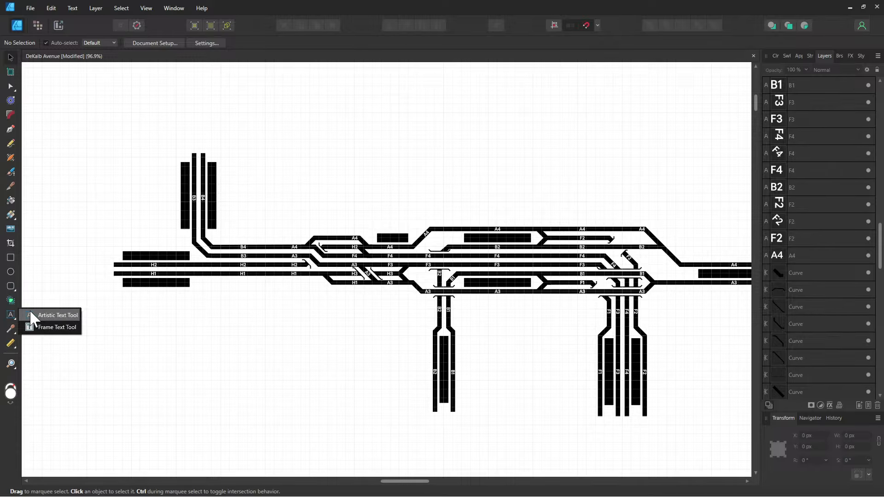
pyautogui.click(46, 315)
pyautogui.click(485, 203)
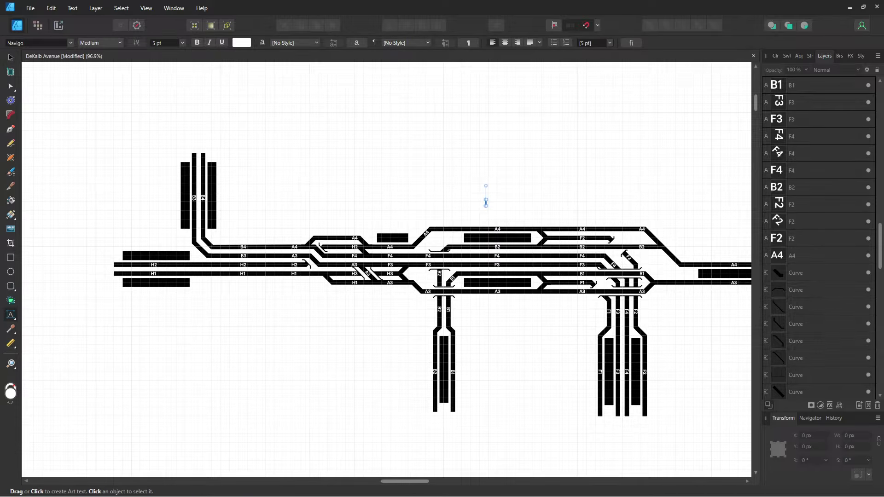
pyautogui.click(182, 43)
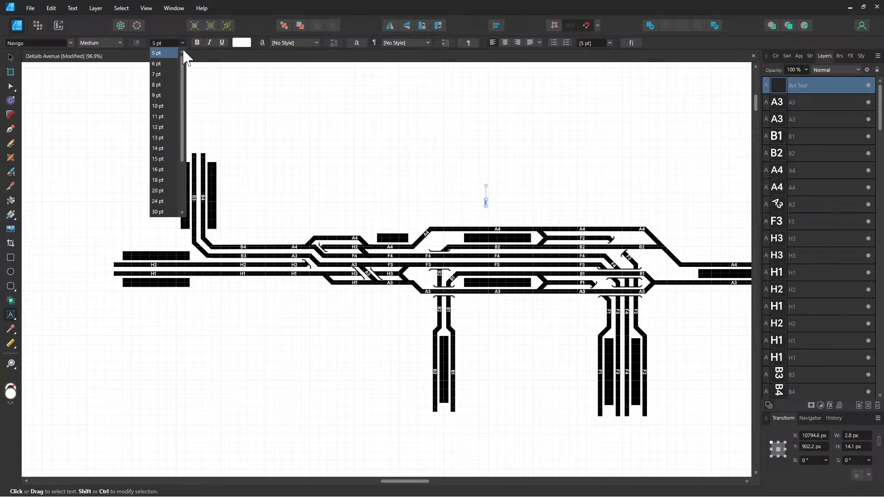
pyautogui.click(162, 147)
pyautogui.write('sdsd')
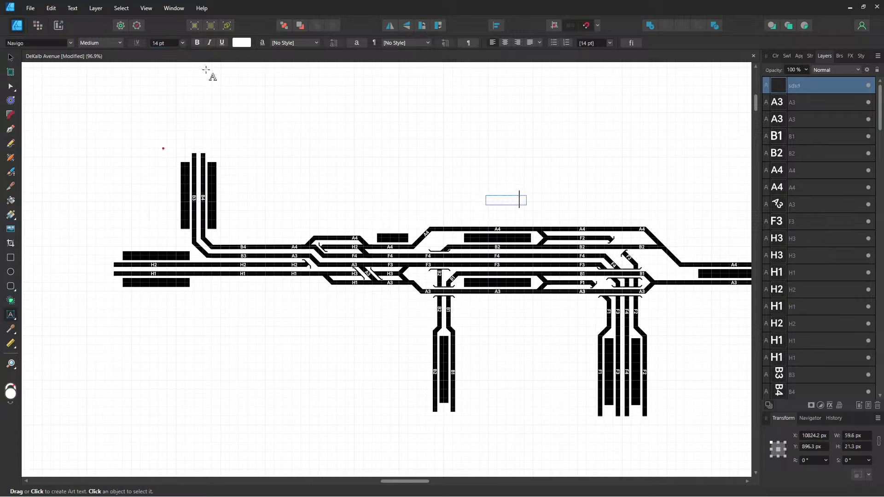
pyautogui.write('sd')
# - Set the fill colour of the whole placeholder text to black
pyautogui.click(236, 41)
pyautogui.moveTo(215, 131); pyautogui.dragTo(161, 174)
pyautogui.click(248, 41)
pyautogui.hotkey('ctrl', 'a')
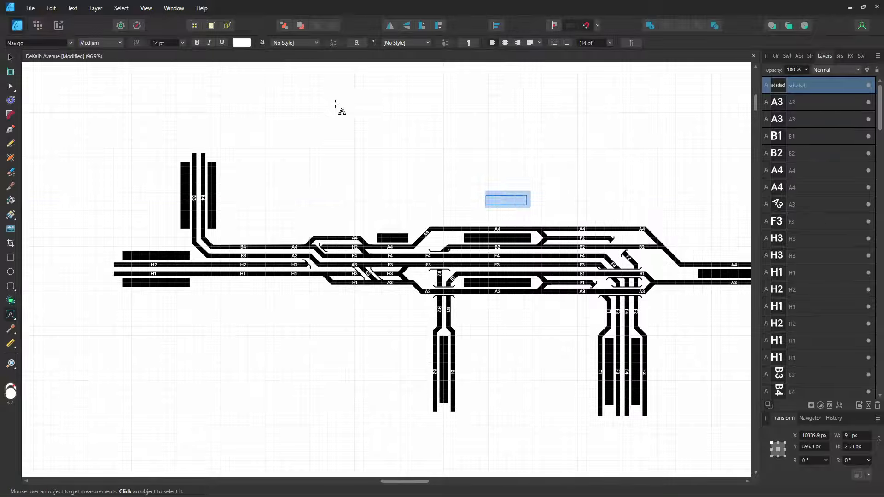
pyautogui.click(242, 42)
pyautogui.moveTo(191, 137); pyautogui.dragTo(153, 174)
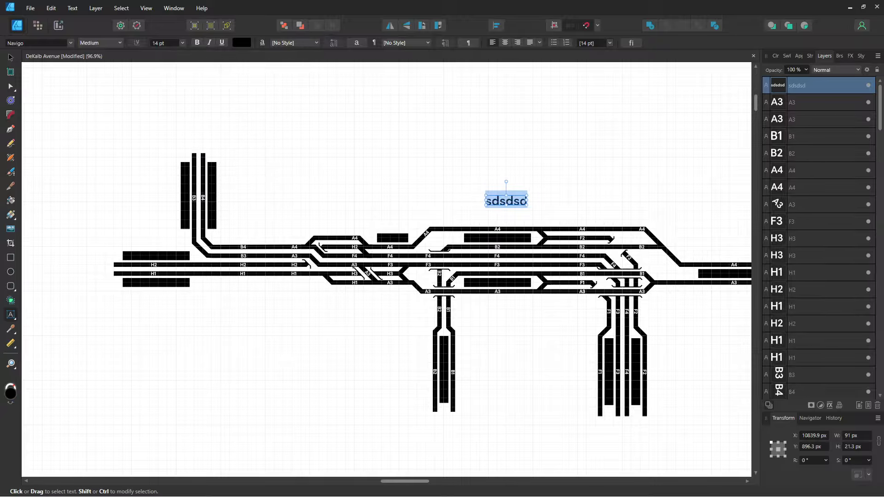
# - Change the placeholder text to DeKalb Avenue and centre it above the upper central platform at X 10820 px, Y 929.3 px
pyautogui.write('DeKalb Ave')
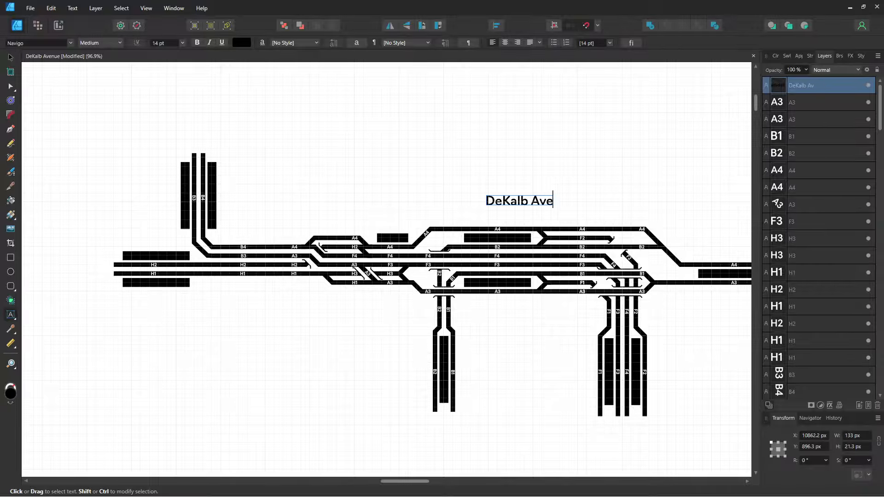
pyautogui.write('nue')
pyautogui.press('Escape')
pyautogui.click(15, 60)
pyautogui.scroll(5, 458, 183)
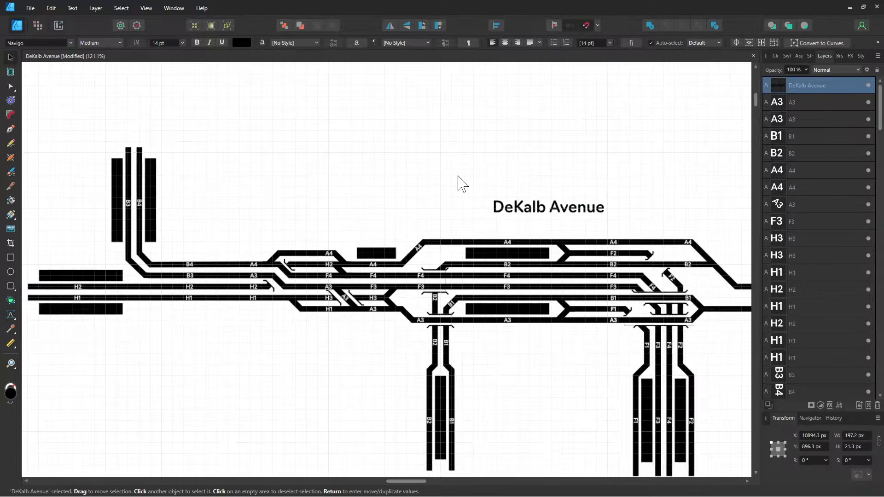
pyautogui.moveTo(449, 186); pyautogui.dragTo(413, 215)
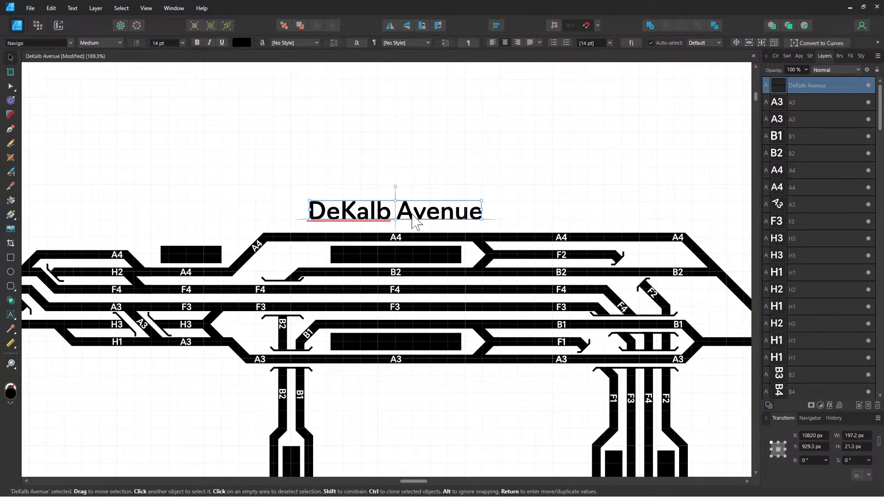
# - Copy the DeKalb Avenue title into the empty area left of the lower B2 track, at about X 10561 px, Y 1269 px
pyautogui.moveTo(224, 146); pyautogui.dragTo(342, 95)
pyautogui.moveTo(503, 381); pyautogui.dragTo(462, 194)
pyautogui.hotkey('ctrl', 'c')
pyautogui.hotkey('ctrl', 'v')
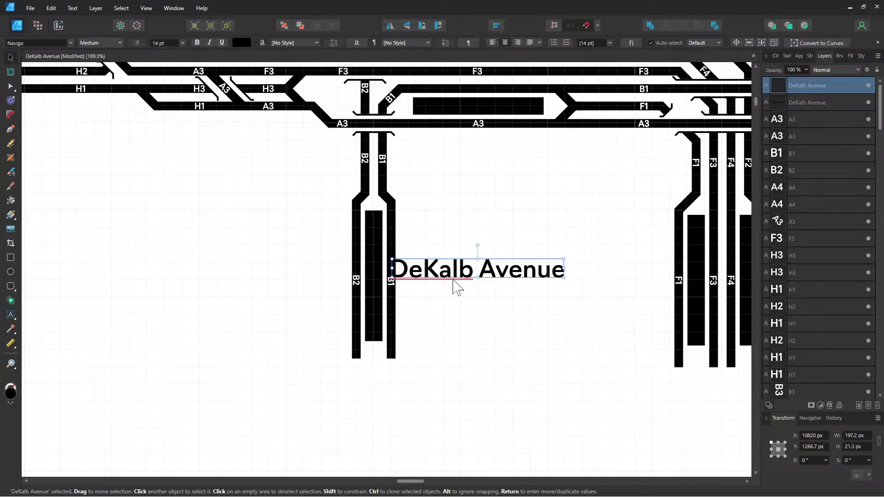
pyautogui.moveTo(451, 282); pyautogui.dragTo(246, 278)
# - Change the copied title's text to Court Street and shift it closer to the B2 track, at X 10574.3 px, Y 1269.2 px
pyautogui.doubleClick(248, 276)
pyautogui.hotkey('ctrl', 'a')
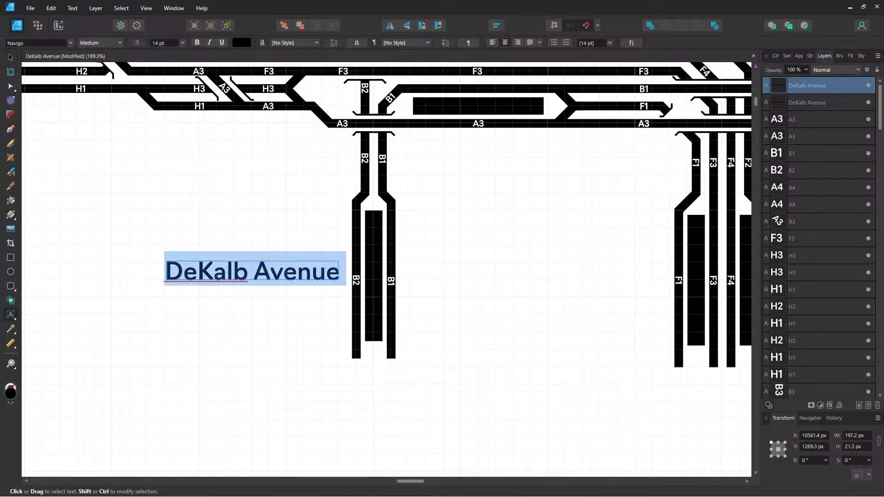
pyautogui.write('Court Street')
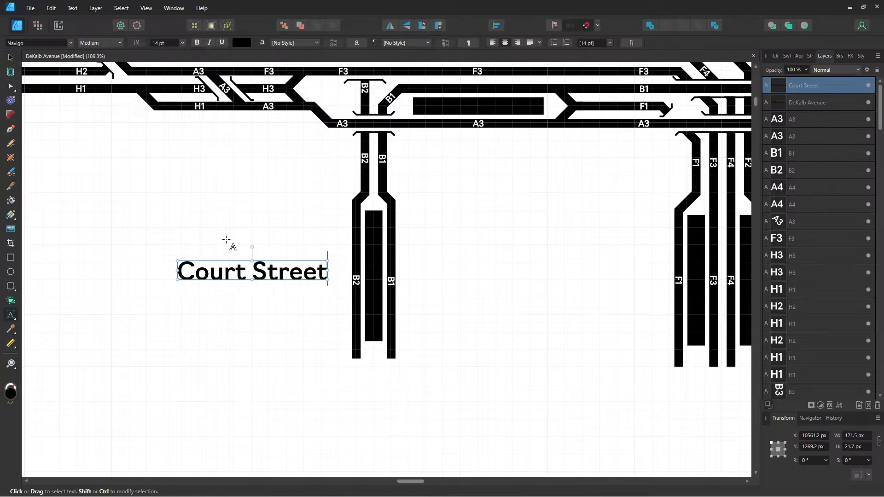
pyautogui.press('Escape')
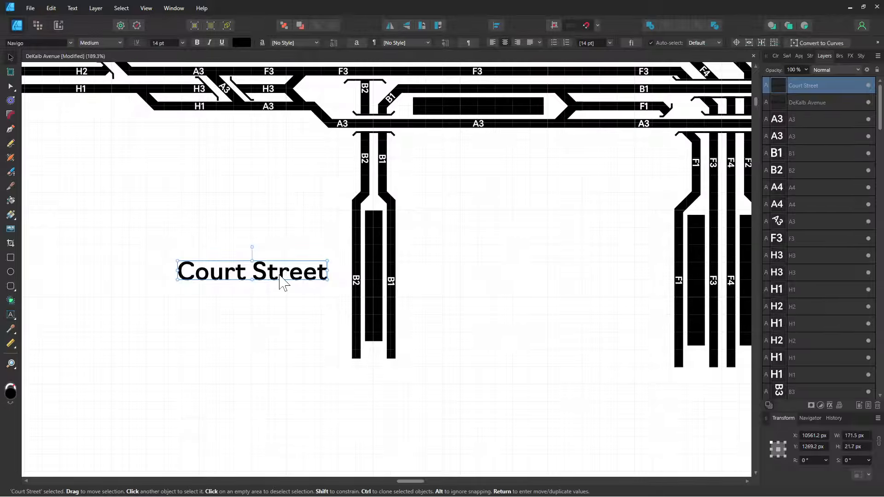
pyautogui.moveTo(278, 276); pyautogui.dragTo(290, 275)
pyautogui.moveTo(532, 264); pyautogui.dragTo(268, 249)
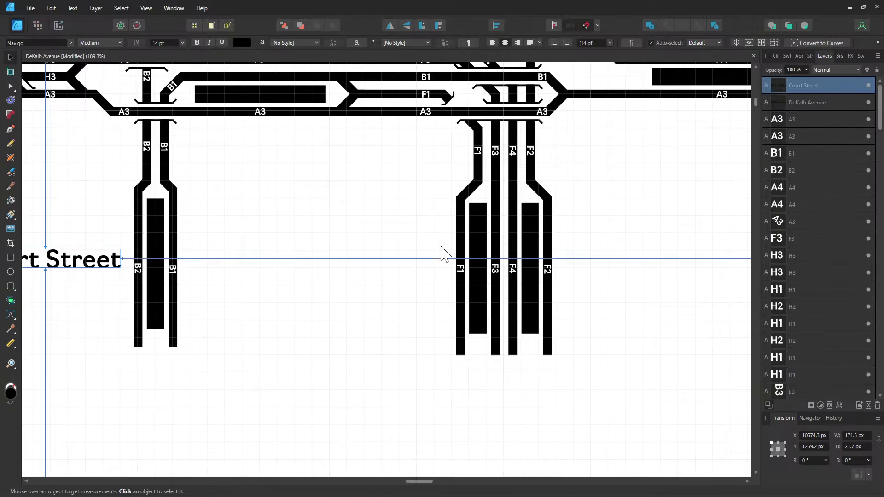
# - Copy the Court Street label beside the lower F2 track at X 11265.7 px, Y 1280 px, and lower the original to Y 1280 px
pyautogui.moveTo(94, 260); pyautogui.dragTo(689, 275)
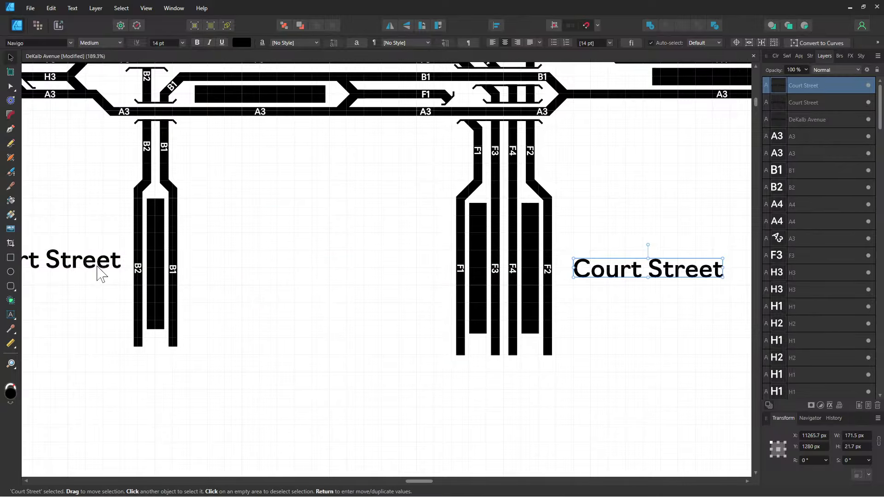
pyautogui.moveTo(101, 276); pyautogui.dragTo(103, 269)
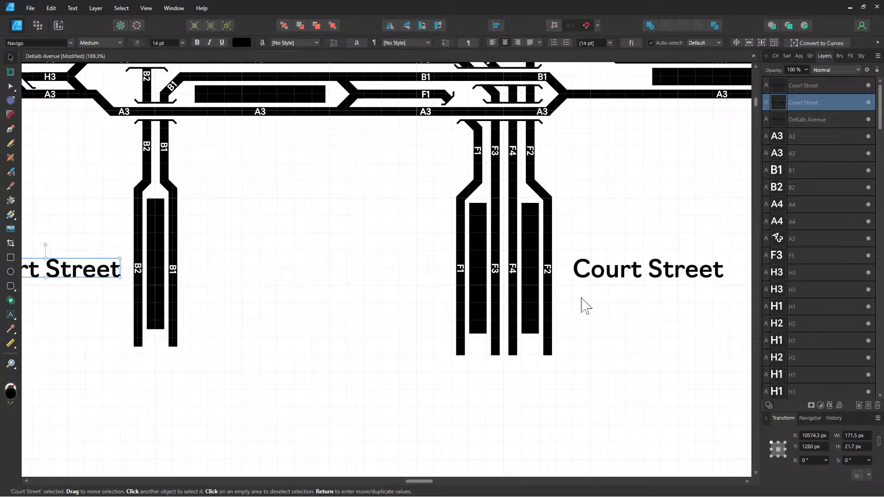
# - Change the copied Court Street label beside the F2 track to Atlantic Avenue-Barclays Center, broken onto two lines after the hyphen
pyautogui.doubleClick(629, 274)
pyautogui.hotkey('ctrl', 'a')
pyautogui.write('Atlanti')
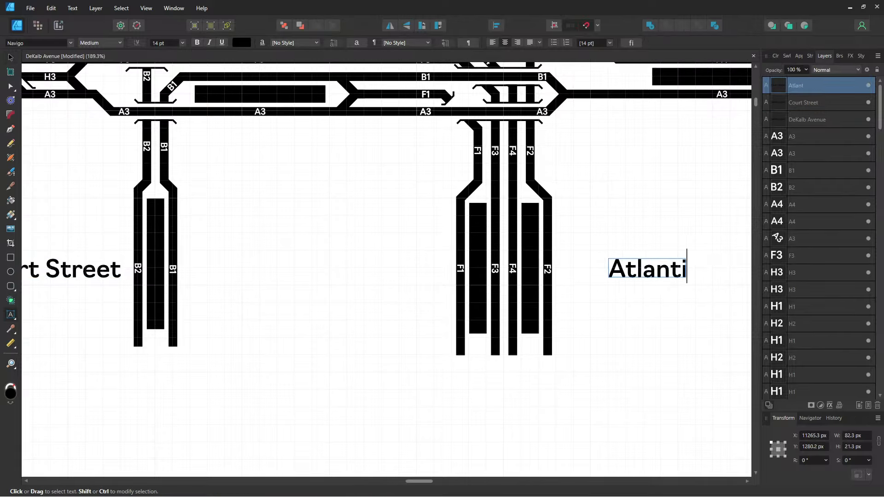
pyautogui.write('c Avenue-')
pyautogui.press('Return')
pyautogui.write('Bar')
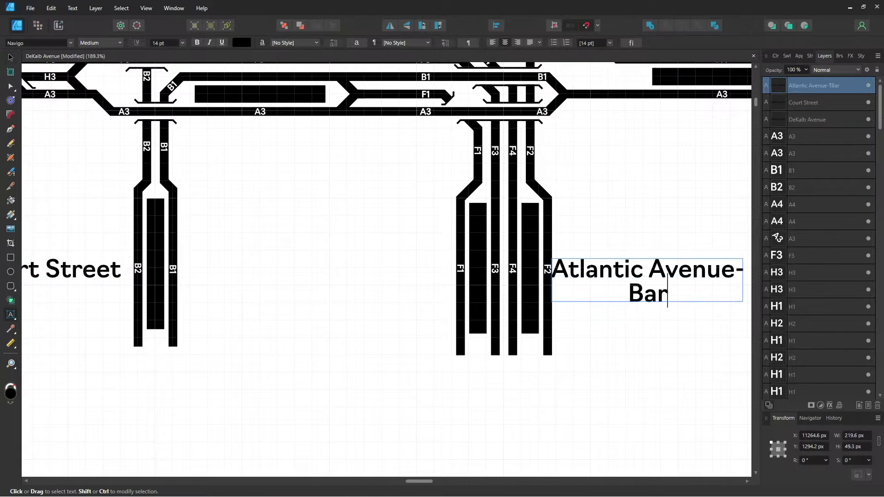
pyautogui.write('clays Center')
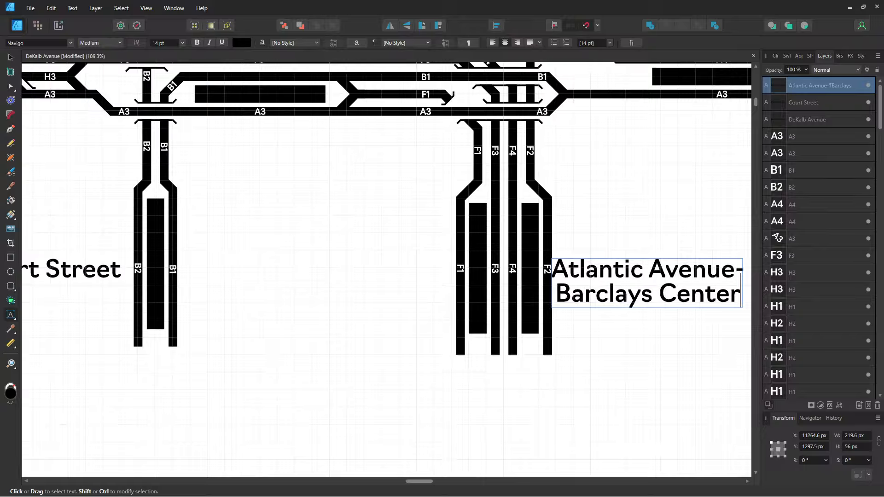
# - Left-align the Atlantic Avenue-Barclays Center label and move it clear of the F2 track, at X 11289.8 px, Y 1280 px
pyautogui.press('Escape')
pyautogui.click(10, 57)
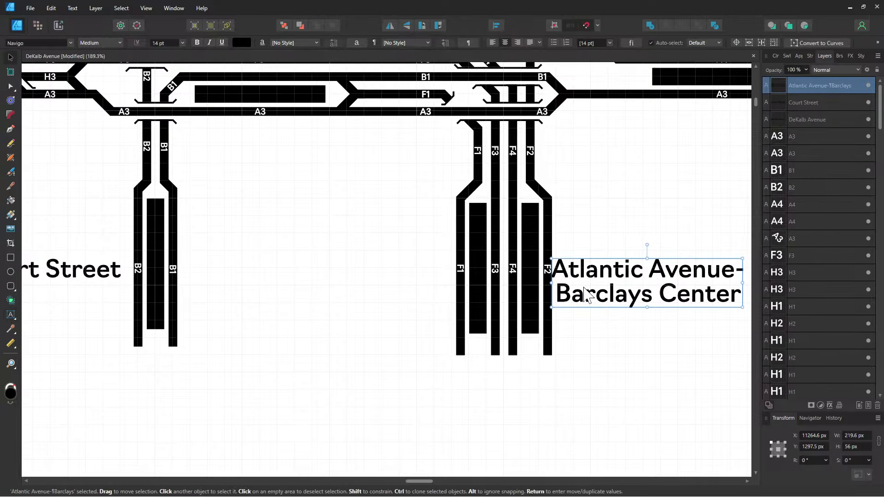
pyautogui.moveTo(584, 295); pyautogui.dragTo(614, 277)
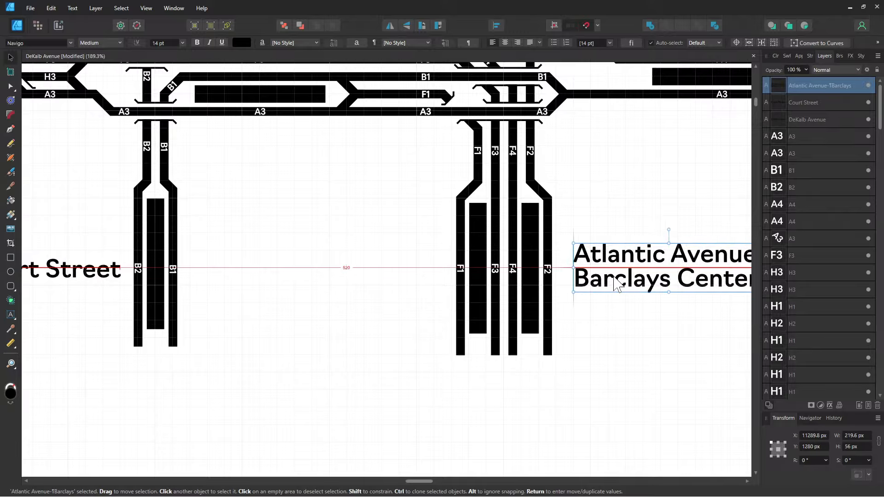
# - Duplicate the Atlantic Avenue-Barclays Center label, centre its text and place it above the far-right A4 track at X 11349.8 px, Y 998 px
pyautogui.scroll(-4, 618, 259)
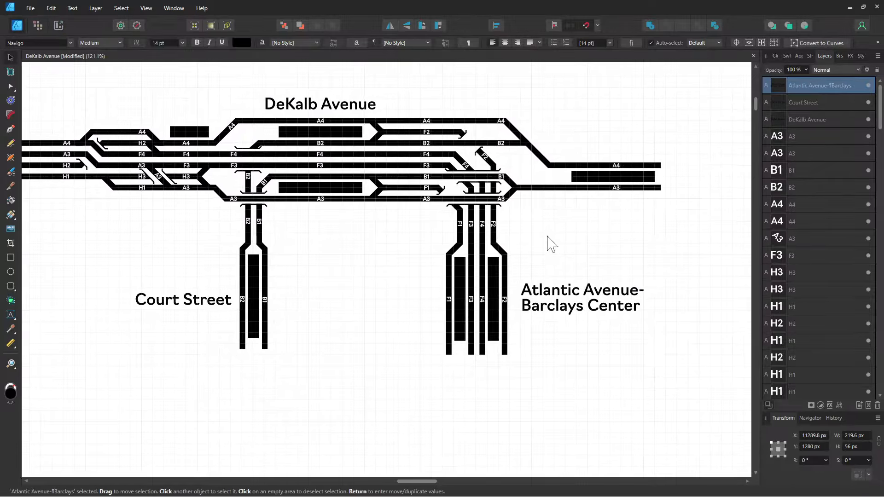
pyautogui.scroll(2, 579, 249)
pyautogui.hscroll(3, 588, 275)
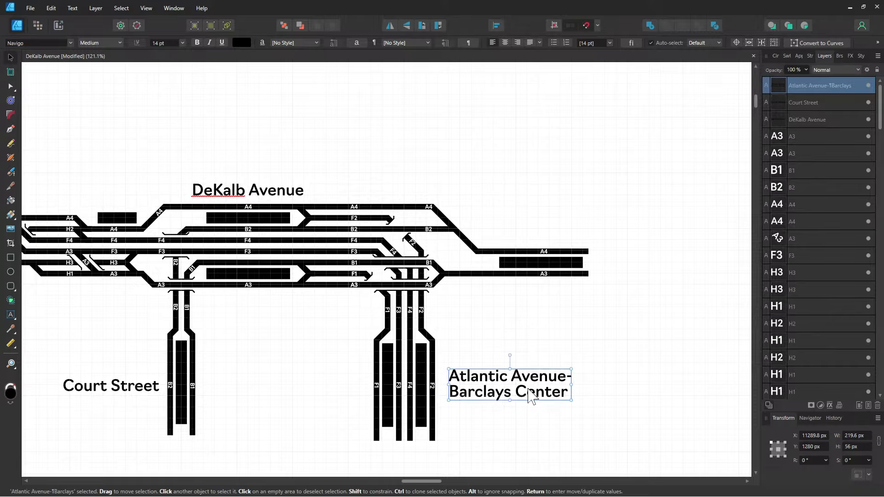
pyautogui.hotkey('ctrl', 'j')
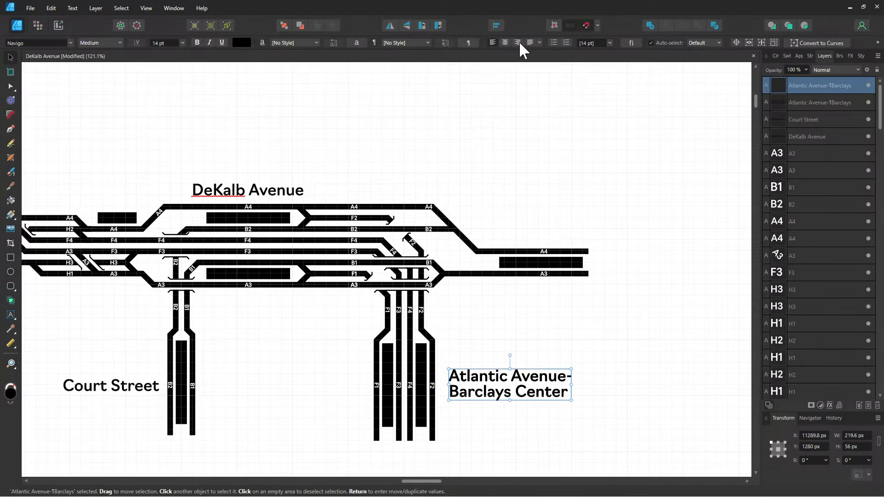
pyautogui.moveTo(525, 393); pyautogui.dragTo(556, 231)
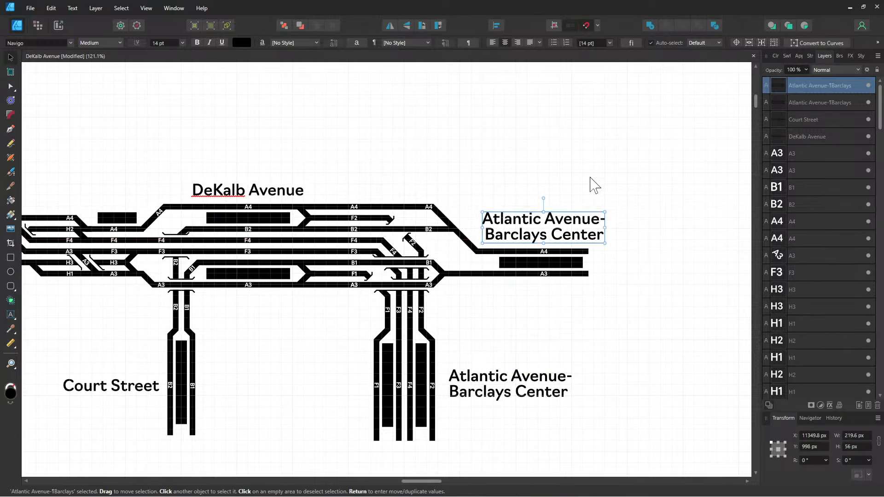
pyautogui.click(591, 180)
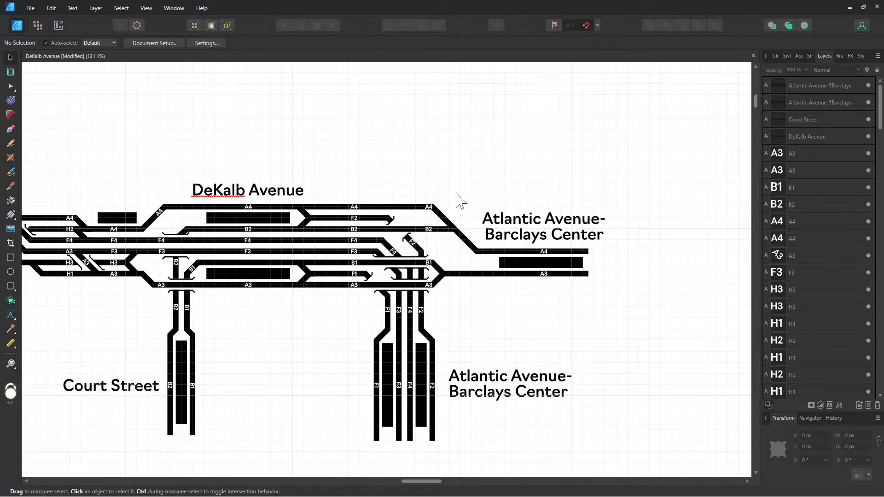
# - Copy the DeKalb Avenue title to the right of the B4 track's vertical platform, at about X 10299 px, Y 881 px
pyautogui.hscroll(-10, 451, 188)
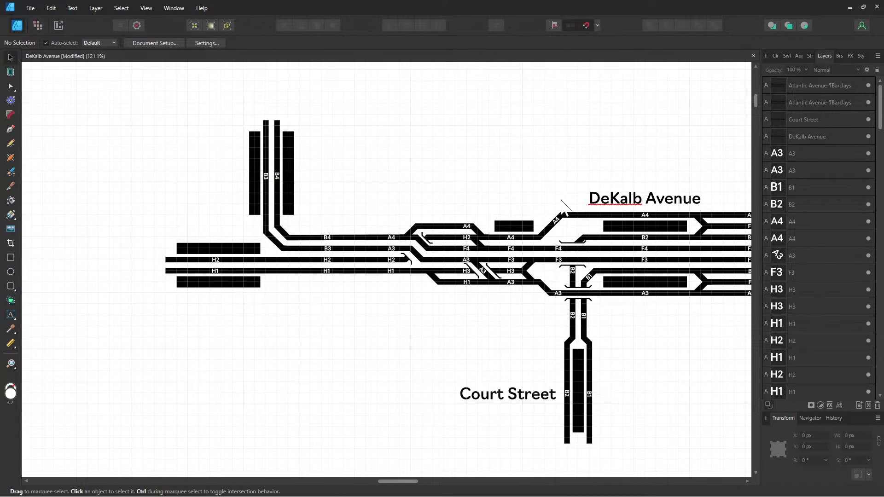
pyautogui.click(603, 199)
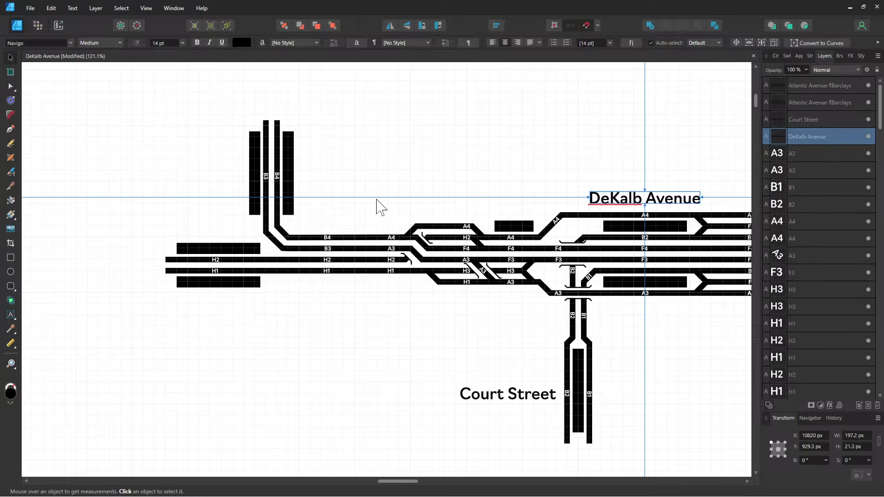
pyautogui.moveTo(594, 198); pyautogui.dragTo(319, 175)
# - Change the copied title beside the B4 platform to Grand Street
pyautogui.press('t')
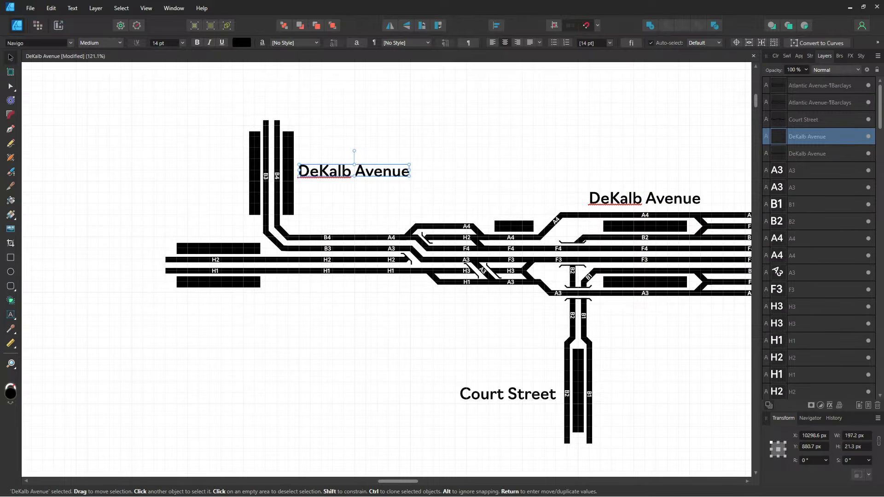
pyautogui.tripleClick(318, 171)
pyautogui.write('Grand Strteet')
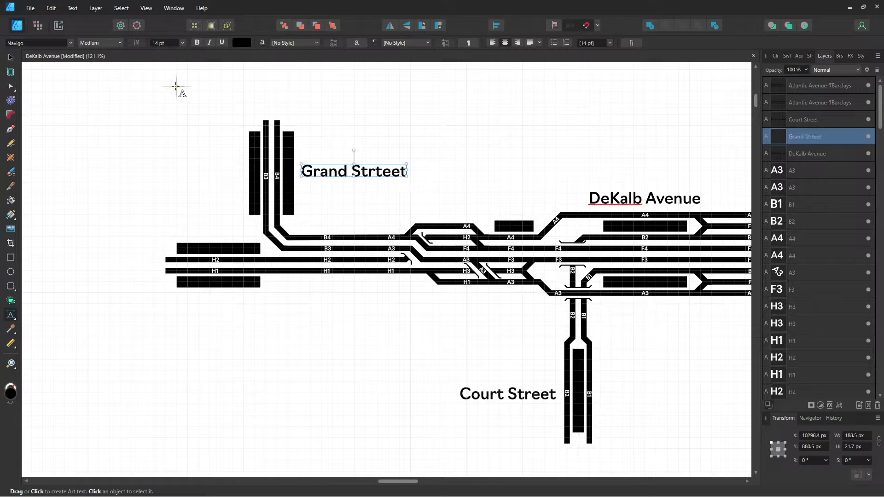
pyautogui.press('BackSpace')
pyautogui.press('BackSpace')
pyautogui.press('BackSpace')
pyautogui.press('BackSpace')
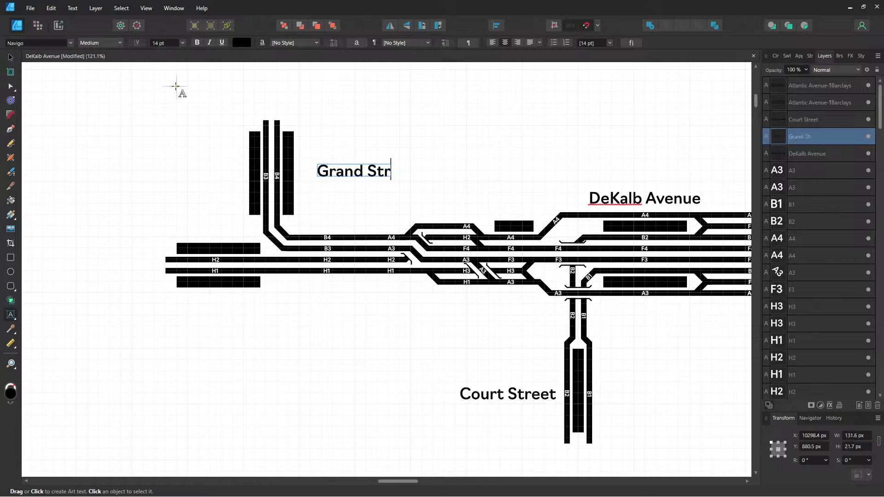
pyautogui.write('eet')
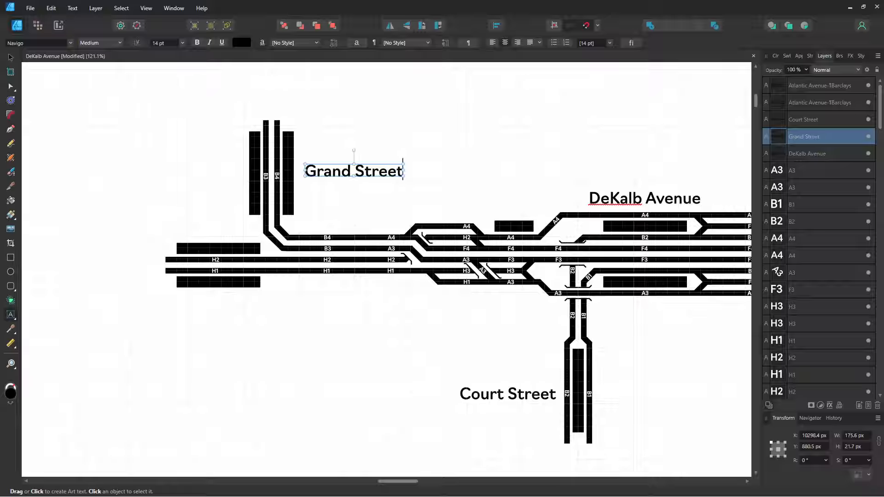
# - Move the Grand Street label closer to the B4 platform, at X 10287.8 px, Y 879.2 px
pyautogui.click(11, 57)
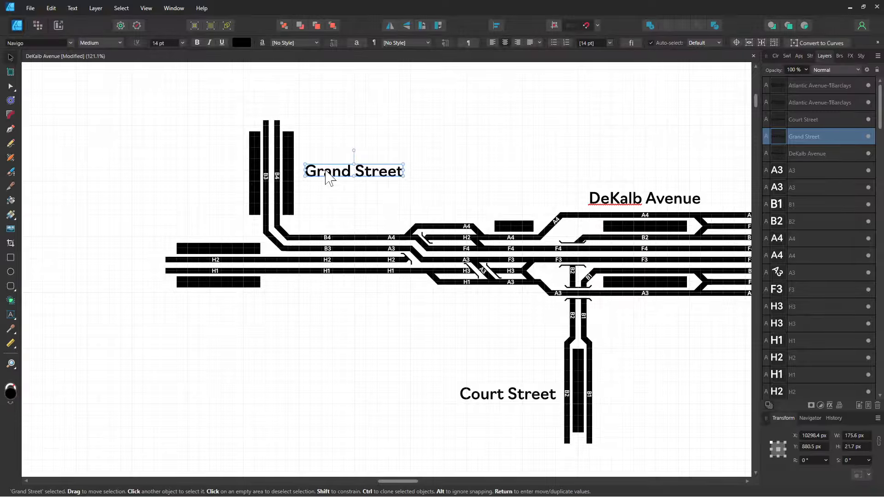
pyautogui.moveTo(327, 175); pyautogui.dragTo(321, 172)
pyautogui.press('alt')
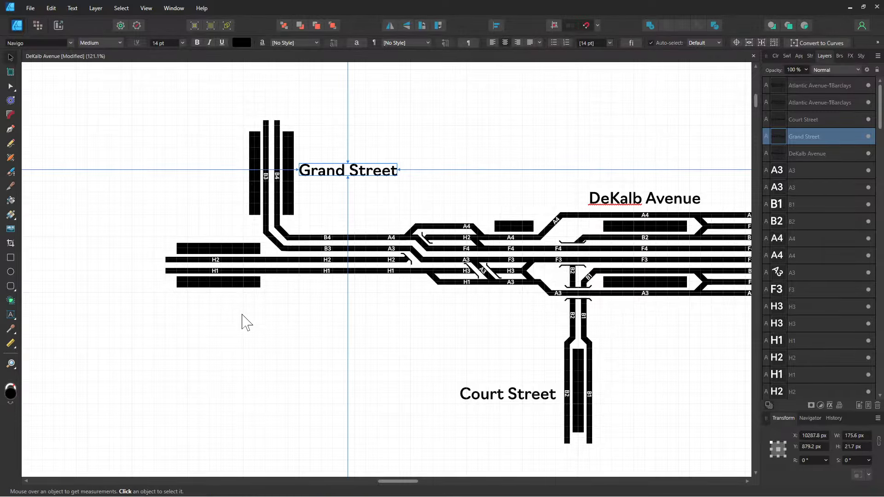
# - Copy the Grand Street label below the lower H1 platform at X 10052.2 px, Y 1109.2 px, and change its text to Canal Street
pyautogui.moveTo(214, 337); pyautogui.dragTo(330, 306)
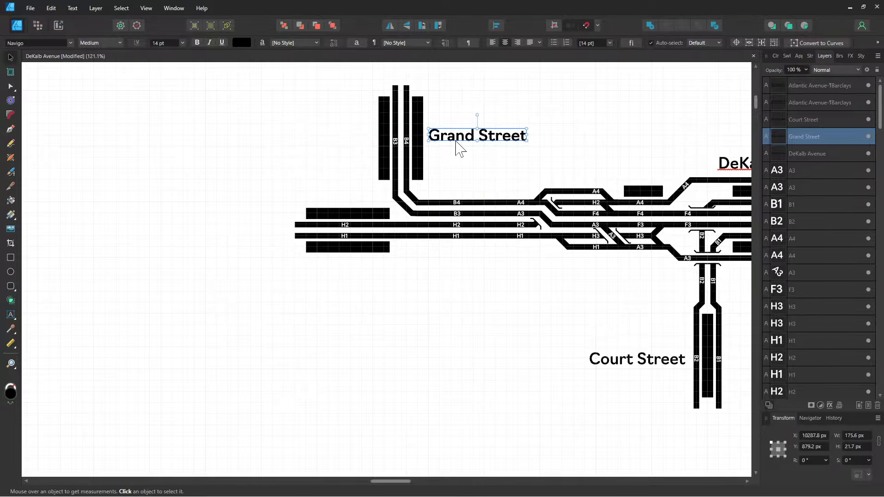
pyautogui.moveTo(457, 142); pyautogui.dragTo(325, 269)
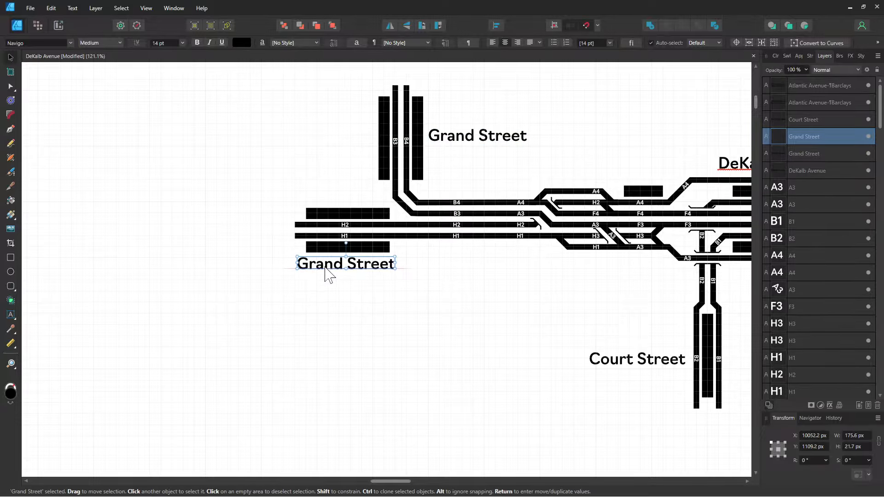
pyautogui.doubleClick(339, 263)
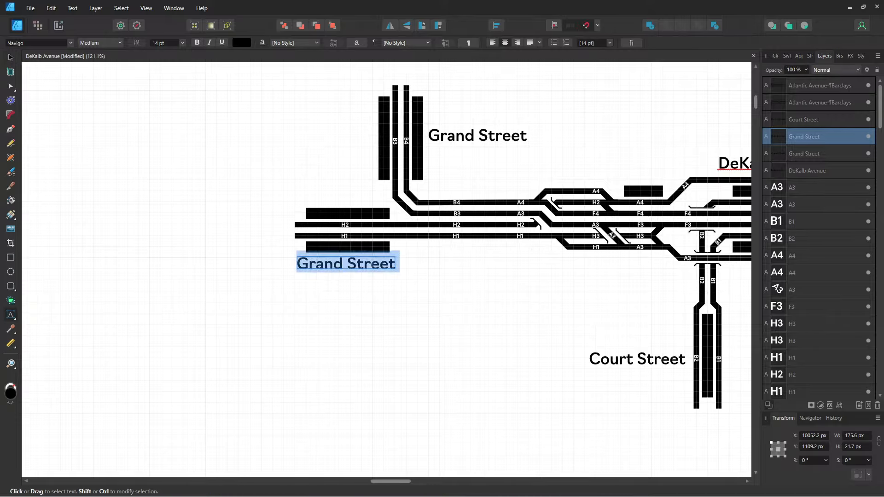
pyautogui.write('Cana')
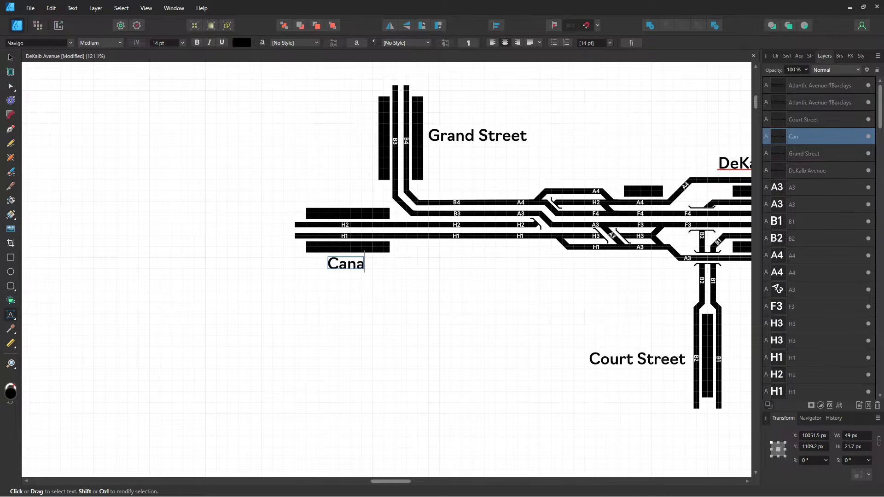
pyautogui.write('l Strree')
pyautogui.press('BackSpace')
pyautogui.press('BackSpace')
pyautogui.press('BackSpace')
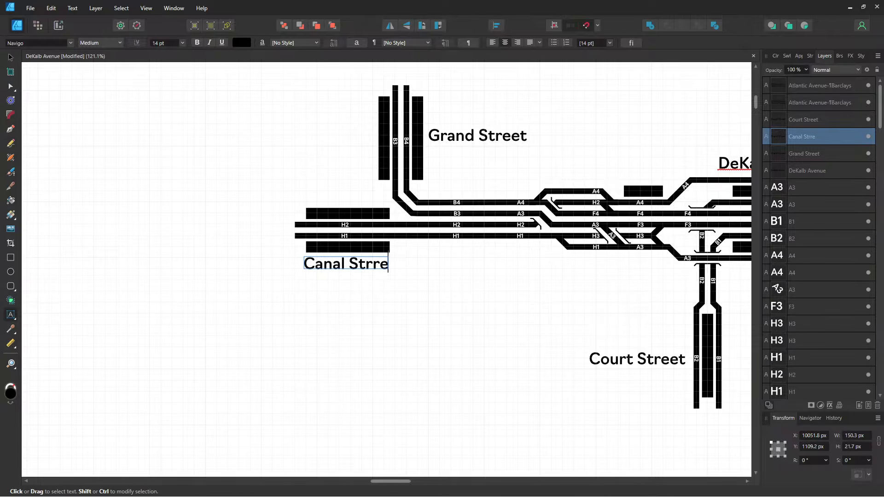
pyautogui.write('eet')
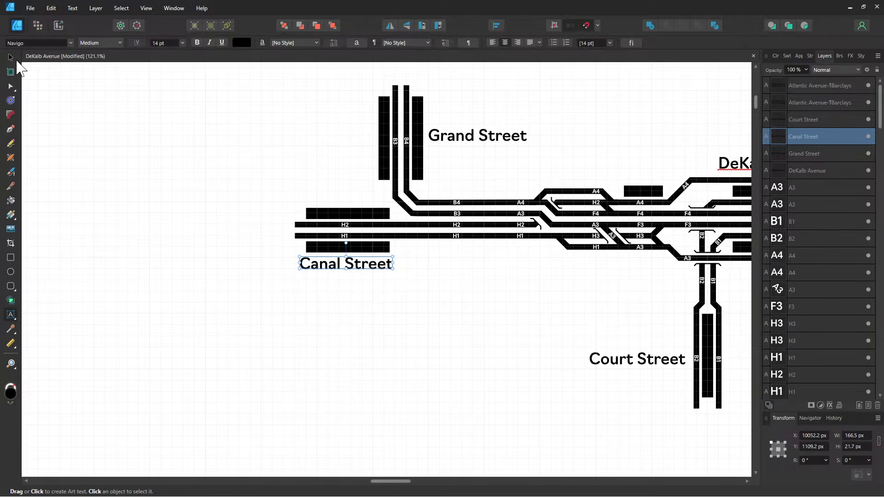
pyautogui.click(10, 57)
pyautogui.click(483, 295)
# - Review the station names and track labels across the whole map, from Atlantic Avenue-Barclays Center to Canal Street
pyautogui.hscroll(10, 483, 295)
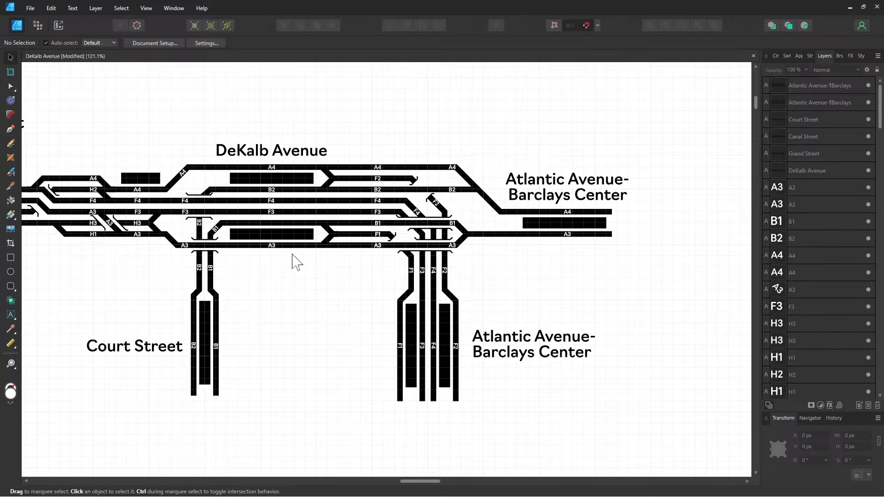
pyautogui.moveTo(292, 254); pyautogui.dragTo(403, 262)
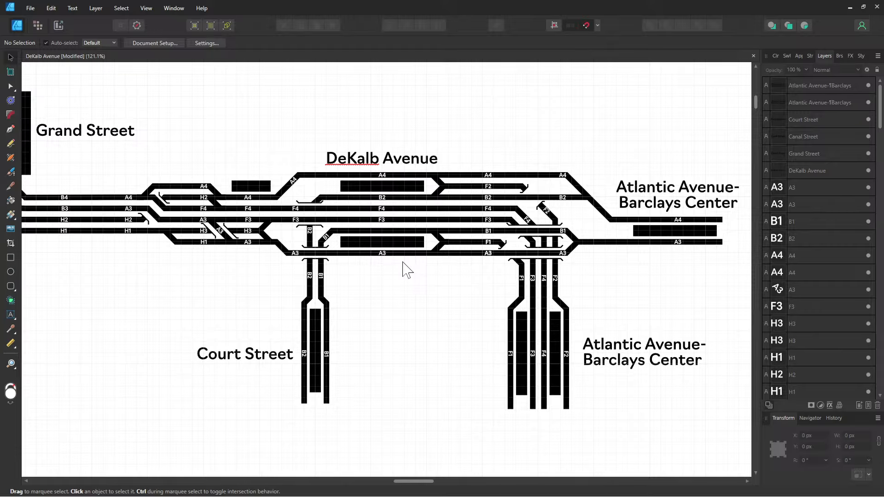
pyautogui.moveTo(402, 261); pyautogui.dragTo(574, 260)
pyautogui.moveTo(279, 279); pyautogui.dragTo(366, 275)
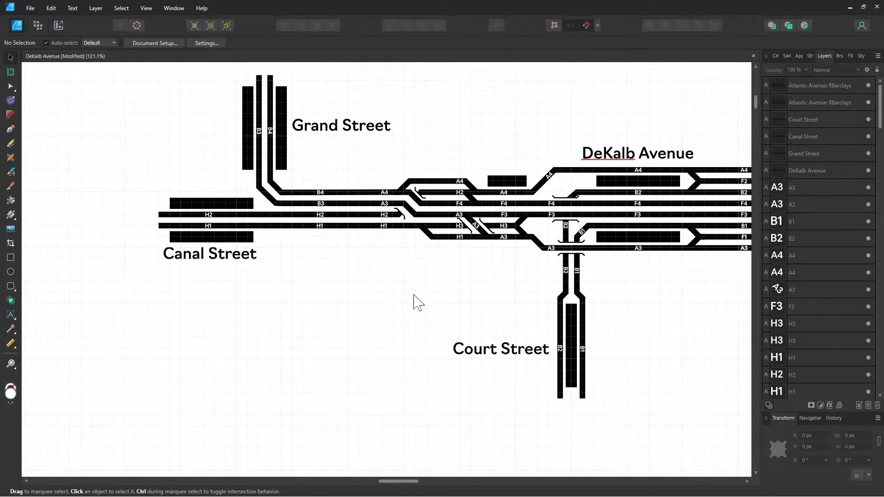
pyautogui.scroll(1, 389, 239)
pyautogui.hscroll(3, 403, 314)
pyautogui.hscroll(3, 511, 289)
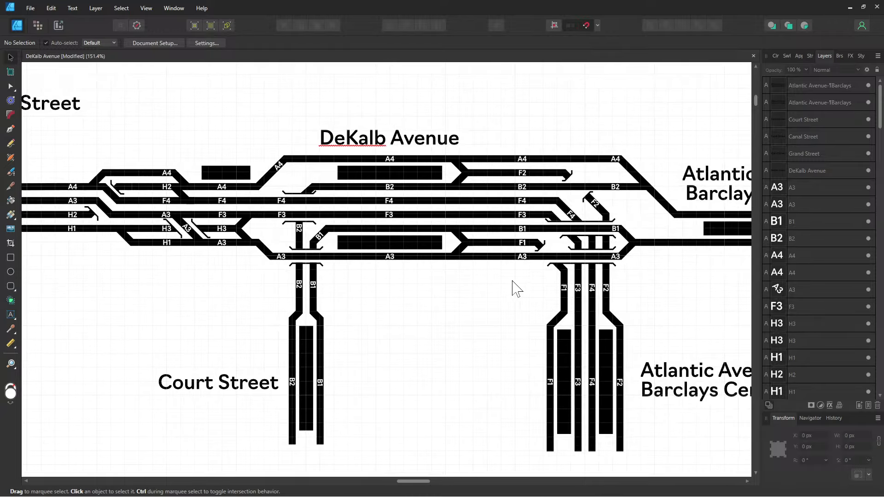
pyautogui.scroll(1, 422, 280)
pyautogui.hscroll(-5, 367, 290)
pyautogui.hscroll(-10, 309, 257)
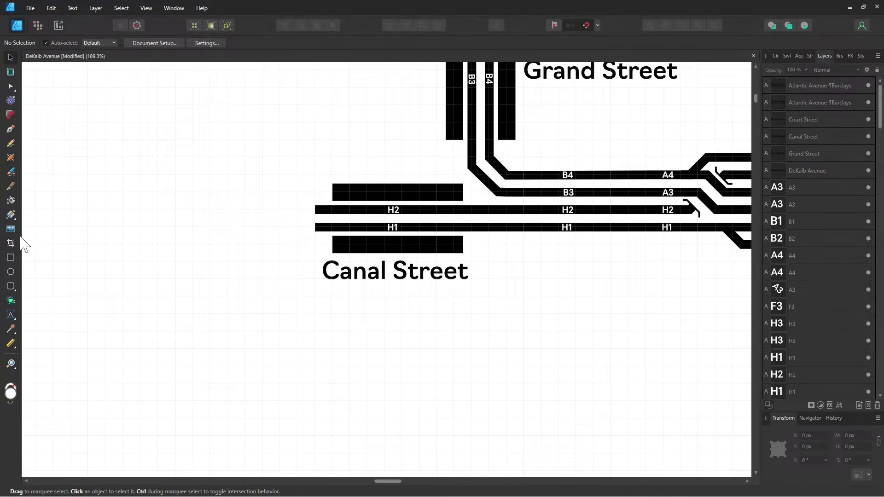
# - Start a new art text object in the empty area west of the Canal Street tracks with a 7 pt font size
pyautogui.click(11, 314)
pyautogui.moveTo(131, 276); pyautogui.dragTo(131, 228)
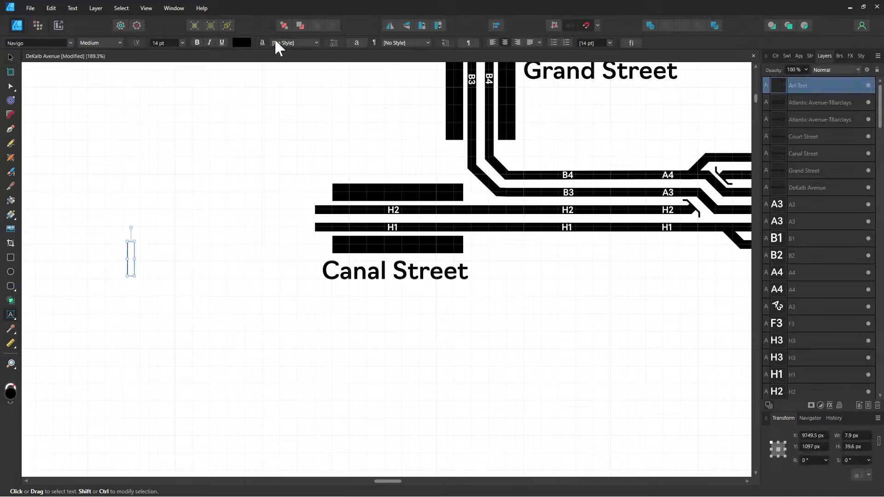
pyautogui.click(181, 42)
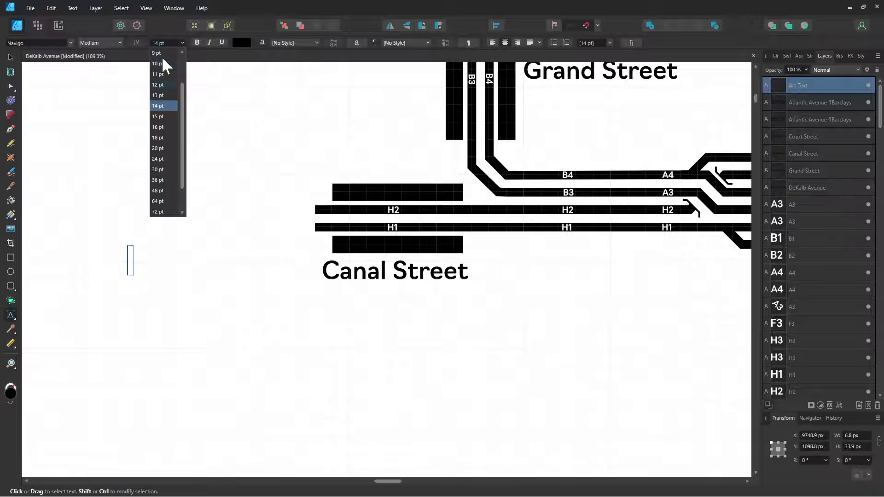
pyautogui.click(163, 63)
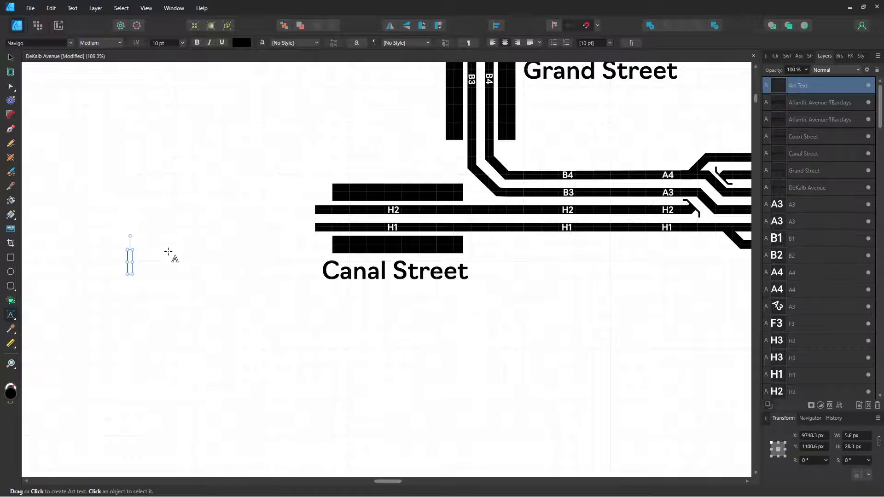
pyautogui.click(181, 43)
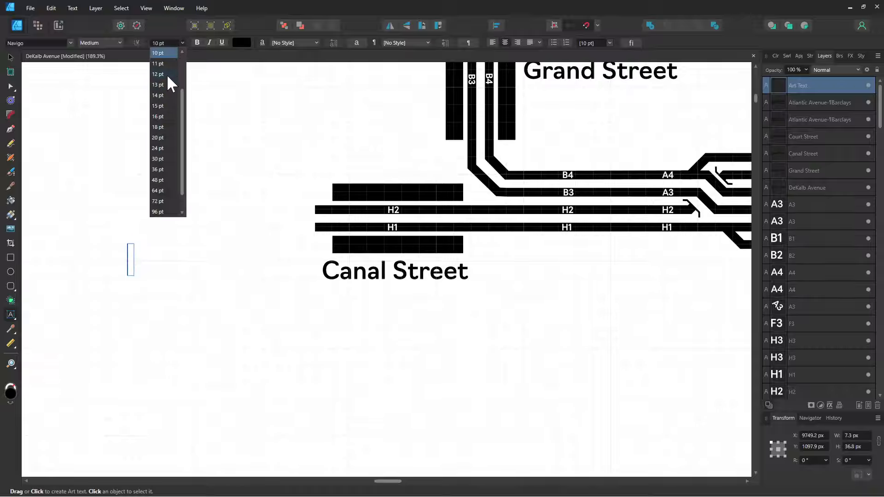
pyautogui.scroll(2, 166, 74)
pyautogui.click(162, 56)
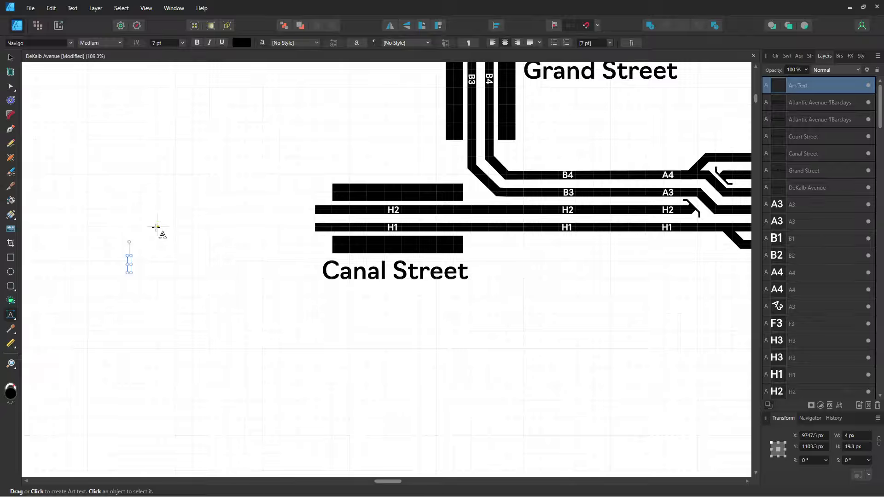
# - Enter the label text "BMT Broadway Line to 57th Street-Seventh Avenue", broken into two lines before "57th"
pyautogui.write('BMT Broadway Line')
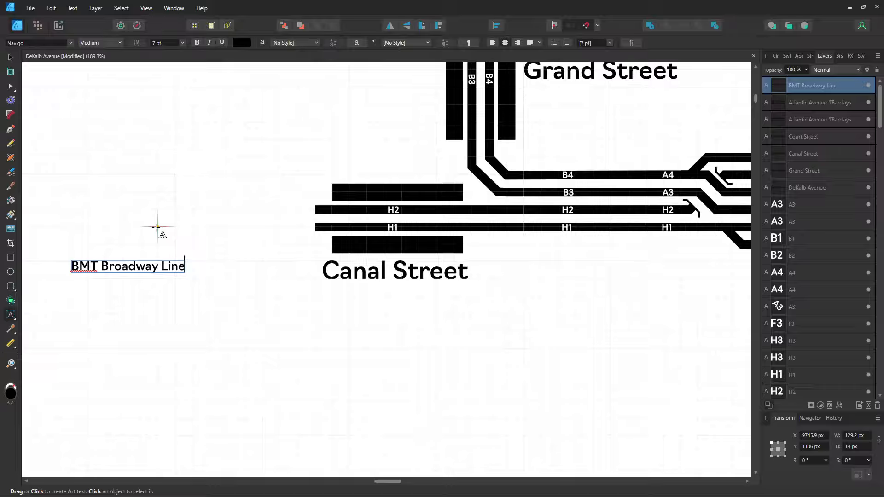
pyautogui.write('to')
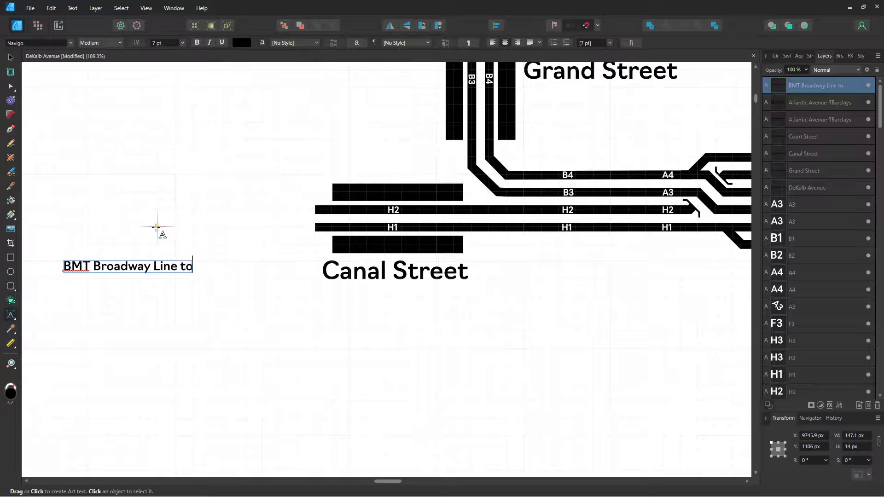
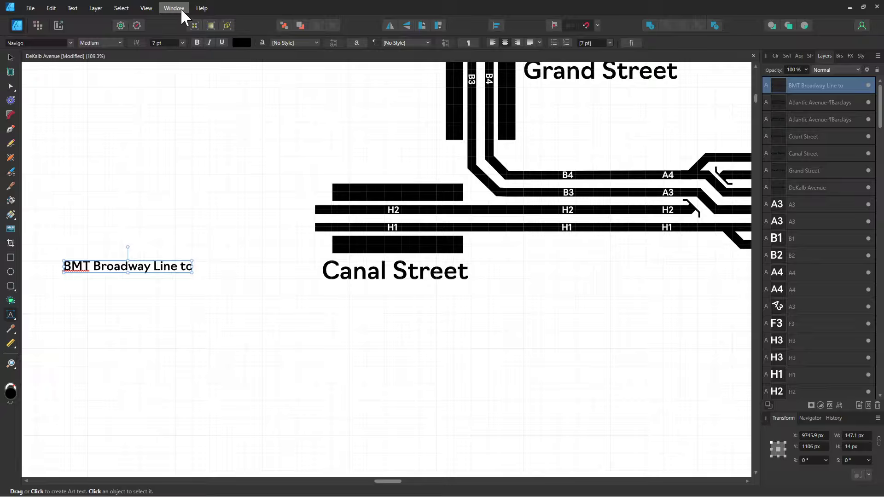
pyautogui.write('57th STreet-')
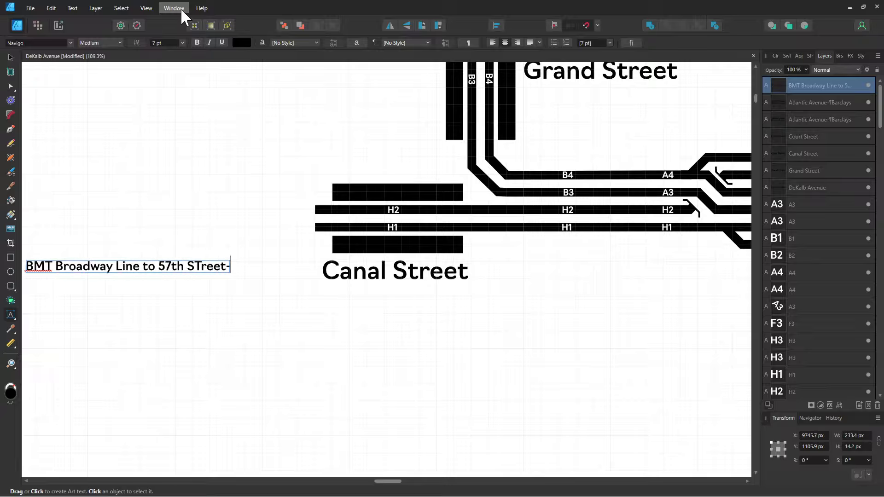
pyautogui.press('BackSpace')
pyautogui.press('BackSpace')
pyautogui.press('BackSpace')
pyautogui.press('BackSpace')
pyautogui.press('BackSpace')
pyautogui.press('BackSpace')
pyautogui.write('tr')
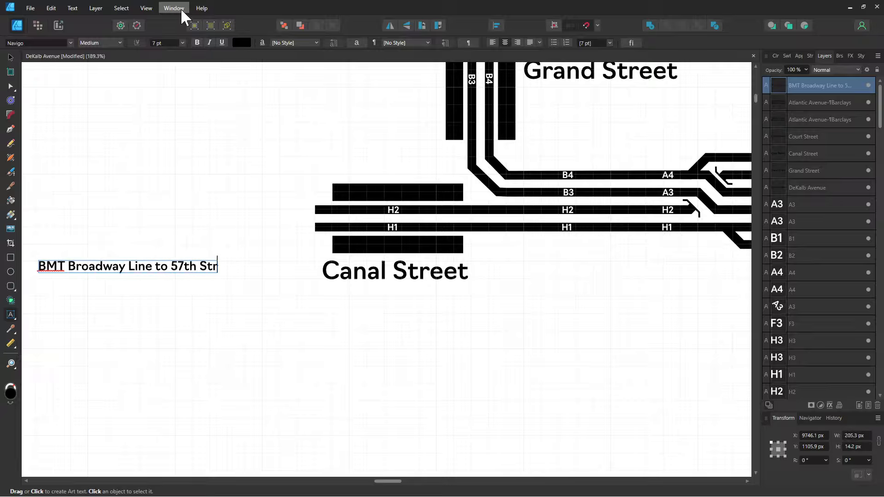
pyautogui.write('eet-Seventh Avenue')
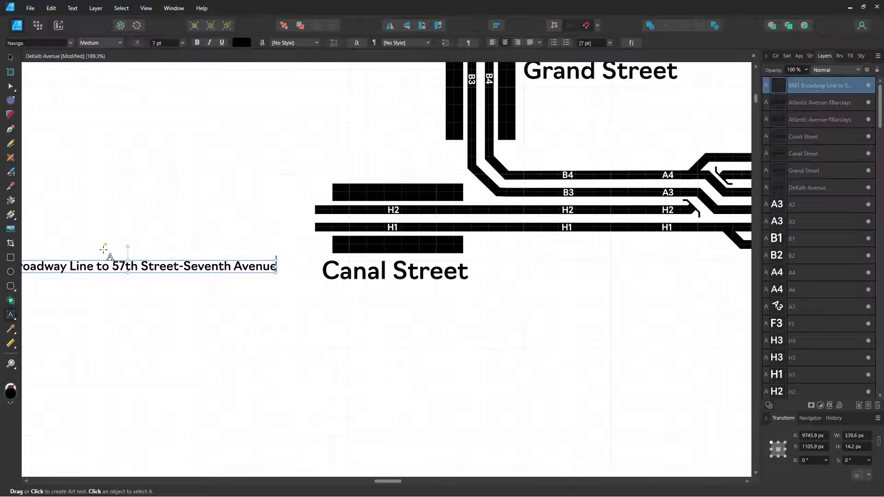
pyautogui.click(112, 266)
pyautogui.press('Return')
pyautogui.press('Escape')
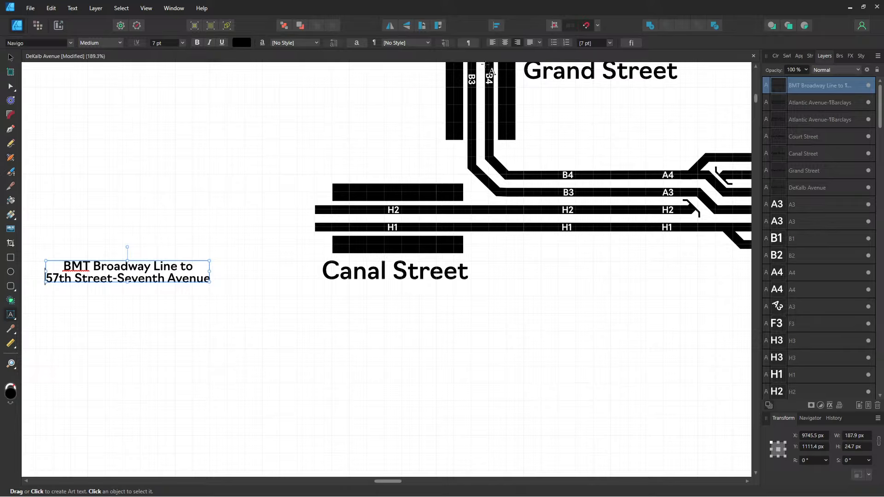
# - Right-align the BMT Broadway Line label and move it beside the ends of tracks H2 and H1, at X 9856 px, Y 1050 px
pyautogui.click(11, 57)
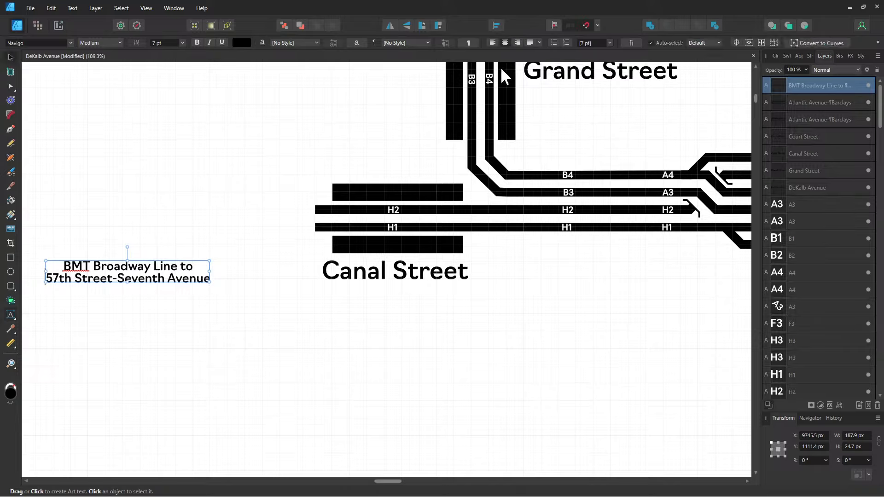
pyautogui.click(529, 42)
pyautogui.click(517, 42)
pyautogui.moveTo(165, 273); pyautogui.dragTo(263, 221)
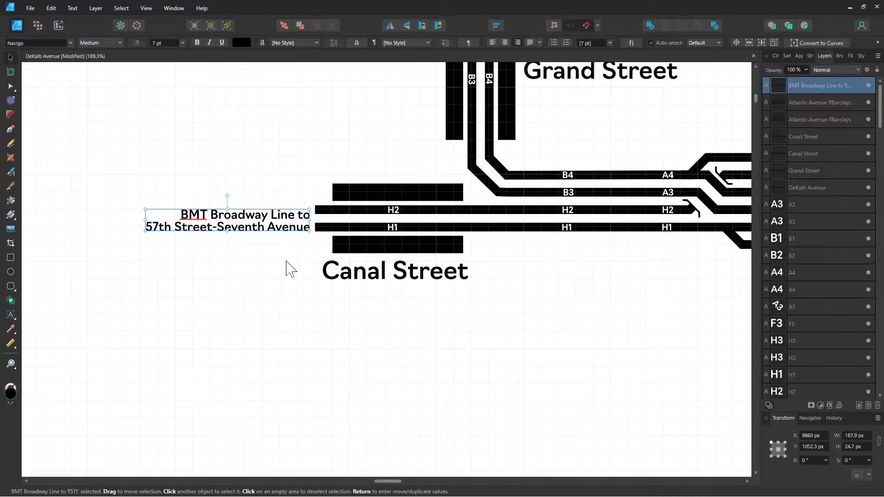
pyautogui.scroll(3, 288, 269)
pyautogui.moveTo(311, 193)
pyautogui.mouseDown()
pyautogui.moveTo(310, 182)
pyautogui.moveTo(305, 193)
pyautogui.mouseUp()
pyautogui.scroll(-3, 296, 276)
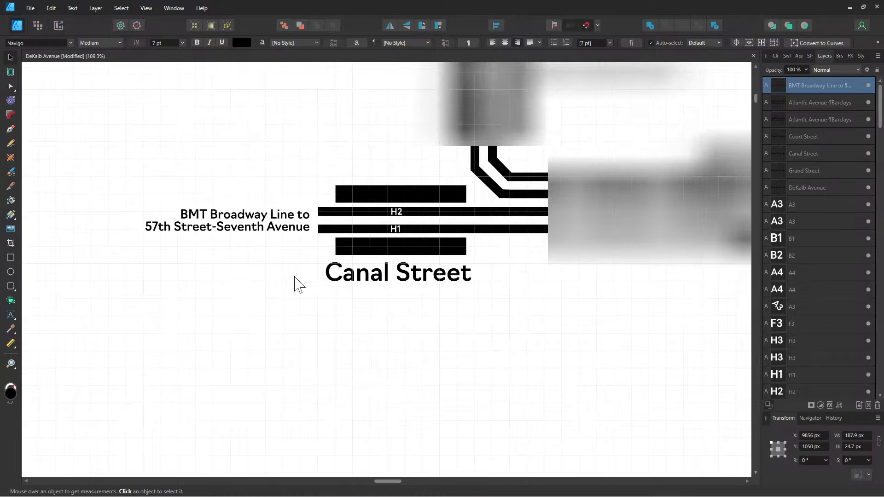
# - Copy the BMT Broadway Line label beside the upper end of track B3 at Grand Street, at X 10026 px, Y 792.3 px
pyautogui.moveTo(320, 273); pyautogui.dragTo(256, 369)
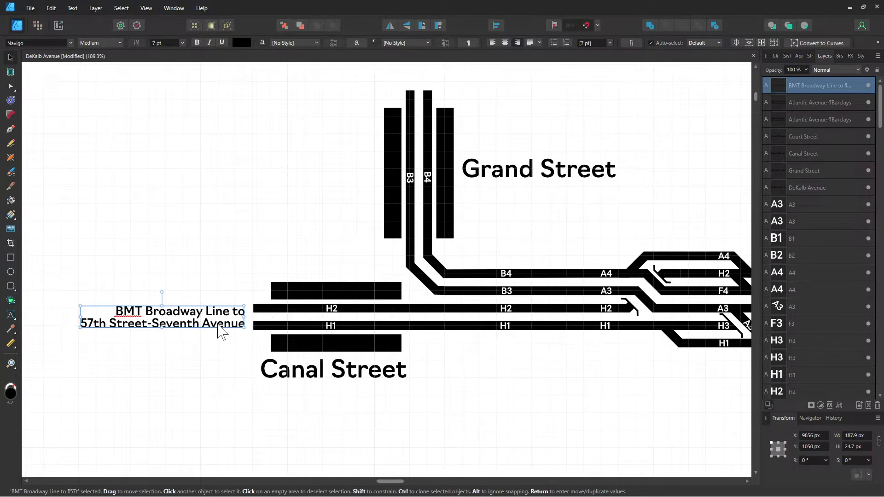
pyautogui.press('alt')
pyautogui.moveTo(329, 172); pyautogui.dragTo(338, 229)
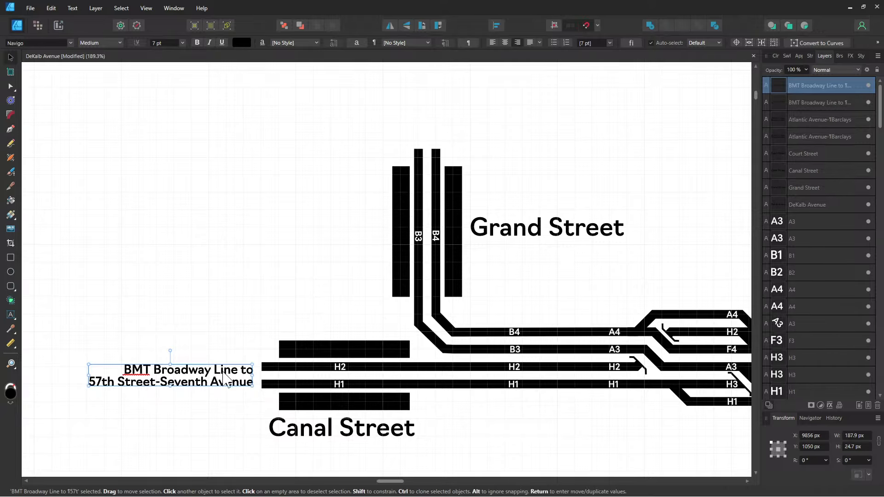
pyautogui.moveTo(220, 374); pyautogui.dragTo(367, 150)
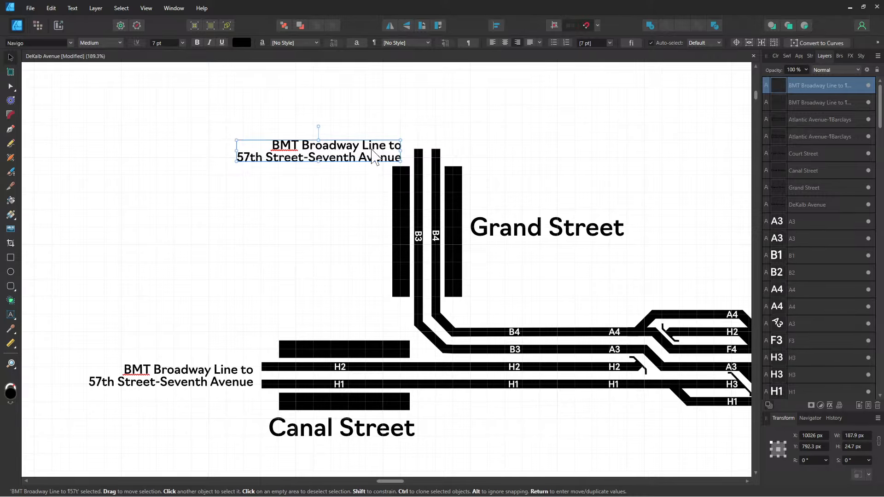
# - Replace the text of the copied label near Grand Street with "Chrystie Street Connection/IND Sixth Avenue Line to"
pyautogui.doubleClick(371, 146)
pyautogui.hotkey('ctrl', 'a')
pyautogui.write('Chr')
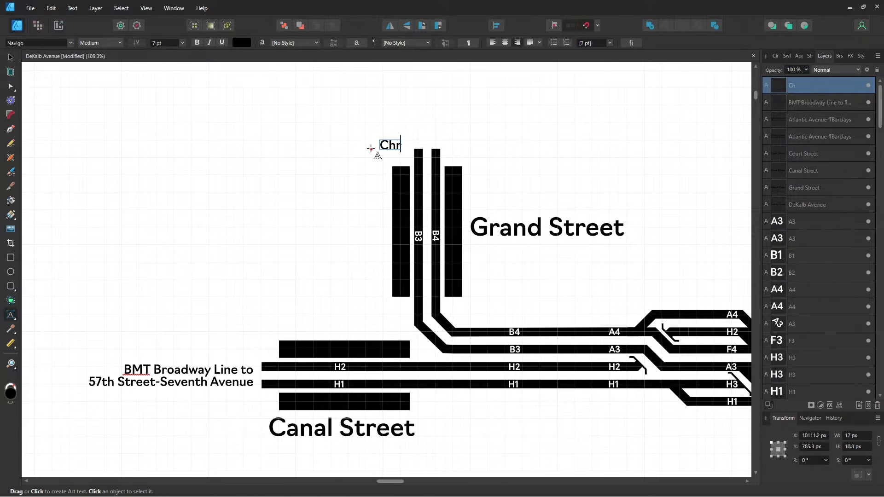
pyautogui.write('ystie Str')
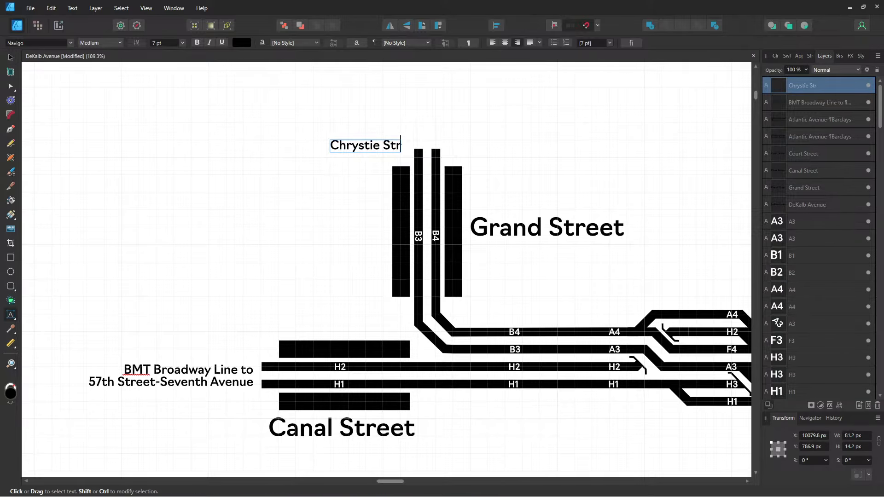
pyautogui.write('eet Connection')
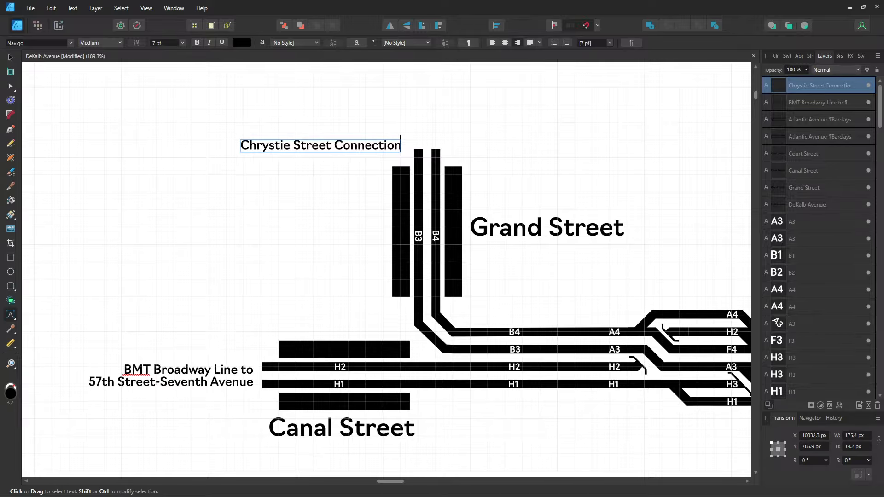
pyautogui.write(' to')
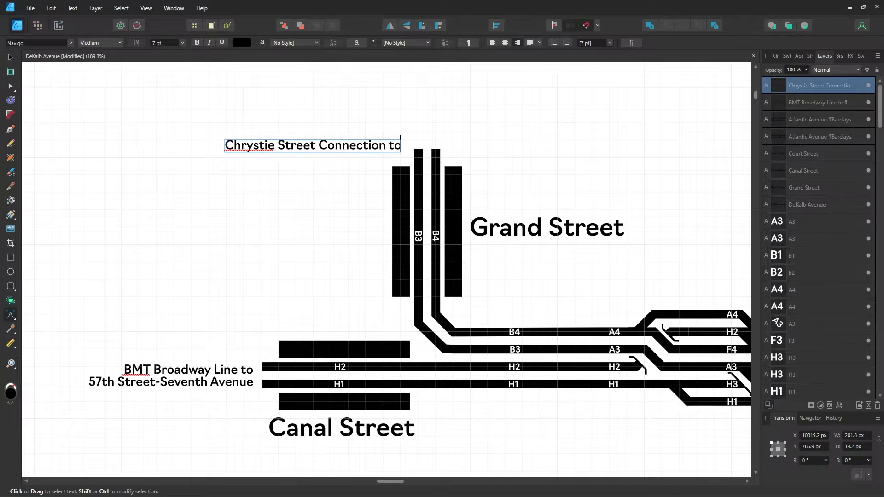
pyautogui.press('BackSpace')
pyautogui.press('BackSpace')
pyautogui.press('BackSpace')
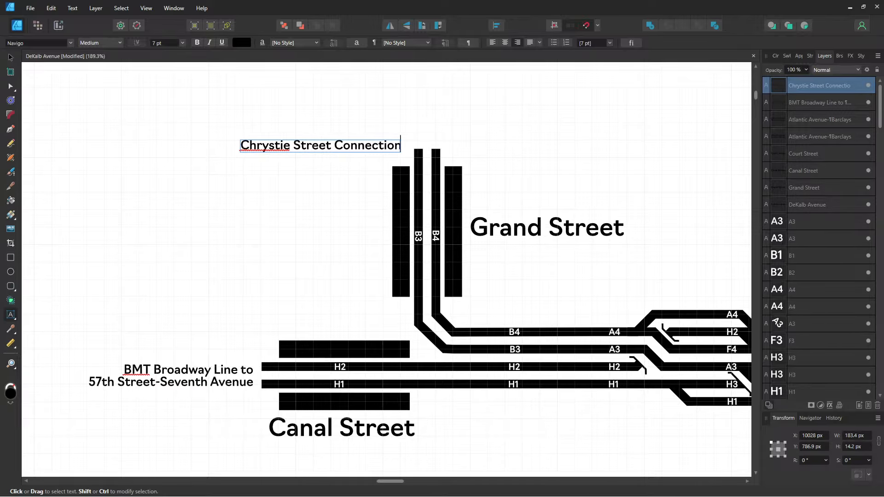
pyautogui.write('/IN')
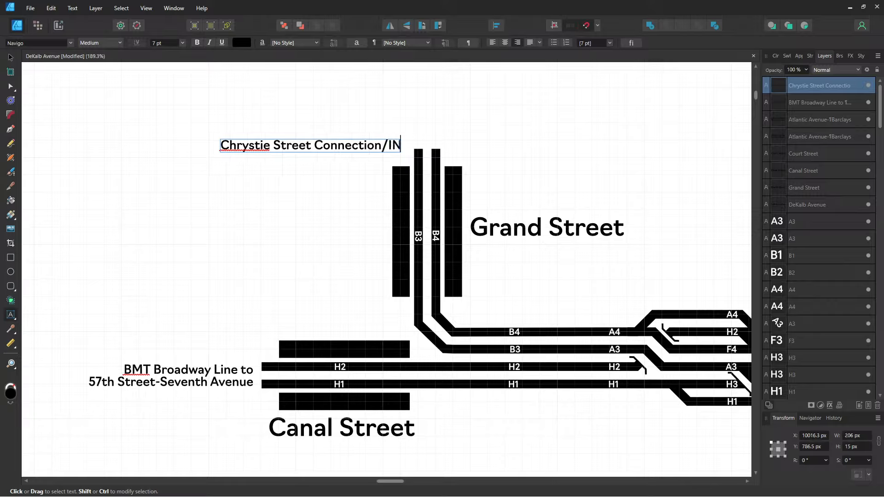
pyautogui.write('D Sixth Avenue Line to')
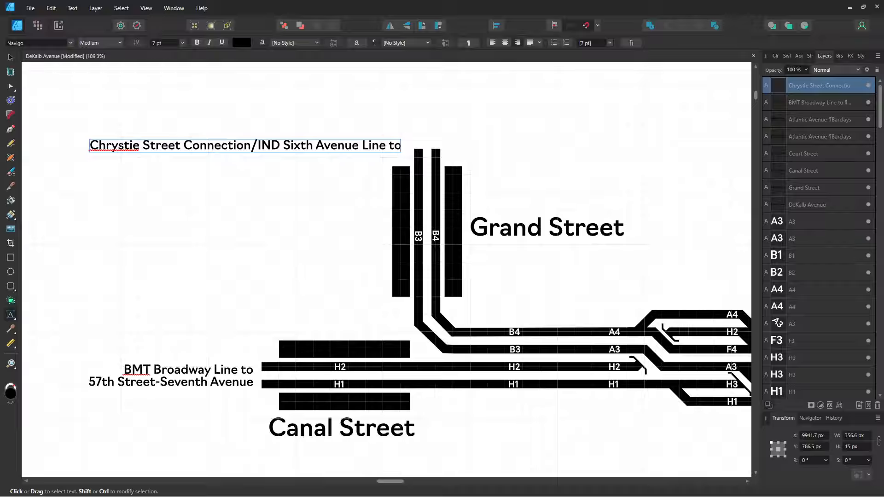
# - Add a second line reading "47th-50th Streets-Rockefeller Center" to the Chrystie Street Connection label
pyautogui.press('Return')
pyautogui.write('47th-50th Str')
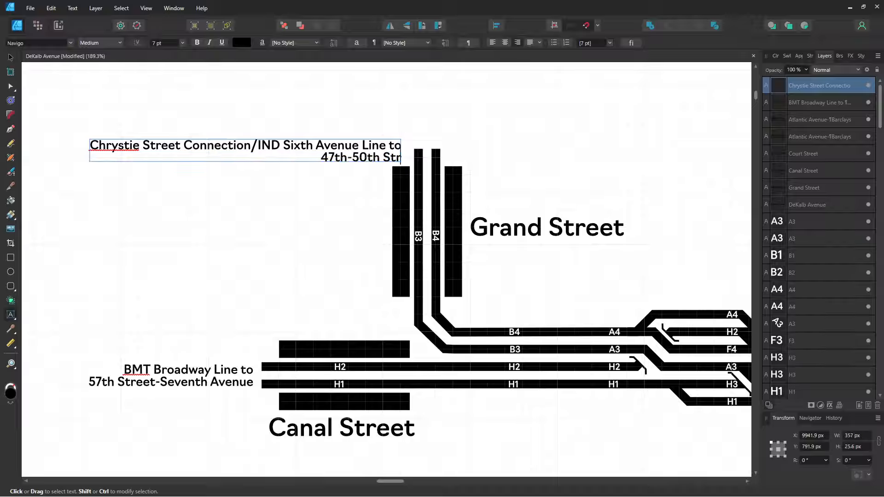
pyautogui.write('eets-Rockefelle')
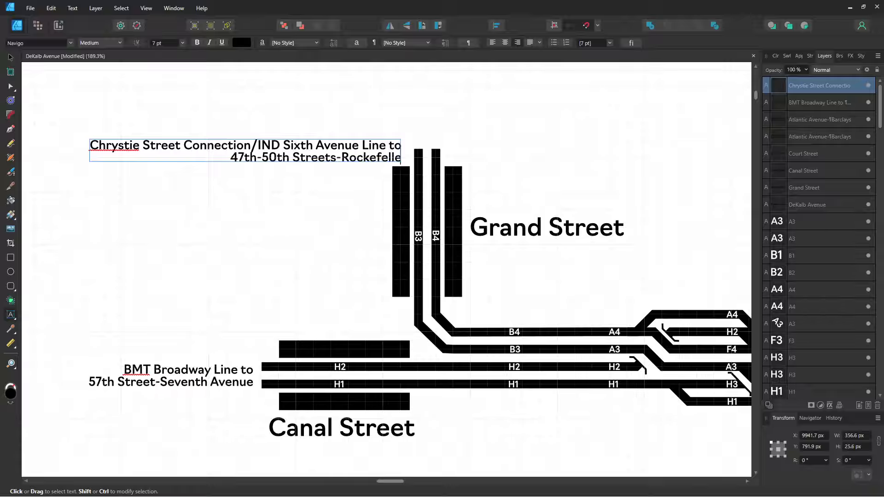
pyautogui.write('r Center')
pyautogui.press('Escape')
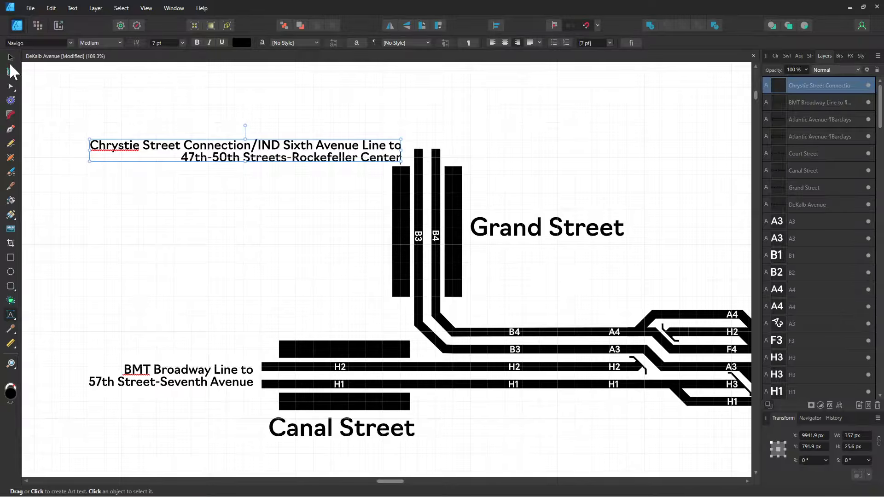
pyautogui.press('v')
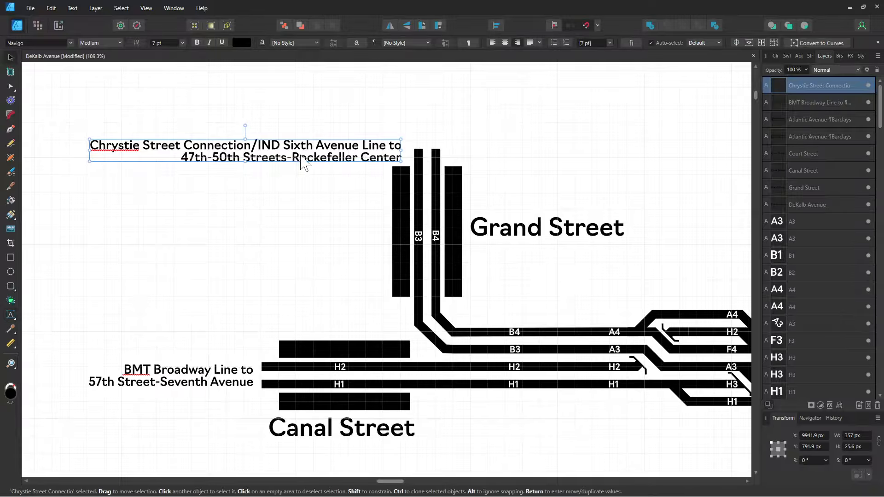
pyautogui.click(484, 165)
pyautogui.scroll(-2, 499, 164)
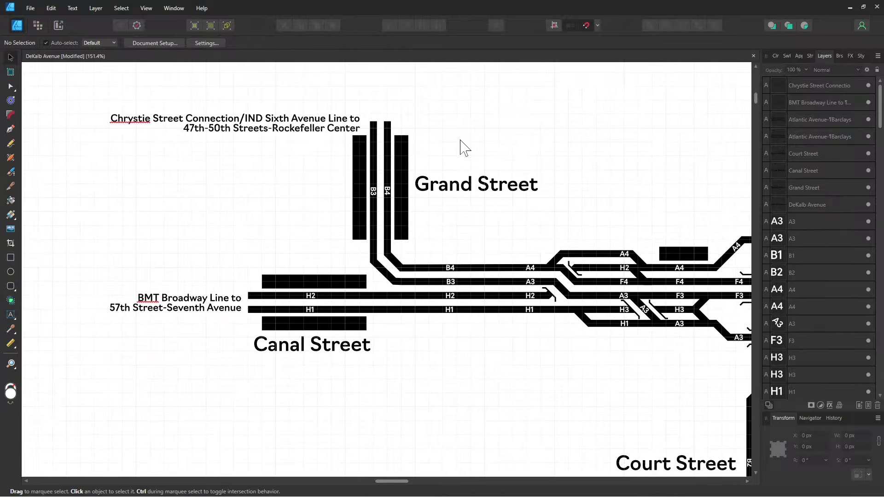
# - Copy the Chrystie Street Connection label below the Court Street title, beside the end of track B2, at X 10481.5 px, Y 1357.2 px
pyautogui.click(313, 132)
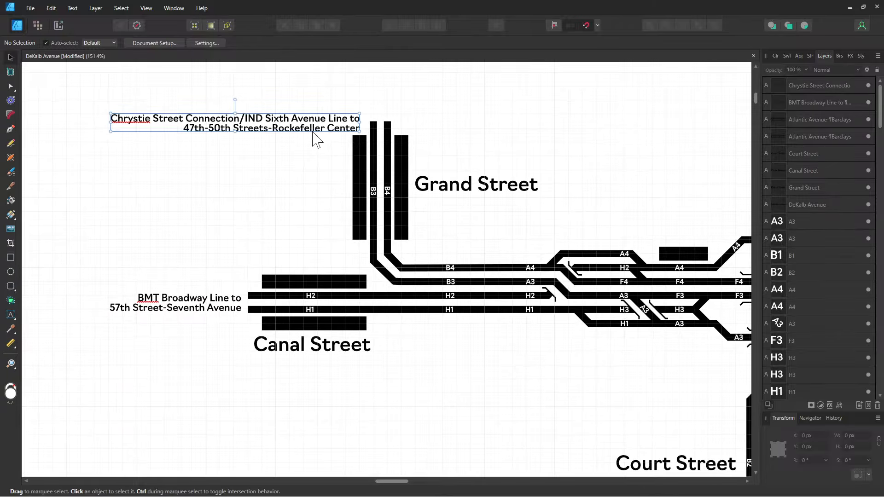
pyautogui.moveTo(313, 133); pyautogui.dragTo(313, 131)
pyautogui.moveTo(560, 334); pyautogui.dragTo(320, 263)
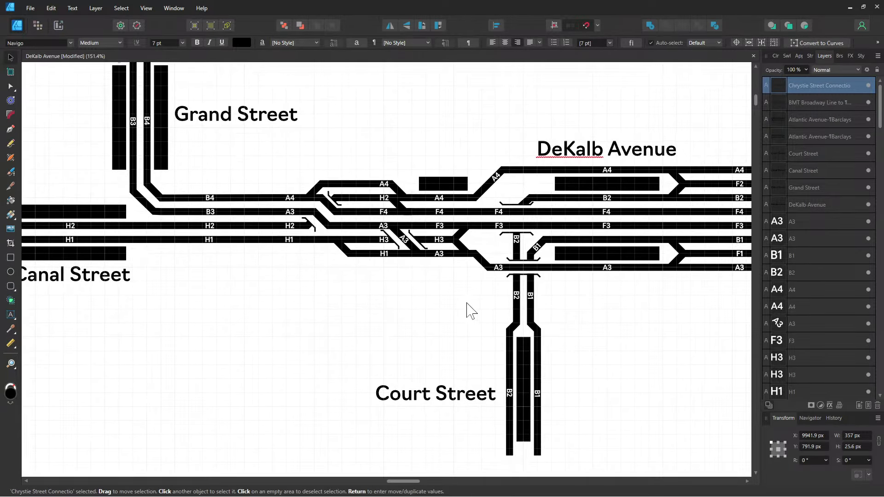
pyautogui.moveTo(467, 303); pyautogui.dragTo(326, 207)
pyautogui.moveTo(432, 325); pyautogui.dragTo(428, 282)
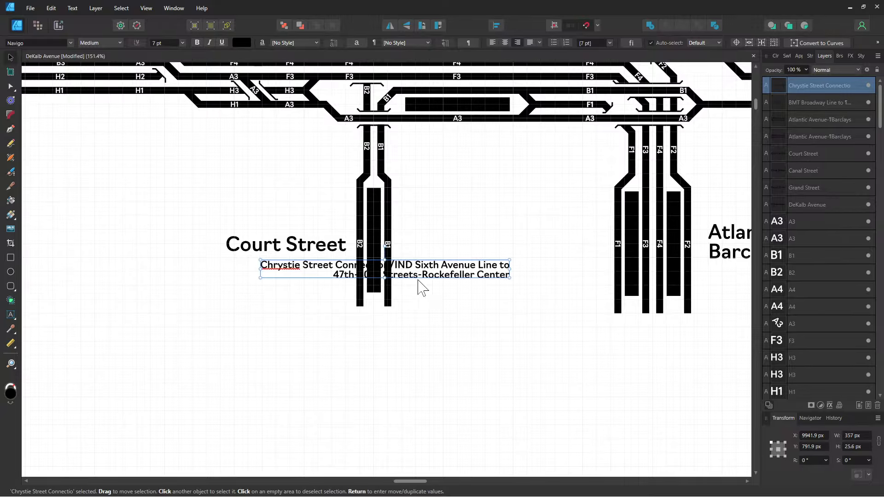
pyautogui.moveTo(349, 273); pyautogui.dragTo(184, 299)
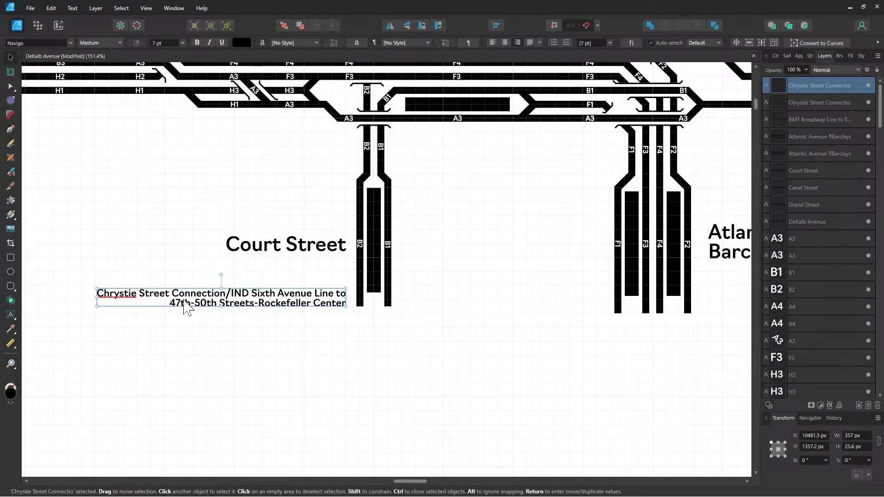
# - Replace the text of the copied label below Court Street with two lines: "BMT Fourth Avenue Line" and "to Montague Street Tunnel"
pyautogui.doubleClick(183, 300)
pyautogui.hotkey('ctrl', 'a')
pyautogui.write('BMT')
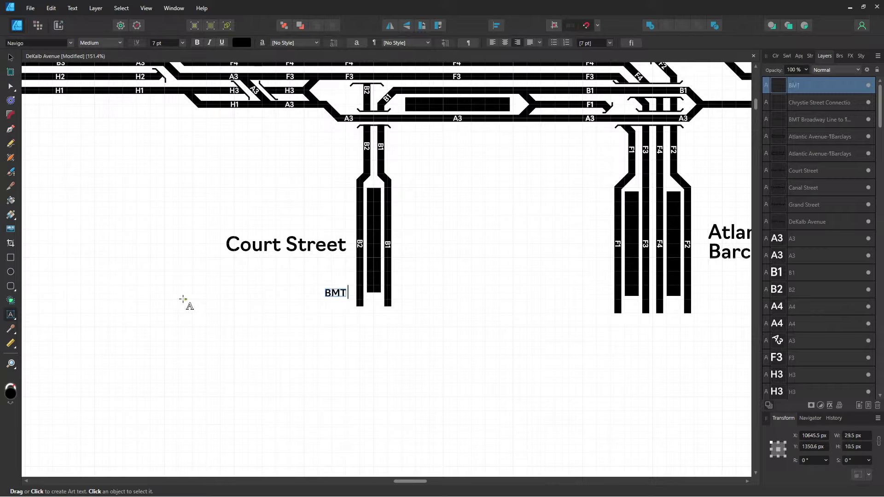
pyautogui.write(' Fourth Avenu')
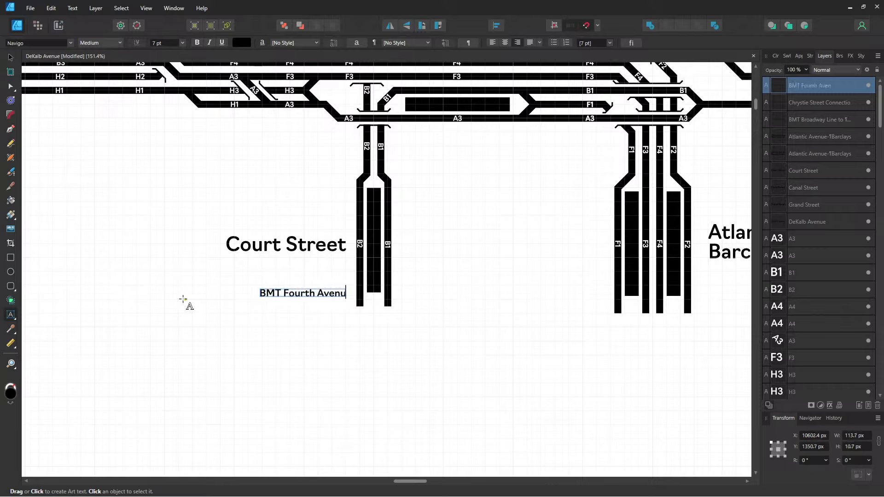
pyautogui.write('e Line')
pyautogui.press('Return')
pyautogui.write('t')
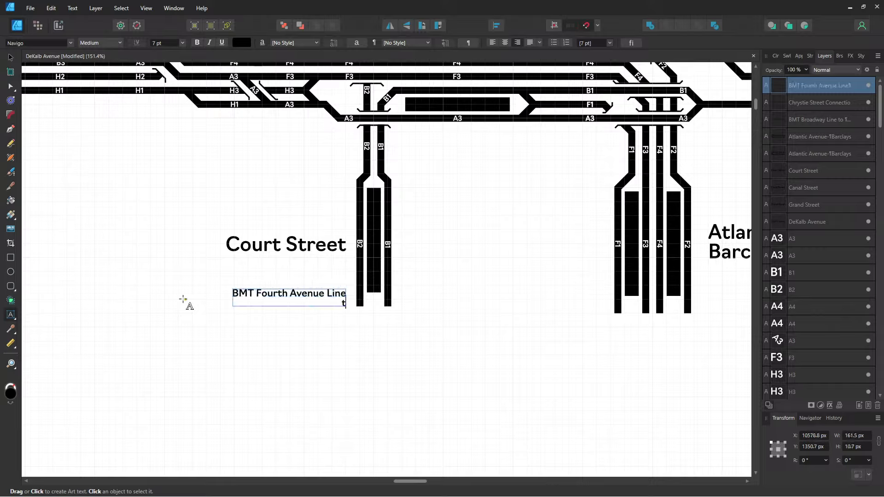
pyautogui.write('o Montague St')
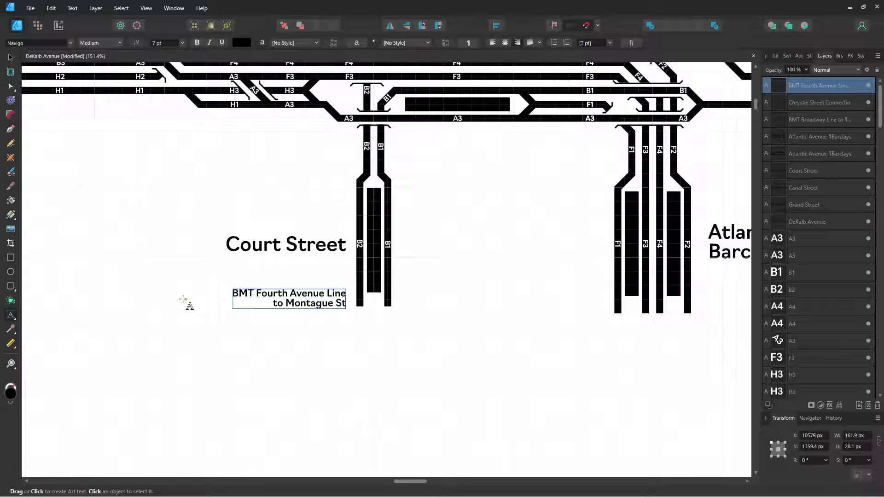
pyautogui.write('reet Tunnel')
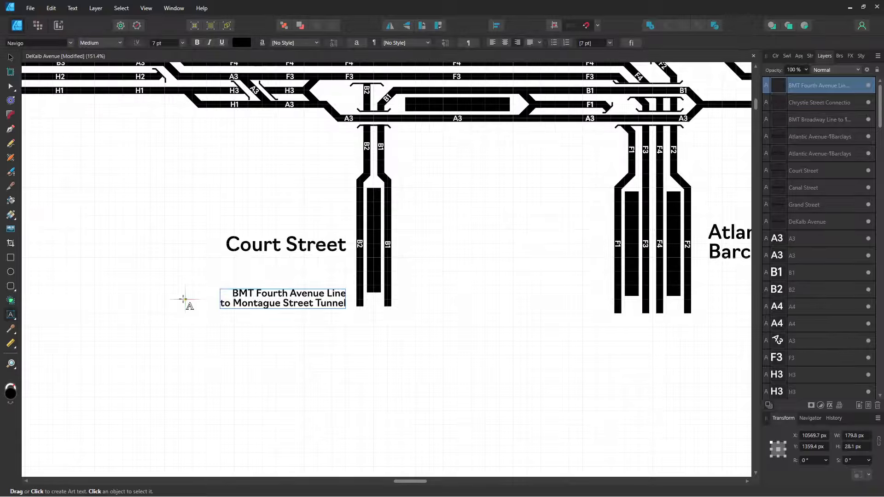
pyautogui.click(10, 57)
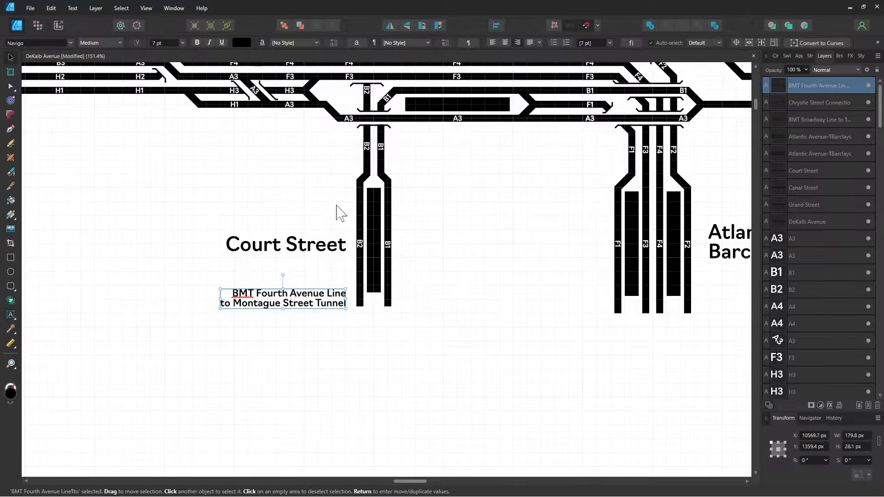
# - Copy the BMT Fourth Avenue Line label beside the lower end of track F2, left-aligned, at X 11249.7 px, Y 1364.1 px
pyautogui.hscroll(5, 437, 264)
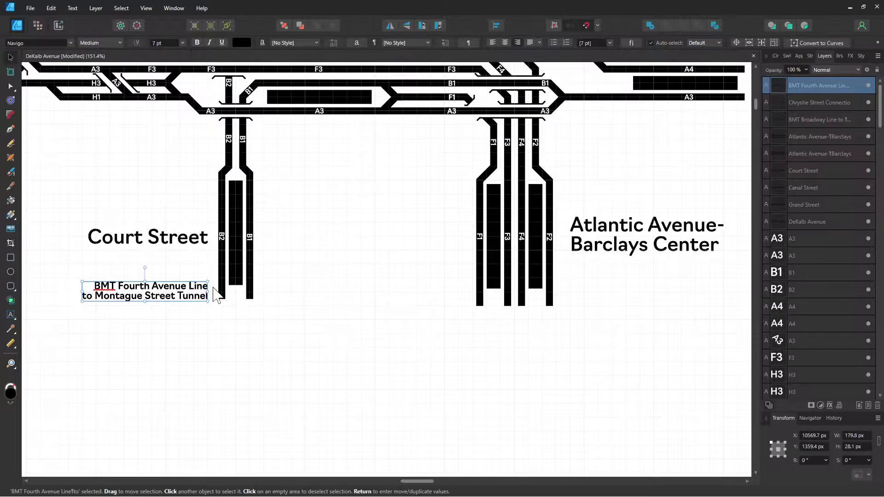
pyautogui.keyDown('alt'); pyautogui.moveTo(181, 300); pyautogui.dragTo(603, 301); pyautogui.keyUp('alt')
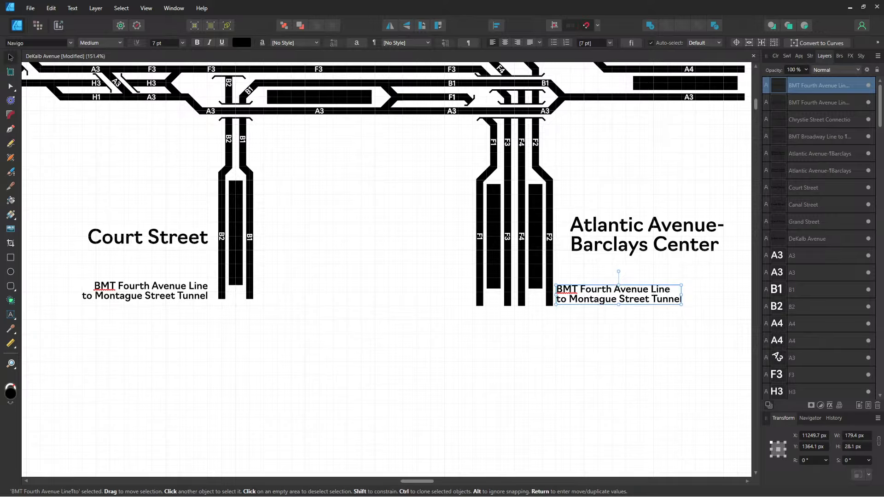
# - Replace "Montague Street Tunnel" in the label beside track F2 with "BMT West End Line, BMT Sea Beach Line, Bay Ridge-91st Street"
pyautogui.doubleClick(598, 300)
pyautogui.click(569, 300)
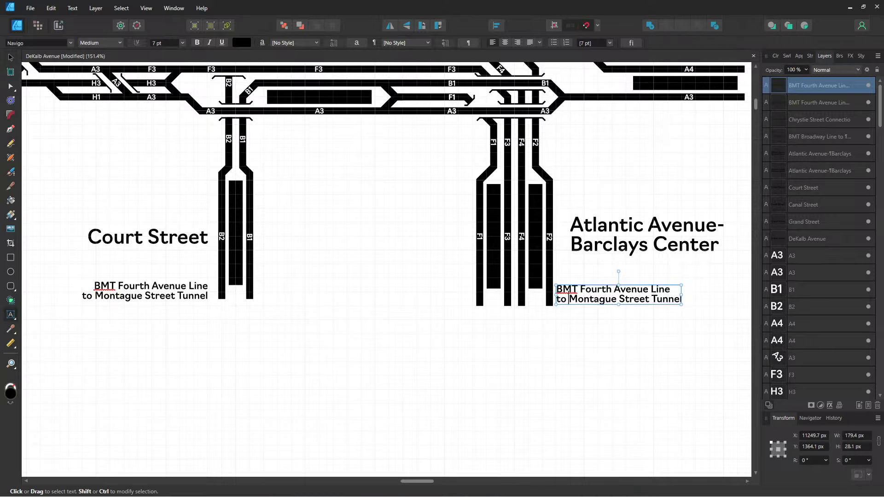
pyautogui.moveTo(569, 299); pyautogui.dragTo(681, 299)
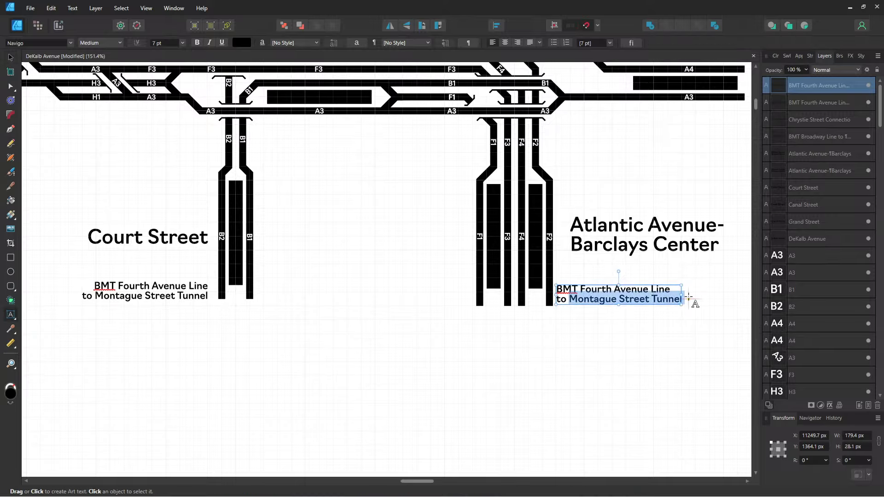
pyautogui.write('Wes')
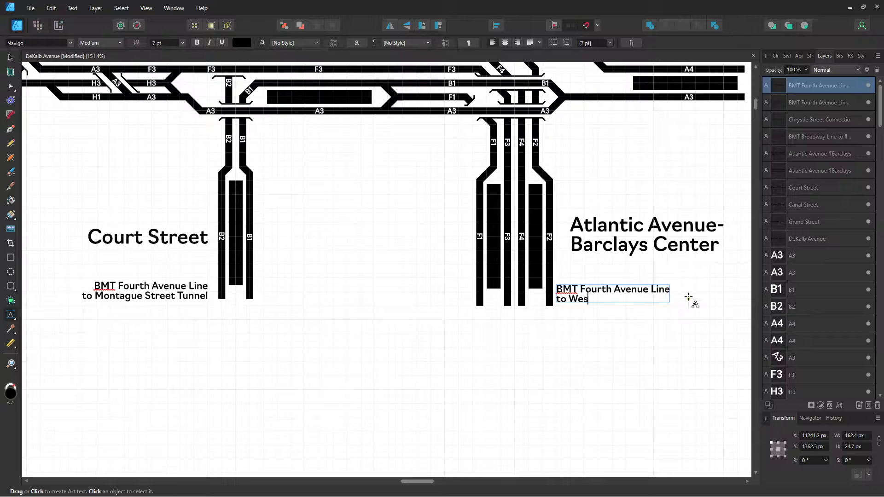
pyautogui.press('BackSpace')
pyautogui.press('BackSpace')
pyautogui.press('BackSpace')
pyautogui.write('BMT West')
pyautogui.press('BackSpace')
pyautogui.press('BackSpace')
pyautogui.write('st End ')
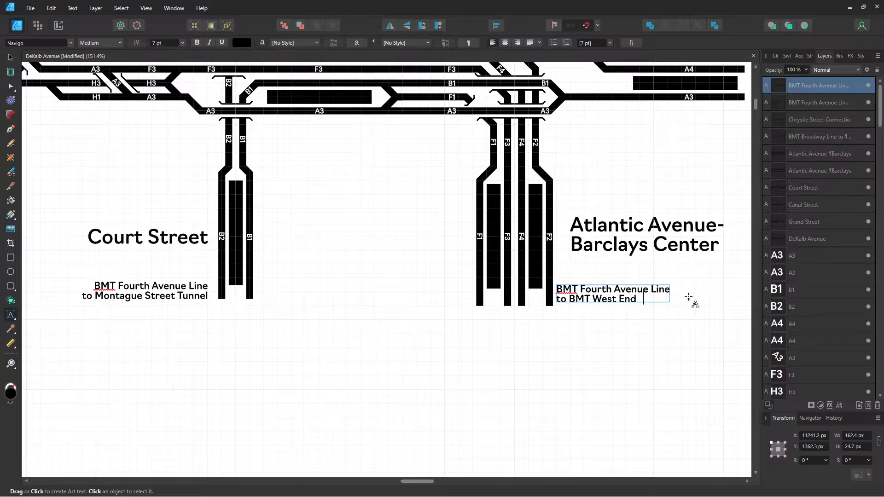
pyautogui.write('Line, BMT Sea')
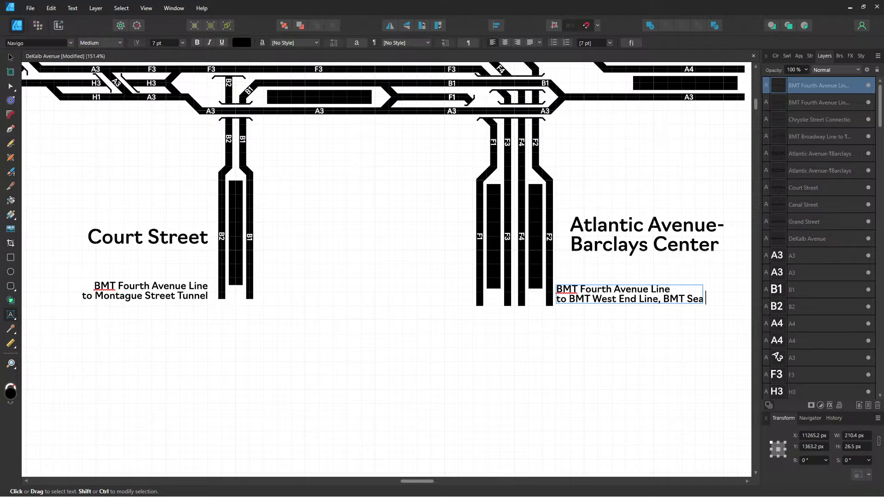
pyautogui.write(' Beach Line,')
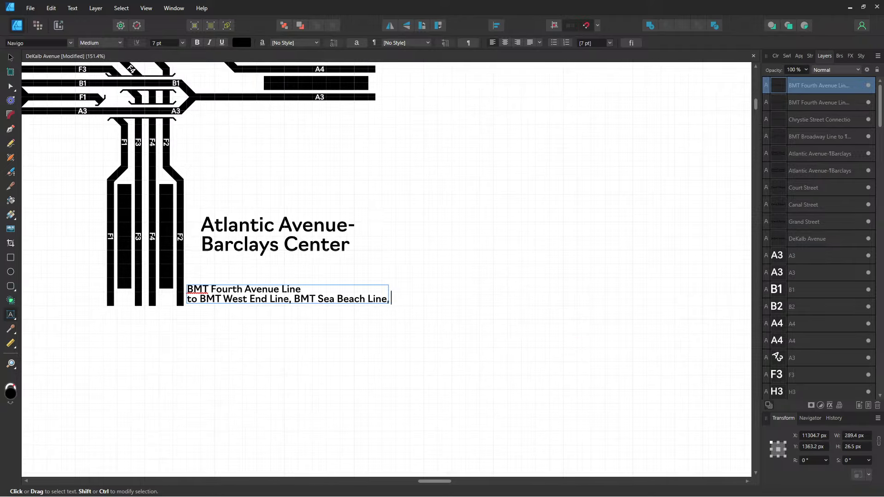
pyautogui.write(' Bay Ridge-')
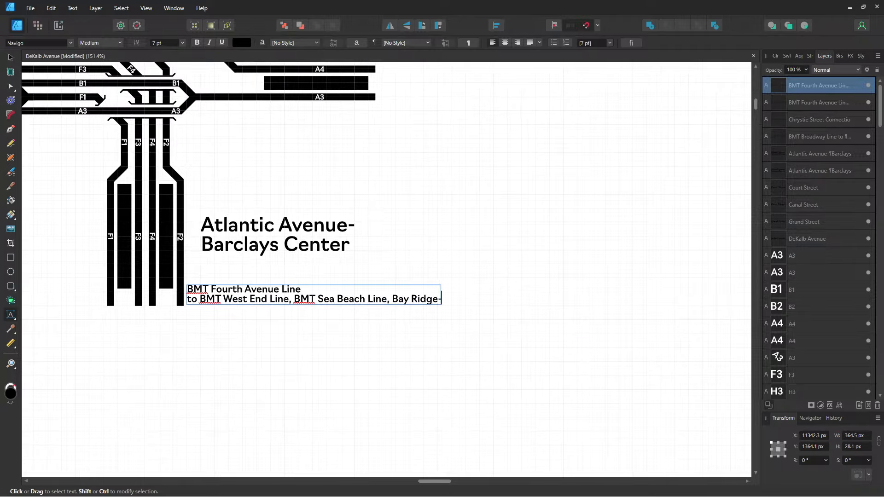
pyautogui.write('91st Street')
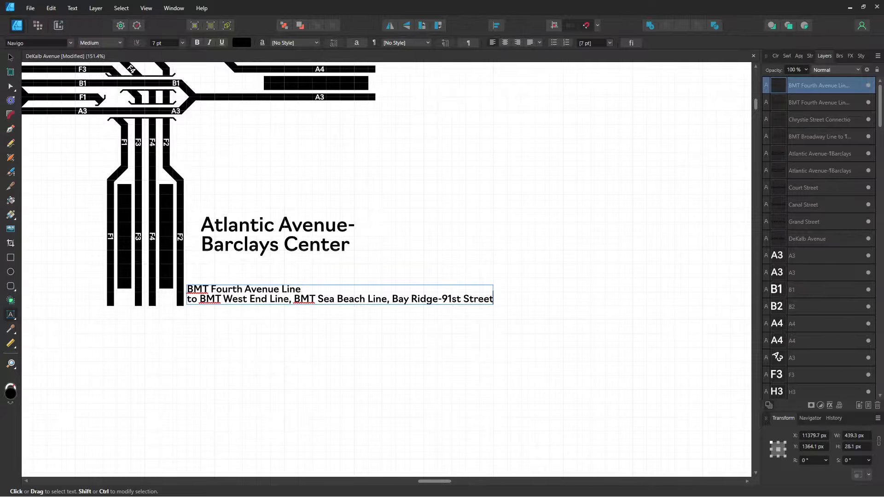
pyautogui.press('Escape')
pyautogui.press('v')
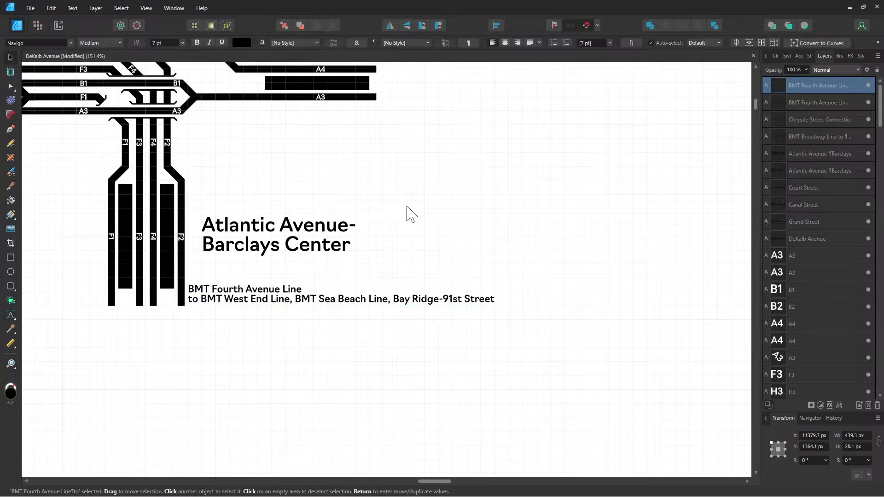
# - Copy the label beside the outer ends of tracks A4 and A3 and change its text to "BMT Brighton Line" and "to Coney Island-Stillwell Avenue"
pyautogui.moveTo(408, 213); pyautogui.dragTo(456, 312)
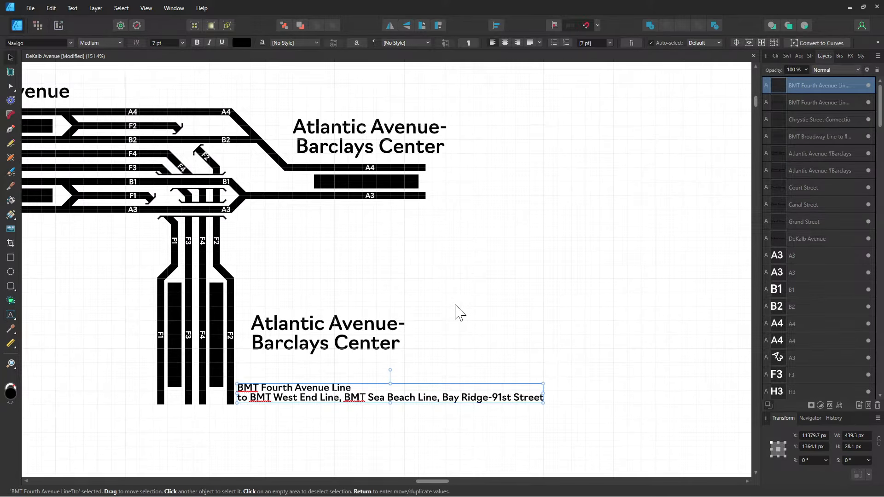
pyautogui.moveTo(262, 400)
pyautogui.mouseDown()
pyautogui.moveTo(421, 222)
pyautogui.moveTo(459, 194)
pyautogui.moveTo(455, 185)
pyautogui.mouseUp()
pyautogui.doubleClick(453, 183)
pyautogui.hotkey('ctrl', 'a')
pyautogui.write('B')
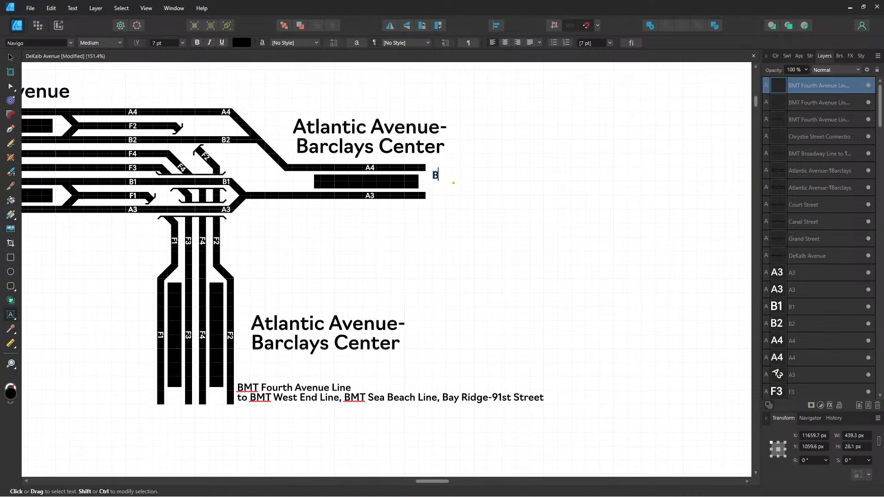
pyautogui.write('MT Brighton')
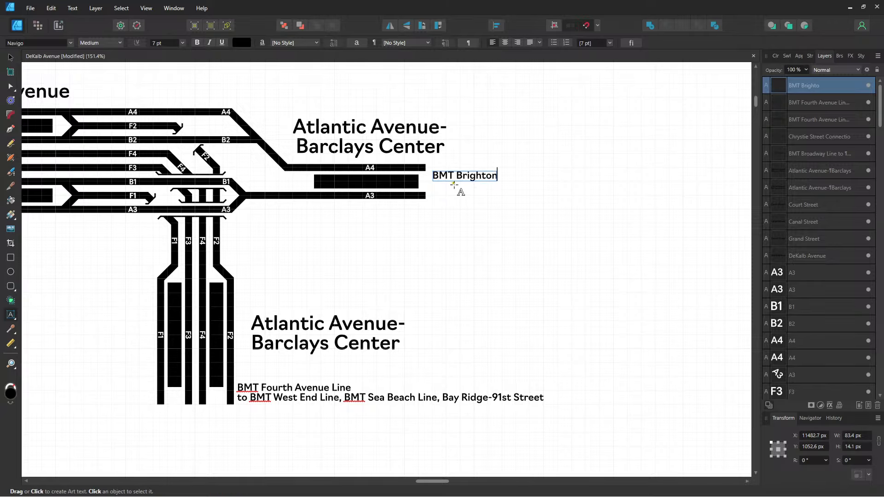
pyautogui.write(' Line')
pyautogui.press('Return')
pyautogui.write('to')
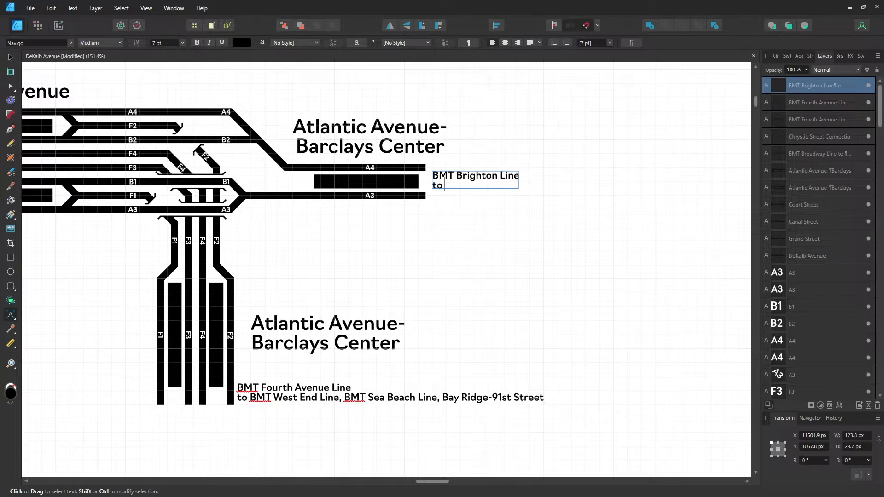
pyautogui.write(' Coney Island-S')
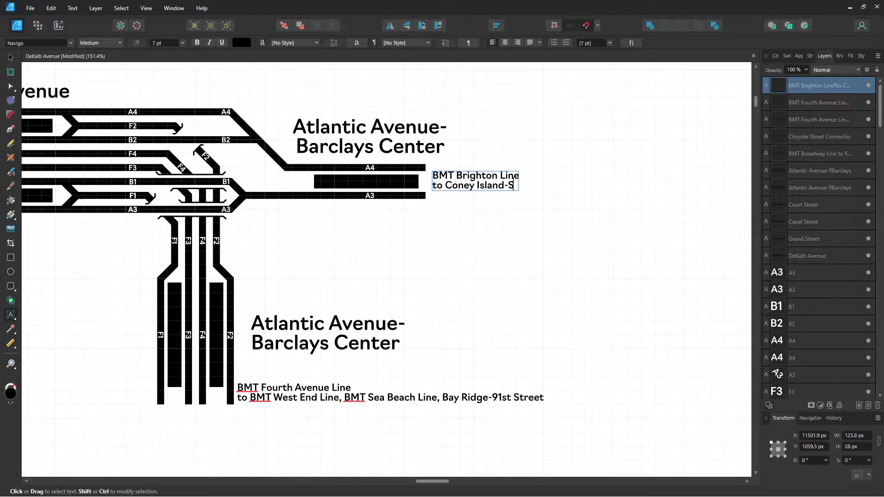
pyautogui.write('tillwell Avenue')
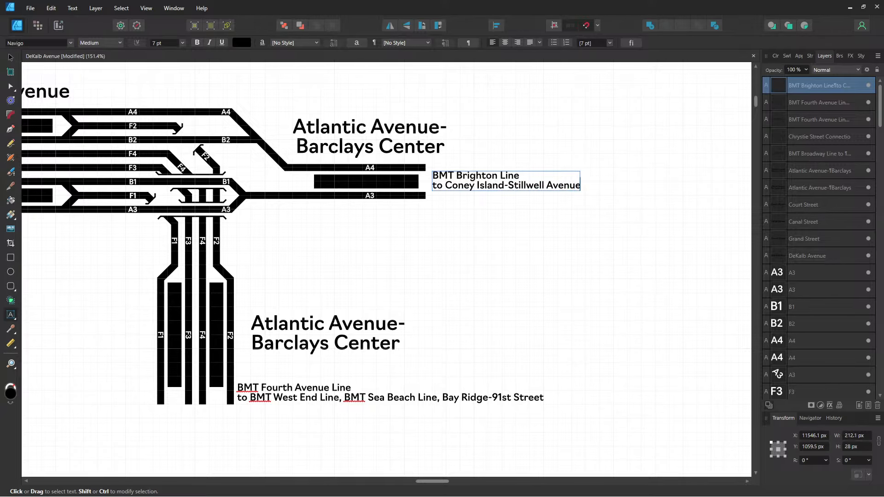
pyautogui.click(10, 57)
pyautogui.click(416, 253)
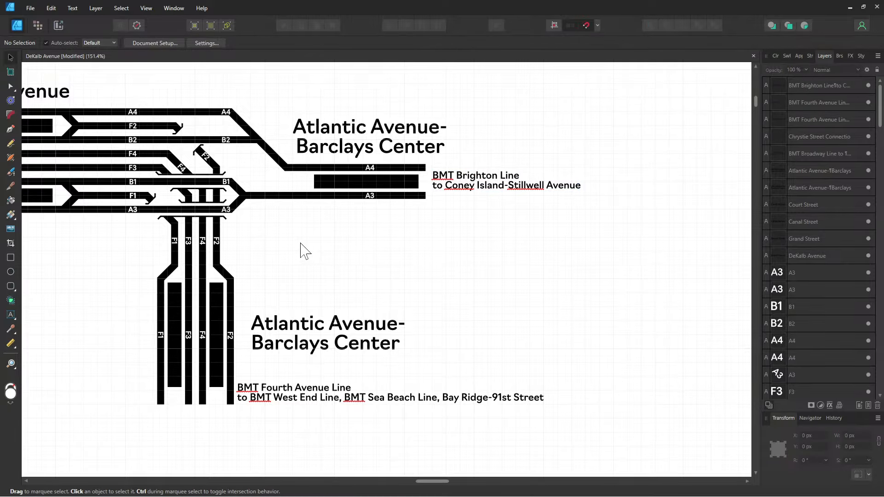
# - Save the DeKalb Avenue document with the finished line and destination labels
pyautogui.scroll(-5, 300, 251)
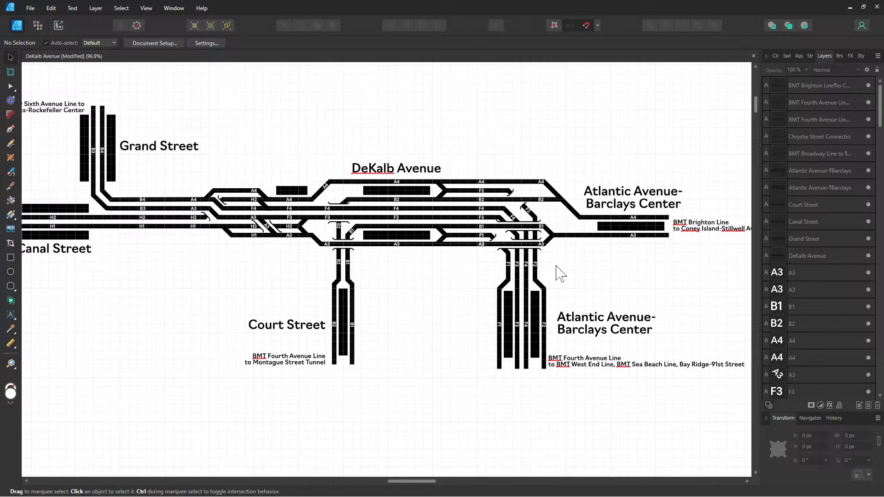
pyautogui.scroll(-2, 558, 272)
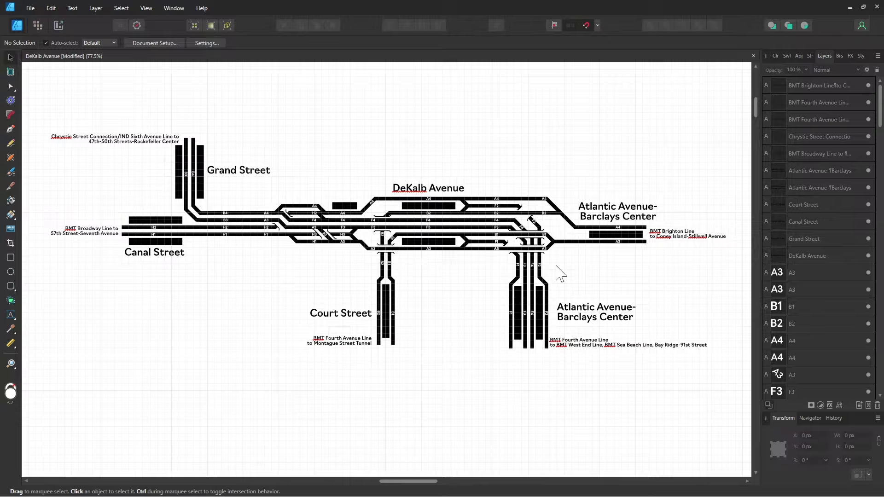
pyautogui.hotkey('ctrl', 's')
# - Group all the track-number labels and move the group to the top of the layer stack, above the BMT Brighton Line label
pyautogui.click(813, 271)
pyautogui.scroll(-10, 808, 291)
pyautogui.scroll(-5, 808, 291)
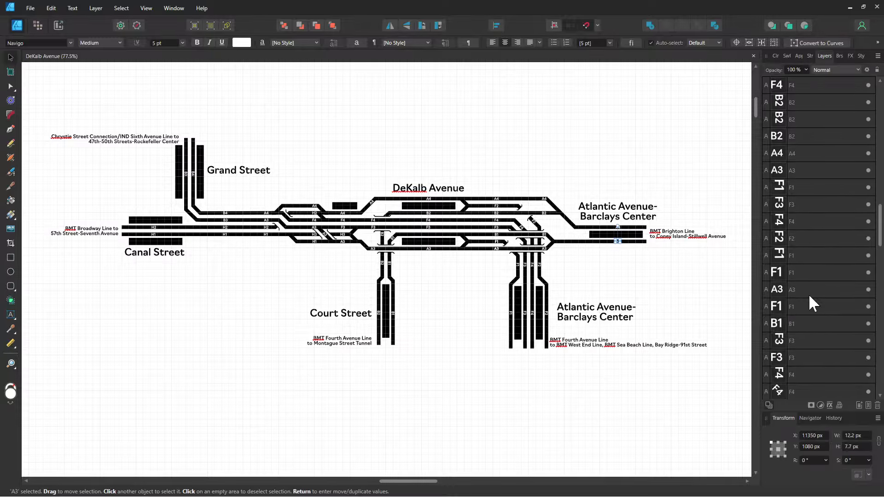
pyautogui.keyDown('shift'); pyautogui.click(799, 236); pyautogui.keyUp('shift')
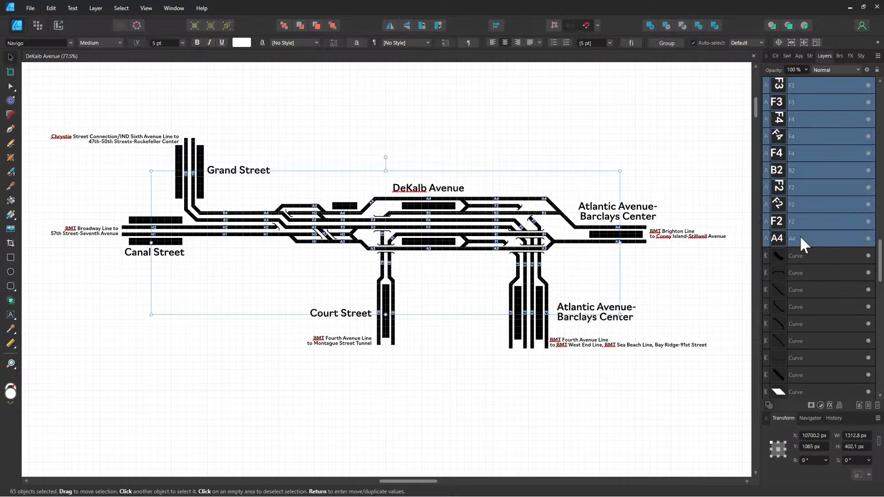
pyautogui.rightClick(800, 236)
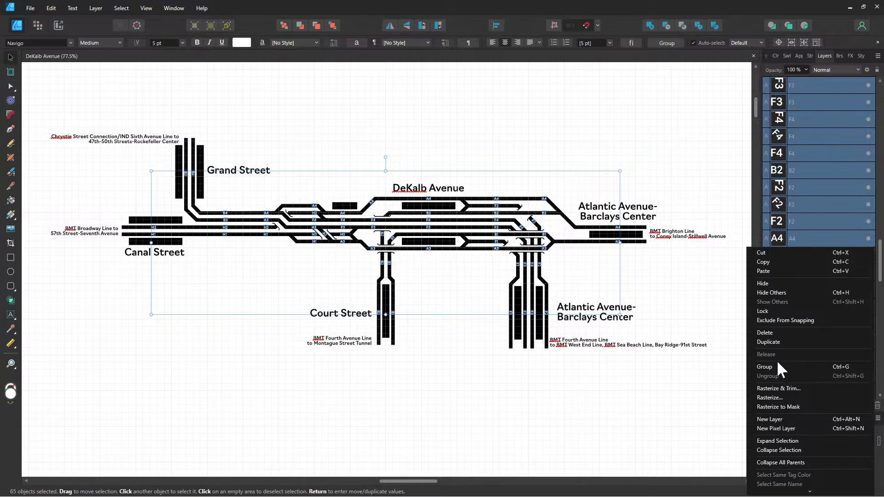
pyautogui.click(764, 367)
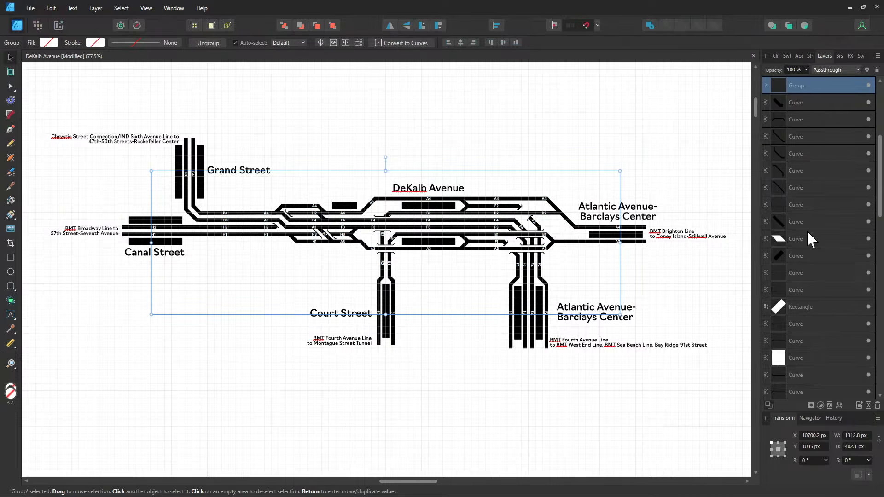
pyautogui.moveTo(789, 276); pyautogui.dragTo(803, 103)
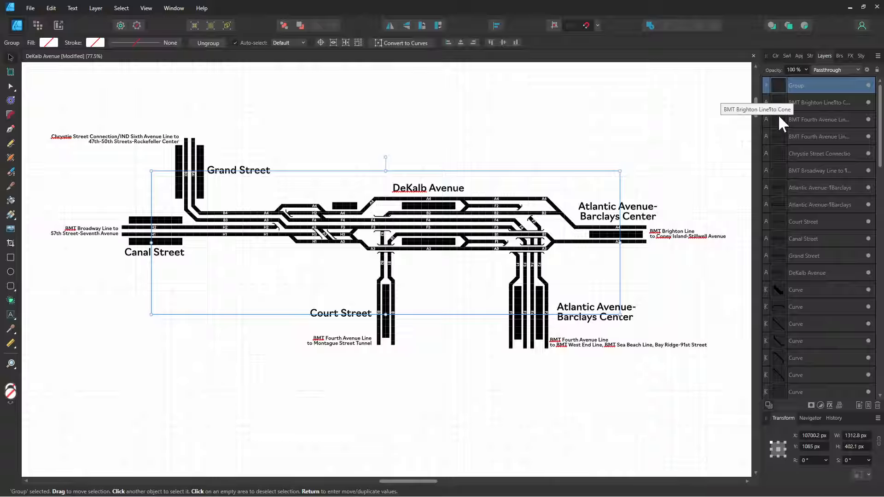
pyautogui.click(811, 106)
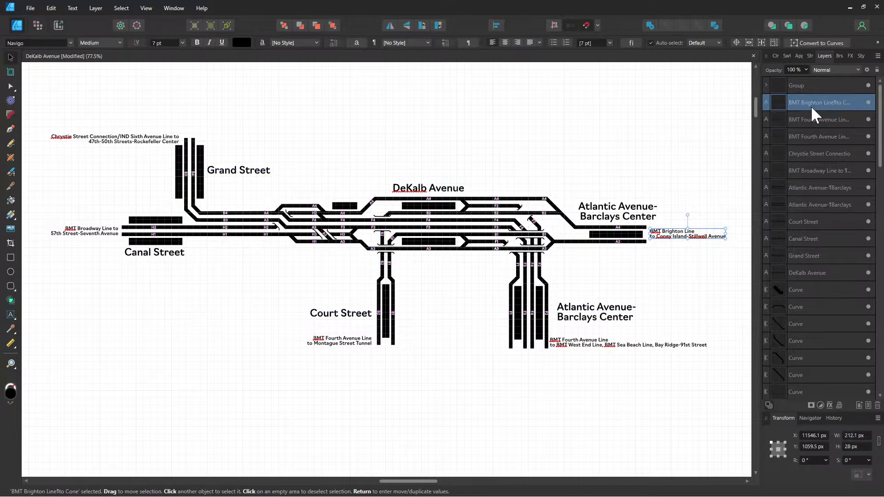
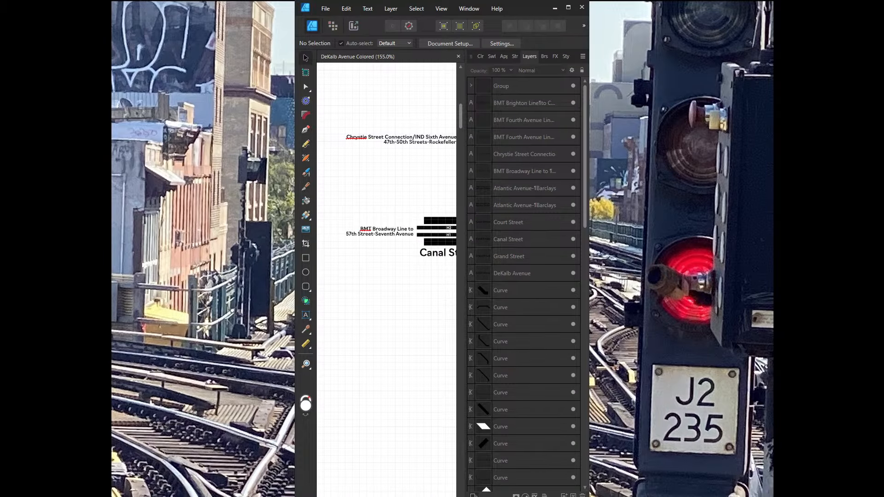
# - Maximize the window of the DeKalb Avenue Colored document and bring the whole track map into view
pyautogui.click(569, 7)
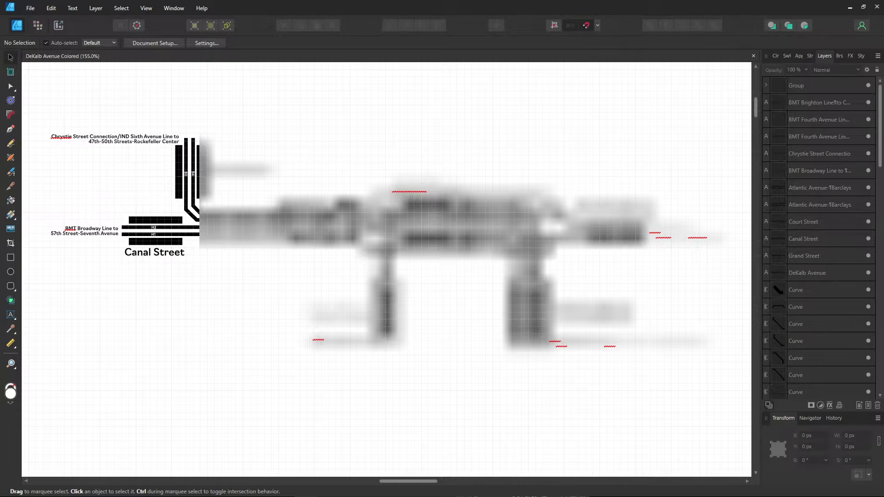
pyautogui.moveTo(424, 334); pyautogui.dragTo(426, 312)
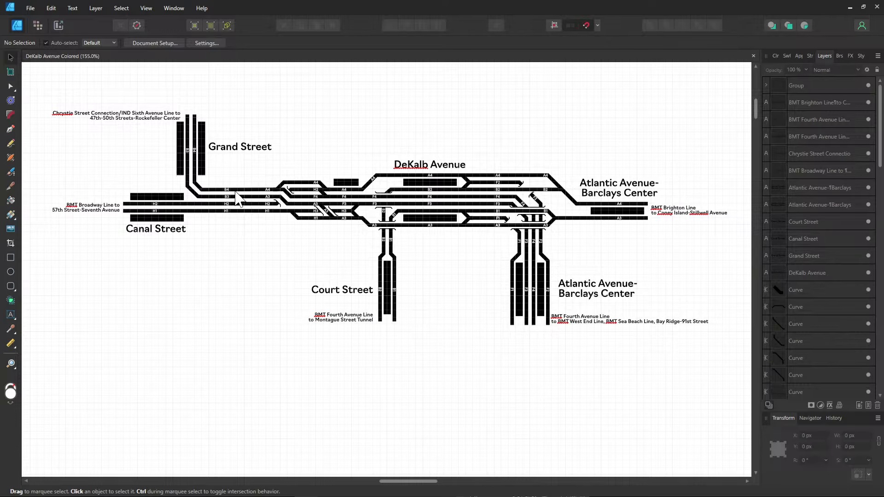
# - Paste the N Train and M Train bullet images into the colored track map
pyautogui.scroll(2, 234, 195)
pyautogui.moveTo(235, 295); pyautogui.dragTo(436, 288)
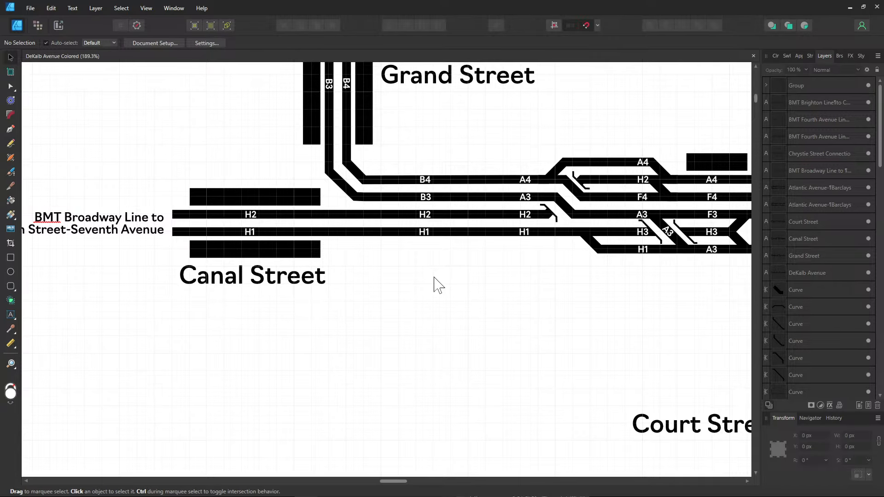
pyautogui.scroll(-2, 367, 257)
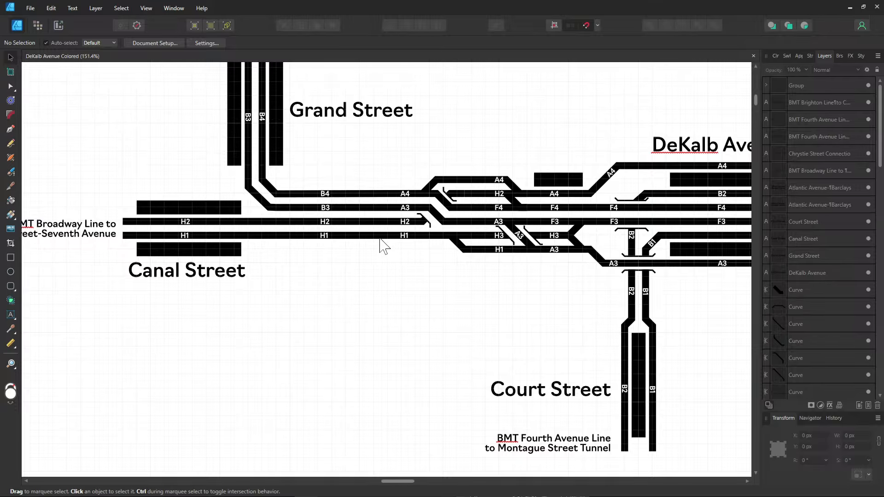
pyautogui.click(380, 238)
pyautogui.moveTo(502, 322); pyautogui.dragTo(454, 316)
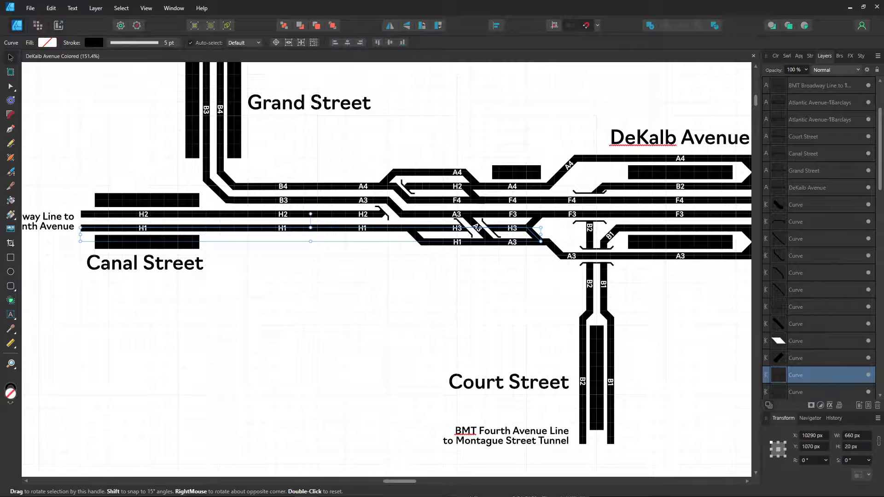
pyautogui.click(201, 315)
pyautogui.hotkey('ctrl', 'v')
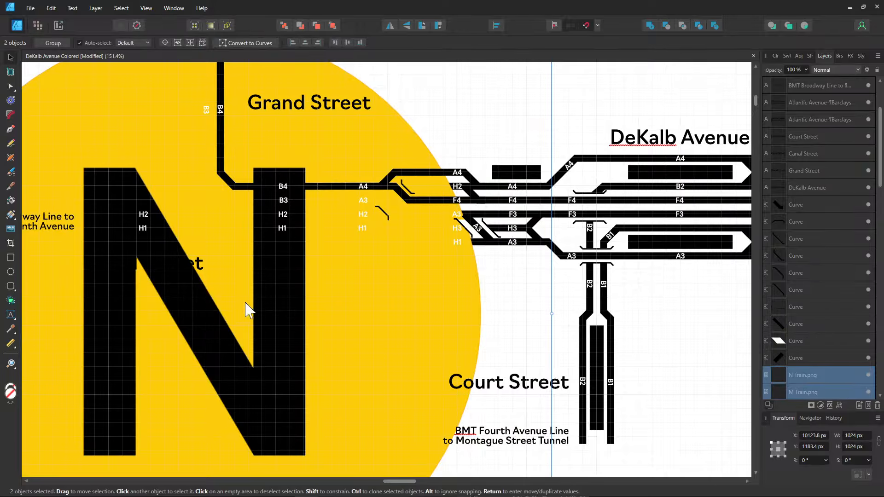
pyautogui.scroll(-6, 270, 299)
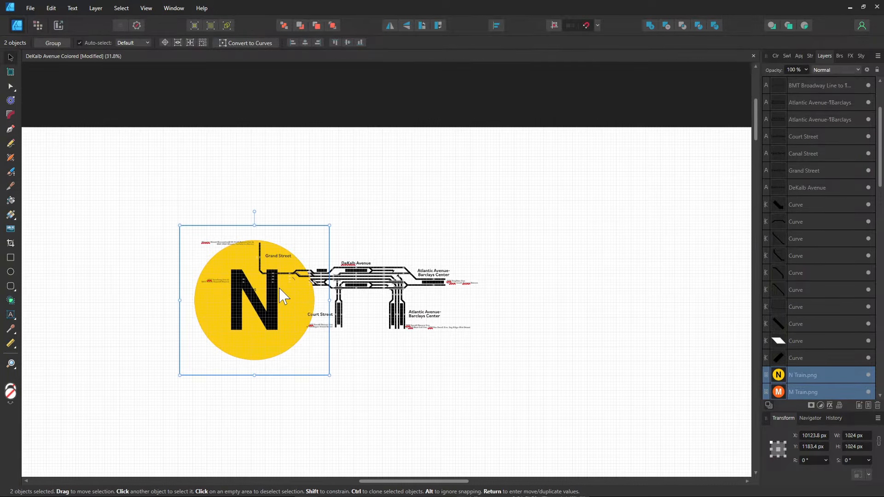
pyautogui.click(165, 162)
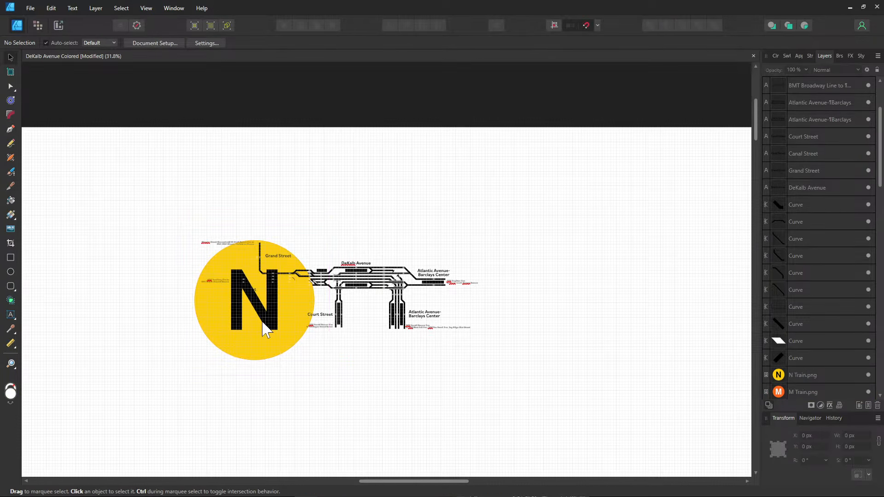
# - Move the N and M bullet images apart and off the tracks, into the space above the map
pyautogui.moveTo(271, 335); pyautogui.dragTo(485, 267)
pyautogui.moveTo(252, 336); pyautogui.dragTo(338, 226)
pyautogui.scroll(3, 196, 278)
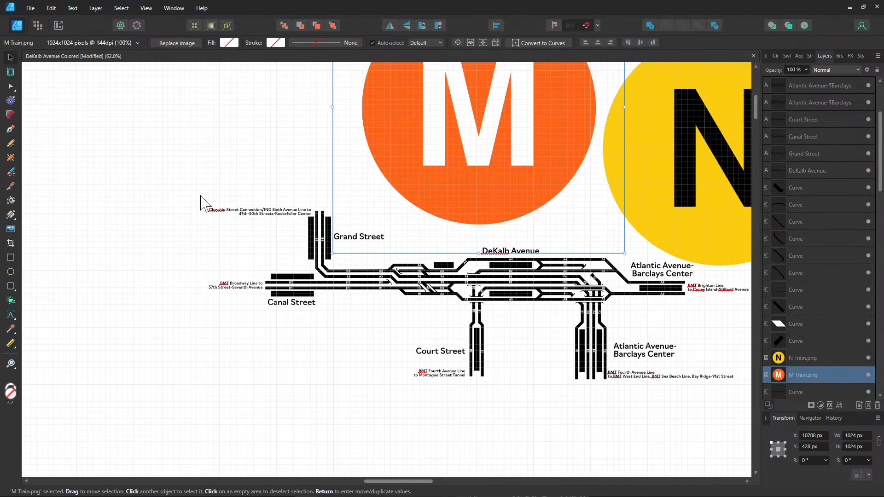
pyautogui.moveTo(130, 233); pyautogui.dragTo(101, 243)
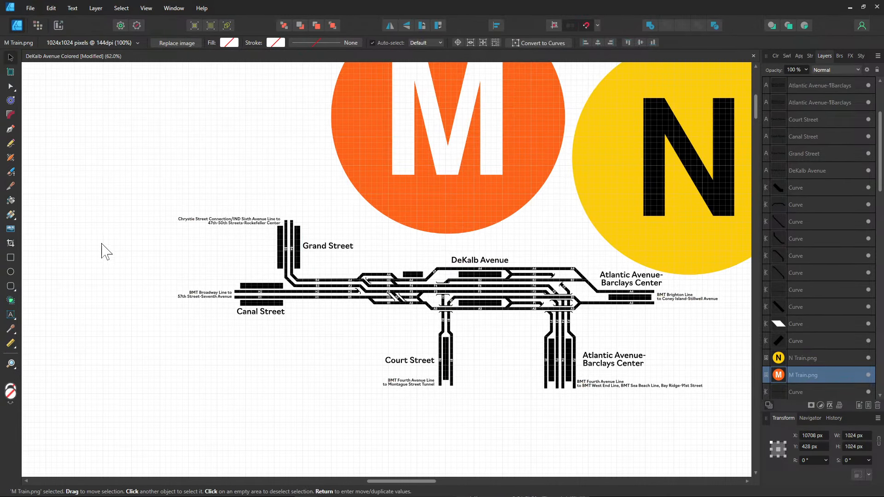
# - Sample the orange FF6319 from the M bullet with the Color Picker and show the color settings
pyautogui.click(10, 329)
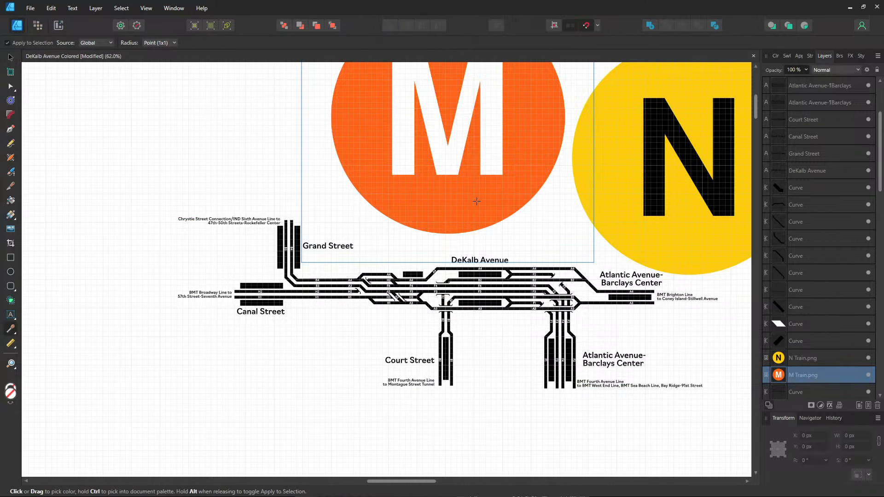
pyautogui.click(476, 201)
pyautogui.click(775, 56)
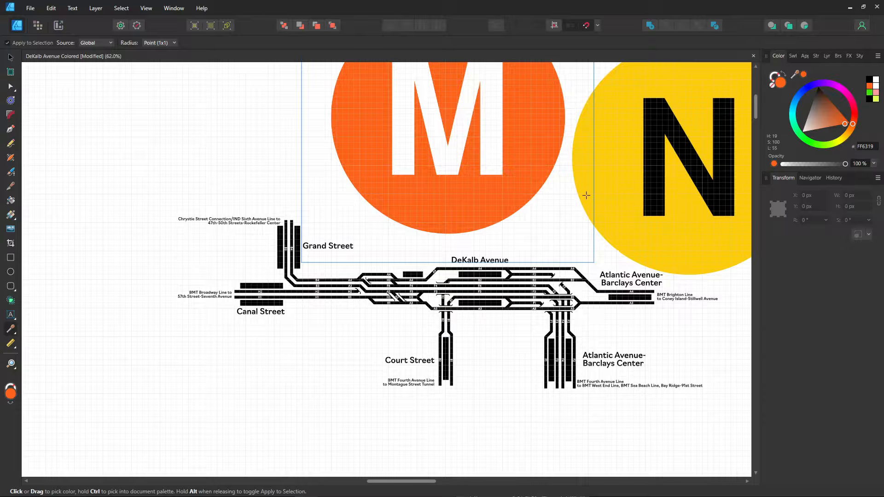
# - Sample the yellow FCCC0A from the N bullet and undo the recoloring of the M bullet
pyautogui.click(628, 196)
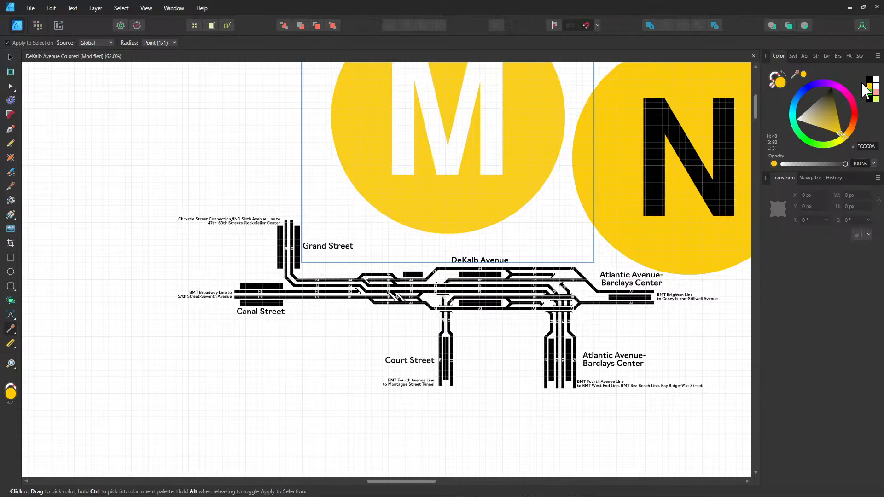
pyautogui.click(544, 131)
pyautogui.click(545, 164)
pyautogui.hotkey('ctrl', 'z')
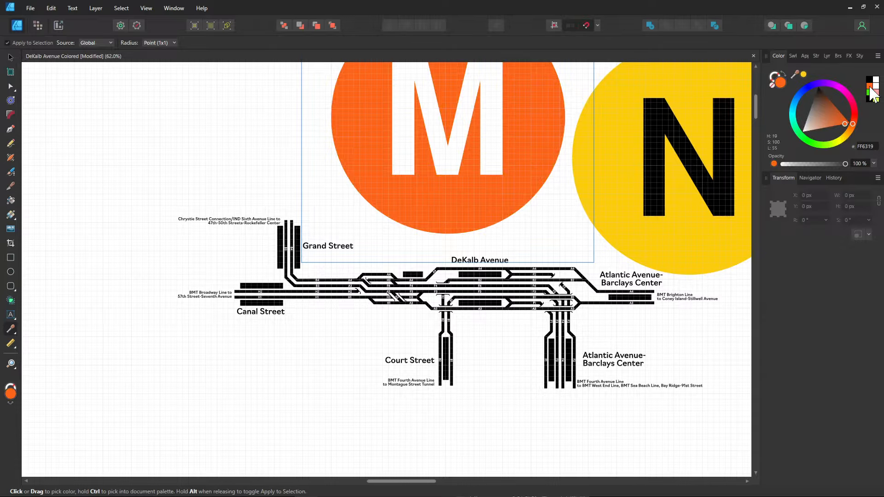
pyautogui.click(865, 147)
pyautogui.click(869, 107)
pyautogui.click(10, 57)
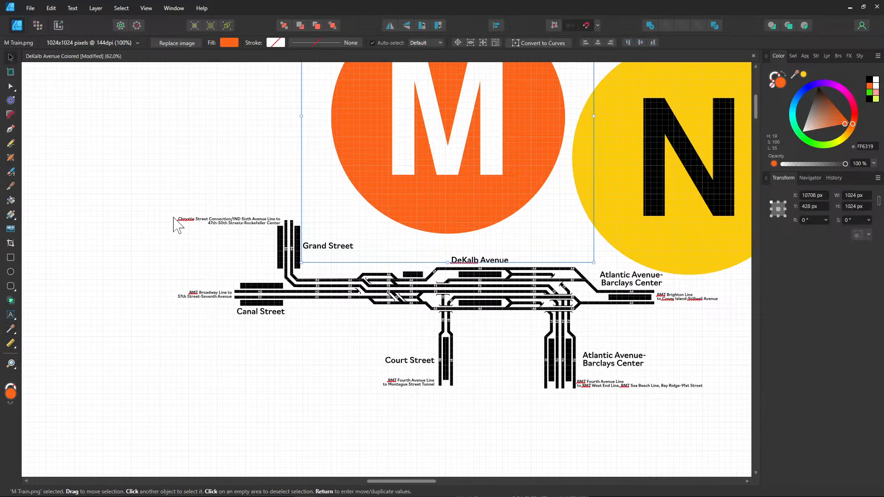
# - Try orange and lighter fill colors on the H1 track curve, and set its fill back to none
pyautogui.click(286, 298)
pyautogui.click(871, 86)
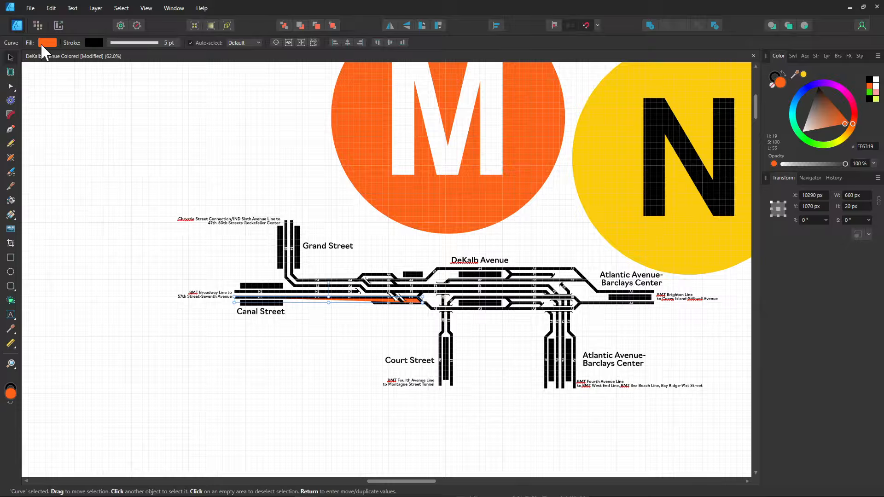
pyautogui.click(44, 40)
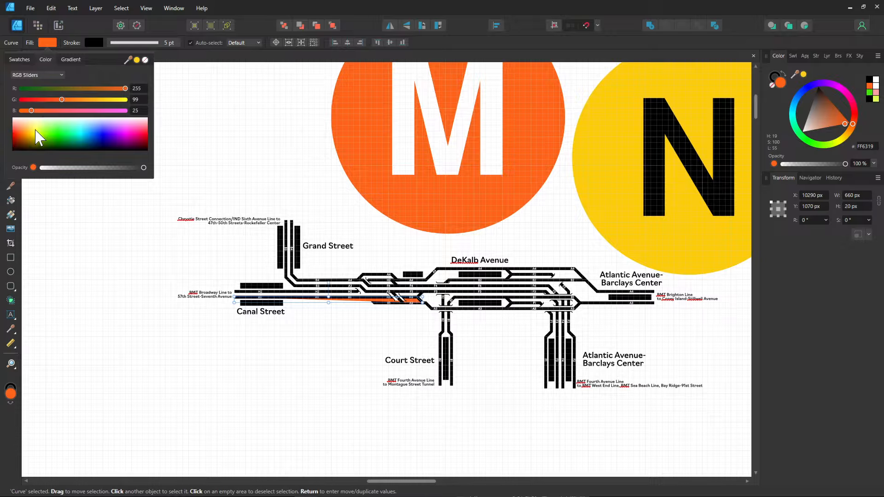
pyautogui.click(19, 61)
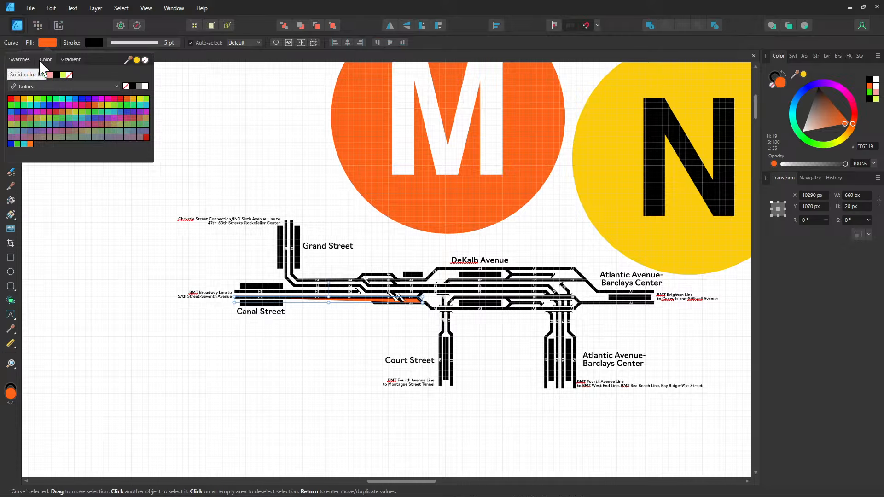
pyautogui.click(41, 60)
pyautogui.click(65, 61)
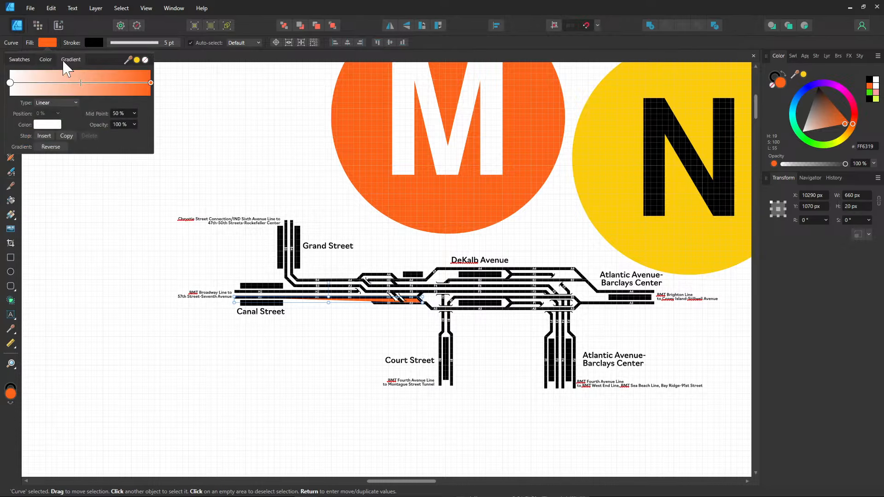
pyautogui.click(48, 42)
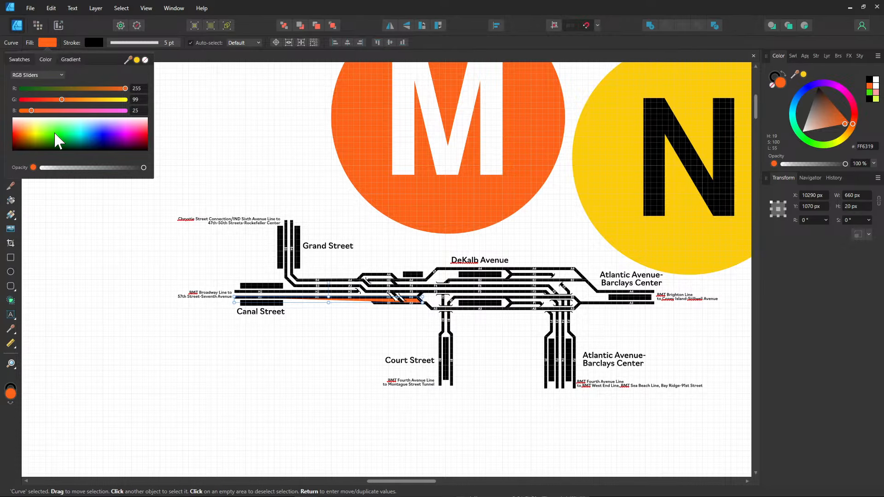
pyautogui.moveTo(54, 131); pyautogui.dragTo(11, 123)
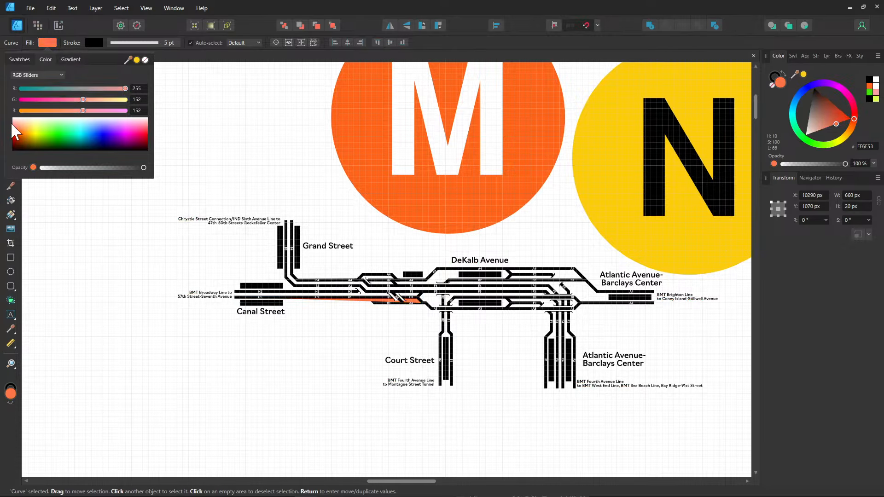
pyautogui.click(144, 60)
# - Try to apply the orange FF6319 swatch to the H1 track's stroke, and undo the color change
pyautogui.click(92, 43)
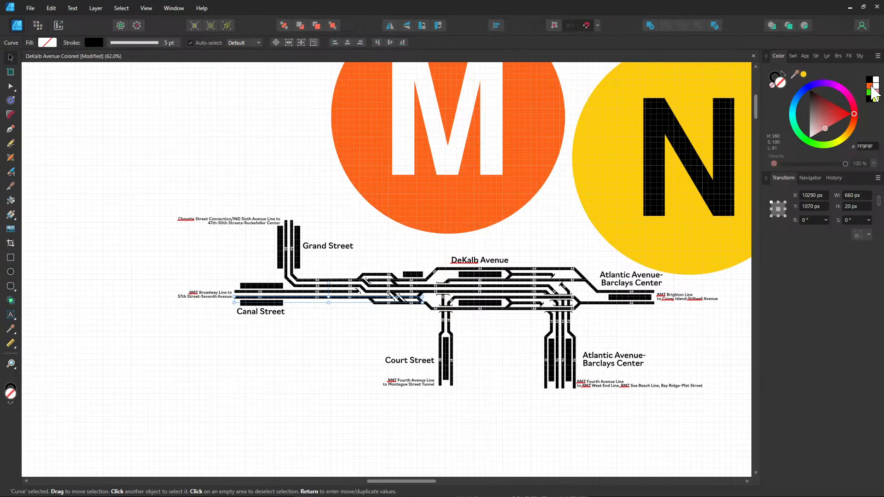
pyautogui.click(87, 40)
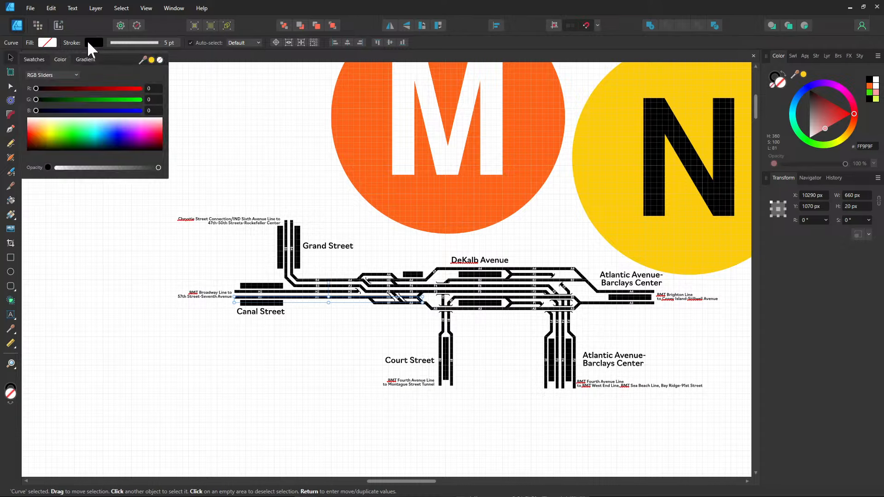
pyautogui.click(872, 89)
pyautogui.hotkey('ctrl', 'z')
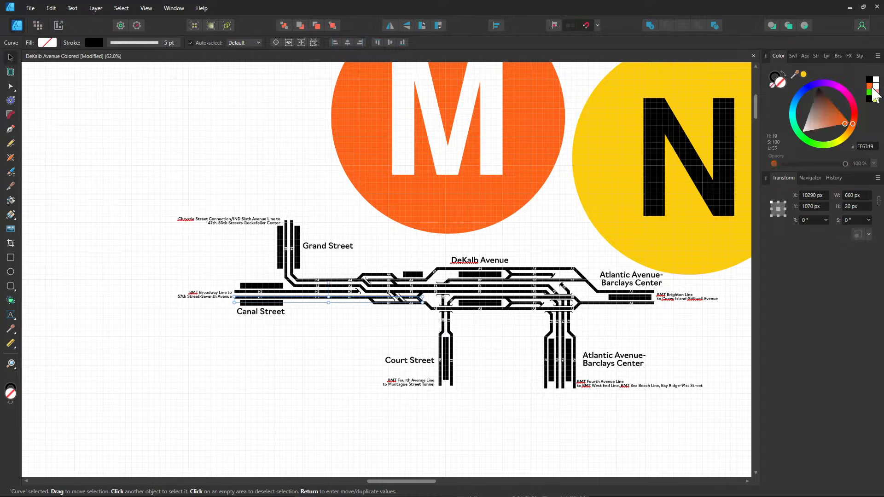
# - Copy the orange's hex code FF6319 from the color settings
pyautogui.click(867, 145)
pyautogui.rightClick(866, 143)
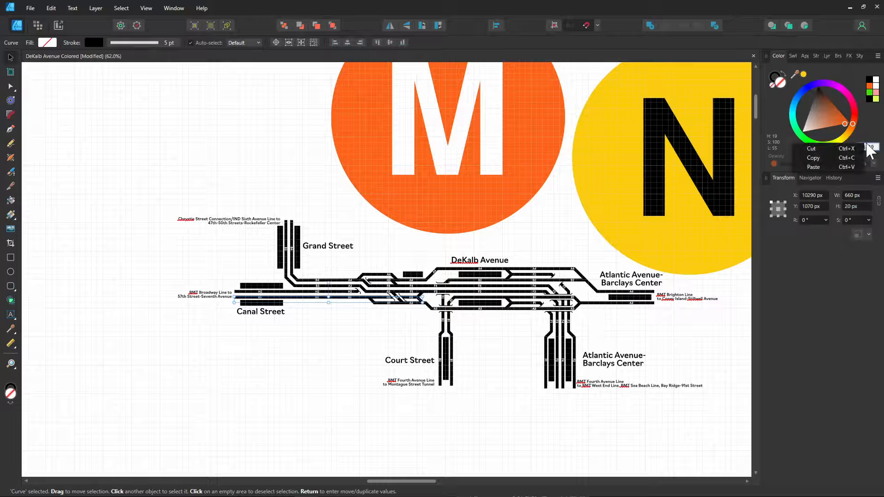
pyautogui.click(864, 136)
pyautogui.press('Return')
pyautogui.hotkey('ctrl', 'c')
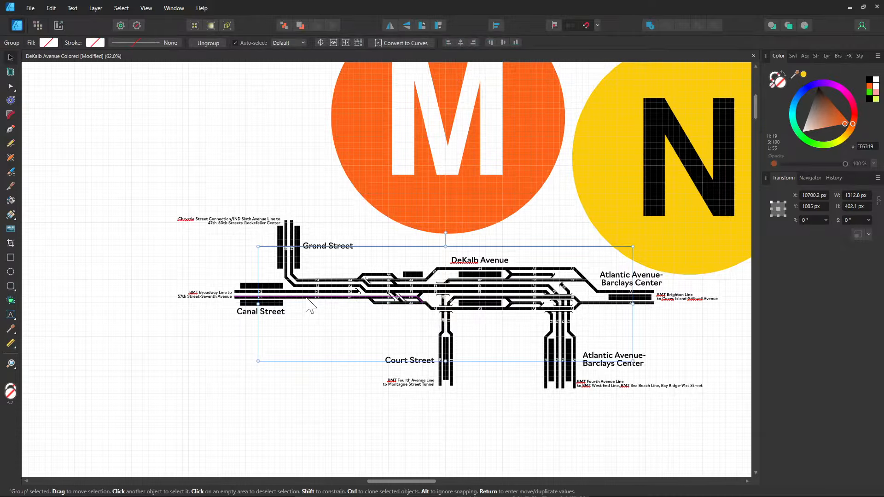
# - Switch the H1 track's stroke color settings to RGB Hex Sliders and set the stroke to FF6319
pyautogui.click(99, 40)
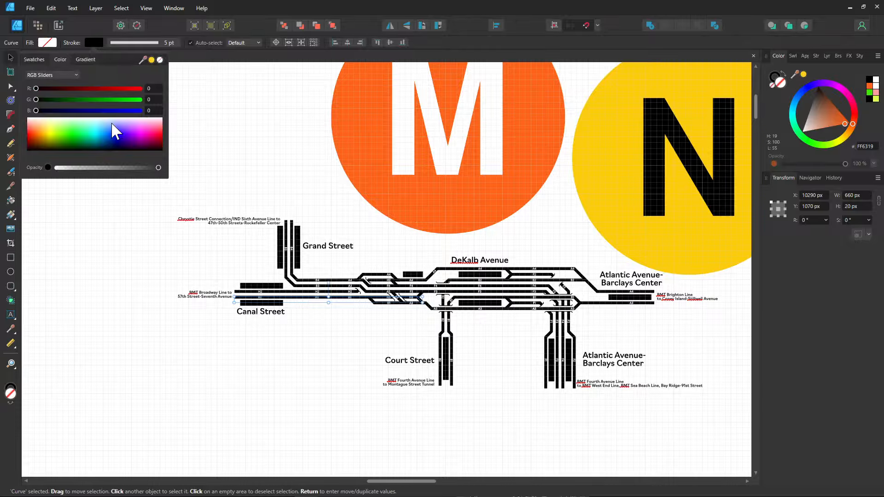
pyautogui.click(54, 74)
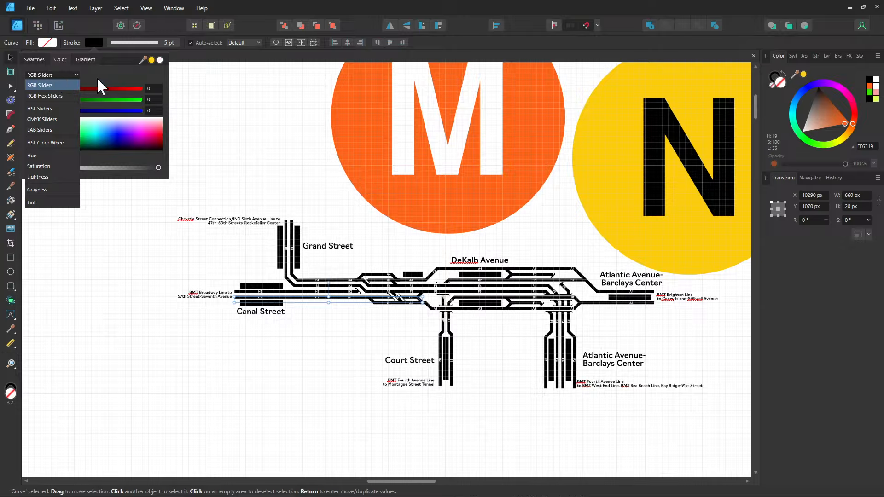
pyautogui.click(109, 76)
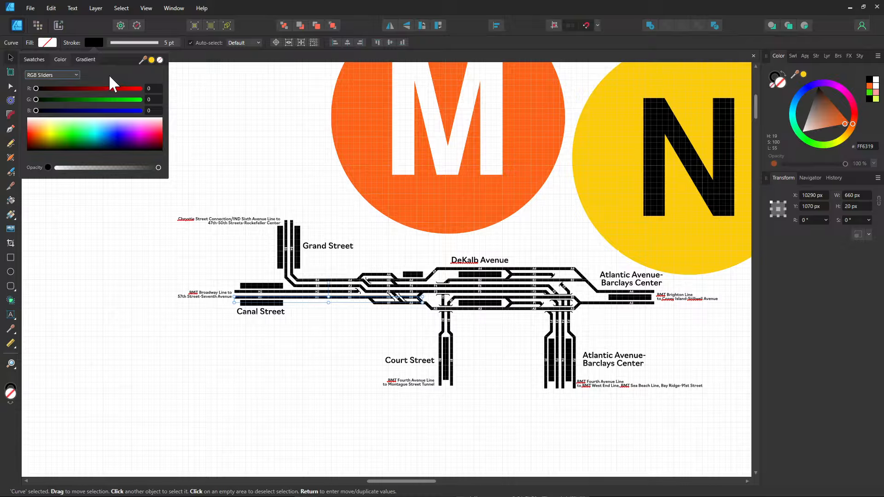
pyautogui.click(53, 74)
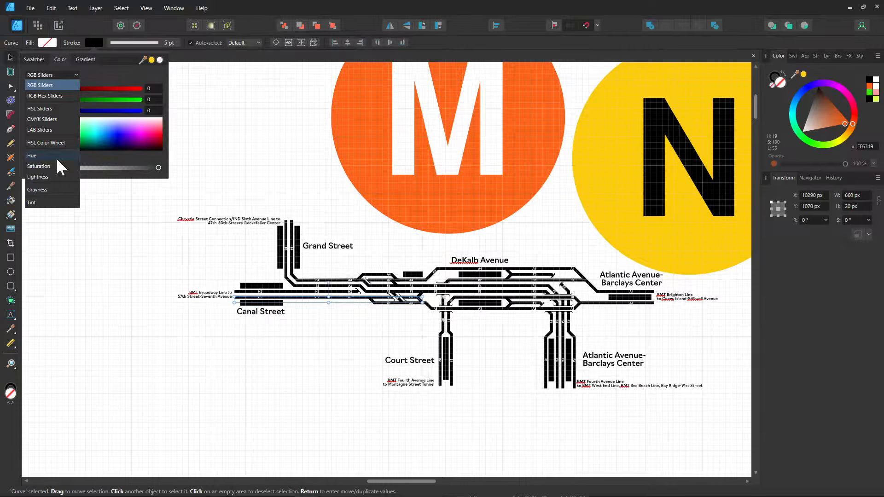
pyautogui.click(63, 94)
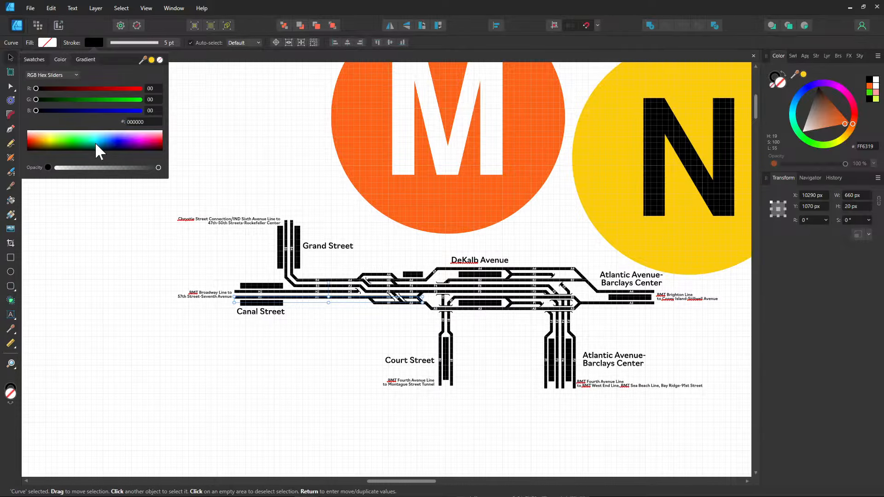
pyautogui.click(136, 121)
pyautogui.hotkey('ctrl', 'v')
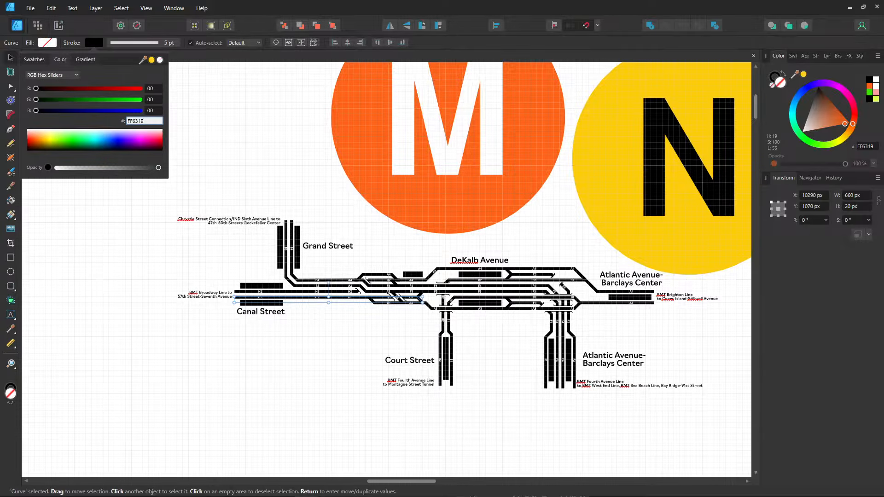
pyautogui.press('Return')
# - Set the stroke of the B4 track curve, which runs from Grand Street into F4, to FF6319
pyautogui.scroll(5, 339, 331)
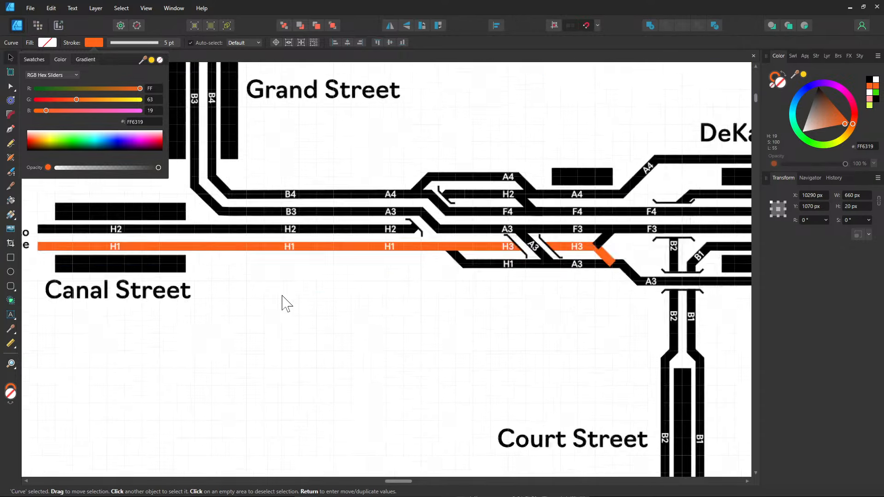
pyautogui.scroll(1, 283, 296)
pyautogui.moveTo(262, 283)
pyautogui.mouseDown()
pyautogui.moveTo(417, 308)
pyautogui.moveTo(295, 288)
pyautogui.mouseUp()
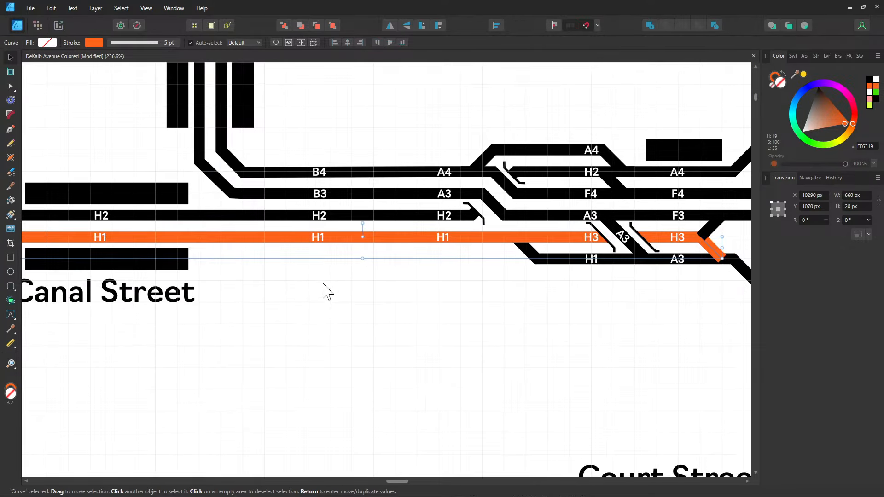
pyautogui.click(355, 295)
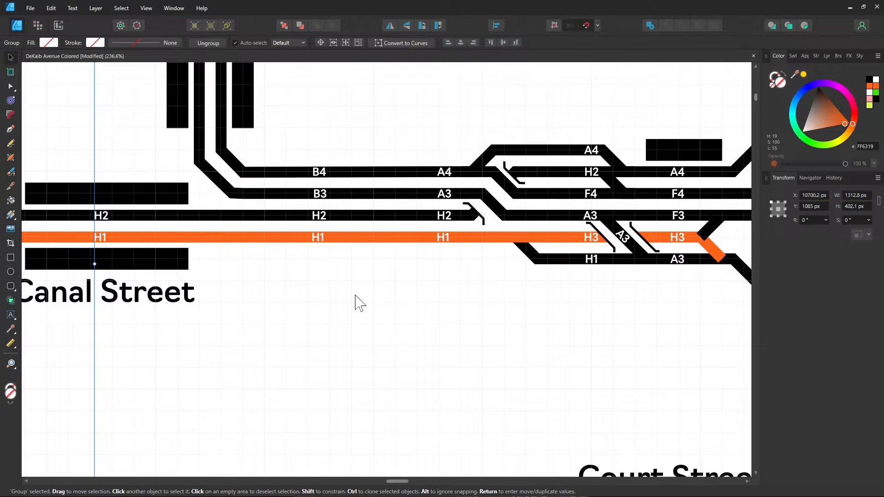
pyautogui.click(355, 174)
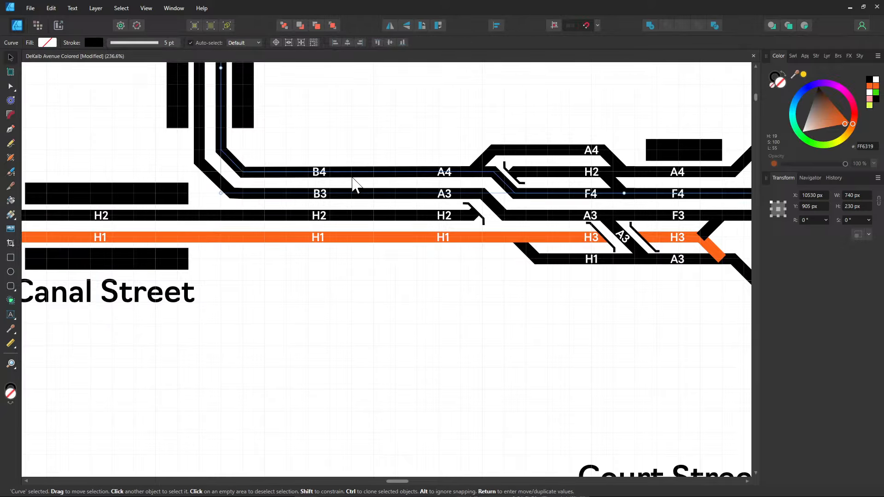
pyautogui.click(94, 43)
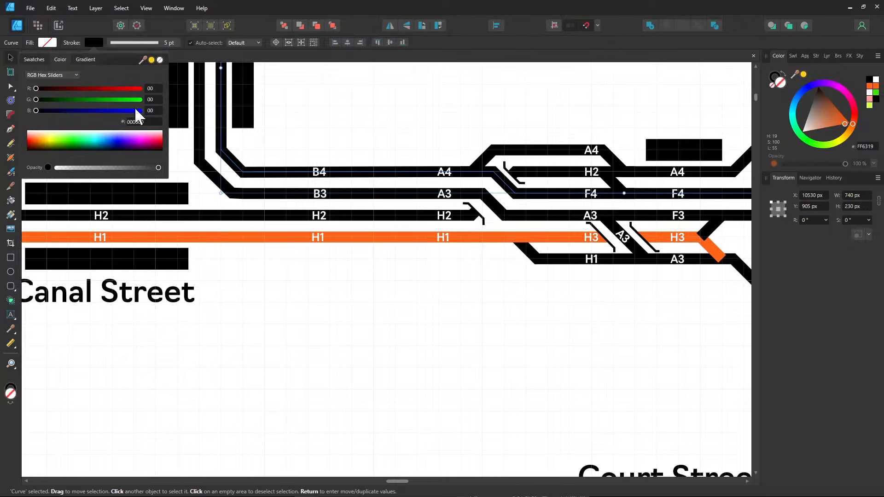
pyautogui.click(140, 120)
pyautogui.hotkey('ctrl', 'v')
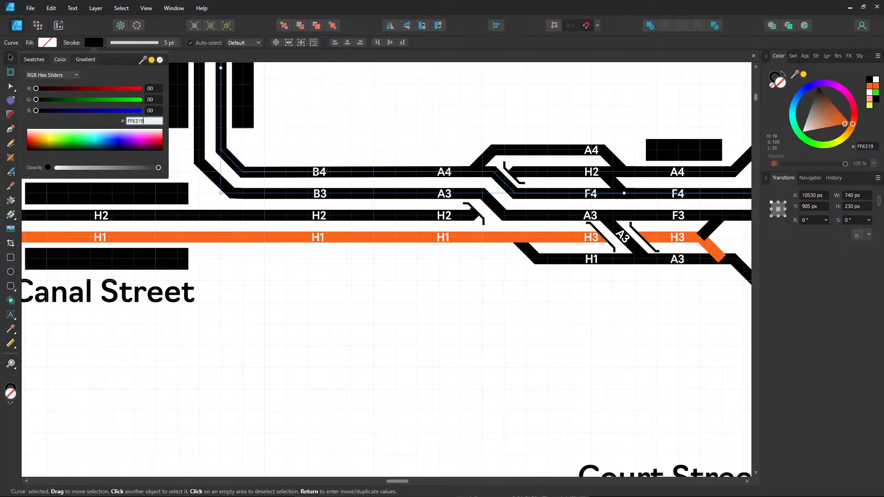
pyautogui.press('Return')
# - Set the stroke of the B3 track curve, which runs from Grand Street into F3, to FF6319
pyautogui.click(363, 194)
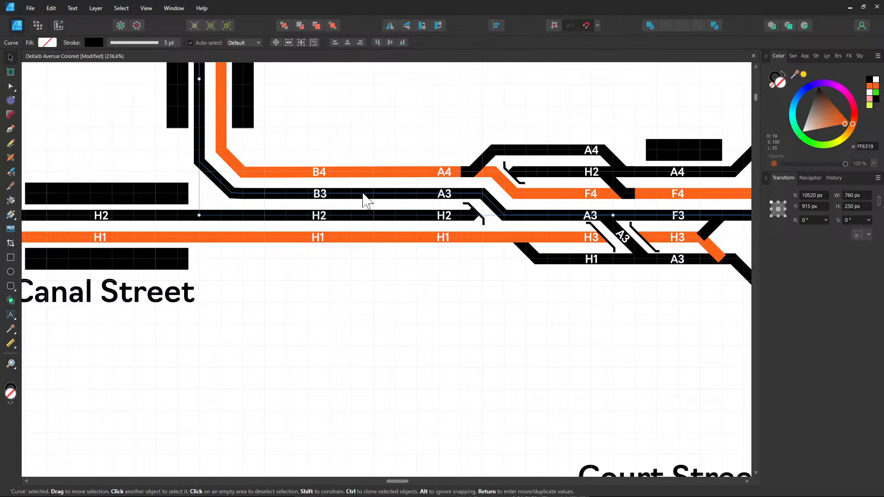
pyautogui.click(95, 40)
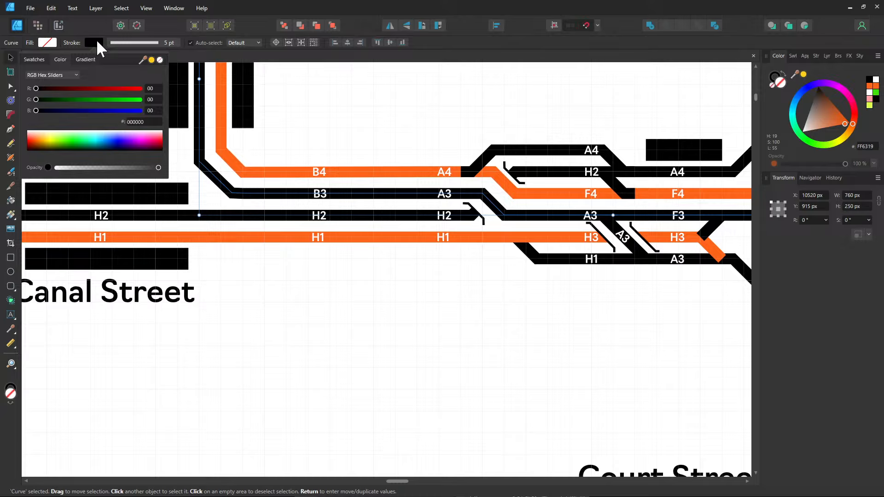
pyautogui.click(140, 120)
pyautogui.hotkey('ctrl', 'v')
pyautogui.press('Return')
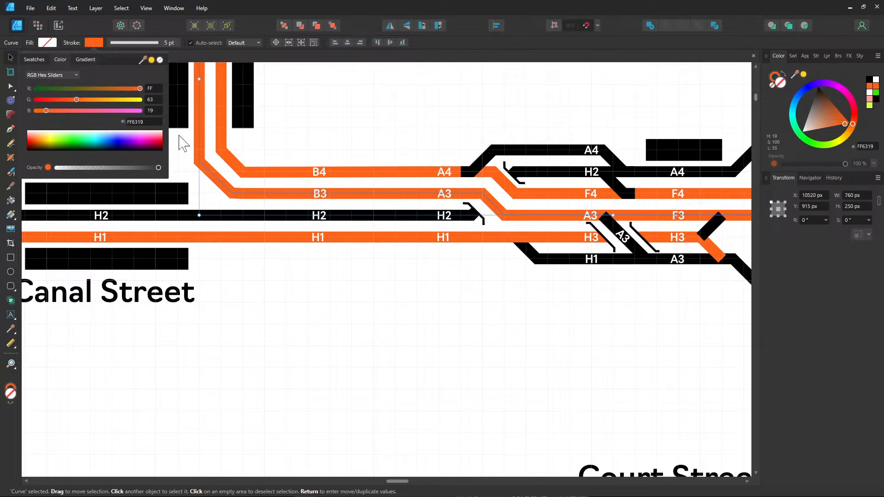
pyautogui.click(435, 306)
# - Try to set the stroke of the raised A4 bypass curve above H2 to FF6319
pyautogui.moveTo(492, 291); pyautogui.dragTo(201, 306)
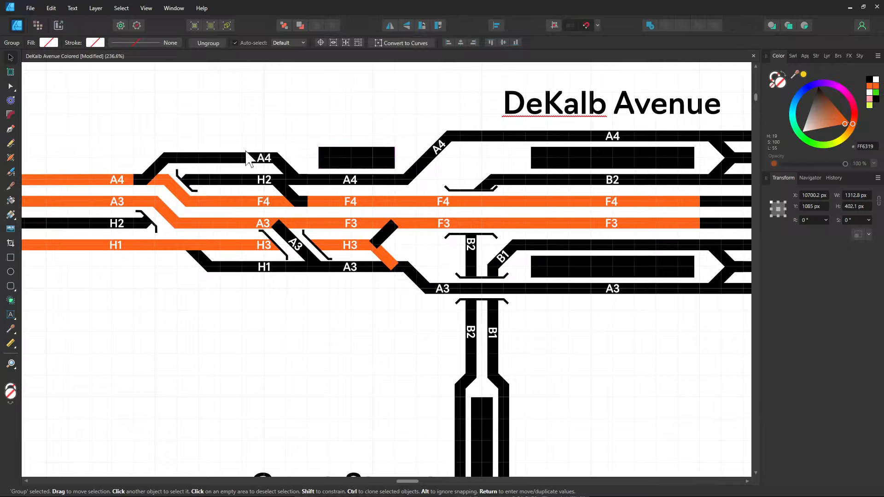
pyautogui.click(221, 156)
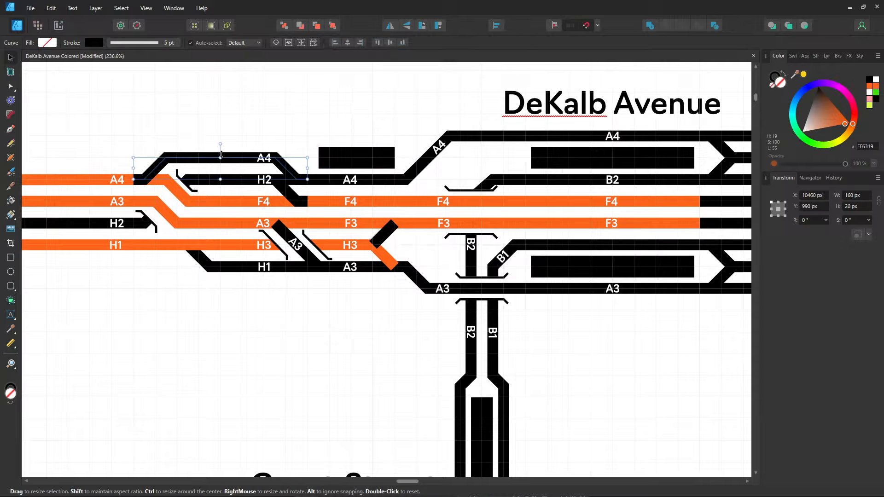
pyautogui.click(94, 42)
pyautogui.click(146, 122)
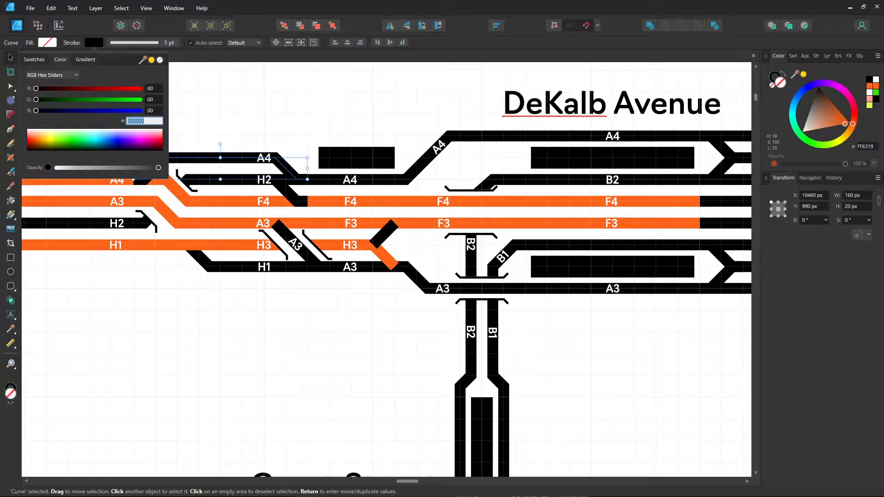
pyautogui.click(145, 122)
pyautogui.click(202, 202)
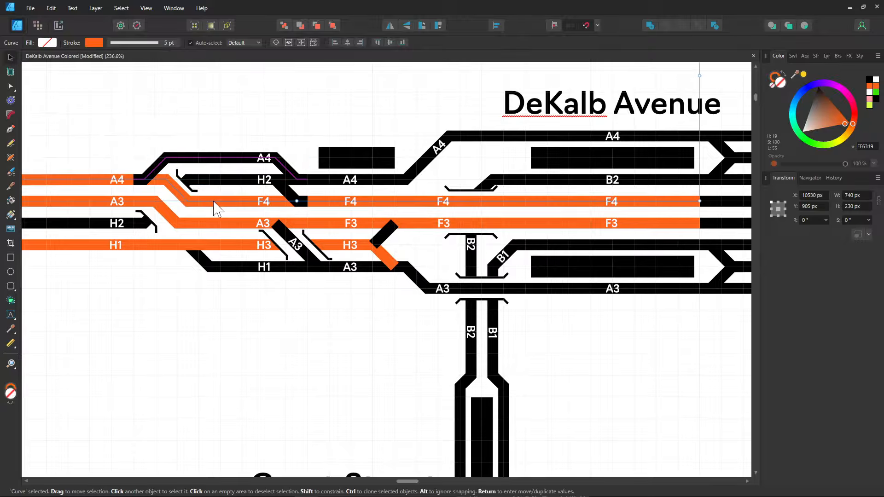
pyautogui.click(94, 42)
pyautogui.click(191, 157)
pyautogui.click(94, 43)
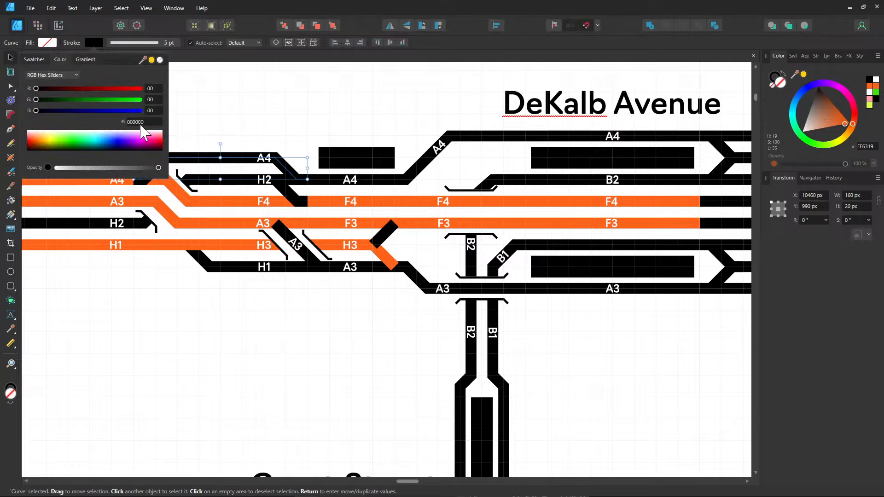
pyautogui.click(217, 128)
pyautogui.click(216, 127)
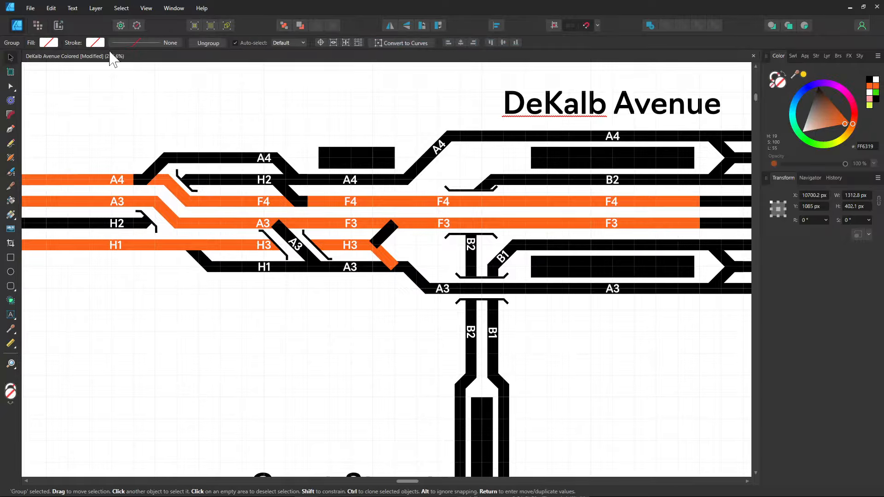
pyautogui.click(95, 42)
pyautogui.write('FF6319')
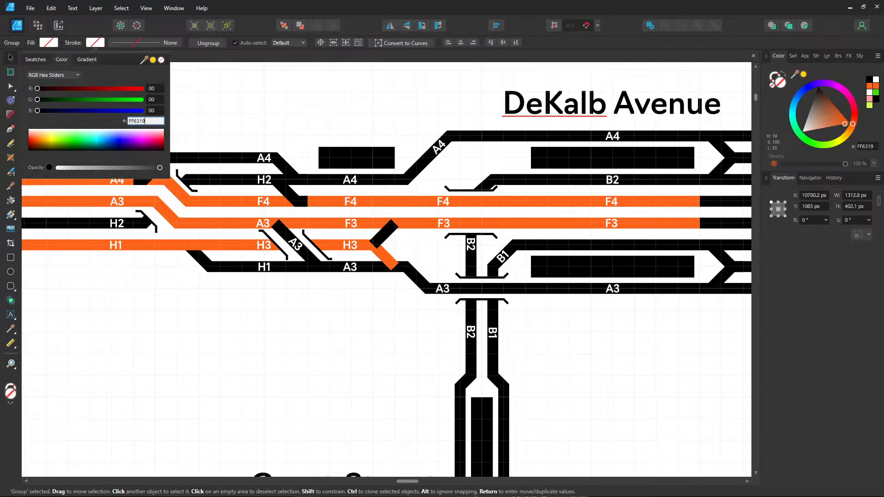
pyautogui.press('Return')
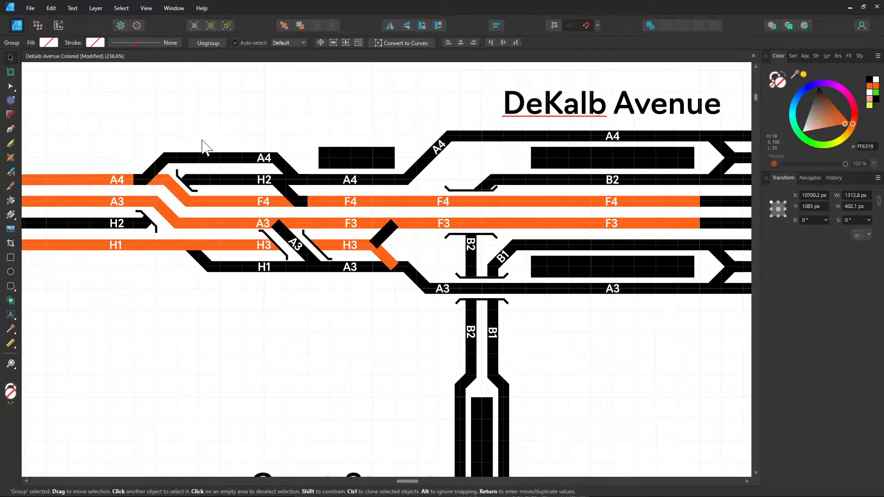
# - Select the raised A4 bypass curve above H2 and set its stroke to FF6319
pyautogui.click(140, 163)
pyautogui.click(93, 42)
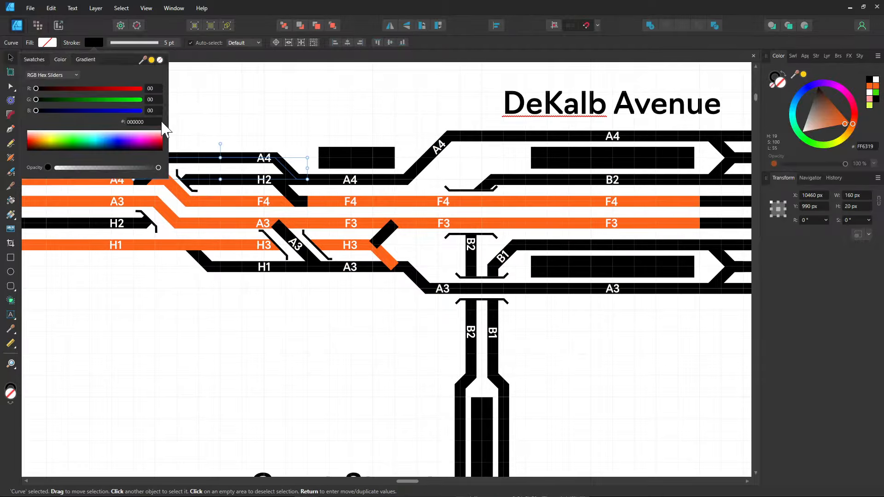
pyautogui.click(138, 120)
pyautogui.write('FF6319')
pyautogui.press('Return')
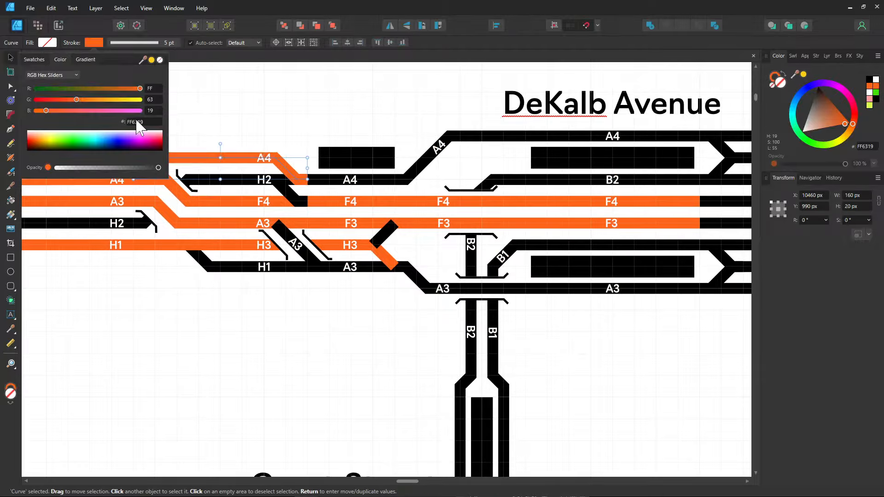
pyautogui.click(217, 114)
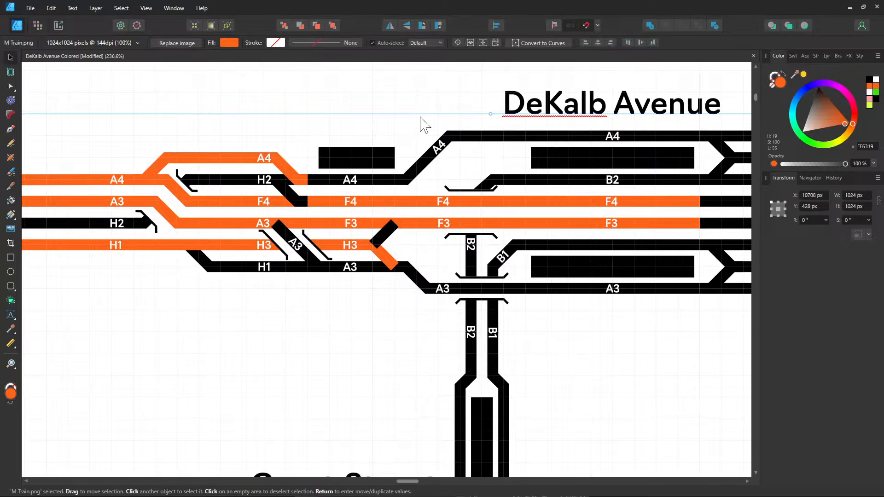
# - Try selecting the remaining black F3 and F4 track curves east of DeKalb Avenue together for recoloring
pyautogui.hscroll(10, 423, 124)
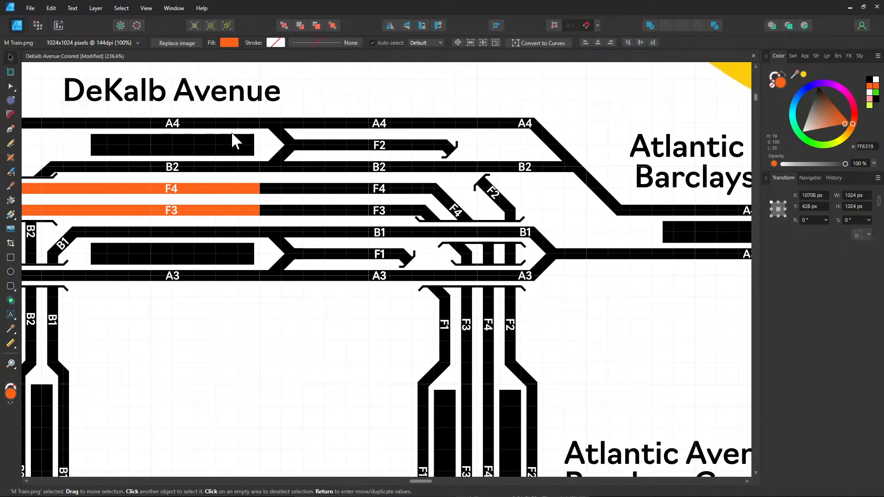
pyautogui.hscroll(-1, 231, 133)
pyautogui.scroll(-1, 231, 133)
pyautogui.click(344, 200)
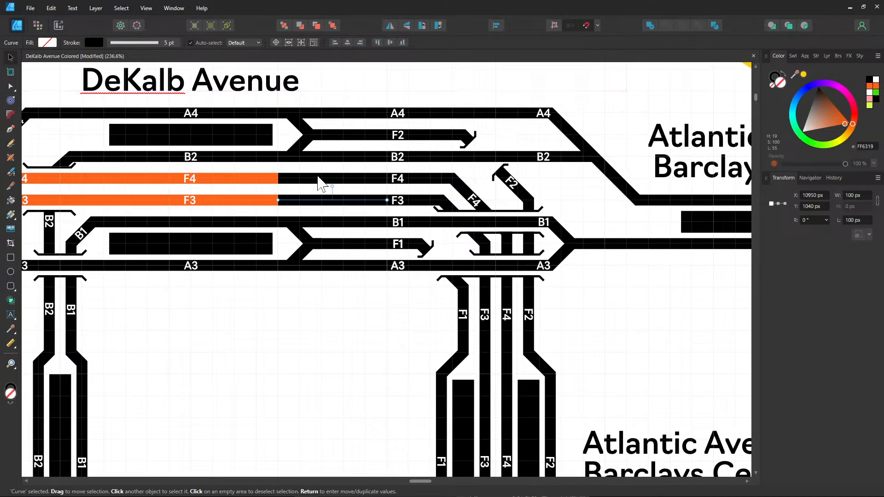
pyautogui.keyDown('shift'); pyautogui.click(323, 182); pyautogui.keyUp('shift')
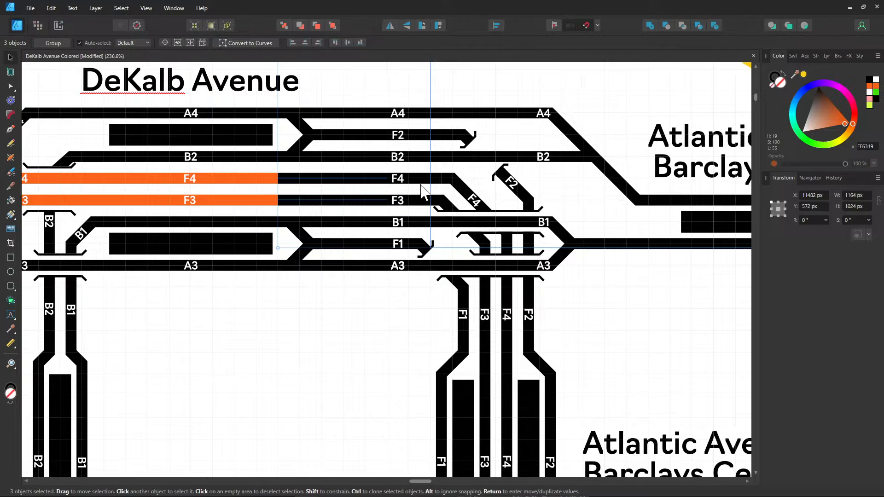
pyautogui.click(423, 180)
pyautogui.keyDown('shift'); pyautogui.click(419, 205); pyautogui.keyUp('shift')
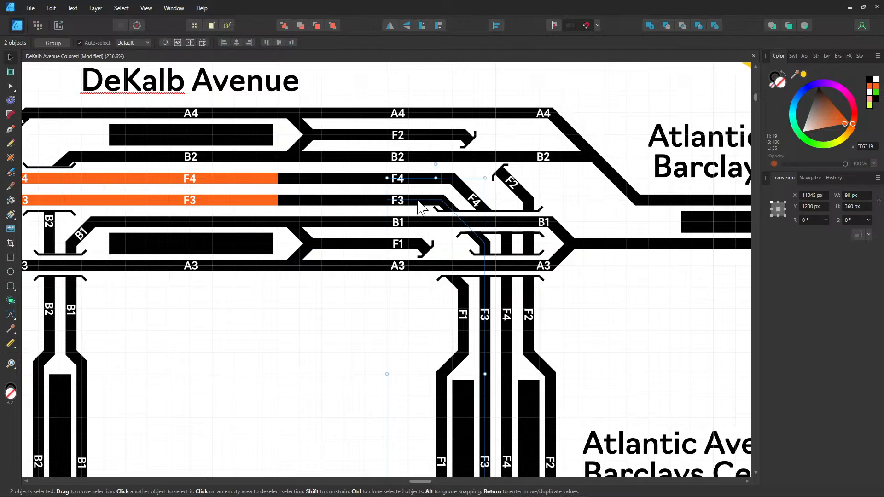
pyautogui.keyDown('shift'); pyautogui.click(340, 199); pyautogui.keyUp('shift')
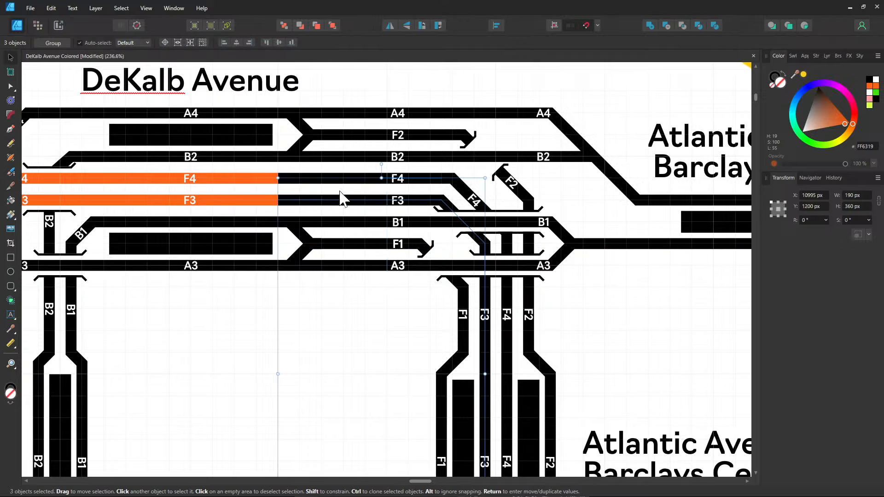
pyautogui.keyDown('shift'); pyautogui.click(456, 192); pyautogui.keyUp('shift')
pyautogui.keyDown('shift'); pyautogui.click(456, 186); pyautogui.keyUp('shift')
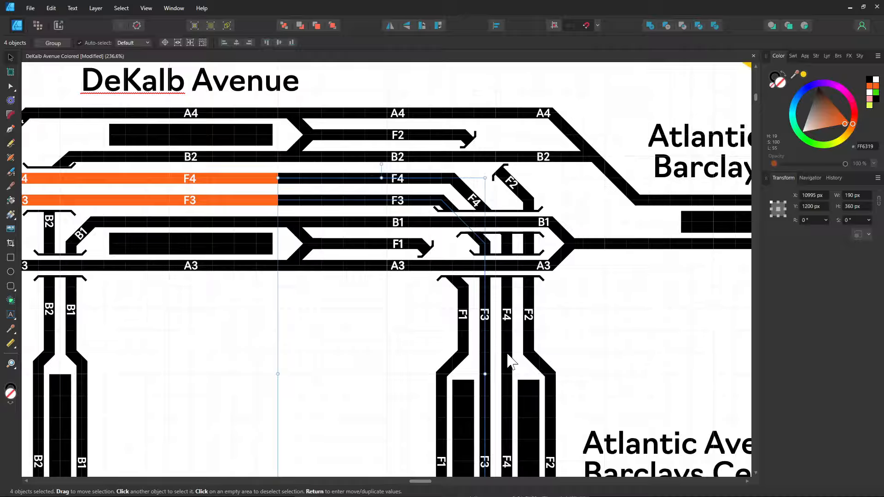
pyautogui.keyDown('shift'); pyautogui.click(508, 354); pyautogui.keyUp('shift')
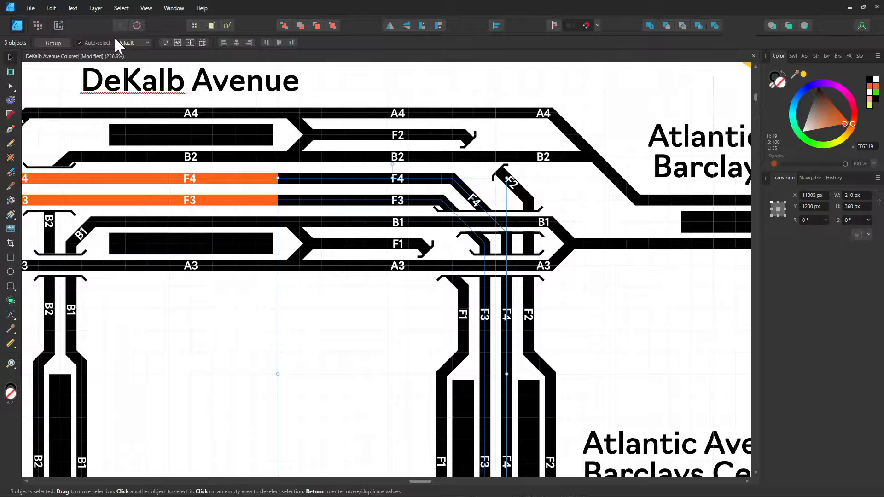
# - Set the stroke of the straight 100 px F3 segment just east of the DeKalb Avenue platforms to FF6319
pyautogui.doubleClick(300, 201)
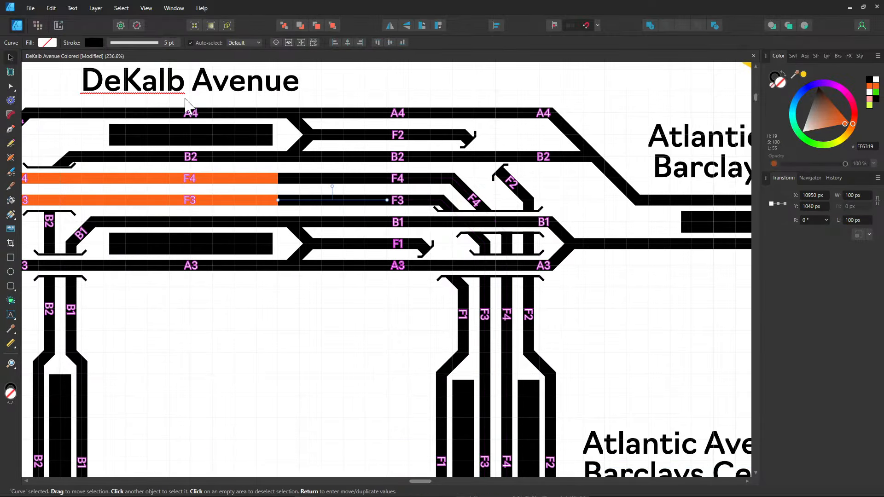
pyautogui.click(98, 41)
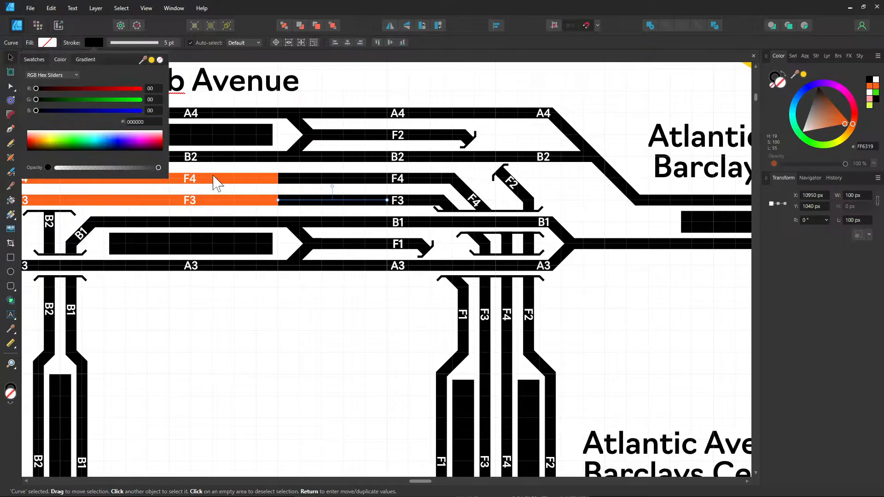
pyautogui.doubleClick(137, 120)
pyautogui.write('FF6319')
pyautogui.press('Return')
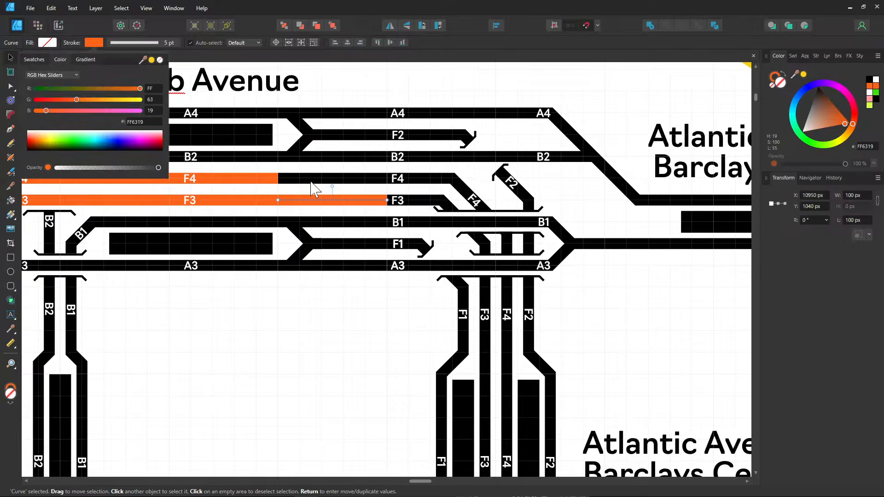
# - Set the stroke of the straight 100 px F4 segment just east of the DeKalb Avenue platforms to FF6319
pyautogui.click(309, 180)
pyautogui.click(97, 43)
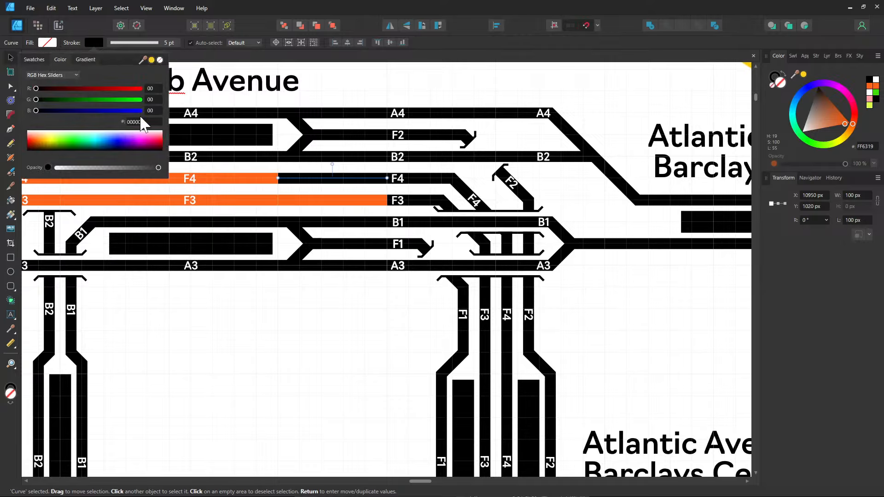
pyautogui.doubleClick(137, 121)
pyautogui.write('FF6319')
pyautogui.press('Return')
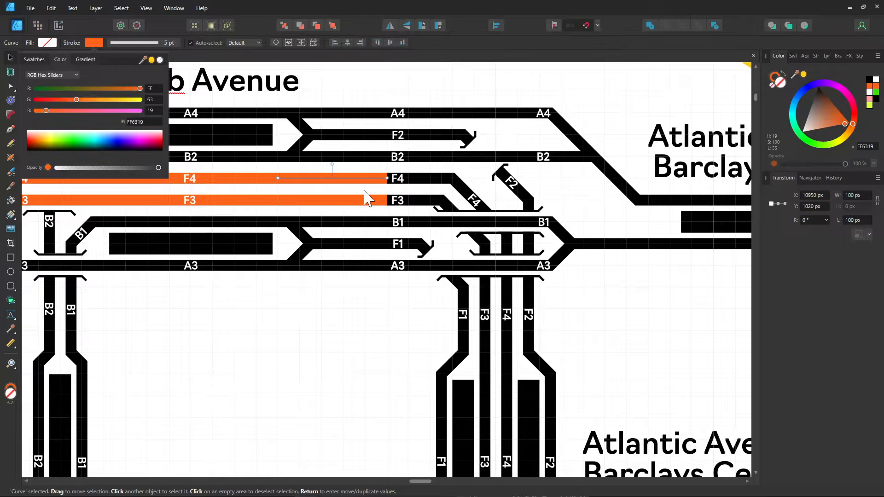
# - Set the stroke of the short 50 px F4 segment leading up to the diagonal to FF6319
pyautogui.click(415, 178)
pyautogui.click(93, 43)
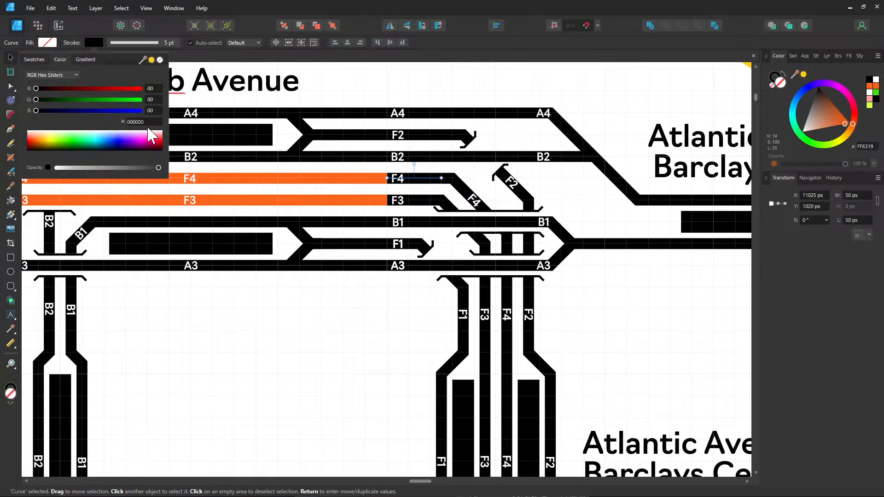
pyautogui.doubleClick(137, 121)
pyautogui.write('FF6319')
pyautogui.press('Return')
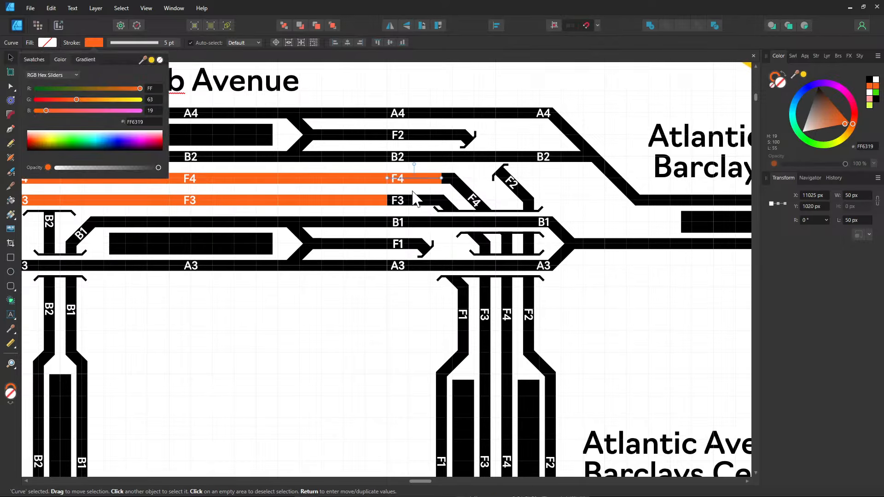
# - Set the stroke of the F3 curve that bends down toward the lower Atlantic Avenue-Barclays Center station to FF6319
pyautogui.click(416, 199)
pyautogui.click(94, 43)
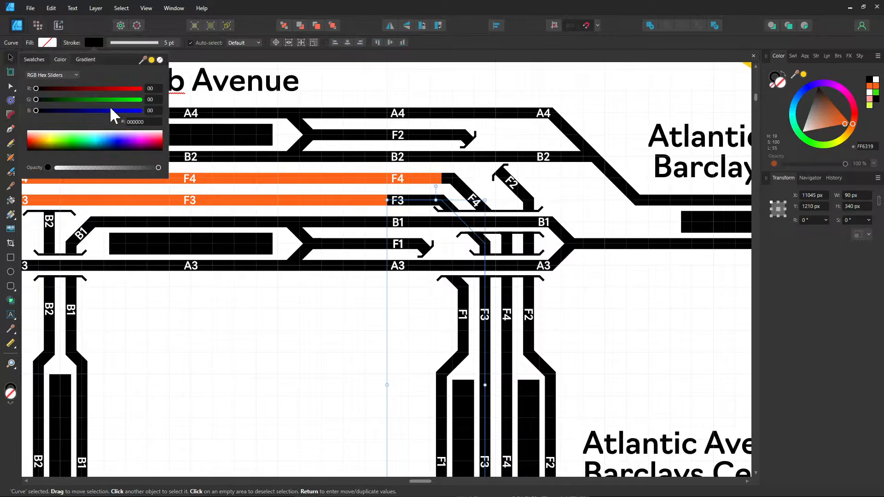
pyautogui.doubleClick(137, 121)
pyautogui.write('FF6319')
pyautogui.press('Return')
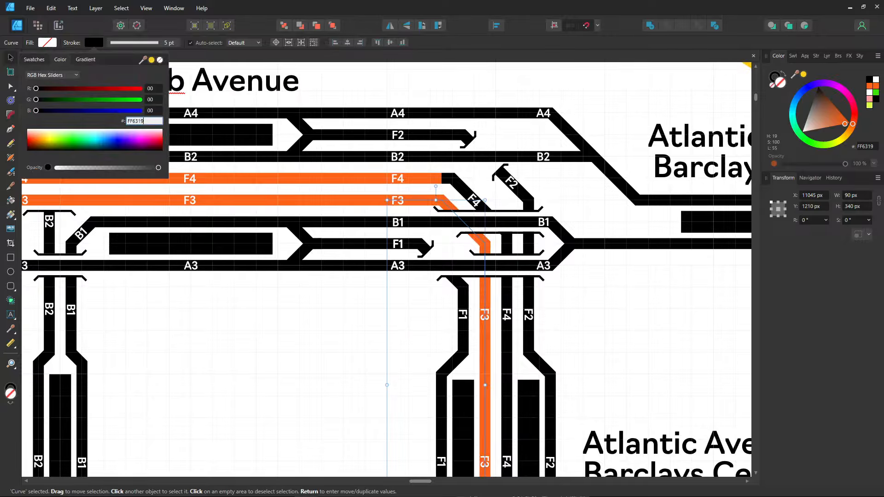
pyautogui.click(457, 189)
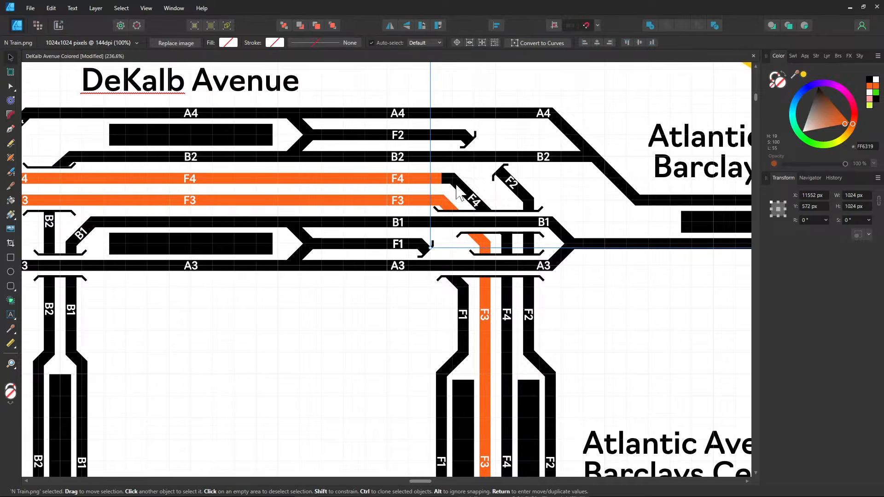
# - Set the stroke colour of the black F4 track running down to Atlantic Avenue-Barclays Center to FF6319
pyautogui.click(511, 304)
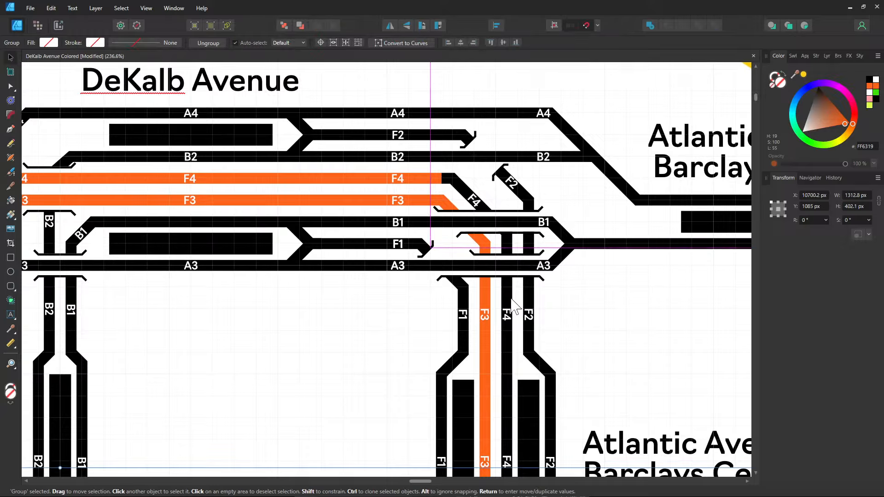
pyautogui.click(94, 42)
pyautogui.click(144, 121)
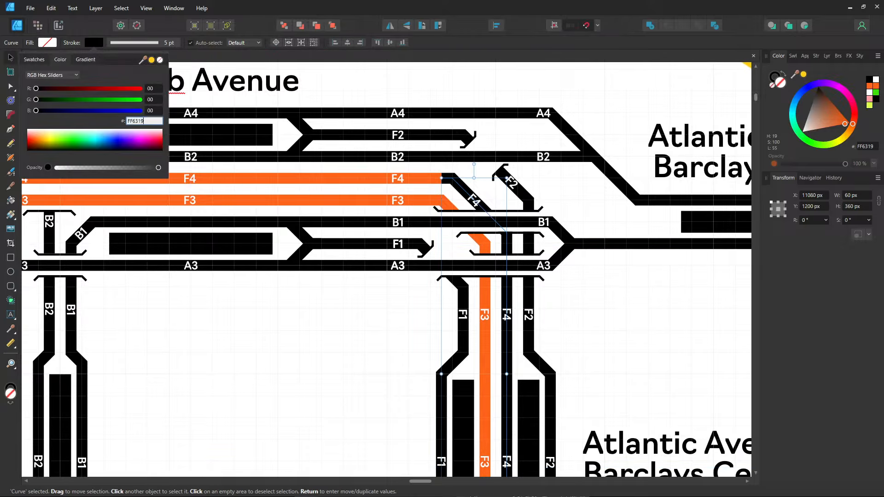
pyautogui.press('Return')
pyautogui.scroll(-4, 559, 204)
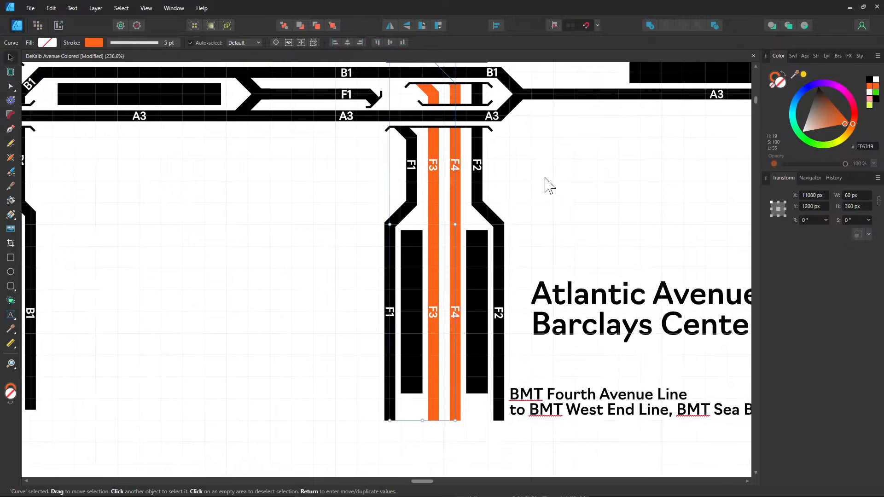
pyautogui.scroll(5, 534, 217)
pyautogui.hscroll(-8, 396, 323)
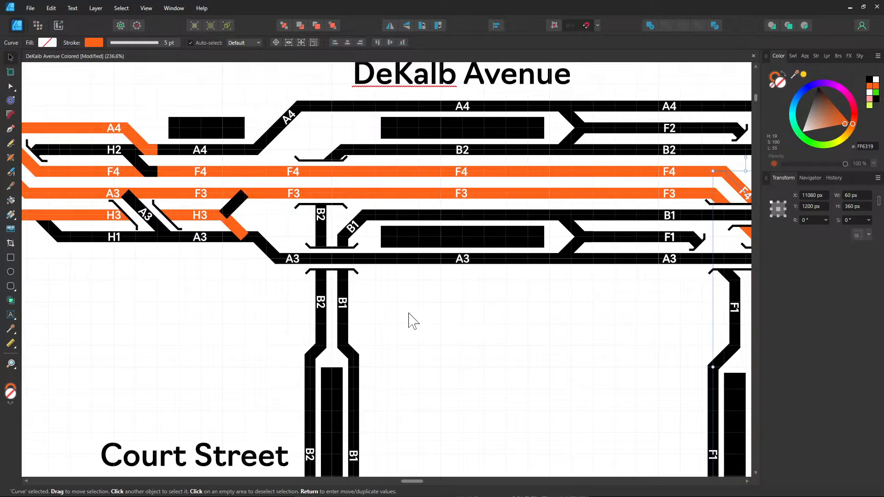
pyautogui.click(271, 252)
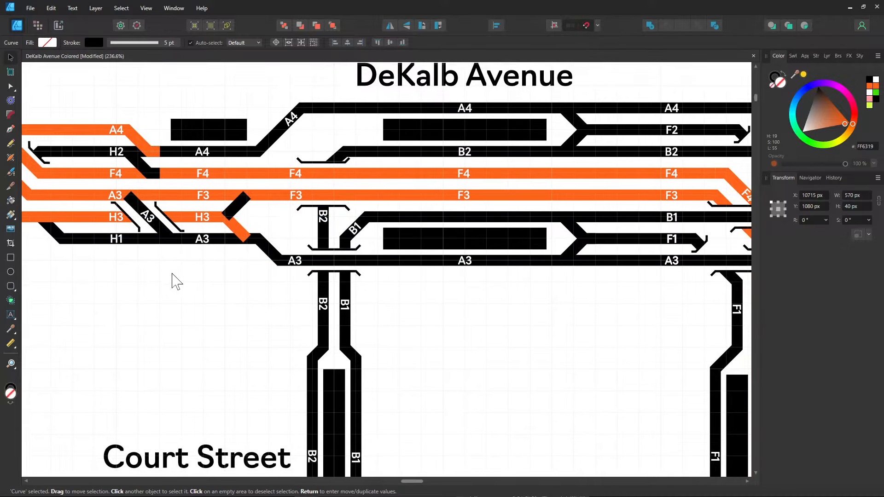
pyautogui.hscroll(-3, 253, 293)
pyautogui.scroll(1, 253, 293)
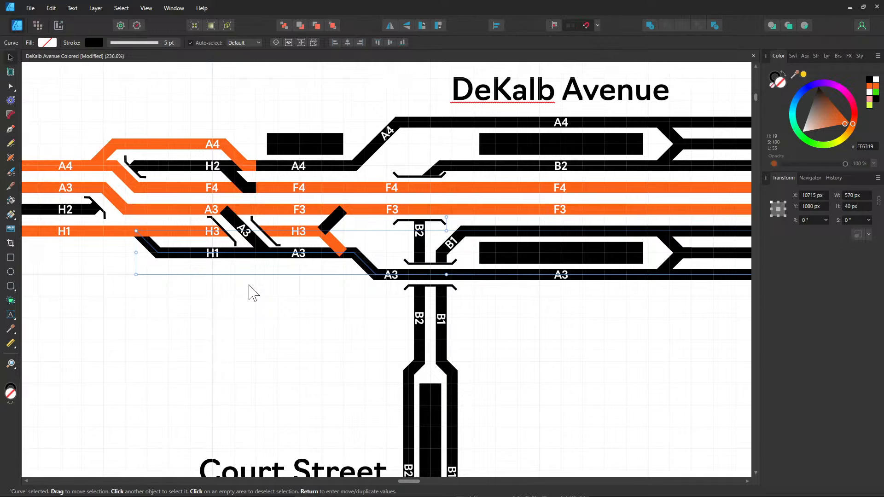
pyautogui.click(336, 249)
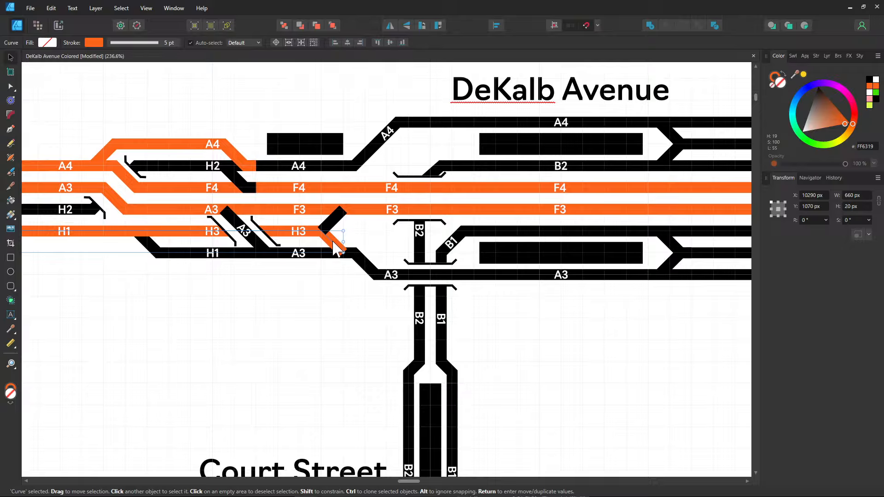
pyautogui.click(253, 239)
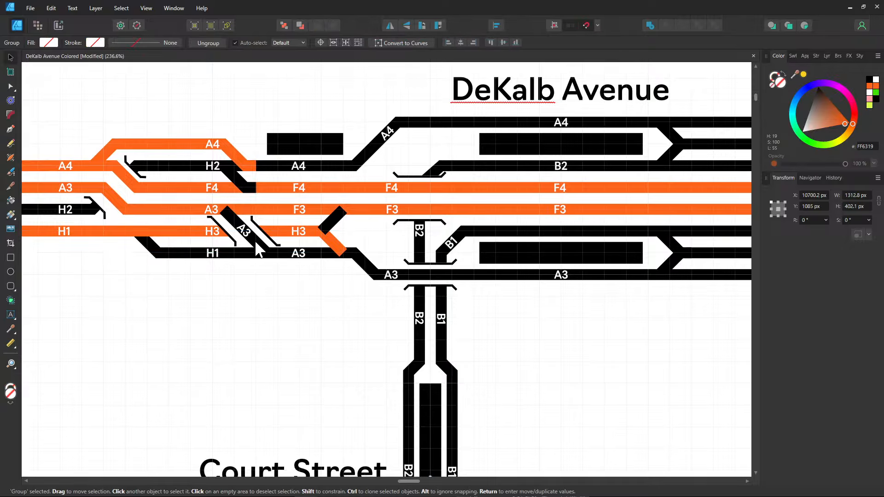
pyautogui.doubleClick(261, 246)
pyautogui.click(94, 43)
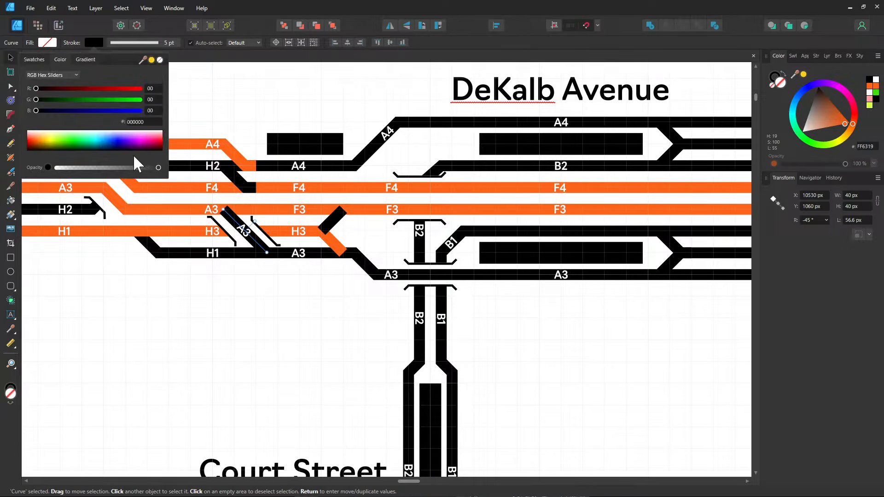
pyautogui.click(134, 124)
pyautogui.write('FF6319')
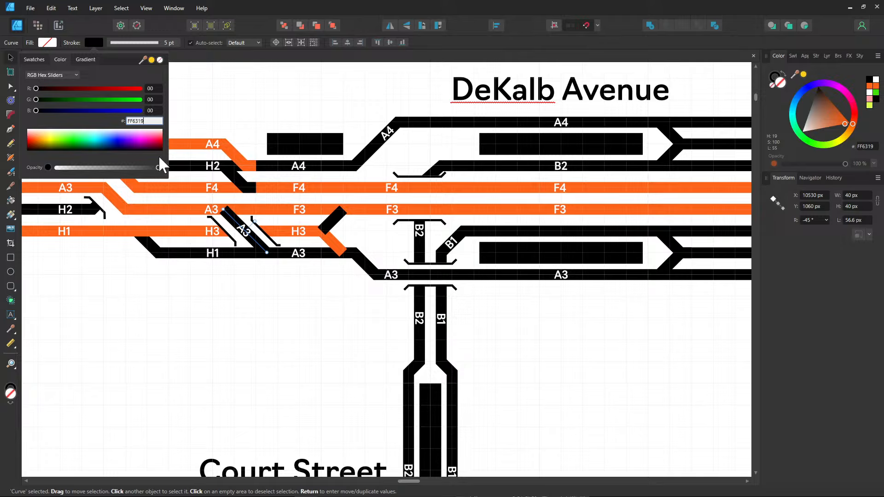
pyautogui.click(235, 286)
# - Set the stroke colour of the diagonal A3 connector track west of DeKalb Avenue to FF6319
pyautogui.click(246, 236)
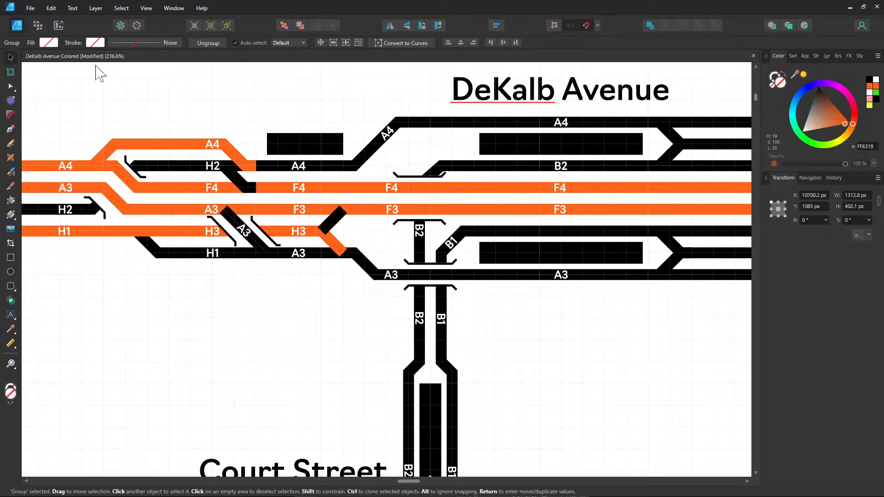
pyautogui.doubleClick(256, 251)
pyautogui.click(94, 43)
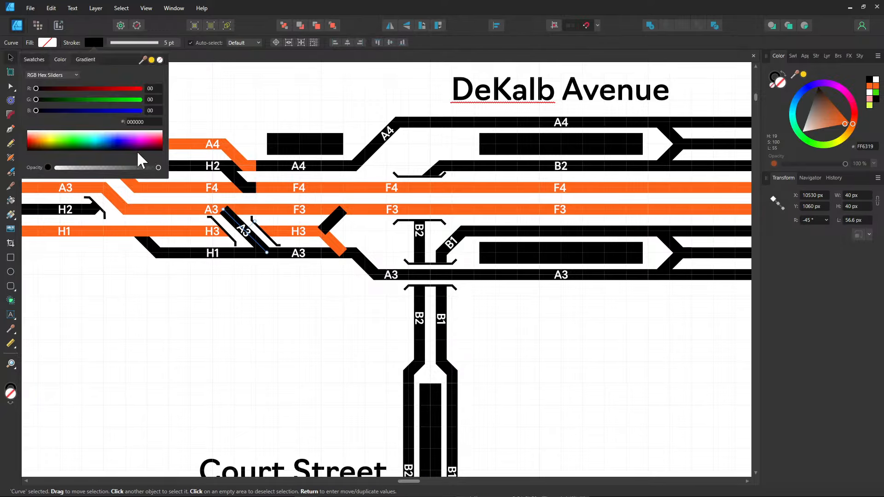
pyautogui.click(137, 122)
pyautogui.write('FF6319')
pyautogui.press('Return')
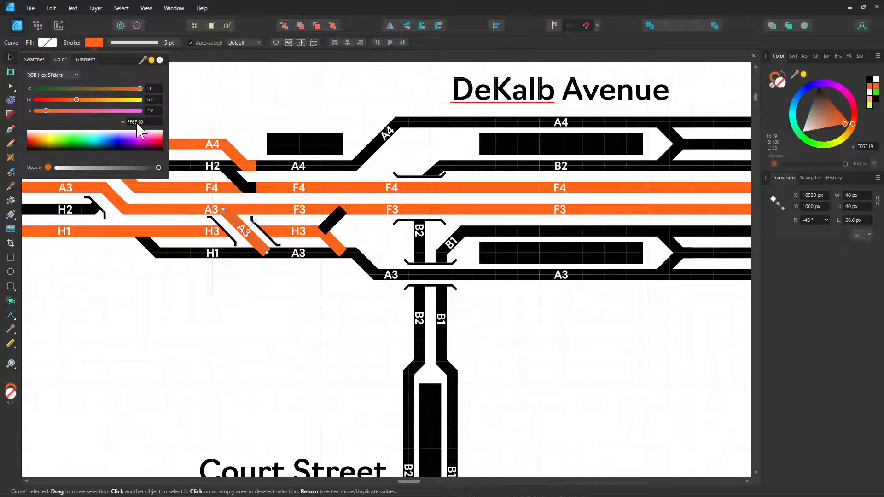
pyautogui.click(159, 260)
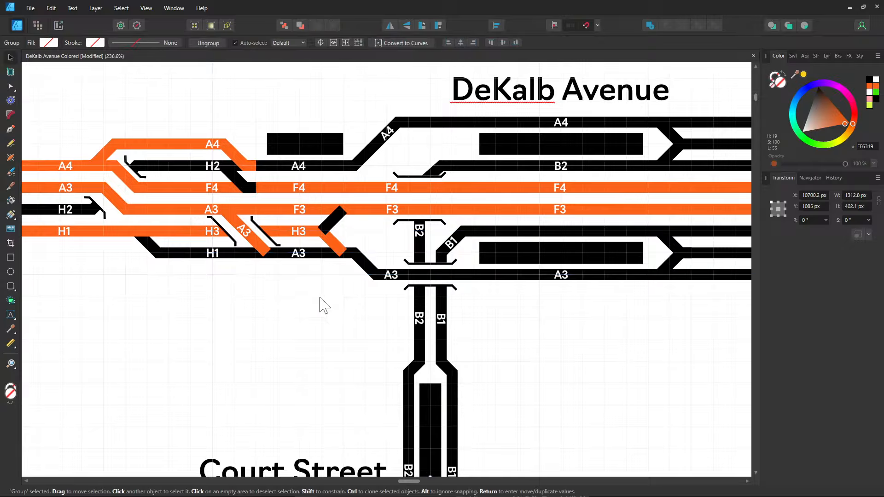
# - Try to sample the yellow of the N train circle with the Color Picker while the label group is selected
pyautogui.scroll(5, 248, 299)
pyautogui.hscroll(3, 249, 299)
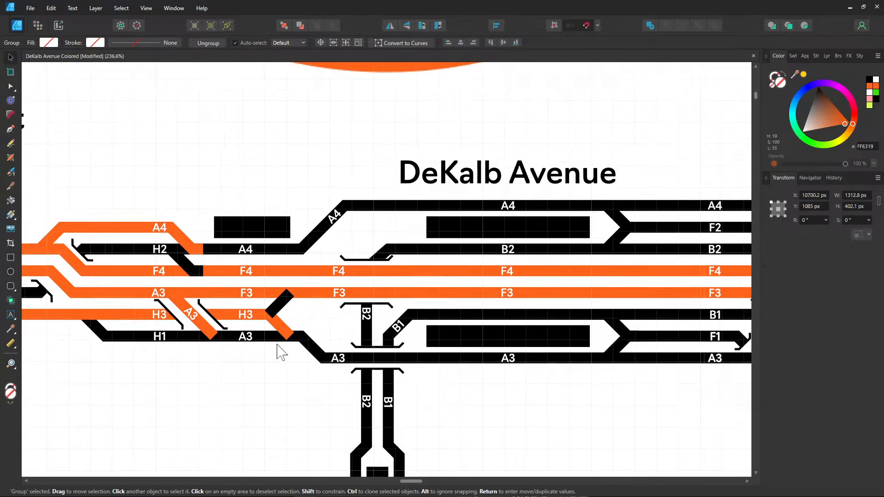
pyautogui.scroll(6, 443, 232)
pyautogui.hscroll(6, 443, 232)
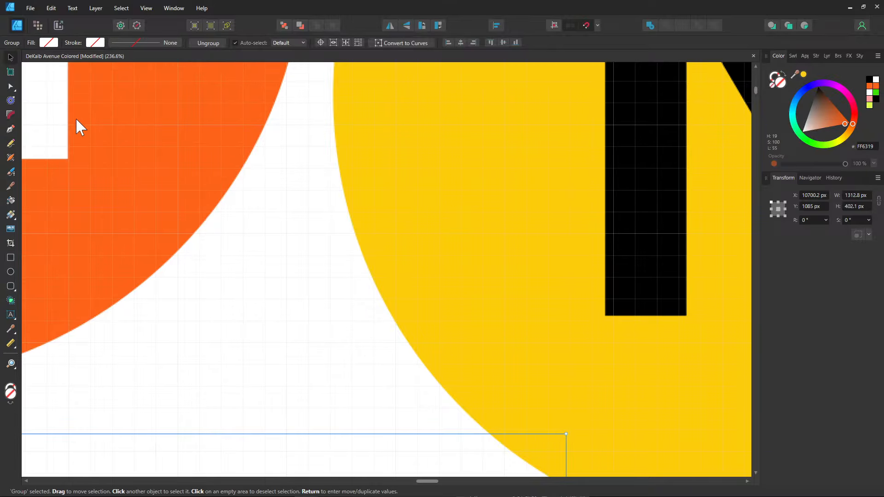
pyautogui.click(11, 329)
pyautogui.click(457, 215)
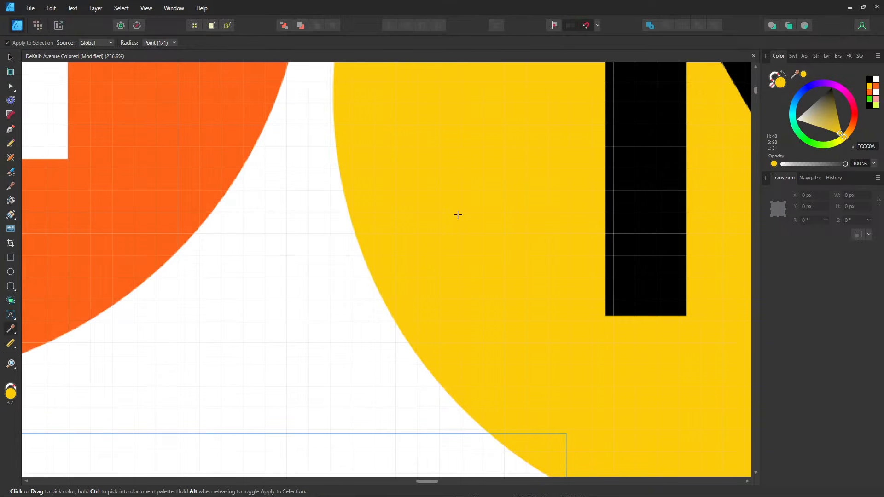
pyautogui.scroll(-10, 554, 146)
pyautogui.hscroll(-10, 554, 146)
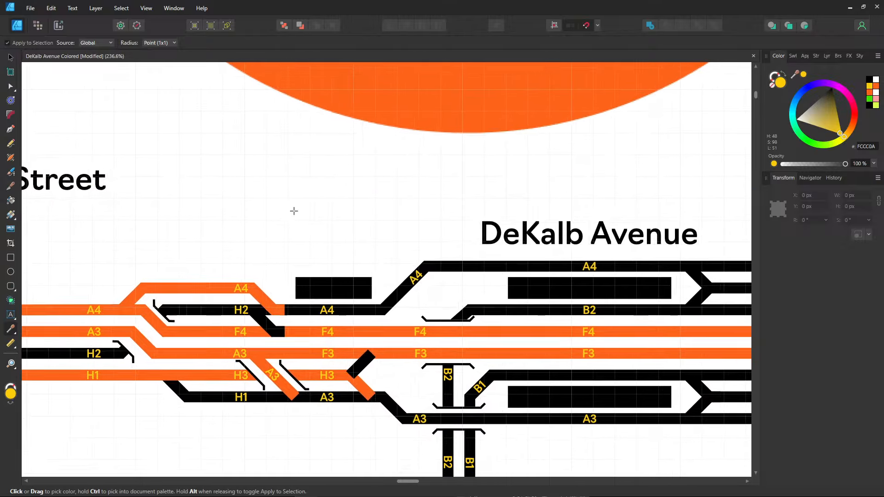
pyautogui.click(294, 211)
pyautogui.click(10, 57)
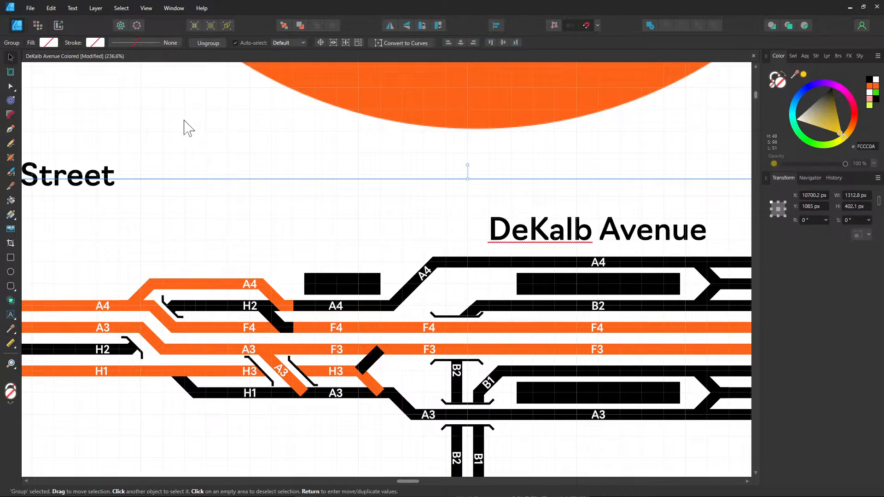
# - Clear the selection, sample the yellow of the N train circle and copy its hex code FCCC0A
pyautogui.click(189, 130)
pyautogui.scroll(-4, 218, 126)
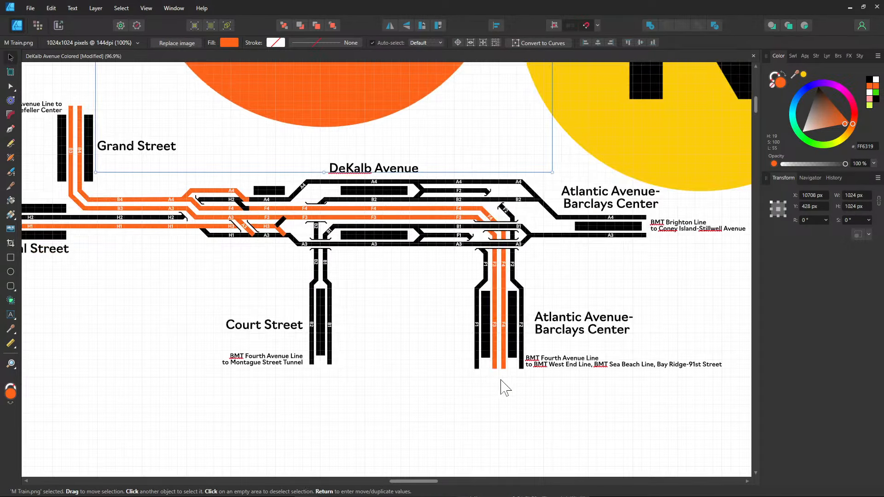
pyautogui.click(488, 378)
pyautogui.moveTo(402, 276); pyautogui.dragTo(359, 327)
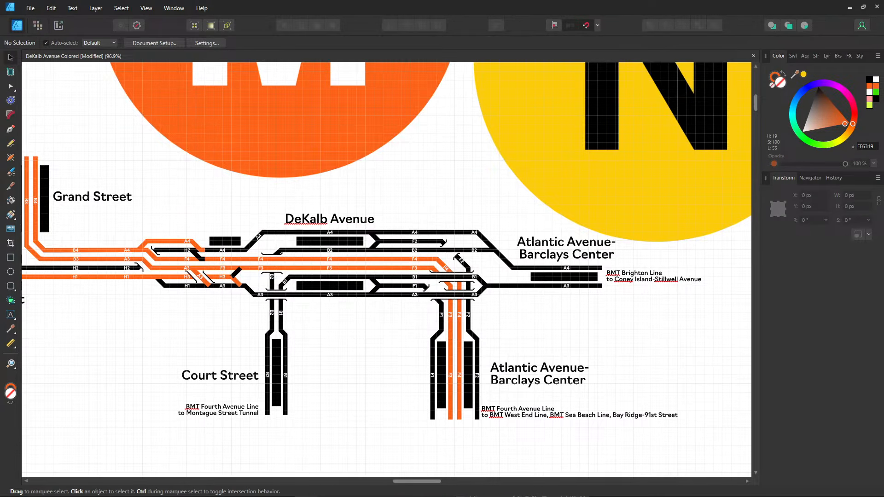
pyautogui.click(10, 328)
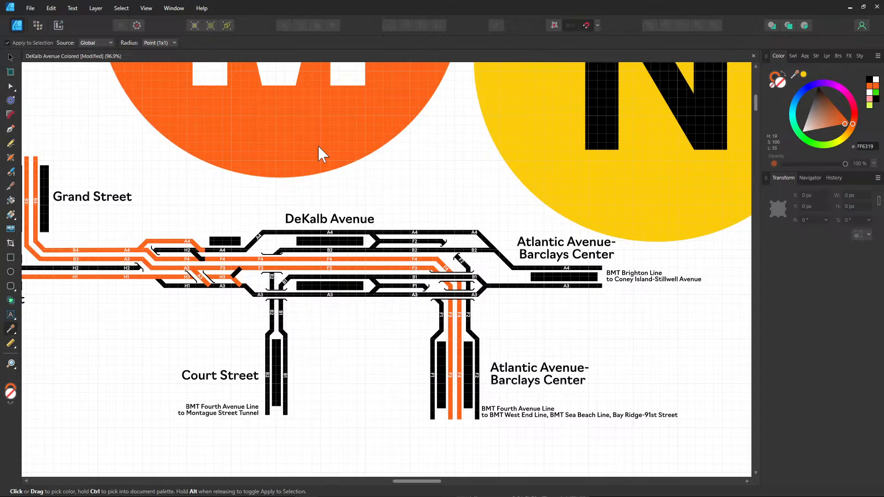
pyautogui.click(540, 141)
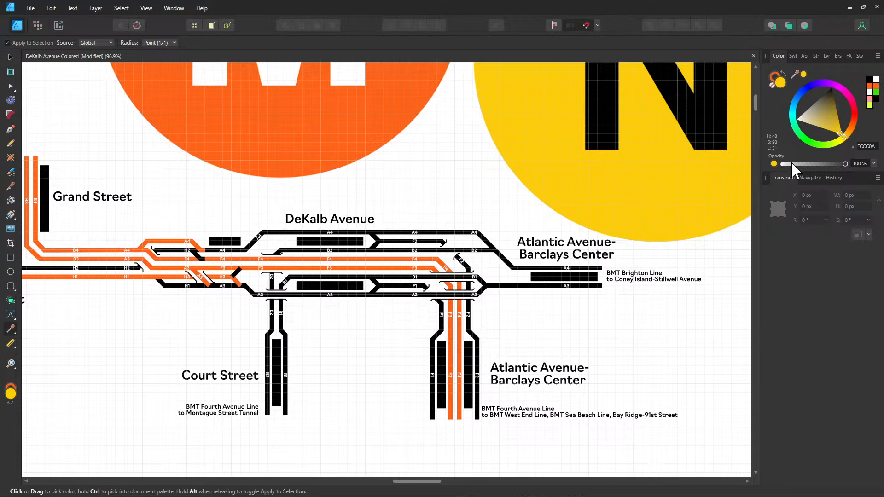
pyautogui.click(865, 146)
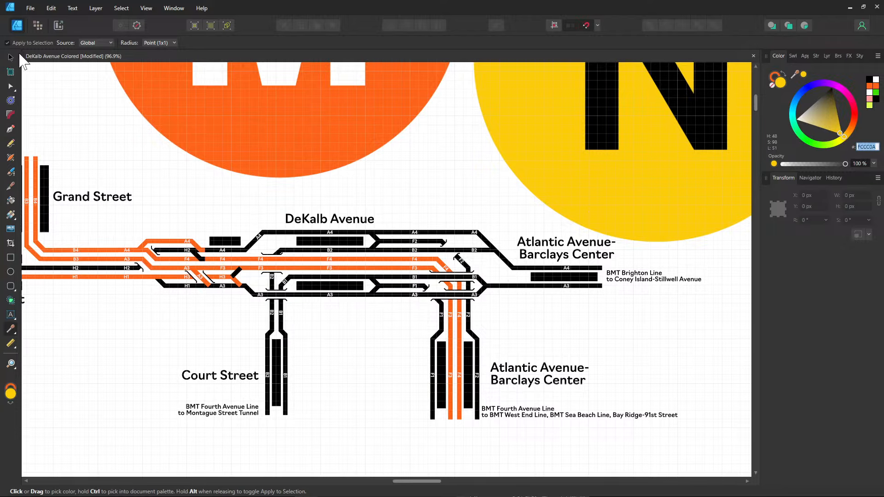
pyautogui.click(15, 55)
# - Set the stroke colour of the orange H1 track through Canal Street to FCCC0A
pyautogui.moveTo(84, 271); pyautogui.dragTo(232, 255)
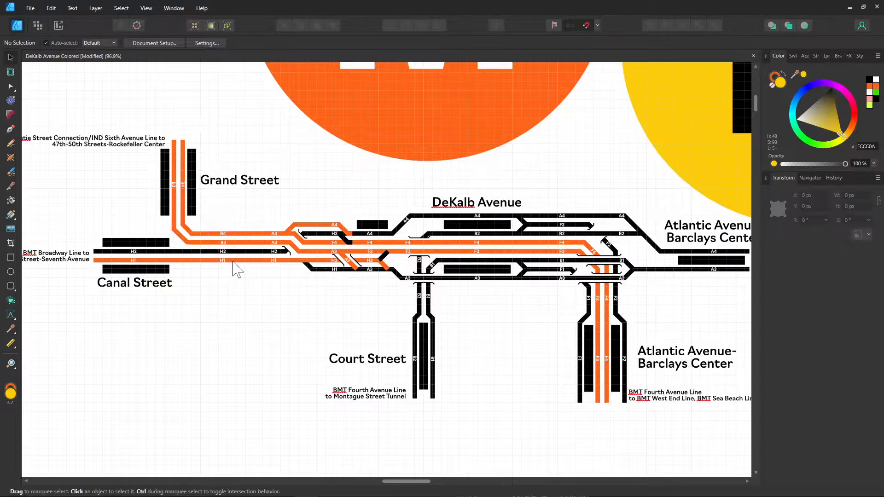
pyautogui.click(234, 261)
pyautogui.scroll(3, 221, 261)
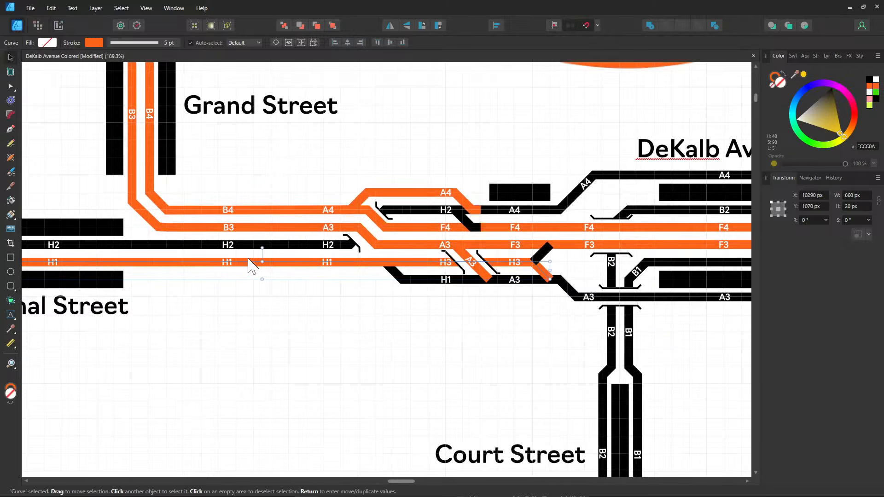
pyautogui.click(92, 42)
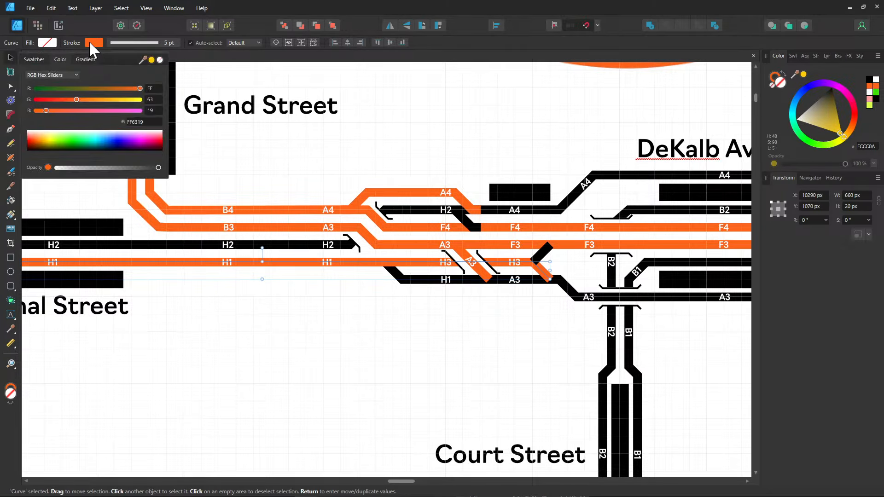
pyautogui.click(138, 121)
pyautogui.write('FCCC0A')
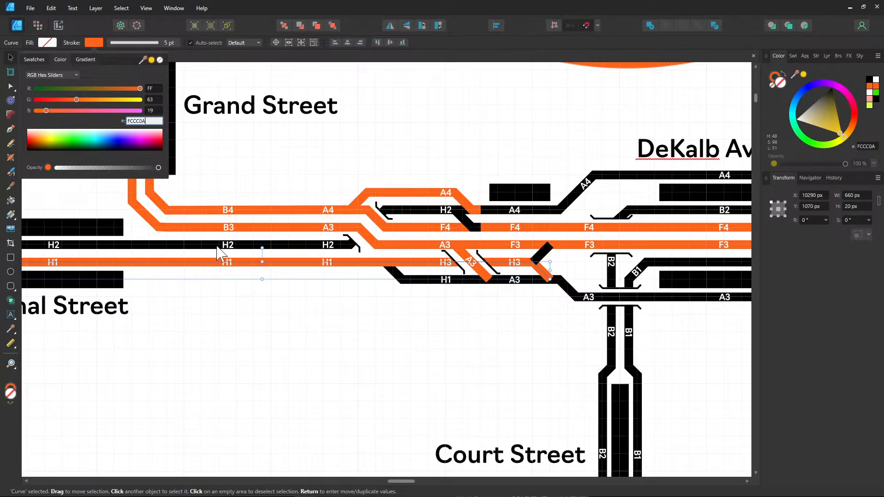
pyautogui.press('Return')
pyautogui.click(207, 296)
# - Set the stroke colour of the black H2 track through Canal Street to FCCC0A
pyautogui.hscroll(-5, 201, 282)
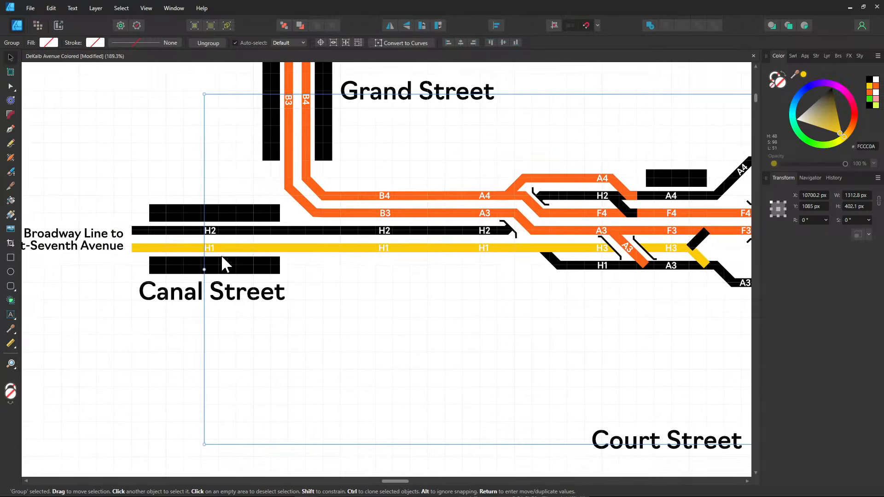
pyautogui.click(215, 255)
pyautogui.click(245, 232)
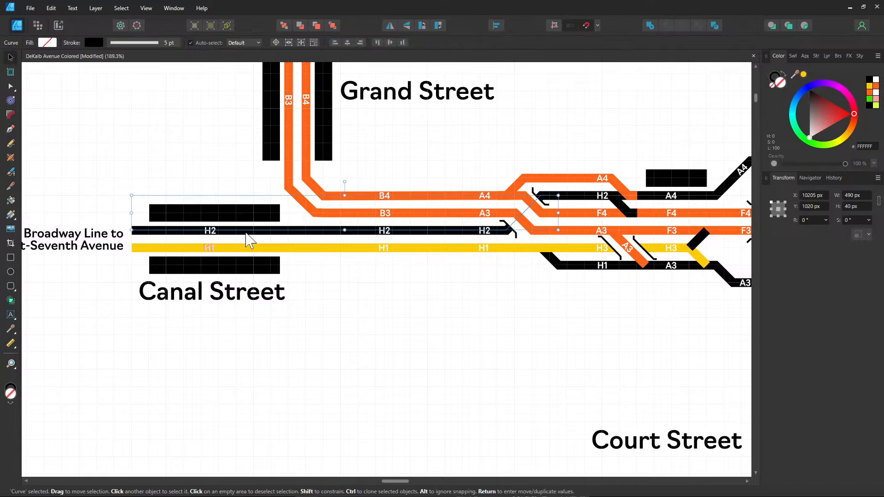
pyautogui.click(94, 43)
pyautogui.click(138, 121)
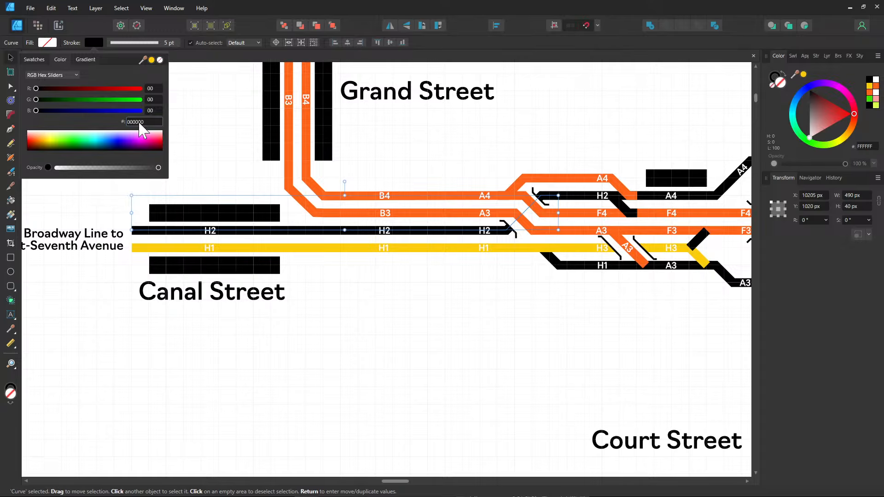
pyautogui.write('FCCC0A')
pyautogui.press('Return')
pyautogui.click(389, 293)
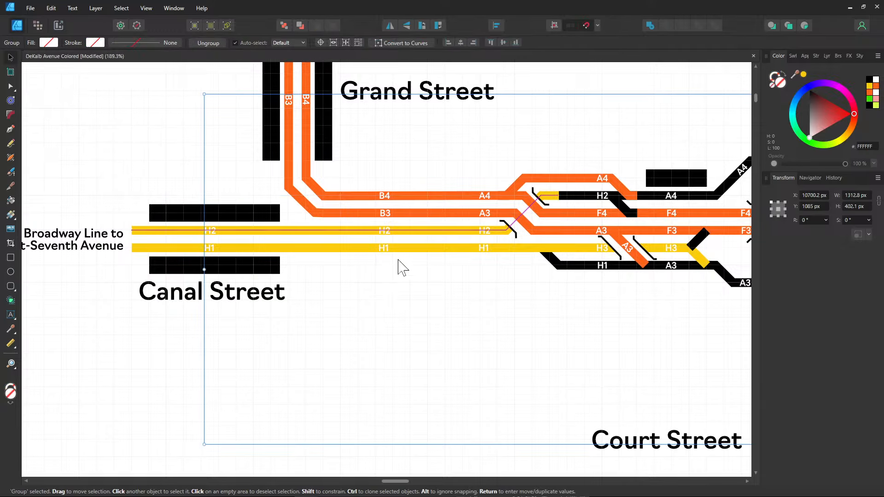
# - Set the text colour of the easternmost H2 label on the yellow Canal Street track to black, 000000
pyautogui.click(488, 231)
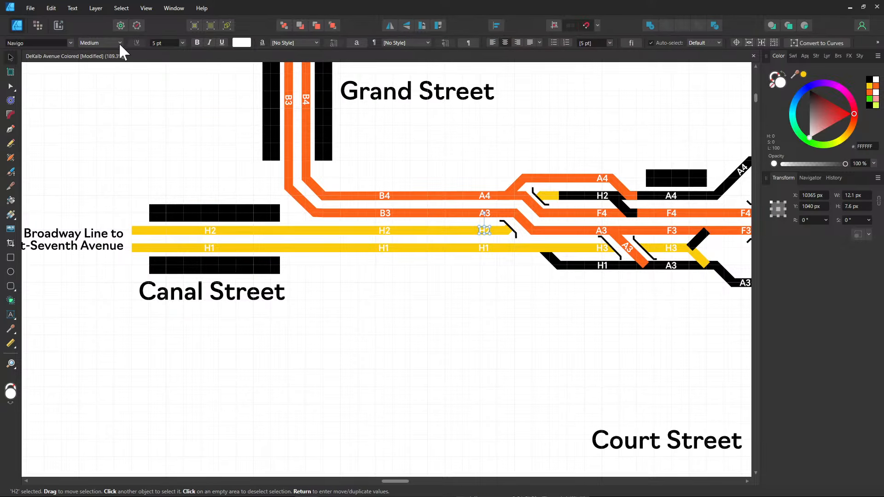
pyautogui.click(242, 43)
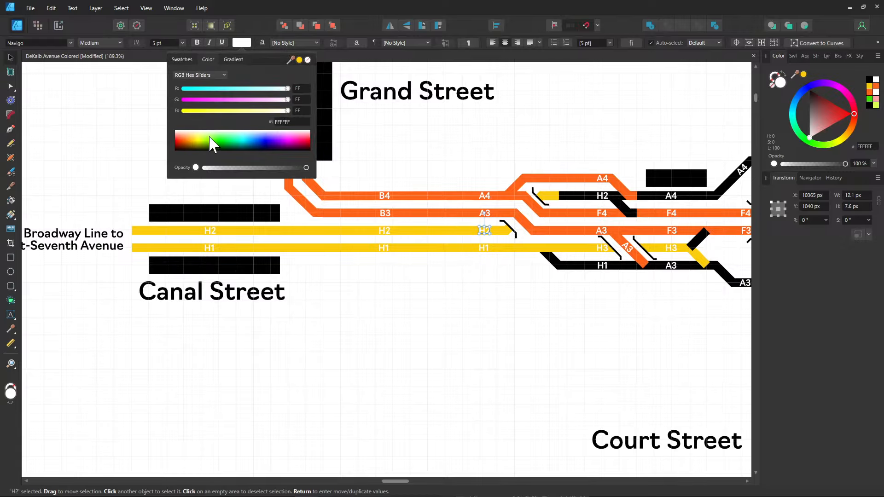
pyautogui.click(204, 144)
pyautogui.moveTo(205, 144); pyautogui.dragTo(122, 201)
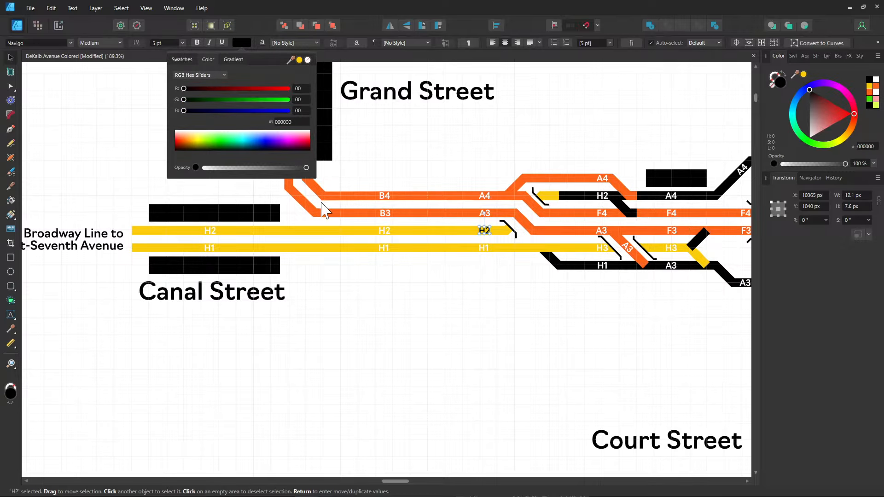
# - Set the text colour of the easternmost and middle H1 labels on the yellow Canal Street track to black, 000000
pyautogui.click(482, 249)
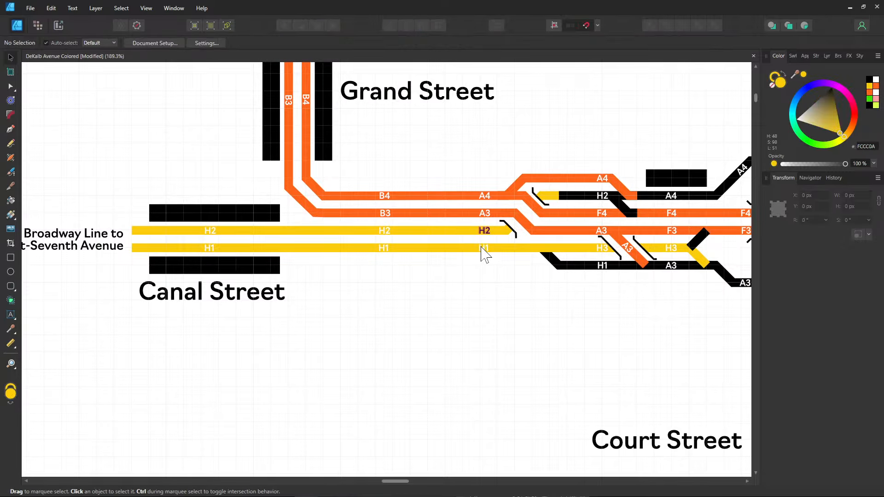
pyautogui.click(482, 248)
pyautogui.click(244, 44)
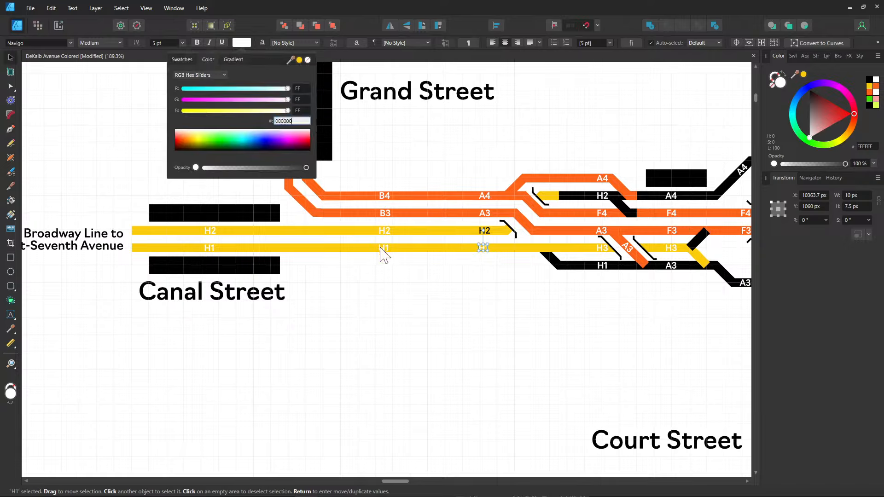
pyautogui.click(381, 249)
pyautogui.click(242, 43)
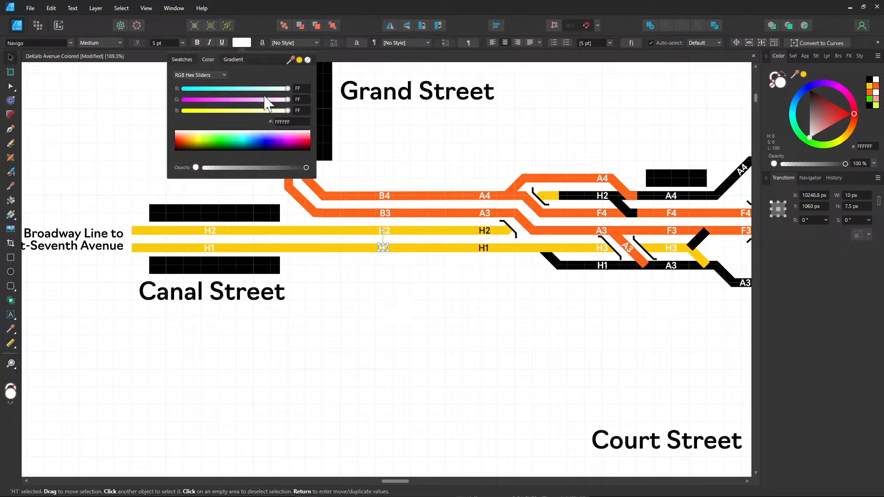
pyautogui.click(293, 121)
pyautogui.press('Return')
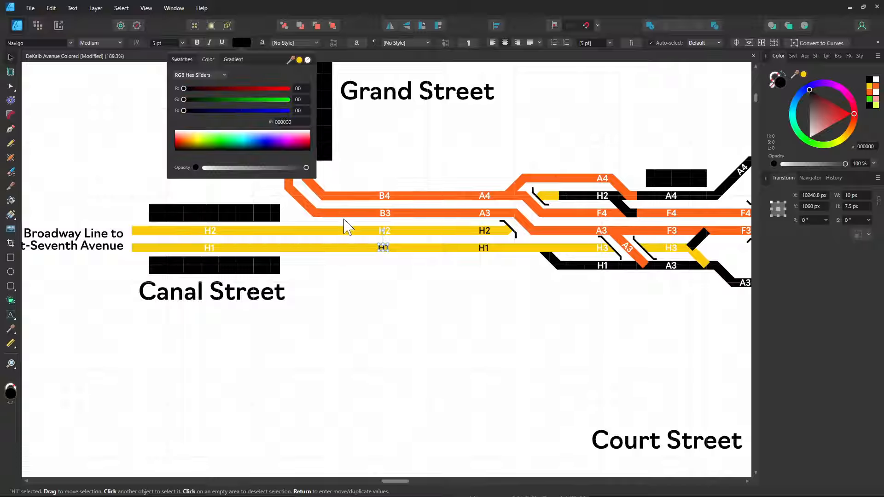
# - Set the text colour of the middle H2 label on the yellow Canal Street track to black, 000000
pyautogui.click(382, 240)
pyautogui.click(384, 230)
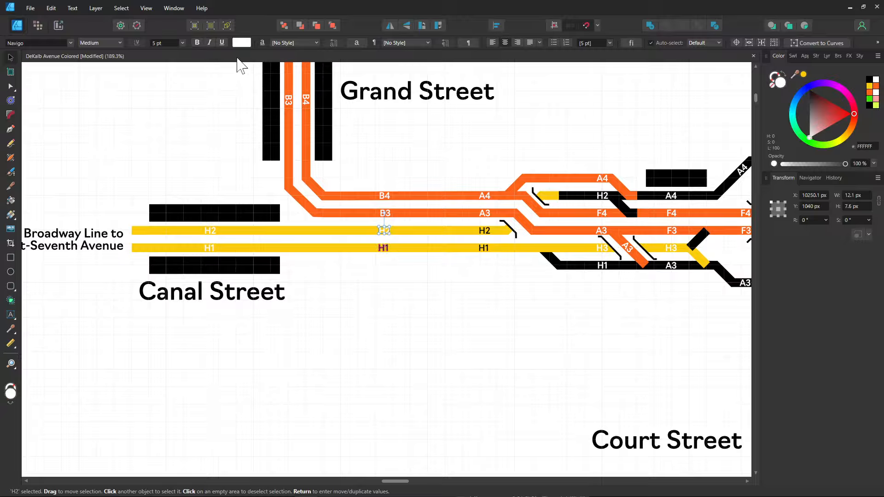
pyautogui.click(242, 43)
pyautogui.click(293, 121)
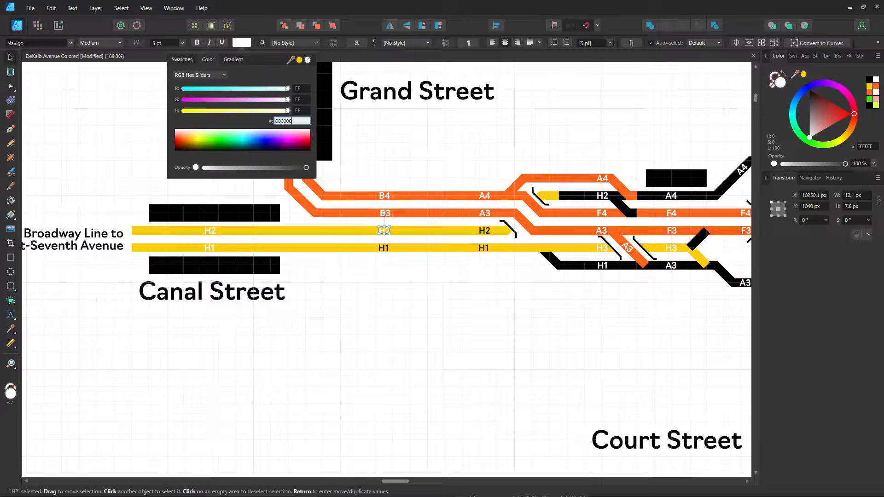
pyautogui.write('000000')
pyautogui.press('Return')
# - Set the text colour of the H1 and H2 labels between the Canal Street platforms to black, 000000, and clear the selection
pyautogui.click(209, 248)
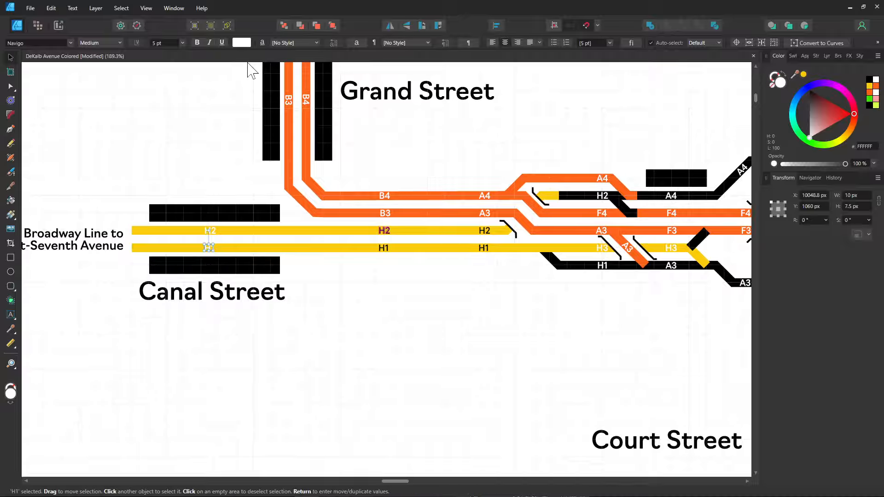
pyautogui.click(242, 43)
pyautogui.click(293, 121)
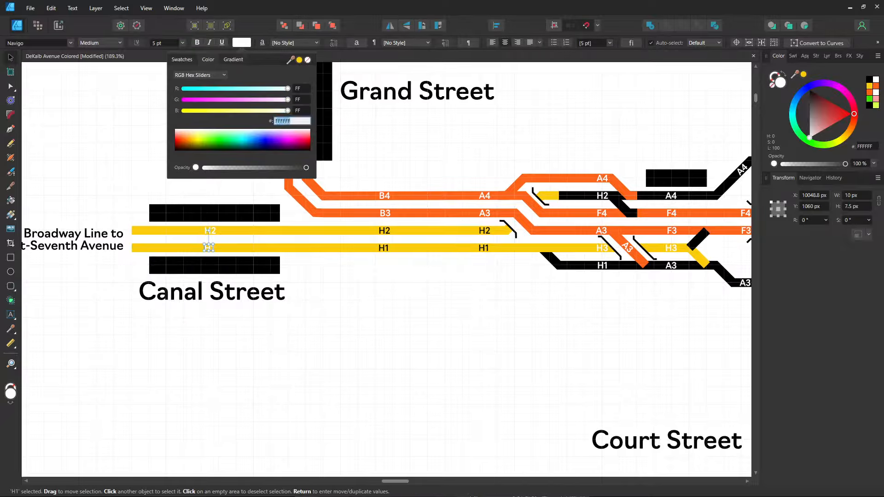
pyautogui.press('Return')
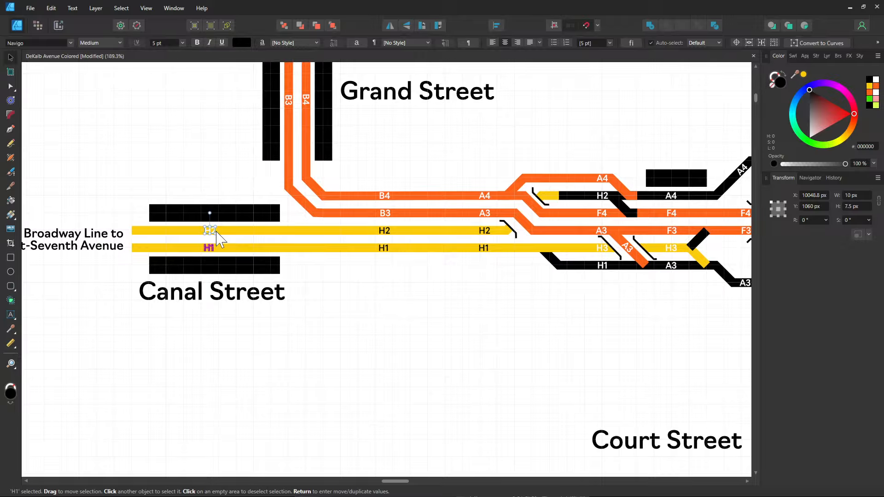
pyautogui.click(213, 231)
pyautogui.click(242, 43)
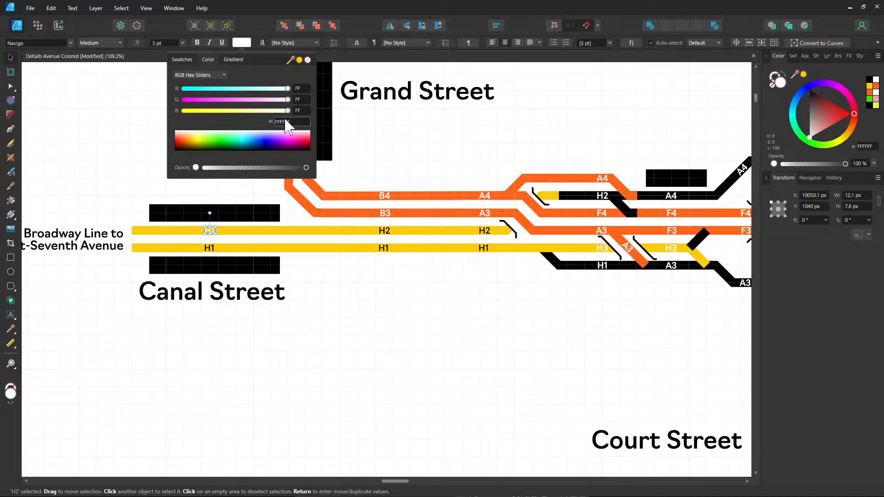
pyautogui.click(293, 121)
pyautogui.press('Return')
pyautogui.click(432, 294)
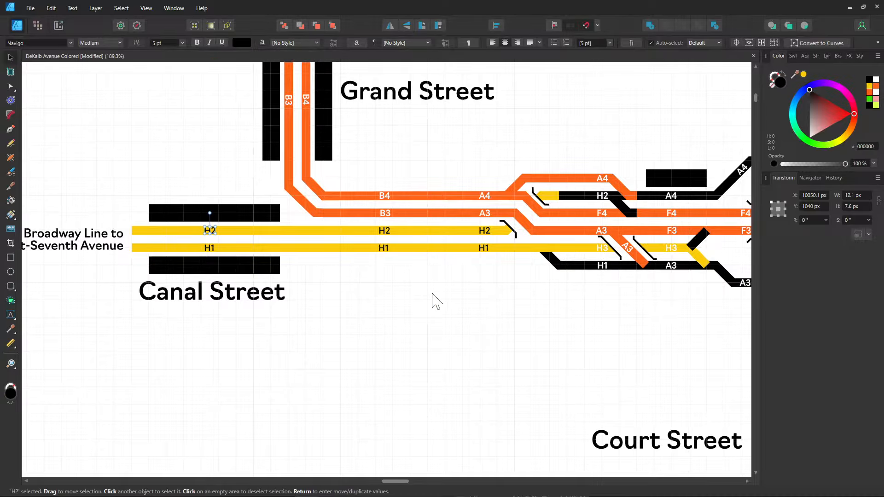
pyautogui.click(433, 293)
pyautogui.moveTo(460, 276); pyautogui.dragTo(281, 285)
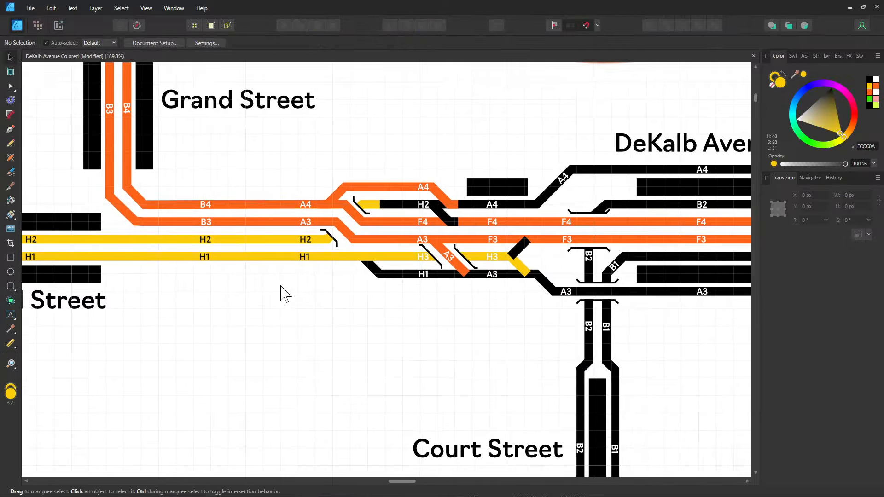
pyautogui.click(418, 257)
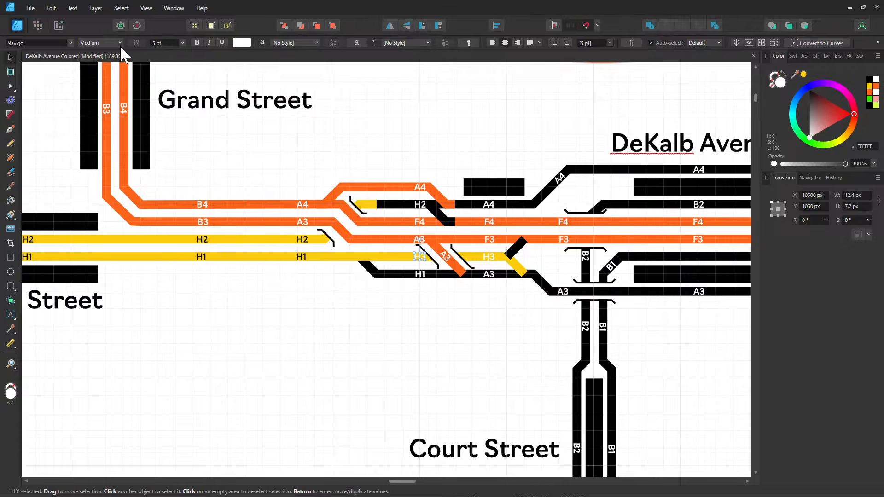
pyautogui.scroll(1, 430, 347)
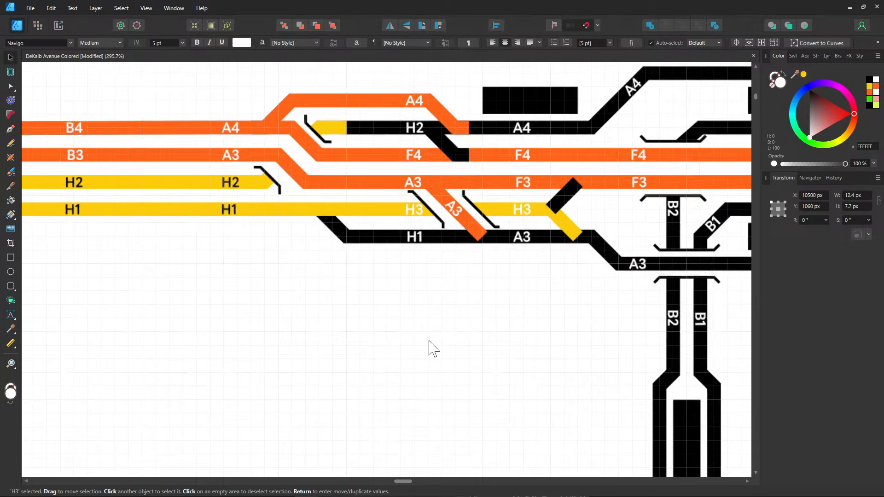
pyautogui.scroll(1, 350, 304)
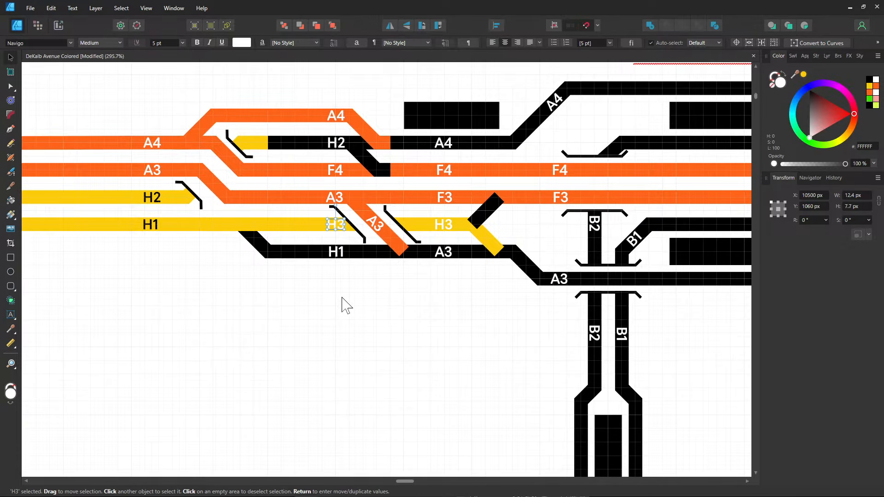
pyautogui.click(368, 305)
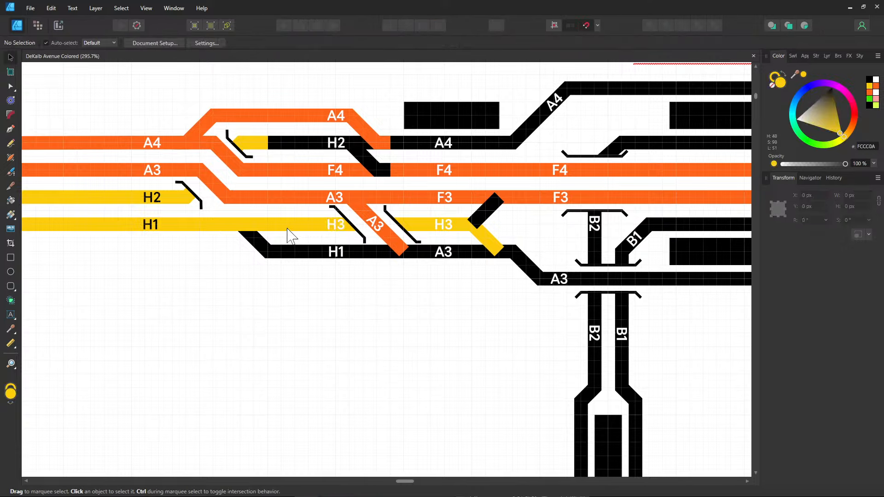
pyautogui.click(256, 228)
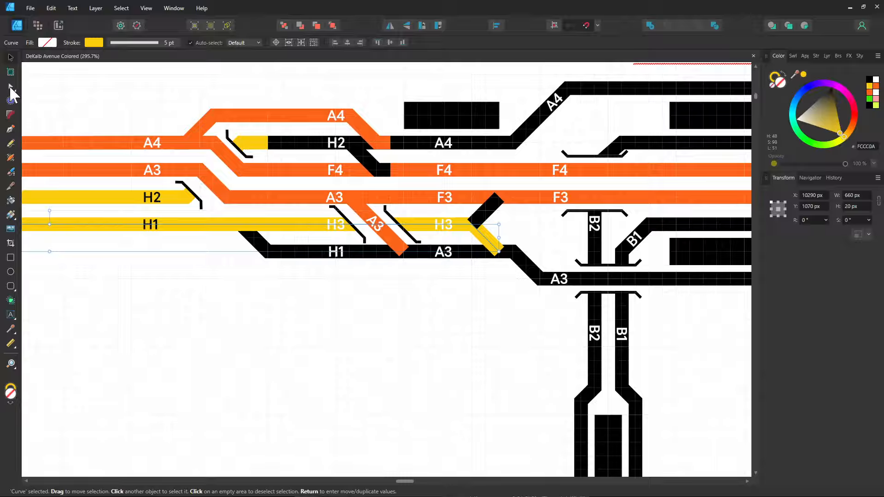
pyautogui.click(12, 129)
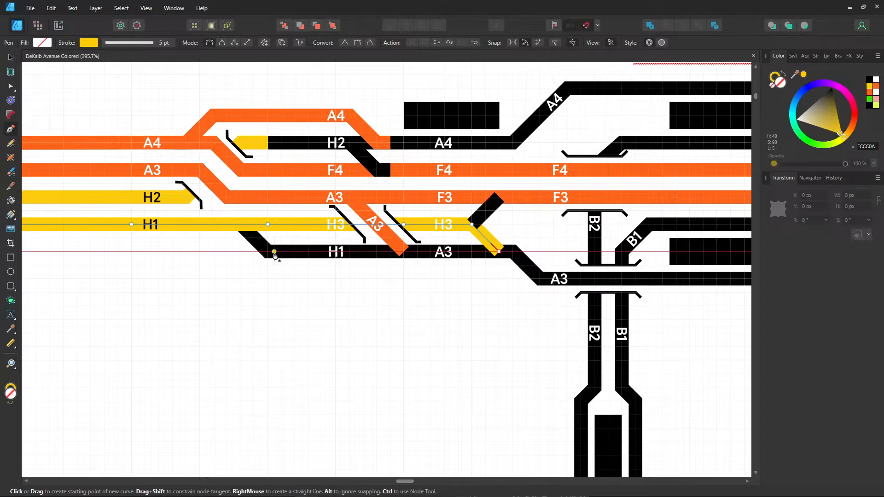
pyautogui.click(10, 57)
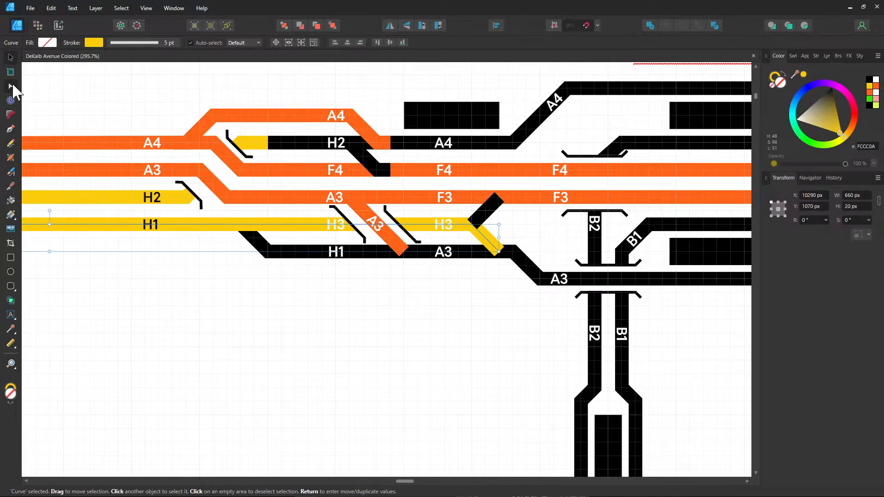
# - Break the black H1/A3 track at a node just east of the H1 label, X 10520 px, and select its western part
pyautogui.click(12, 86)
pyautogui.click(471, 332)
pyautogui.moveTo(389, 335); pyautogui.dragTo(557, 304)
pyautogui.hscroll(5, 252, 328)
pyautogui.moveTo(288, 280); pyautogui.dragTo(383, 293)
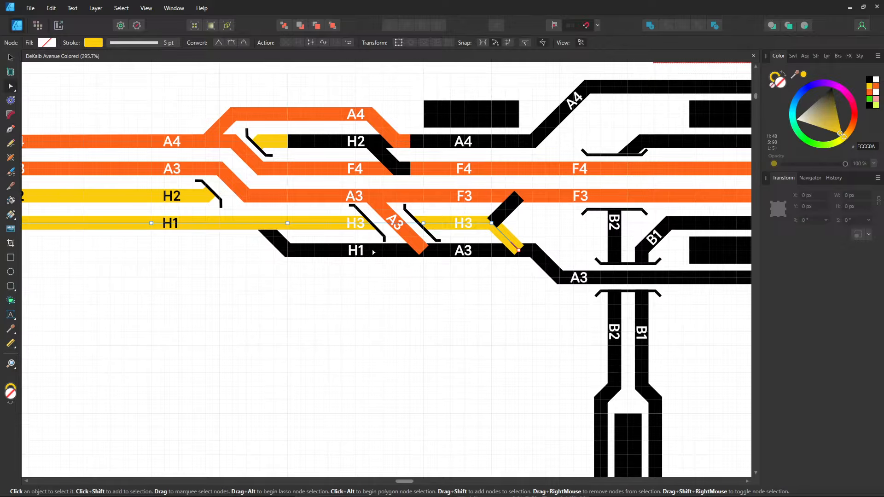
pyautogui.click(373, 253)
pyautogui.click(382, 251)
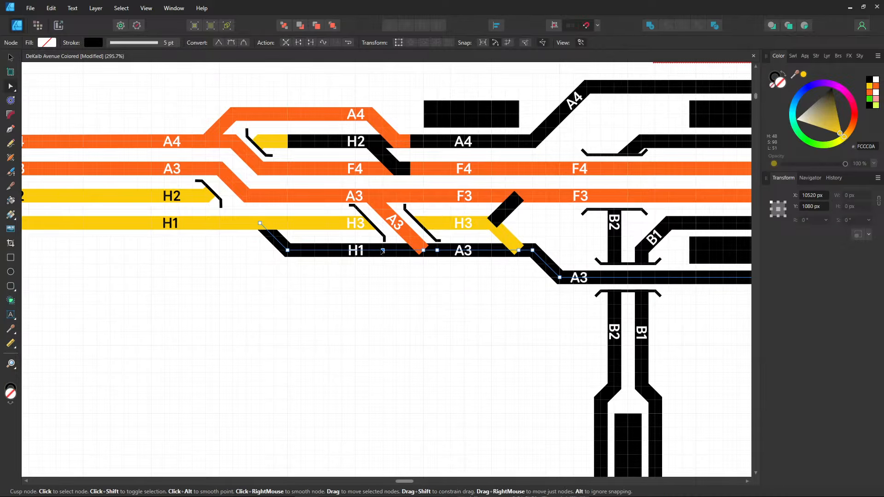
pyautogui.rightClick(384, 253)
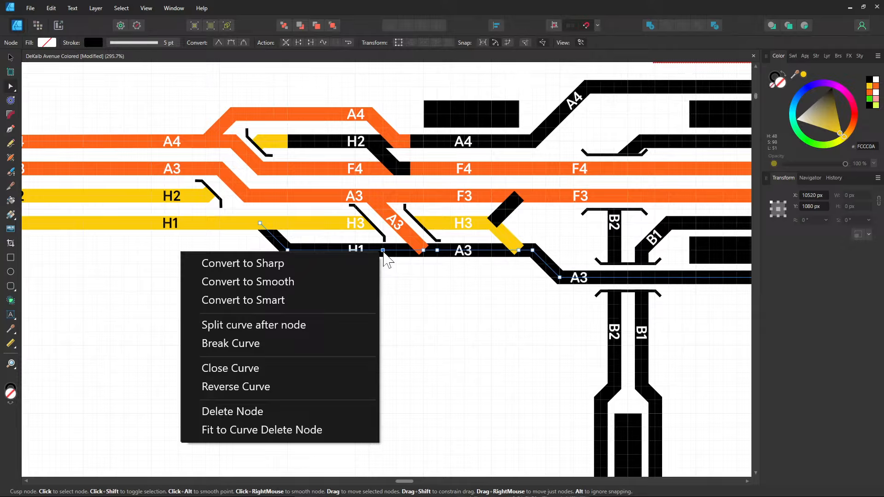
pyautogui.click(300, 338)
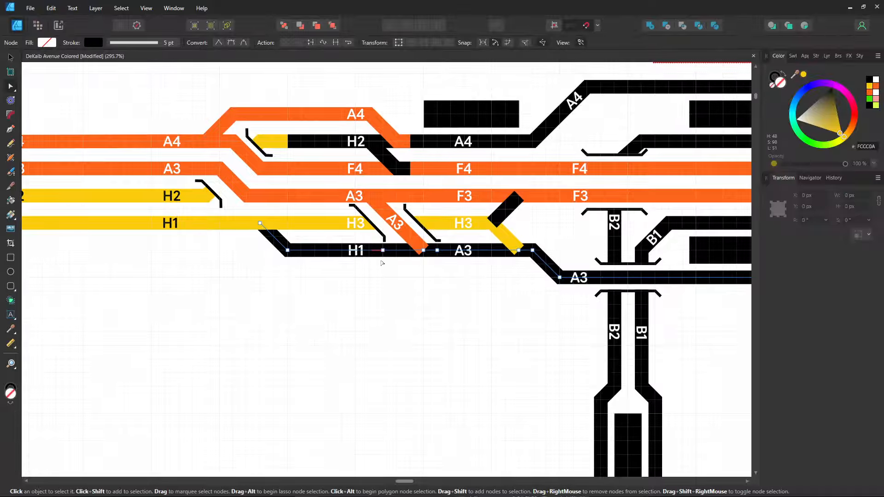
pyautogui.click(381, 266)
pyautogui.click(374, 252)
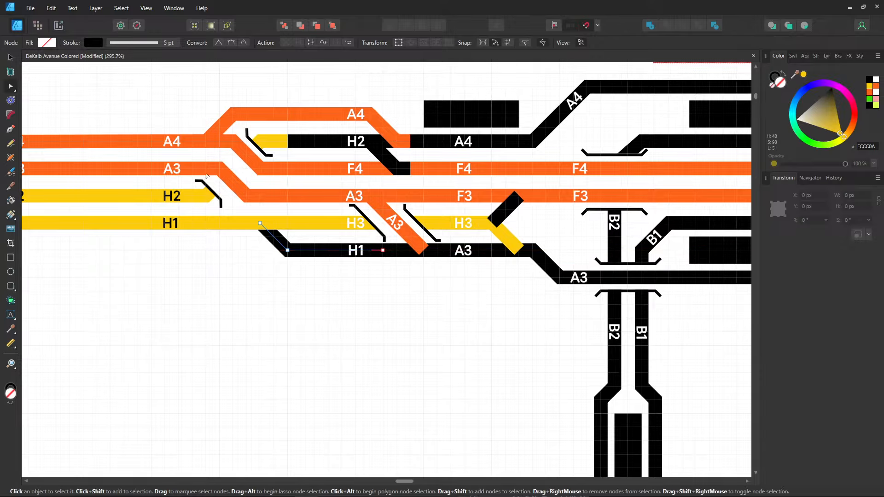
# - Arrange the separated black H1 segment in front of the yellow H1 track
pyautogui.click(12, 59)
pyautogui.moveTo(657, 325); pyautogui.dragTo(215, 250)
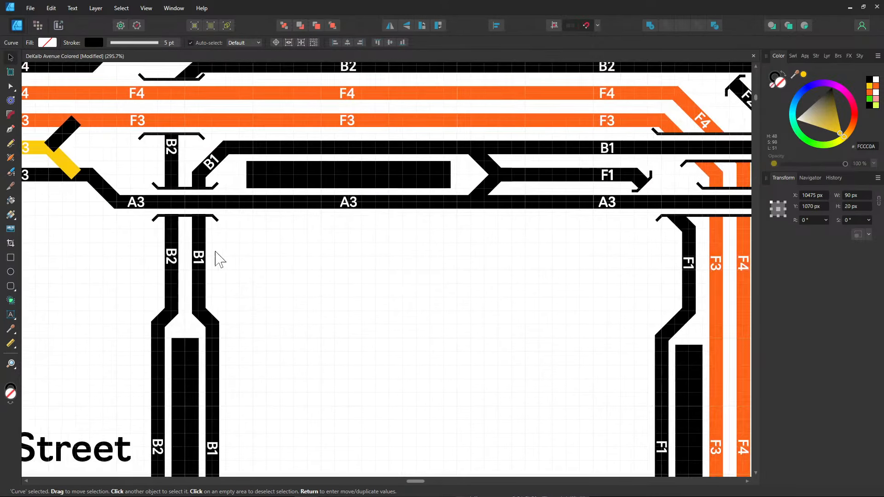
pyautogui.moveTo(374, 260); pyautogui.dragTo(408, 274)
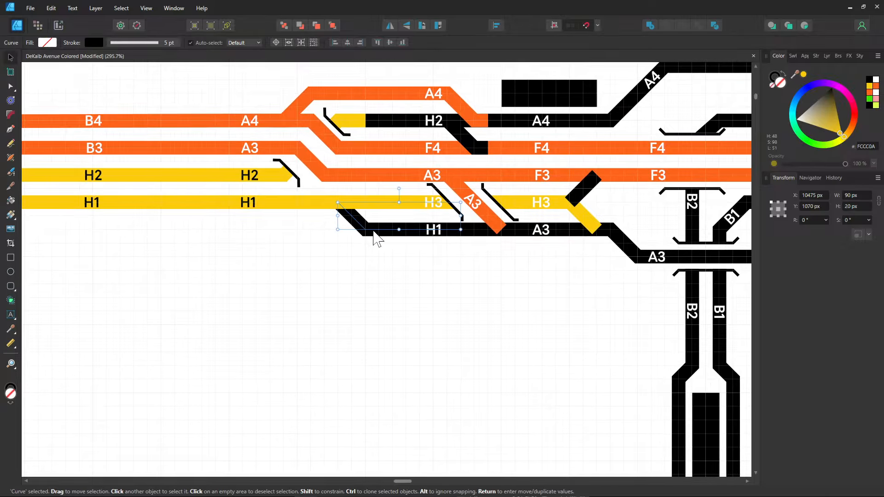
pyautogui.rightClick(375, 238)
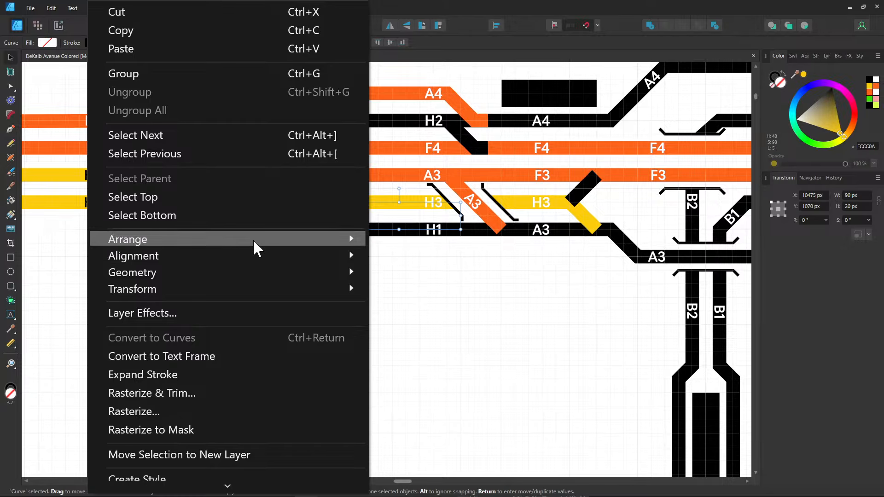
pyautogui.moveTo(252, 240)
pyautogui.click(390, 255)
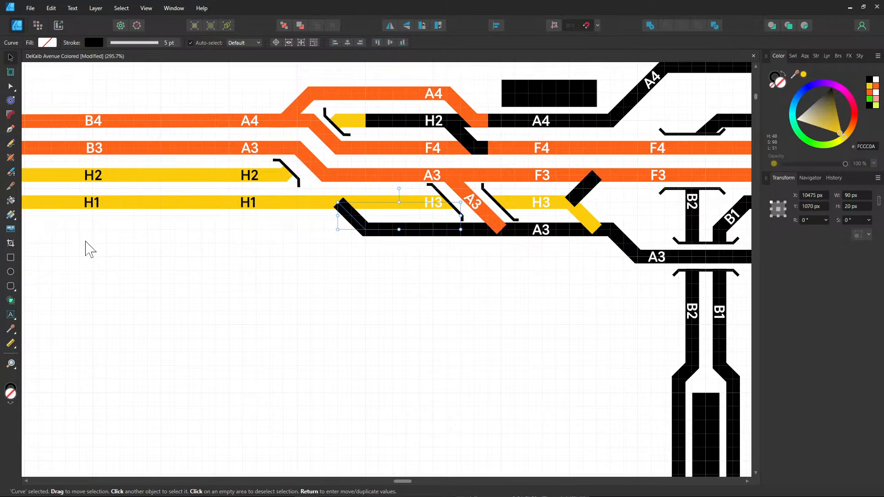
pyautogui.click(94, 205)
pyautogui.click(355, 221)
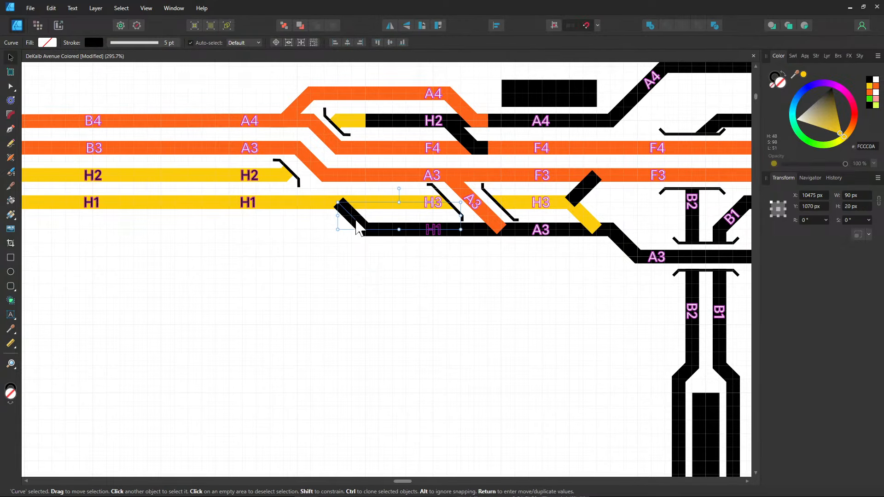
pyautogui.click(10, 129)
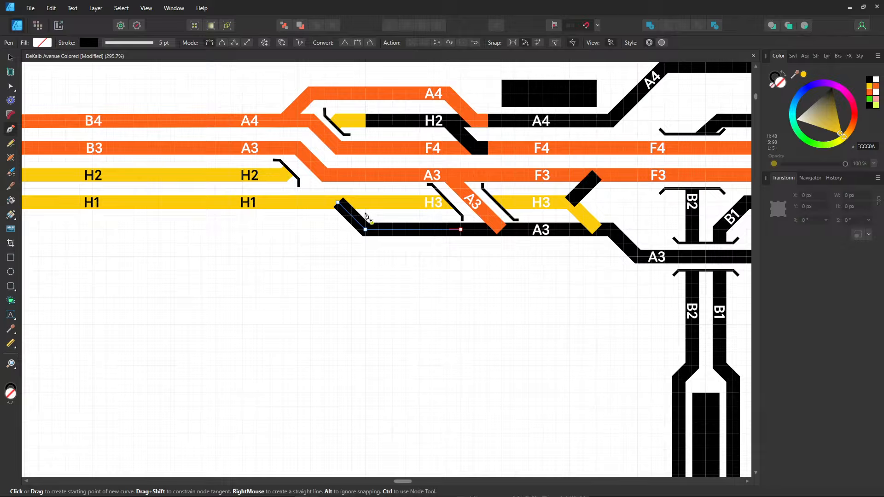
pyautogui.click(338, 202)
pyautogui.click(297, 202)
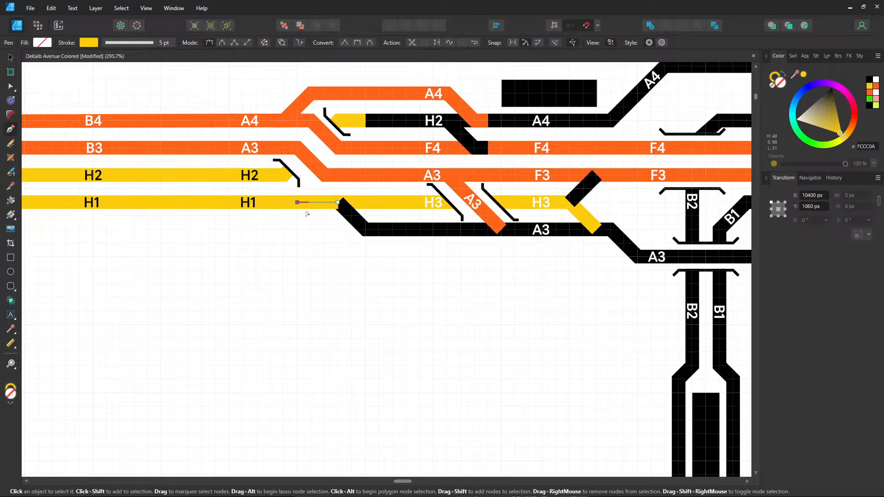
pyautogui.click(461, 229)
pyautogui.rightClick(337, 256)
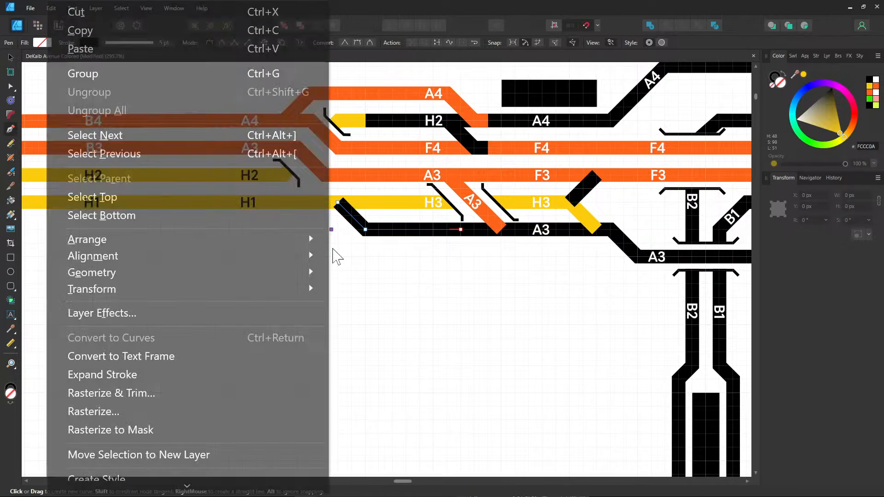
pyautogui.press('Escape')
pyautogui.press('Escape')
pyautogui.press('Escape')
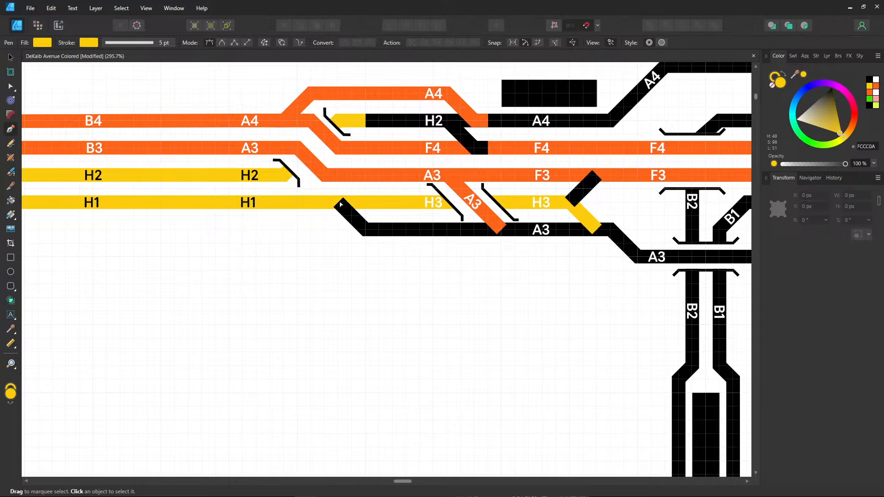
# - Extend the western end of the black H1 segment with the Pen tool straight along the yellow track to X 10400 px, Y 1060 px
pyautogui.click(339, 204)
pyautogui.click(338, 203)
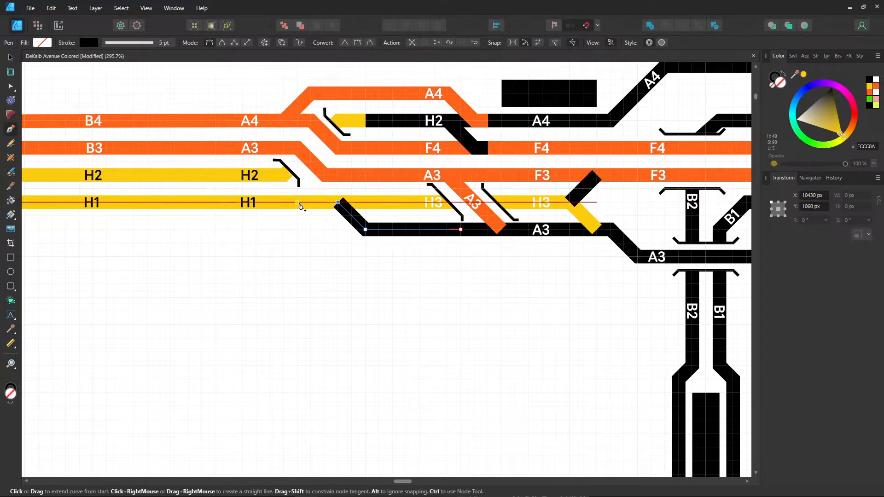
pyautogui.click(297, 203)
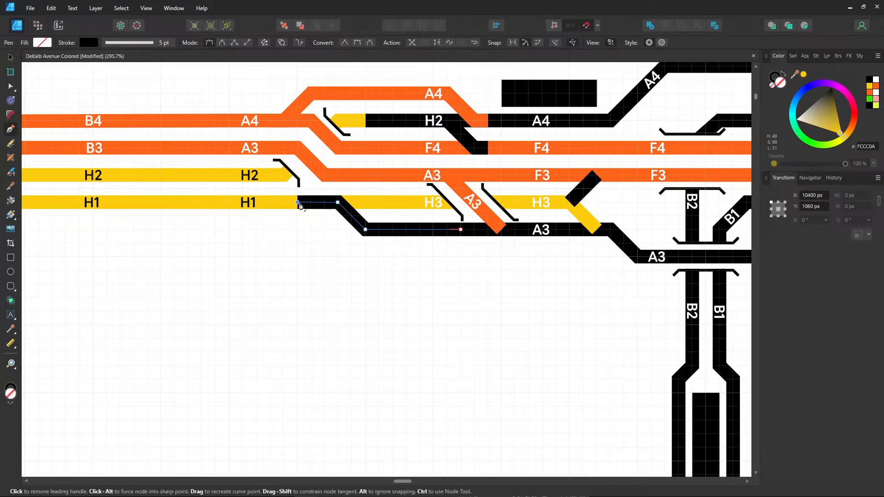
pyautogui.click(82, 41)
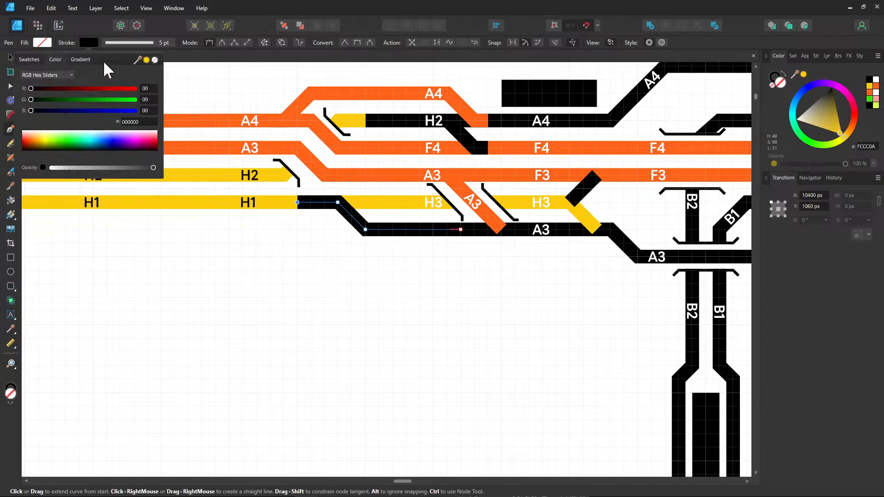
pyautogui.click(11, 59)
pyautogui.click(183, 203)
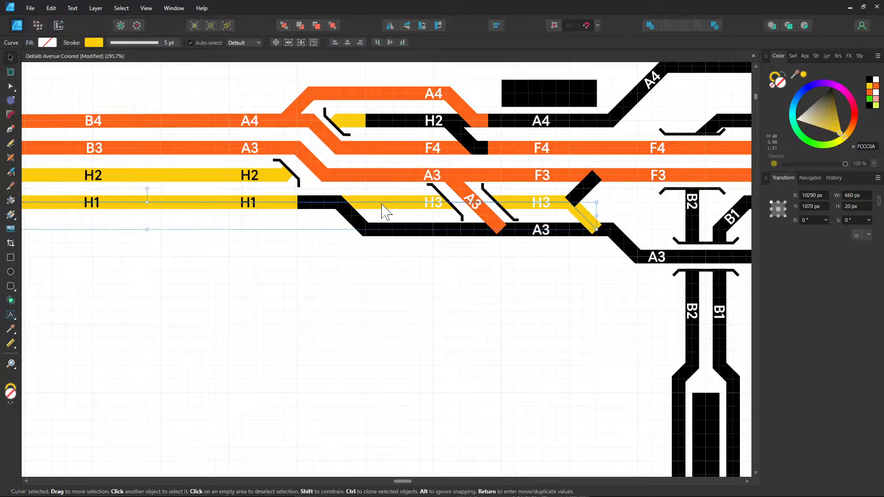
pyautogui.click(289, 255)
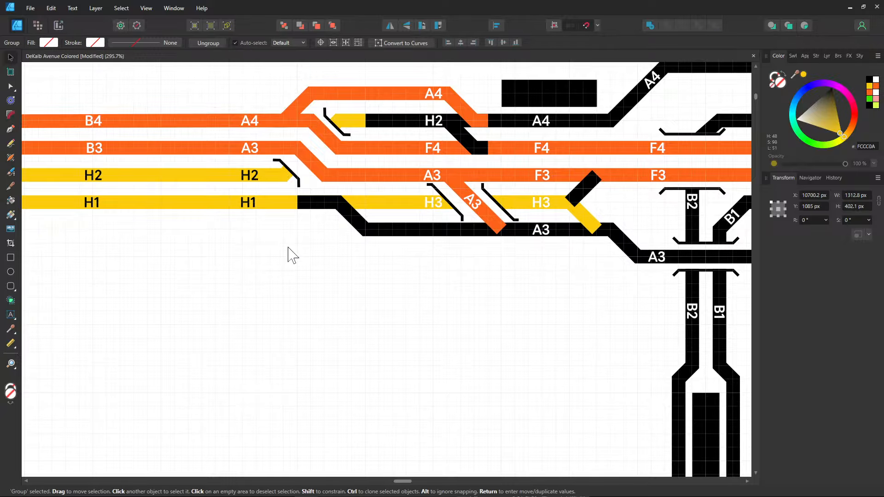
pyautogui.doubleClick(277, 202)
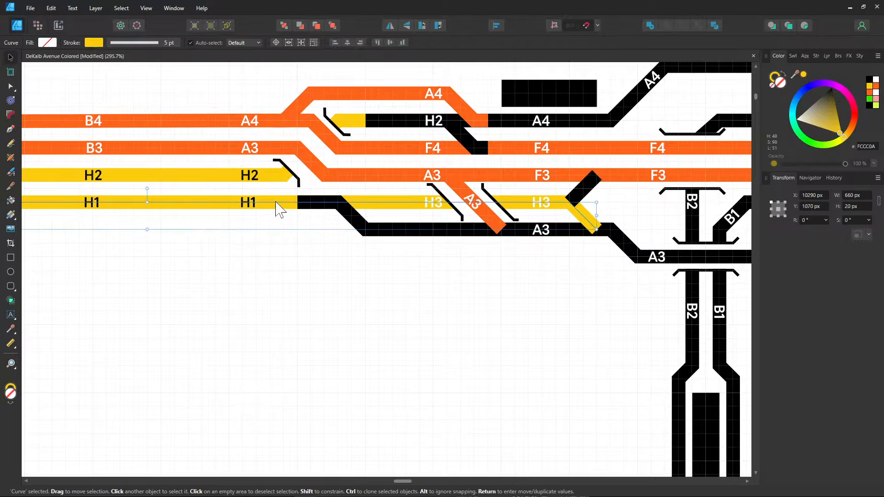
pyautogui.click(10, 129)
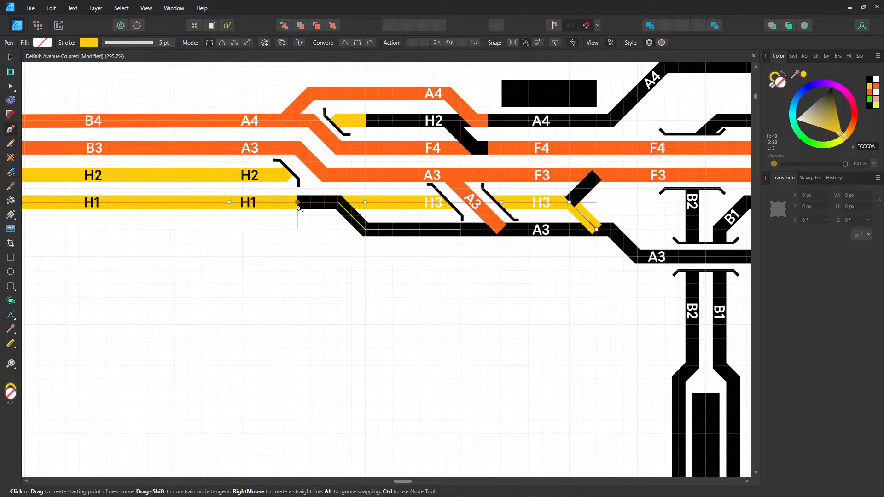
pyautogui.click(296, 203)
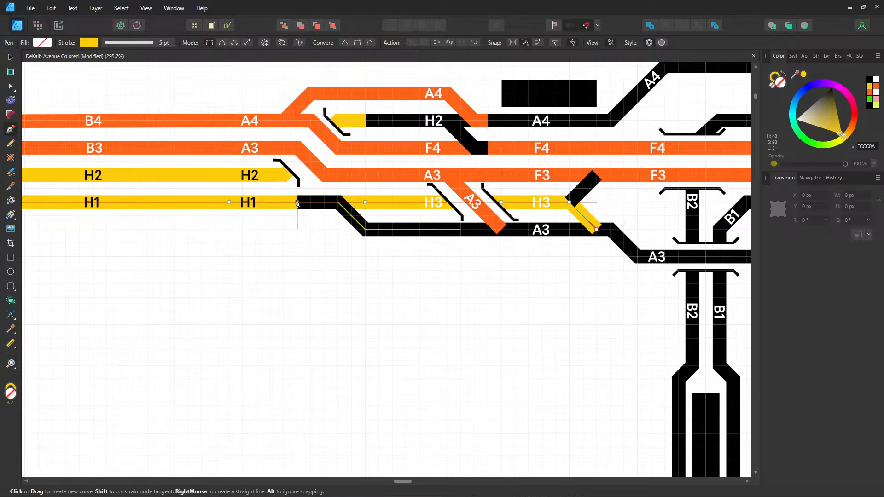
pyautogui.rightClick(296, 202)
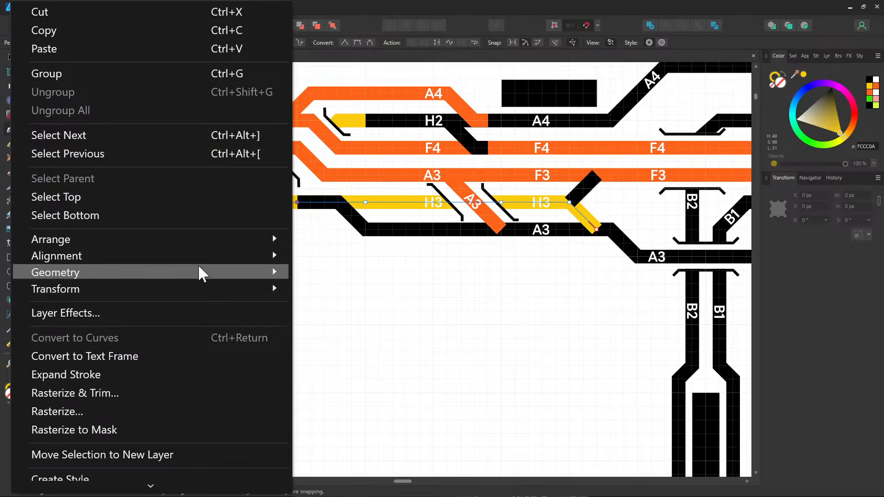
pyautogui.moveTo(197, 270)
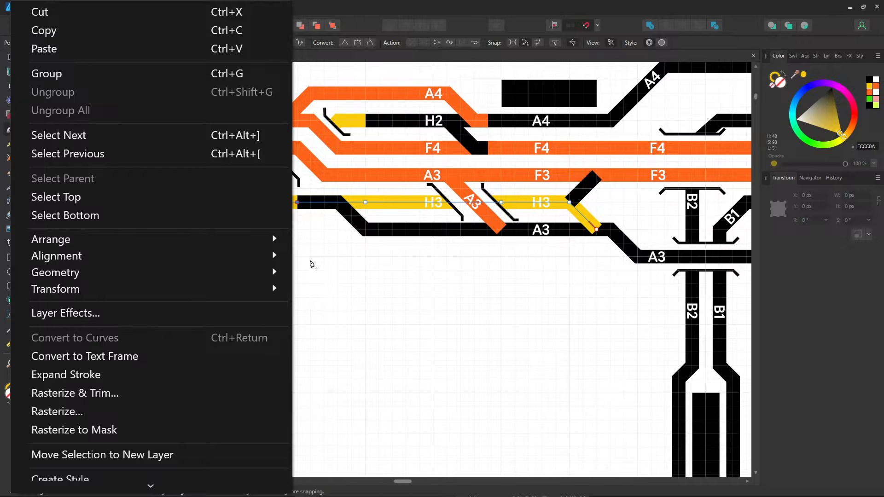
pyautogui.click(332, 241)
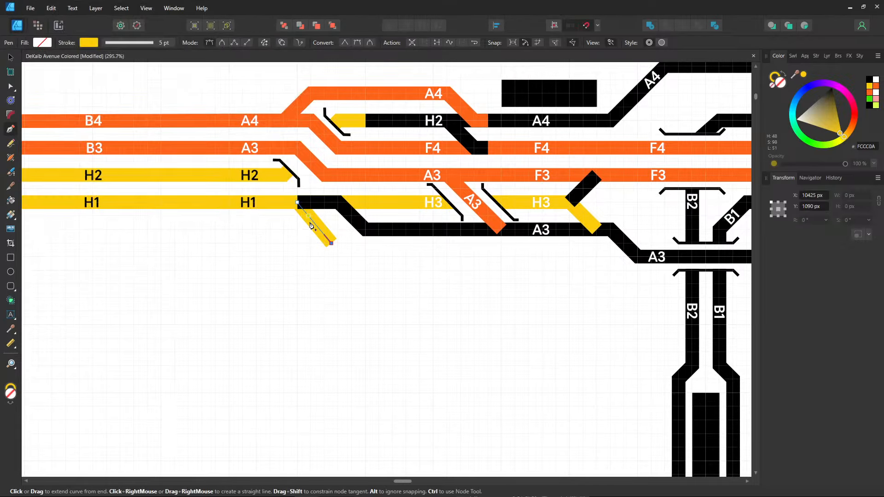
pyautogui.hotkey('ctrl', 'z')
pyautogui.hotkey('ctrl', 'z')
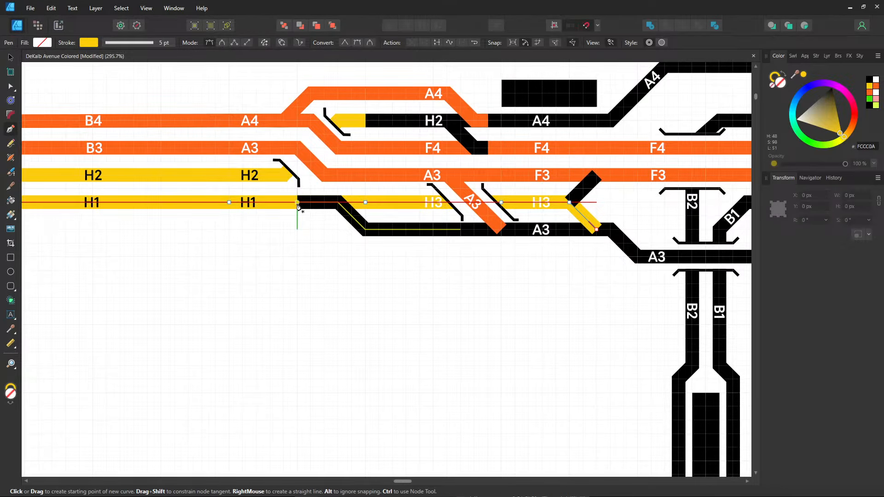
pyautogui.click(297, 203)
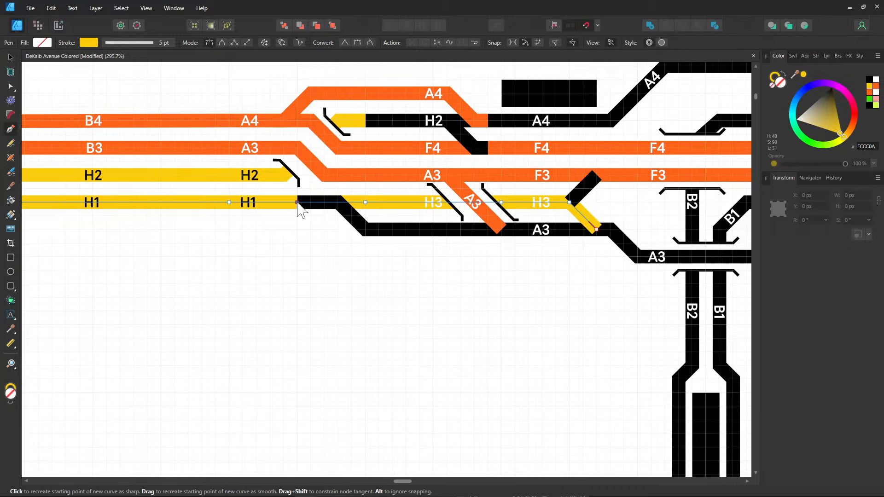
pyautogui.rightClick(298, 203)
pyautogui.moveTo(269, 239)
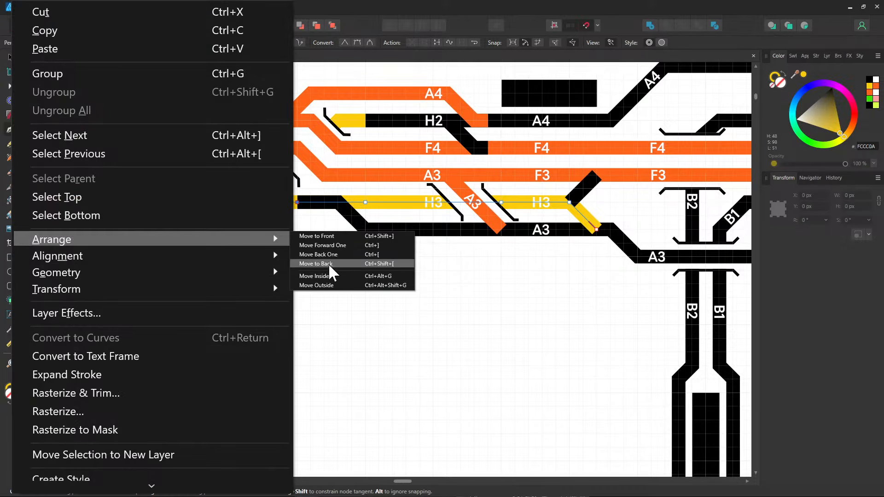
pyautogui.moveTo(255, 273)
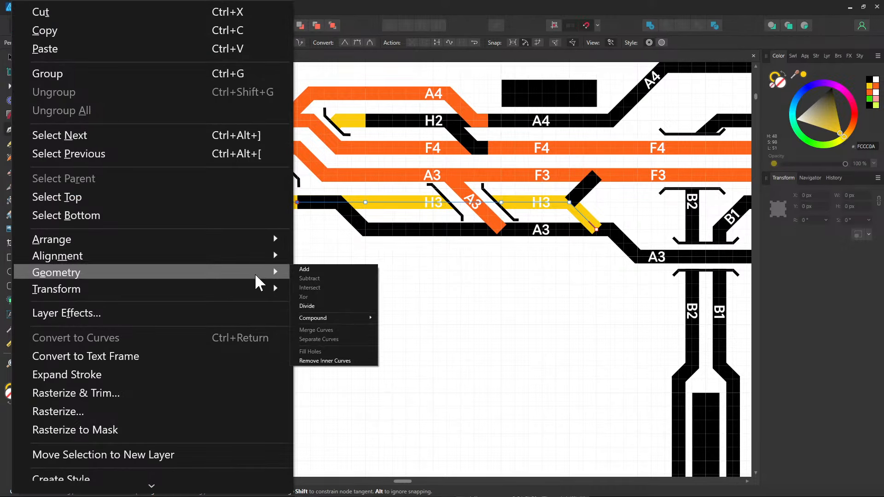
pyautogui.click(326, 307)
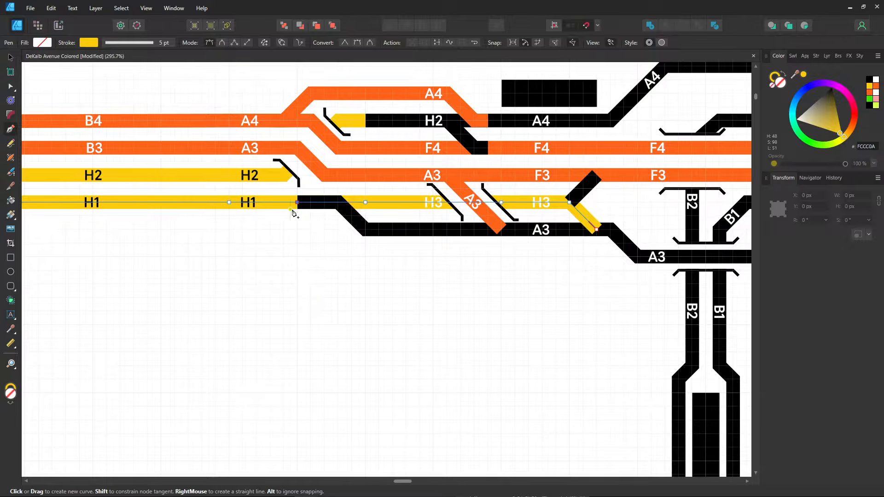
pyautogui.rightClick(298, 205)
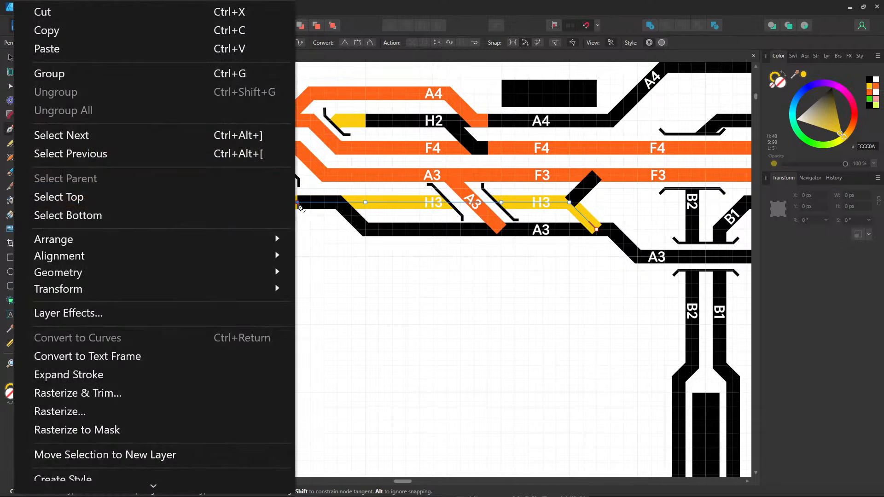
pyautogui.press('Escape')
pyautogui.click(298, 243)
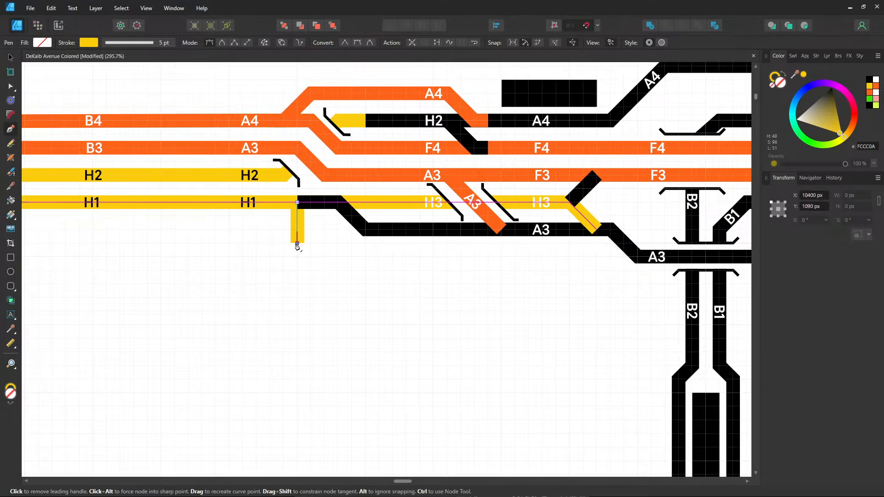
pyautogui.hotkey('ctrl', 'z')
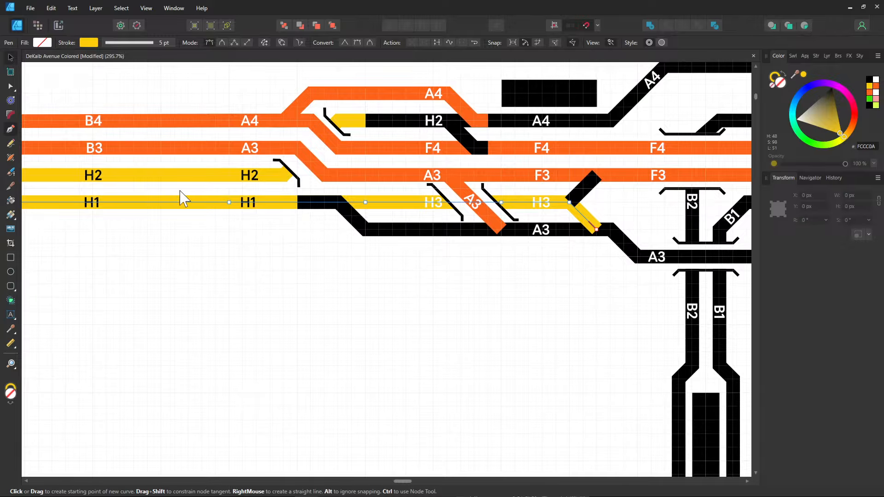
pyautogui.press('v')
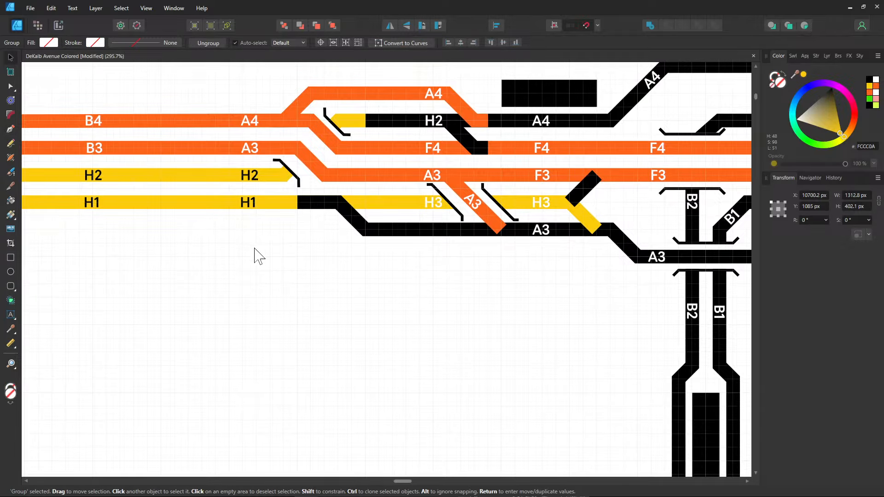
pyautogui.click(10, 129)
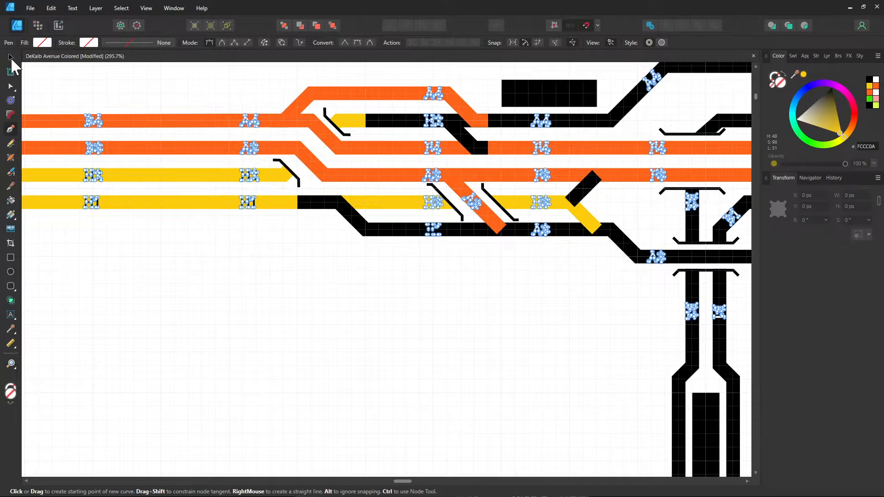
# - Break the yellow H1 track at its node at X 10400 px, Y 1060 px, where the black segment begins
pyautogui.click(11, 58)
pyautogui.click(11, 129)
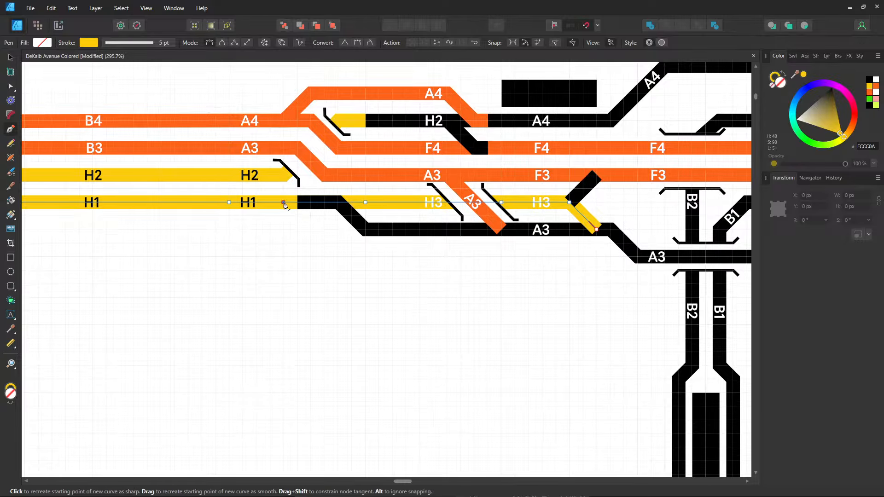
pyautogui.rightClick(285, 205)
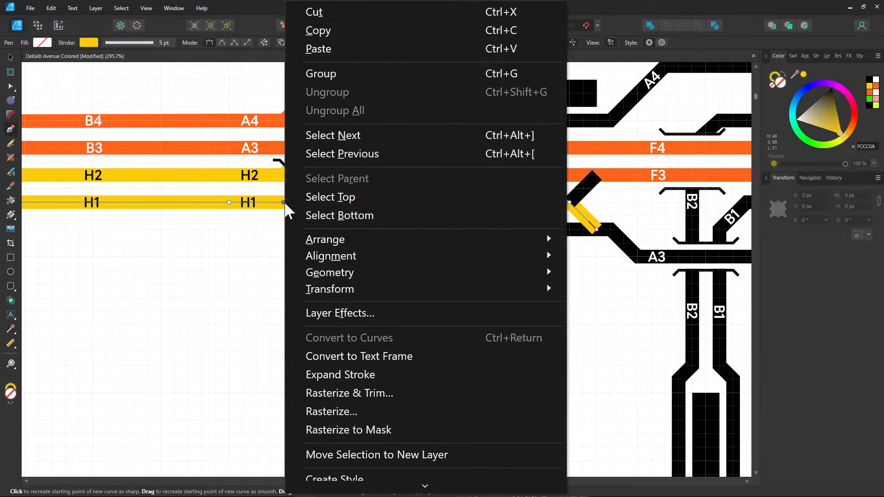
pyautogui.click(10, 86)
pyautogui.click(10, 86)
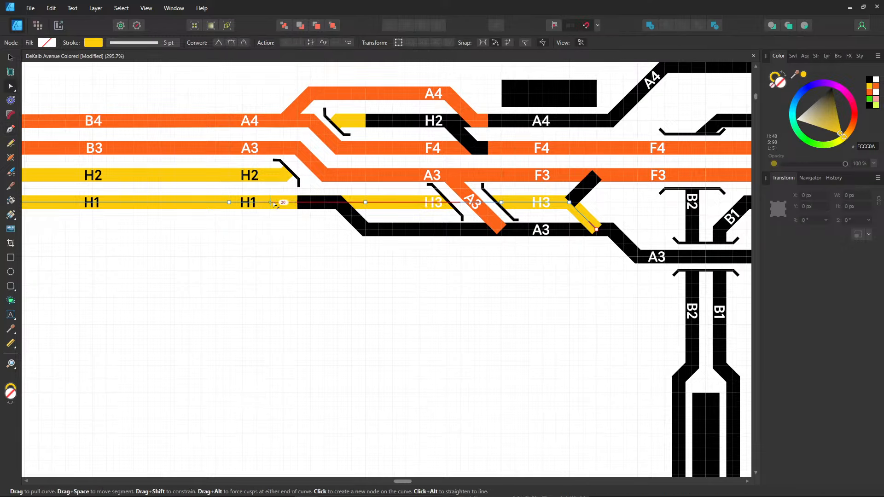
pyautogui.click(298, 203)
pyautogui.rightClick(298, 204)
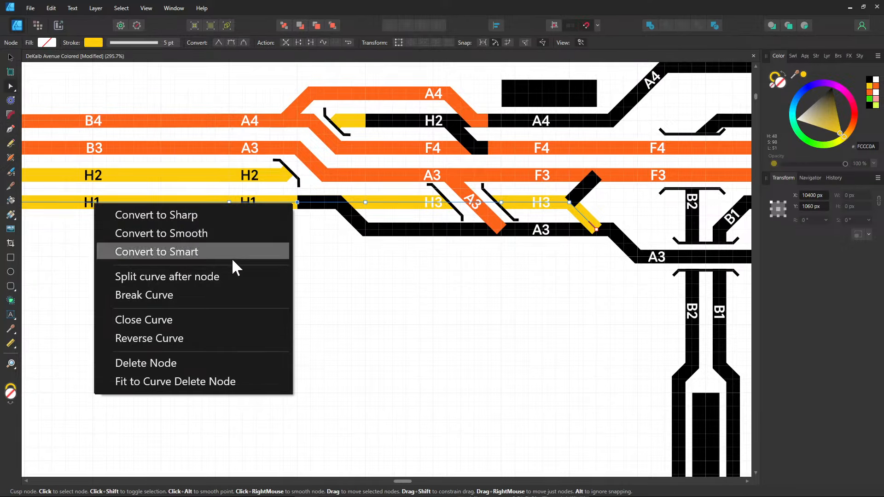
pyautogui.click(206, 295)
pyautogui.click(310, 242)
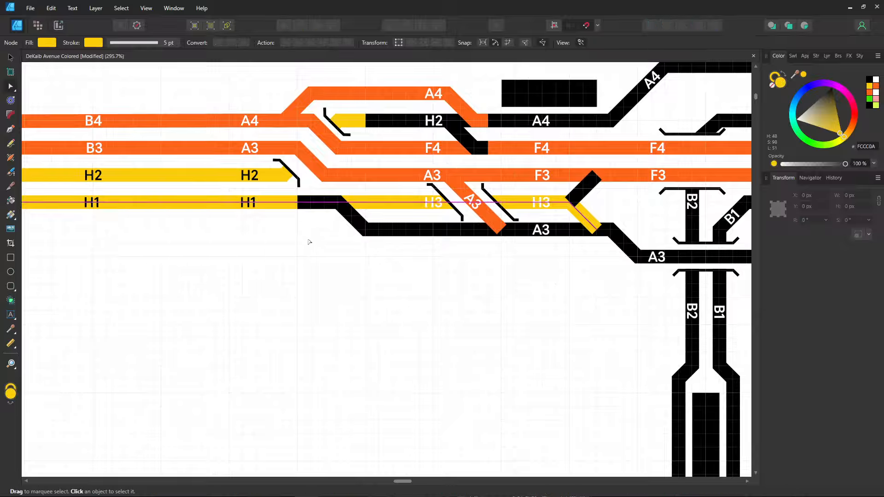
# - Select the eastern part of the broken yellow track, running through the H3 labels, and set its stroke to black
pyautogui.click(286, 201)
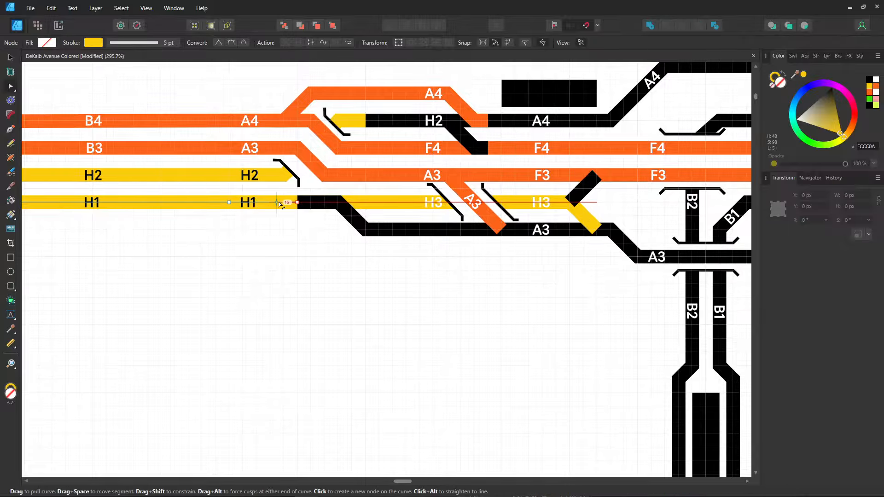
pyautogui.click(383, 205)
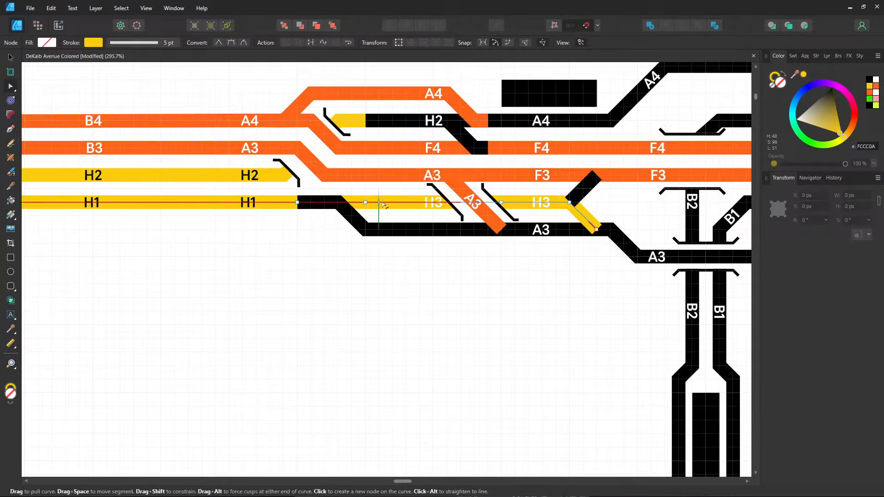
pyautogui.click(94, 42)
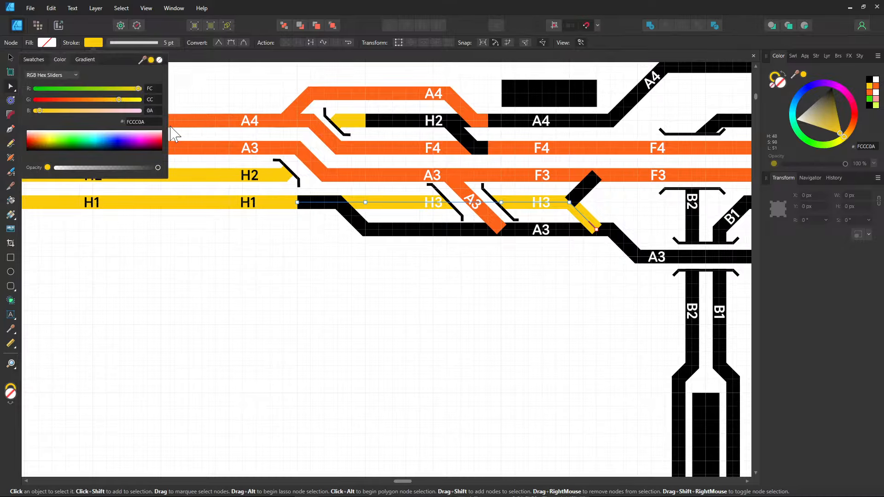
pyautogui.moveTo(100, 139)
pyautogui.mouseDown()
pyautogui.moveTo(45, 168)
pyautogui.moveTo(36, 188)
pyautogui.mouseUp()
pyautogui.click(317, 229)
# - Set the stroke of the black segment linking H1 to the A3 track to yellow, FCCC0A, and clear the selection
pyautogui.click(367, 226)
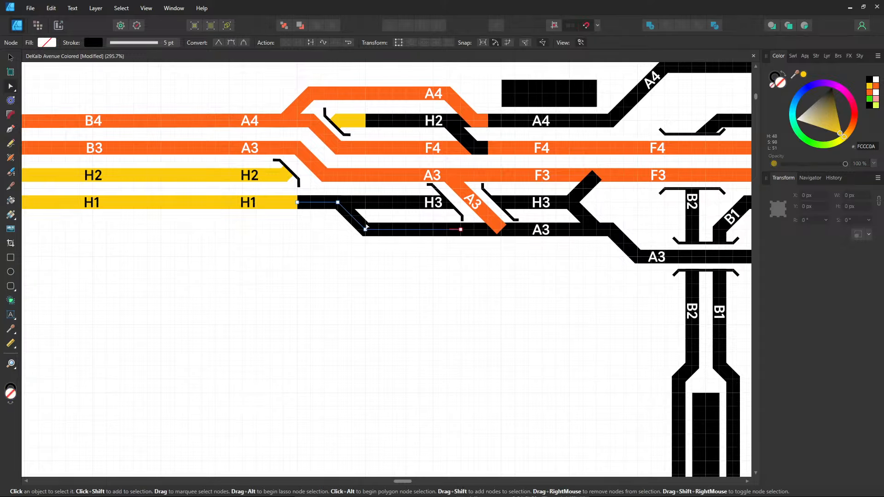
pyautogui.click(89, 45)
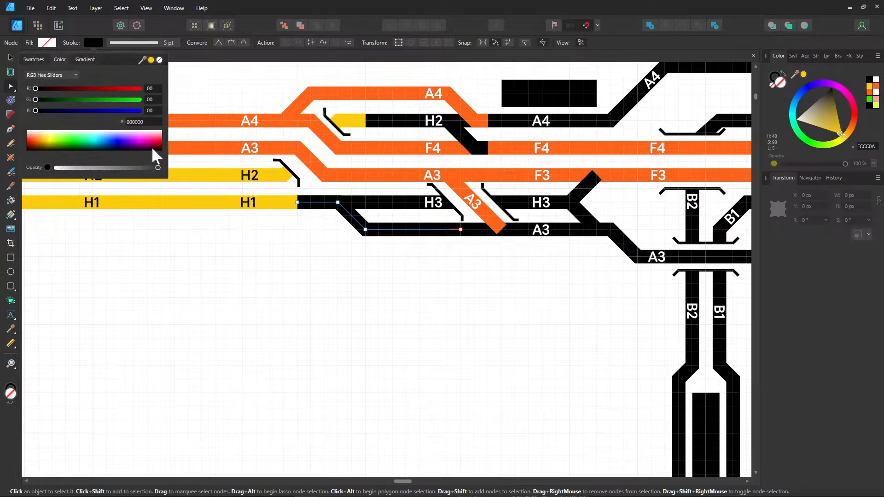
pyautogui.click(140, 122)
pyautogui.write('FCCC0A')
pyautogui.press('Return')
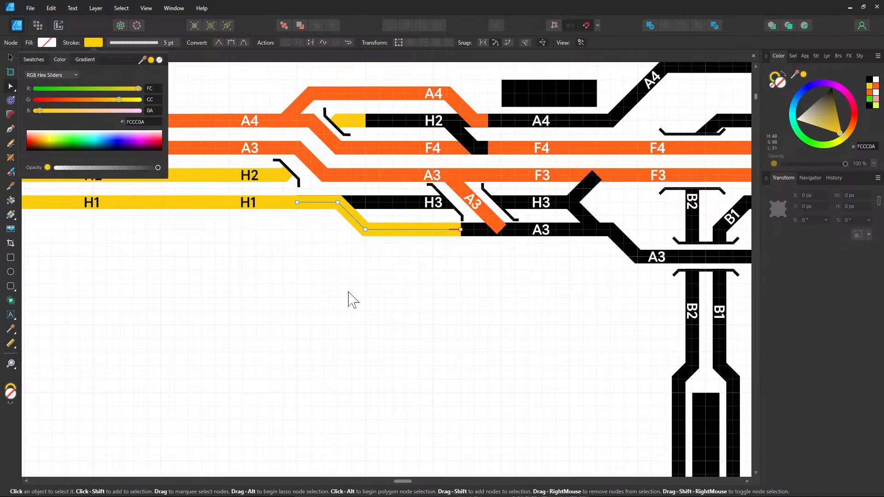
pyautogui.click(349, 294)
pyautogui.moveTo(546, 283); pyautogui.dragTo(272, 262)
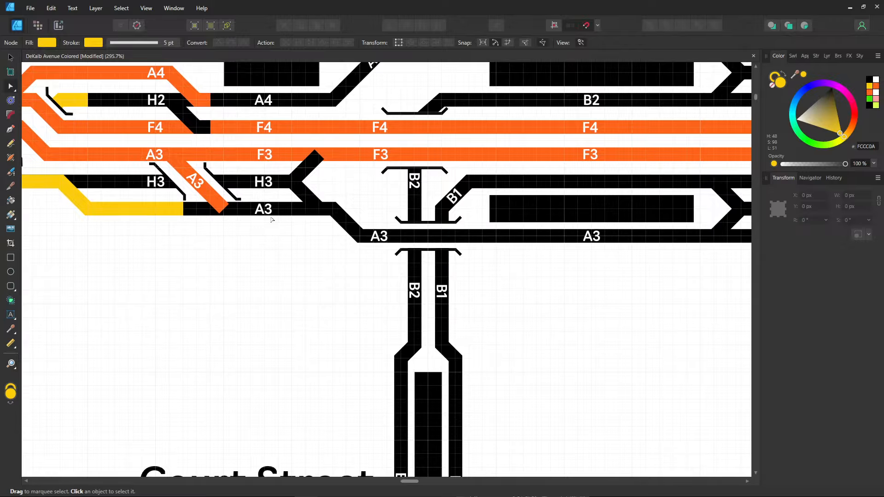
pyautogui.click(199, 211)
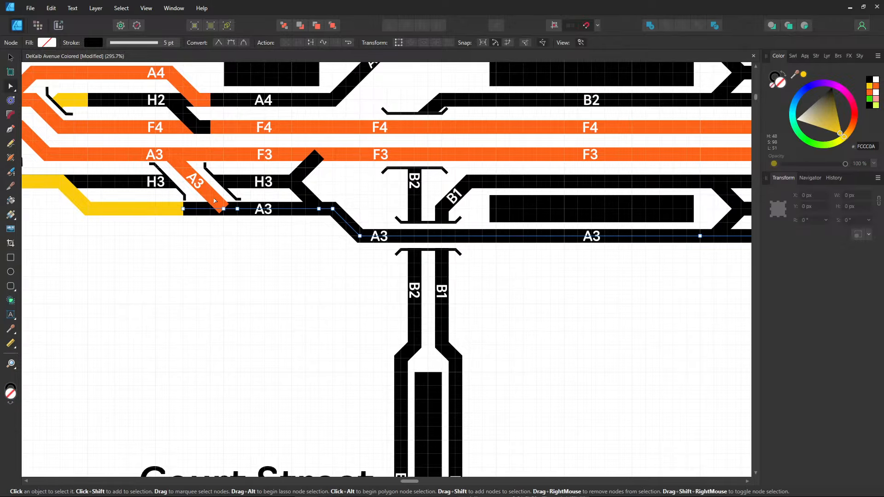
pyautogui.click(214, 200)
pyautogui.click(10, 129)
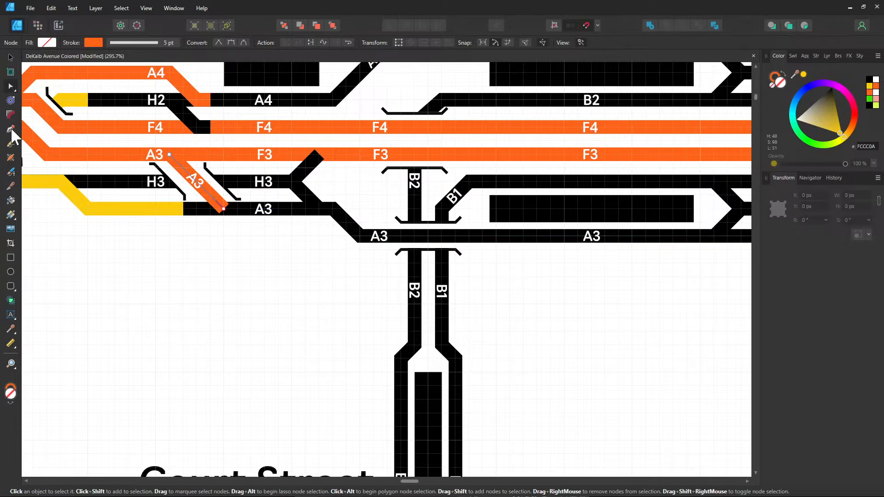
pyautogui.click(223, 209)
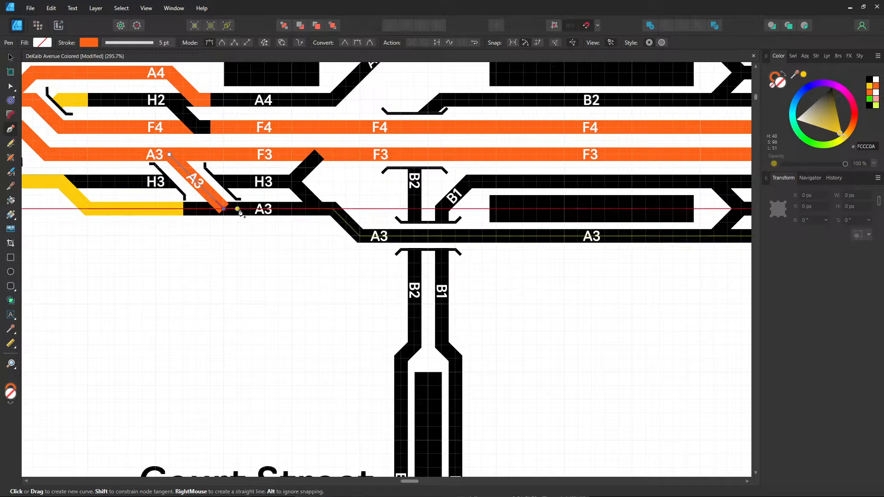
pyautogui.click(238, 210)
pyautogui.hotkey('ctrl', 'z')
pyautogui.hotkey('ctrl', 'z')
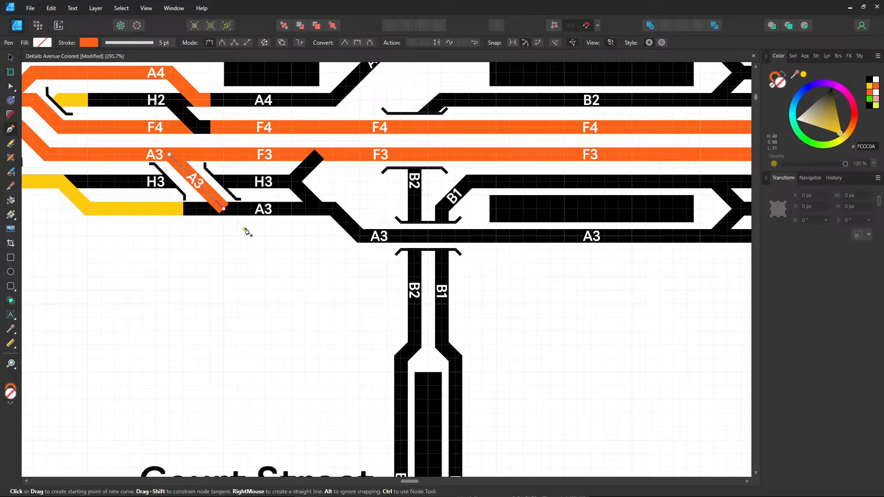
# - Extend the lower end of the orange diagonal A3 connector with the Pen tool to X 10560 px, Y 1080 px
pyautogui.press('Escape')
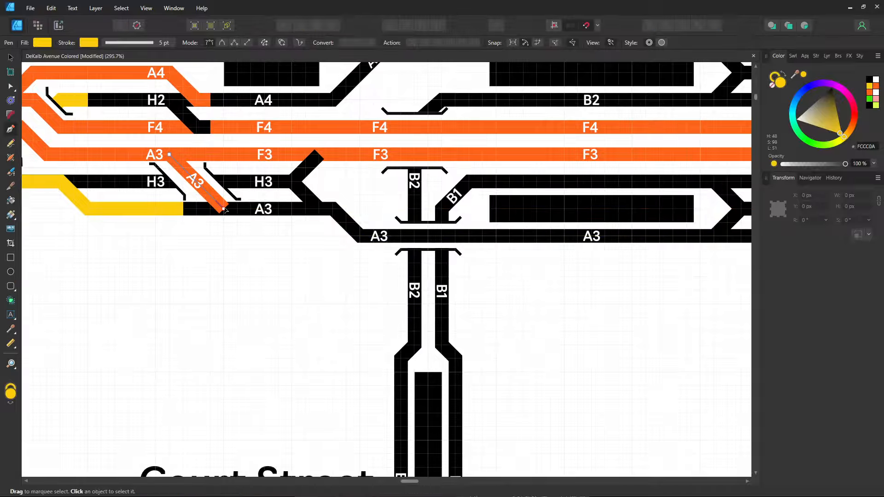
pyautogui.keyDown('ctrl'); pyautogui.click(224, 210); pyautogui.keyUp('ctrl')
pyautogui.keyDown('ctrl'); pyautogui.click(224, 210); pyautogui.keyUp('ctrl')
pyautogui.click(237, 209)
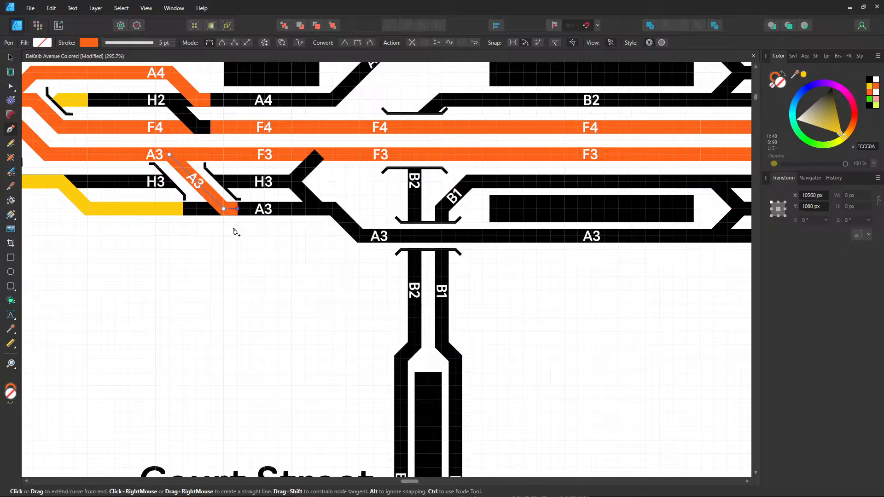
pyautogui.rightClick(164, 232)
pyautogui.press('Escape')
# - Lengthen the yellow track's eastern end horizontally until it meets the lower bend of the orange A3 connector
pyautogui.click(10, 86)
pyautogui.click(162, 208)
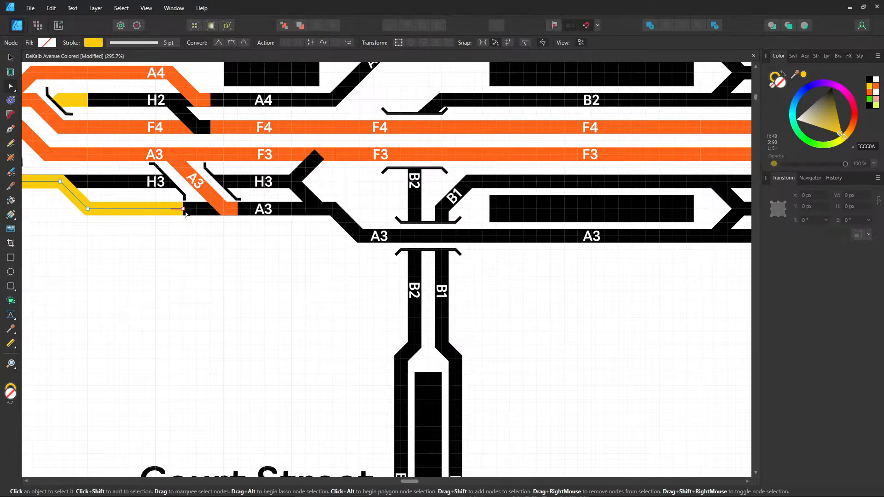
pyautogui.moveTo(184, 211); pyautogui.dragTo(224, 211)
# - Try to bring the orange diagonal A3 connector to the front, and undo the reordering
pyautogui.click(234, 214)
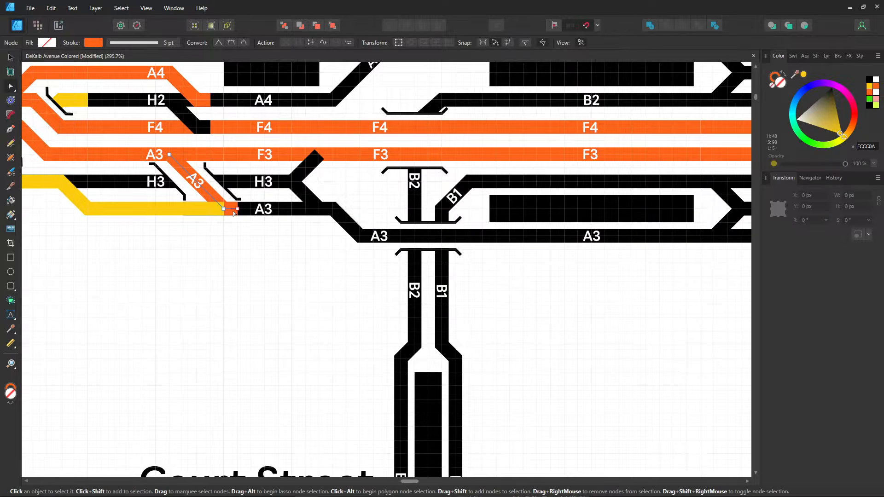
pyautogui.rightClick(234, 213)
pyautogui.moveTo(266, 240)
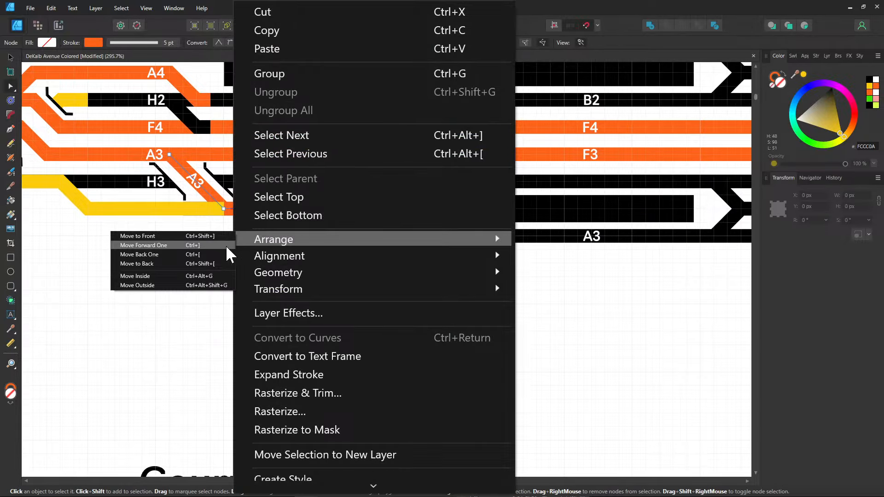
pyautogui.click(184, 238)
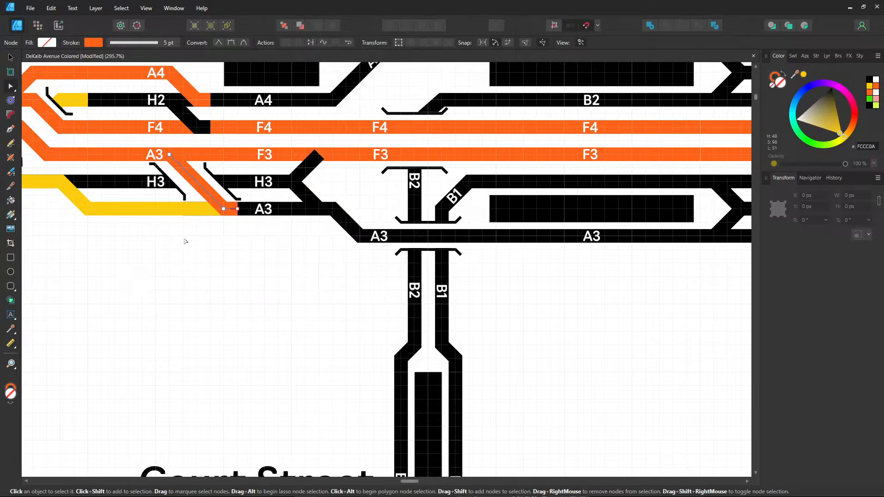
pyautogui.hotkey('ctrl', 'z')
# - Try to bring the orange diagonal connector and its A3 label to the front together, and undo the change
pyautogui.click(200, 185)
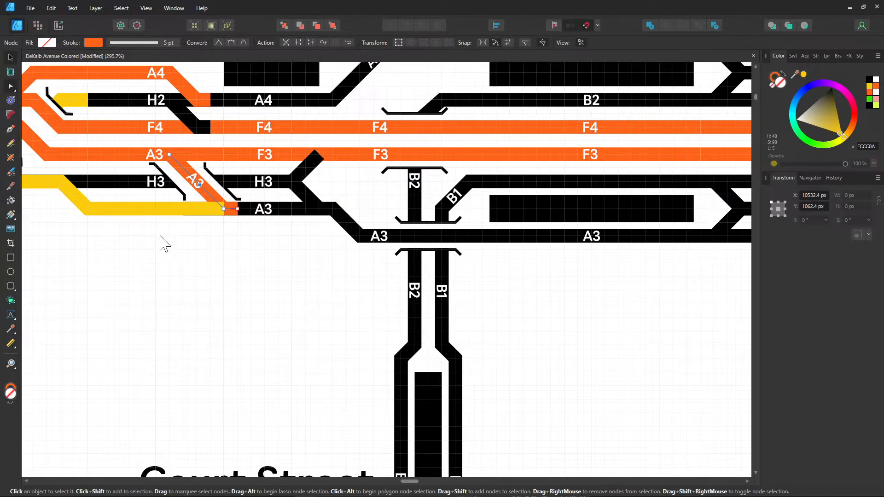
pyautogui.press('v')
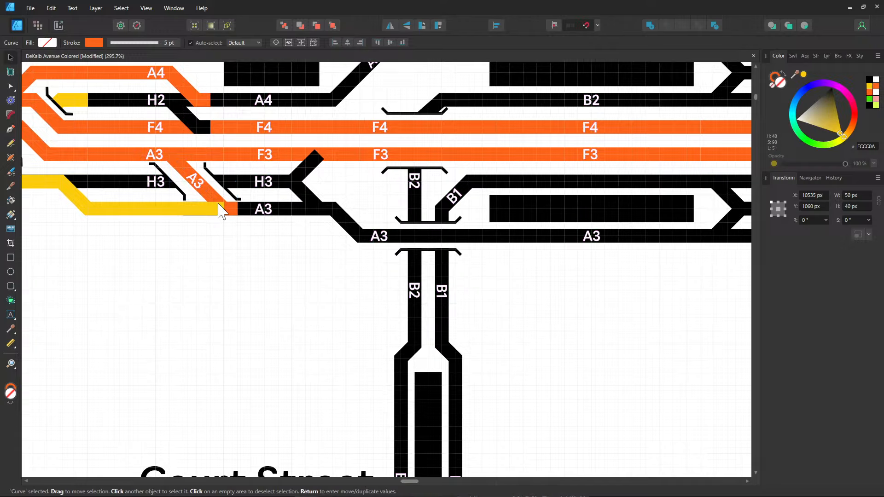
pyautogui.click(216, 196)
pyautogui.click(201, 188)
pyautogui.keyDown('shift'); pyautogui.click(198, 183); pyautogui.keyUp('shift')
pyautogui.rightClick(198, 183)
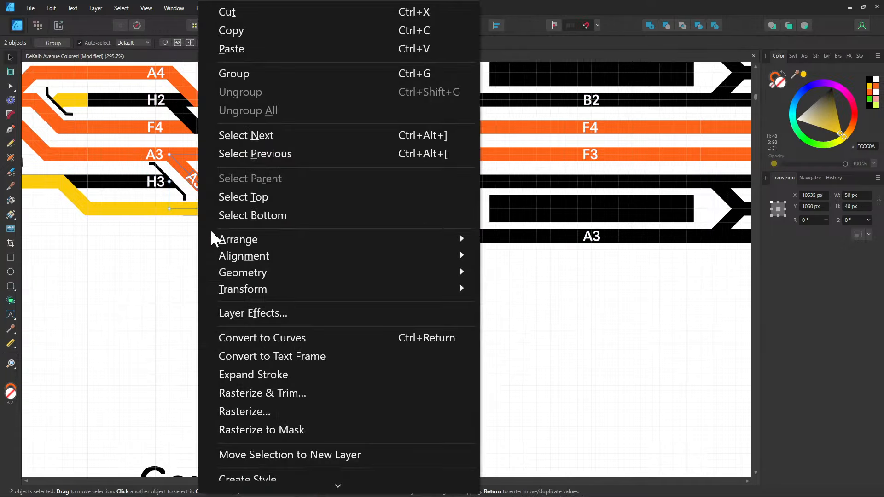
pyautogui.click(168, 239)
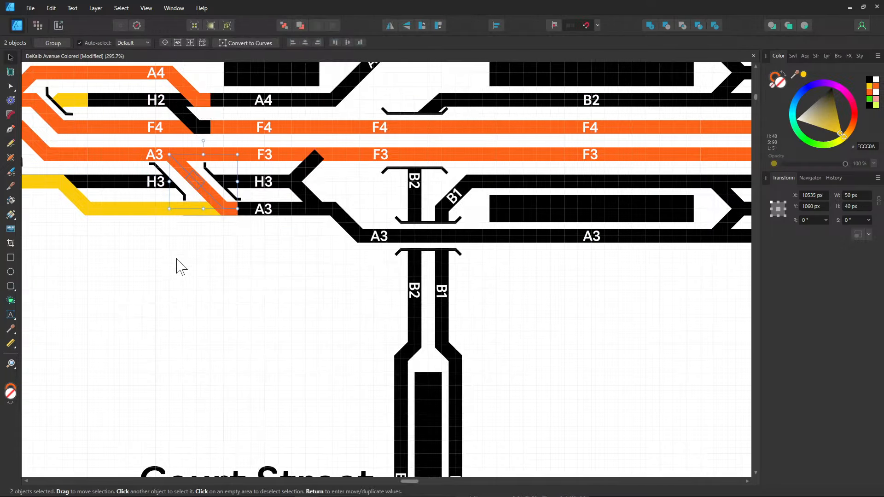
pyautogui.click(192, 244)
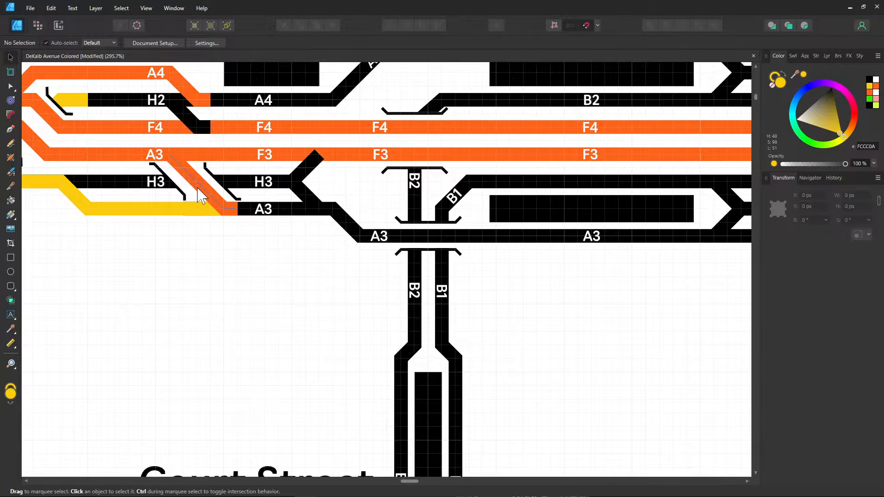
pyautogui.click(198, 184)
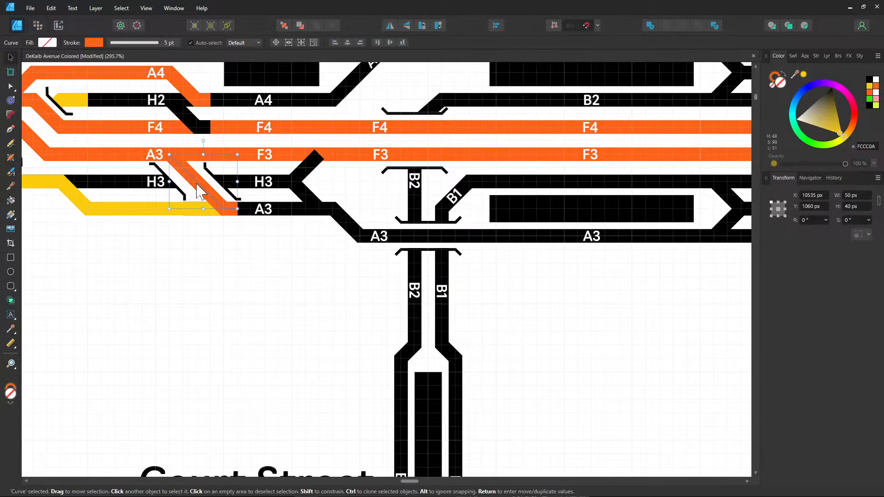
pyautogui.click(198, 253)
pyautogui.hotkey('ctrl', 'z')
pyautogui.click(208, 262)
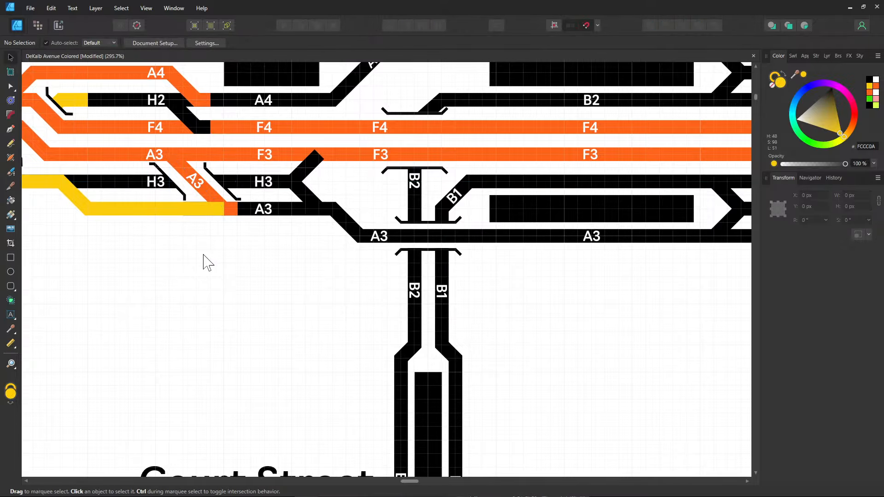
# - Retry selecting the orange connector with its A3 label and raising both above the yellow track, and undo it
pyautogui.scroll(2, 213, 157)
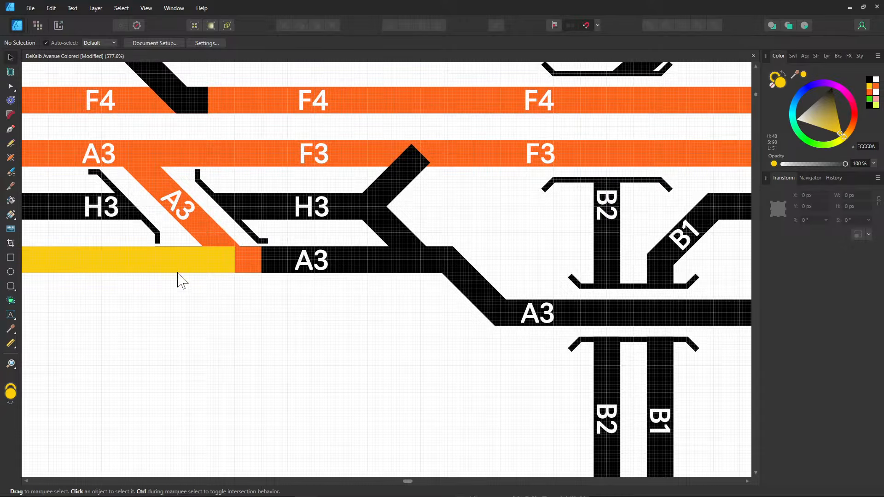
pyautogui.moveTo(182, 281); pyautogui.dragTo(382, 230)
pyautogui.click(379, 165)
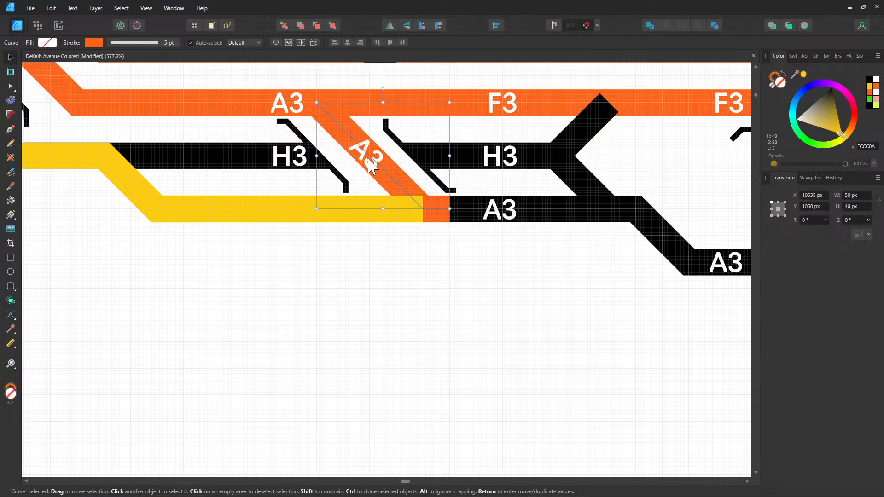
pyautogui.rightClick(371, 166)
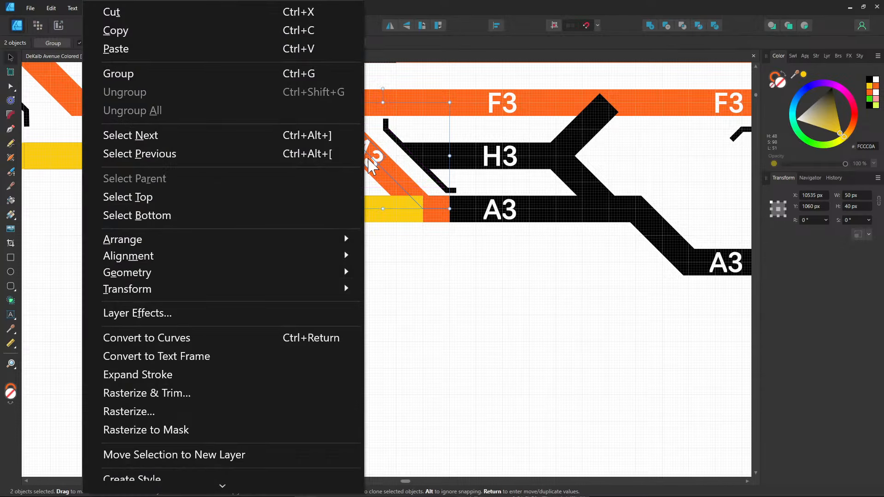
pyautogui.moveTo(220, 237)
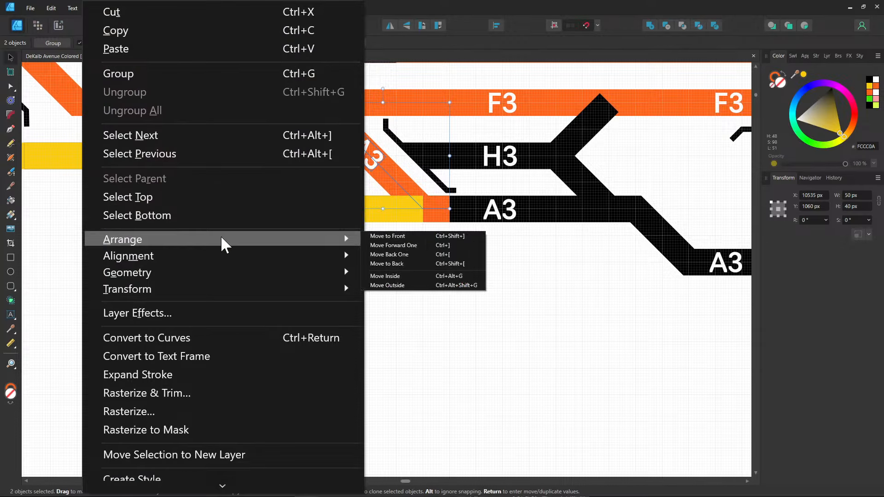
pyautogui.click(385, 237)
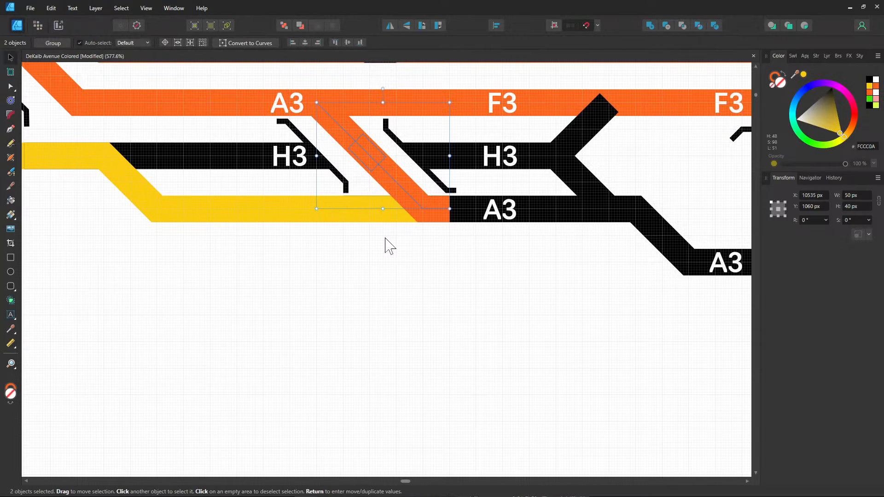
pyautogui.click(385, 238)
pyautogui.hotkey('ctrl', 'z')
pyautogui.hotkey('ctrl', 'z')
pyautogui.click(385, 238)
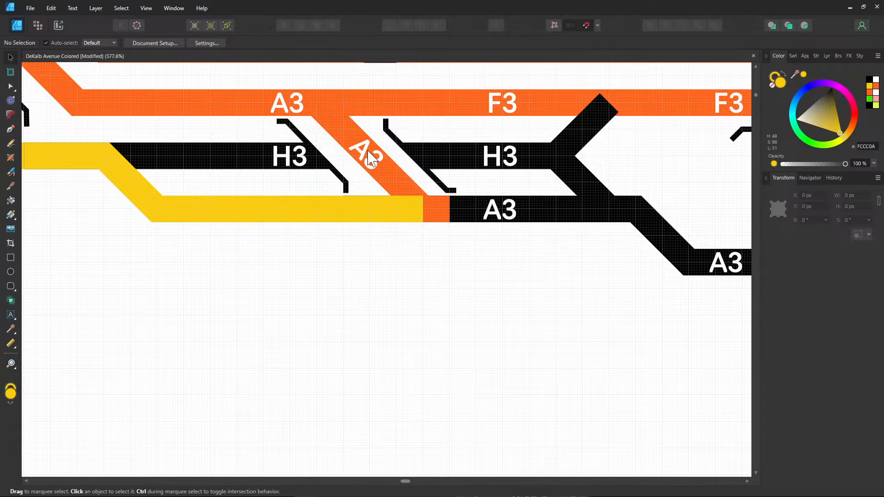
# - Try once more to move the orange connector and its rotated A3 label to the front of the stacking order
pyautogui.click(411, 212)
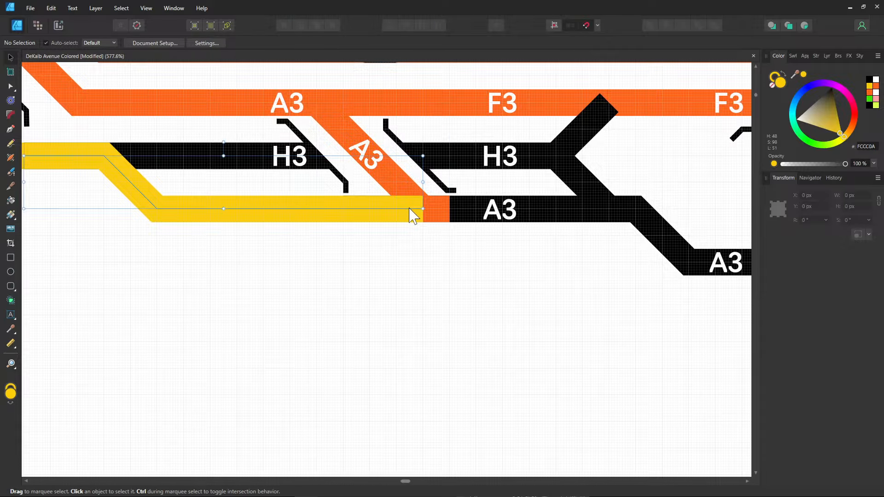
pyautogui.click(437, 215)
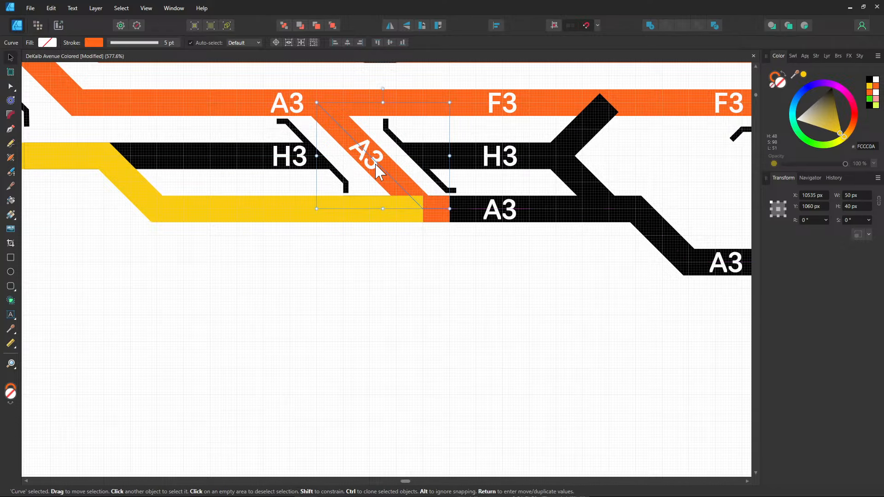
pyautogui.moveTo(374, 166)
pyautogui.mouseDown()
pyautogui.moveTo(369, 180)
pyautogui.moveTo(371, 166)
pyautogui.mouseUp()
pyautogui.keyDown('shift'); pyautogui.click(374, 172); pyautogui.keyUp('shift')
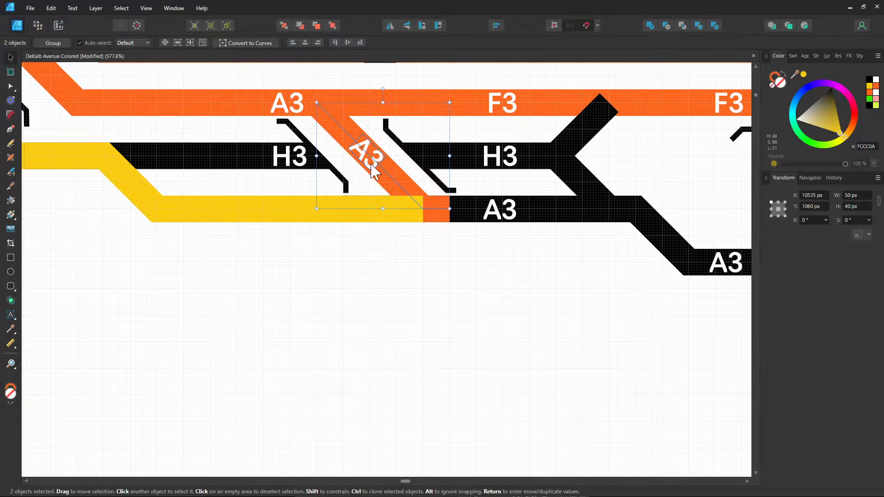
pyautogui.rightClick(374, 171)
pyautogui.moveTo(220, 235)
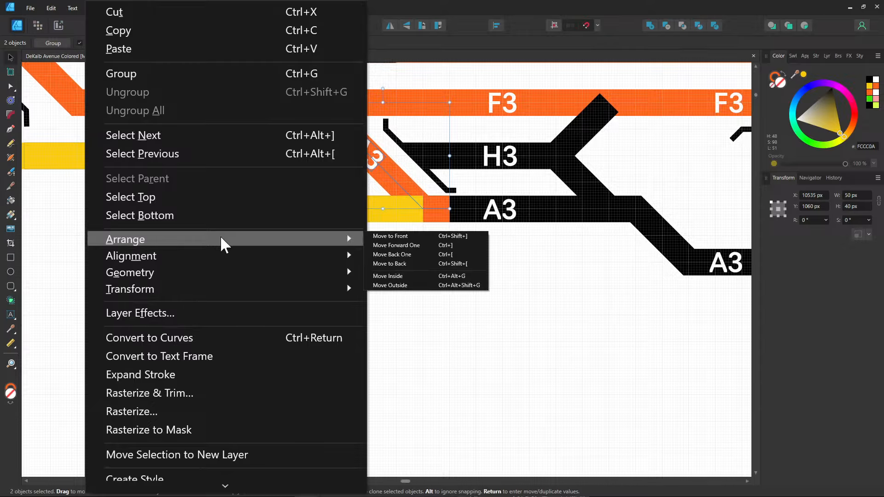
pyautogui.click(422, 236)
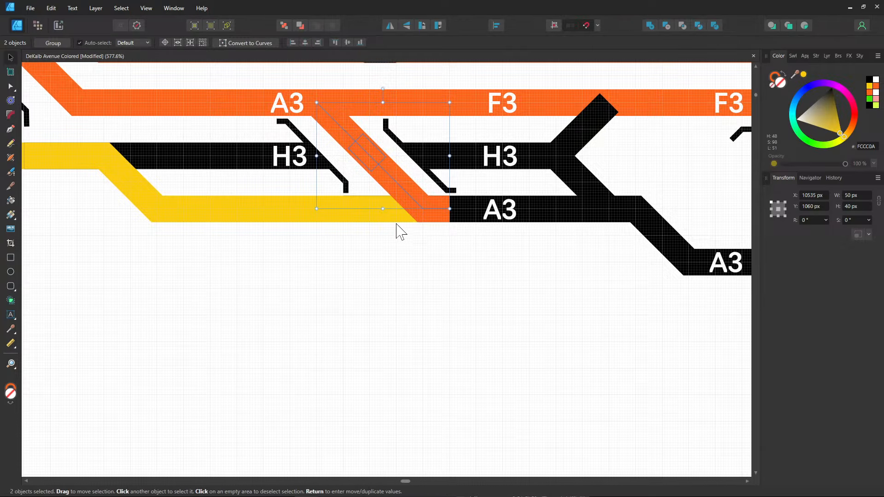
# - Try to select the A3 label hidden beneath the orange diagonal connector
pyautogui.click(366, 164)
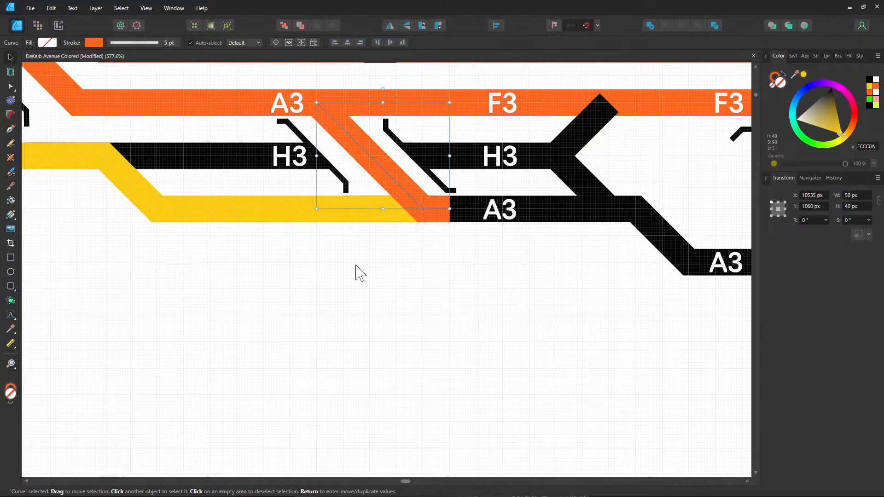
pyautogui.click(377, 173)
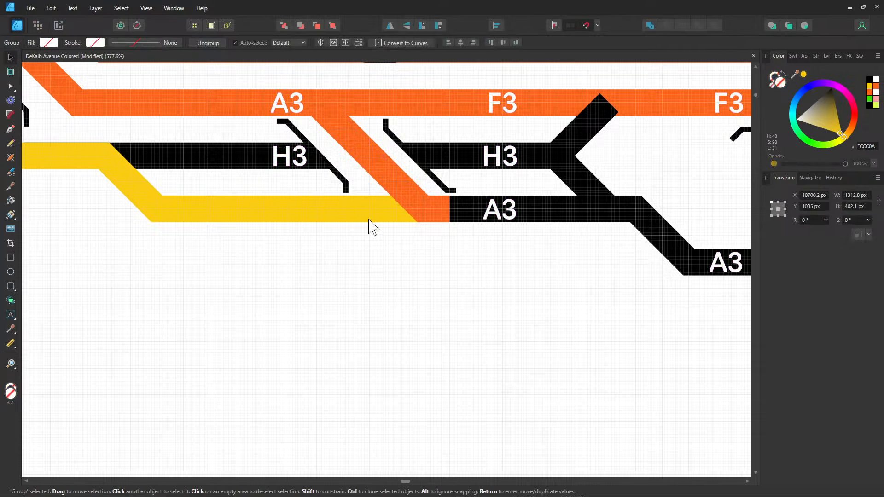
pyautogui.doubleClick(367, 157)
pyautogui.doubleClick(363, 162)
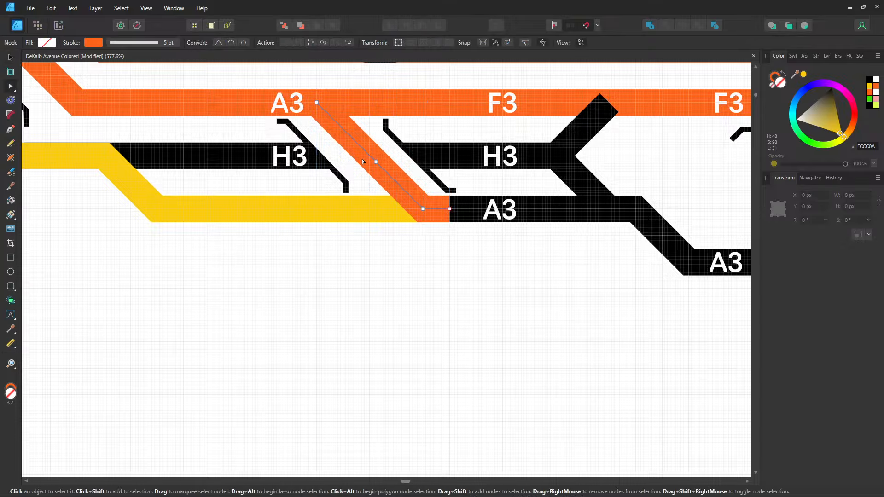
pyautogui.click(366, 262)
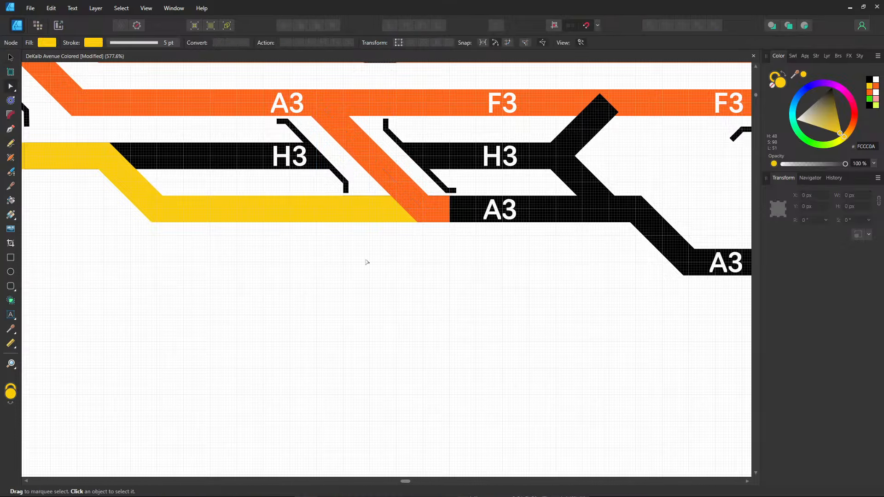
# - Undo the node added to the orange connector and the last reordering of the connector and its label
pyautogui.click(370, 174)
pyautogui.click(406, 245)
pyautogui.hotkey('ctrl', 'z')
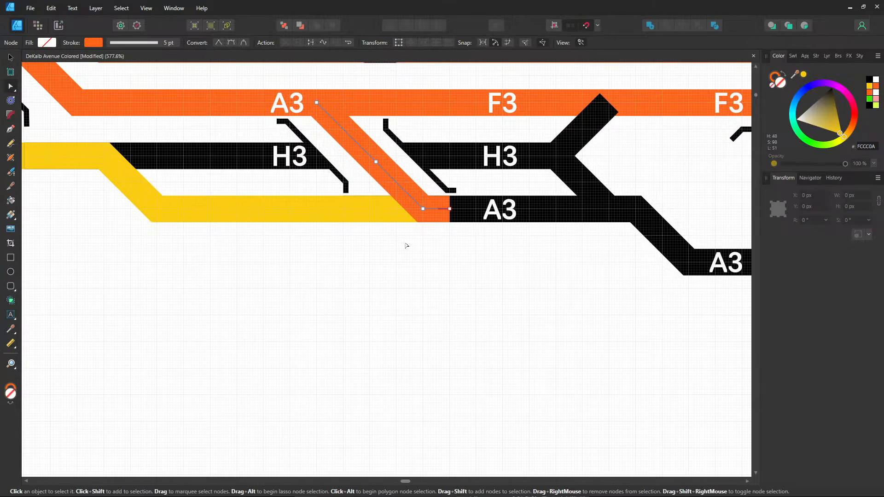
pyautogui.hotkey('ctrl', 'y')
pyautogui.hotkey('ctrl', 'z')
pyautogui.hotkey('ctrl', 'y')
pyautogui.hotkey('ctrl', 'z')
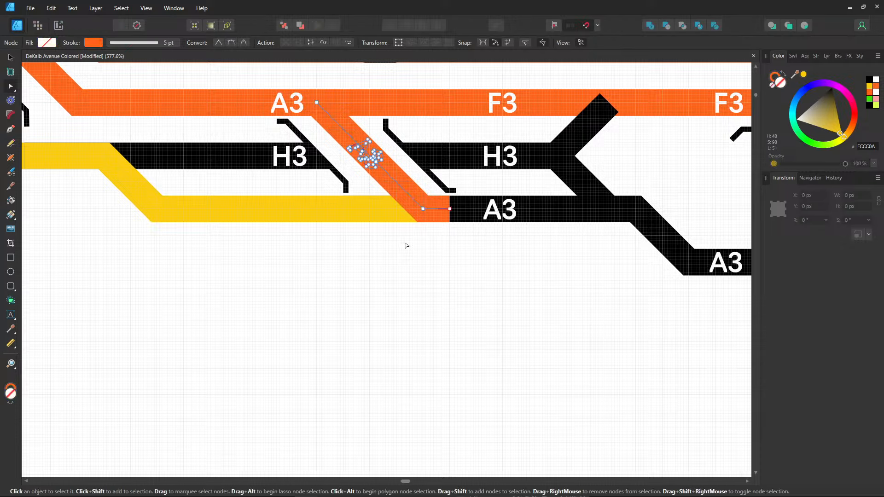
pyautogui.hotkey('ctrl', 'y')
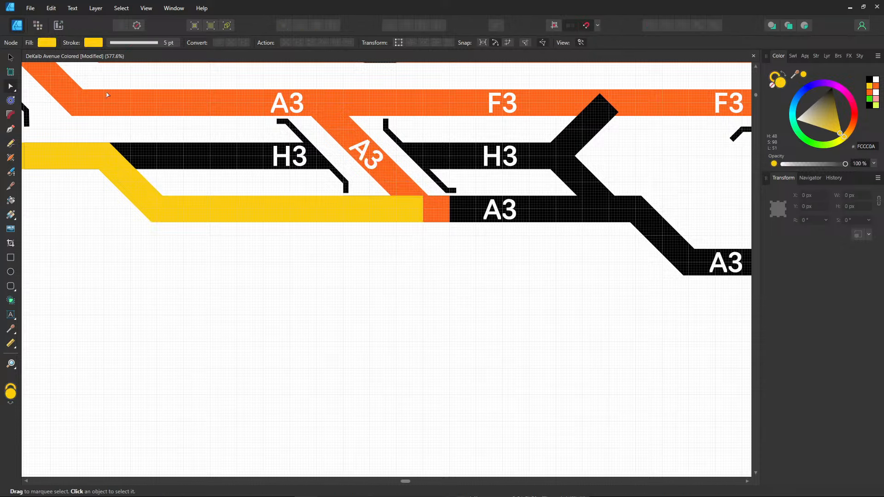
# - Select the orange connector with its A3 label and move the connector's curve to the top of the layer stack
pyautogui.click(10, 58)
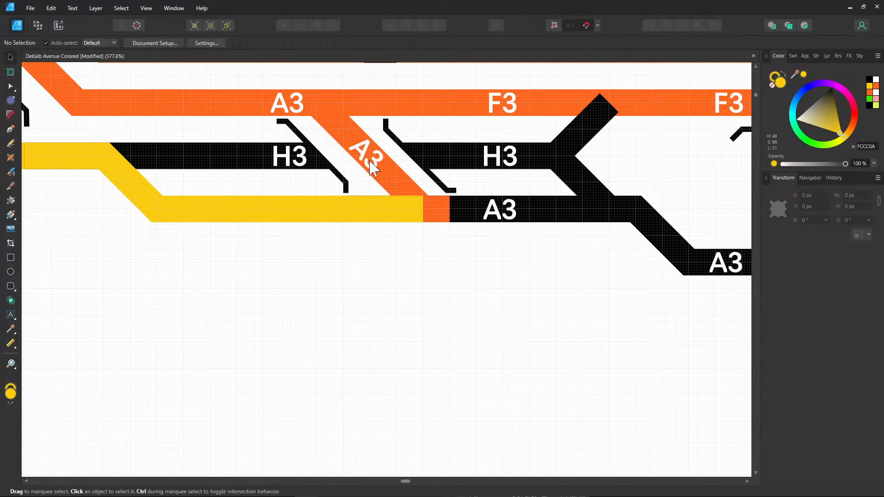
pyautogui.click(386, 174)
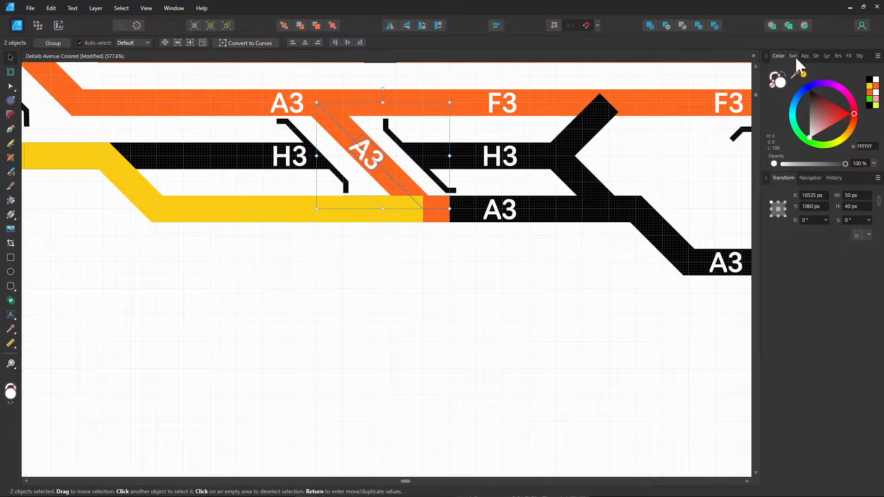
pyautogui.click(824, 56)
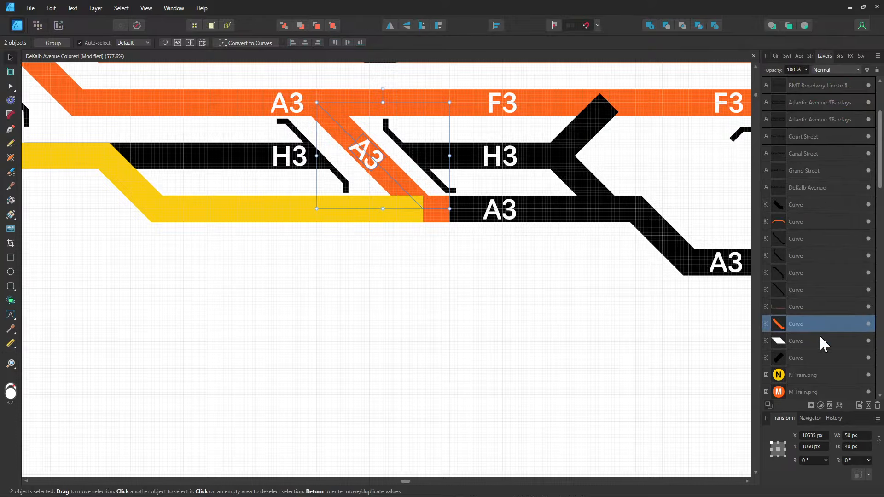
pyautogui.moveTo(807, 322); pyautogui.dragTo(791, 76)
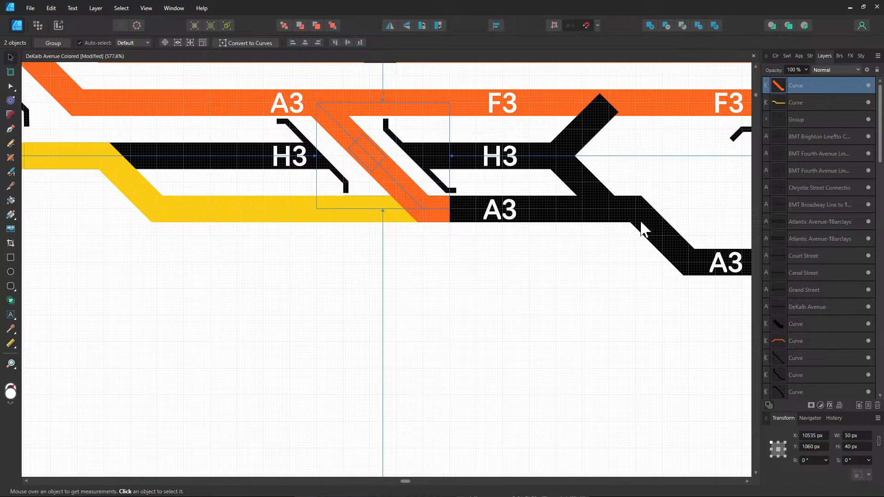
# - Undo moving the orange connector's curve to the top of the layer stack and select its rotated A3 label
pyautogui.hotkey('ctrl', 'z')
pyautogui.click(520, 279)
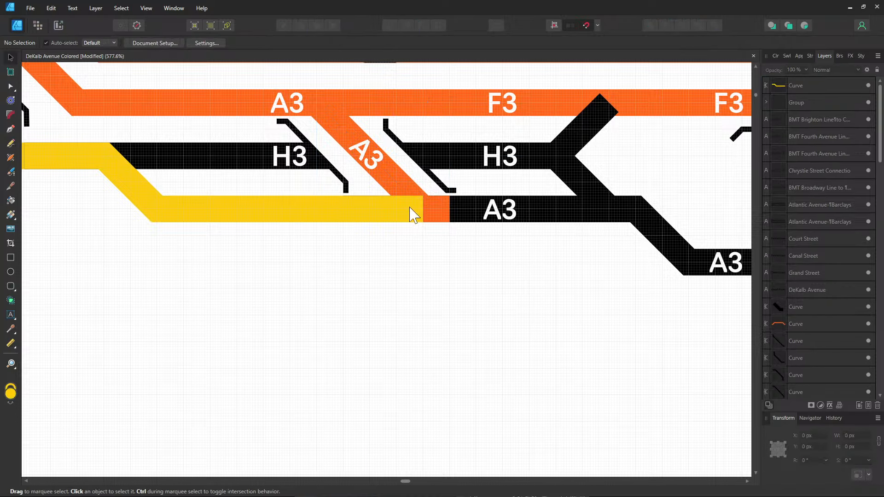
pyautogui.click(402, 178)
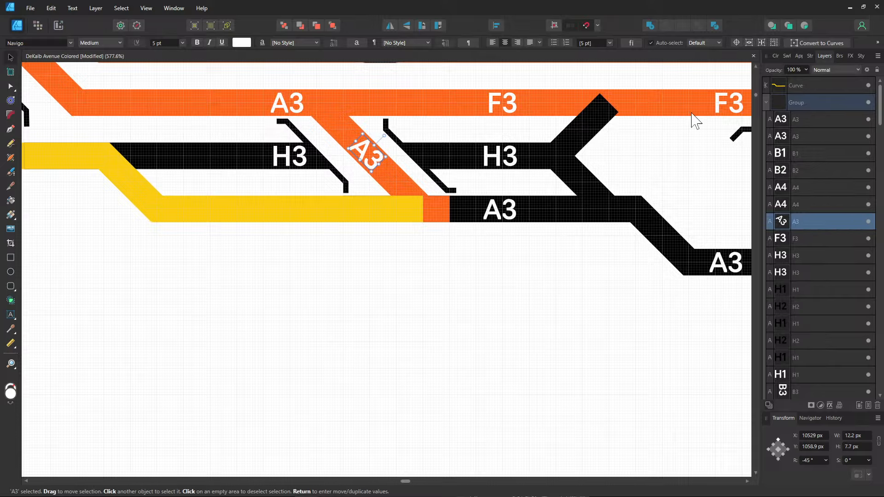
# - Move the orange diagonal connector's curve to the bottom of the label group, directly above the yellow H1 track's curve in the layer stack
pyautogui.click(398, 182)
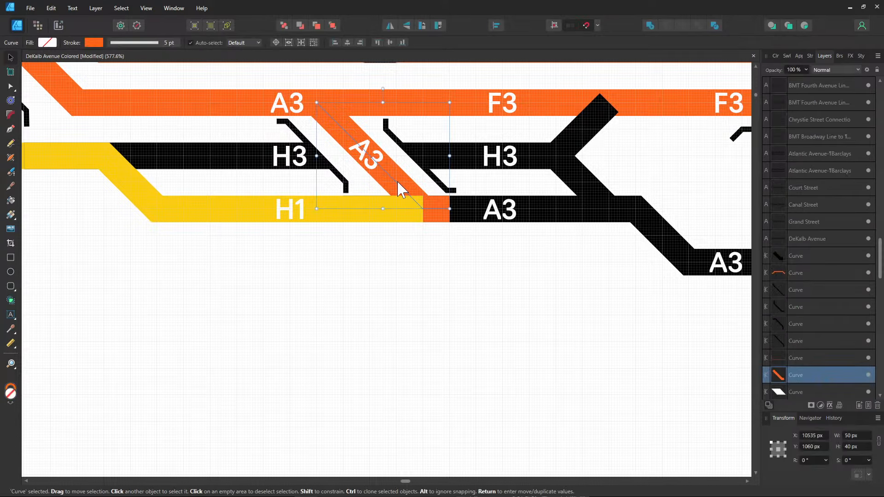
pyautogui.moveTo(811, 367); pyautogui.dragTo(812, 117)
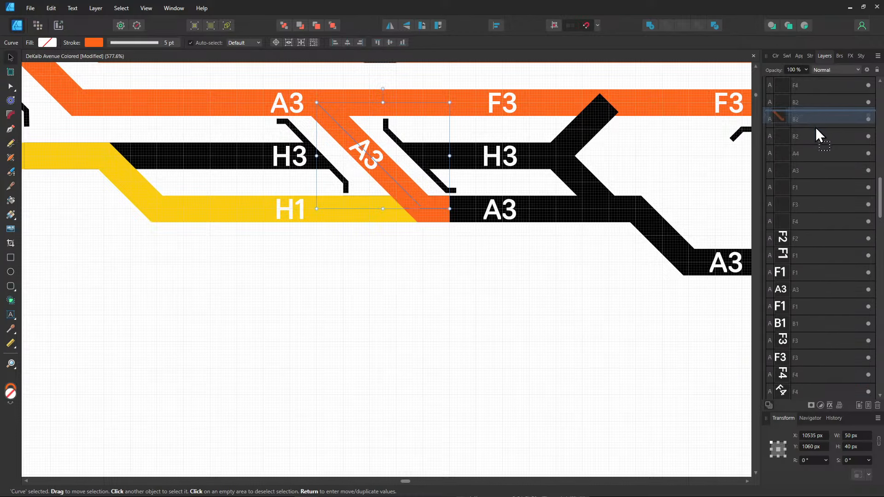
pyautogui.moveTo(810, 245); pyautogui.dragTo(810, 246)
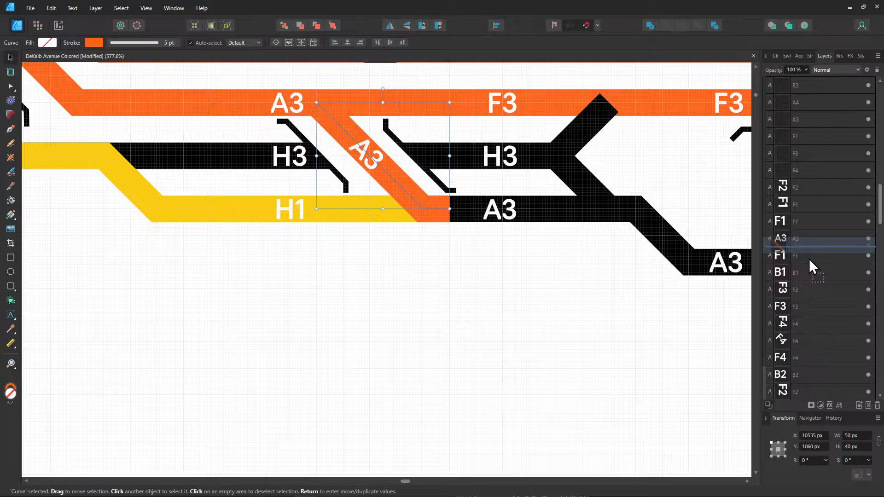
pyautogui.moveTo(809, 259); pyautogui.dragTo(808, 259)
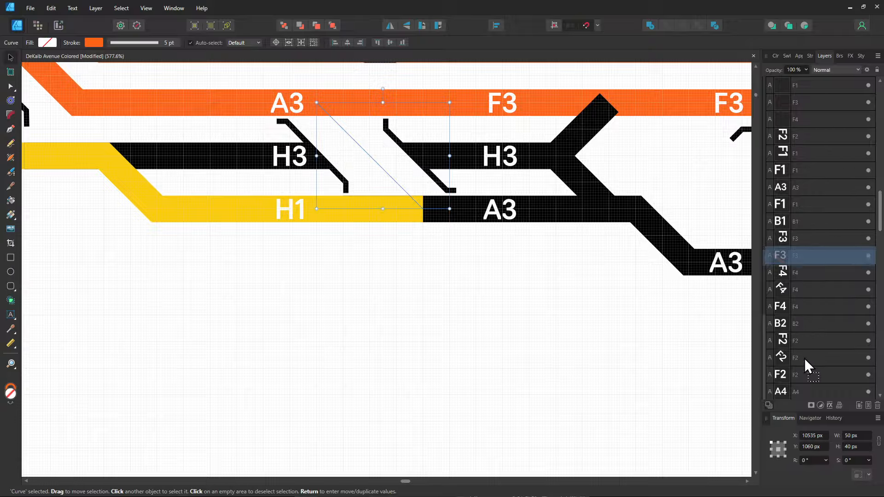
pyautogui.moveTo(803, 362); pyautogui.dragTo(803, 363)
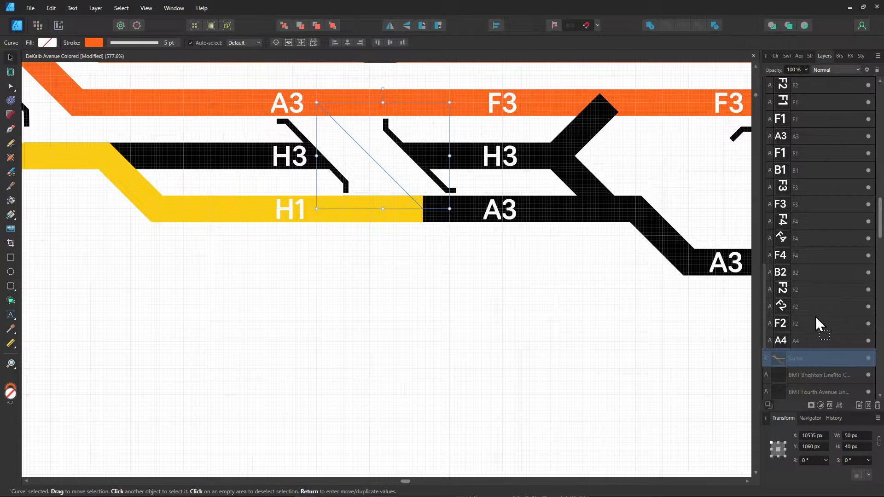
pyautogui.moveTo(816, 316); pyautogui.dragTo(816, 316)
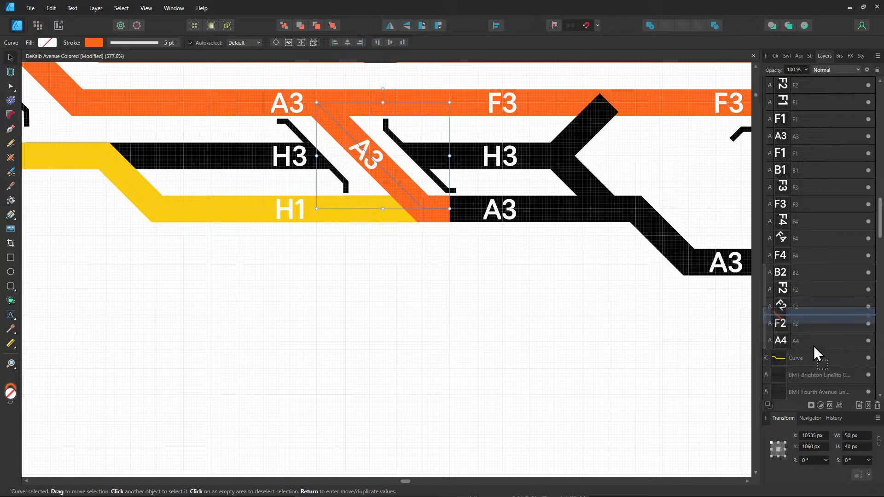
pyautogui.moveTo(811, 349); pyautogui.dragTo(810, 349)
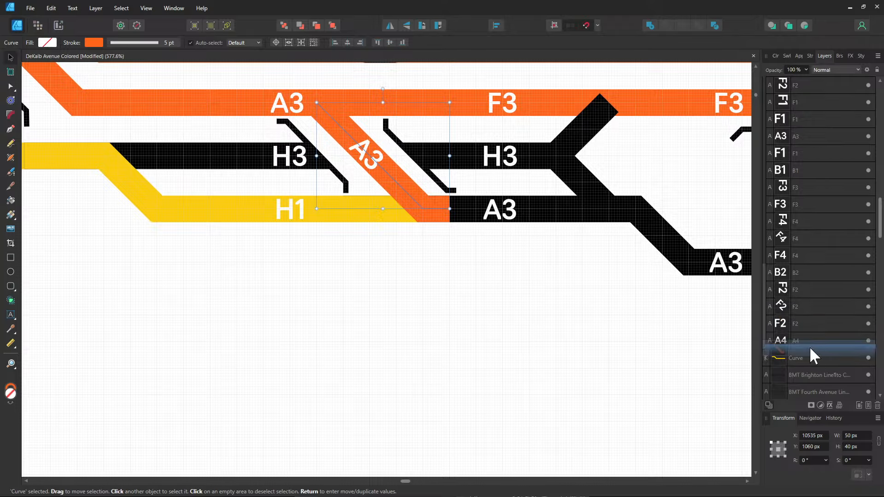
pyautogui.moveTo(810, 349); pyautogui.dragTo(810, 349)
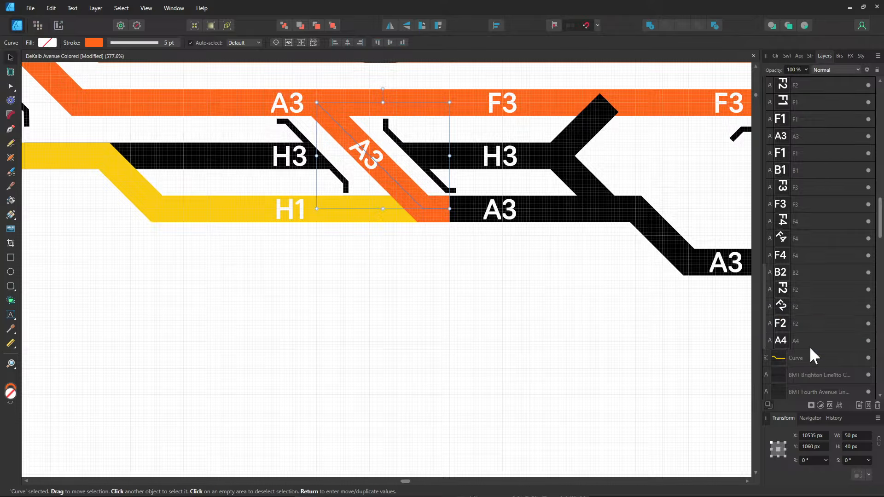
pyautogui.click(443, 323)
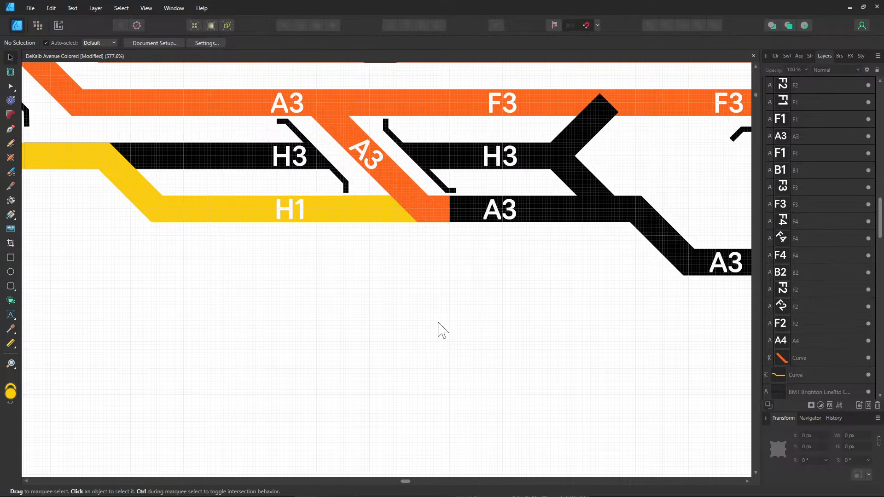
# - Examine the tracks around DeKalb Avenue and follow the course of the black H2–A4 track toward Atlantic Avenue-Barclays Center
pyautogui.moveTo(434, 262); pyautogui.dragTo(491, 305)
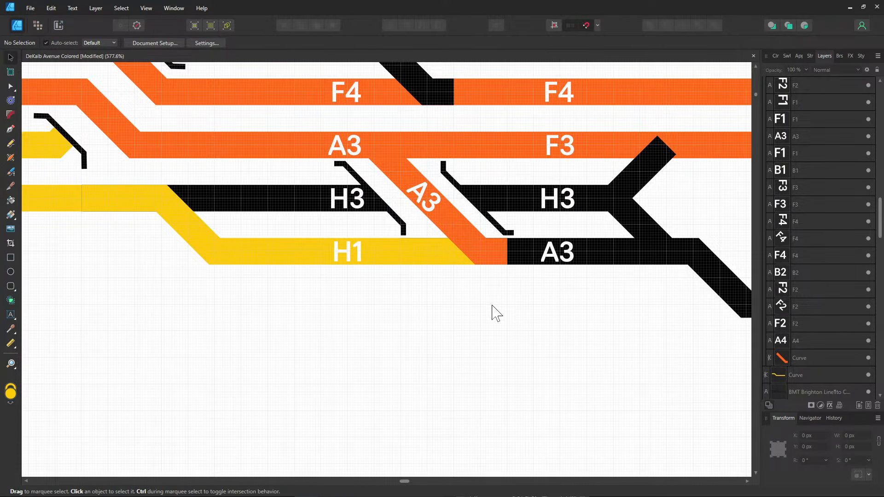
pyautogui.scroll(-5, 296, 268)
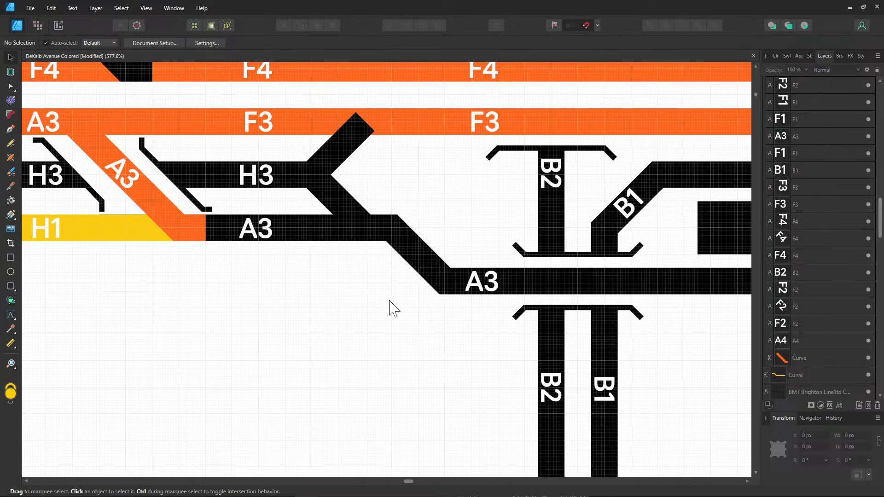
pyautogui.scroll(-1, 389, 301)
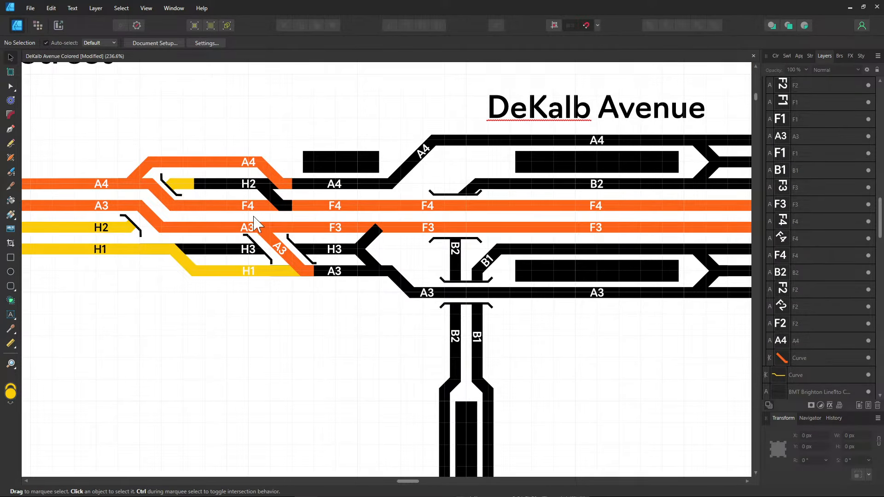
pyautogui.moveTo(268, 218); pyautogui.dragTo(362, 236)
pyautogui.scroll(2, 361, 235)
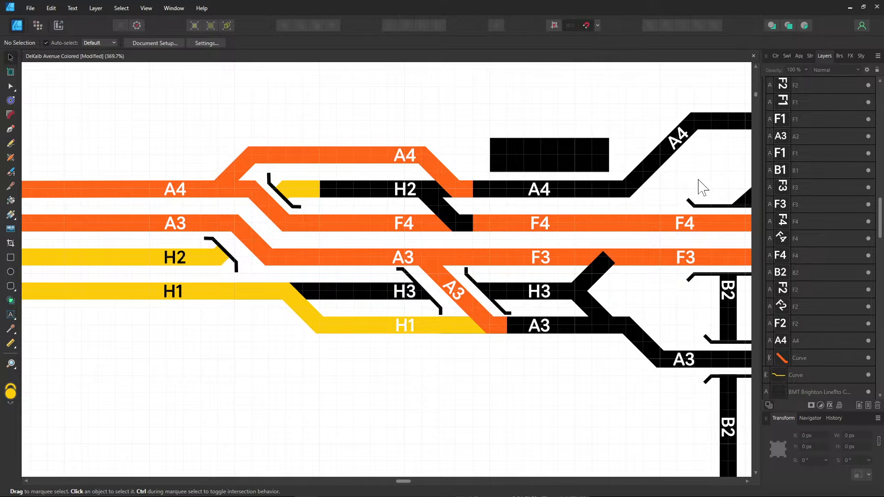
pyautogui.moveTo(658, 180); pyautogui.dragTo(418, 175)
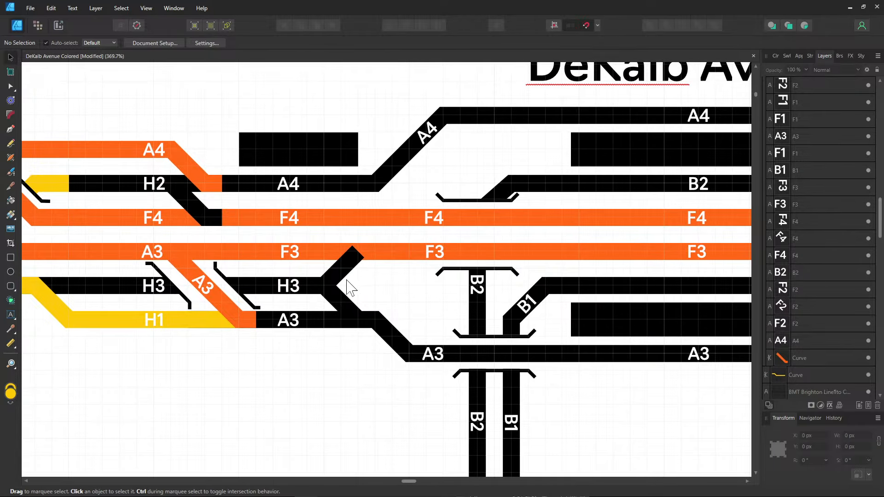
pyautogui.moveTo(345, 286); pyautogui.dragTo(497, 328)
pyautogui.click(282, 234)
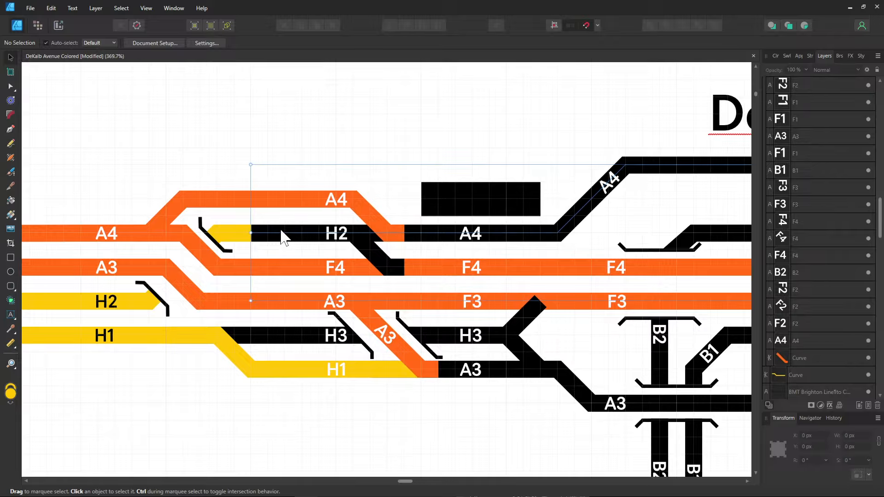
pyautogui.hscroll(10, 379, 260)
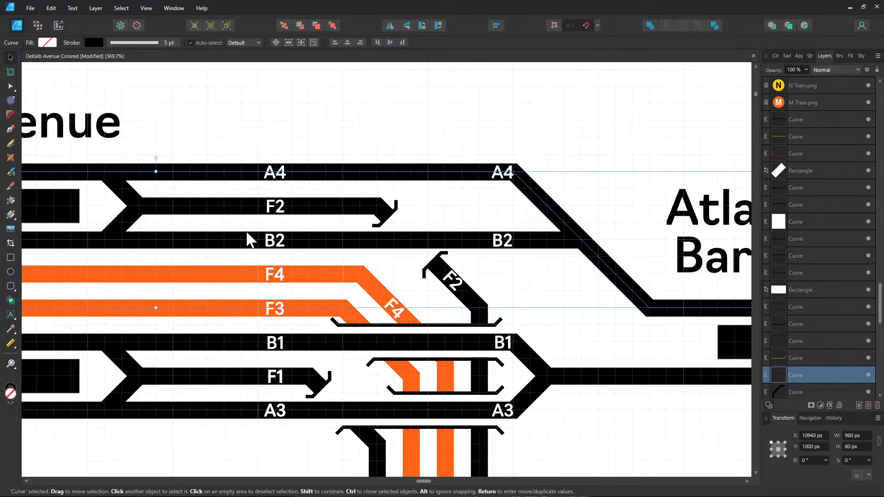
pyautogui.hscroll(-6, 270, 238)
pyautogui.hscroll(-3, 261, 236)
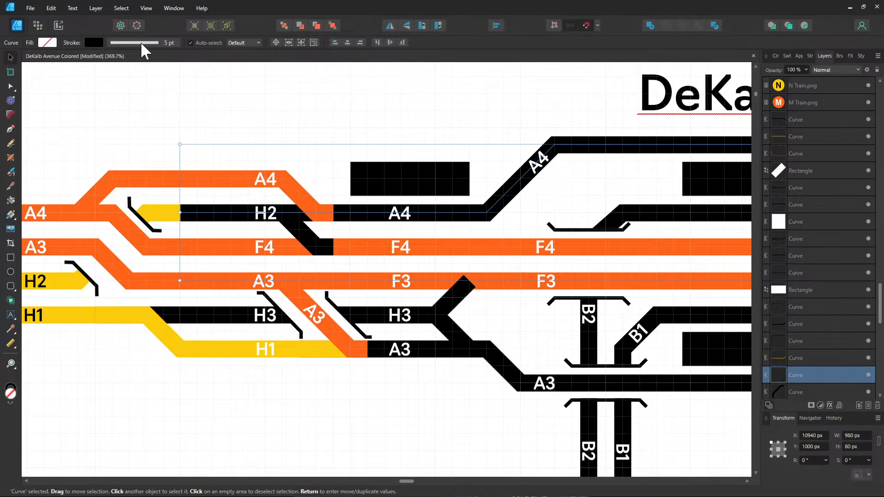
# - Set the stroke colour of the H2–A4 track to FCCC0A
pyautogui.click(94, 42)
pyautogui.click(139, 122)
pyautogui.write('FCCC0A')
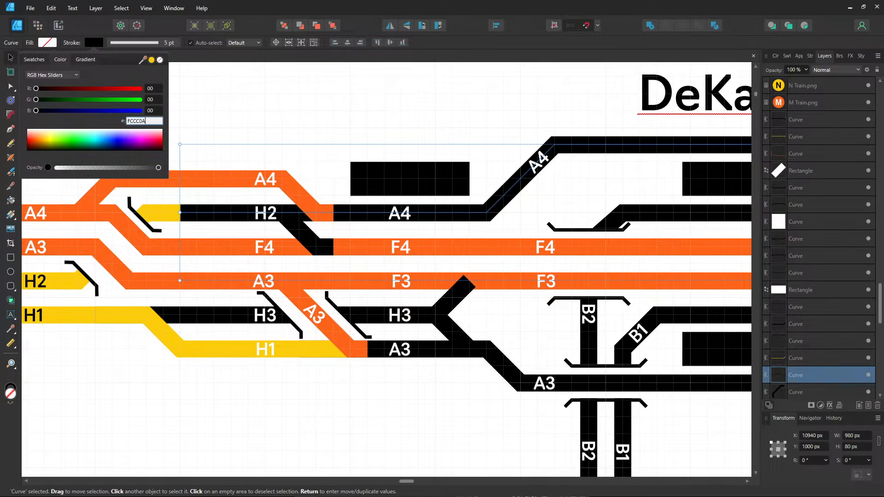
pyautogui.press('Return')
pyautogui.click(299, 138)
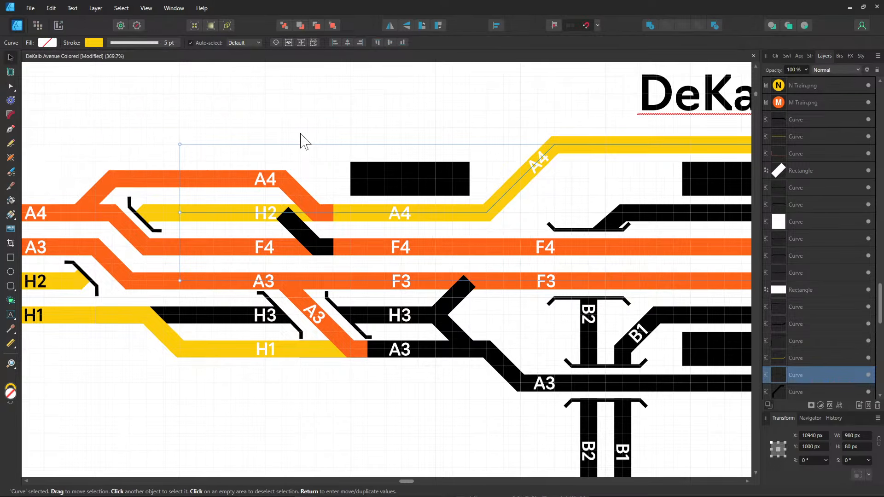
pyautogui.click(323, 134)
# - Select the white H1, H2 and A4 labels on the yellow tracks through to Atlantic Avenue-Barclays Center and colour them black
pyautogui.doubleClick(266, 351)
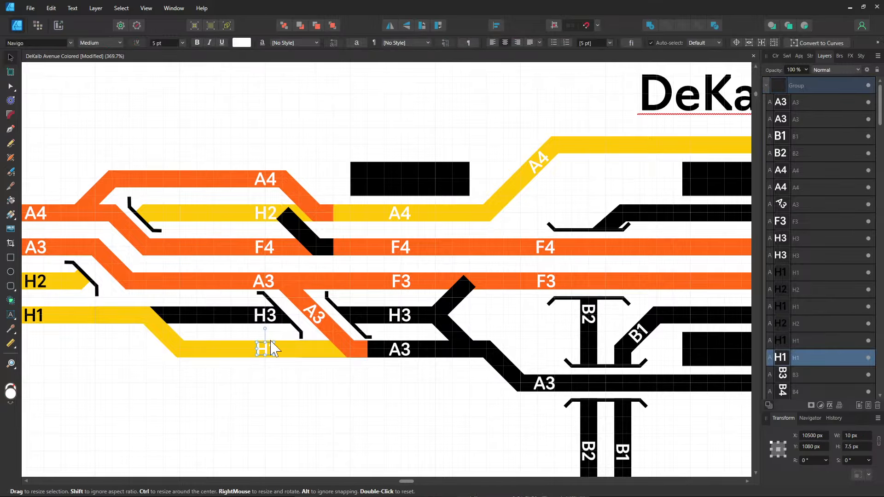
pyautogui.keyDown('shift'); pyautogui.click(267, 215); pyautogui.keyUp('shift')
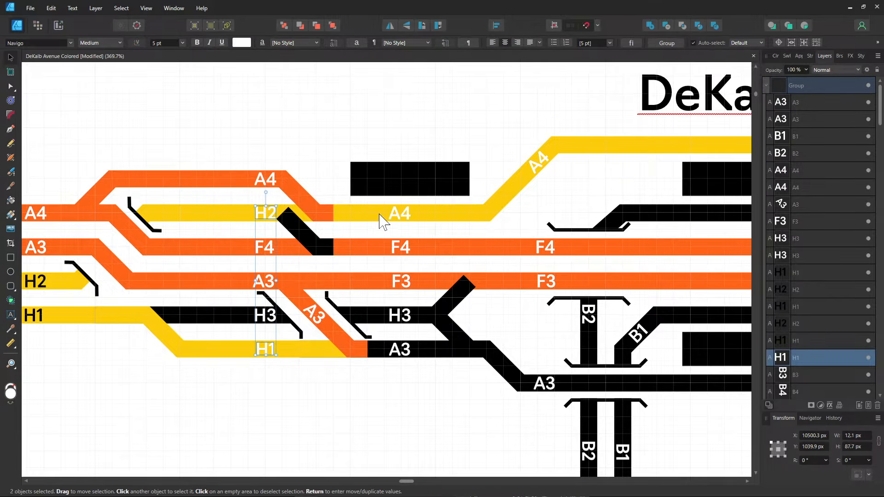
pyautogui.keyDown('shift'); pyautogui.click(395, 220); pyautogui.keyUp('shift')
pyautogui.keyDown('shift'); pyautogui.click(546, 162); pyautogui.keyUp('shift')
pyautogui.hscroll(10, 506, 184)
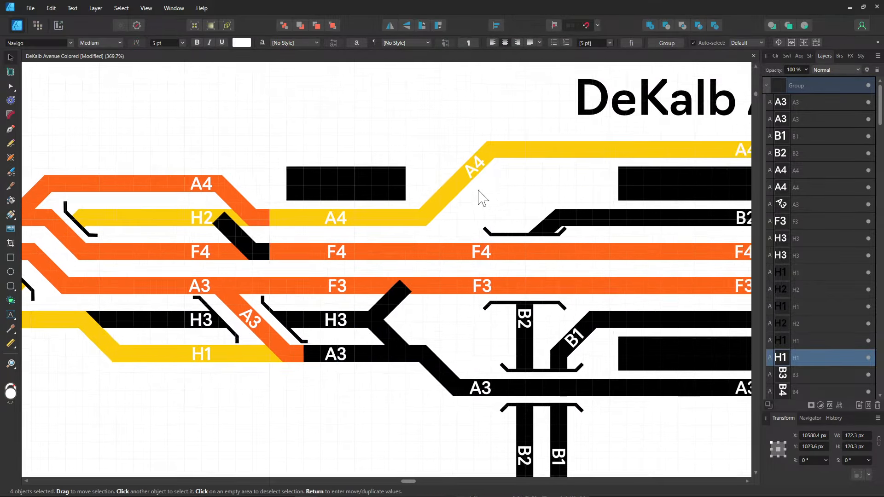
pyautogui.scroll(1, 460, 197)
pyautogui.keyDown('shift'); pyautogui.click(370, 194); pyautogui.keyUp('shift')
pyautogui.keyDown('shift'); pyautogui.click(707, 194); pyautogui.keyUp('shift')
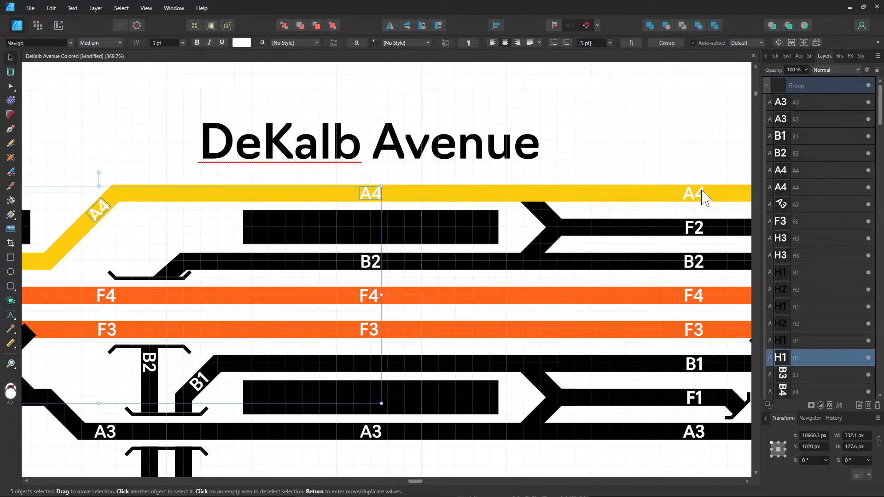
pyautogui.hscroll(10, 382, 221)
pyautogui.keyDown('shift'); pyautogui.click(436, 201); pyautogui.keyUp('shift')
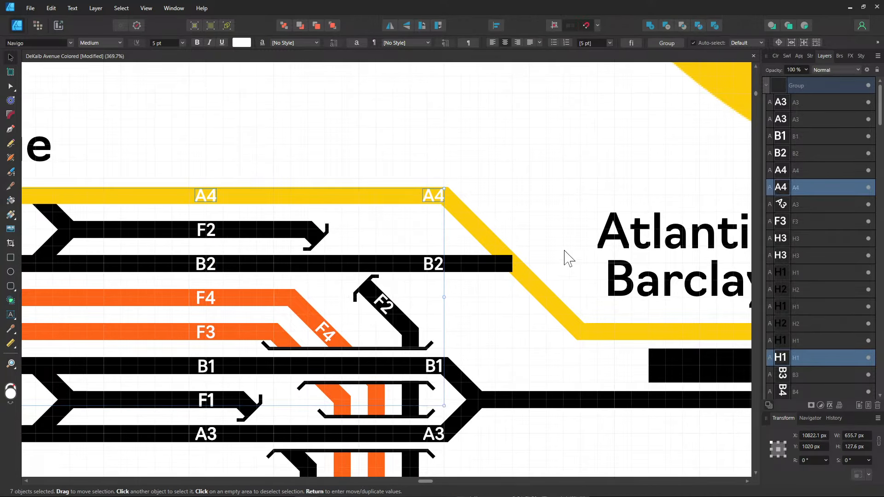
pyautogui.hscroll(6, 566, 257)
pyautogui.scroll(-2, 479, 217)
pyautogui.keyDown('shift'); pyautogui.click(481, 244); pyautogui.keyUp('shift')
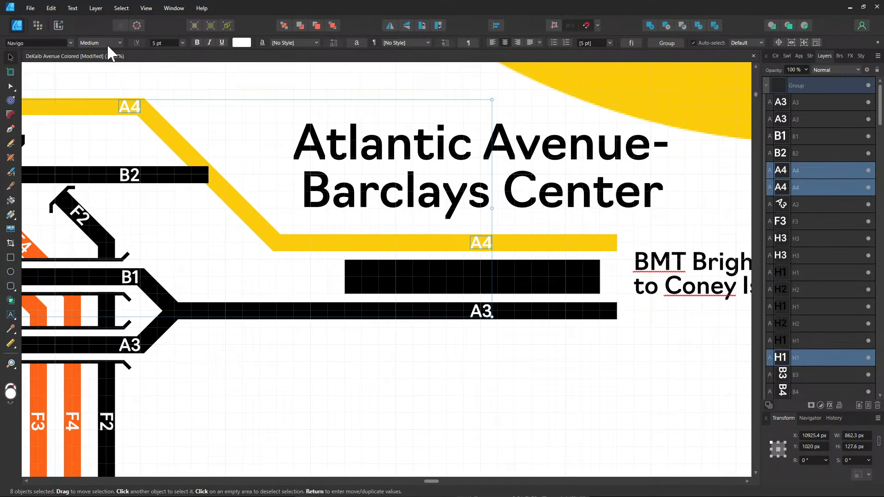
pyautogui.click(240, 43)
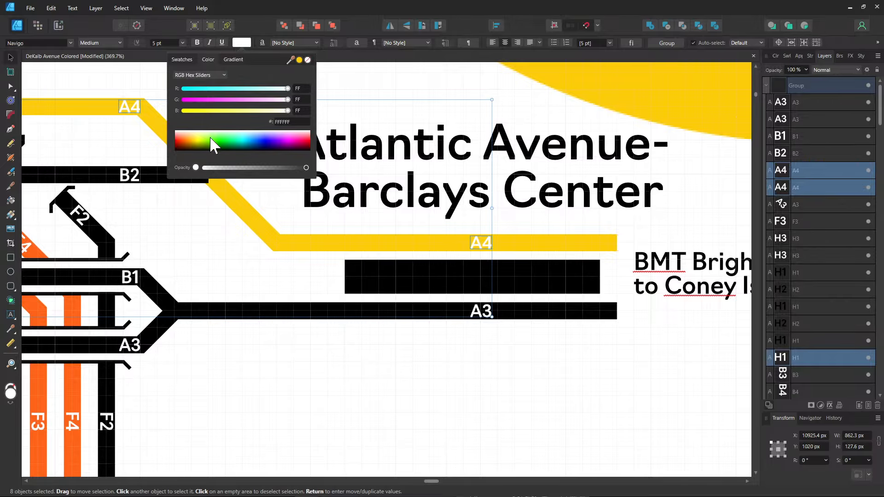
pyautogui.moveTo(211, 142); pyautogui.dragTo(145, 165)
# - Undo the accidental displacement of the black H1, H2 and A4 labels and clear the selection
pyautogui.moveTo(162, 232); pyautogui.dragTo(439, 187)
pyautogui.moveTo(139, 180); pyautogui.dragTo(493, 170)
pyautogui.moveTo(193, 165); pyautogui.dragTo(514, 196)
pyautogui.moveTo(306, 154); pyautogui.dragTo(460, 191)
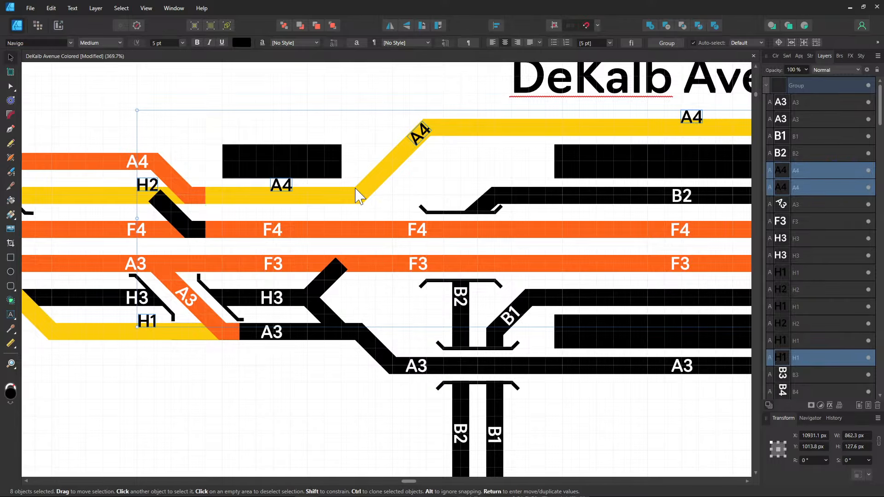
pyautogui.hotkey('ctrl', 'z')
pyautogui.click(402, 133)
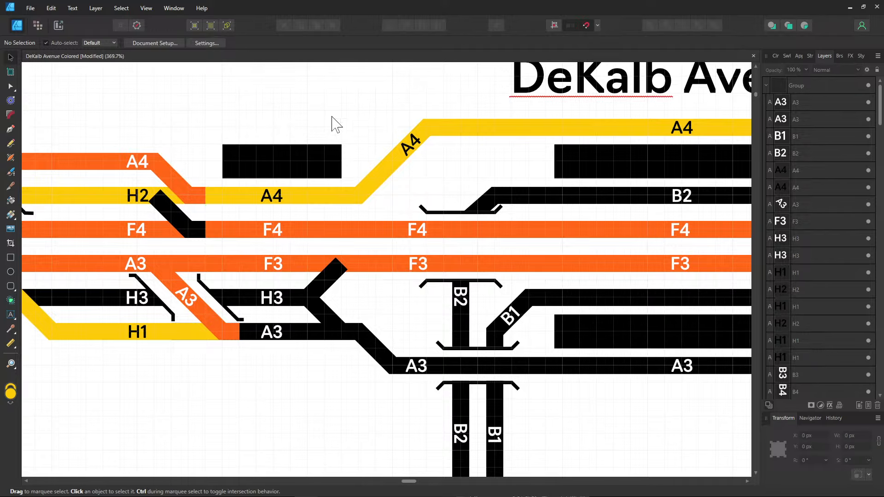
# - Set the stroke of the short black diagonal connector between the H2 and F4 tracks to FCCC0A
pyautogui.moveTo(213, 216); pyautogui.dragTo(404, 211)
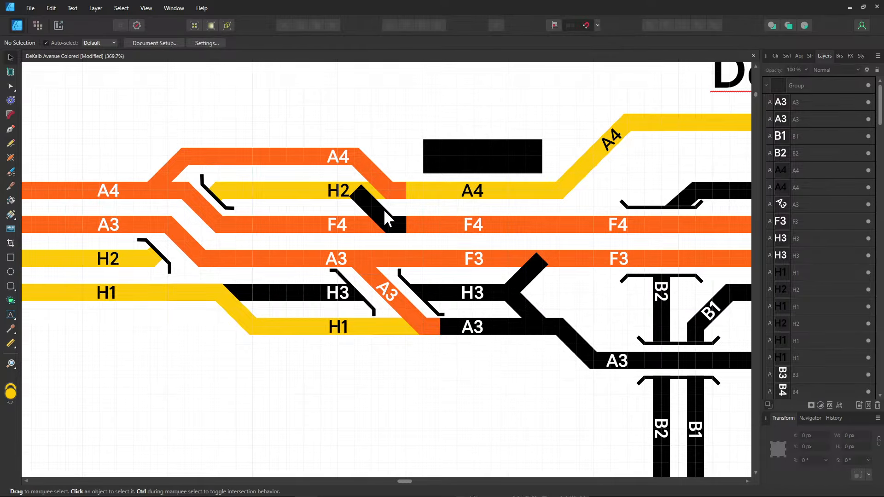
pyautogui.click(384, 212)
pyautogui.click(88, 43)
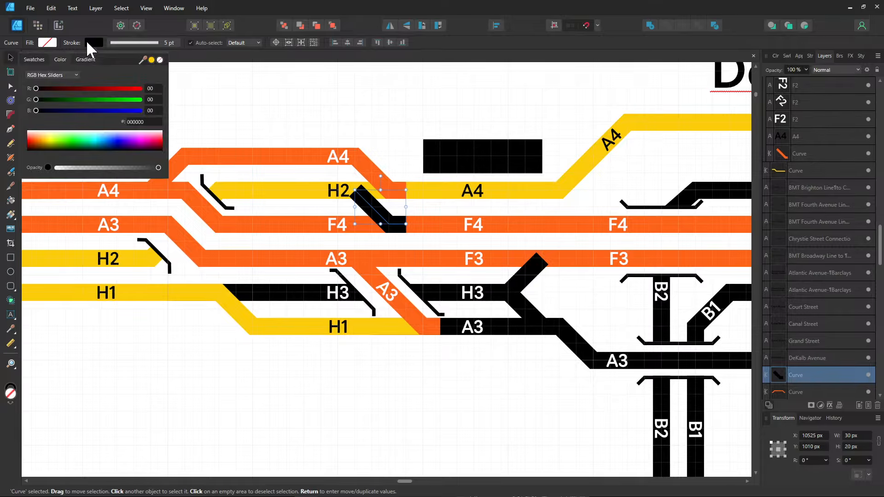
pyautogui.click(143, 121)
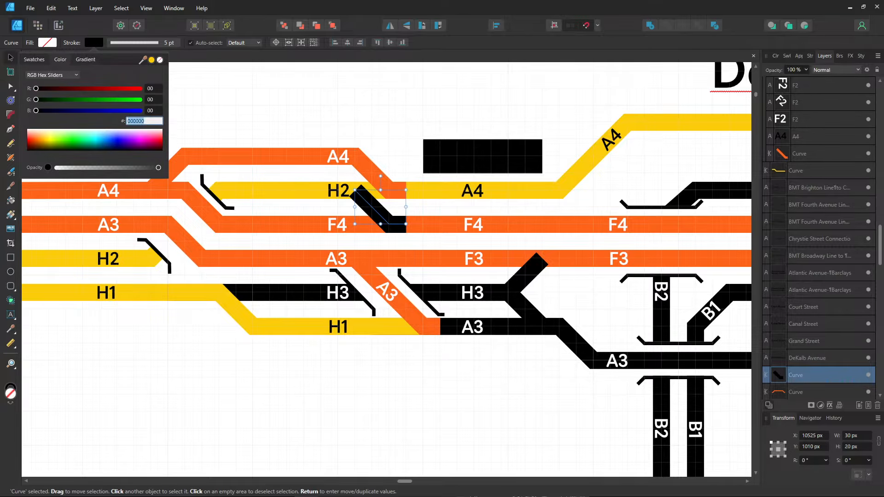
pyautogui.press('Return')
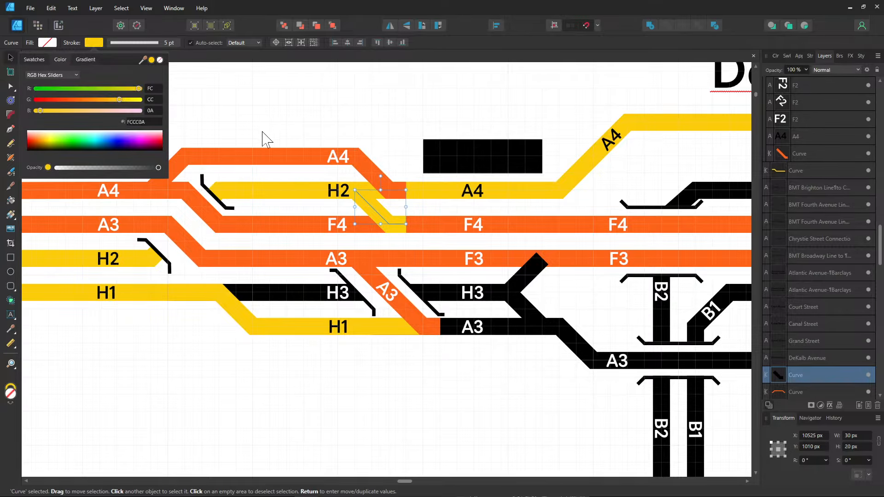
pyautogui.click(316, 118)
pyautogui.click(316, 117)
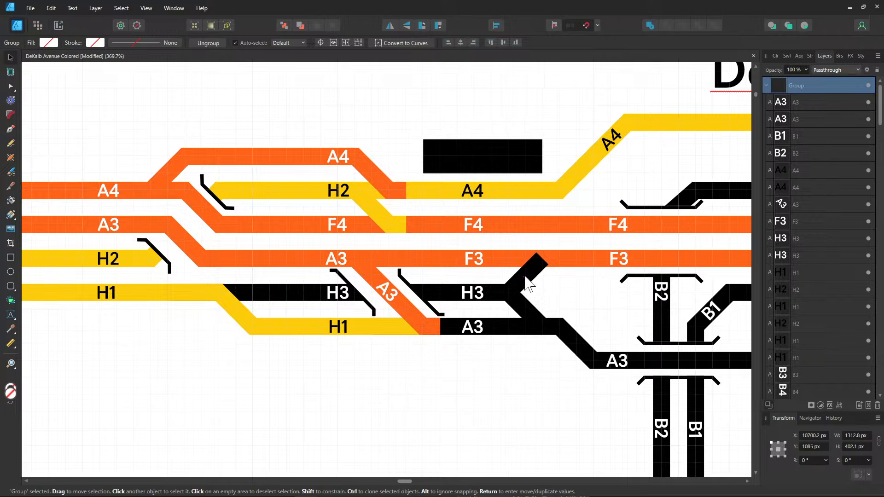
# - Set the stroke colour of the short black diagonal connector between the H3 and F3 tracks to FCCC0A
pyautogui.doubleClick(276, 299)
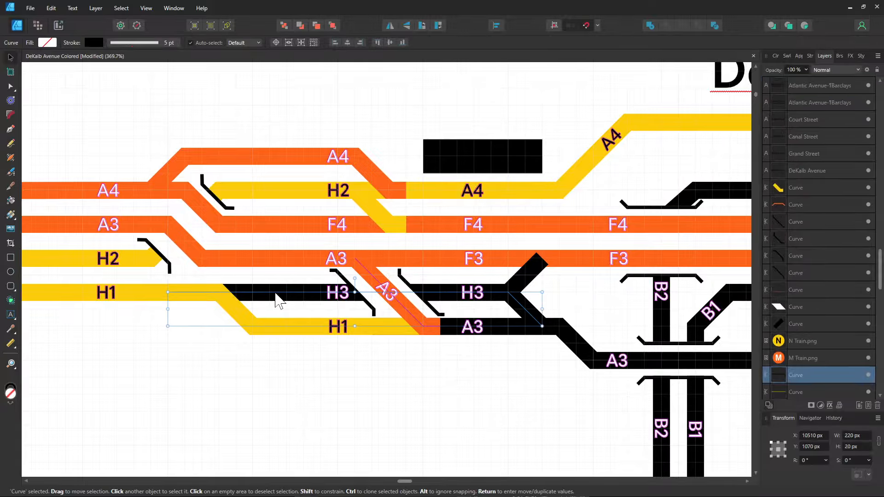
pyautogui.click(531, 369)
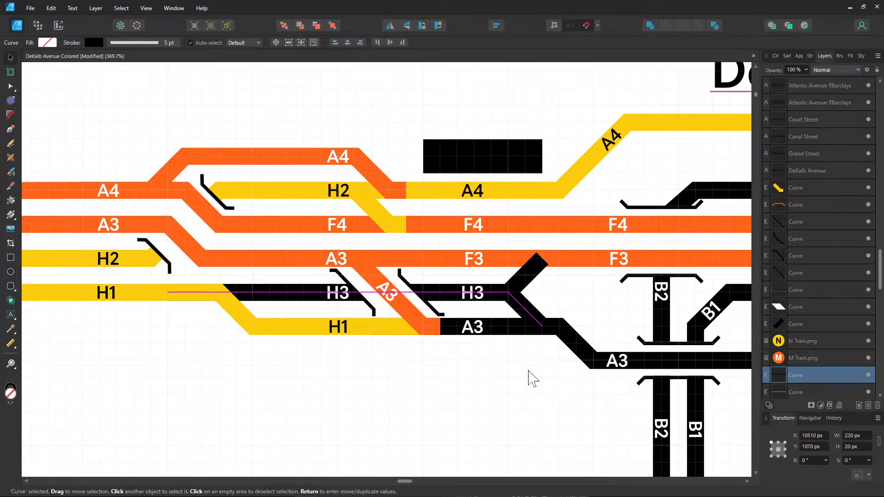
pyautogui.moveTo(530, 369); pyautogui.dragTo(430, 342)
pyautogui.click(428, 255)
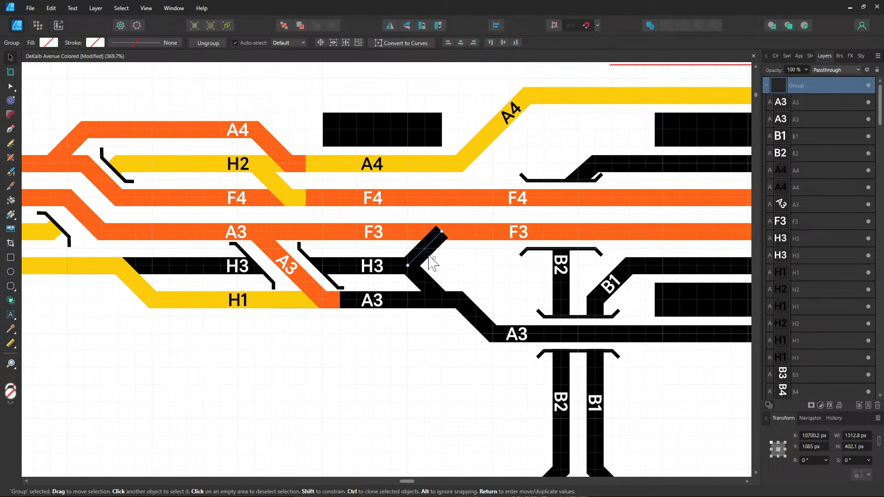
pyautogui.click(93, 42)
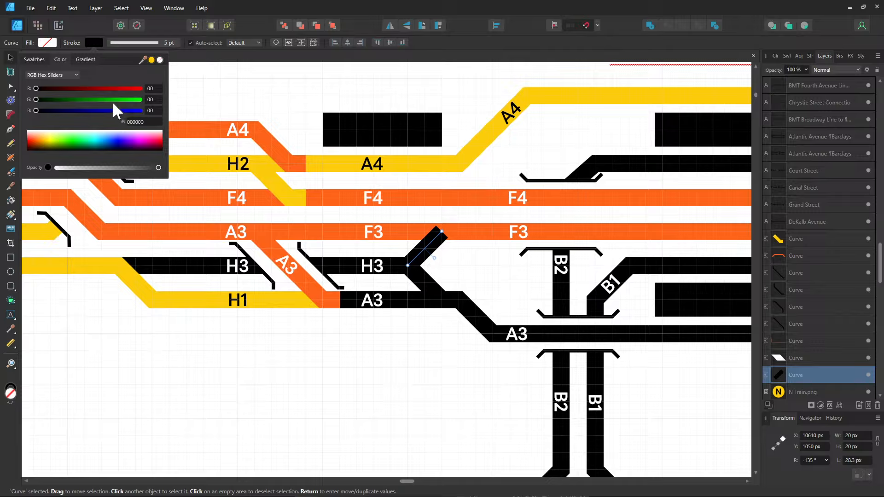
pyautogui.click(75, 142)
pyautogui.doubleClick(135, 122)
pyautogui.write('FCCC0A')
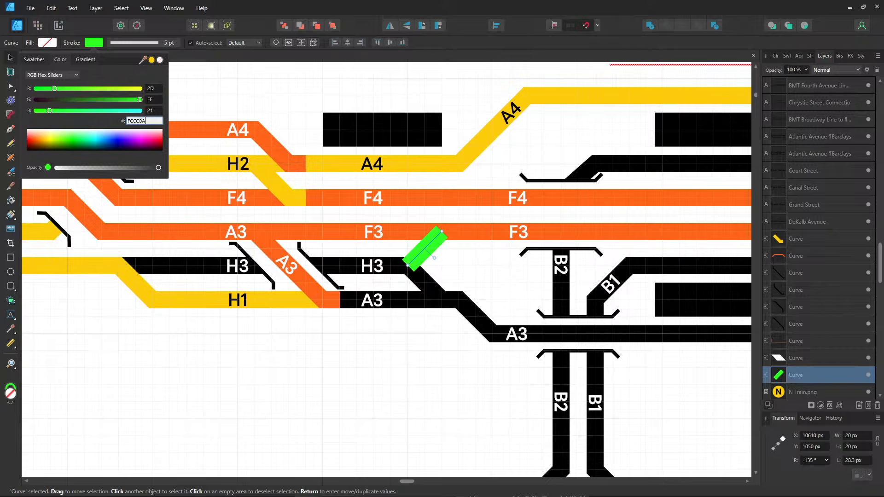
pyautogui.press('Return')
pyautogui.click(462, 271)
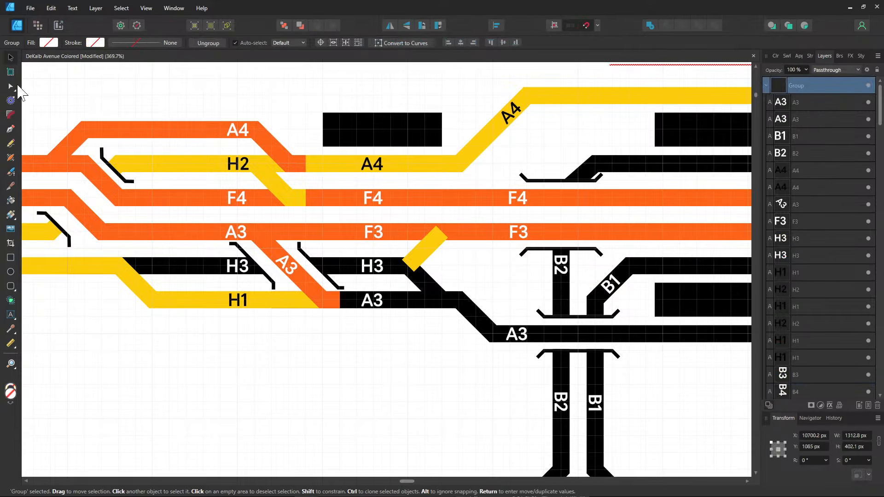
# - Extend the yellow connector with the Pen tool along H3 back to the H1 junction at X 10430 px, and a short way onto F3
pyautogui.click(11, 86)
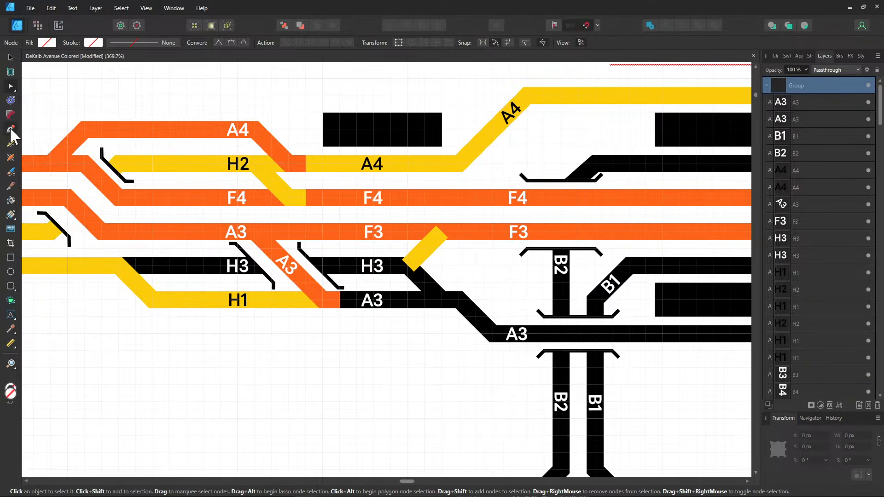
pyautogui.press('p')
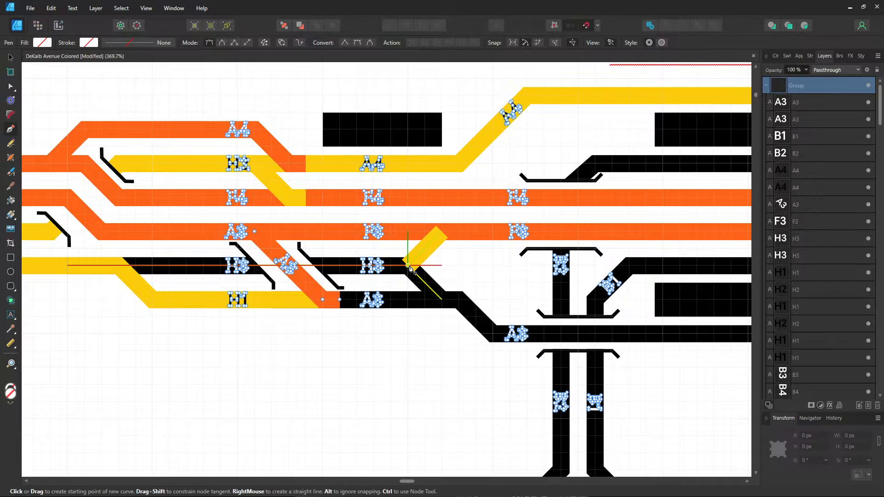
pyautogui.press('ctrl')
pyautogui.keyDown('ctrl'); pyautogui.click(409, 266); pyautogui.keyUp('ctrl')
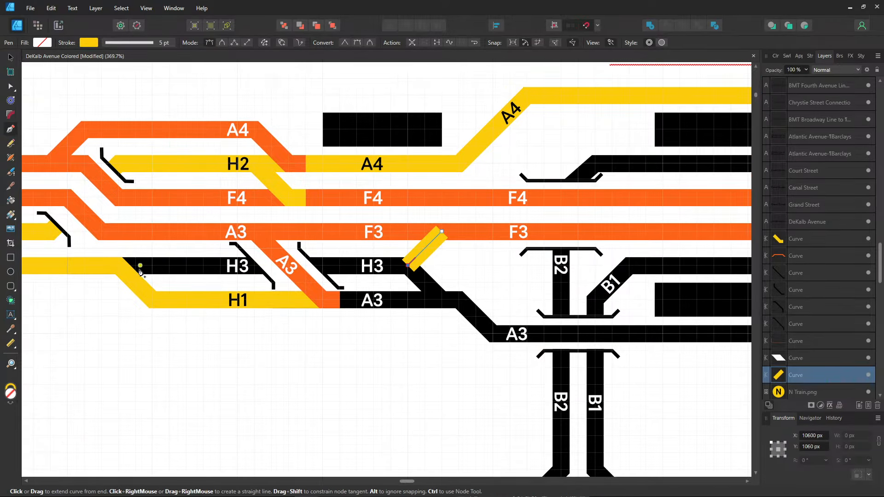
pyautogui.click(119, 266)
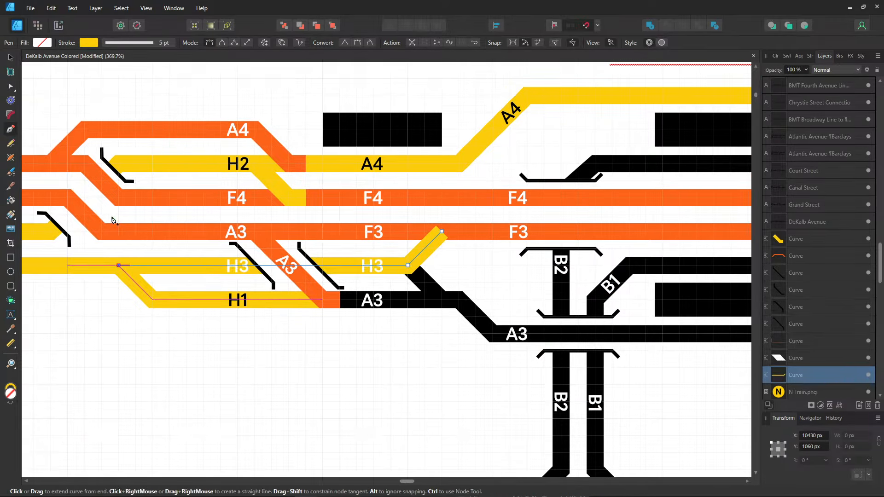
pyautogui.keyDown('ctrl'); pyautogui.click(442, 232); pyautogui.keyUp('ctrl')
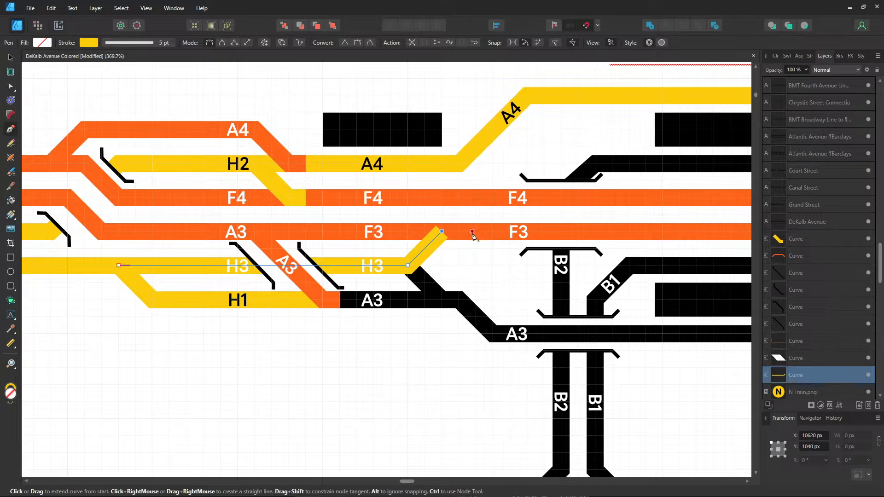
pyautogui.click(459, 232)
# - Colour both white H3 labels on the yellow track black (000000) and clear the selection
pyautogui.click(10, 57)
pyautogui.click(372, 266)
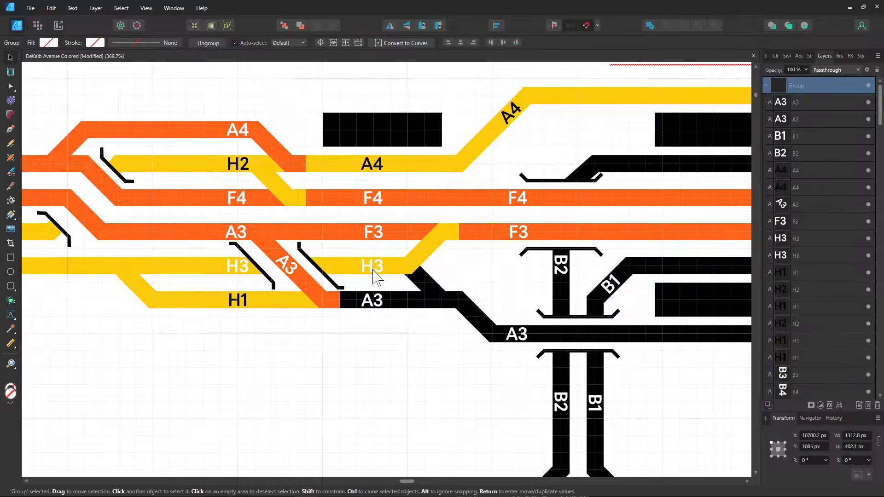
pyautogui.keyDown('shift'); pyautogui.click(242, 269); pyautogui.keyUp('shift')
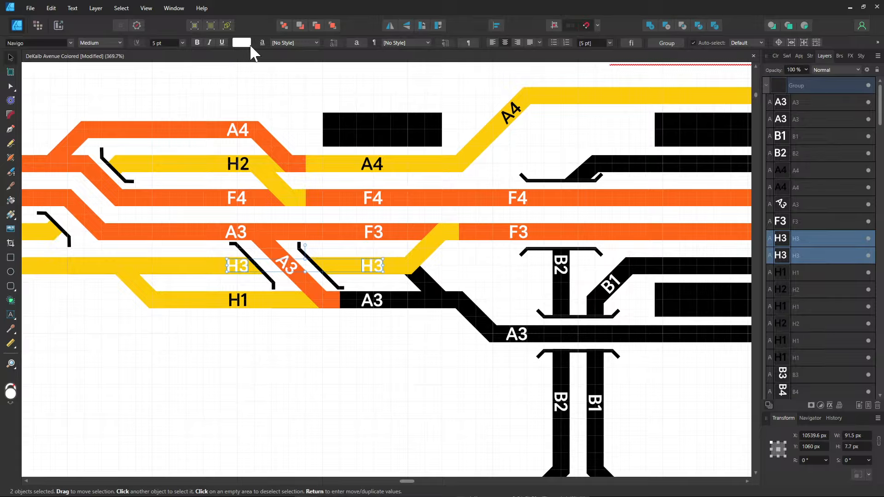
pyautogui.click(249, 42)
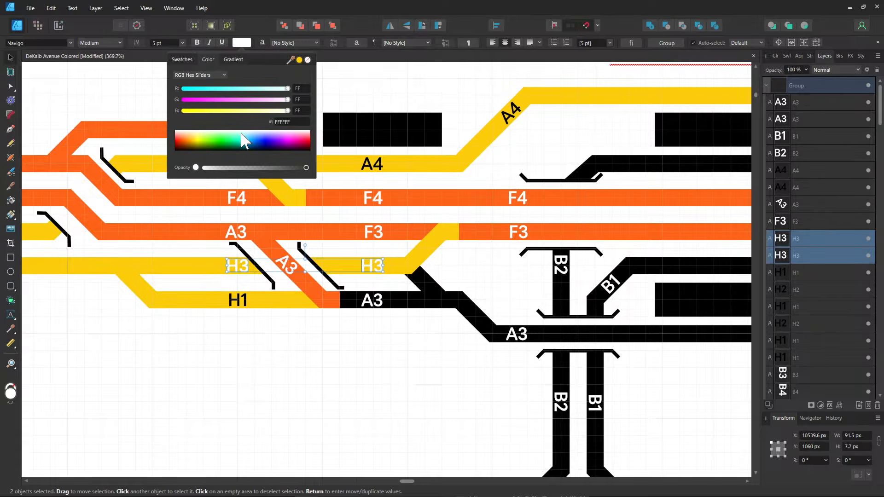
pyautogui.click(283, 121)
pyautogui.write('FCCC0A')
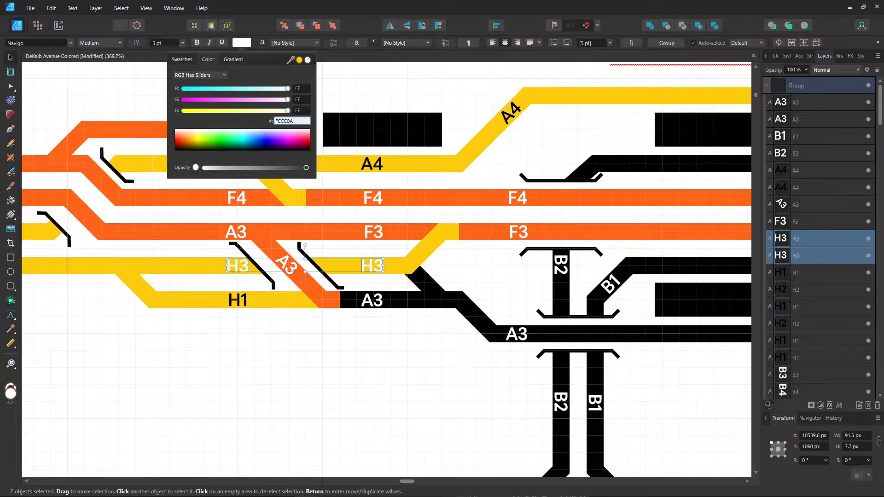
pyautogui.press('Return')
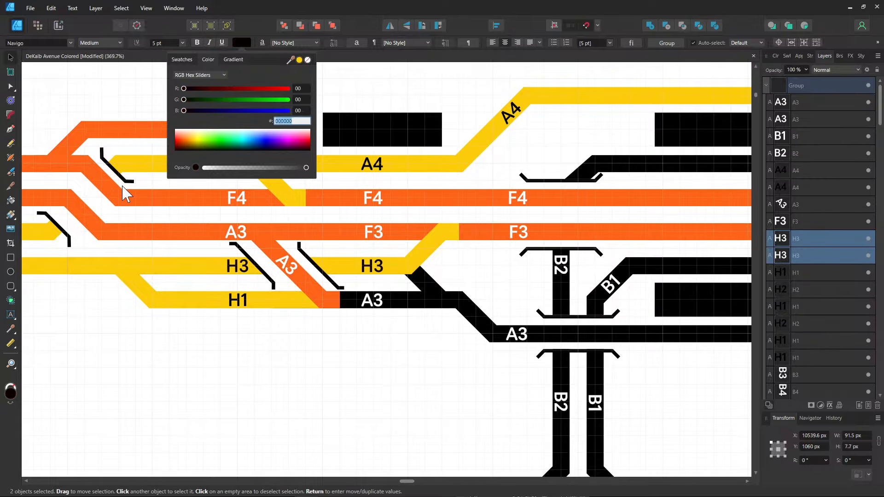
pyautogui.click(167, 371)
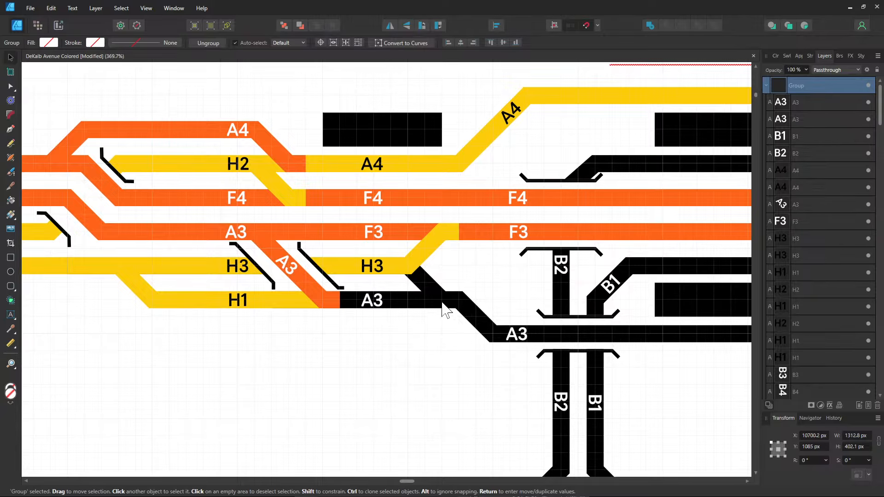
# - Select the black B2 track and follow its route from Court Street past DeKalb Avenue towards Atlantic Avenue-Barclays Center
pyautogui.moveTo(452, 274); pyautogui.dragTo(301, 149)
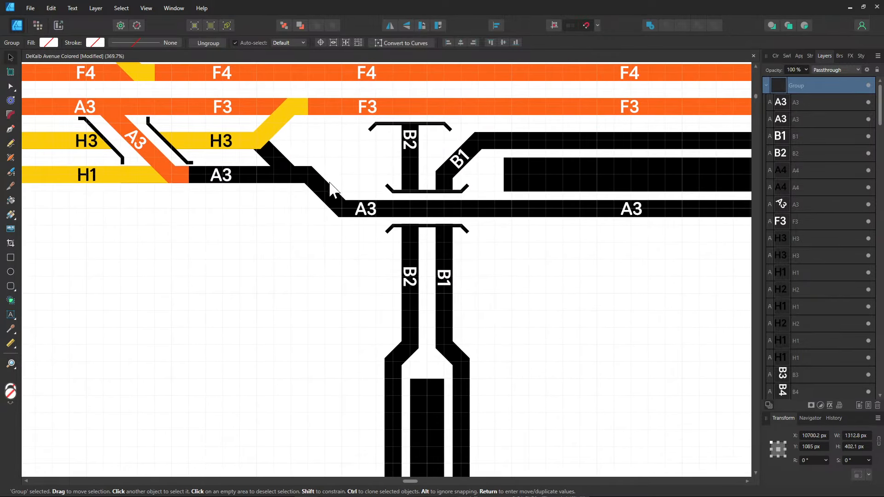
pyautogui.scroll(-1, 516, 357)
pyautogui.moveTo(479, 322); pyautogui.dragTo(312, 258)
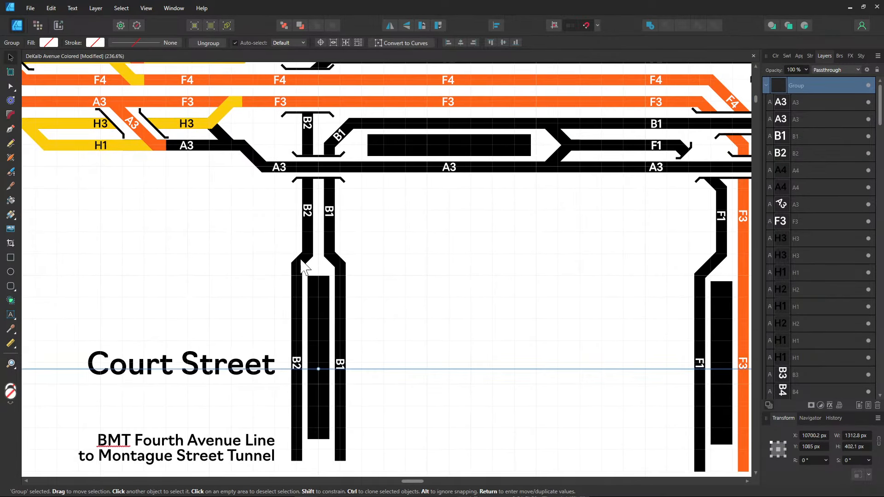
pyautogui.click(309, 250)
pyautogui.moveTo(430, 246); pyautogui.dragTo(373, 325)
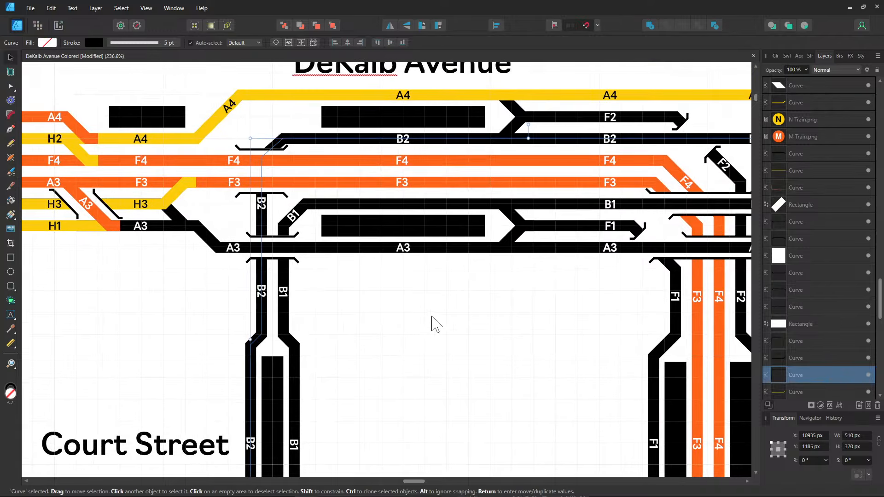
pyautogui.moveTo(502, 316); pyautogui.dragTo(219, 306)
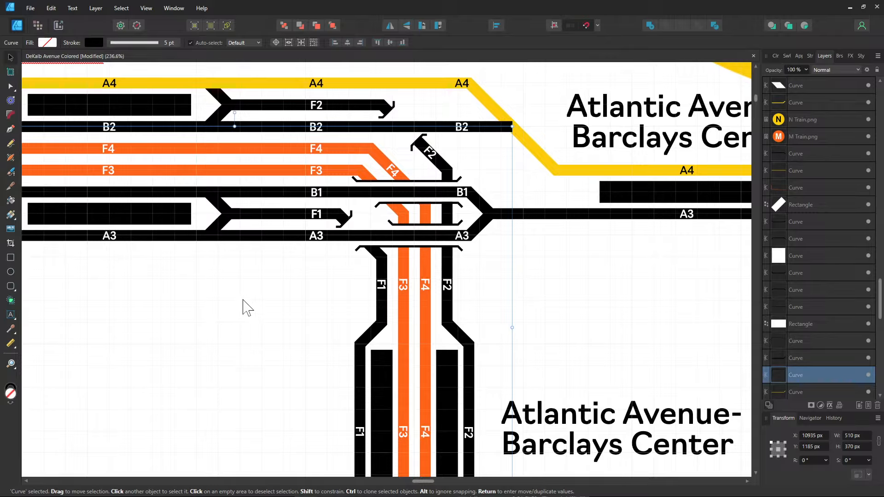
pyautogui.moveTo(244, 301); pyautogui.dragTo(371, 387)
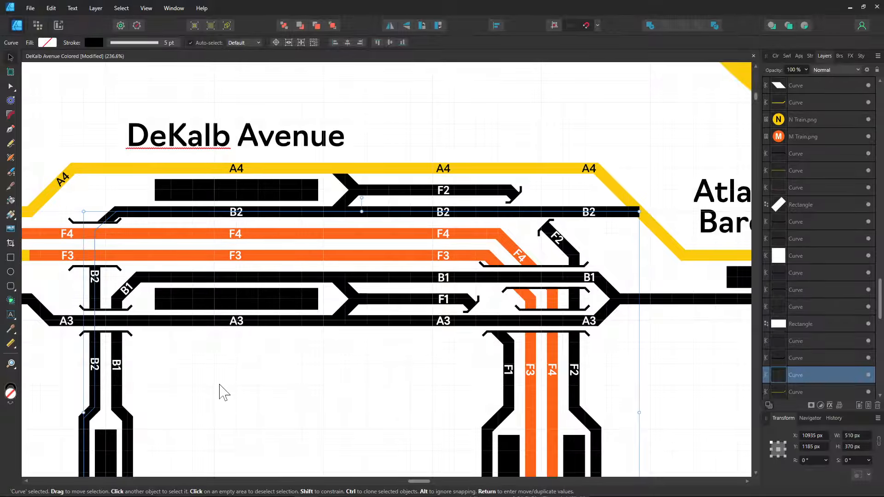
pyautogui.moveTo(219, 385); pyautogui.dragTo(326, 304)
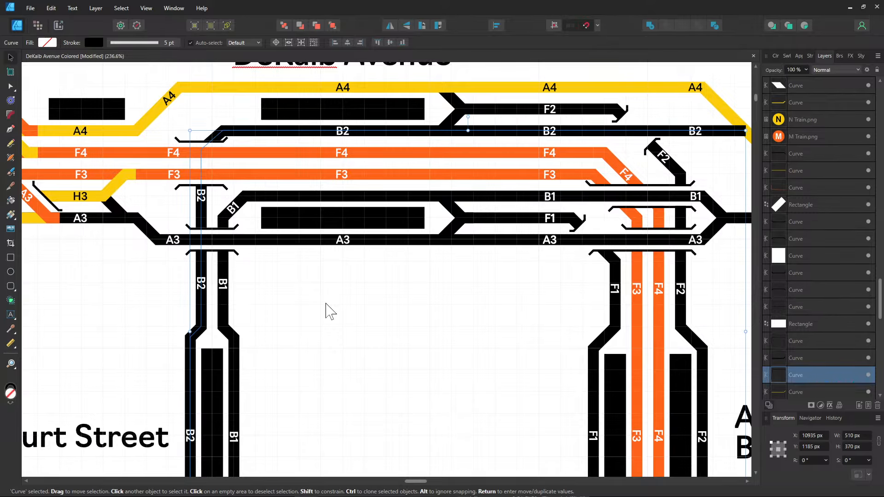
pyautogui.moveTo(414, 300); pyautogui.dragTo(250, 344)
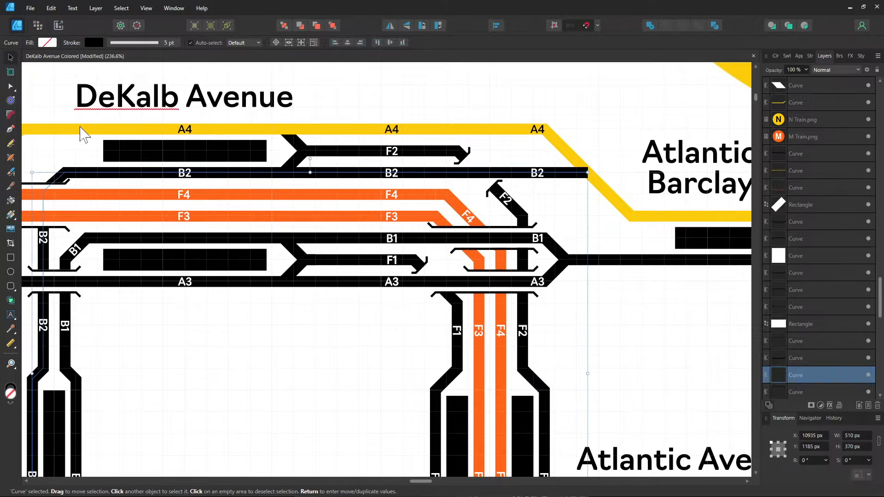
# - Reroute the B2 track's end beyond the DeKalb Avenue platform up the diagonal connector and along F2 to X 11070 px, Y 980 px
pyautogui.click(9, 86)
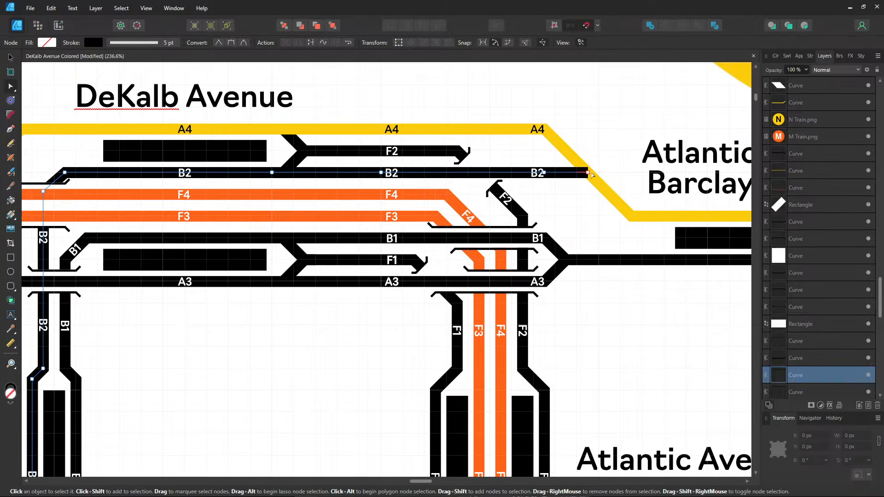
pyautogui.moveTo(588, 172); pyautogui.dragTo(373, 174)
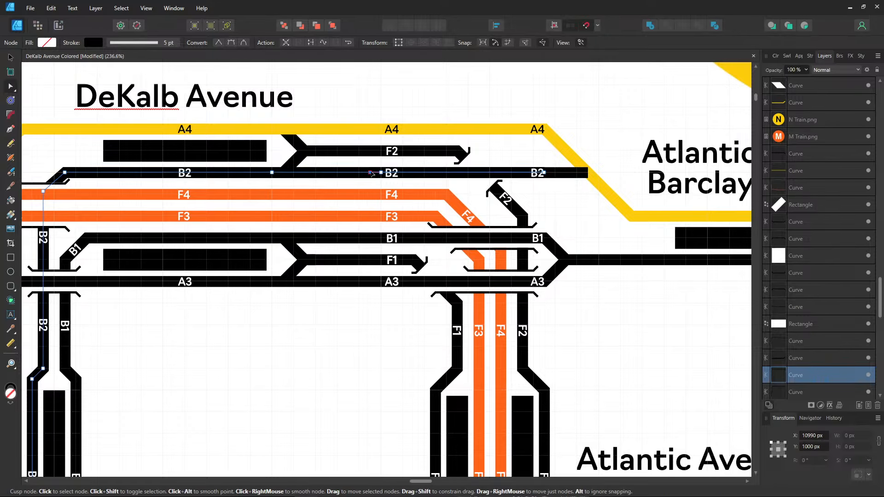
pyautogui.click(368, 177)
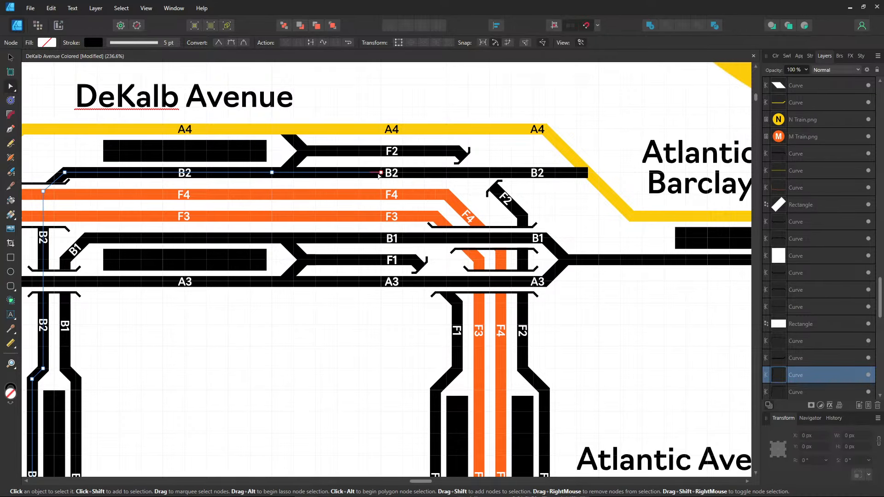
pyautogui.click(380, 173)
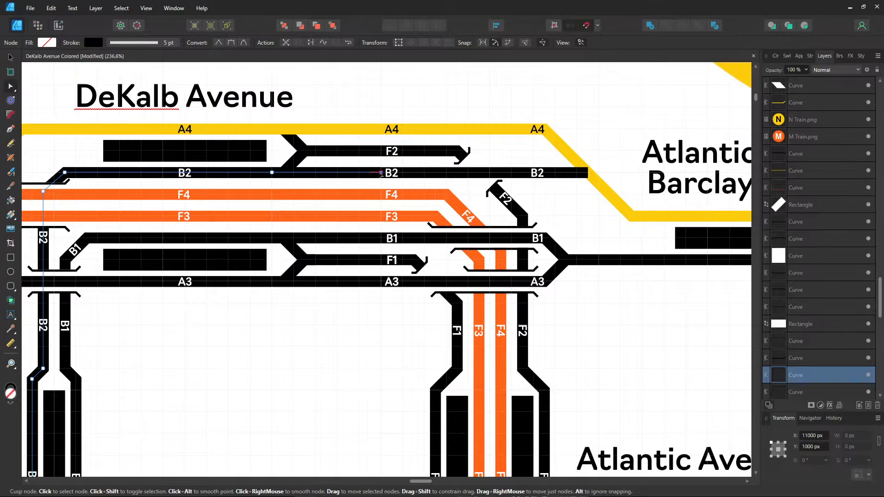
pyautogui.scroll(5, 273, 146)
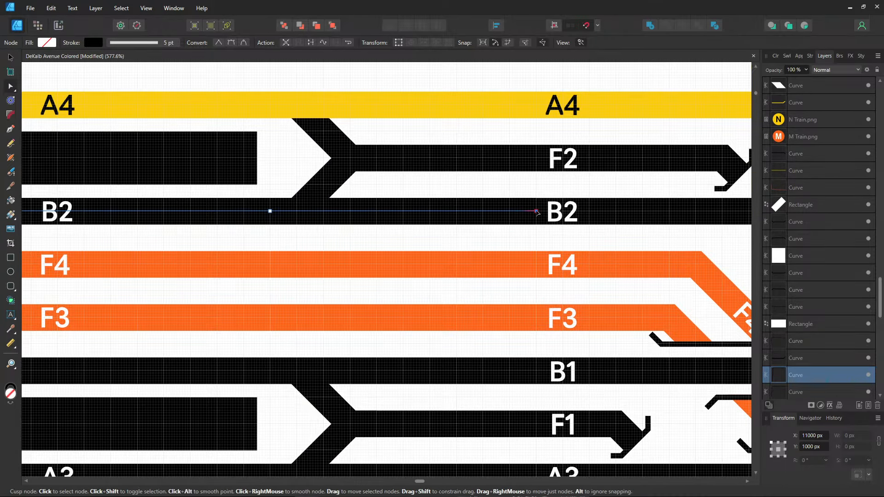
pyautogui.moveTo(536, 211); pyautogui.dragTo(354, 158)
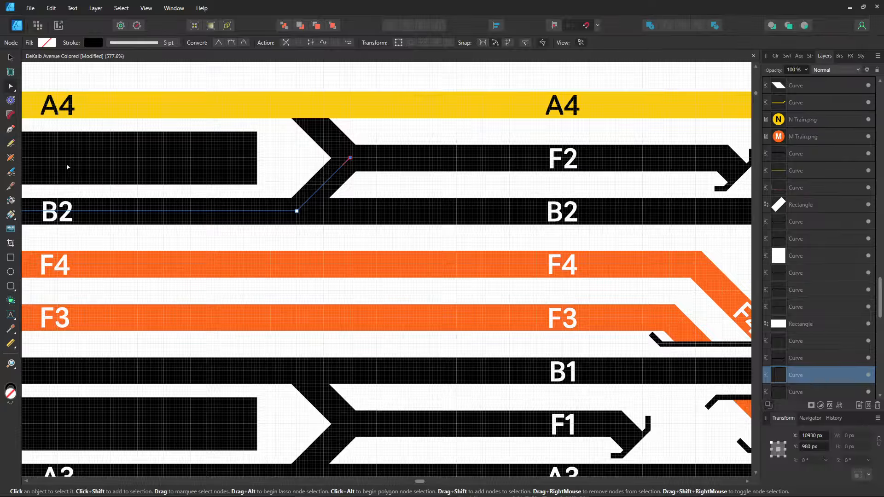
pyautogui.click(10, 129)
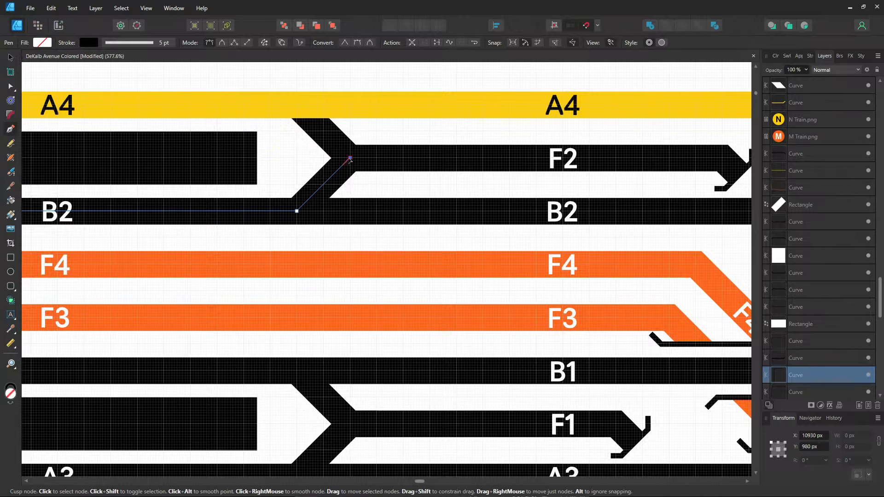
pyautogui.click(722, 158)
# - Try to extend the rerouted track diagonally across B2 to join the lower F2 segment, and undo the extension
pyautogui.moveTo(709, 222); pyautogui.dragTo(394, 159)
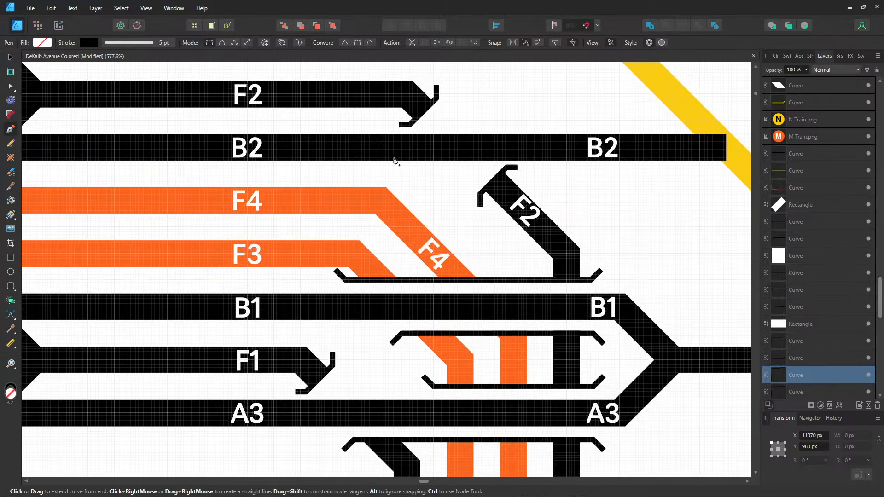
pyautogui.scroll(-1, 507, 244)
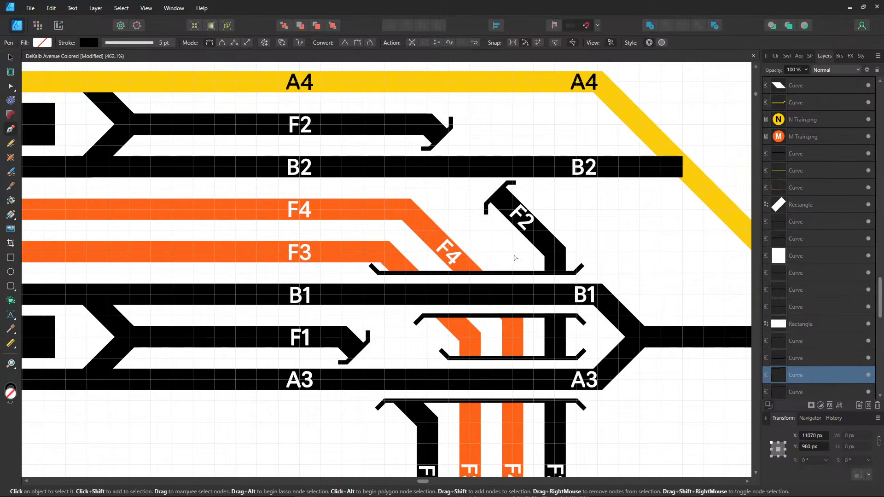
pyautogui.click(555, 253)
pyautogui.moveTo(577, 341); pyautogui.dragTo(573, 325)
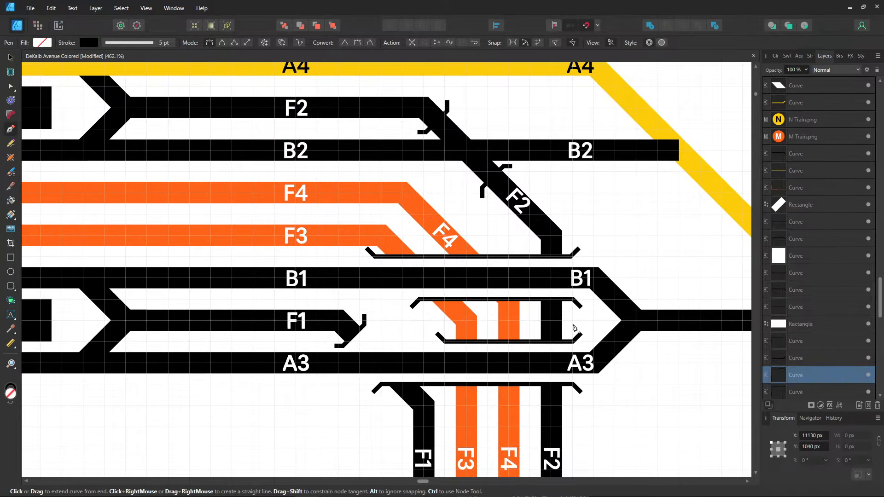
pyautogui.hotkey('ctrl', 'z')
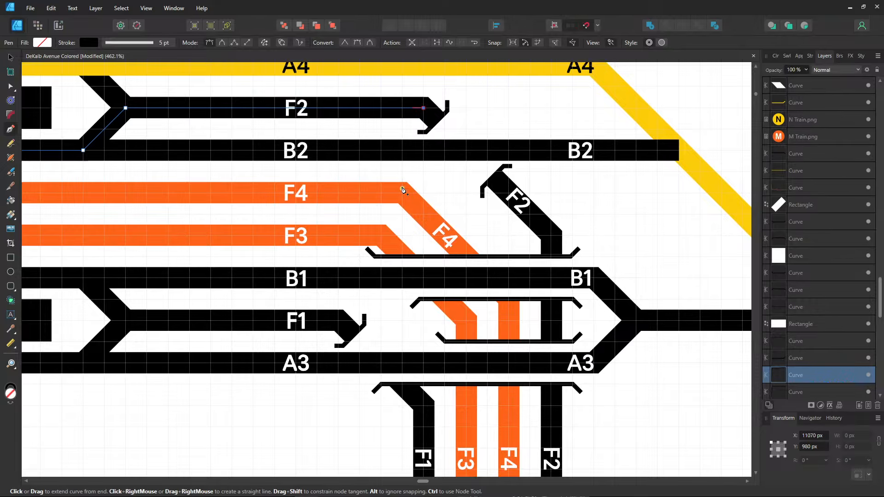
# - Shorten the rerouted B2 track by moving its end node along F2 to X 11050 px, Y 980 px
pyautogui.click(10, 86)
pyautogui.moveTo(424, 109); pyautogui.dragTo(382, 110)
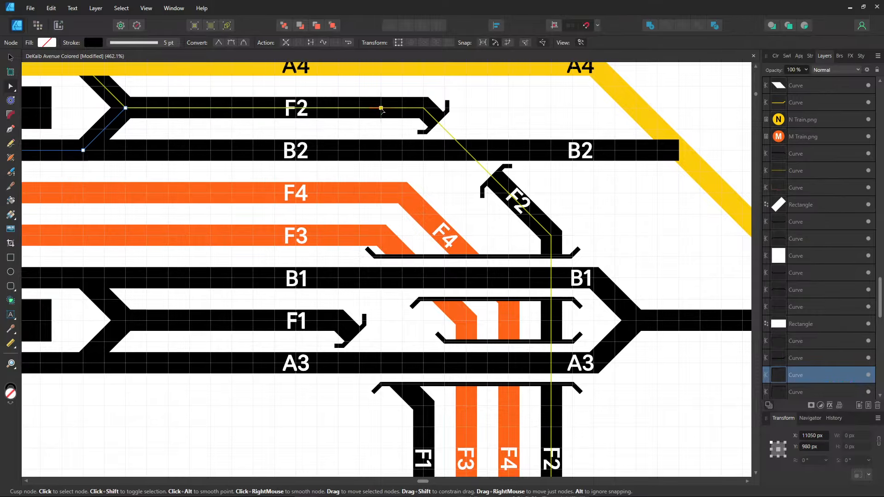
pyautogui.click(501, 103)
pyautogui.moveTo(436, 93); pyautogui.dragTo(480, 132)
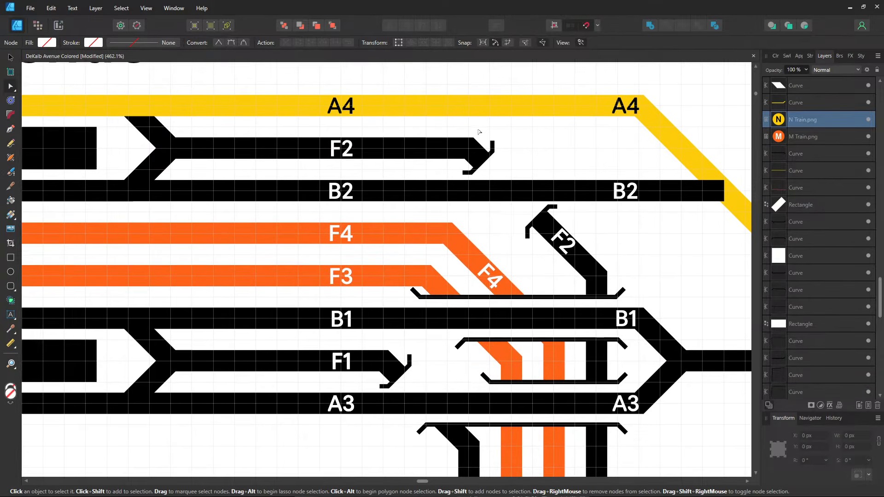
pyautogui.click(385, 148)
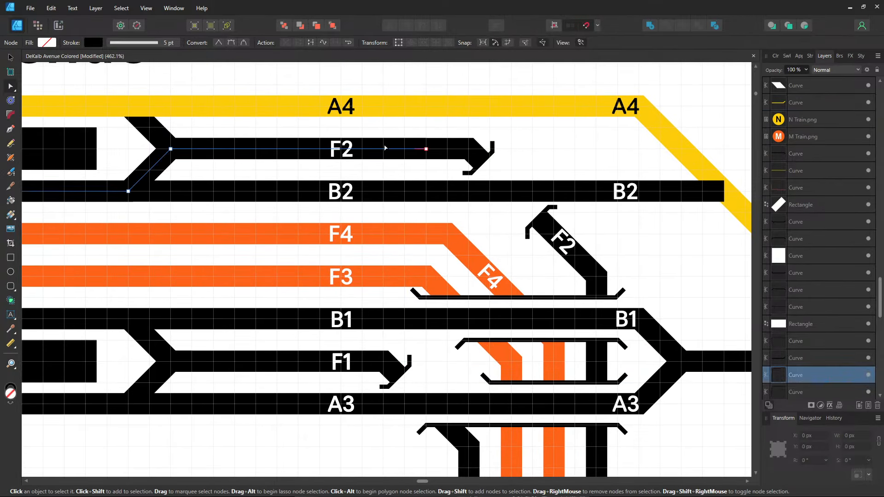
pyautogui.click(449, 153)
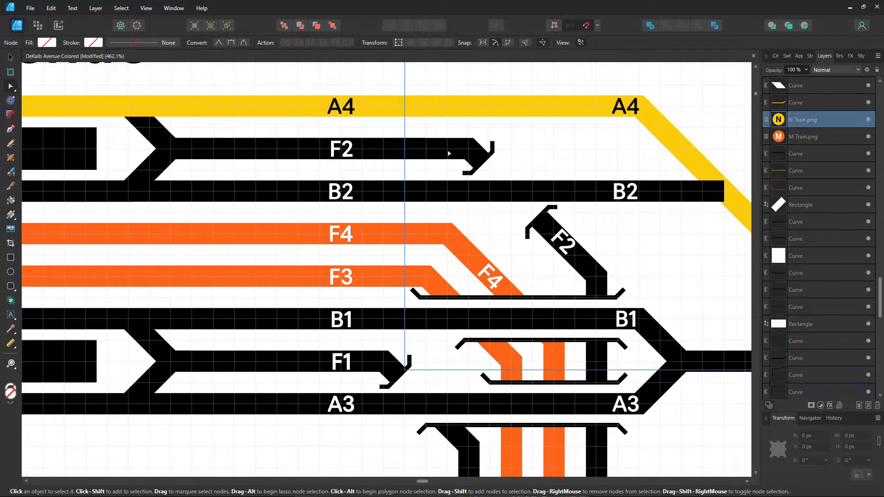
pyautogui.click(604, 375)
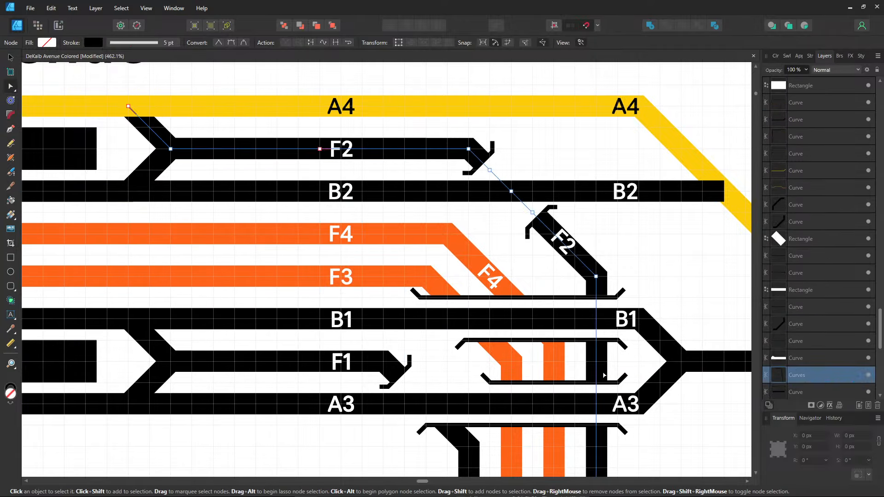
# - Try to paste the yellow colour code into the stroke of the rerouted B2 track
pyautogui.click(148, 168)
pyautogui.hscroll(-10, 115, 101)
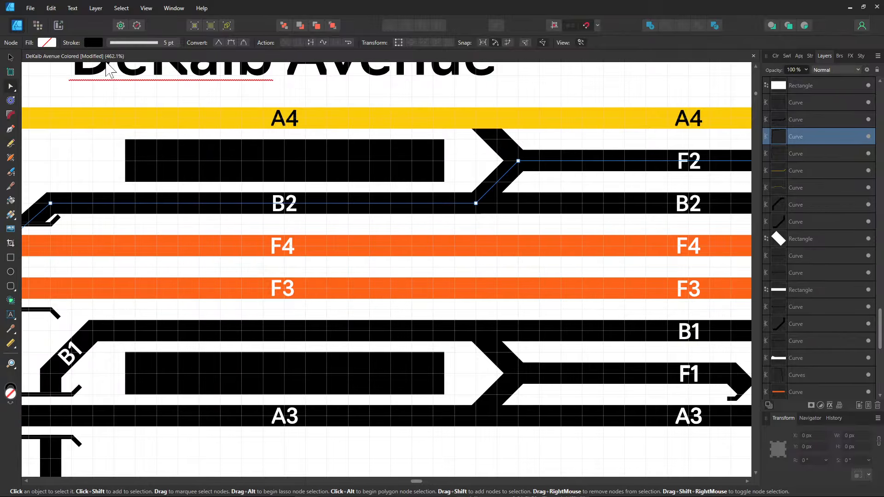
pyautogui.click(94, 43)
pyautogui.click(139, 121)
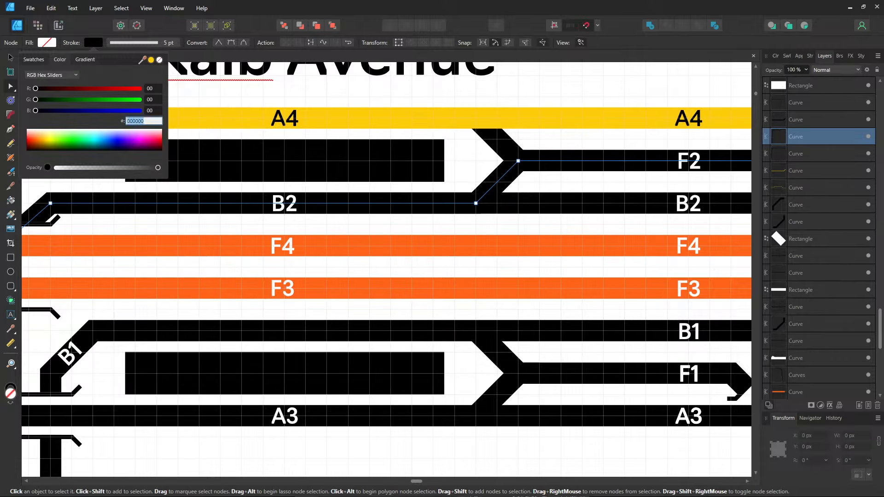
pyautogui.hotkey('ctrl', 'v')
pyautogui.press('Return')
# - Copy the A4 track's yellow stroke code and apply FCCC0A to the rerouted B2 track, then clear the selection
pyautogui.click(209, 99)
pyautogui.click(189, 117)
pyautogui.click(94, 44)
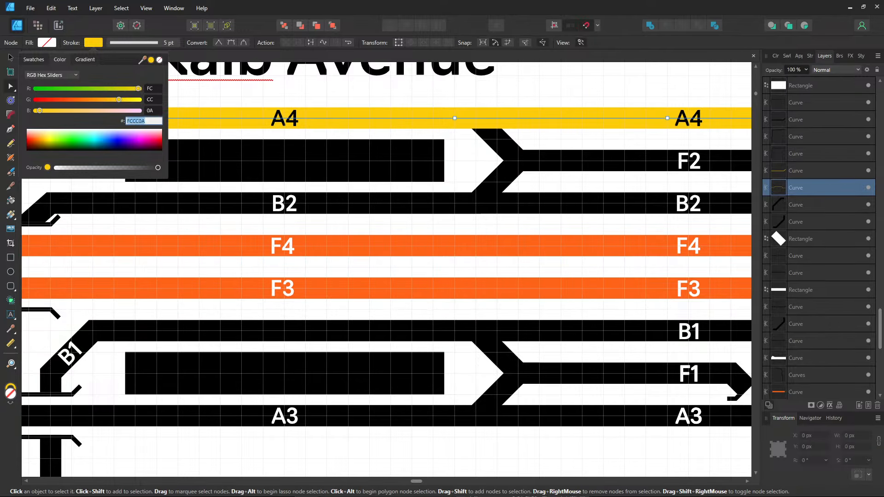
pyautogui.click(178, 203)
pyautogui.click(179, 203)
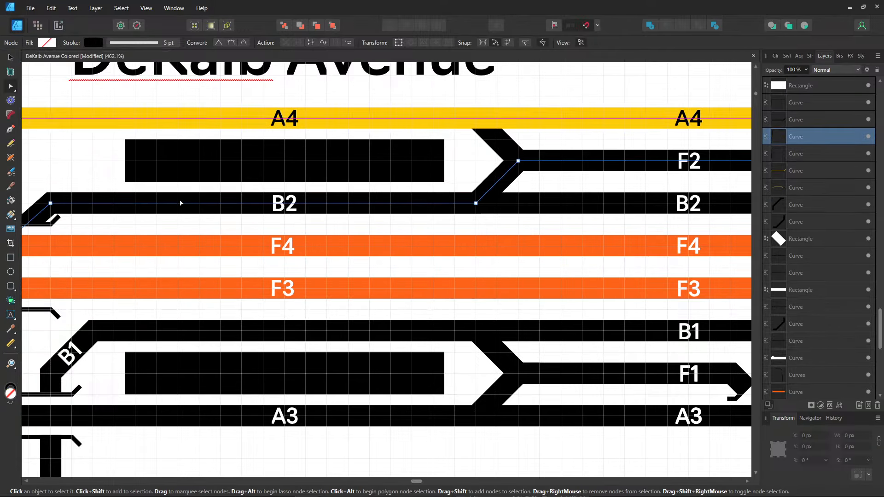
pyautogui.click(96, 45)
pyautogui.click(150, 121)
pyautogui.write('FCCC0A')
pyautogui.press('Return')
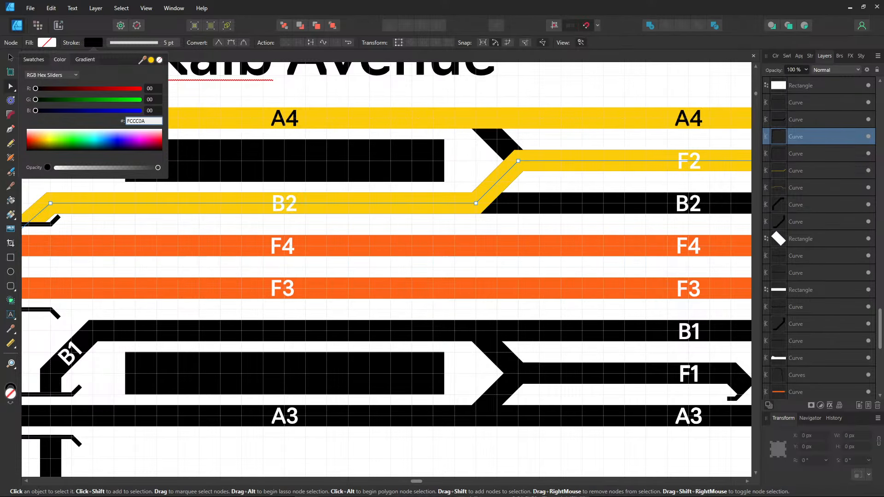
pyautogui.click(363, 91)
pyautogui.click(363, 90)
# - Colour the four white B2 labels and the white F2 label on the yellow track black (000000)
pyautogui.scroll(-2, 361, 118)
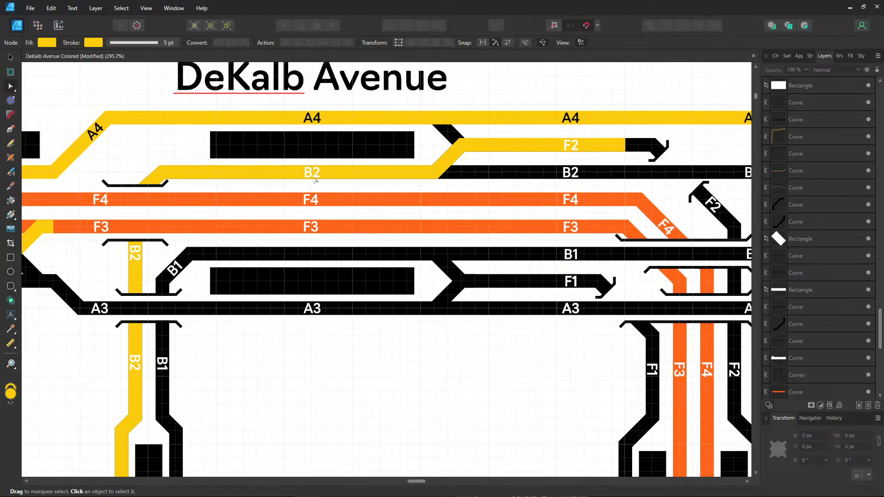
pyautogui.click(313, 178)
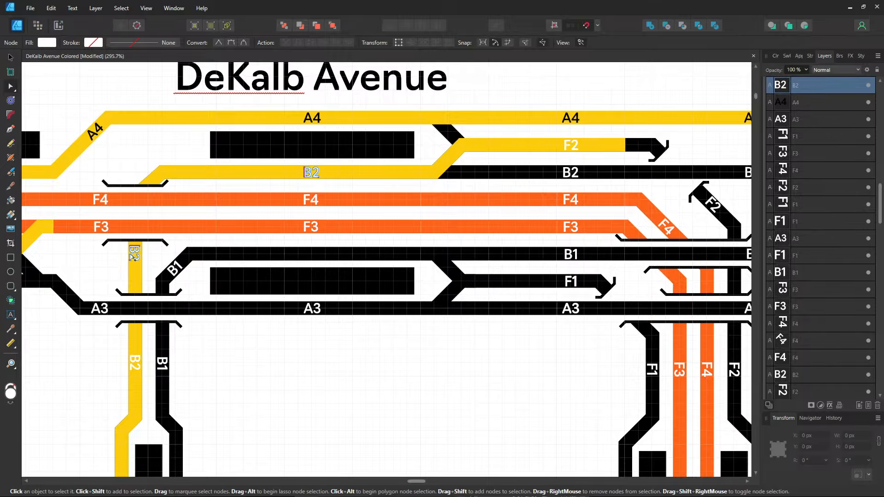
pyautogui.scroll(-3, 339, 227)
pyautogui.hscroll(-1, 339, 227)
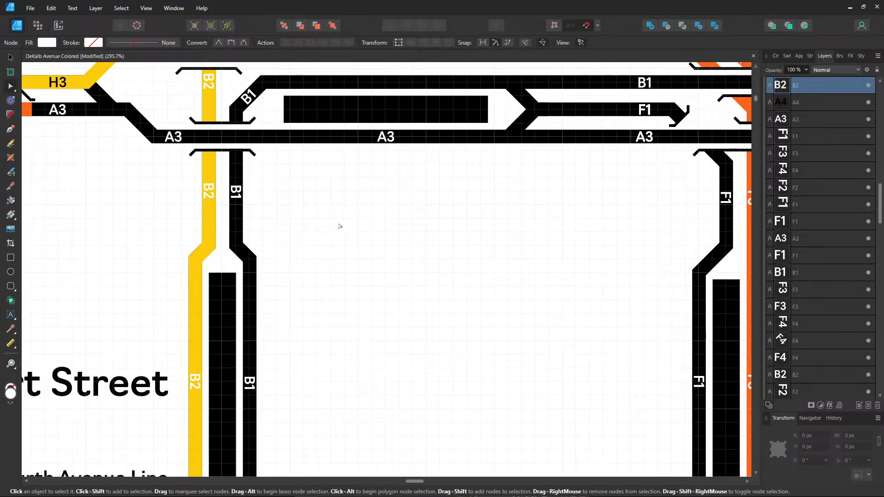
pyautogui.keyDown('shift'); pyautogui.click(199, 385); pyautogui.keyUp('shift')
pyautogui.moveTo(345, 464); pyautogui.dragTo(369, 310)
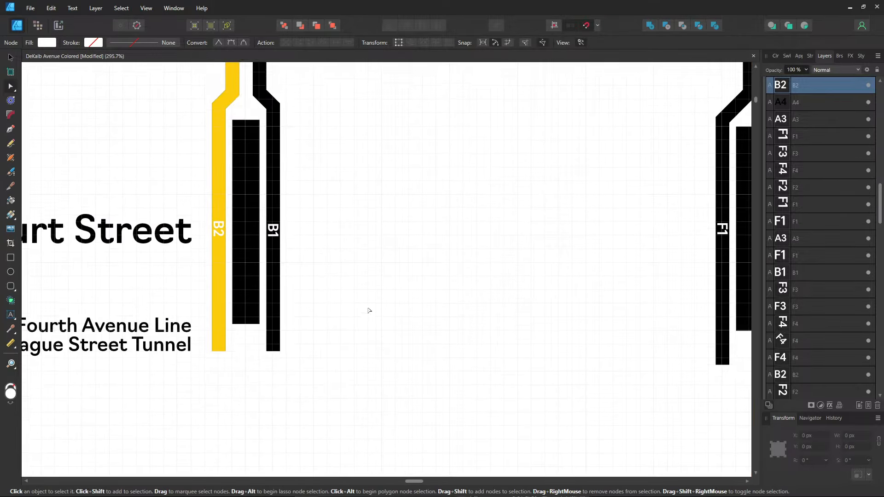
pyautogui.moveTo(445, 67); pyautogui.dragTo(280, 426)
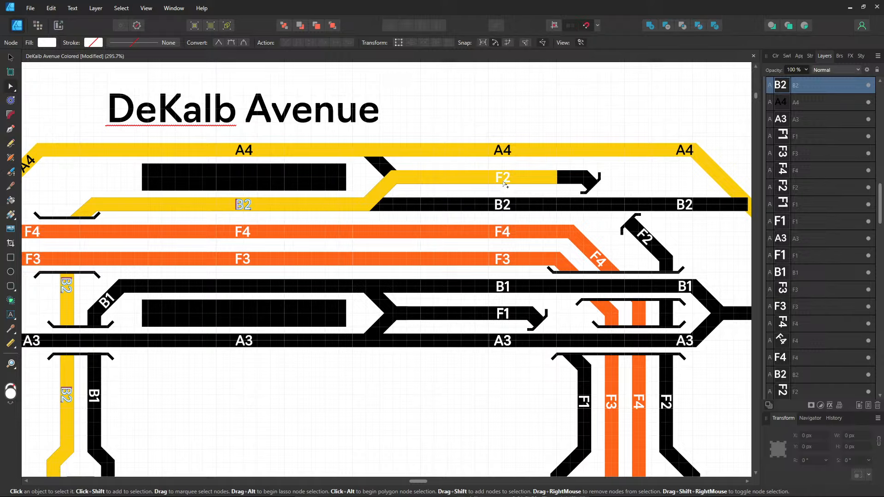
pyautogui.keyDown('shift'); pyautogui.click(505, 185); pyautogui.keyUp('shift')
pyautogui.click(11, 58)
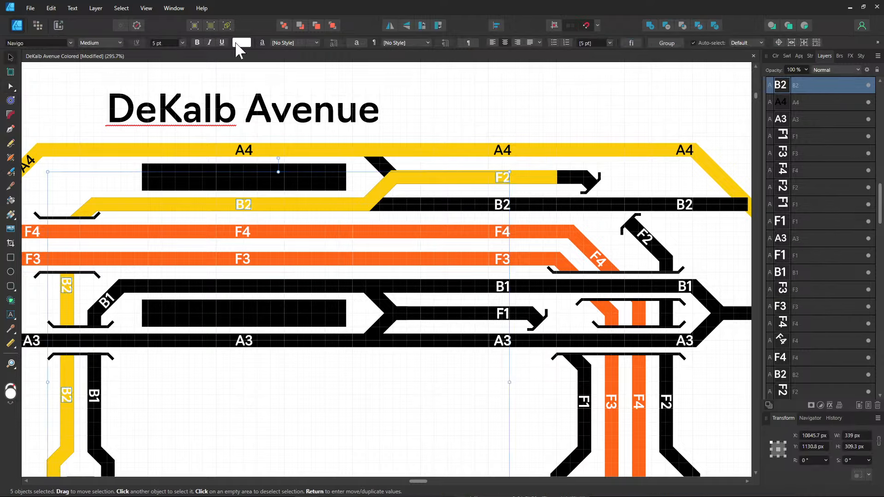
pyautogui.click(241, 43)
pyautogui.moveTo(212, 139); pyautogui.dragTo(147, 186)
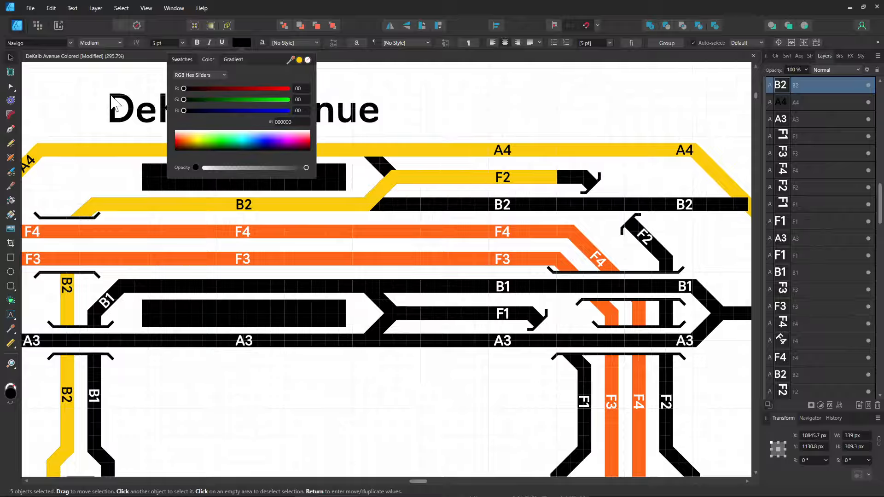
pyautogui.click(112, 98)
pyautogui.click(490, 123)
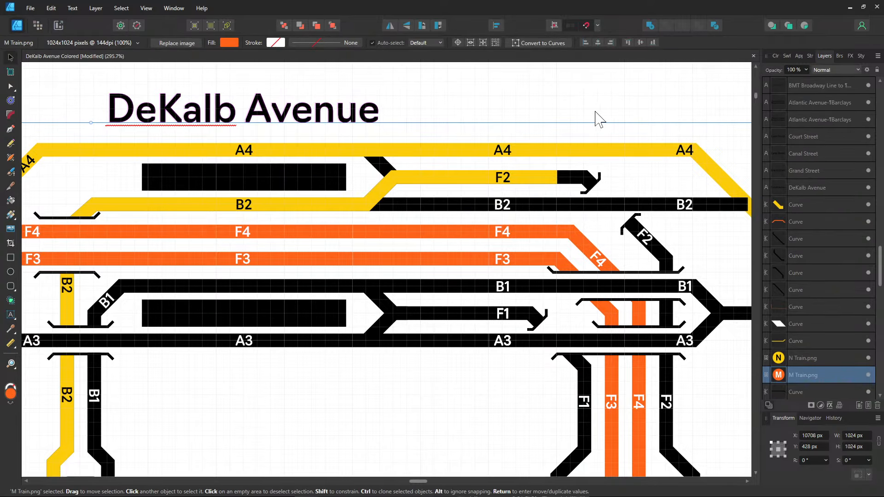
pyautogui.click(607, 115)
# - Break the black F2 track at a new node where the yellow section ends, at X 11050 px, Y 980 px
pyautogui.hscroll(2, 543, 116)
pyautogui.hscroll(5, 544, 116)
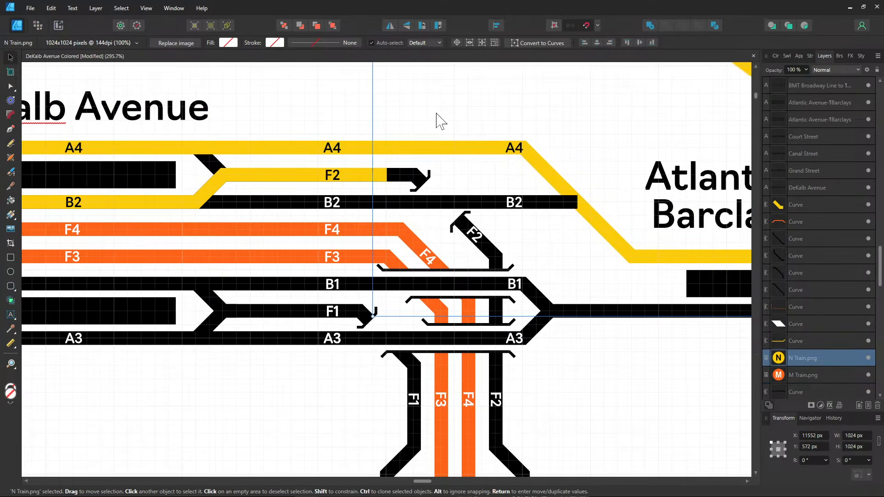
pyautogui.scroll(2, 449, 197)
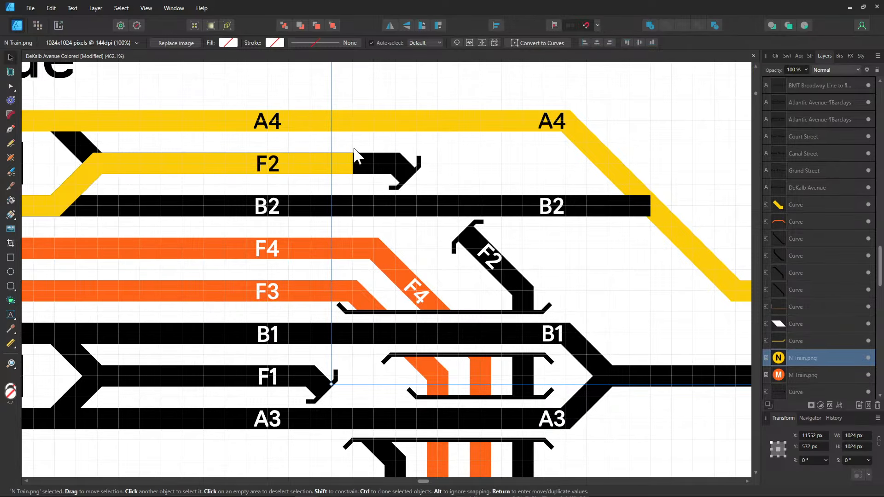
pyautogui.click(528, 465)
pyautogui.click(11, 86)
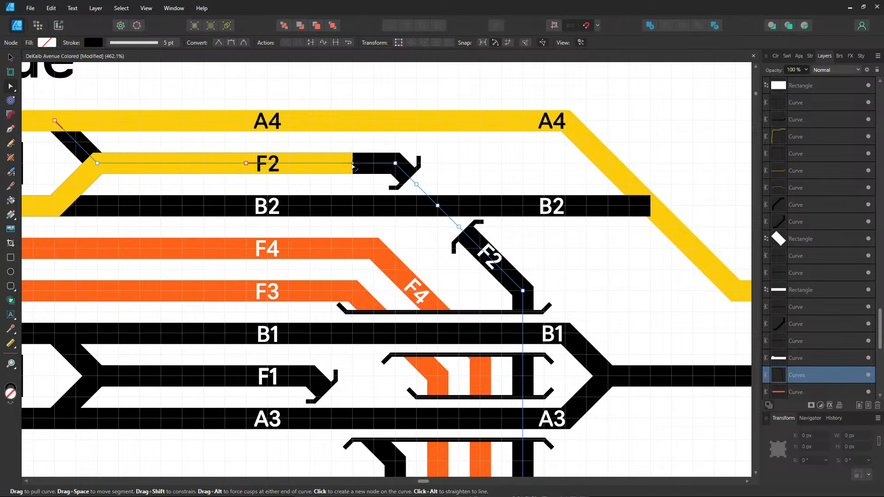
pyautogui.click(353, 163)
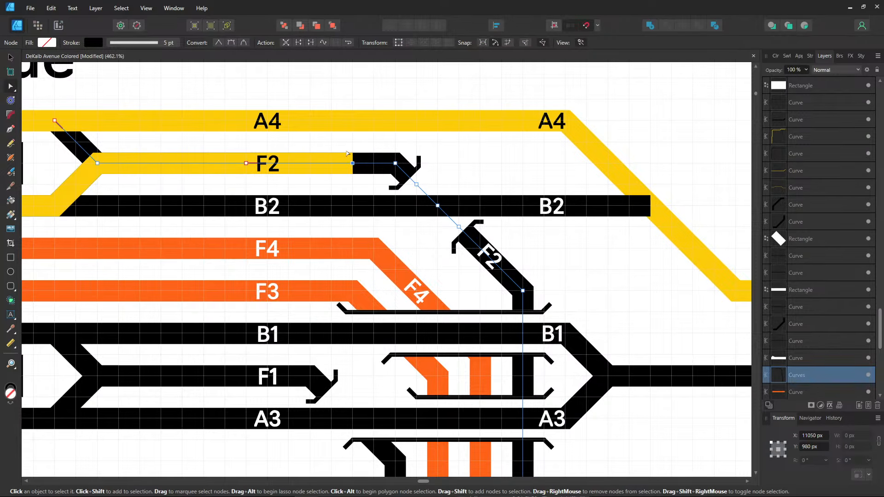
pyautogui.rightClick(354, 166)
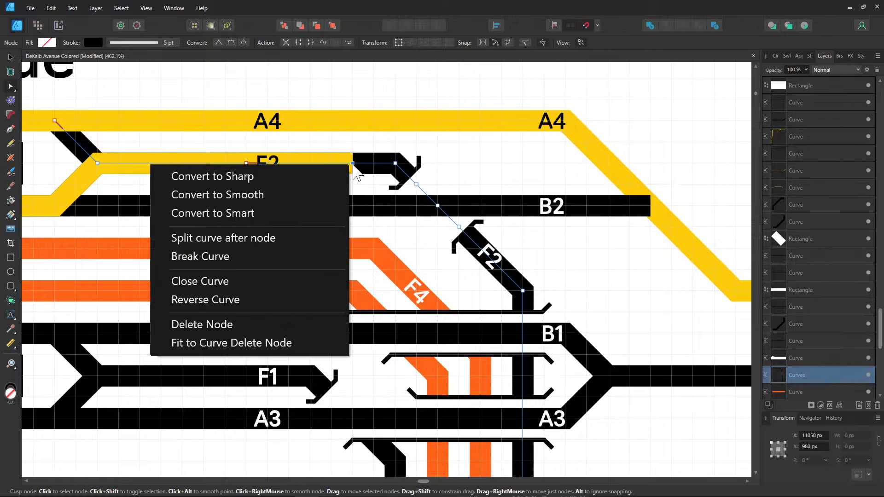
pyautogui.click(258, 254)
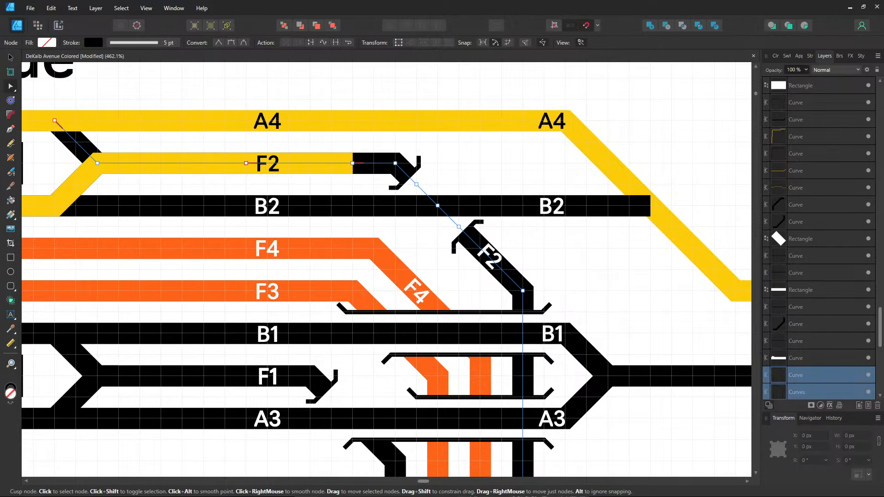
pyautogui.press('v')
pyautogui.hotkey('ctrl', 'z')
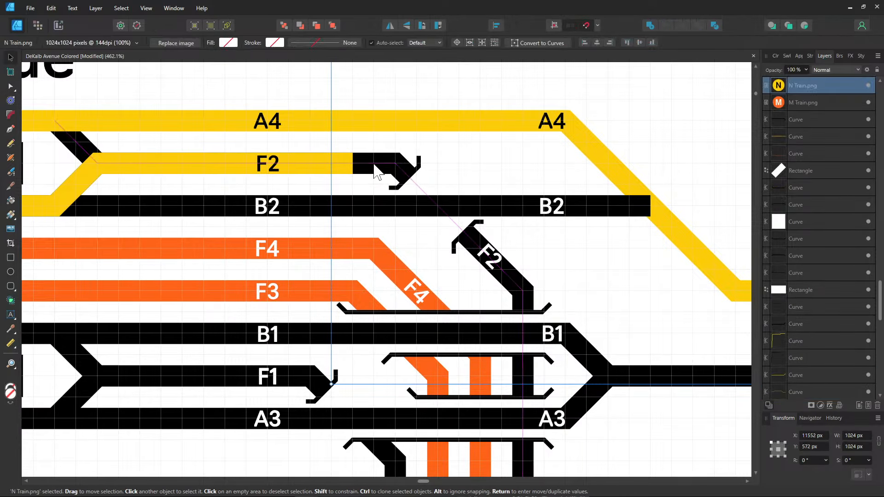
# - Separate the broken F2 track's compound shape into individual curves
pyautogui.click(527, 469)
pyautogui.scroll(-2, 518, 411)
pyautogui.moveTo(556, 389); pyautogui.dragTo(548, 270)
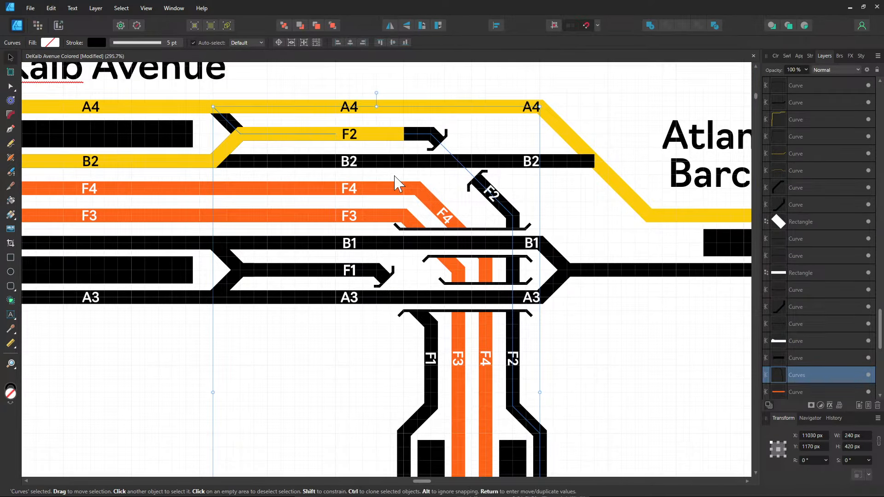
pyautogui.rightClick(300, 143)
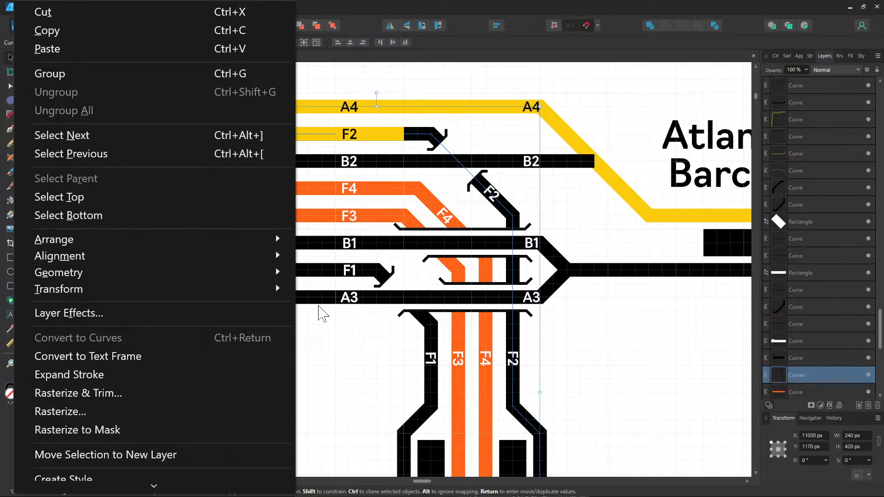
pyautogui.click(380, 294)
# - Set the stroke of the F2 curve running down to Atlantic Avenue-Barclays Center to yellow FCCC0A
pyautogui.click(518, 400)
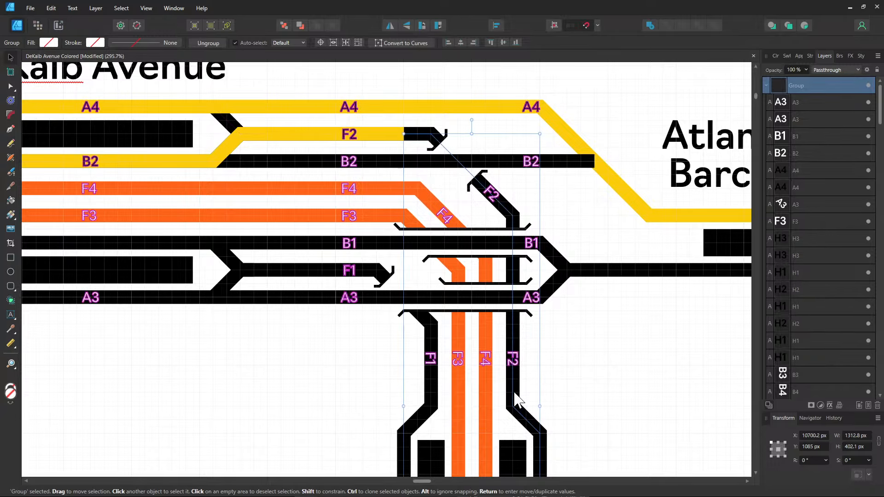
pyautogui.click(88, 42)
pyautogui.doubleClick(140, 124)
pyautogui.write('FCCC0A')
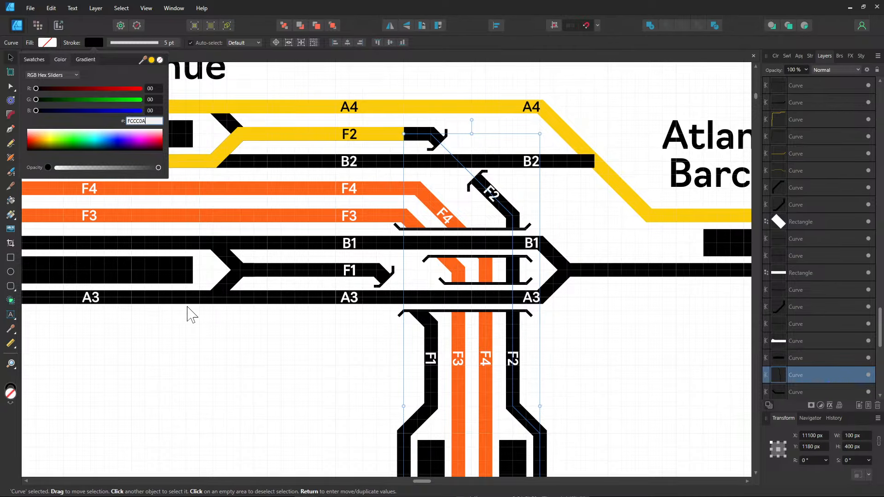
pyautogui.press('Return')
pyautogui.click(247, 340)
# - Colour the three white F2 labels on the newly yellow track black and clear the selection
pyautogui.doubleClick(490, 193)
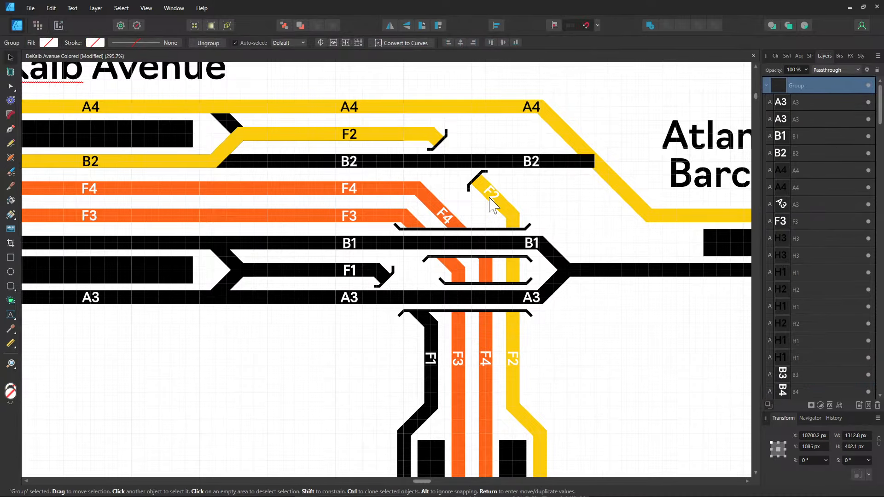
pyautogui.keyDown('shift'); pyautogui.click(510, 356); pyautogui.keyUp('shift')
pyautogui.scroll(-10, 506, 322)
pyautogui.hscroll(3, 506, 322)
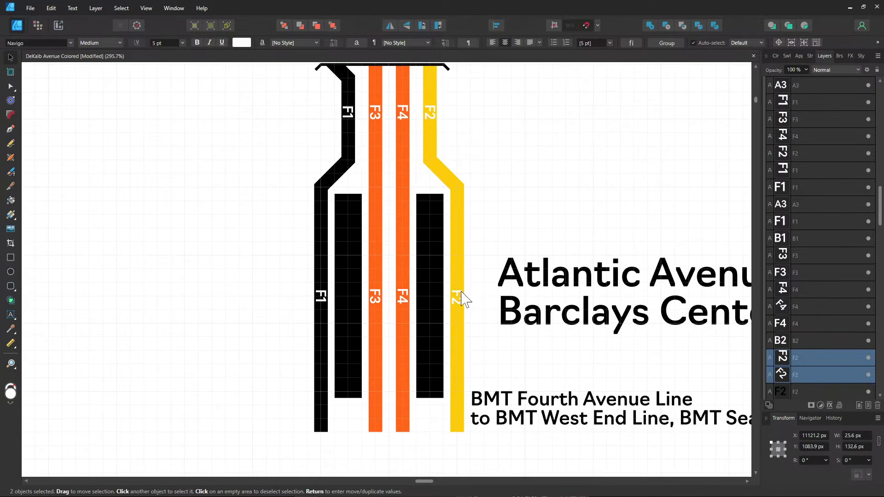
pyautogui.keyDown('shift'); pyautogui.click(457, 299); pyautogui.keyUp('shift')
pyautogui.click(241, 43)
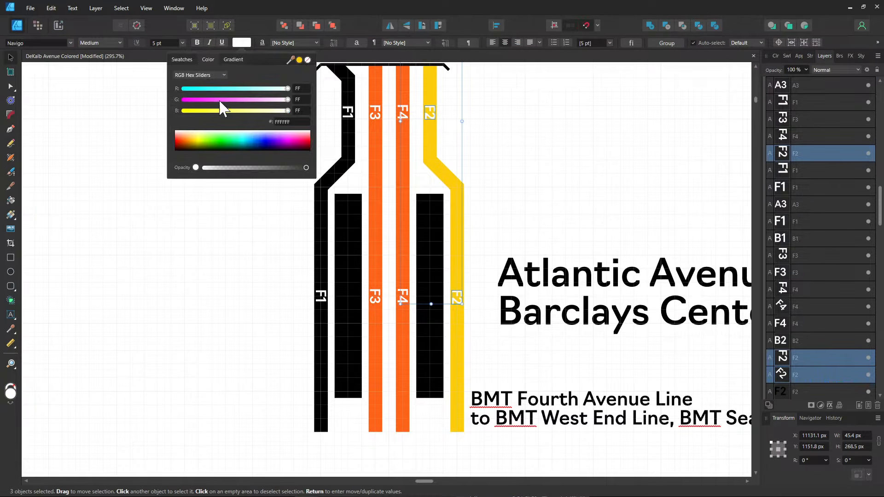
pyautogui.moveTo(214, 136); pyautogui.dragTo(154, 191)
pyautogui.click(182, 168)
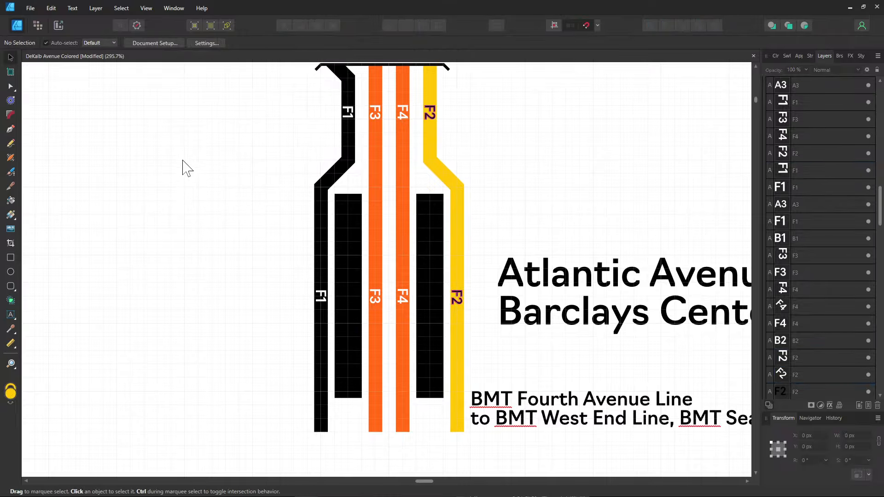
# - Nudge the slanted black F2 label on the yellow diagonal stub to X 11114.3 px, Y 1025 px
pyautogui.scroll(5, 238, 330)
pyautogui.hscroll(-1, 238, 330)
pyautogui.scroll(2, 233, 330)
pyautogui.scroll(3, 450, 162)
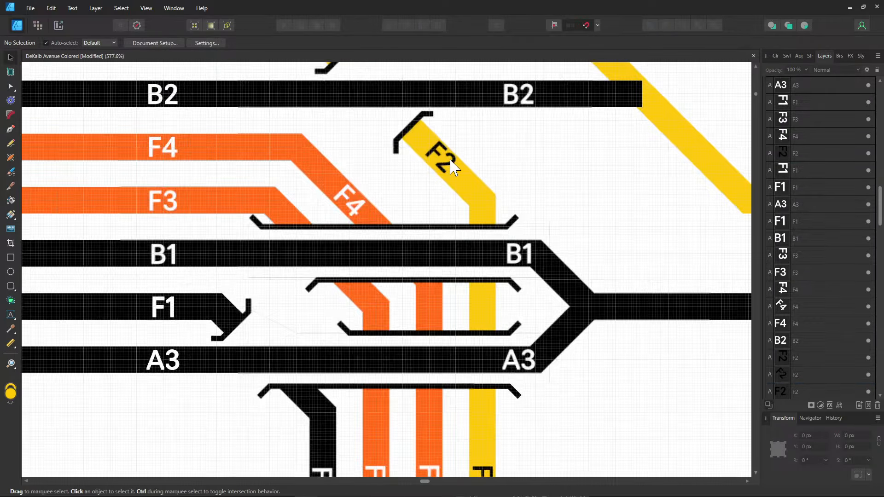
pyautogui.click(447, 168)
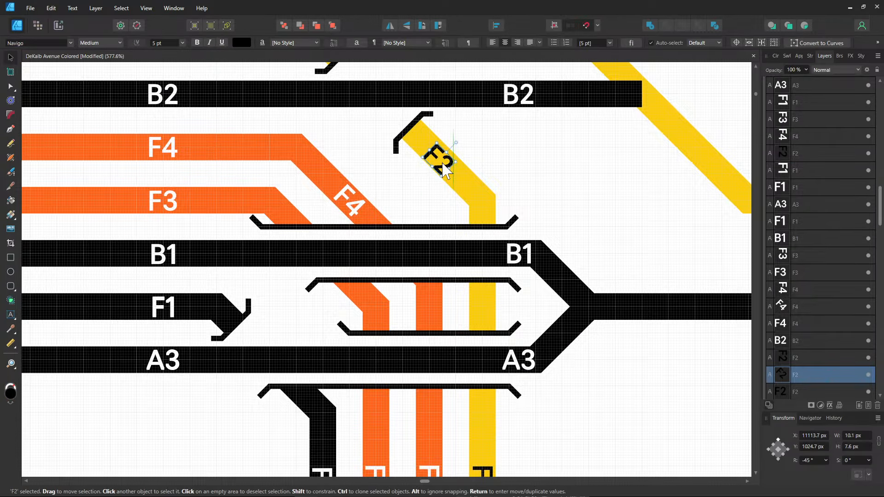
pyautogui.moveTo(445, 170); pyautogui.dragTo(447, 171)
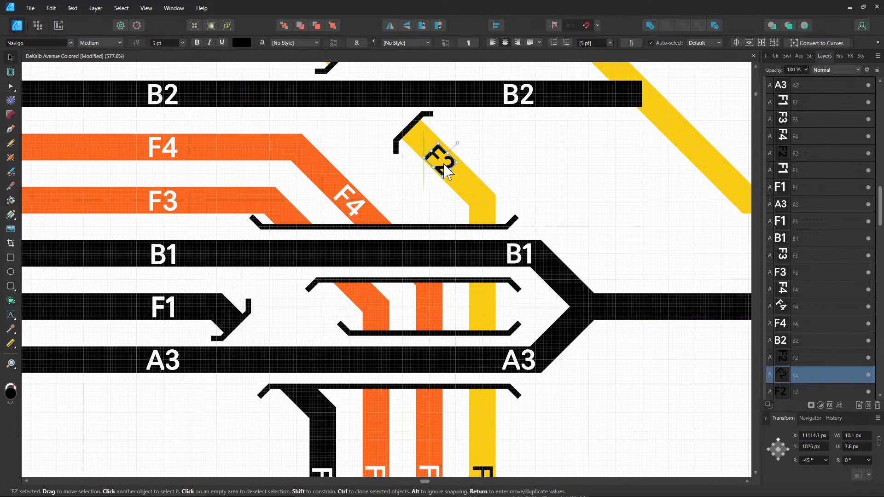
pyautogui.scroll(-4, 203, 173)
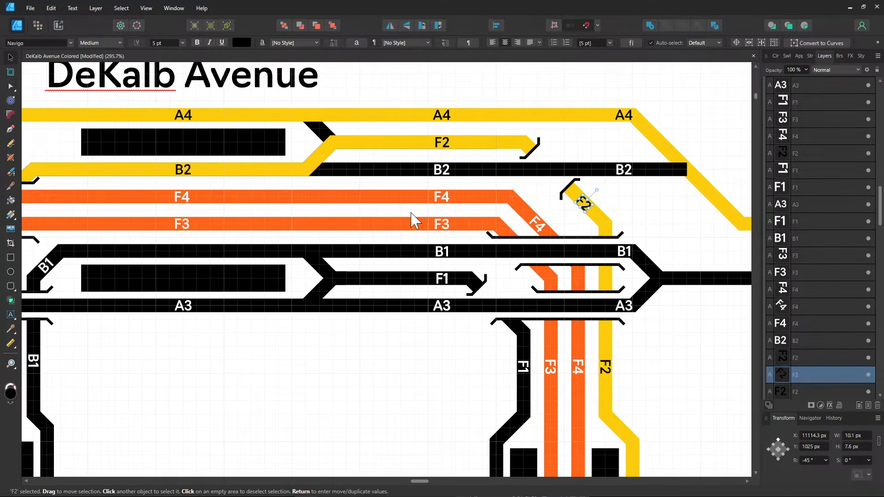
# - Examine the tracks between DeKalb Avenue and Atlantic Avenue-Barclays Center, including the extent of the black B1 curve
pyautogui.moveTo(399, 253); pyautogui.dragTo(164, 62)
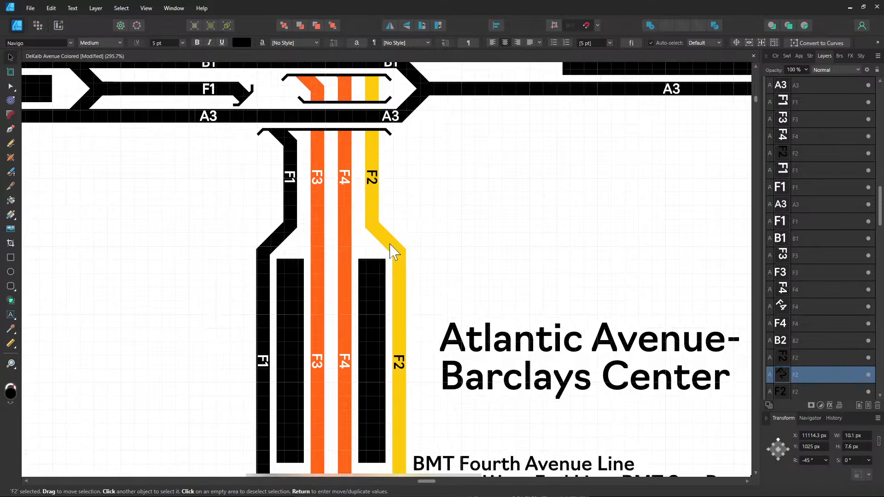
pyautogui.moveTo(451, 298); pyautogui.dragTo(317, 186)
pyautogui.moveTo(527, 263); pyautogui.dragTo(382, 203)
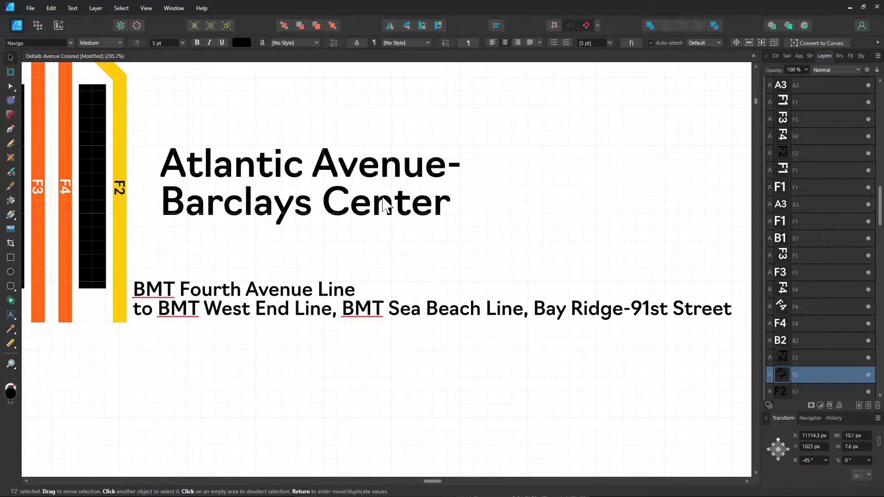
pyautogui.moveTo(386, 205); pyautogui.dragTo(689, 314)
pyautogui.moveTo(313, 201); pyautogui.dragTo(565, 301)
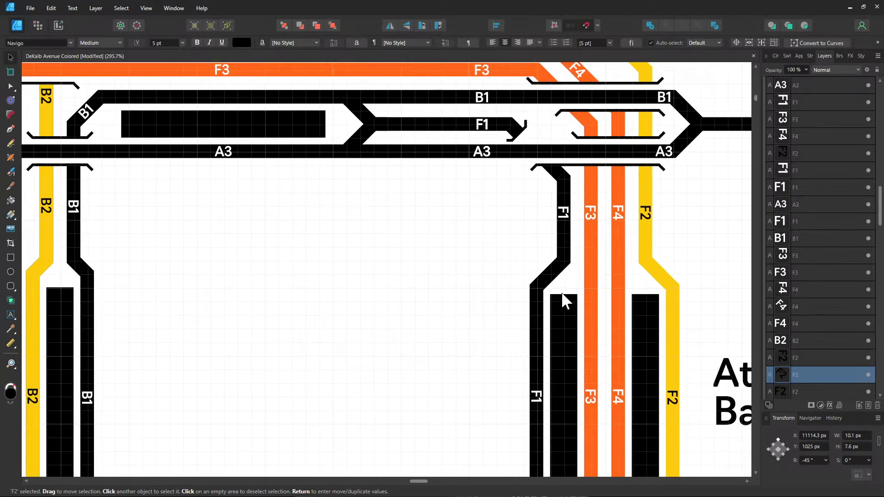
pyautogui.moveTo(256, 207); pyautogui.dragTo(395, 247)
pyautogui.moveTo(471, 189); pyautogui.dragTo(335, 204)
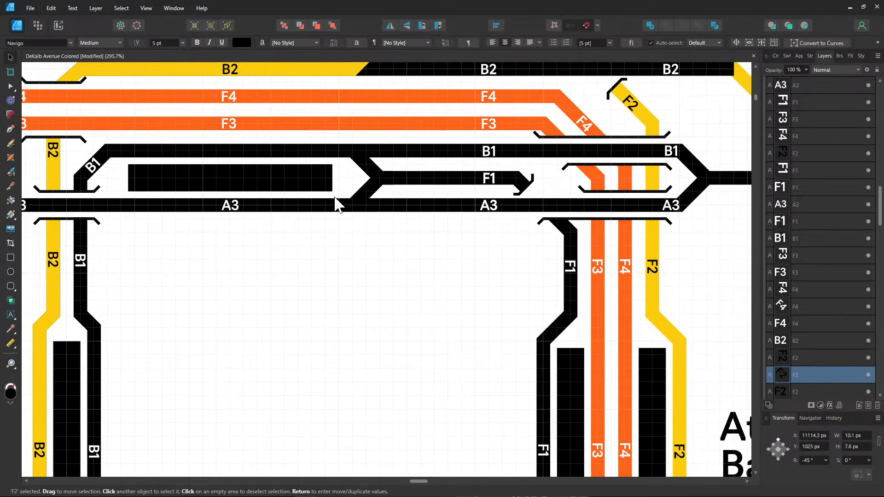
pyautogui.click(326, 152)
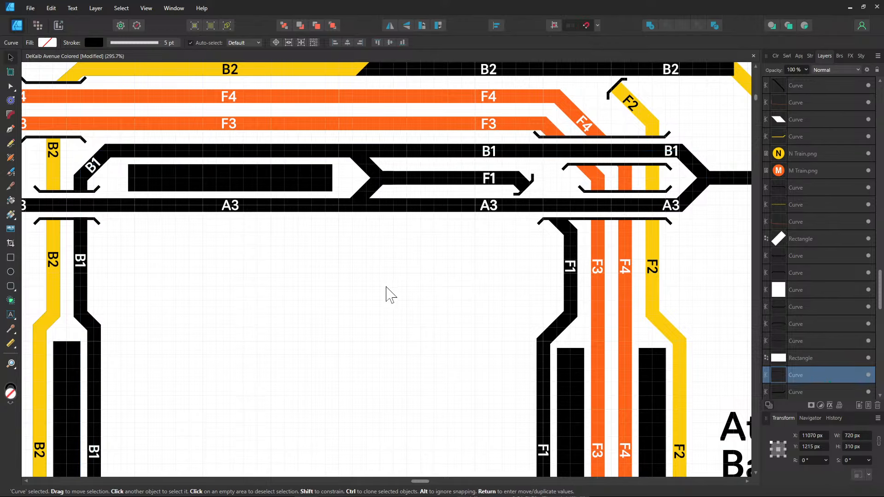
pyautogui.moveTo(386, 287); pyautogui.dragTo(236, 287)
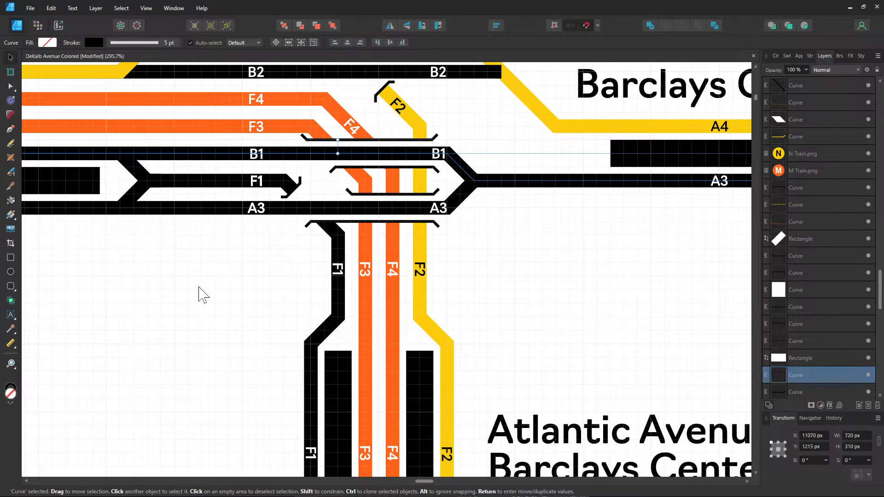
pyautogui.moveTo(189, 261); pyautogui.dragTo(284, 364)
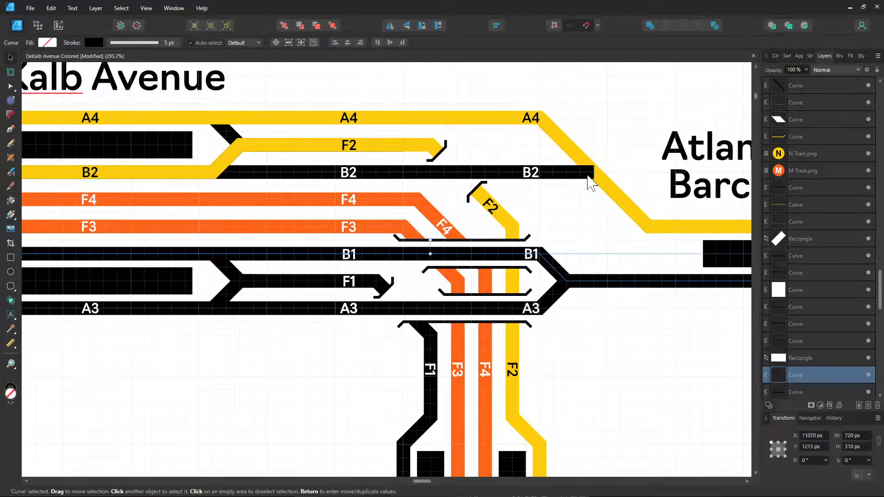
# - Try to send the black B2 track to the back of the stacking order
pyautogui.click(573, 178)
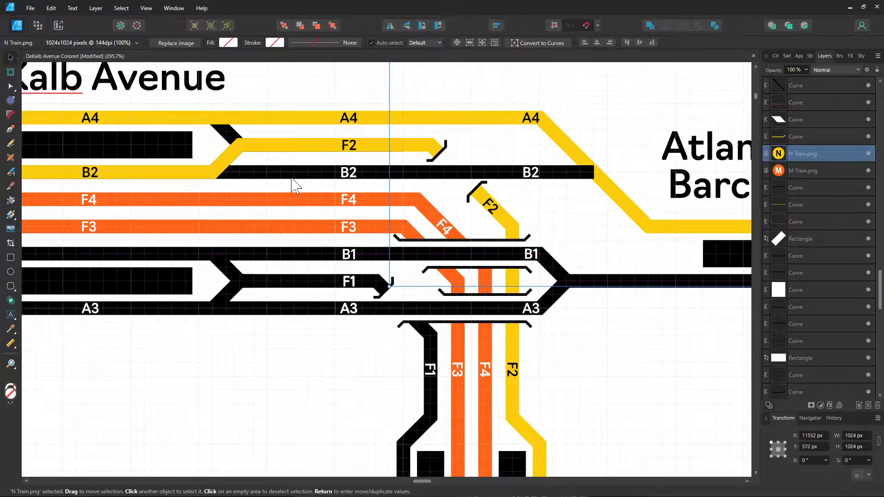
pyautogui.moveTo(207, 231); pyautogui.dragTo(591, 253)
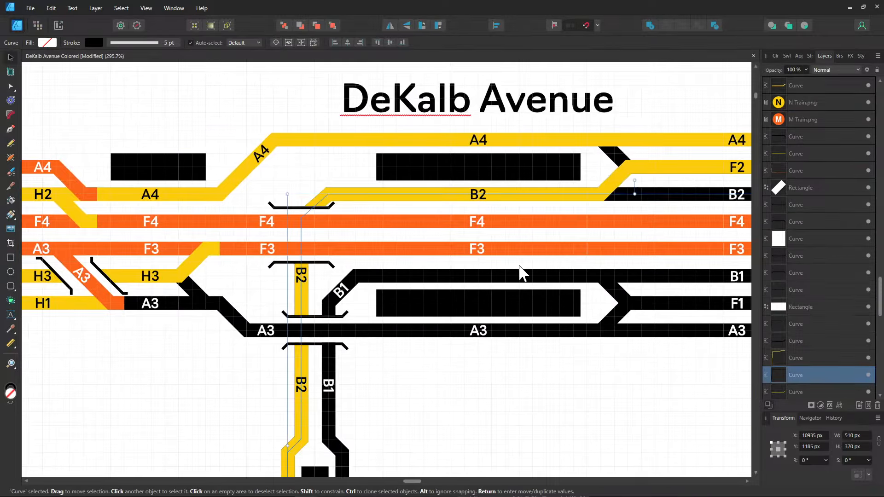
pyautogui.moveTo(507, 262); pyautogui.dragTo(291, 252)
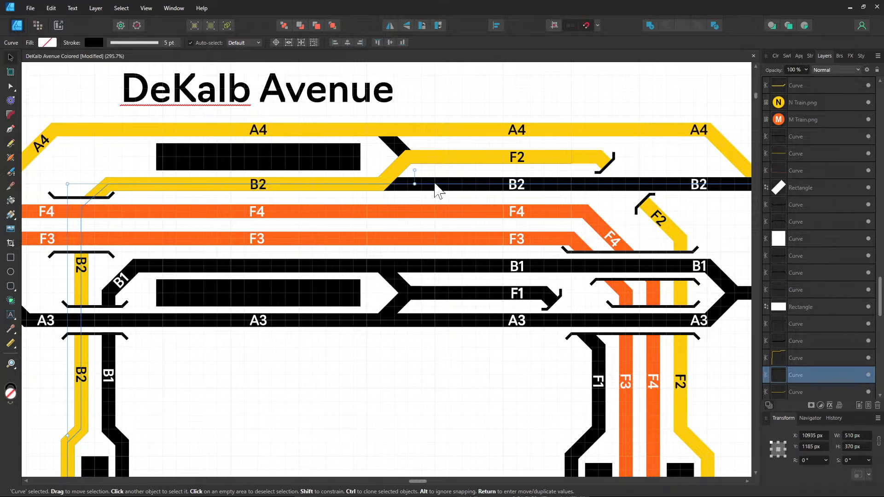
pyautogui.rightClick(435, 183)
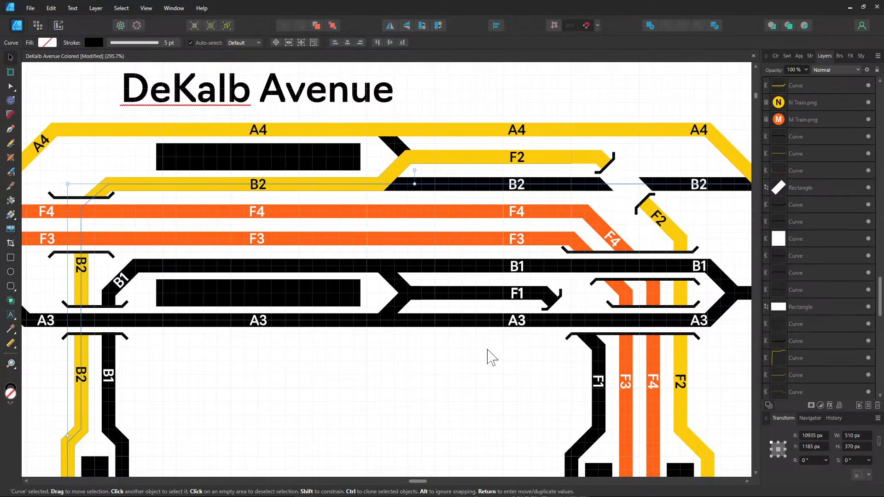
pyautogui.hscroll(6, 489, 357)
pyautogui.scroll(-1, 490, 357)
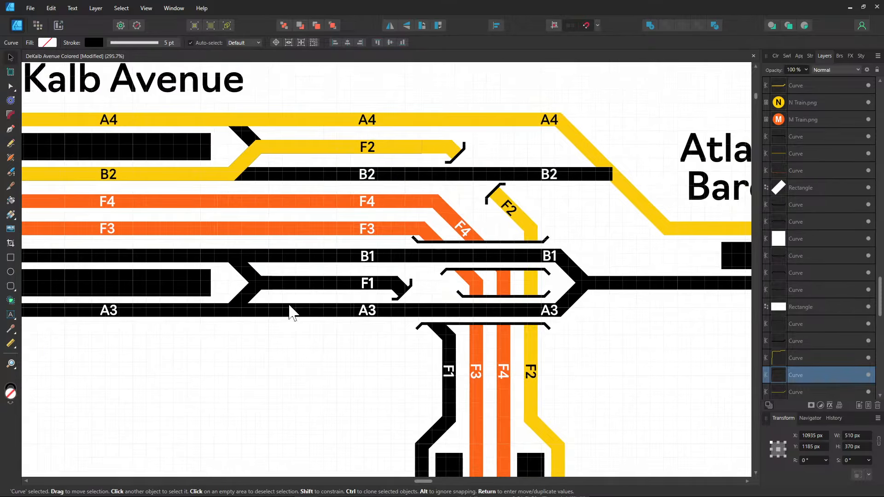
# - Place the black B2 curve beneath the yellow A4 curve in the layer order and clear the selection
pyautogui.click(510, 198)
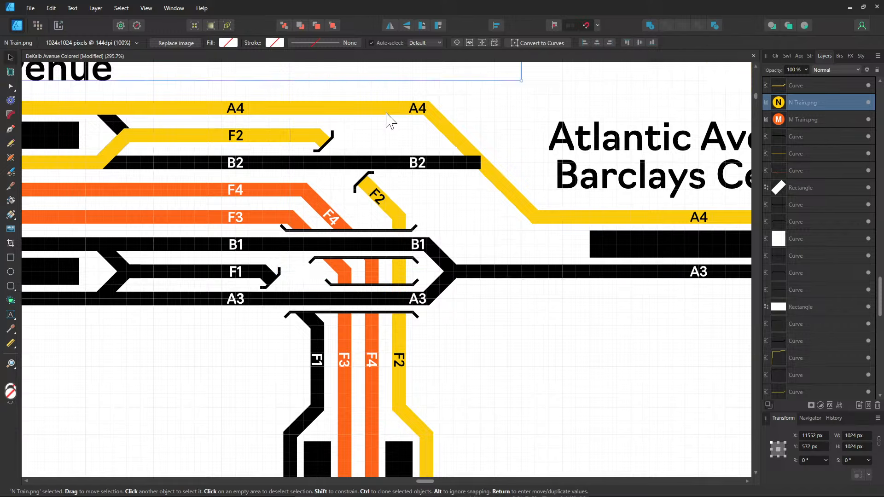
pyautogui.click(350, 110)
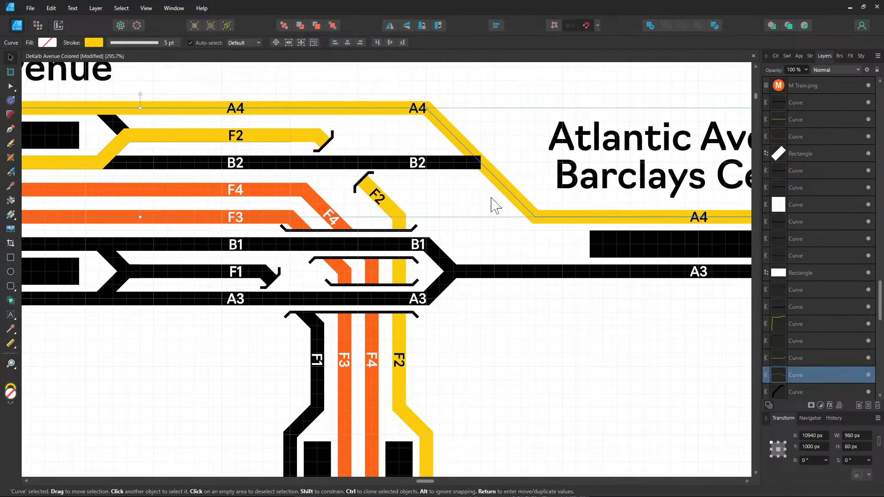
pyautogui.click(391, 163)
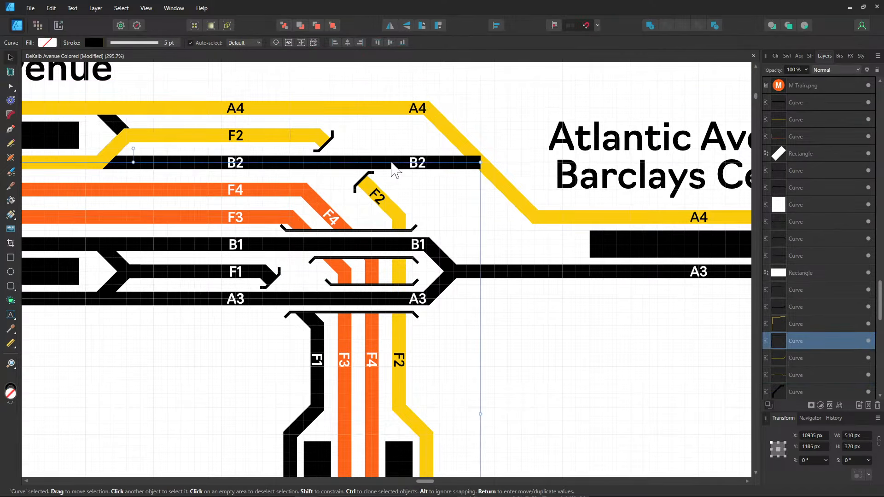
pyautogui.moveTo(802, 342); pyautogui.dragTo(798, 313)
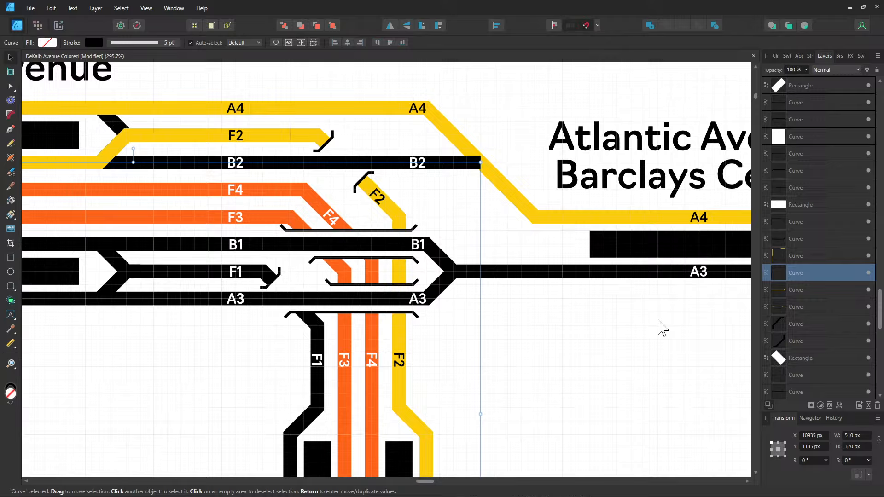
pyautogui.click(578, 330)
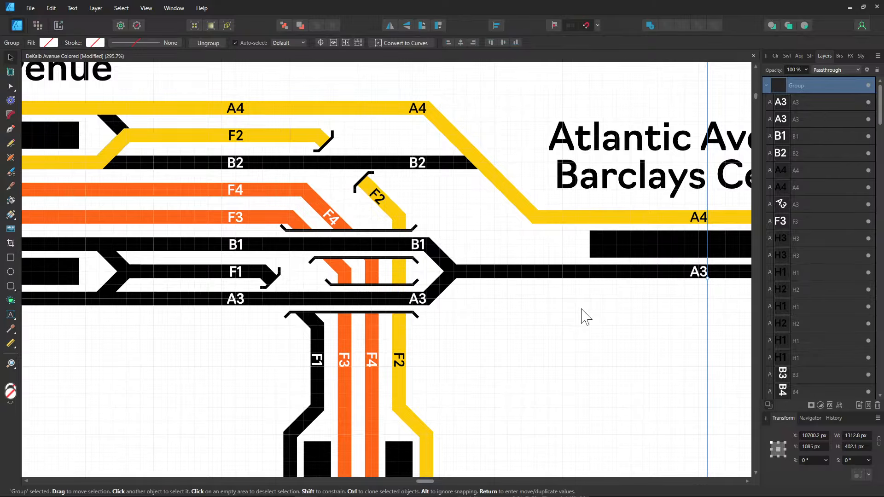
pyautogui.hscroll(10, 541, 306)
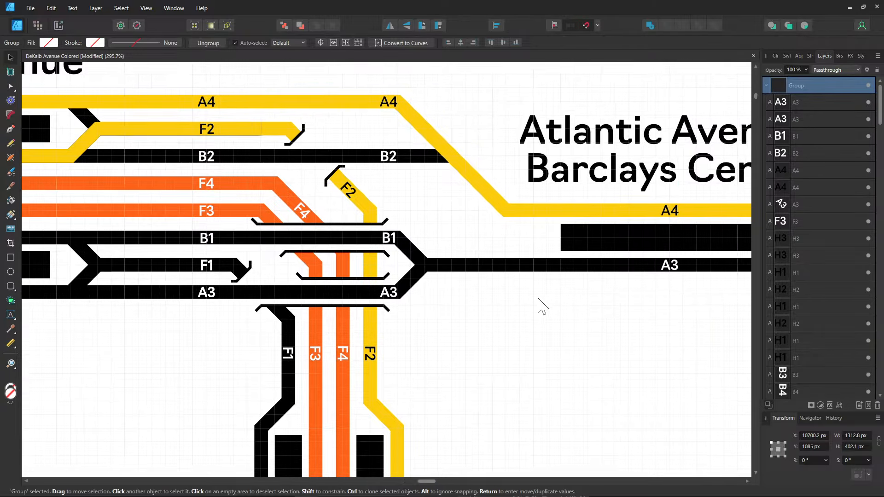
pyautogui.click(606, 279)
# - Look over the remaining black A3, B1 and F1 tracks and their crossovers around DeKalb Avenue
pyautogui.hscroll(-10, 606, 279)
pyautogui.scroll(2, 606, 279)
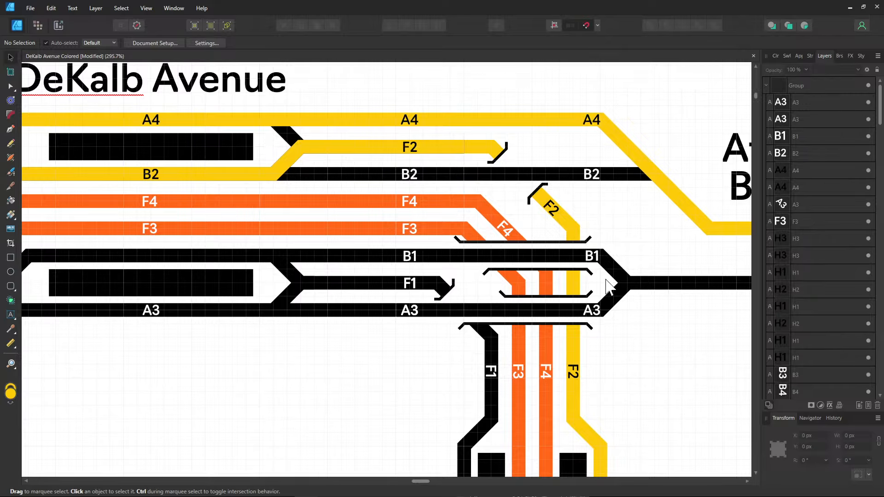
pyautogui.hscroll(-2, 420, 292)
pyautogui.scroll(-1, 420, 292)
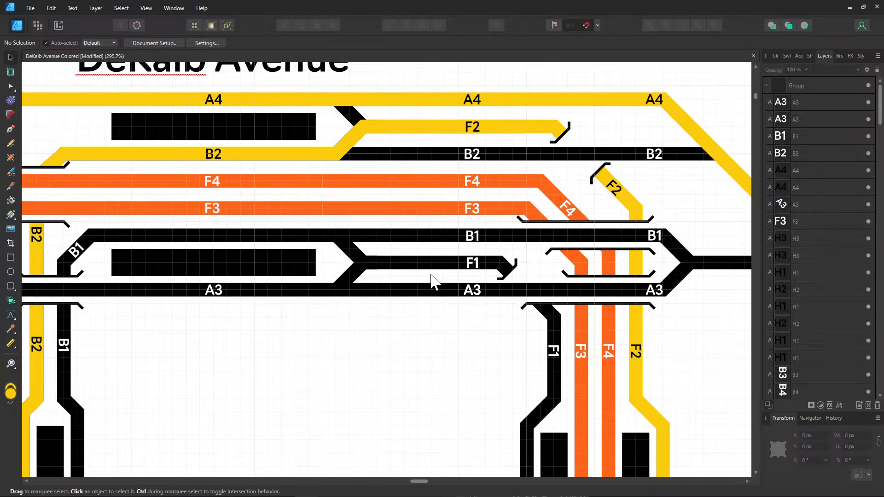
pyautogui.hscroll(-10, 393, 290)
pyautogui.scroll(-2, 363, 311)
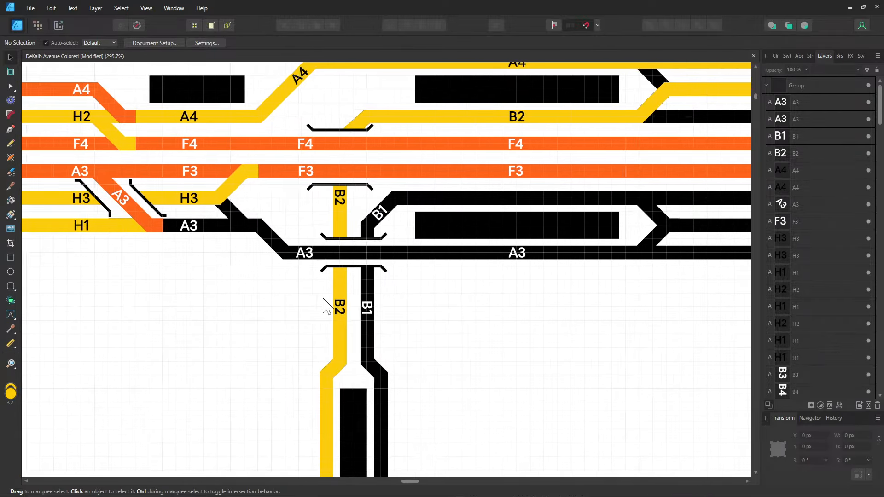
pyautogui.hscroll(-8, 323, 306)
pyautogui.hscroll(8, 432, 286)
pyautogui.scroll(1, 432, 286)
pyautogui.hscroll(6, 470, 315)
pyautogui.scroll(-2, 470, 315)
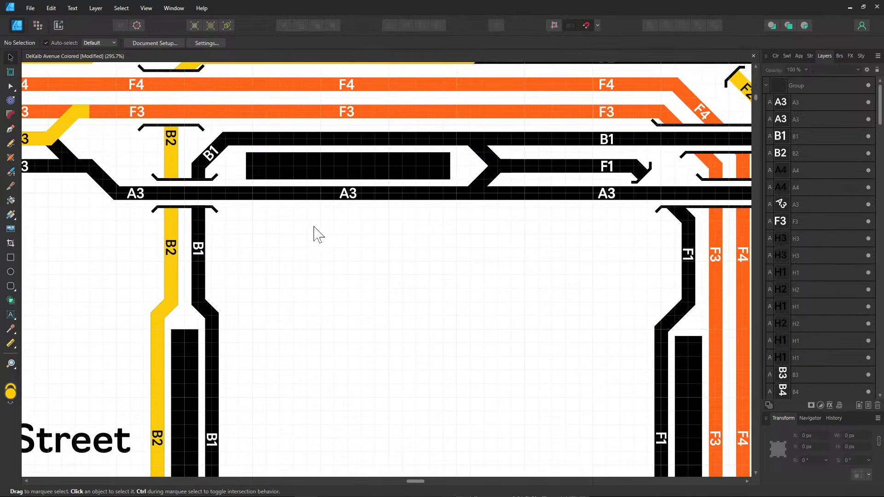
pyautogui.scroll(-1, 368, 253)
pyautogui.hscroll(4, 460, 263)
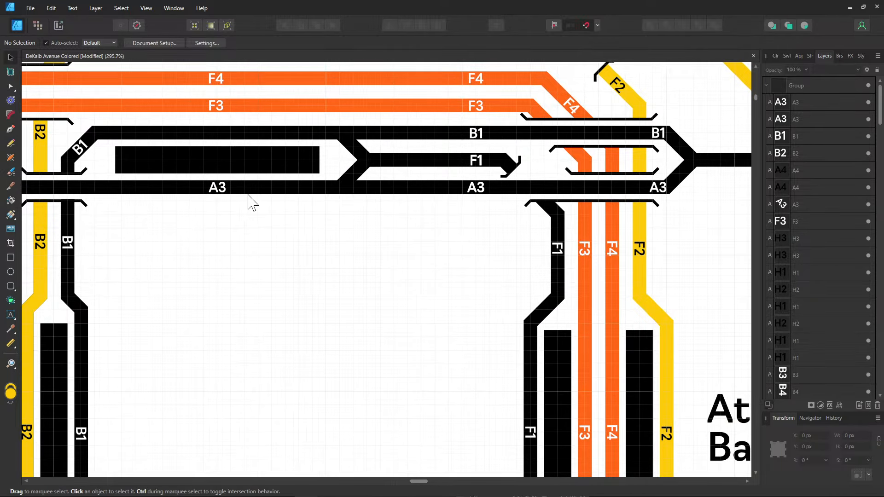
# - Delete the black B1 curve's end nodes along the A3 track and at the junction, trimming it back to the corner beside the B1 label
pyautogui.click(244, 137)
pyautogui.scroll(2, 434, 290)
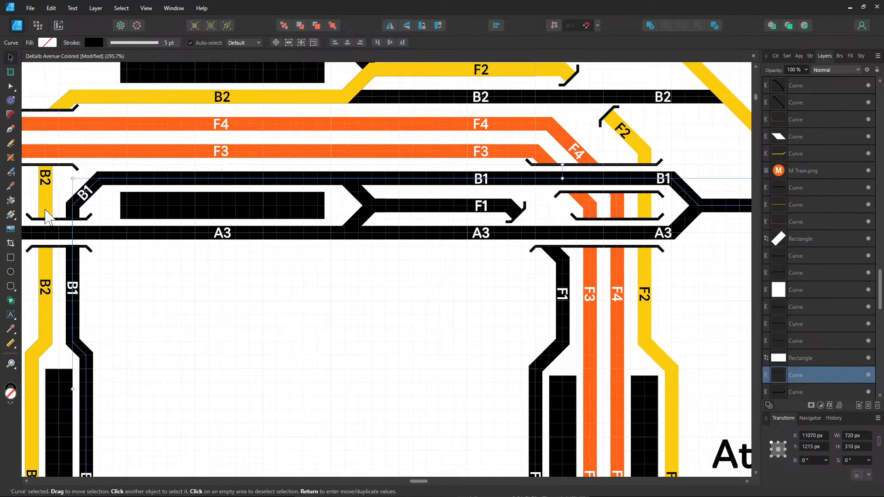
pyautogui.click(10, 130)
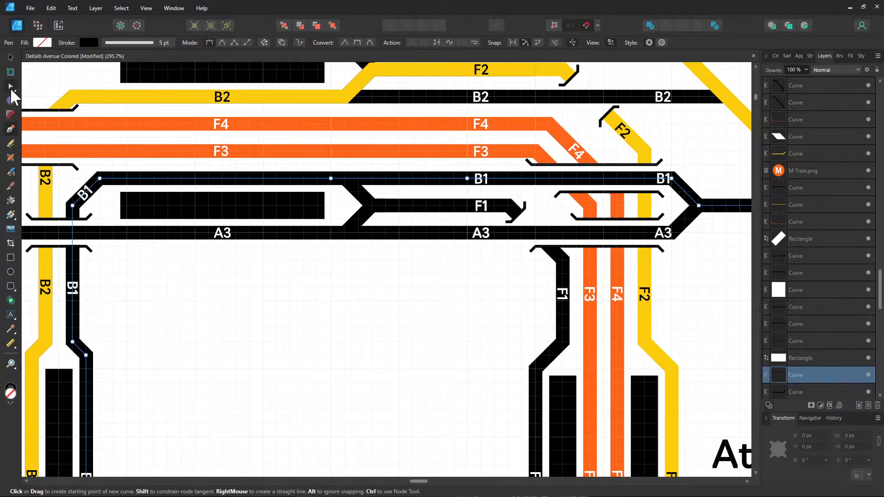
pyautogui.click(11, 87)
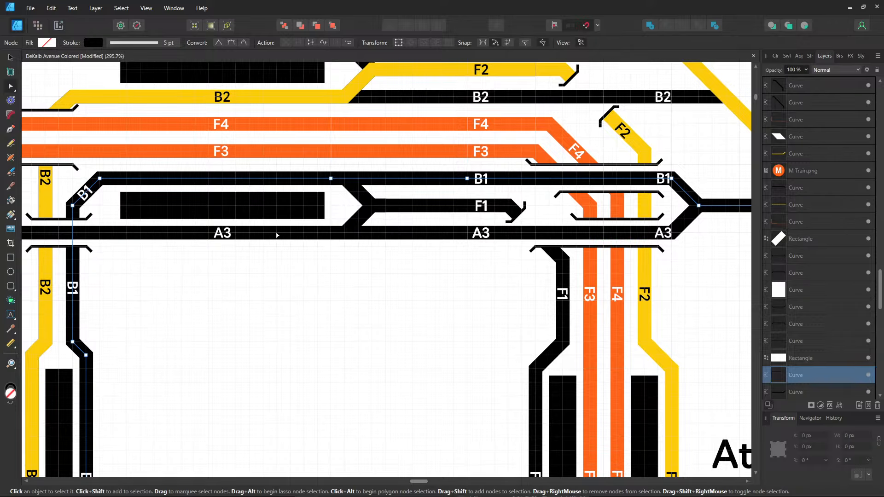
pyautogui.click(10, 57)
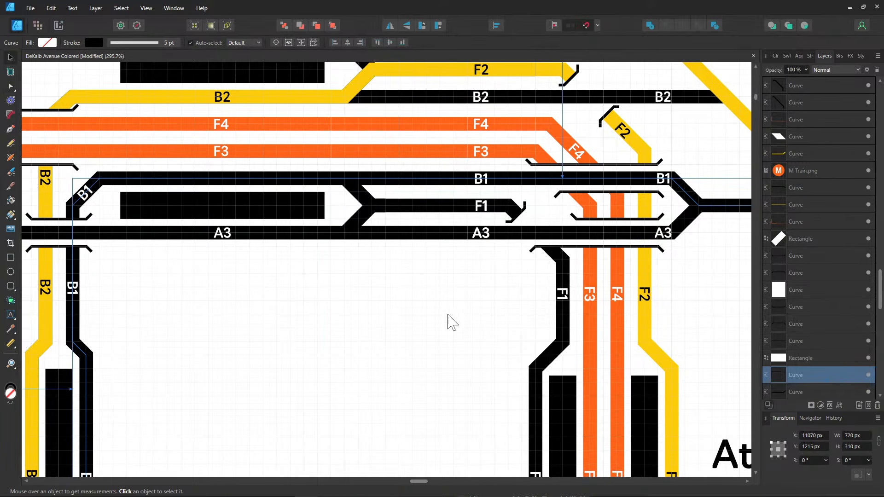
pyautogui.hscroll(10, 453, 322)
pyautogui.hscroll(5, 558, 257)
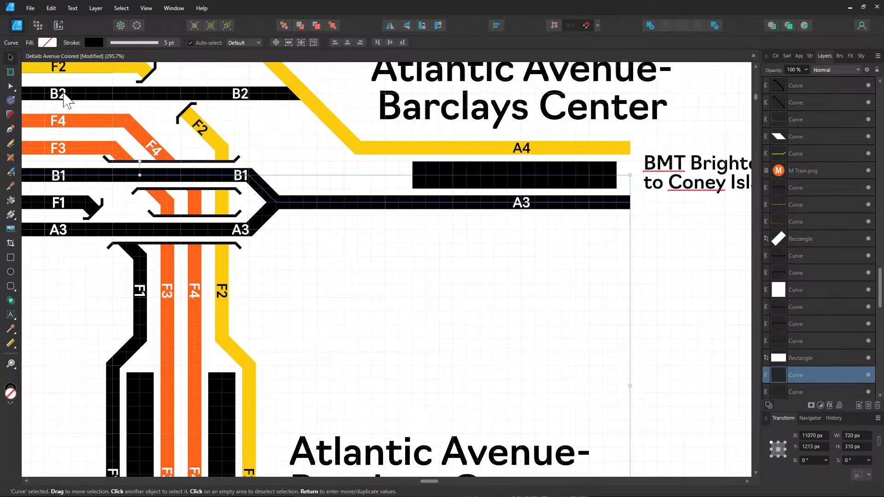
pyautogui.press('a')
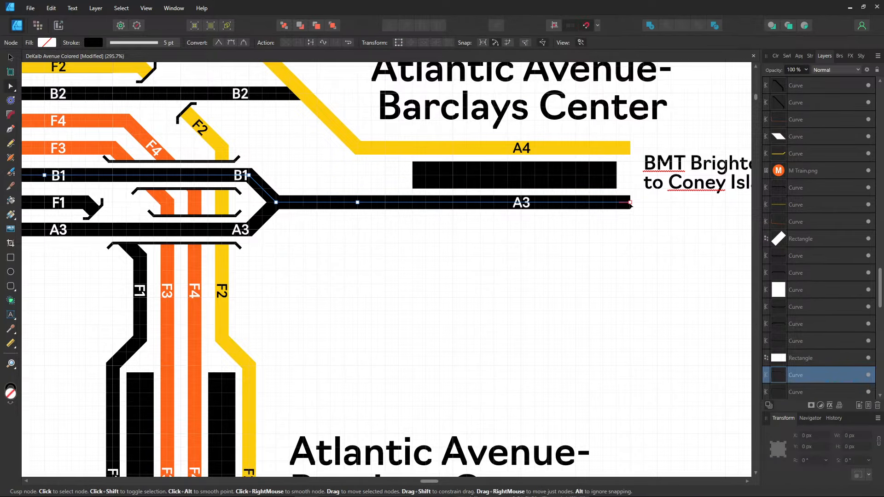
pyautogui.press('Delete')
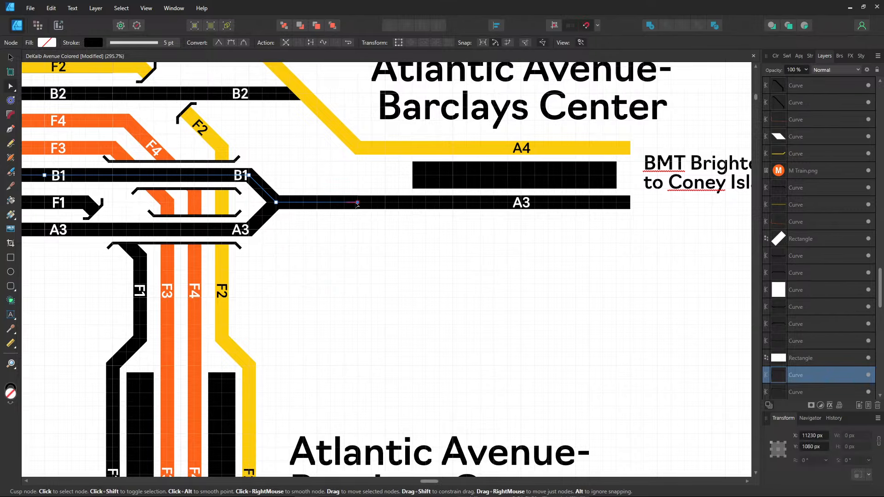
pyautogui.press('Delete')
pyautogui.click(276, 203)
pyautogui.press('Delete')
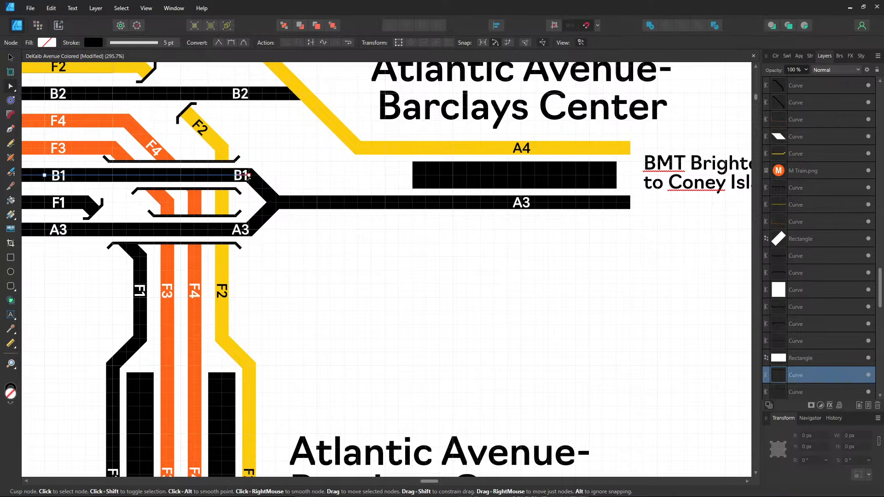
# - Delete the black B1 curve's corner node by the junction and move its last two nodes to follow the crossover onto the F1 track
pyautogui.click(248, 176)
pyautogui.press('Delete')
pyautogui.moveTo(285, 248); pyautogui.dragTo(762, 274)
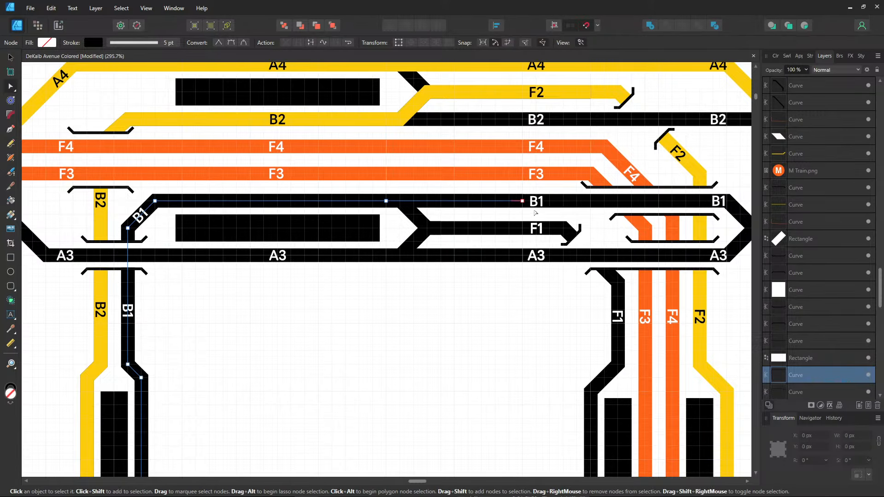
pyautogui.click(522, 201)
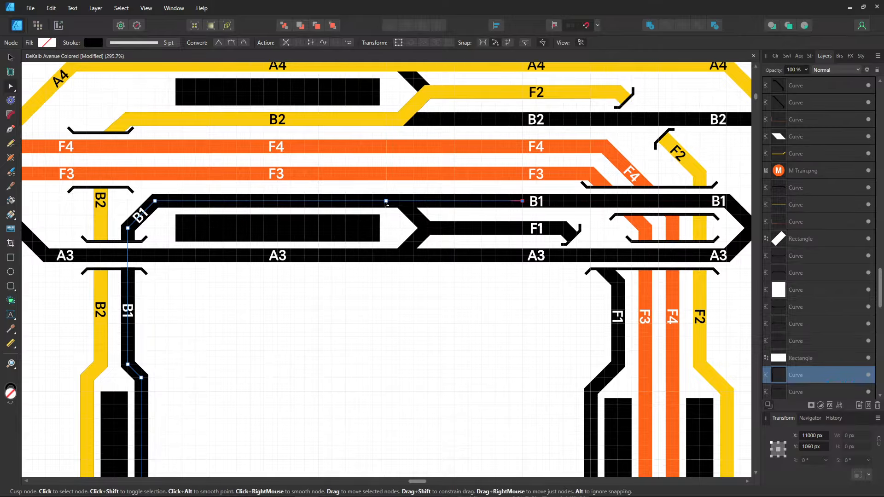
pyautogui.moveTo(396, 204); pyautogui.dragTo(405, 205)
pyautogui.moveTo(522, 202); pyautogui.dragTo(430, 230)
pyautogui.scroll(3, 433, 203)
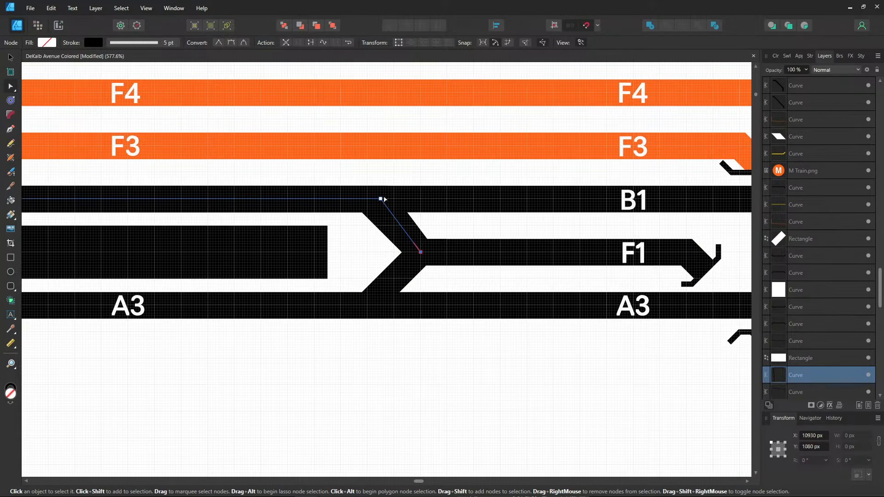
pyautogui.moveTo(381, 200); pyautogui.dragTo(368, 199)
# - Extend the B1 curve along the F1 track with the Pen tool and pull its end node back short of the F1 label
pyautogui.click(11, 129)
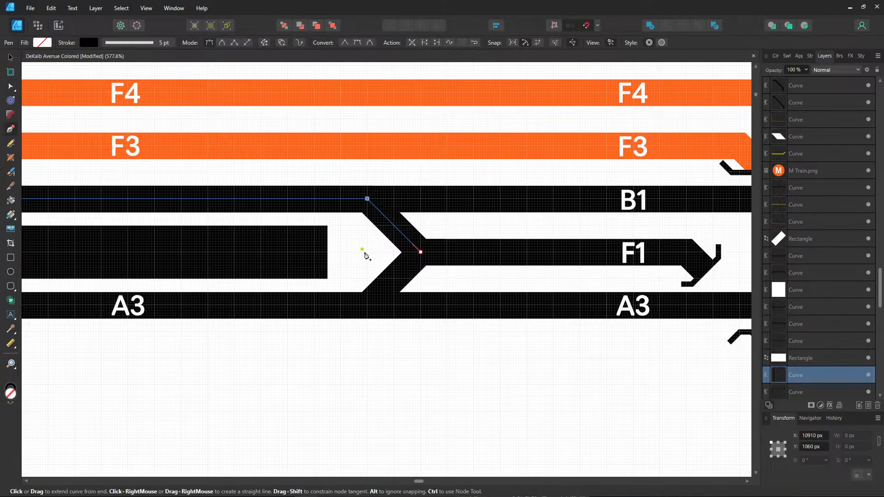
pyautogui.click(420, 252)
pyautogui.click(686, 252)
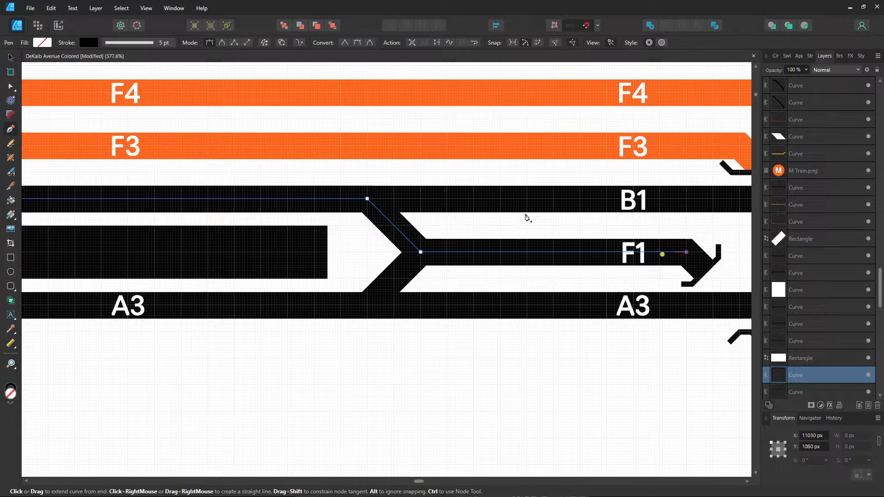
pyautogui.click(10, 86)
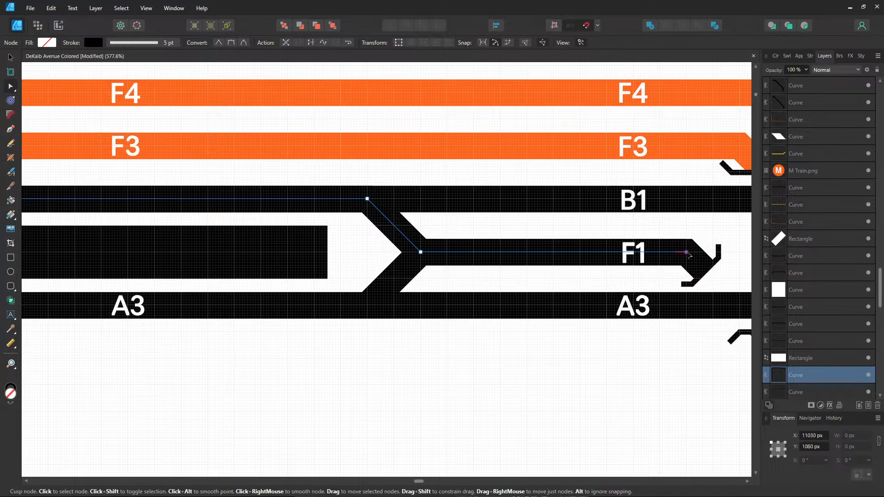
pyautogui.moveTo(688, 254); pyautogui.dragTo(529, 256)
pyautogui.scroll(-3, 271, 203)
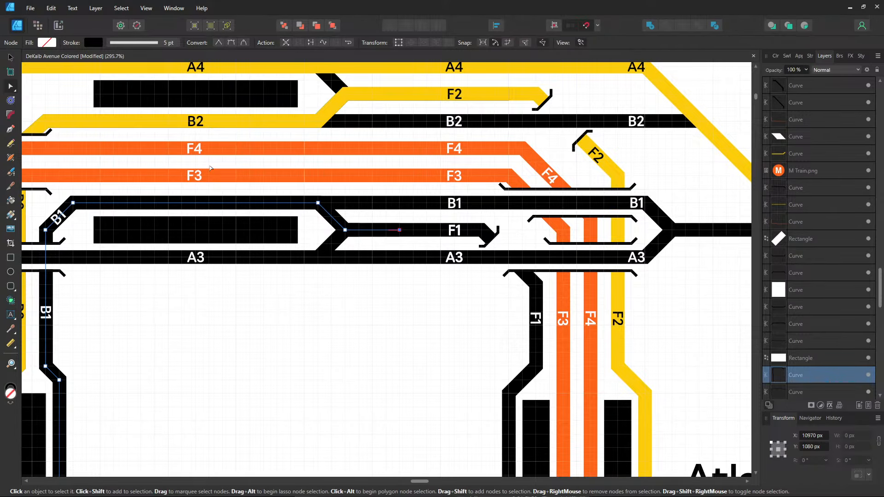
pyautogui.click(92, 42)
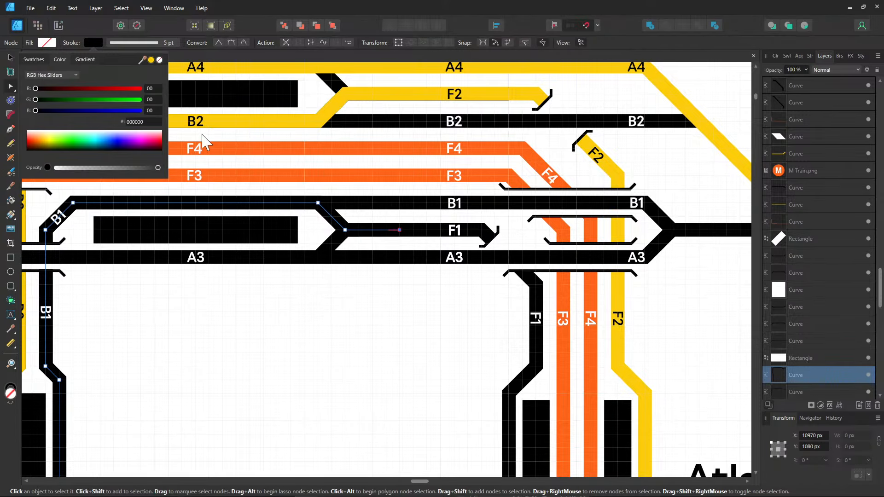
pyautogui.click(143, 121)
pyautogui.press('Return')
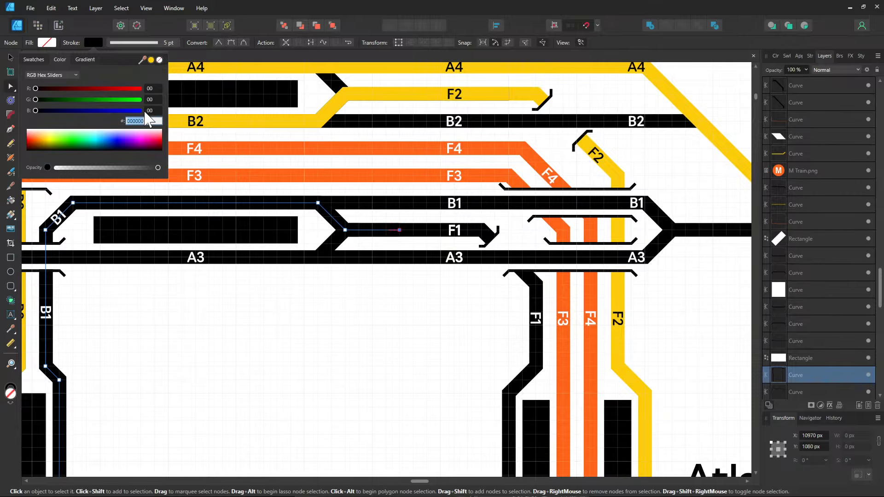
pyautogui.click(292, 325)
# - Copy the yellow stroke colour of the B2 track and set the B1 curve's stroke to FCCC0A
pyautogui.click(273, 125)
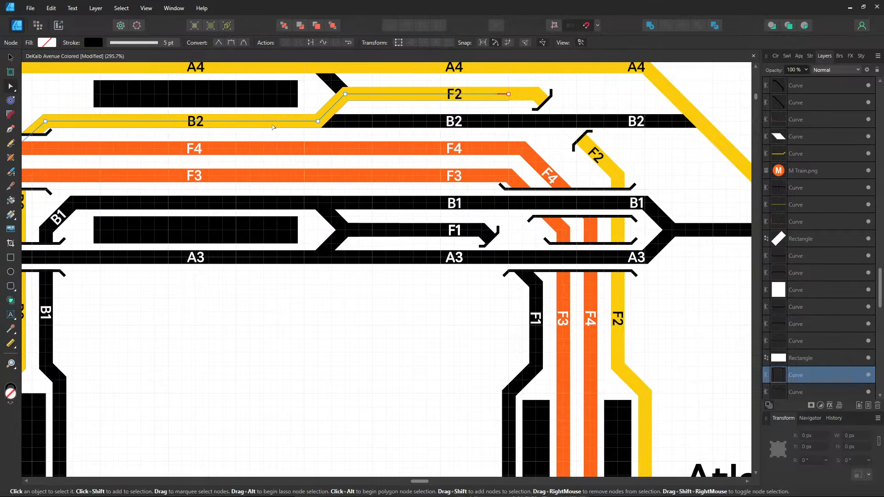
pyautogui.click(99, 43)
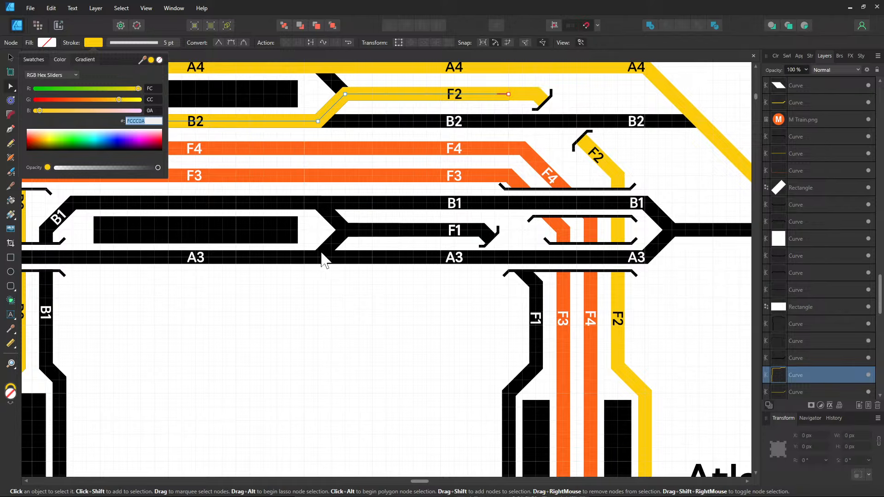
pyautogui.click(372, 236)
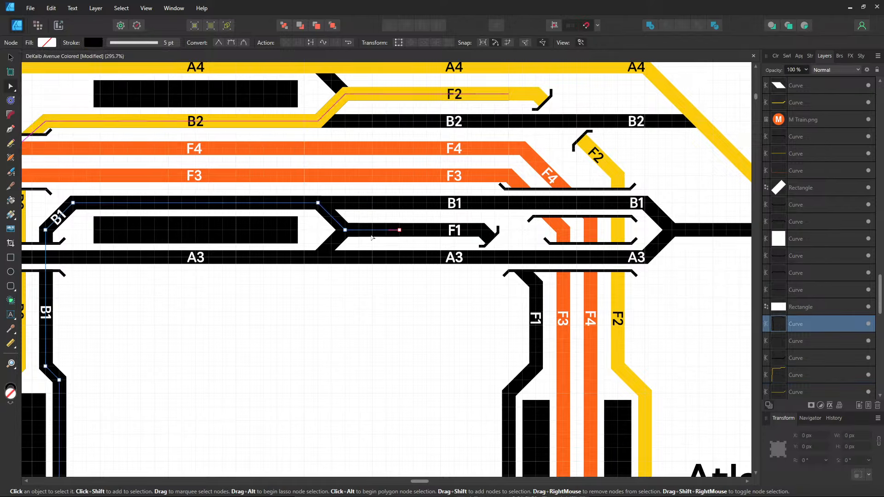
pyautogui.click(94, 43)
pyautogui.click(138, 122)
pyautogui.write('FCCC0A')
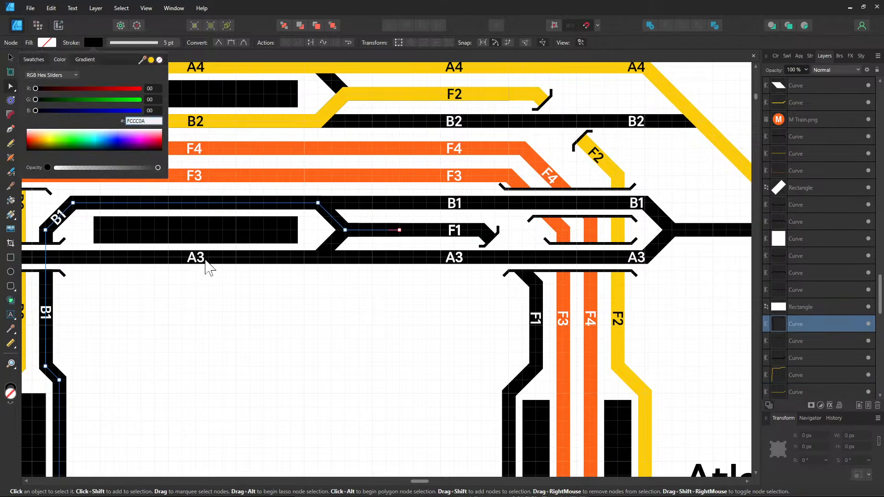
pyautogui.press('Return')
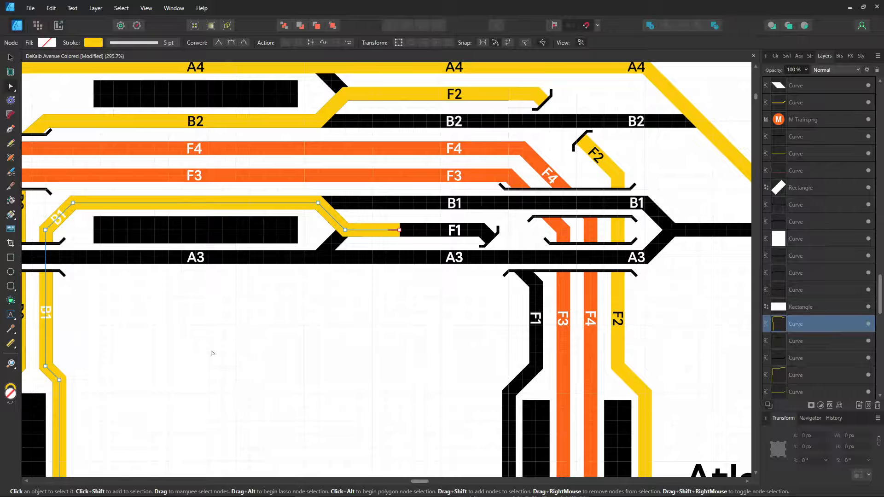
# - Change the three white B1 labels on the diagonal and vertical parts of the yellow B1 track to black
pyautogui.press('v')
pyautogui.scroll(-3, 290, 294)
pyautogui.hscroll(-5, 290, 294)
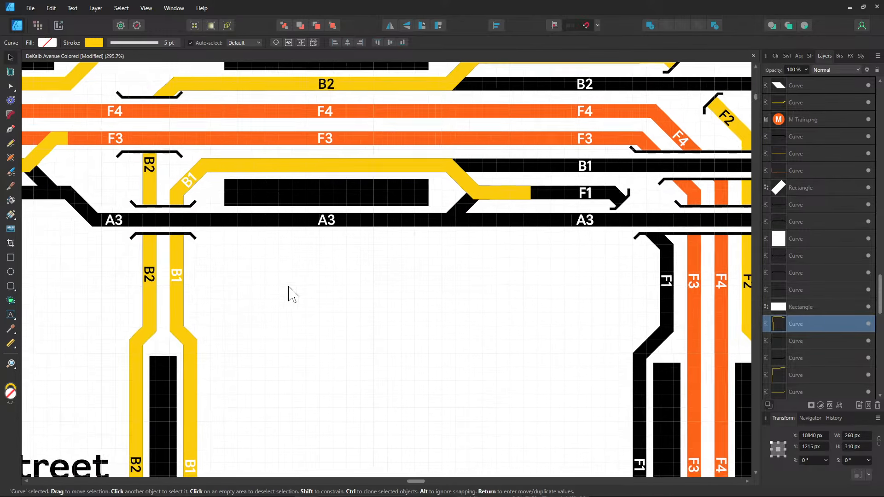
pyautogui.click(298, 222)
pyautogui.keyDown('shift'); pyautogui.click(306, 125); pyautogui.keyUp('shift')
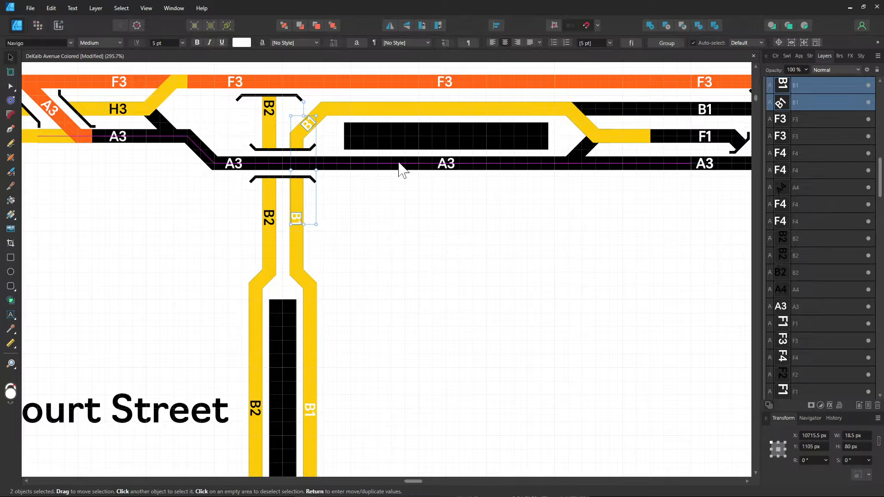
pyautogui.click(449, 108)
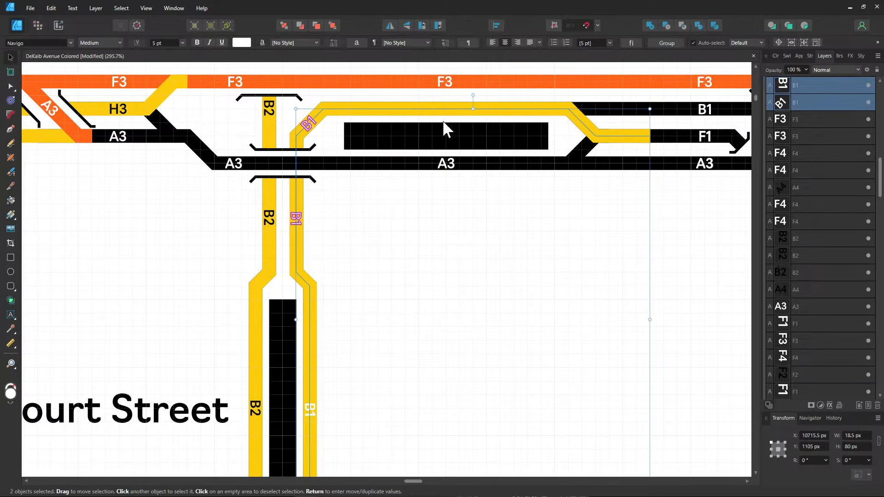
pyautogui.click(310, 125)
pyautogui.keyDown('shift'); pyautogui.click(296, 225); pyautogui.keyUp('shift')
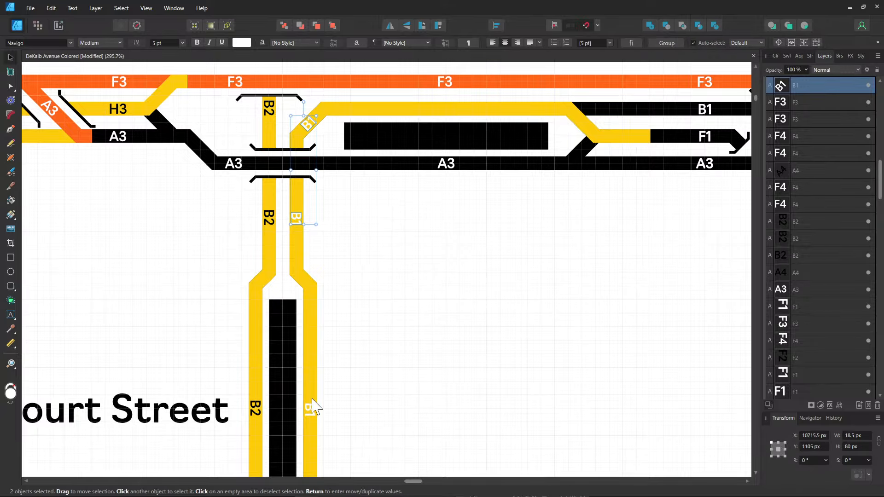
pyautogui.keyDown('shift'); pyautogui.click(310, 412); pyautogui.keyUp('shift')
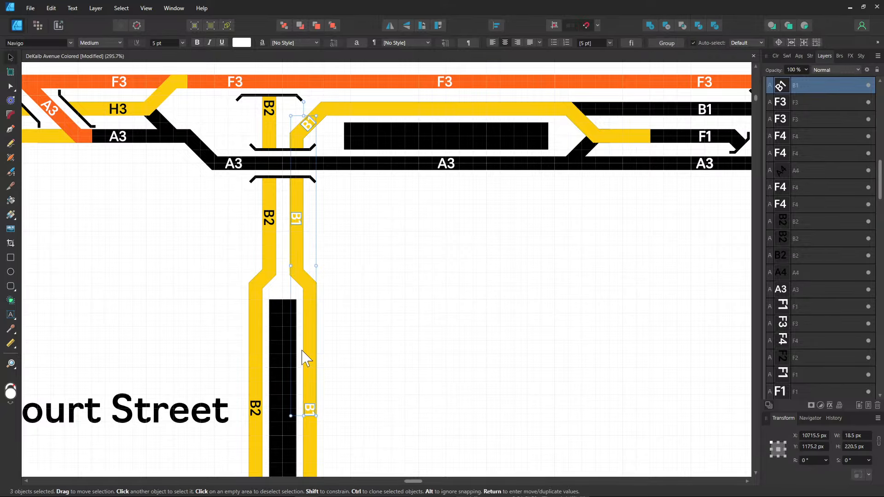
pyautogui.click(234, 43)
pyautogui.moveTo(187, 139); pyautogui.dragTo(136, 196)
pyautogui.click(448, 207)
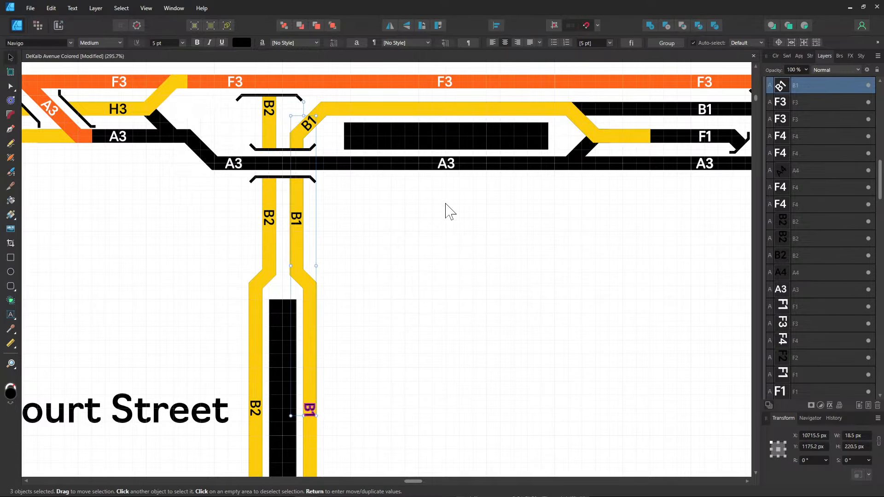
pyautogui.click(445, 204)
# - Copy the black B2 label down onto the yellow B1 track above the platform and change its text to B1
pyautogui.moveTo(446, 203); pyautogui.dragTo(340, 310)
pyautogui.click(342, 136)
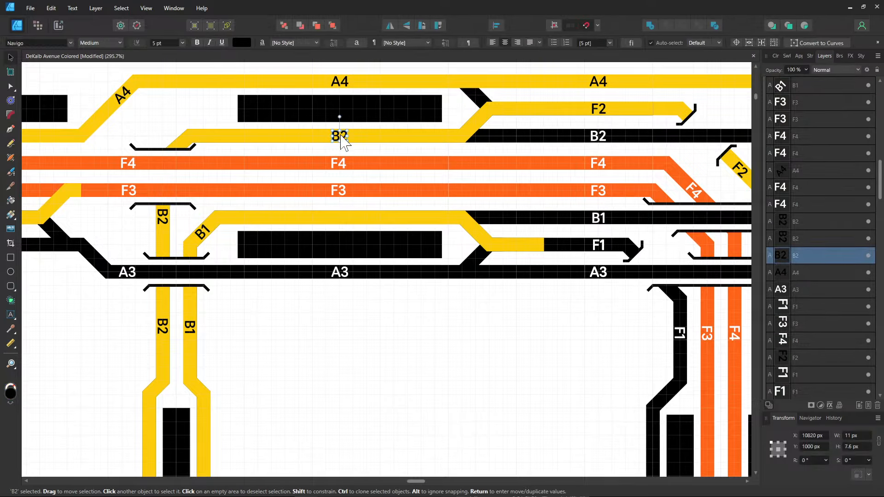
pyautogui.moveTo(343, 140); pyautogui.dragTo(342, 222)
pyautogui.doubleClick(340, 216)
pyautogui.click(346, 217)
pyautogui.press('BackSpace')
pyautogui.write('1')
pyautogui.press('Escape')
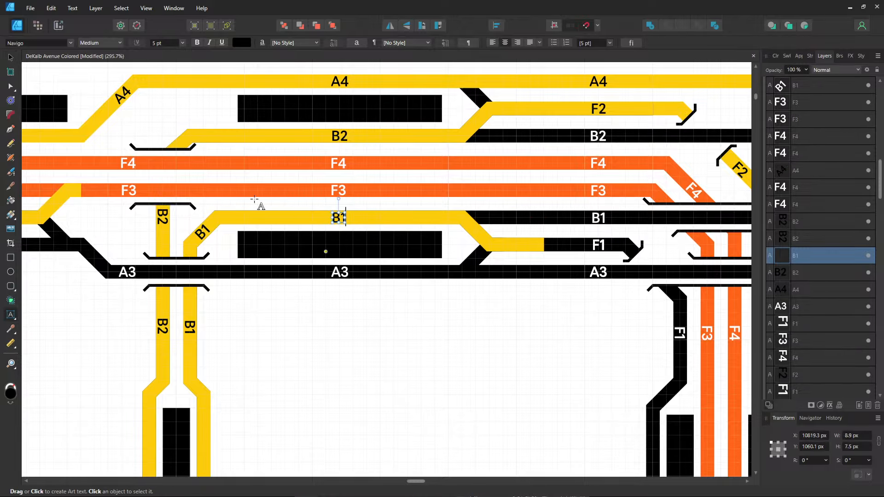
pyautogui.click(11, 56)
pyautogui.click(386, 300)
# - Add a node on the black F1 curve where the yellow B1 track ends and break the curve there
pyautogui.moveTo(528, 312); pyautogui.dragTo(328, 260)
pyautogui.click(361, 199)
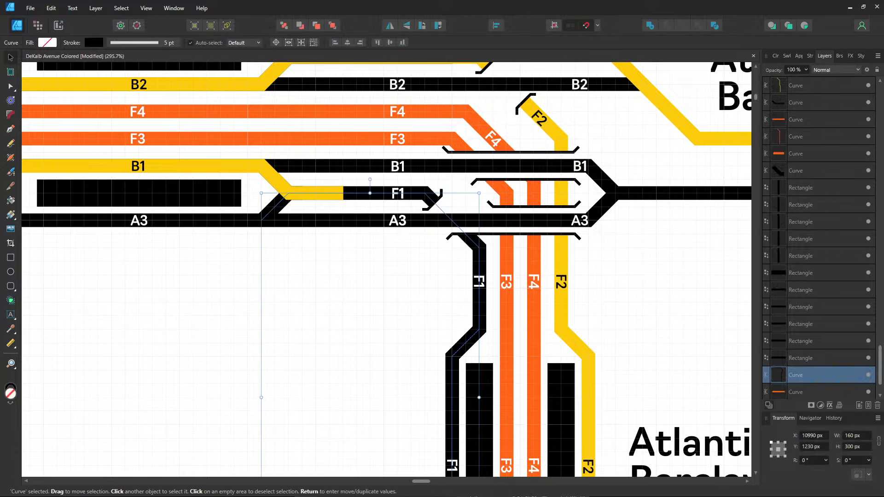
pyautogui.click(14, 89)
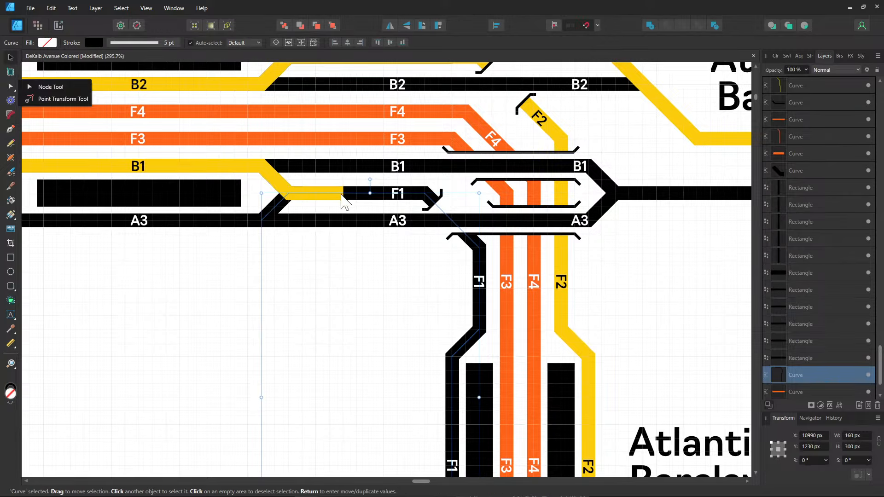
pyautogui.click(50, 88)
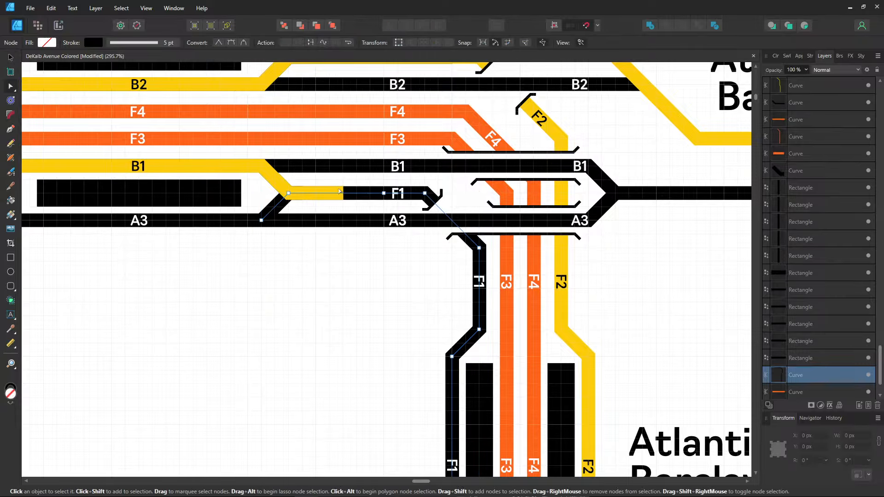
pyautogui.click(343, 193)
pyautogui.rightClick(343, 193)
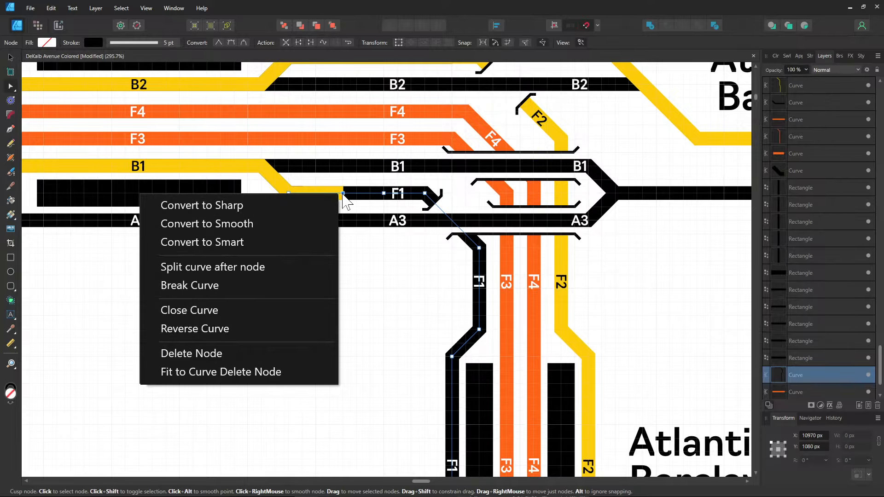
pyautogui.click(208, 281)
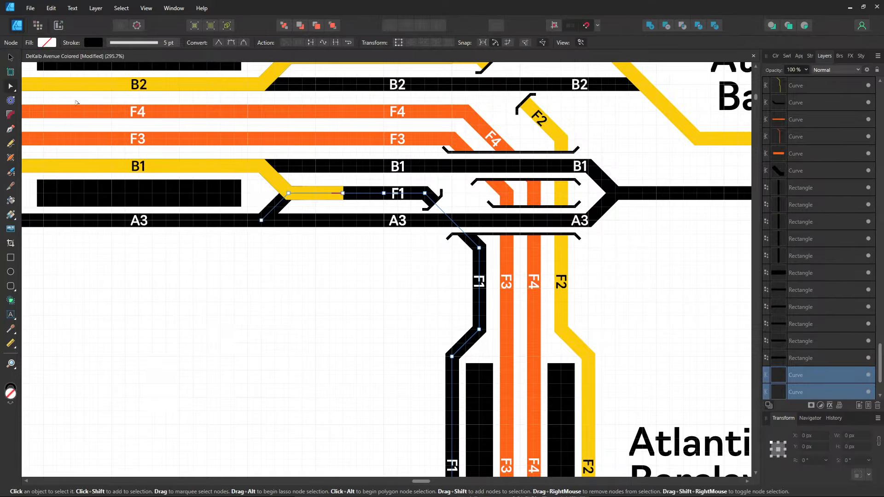
pyautogui.click(11, 57)
pyautogui.doubleClick(469, 339)
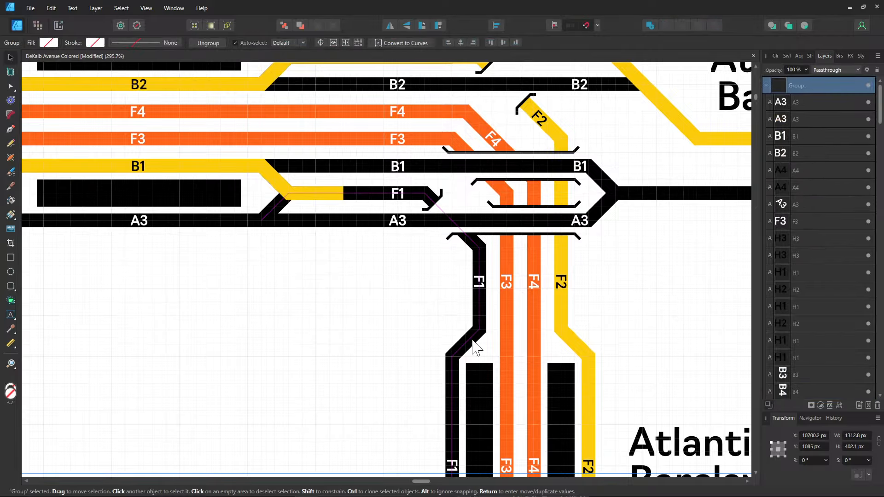
pyautogui.click(101, 41)
pyautogui.click(144, 122)
pyautogui.write('dalone="no"?>')
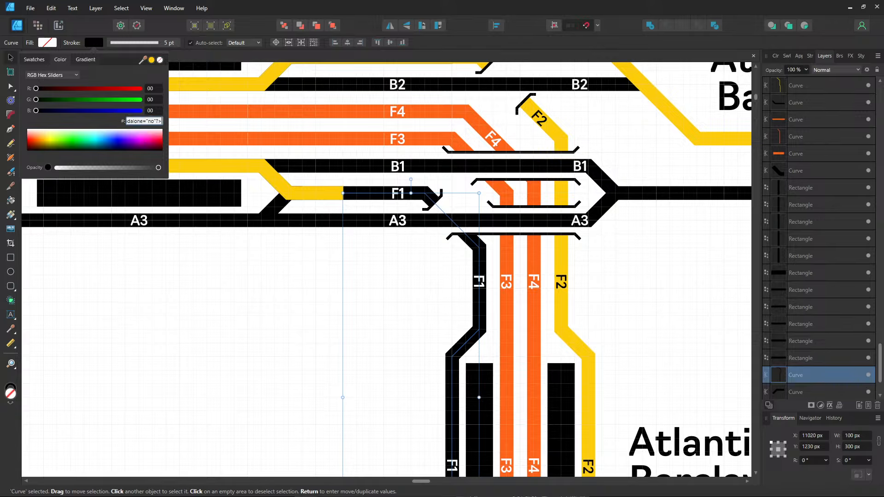
# - Copy the yellow B1 track's stroke colour and set the F1 curve beyond the break to FCCC0A
pyautogui.click(275, 184)
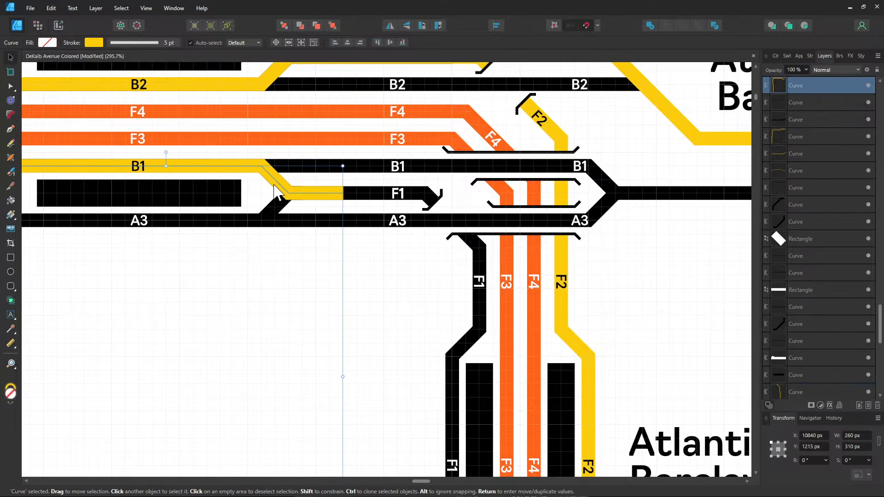
pyautogui.click(92, 43)
pyautogui.click(92, 43)
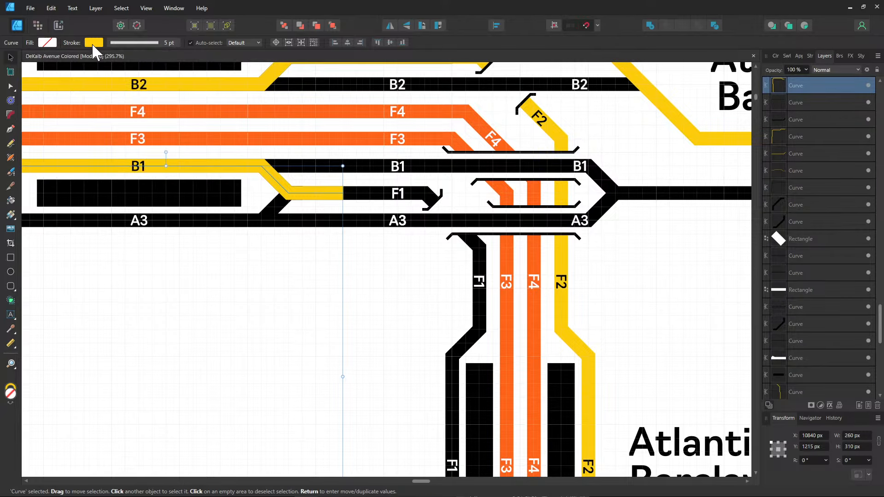
pyautogui.click(92, 43)
pyautogui.click(138, 121)
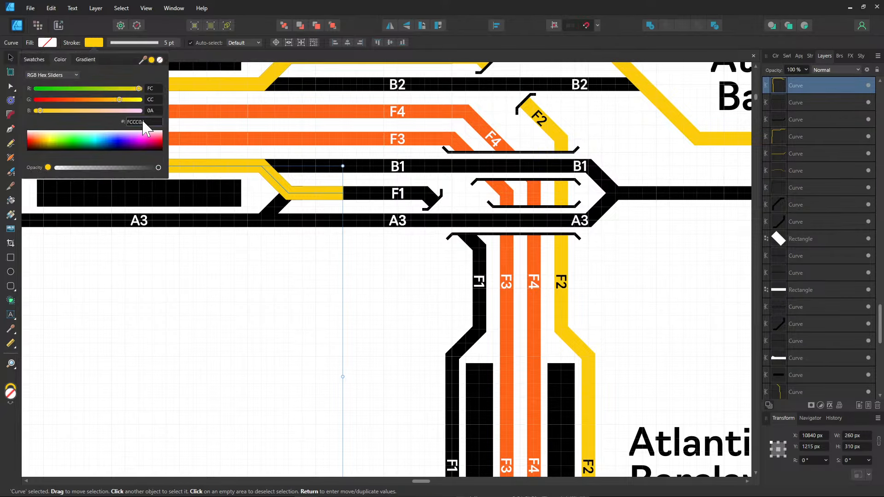
pyautogui.click(481, 260)
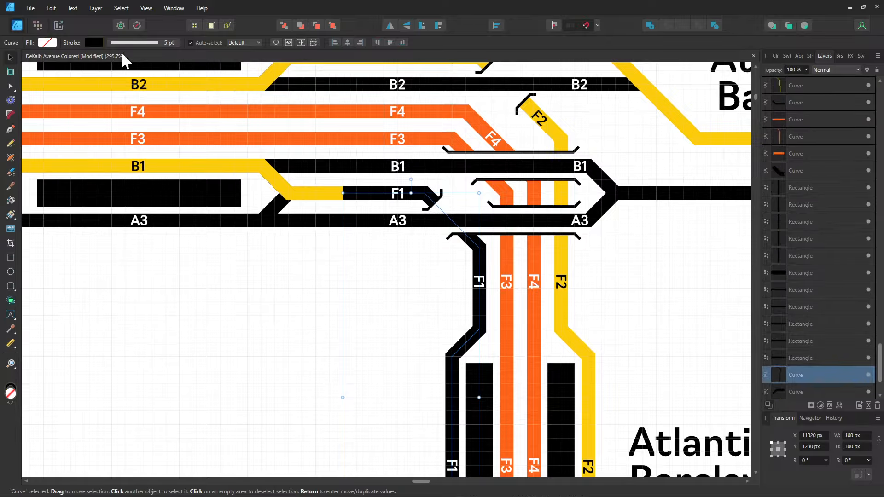
pyautogui.click(94, 43)
pyautogui.click(138, 121)
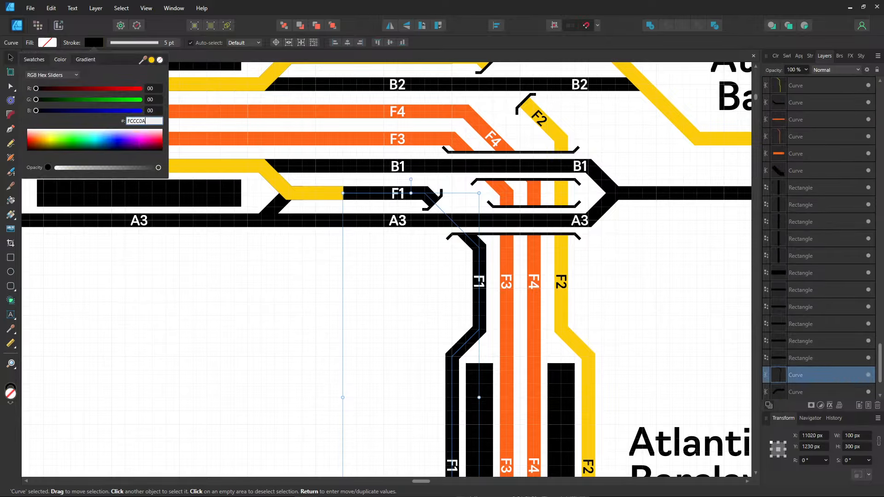
pyautogui.press('Return')
pyautogui.click(269, 336)
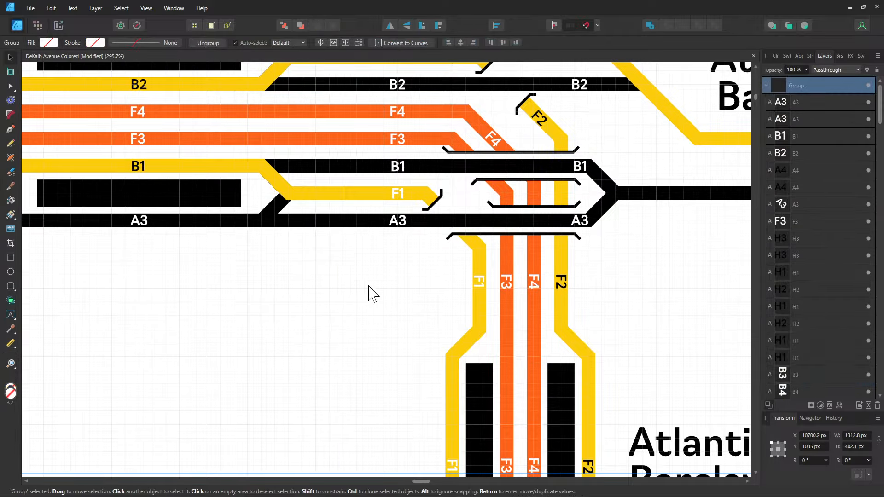
# - Inspect the join between the yellow B1 curve and the yellow F1 curve, checking the B1 curve's end node up close
pyautogui.doubleClick(339, 199)
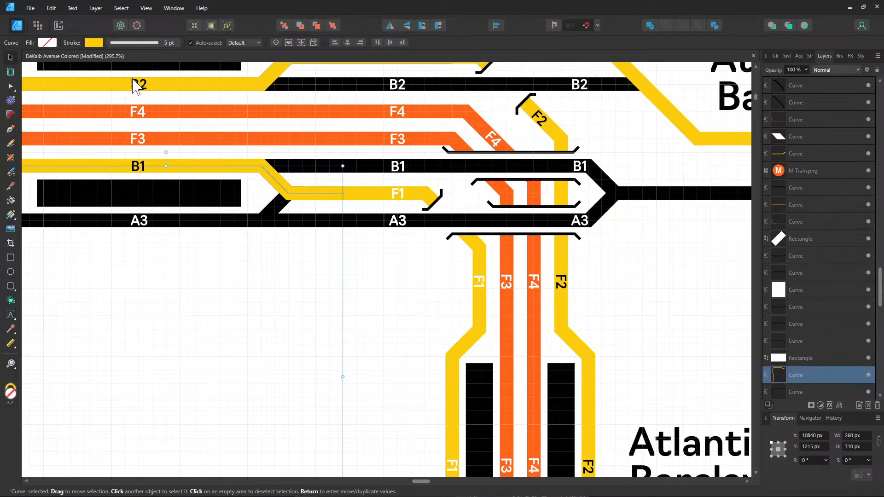
pyautogui.click(300, 253)
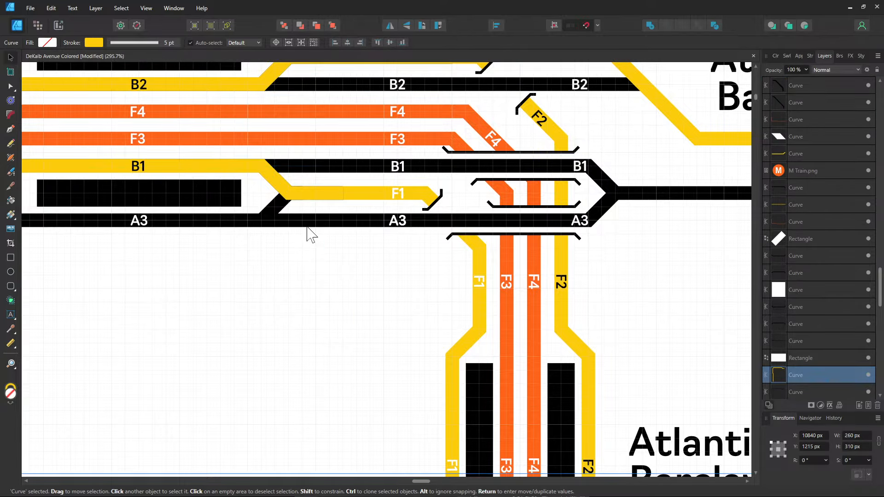
pyautogui.scroll(-4, 307, 227)
pyautogui.scroll(4, 307, 227)
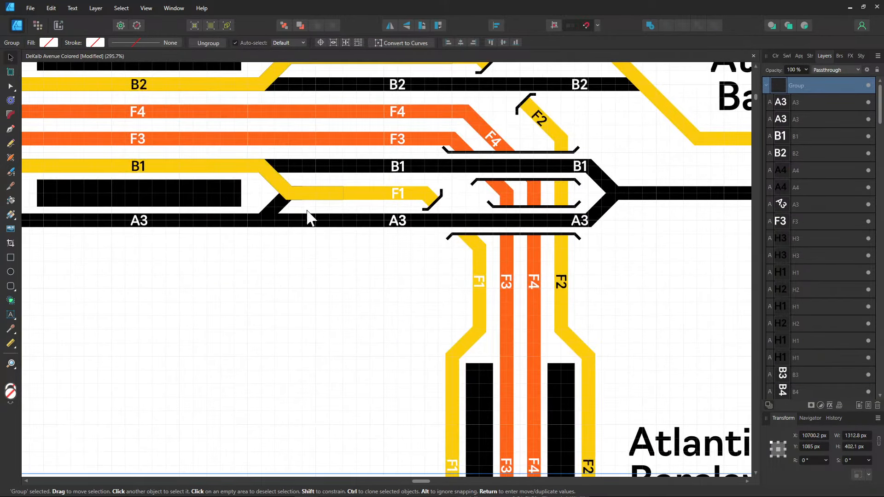
pyautogui.scroll(2, 307, 216)
pyautogui.doubleClick(341, 192)
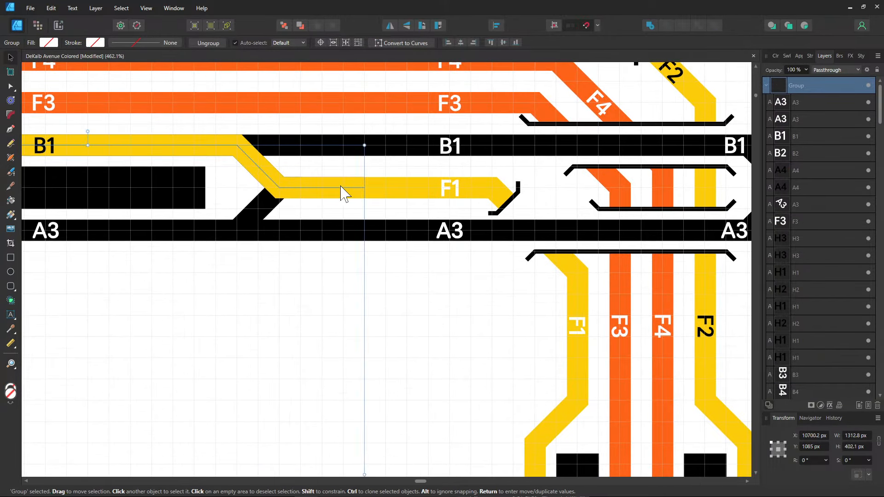
pyautogui.click(11, 86)
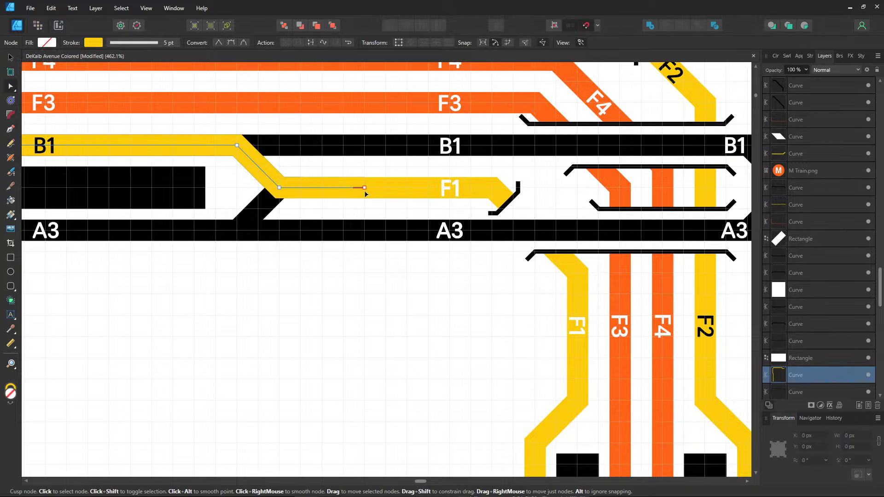
pyautogui.moveTo(366, 194); pyautogui.dragTo(364, 188)
pyautogui.scroll(5, 364, 189)
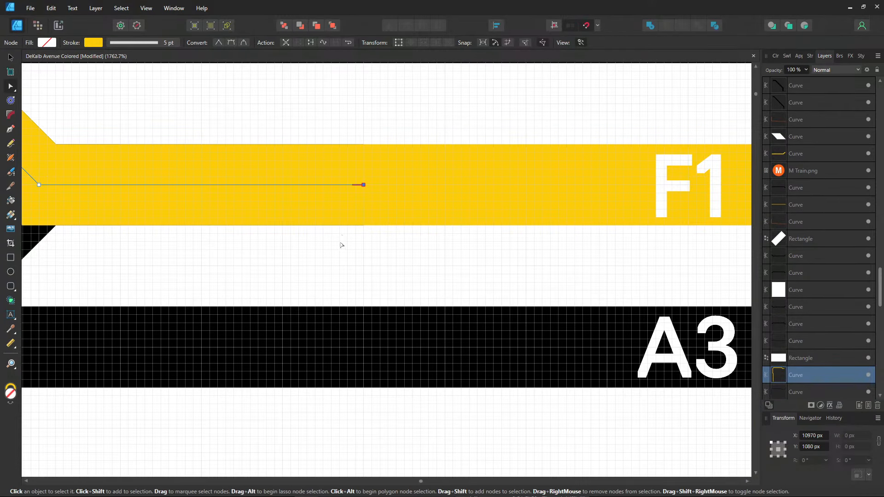
pyautogui.scroll(-5, 476, 281)
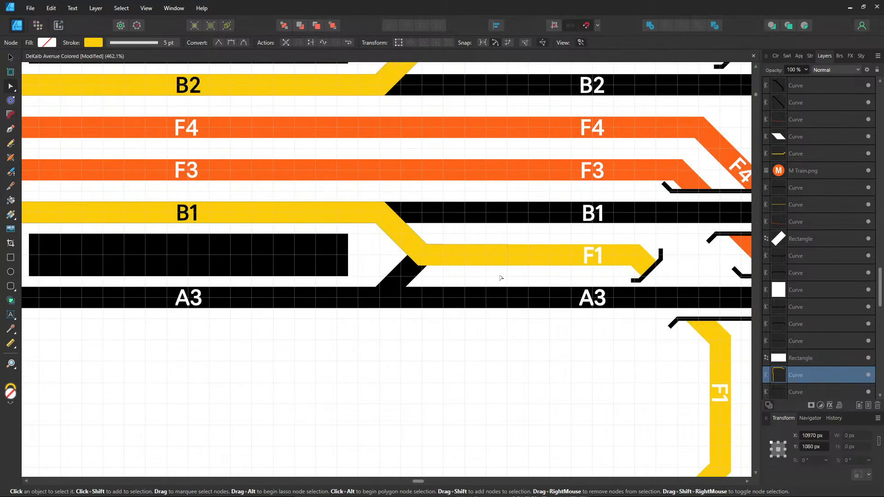
pyautogui.hscroll(4, 374, 250)
pyautogui.scroll(-1, 374, 250)
pyautogui.click(379, 323)
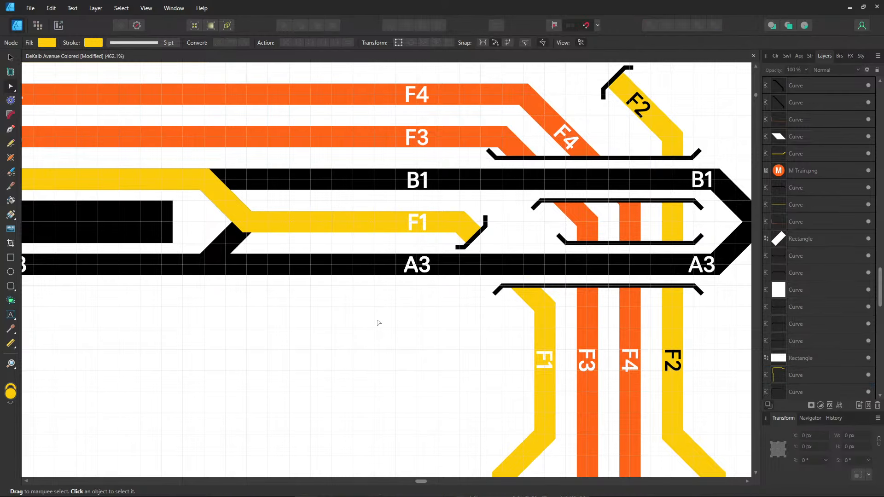
# - Change the three white F1 labels on the horizontal and vertical parts of the yellow F1 track to black
pyautogui.scroll(-3, 379, 322)
pyautogui.scroll(-5, 322, 168)
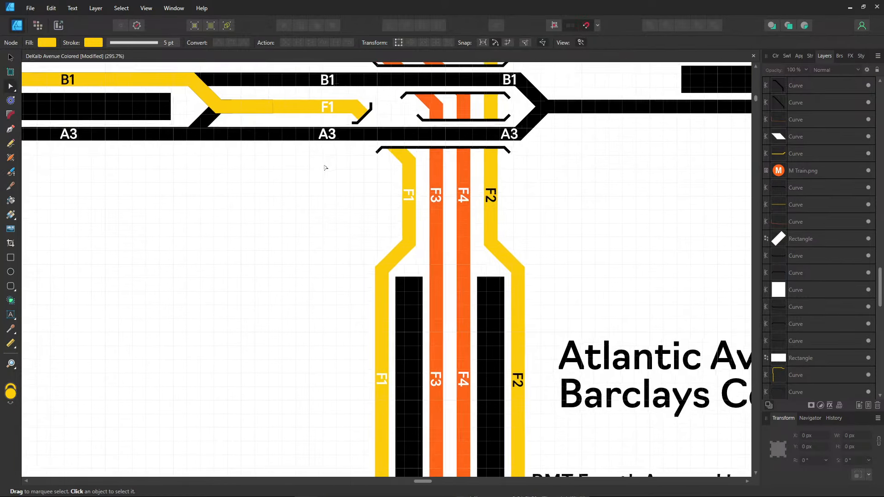
pyautogui.click(10, 58)
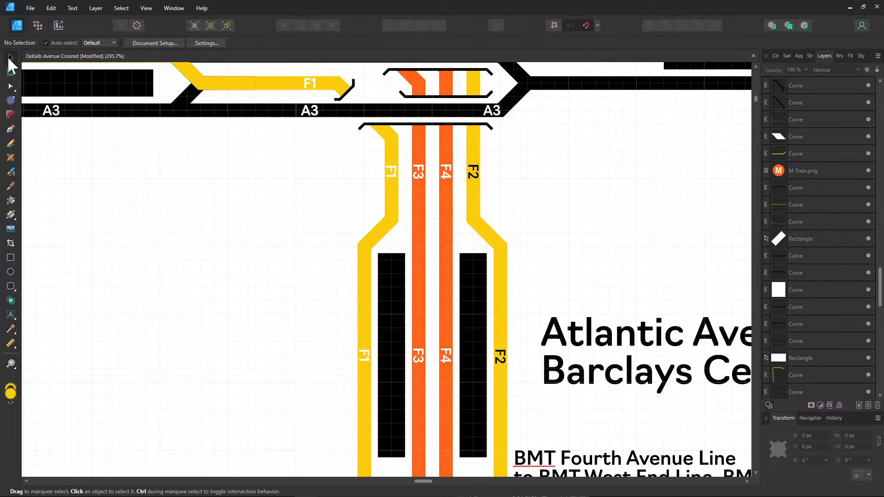
pyautogui.click(312, 84)
pyautogui.click(392, 174)
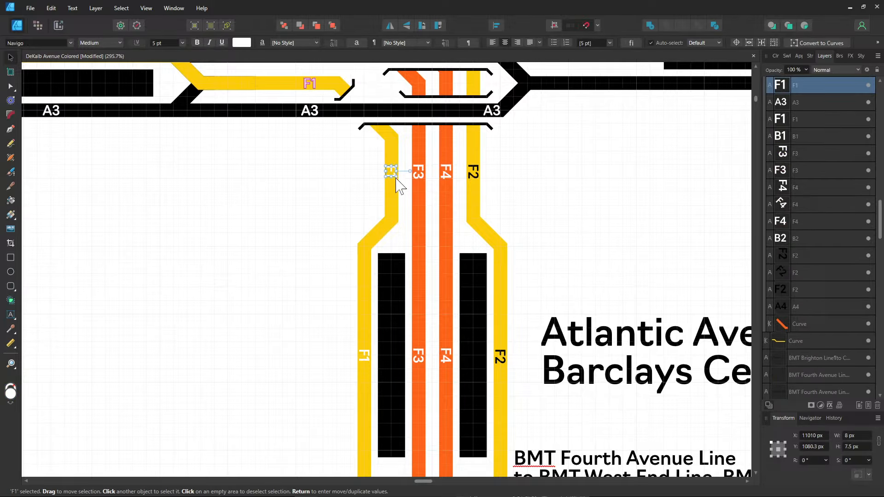
pyautogui.click(366, 356)
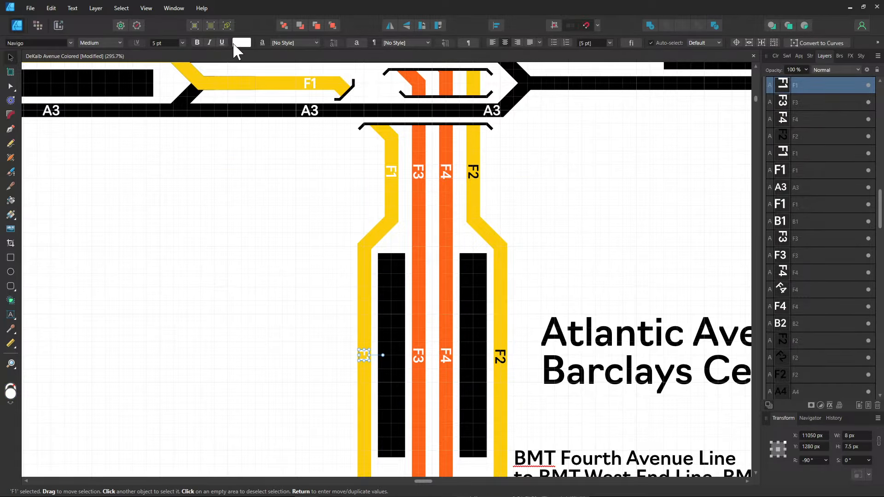
pyautogui.keyDown('shift'); pyautogui.click(392, 174); pyautogui.keyUp('shift')
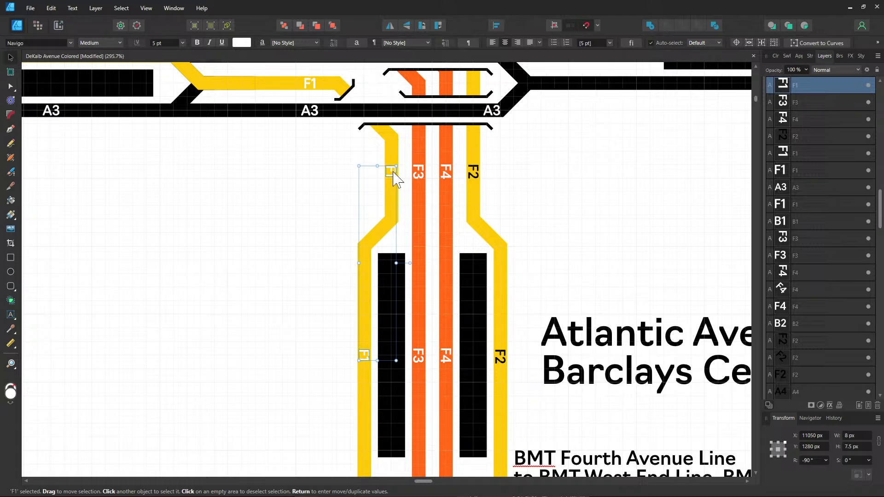
pyautogui.keyDown('shift'); pyautogui.click(307, 85); pyautogui.keyUp('shift')
pyautogui.click(242, 43)
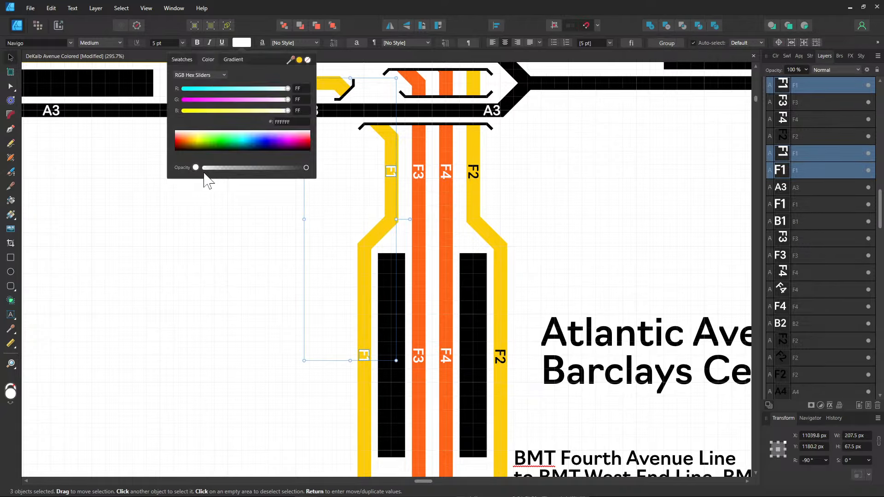
pyautogui.moveTo(207, 136); pyautogui.dragTo(203, 173)
pyautogui.click(294, 291)
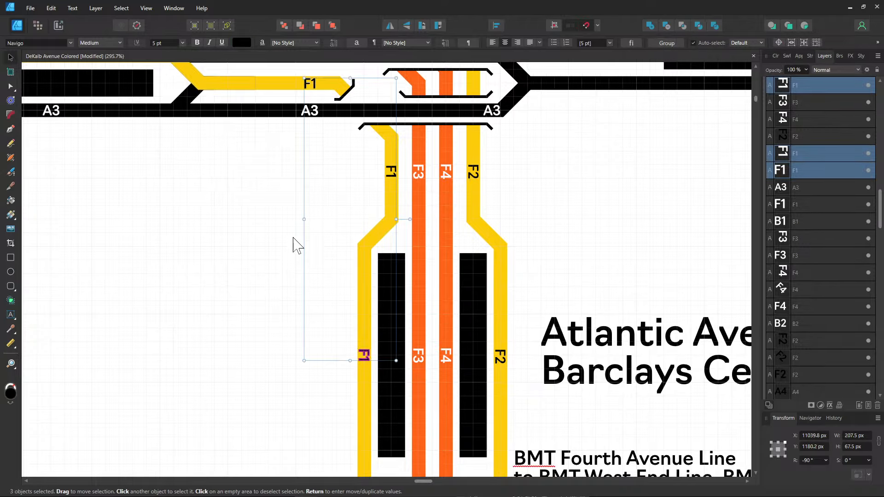
pyautogui.click(292, 168)
# - Extend the yellow H2-to-F4 connector with the Pen tool along the F4 track and down its diagonal to the start of the vertical section
pyautogui.moveTo(247, 295); pyautogui.dragTo(289, 281)
pyautogui.moveTo(280, 225); pyautogui.dragTo(319, 368)
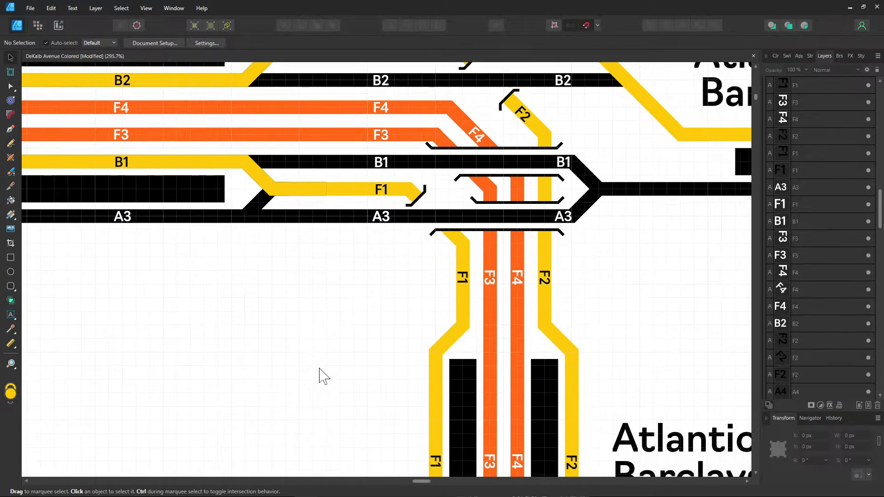
pyautogui.moveTo(323, 283); pyautogui.dragTo(401, 327)
pyautogui.moveTo(275, 304); pyautogui.dragTo(267, 336)
pyautogui.hscroll(-10, 276, 336)
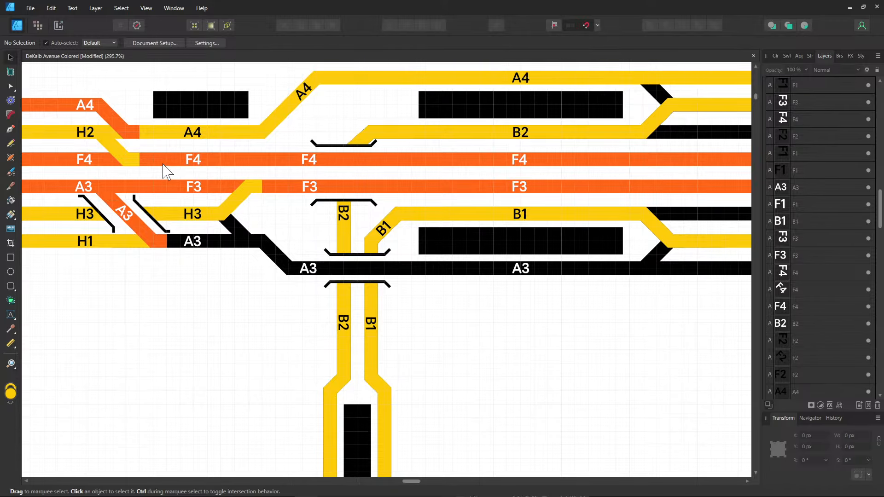
pyautogui.scroll(1, 166, 173)
pyautogui.rightClick(11, 87)
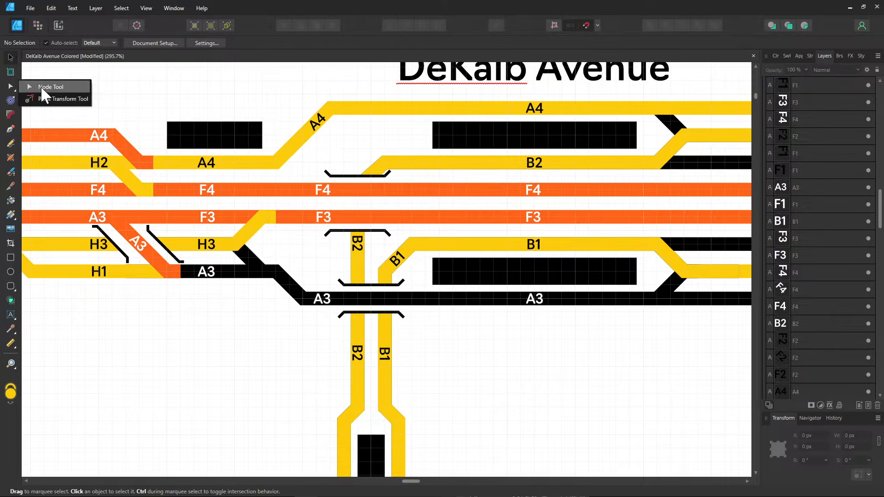
pyautogui.click(11, 129)
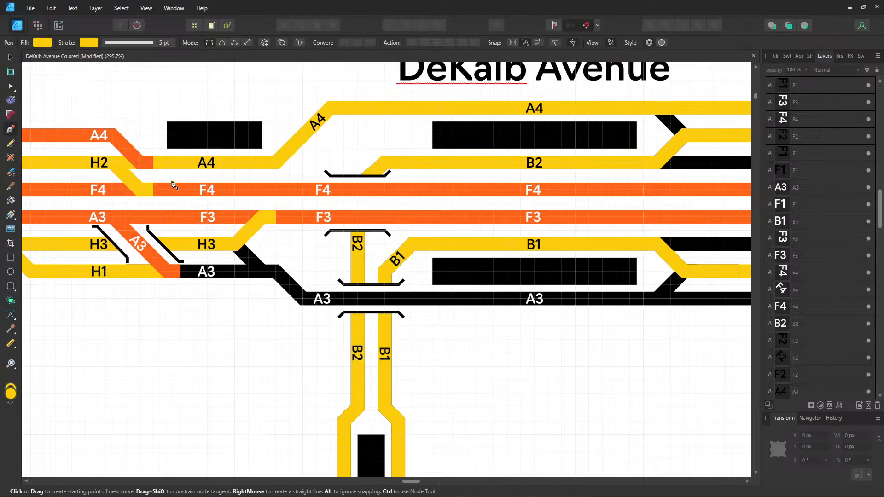
pyautogui.press('ctrl')
pyautogui.keyDown('ctrl'); pyautogui.click(154, 193); pyautogui.keyUp('ctrl')
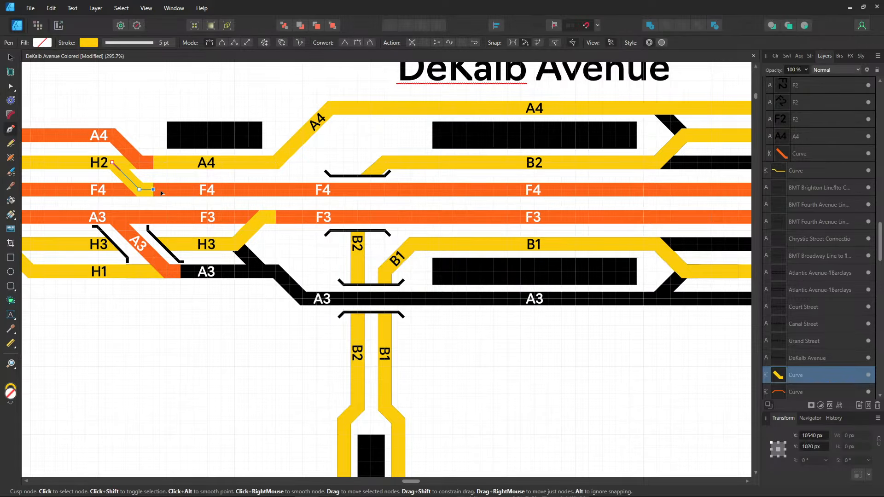
pyautogui.moveTo(550, 196); pyautogui.dragTo(190, 194)
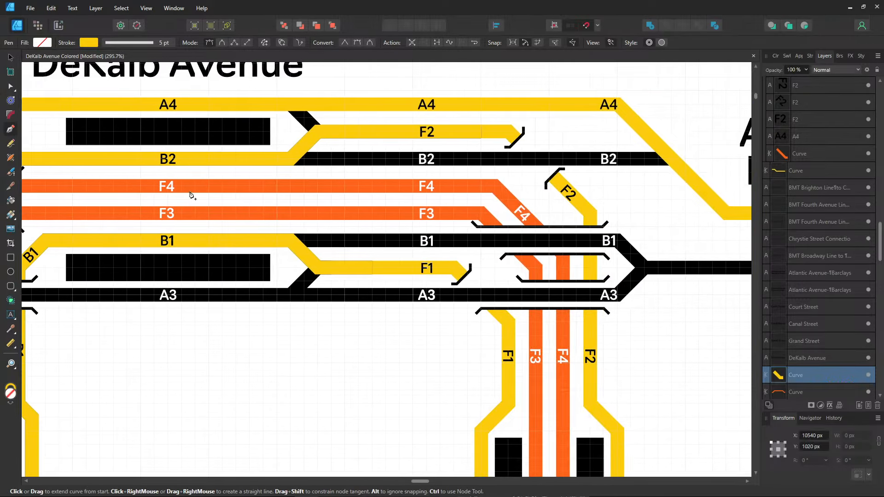
pyautogui.click(496, 186)
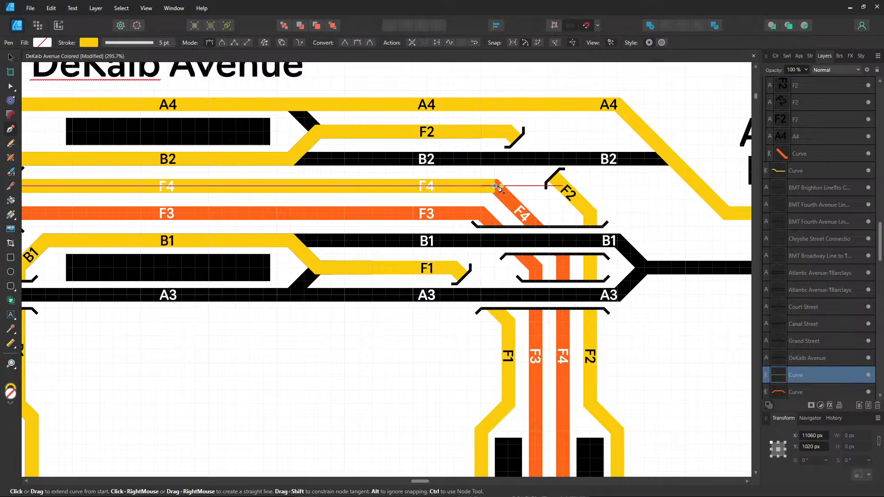
pyautogui.click(563, 255)
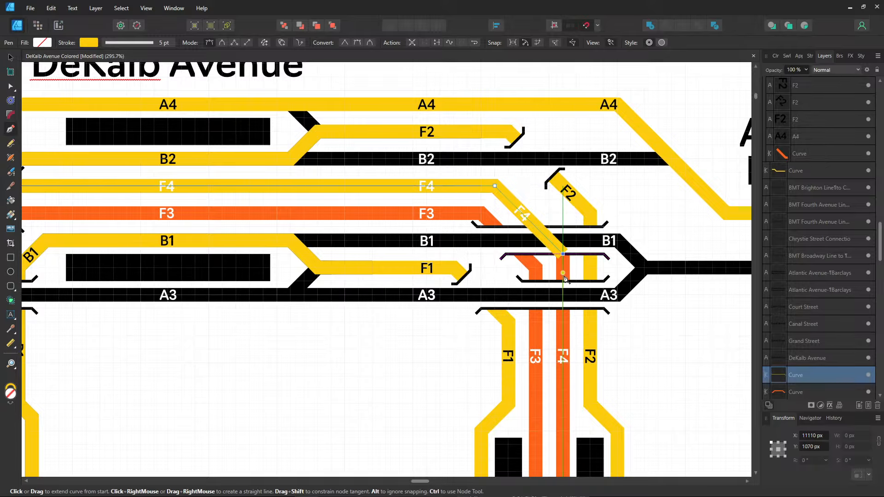
pyautogui.scroll(-4, 535, 232)
pyautogui.scroll(4, 535, 232)
pyautogui.scroll(-5, 506, 366)
pyautogui.hscroll(1, 506, 366)
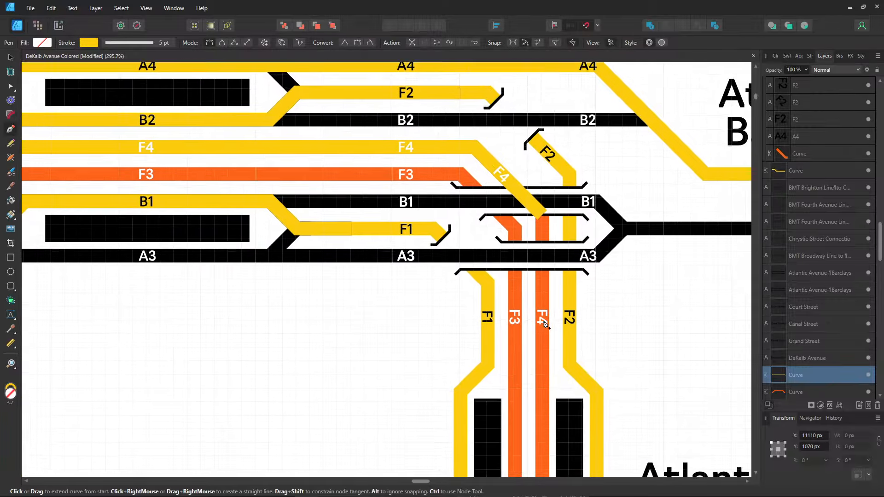
pyautogui.scroll(4, 507, 366)
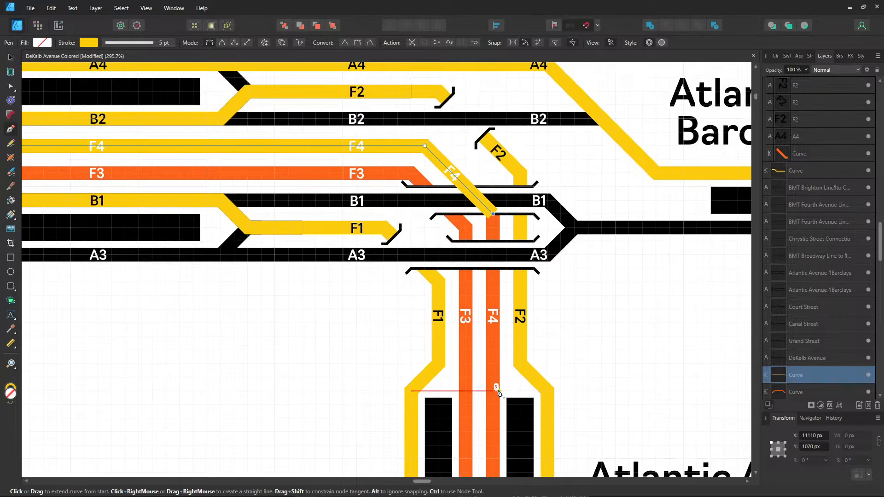
pyautogui.scroll(-5, 506, 366)
pyautogui.hscroll(1, 506, 366)
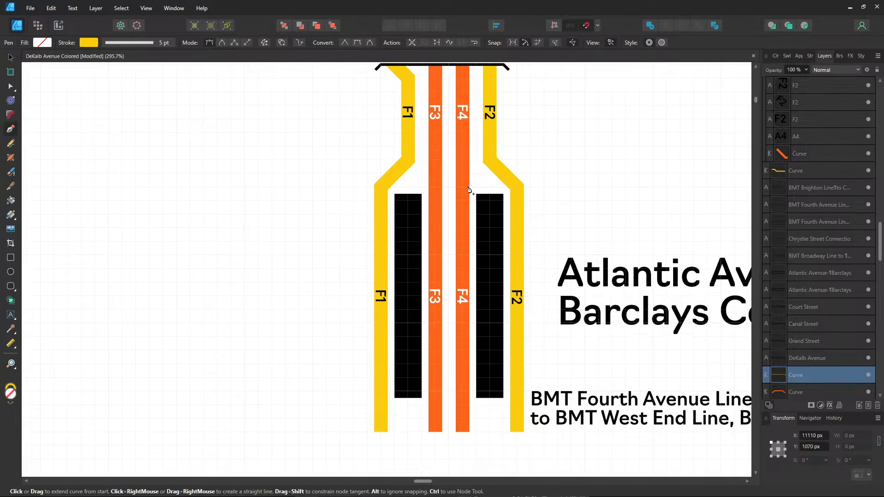
# - Extend the yellow F4 curve straight down to the lower end of the F4 track at Atlantic Avenue-Barclays Center
pyautogui.click(459, 431)
pyautogui.scroll(3, 290, 305)
pyautogui.hscroll(-2, 290, 305)
pyautogui.scroll(2, 290, 305)
pyautogui.hscroll(-3, 290, 304)
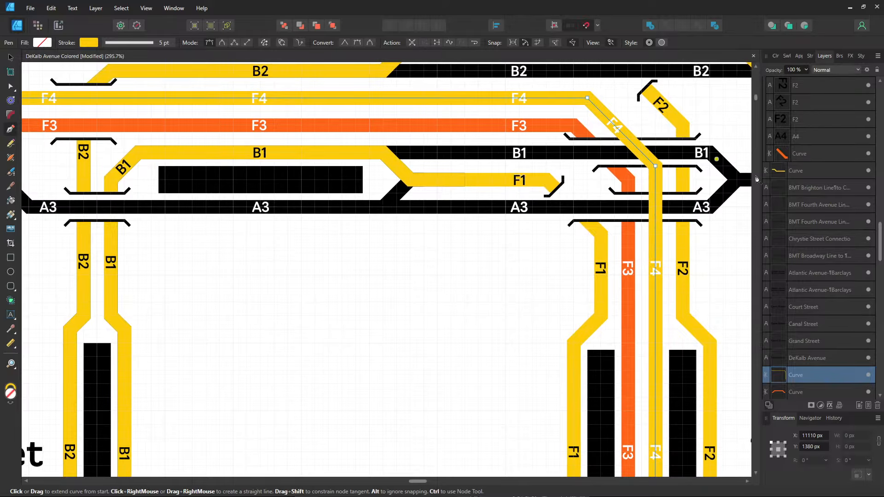
# - Move the new yellow F4 curve down the layer order so it runs beneath the crossing B1 and A3 tracks and bridge outlines
pyautogui.scroll(-2, 850, 295)
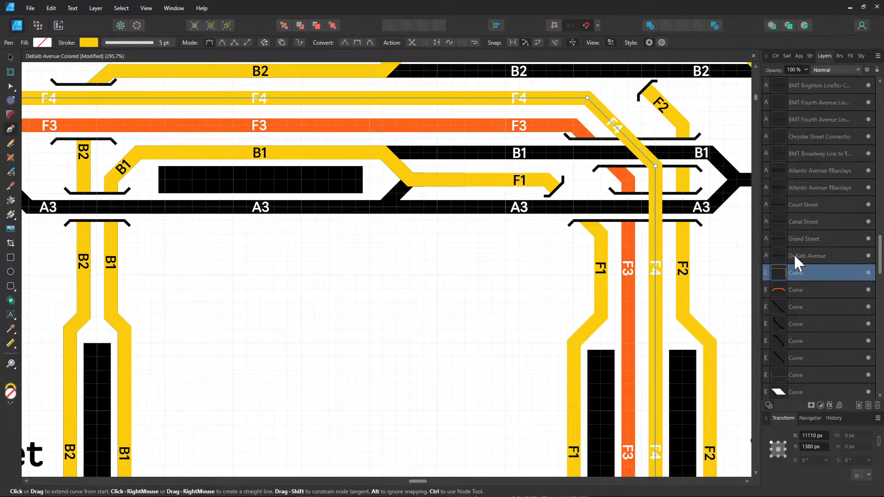
pyautogui.scroll(-2, 804, 262)
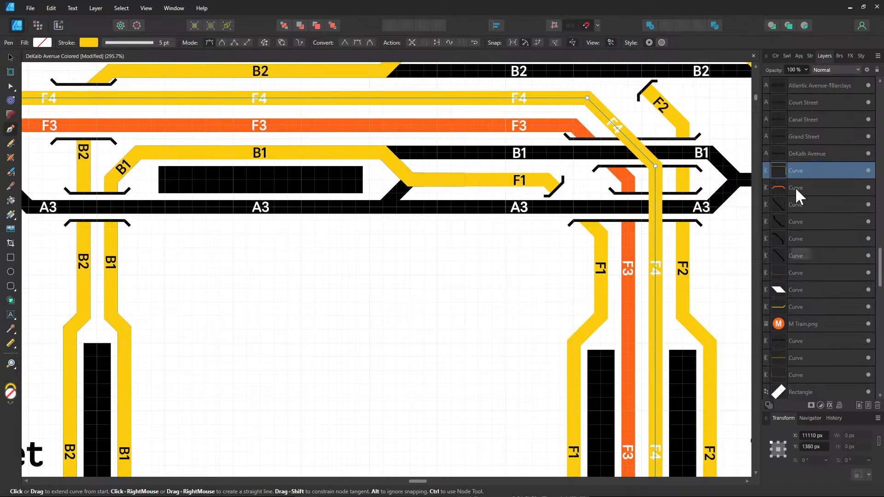
pyautogui.moveTo(793, 175); pyautogui.dragTo(811, 308)
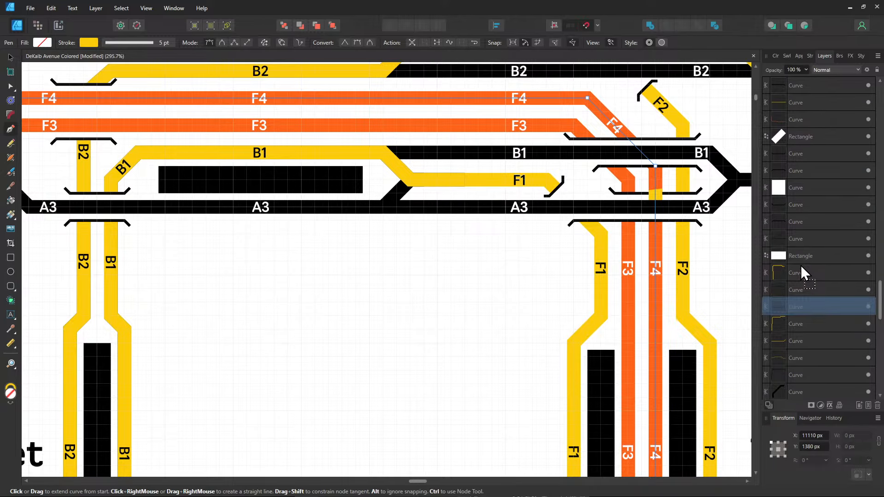
pyautogui.moveTo(800, 266); pyautogui.dragTo(805, 264)
pyautogui.scroll(-1, 800, 265)
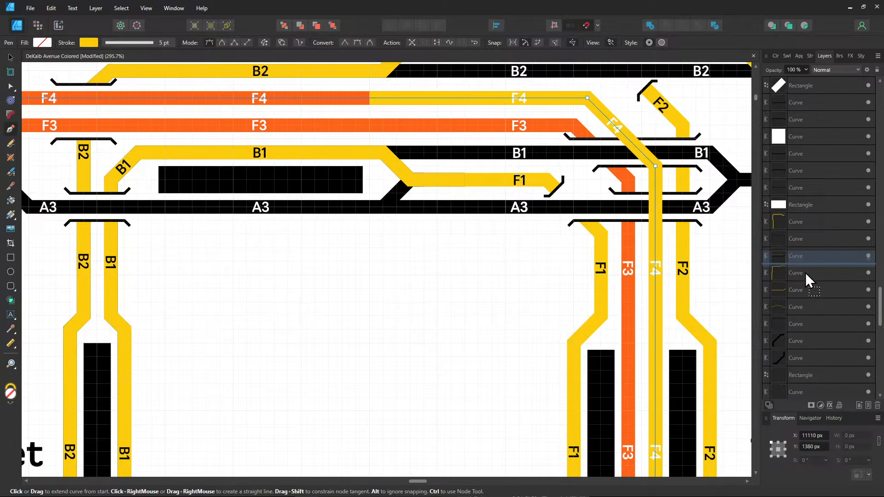
pyautogui.moveTo(805, 273); pyautogui.dragTo(805, 272)
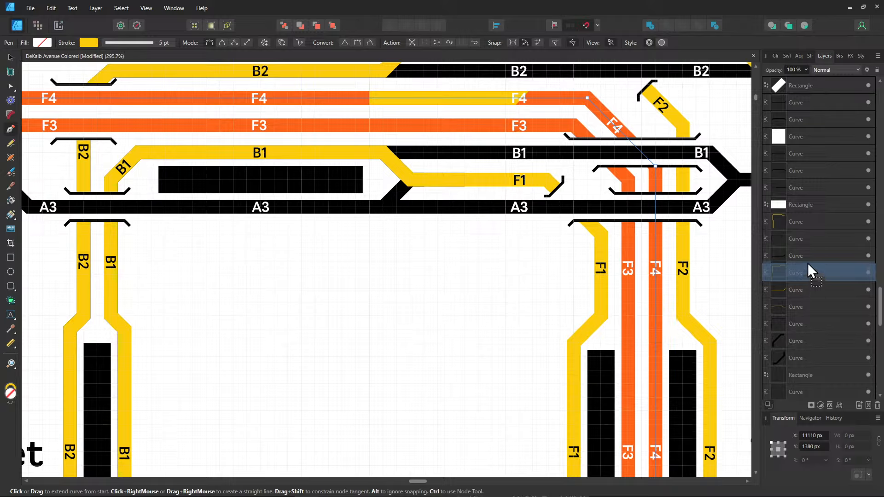
pyautogui.moveTo(807, 261); pyautogui.dragTo(808, 261)
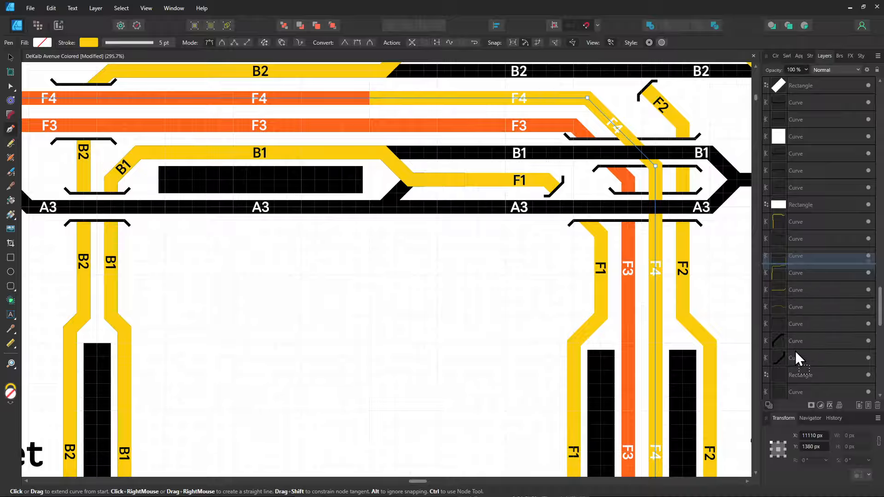
pyautogui.scroll(-1, 794, 361)
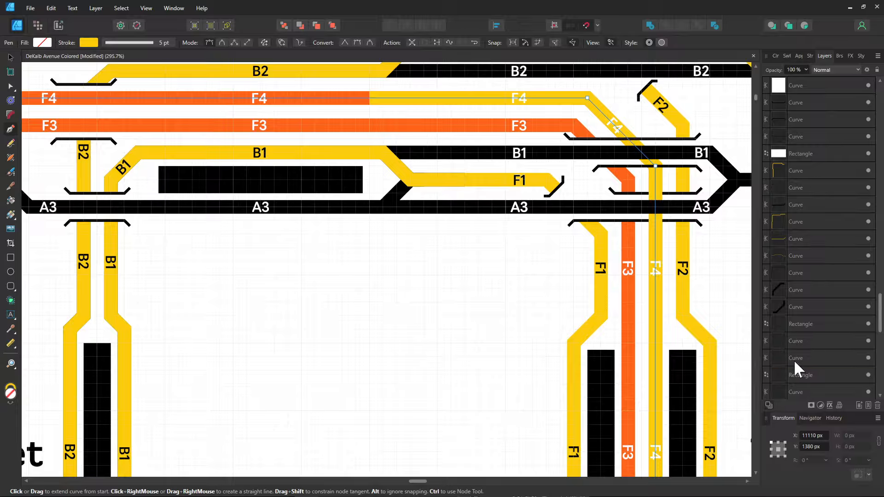
pyautogui.scroll(-1, 793, 360)
pyautogui.click(793, 360)
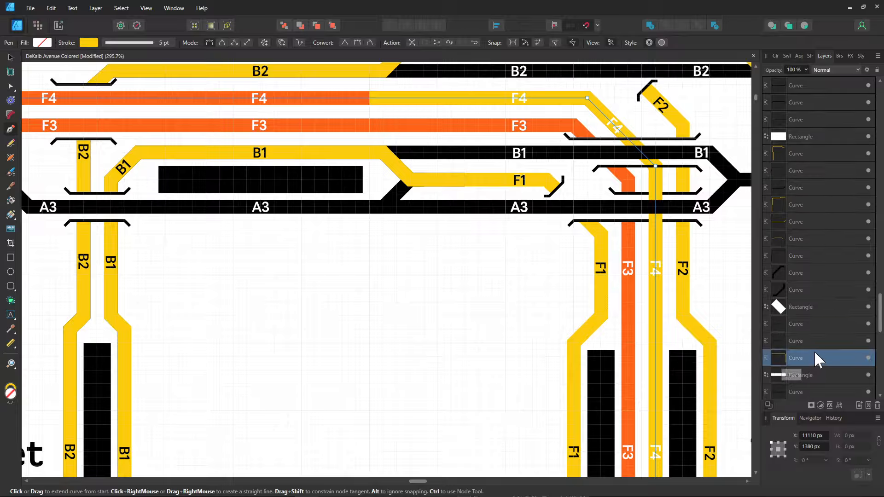
pyautogui.scroll(-3, 814, 359)
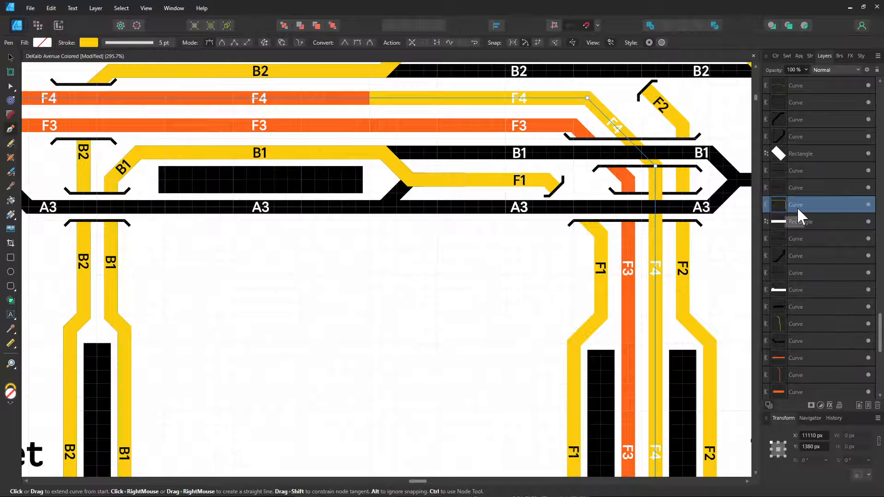
pyautogui.moveTo(799, 210); pyautogui.dragTo(797, 311)
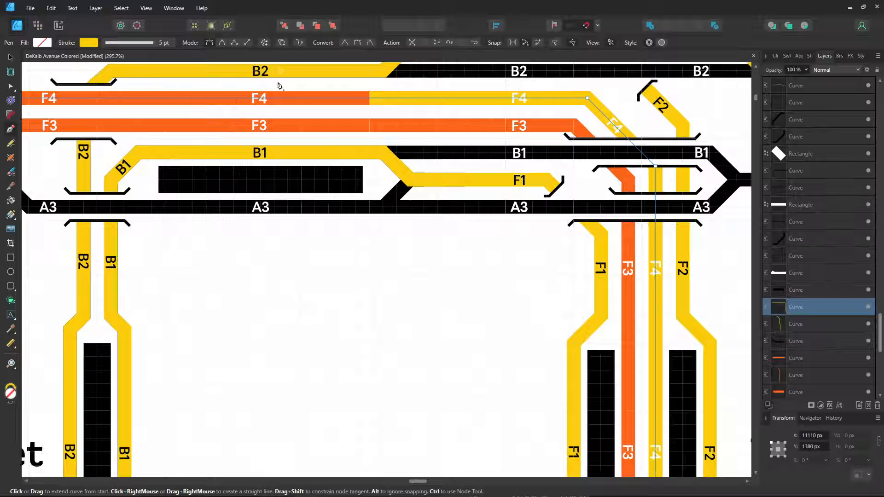
# - Try moving the orange F4 curve beneath the yellow F4 curve in the layer order, and undo the reordering
pyautogui.click(10, 57)
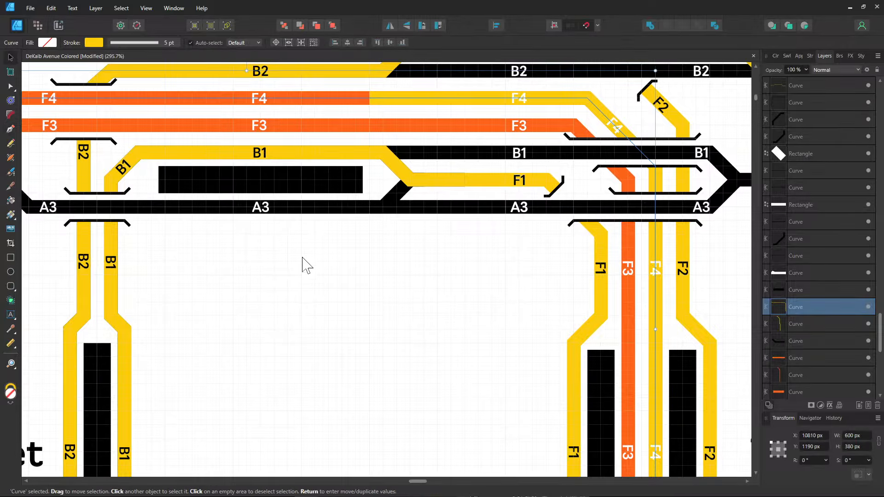
pyautogui.moveTo(306, 296); pyautogui.dragTo(554, 343)
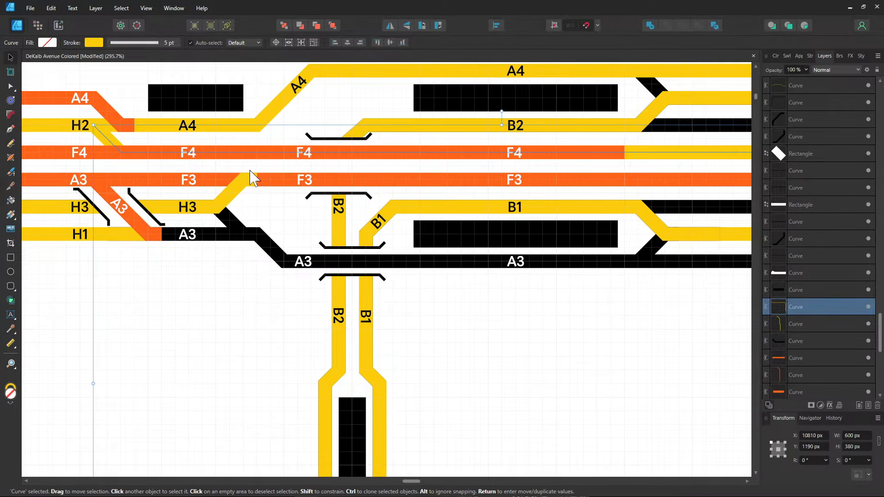
pyautogui.click(243, 155)
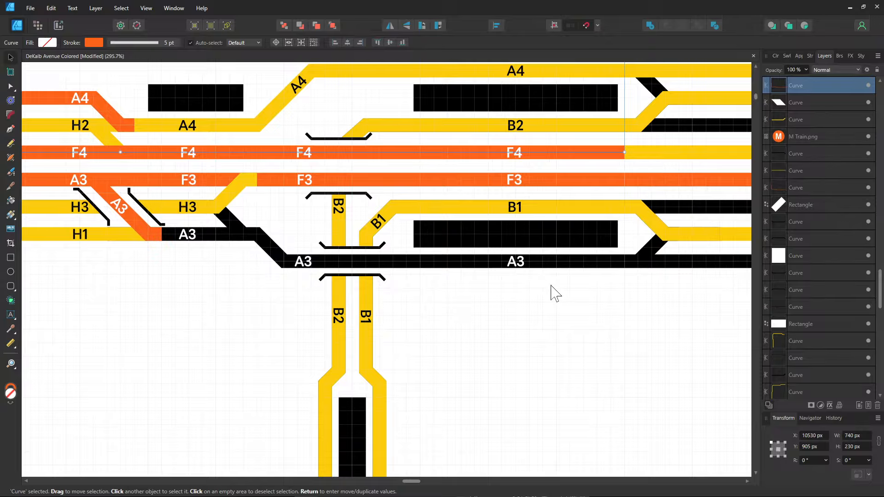
pyautogui.hscroll(2, 553, 293)
pyautogui.moveTo(799, 85); pyautogui.dragTo(815, 284)
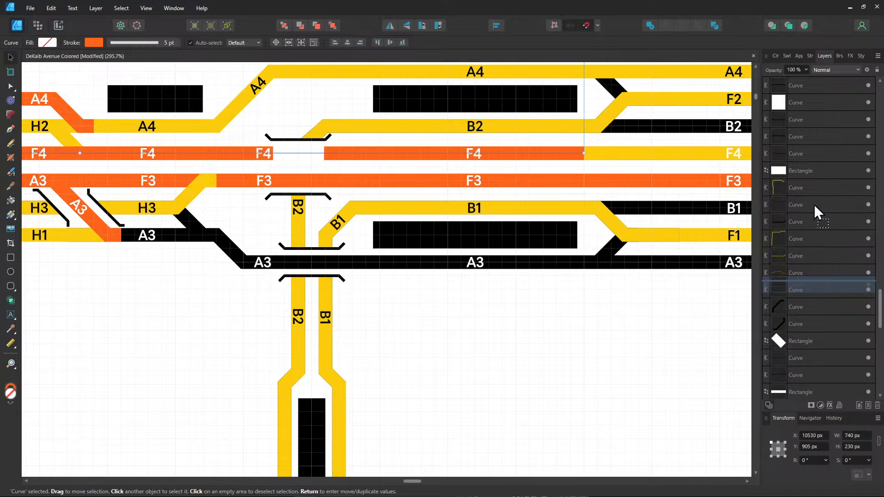
pyautogui.moveTo(814, 205); pyautogui.dragTo(814, 204)
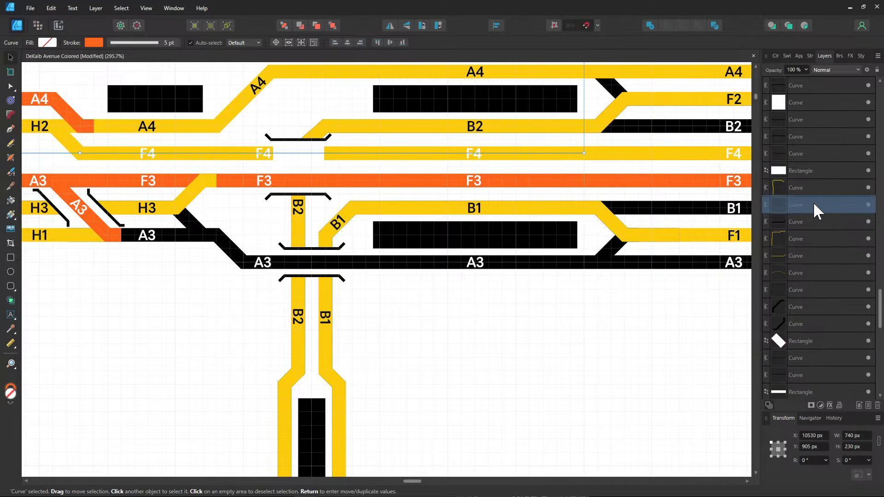
pyautogui.hotkey('ctrl', 'z')
pyautogui.hotkey('ctrl', 'z')
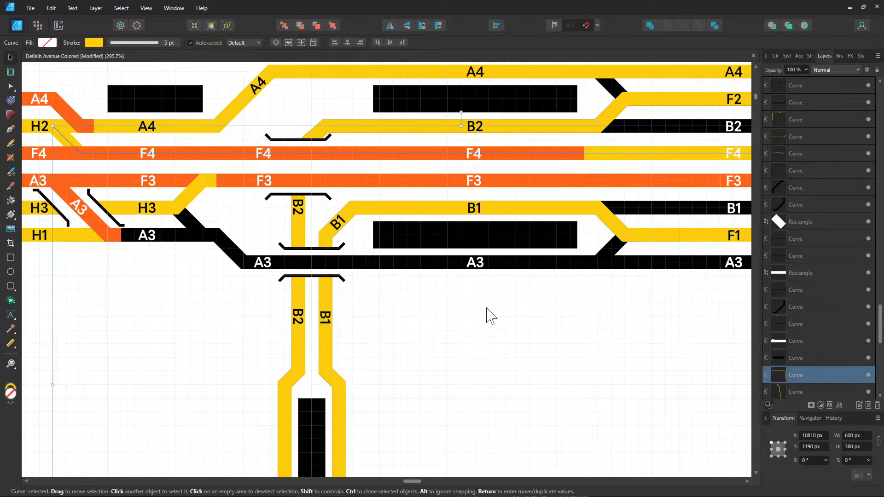
# - Break the yellow F4 curve at the node just past the H2 crossover, at X 10540 px
pyautogui.moveTo(491, 316); pyautogui.dragTo(601, 357)
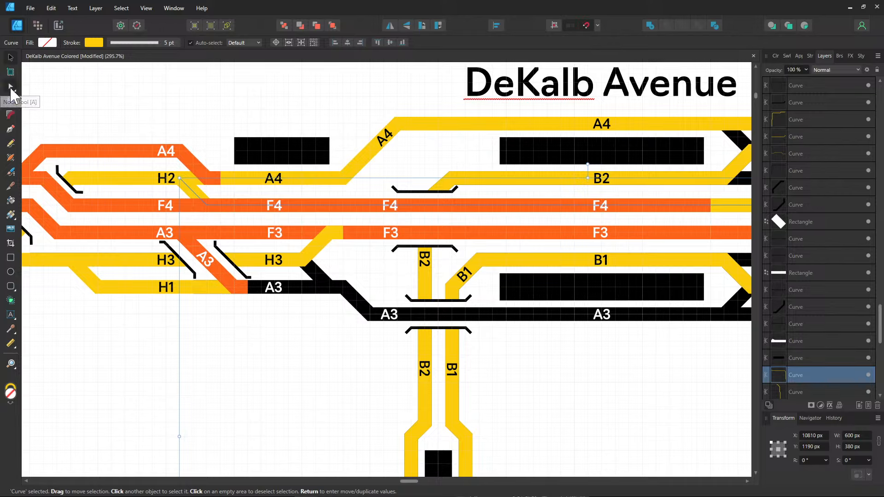
pyautogui.click(10, 89)
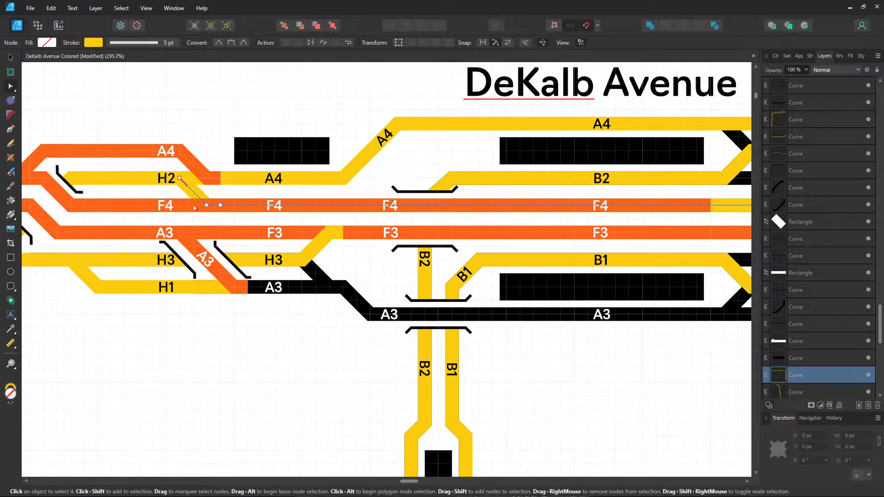
pyautogui.rightClick(221, 207)
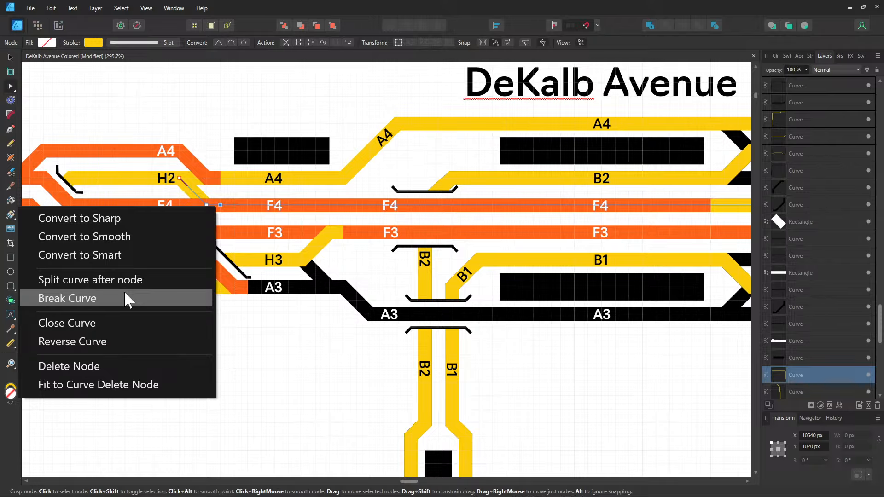
pyautogui.click(123, 298)
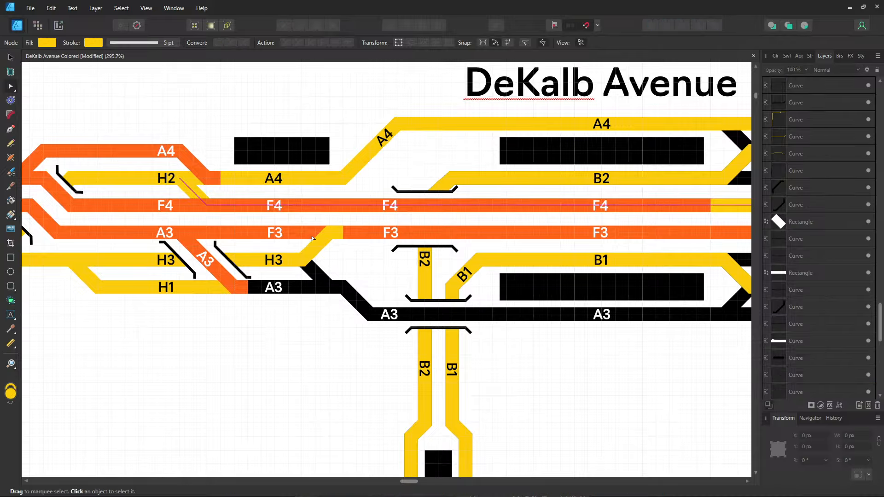
# - Break the orange F4 curve at its node below the start of the small black platform, at X 10550 px
pyautogui.click(342, 219)
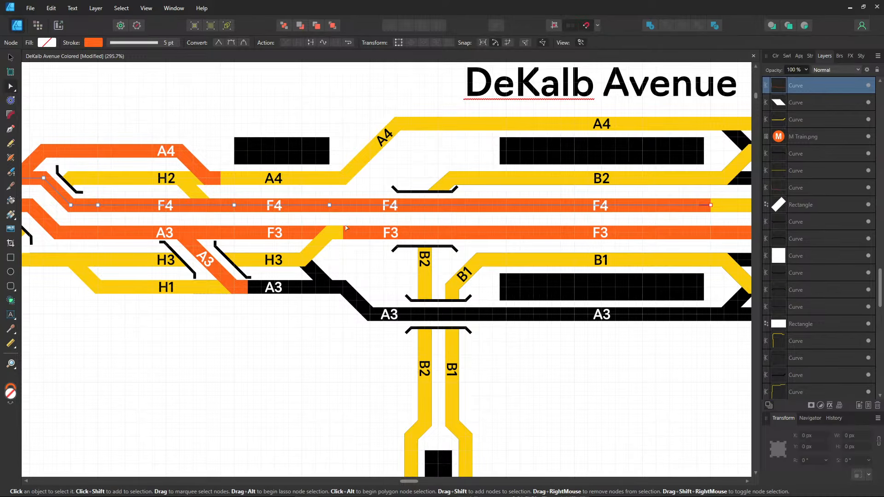
pyautogui.click(11, 57)
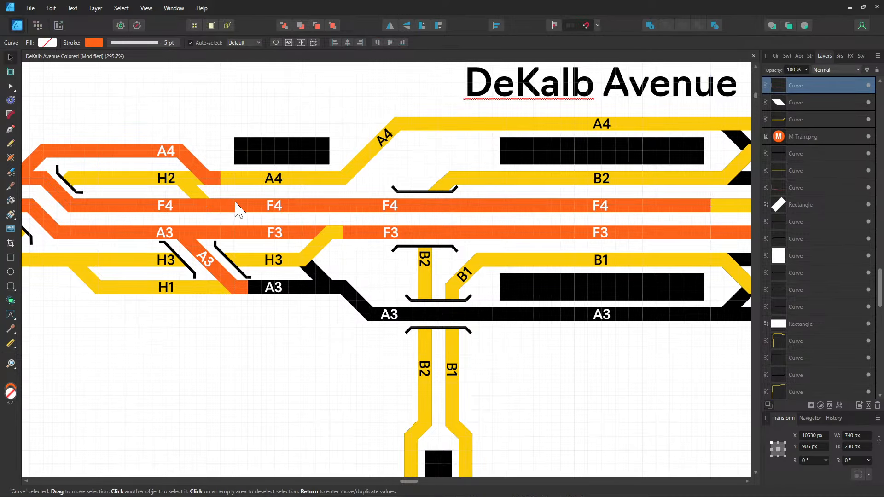
pyautogui.click(249, 211)
pyautogui.doubleClick(243, 210)
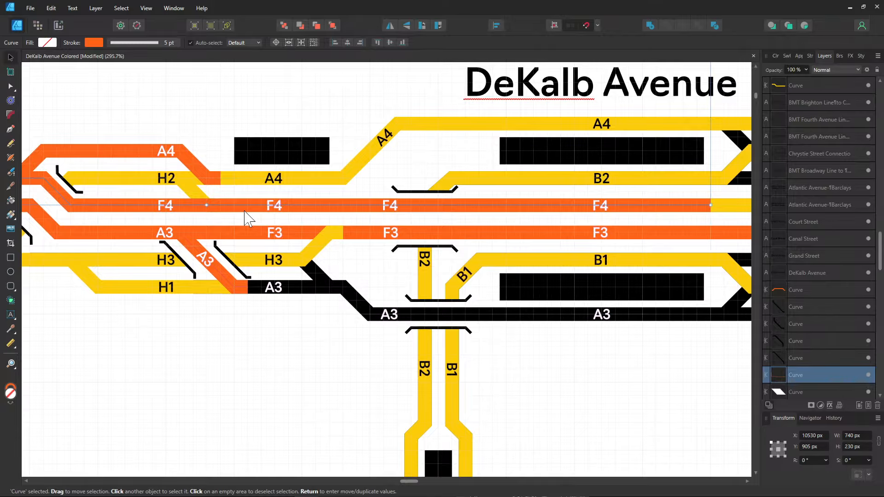
pyautogui.click(11, 86)
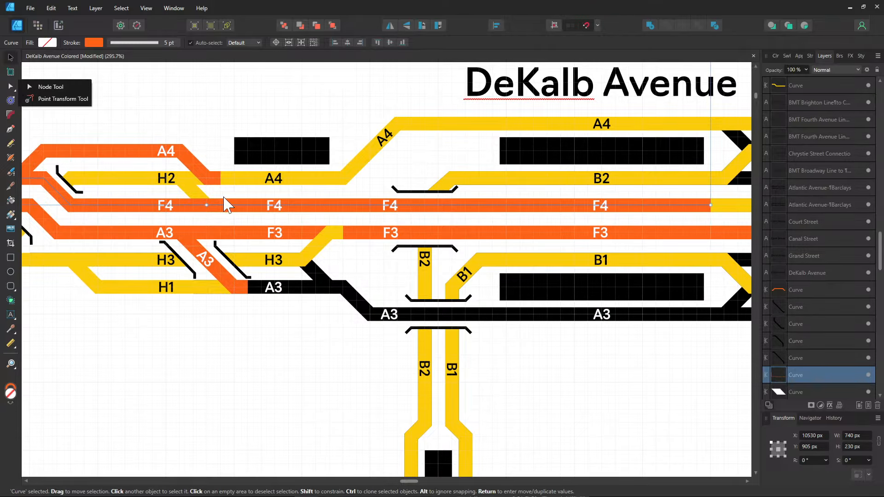
pyautogui.click(51, 92)
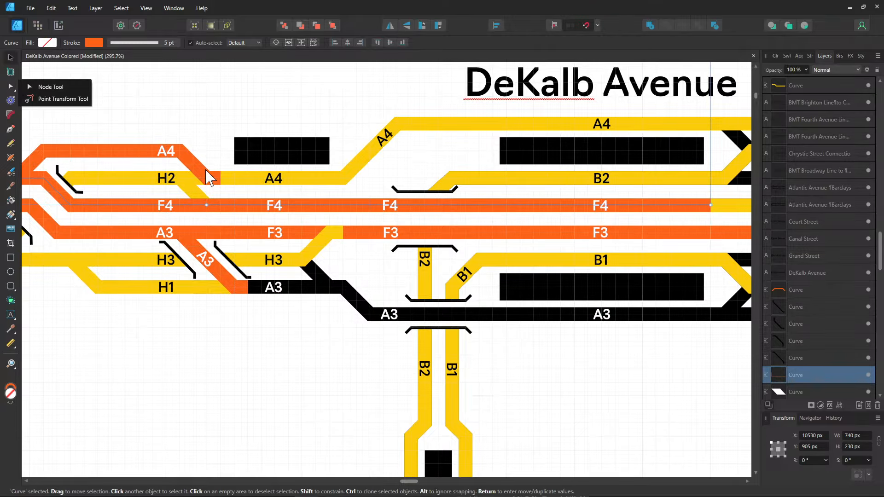
pyautogui.rightClick(235, 205)
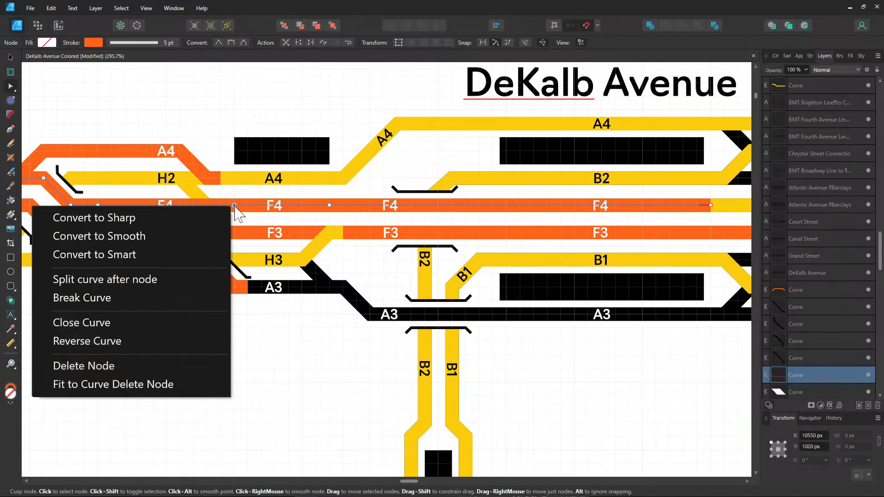
pyautogui.click(117, 298)
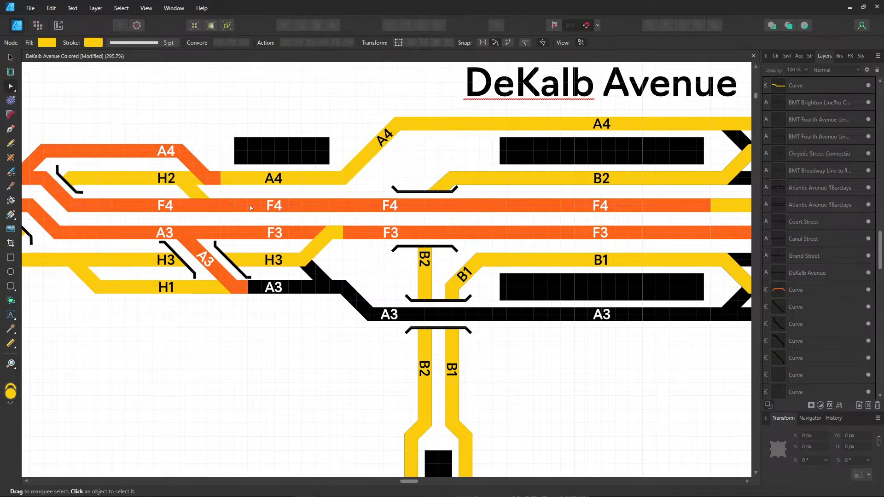
# - Give the separated orange F4 segment through DeKalb Avenue a dashed line style
pyautogui.click(251, 208)
pyautogui.hscroll(3, 406, 291)
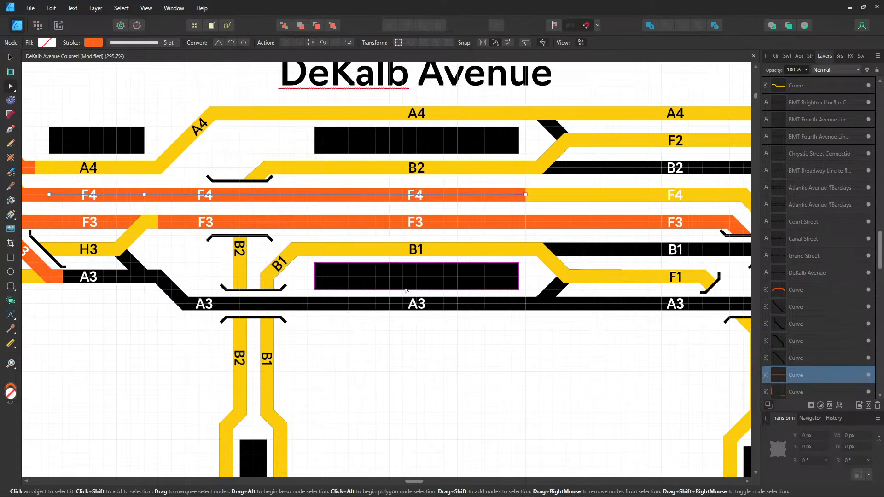
pyautogui.hscroll(-2, 286, 261)
pyautogui.scroll(1, 286, 261)
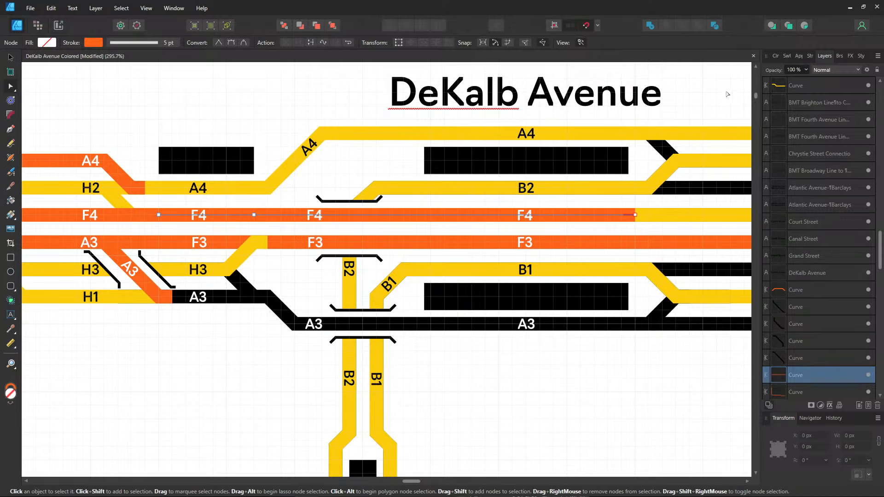
pyautogui.click(810, 55)
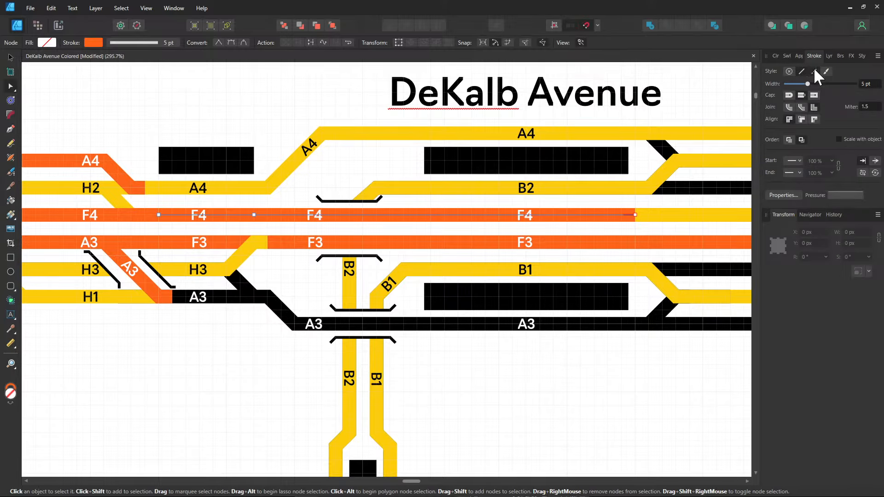
pyautogui.click(814, 71)
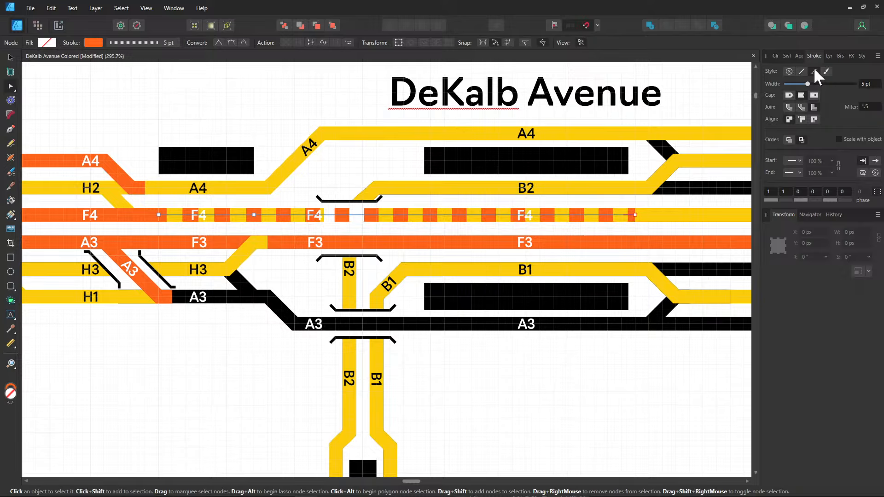
# - Try a dashed line style on the yellow F4 curve, and restore its solid line style
pyautogui.click(675, 217)
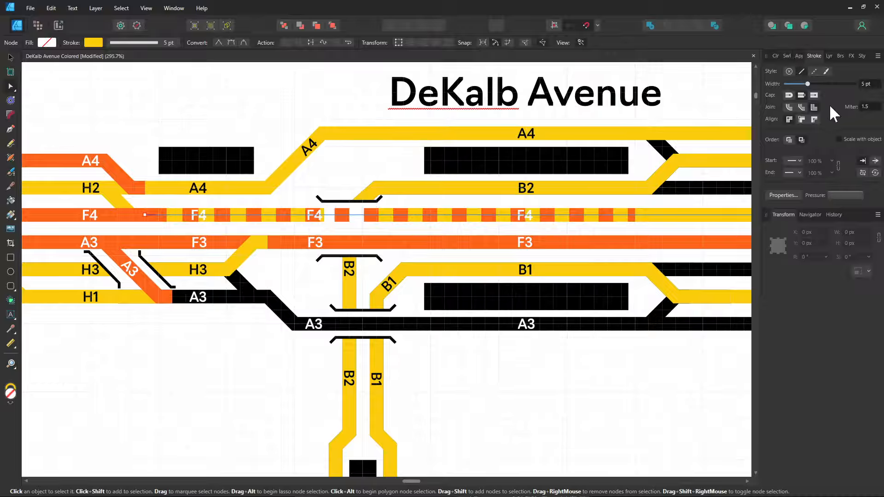
pyautogui.click(813, 70)
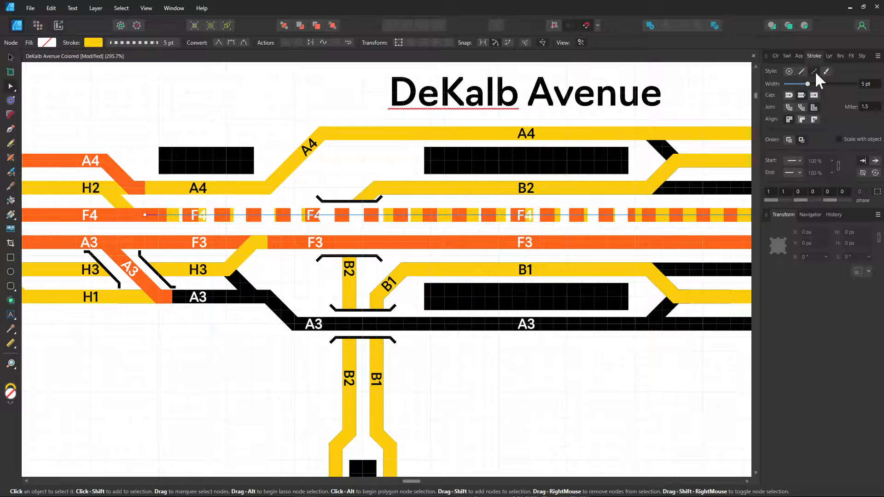
pyautogui.click(801, 71)
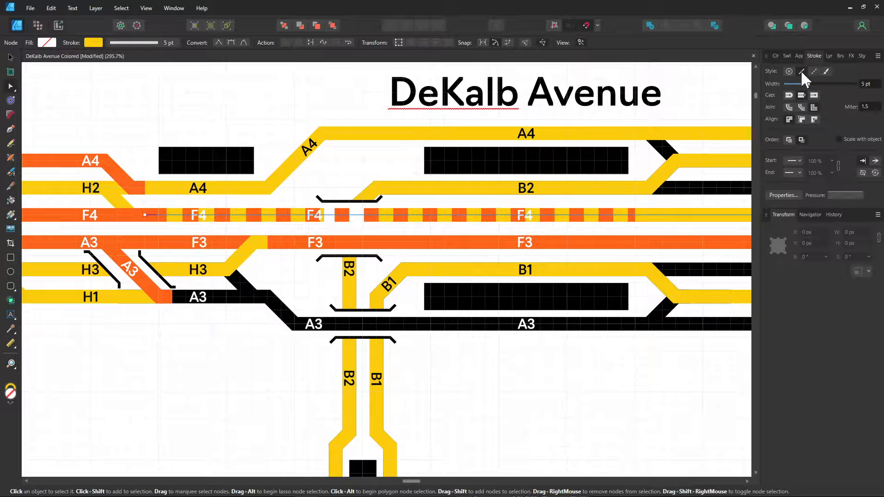
pyautogui.click(412, 342)
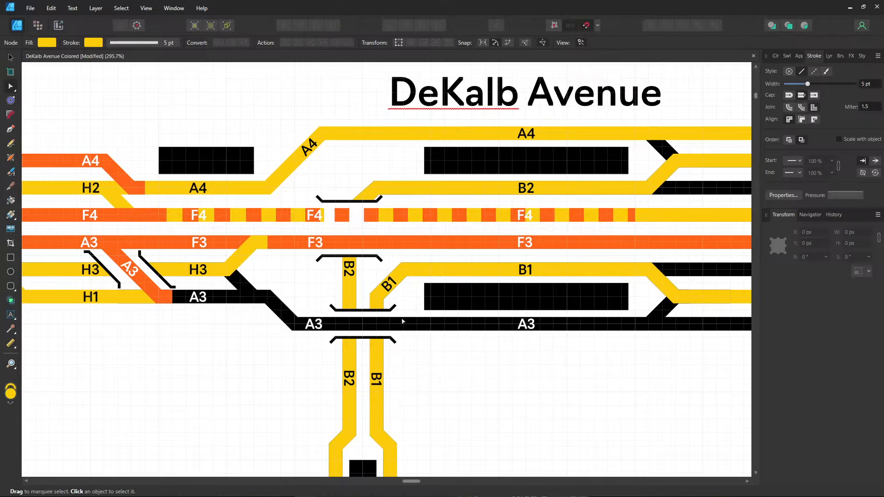
pyautogui.click(192, 219)
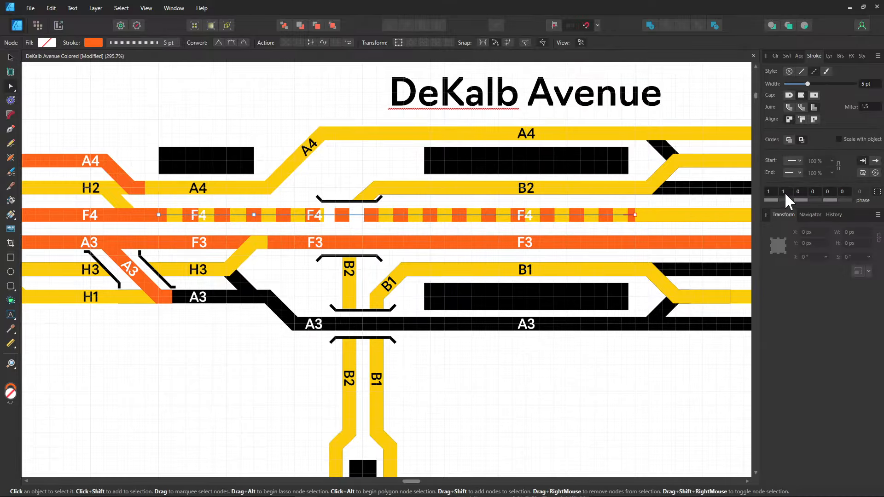
pyautogui.click(666, 215)
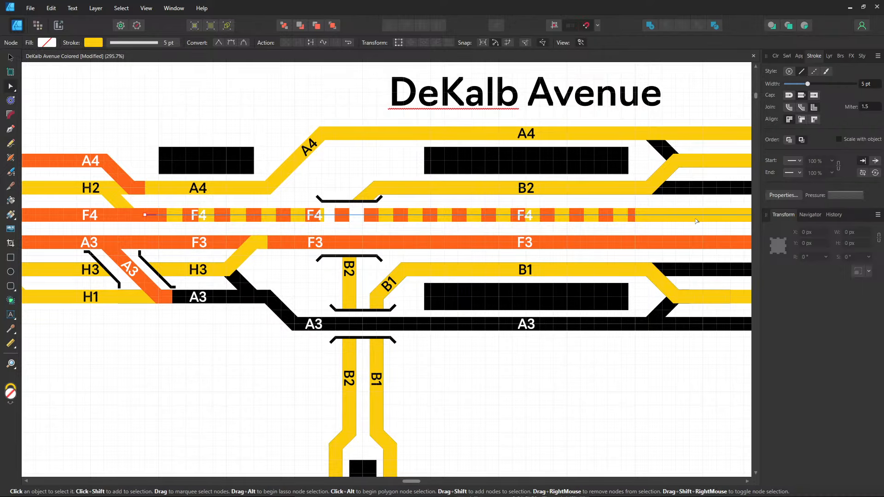
pyautogui.click(610, 364)
# - Break the yellow F4 curve at its node at X 10900 px, Y 1020 px, and give the segment leading to Atlantic Avenue a dashed line style
pyautogui.hscroll(8, 610, 363)
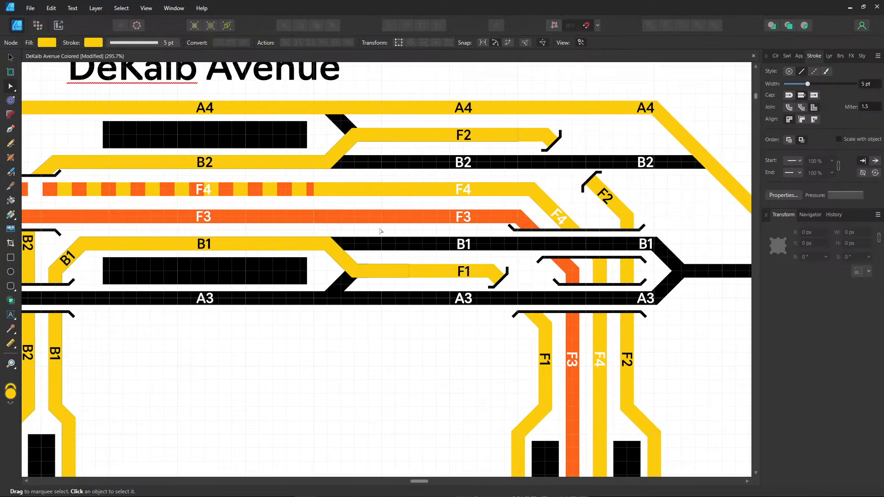
pyautogui.click(392, 193)
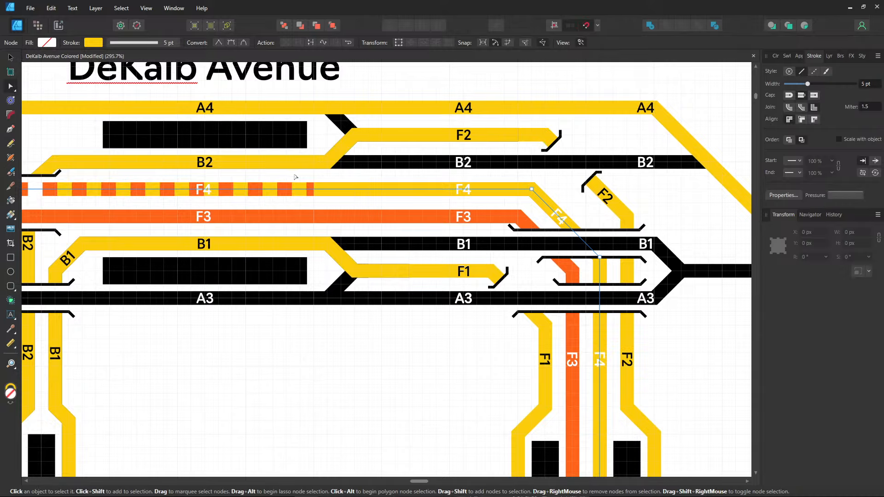
pyautogui.click(314, 189)
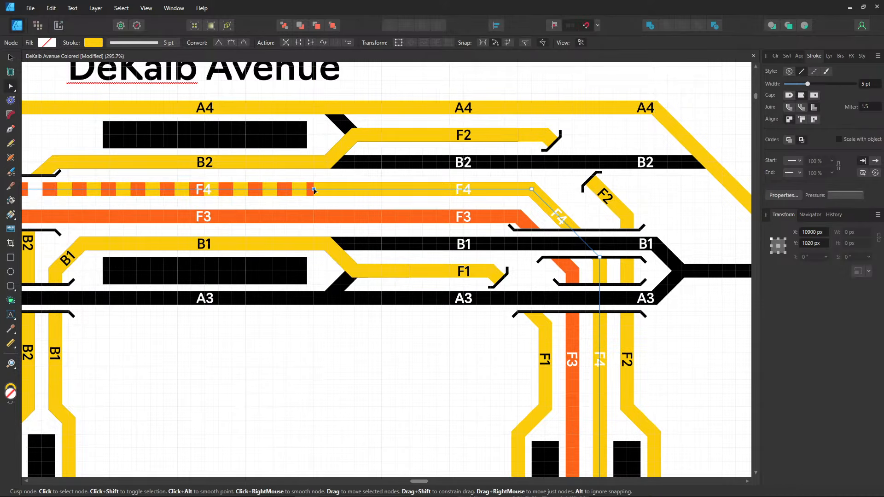
pyautogui.rightClick(313, 189)
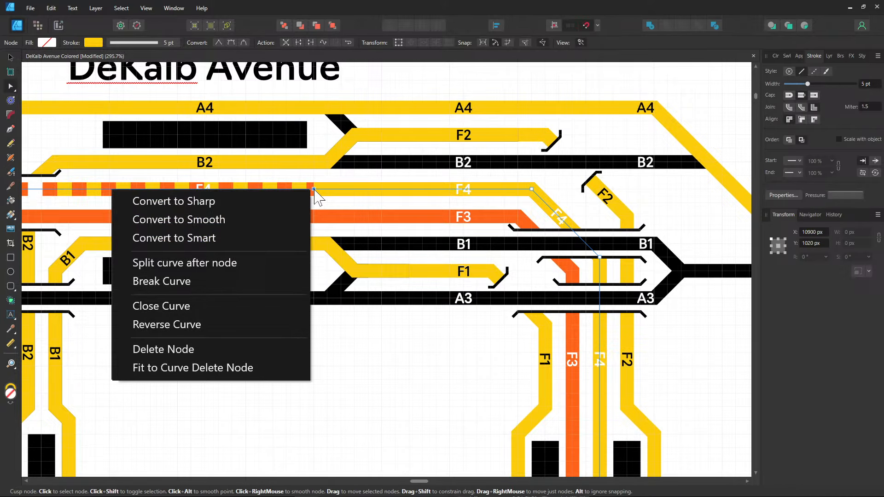
pyautogui.click(237, 285)
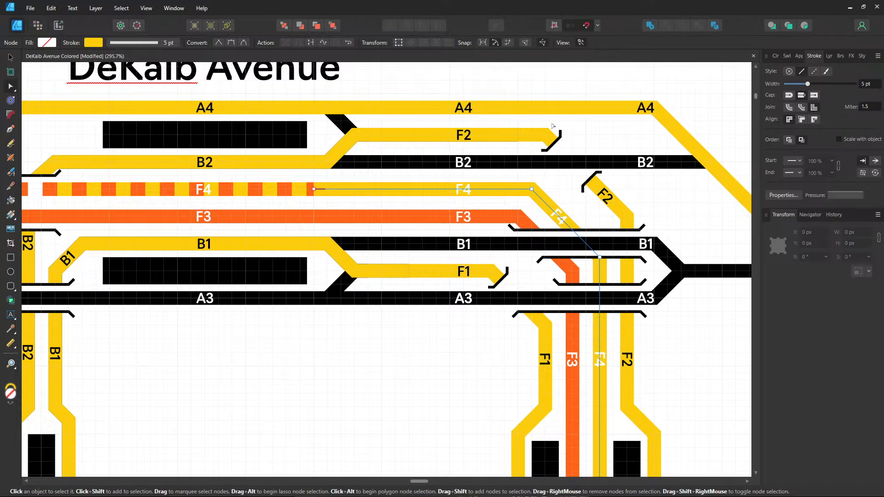
pyautogui.click(814, 71)
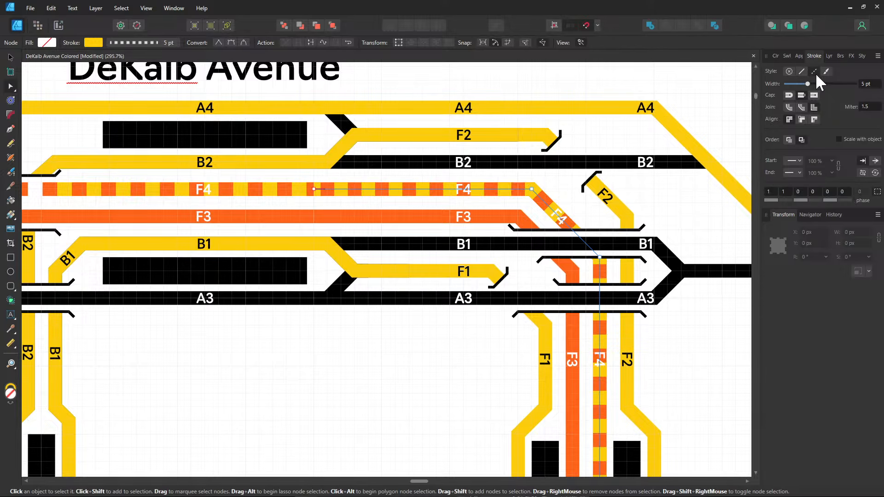
pyautogui.click(358, 356)
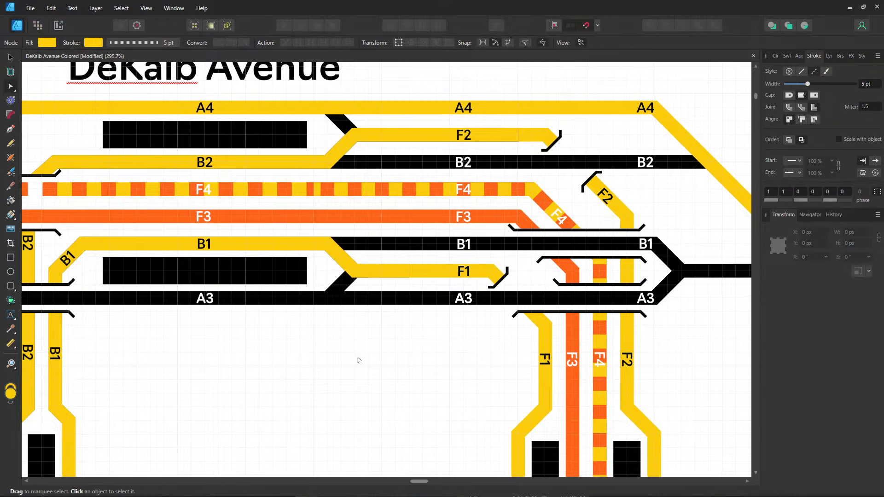
# - Examine the dashed F4 track from the Atlantic Avenue platforms back through DeKalb Avenue, including the gap beside the B2 crossing
pyautogui.scroll(-5, 438, 387)
pyautogui.hscroll(2, 438, 386)
pyautogui.scroll(5, 377, 247)
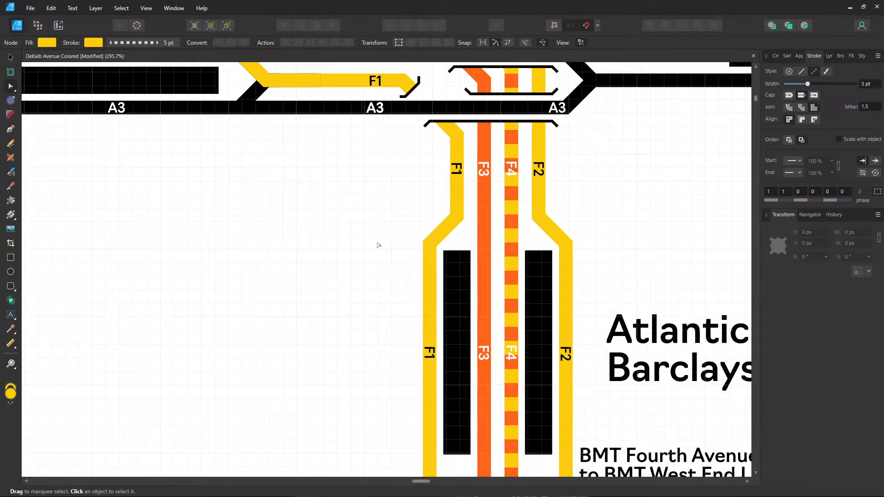
pyautogui.hscroll(-2, 410, 350)
pyautogui.hscroll(1, 462, 360)
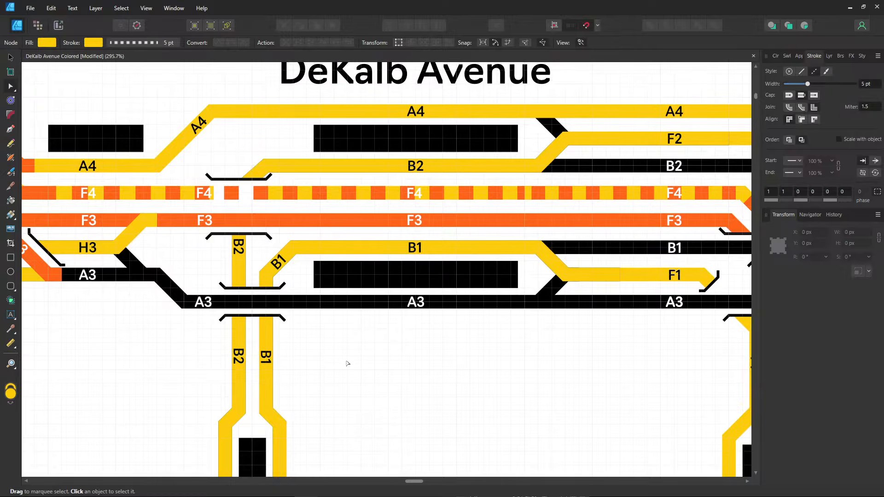
pyautogui.hscroll(-3, 470, 366)
pyautogui.scroll(1, 477, 374)
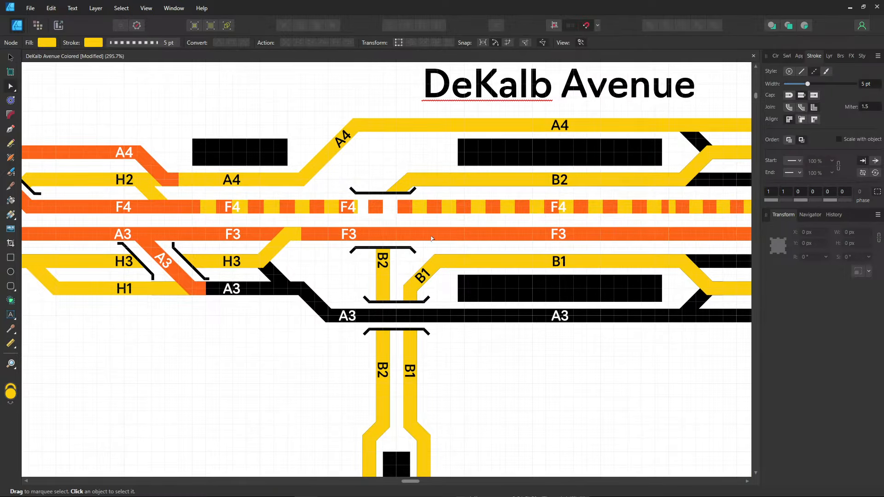
pyautogui.click(419, 213)
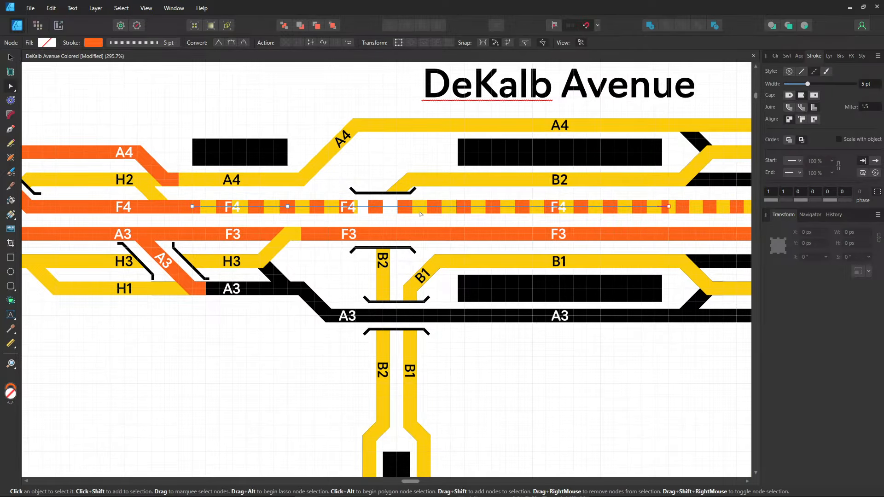
pyautogui.click(271, 352)
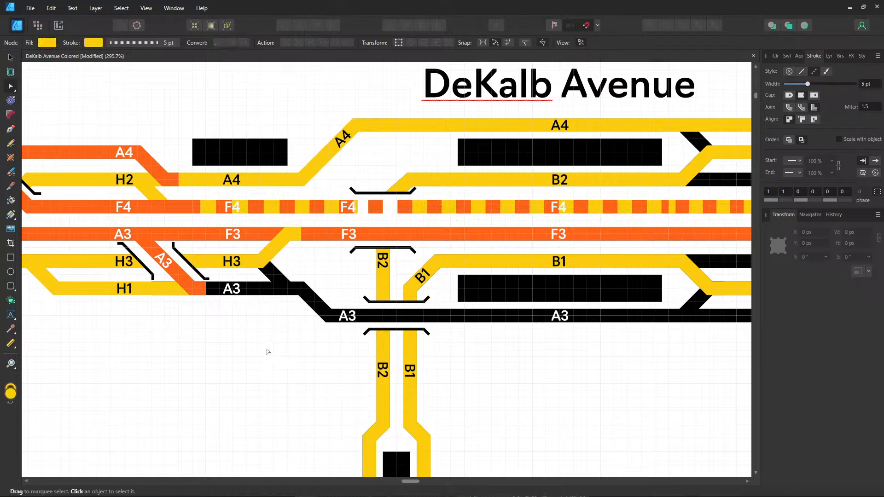
# - Draw a straight yellow Pen line across the gap in the F4 track, ending at X 10710 px, Y 1020 px, with a solid line style
pyautogui.click(11, 144)
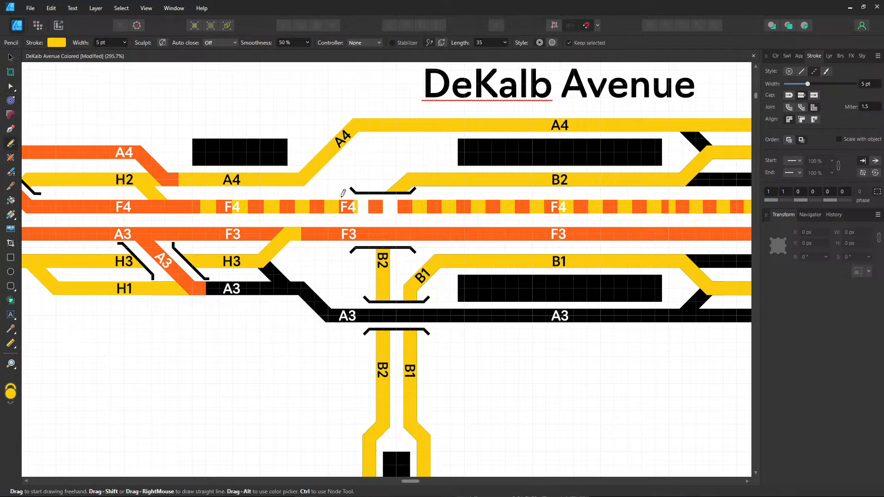
pyautogui.click(10, 129)
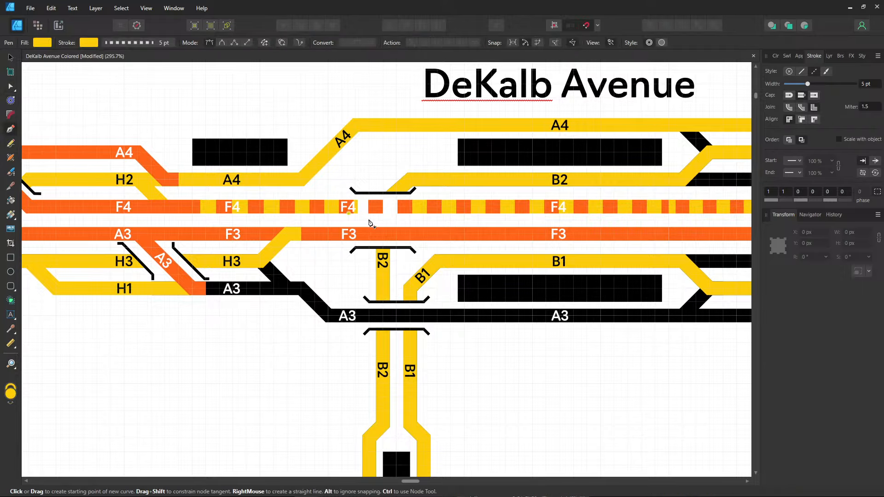
pyautogui.click(357, 207)
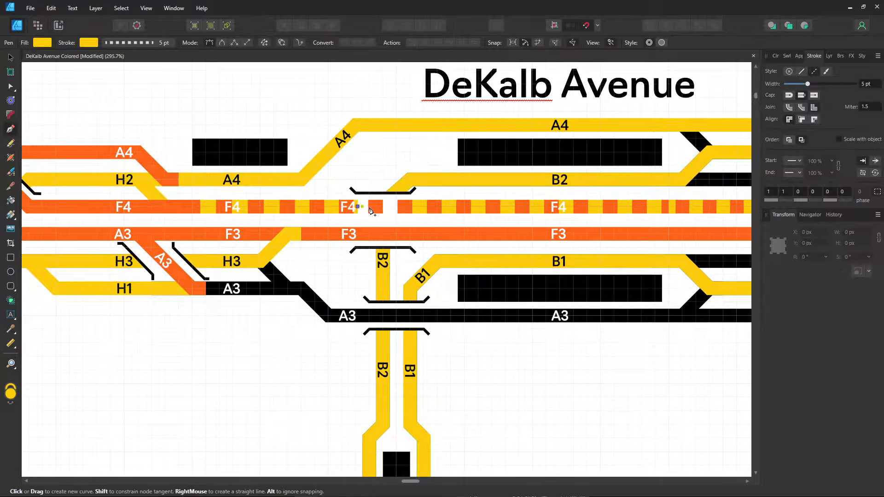
pyautogui.click(410, 206)
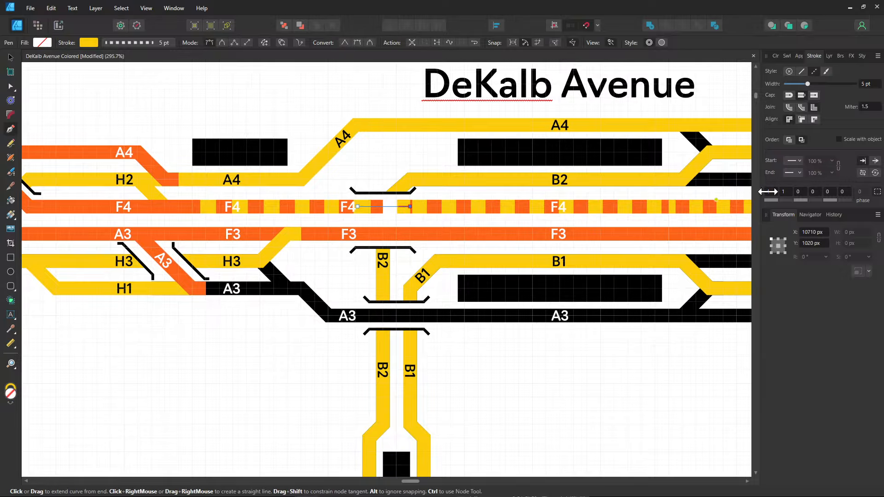
pyautogui.click(801, 71)
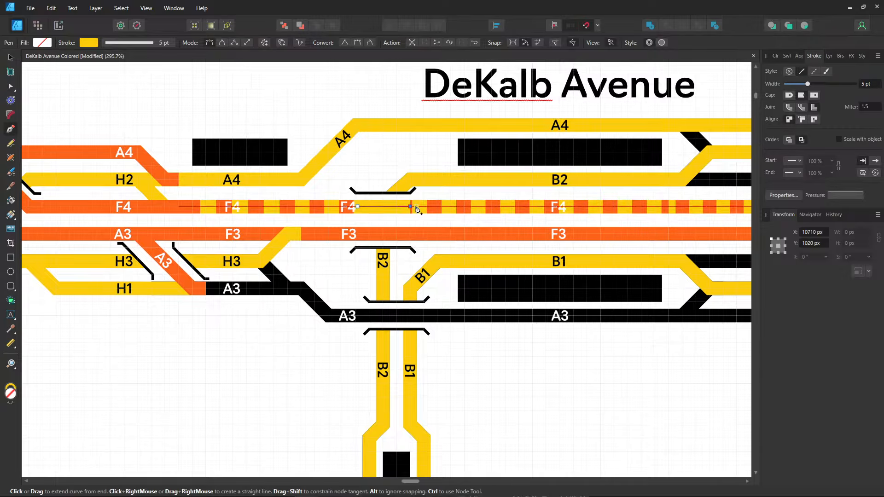
pyautogui.moveTo(410, 207); pyautogui.dragTo(416, 208)
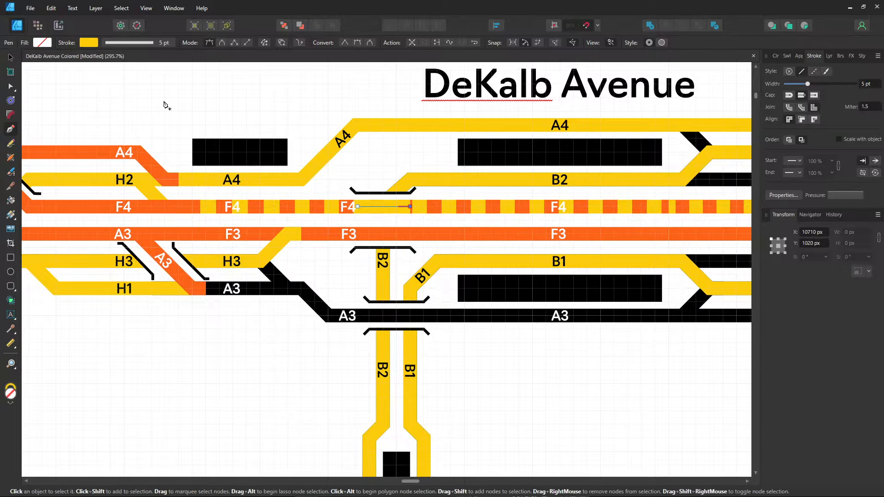
# - Extend the end node of the yellow patch line to the start of the next orange dash on F4
pyautogui.click(10, 87)
pyautogui.scroll(2, 410, 179)
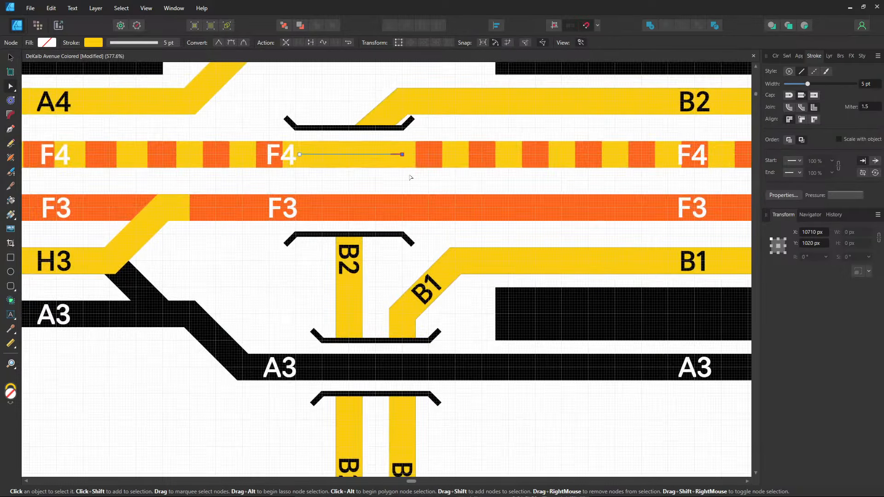
pyautogui.moveTo(403, 155); pyautogui.dragTo(415, 157)
pyautogui.click(396, 178)
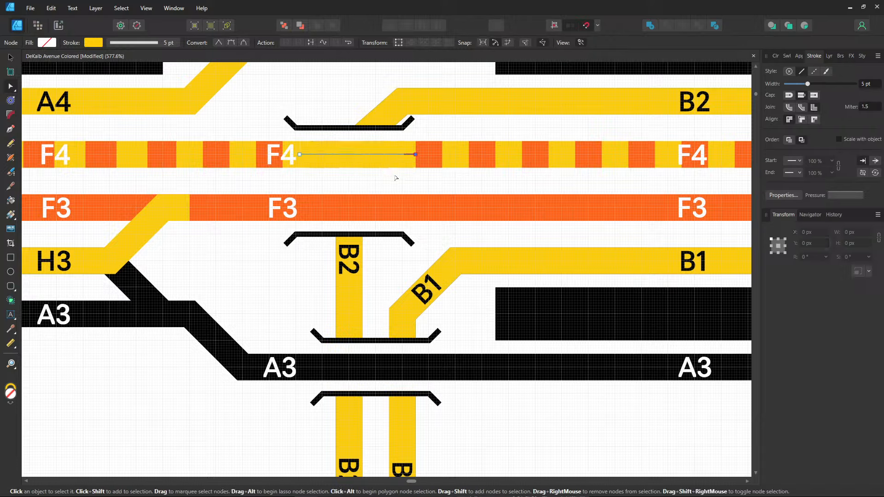
# - Give the patch line over the F4 gap a dashed line style and the orange F4 curve's stroke color, FF6319
pyautogui.click(92, 43)
pyautogui.click(234, 155)
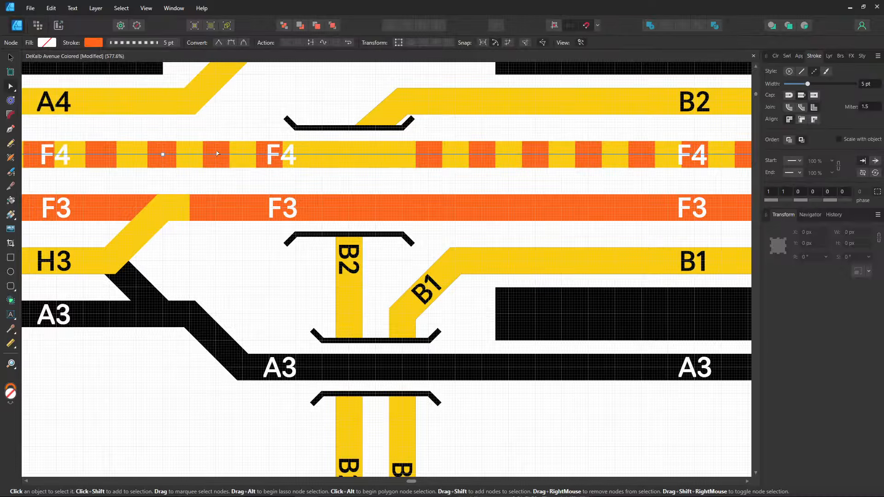
pyautogui.click(215, 154)
pyautogui.click(94, 42)
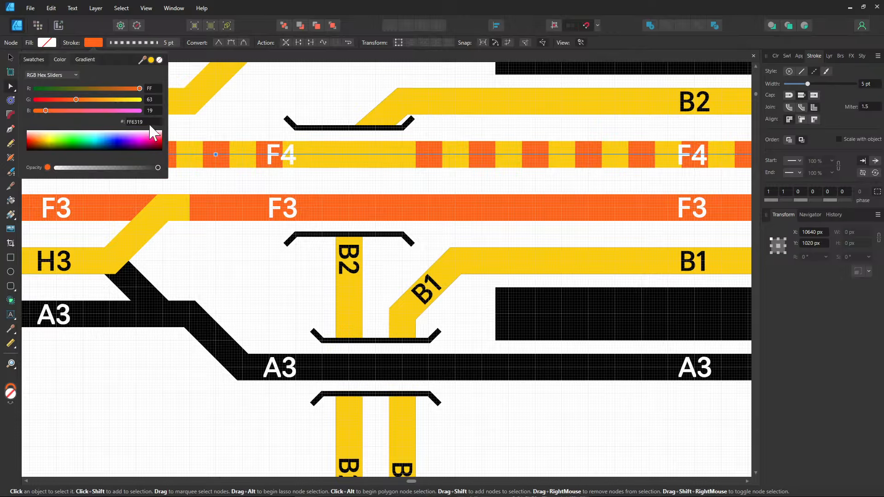
pyautogui.click(351, 158)
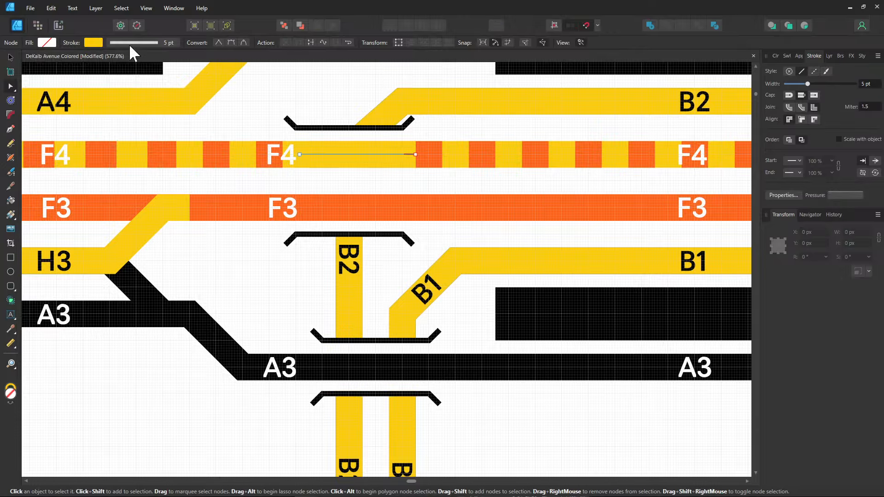
pyautogui.click(94, 42)
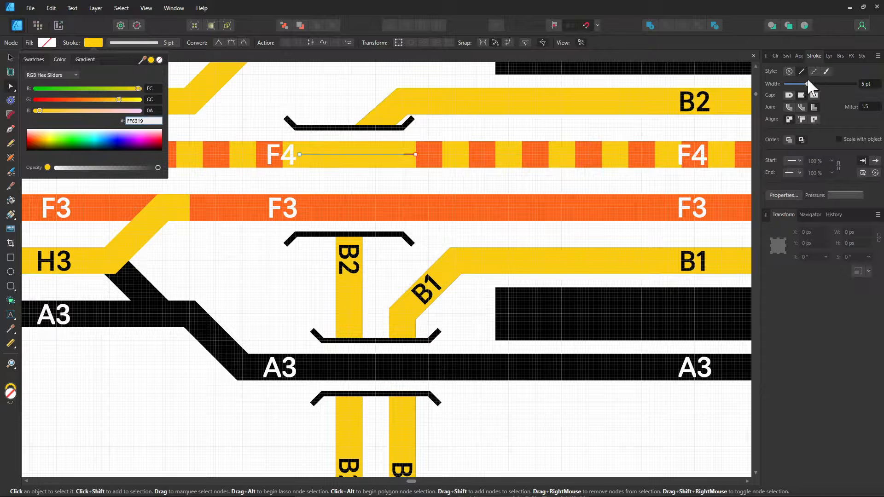
pyautogui.click(814, 70)
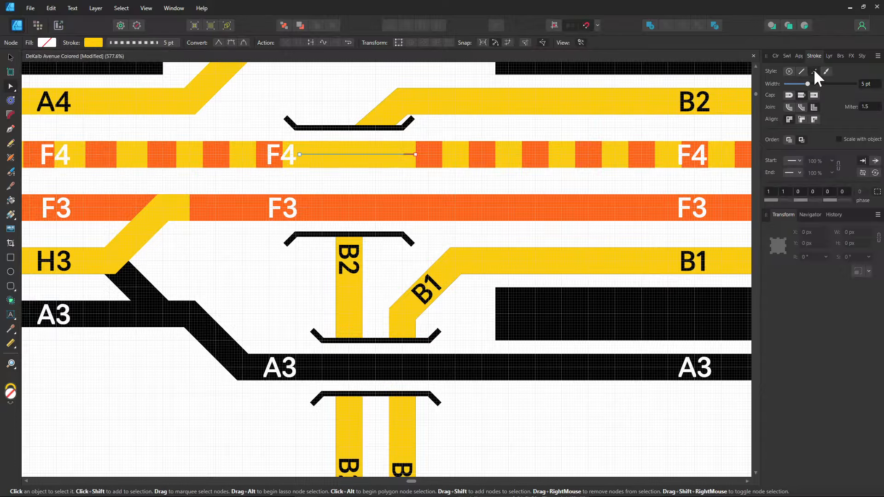
pyautogui.click(101, 44)
pyautogui.click(144, 122)
pyautogui.write('FF6319')
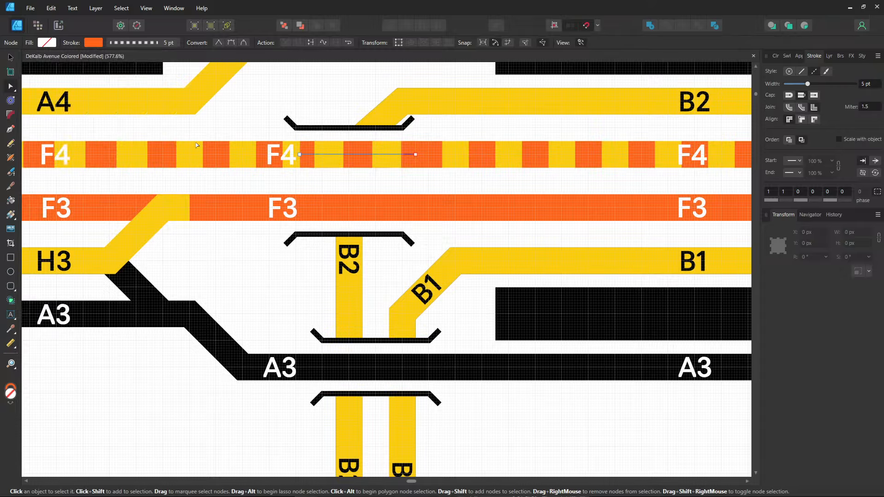
# - Check the stroke color of the dashed orange F4 curve and review the whole F4 track through DeKalb Avenue
pyautogui.click(164, 154)
pyautogui.click(93, 42)
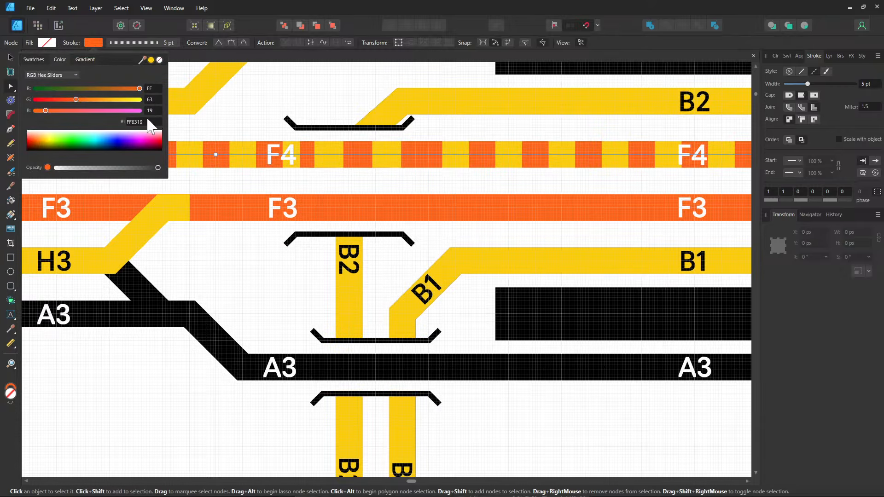
pyautogui.click(144, 120)
pyautogui.click(323, 179)
pyautogui.scroll(-6, 347, 182)
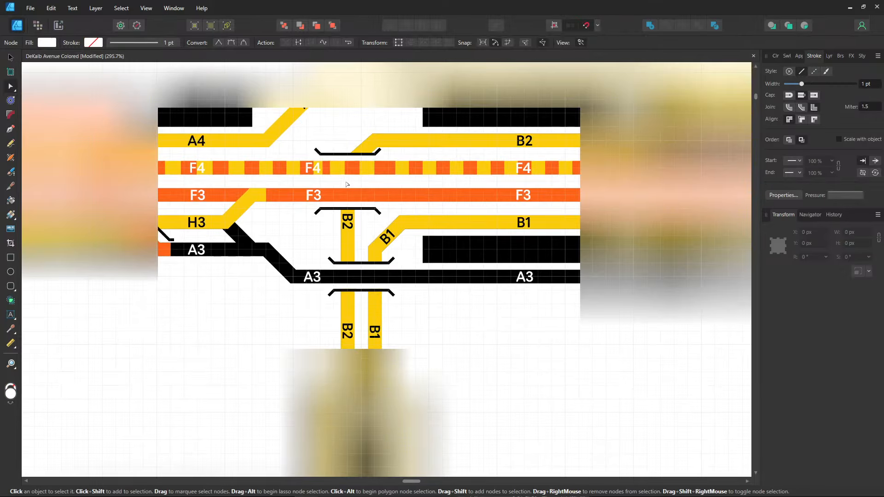
pyautogui.click(499, 312)
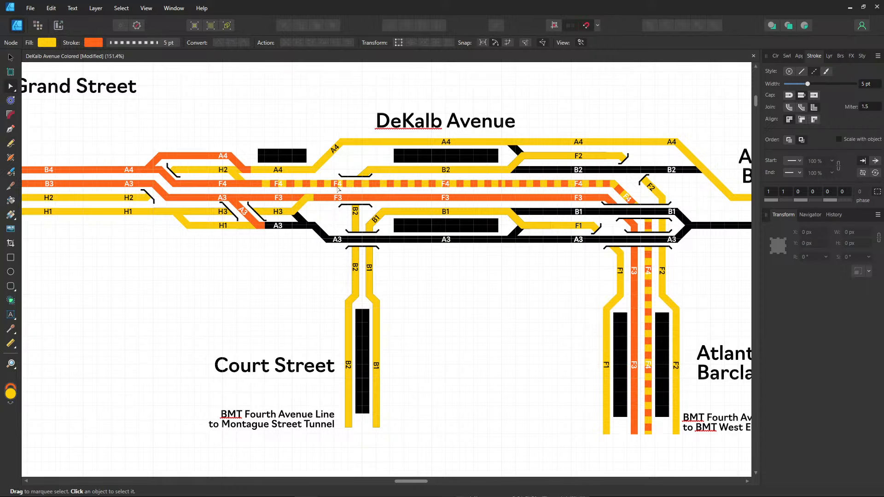
# - Move the start node of the dashed orange F4 curve back to the end of the yellow H2 crossover
pyautogui.scroll(5, 256, 184)
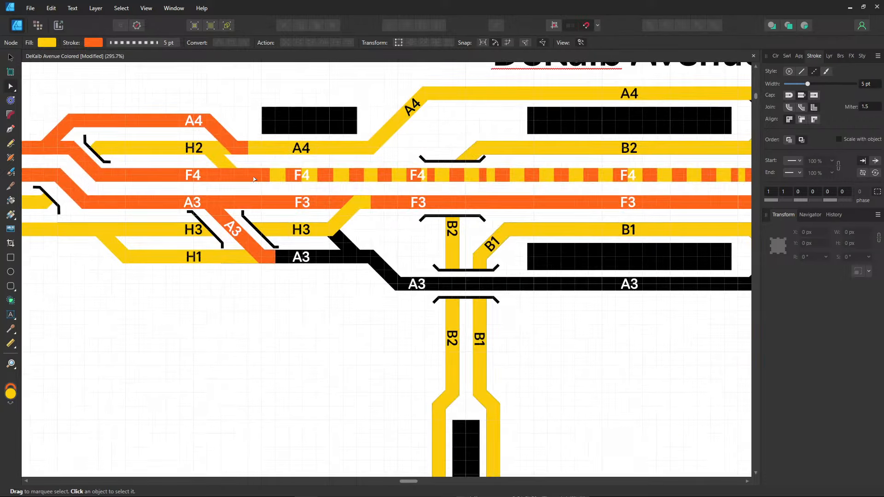
pyautogui.click(258, 179)
pyautogui.click(279, 179)
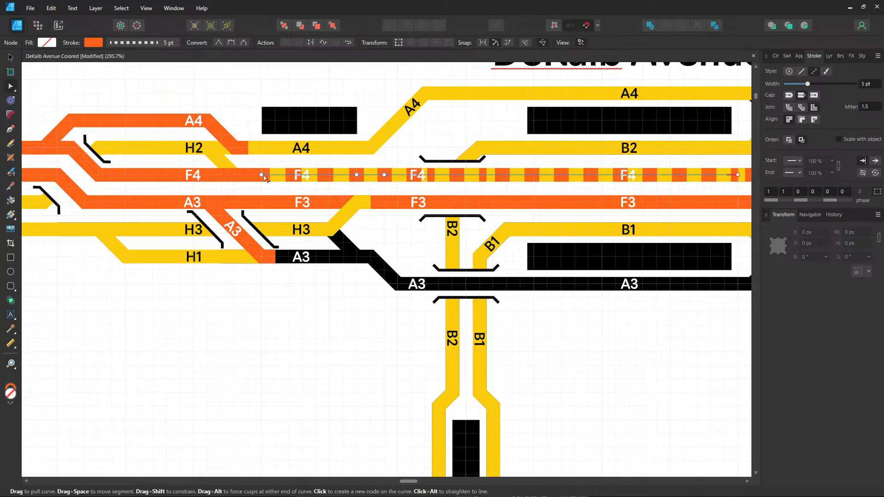
pyautogui.moveTo(263, 176)
pyautogui.mouseDown()
pyautogui.moveTo(227, 177)
pyautogui.moveTo(254, 178)
pyautogui.mouseUp()
pyautogui.click(222, 167)
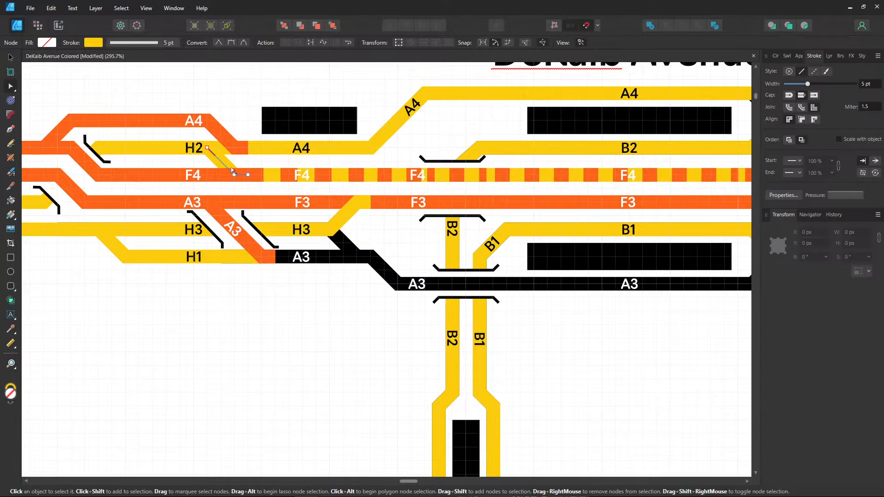
# - Bring the yellow H2 crossover line to the front so it overlaps the start of the F4 track
pyautogui.rightClick(233, 173)
pyautogui.moveTo(271, 244)
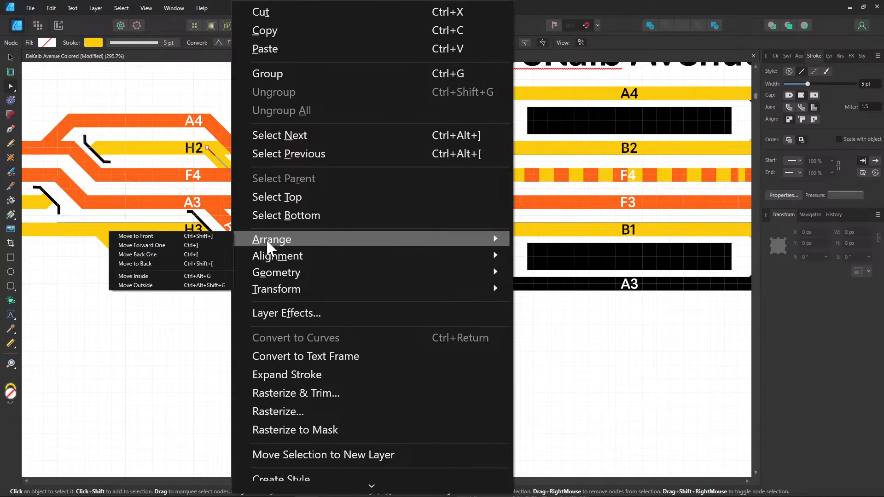
pyautogui.click(173, 236)
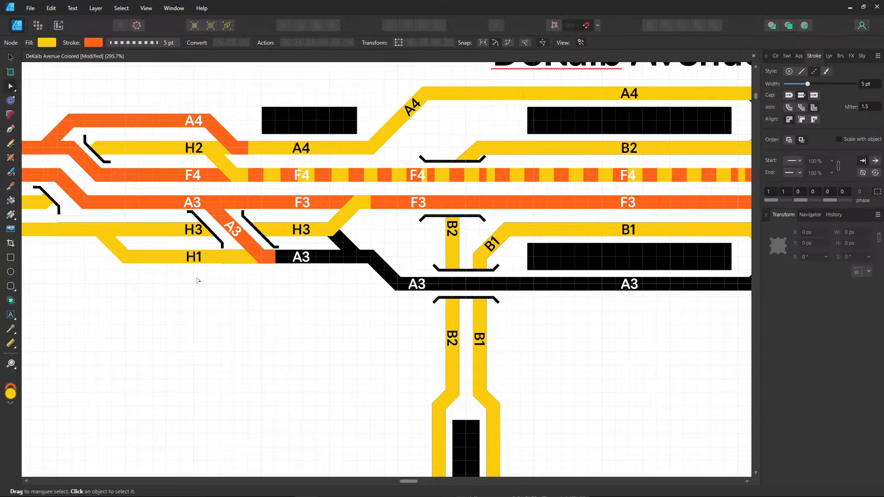
# - Recolor all the white F4 labels along the dashed yellow and orange track to black (000000), from the H2 crossover to Atlantic Avenue
pyautogui.click(301, 176)
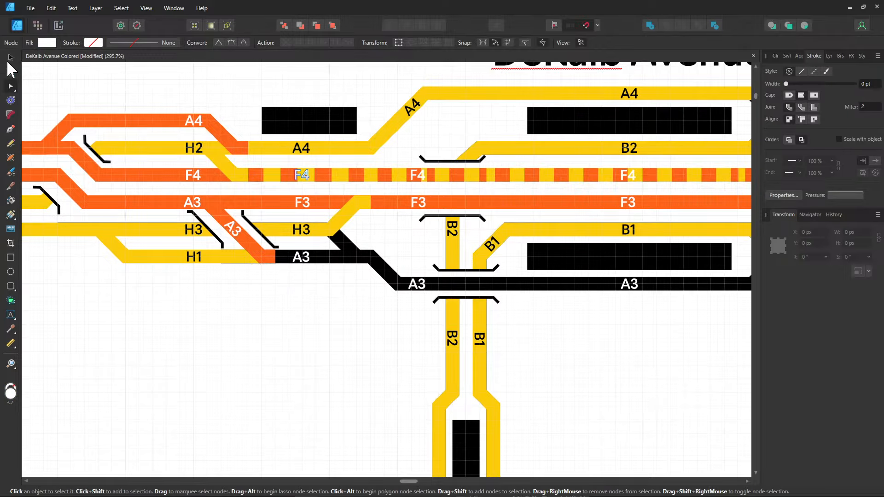
pyautogui.click(9, 61)
pyautogui.keyDown('shift'); pyautogui.click(419, 177); pyautogui.keyUp('shift')
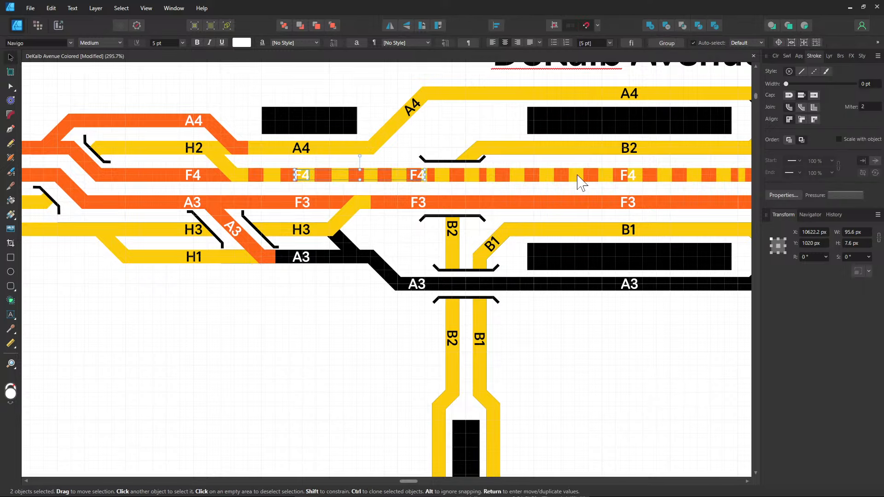
pyautogui.keyDown('shift'); pyautogui.click(627, 177); pyautogui.keyUp('shift')
pyautogui.moveTo(634, 202); pyautogui.dragTo(310, 202)
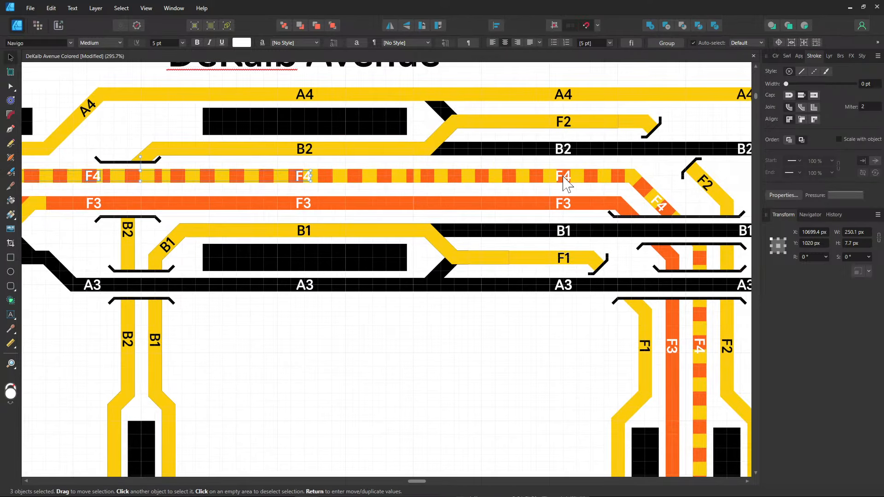
pyautogui.keyDown('shift'); pyautogui.click(563, 176); pyautogui.keyUp('shift')
pyautogui.keyDown('shift'); pyautogui.click(658, 203); pyautogui.keyUp('shift')
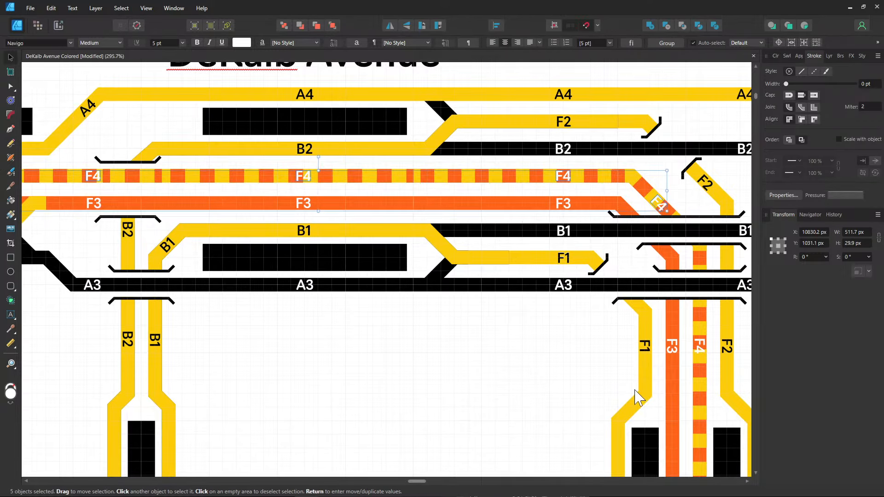
pyautogui.keyDown('shift'); pyautogui.click(700, 346); pyautogui.keyUp('shift')
pyautogui.moveTo(607, 376); pyautogui.dragTo(455, 140)
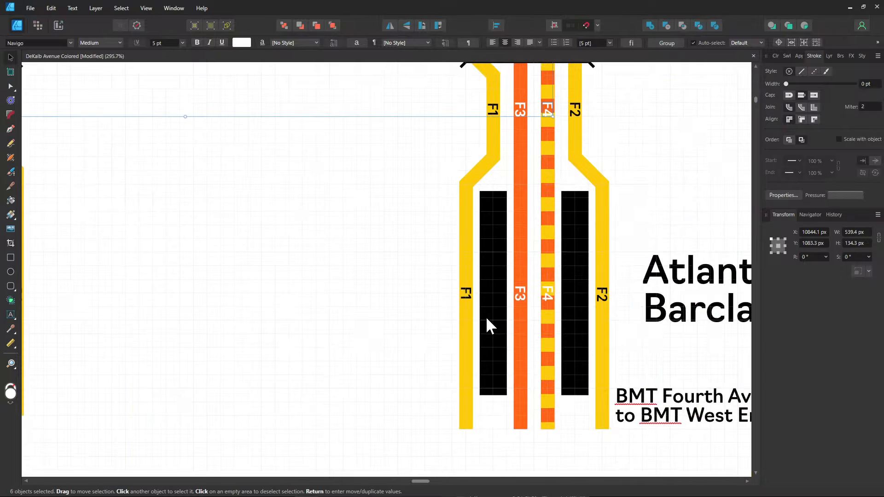
pyautogui.keyDown('shift'); pyautogui.click(548, 296); pyautogui.keyUp('shift')
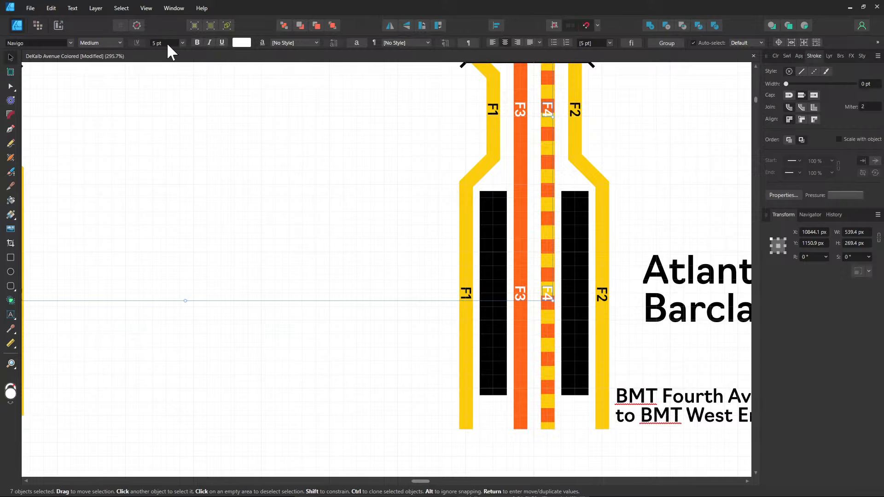
pyautogui.click(241, 43)
pyautogui.click(197, 144)
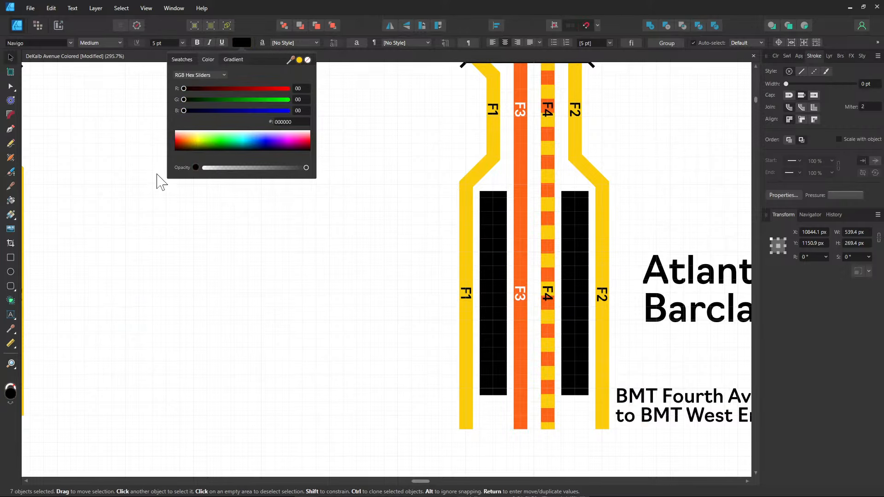
pyautogui.click(193, 171)
pyautogui.moveTo(193, 170); pyautogui.dragTo(395, 352)
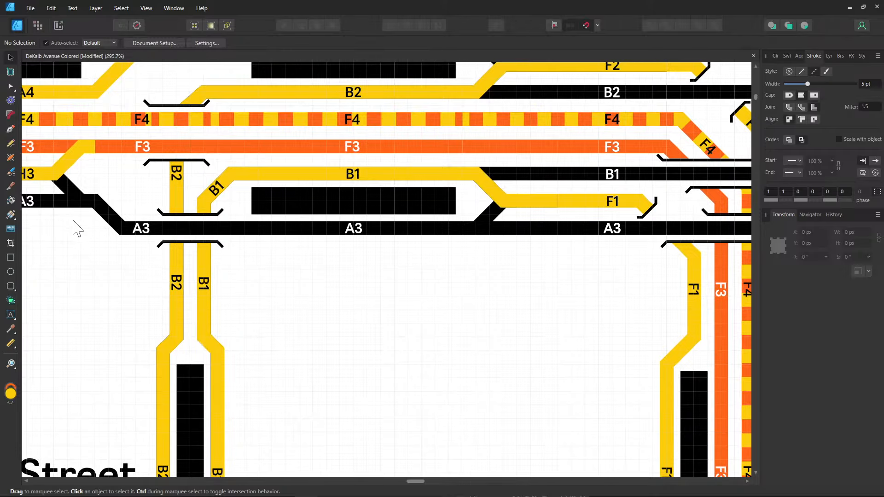
# - Extend the orange A4 curve from its end past H2 along the yellow A4 track, up the diagonal to the bend before DeKalb Avenue
pyautogui.moveTo(72, 227); pyautogui.dragTo(409, 244)
pyautogui.moveTo(182, 217); pyautogui.dragTo(331, 253)
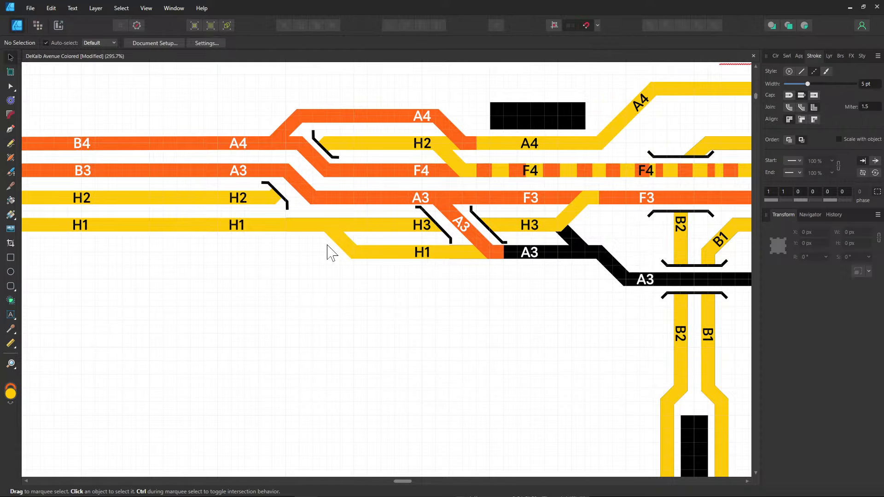
pyautogui.hscroll(15, 416, 230)
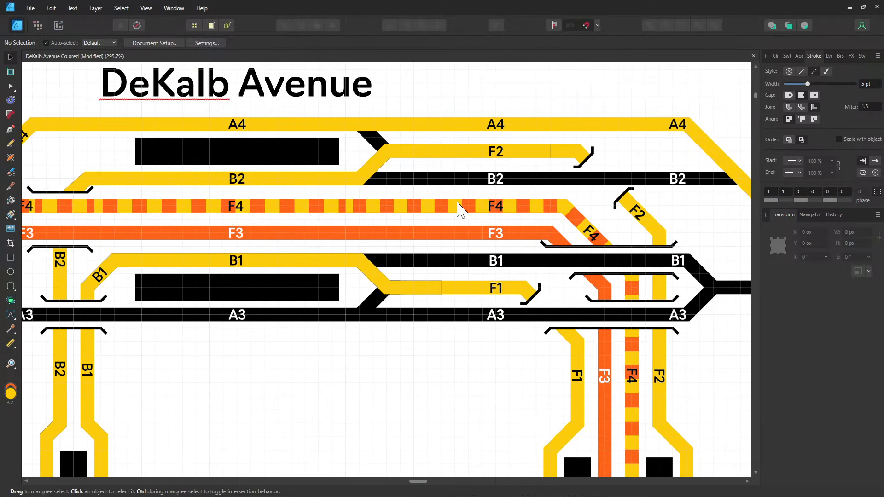
pyautogui.moveTo(461, 211); pyautogui.dragTo(207, 203)
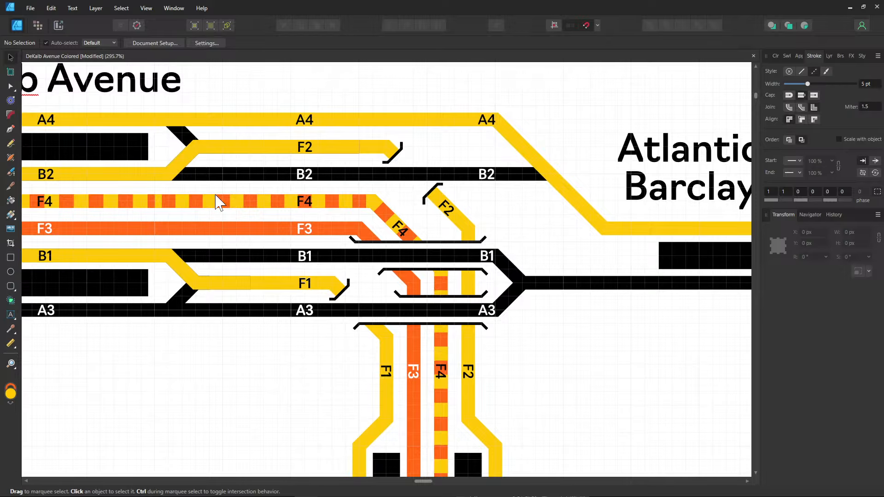
pyautogui.hscroll(-10, 509, 200)
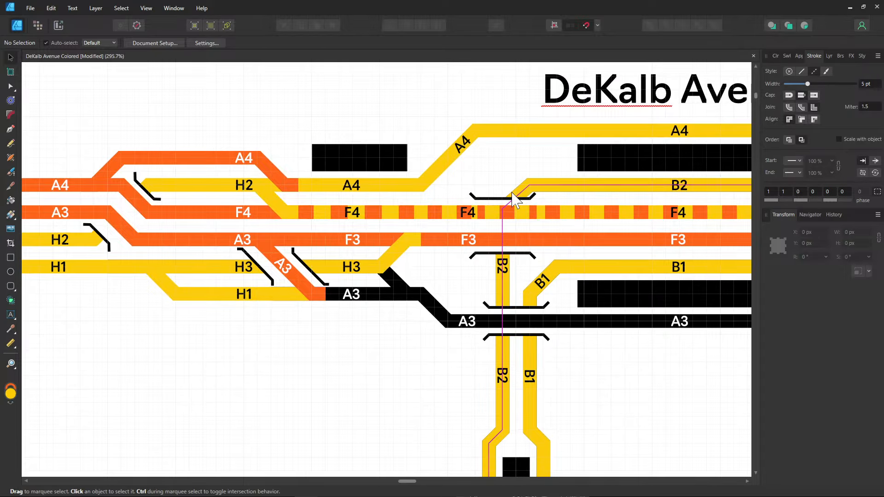
pyautogui.click(10, 129)
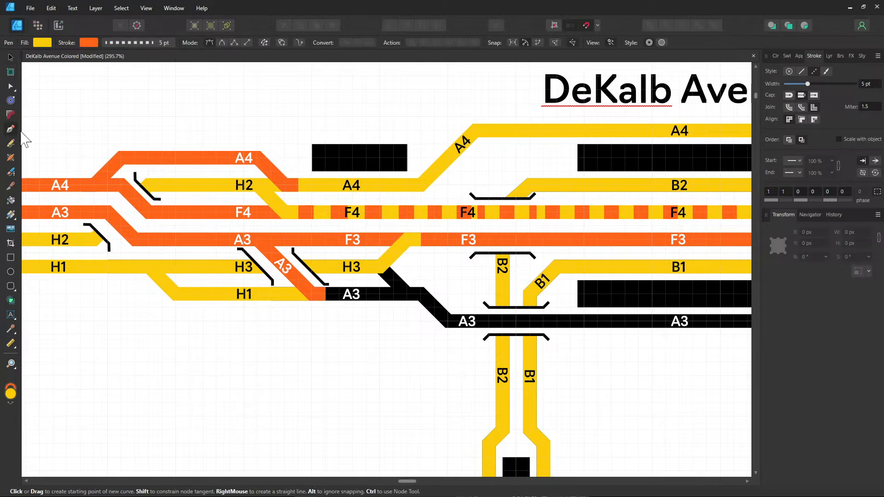
pyautogui.keyDown('ctrl'); pyautogui.click(300, 188); pyautogui.keyUp('ctrl')
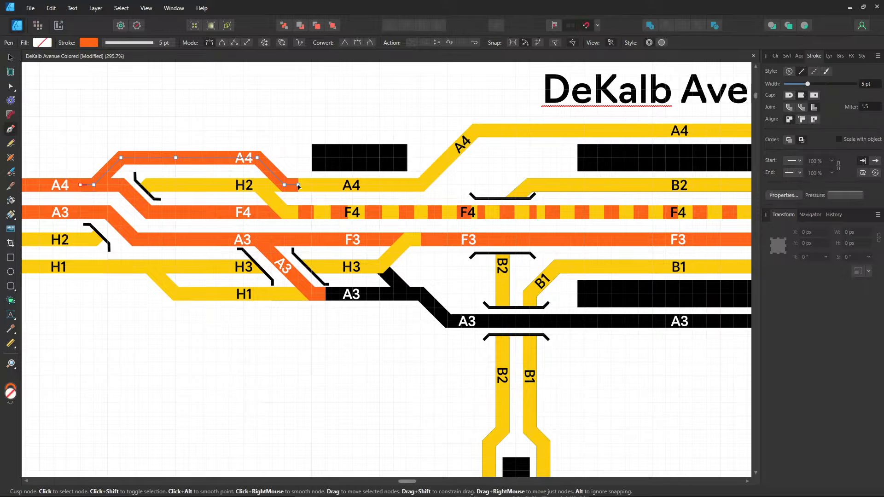
pyautogui.click(298, 184)
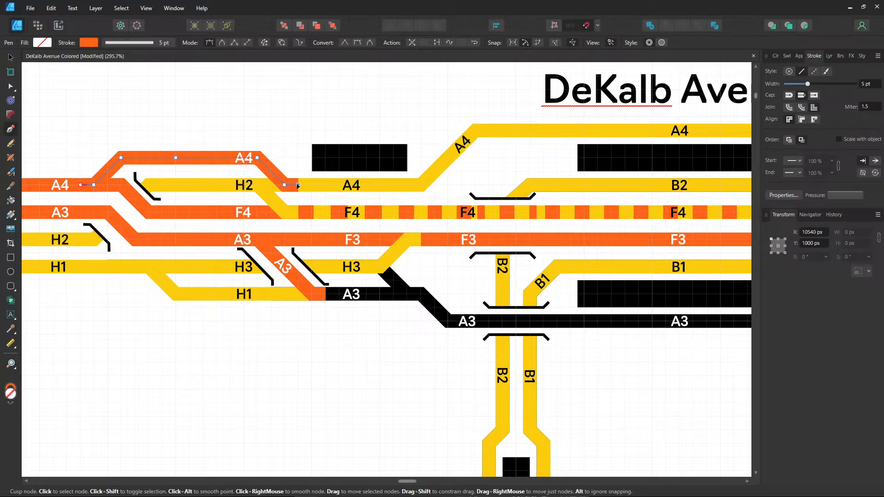
pyautogui.click(420, 185)
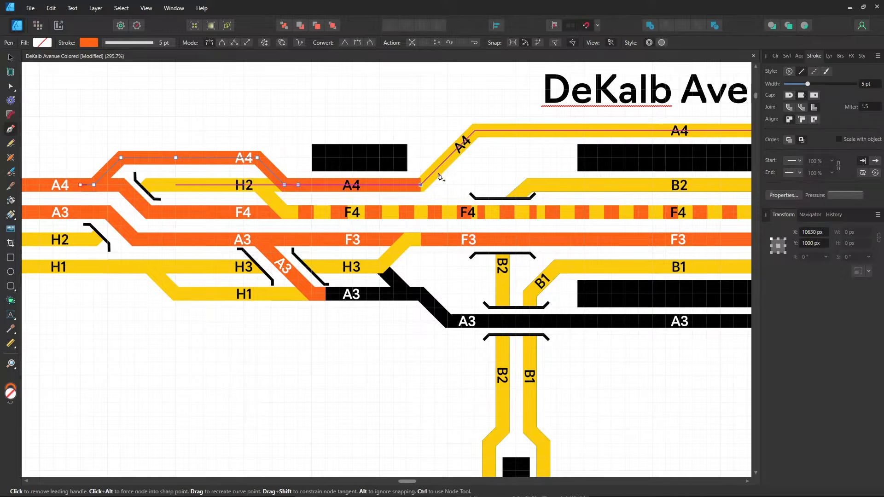
pyautogui.click(475, 130)
# - Continue the orange A4 curve over the yellow track through DeKalb Avenue and down to the track's end at Atlantic Avenue-Barclays Center
pyautogui.hscroll(10, 580, 137)
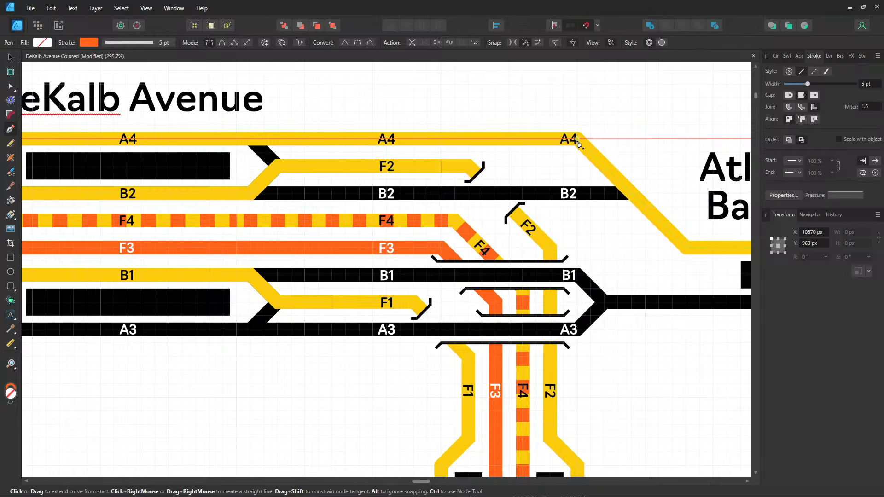
pyautogui.click(578, 142)
pyautogui.hscroll(6, 636, 197)
pyautogui.scroll(-1, 635, 197)
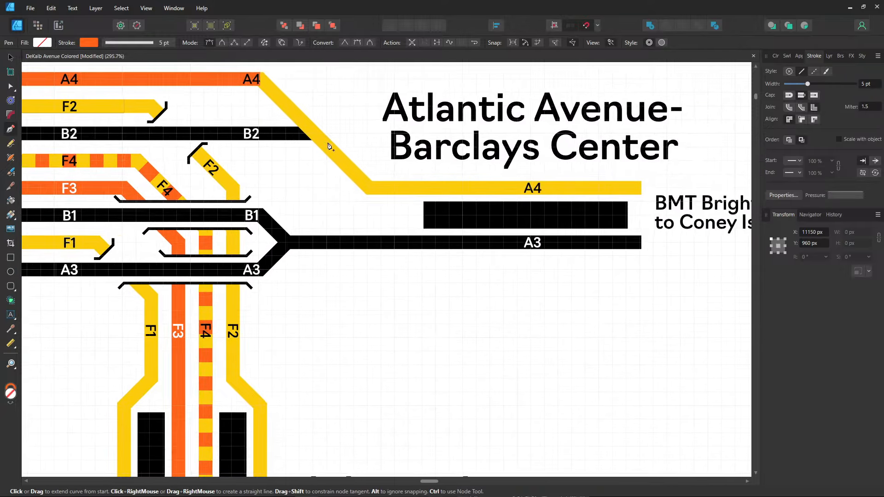
pyautogui.click(368, 189)
pyautogui.click(639, 188)
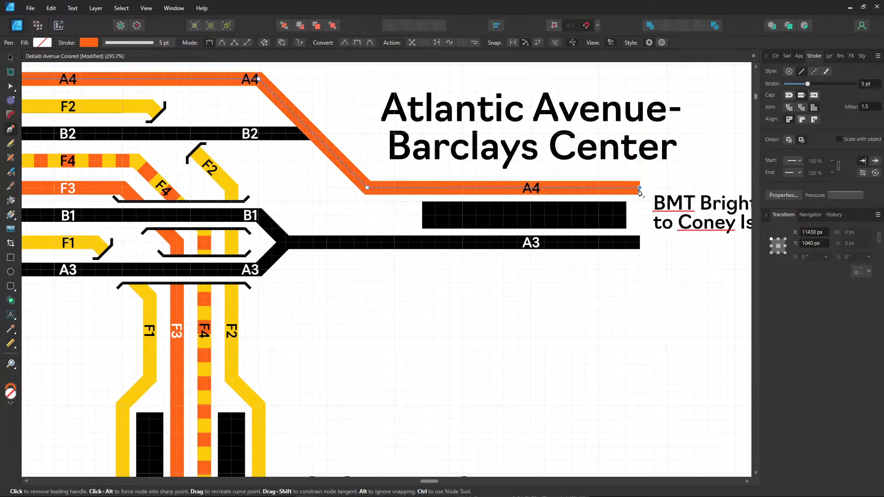
# - Break the orange A4 curve at the node where the extension begins, just past the H2 crossover
pyautogui.hscroll(-10, 597, 228)
pyautogui.scroll(1, 596, 228)
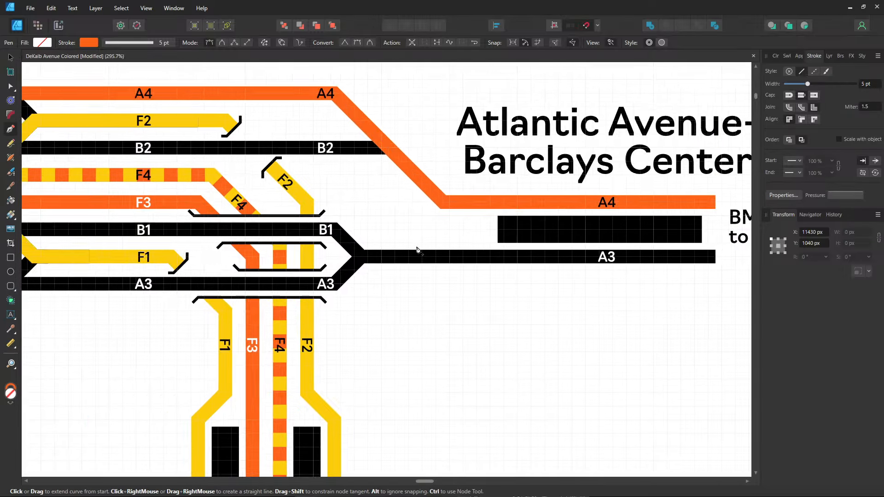
pyautogui.hscroll(-3, 594, 225)
pyautogui.scroll(1, 595, 225)
pyautogui.scroll(2, 383, 227)
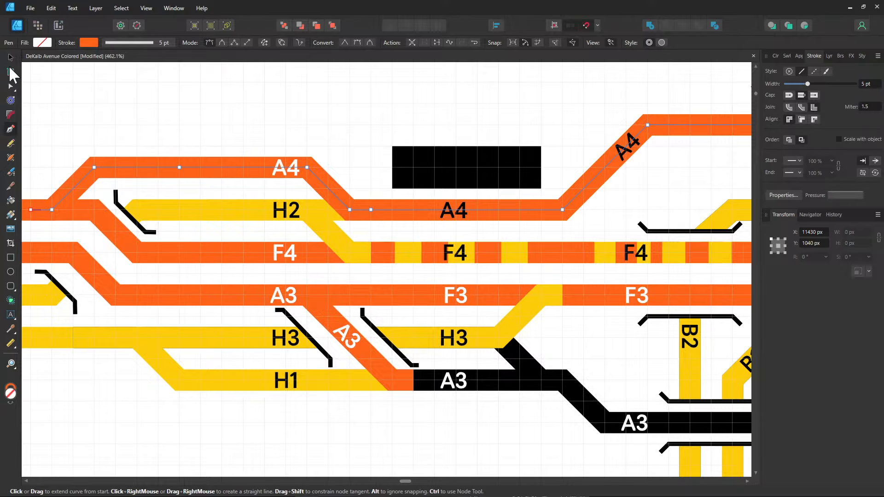
pyautogui.click(9, 59)
pyautogui.click(11, 87)
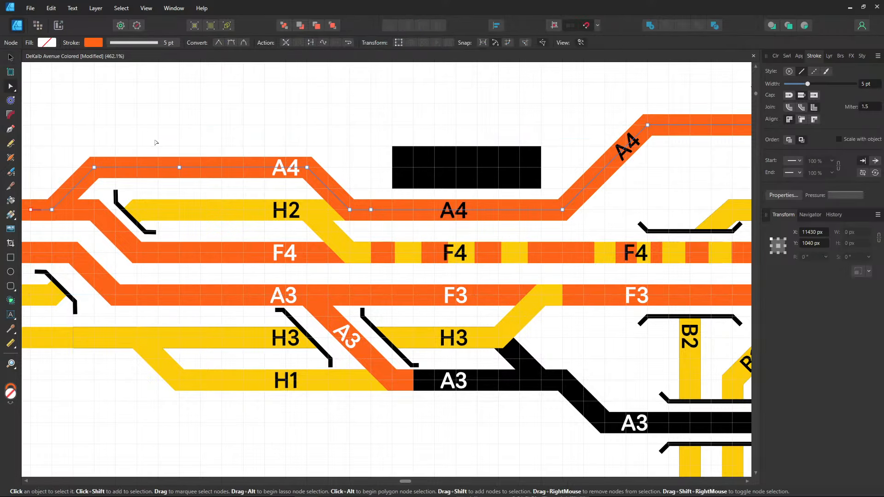
pyautogui.rightClick(371, 210)
pyautogui.click(231, 300)
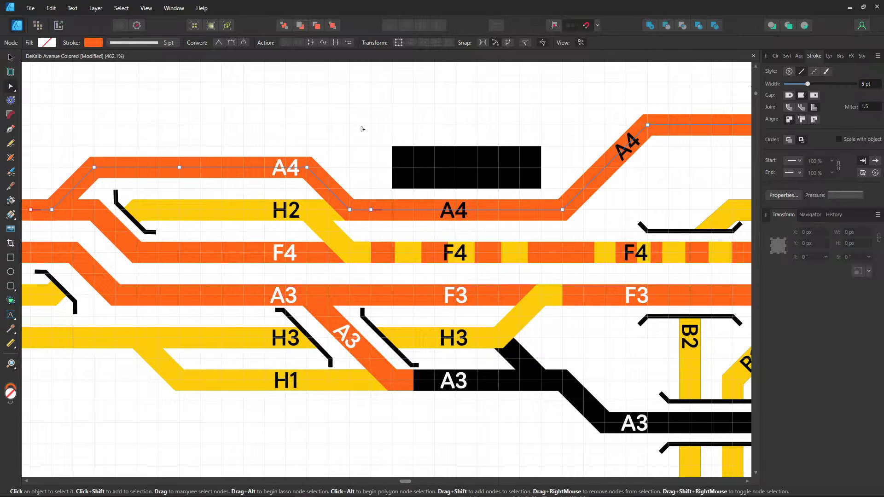
# - Give the separated orange A4 section through DeKalb Avenue a dashed line style over the yellow track
pyautogui.scroll(-2, 381, 144)
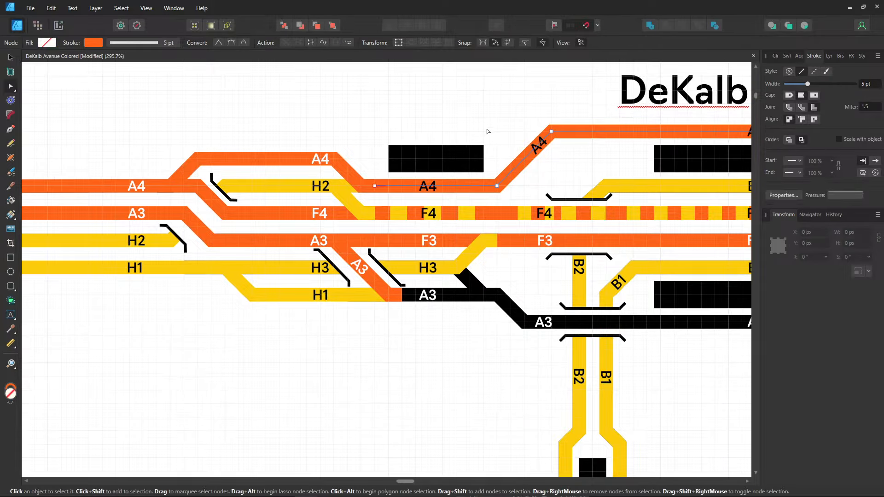
pyautogui.moveTo(492, 115); pyautogui.dragTo(155, 173)
pyautogui.moveTo(594, 139); pyautogui.dragTo(421, 139)
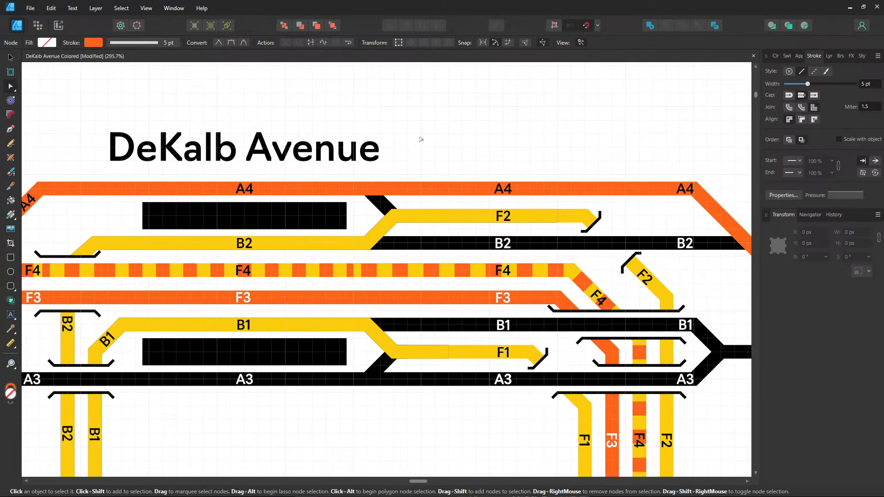
pyautogui.click(814, 71)
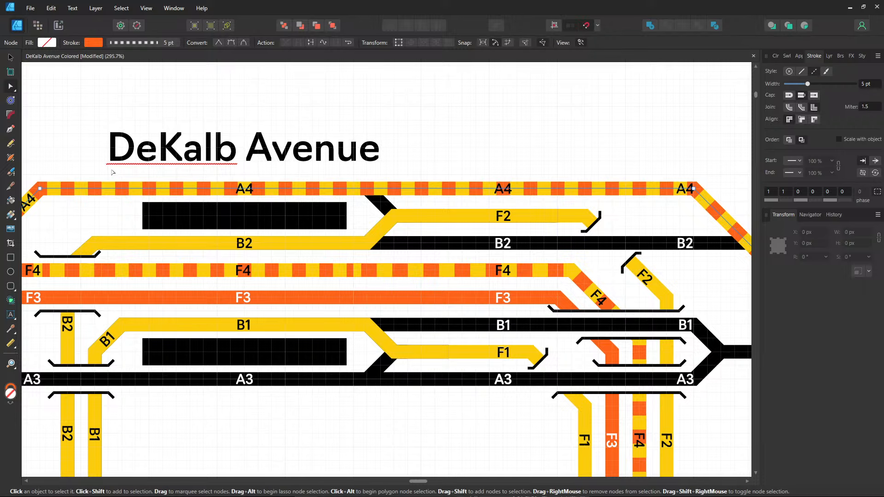
# - Review the dashed A4 track from the H2 crossover through DeKalb Avenue to Atlantic Avenue-Barclays Center
pyautogui.hscroll(-10, 424, 128)
pyautogui.click(424, 128)
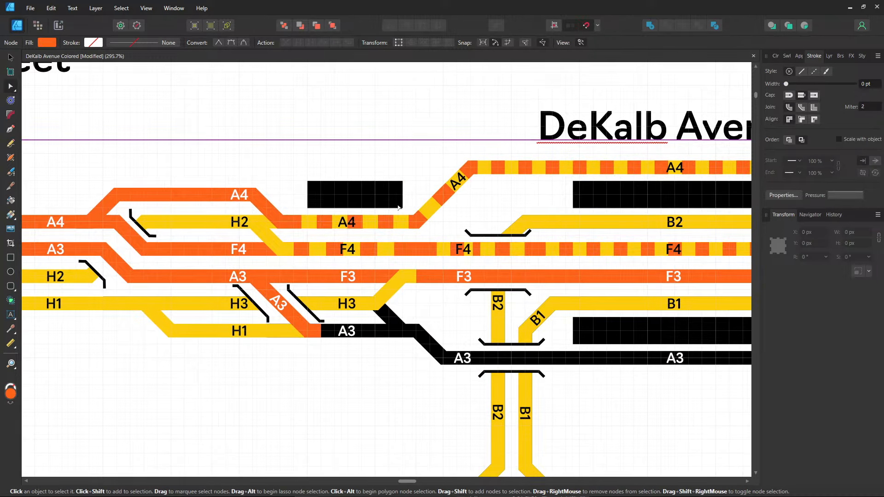
pyautogui.click(11, 58)
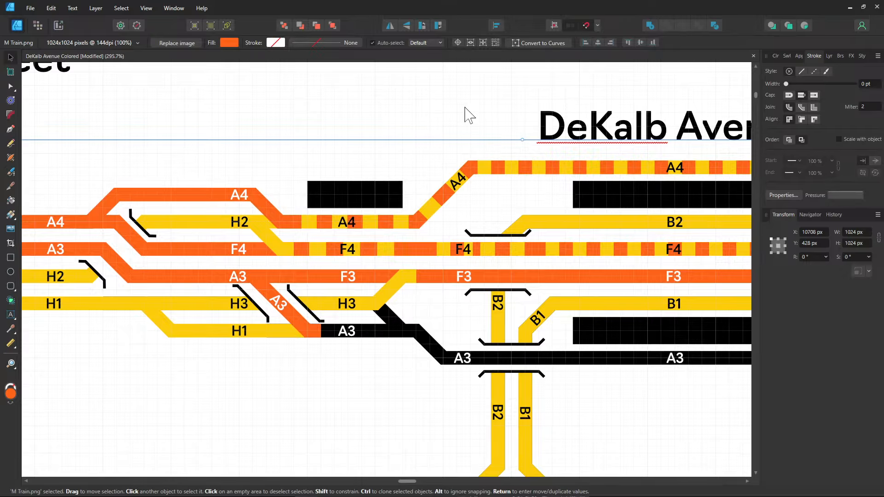
pyautogui.scroll(-1, 465, 108)
pyautogui.click(369, 417)
pyautogui.hscroll(10, 305, 306)
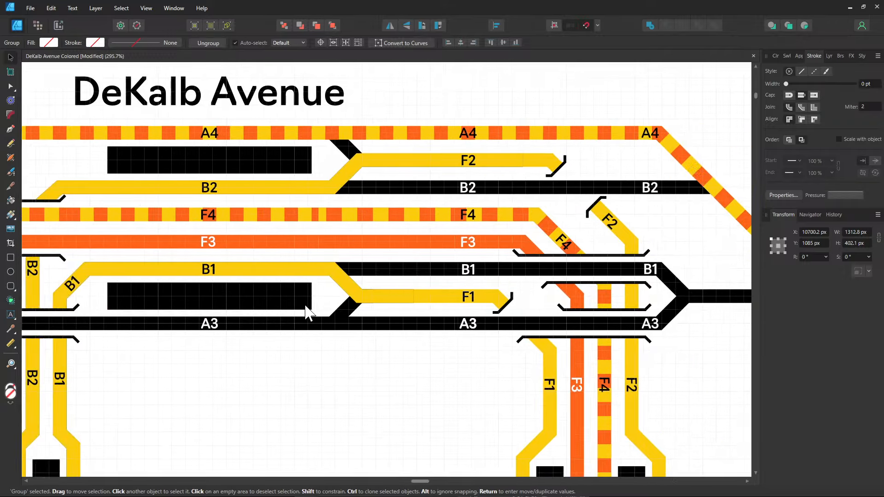
pyautogui.hscroll(5, 300, 311)
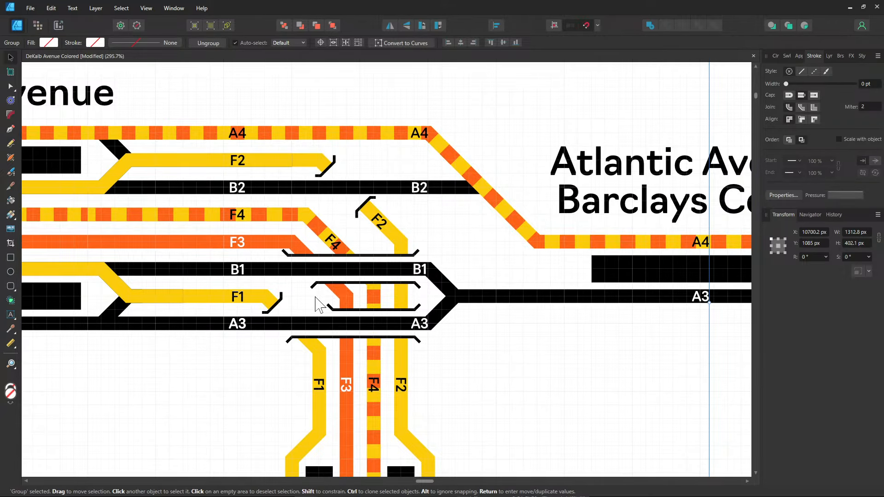
pyautogui.hscroll(15, 299, 272)
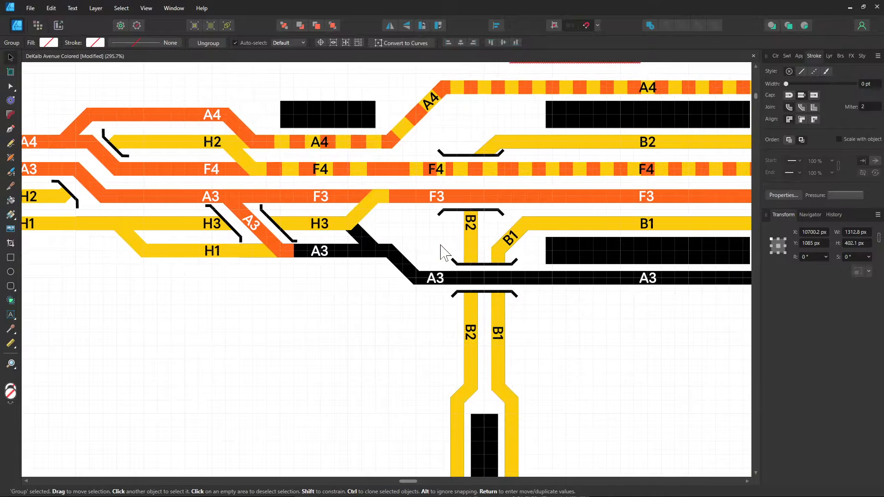
# - Recolor the black A3 track section running from the H1 junction through DeKalb Avenue with the yellow stroke FCCC0A
pyautogui.click(359, 261)
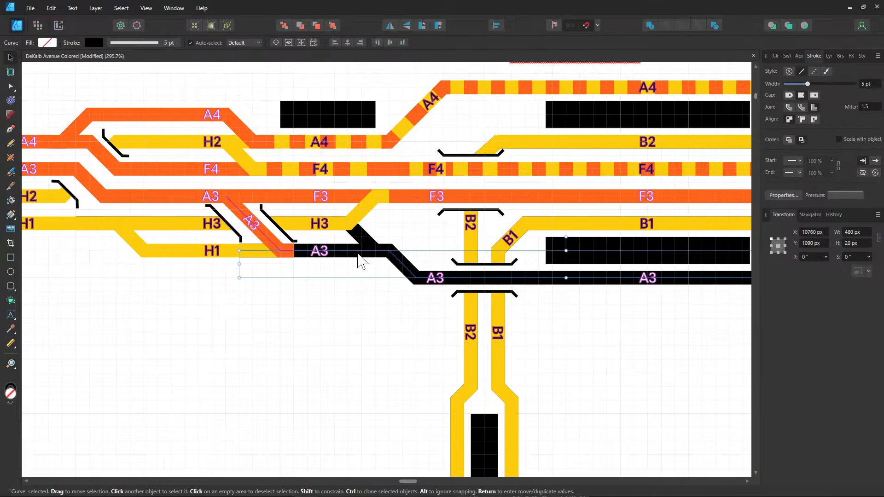
pyautogui.hscroll(7, 212, 327)
pyautogui.hscroll(5, 213, 327)
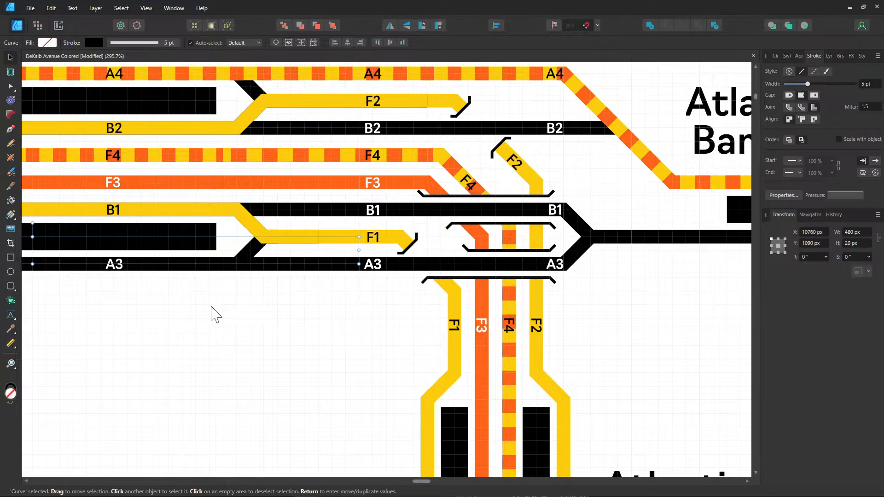
pyautogui.hscroll(-10, 213, 314)
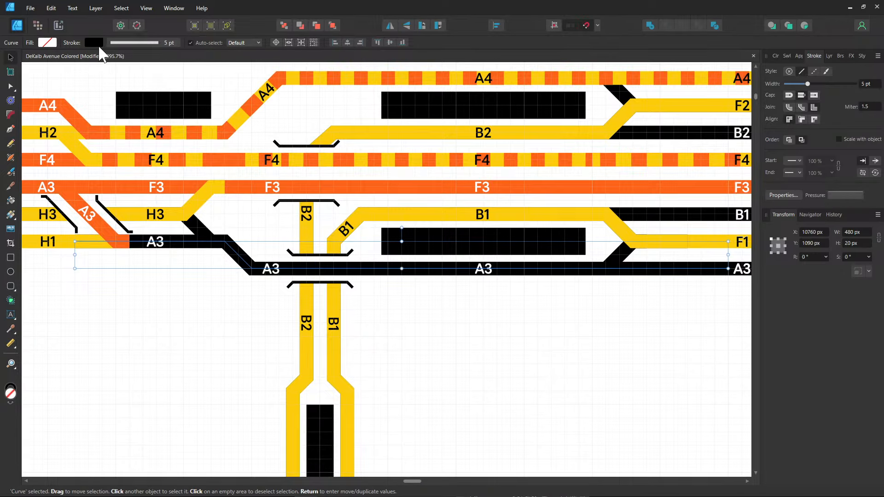
pyautogui.click(59, 245)
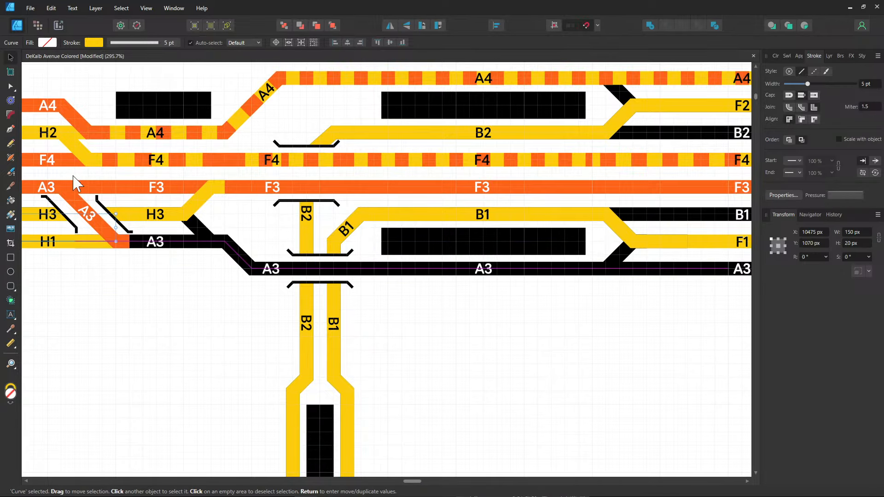
pyautogui.click(94, 43)
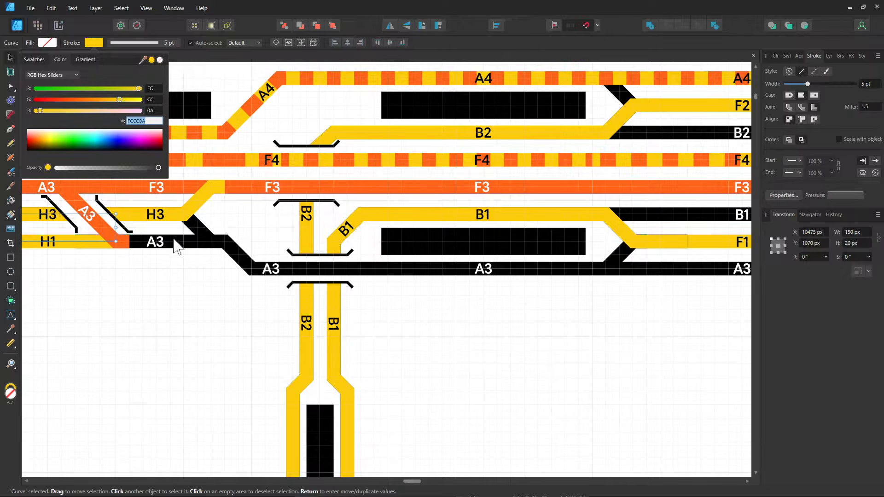
pyautogui.click(175, 244)
pyautogui.click(94, 43)
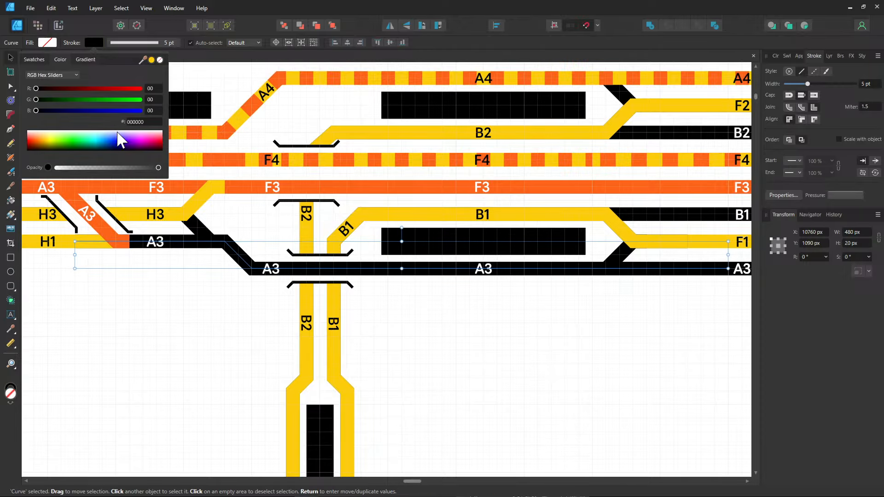
pyautogui.click(141, 121)
pyautogui.write('FCCC0A')
pyautogui.press('Return')
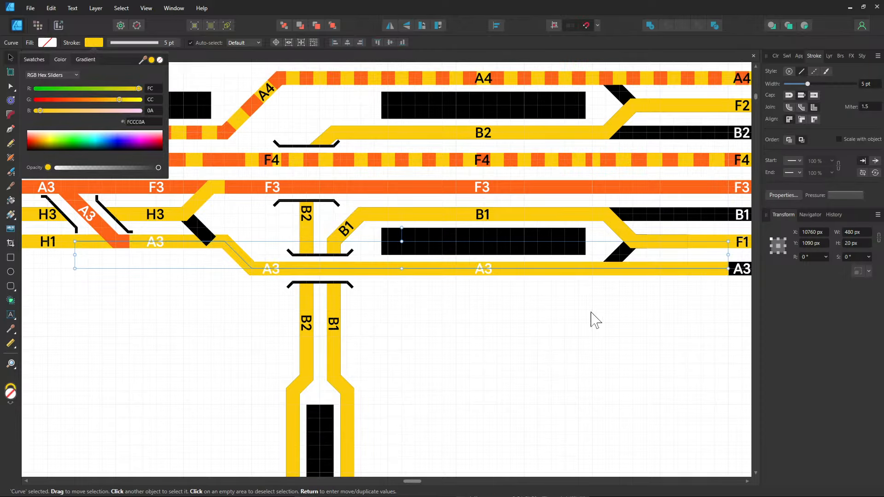
# - Recolor the next black A3 section, up to the merge with B1 before Atlantic Avenue-Barclays Center, with the yellow stroke FCCC0A
pyautogui.hscroll(10, 592, 316)
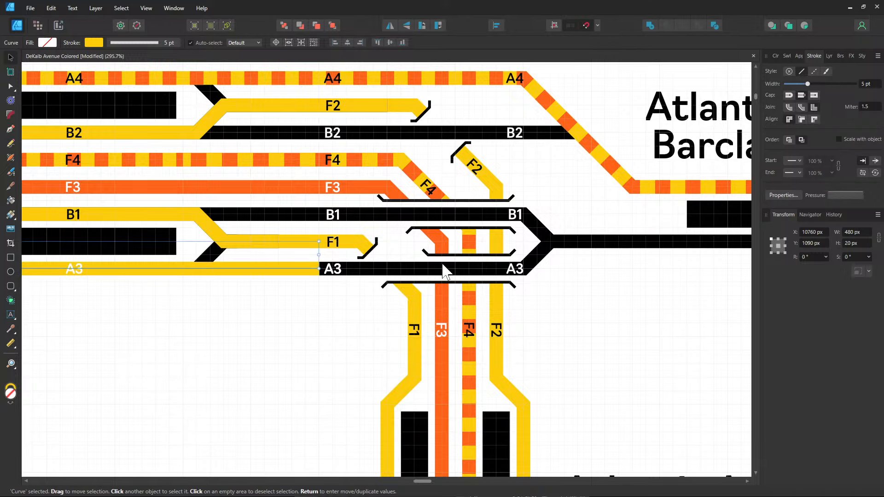
pyautogui.click(446, 271)
pyautogui.click(98, 44)
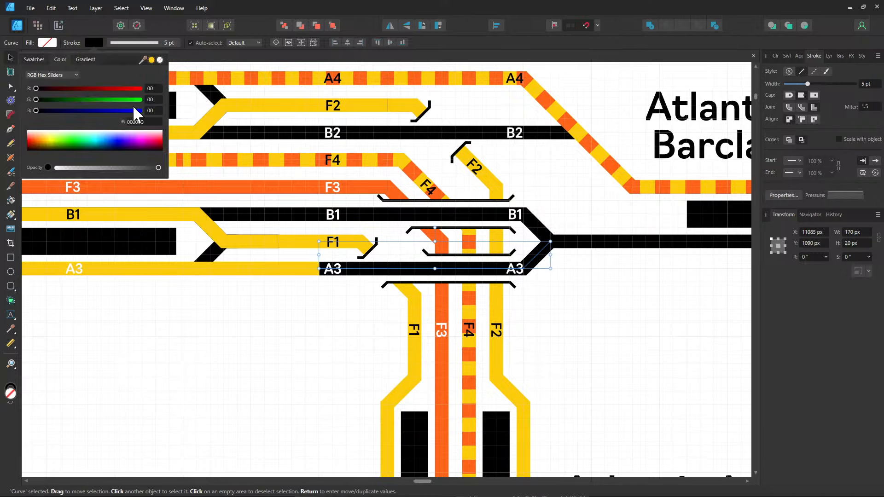
pyautogui.click(139, 123)
pyautogui.write('FCCC0A')
pyautogui.press('Return')
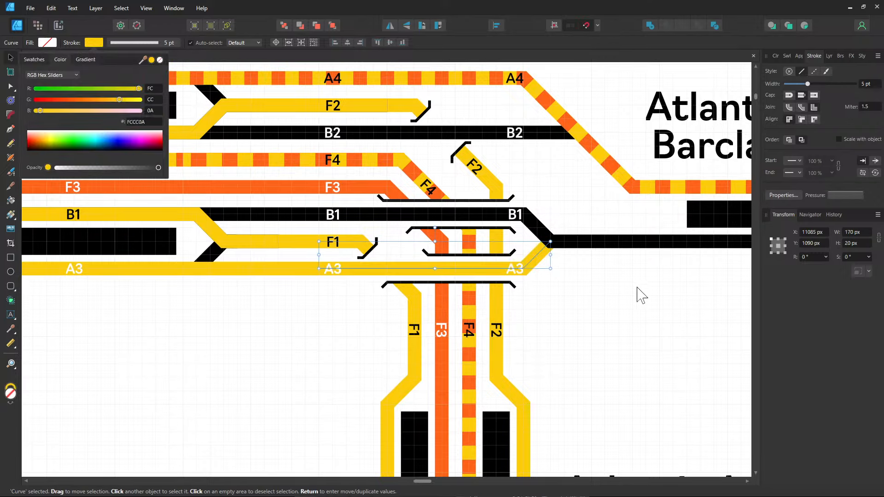
# - Draw a yellow curve over the black A3 track from its Atlantic Avenue-Barclays Center end back through the merge to the diagonal's lower corner
pyautogui.hscroll(5, 635, 293)
pyautogui.click(390, 251)
pyautogui.click(391, 252)
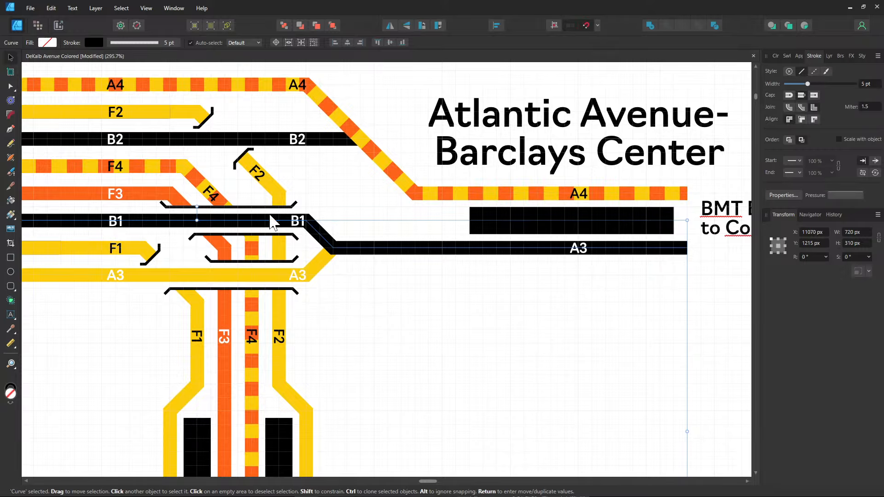
pyautogui.click(11, 128)
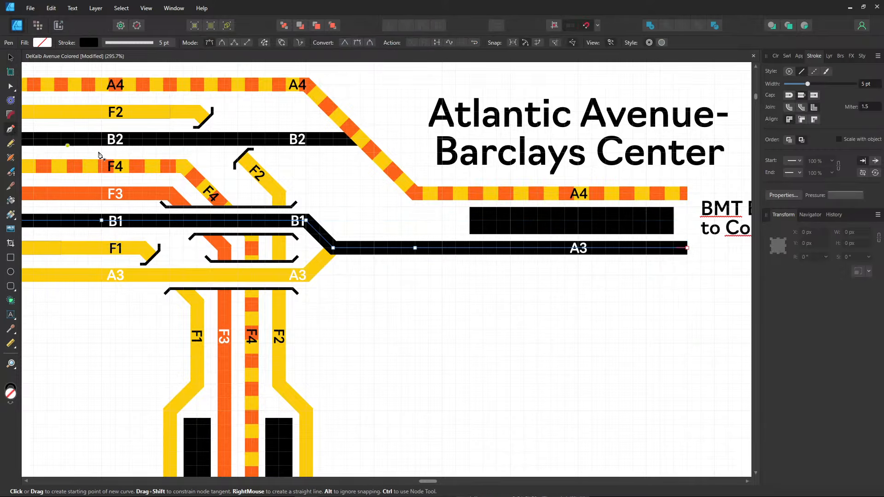
pyautogui.click(687, 252)
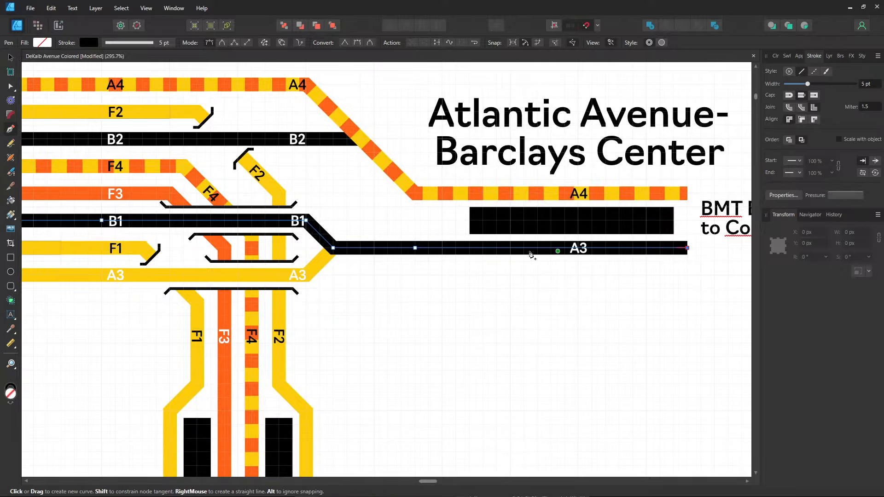
pyautogui.click(333, 249)
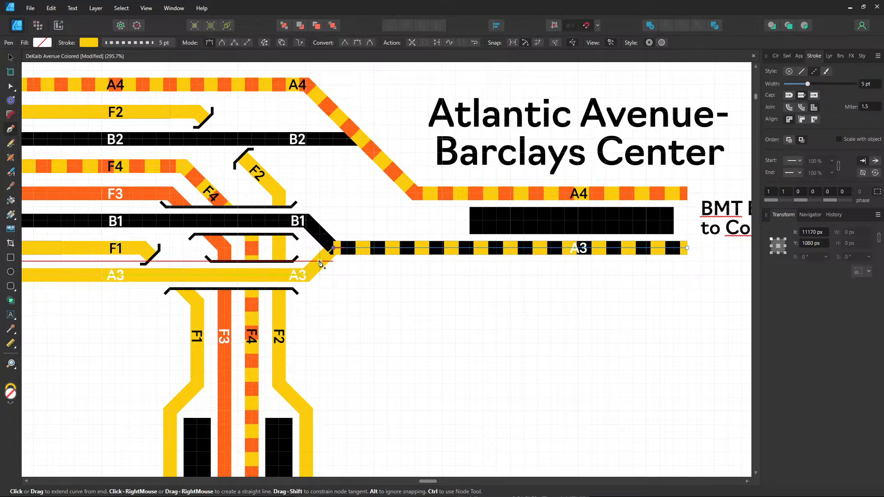
pyautogui.click(306, 275)
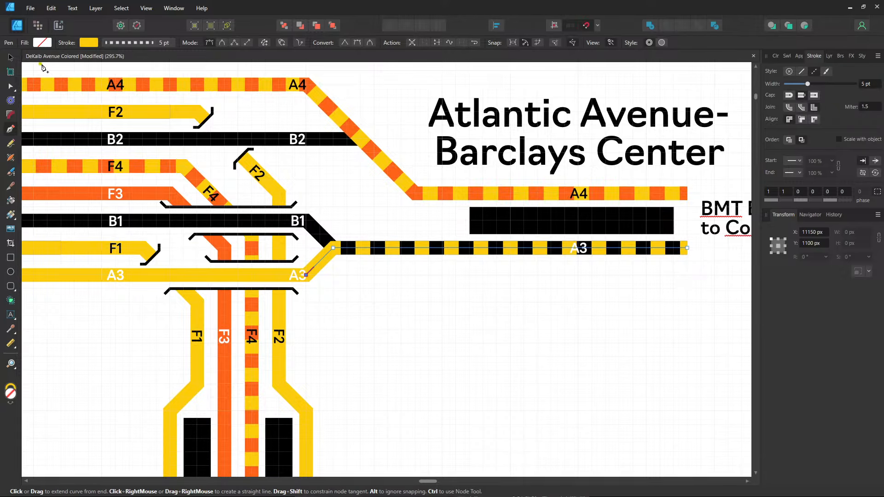
# - Give the new yellow A3 curve at Atlantic Avenue-Barclays Center a solid line style
pyautogui.click(11, 57)
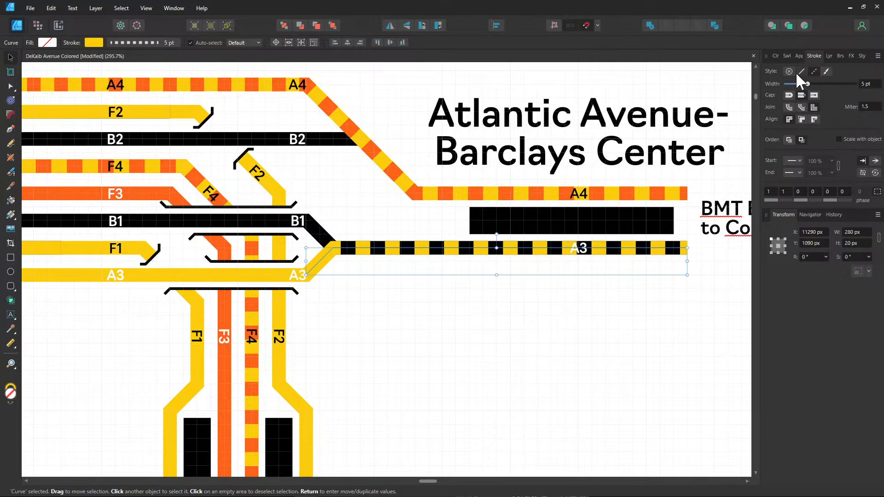
pyautogui.click(801, 72)
pyautogui.click(491, 298)
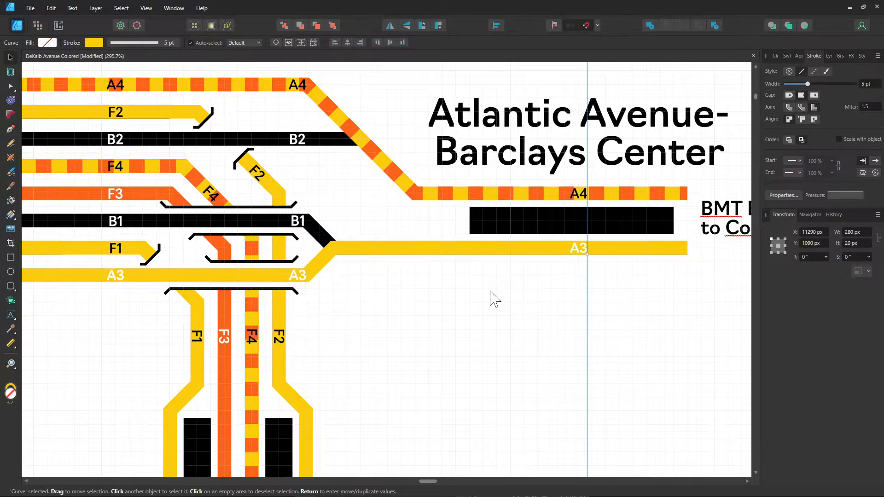
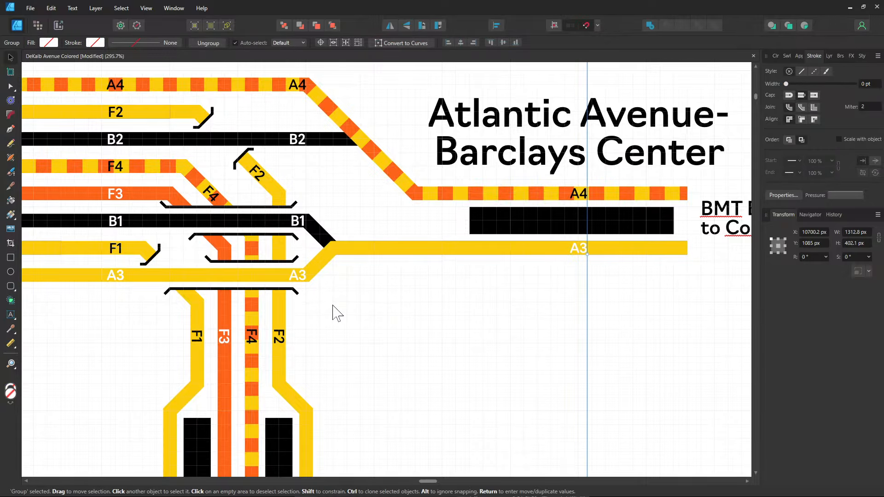
# - Send the black crossover curve between the H3 and A3 tracks to the back, behind the yellow lines
pyautogui.hscroll(-10, 337, 313)
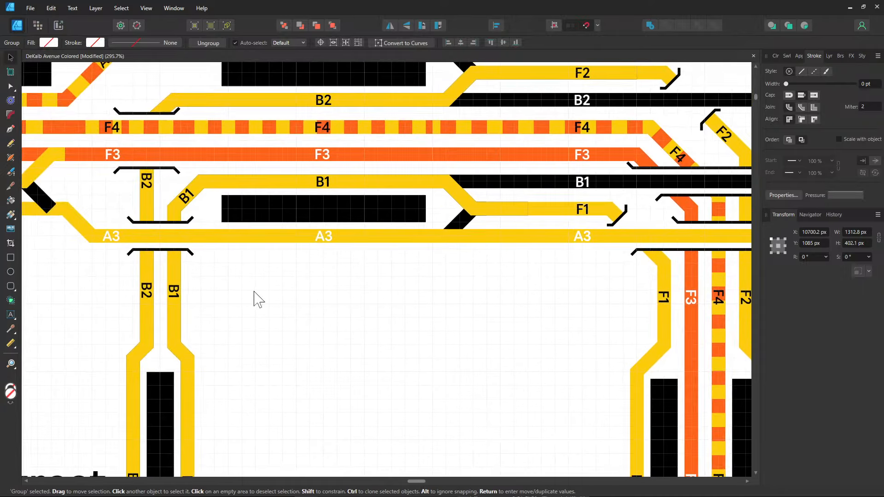
pyautogui.moveTo(258, 299); pyautogui.dragTo(471, 320)
pyautogui.doubleClick(257, 226)
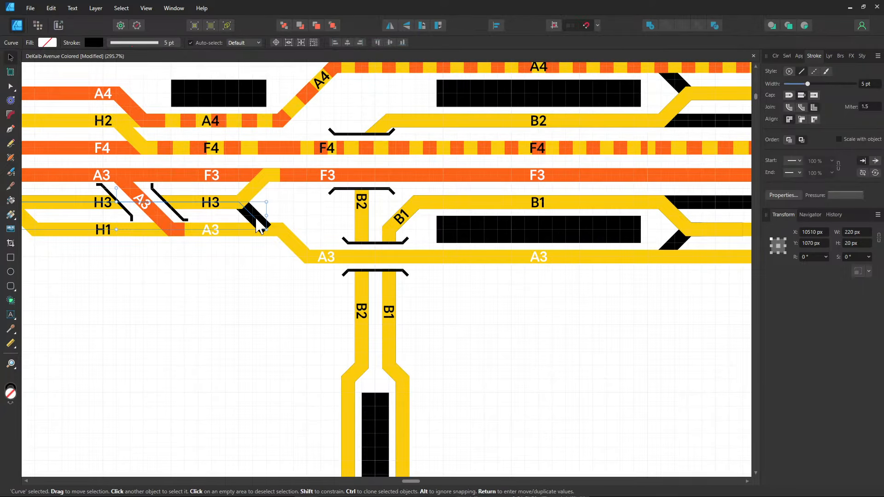
pyautogui.rightClick(256, 226)
pyautogui.click(157, 292)
pyautogui.moveTo(147, 297); pyautogui.dragTo(523, 317)
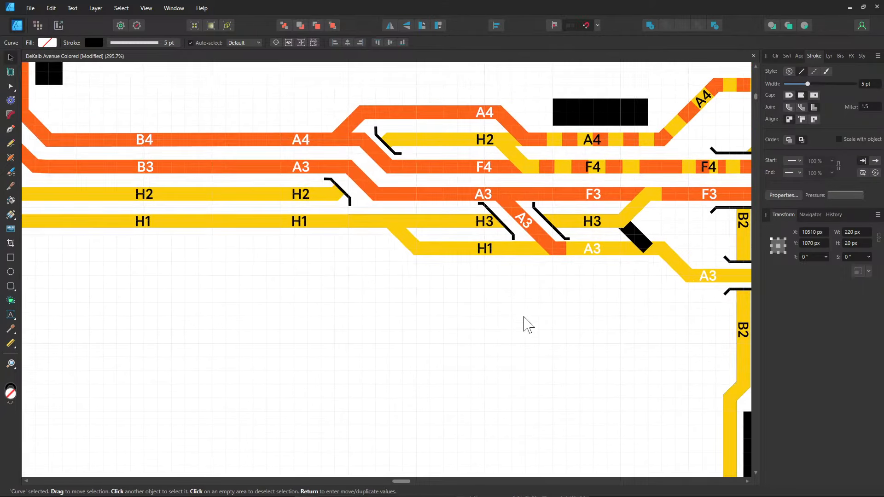
pyautogui.rightClick(634, 231)
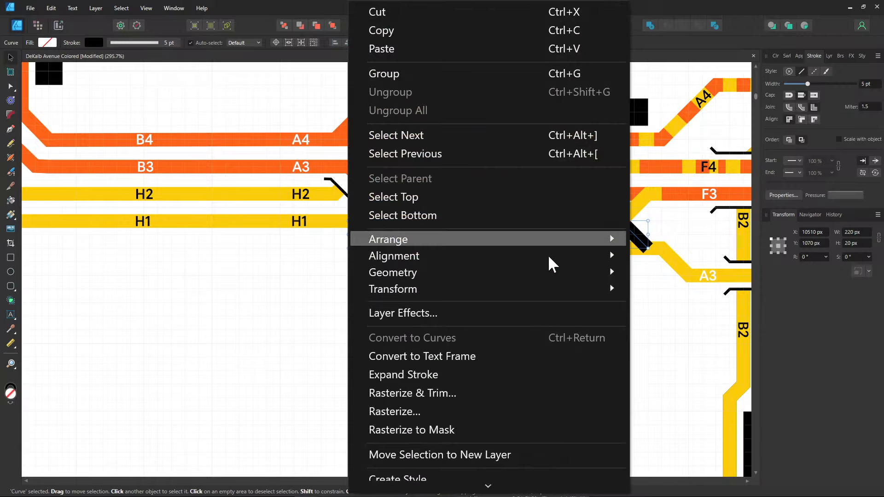
pyautogui.moveTo(464, 242)
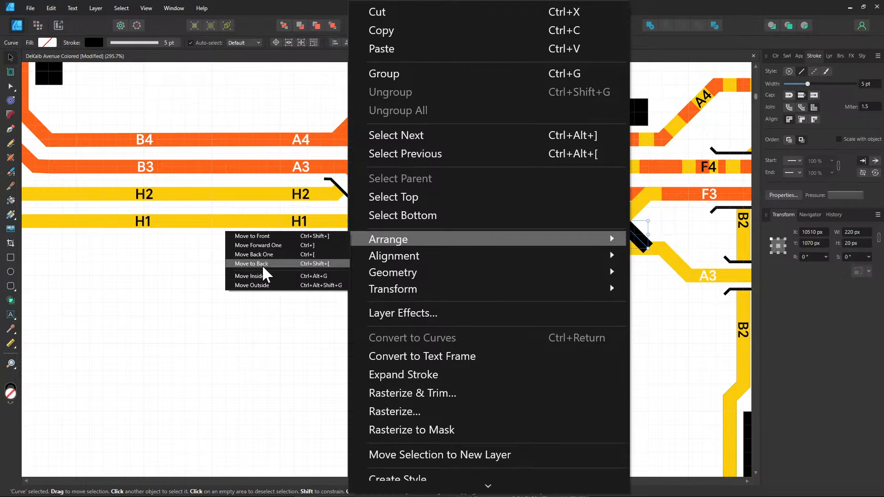
pyautogui.click(293, 276)
pyautogui.click(340, 305)
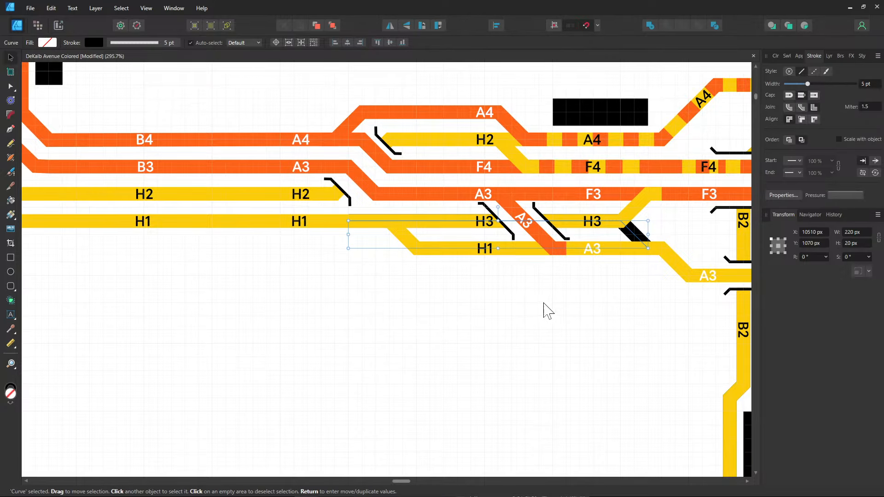
pyautogui.click(572, 309)
pyautogui.moveTo(656, 287); pyautogui.dragTo(392, 302)
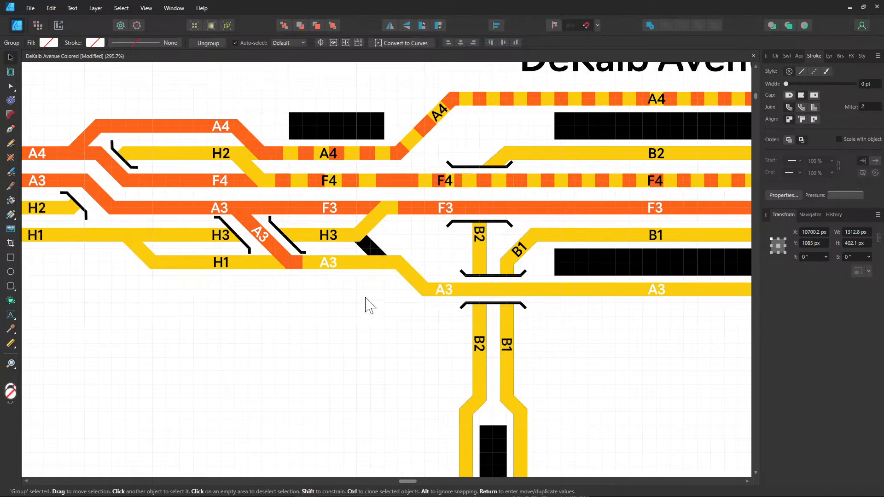
# - Extend the orange A3 curve over the yellow track through DeKalb Avenue to the track's end at Atlantic Avenue-Barclays Center
pyautogui.click(298, 266)
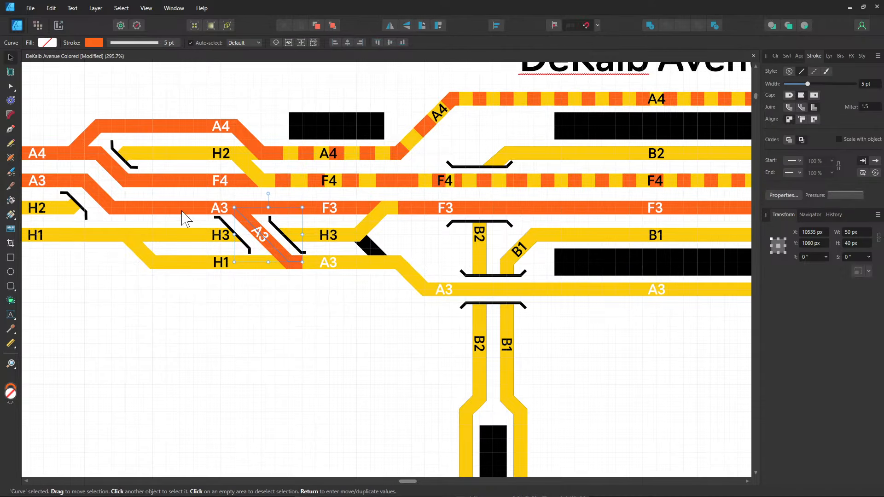
pyautogui.click(10, 129)
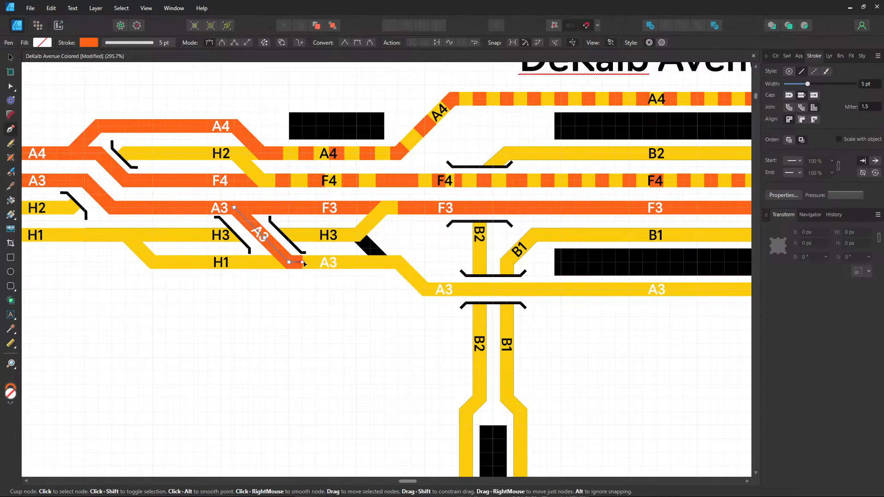
pyautogui.click(303, 263)
pyautogui.click(397, 262)
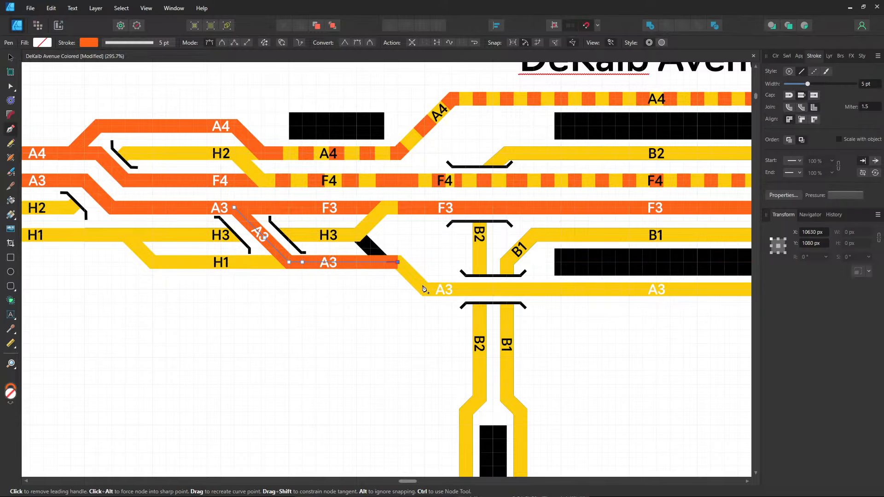
pyautogui.click(426, 291)
pyautogui.hscroll(5, 405, 306)
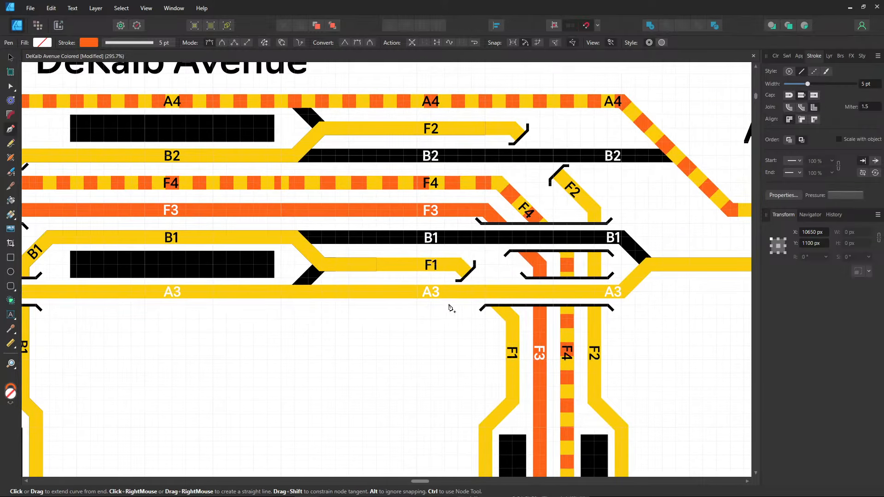
pyautogui.click(621, 292)
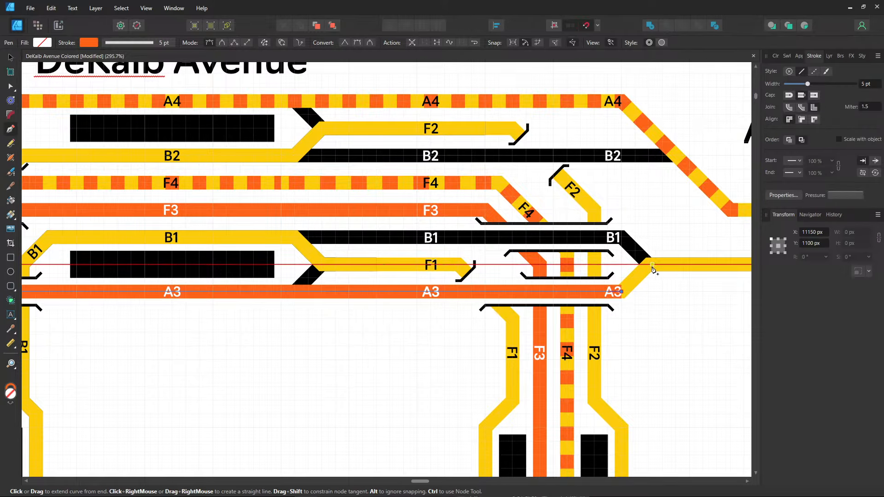
pyautogui.click(652, 266)
pyautogui.hscroll(5, 633, 297)
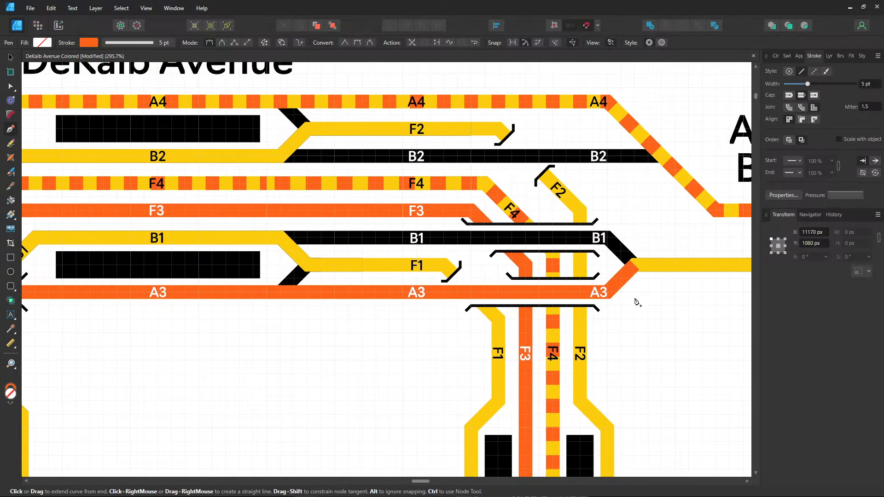
pyautogui.click(657, 272)
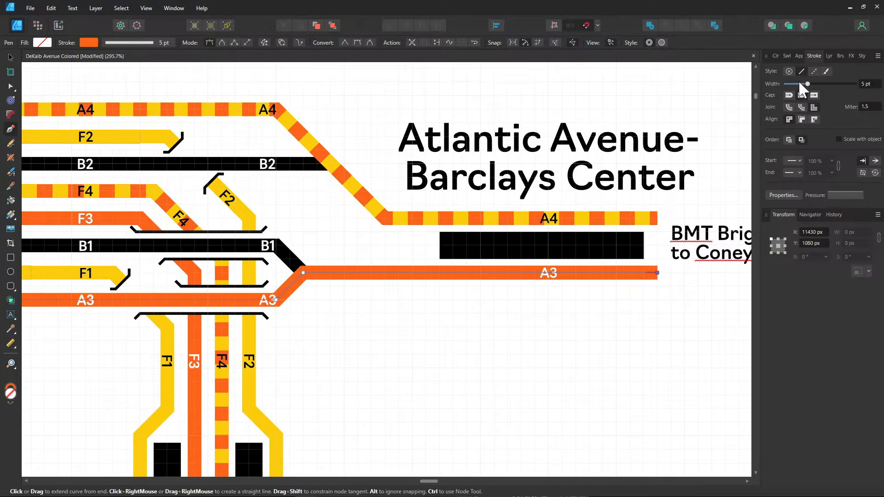
# - Apply a dashed line style to the extended orange A3 curve over the yellow track
pyautogui.click(814, 71)
pyautogui.hscroll(-5, 350, 355)
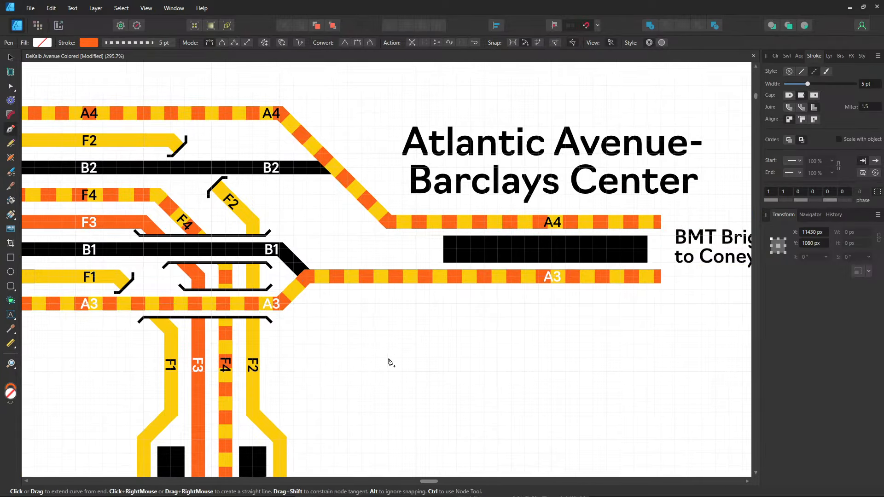
pyautogui.hscroll(-6, 336, 359)
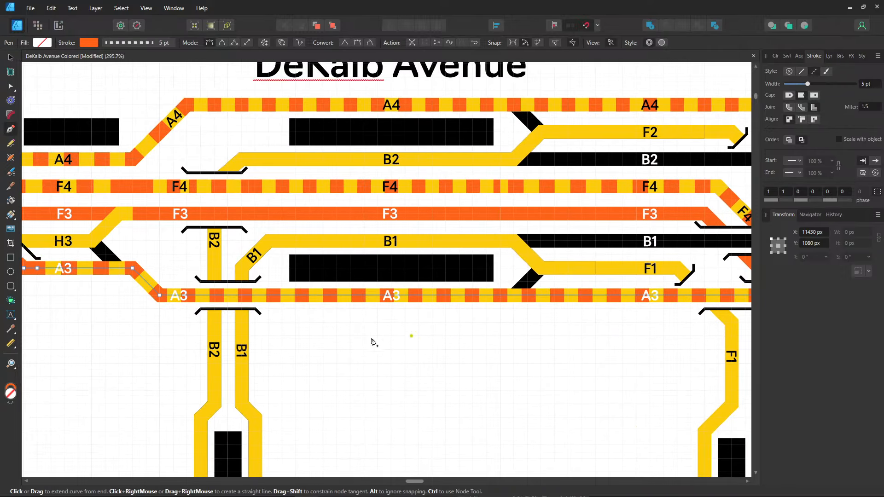
pyautogui.hscroll(-2, 518, 369)
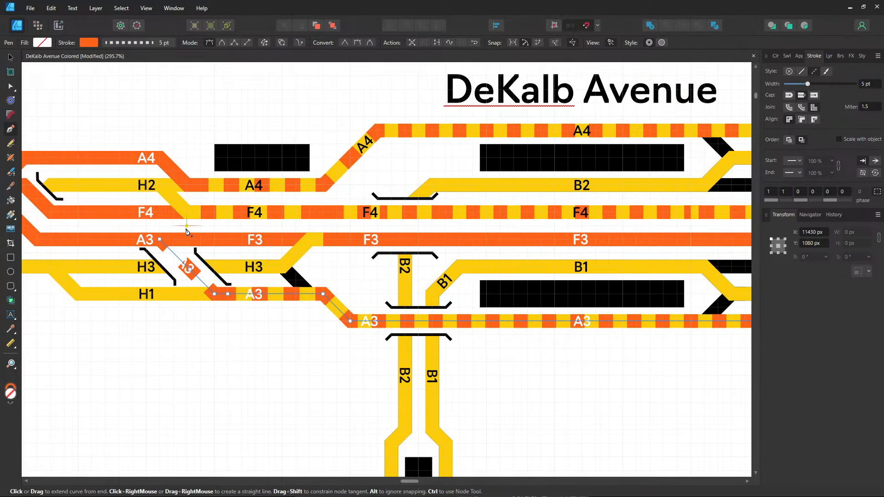
# - Undo the orange A3 dashing, break the curve at the node just past the H1 merge, and dash only the section through DeKalb Avenue
pyautogui.hotkey('ctrl', 'z')
pyautogui.moveTo(202, 339); pyautogui.dragTo(253, 332)
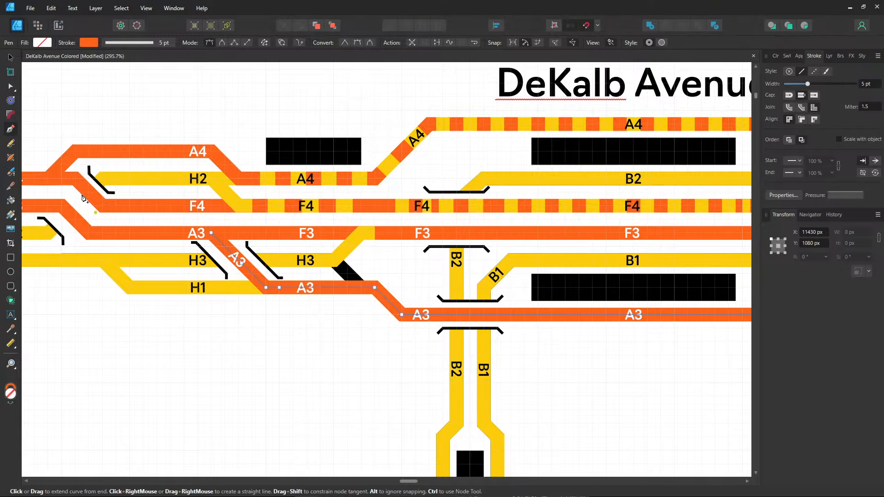
pyautogui.click(10, 86)
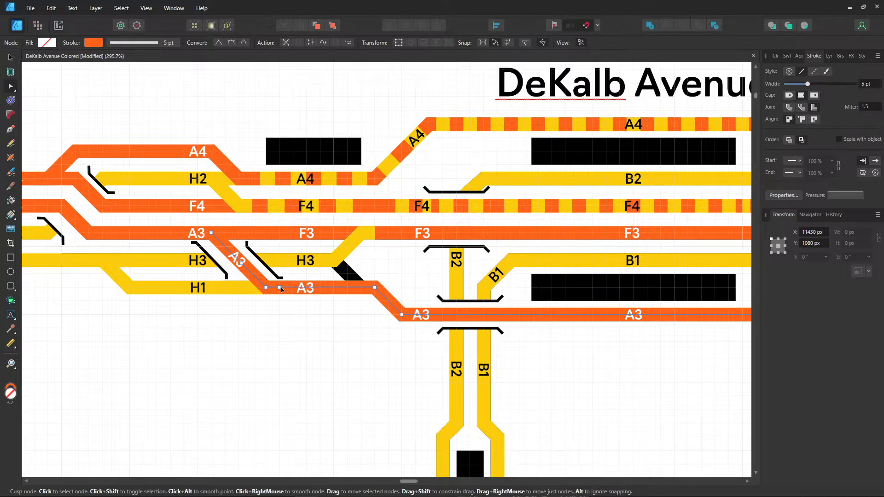
pyautogui.rightClick(285, 297)
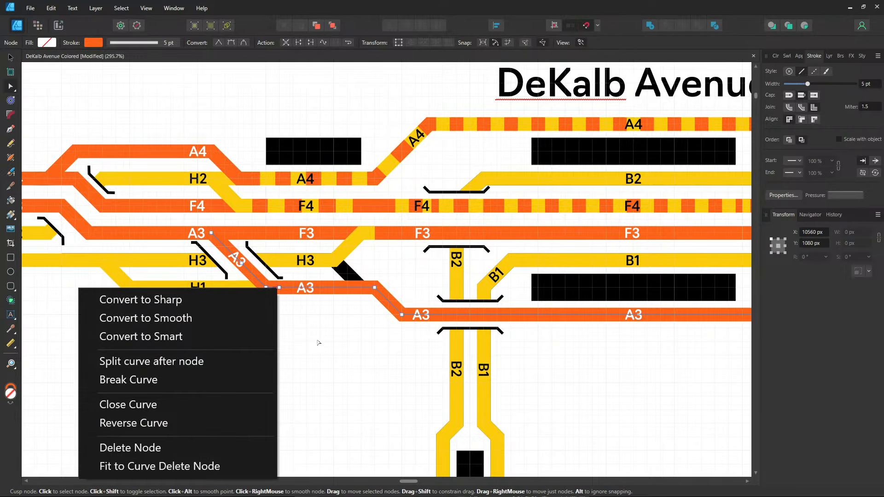
pyautogui.click(225, 382)
pyautogui.click(330, 297)
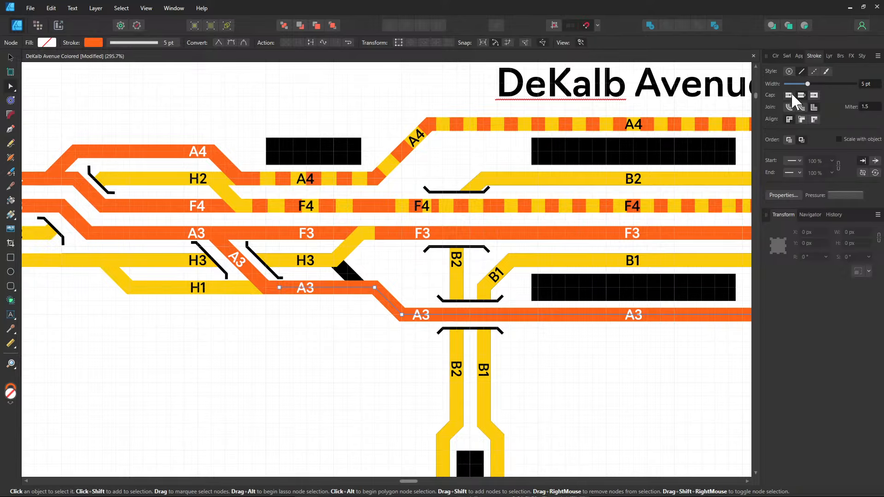
pyautogui.click(813, 71)
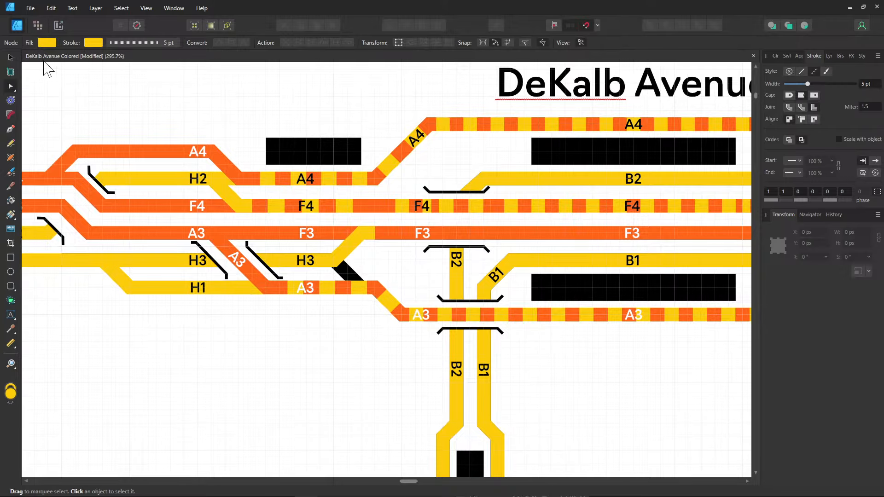
# - Recolor the six white B3, B4, A4 and A3 labels on the orange Grand Street tracks to black (000000)
pyautogui.click(14, 60)
pyautogui.moveTo(174, 219); pyautogui.dragTo(595, 234)
pyautogui.moveTo(254, 154); pyautogui.dragTo(371, 341)
pyautogui.click(276, 229)
pyautogui.keyDown('shift'); pyautogui.click(250, 231); pyautogui.keyUp('shift')
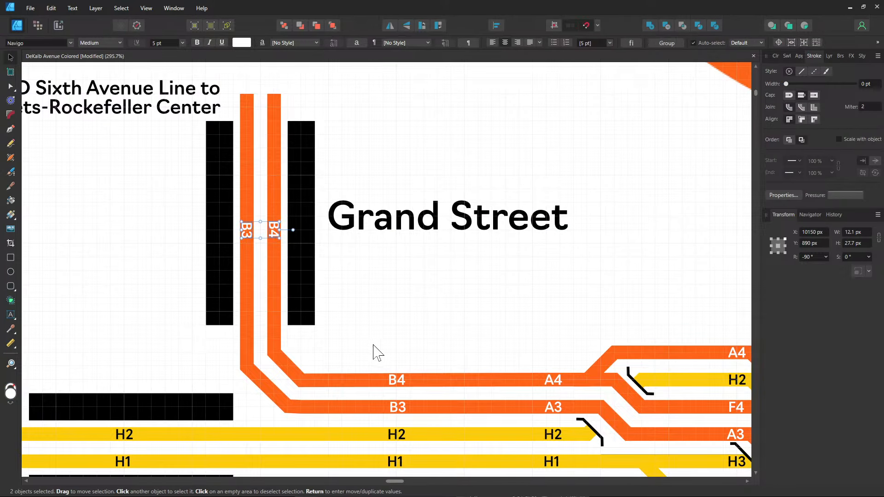
pyautogui.keyDown('shift'); pyautogui.click(397, 380); pyautogui.keyUp('shift')
pyautogui.keyDown('shift'); pyautogui.click(398, 407); pyautogui.keyUp('shift')
pyautogui.keyDown('shift'); pyautogui.click(553, 407); pyautogui.keyUp('shift')
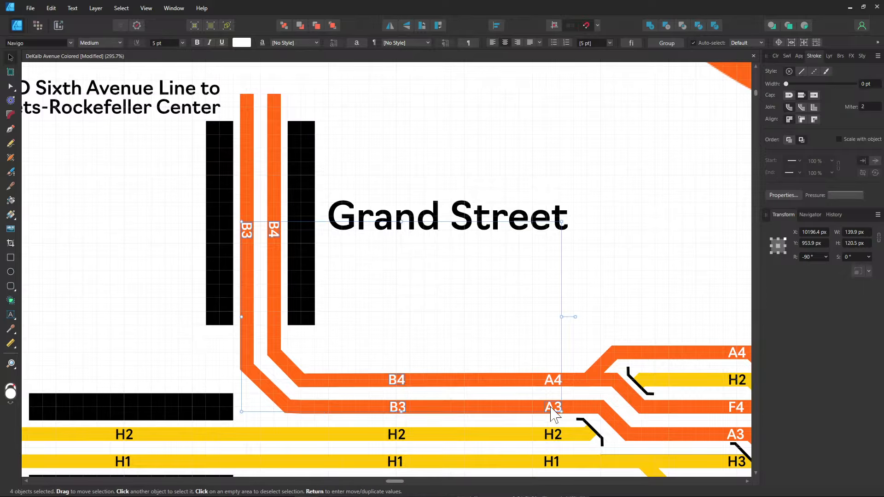
pyautogui.click(241, 42)
pyautogui.moveTo(213, 142); pyautogui.dragTo(141, 191)
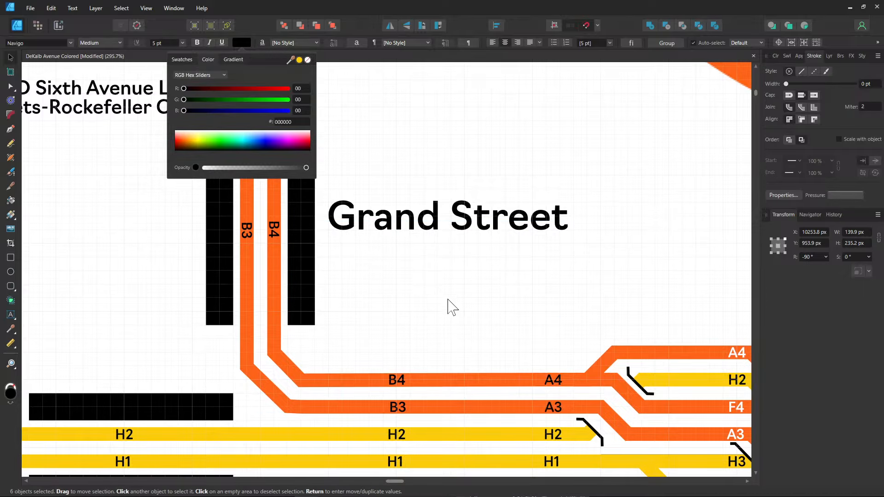
pyautogui.click(448, 300)
# - Recolor the white A4, F4 and A3 labels on the orange tracks beside the yellow H2 and H3 labels to black (000000)
pyautogui.click(555, 318)
pyautogui.moveTo(556, 318); pyautogui.dragTo(208, 203)
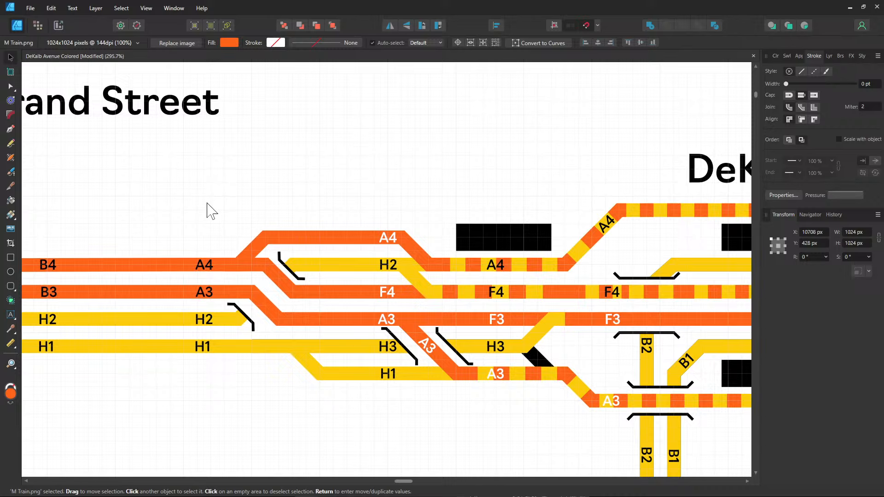
pyautogui.click(388, 238)
pyautogui.keyDown('shift'); pyautogui.click(388, 291); pyautogui.keyUp('shift')
pyautogui.keyDown('shift'); pyautogui.click(387, 319); pyautogui.keyUp('shift')
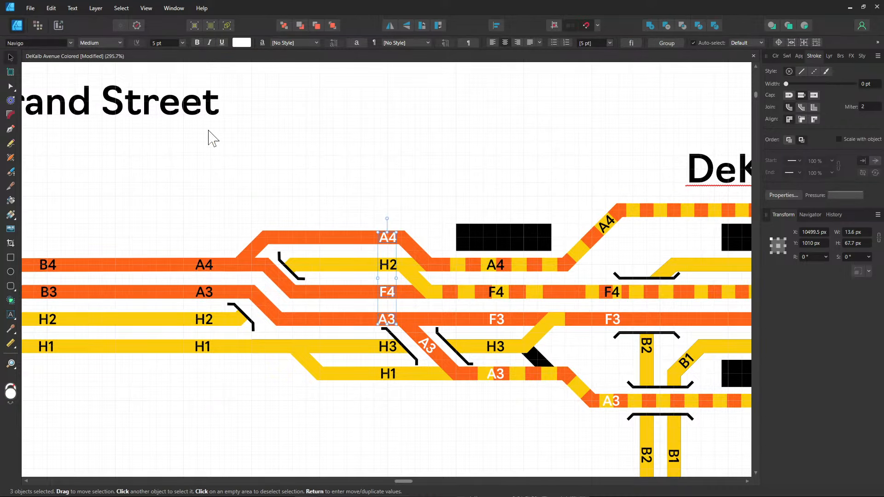
pyautogui.click(241, 42)
pyautogui.moveTo(217, 142); pyautogui.dragTo(129, 182)
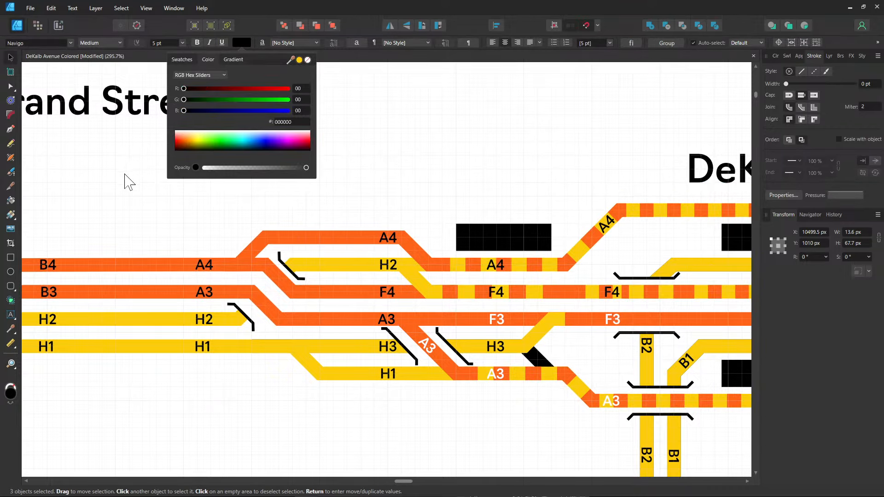
pyautogui.click(503, 304)
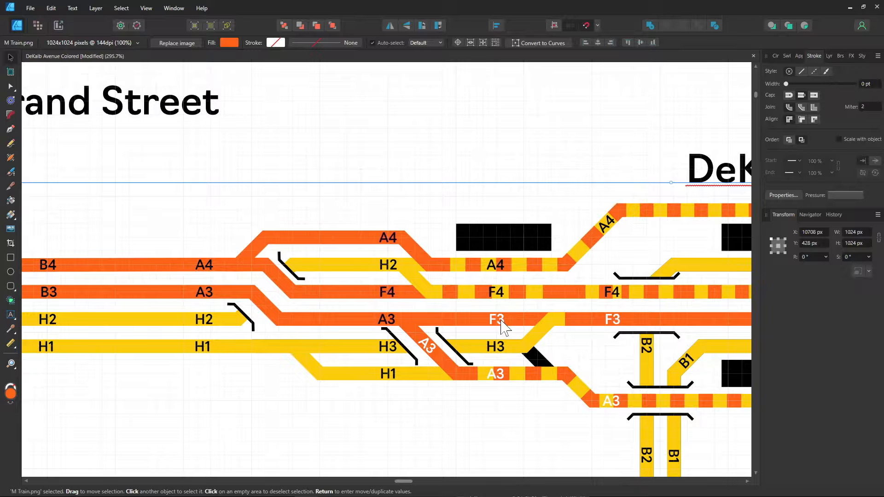
# - Recolor the two F3 labels and three A3 labels just west of the DeKalb Avenue platforms, including the diagonal one, to black
pyautogui.click(501, 321)
pyautogui.keyDown('shift'); pyautogui.click(429, 346); pyautogui.keyUp('shift')
pyautogui.keyDown('shift'); pyautogui.click(495, 374); pyautogui.keyUp('shift')
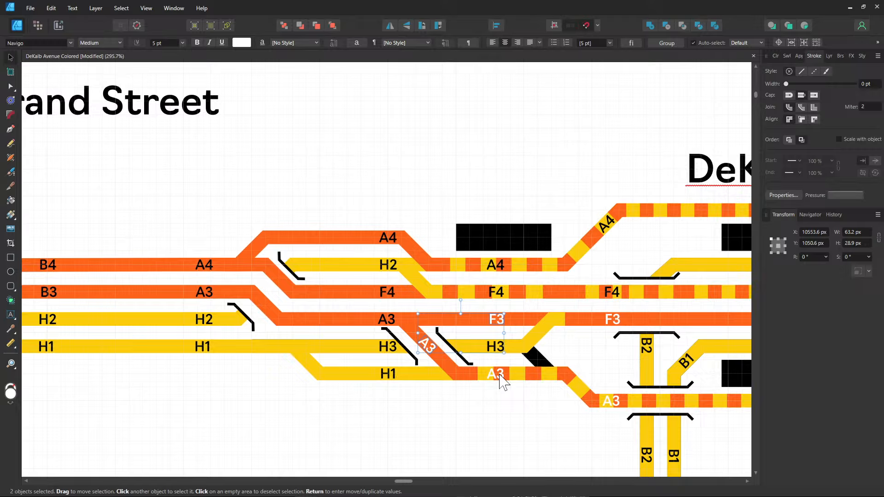
pyautogui.keyDown('shift'); pyautogui.click(613, 406); pyautogui.keyUp('shift')
pyautogui.keyDown('shift'); pyautogui.click(616, 318); pyautogui.keyUp('shift')
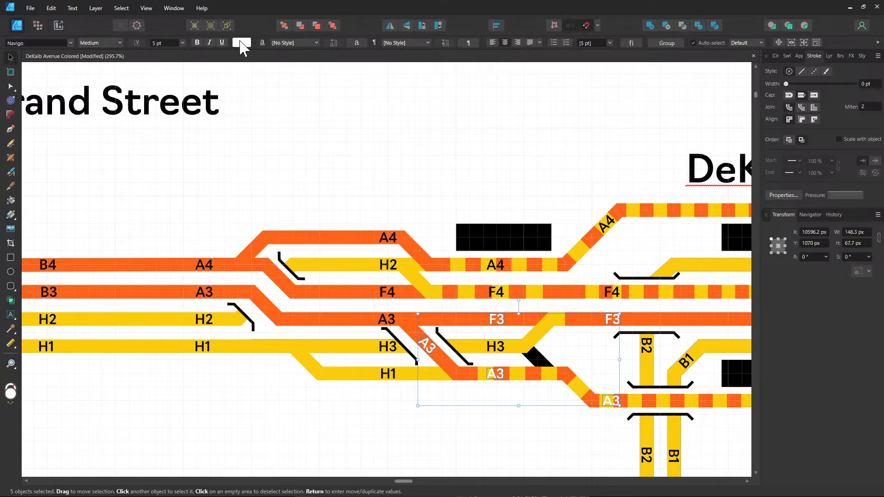
pyautogui.click(241, 42)
pyautogui.moveTo(196, 148); pyautogui.dragTo(148, 185)
pyautogui.click(561, 133)
# - Recolor the white F3 and A3 labels between the DeKalb Avenue platforms to black (000000)
pyautogui.moveTo(559, 125); pyautogui.dragTo(415, 106)
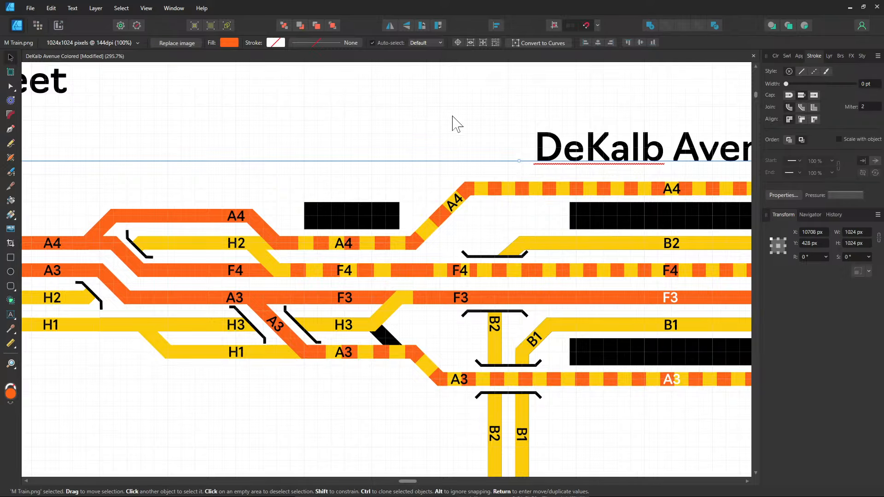
pyautogui.moveTo(514, 125); pyautogui.dragTo(278, 64)
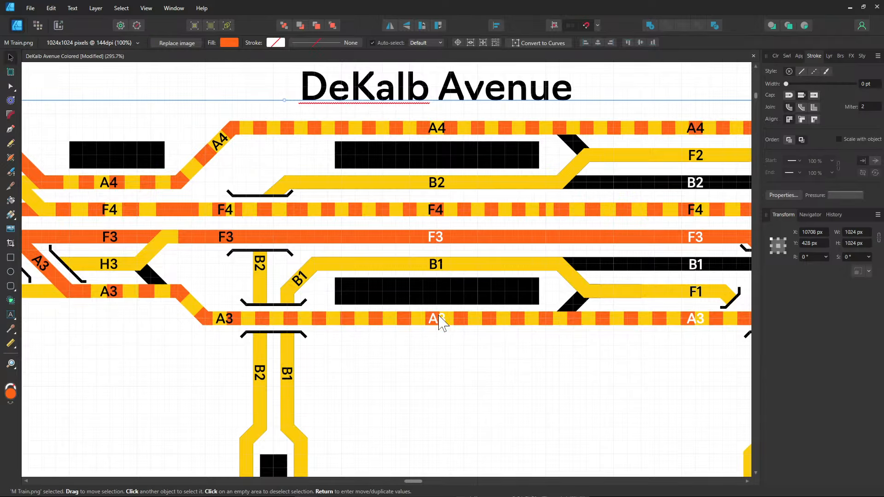
pyautogui.click(438, 320)
pyautogui.keyDown('shift'); pyautogui.click(437, 238); pyautogui.keyUp('shift')
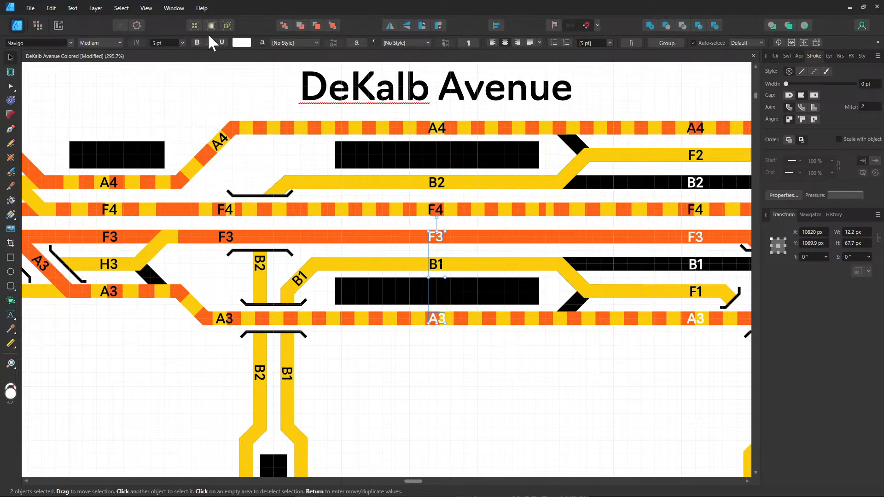
pyautogui.click(246, 44)
pyautogui.moveTo(220, 140); pyautogui.dragTo(124, 202)
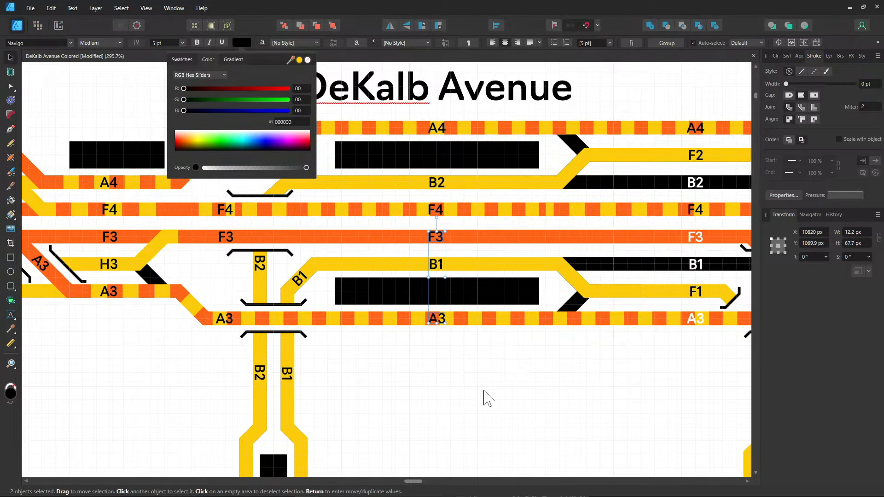
pyautogui.click(503, 384)
pyautogui.click(584, 355)
# - Recolor the remaining F3 labels, the A3 label before the Atlantic Avenue diagonal and the A3 label at Atlantic Avenue-Barclays Center to black
pyautogui.moveTo(583, 351); pyautogui.dragTo(284, 302)
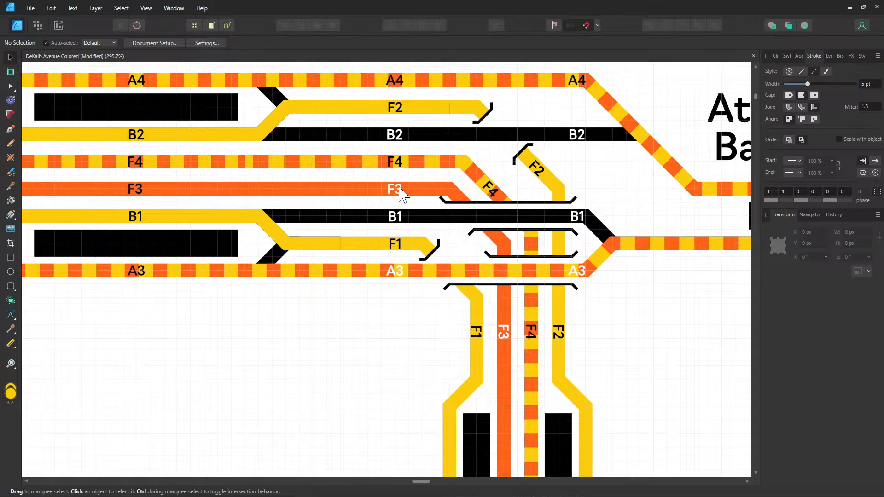
pyautogui.click(395, 189)
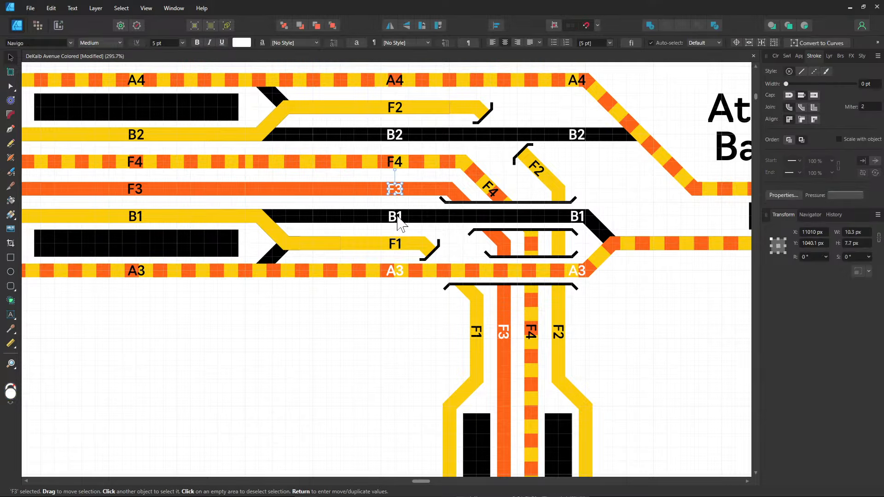
pyautogui.keyDown('shift'); pyautogui.click(397, 163); pyautogui.keyUp('shift')
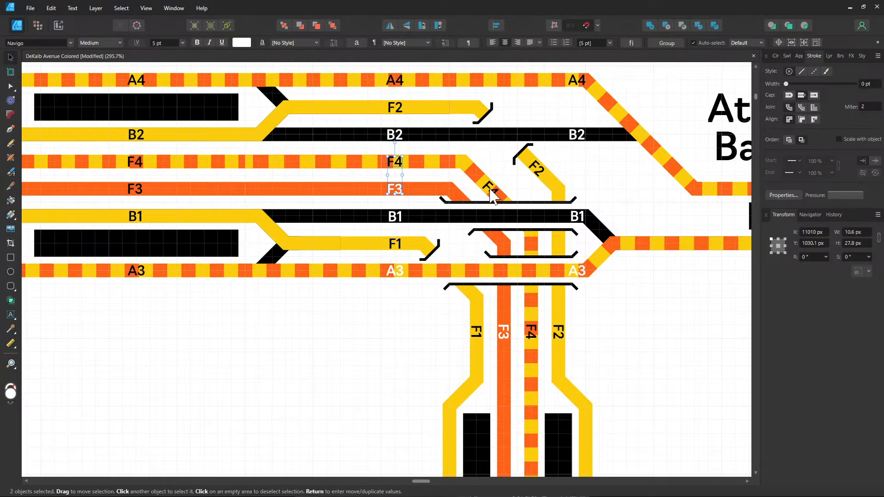
pyautogui.keyDown('shift'); pyautogui.click(583, 271); pyautogui.keyUp('shift')
pyautogui.keyDown('shift'); pyautogui.click(475, 328); pyautogui.keyUp('shift')
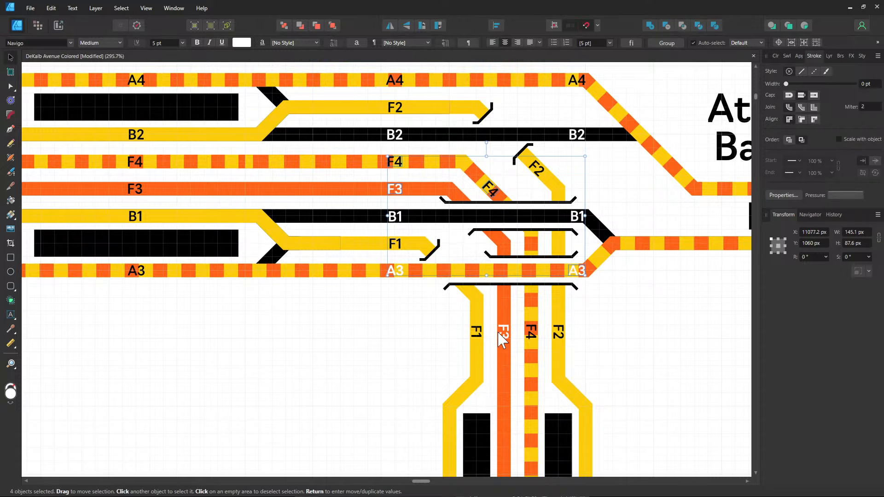
pyautogui.scroll(-5, 460, 258)
pyautogui.hscroll(2, 460, 258)
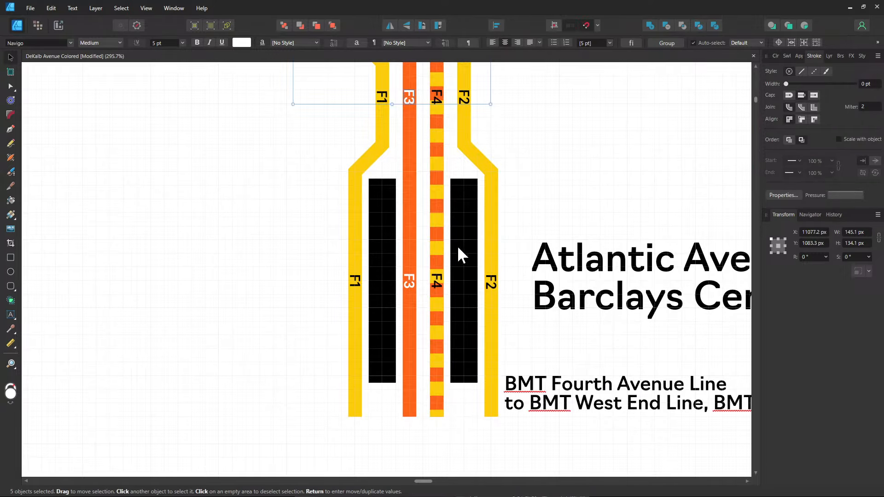
pyautogui.keyDown('shift'); pyautogui.click(410, 280); pyautogui.keyUp('shift')
pyautogui.scroll(5, 422, 393)
pyautogui.hscroll(2, 422, 392)
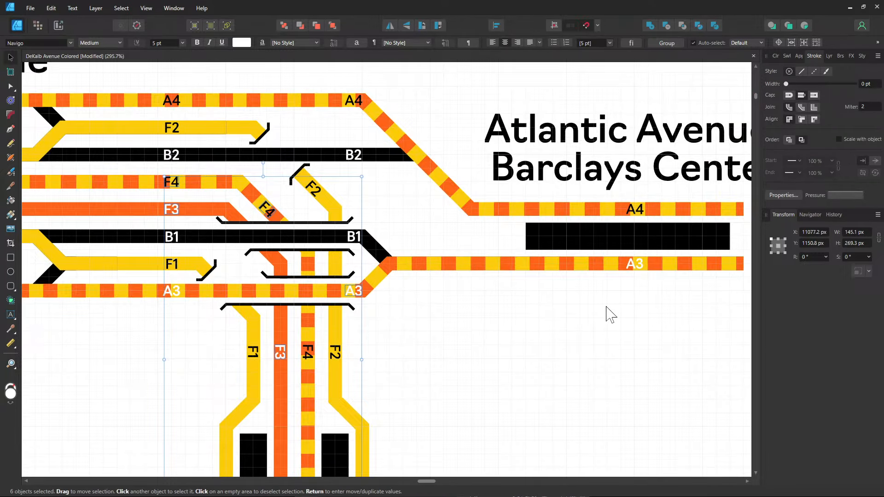
pyautogui.keyDown('shift'); pyautogui.click(635, 266); pyautogui.keyUp('shift')
pyautogui.click(241, 43)
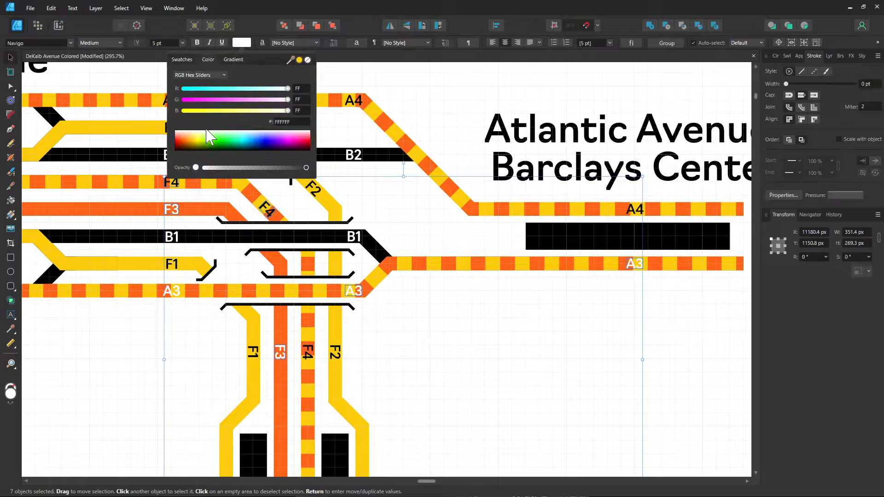
pyautogui.click(208, 138)
pyautogui.click(498, 322)
# - Extend the yellow H3 curve along the F3 track through DeKalb Avenue and down to the track's end at the Fourth Avenue Line platforms
pyautogui.hscroll(-6, 458, 329)
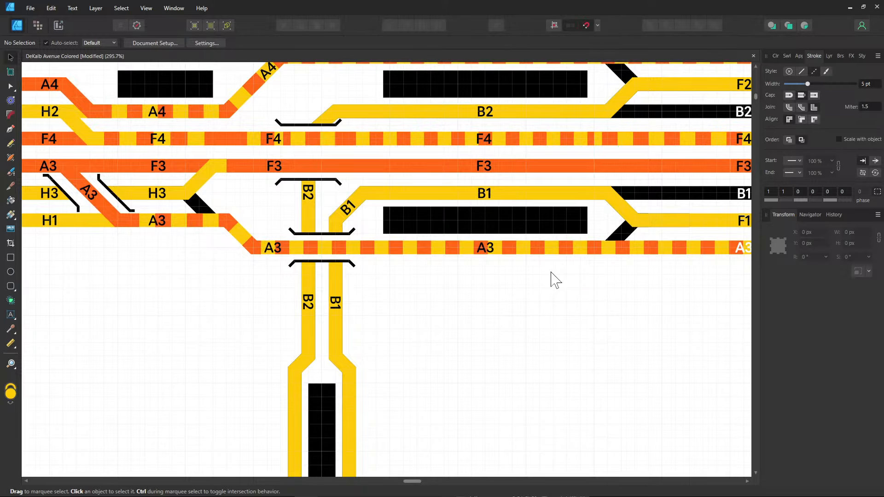
pyautogui.scroll(5, 556, 279)
pyautogui.hscroll(-6, 548, 313)
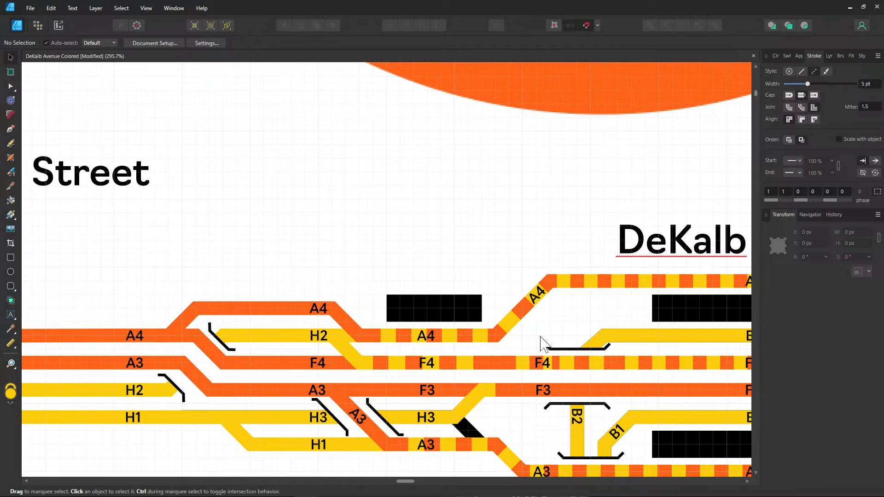
pyautogui.moveTo(526, 307); pyautogui.dragTo(367, 217)
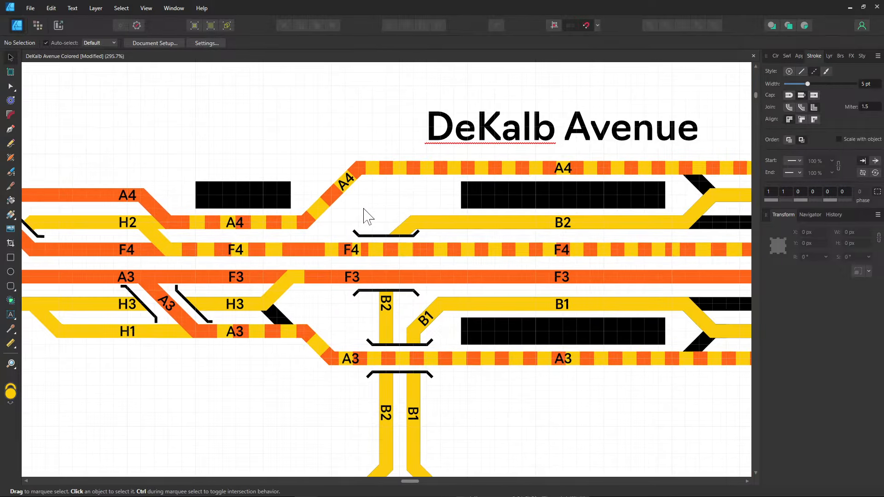
pyautogui.moveTo(564, 270); pyautogui.dragTo(251, 271)
pyautogui.moveTo(471, 292); pyautogui.dragTo(671, 246)
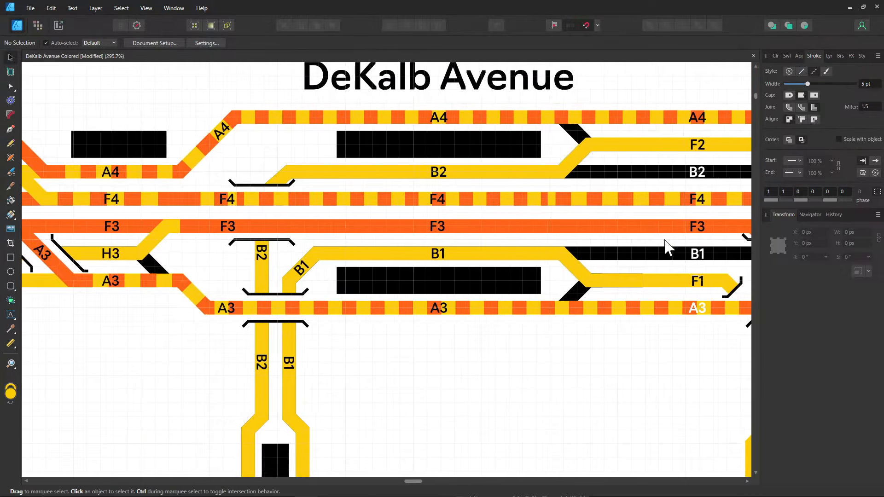
pyautogui.click(11, 129)
pyautogui.click(183, 226)
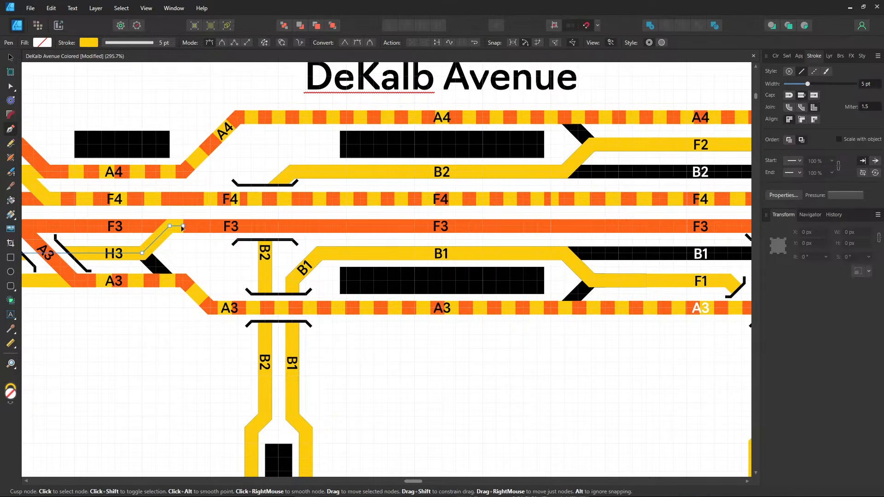
pyautogui.click(184, 226)
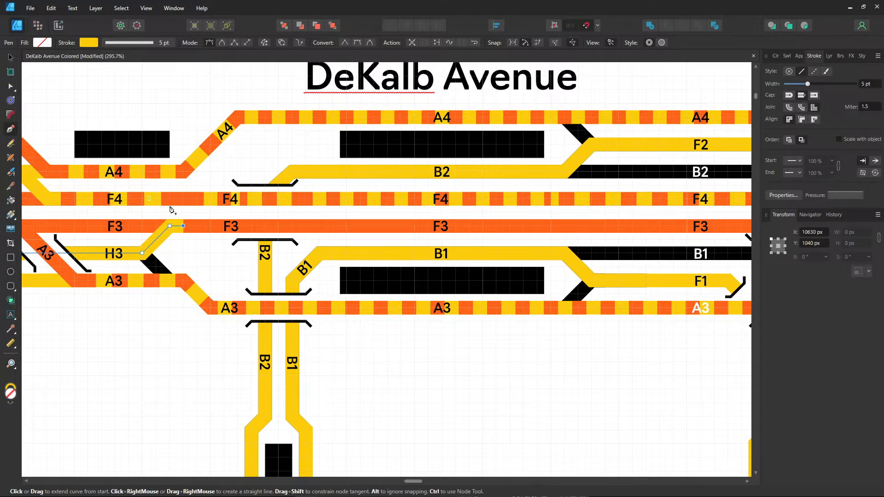
pyautogui.hscroll(5, 538, 252)
pyautogui.click(359, 224)
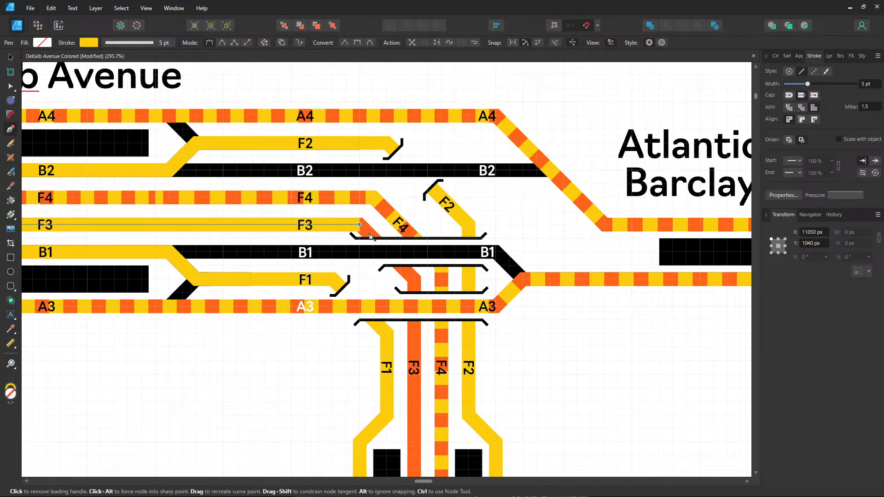
pyautogui.click(414, 279)
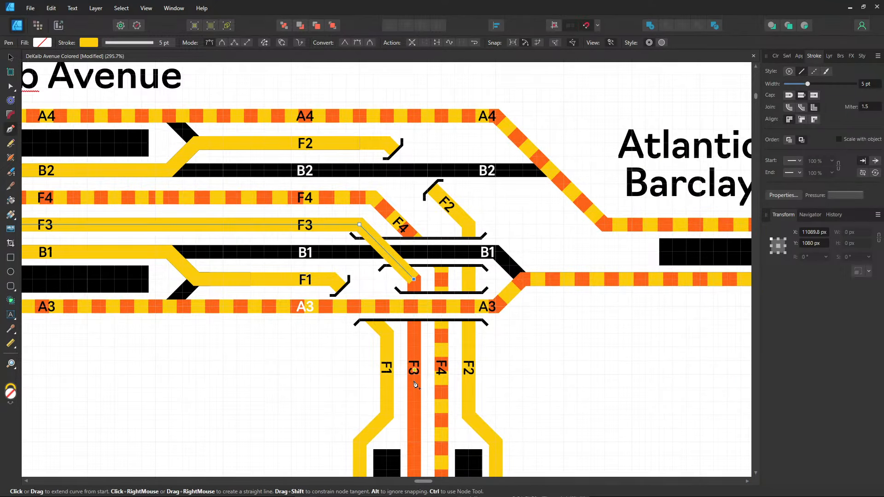
pyautogui.scroll(-4, 416, 385)
pyautogui.click(441, 404)
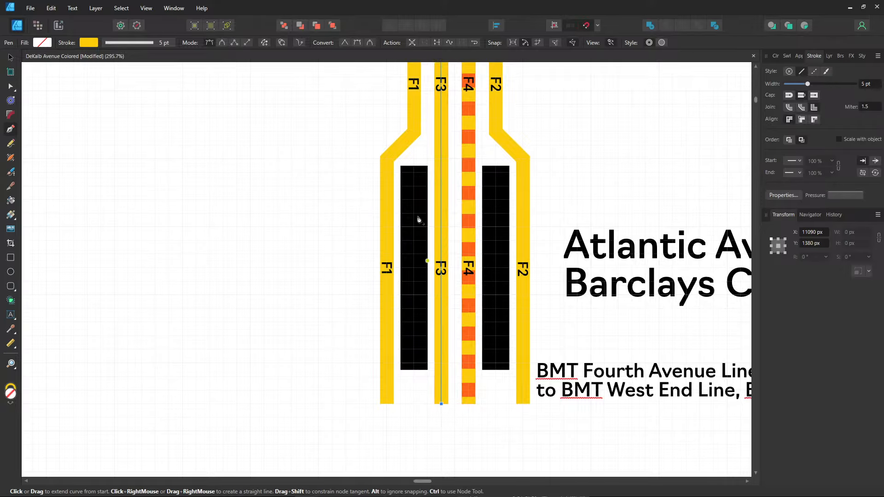
pyautogui.scroll(3, 419, 220)
pyautogui.hscroll(-1, 419, 220)
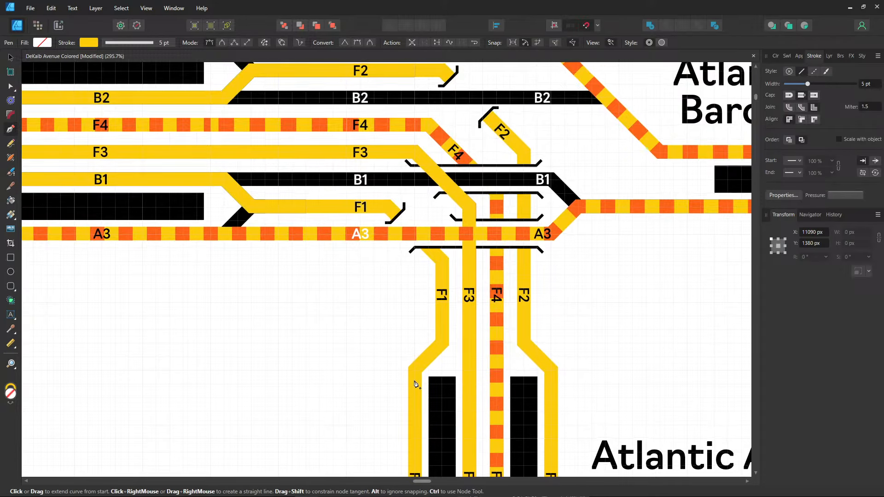
# - Try to move the extended yellow F3 curve lower in the layer stack, below the bridge markings
pyautogui.click(827, 56)
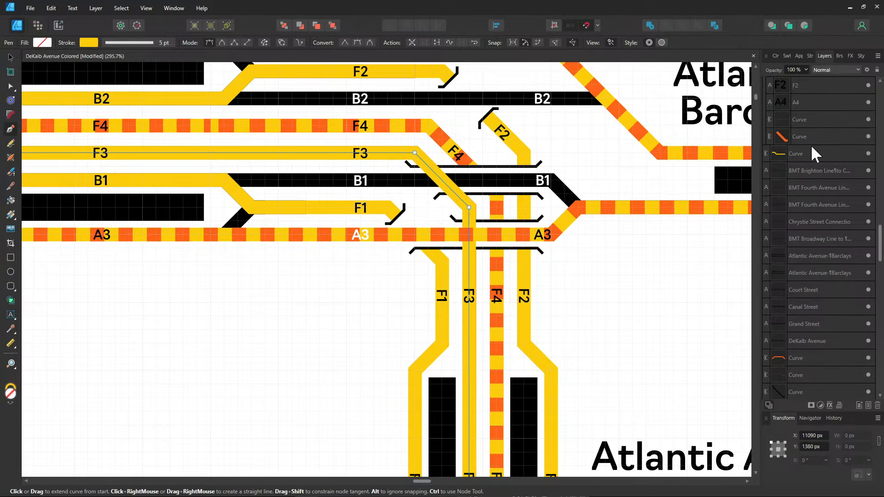
pyautogui.scroll(-3, 808, 152)
pyautogui.scroll(-5, 767, 259)
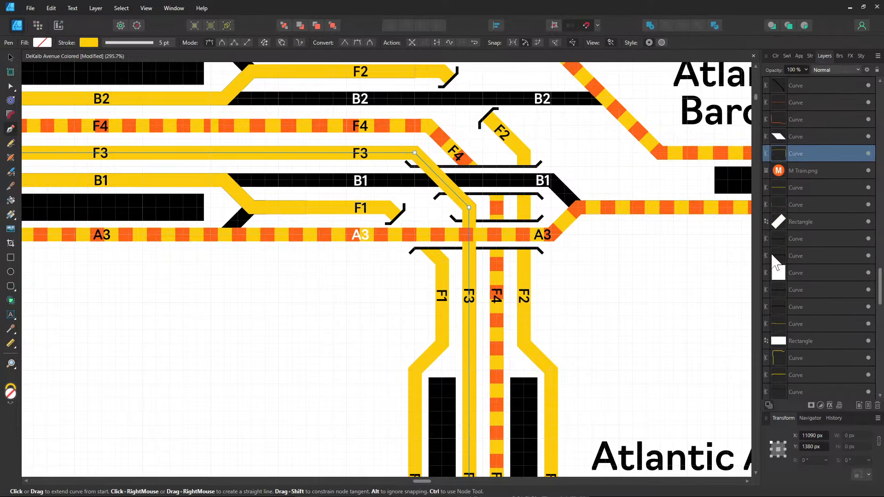
pyautogui.hscroll(-9, 183, 207)
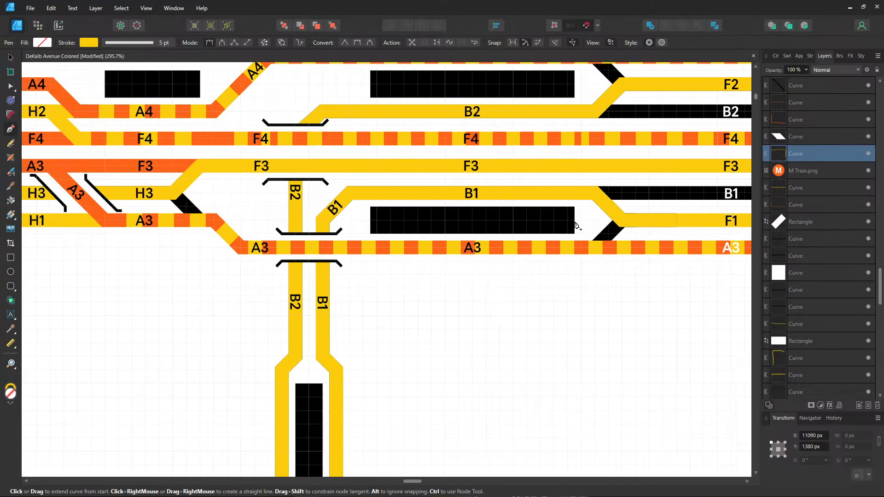
pyautogui.hscroll(-1, 576, 225)
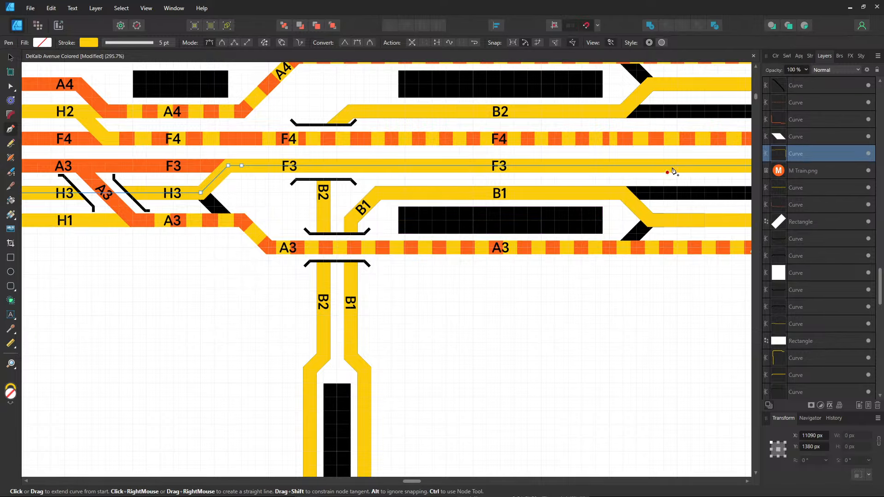
pyautogui.hscroll(5, 349, 245)
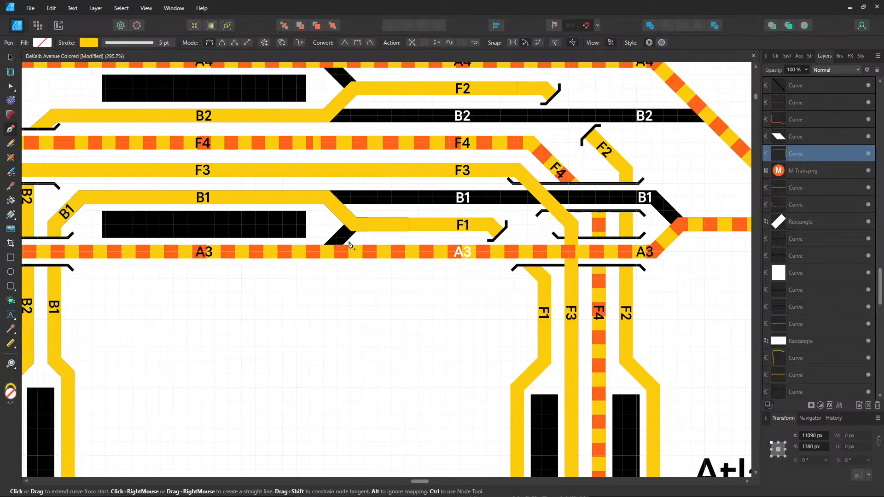
pyautogui.hscroll(1, 350, 245)
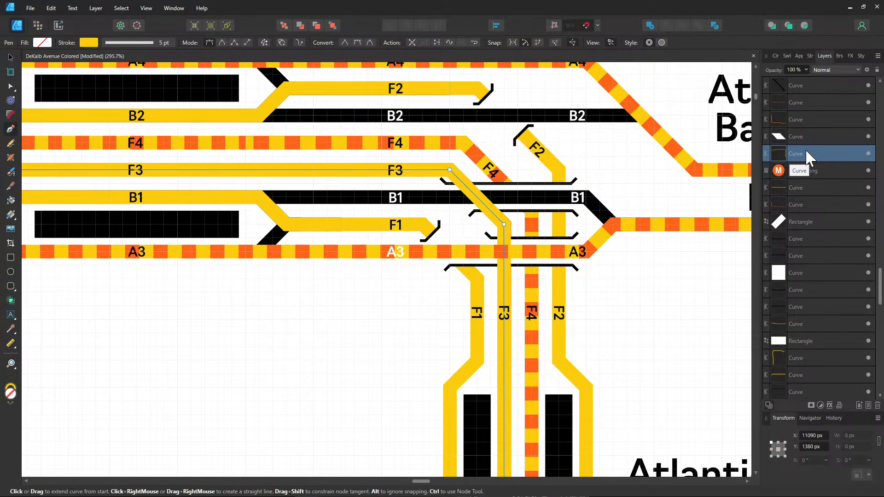
pyautogui.moveTo(806, 152); pyautogui.dragTo(811, 350)
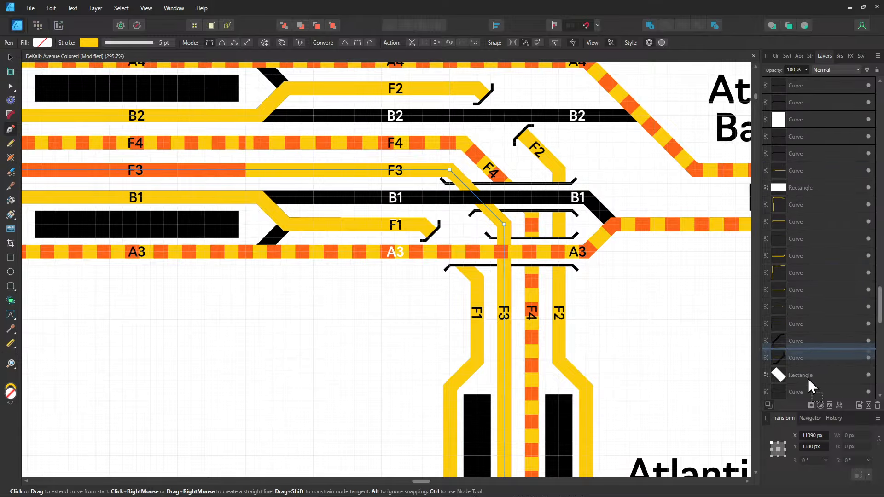
pyautogui.moveTo(808, 378); pyautogui.dragTo(808, 348)
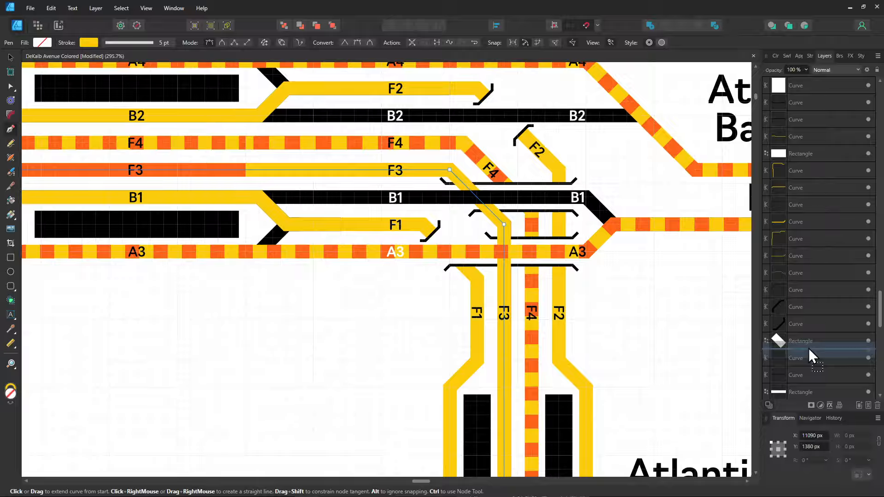
pyautogui.moveTo(808, 348); pyautogui.dragTo(808, 346)
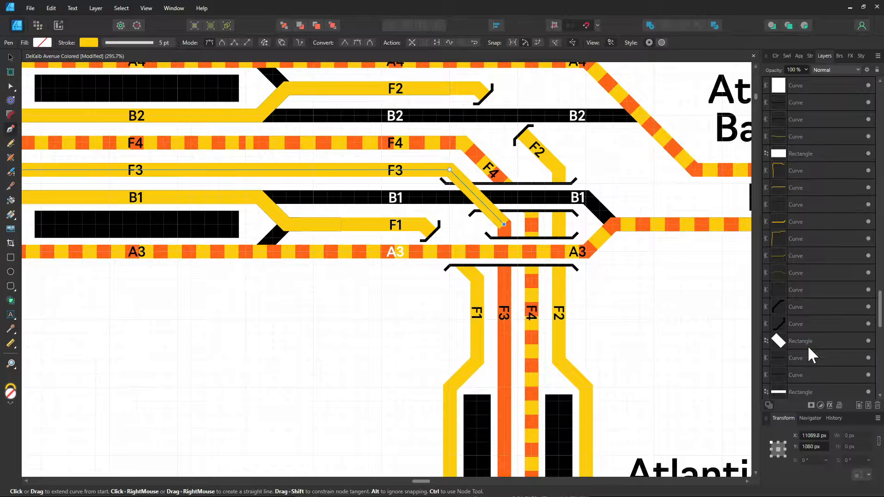
# - Remove the yellow F3 curve's nodes beyond the bend and pull its east end back along the track to X 10940 px
pyautogui.press('Delete')
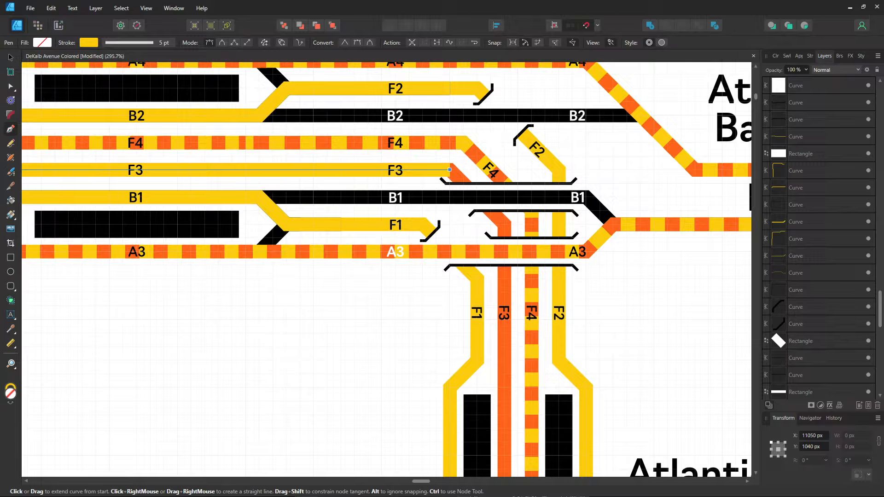
pyautogui.click(10, 86)
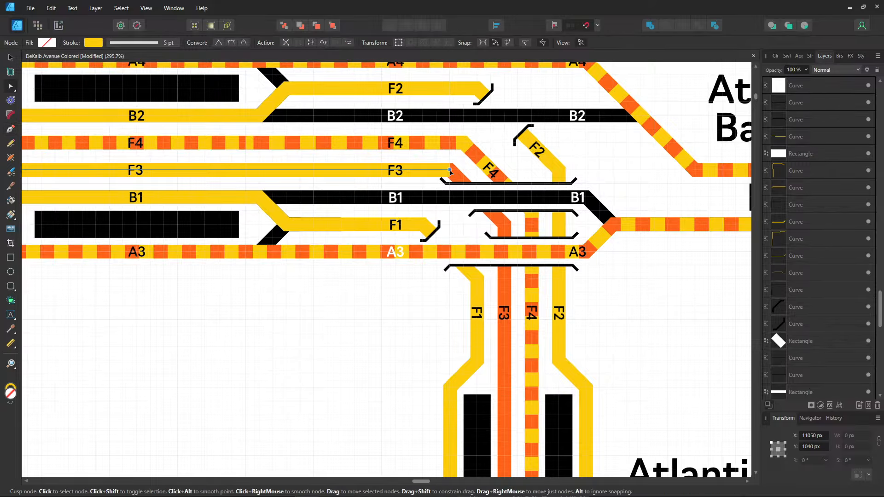
pyautogui.moveTo(449, 172)
pyautogui.mouseDown()
pyautogui.moveTo(286, 171)
pyautogui.moveTo(303, 172)
pyautogui.mouseUp()
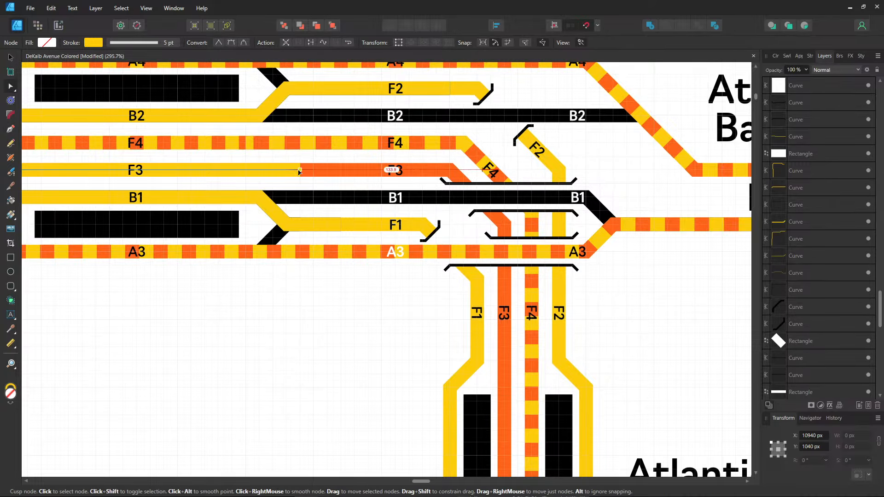
# - Duplicate the orange F3 curve that bends down through the Fourth Avenue Line platforms
pyautogui.click(497, 221)
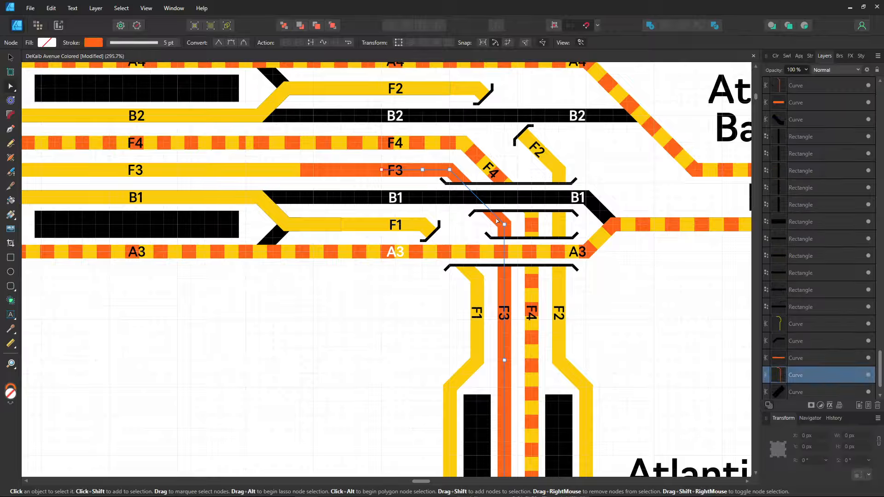
pyautogui.click(96, 43)
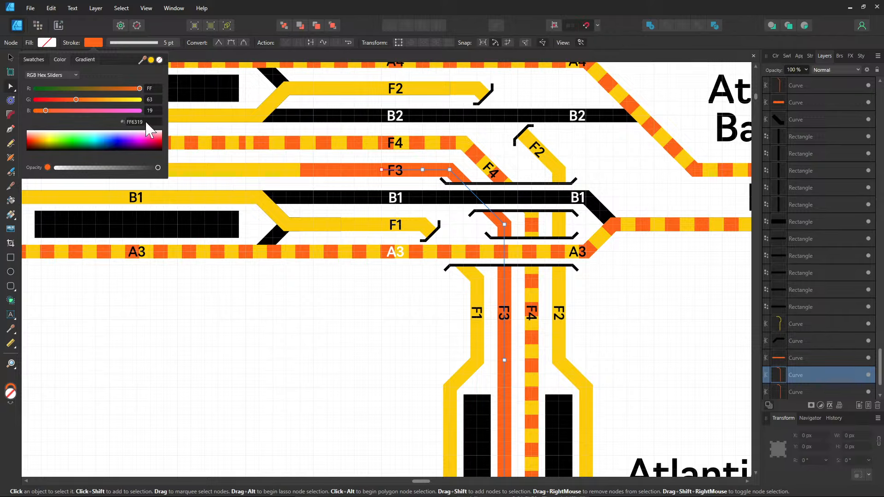
pyautogui.click(143, 120)
pyautogui.write('dalone="no"?>')
pyautogui.click(213, 302)
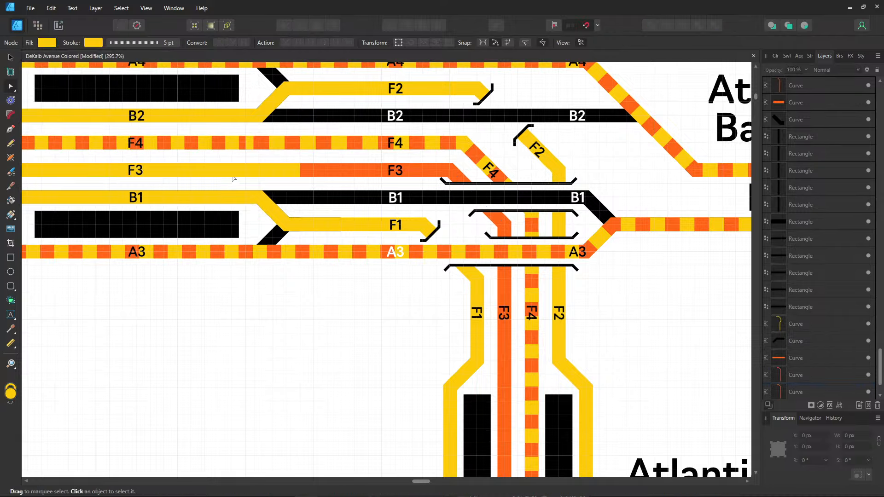
# - Recolor the upper copy of the bending F3 curve to the neighboring yellow, FCCC0A, and give it a dashed line style
pyautogui.click(232, 174)
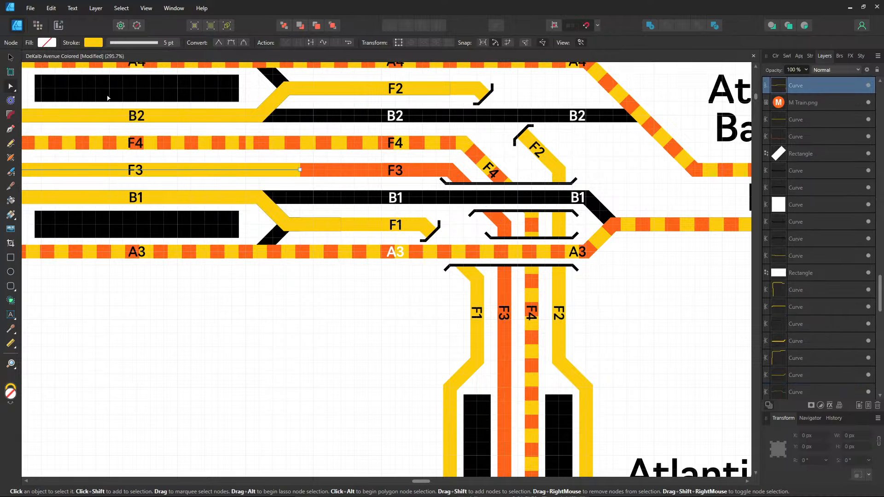
pyautogui.click(95, 42)
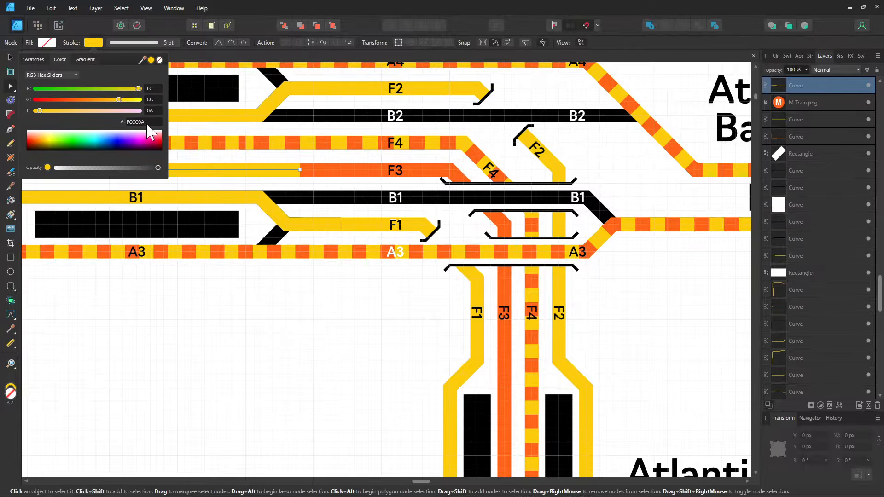
pyautogui.click(366, 174)
pyautogui.click(434, 174)
pyautogui.click(93, 42)
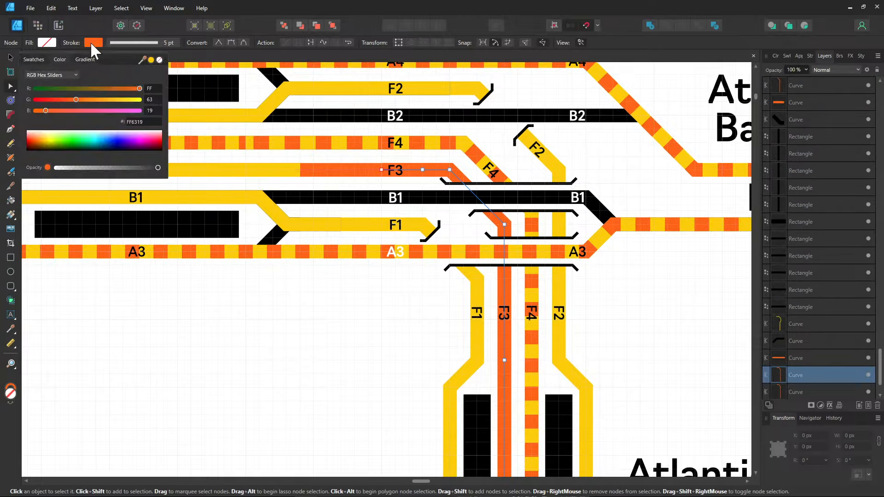
pyautogui.click(141, 121)
pyautogui.write('FCCC0A')
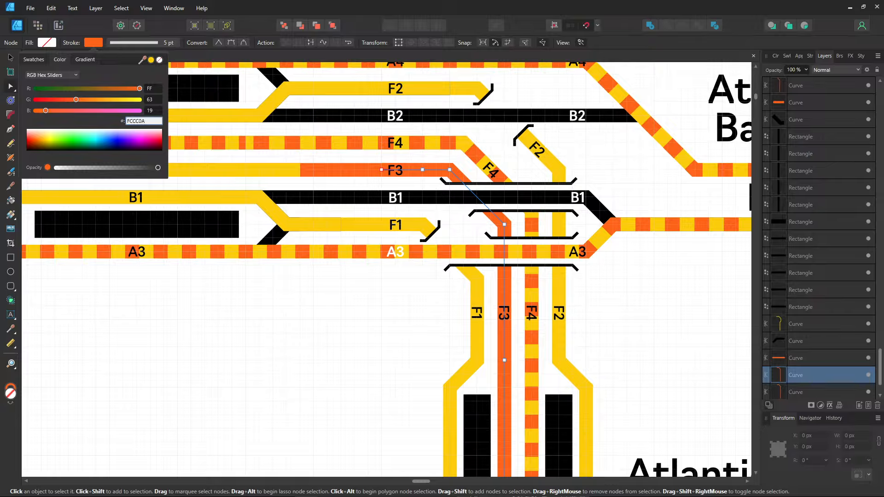
pyautogui.press('Return')
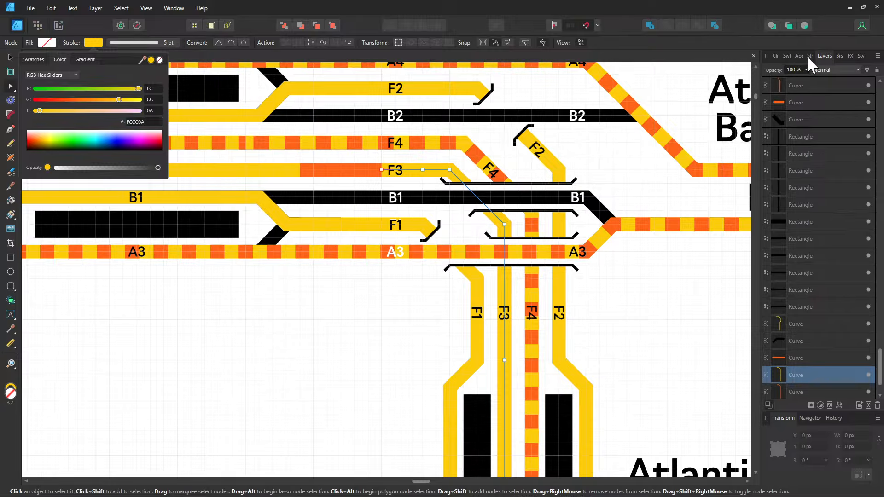
pyautogui.click(809, 56)
pyautogui.click(814, 71)
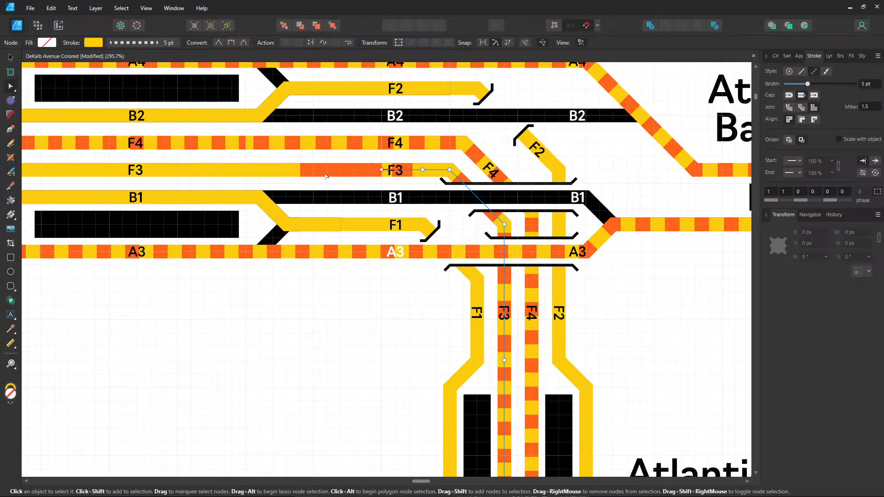
# - Extend the yellow F3 curve's east end to X 11000 px to meet the bending dashed curve, and make it dashed
pyautogui.click(299, 171)
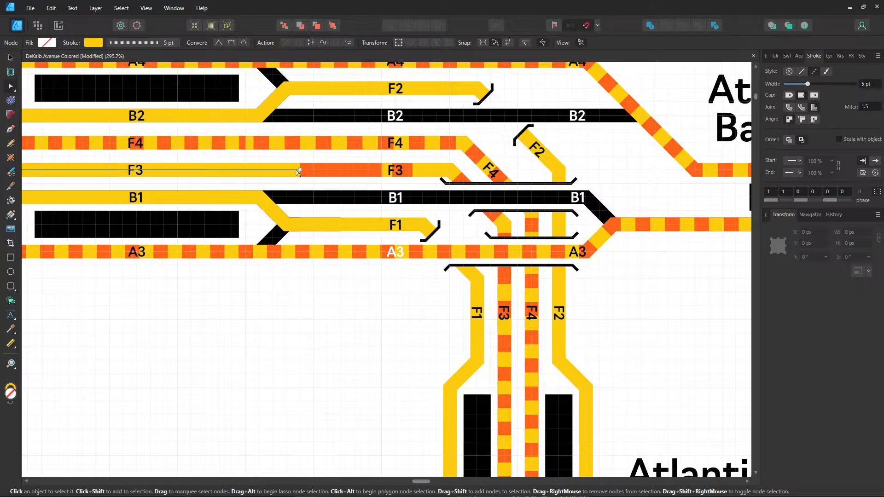
pyautogui.moveTo(300, 170); pyautogui.dragTo(381, 170)
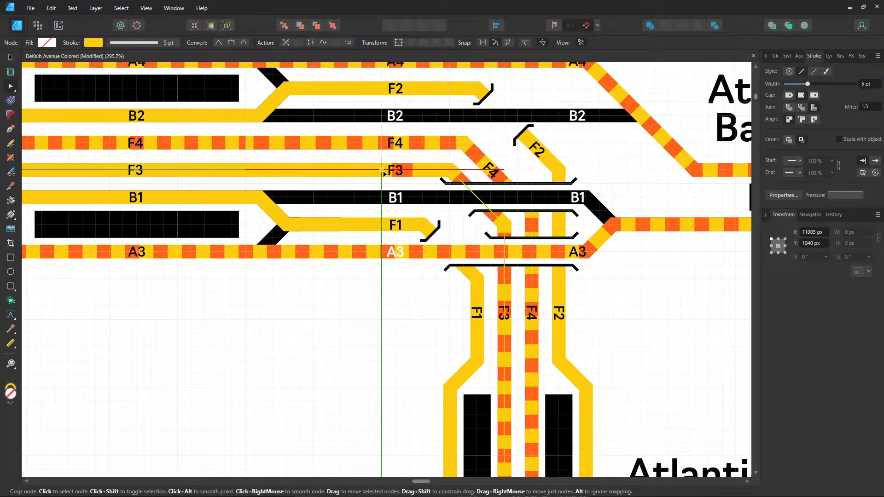
pyautogui.click(813, 71)
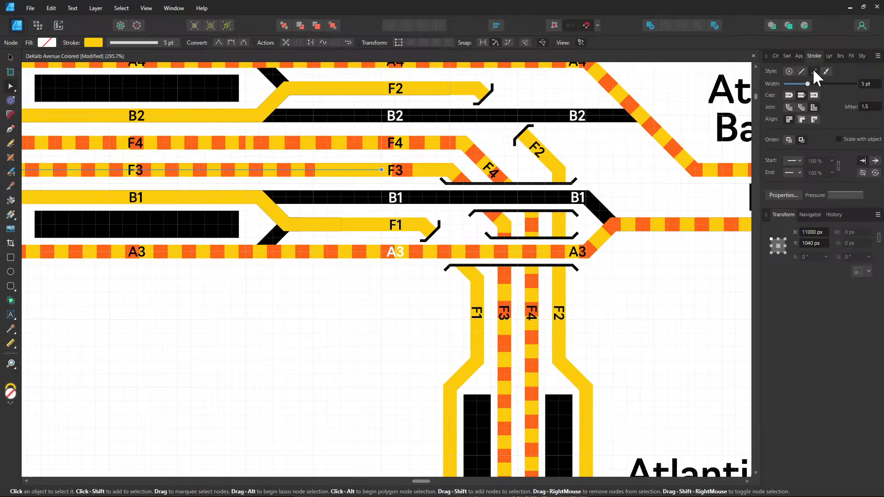
pyautogui.click(432, 174)
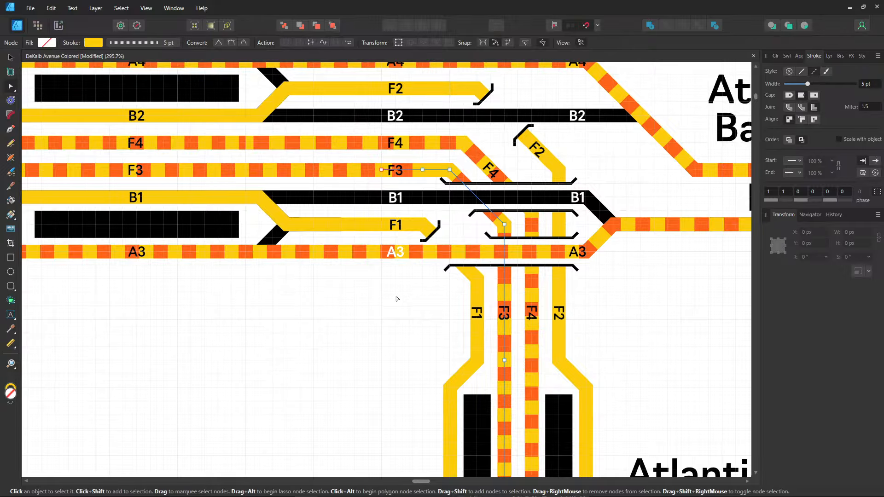
pyautogui.click(383, 309)
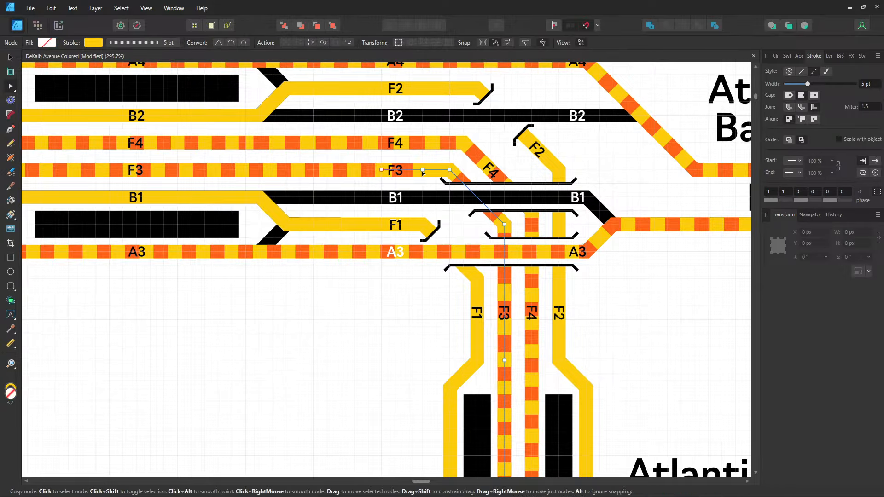
# - Break the dashed yellow F3 curve at the node just east of the H3 merge, at X 10630 px
pyautogui.scroll(-3, 361, 352)
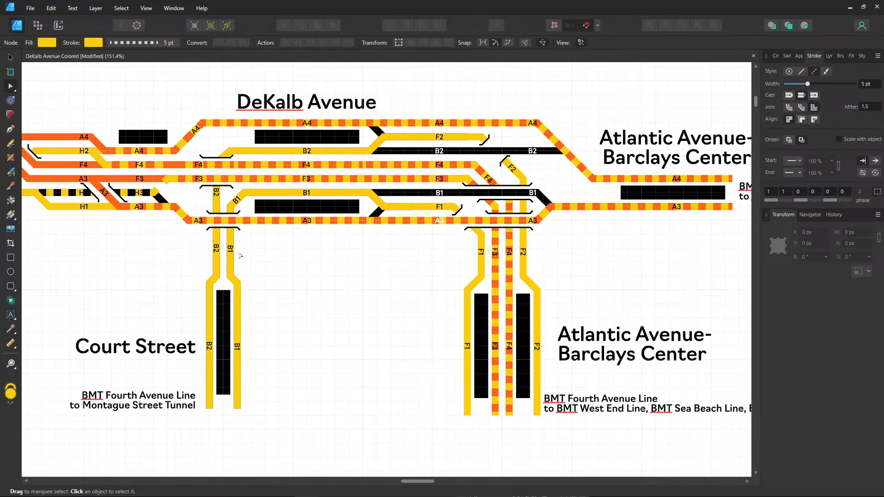
pyautogui.moveTo(240, 256); pyautogui.dragTo(472, 263)
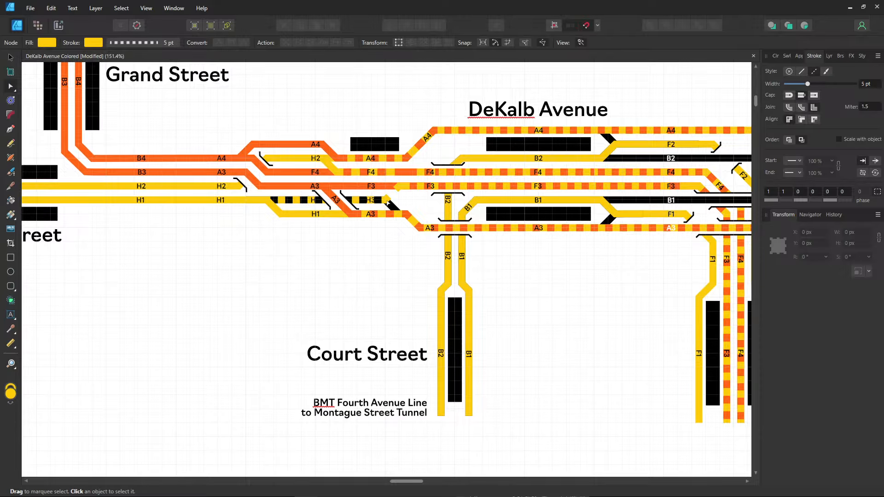
pyautogui.click(388, 202)
pyautogui.moveTo(388, 202); pyautogui.dragTo(215, 212)
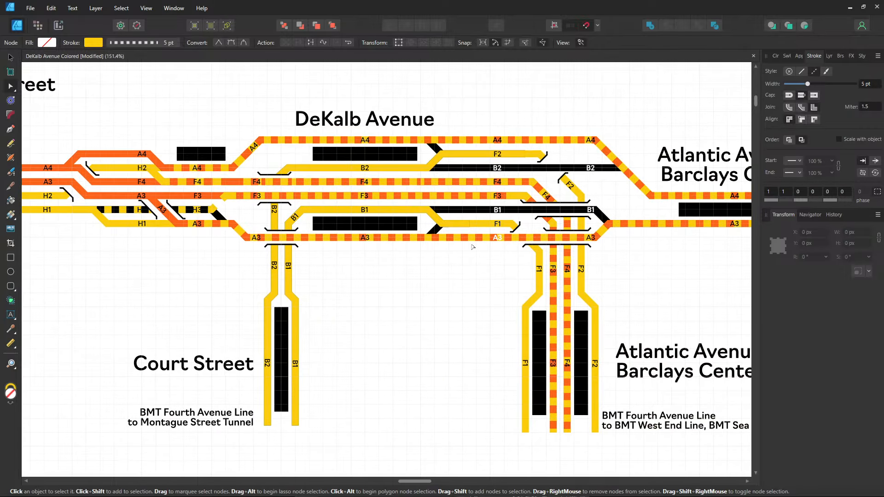
pyautogui.scroll(3, 186, 214)
pyautogui.scroll(2, 205, 198)
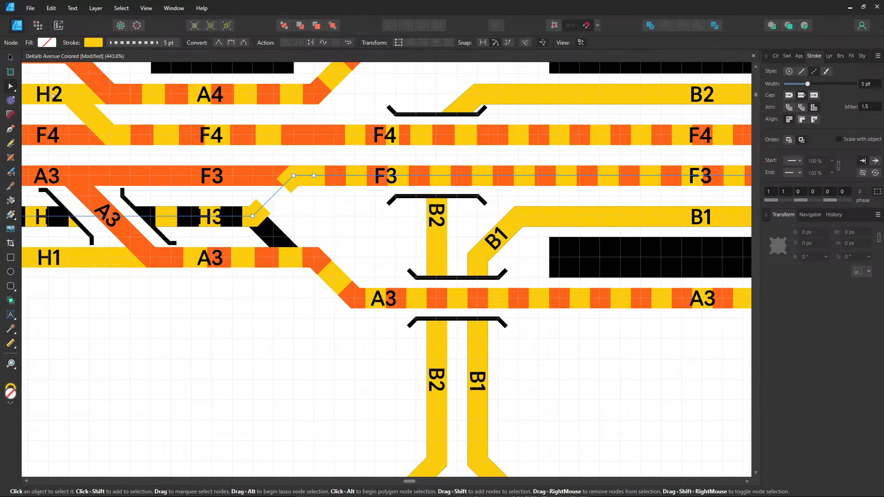
pyautogui.click(313, 176)
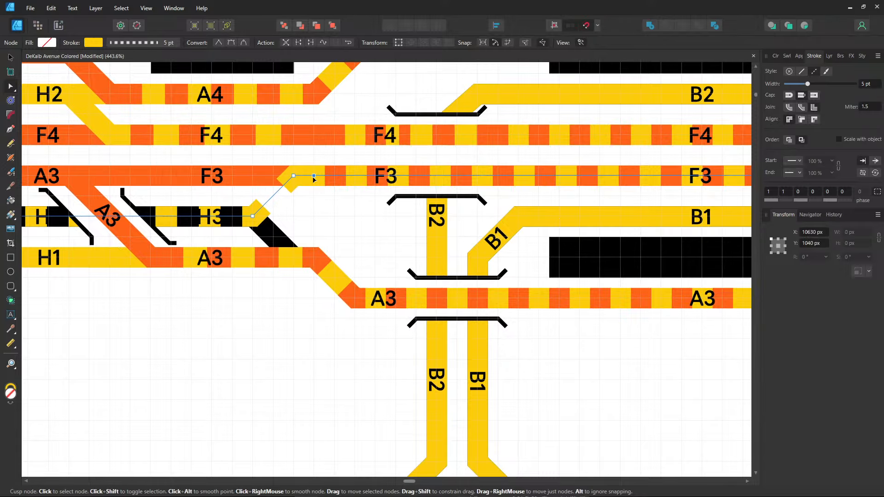
pyautogui.rightClick(314, 176)
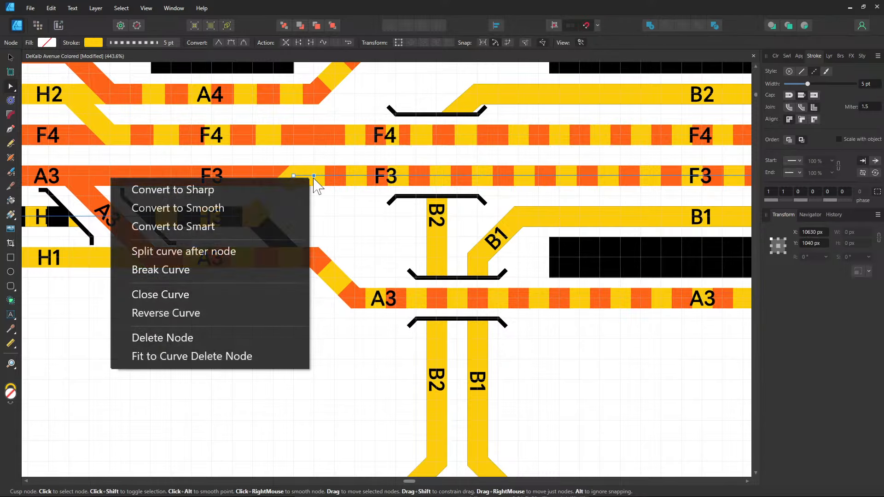
pyautogui.click(232, 272)
pyautogui.click(369, 232)
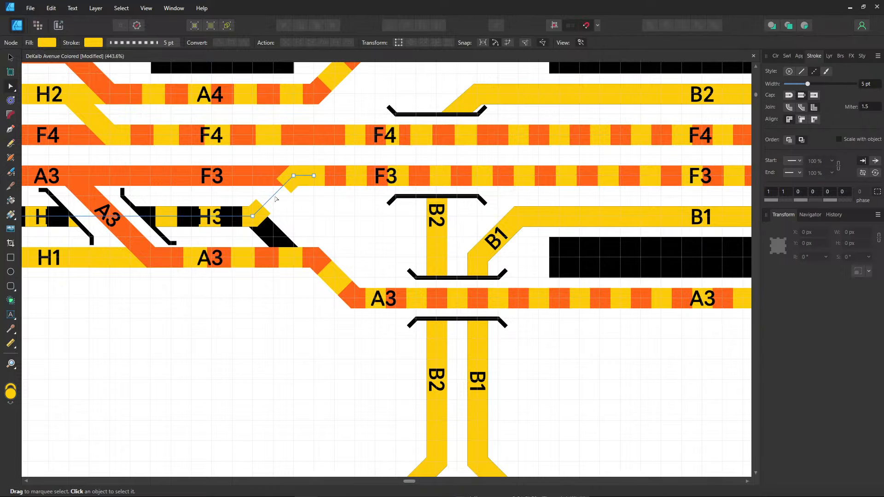
# - Set the separated yellow H3 curve, including its diagonal up to F3, back to a solid line style
pyautogui.click(273, 196)
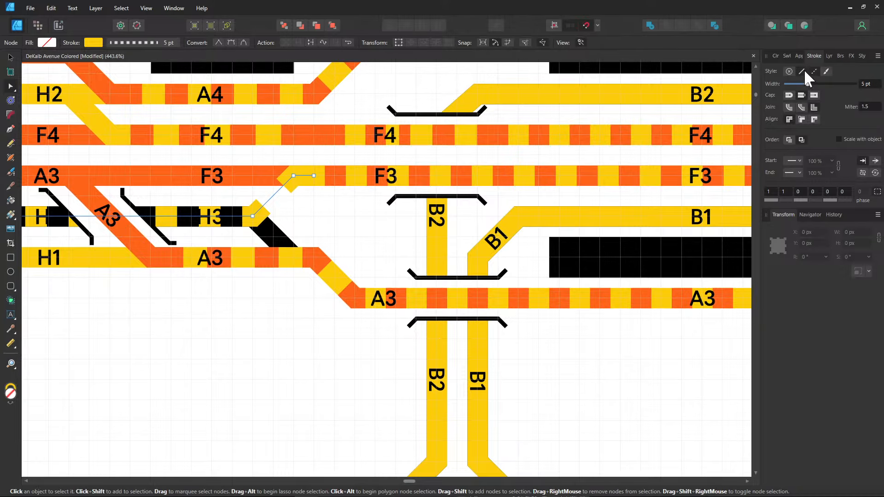
pyautogui.click(801, 71)
pyautogui.click(305, 340)
pyautogui.scroll(-3, 302, 340)
pyautogui.moveTo(302, 339); pyautogui.dragTo(531, 306)
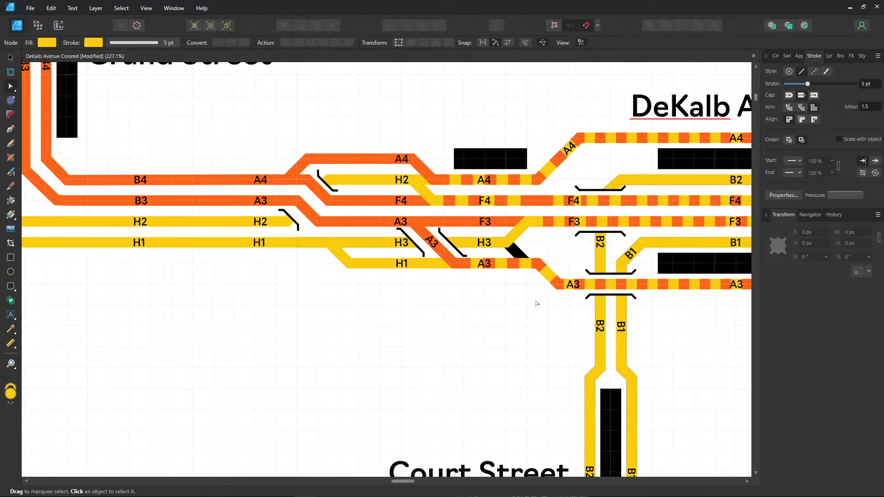
# - Check the coloring of all tracks from Grand Street and Canal Street through DeKalb Avenue to Atlantic Avenue-Barclays Center
pyautogui.moveTo(529, 300); pyautogui.dragTo(171, 288)
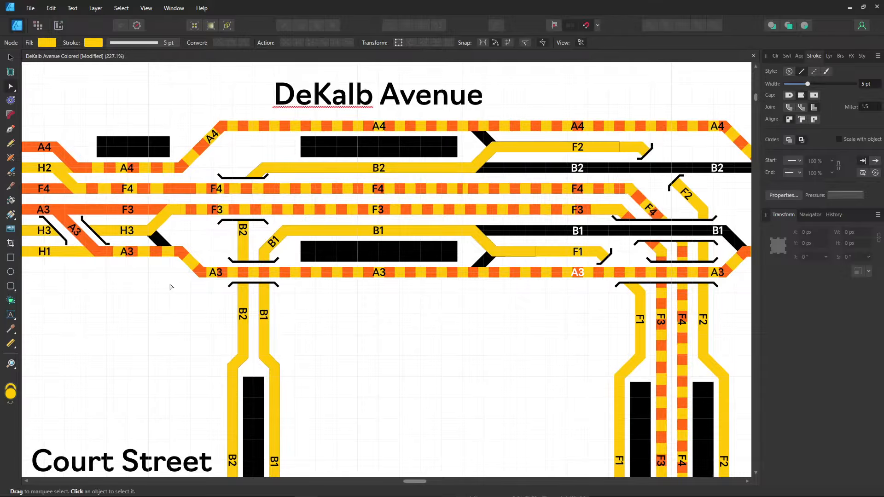
pyautogui.moveTo(682, 342); pyautogui.dragTo(392, 271)
pyautogui.moveTo(607, 275); pyautogui.dragTo(313, 146)
pyautogui.moveTo(488, 222); pyautogui.dragTo(339, 383)
pyautogui.moveTo(397, 266); pyautogui.dragTo(588, 319)
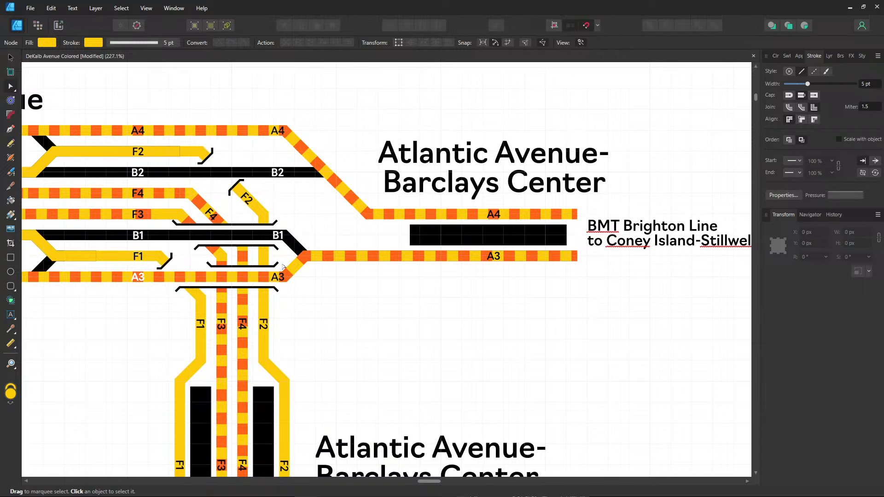
pyautogui.moveTo(188, 231); pyautogui.dragTo(521, 235)
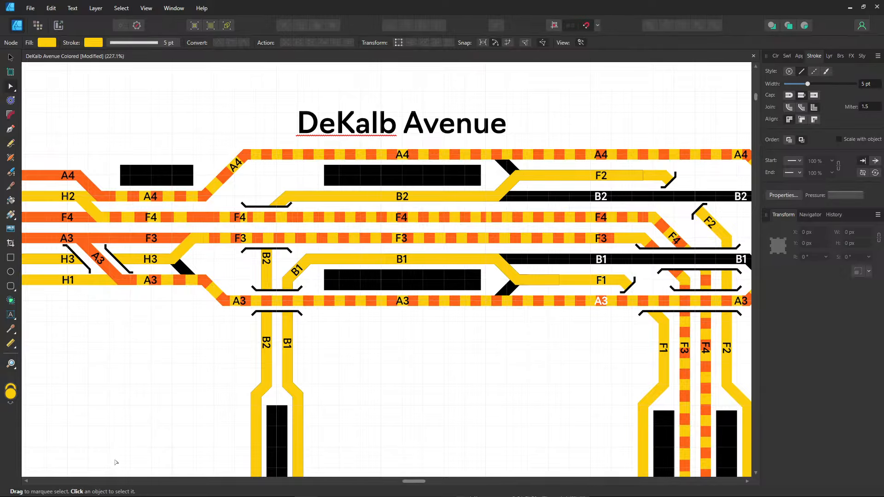
pyautogui.moveTo(95, 359); pyautogui.dragTo(389, 365)
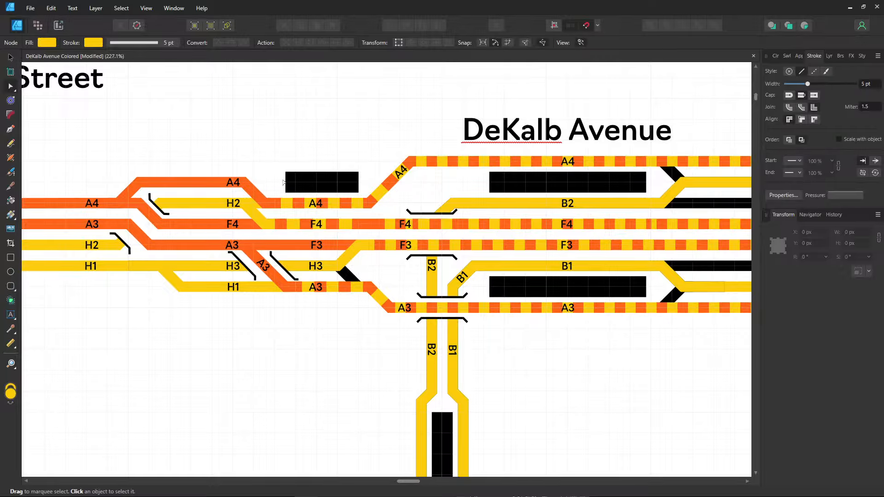
pyautogui.moveTo(502, 313); pyautogui.dragTo(341, 281)
pyautogui.moveTo(741, 250); pyautogui.dragTo(365, 198)
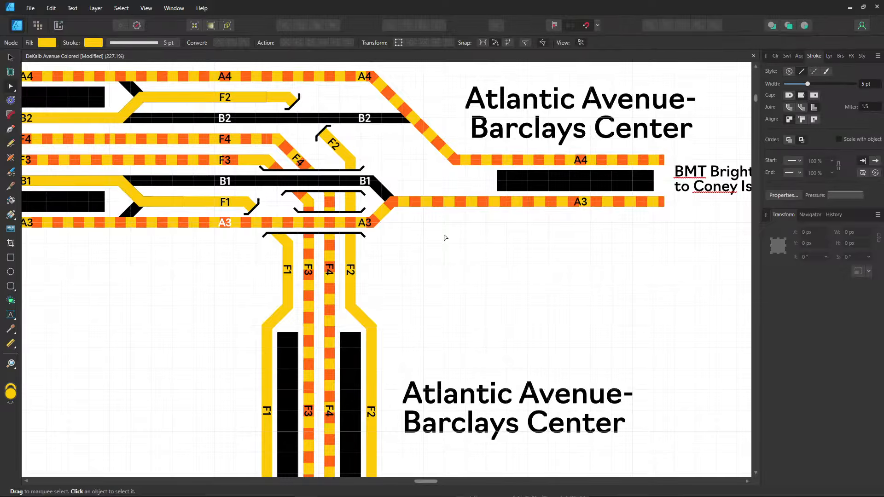
pyautogui.moveTo(115, 192); pyautogui.dragTo(468, 196)
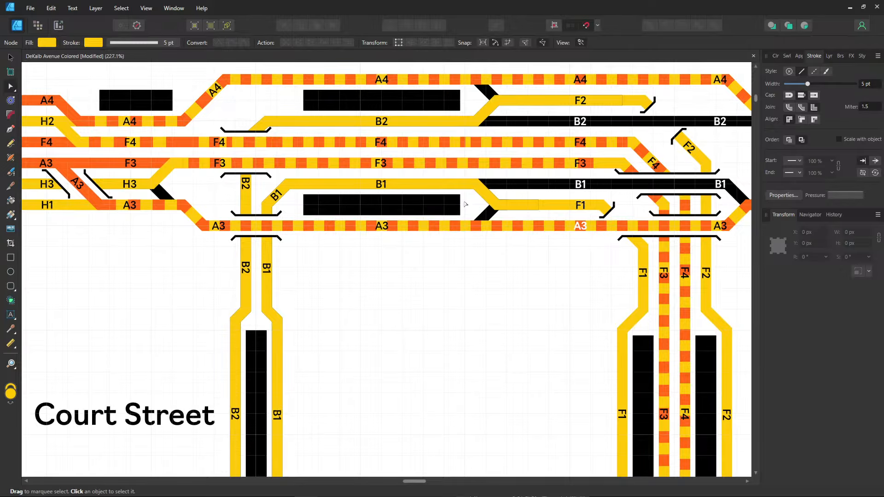
pyautogui.scroll(-5, 428, 239)
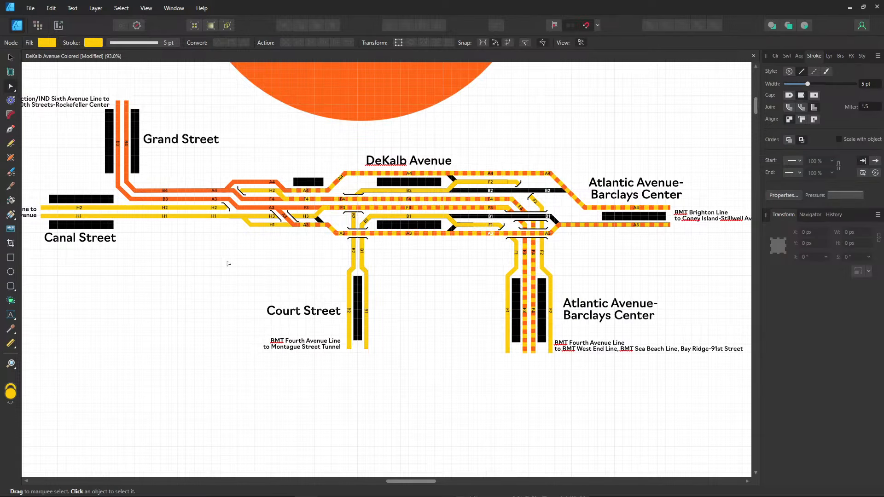
pyautogui.scroll(-1, 225, 263)
pyautogui.moveTo(211, 231); pyautogui.dragTo(316, 292)
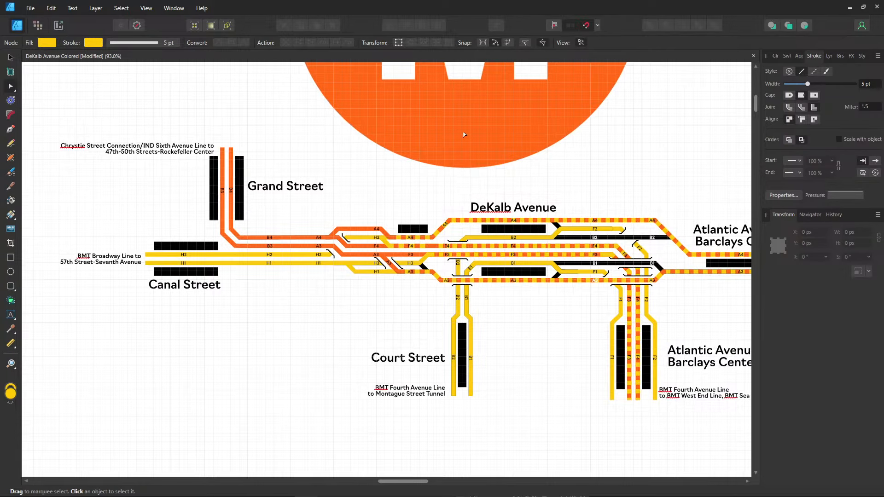
# - Delete the large orange circle logo above the track map and leave nothing selected
pyautogui.click(10, 58)
pyautogui.click(422, 96)
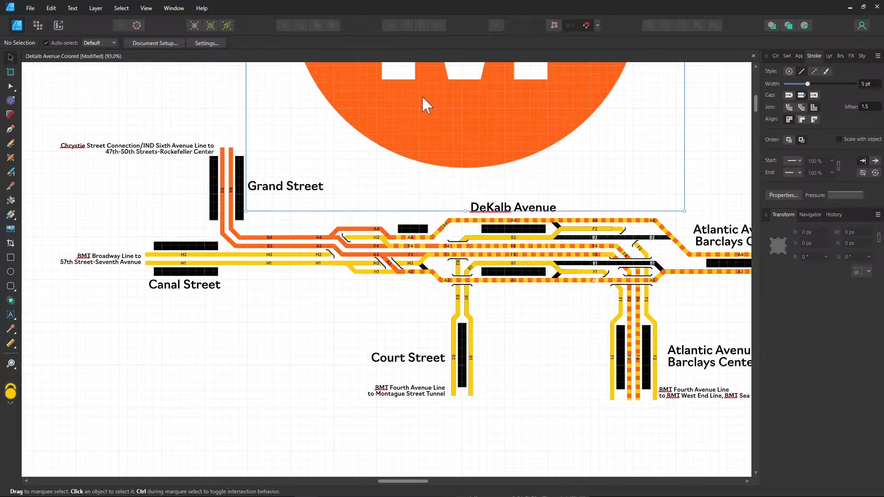
pyautogui.press('Delete')
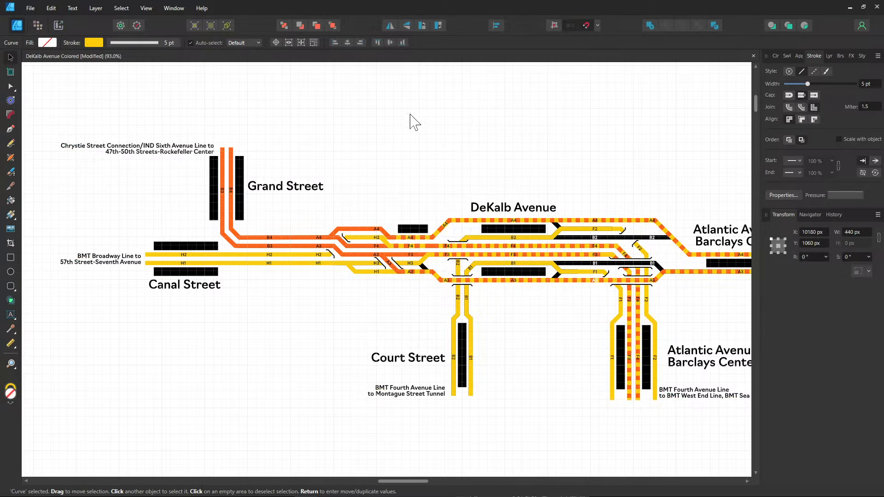
pyautogui.hscroll(-4, 424, 138)
pyautogui.scroll(-3, 438, 147)
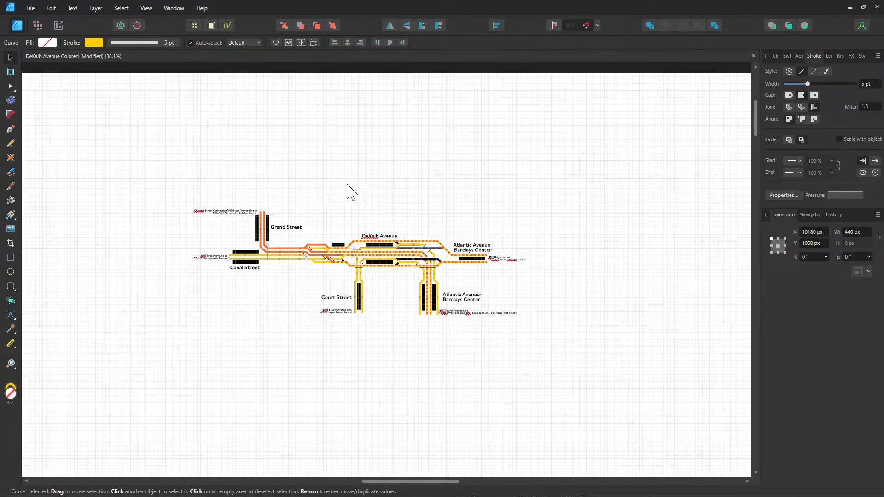
pyautogui.scroll(3, 395, 172)
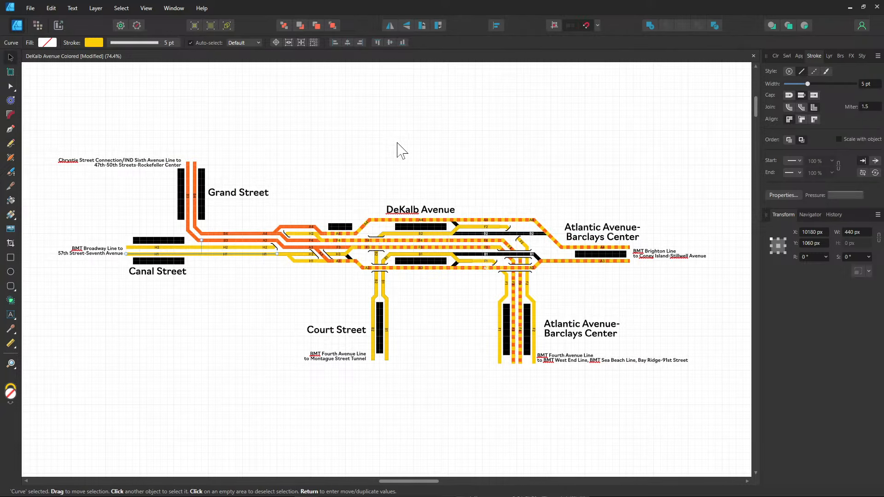
pyautogui.click(357, 159)
# - Draw a horizontal yellow line 40 px long at Y 700 px above the map, east of Grand Street, as a legend sample
pyautogui.scroll(2, 357, 158)
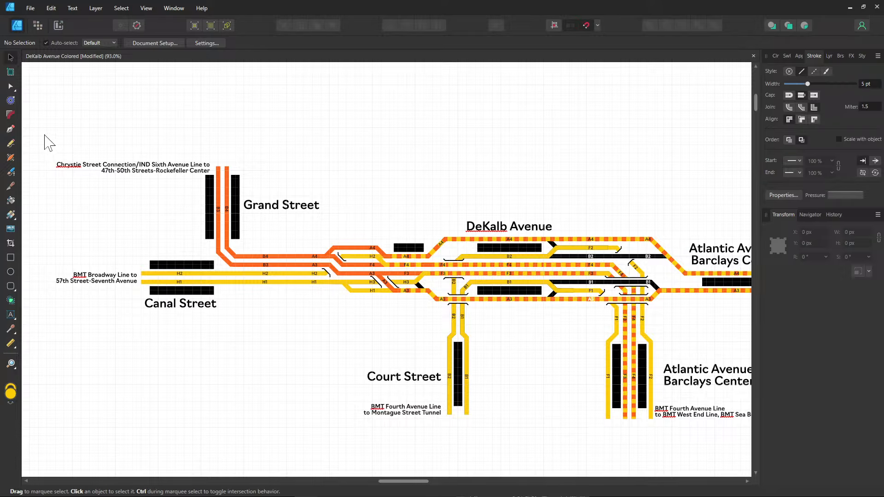
pyautogui.click(12, 130)
pyautogui.scroll(1, 216, 214)
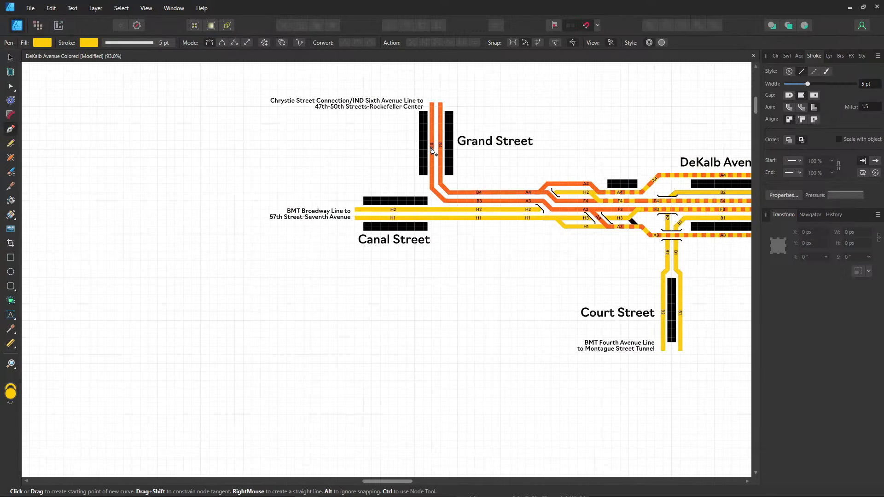
pyautogui.scroll(-1, 215, 214)
pyautogui.scroll(1, 357, 144)
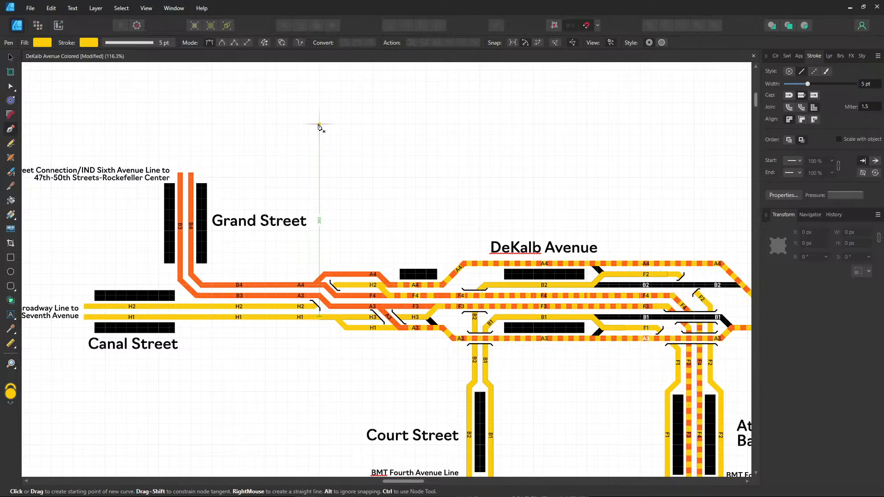
pyautogui.click(319, 124)
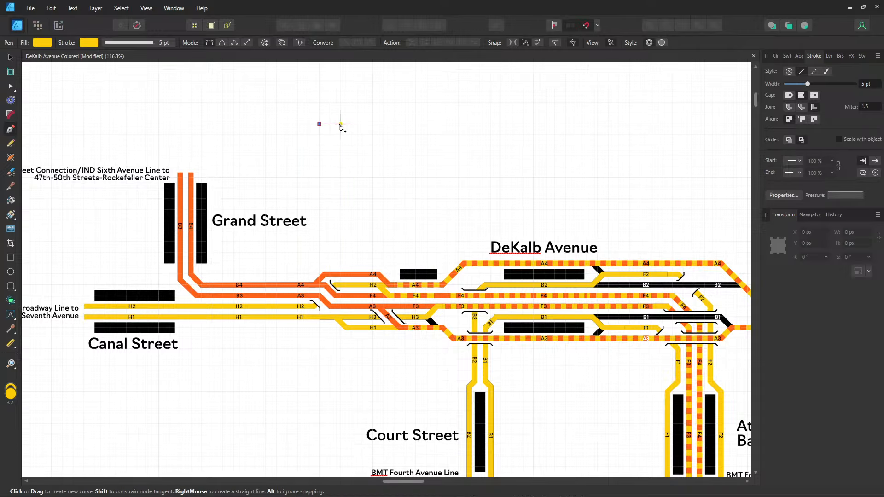
pyautogui.click(341, 124)
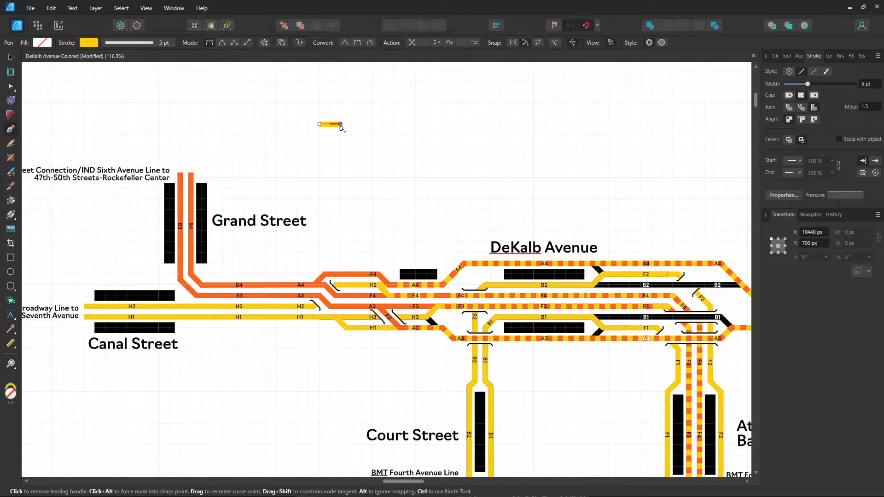
pyautogui.click(10, 58)
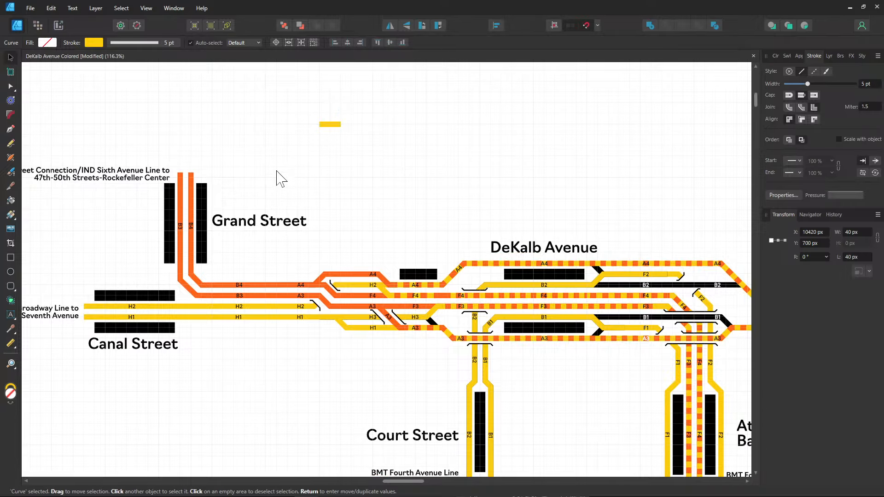
# - Copy the BMT Broadway Line direction label from Canal Street to beside the yellow sample line and left-align its text
pyautogui.scroll(1, 140, 302)
pyautogui.click(104, 335)
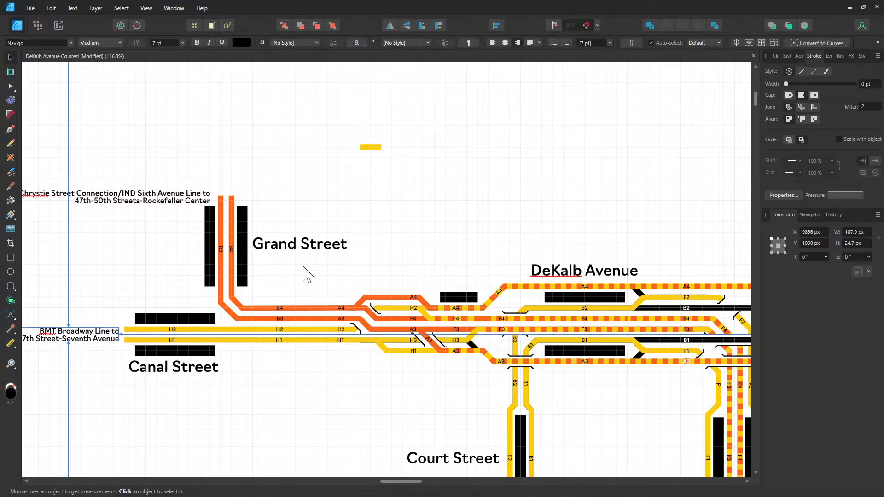
pyautogui.keyDown('ctrl'); pyautogui.moveTo(106, 331); pyautogui.dragTo(481, 158); pyautogui.keyUp('ctrl')
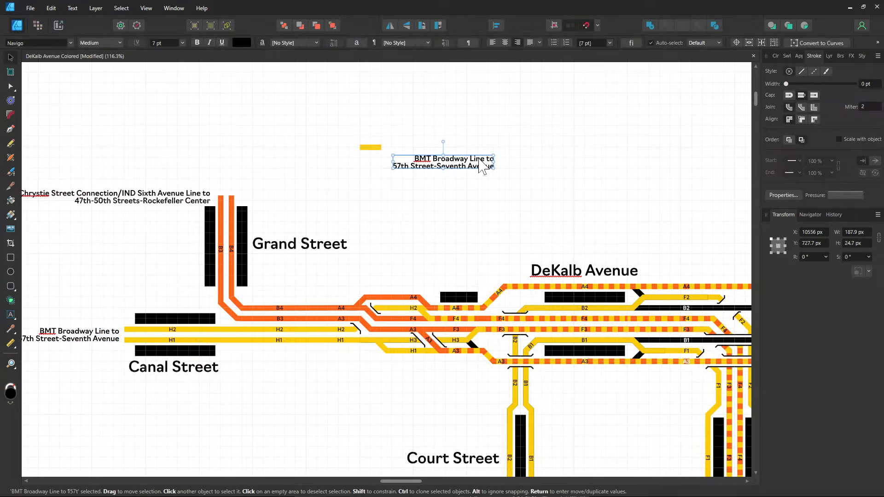
pyautogui.click(492, 43)
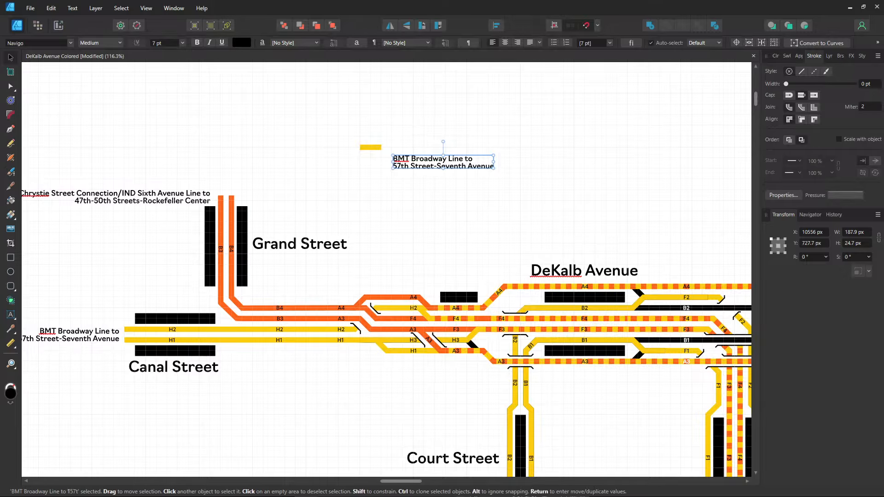
# - Change the copied label's text to "BMT Broadway Line (N, Q, R)" and line it up vertically with the yellow sample line
pyautogui.doubleClick(428, 158)
pyautogui.hotkey('ctrl', 'a')
pyautogui.write('BMT Broa')
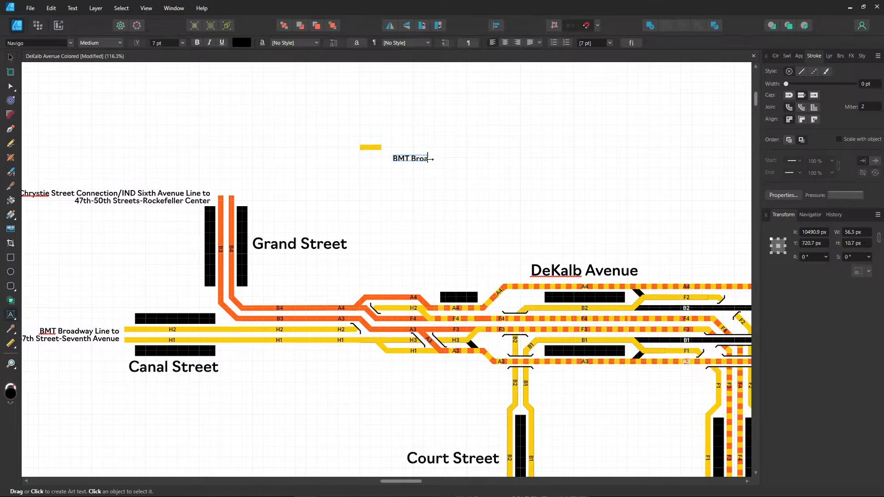
pyautogui.write('dway Line')
pyautogui.press('Escape')
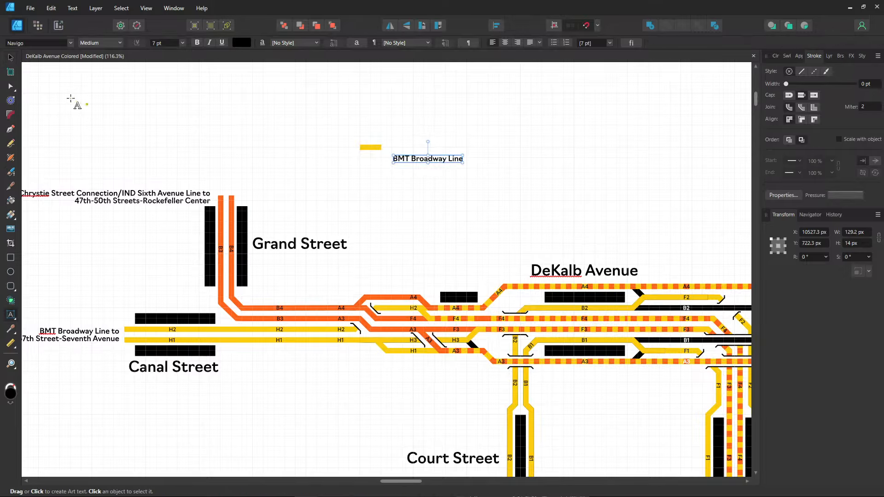
pyautogui.write('(')
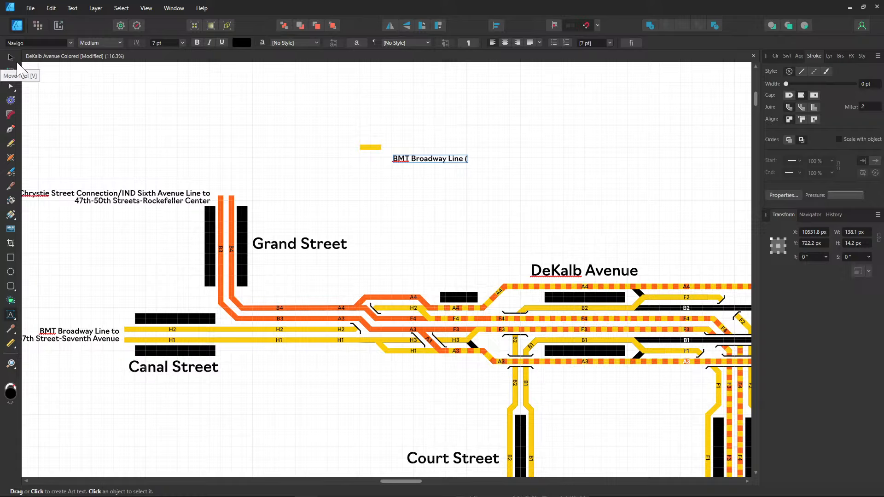
pyautogui.write('N, Q, R)')
pyautogui.click(10, 57)
pyautogui.moveTo(424, 156); pyautogui.dragTo(423, 149)
# - Duplicate the yellow sample line and its label as a second legend row closely below the first, at Y 717.1 px
pyautogui.keyDown('shift'); pyautogui.click(370, 148); pyautogui.keyUp('shift')
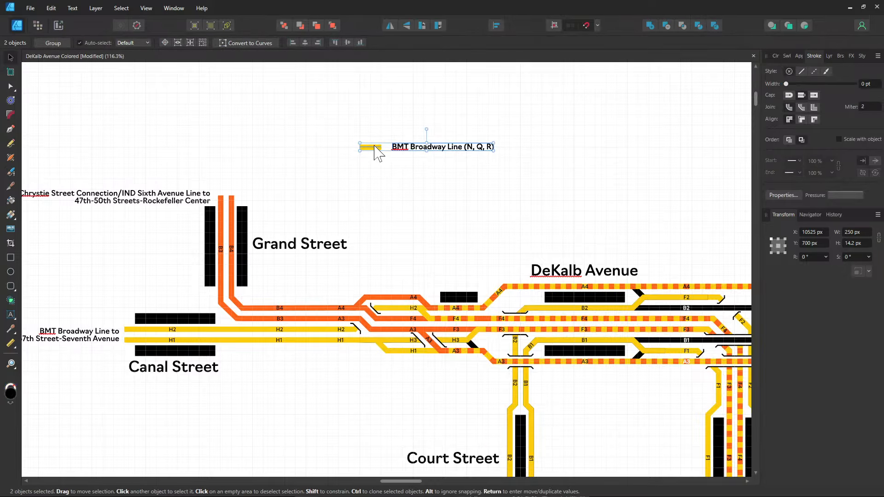
pyautogui.moveTo(375, 150)
pyautogui.mouseDown()
pyautogui.moveTo(374, 164)
pyautogui.moveTo(358, 153)
pyautogui.mouseUp()
pyautogui.scroll(4, 393, 181)
pyautogui.click(419, 180)
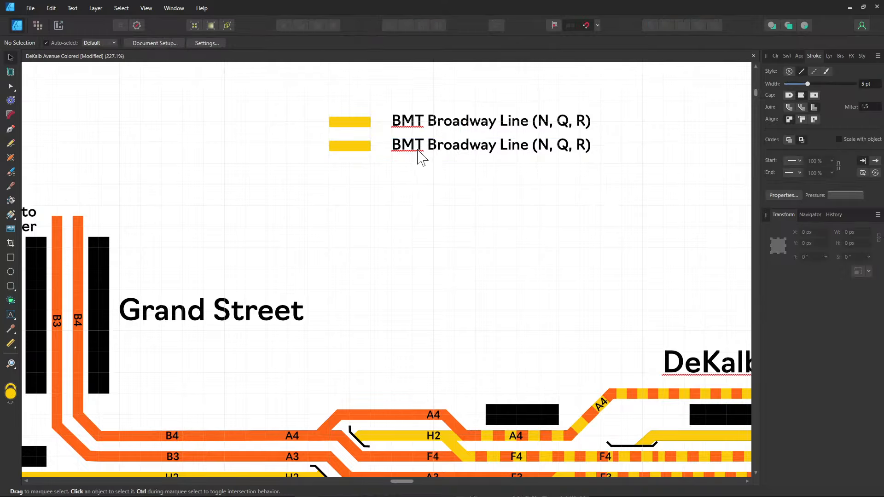
pyautogui.click(349, 146)
pyautogui.keyDown('shift'); pyautogui.click(409, 150); pyautogui.keyUp('shift')
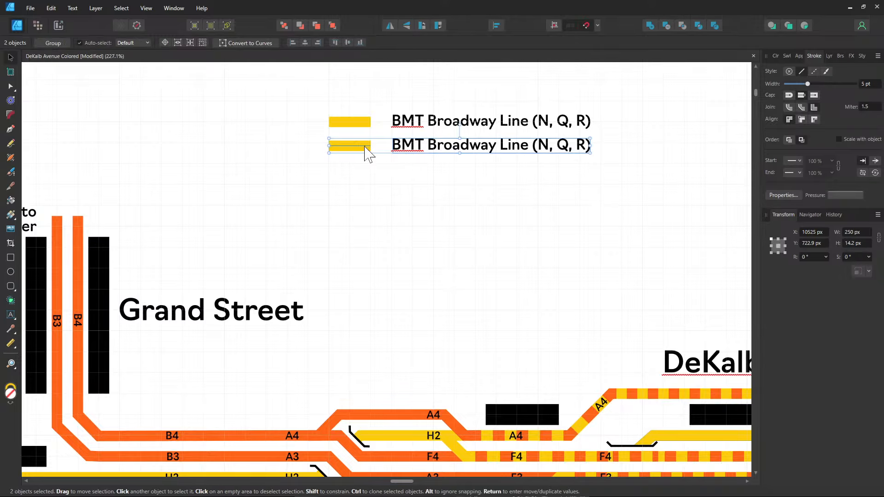
pyautogui.moveTo(365, 148); pyautogui.dragTo(361, 143)
# - Change the second legend row's label to "IND Sixth Avenue Line (B, D)"
pyautogui.doubleClick(427, 144)
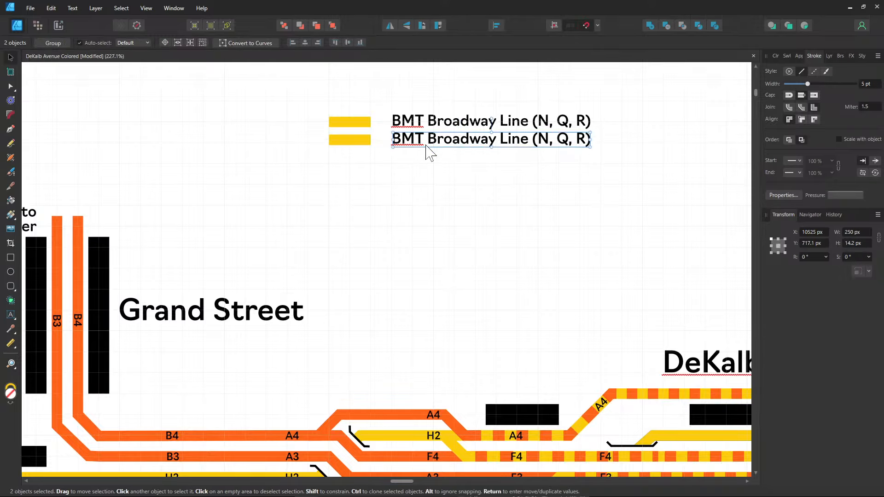
pyautogui.hotkey('ctrl', 'a')
pyautogui.write('IND')
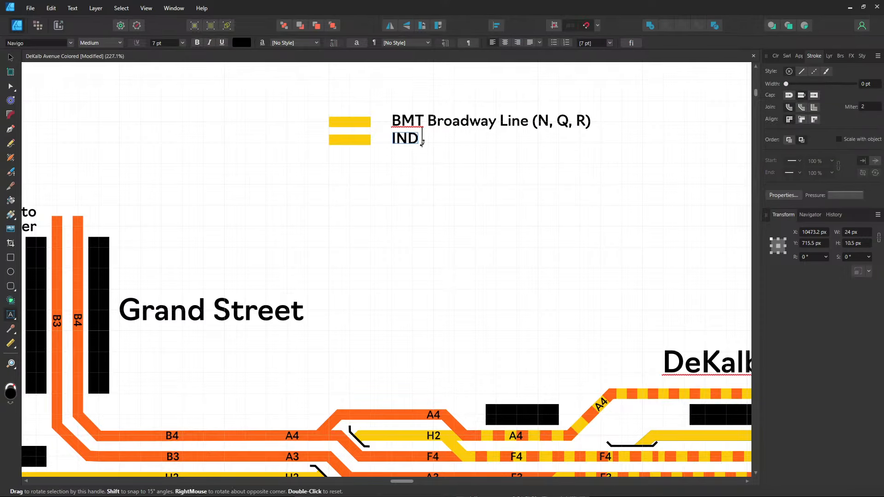
pyautogui.write(' Sixth Avenu')
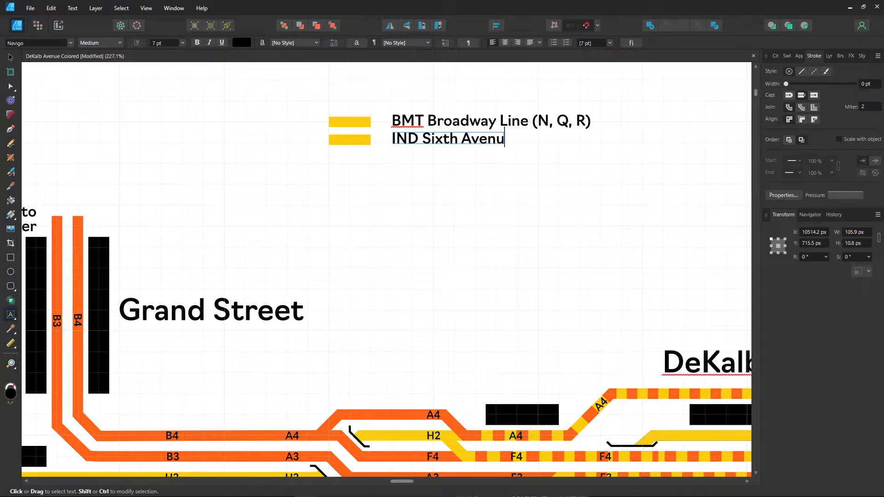
pyautogui.write('e Line (B, D)')
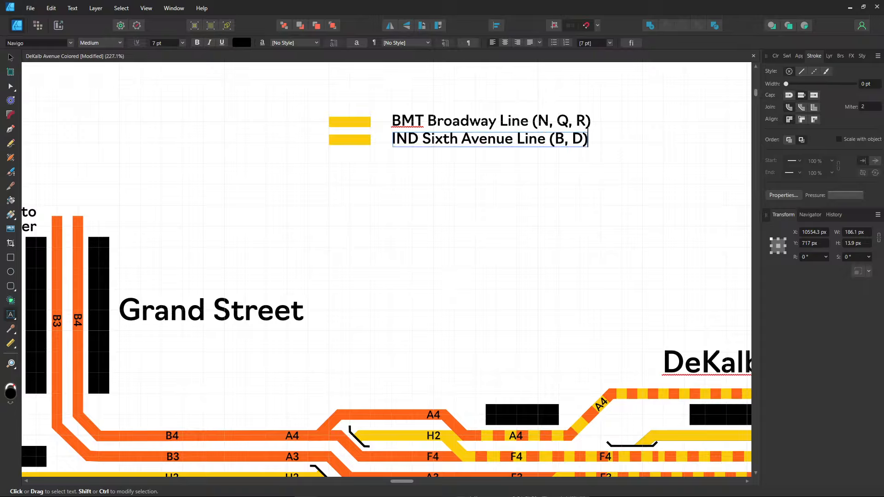
pyautogui.press('Escape')
pyautogui.click(10, 57)
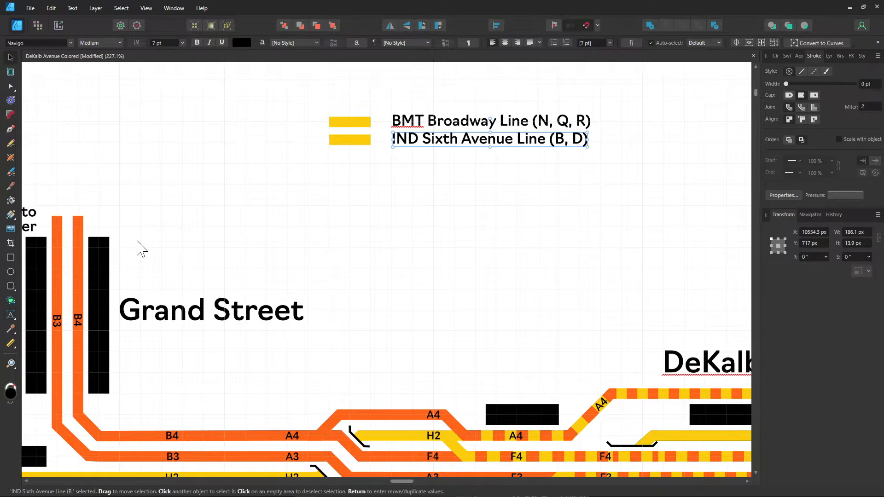
# - Recolor the second legend row's sample line to the orange of the IND Sixth Avenue tracks, hex FF6319
pyautogui.click(228, 435)
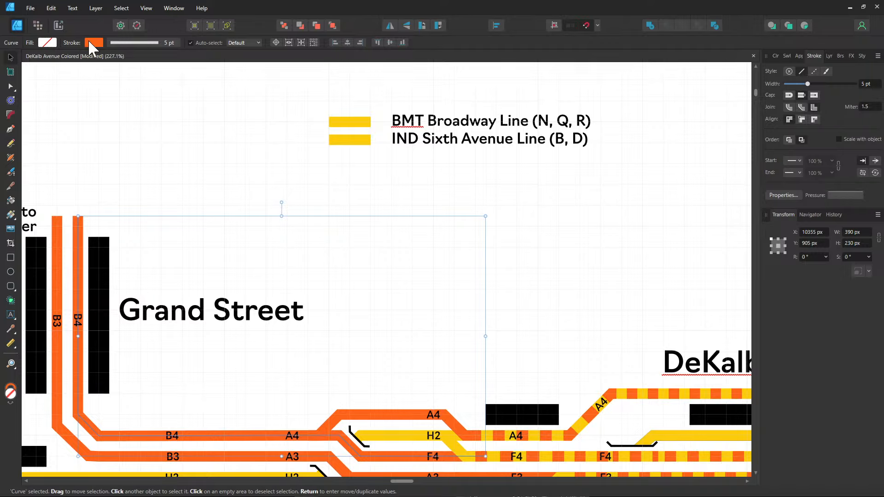
pyautogui.click(94, 42)
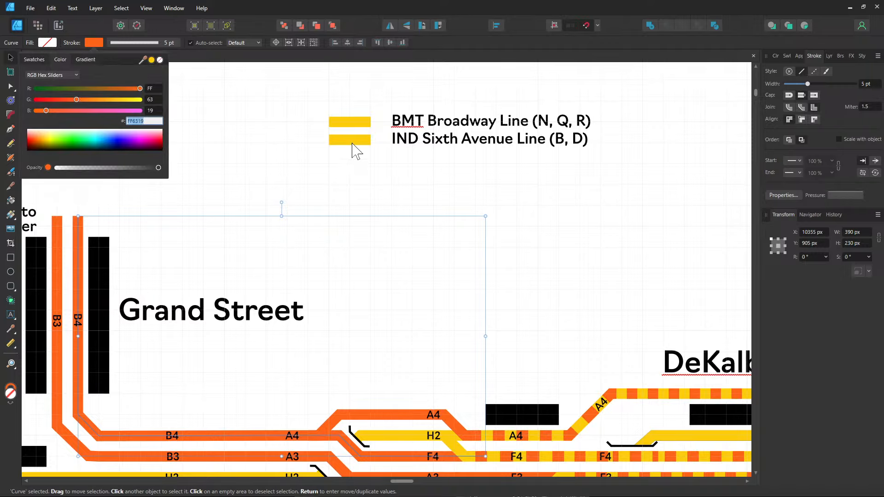
pyautogui.click(352, 144)
pyautogui.click(93, 42)
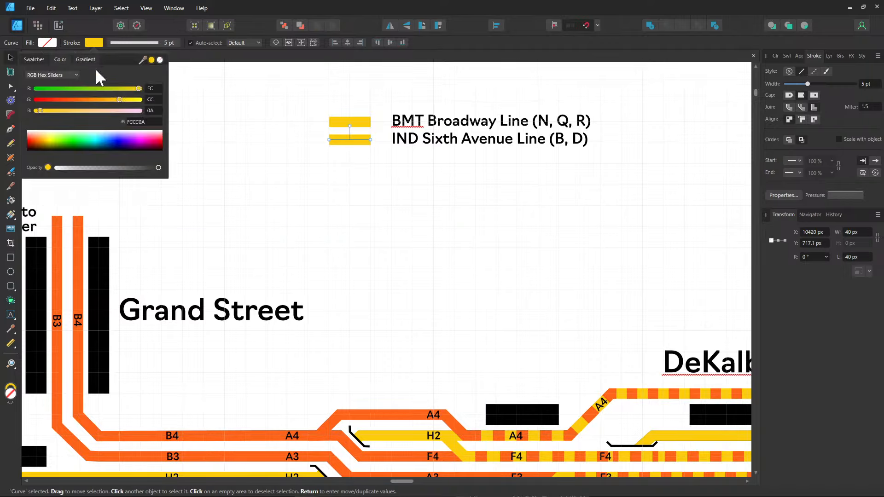
pyautogui.doubleClick(141, 122)
pyautogui.write('FF6319')
pyautogui.press('Return')
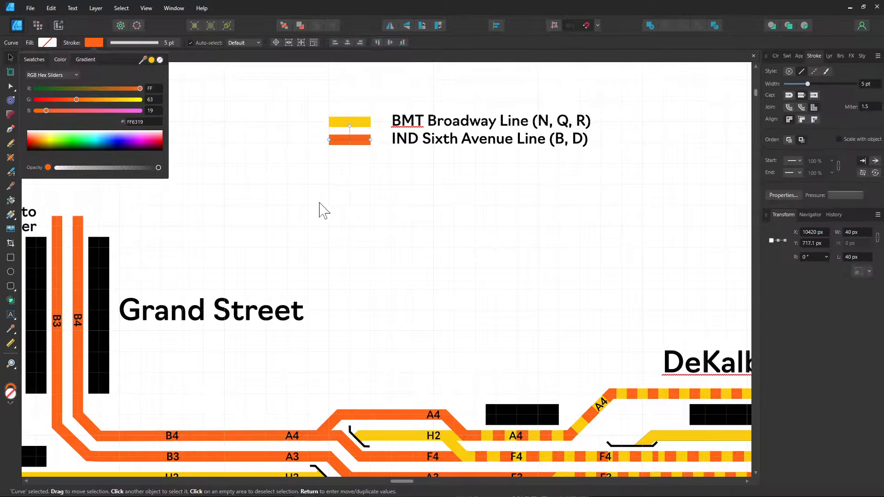
pyautogui.click(329, 207)
# - Copy the BMT Broadway Line legend label to the empty area above DeKalb Avenue, at X 10850 px, Y 622.9 px, and center its text
pyautogui.scroll(3, 341, 221)
pyautogui.hscroll(5, 340, 221)
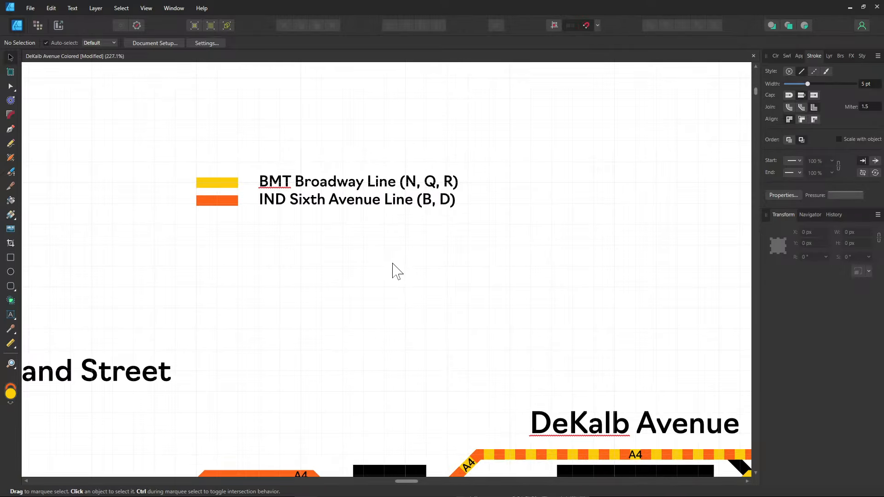
pyautogui.scroll(-4, 451, 230)
pyautogui.hscroll(-5, 451, 230)
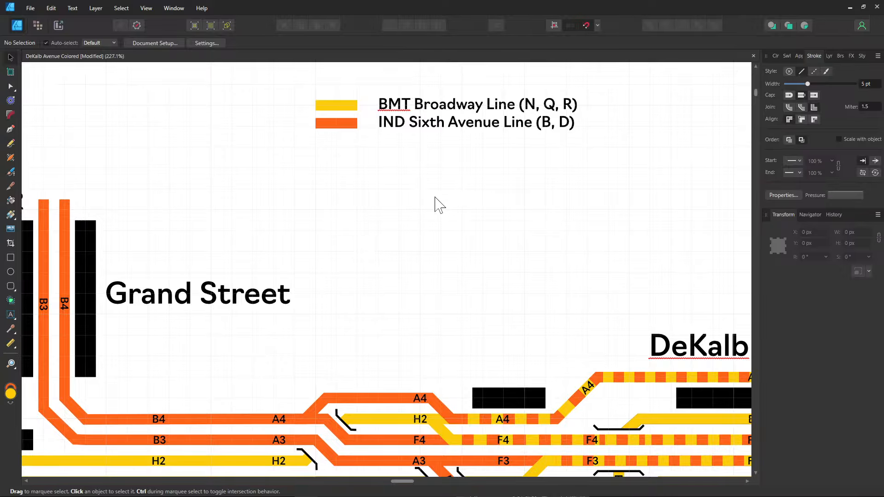
pyautogui.moveTo(353, 198); pyautogui.dragTo(368, 216)
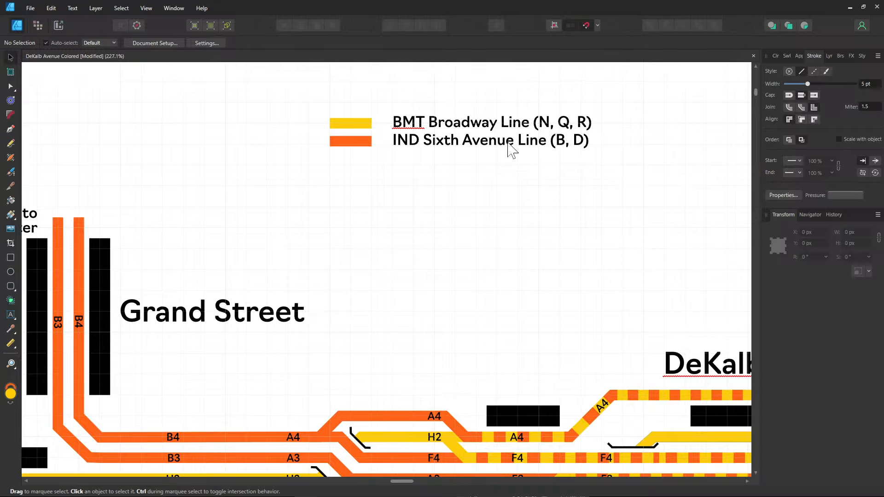
pyautogui.moveTo(438, 193); pyautogui.dragTo(114, 239)
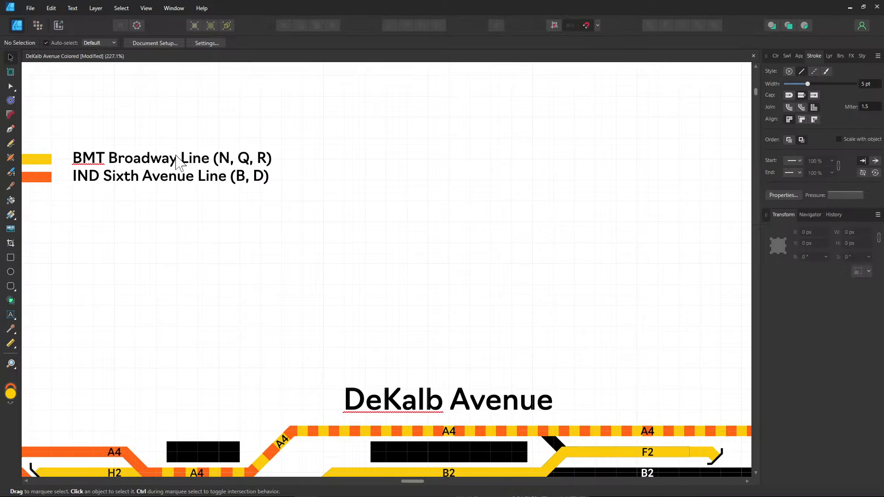
pyautogui.click(178, 161)
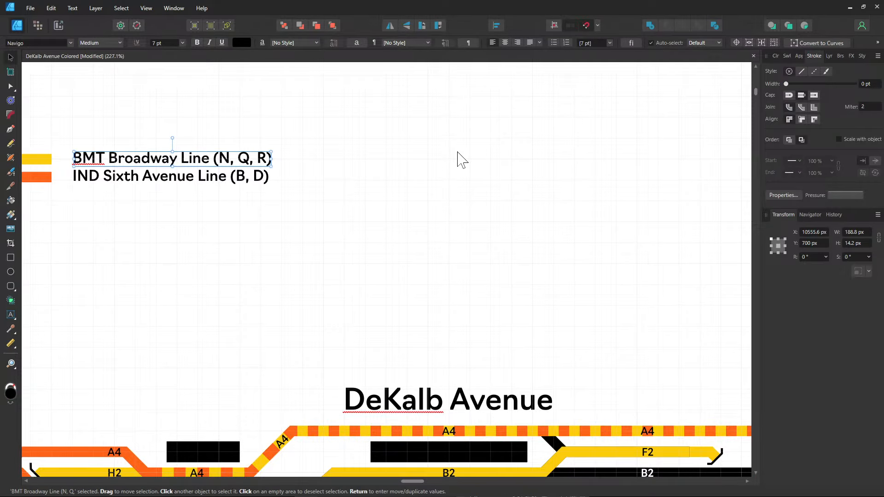
pyautogui.press('alt')
pyautogui.moveTo(444, 160); pyautogui.dragTo(409, 214)
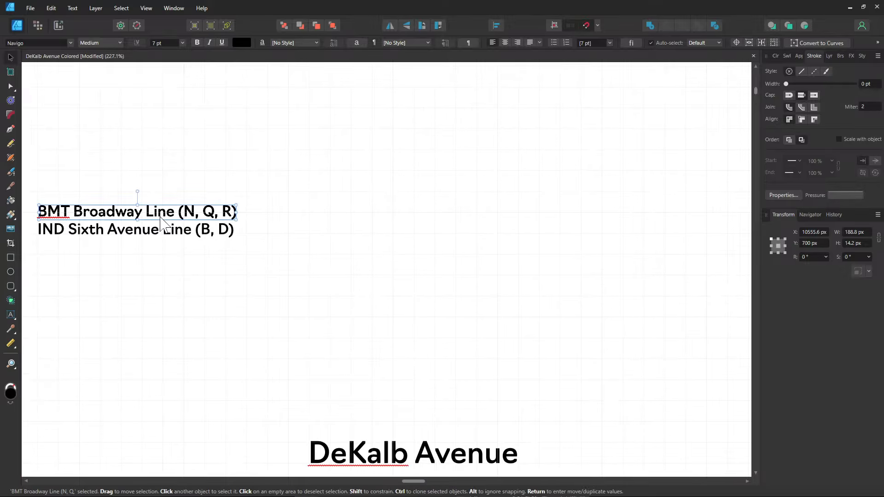
pyautogui.moveTo(160, 218); pyautogui.dragTo(469, 137)
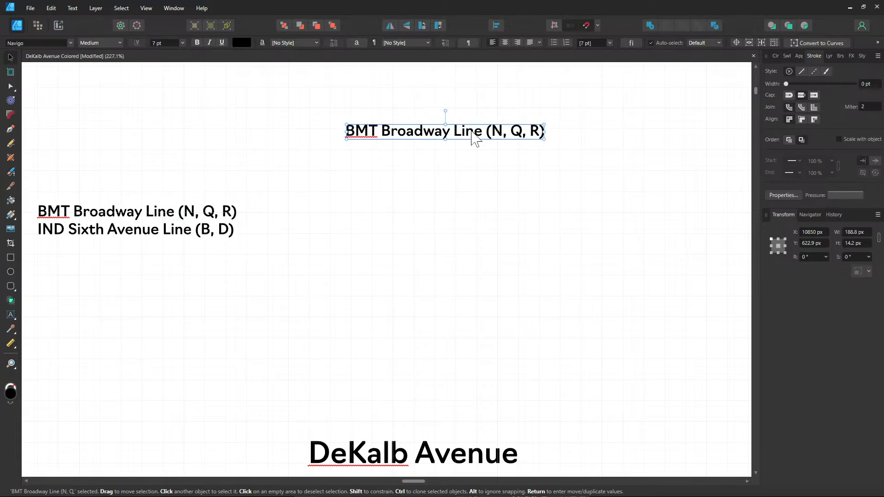
pyautogui.click(505, 43)
# - Replace the copied label's text with the heading "Service Breakdown"
pyautogui.doubleClick(417, 133)
pyautogui.hotkey('ctrl', 'a')
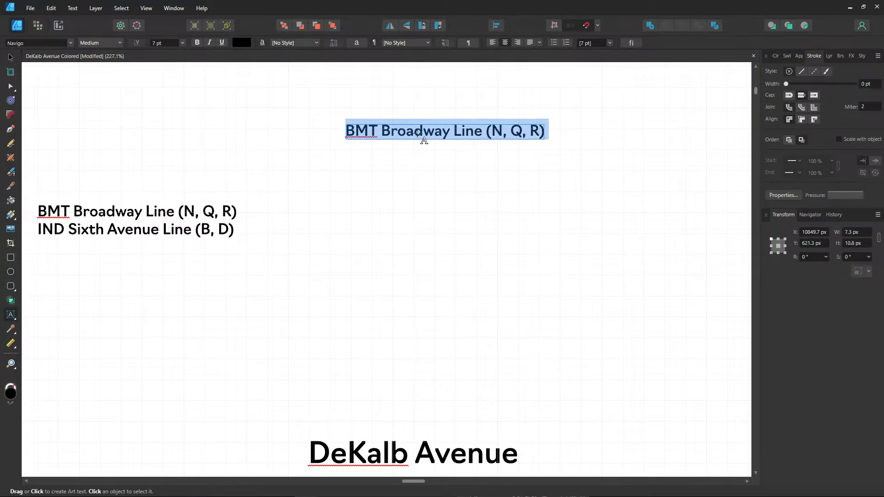
pyautogui.write('Service Breakdow')
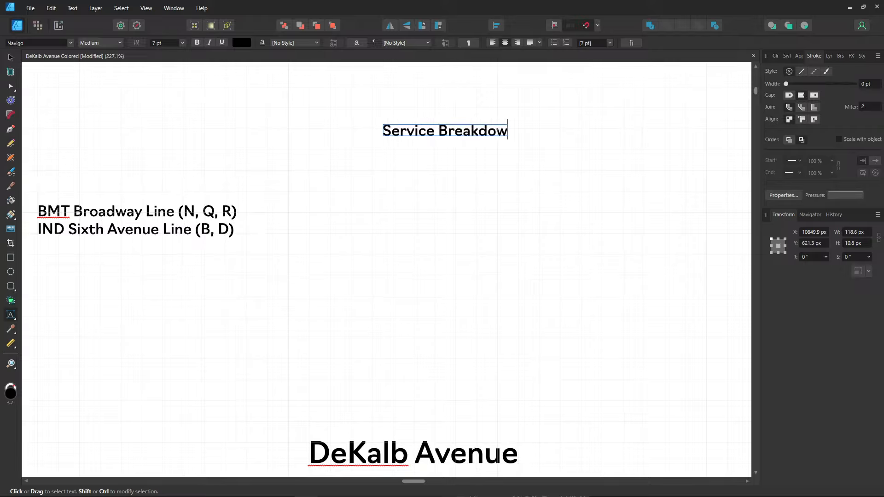
pyautogui.write('n')
pyautogui.press('Escape')
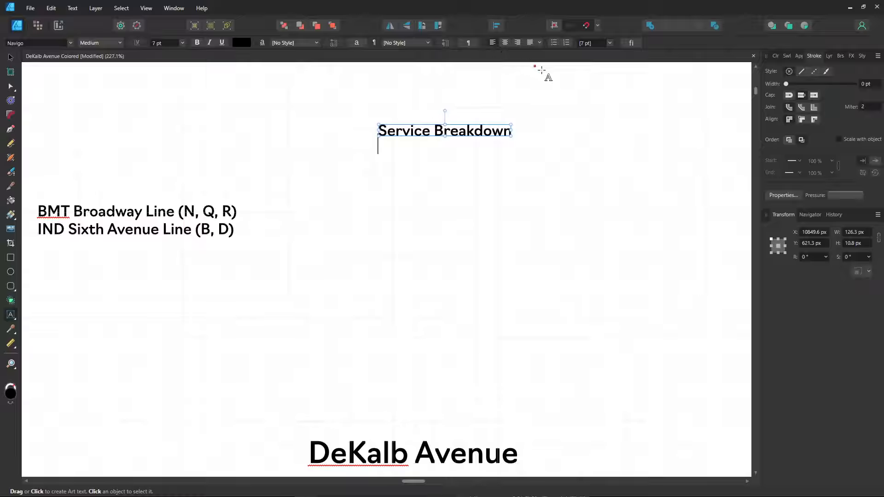
# - Add a bulleted line reading "B: Sixth Avenue Express to Fourth Avenue Express" under the Service Breakdown heading
pyautogui.click(555, 43)
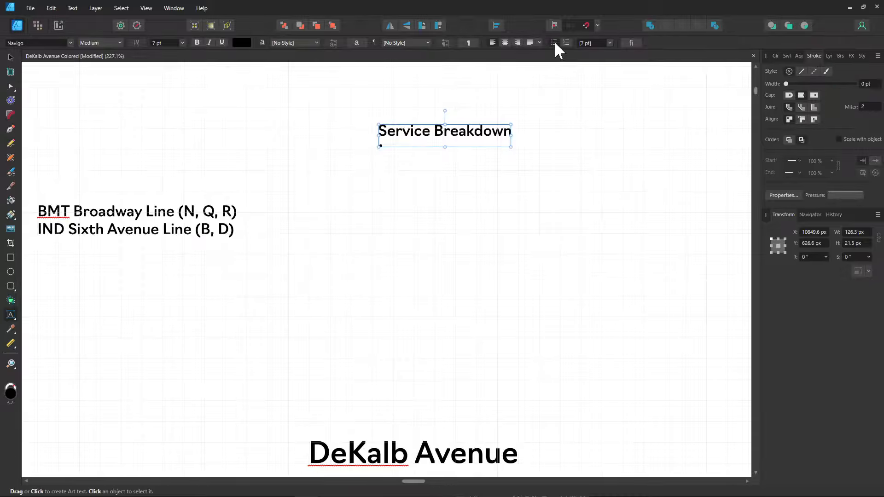
pyautogui.write('B:')
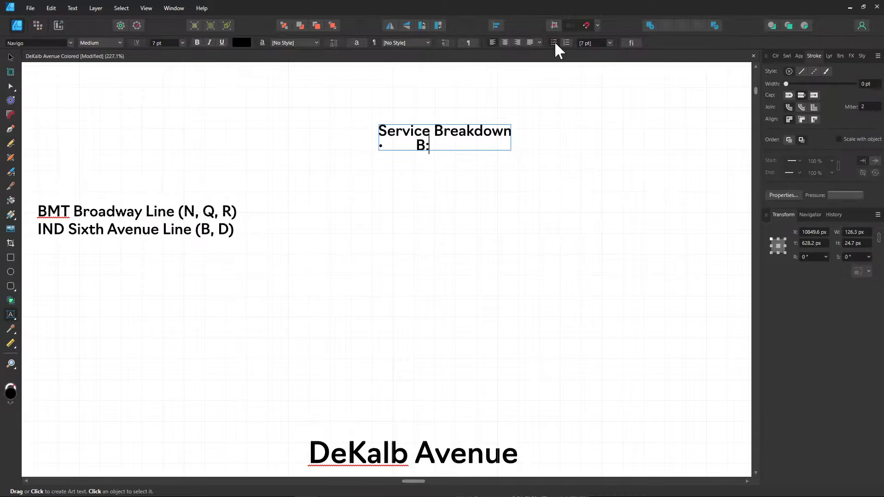
pyautogui.scroll(-1, 434, 264)
pyautogui.scroll(-2, 422, 265)
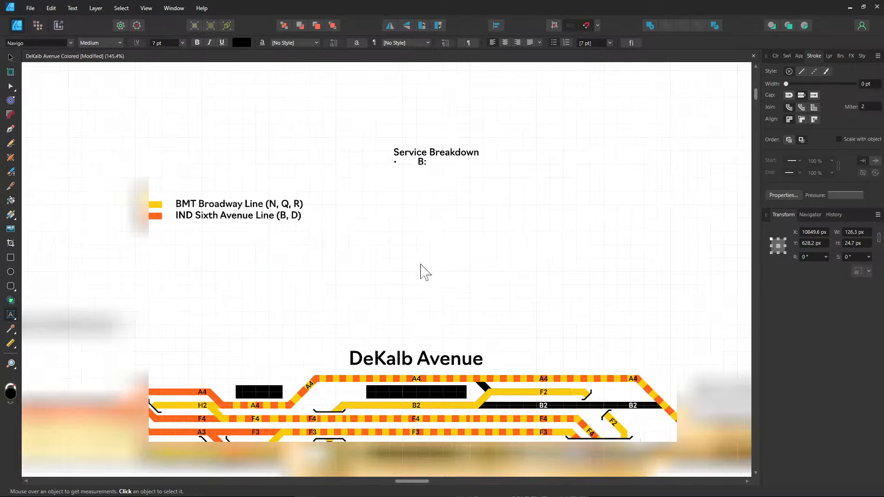
pyautogui.moveTo(395, 279); pyautogui.dragTo(403, 207)
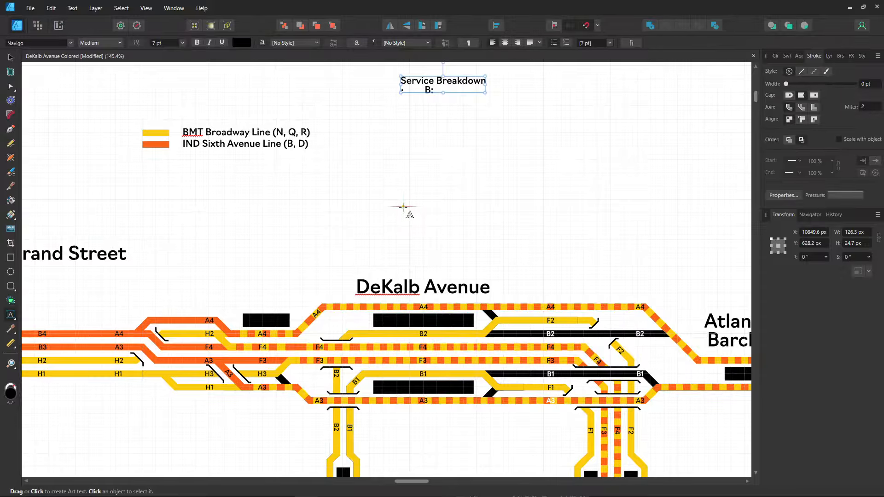
pyautogui.moveTo(156, 251); pyautogui.dragTo(306, 219)
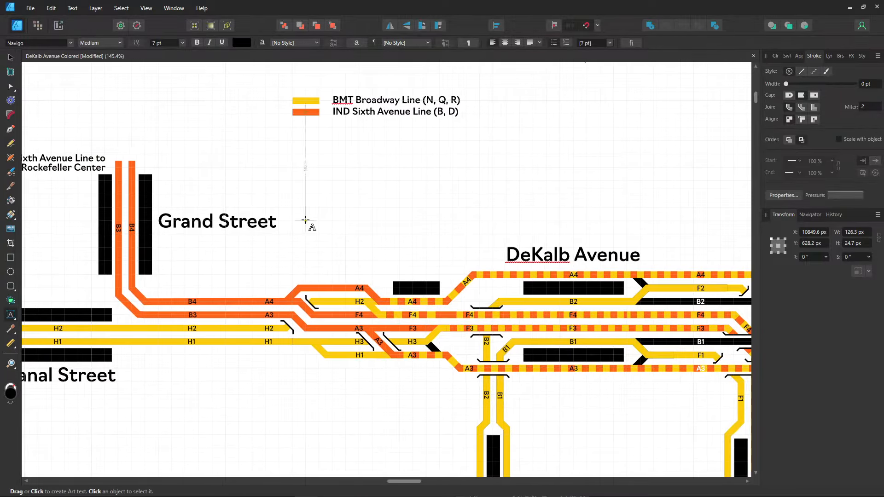
pyautogui.moveTo(408, 203); pyautogui.dragTo(378, 239)
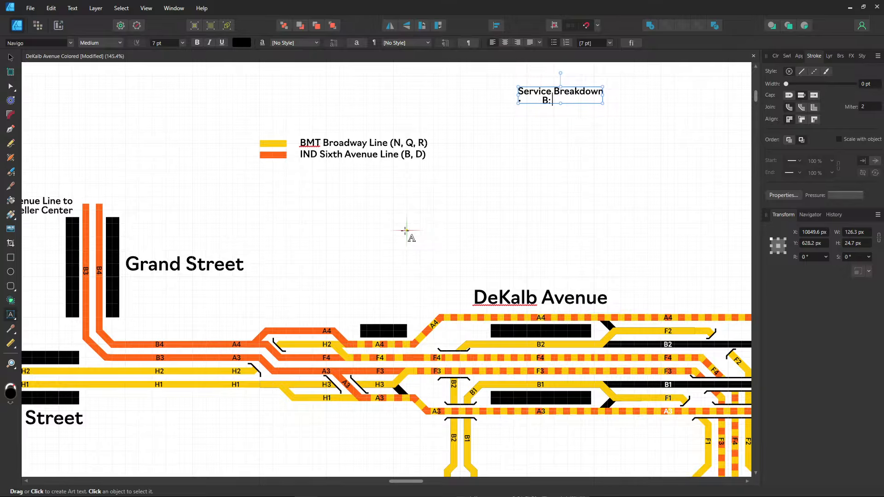
pyautogui.press('BackSpace')
pyautogui.write('Chrysti')
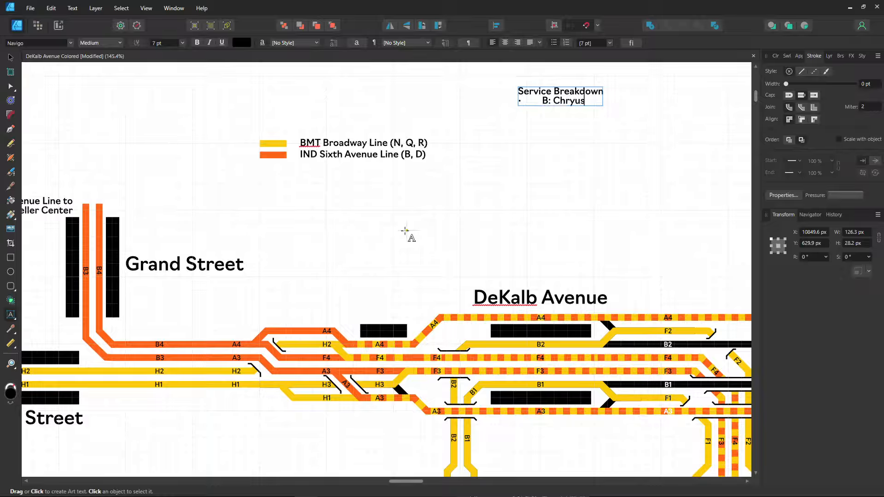
pyautogui.press('BackSpace')
pyautogui.press('BackSpace')
pyautogui.press('BackSpace')
pyautogui.press('BackSpace')
pyautogui.press('BackSpace')
pyautogui.press('BackSpace')
pyautogui.press('BackSpace')
pyautogui.press('BackSpace')
pyautogui.write('Sixth')
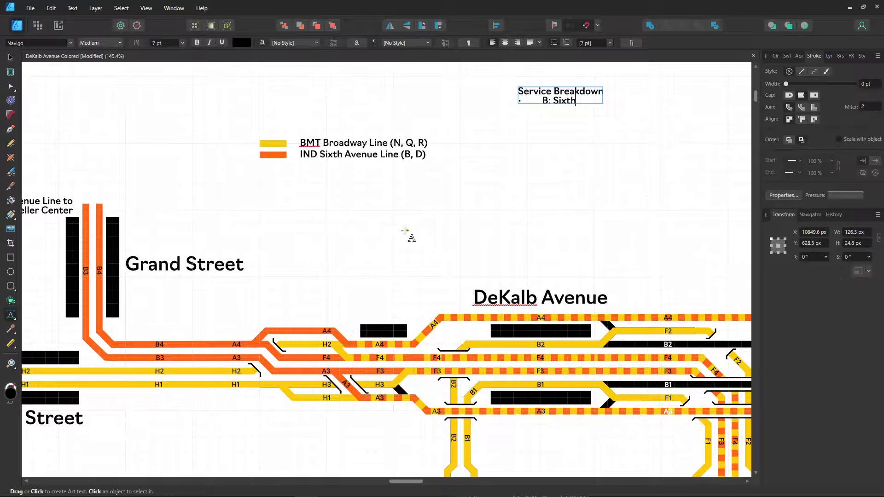
pyautogui.write(' Avenue Express')
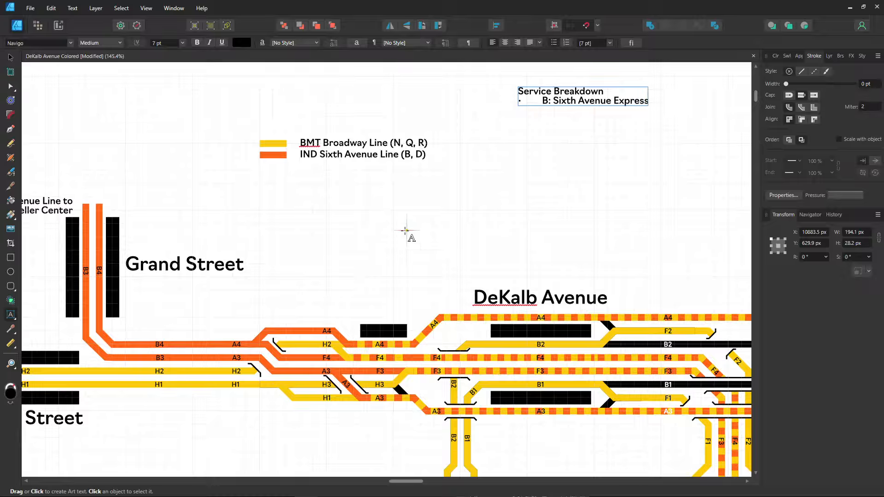
pyautogui.write(' to')
pyautogui.write(' FDo')
pyautogui.press('BackSpace')
pyautogui.press('BackSpace')
pyautogui.write('o')
pyautogui.press('BackSpace')
pyautogui.write('ourth Avenue')
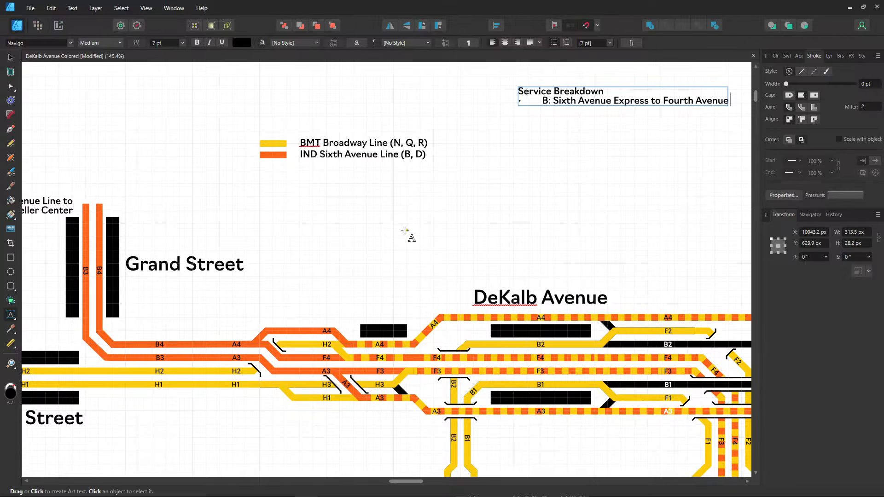
pyautogui.write(' Express')
pyautogui.press('Return')
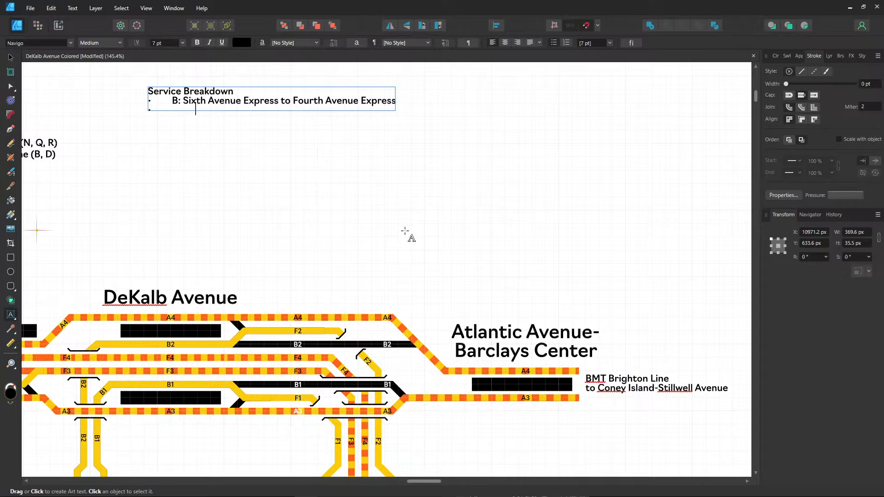
# - Delete the bulleted B service line and its bullet from below the Service Breakdown heading
pyautogui.press('BackSpace')
pyautogui.press('BackSpace')
pyautogui.press('BackSpace')
pyautogui.press('BackSpace')
pyautogui.press('BackSpace')
pyautogui.press('BackSpace')
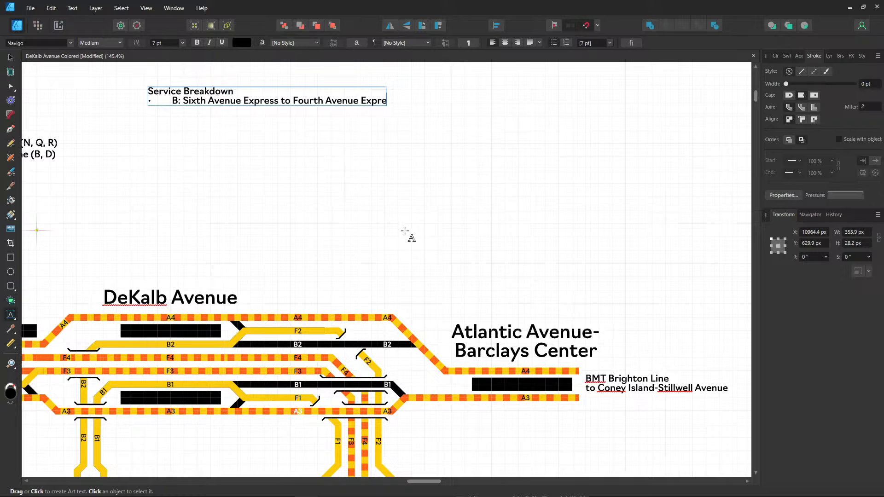
pyautogui.press('BackSpace')
pyautogui.press('BackSpace')
pyautogui.press('BackSpace')
pyautogui.press('BackSpace')
pyautogui.press('BackSpace')
pyautogui.press('BackSpace')
pyautogui.press('BackSpace')
pyautogui.press('BackSpace')
pyautogui.press('BackSpace')
pyautogui.press('BackSpace')
pyautogui.press('BackSpace')
pyautogui.press('BackSpace')
pyautogui.press('BackSpace')
pyautogui.press('BackSpace')
pyautogui.press('BackSpace')
pyautogui.press('BackSpace')
pyautogui.press('BackSpace')
pyautogui.press('BackSpace')
pyautogui.press('BackSpace')
pyautogui.press('BackSpace')
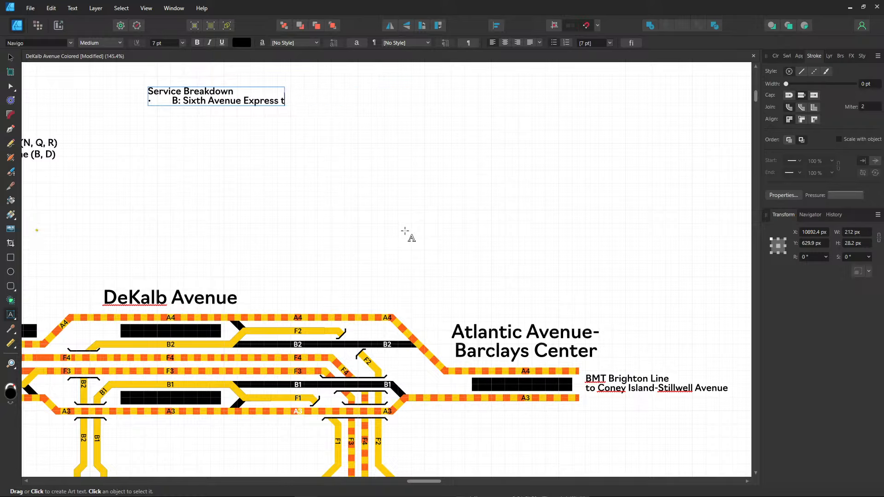
pyautogui.press('BackSpace')
pyautogui.press('BackSpace')
pyautogui.press('BackSpace')
pyautogui.press('BackSpace')
pyautogui.press('BackSpace')
pyautogui.press('BackSpace')
pyautogui.press('BackSpace')
pyautogui.press('BackSpace')
pyautogui.press('BackSpace')
pyautogui.press('BackSpace')
pyautogui.press('BackSpace')
pyautogui.press('BackSpace')
pyautogui.press('BackSpace')
pyautogui.press('BackSpace')
pyautogui.press('BackSpace')
pyautogui.press('BackSpace')
pyautogui.press('BackSpace')
pyautogui.press('BackSpace')
pyautogui.press('BackSpace')
pyautogui.press('BackSpace')
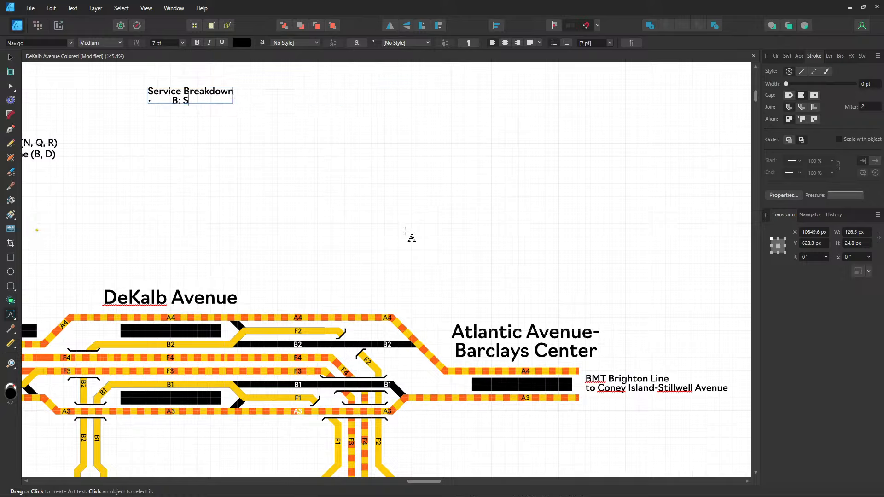
pyautogui.press('BackSpace')
pyautogui.press('BackSpace')
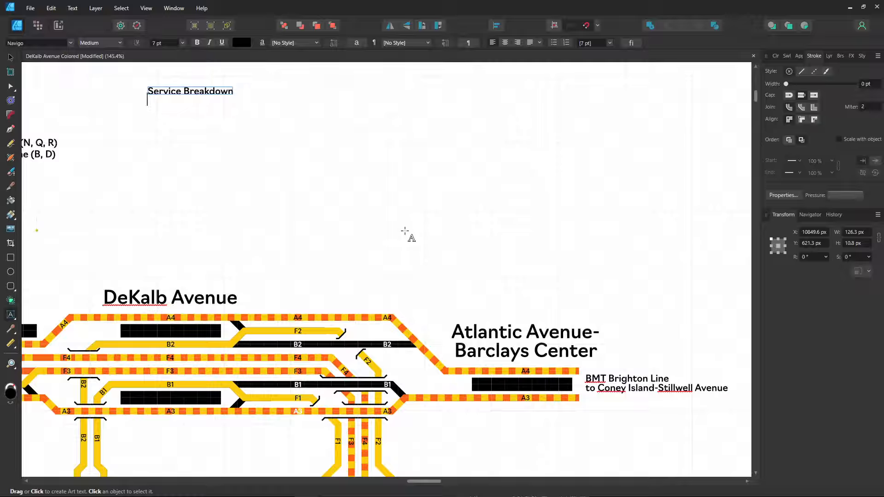
# - Enter "B: Sixth Avenue Express to Fourth Avenue Express" without a bullet, separated from the Service Breakdown heading by a blank line
pyautogui.write('B')
pyautogui.write(': Sixth Avenue')
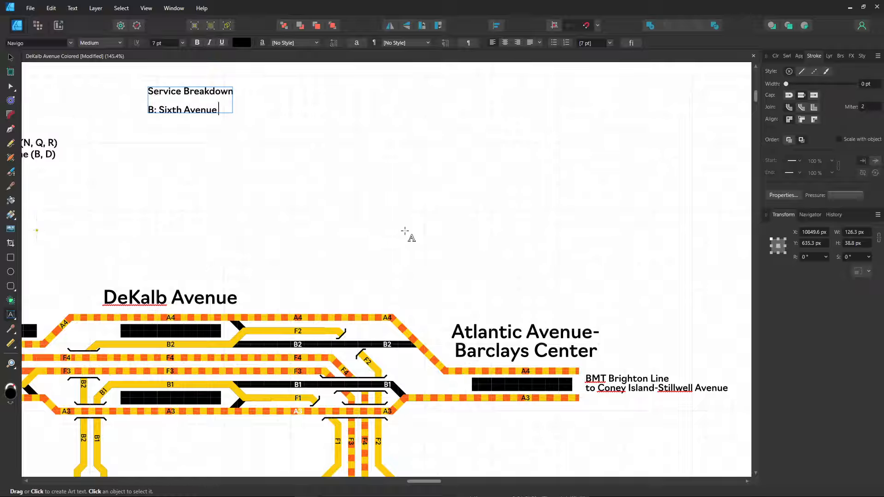
pyautogui.write(' Express to Fo')
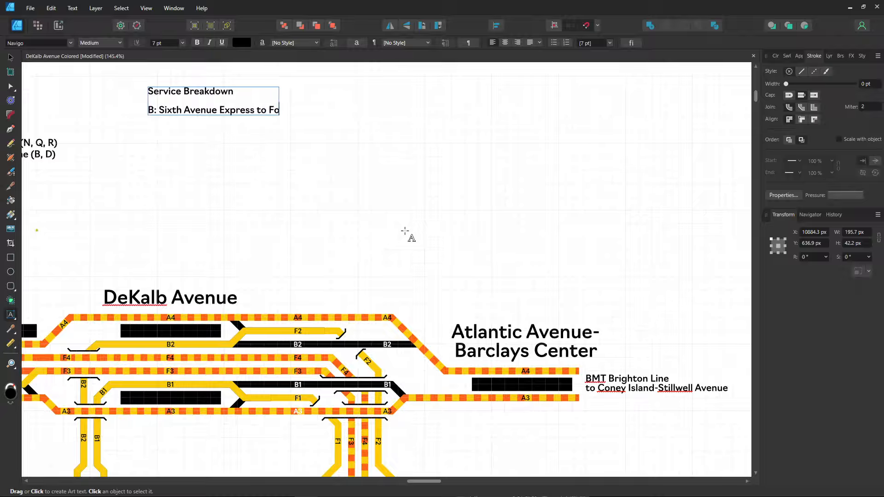
pyautogui.write('urth Avenue Express')
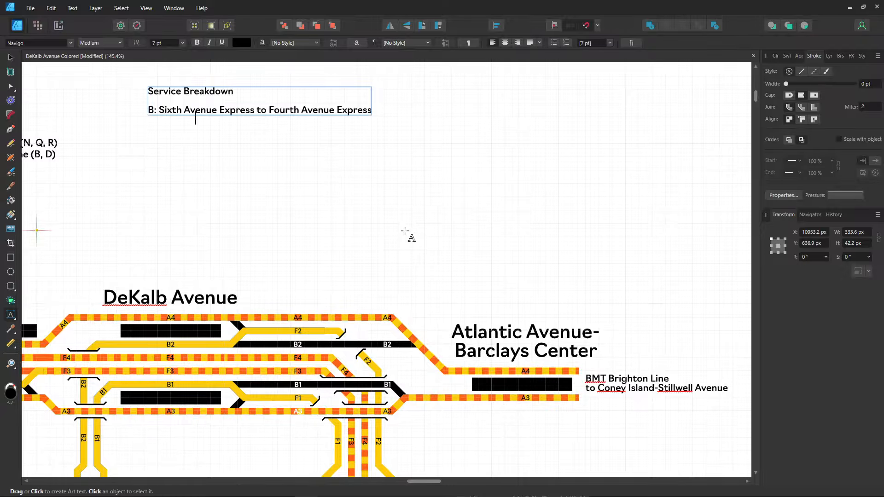
# - Add an indented line reading "SB: B3-A3-" beneath the B service entry in the Service Breakdown text
pyautogui.moveTo(262, 223); pyautogui.dragTo(548, 192)
pyautogui.moveTo(489, 145); pyautogui.dragTo(546, 210)
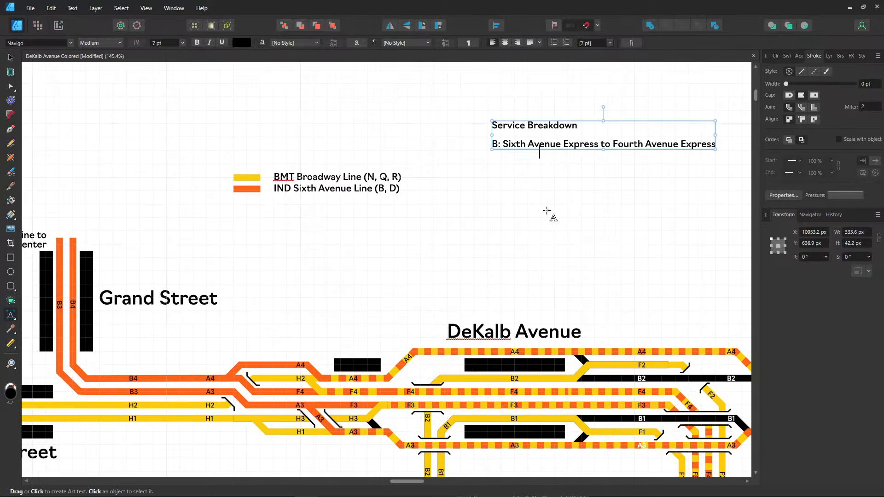
pyautogui.write('SB:')
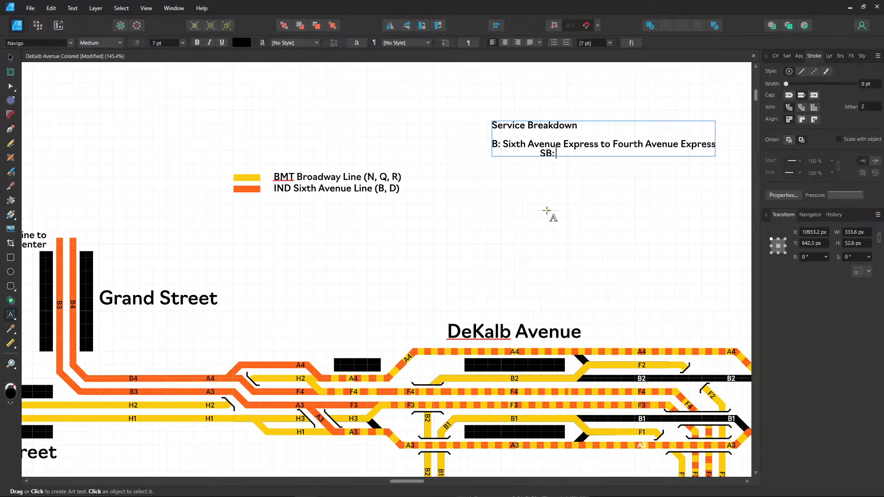
pyautogui.write(' B3-A3-')
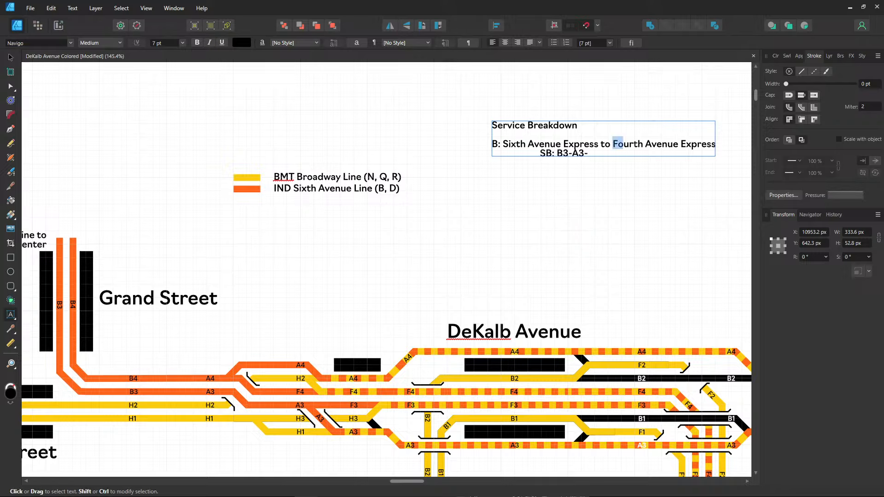
# - Replace "Fourth Avenue Express" in the B service entry with "Brighton Express"
pyautogui.moveTo(613, 144); pyautogui.dragTo(711, 144)
pyautogui.write('Brighton')
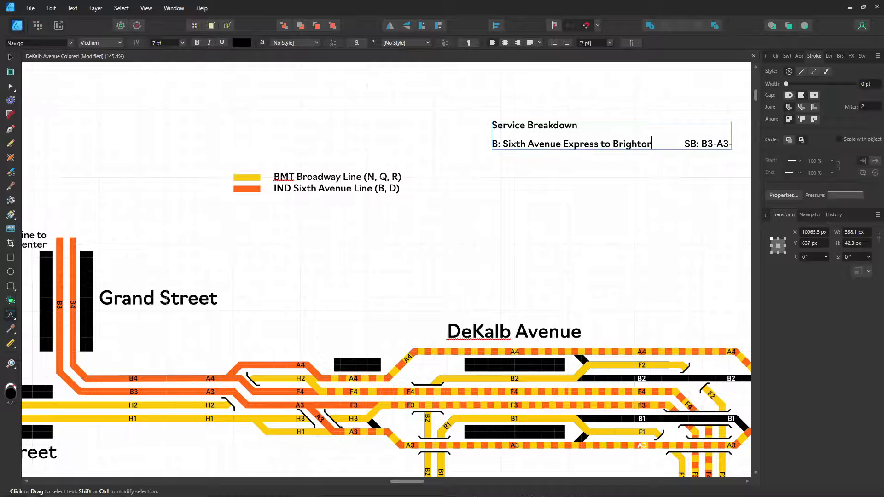
pyautogui.write(' Express')
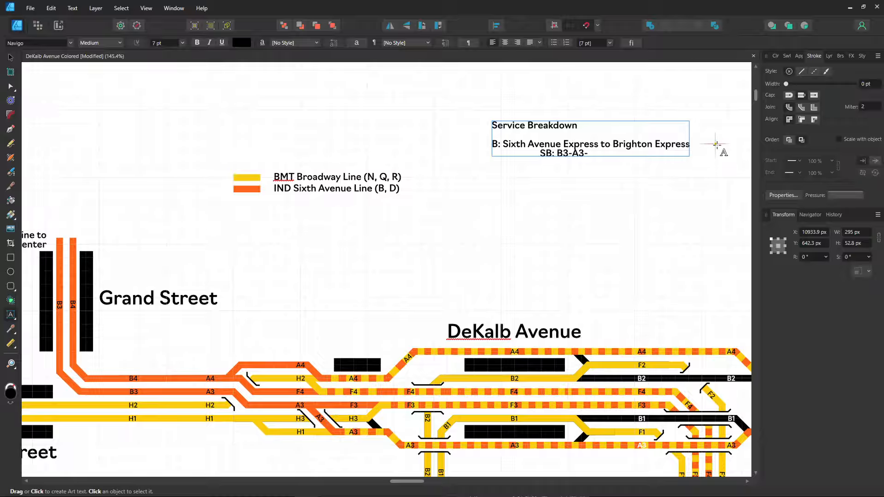
# - Remove the trailing hyphen from the B service's southbound route and add an indented line "NB: A4-B4" below it
pyautogui.click(492, 153)
pyautogui.moveTo(672, 336); pyautogui.dragTo(578, 266)
pyautogui.press('BackSpace')
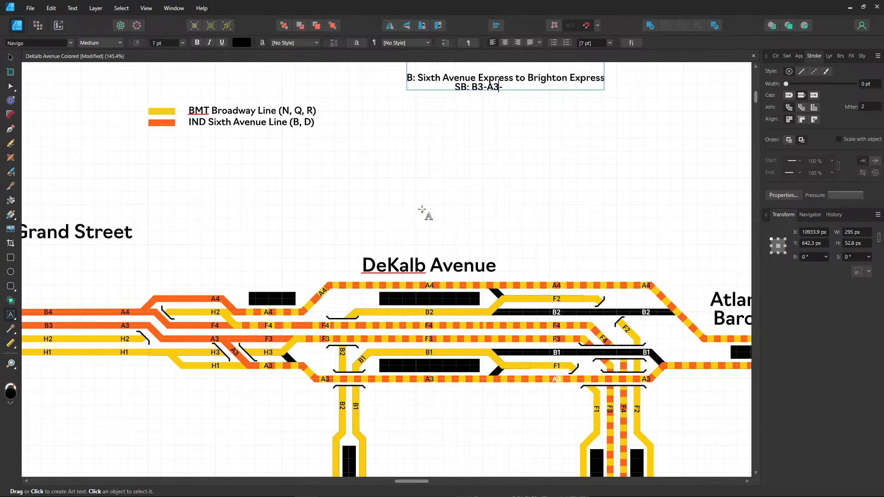
pyautogui.press('Return')
pyautogui.write('N')
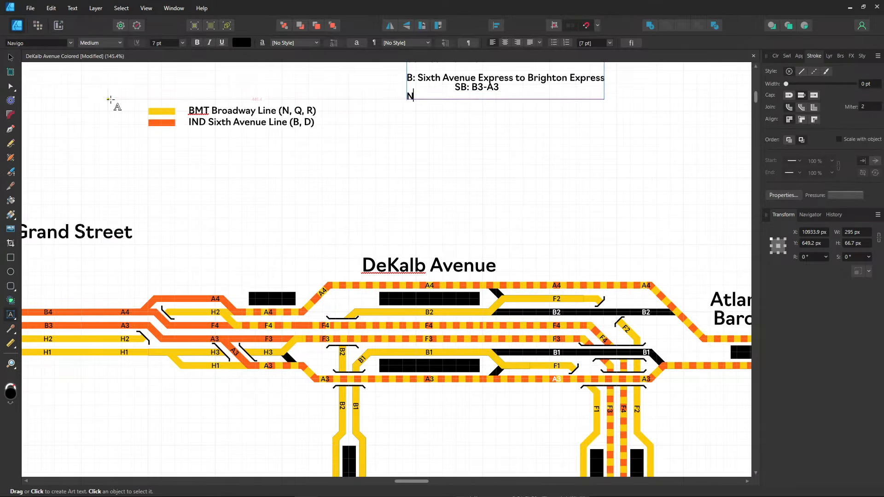
pyautogui.press('BackSpace')
pyautogui.press('Tab')
pyautogui.write('NB')
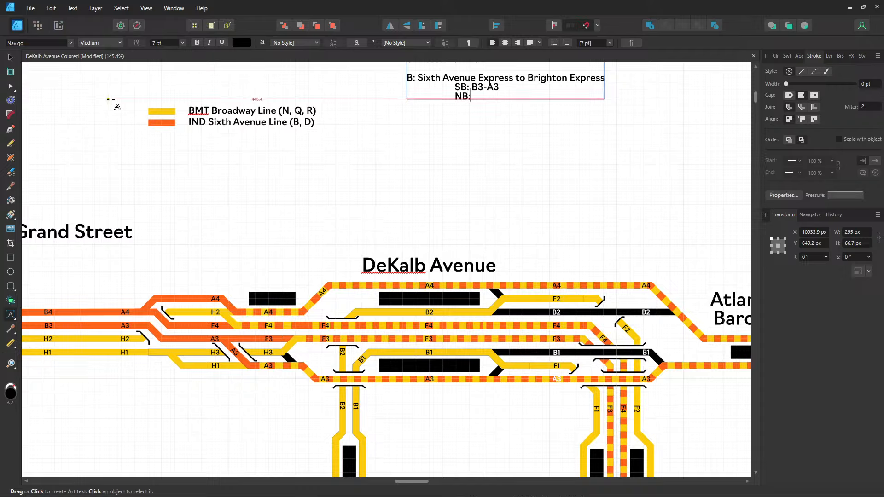
pyautogui.write(': A4-')
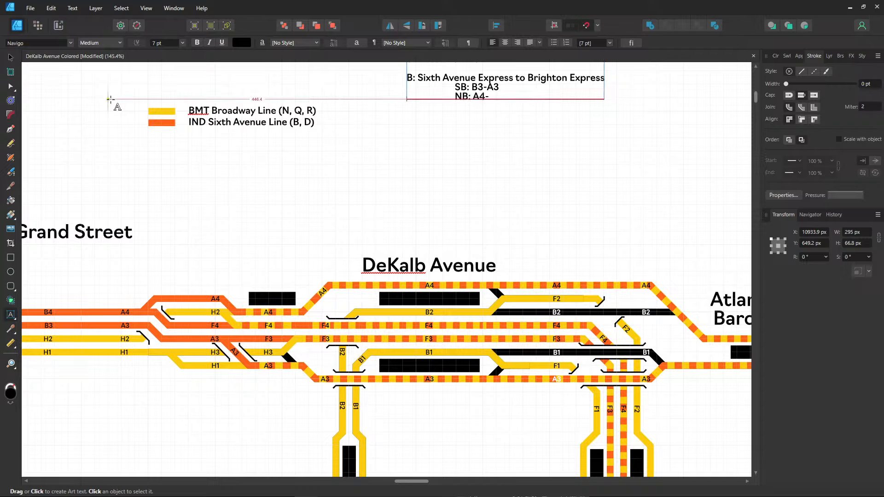
pyautogui.write('B4')
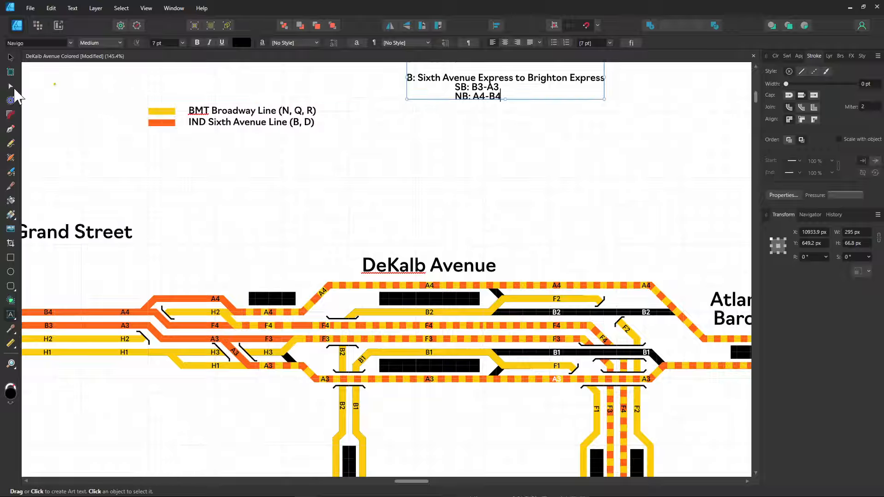
# - Recolor the white A3 label on the lower striped track east of DeKalb Avenue to black (000000)
pyautogui.click(13, 58)
pyautogui.click(415, 226)
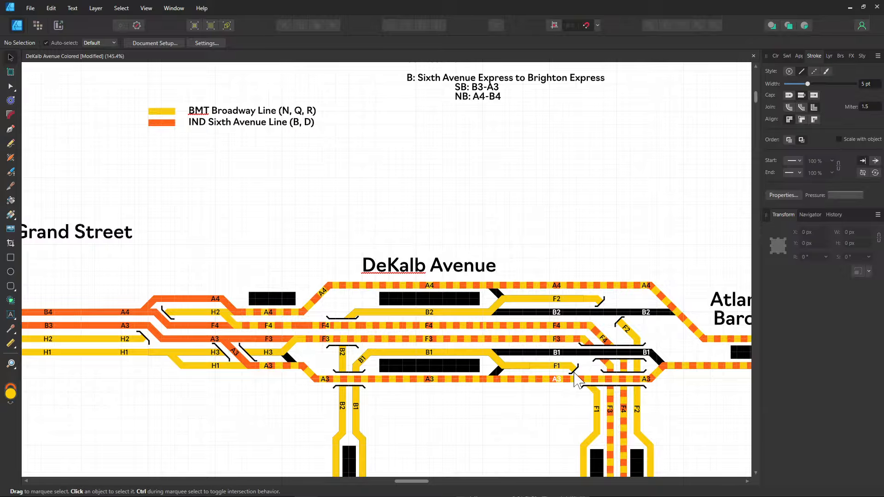
pyautogui.click(556, 378)
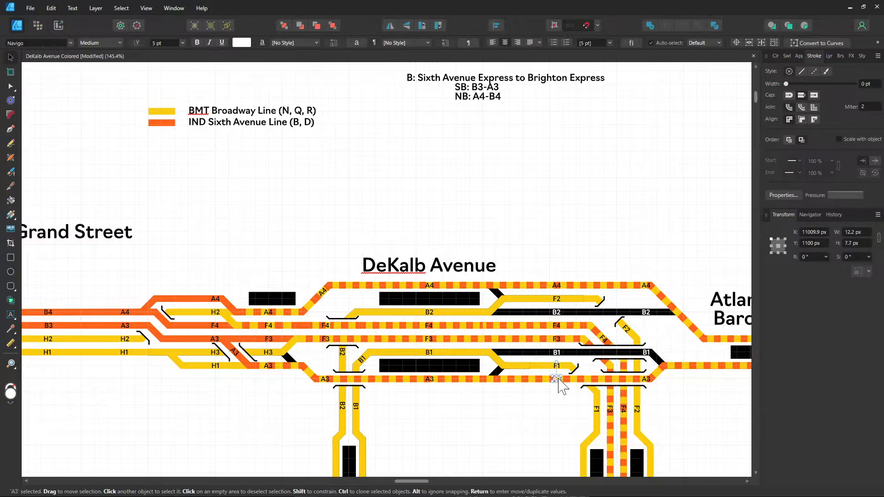
pyautogui.click(247, 45)
pyautogui.click(220, 148)
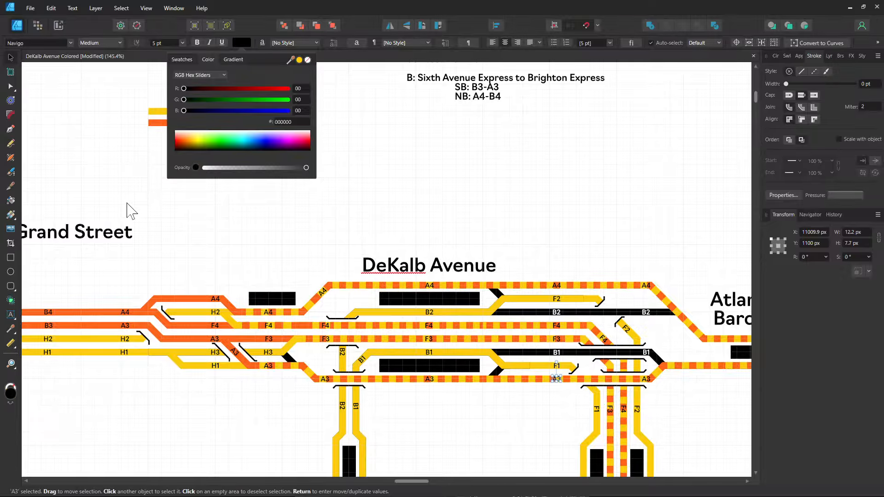
pyautogui.click(127, 211)
# - Add the line "D: Sixth Avenue Express to Fourth Avenue Express" below the B service's northbound route
pyautogui.scroll(3, 415, 198)
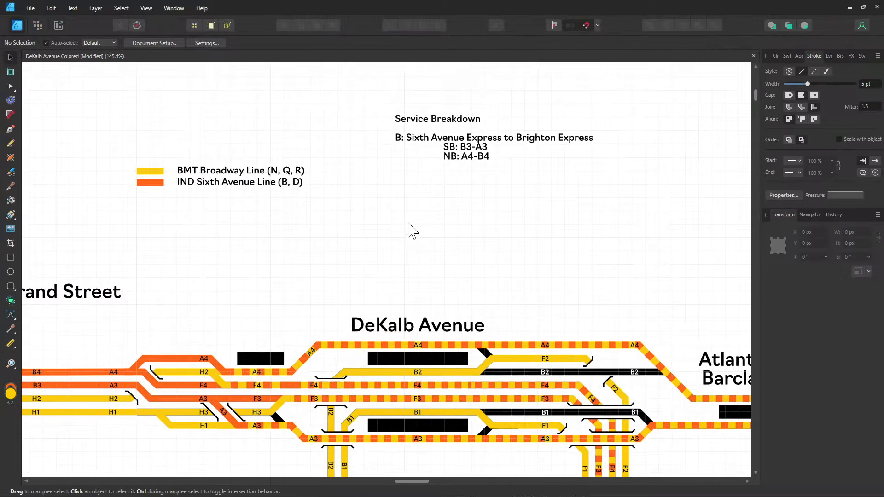
pyautogui.doubleClick(489, 157)
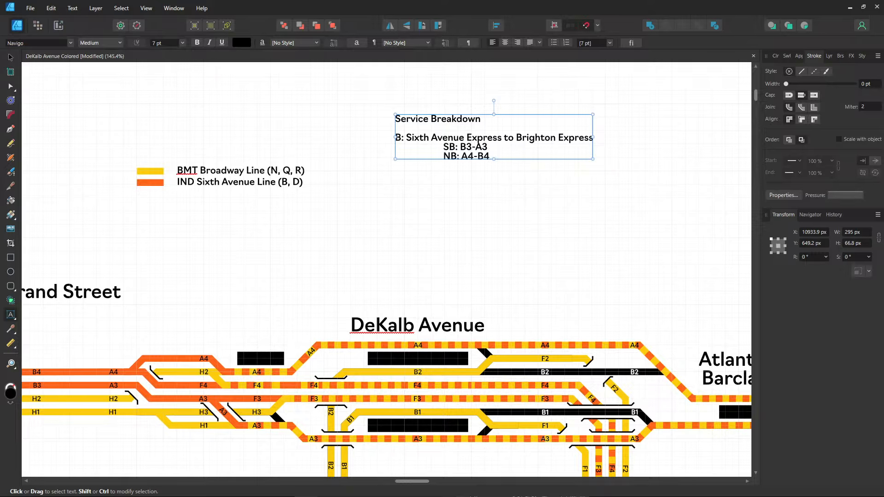
pyautogui.press('Return')
pyautogui.write('D: Sixth')
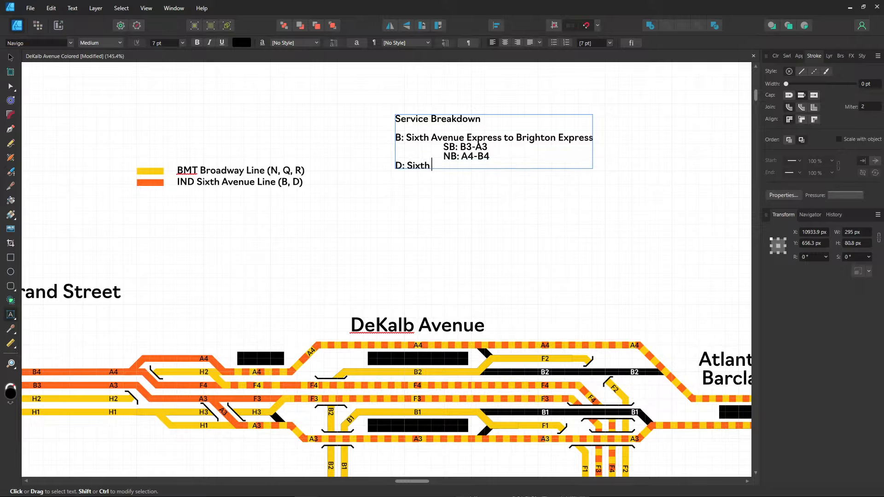
pyautogui.write(' Avenue Express t')
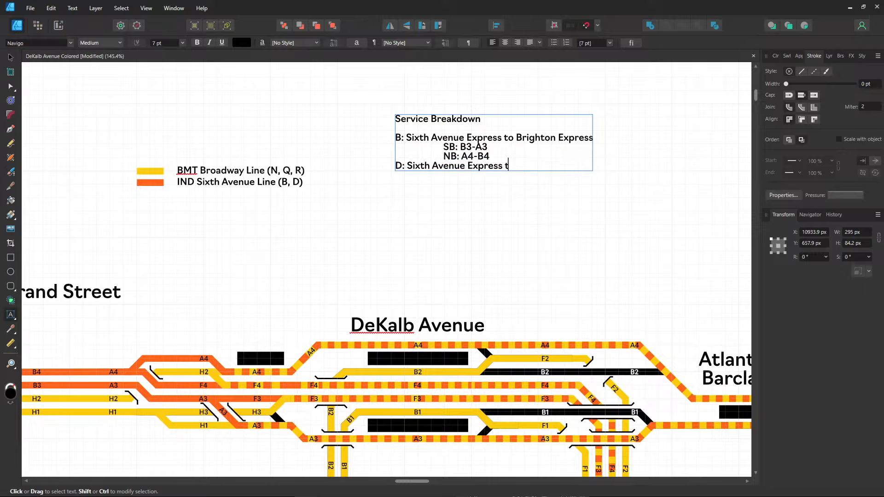
pyautogui.write('o Fourth Avenue Express')
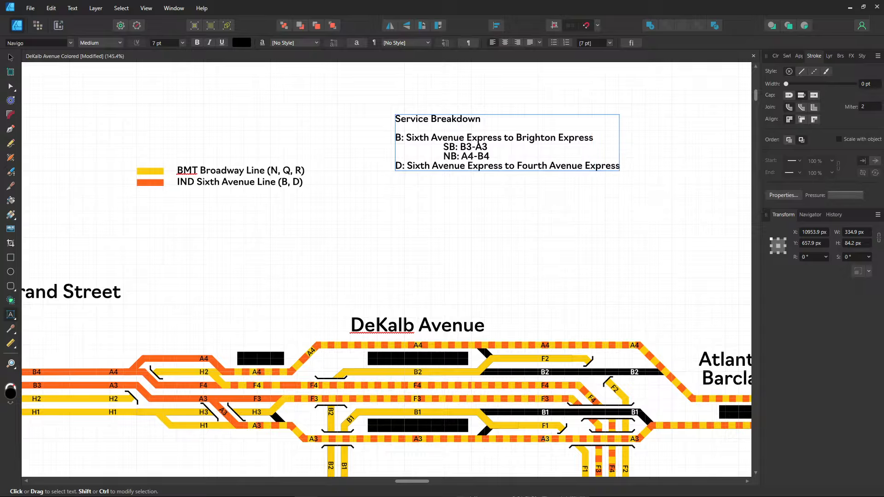
# - Add an indented southbound route line "SB: B3-A3-F3" beneath the D service entry
pyautogui.press('Return')
pyautogui.press('Tab')
pyautogui.write('SB:')
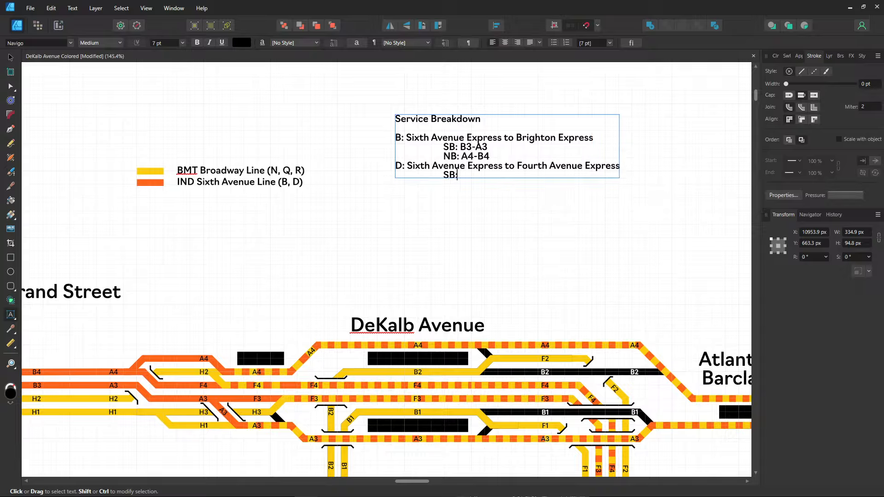
pyautogui.write(' A4-')
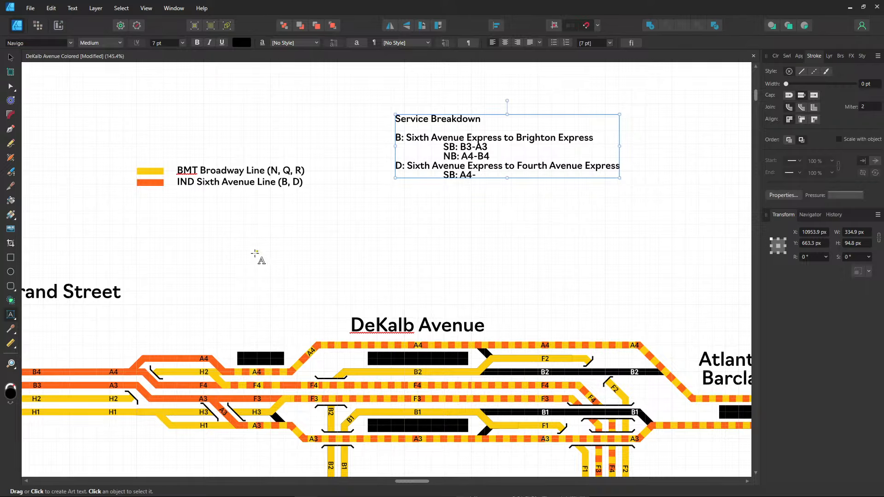
pyautogui.press('BackSpace')
pyautogui.press('BackSpace')
pyautogui.press('BackSpace')
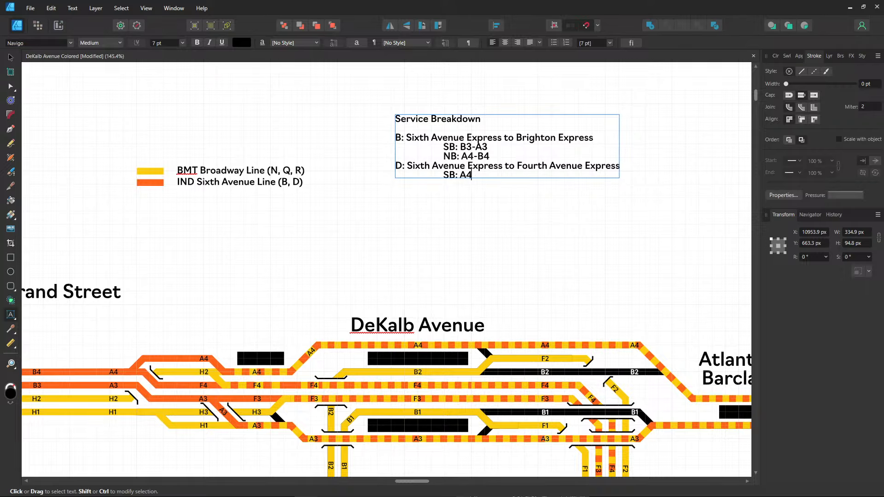
pyautogui.write('B3-A3-')
pyautogui.moveTo(297, 272); pyautogui.dragTo(308, 144)
pyautogui.moveTo(362, 139); pyautogui.dragTo(335, 231)
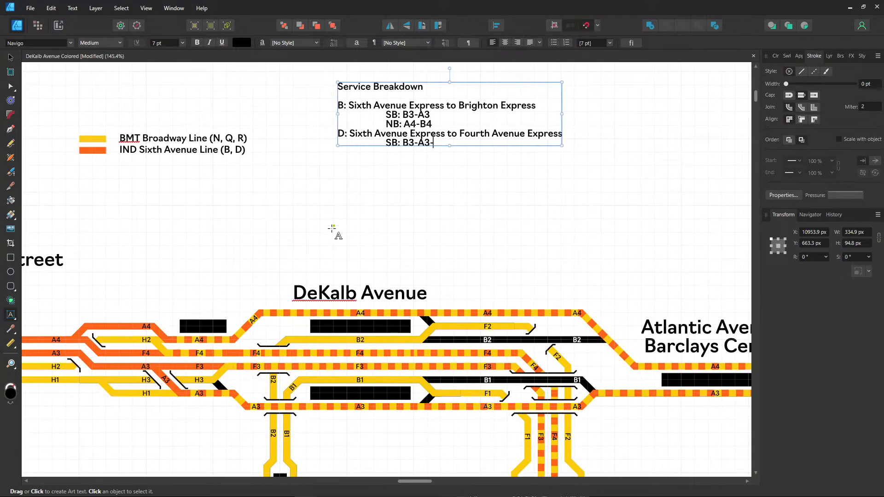
pyautogui.write('F3')
# - Add an indented northbound route line "NB: F4-A4-B4" for the D service
pyautogui.press('Return')
pyautogui.write('NB: ')
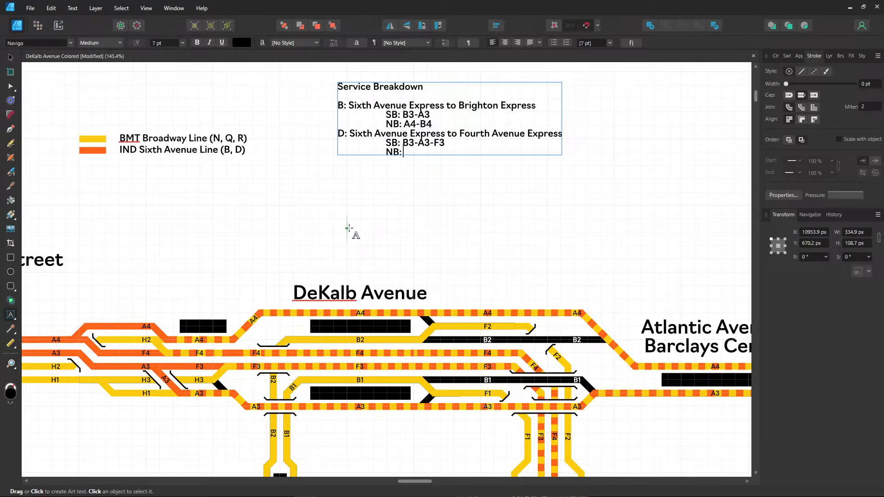
pyautogui.write('F4-A4-B4')
# - Add the line "N: Broadway Express to Fourth Avenue Express" below the D service's routes
pyautogui.press('Return')
pyautogui.write('N:')
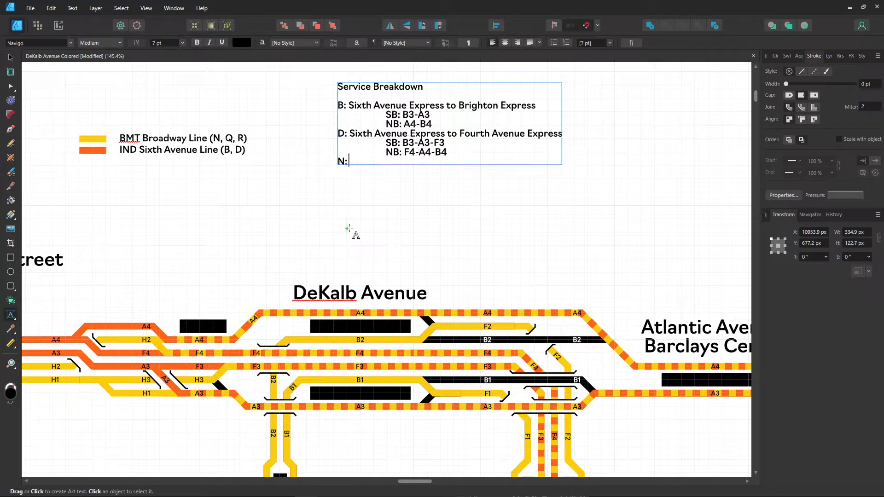
pyautogui.write(' Broadway Expre')
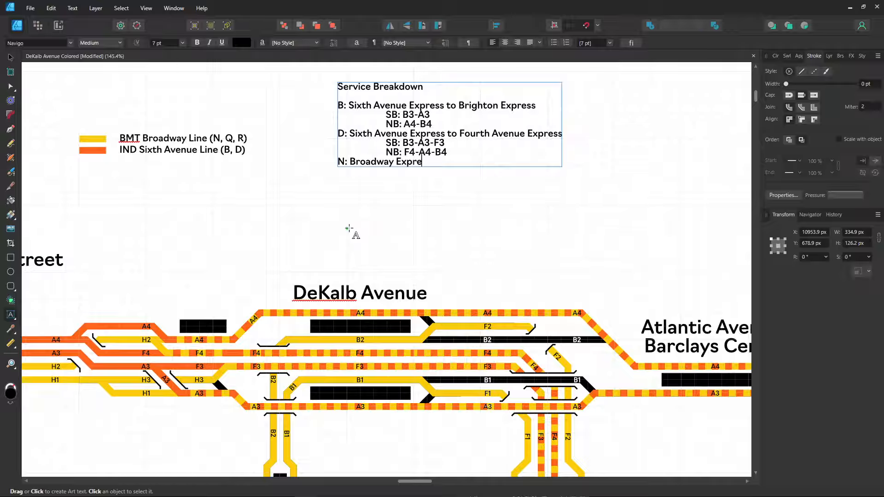
pyautogui.write('ss to Fourth ')
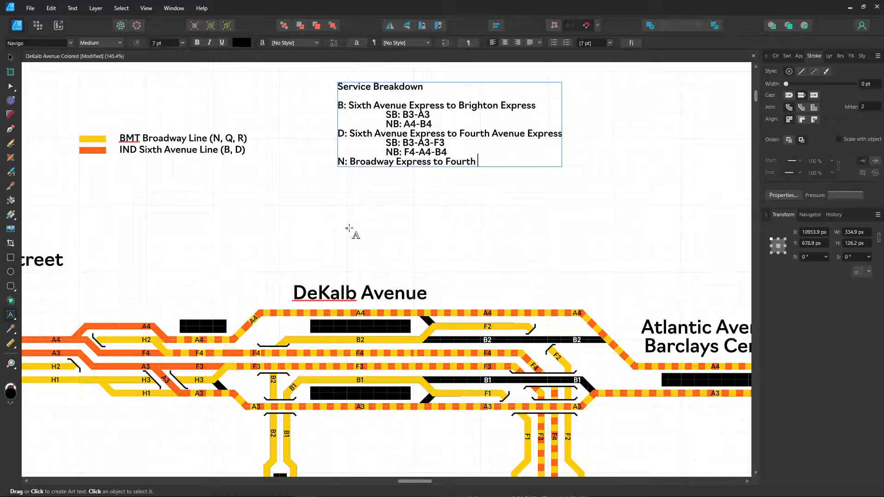
pyautogui.write('Avenue Express')
# - Add indented route lines "SB: H1-H3-F3" and "NB: F4-H2" beneath the N service entry
pyautogui.press('Return')
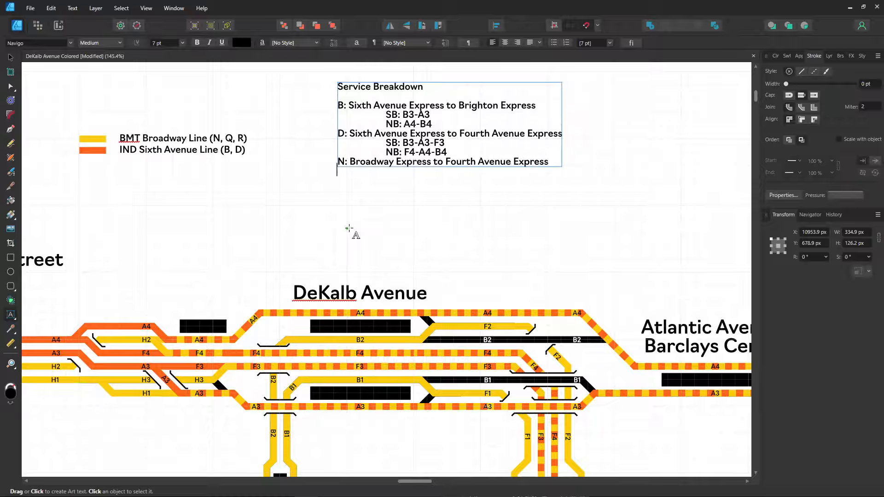
pyautogui.press('Tab')
pyautogui.write('SB: ')
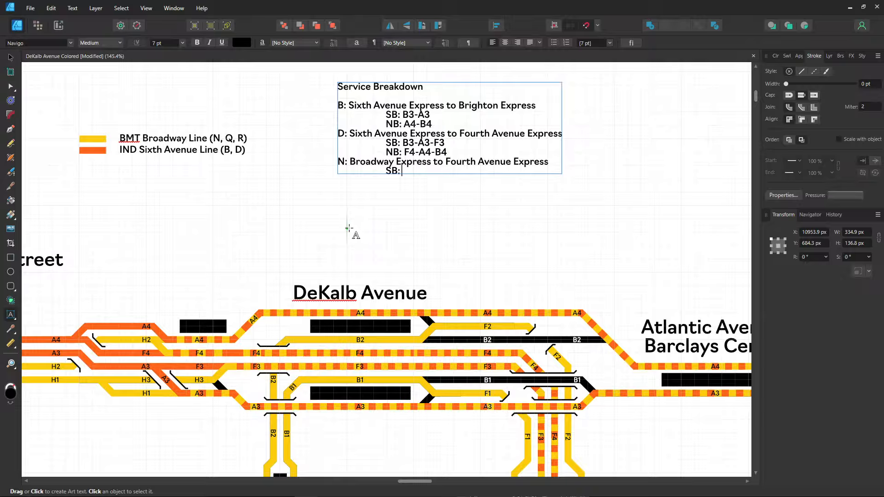
pyautogui.write('H1-H3-F3')
pyautogui.press('Return')
pyautogui.press('Tab')
pyautogui.write('NB: F')
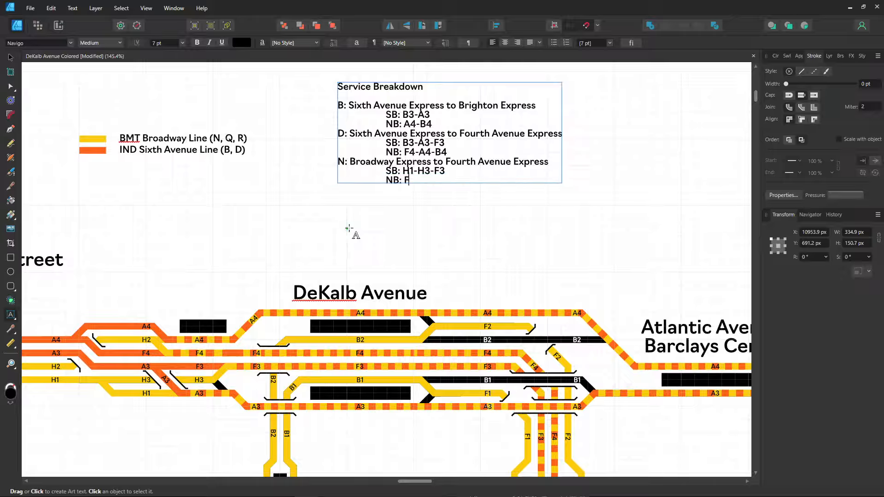
pyautogui.write('4-H2')
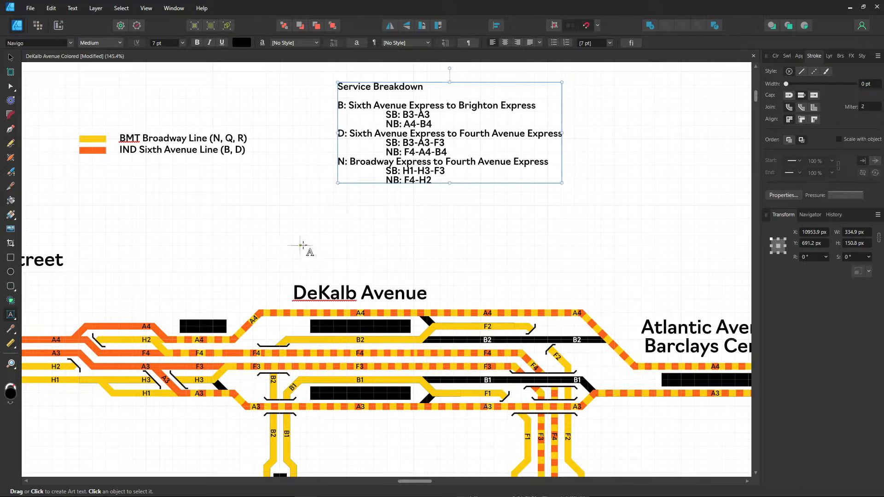
# - Add the line "Q: Broadway Express to Brighton Local" below the N service's routes
pyautogui.press('Return')
pyautogui.write('Q: Br')
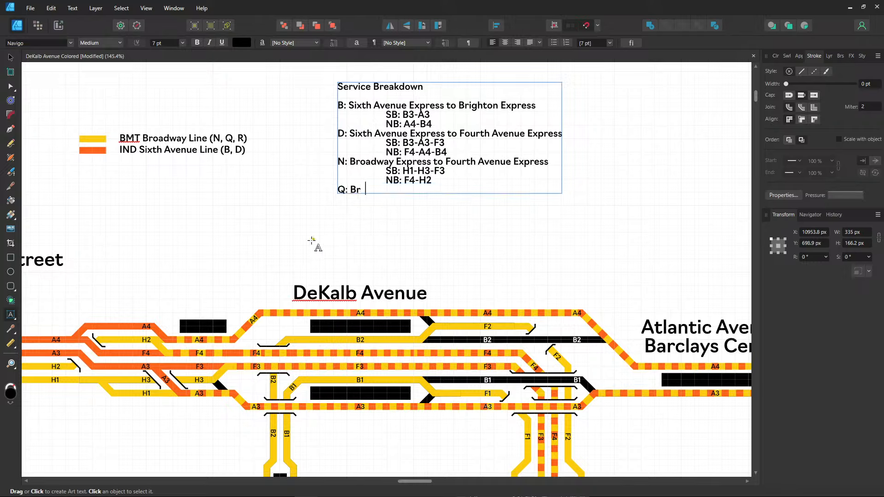
pyautogui.press('BackSpace')
pyautogui.write('oadway Ex')
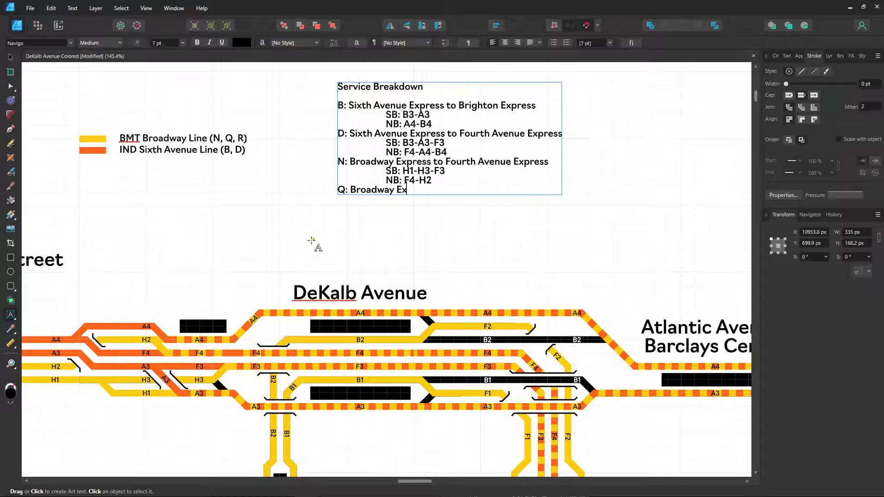
pyautogui.write('press to Brighton Local')
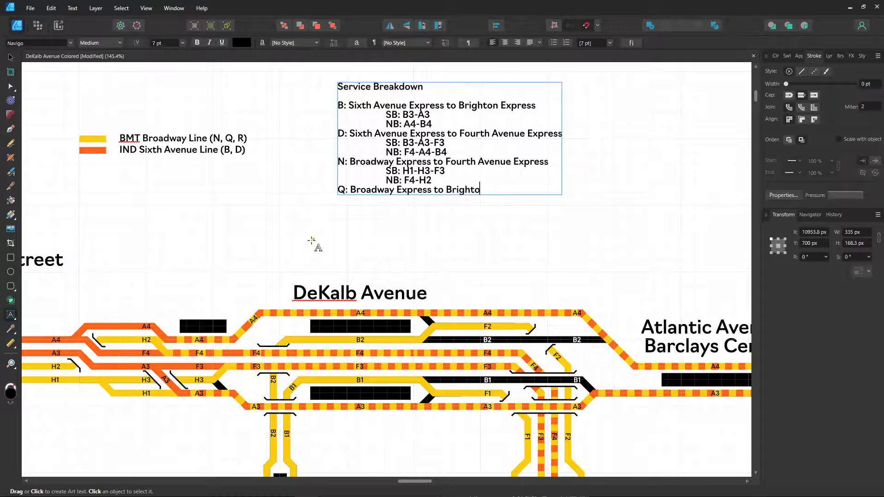
# - Add an indented southbound route line "SB: H1-A3" beneath the Q service entry
pyautogui.press('Return')
pyautogui.press('Tab')
pyautogui.write('SB:')
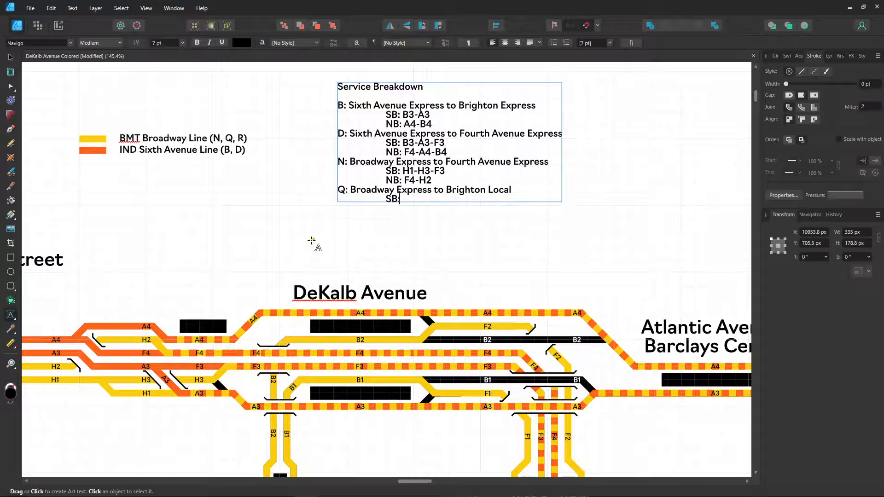
pyautogui.write(' H1-A3')
# - Add an indented northbound route line "NB: A4-H2" beneath the Q service's southbound route
pyautogui.press('Return')
pyautogui.write('M')
pyautogui.press('BackSpace')
pyautogui.press('Tab')
pyautogui.write('NB: ')
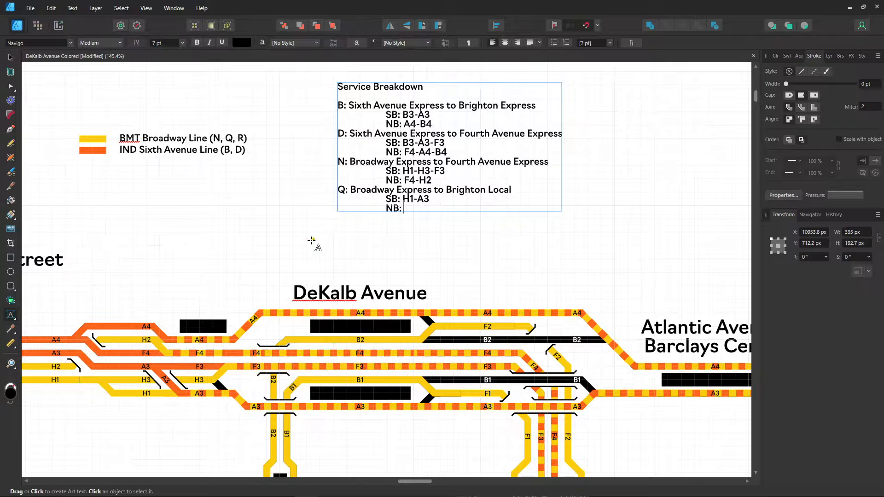
pyautogui.write('A4-H2')
# - Add the line "R: Broadway Local to Fourth Avenue Local" below the Q service's routes
pyautogui.press('Return')
pyautogui.write('R: Broa')
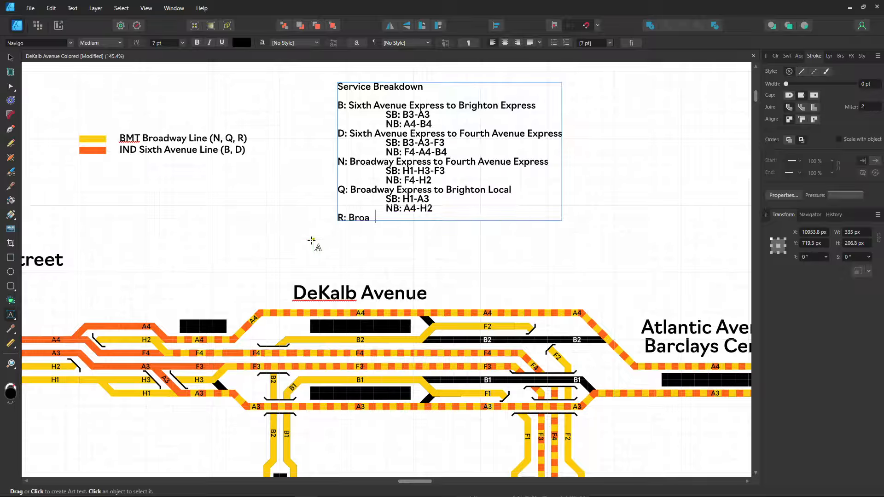
pyautogui.write('dway Local to')
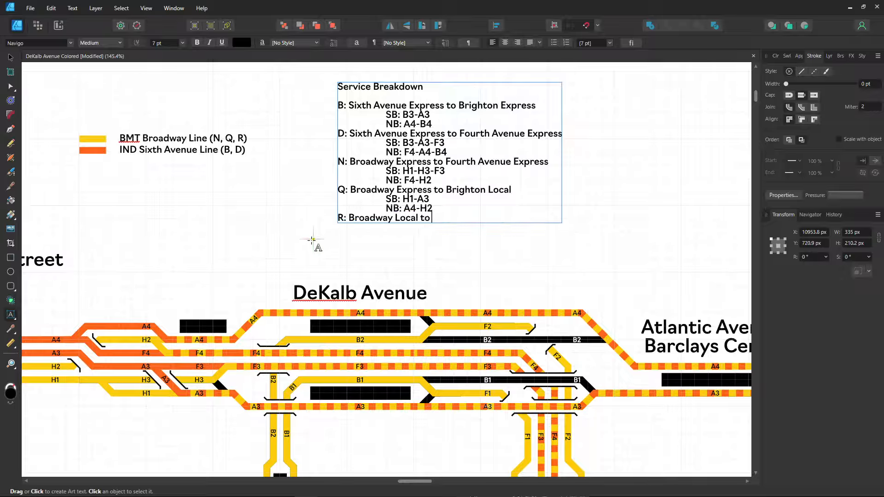
pyautogui.write(' Fourth Avenue Local')
# - Add indented route lines "SB: B1-F1" and "NB: F2-B2" beneath the R service entry
pyautogui.press('Return')
pyautogui.press('Tab')
pyautogui.write('SB:')
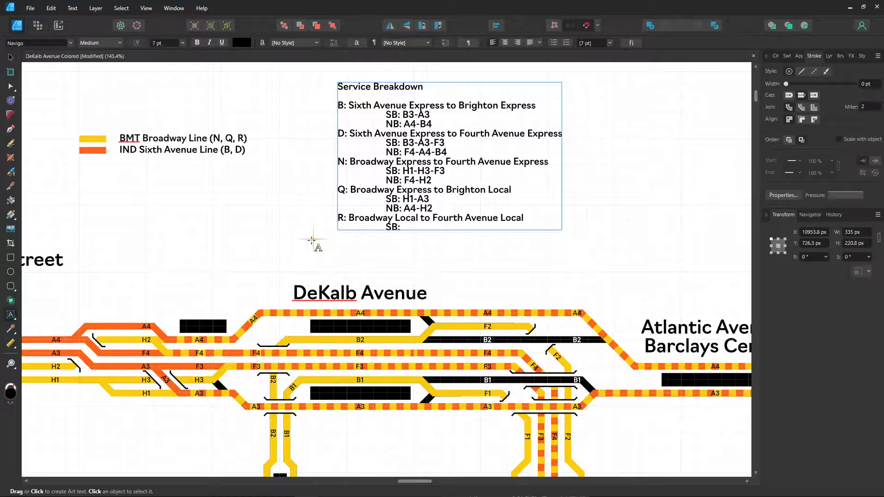
pyautogui.write(' B1-F1')
pyautogui.press('Return')
pyautogui.press('Tab')
pyautogui.write('NB')
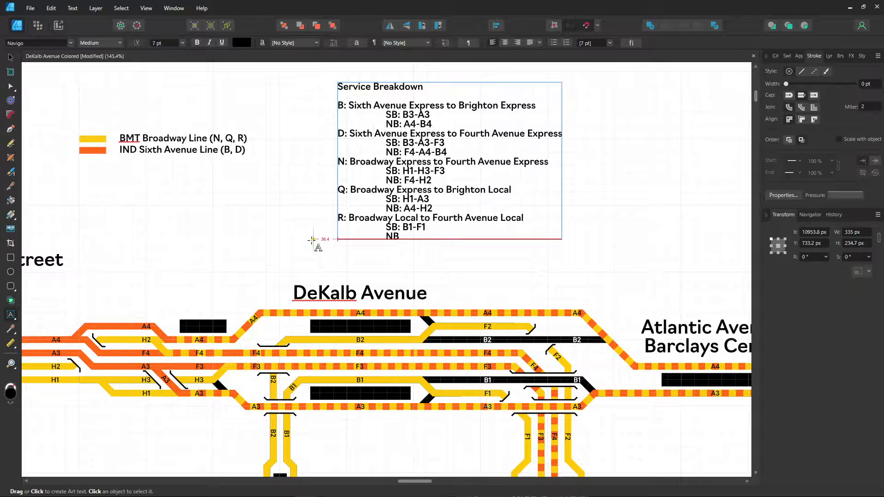
pyautogui.write(': F2-')
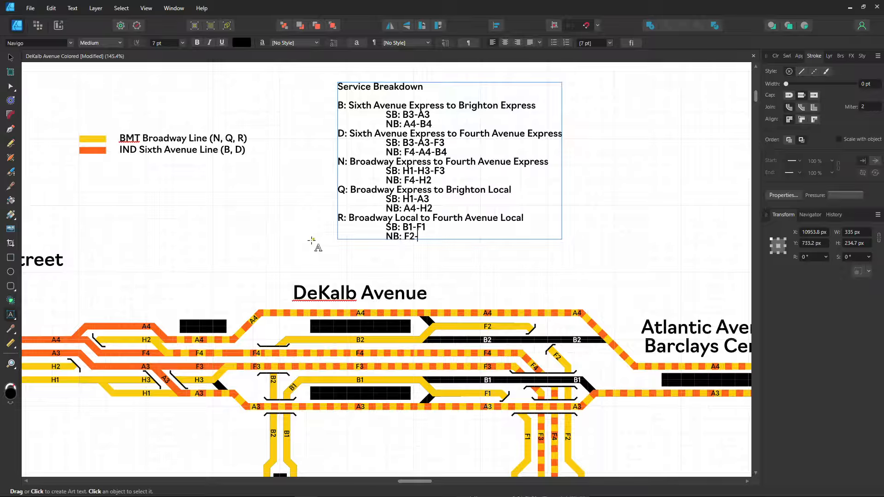
pyautogui.write('B2')
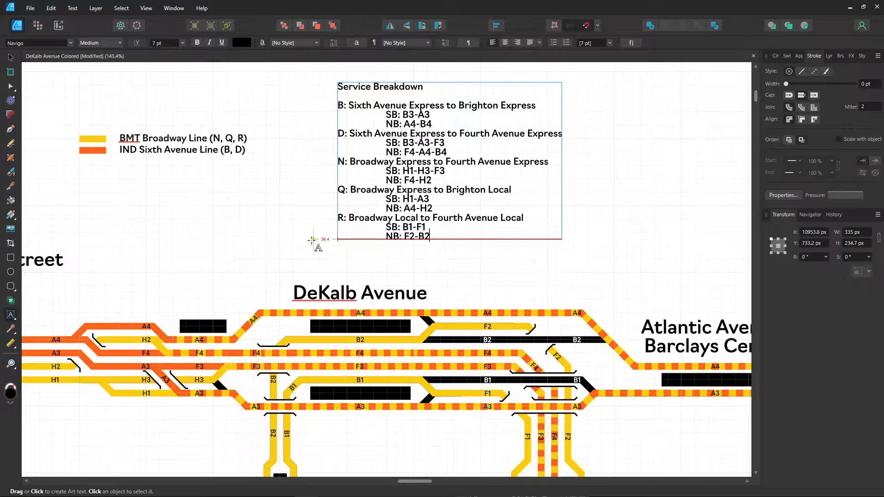
pyautogui.press('Escape')
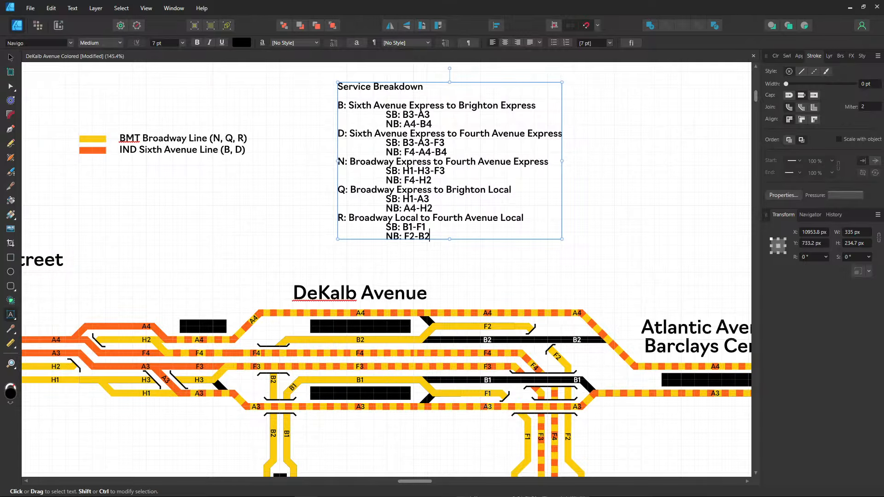
# - Center the "Service Breakdown" heading above the list of services
pyautogui.moveTo(337, 86); pyautogui.dragTo(426, 87)
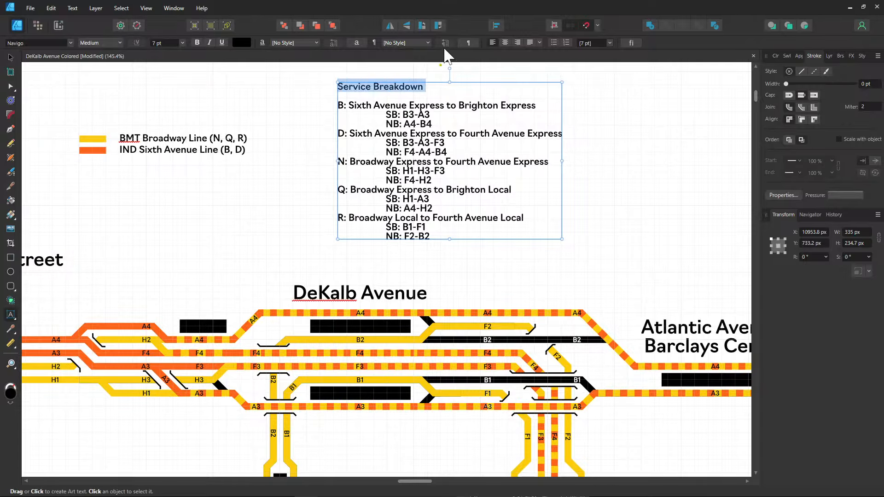
pyautogui.click(515, 42)
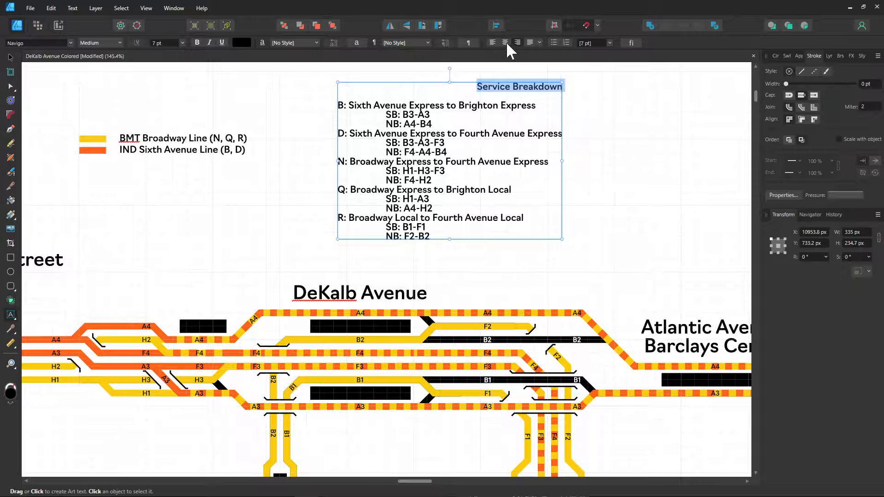
pyautogui.click(505, 42)
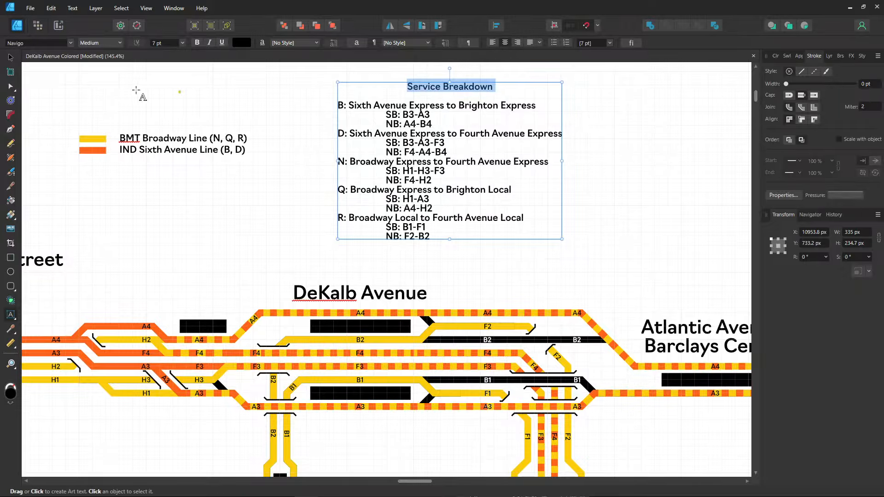
pyautogui.click(161, 200)
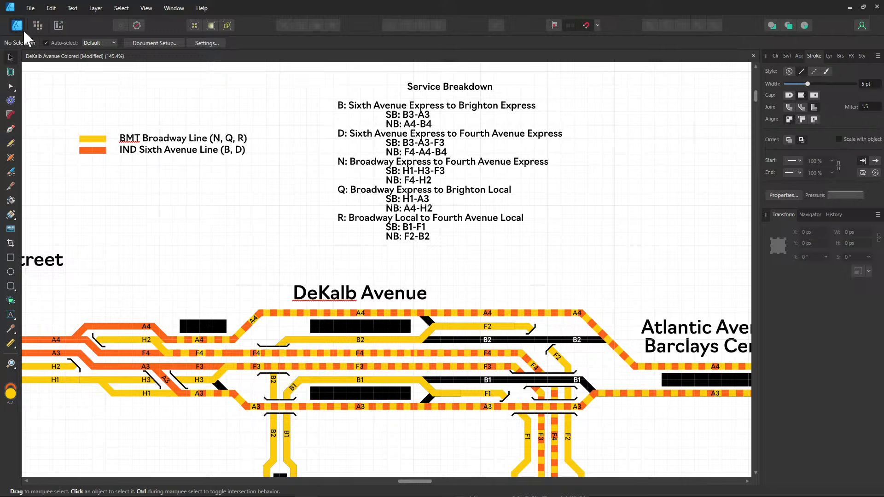
pyautogui.click(29, 9)
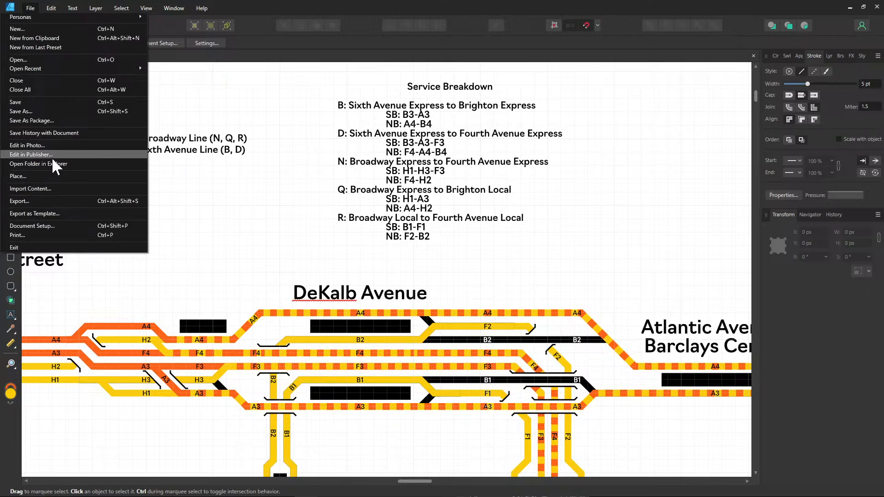
pyautogui.moveTo(46, 69)
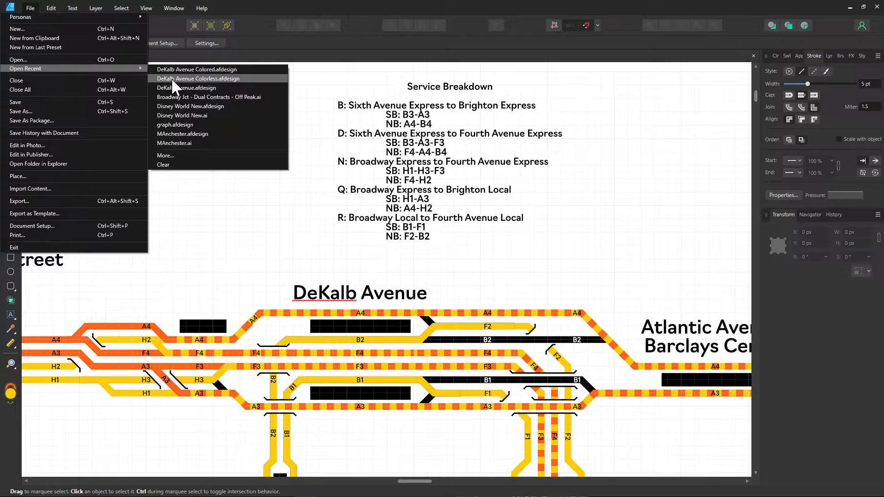
pyautogui.click(299, 189)
# - Move the whole line color legend up and closer to the Service Breakdown text, level with its heading
pyautogui.hscroll(-10, 224, 174)
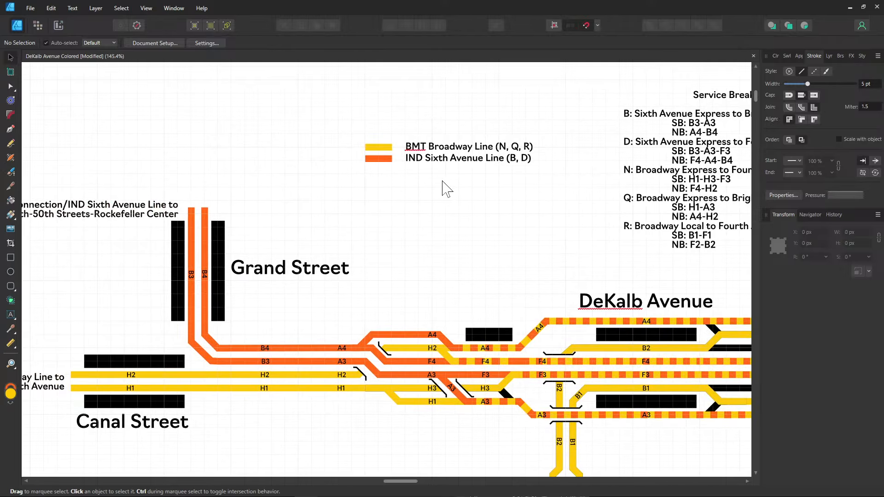
pyautogui.hscroll(-1, 315, 189)
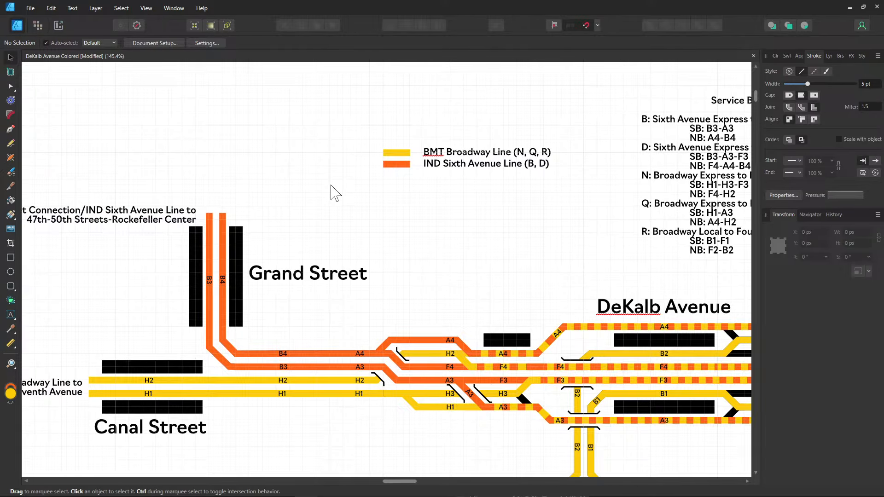
pyautogui.hscroll(8, 330, 186)
pyautogui.scroll(1, 319, 271)
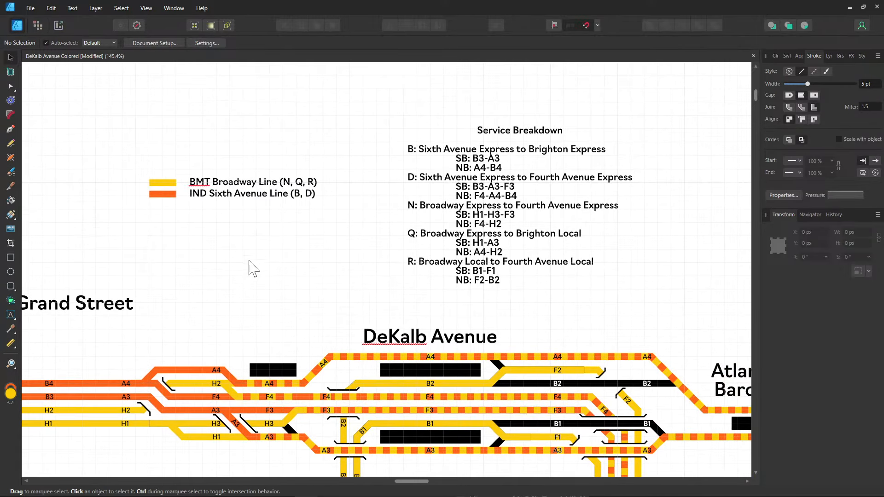
pyautogui.scroll(-3, 373, 270)
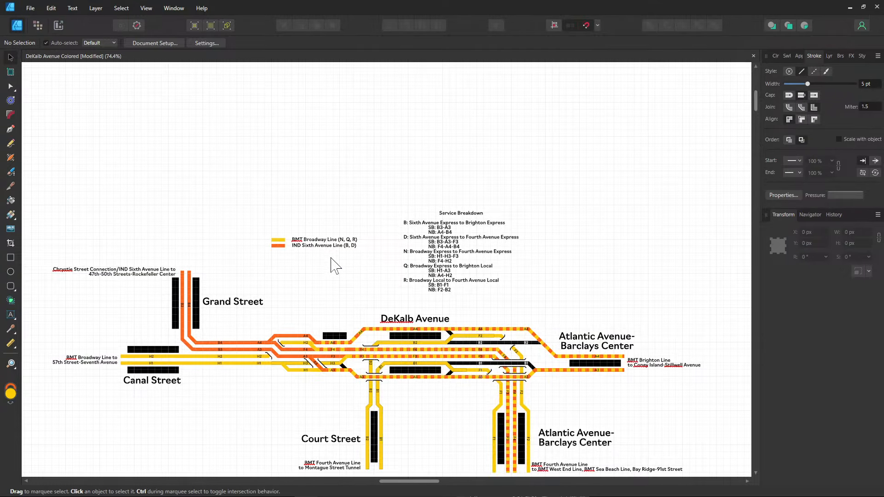
pyautogui.click(312, 248)
pyautogui.moveTo(350, 265); pyautogui.dragTo(254, 225)
pyautogui.moveTo(358, 269); pyautogui.dragTo(222, 215)
pyautogui.moveTo(314, 248); pyautogui.dragTo(348, 221)
pyautogui.click(332, 256)
# - Duplicate the Grand Street label above the service breakdown and change the copy's text to "DeKalb Avenue and Surrounding Area Track Diagram"
pyautogui.click(227, 304)
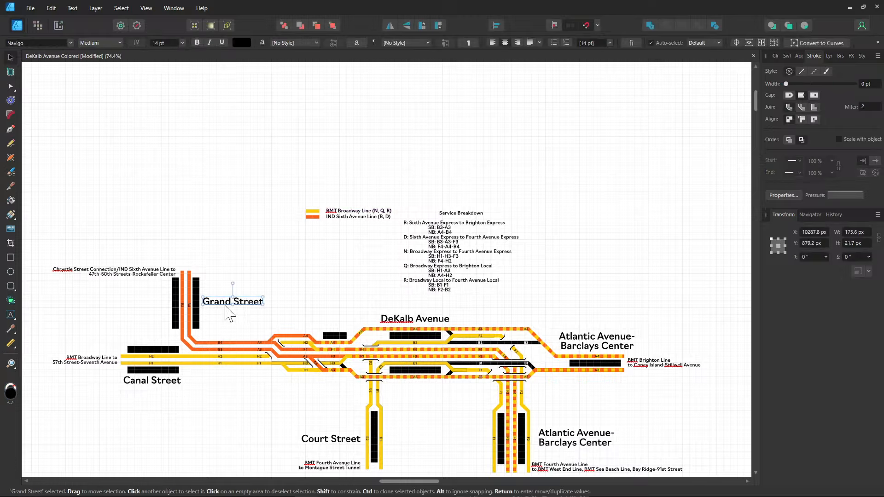
pyautogui.moveTo(250, 304)
pyautogui.mouseDown()
pyautogui.moveTo(417, 181)
pyautogui.moveTo(435, 182)
pyautogui.mouseUp()
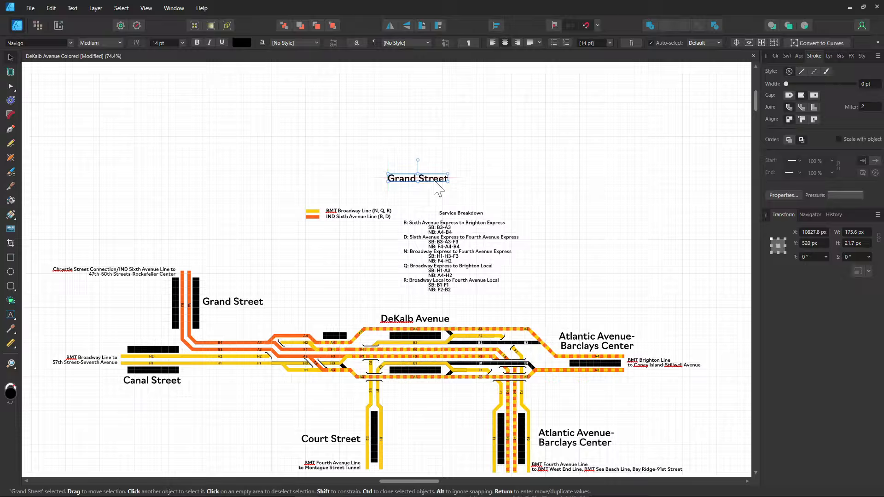
pyautogui.doubleClick(435, 182)
pyautogui.hotkey('ctrl', 'a')
pyautogui.write('DeKa')
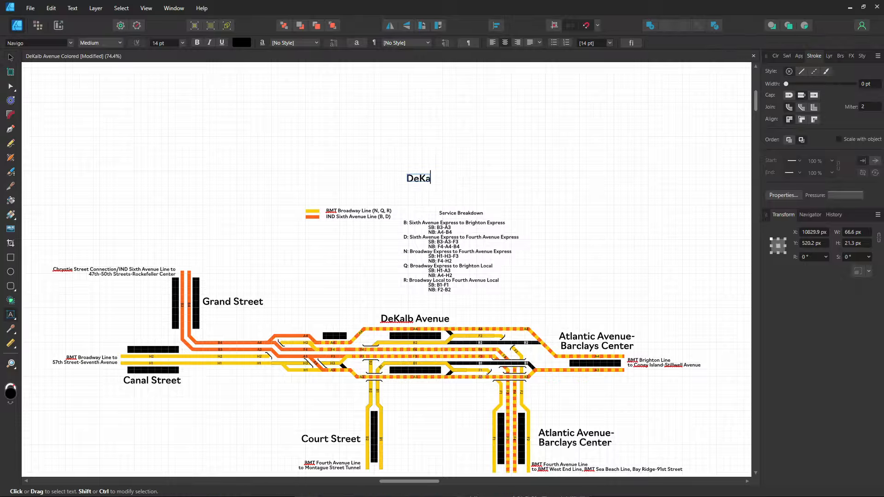
pyautogui.write('lb Avenue and S')
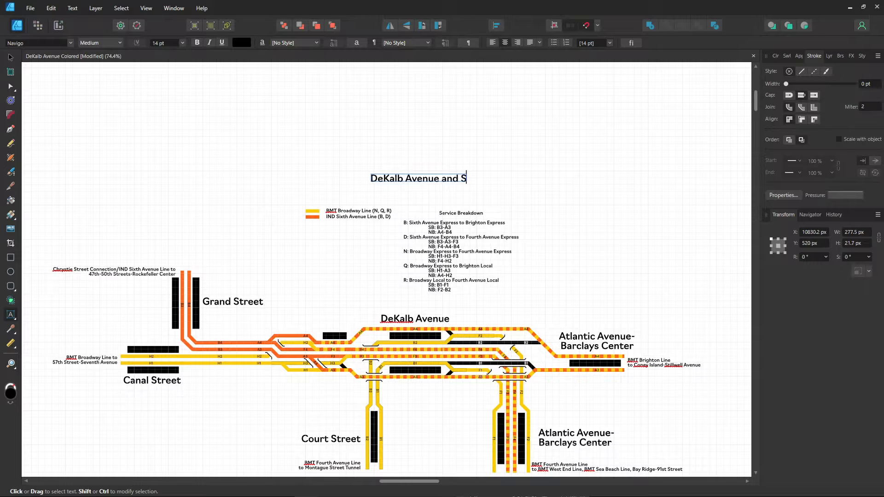
pyautogui.write('urrounding Ar')
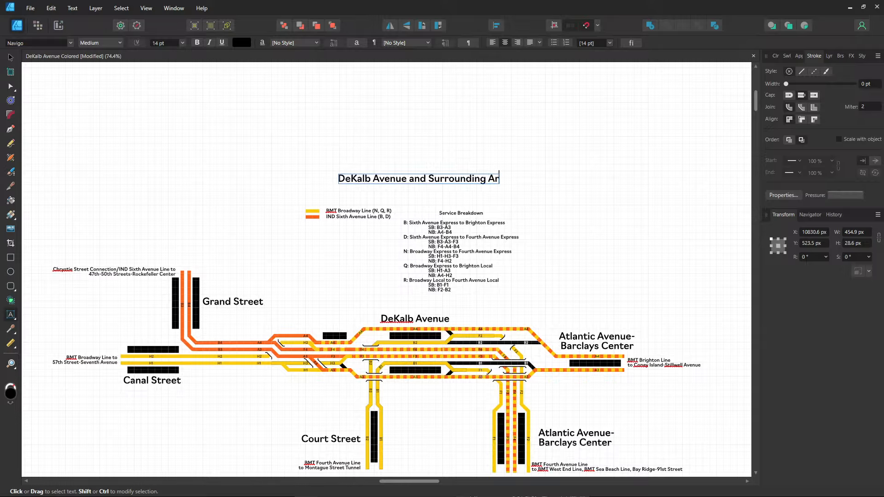
pyautogui.write('ea Track Diag')
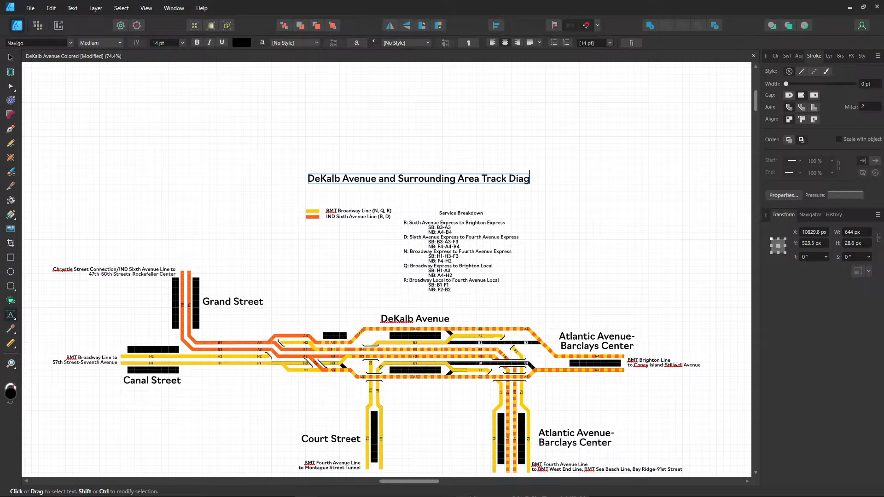
pyautogui.write('ram')
# - Add a second line "(Present Day)" to the diagram title
pyautogui.press('Return')
pyautogui.write('(Pres')
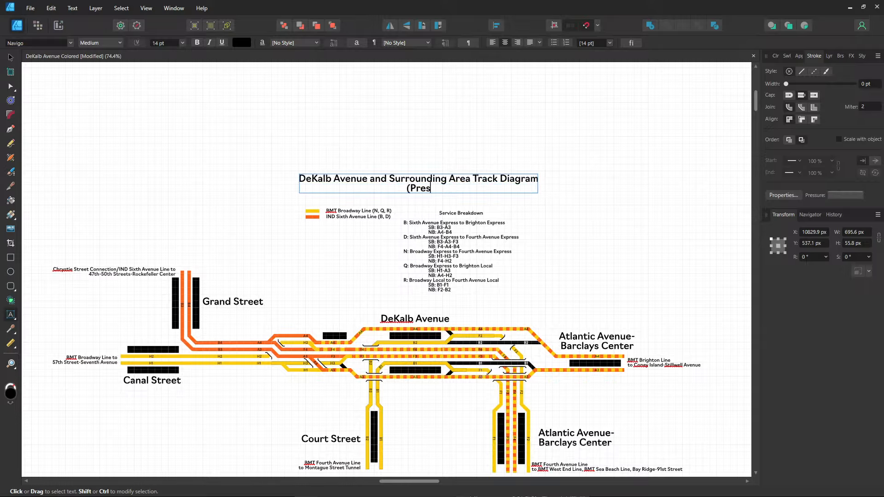
pyautogui.write('ent Day)')
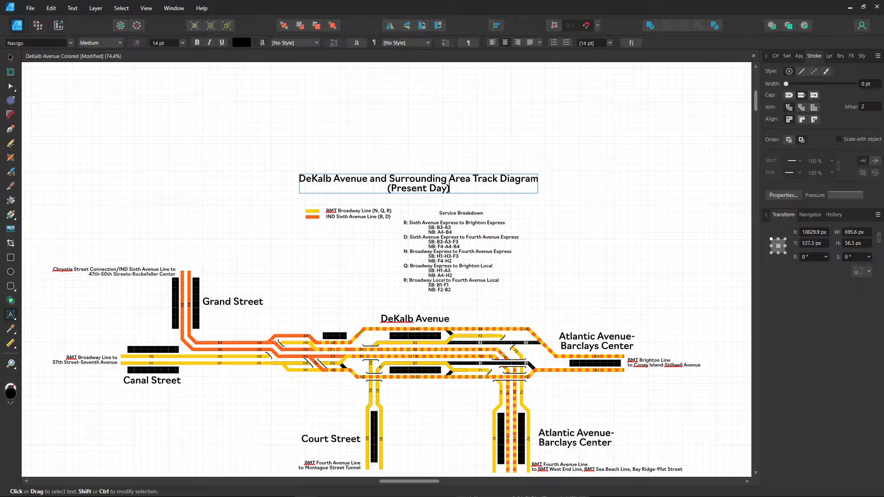
pyautogui.press('Escape')
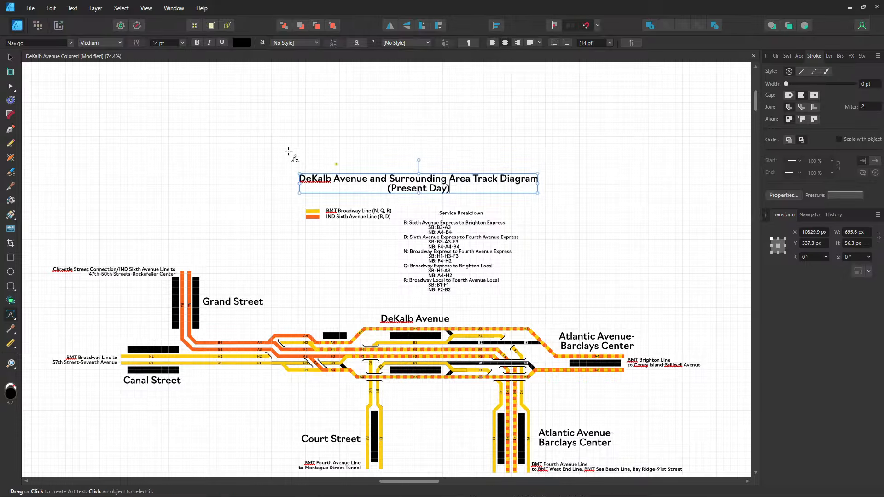
# - Set the font size of the whole diagram title to 20 pt
pyautogui.click(10, 57)
pyautogui.click(182, 42)
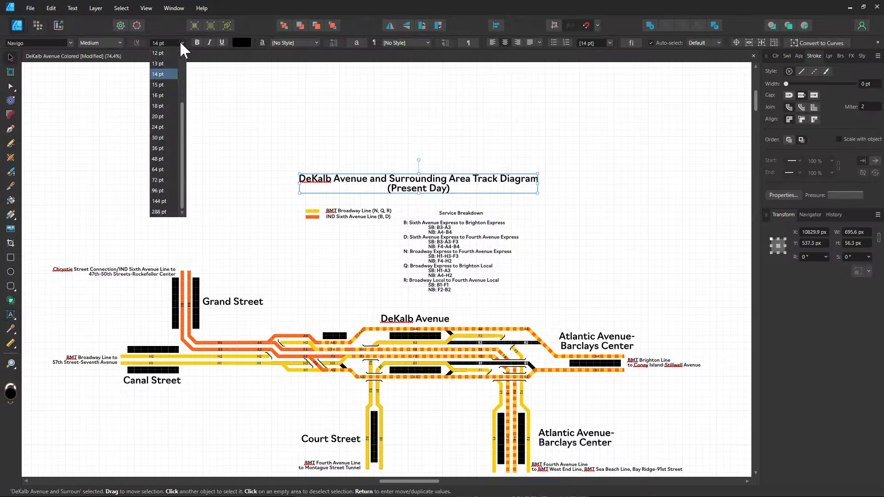
pyautogui.click(158, 116)
pyautogui.click(420, 152)
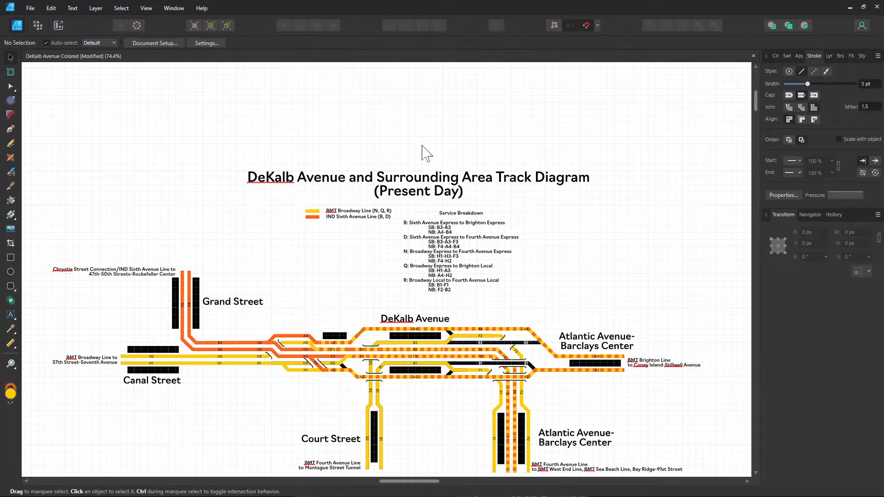
# - Move the line color legend down to just above the tracks, beside the R service's routes in the breakdown
pyautogui.scroll(-3, 528, 253)
pyautogui.scroll(2, 499, 222)
pyautogui.scroll(1, 499, 222)
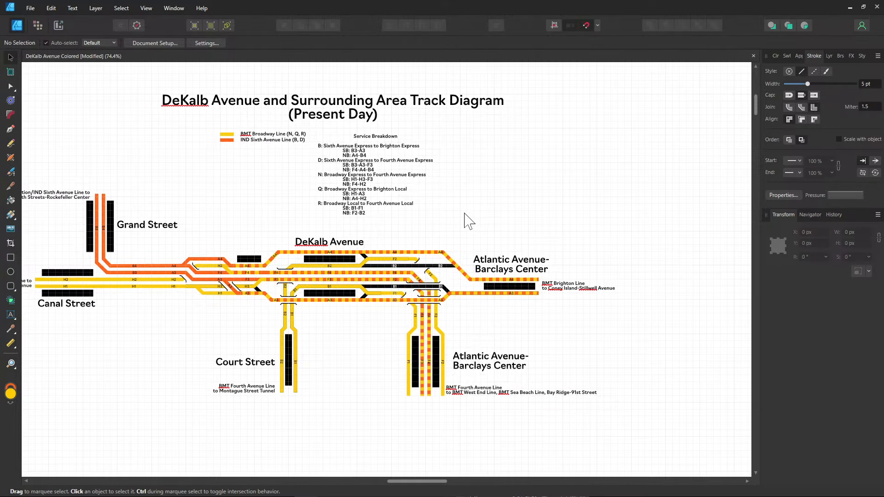
pyautogui.moveTo(454, 199); pyautogui.dragTo(536, 228)
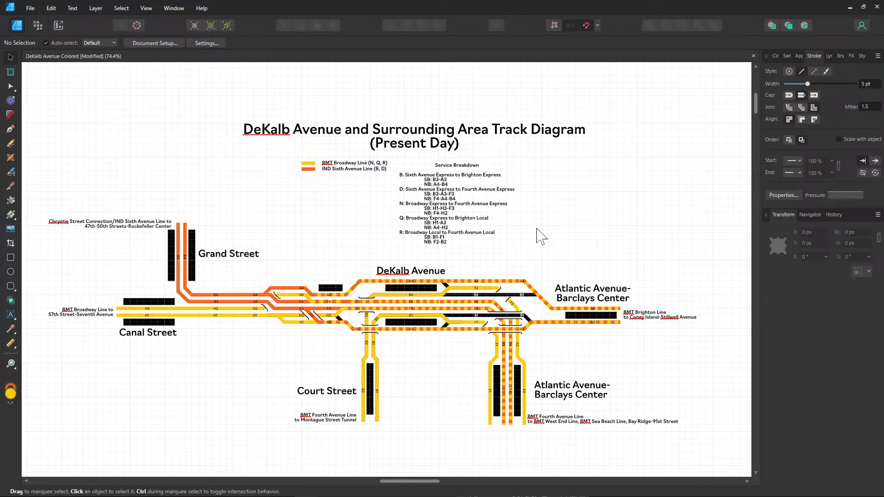
pyautogui.moveTo(365, 185); pyautogui.dragTo(298, 140)
pyautogui.click(369, 203)
pyautogui.moveTo(395, 189); pyautogui.dragTo(283, 143)
pyautogui.moveTo(333, 160); pyautogui.dragTo(337, 239)
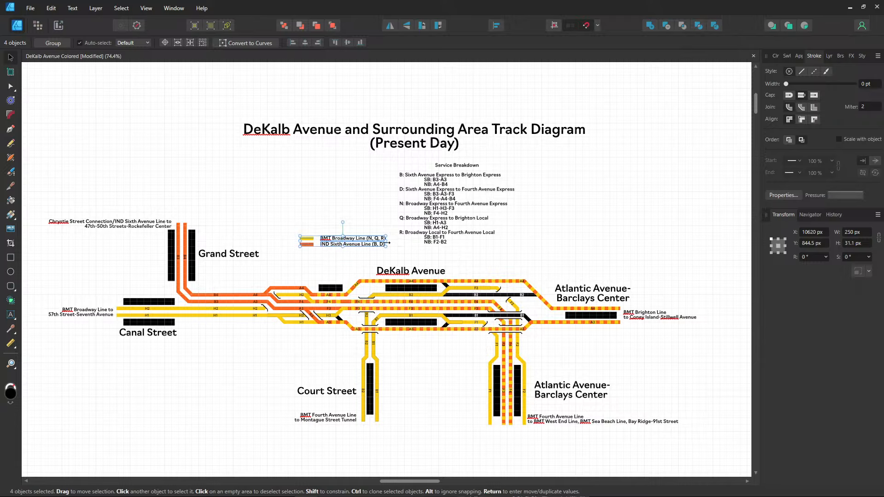
pyautogui.click(592, 246)
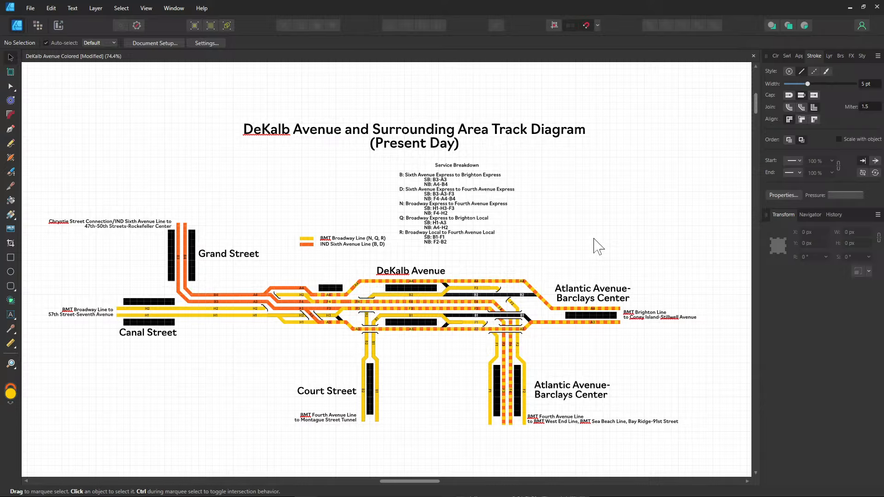